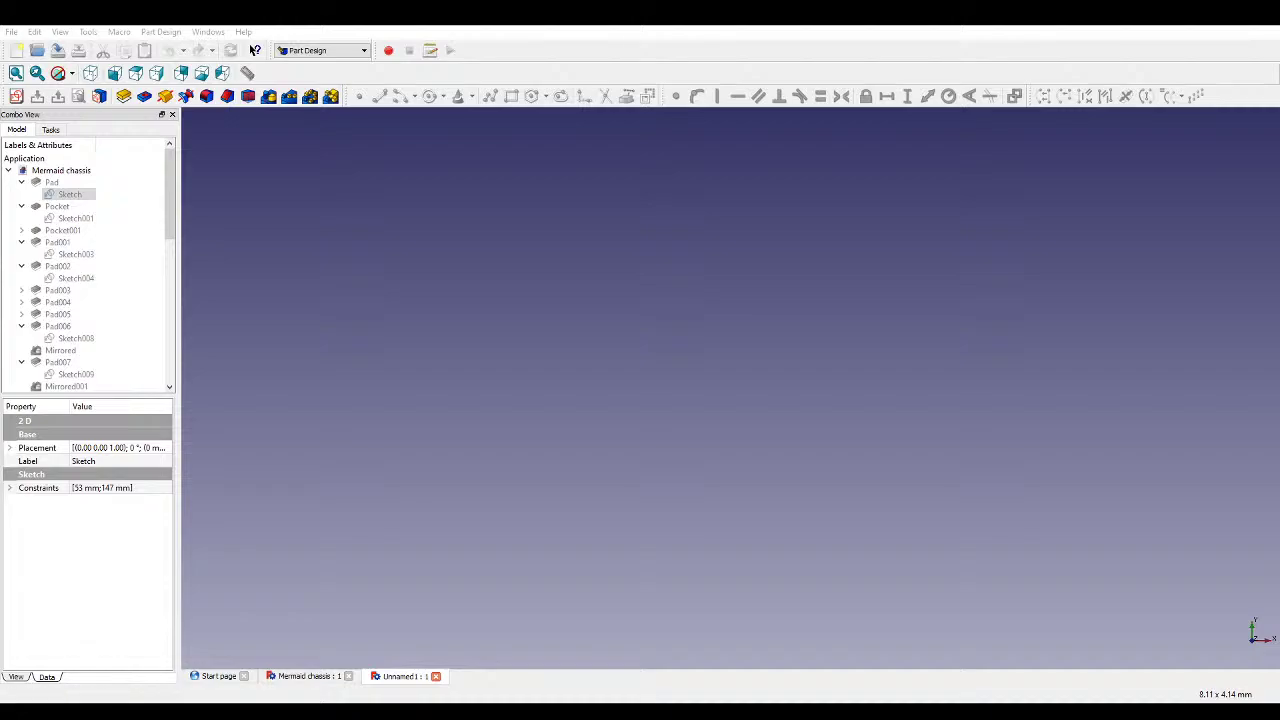
- Examine the dimensions and constraint lines in Sketch and Sketch001 of the Mermaid chassis model
double_click(90, 196)
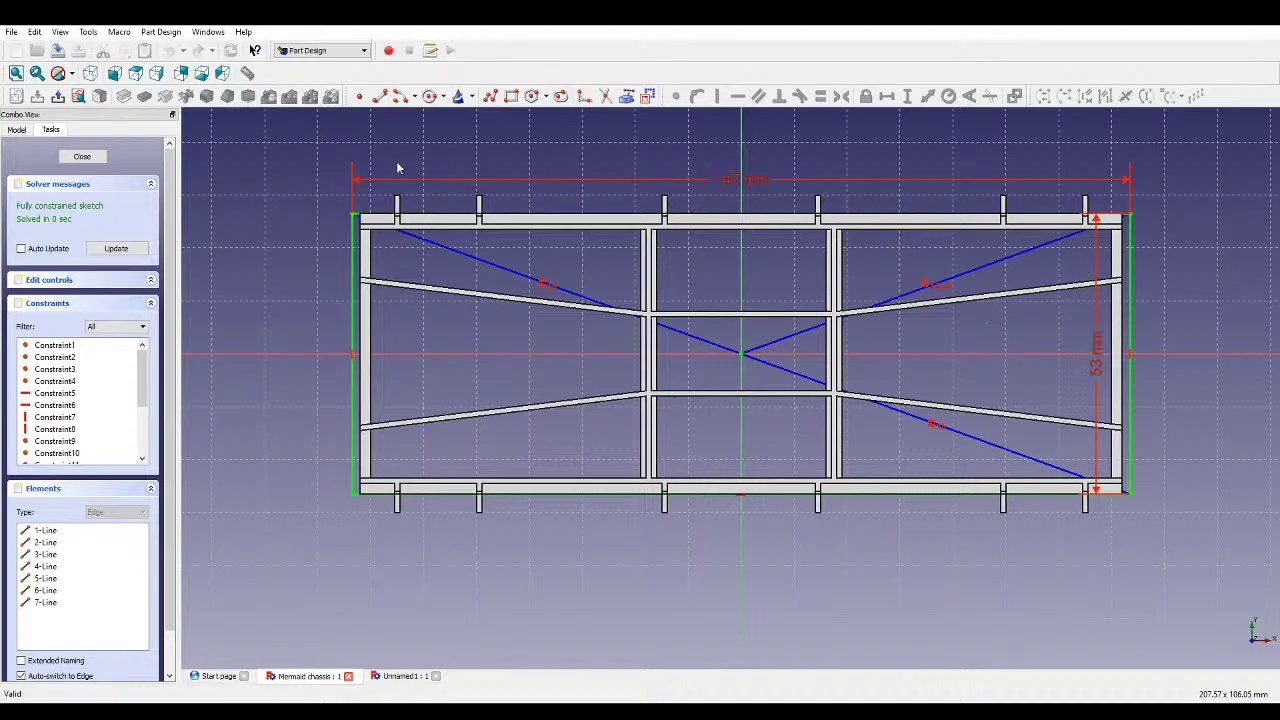
click(96, 157)
double_click(80, 218)
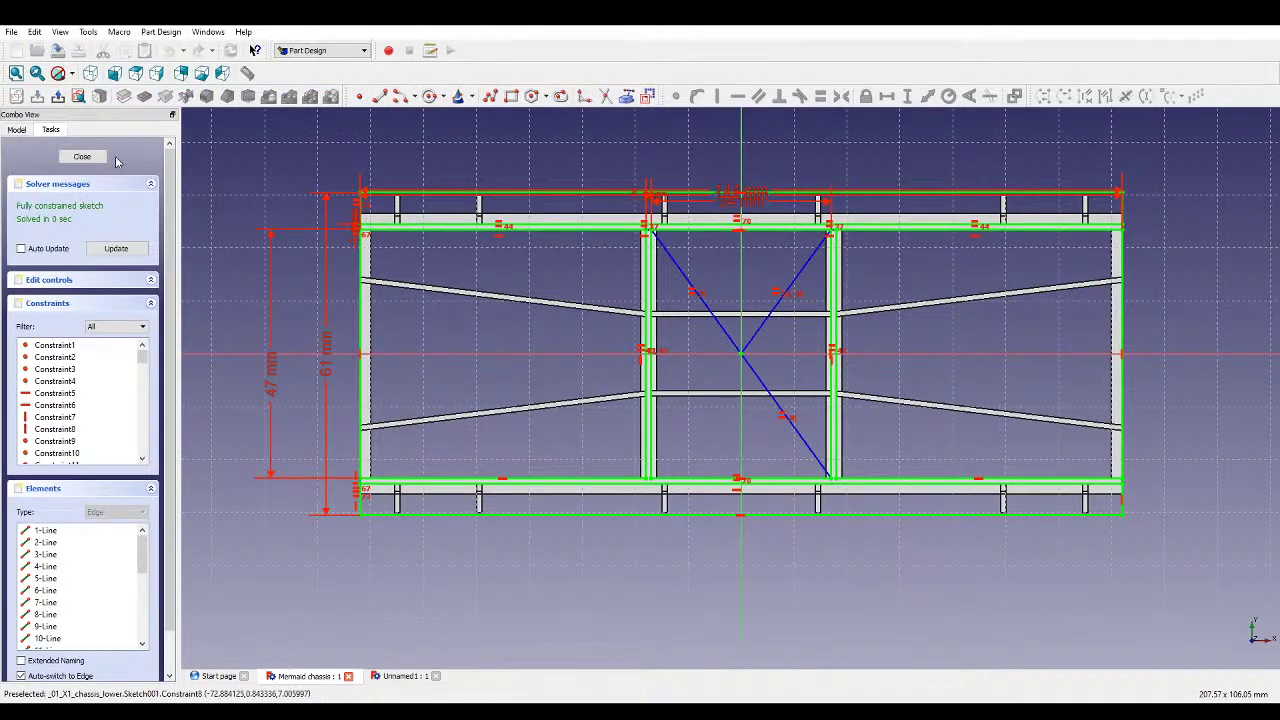
click(98, 158)
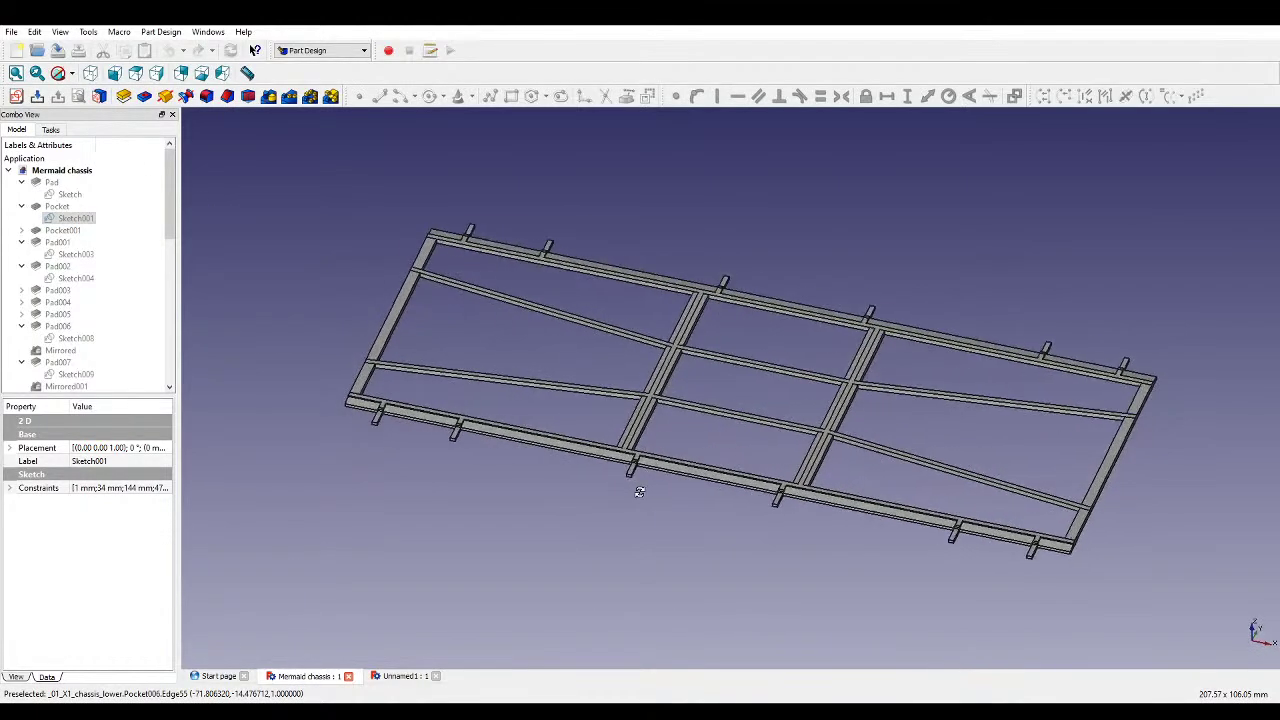
- Start a sketch in the Unnamed1 document and draw two nested rectangles around the origin, the outer one about 71 mm high
click(395, 676)
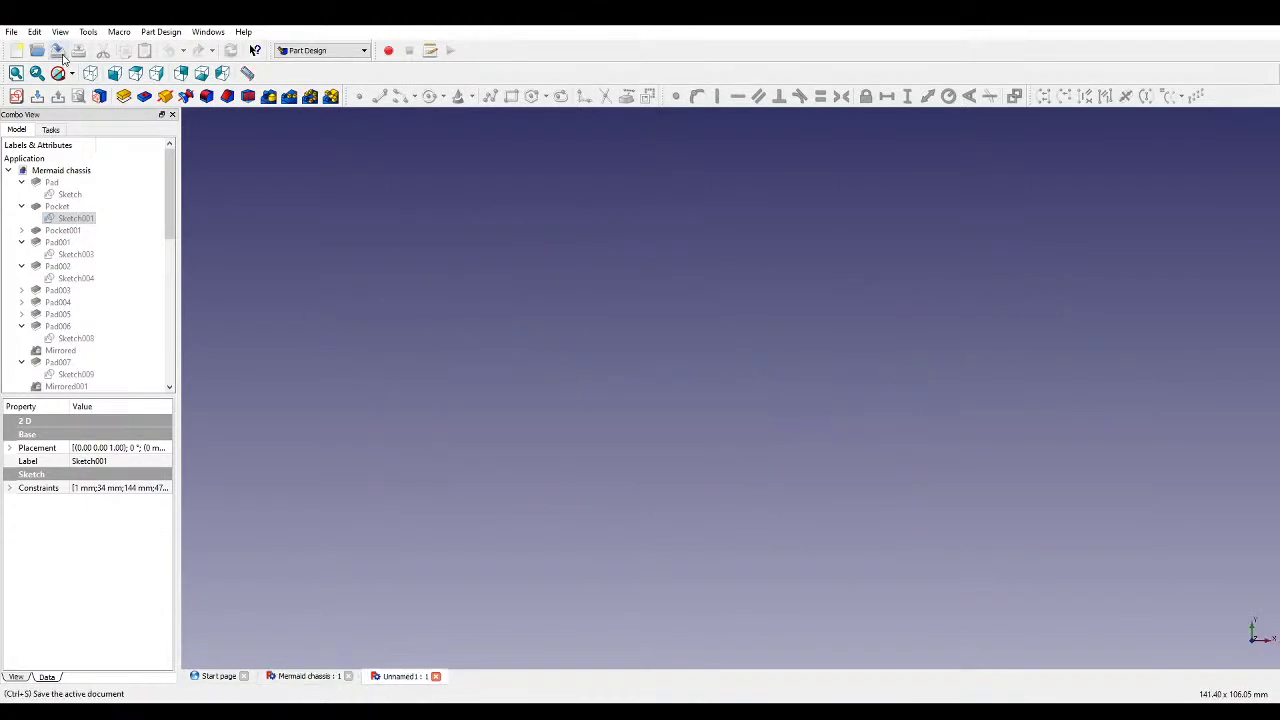
click(17, 51)
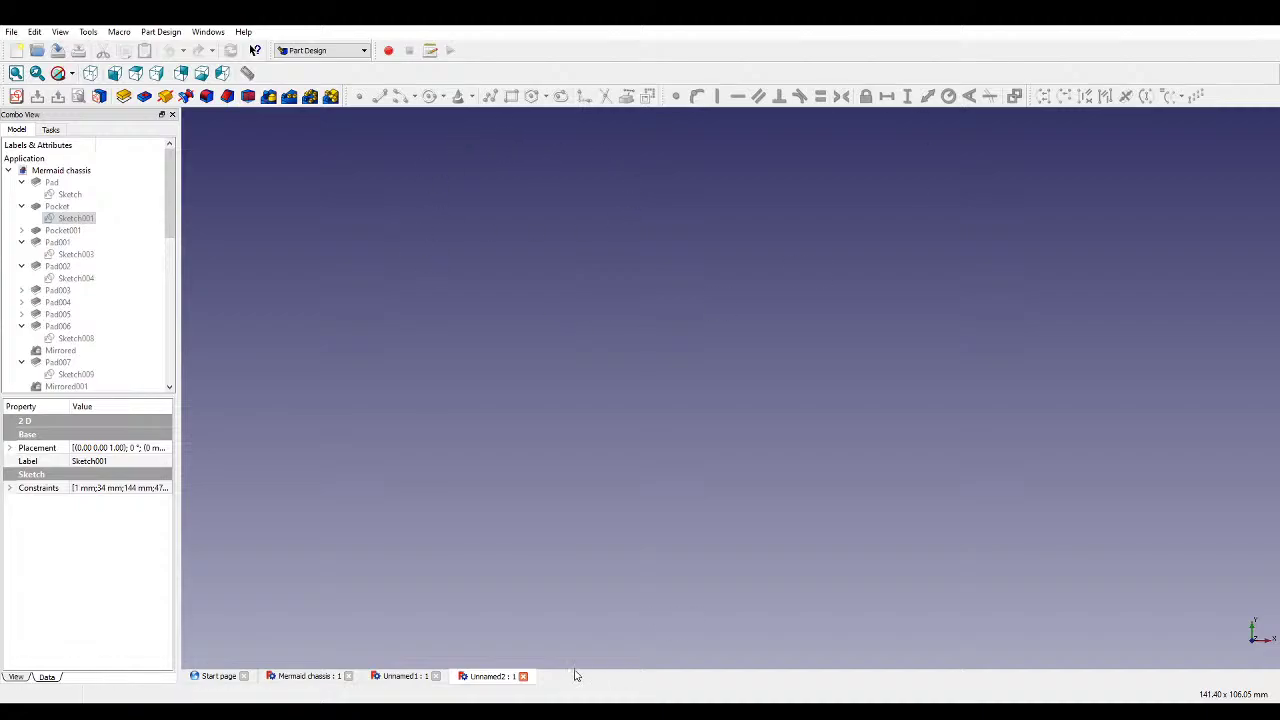
click(523, 676)
click(16, 95)
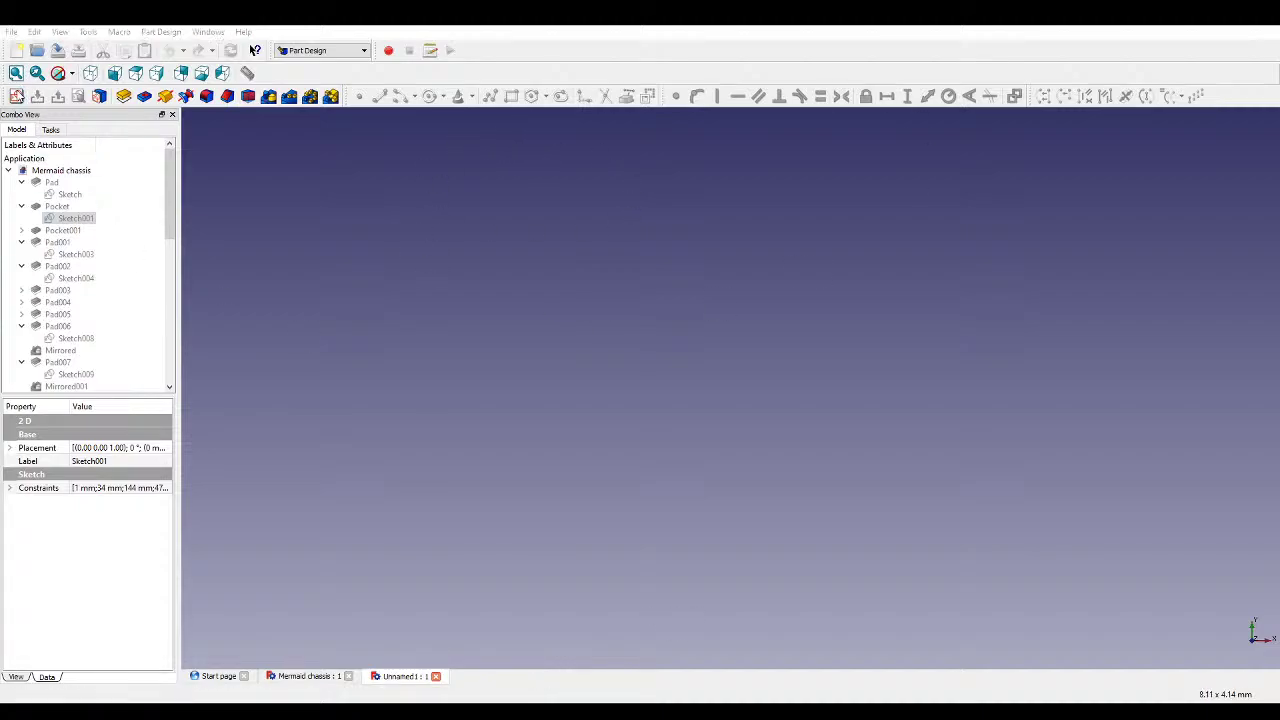
click(511, 95)
click(356, 267)
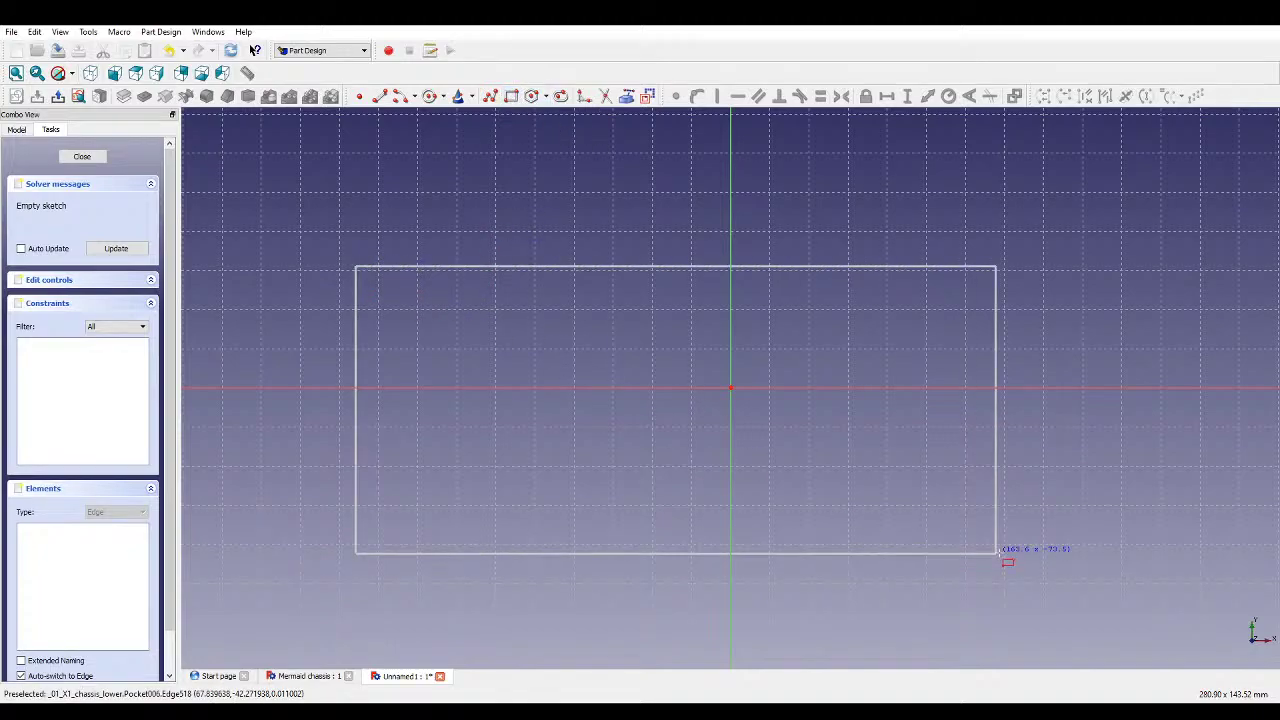
click(1145, 545)
click(371, 283)
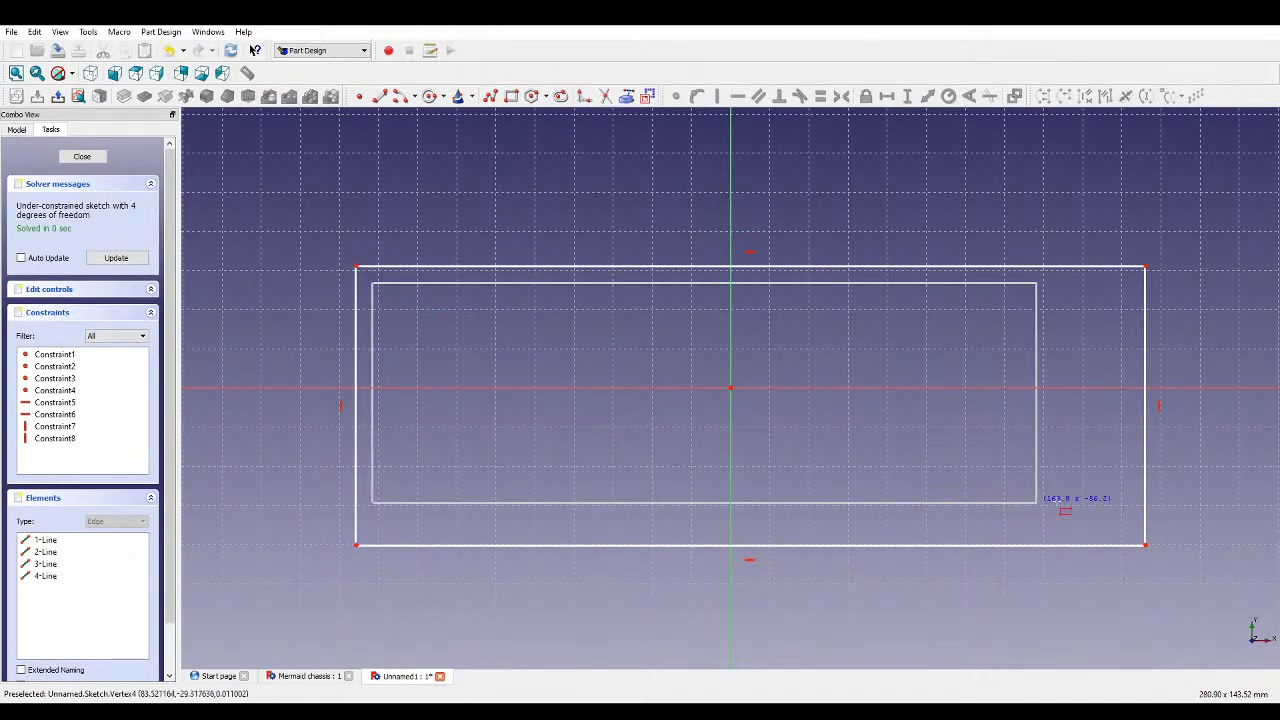
click(1127, 521)
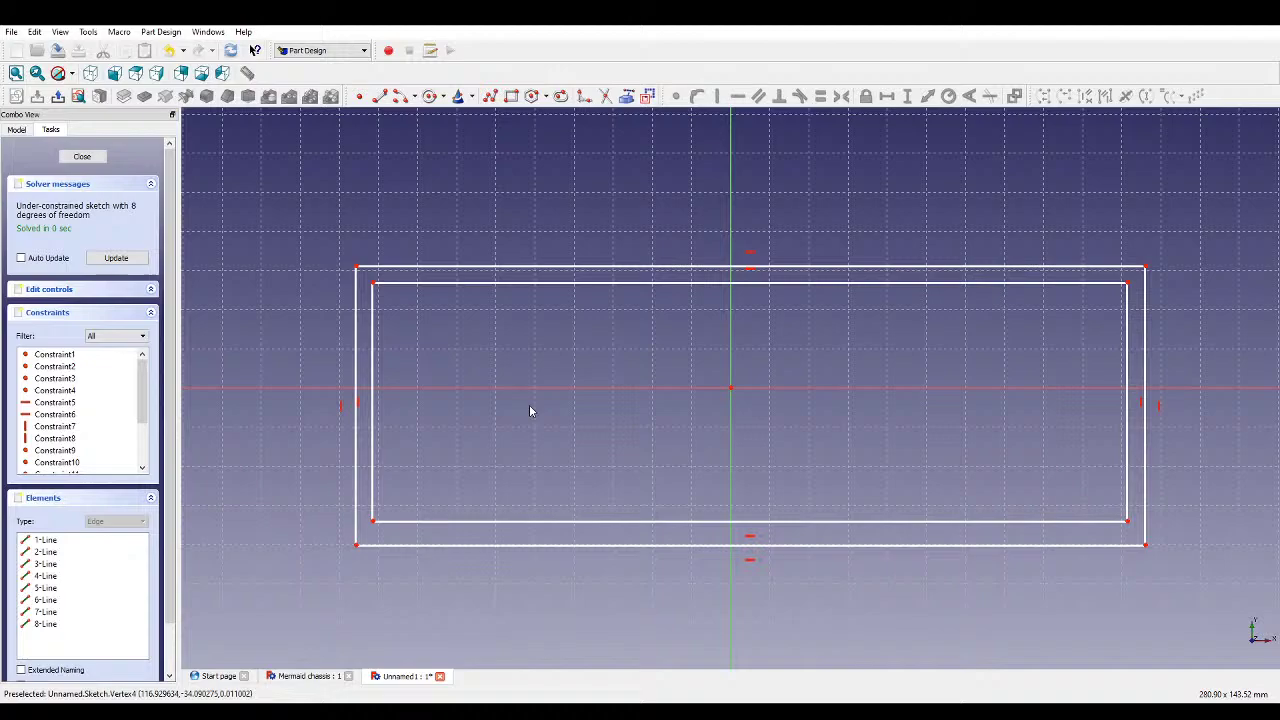
- Constrain the outer rectangle's height to 53 mm and the inner rectangle's height to 47 mm
click(358, 300)
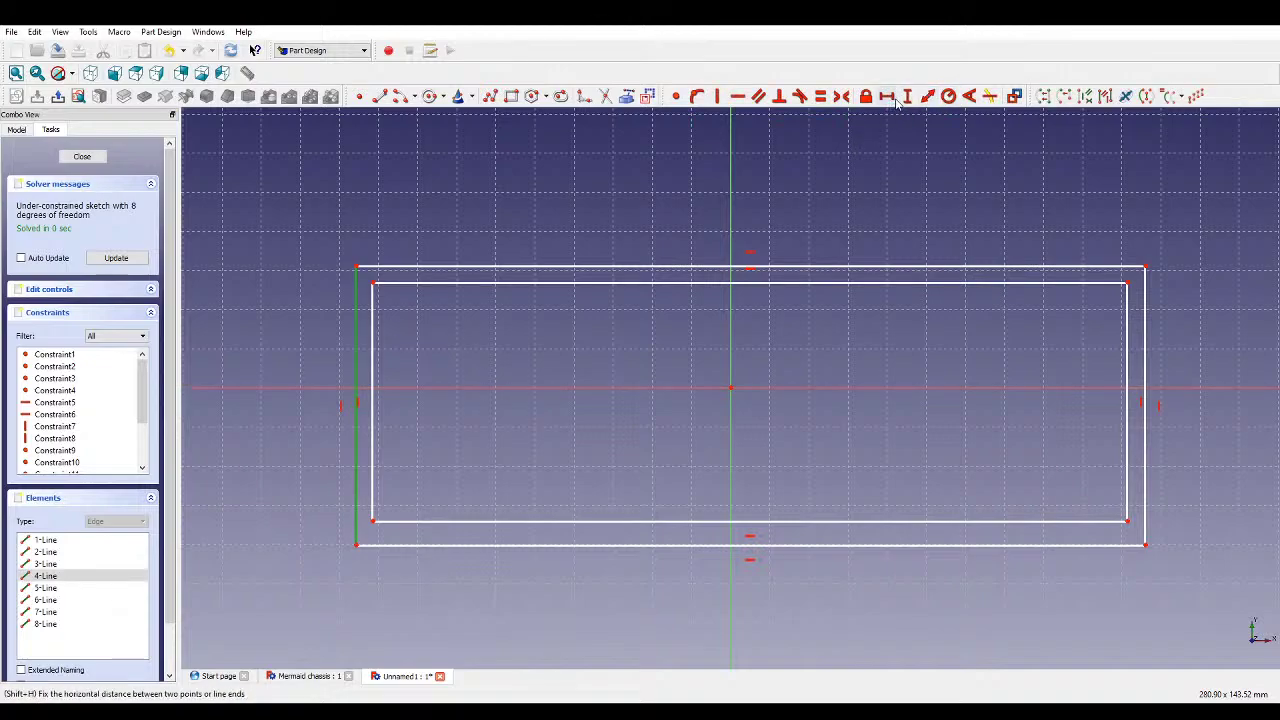
click(907, 96)
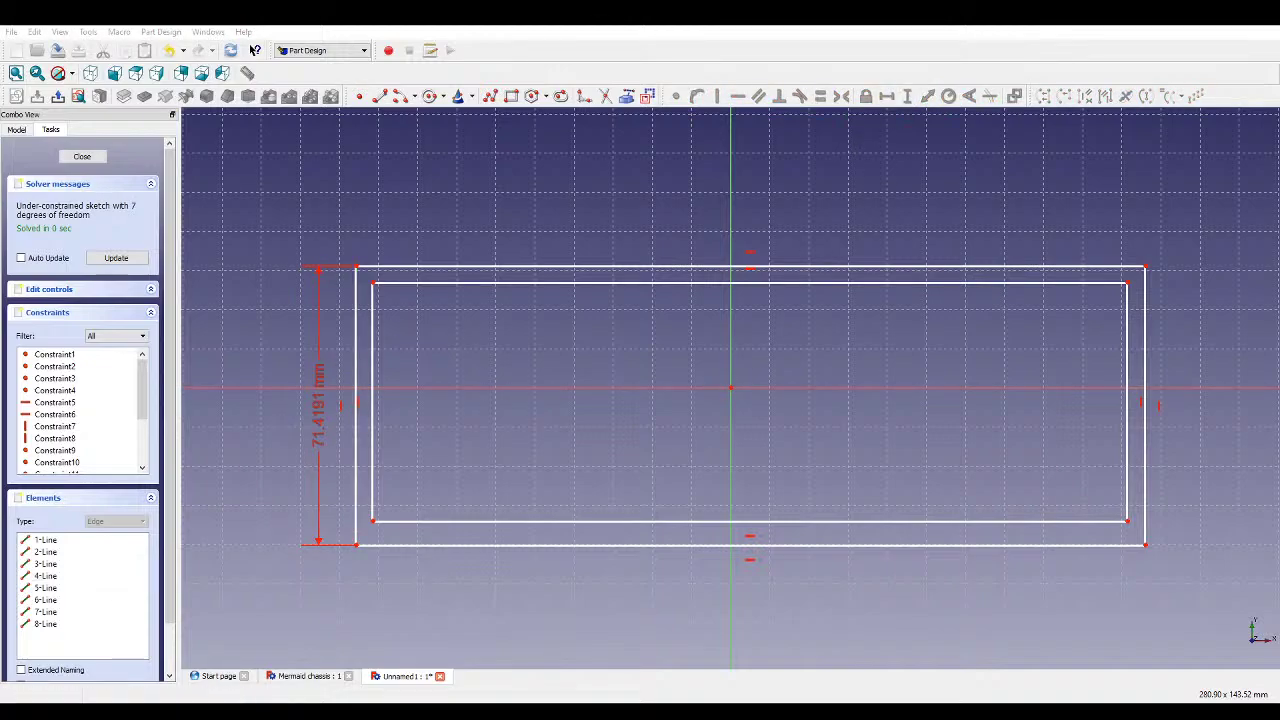
click(729, 357)
click(371, 383)
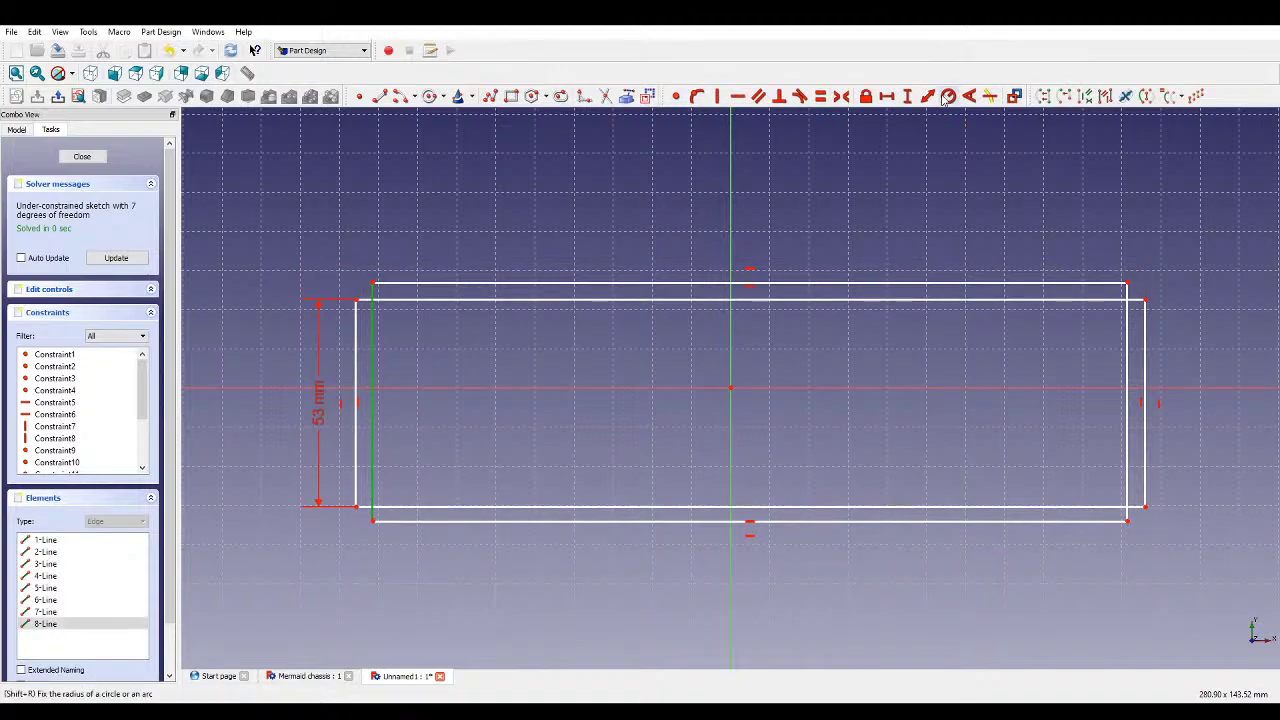
click(907, 96)
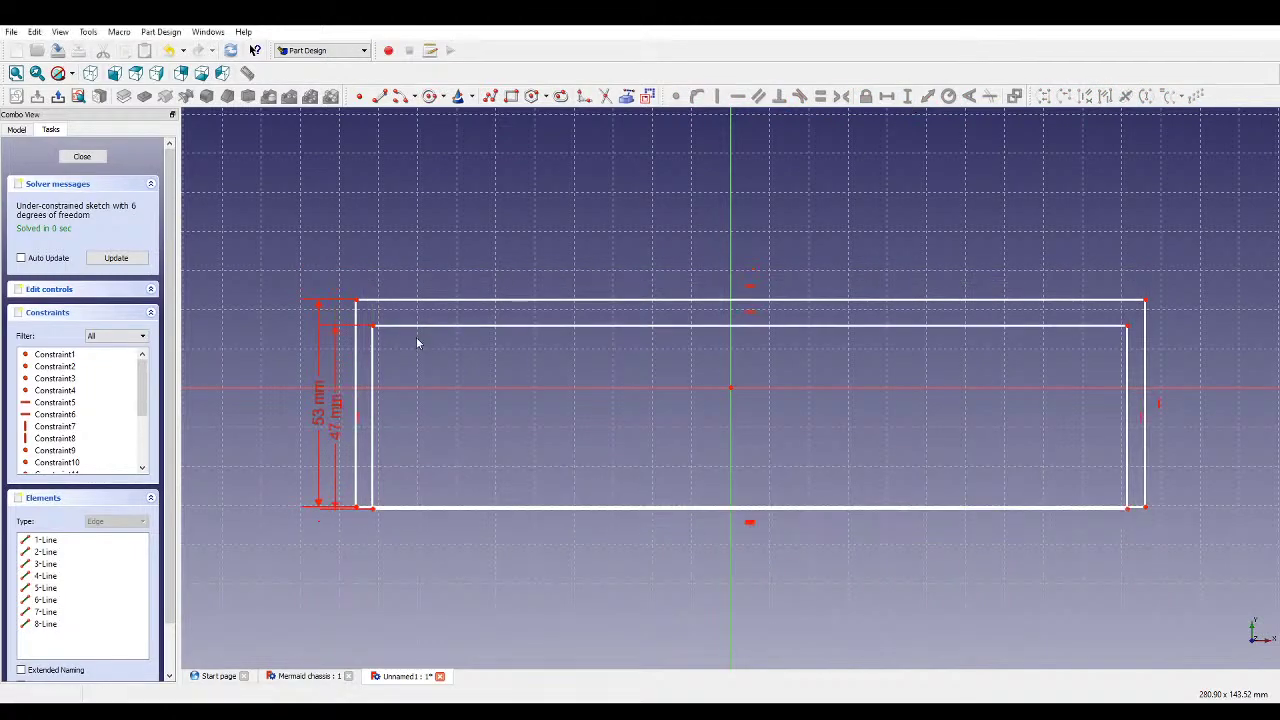
- Draw construction lines linking the left corners of both rectangles and joining the inner rectangle's left corners to the origin
scroll(380, 349, up, 6)
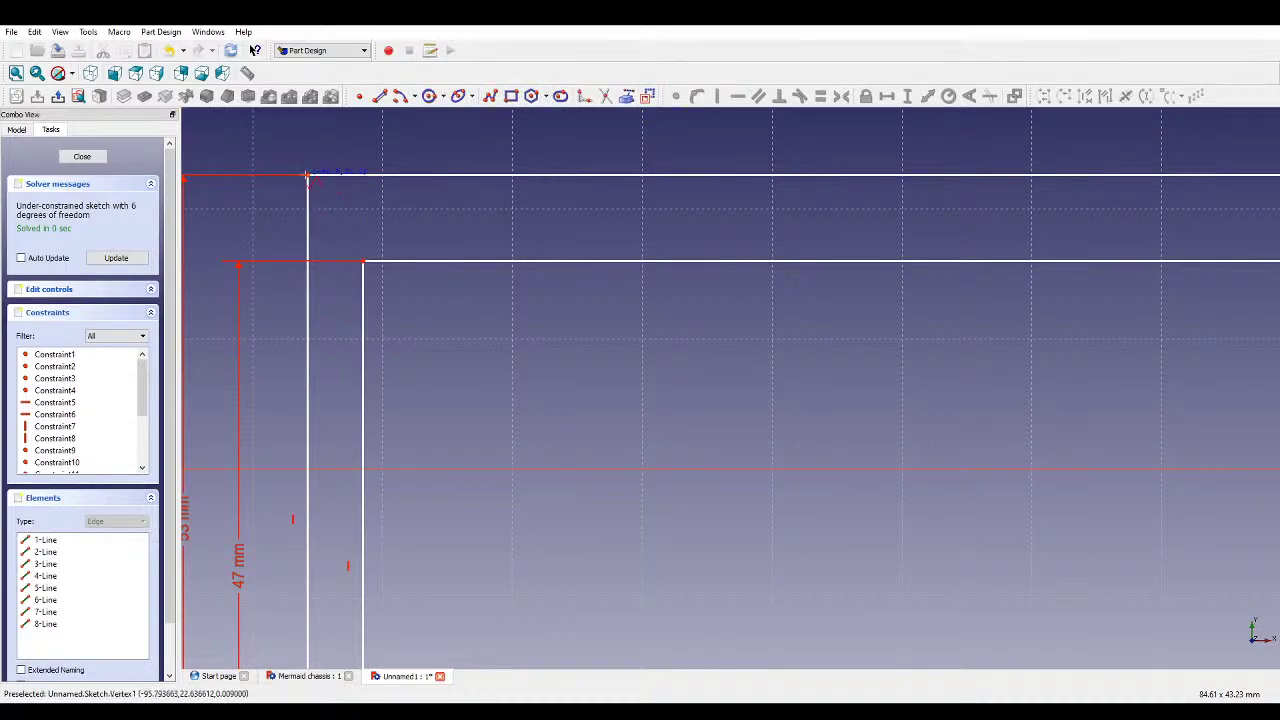
click(309, 175)
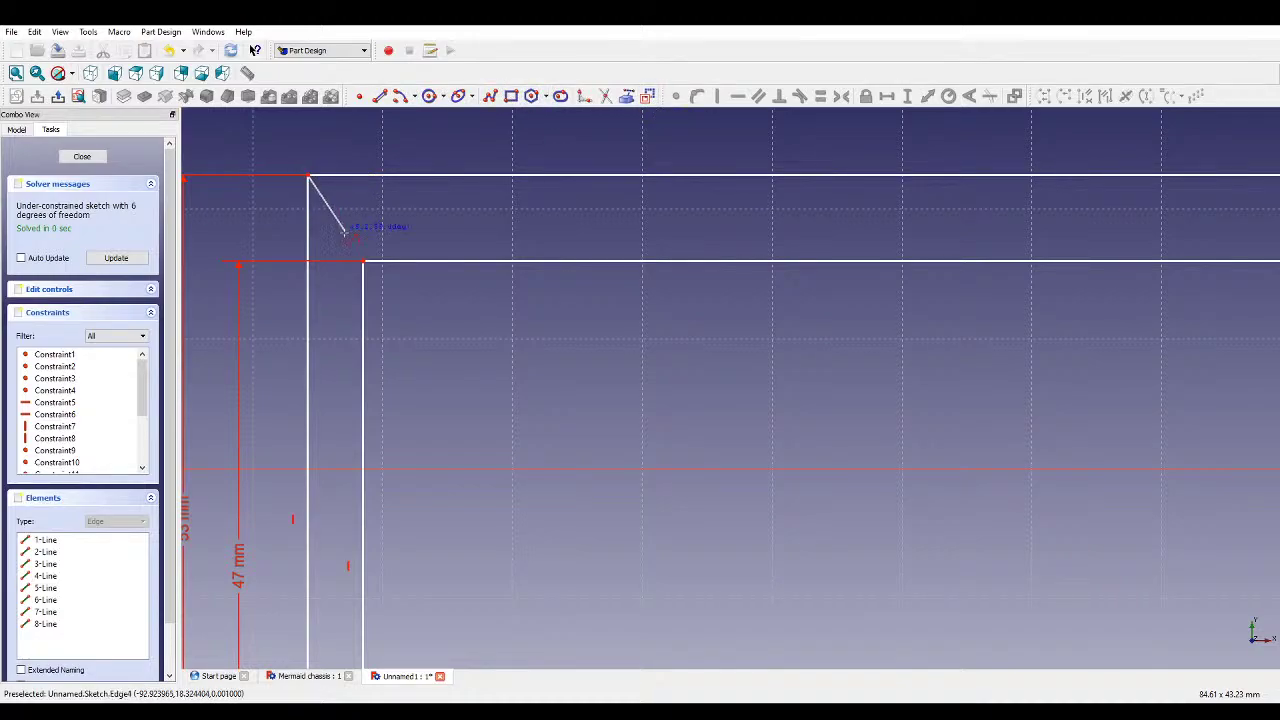
click(362, 262)
scroll(362, 262, down, 3)
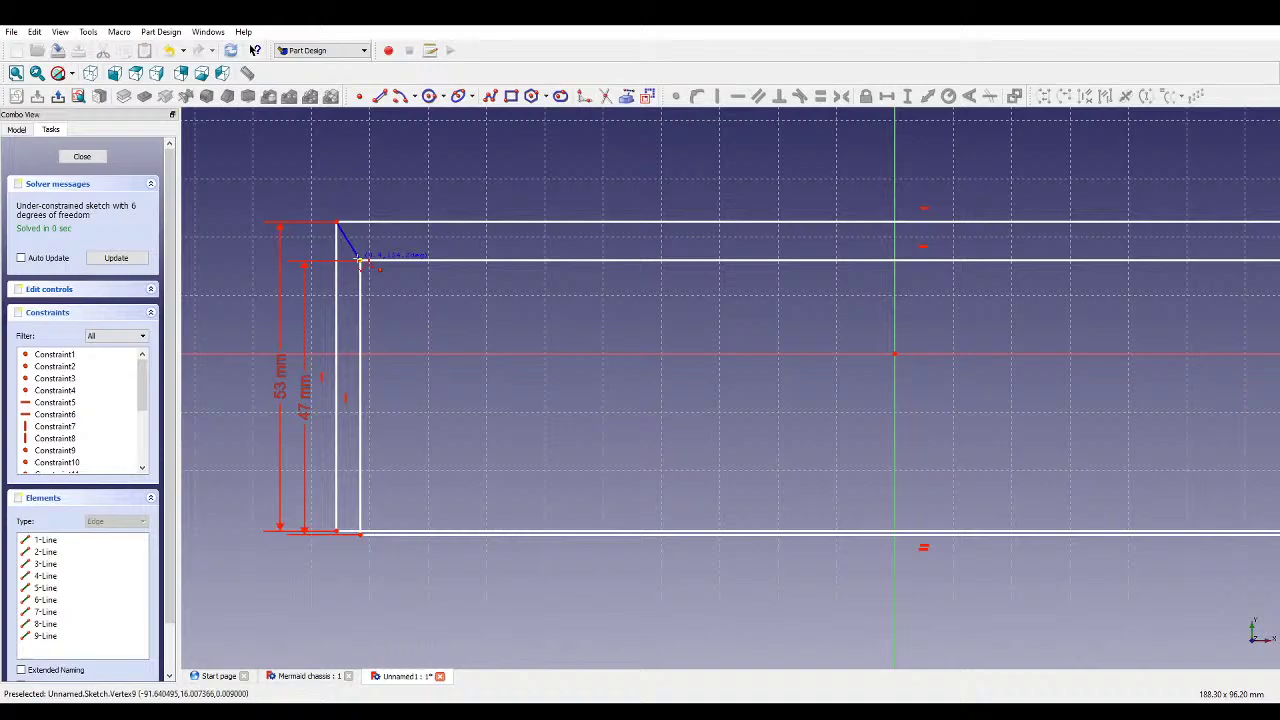
click(893, 354)
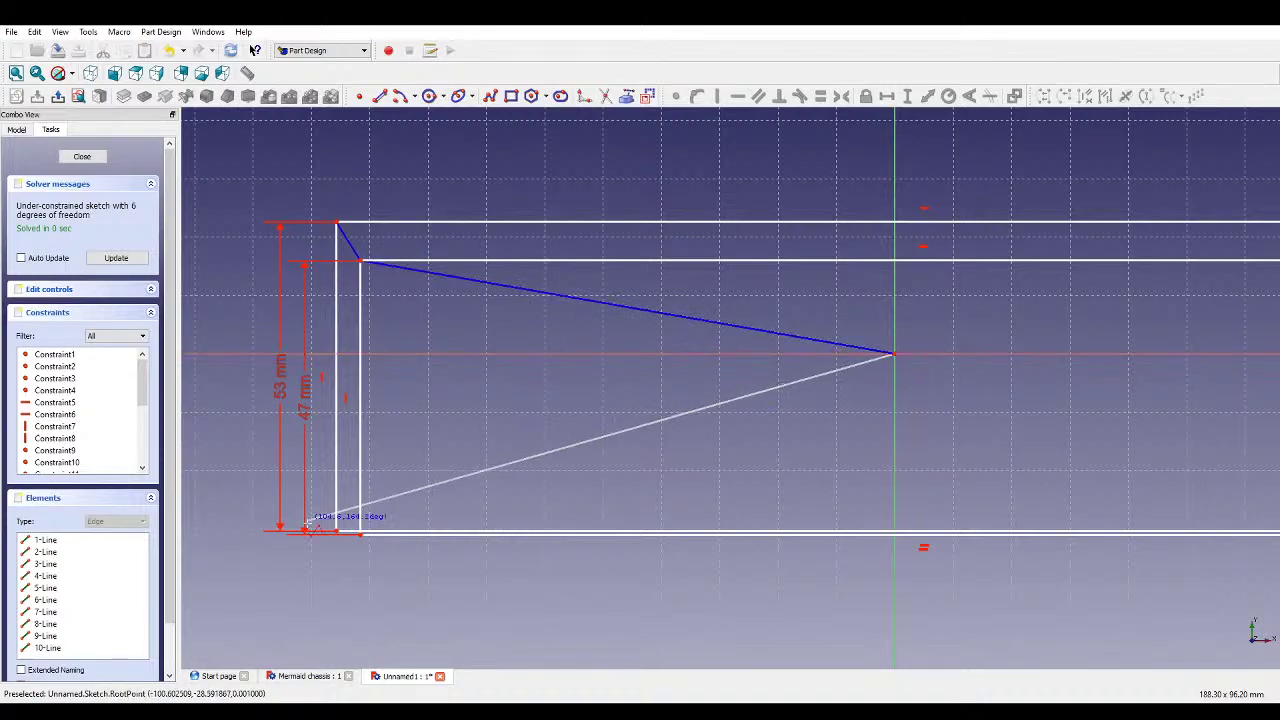
click(360, 530)
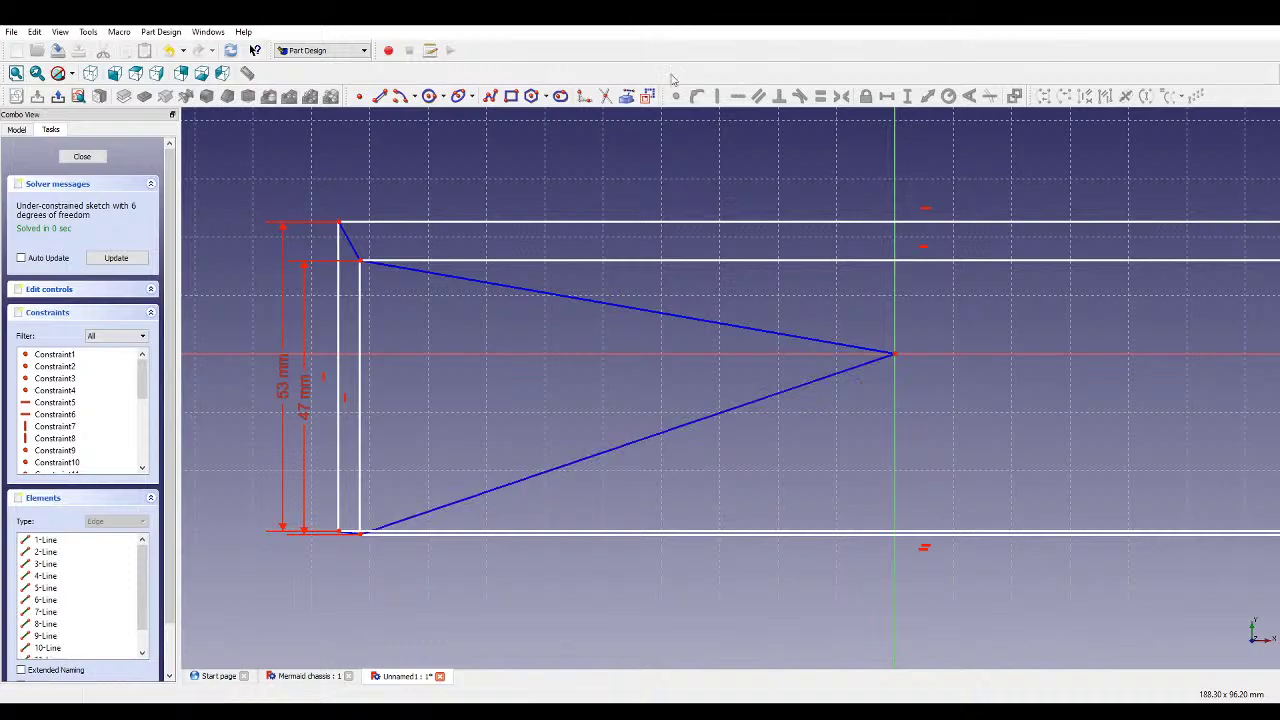
- Draw construction lines from the origin to the inner rectangle's upper-right corner and on to the outer rectangle's upper-right corner
scroll(225, 287, down, 3)
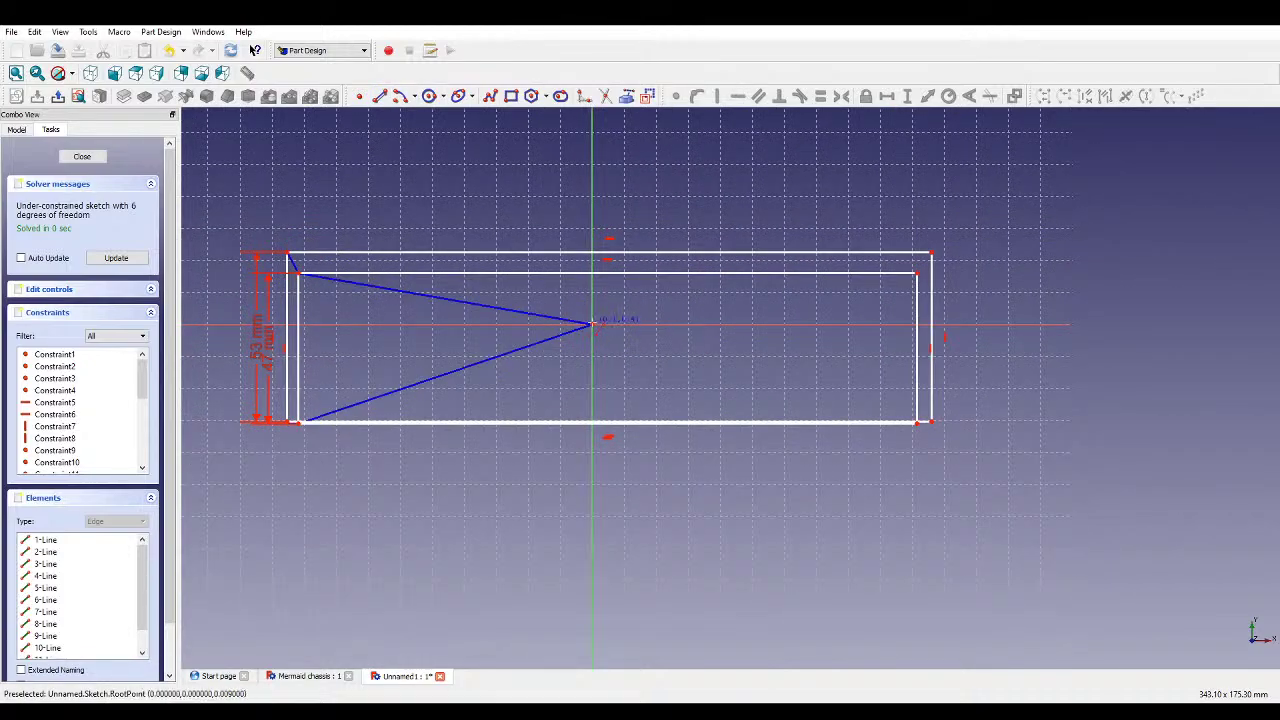
click(592, 323)
click(916, 273)
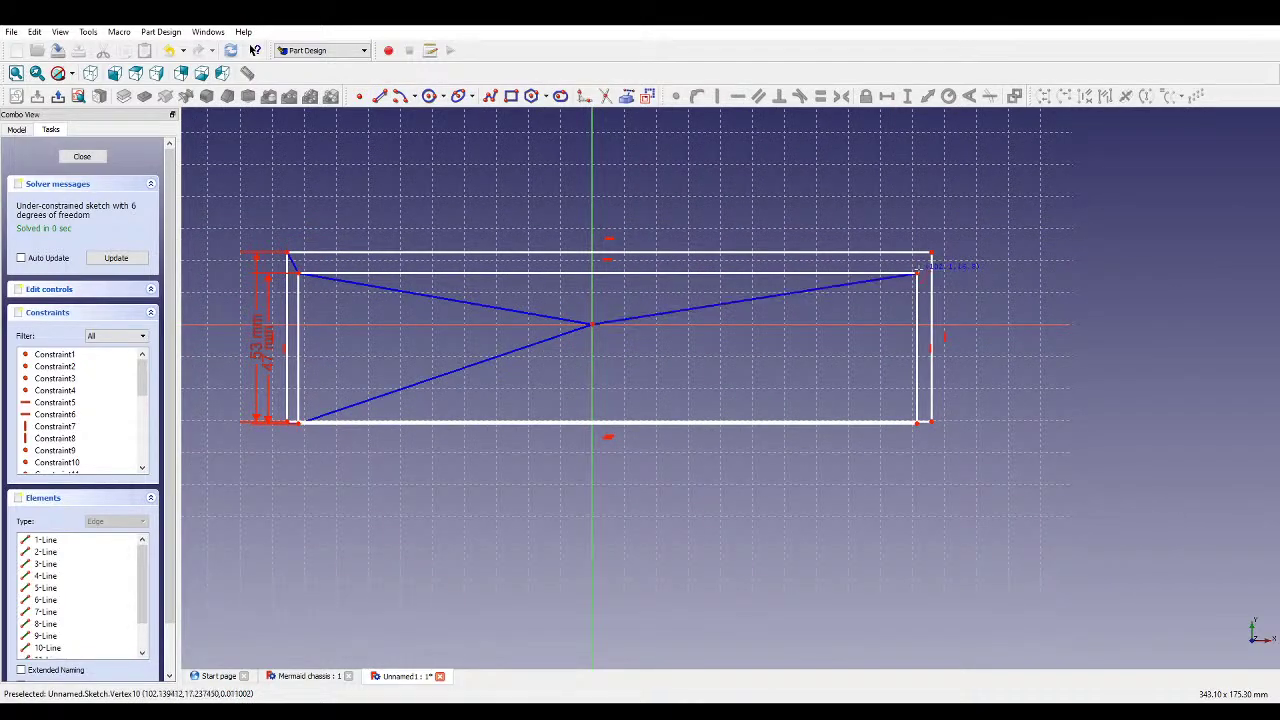
right_click(930, 256)
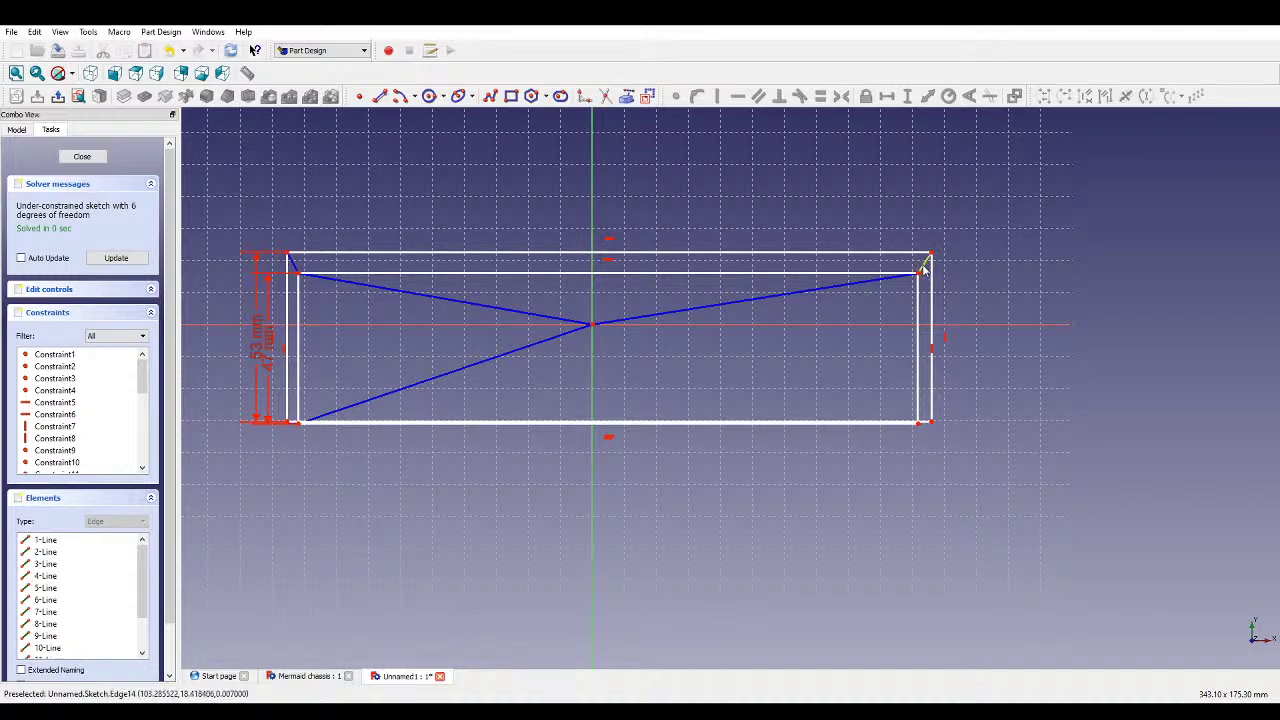
- Make the three short construction lines between the inner and outer corners equal in length
scroll(300, 463, up, 5)
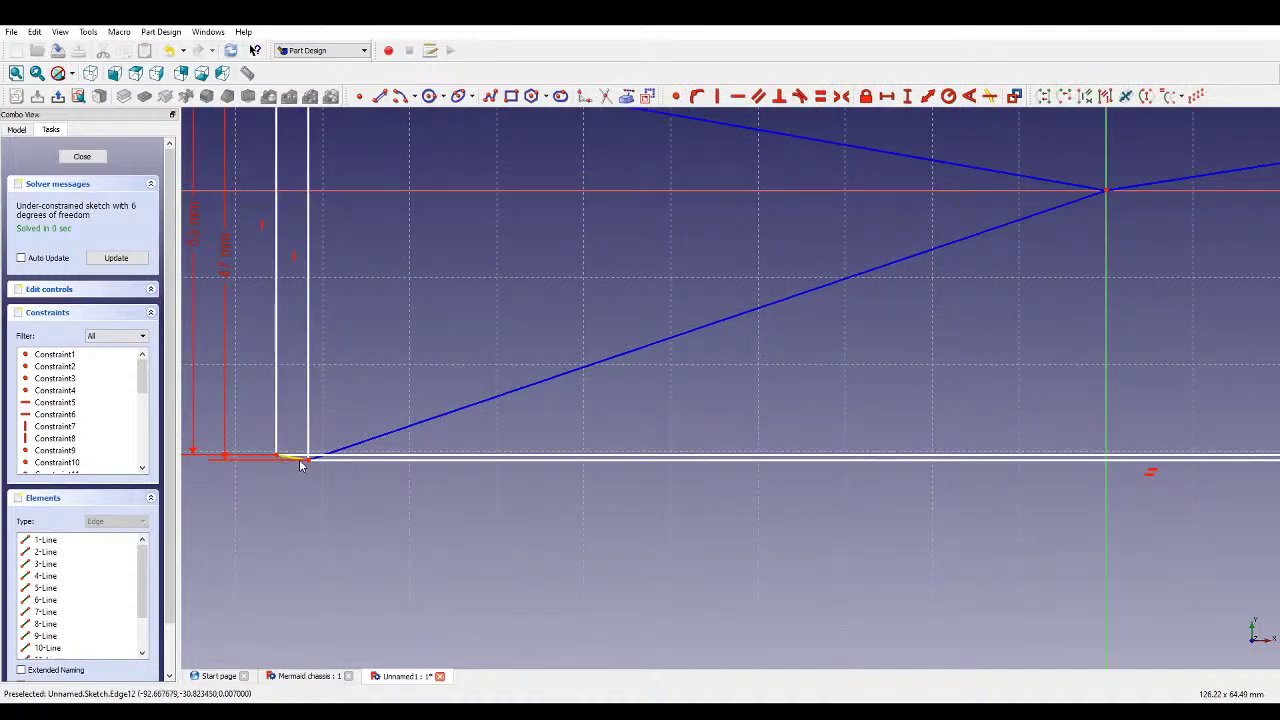
scroll(423, 340, down, 4)
scroll(354, 249, up, 5)
scroll(401, 272, down, 4)
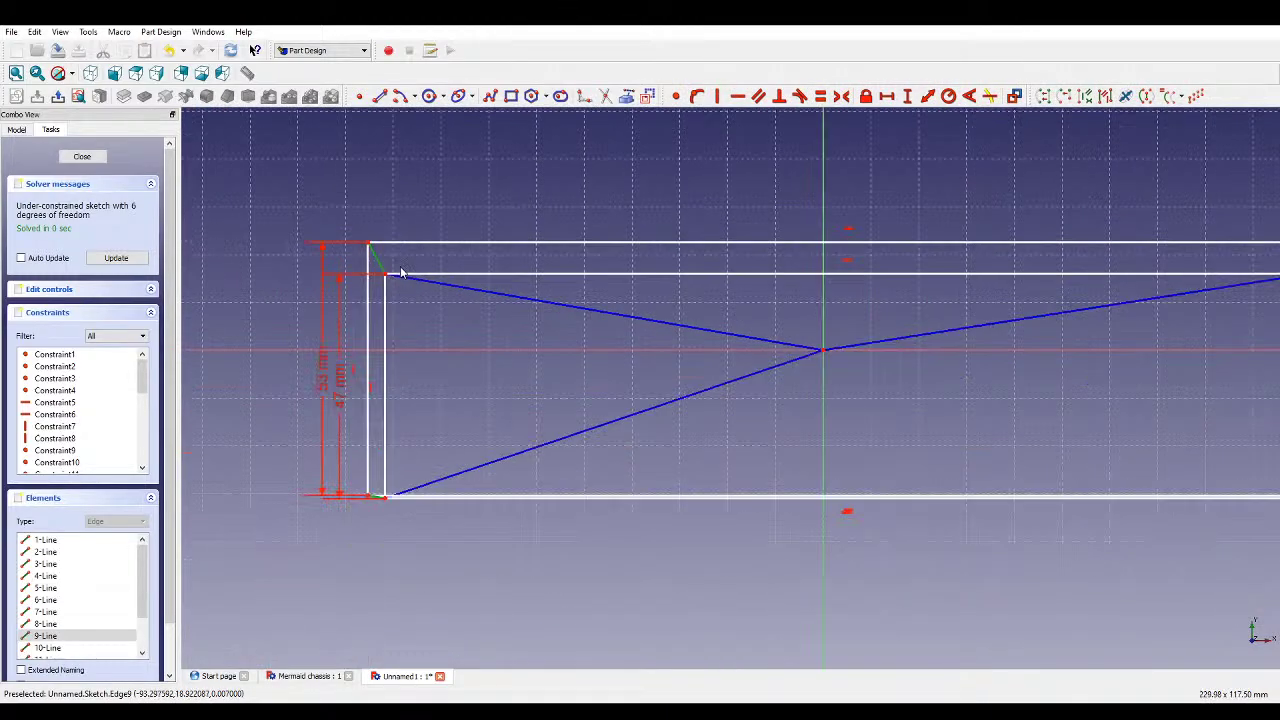
scroll(478, 270, down, 4)
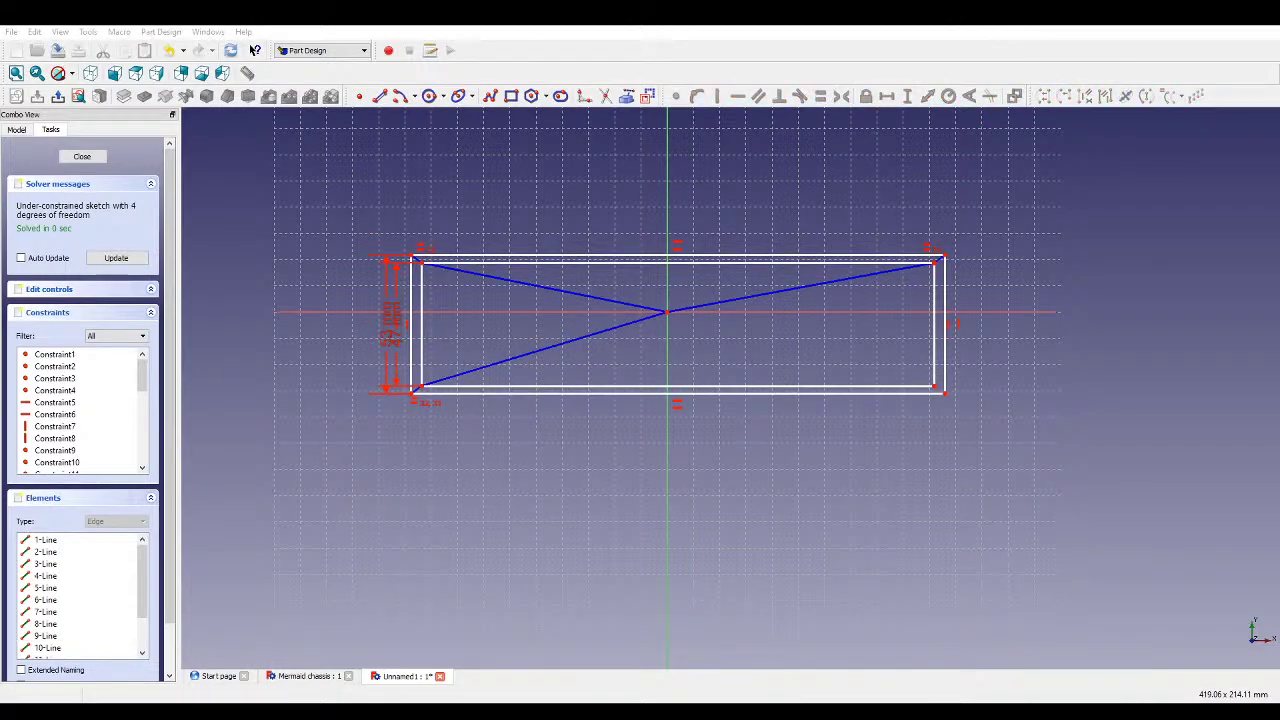
- Make the three long construction lines from the origin to the inner rectangle's corners equal in length
scroll(900, 310, up, 3)
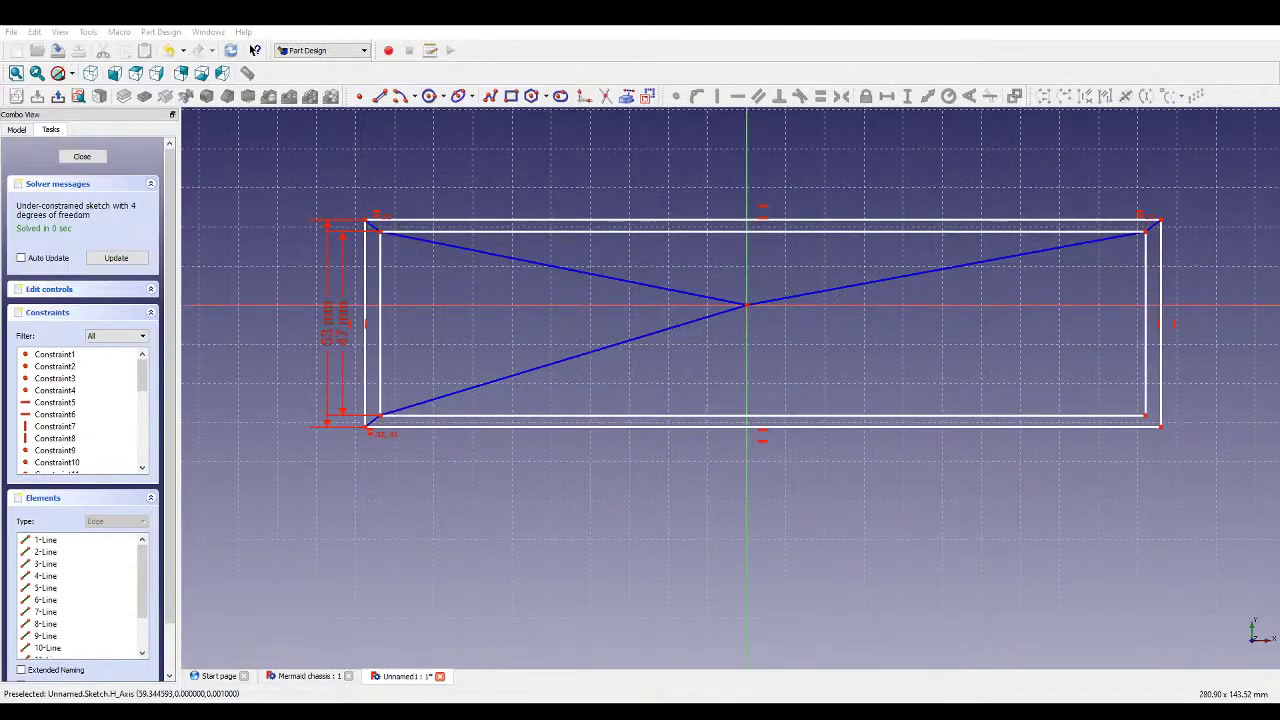
click(379, 235)
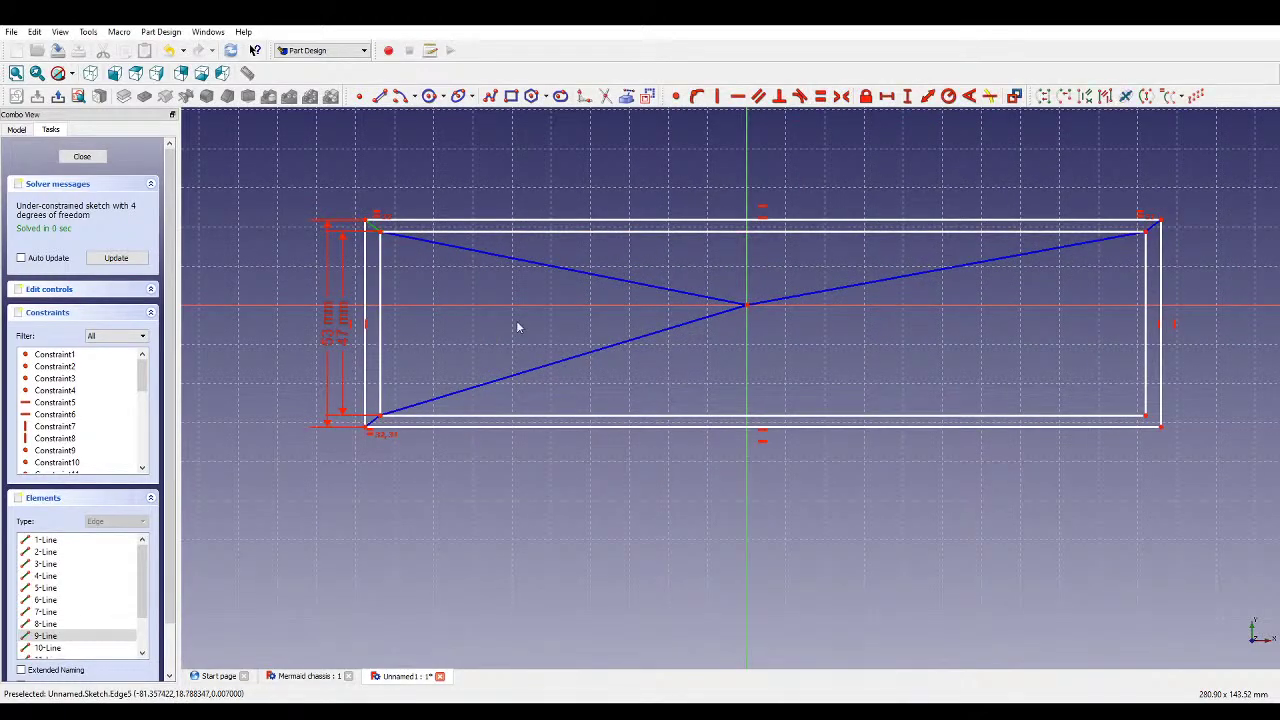
click(620, 342)
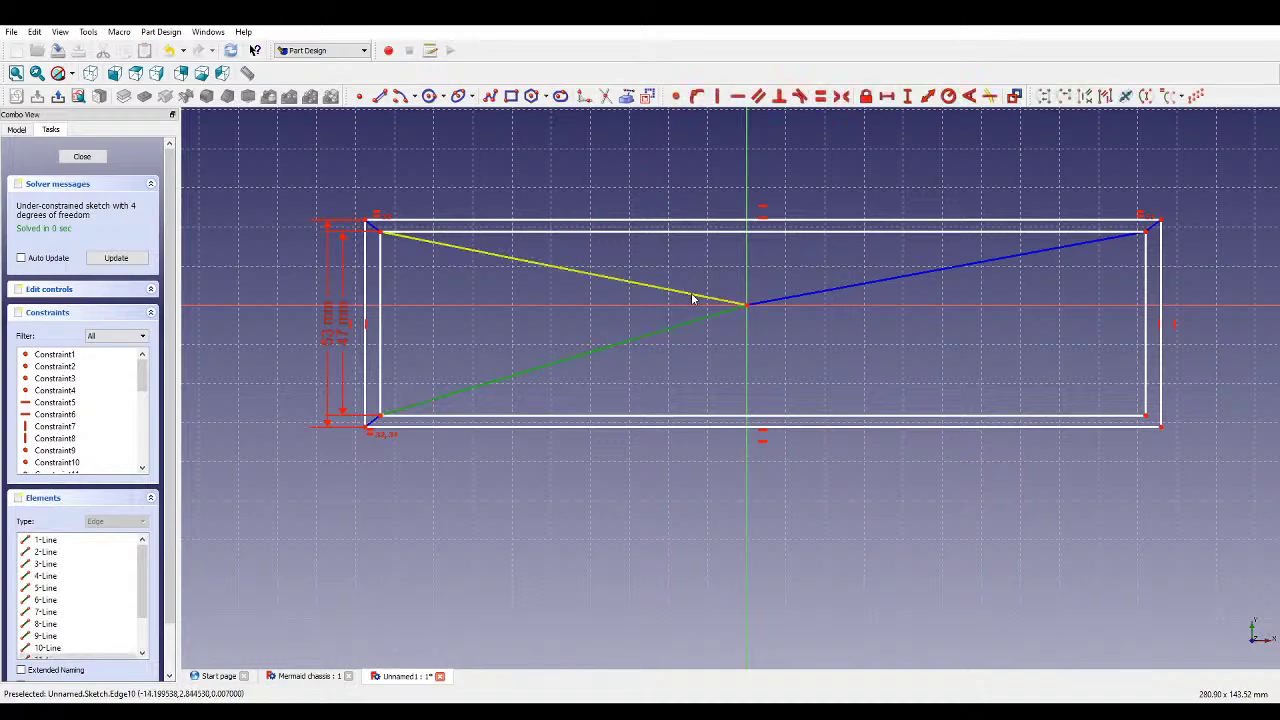
click(692, 298)
click(822, 297)
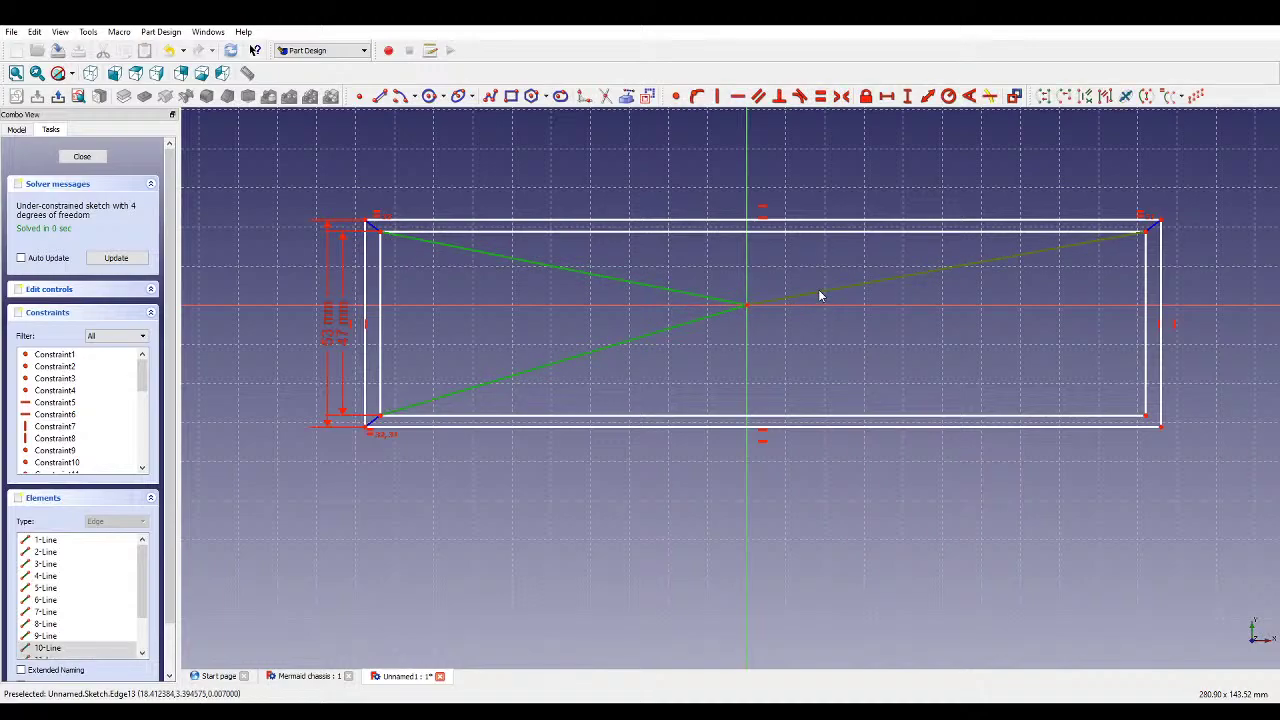
click(820, 96)
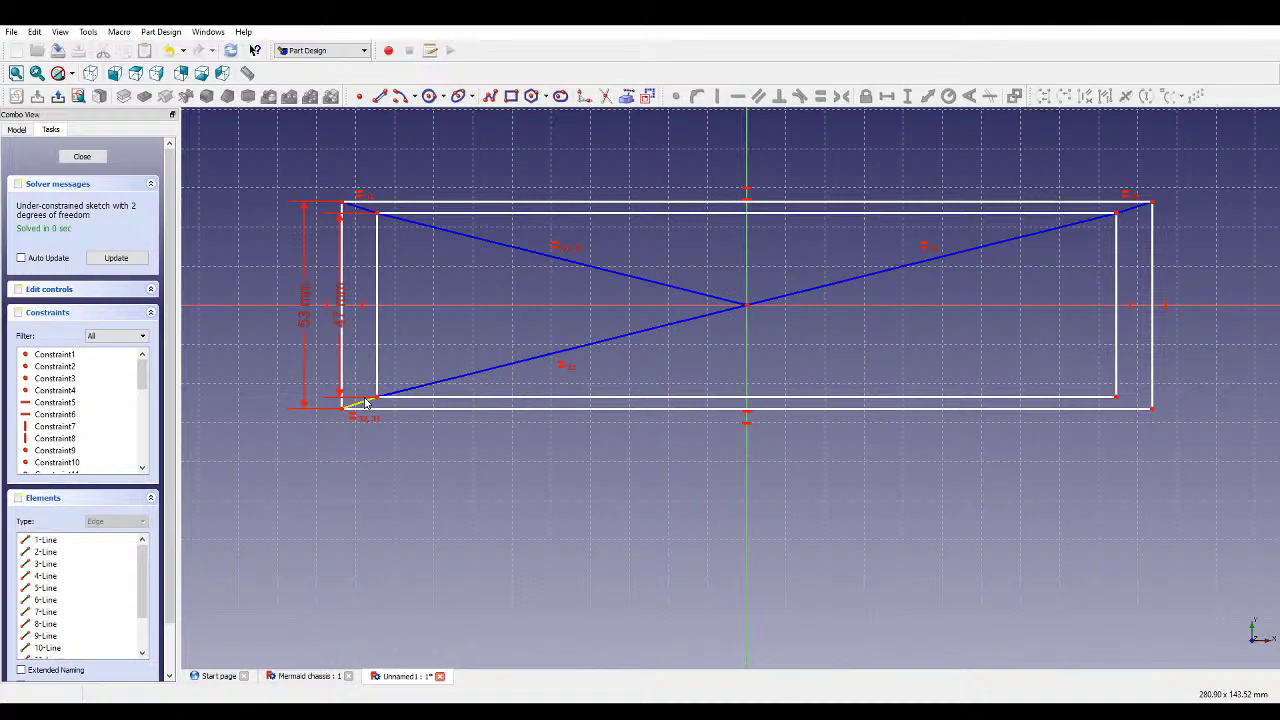
- Move the upper-left corners of the inner and outer rectangles toward the centre to narrow both rectangles symmetrically
scroll(530, 270, up, 1)
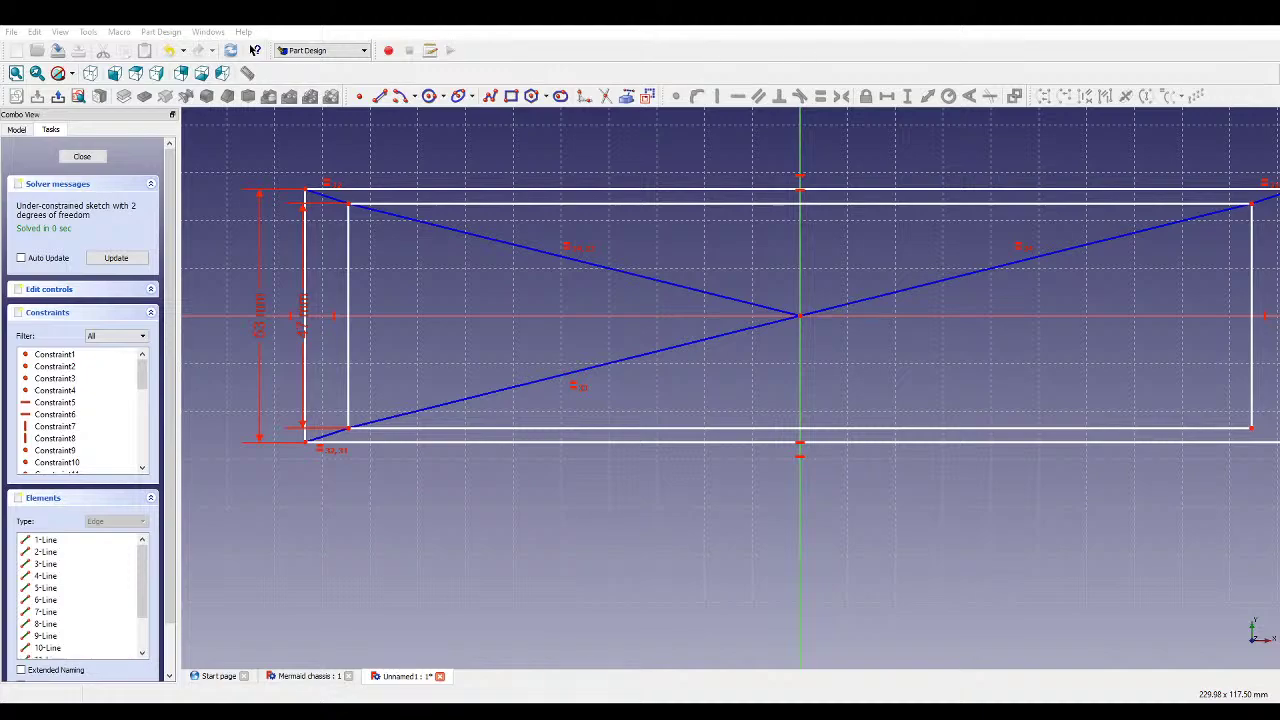
click(749, 441)
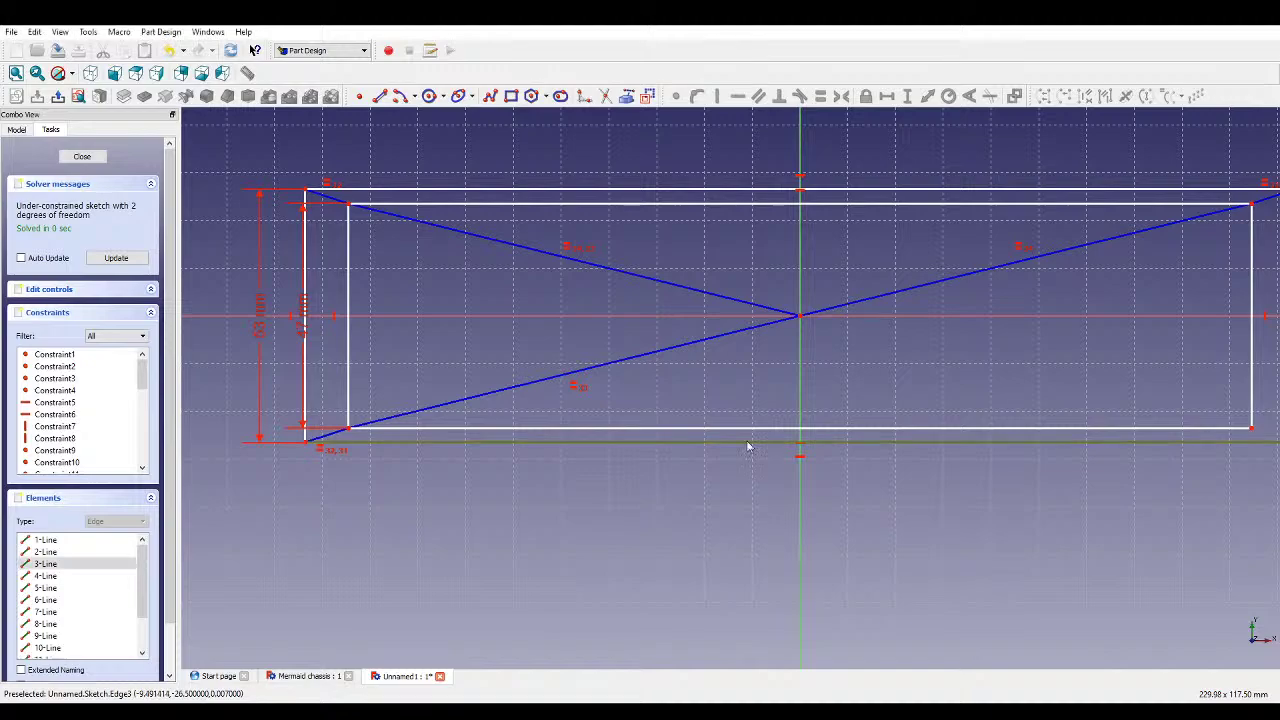
click(565, 497)
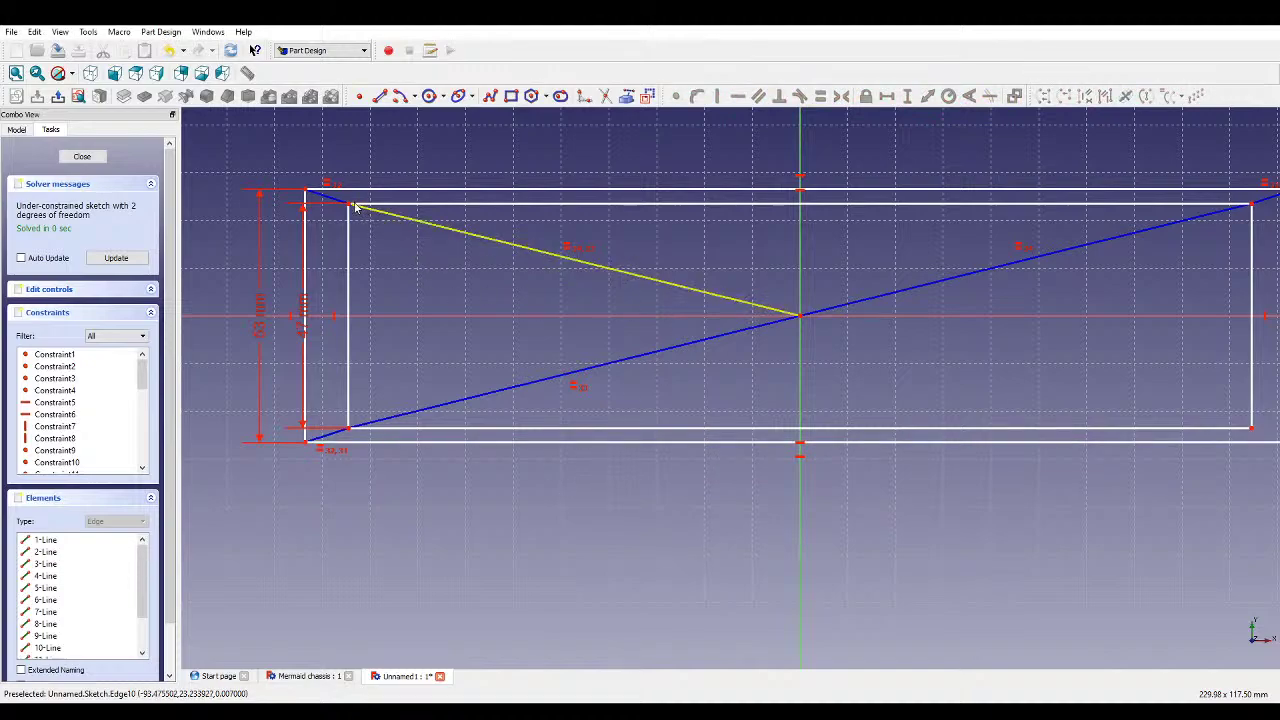
drag(350, 206, 706, 212)
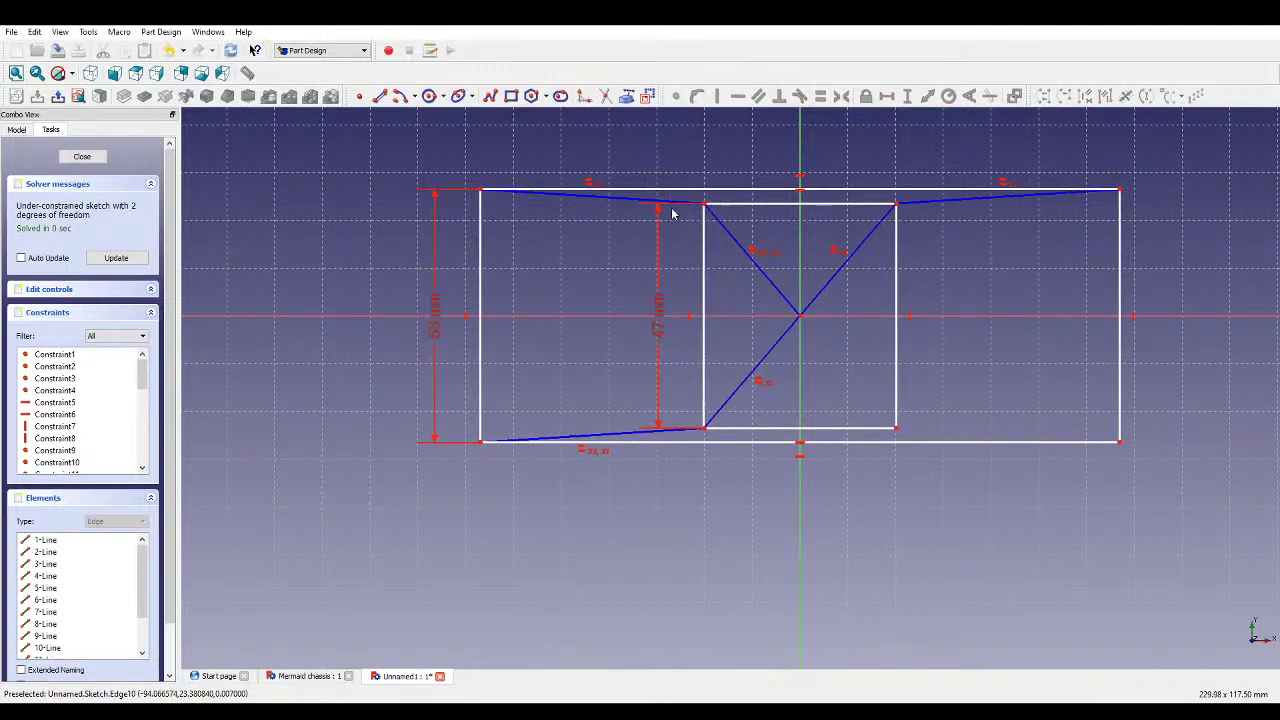
drag(481, 192, 540, 190)
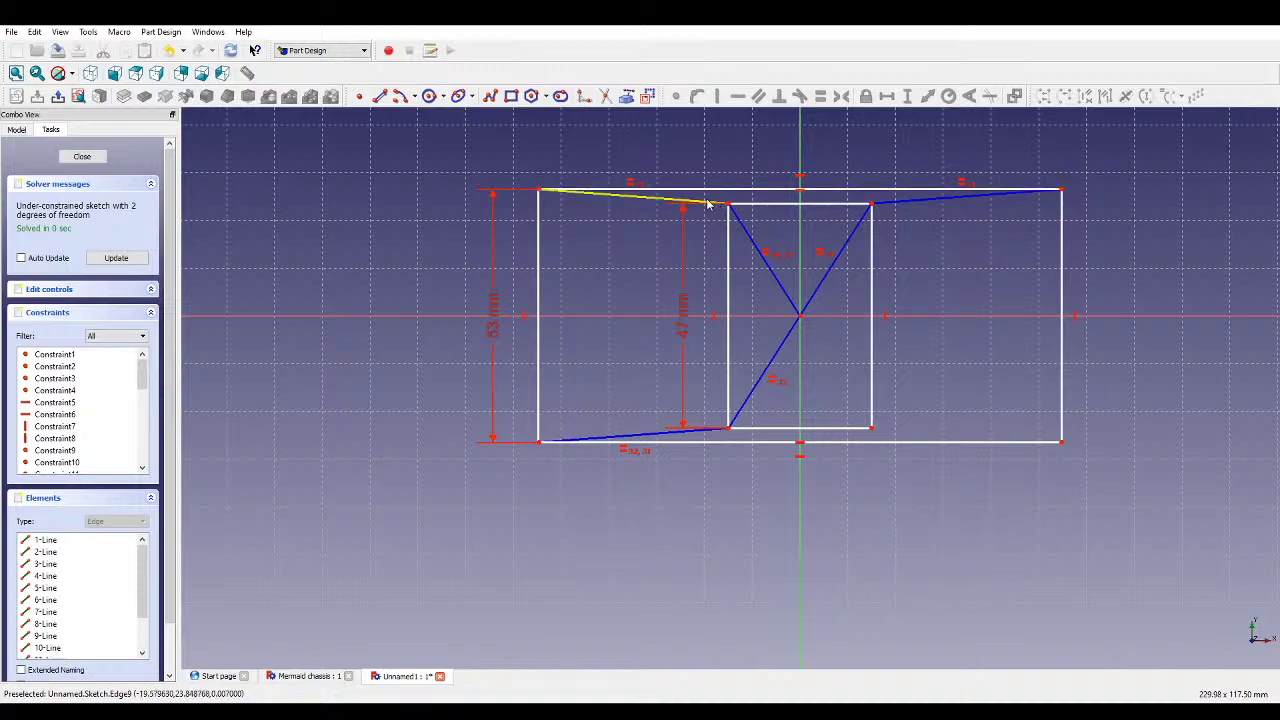
- Constrain the horizontal length of the short construction line joining the upper-left corners of the inner and outer rectangles
click(640, 198)
click(887, 95)
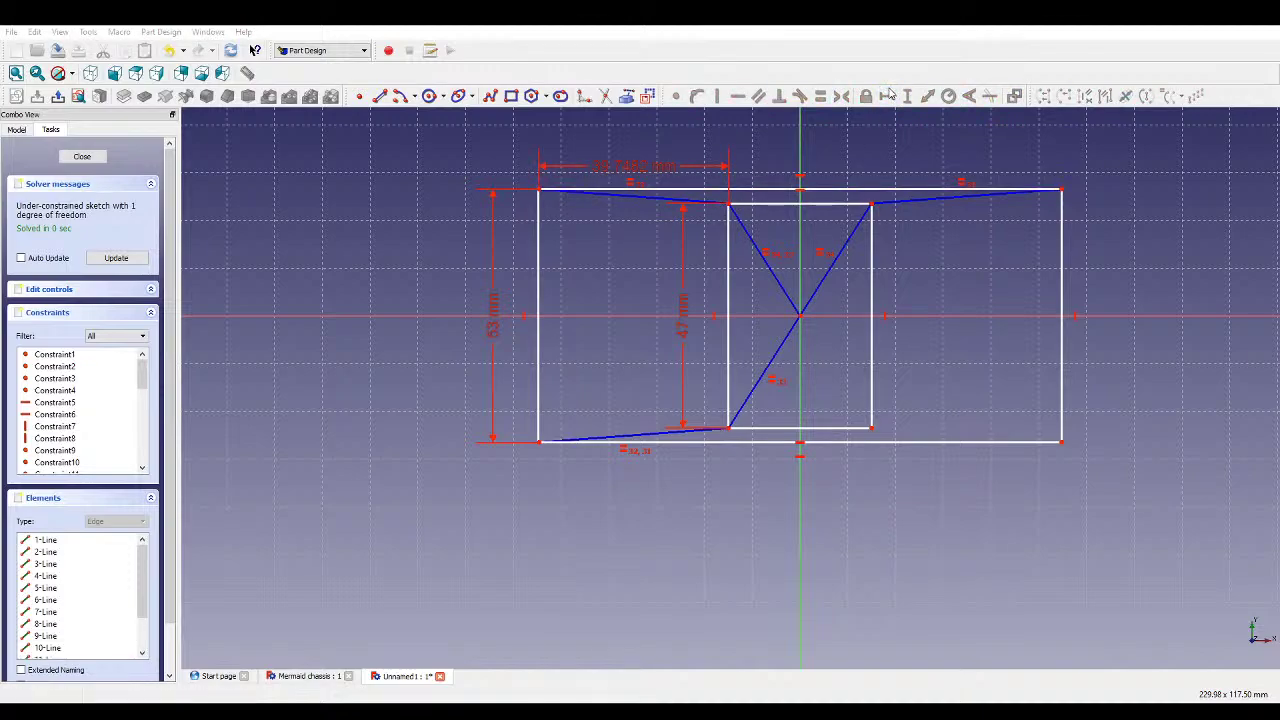
key(Return)
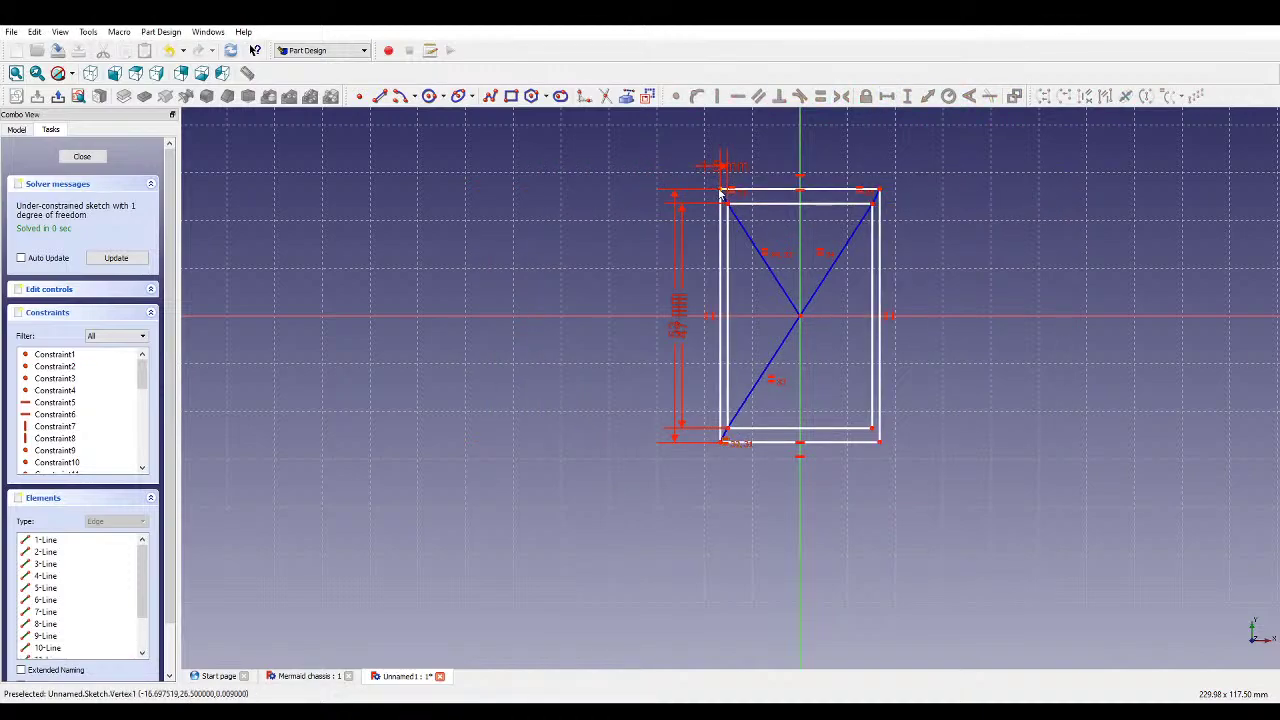
- Widen both rectangles, constrain the outer rectangle's lower edge to a horizontal length of 147 mm, and update the sketch
mouse_move(722, 203)
mouse_down()
mouse_move(349, 210)
mouse_move(477, 205)
mouse_up()
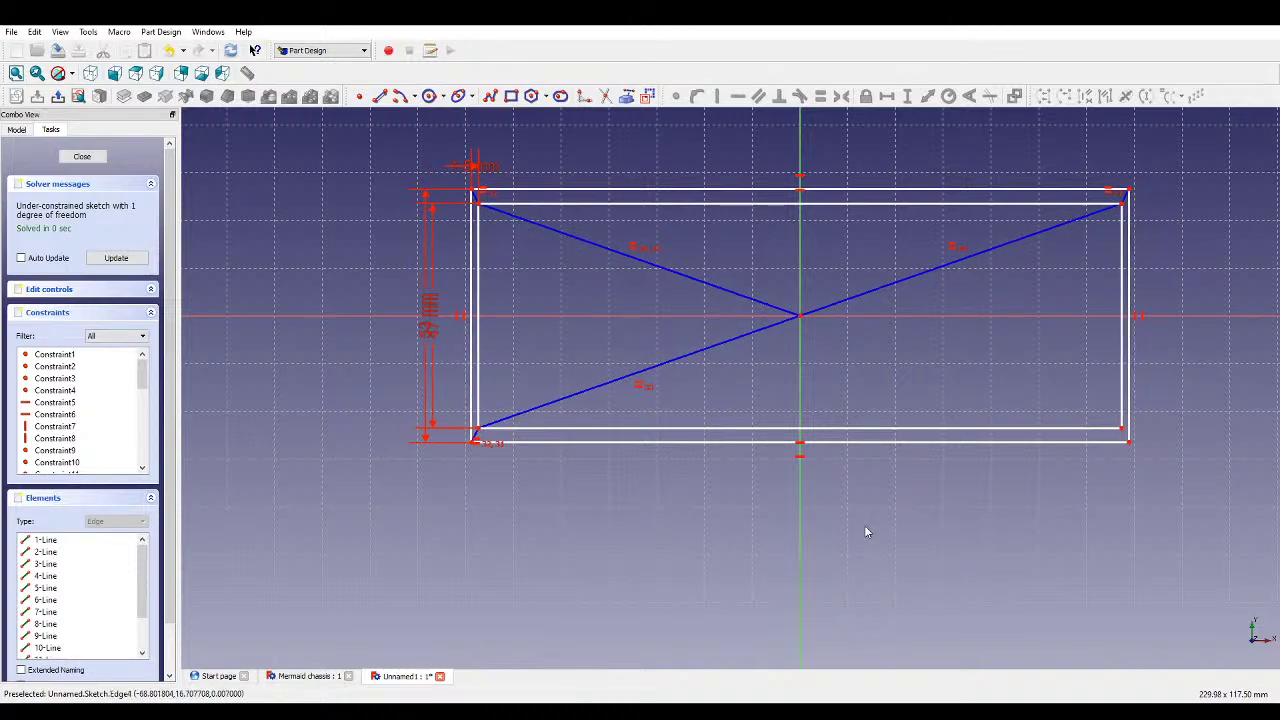
click(857, 440)
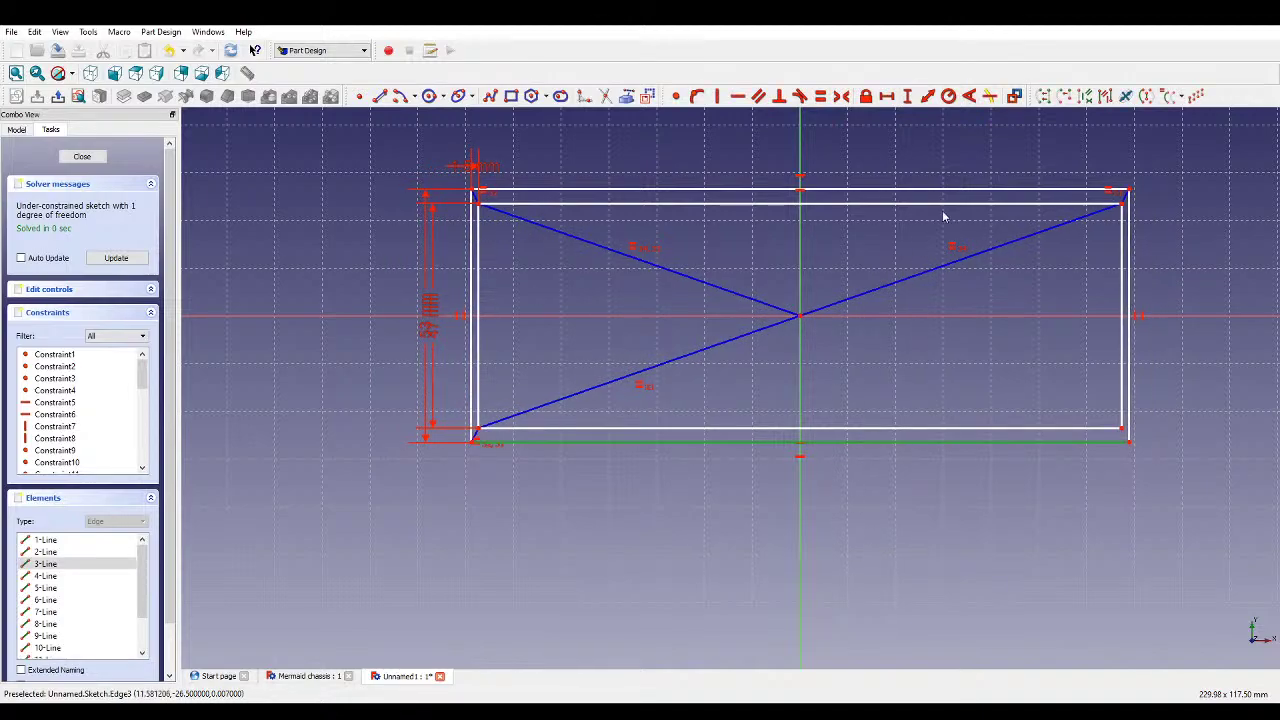
click(889, 97)
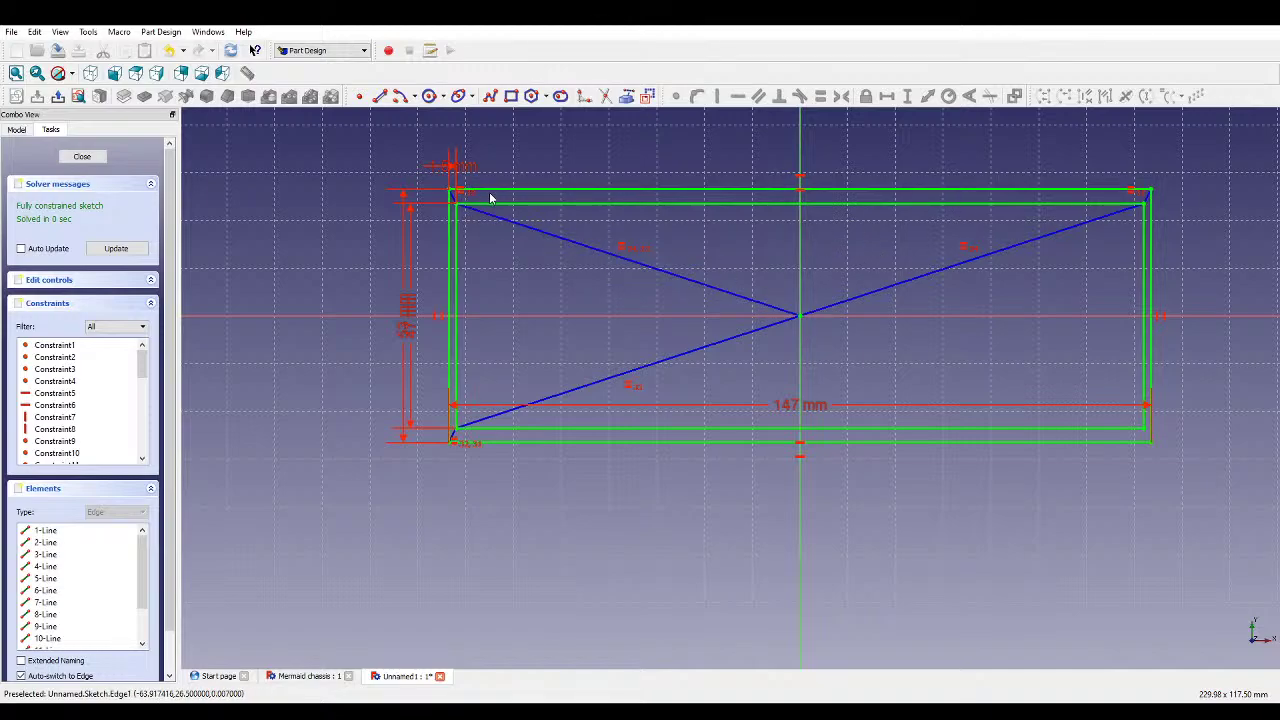
click(133, 252)
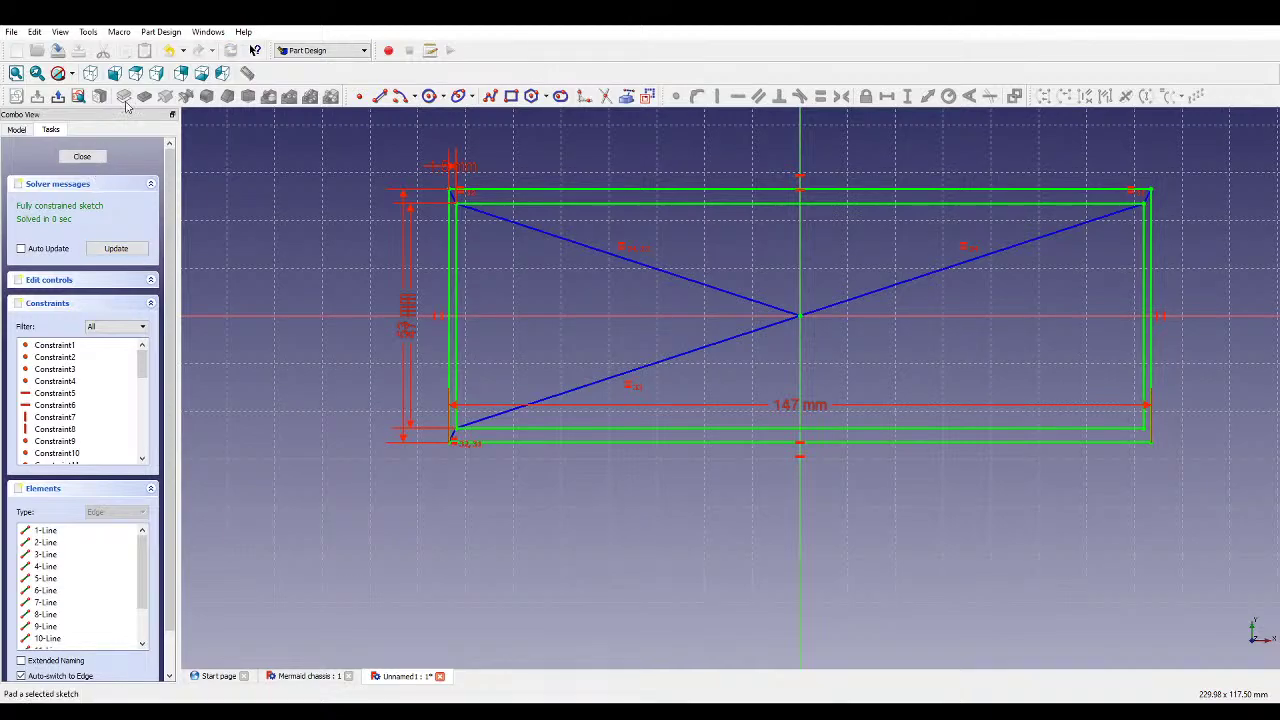
- Close the frame sketch and pad it to a height of 6 mm
click(104, 158)
click(127, 98)
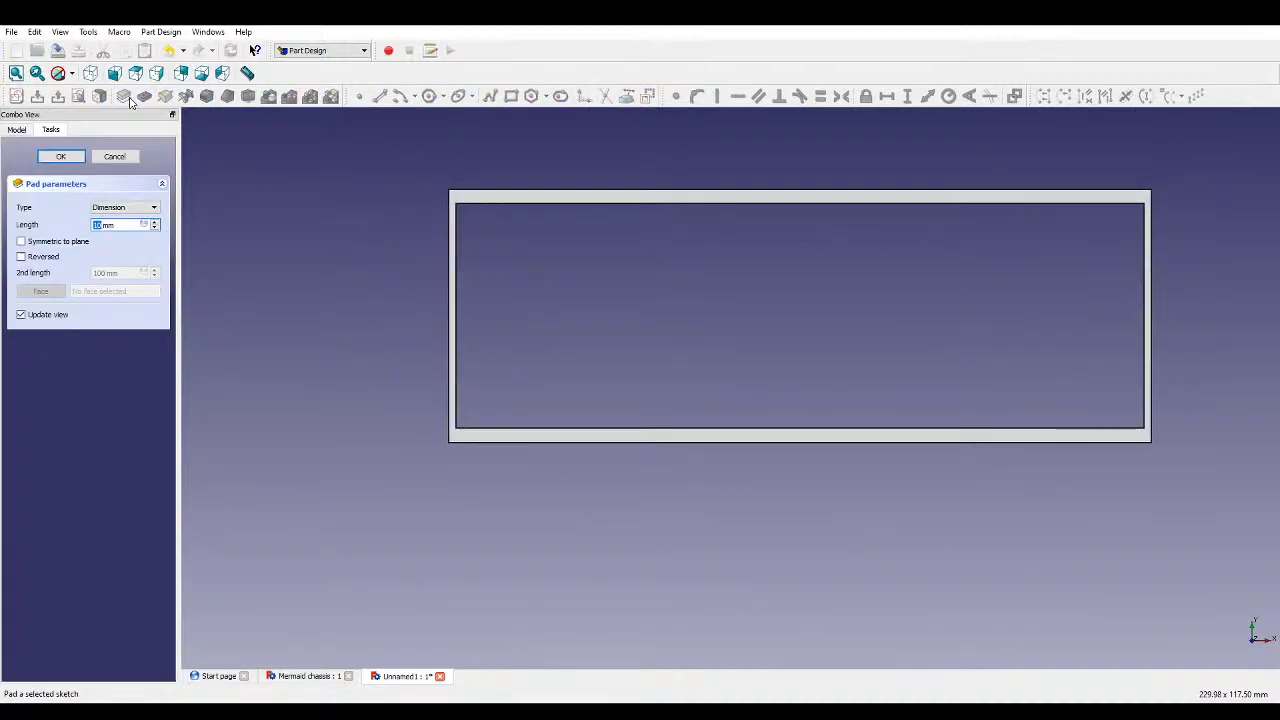
key(Escape)
- Create a new sketch on the top face of the padded frame
middle_drag(789, 499, 560, 517)
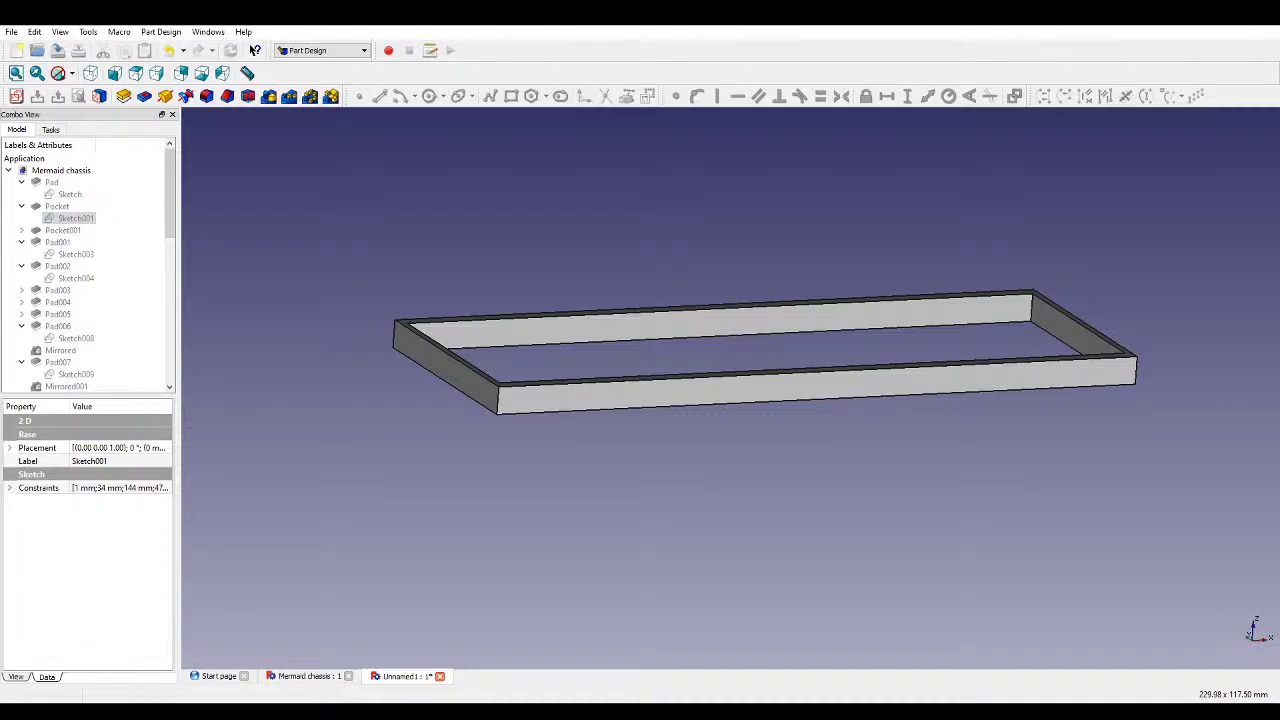
click(254, 50)
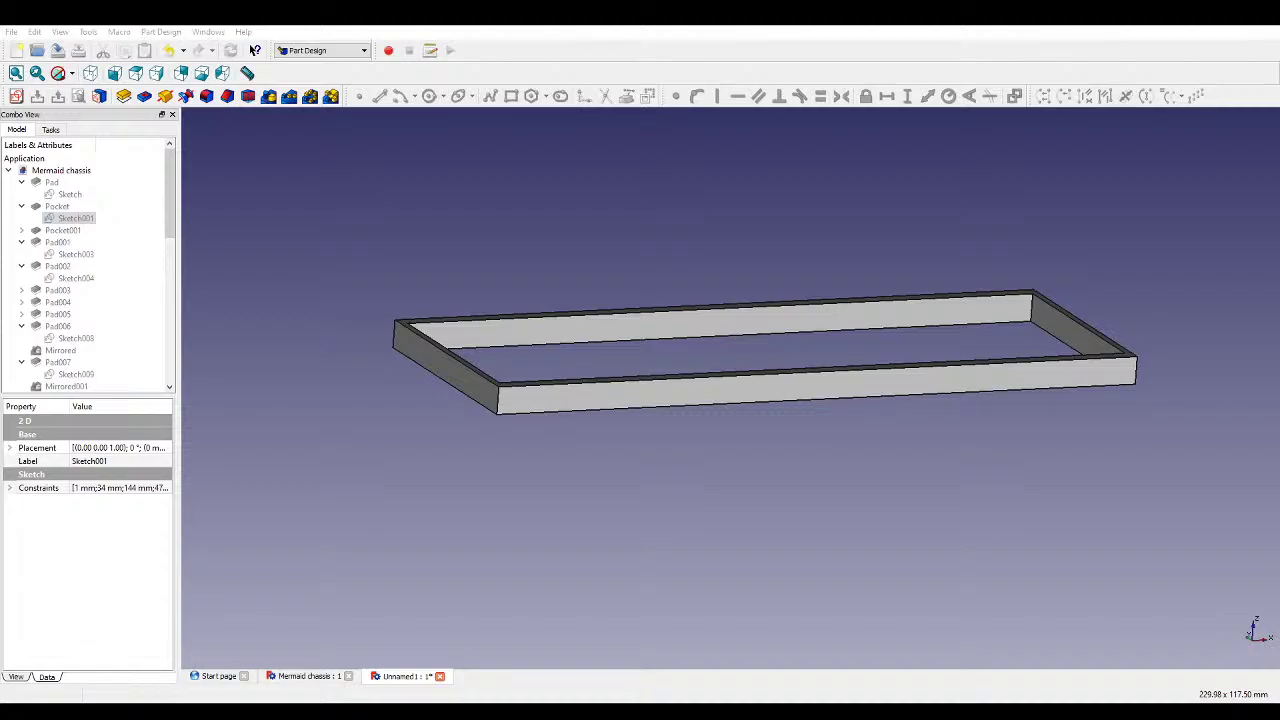
middle_drag(700, 335, 764, 410)
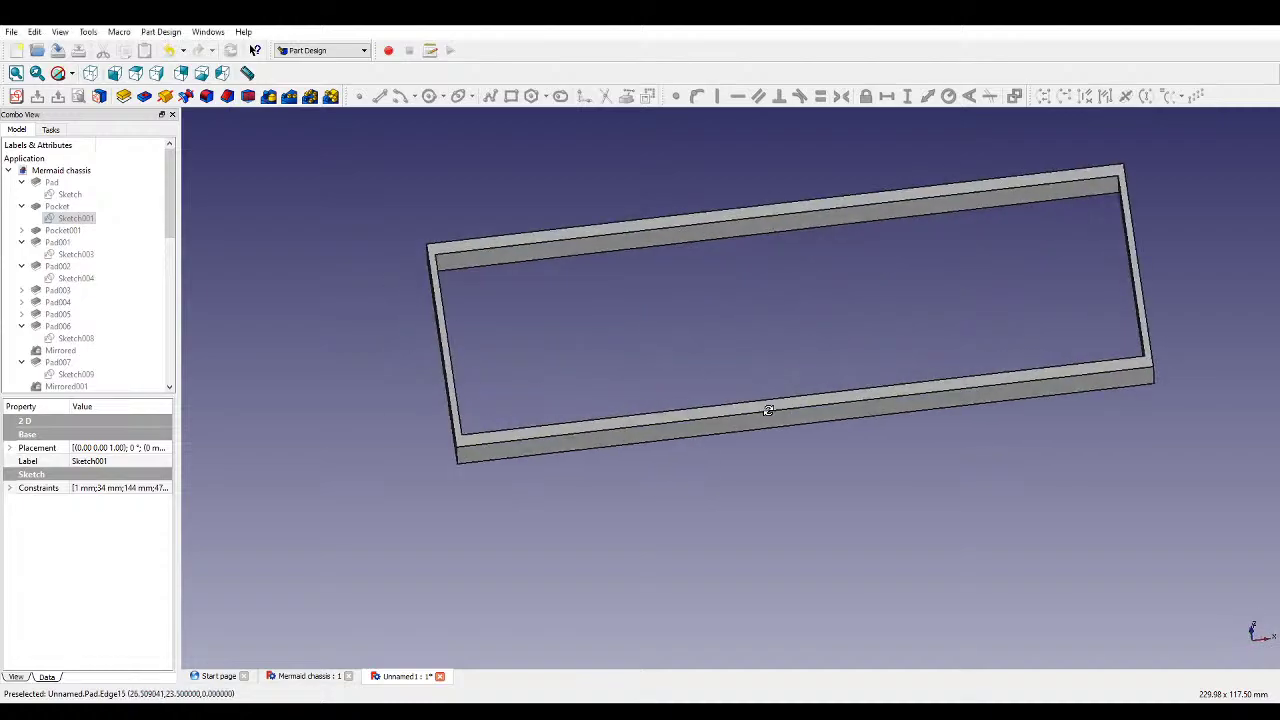
click(764, 410)
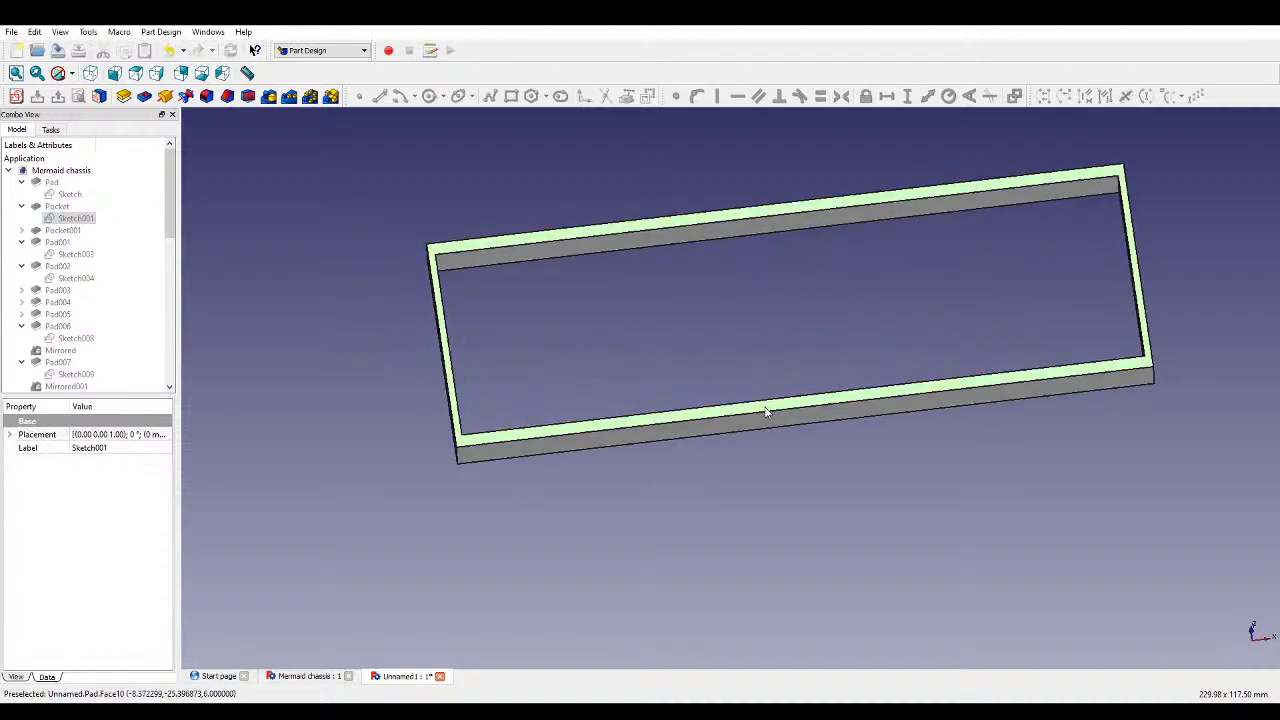
click(16, 96)
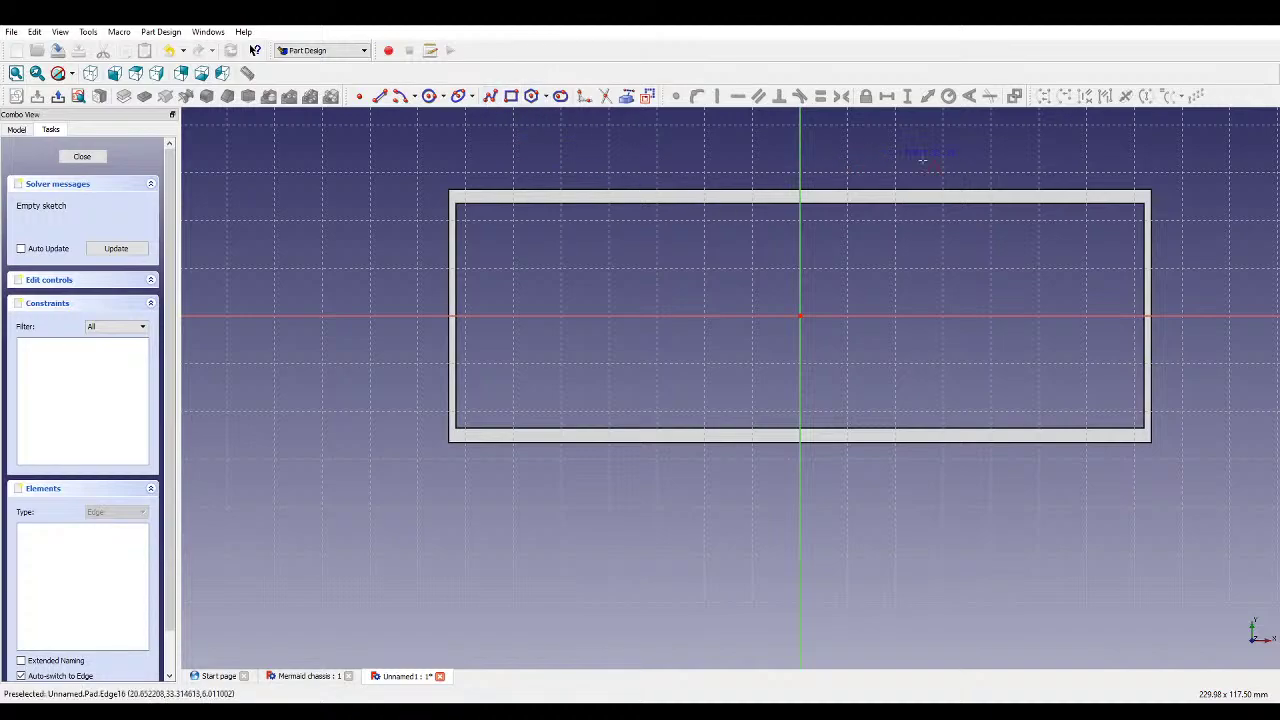
- Start a polyline inside the frame's upper-left corner with a line sloping down to the right and an upward notch about 3 mm wide
scroll(1043, 139, up, 1)
scroll(1043, 139, up, 1)
scroll(1043, 136, down, 1)
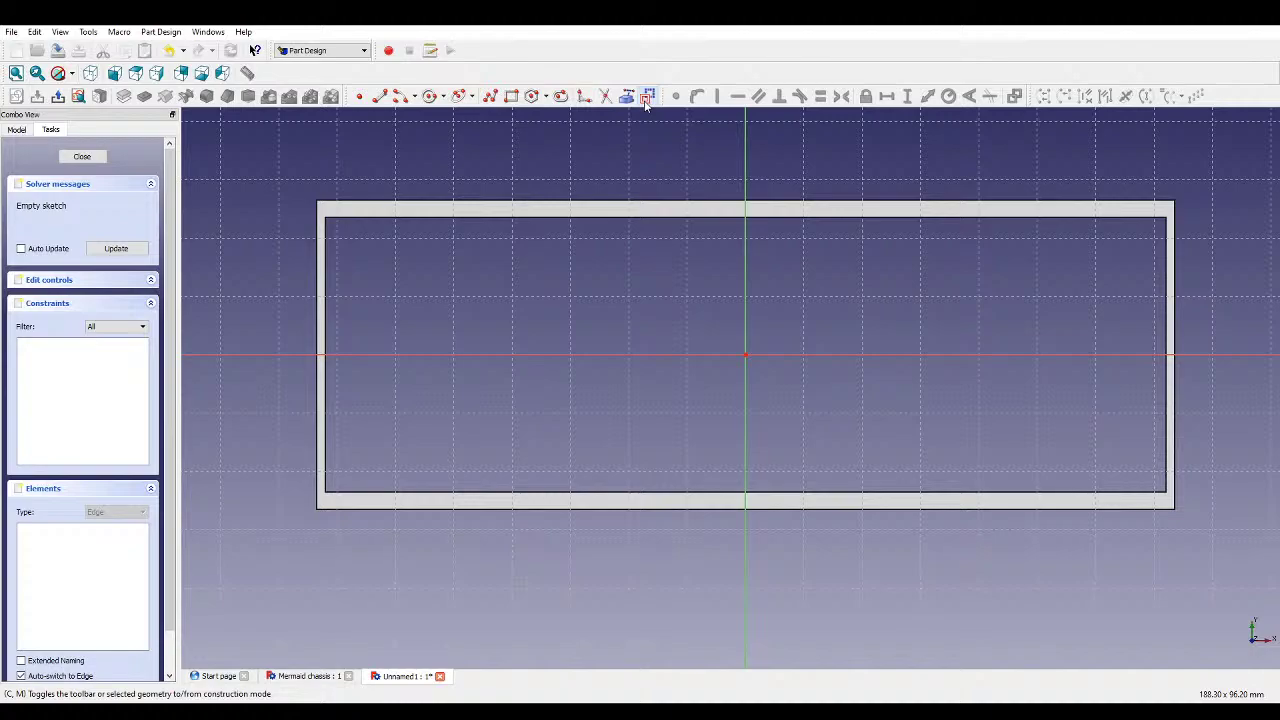
click(560, 95)
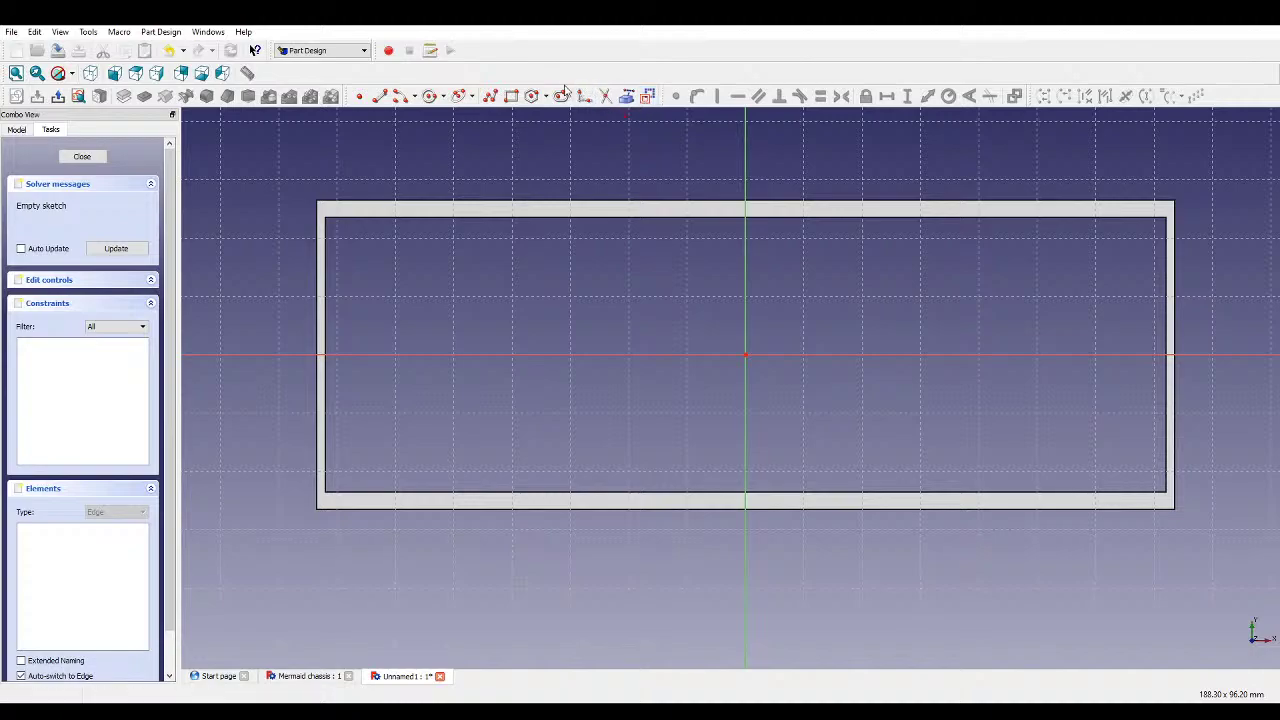
click(334, 228)
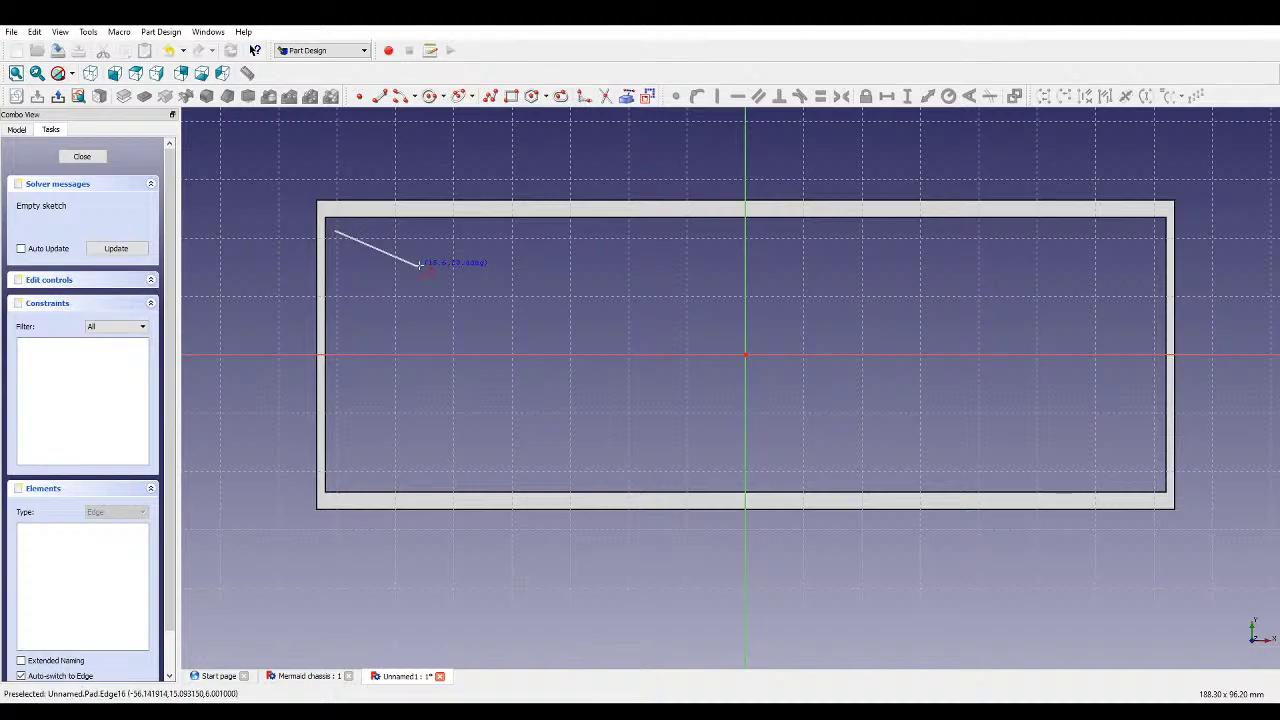
click(423, 258)
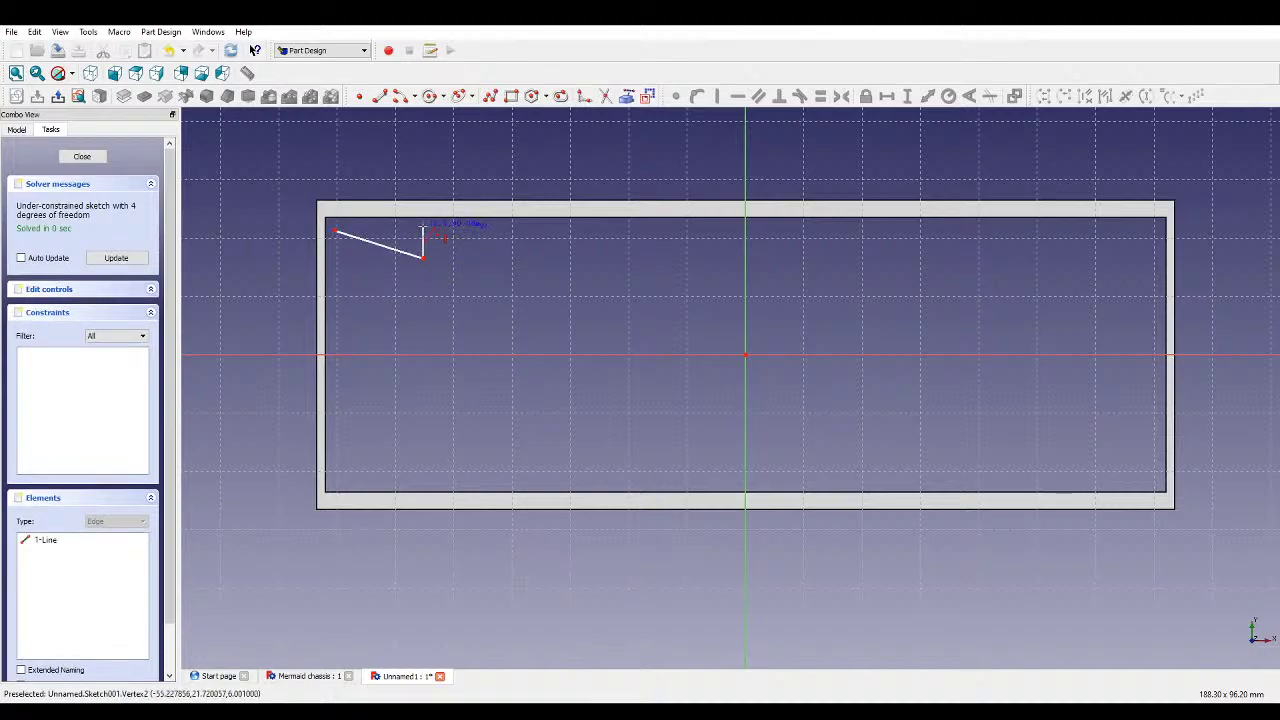
click(423, 228)
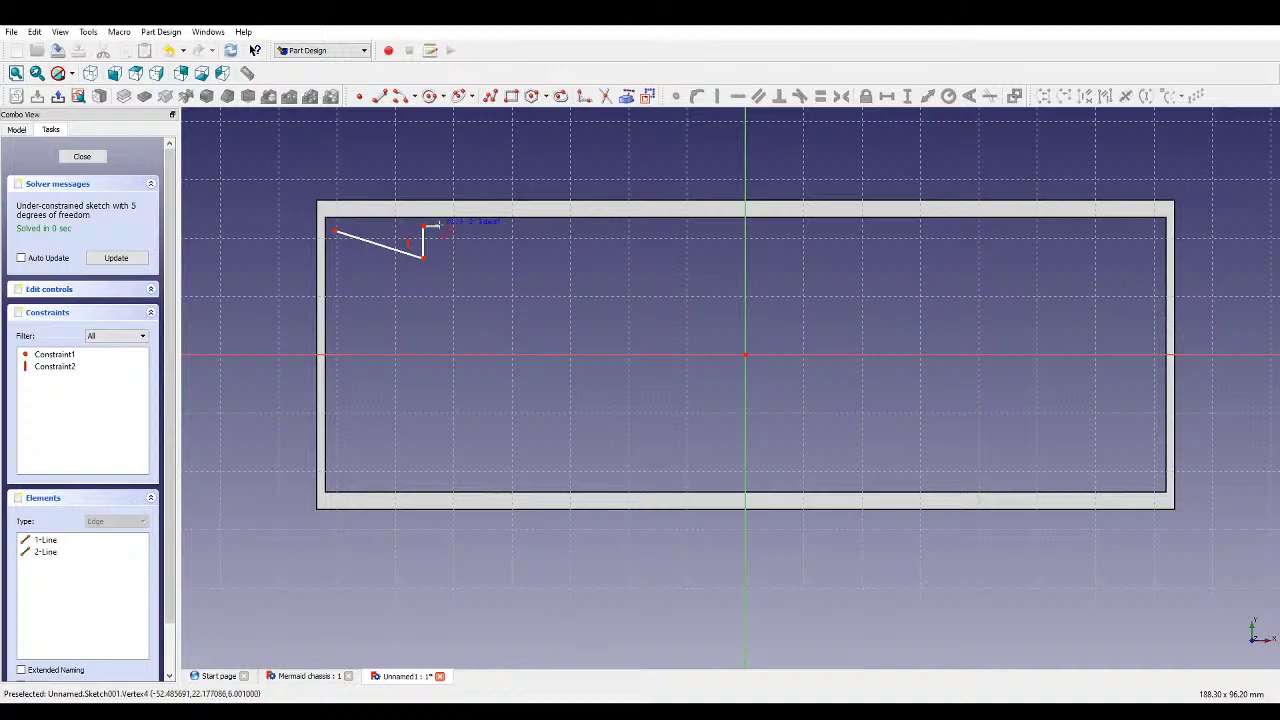
click(440, 227)
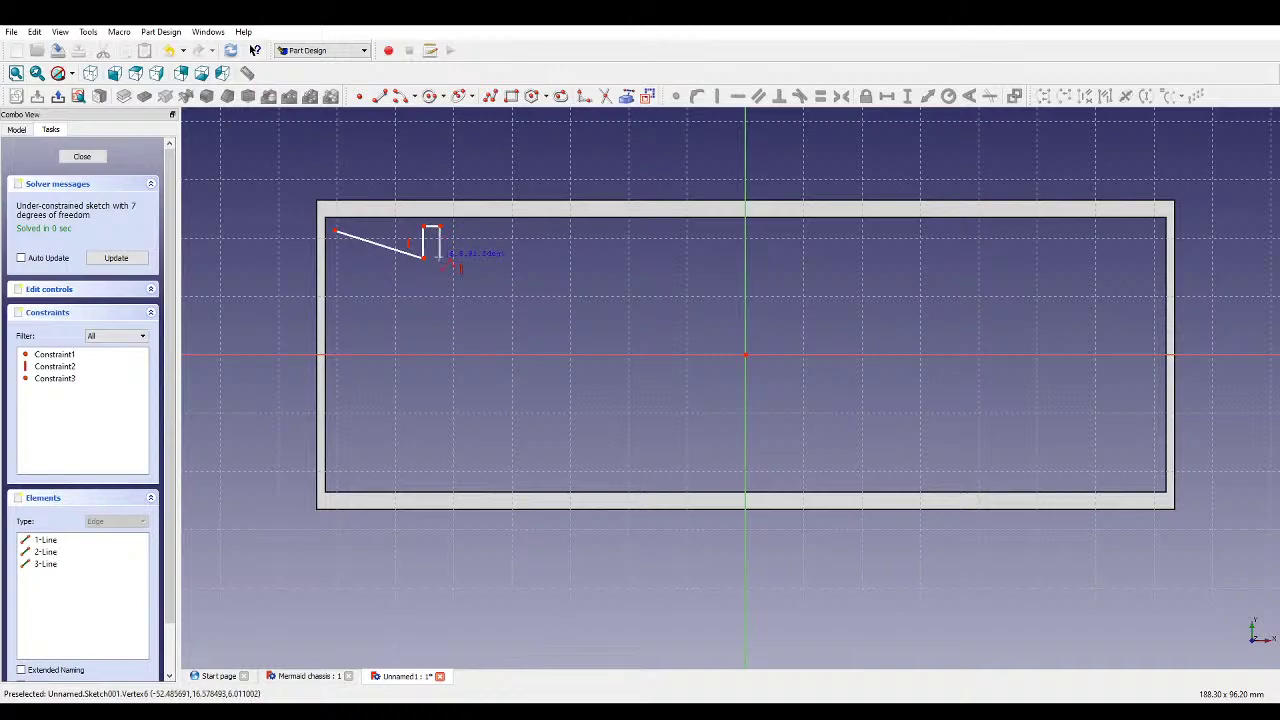
click(441, 258)
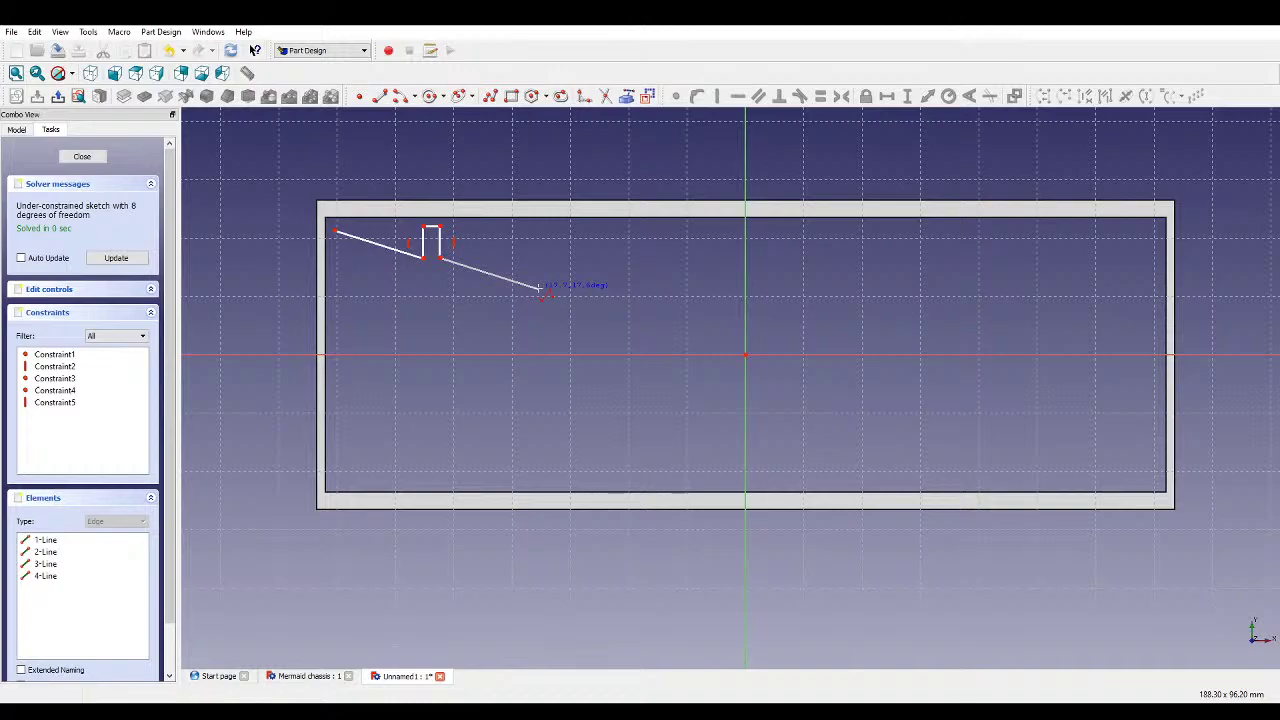
- Continue the polyline sloping down to the right, then add a notch about 3 mm wide and 12 mm tall reaching the frame's upper inner edge
click(540, 288)
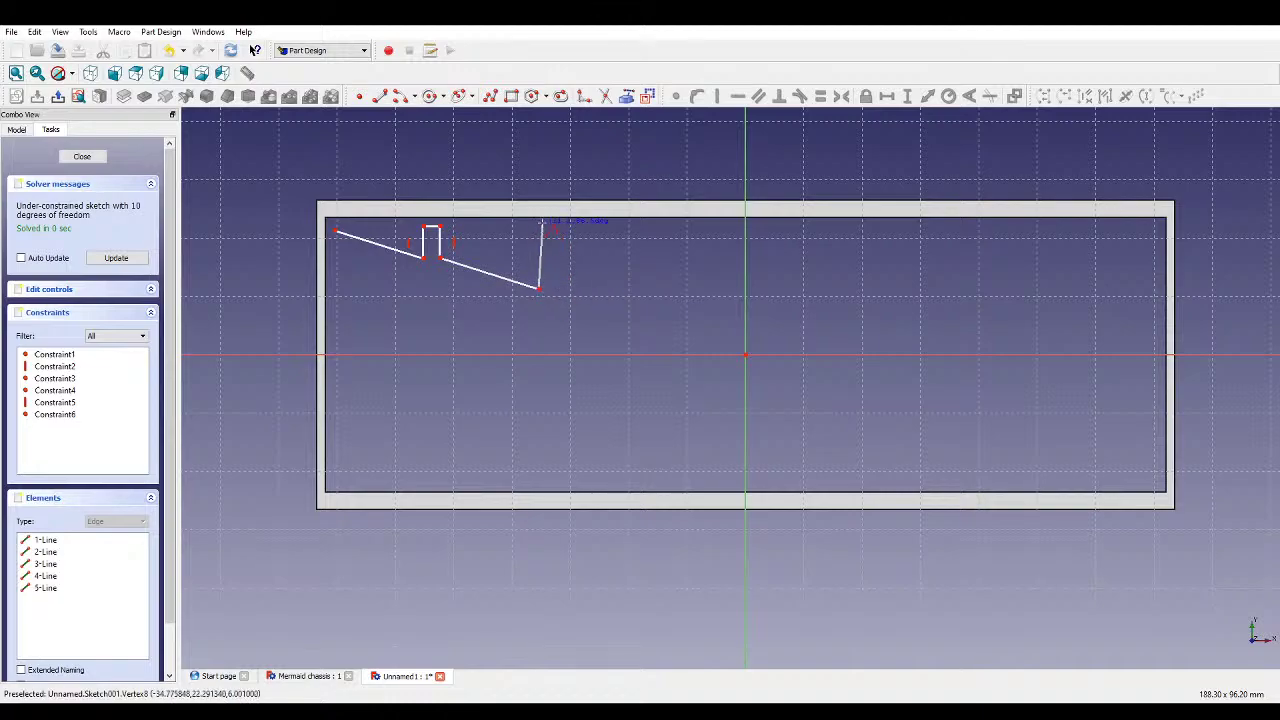
click(539, 216)
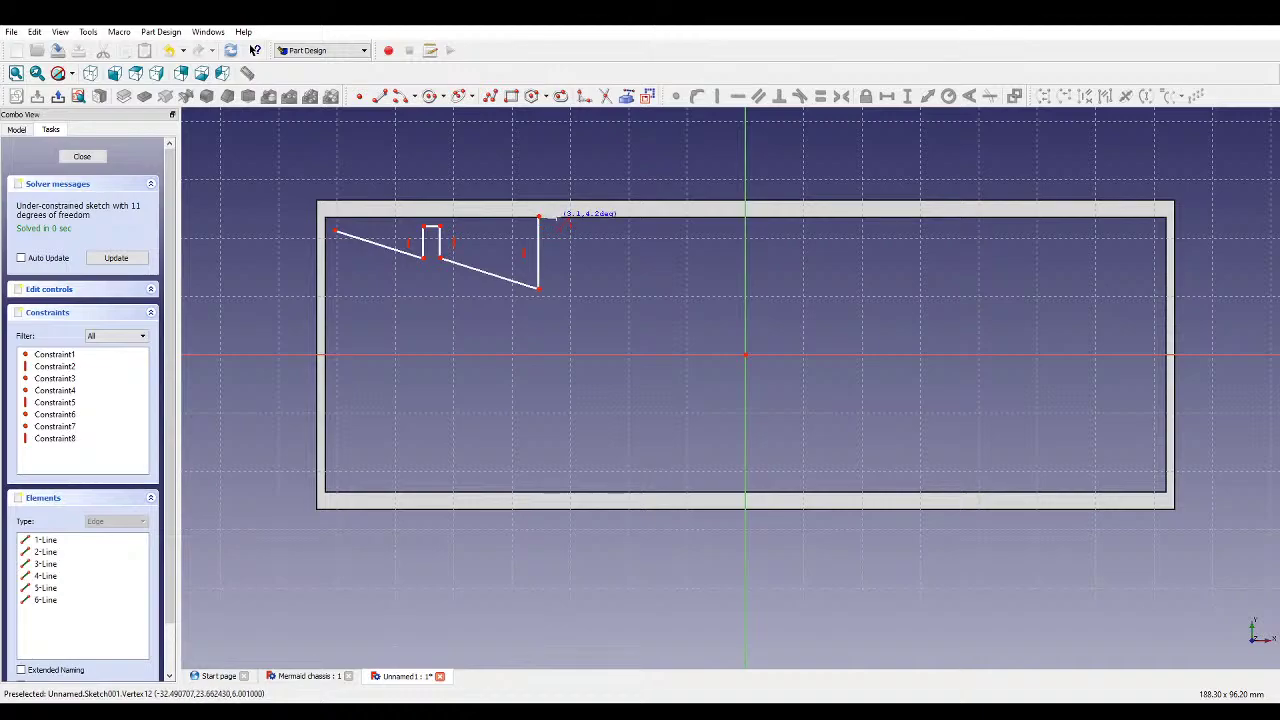
click(556, 216)
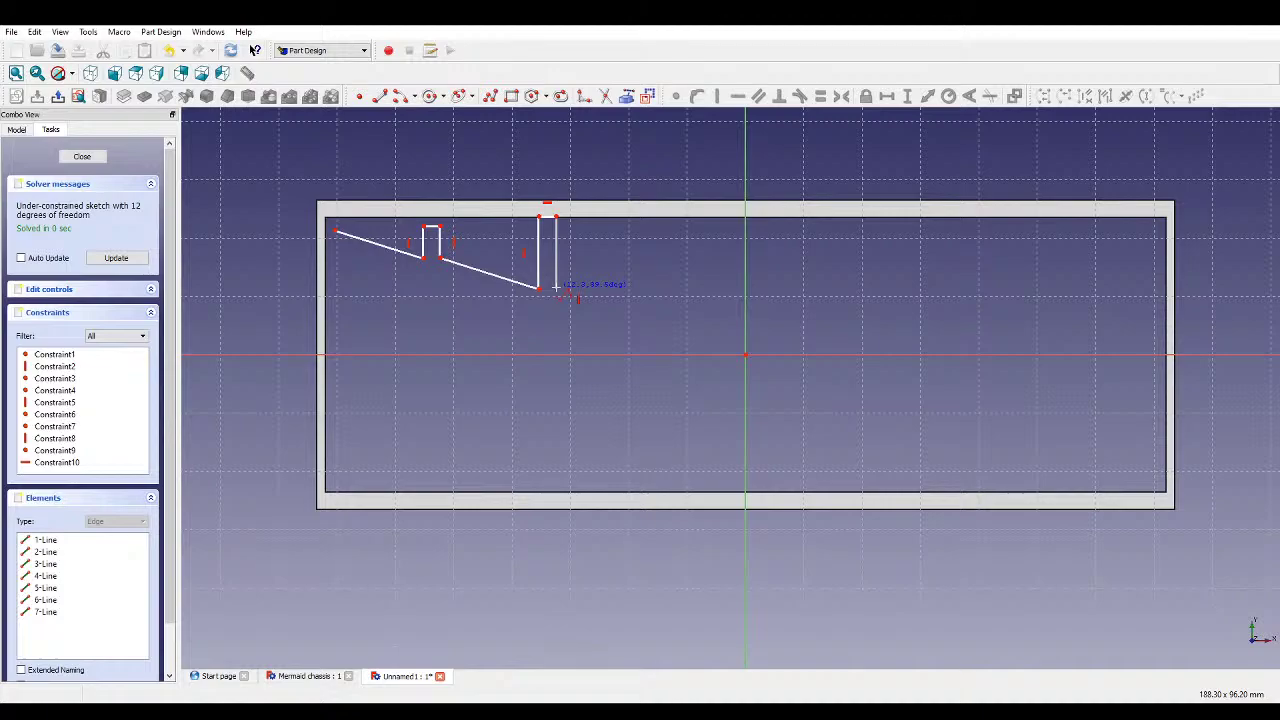
click(556, 289)
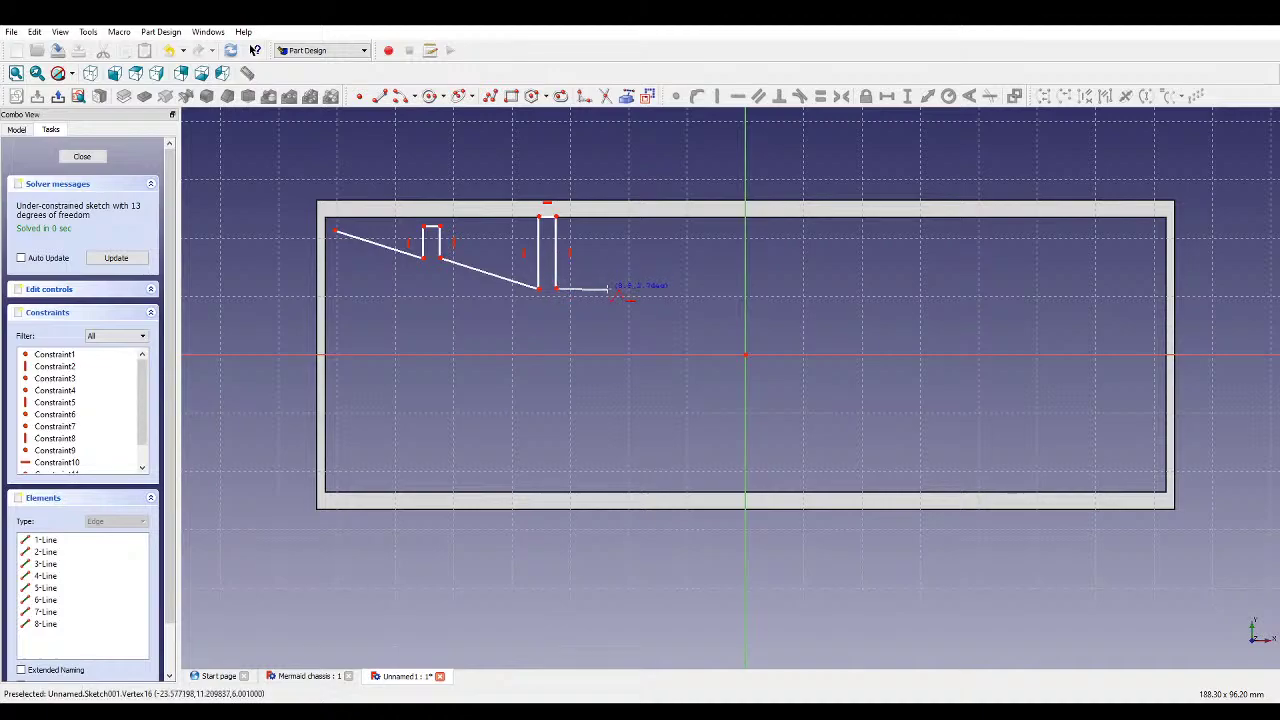
- Extend the polyline with a horizontal line about 9 mm long and another narrow notch reaching the upper inner edge
click(610, 289)
click(608, 216)
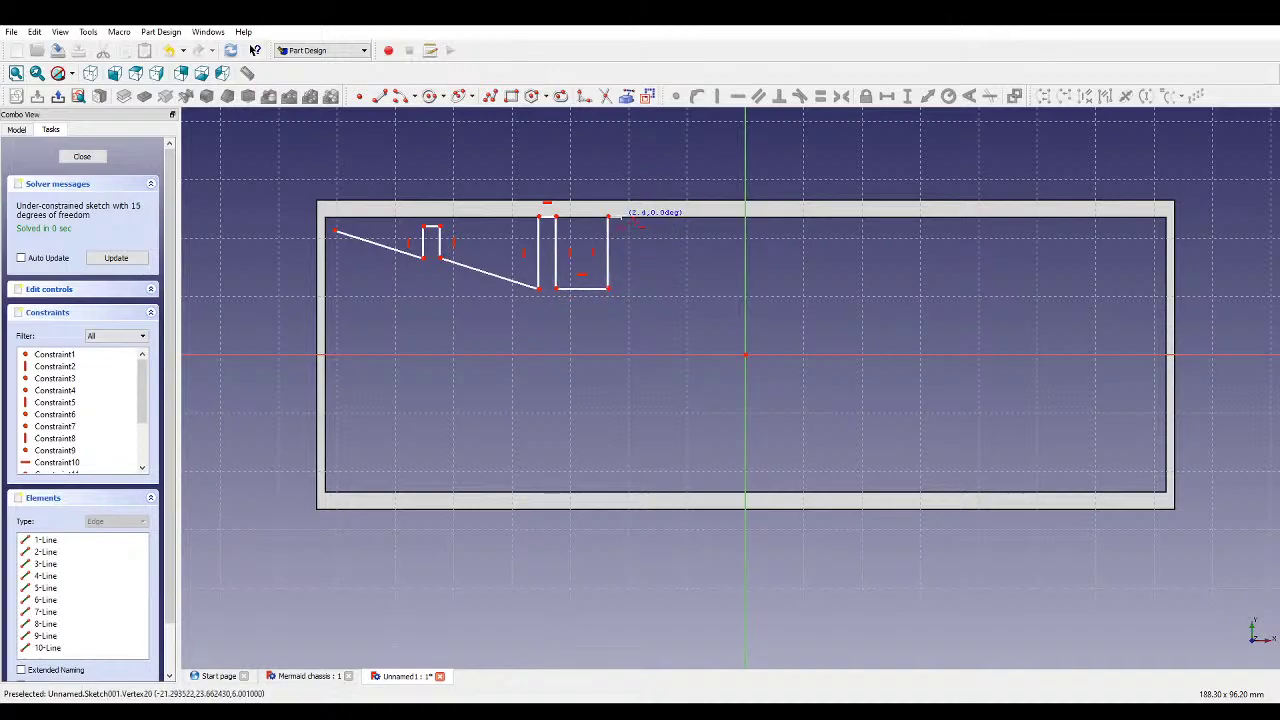
click(626, 216)
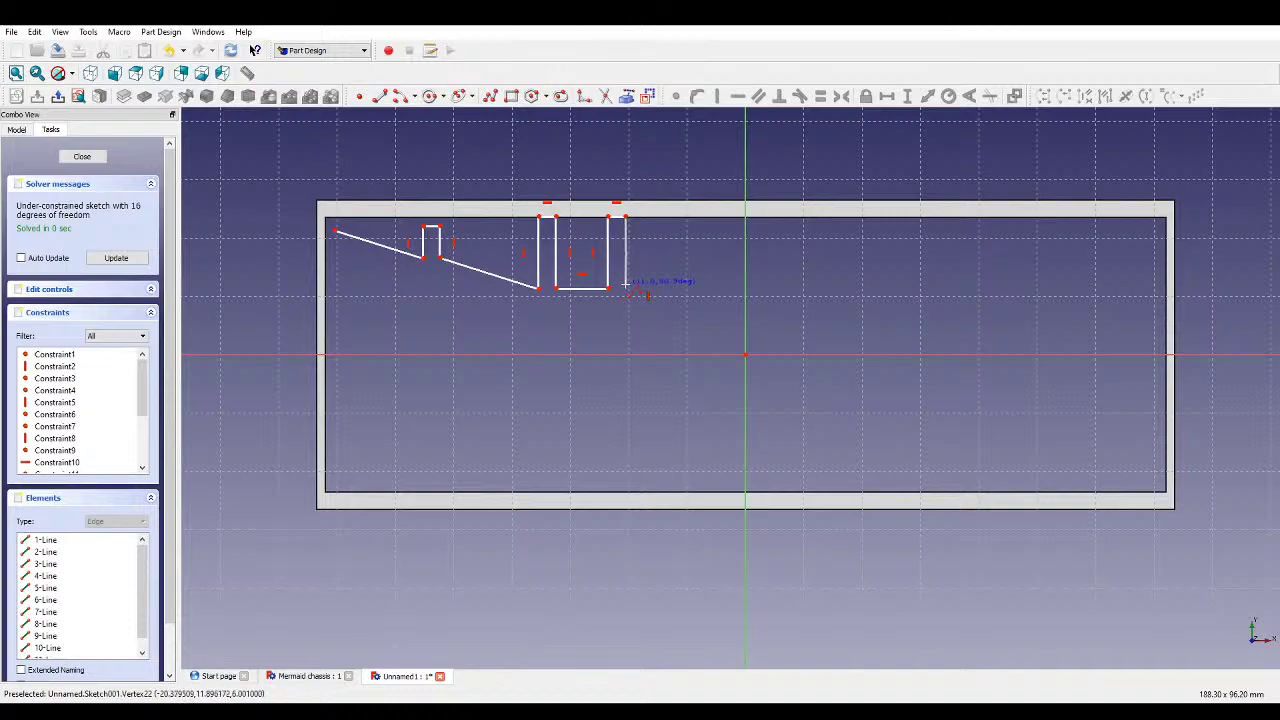
click(626, 286)
- Continue the polyline horizontally almost to the vertical axis, up to the upper inner edge, and down along the axis to the lower inner edge
click(740, 286)
click(741, 218)
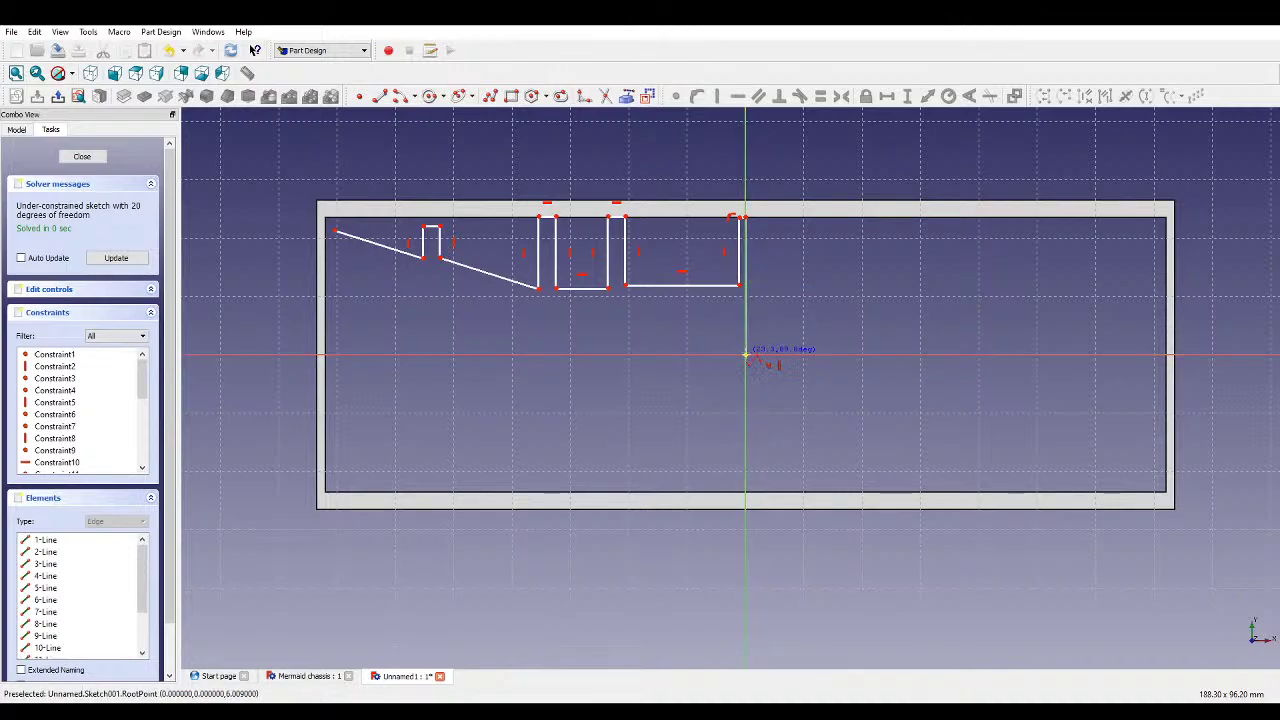
click(737, 492)
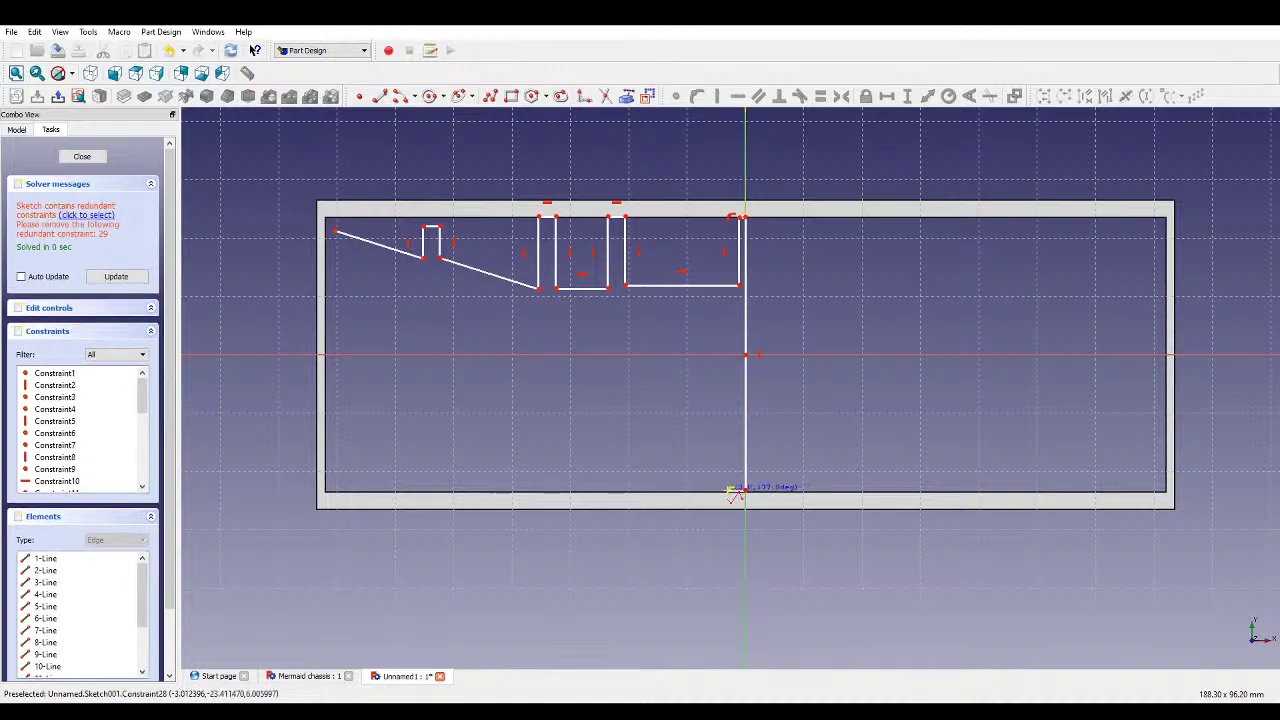
- Continue the polyline left along the lower inner edge, then outline a rectangular bump about 16 mm wide and 13 mm tall
click(722, 490)
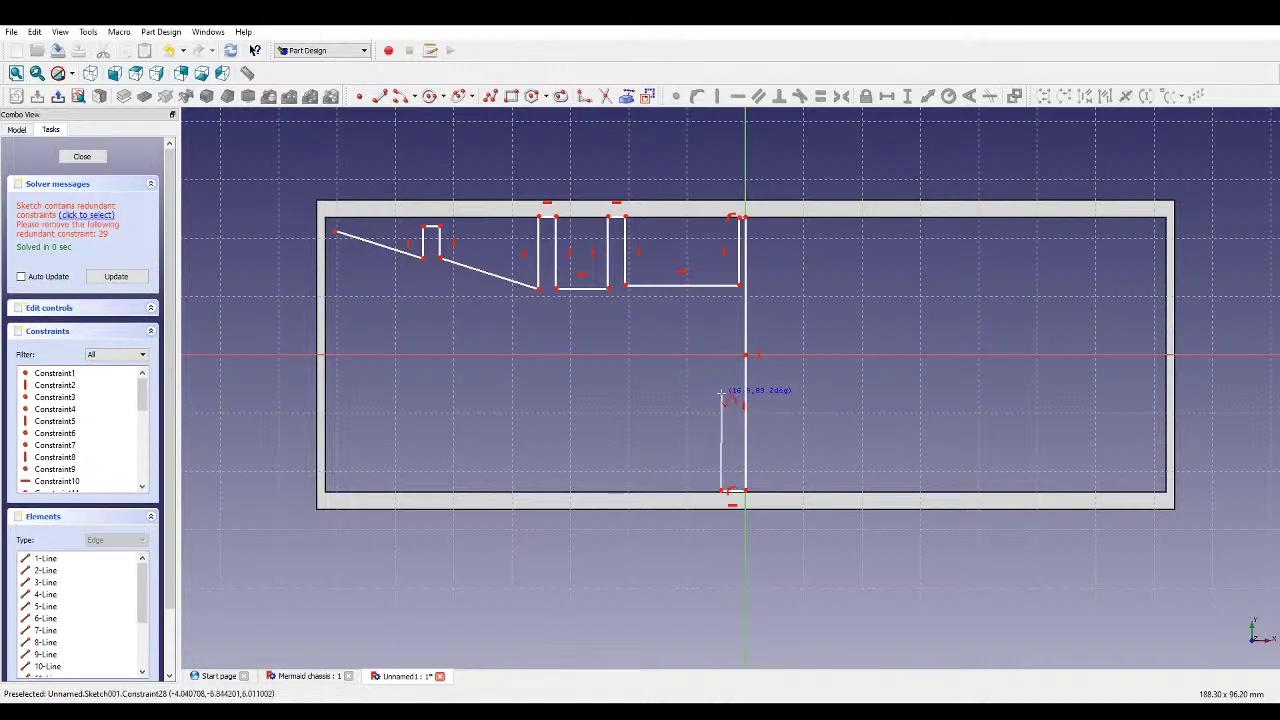
click(720, 412)
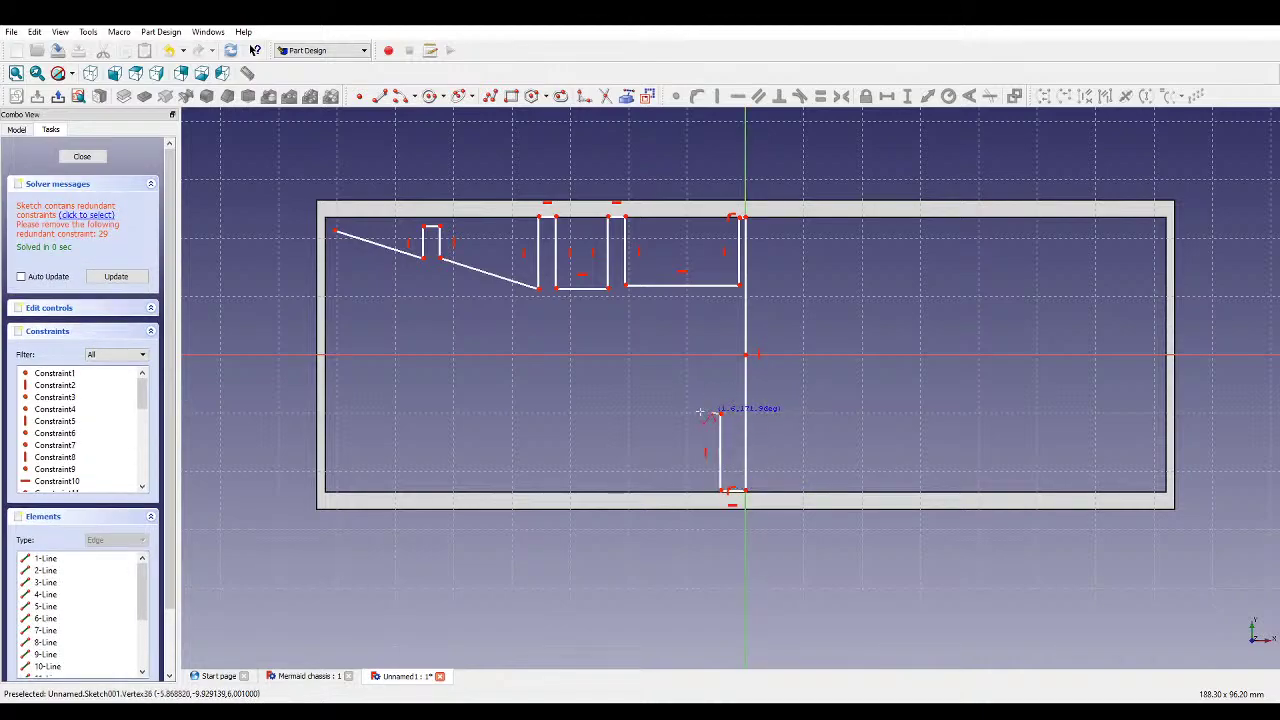
click(628, 413)
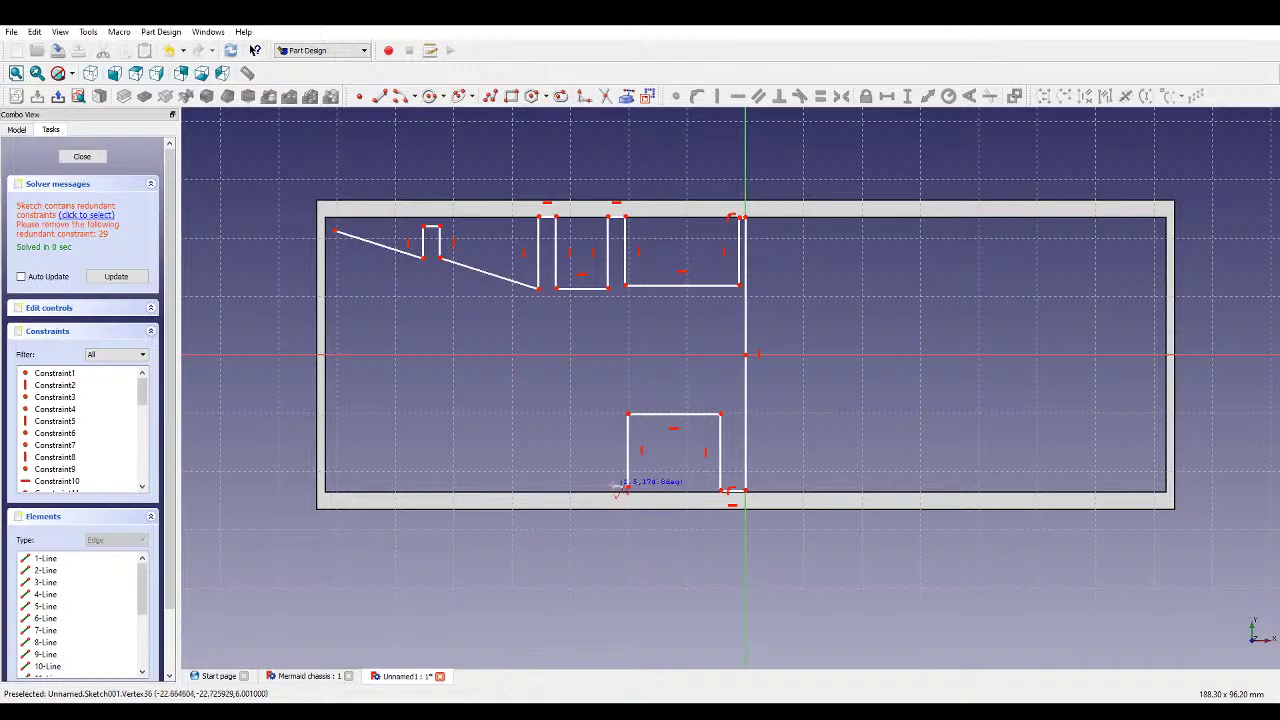
click(628, 487)
- Add a narrow gap to the polyline along the lower edge, followed by a second, narrower rectangular bump of the same height
click(613, 487)
click(613, 413)
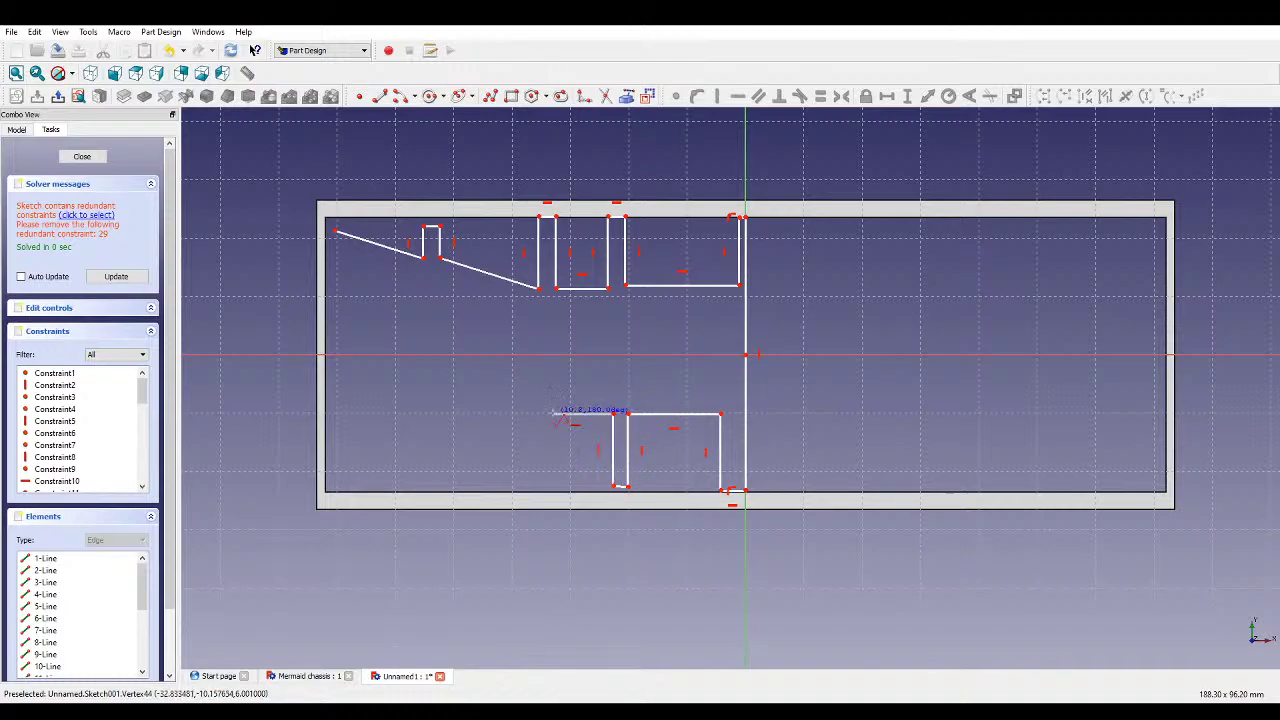
click(557, 413)
click(557, 487)
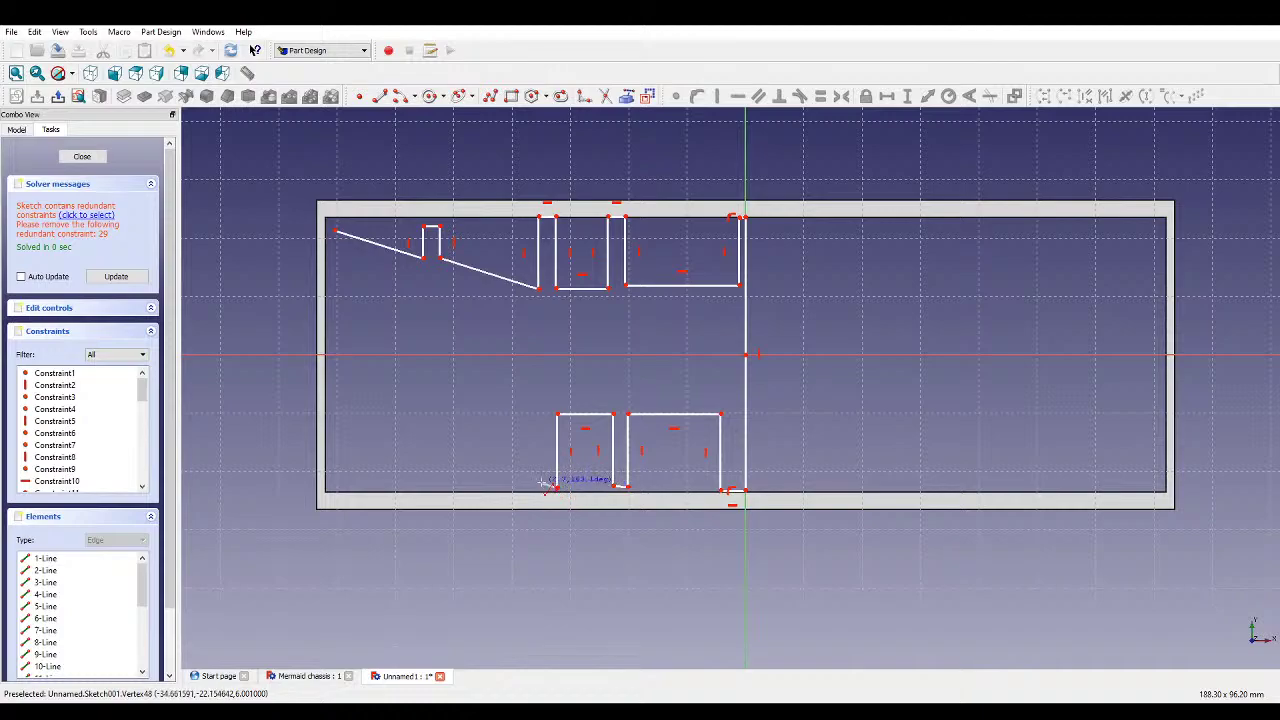
- Continue the polyline with another narrow gap along the lower edge, then outline a block about 16 mm wide whose top slopes down leftward
click(540, 487)
click(540, 416)
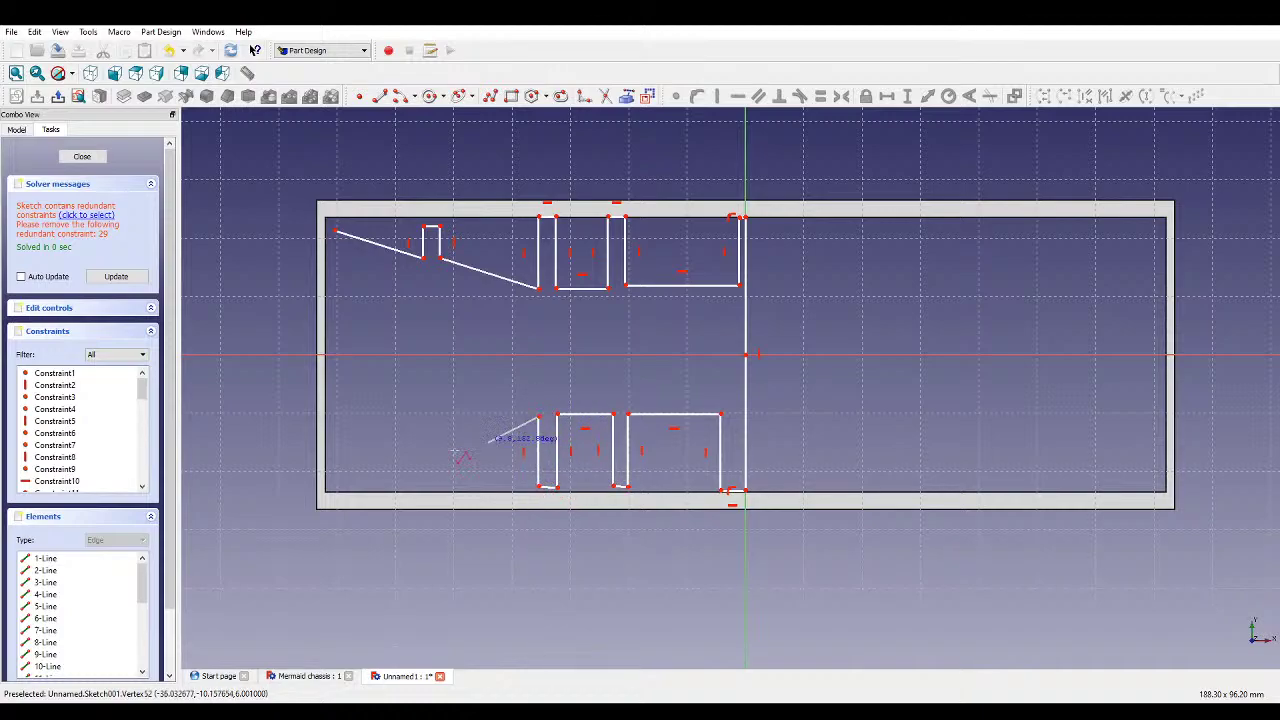
click(445, 452)
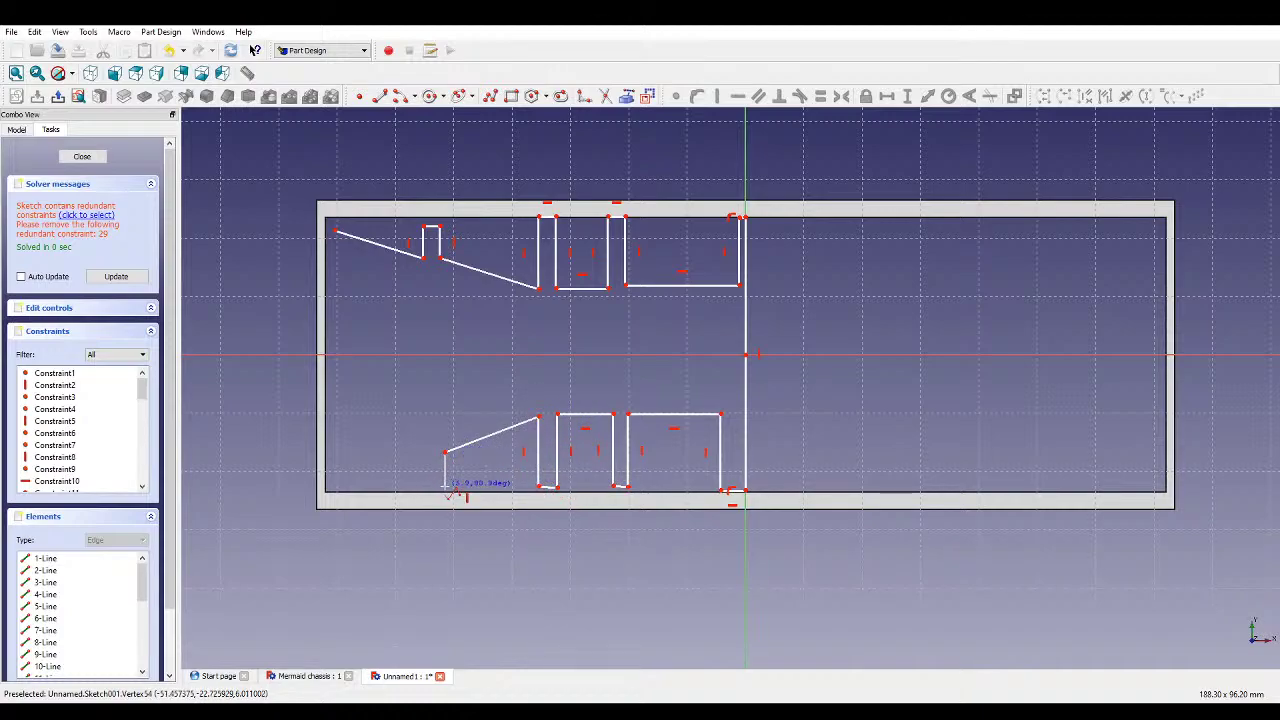
click(446, 489)
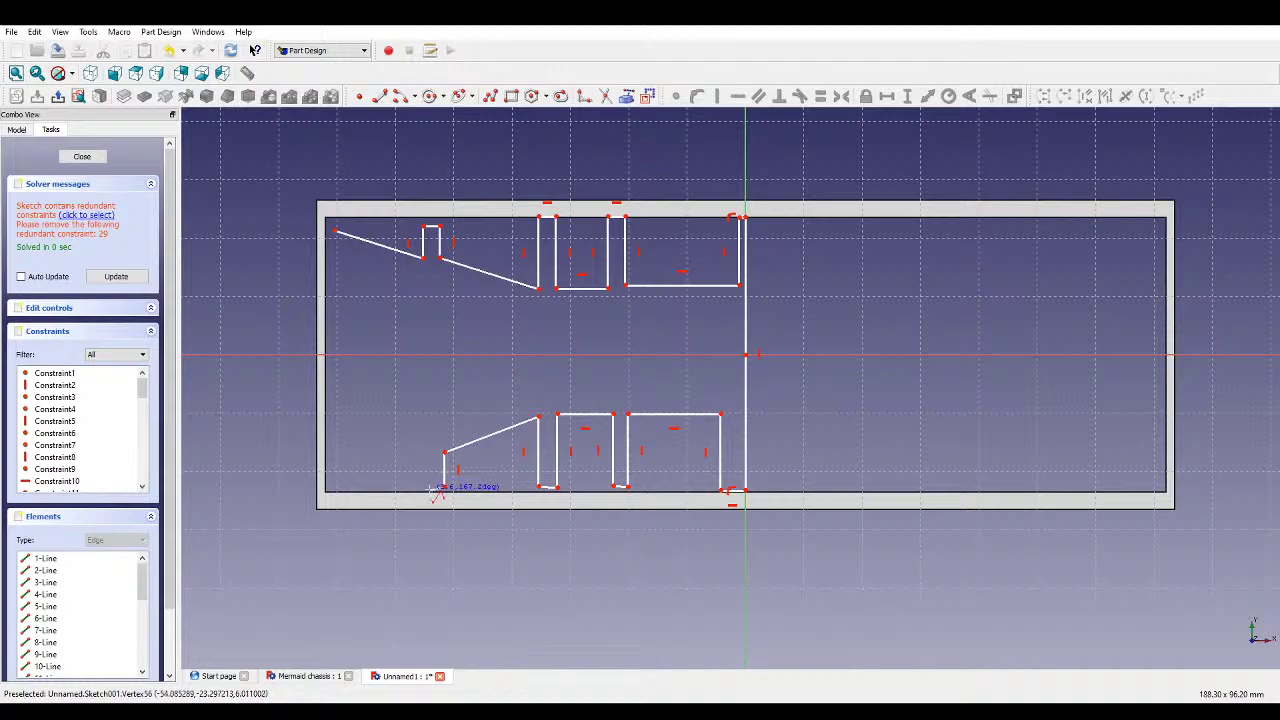
- Add a narrow notch to the polyline, slope it to the lower-left inner corner, and run it about 4 mm up the left inner edge
click(431, 487)
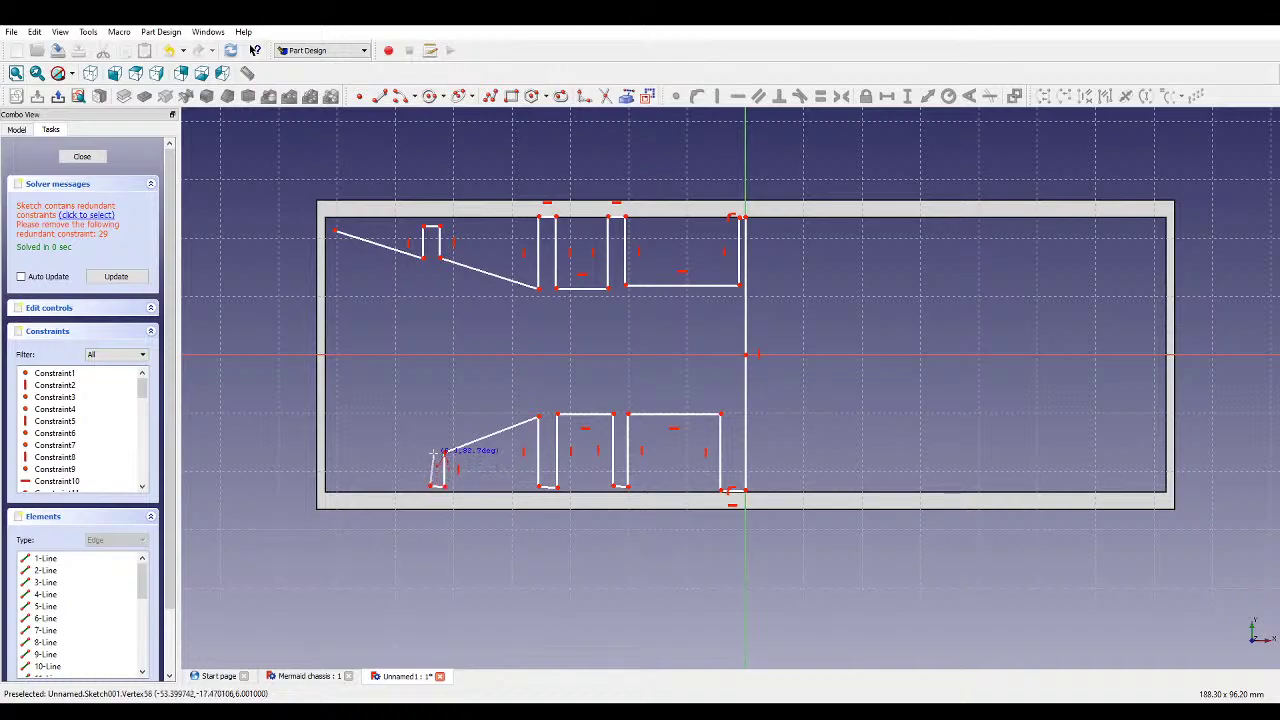
click(431, 457)
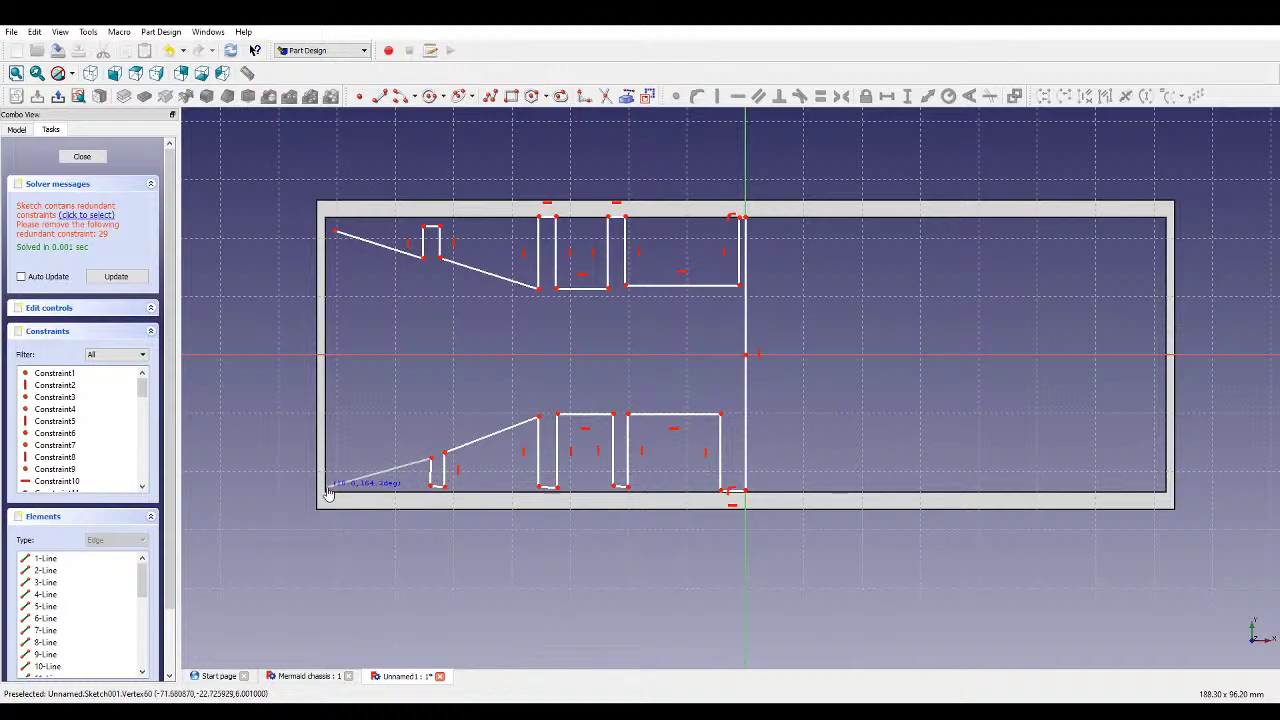
click(328, 487)
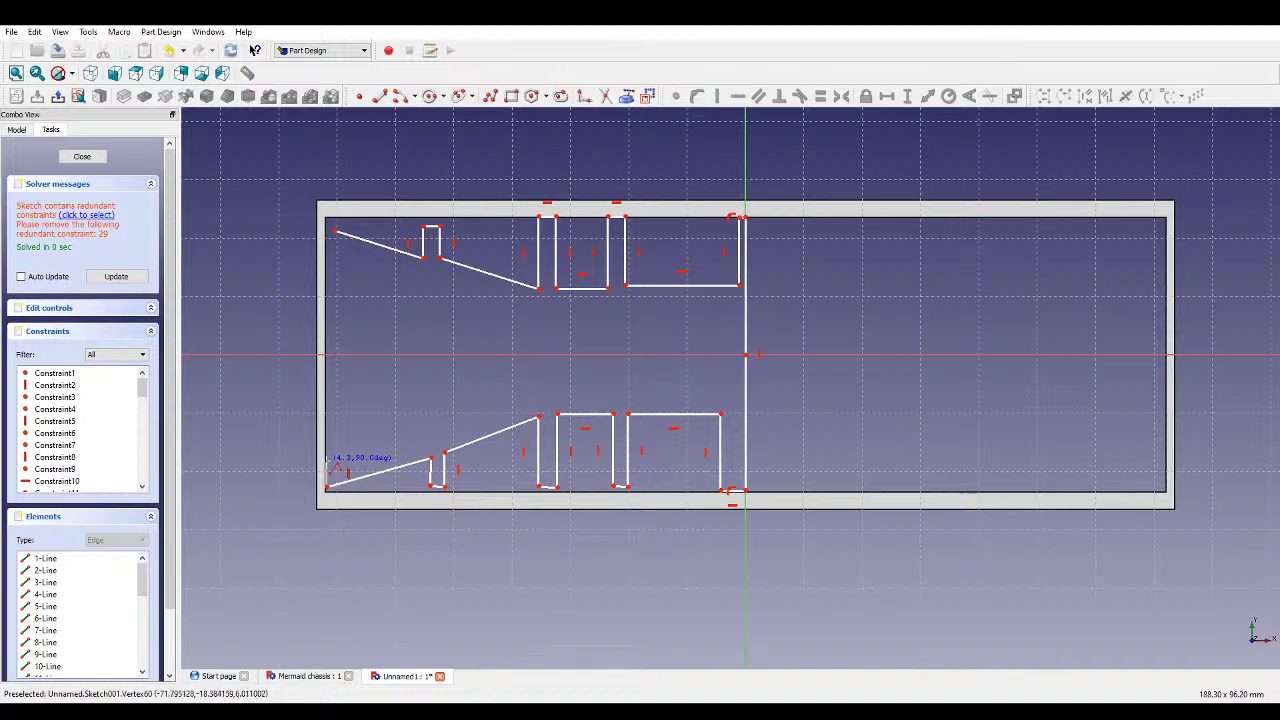
click(327, 462)
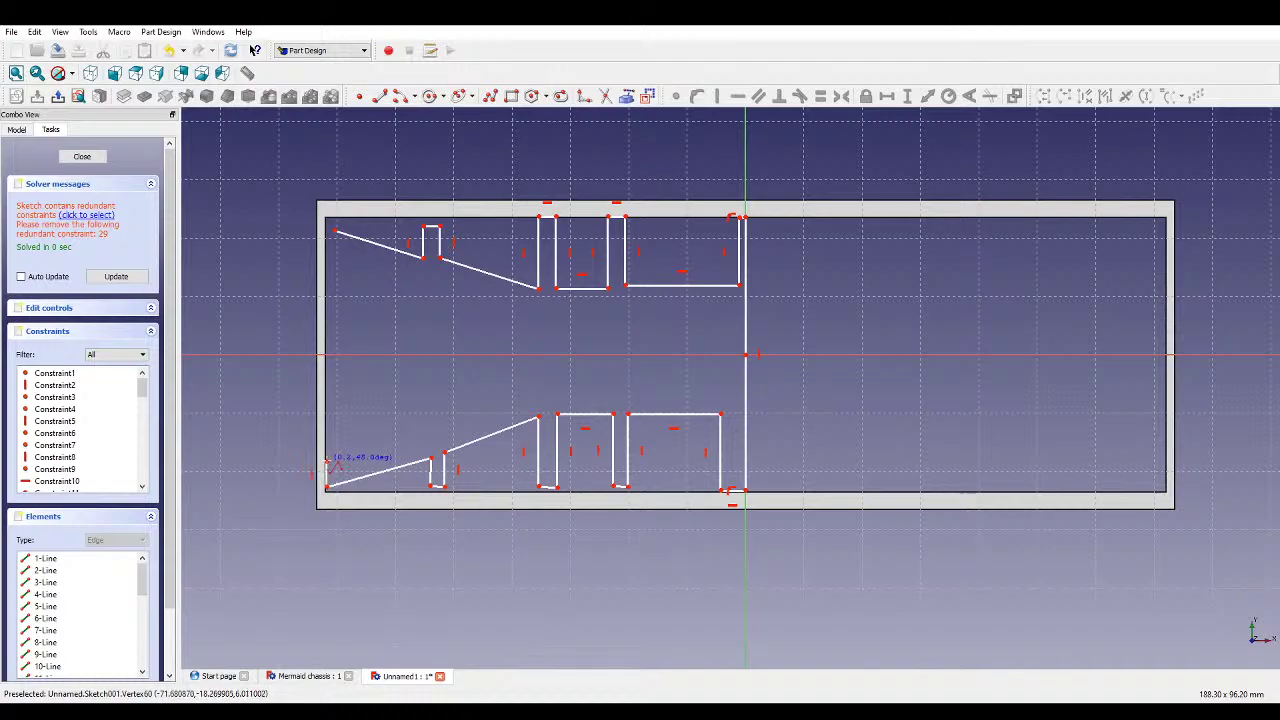
- Run the polyline diagonally up to the right, horizontally back to the left inner edge, up about 3 mm, and horizontally right about 36 mm
click(532, 401)
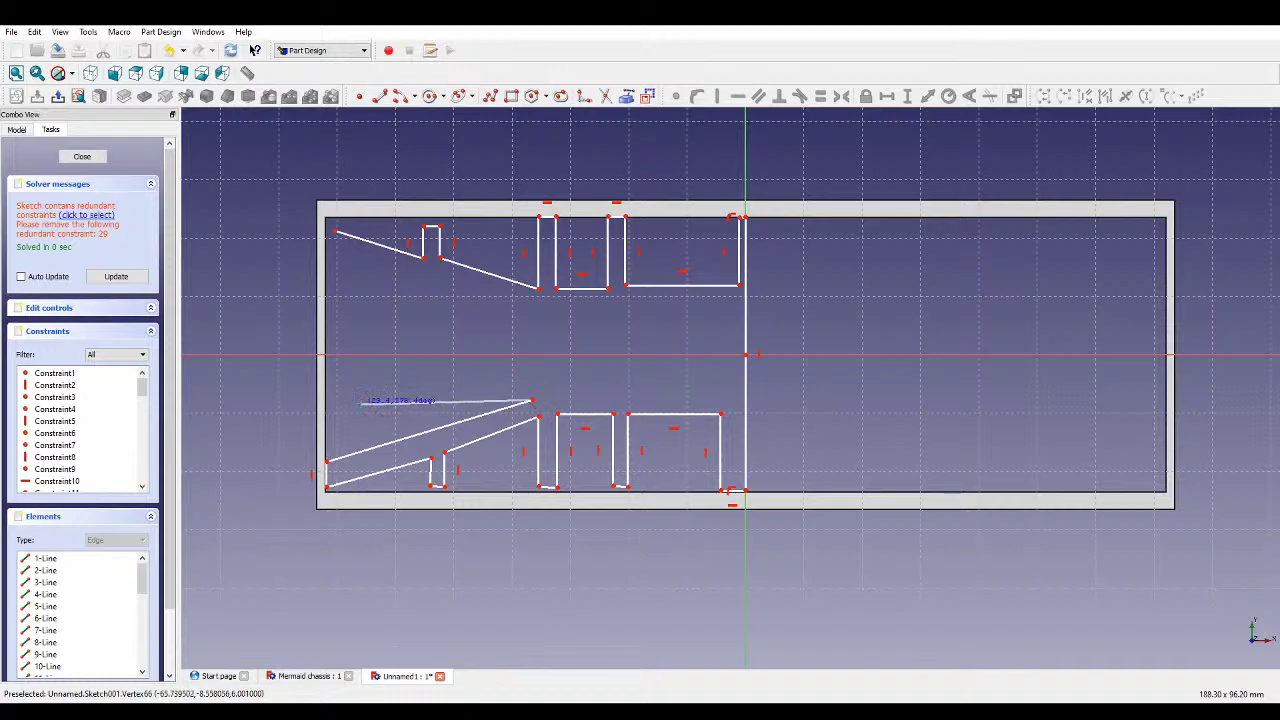
click(327, 400)
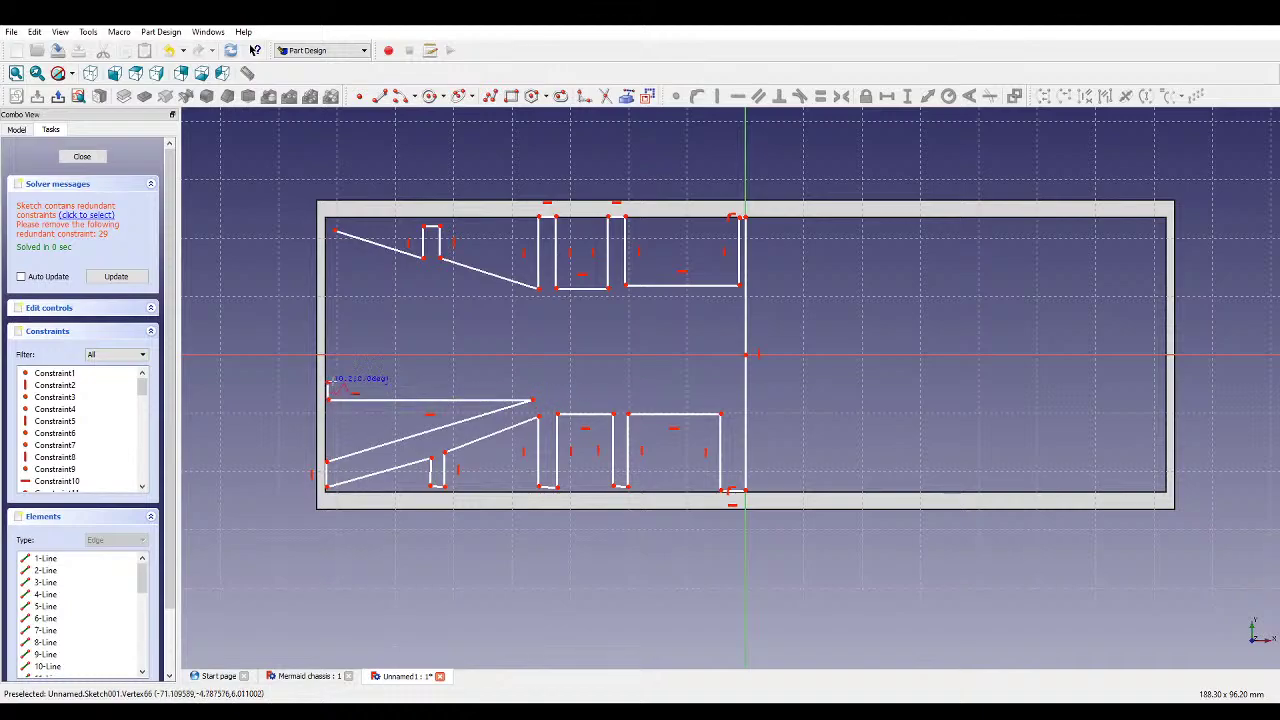
click(327, 382)
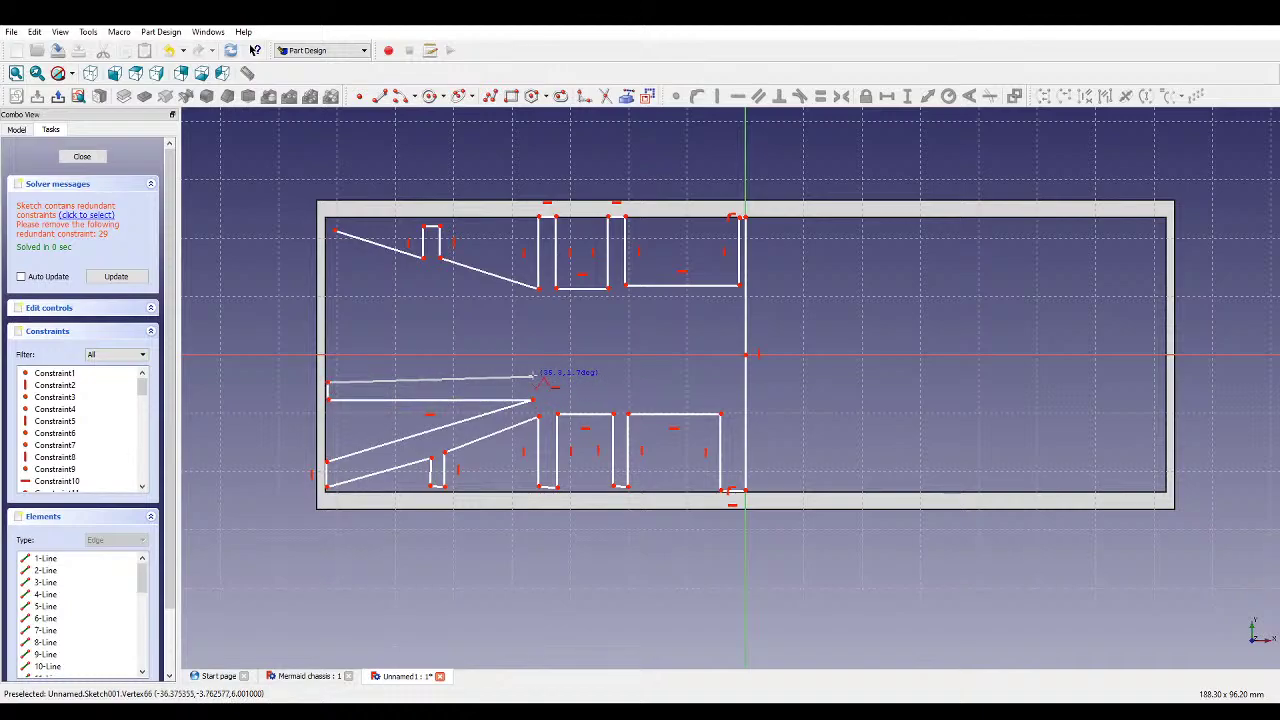
click(536, 382)
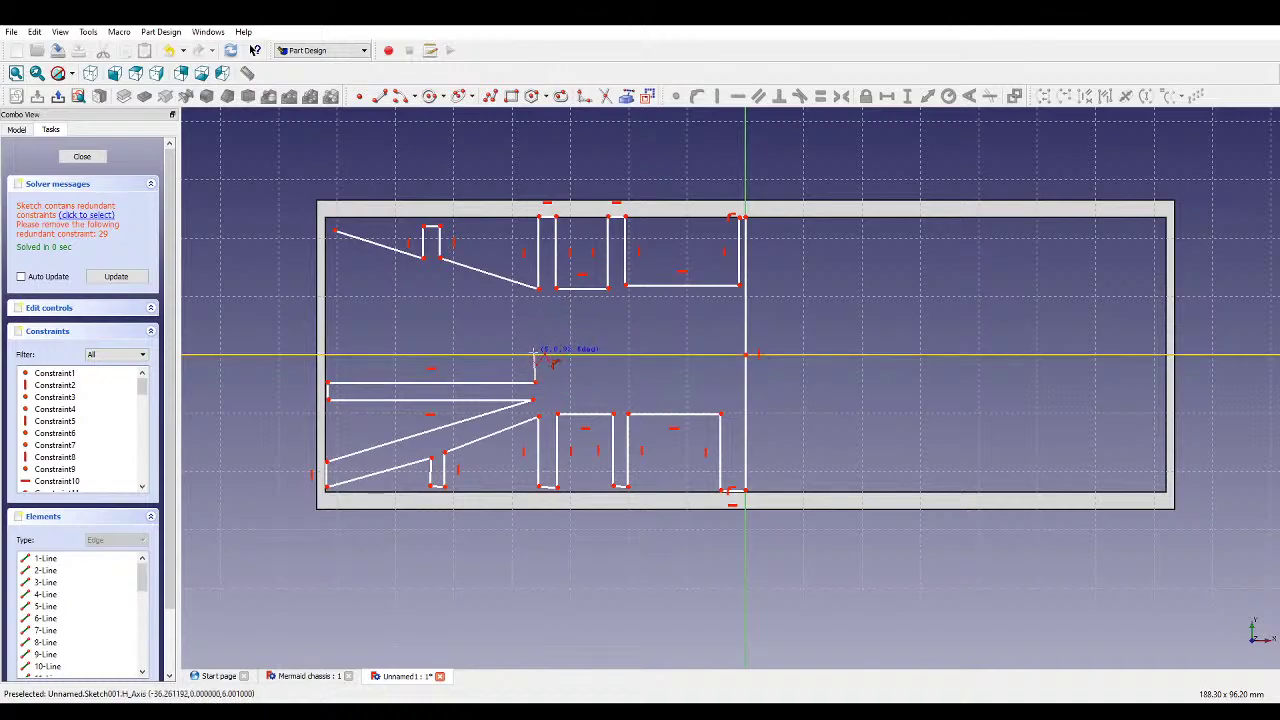
- Take the polyline up across the horizontal axis, outline another horizontal arm and diagonal on the left, and close it at its starting point
click(535, 327)
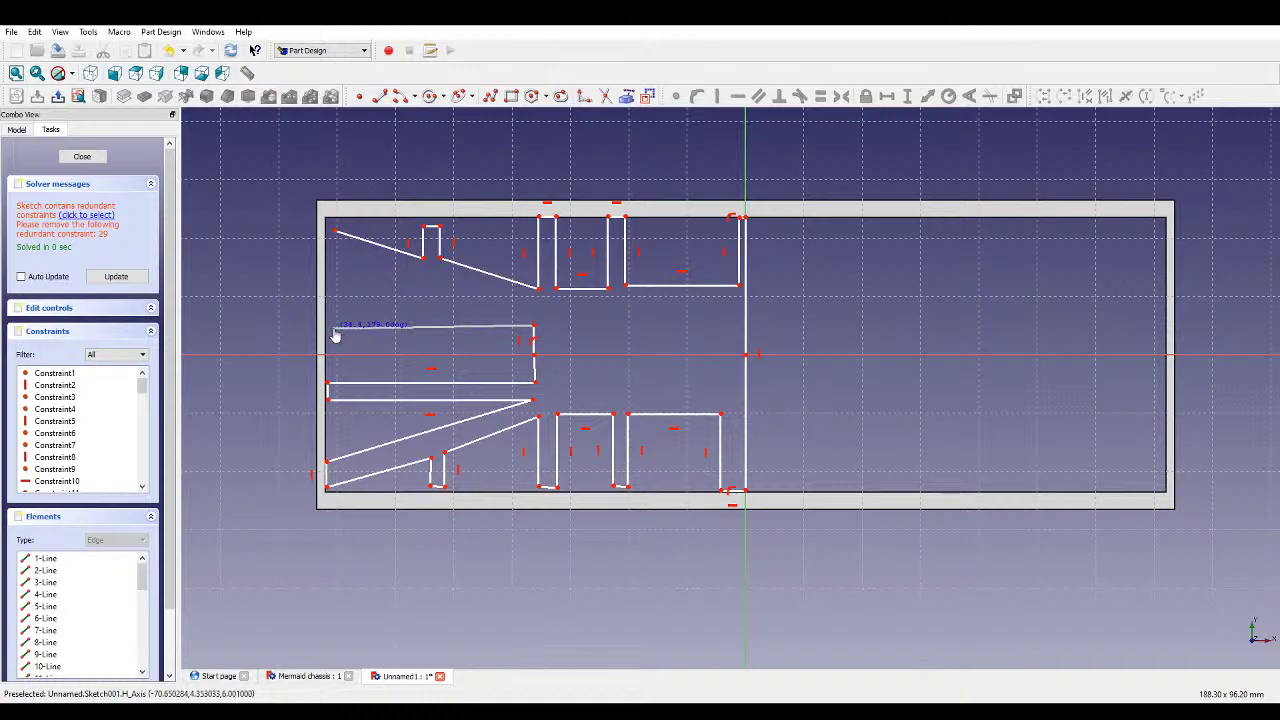
click(331, 326)
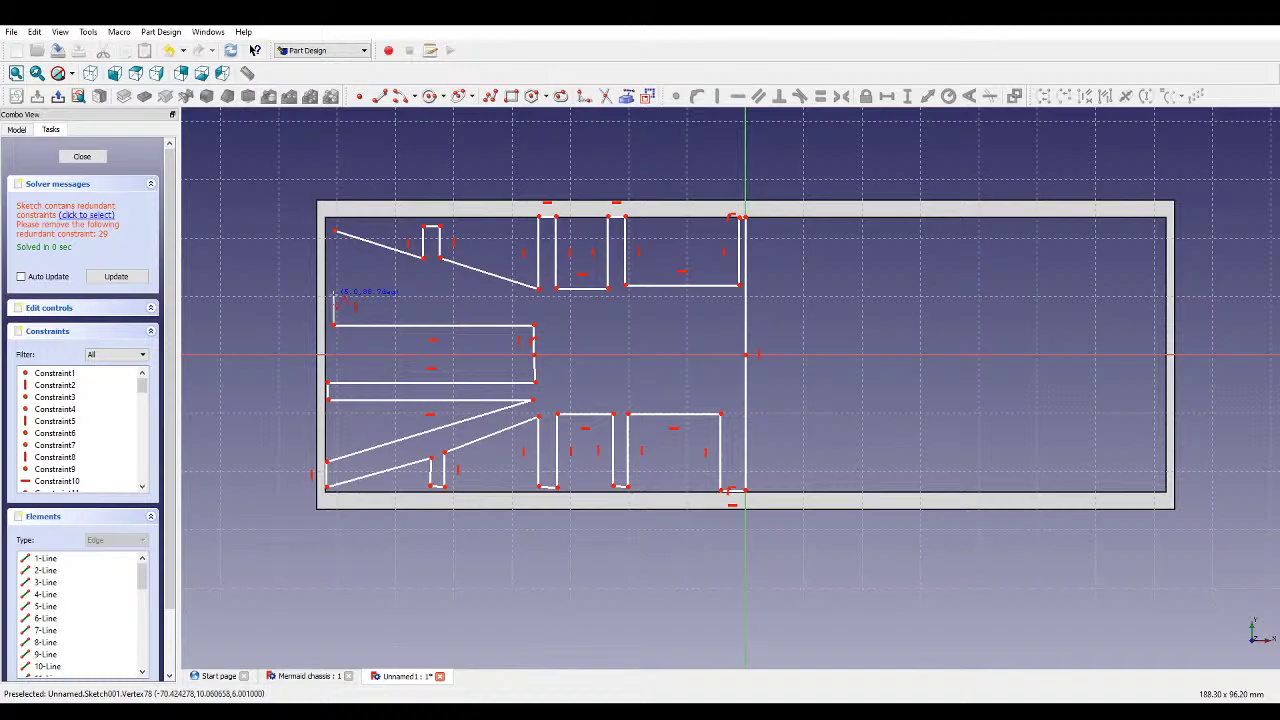
click(333, 296)
click(510, 296)
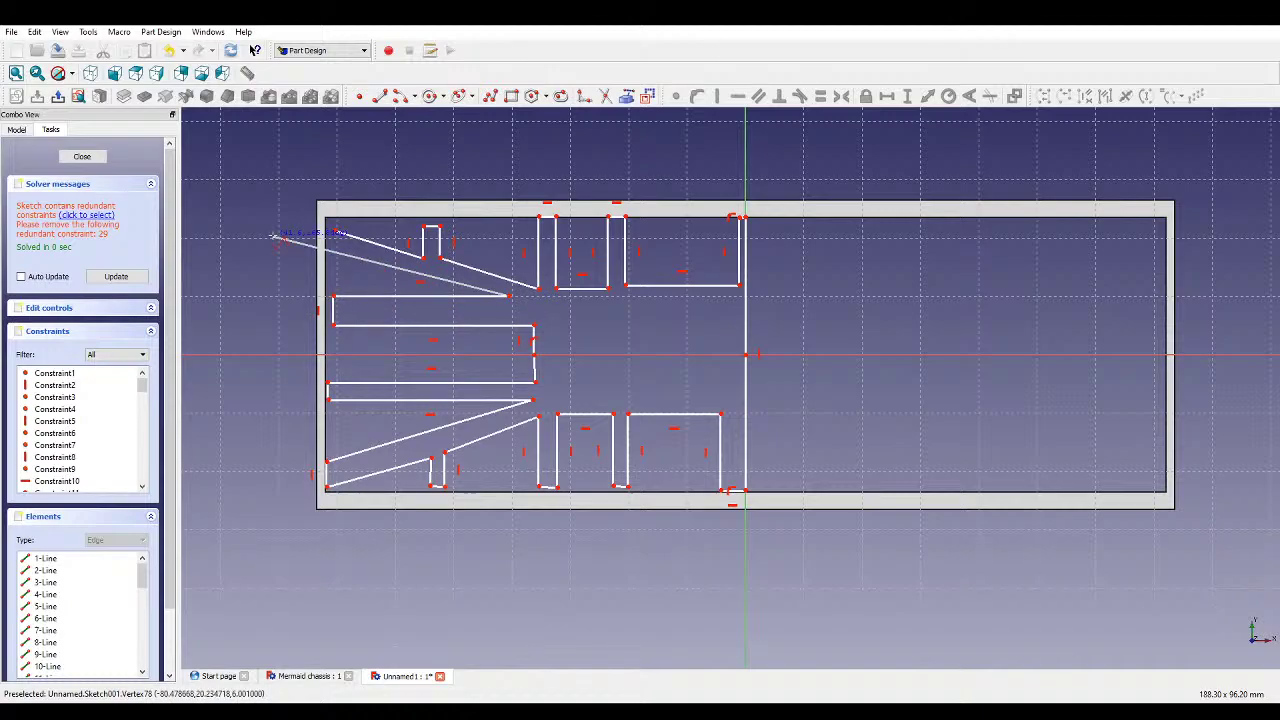
click(337, 244)
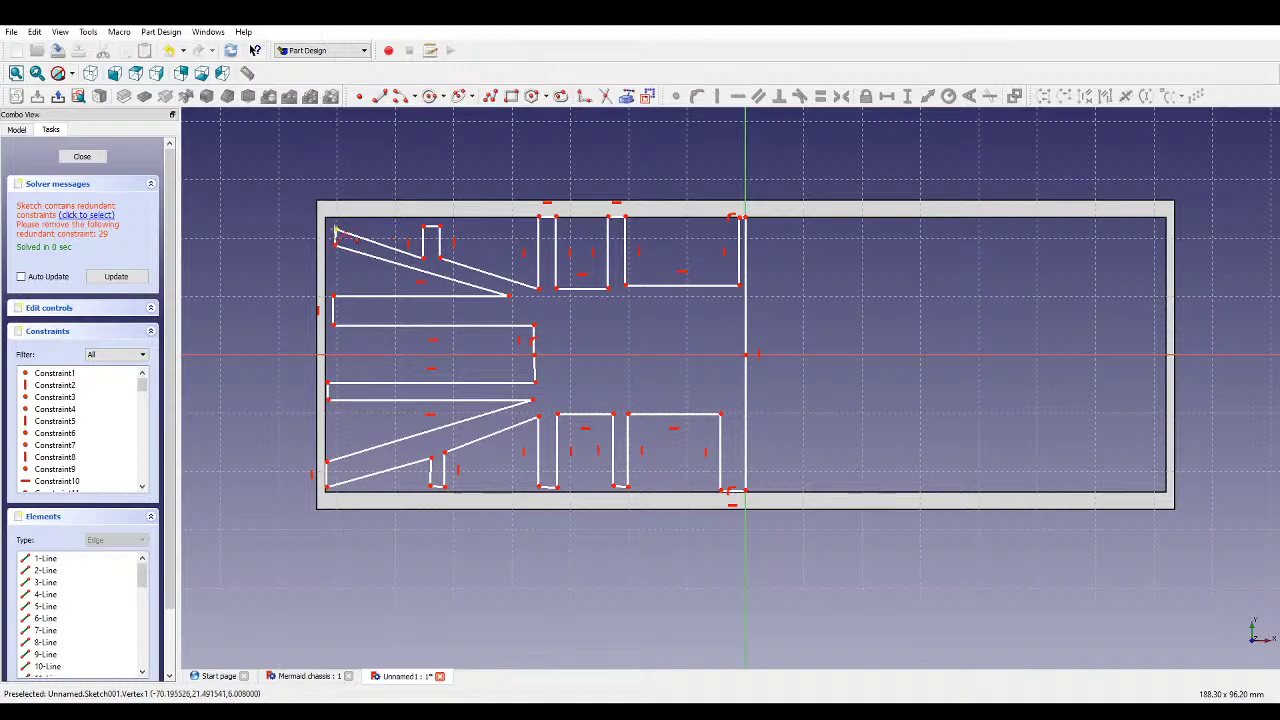
click(336, 230)
- Sketch two rectangles across the horizontal axis, about 11 by 11 mm near the vertical axis and about 16 by 11 mm to its left
click(729, 319)
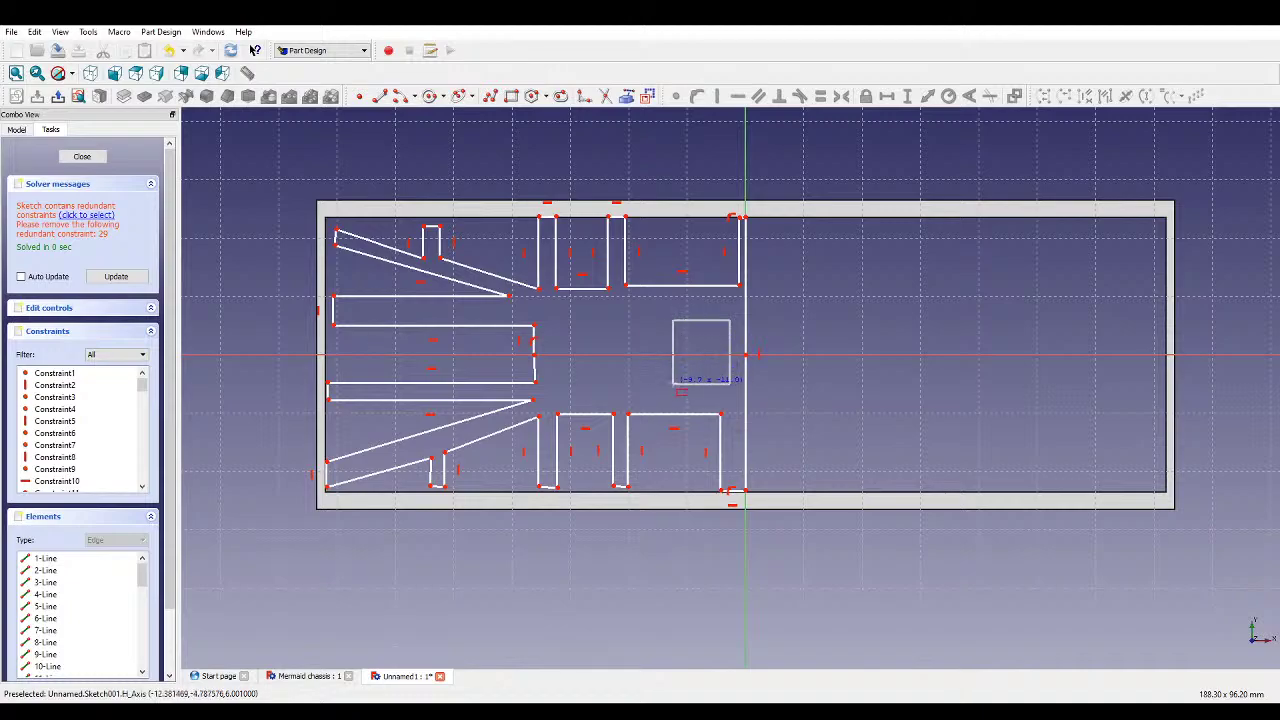
click(667, 382)
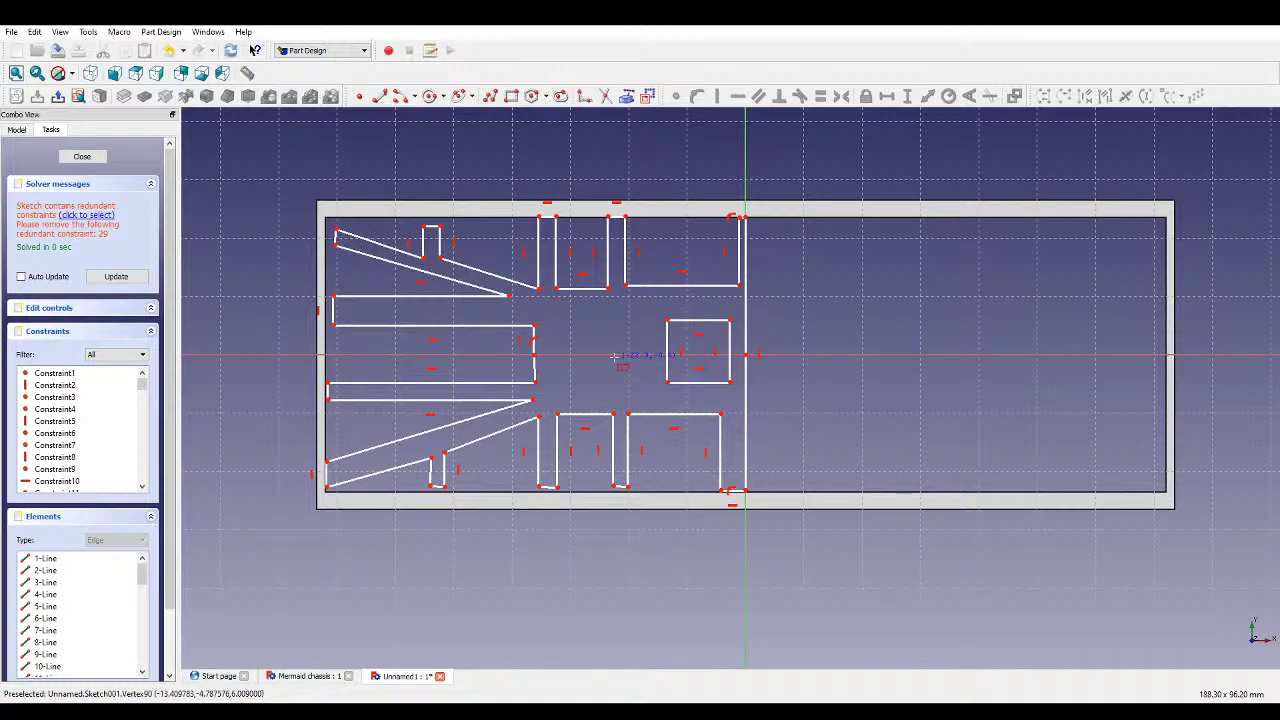
click(557, 323)
click(651, 385)
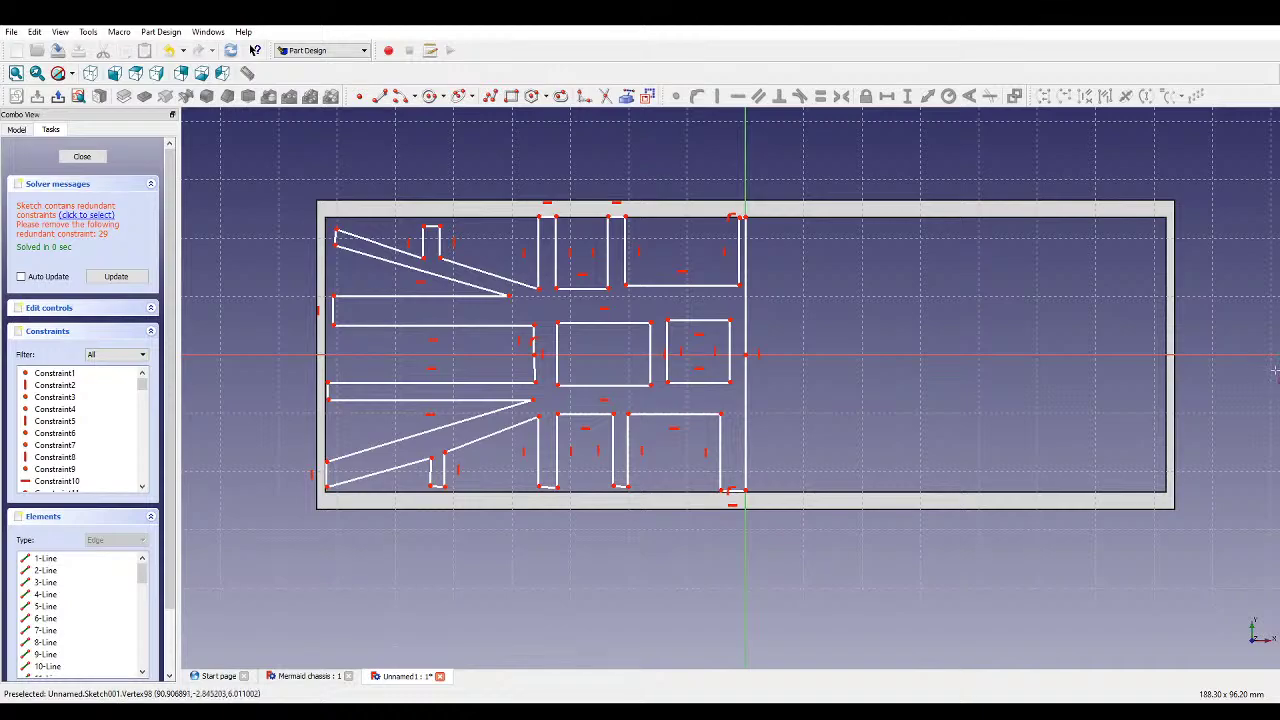
- Constrain the four slightly tilted short lines vertical: two arm ends on the left, the segment below the horizontal axis, and the lower-left notch side
scroll(313, 318, up, 1)
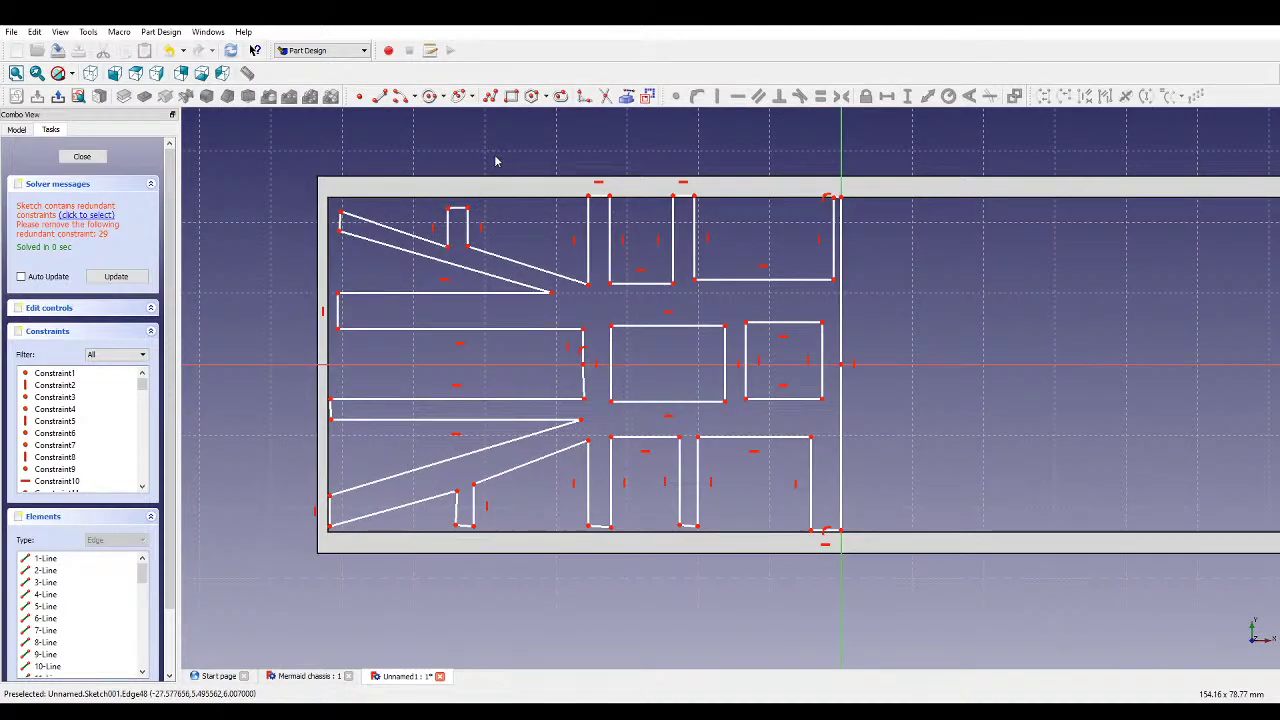
click(360, 218)
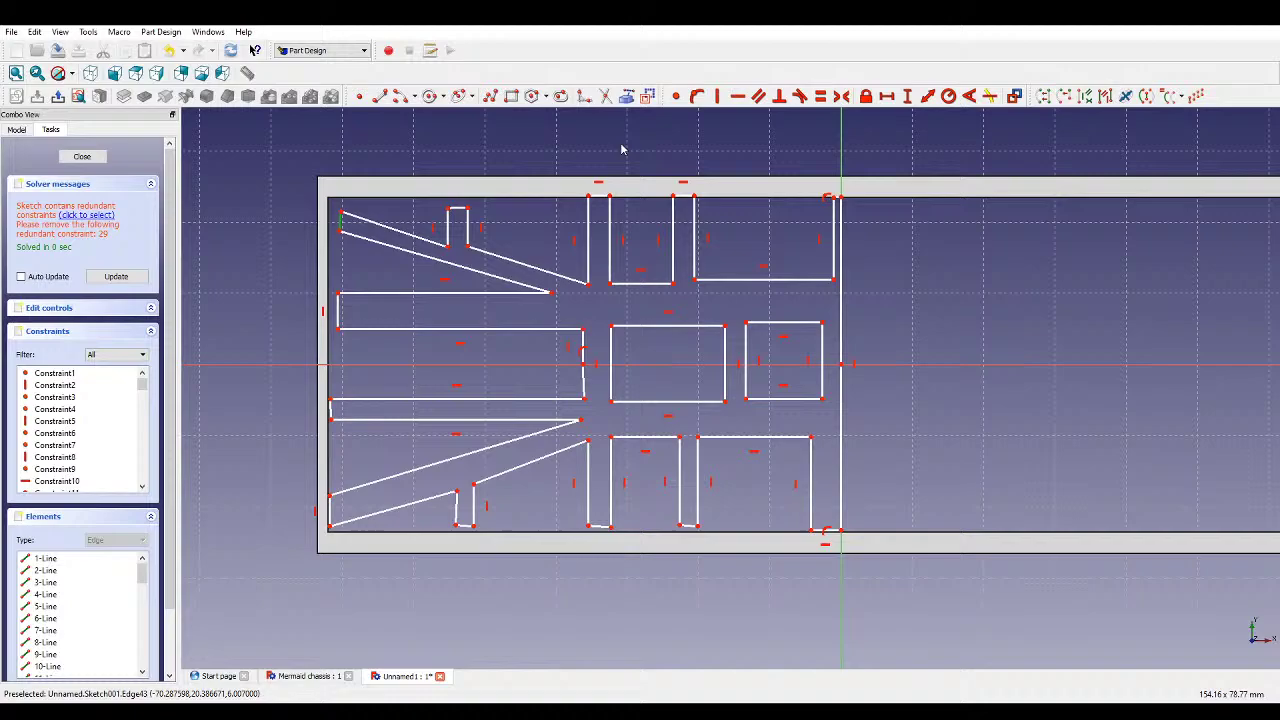
click(713, 99)
scroll(363, 297, up, 1)
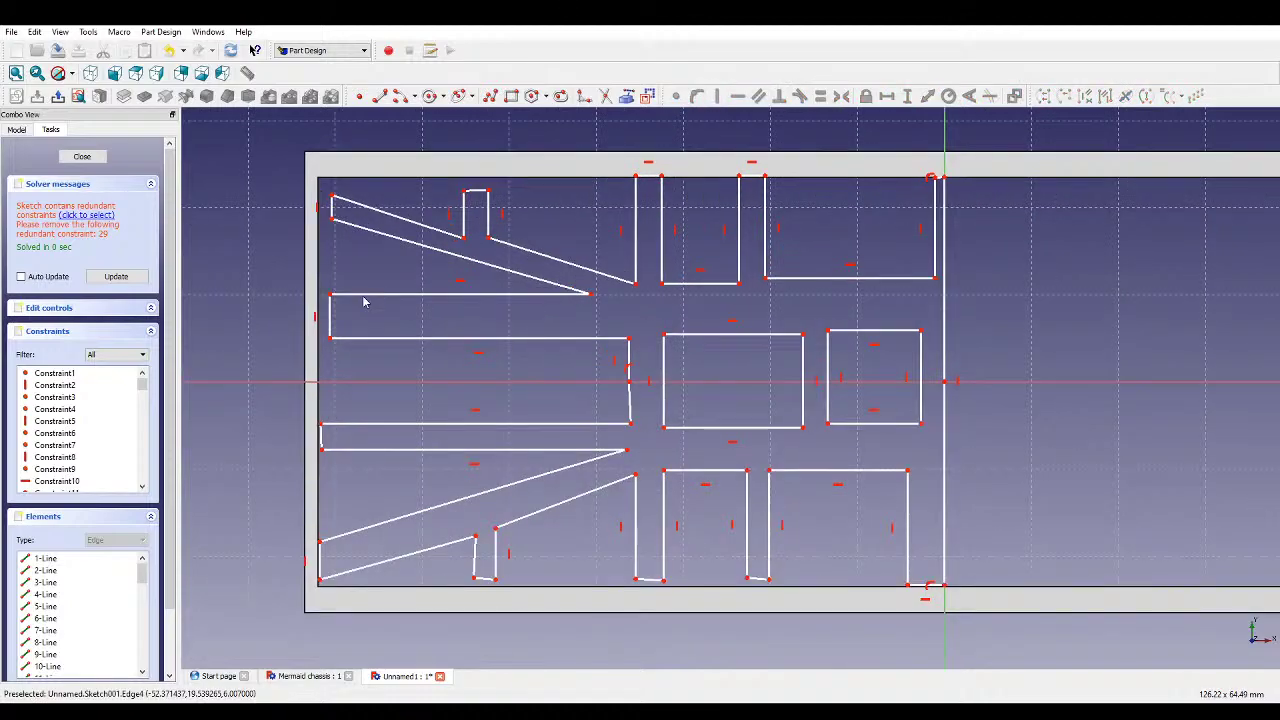
click(322, 440)
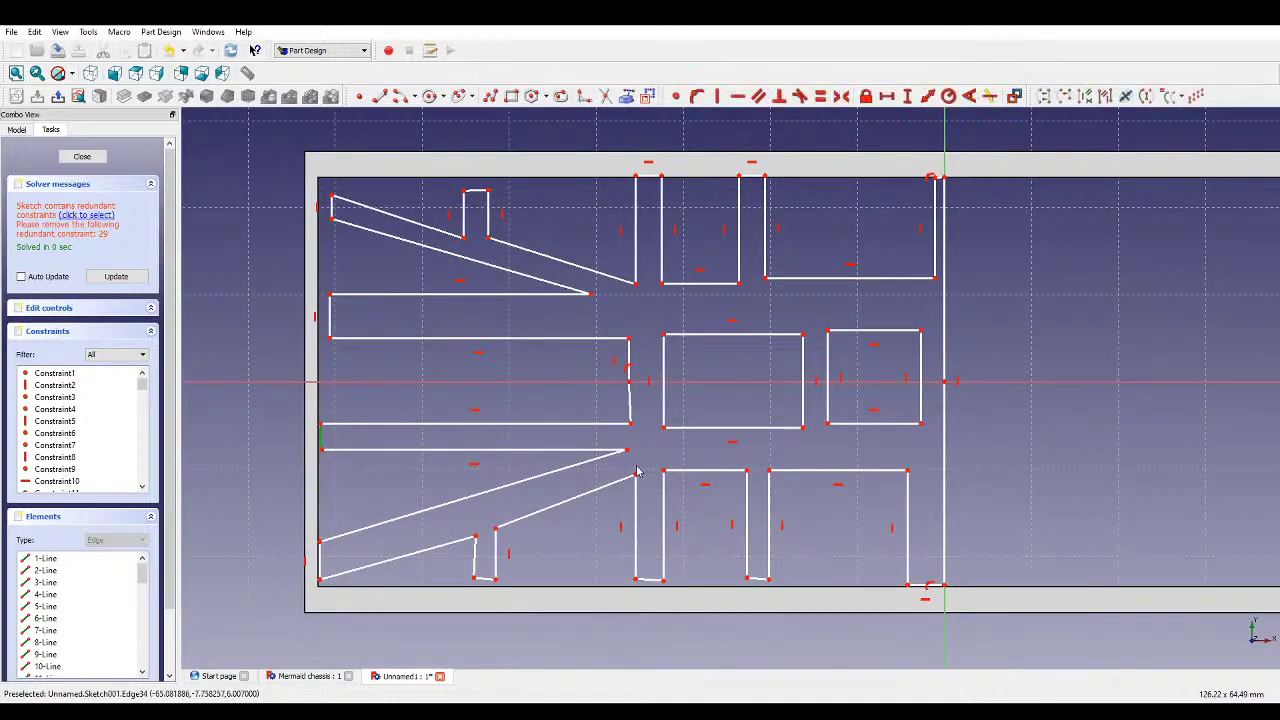
click(632, 408)
click(476, 552)
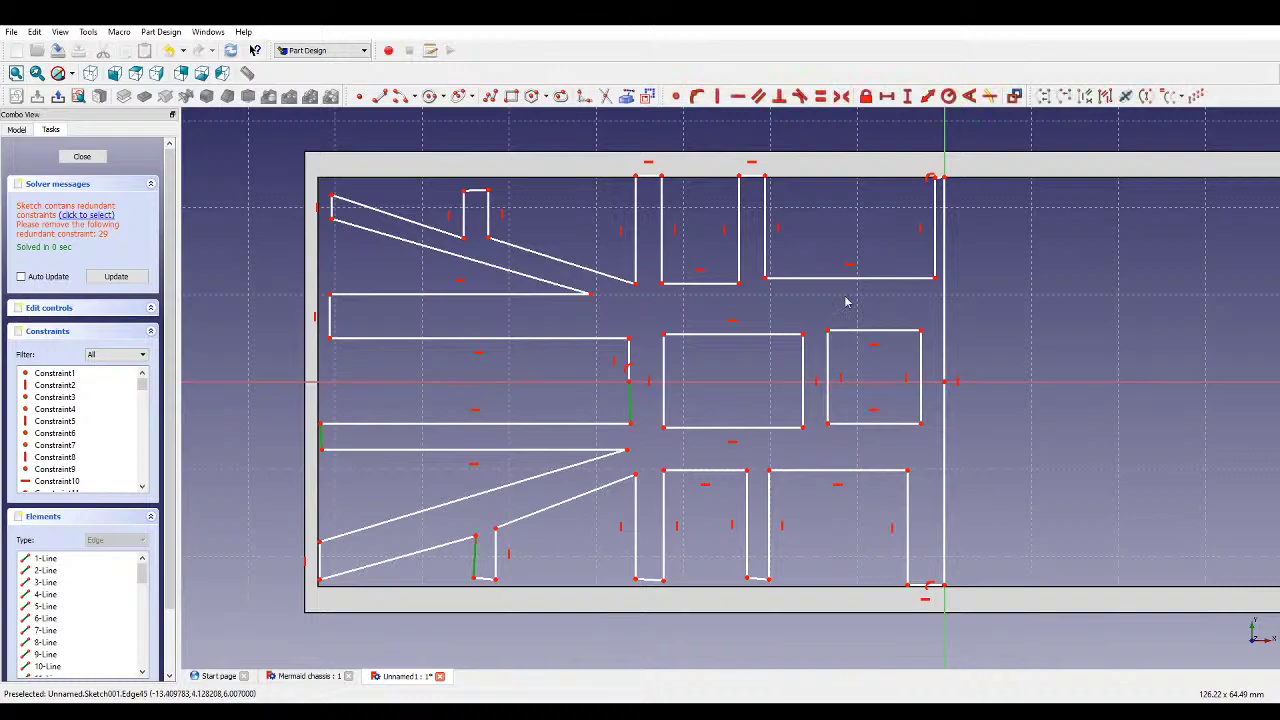
click(716, 96)
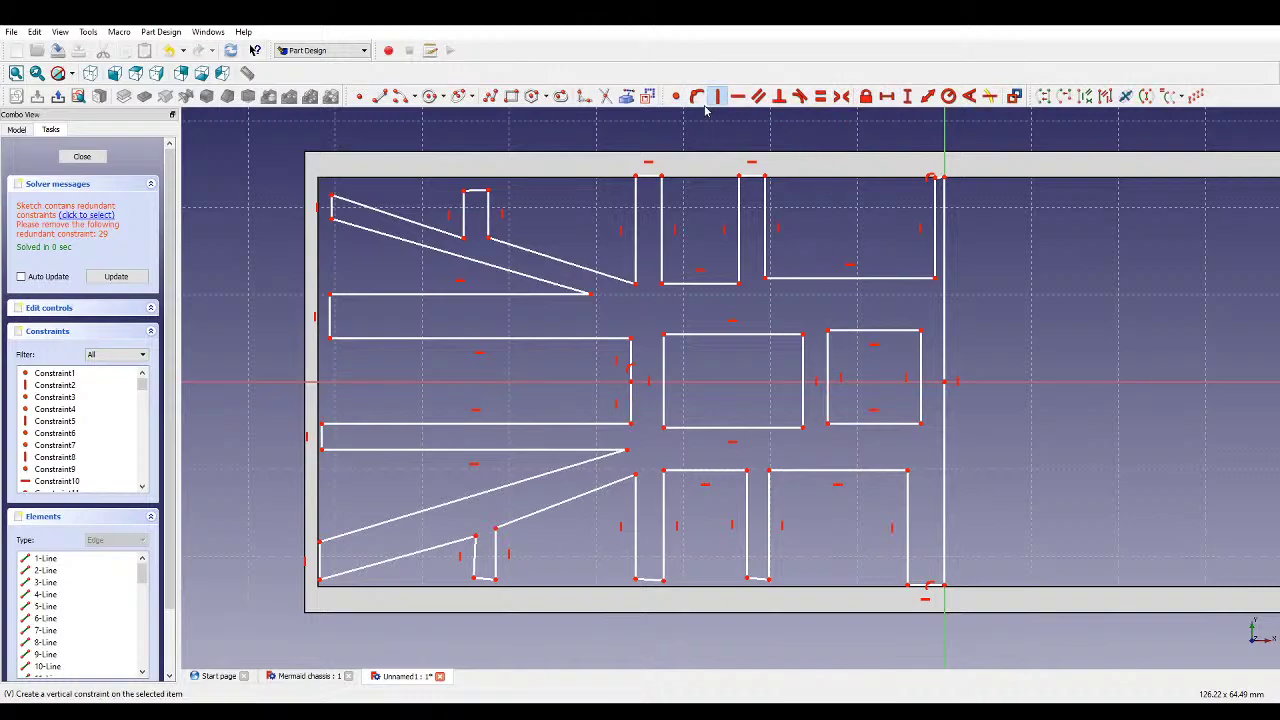
- Constrain the three short gap lines along the lower inner edge and the top line of the small upper-left notch horizontal
click(650, 579)
click(757, 579)
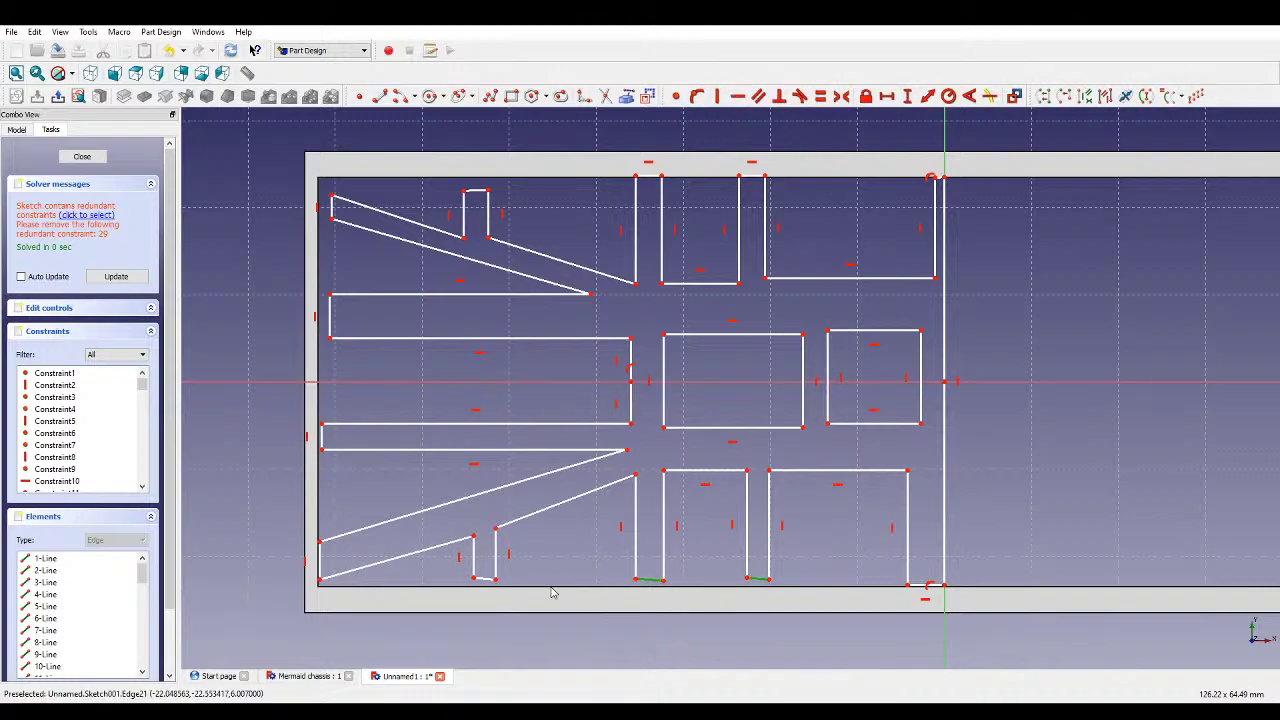
click(484, 579)
click(737, 96)
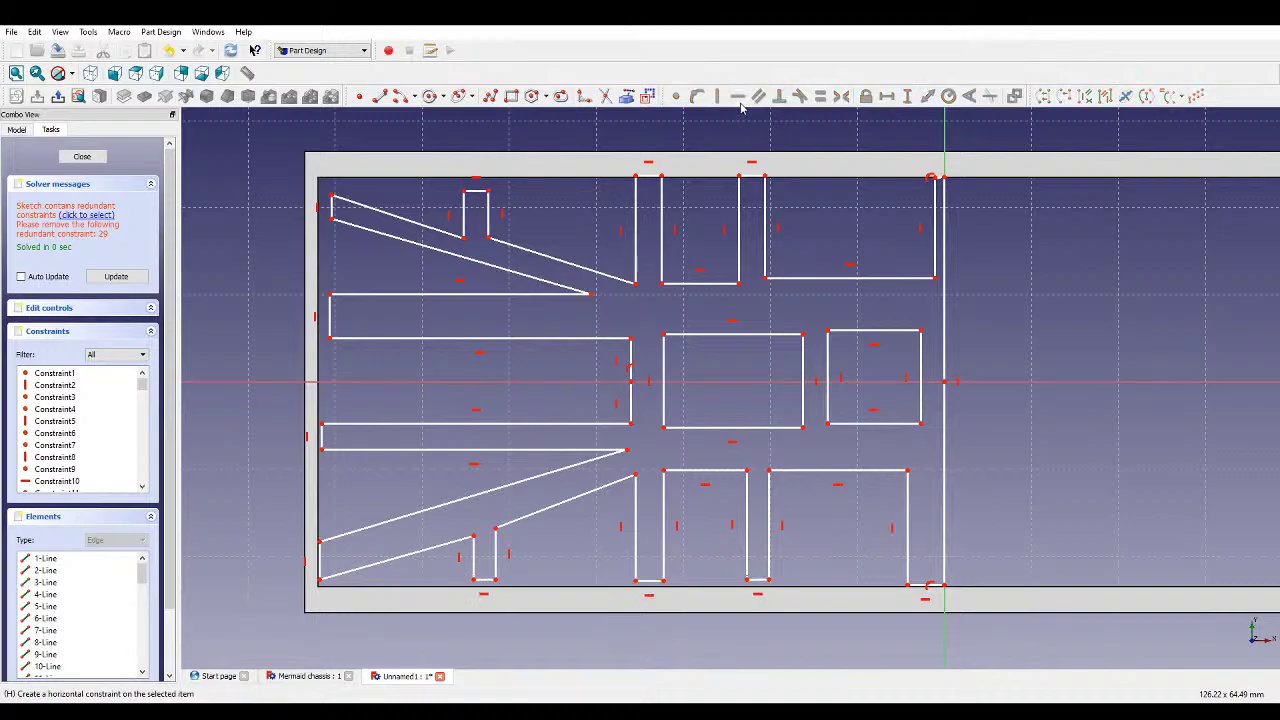
- Draw three lines closing the openings along the upper inner edge, from the small left notch to the last gap beside the vertical axis
click(380, 96)
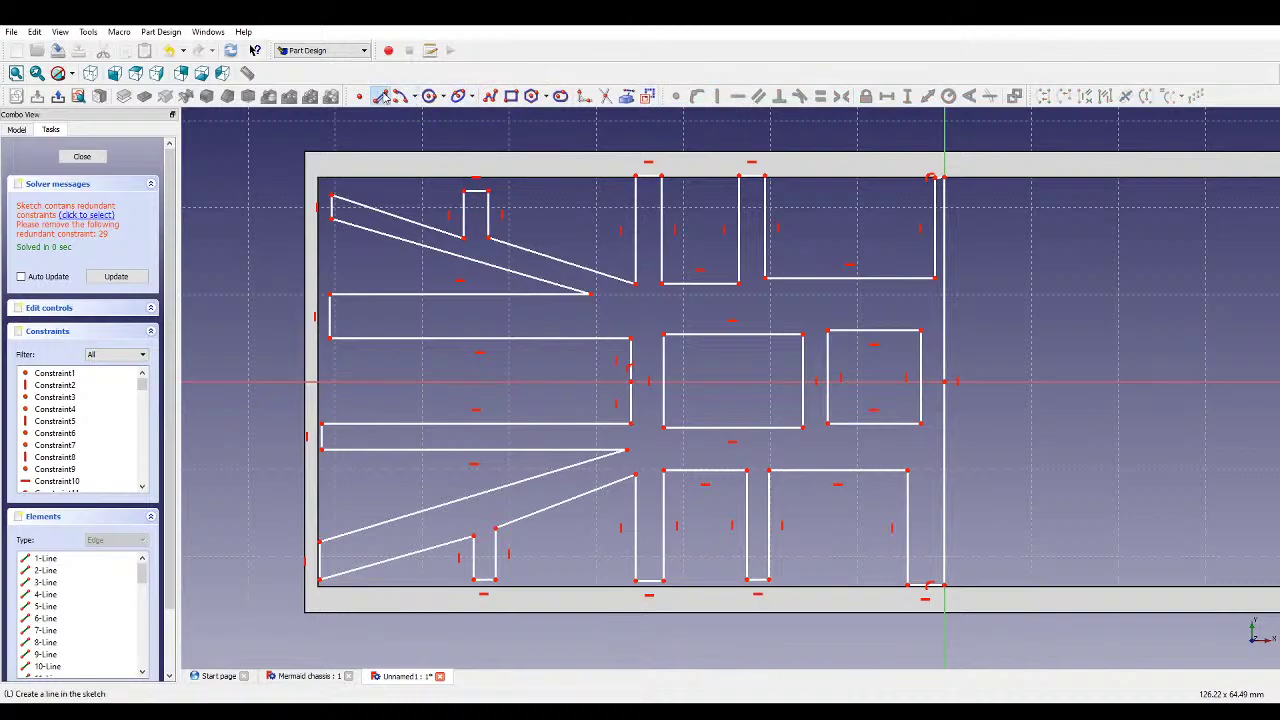
click(488, 190)
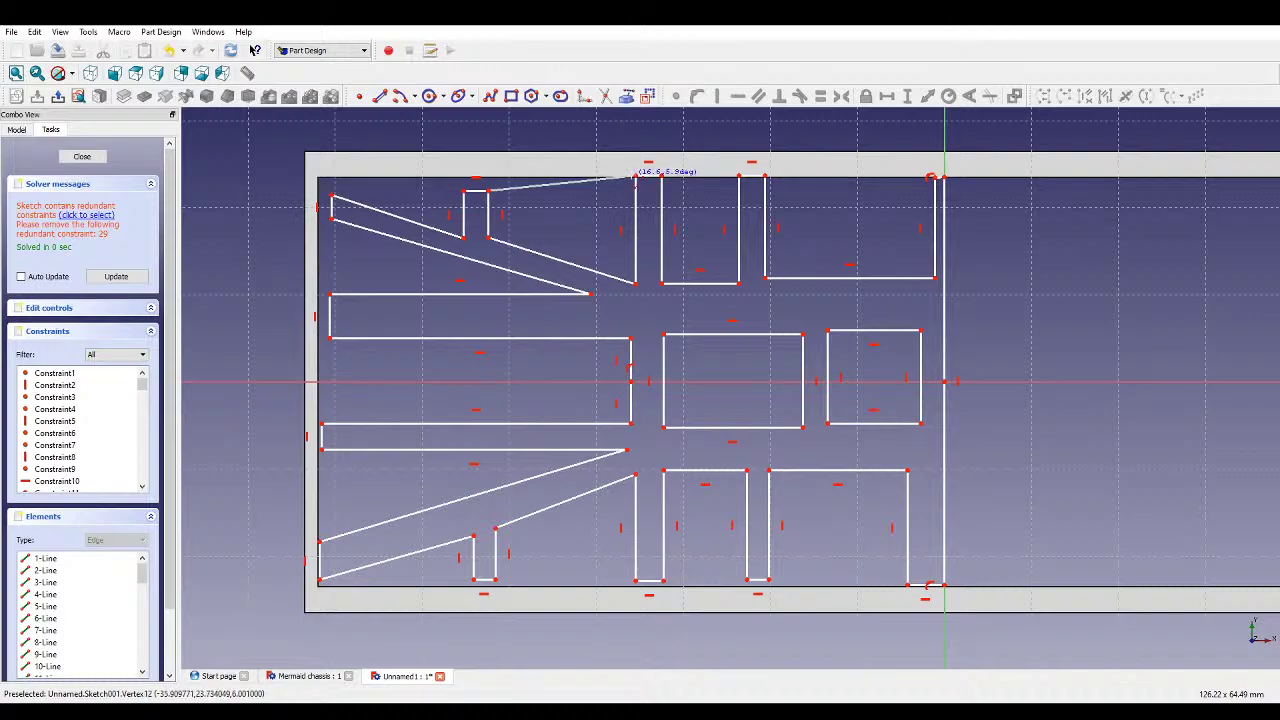
click(634, 177)
click(663, 177)
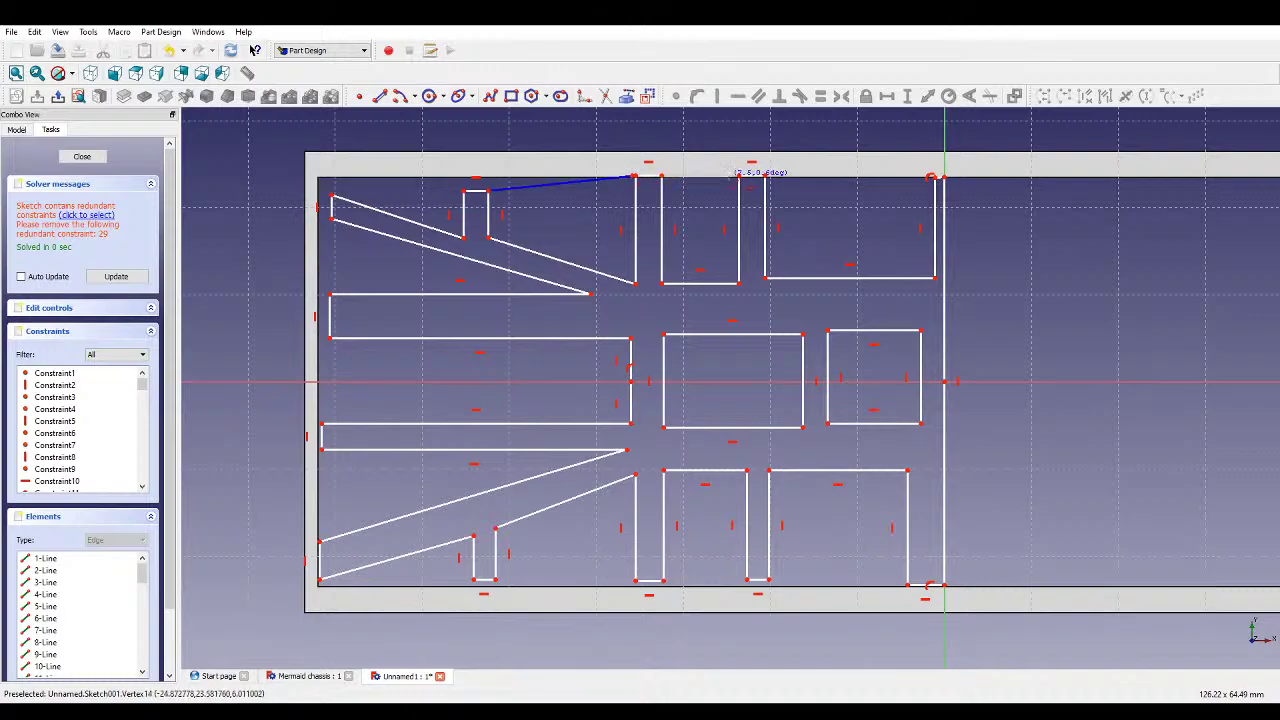
click(739, 177)
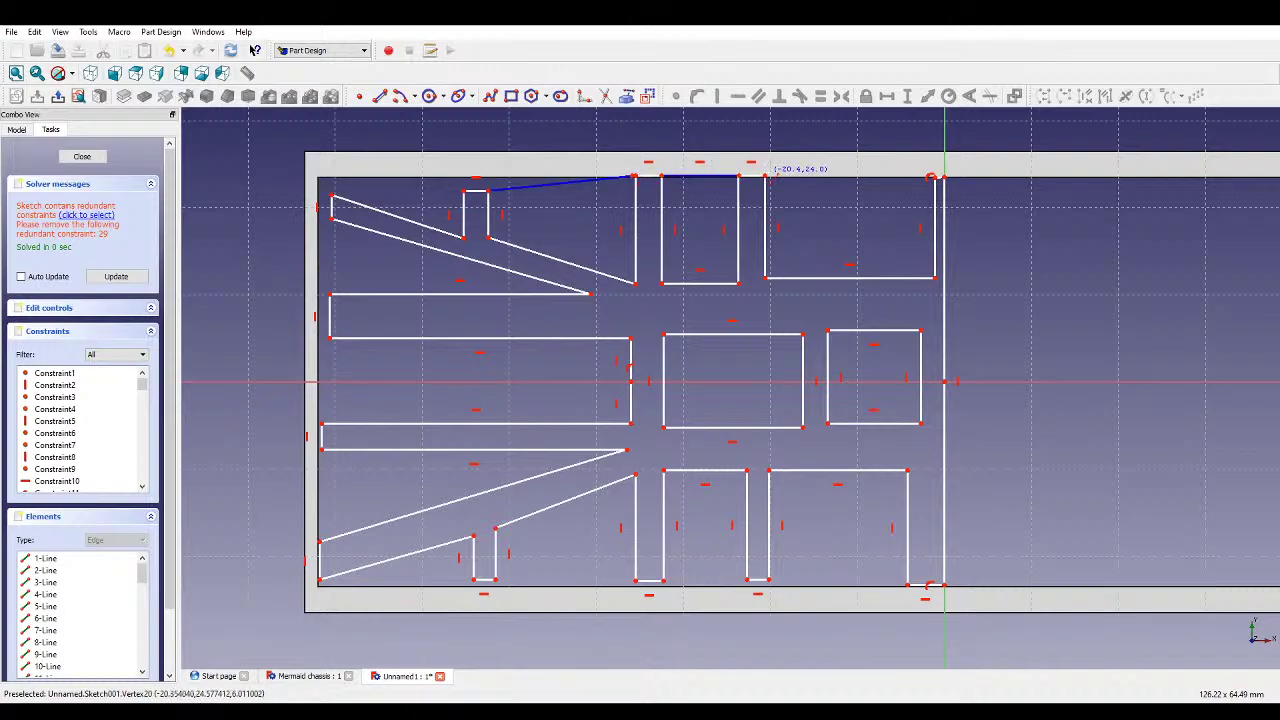
click(767, 177)
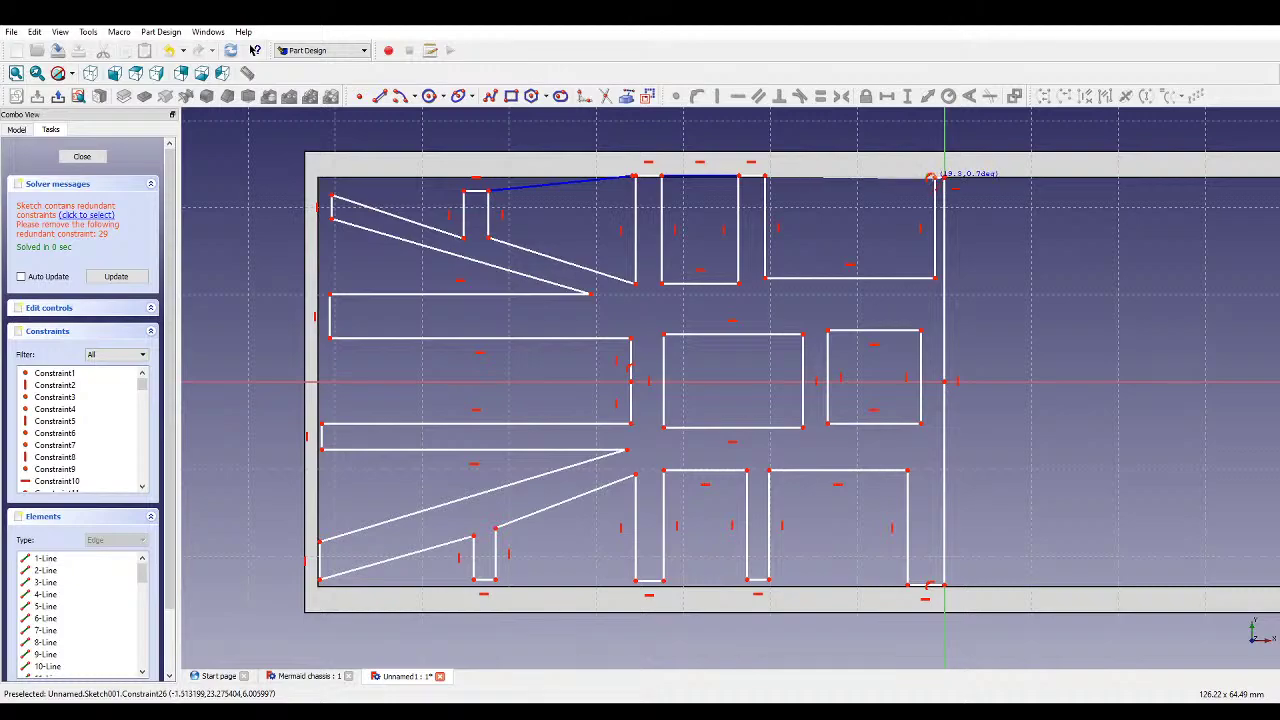
scroll(940, 178, up, 5)
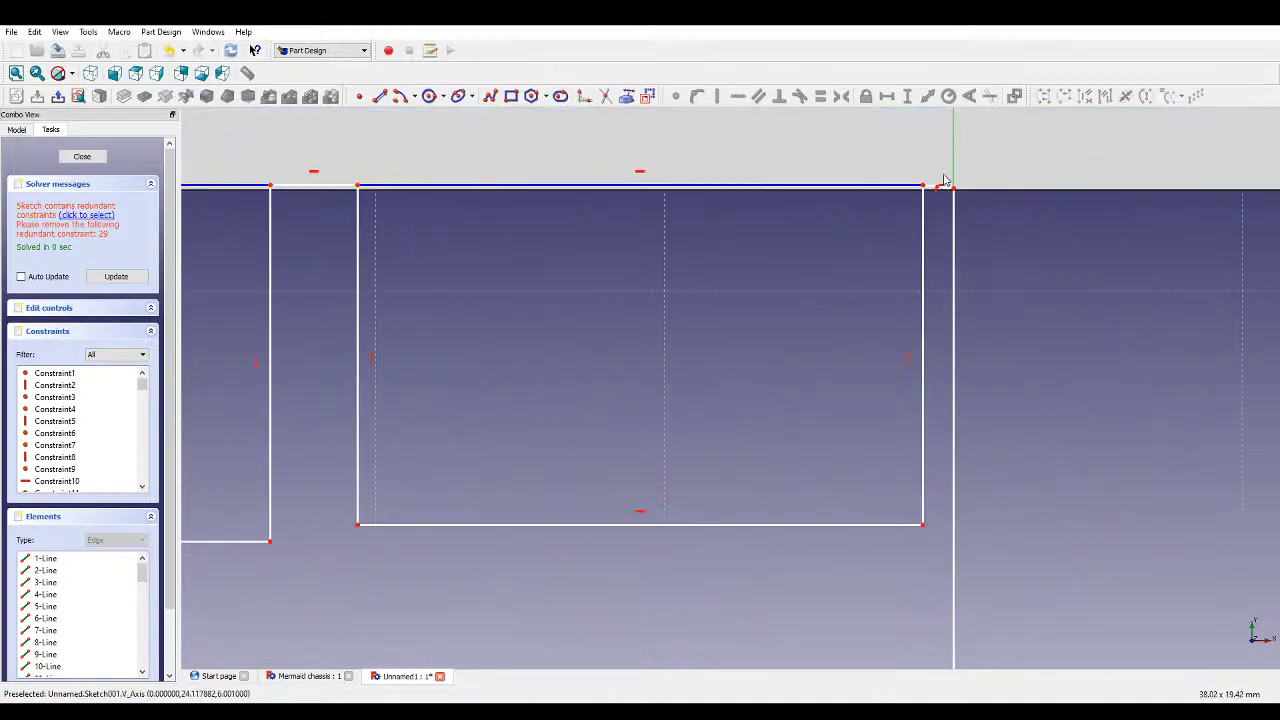
- Constrain the short upper segment beside the vertical axis and the sloping closing line next to the small left notch horizontal
click(940, 188)
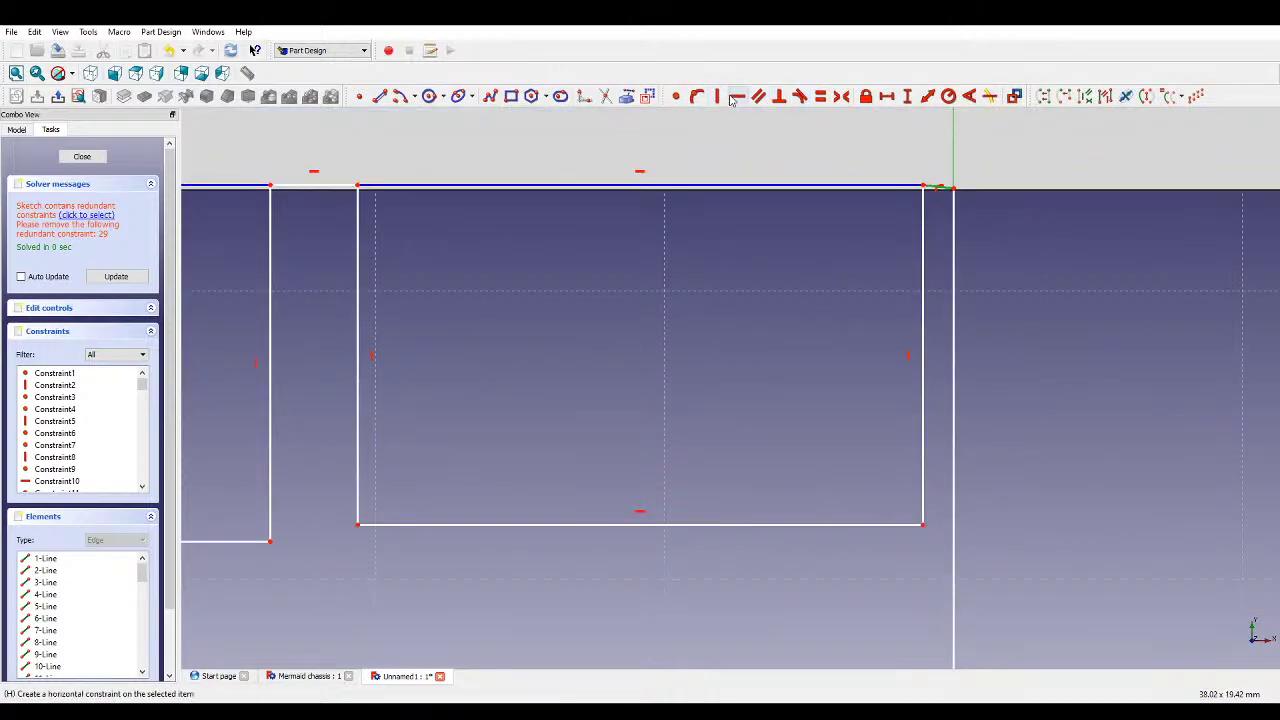
scroll(1020, 335, down, 4)
scroll(625, 302, up, 2)
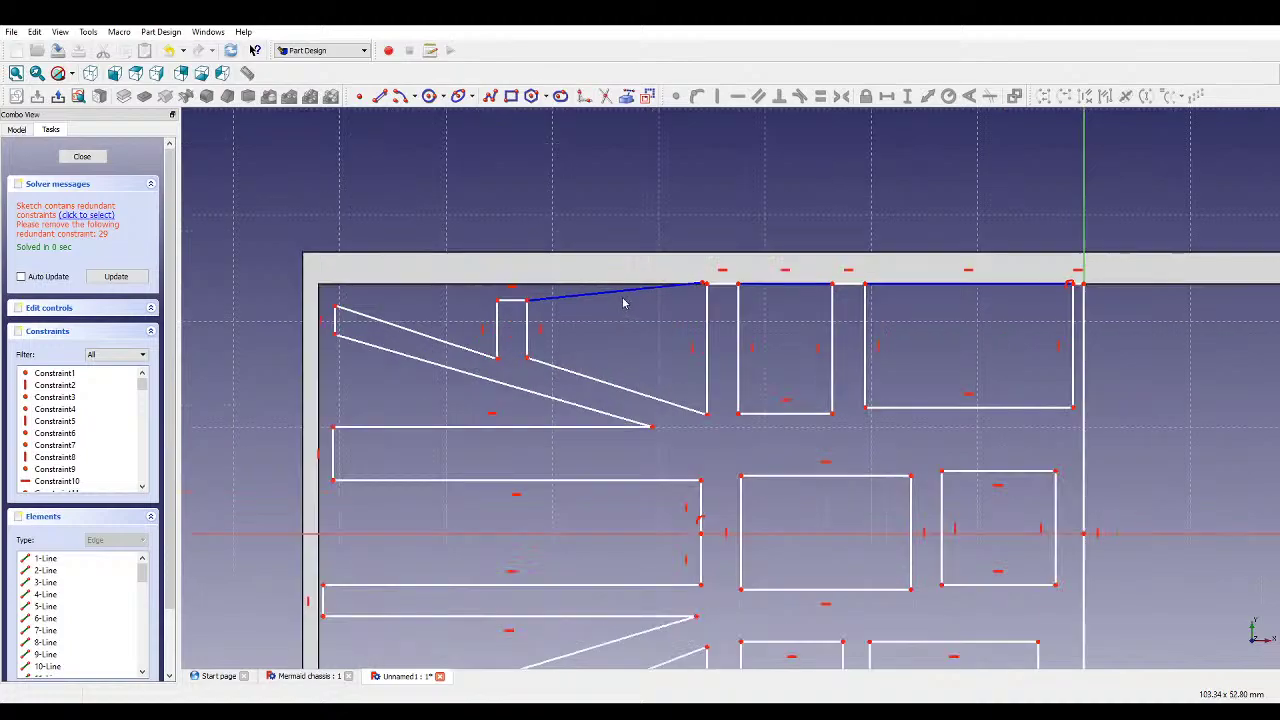
click(618, 296)
click(737, 96)
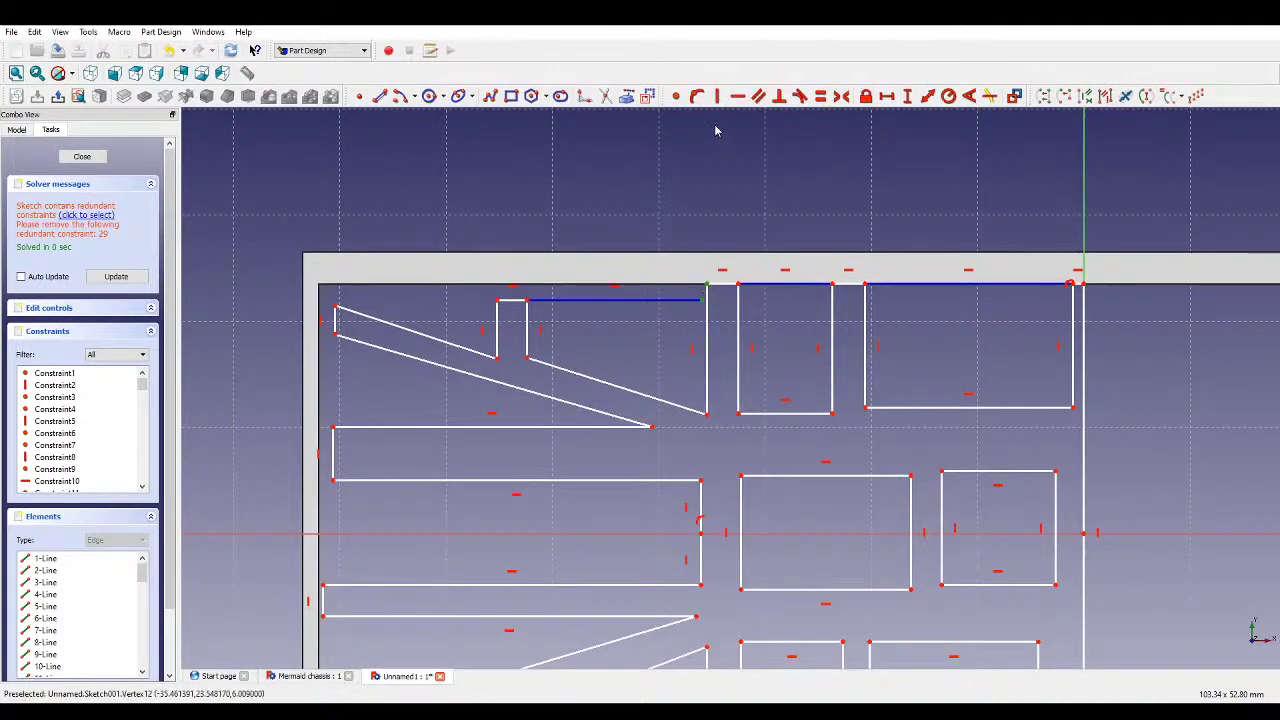
- Make the free end of the small upper notch's closing line coincident with the adjacent corner on the upper edge
click(676, 96)
scroll(657, 263, down, 4)
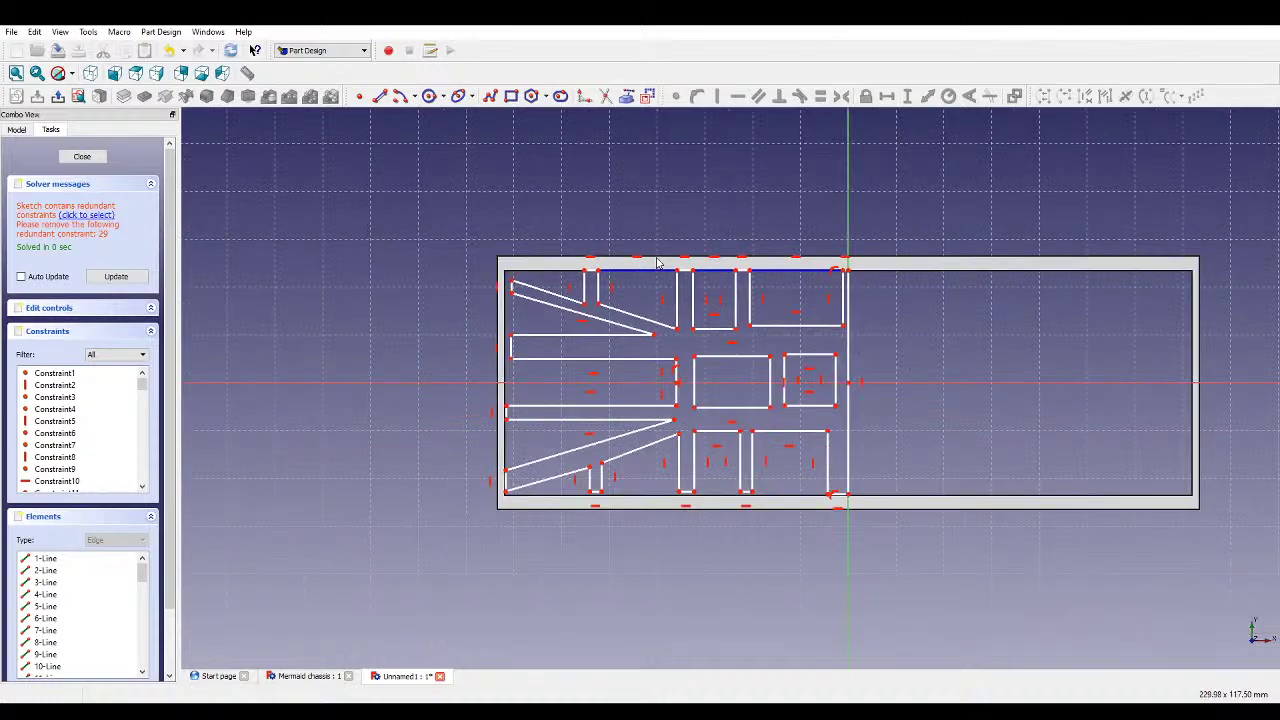
scroll(657, 318, up, 3)
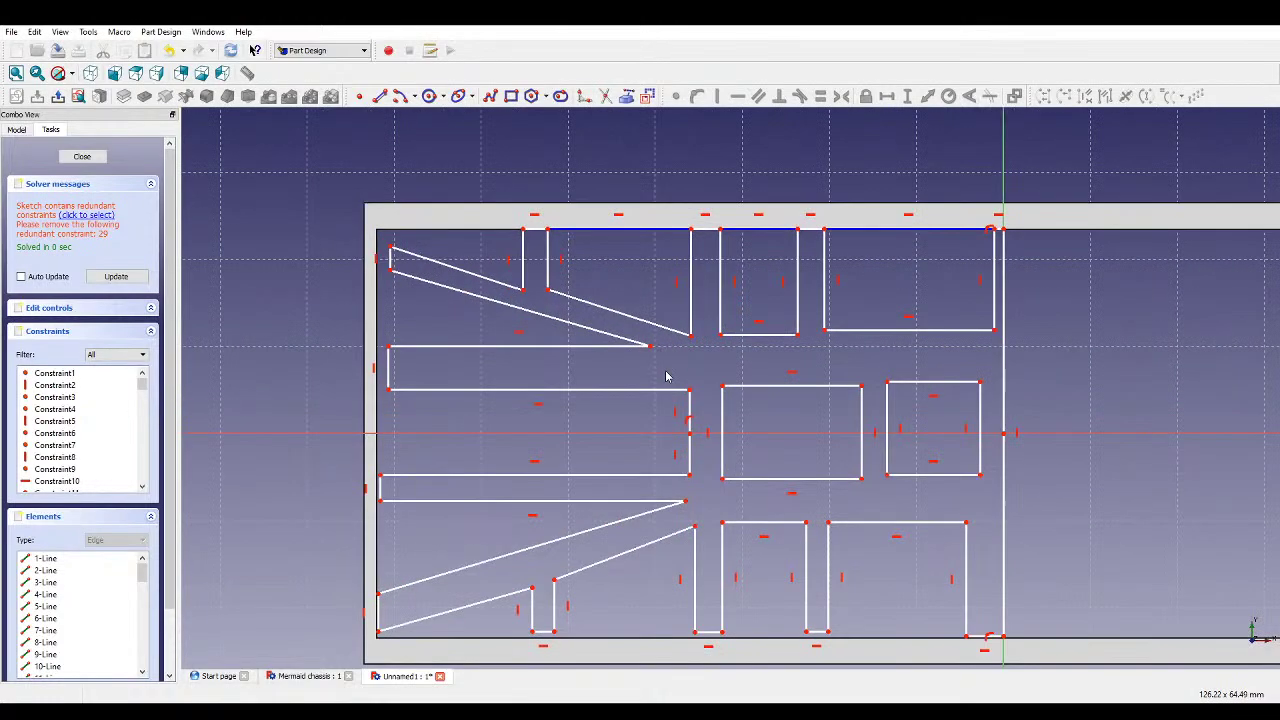
- Draw two construction lines along the left ends, joining the upper diagonal arm to the first horizontal arm and that arm to the one below
click(388, 346)
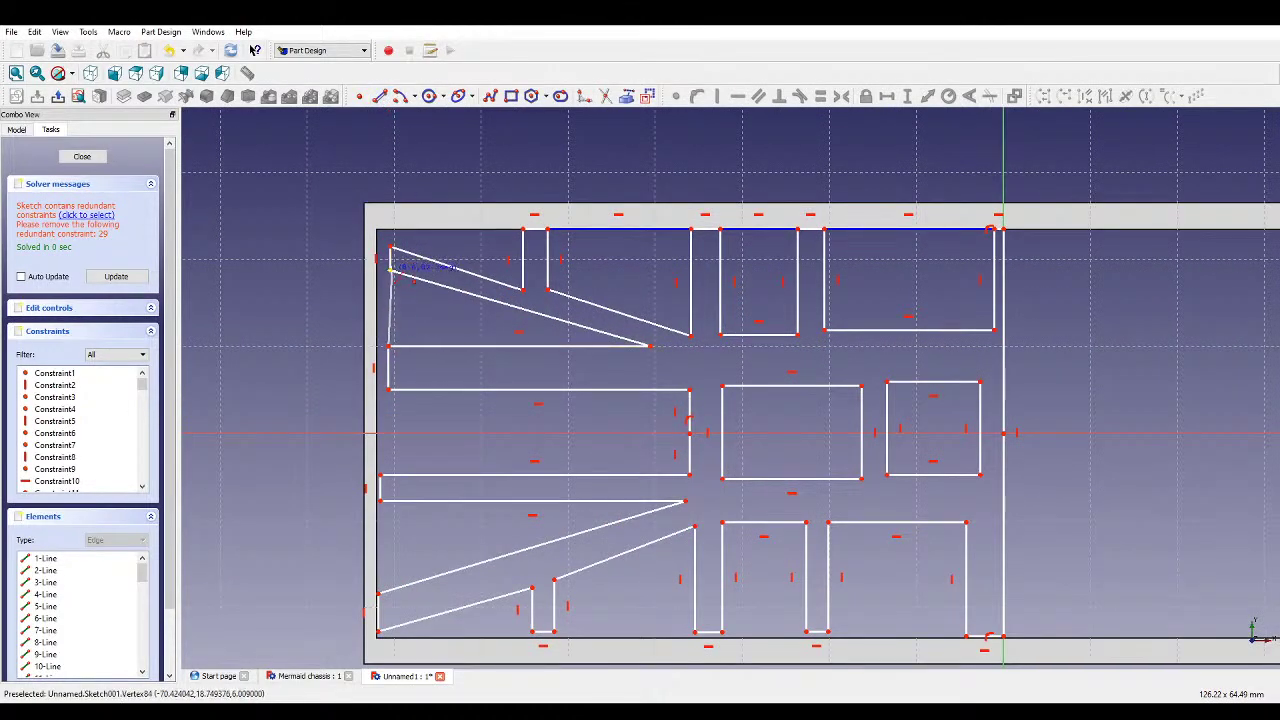
click(393, 270)
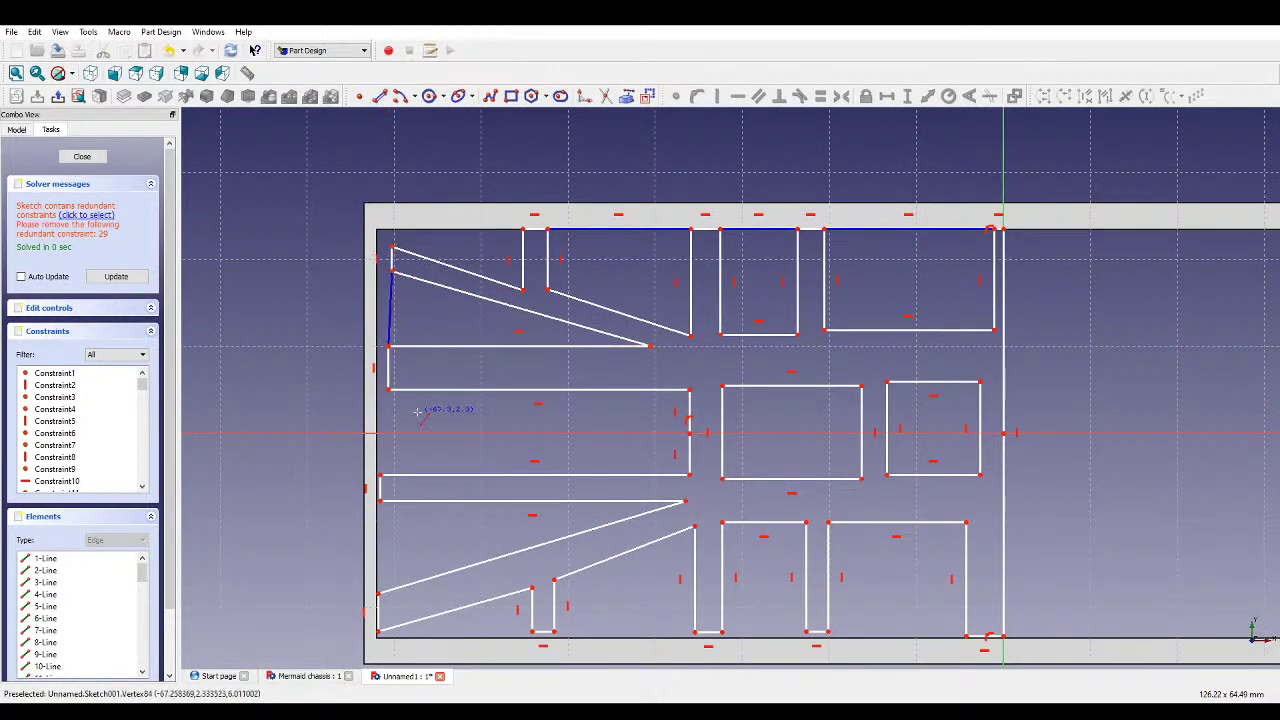
click(381, 474)
click(387, 391)
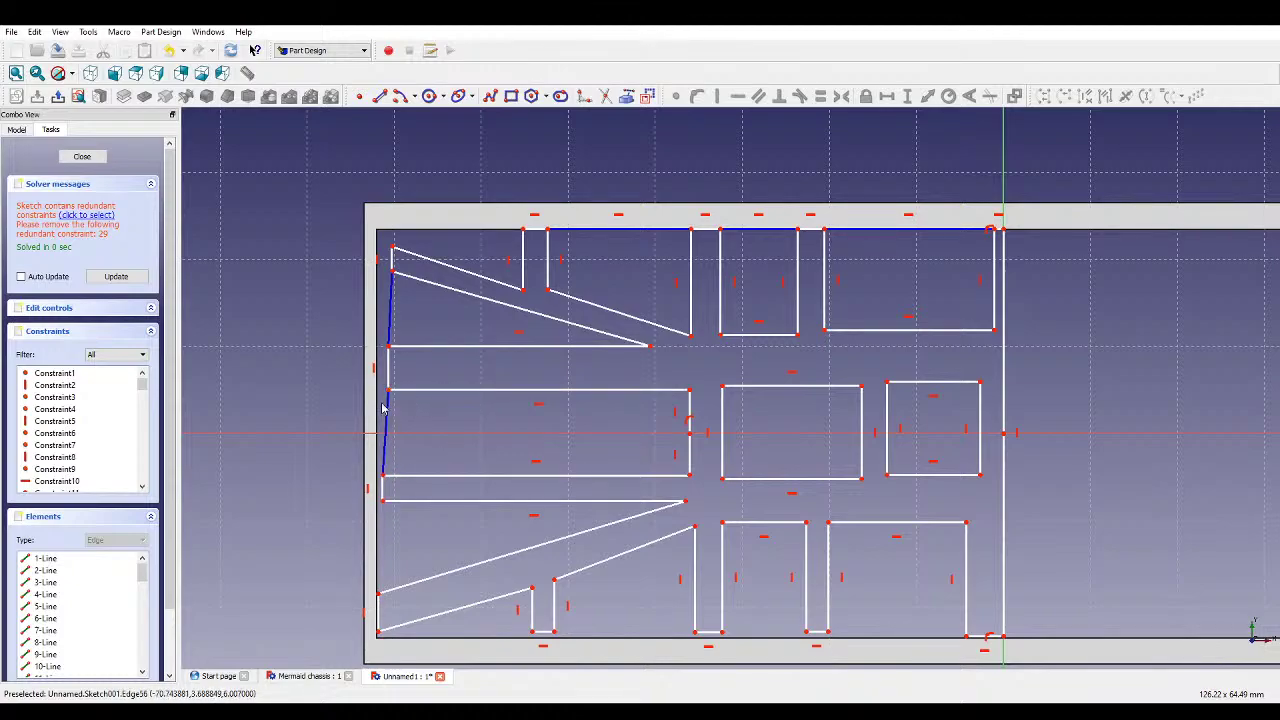
- Constrain the two tilted construction lines joining the arm ends on the left vertical
click(385, 413)
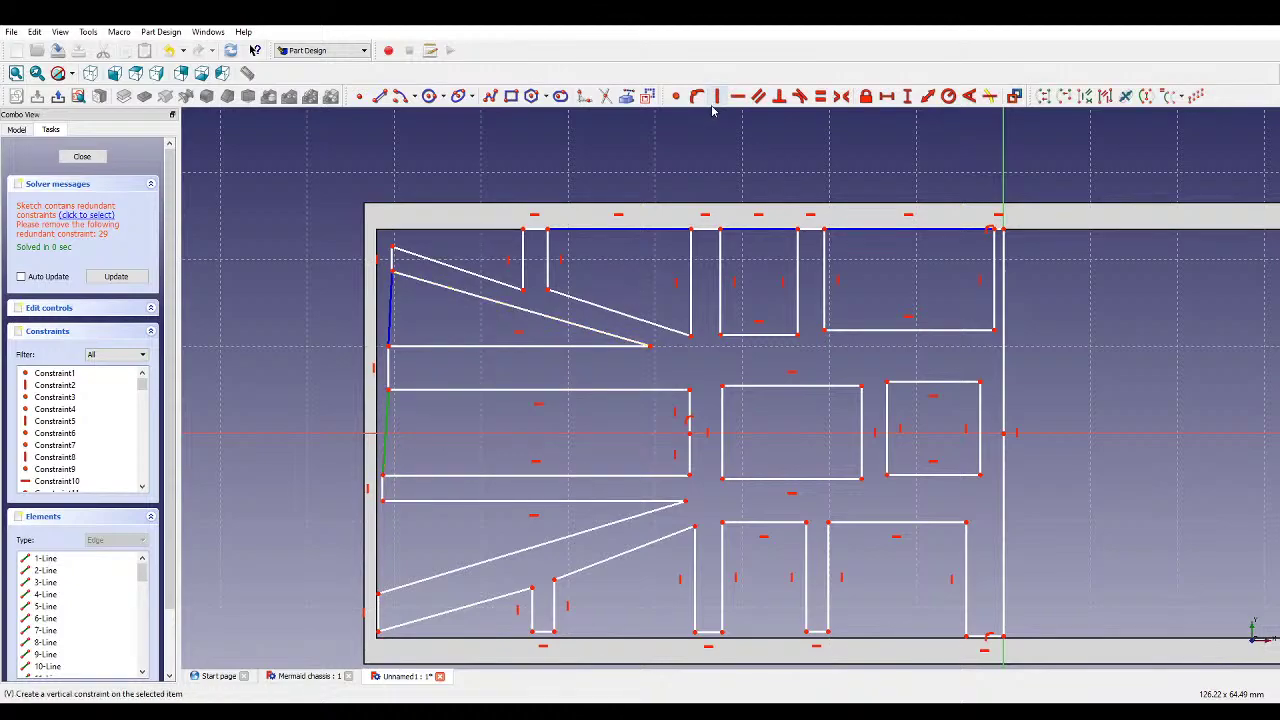
click(717, 95)
click(386, 312)
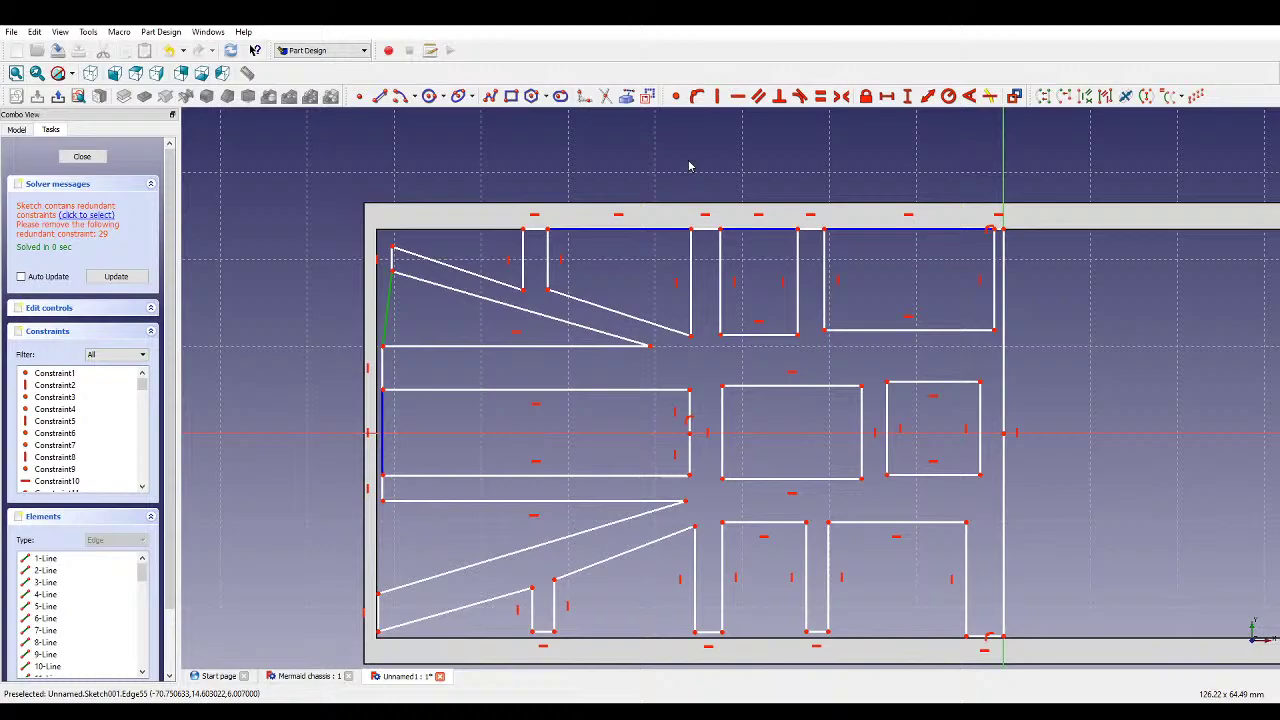
click(717, 95)
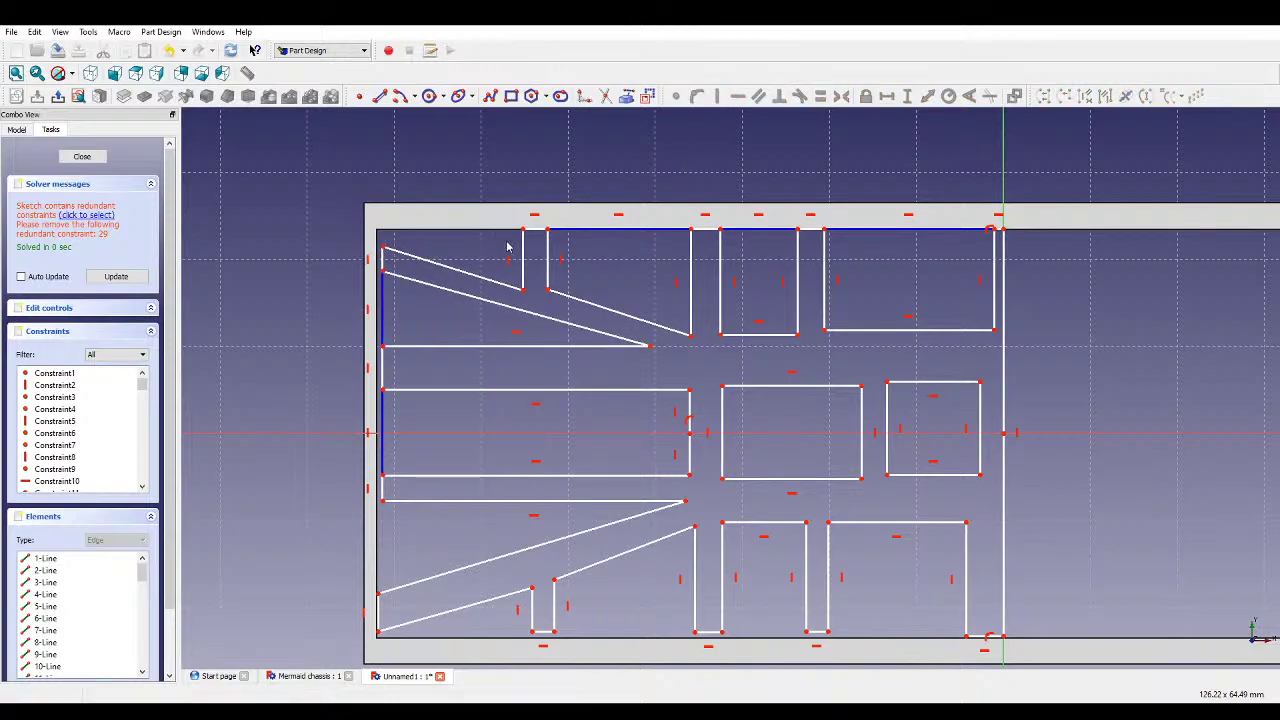
- Draw a construction line from the lower horizontal arm's left end to the lower diagonal arm and constrain it vertical
scroll(507, 247, down, 2)
scroll(519, 390, up, 2)
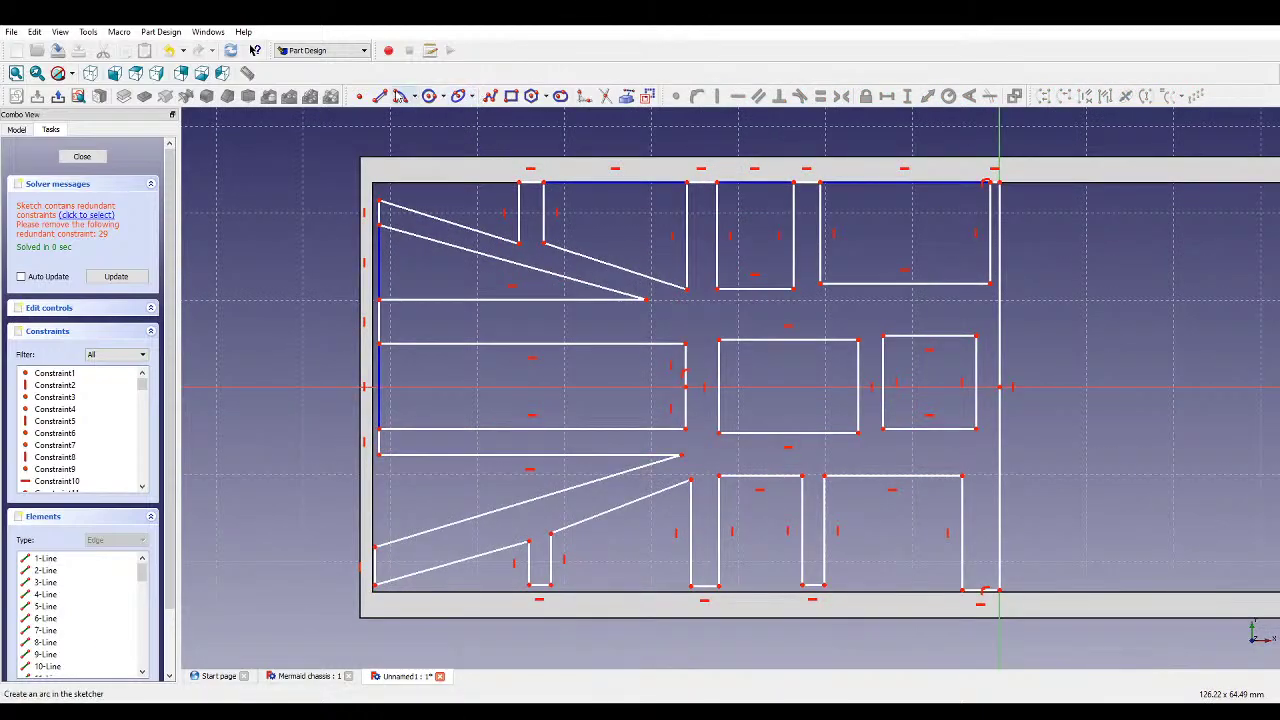
click(399, 96)
click(378, 455)
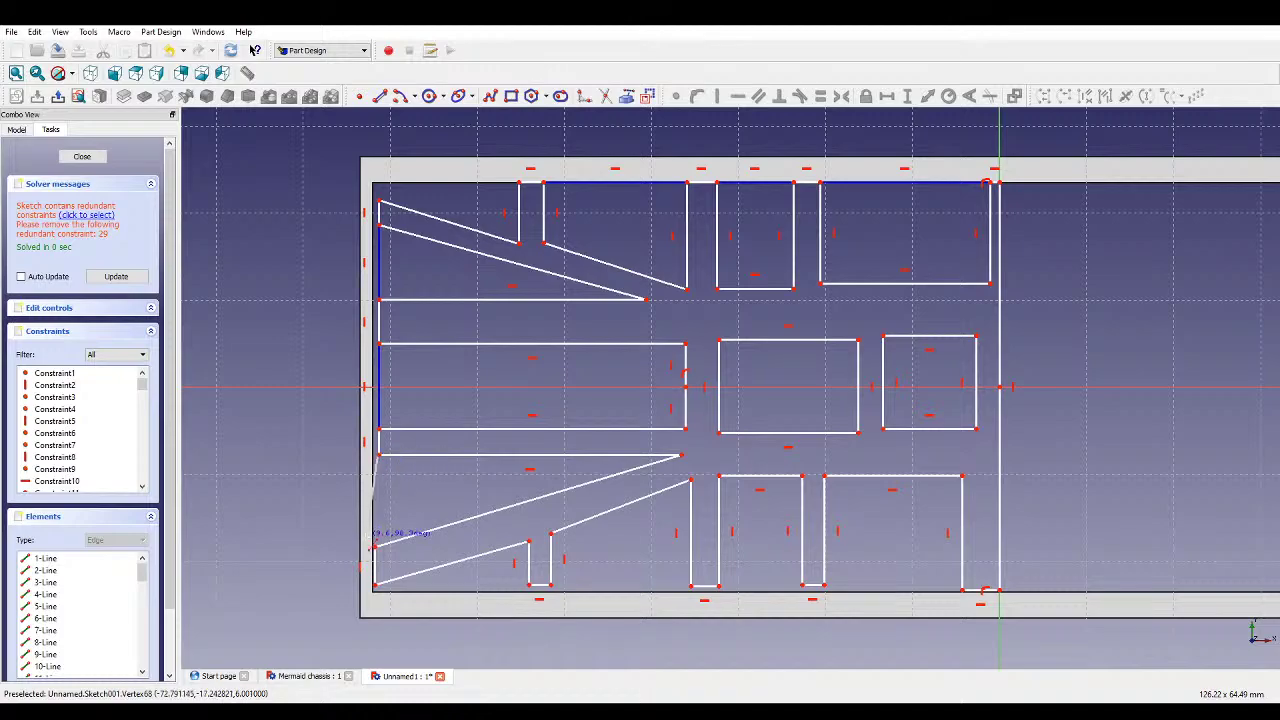
right_click(376, 548)
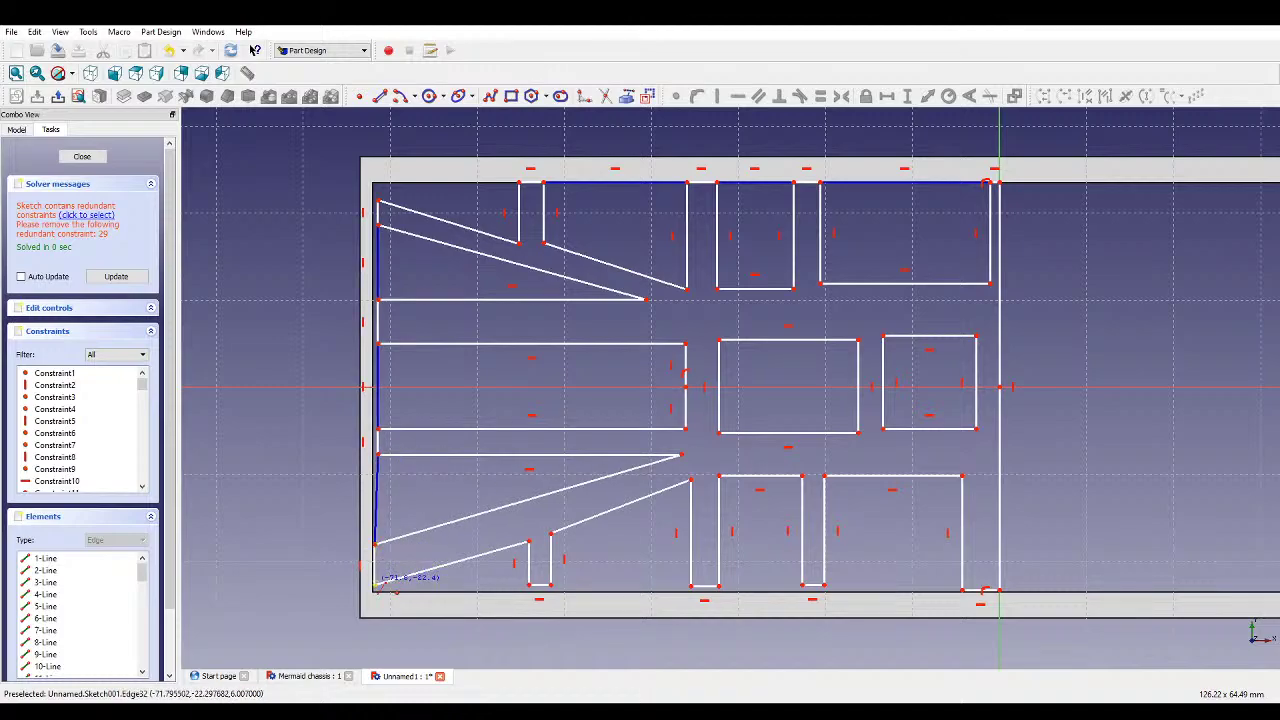
click(376, 485)
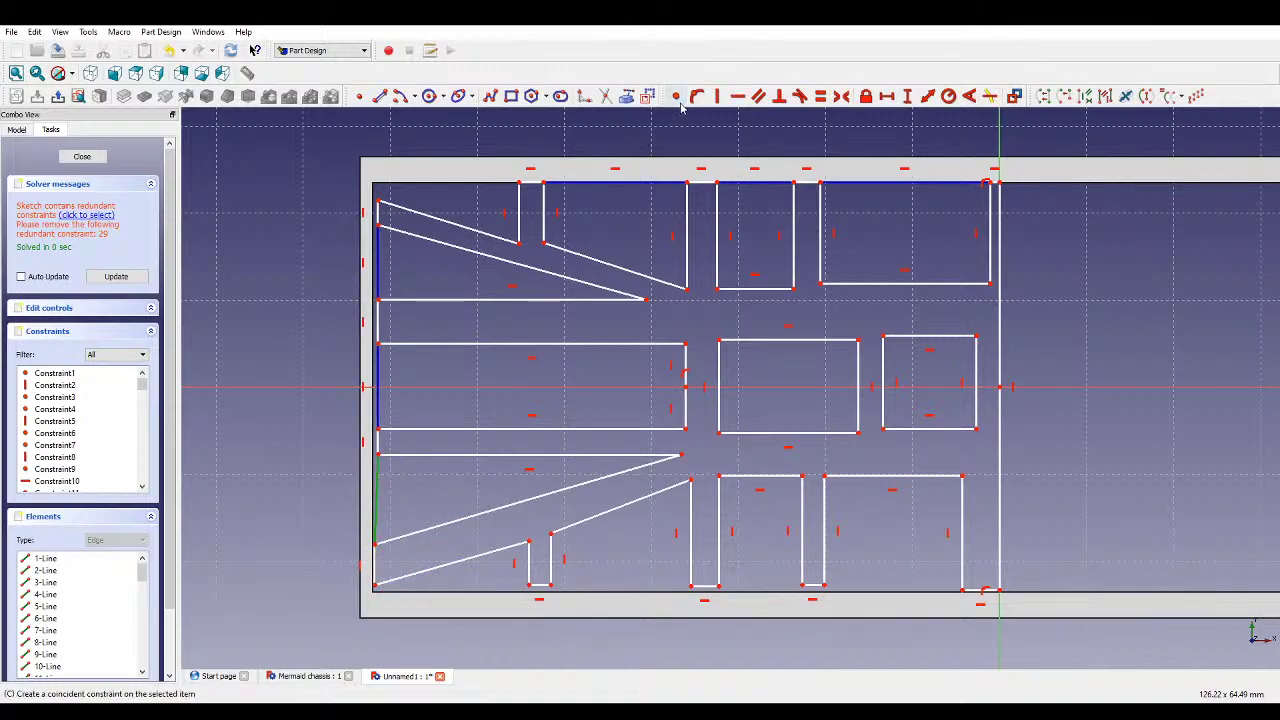
click(717, 96)
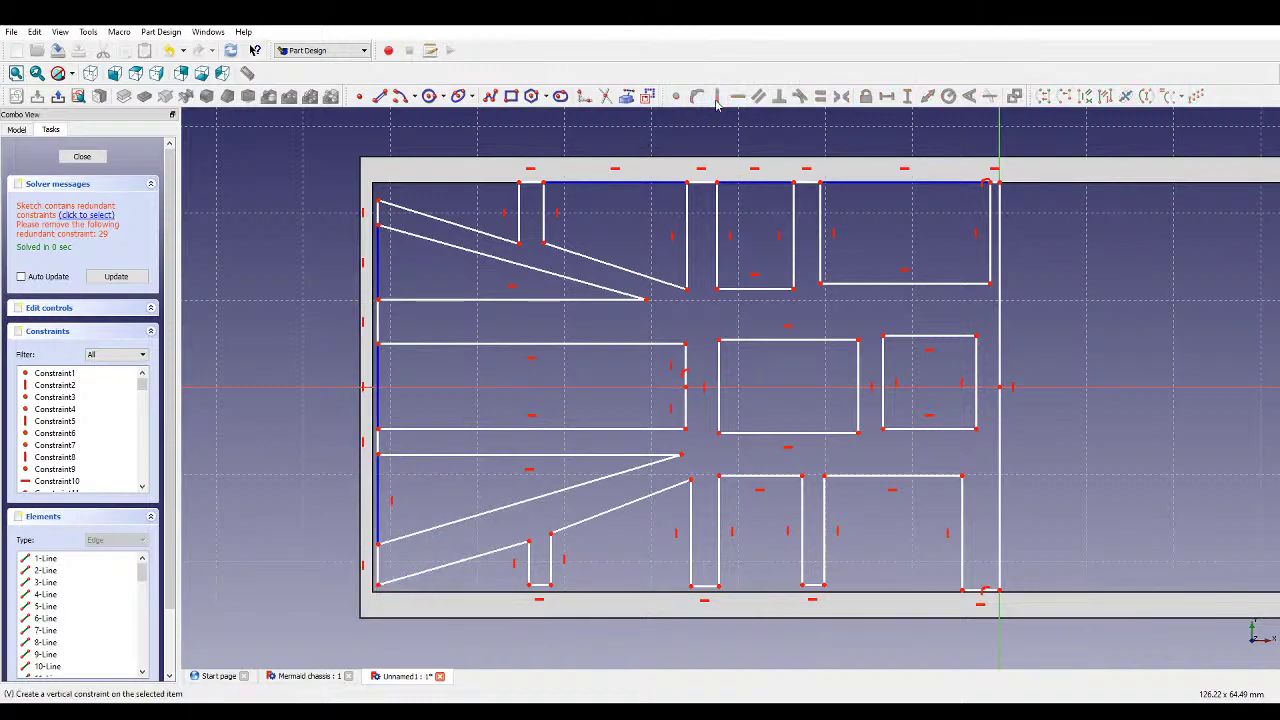
- Draw three construction lines closing the openings along the lower inner edge, from the small left notch to the last gap beside the vertical axis
click(386, 97)
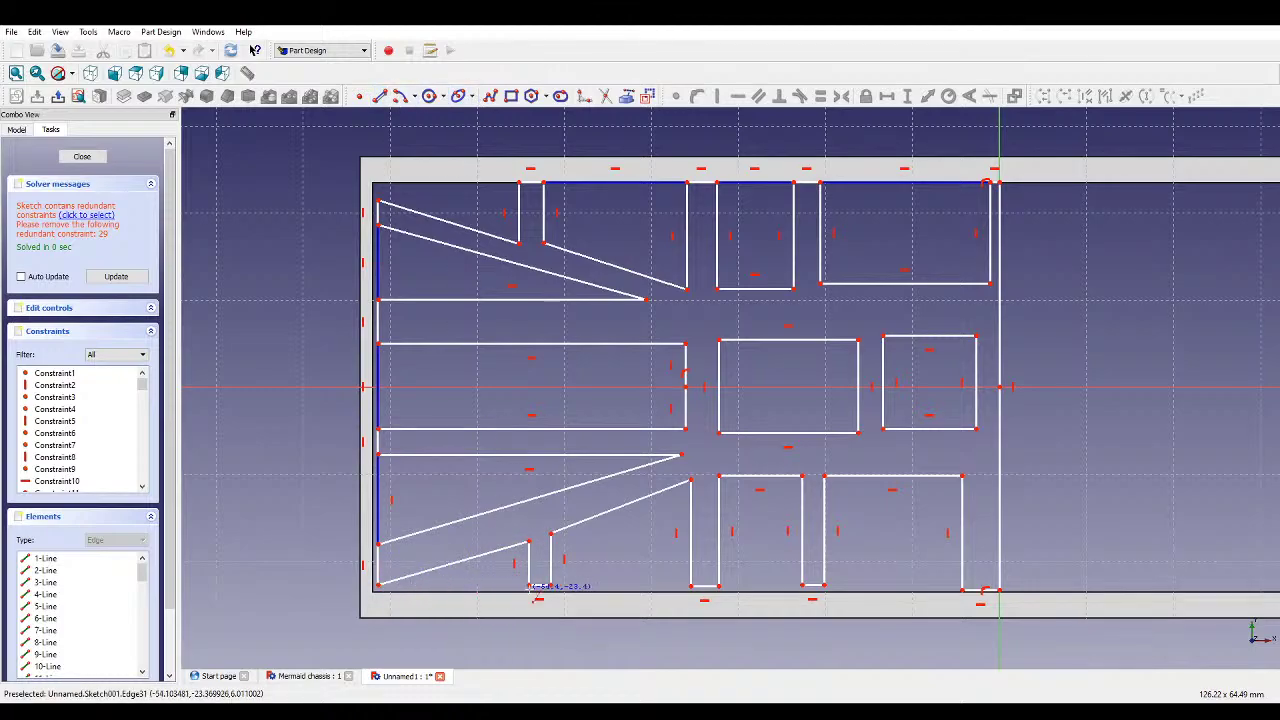
click(551, 585)
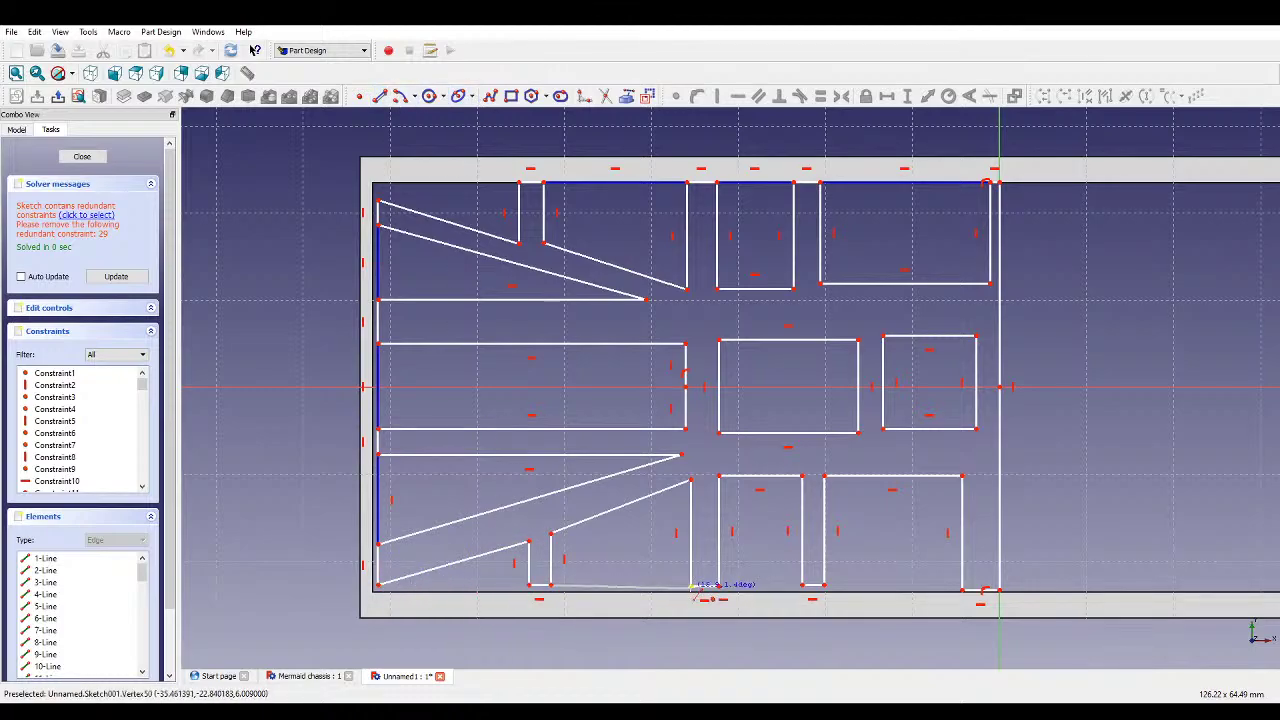
click(690, 585)
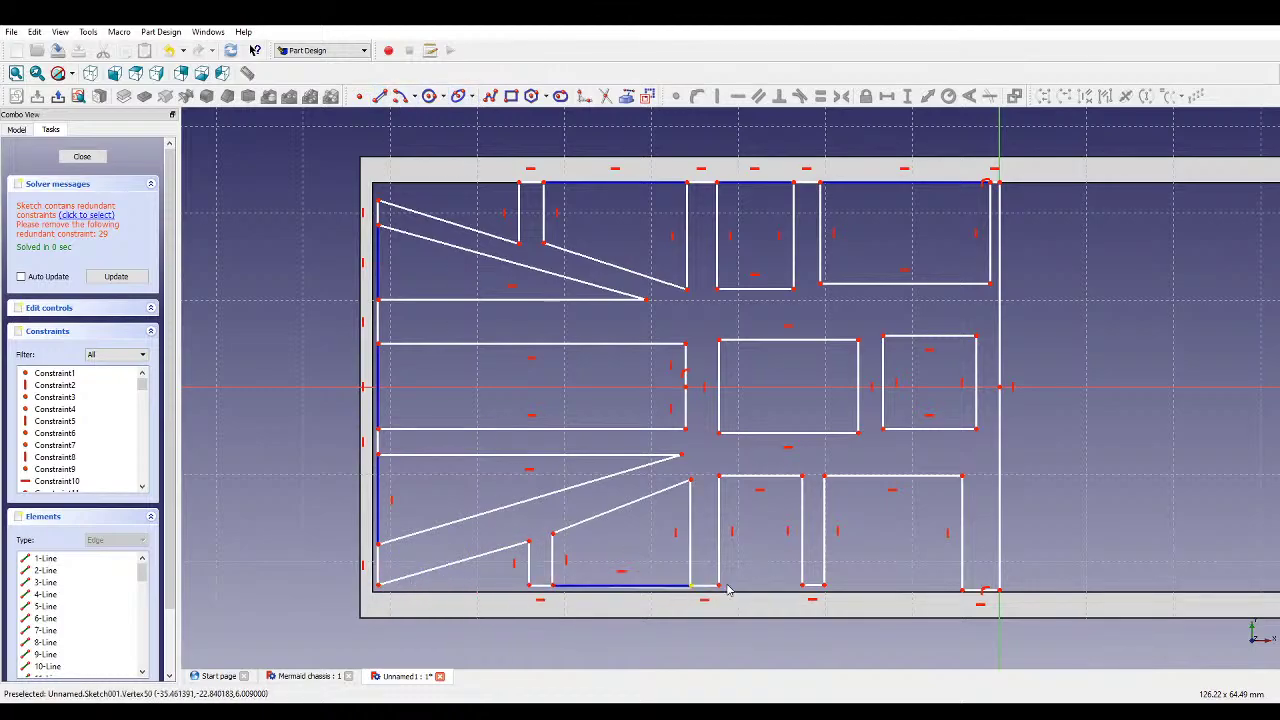
click(802, 585)
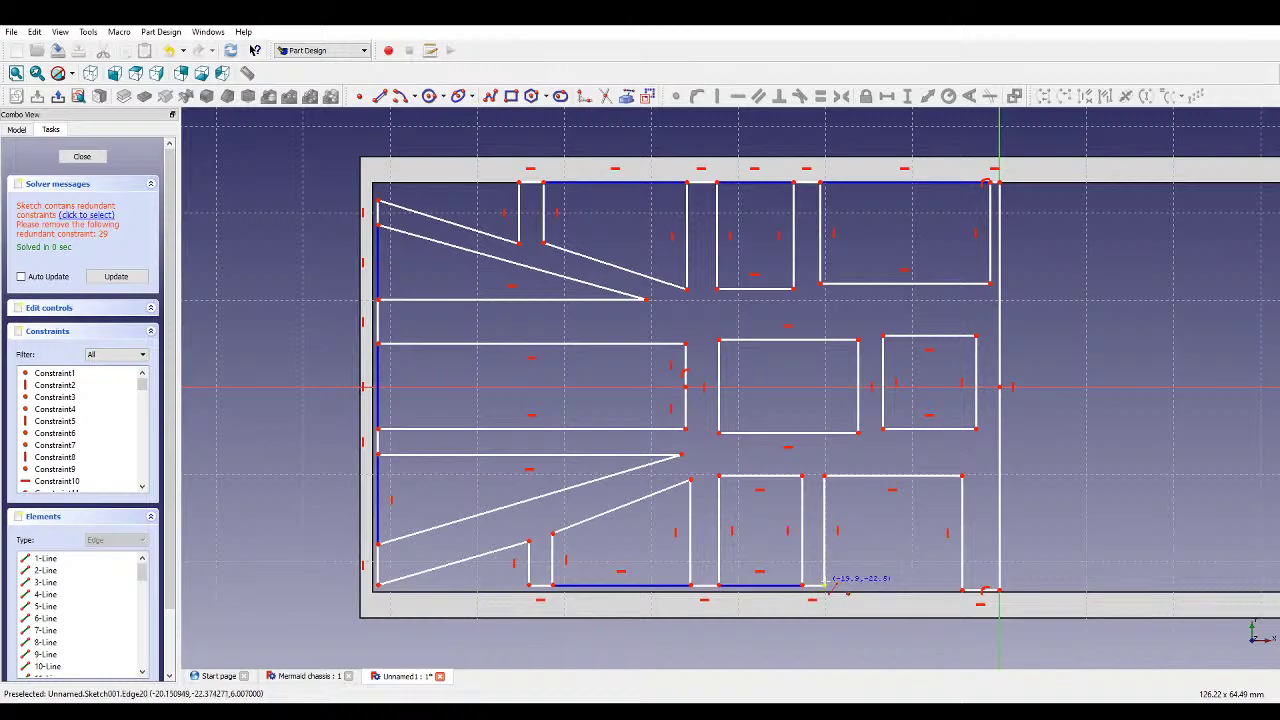
click(962, 590)
right_click(962, 590)
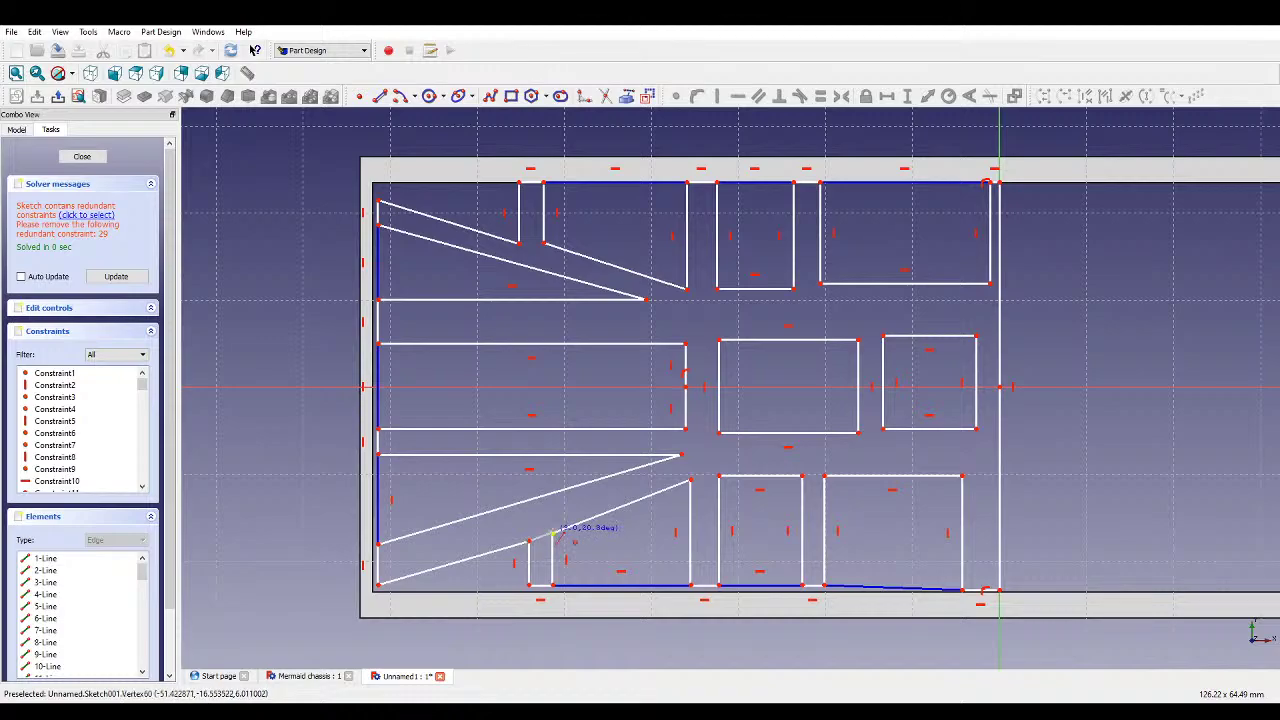
- Draw short construction lines across the inner end of the small lower-left notch and between the top corners of the two lower openings
click(553, 533)
click(529, 541)
click(803, 476)
click(824, 476)
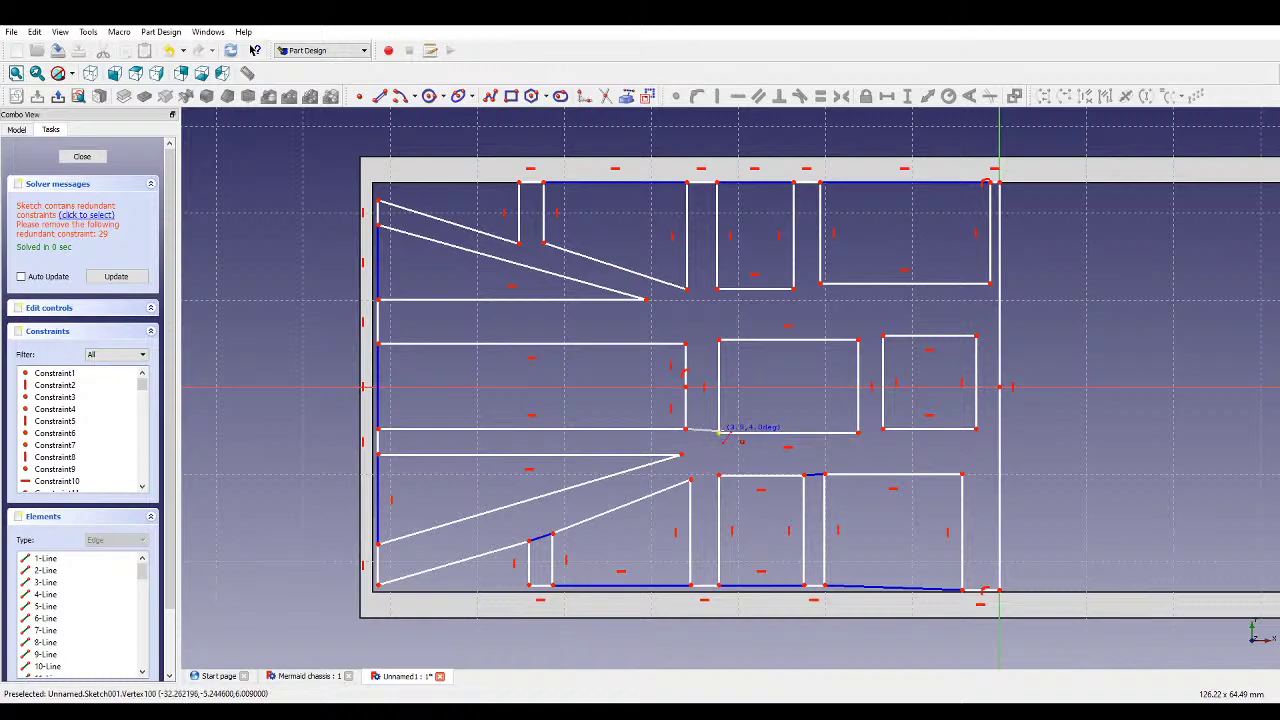
- Connect the middle row's lower corners with short construction lines up to the vertical axis, and the last lower opening's top corner to that axis
click(719, 433)
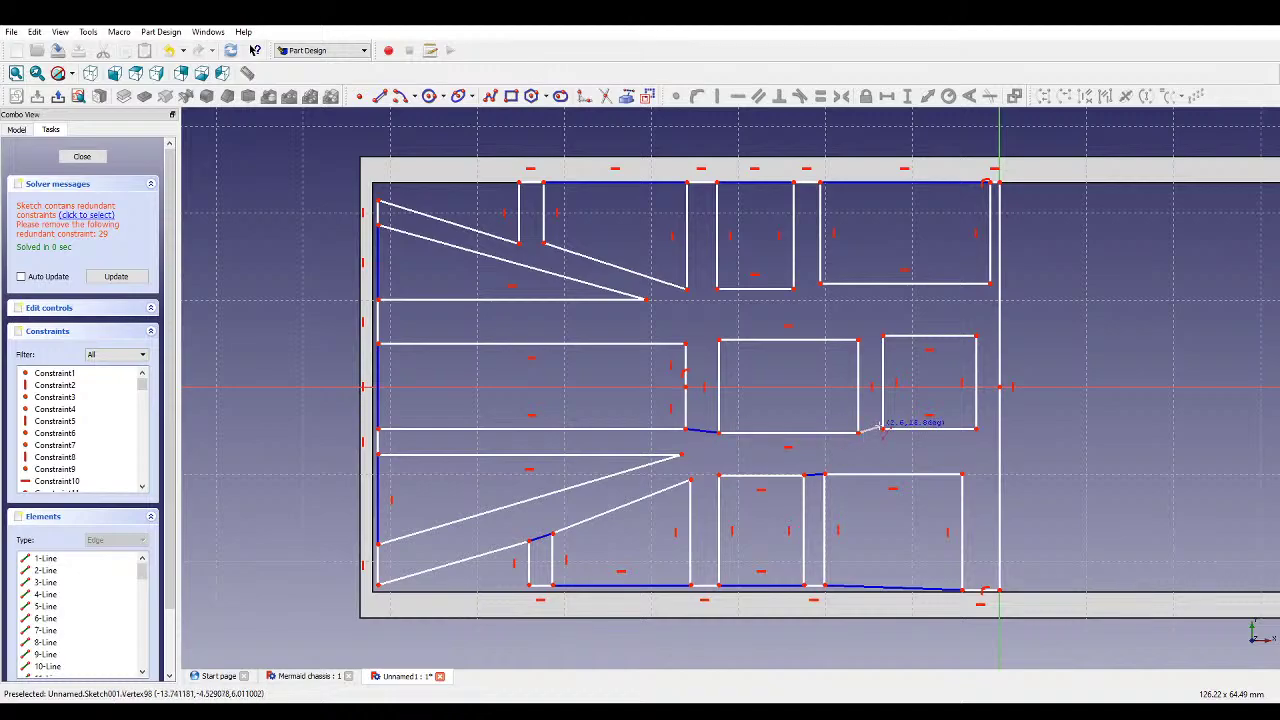
click(880, 428)
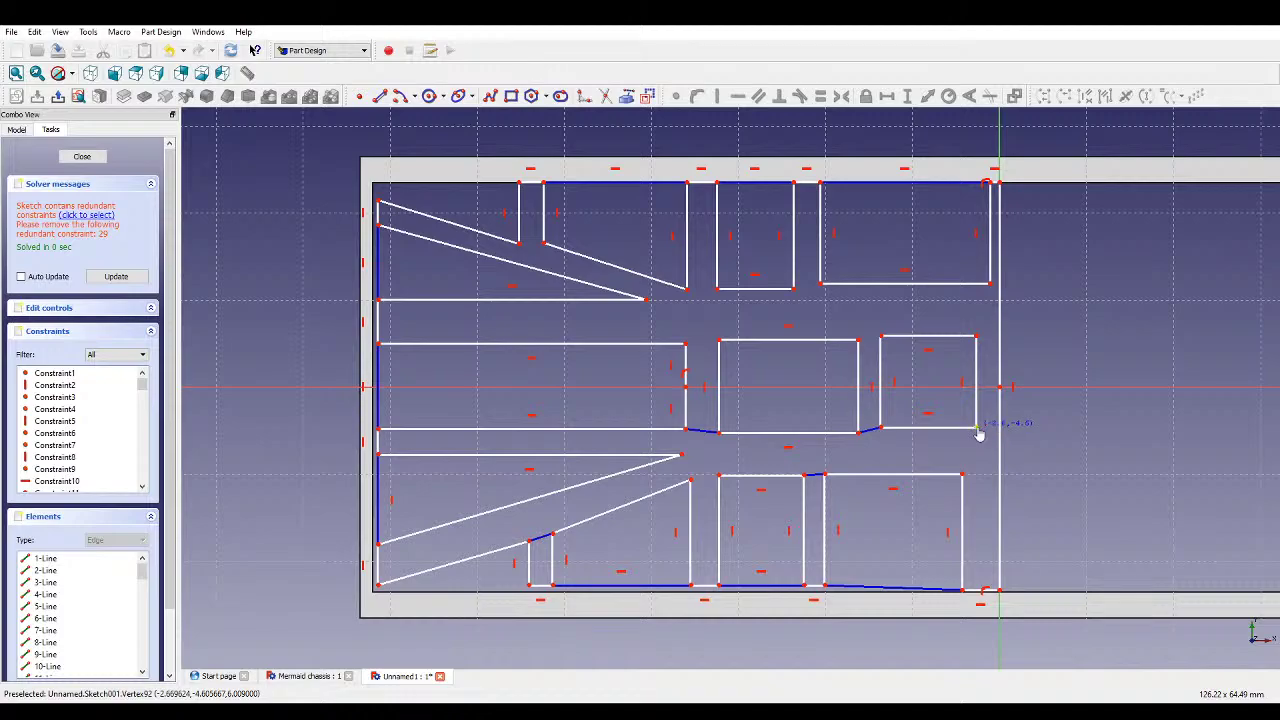
click(978, 428)
click(1000, 428)
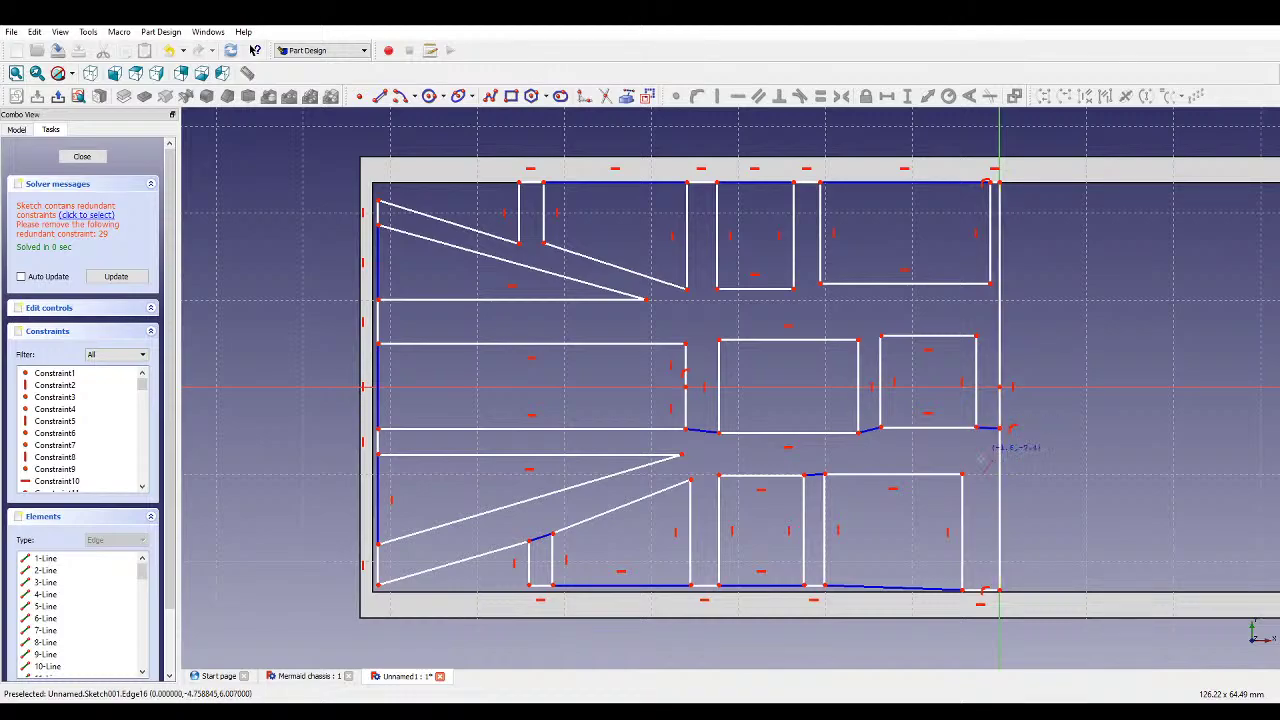
click(962, 474)
click(1000, 474)
- Constrain the three connecting lines below the middle row and the short line between the two lower openings horizontal
click(988, 428)
click(868, 430)
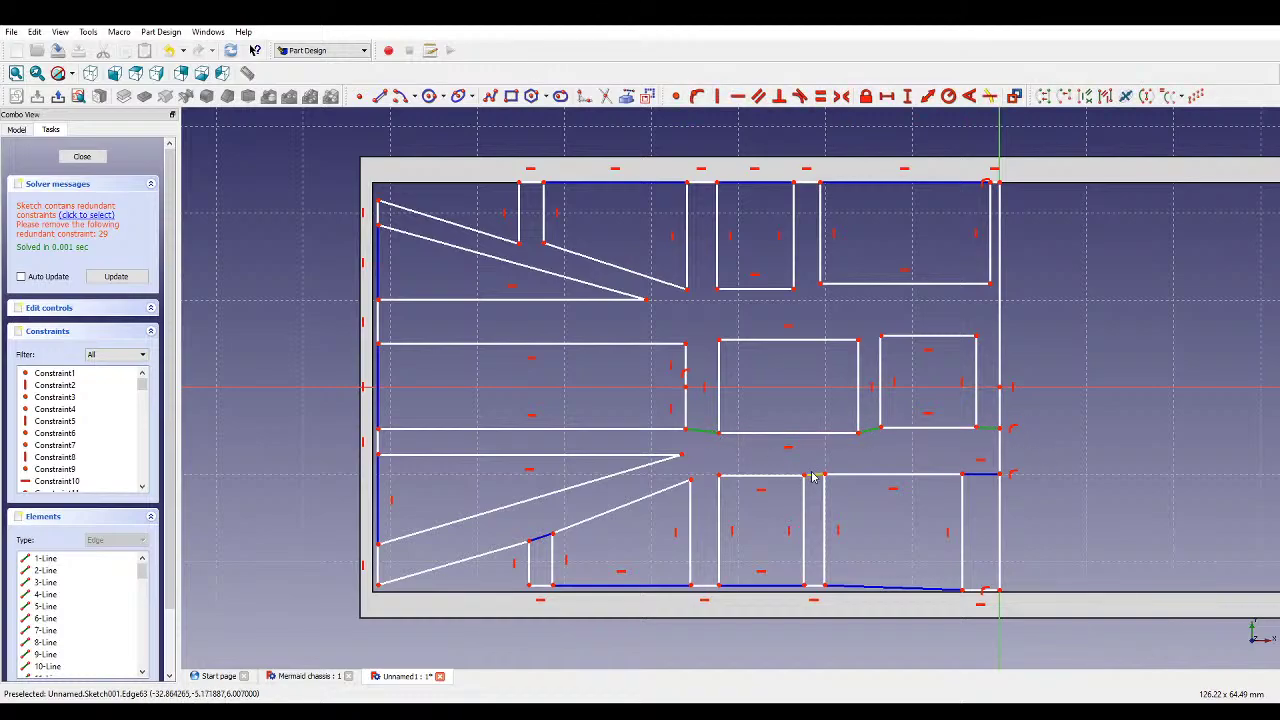
click(737, 96)
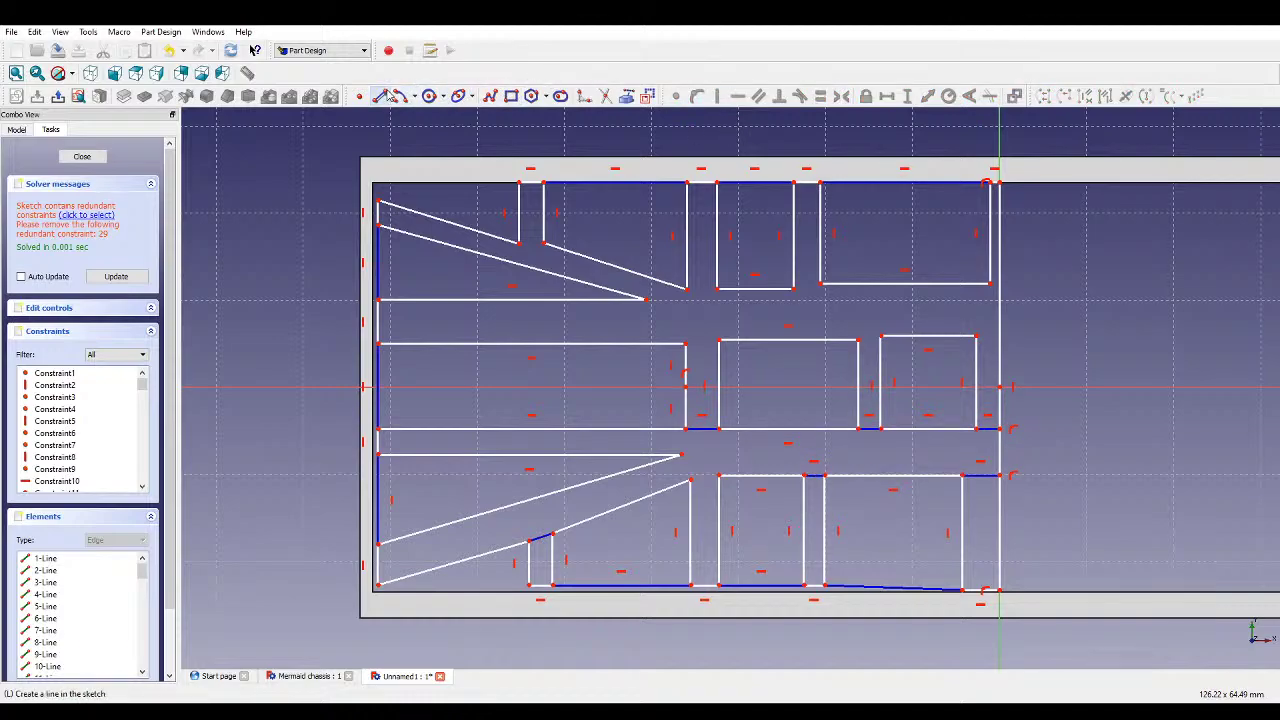
- Bridge the gaps along the middle row's upper edge and between the two upper openings' bottom corners with short lines constrained horizontal
drag(686, 340, 880, 336)
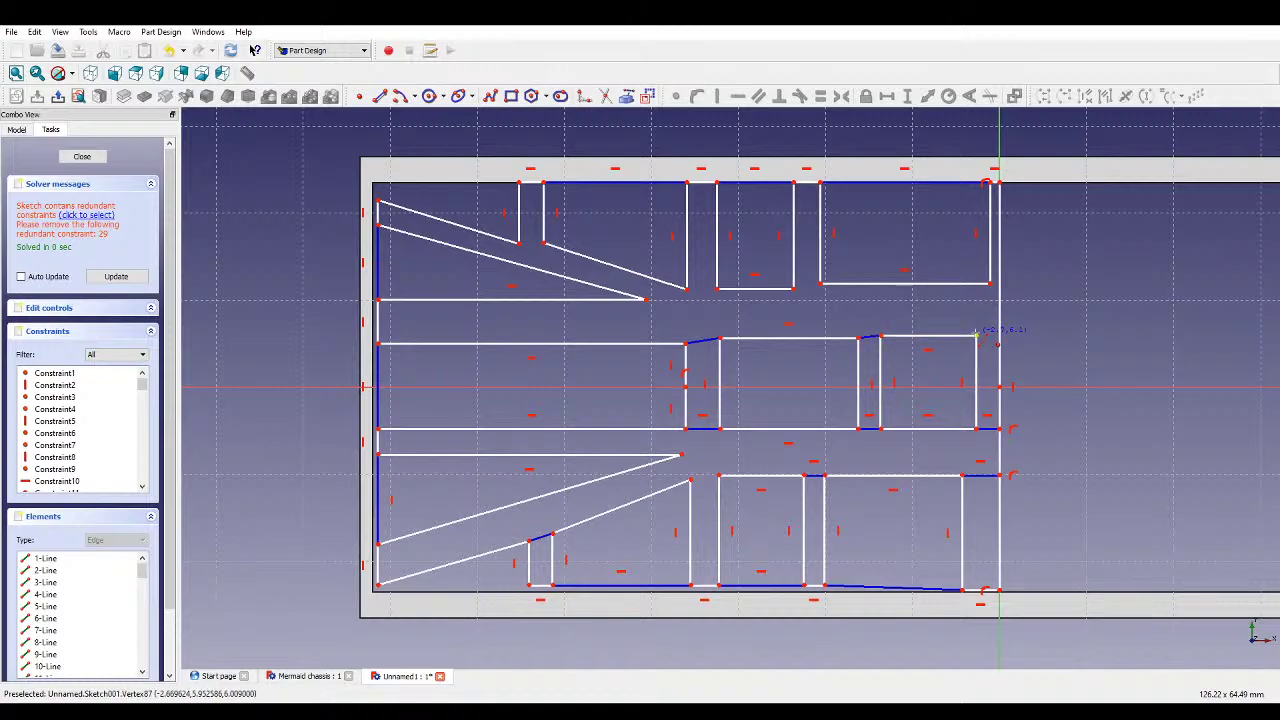
click(708, 341)
click(869, 337)
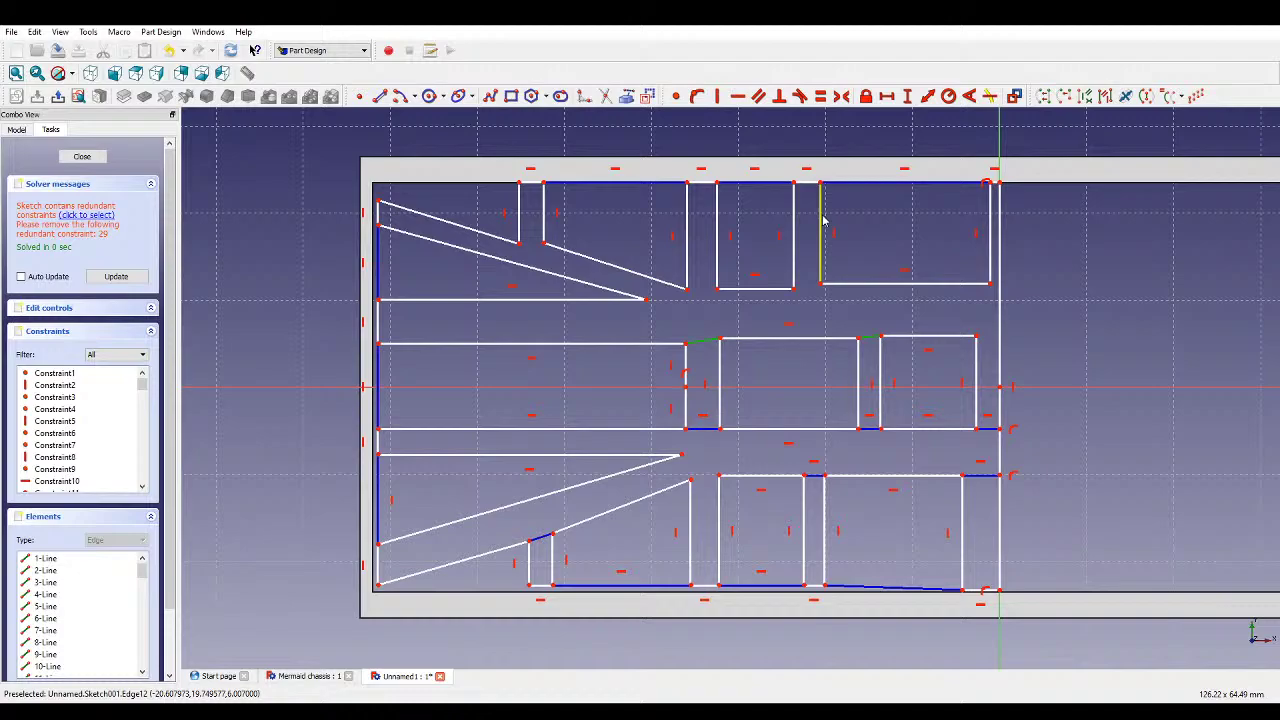
click(733, 96)
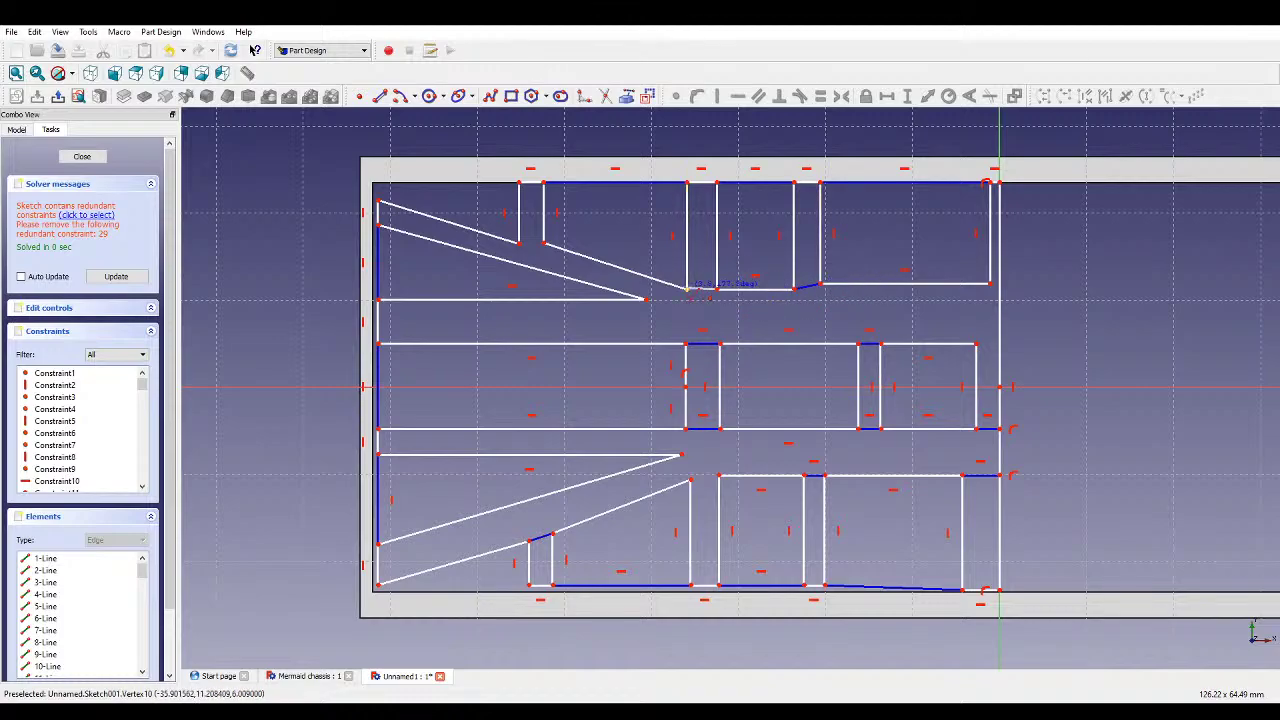
click(815, 289)
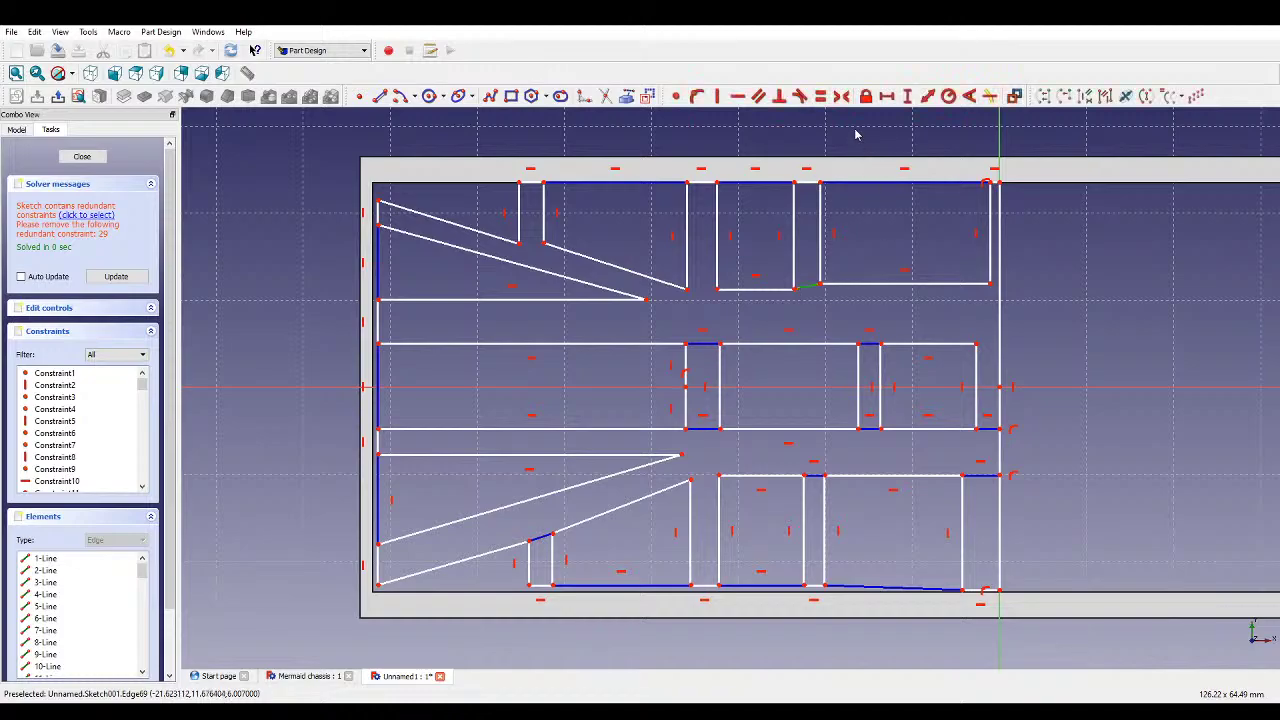
click(738, 95)
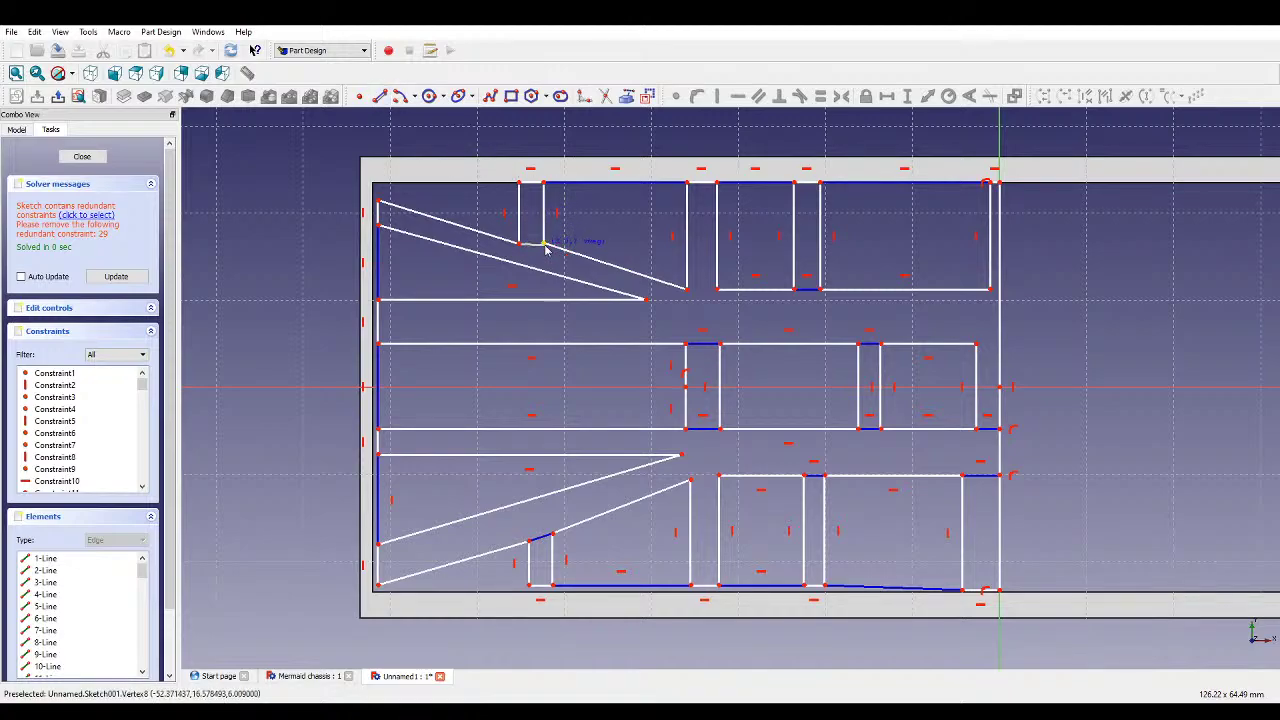
- Draw a construction line across the small upper-left notch's inner end and a vertical one from its right corner to the lower-left notch
click(545, 245)
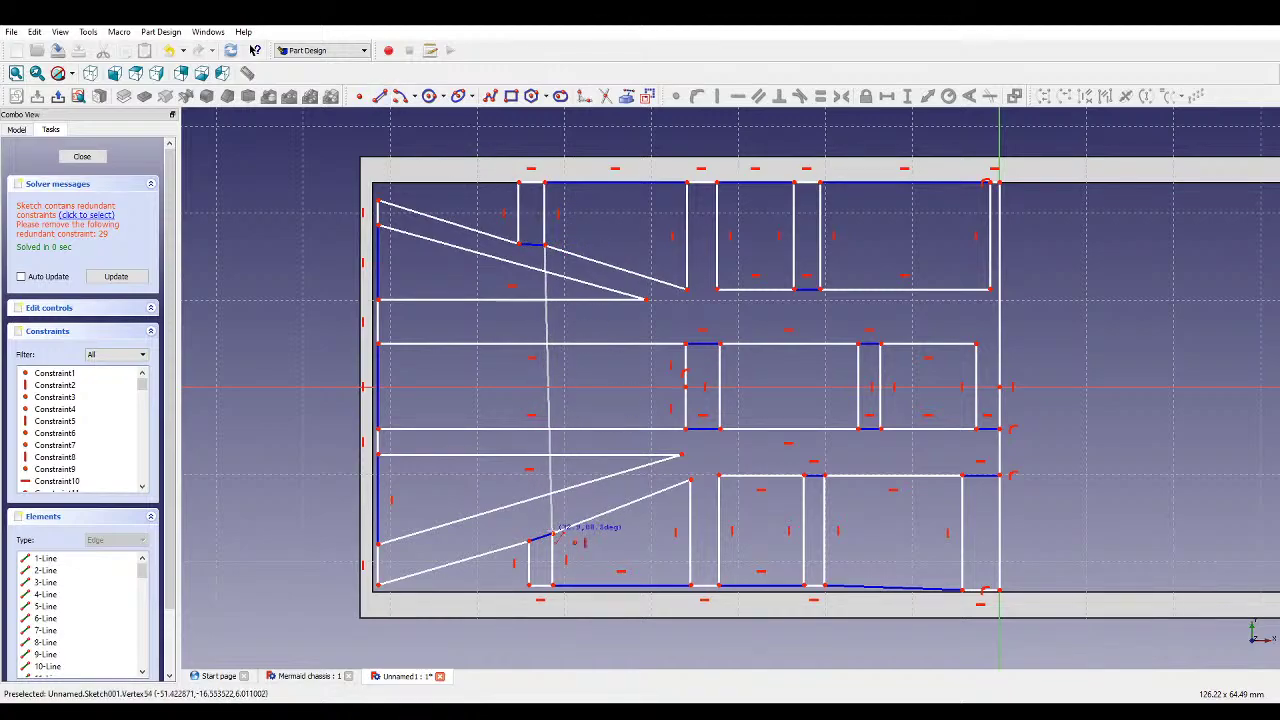
click(552, 533)
- Constrain the four sloping lines of the lower diagonal arm, including the short line across the notch, parallel
click(570, 527)
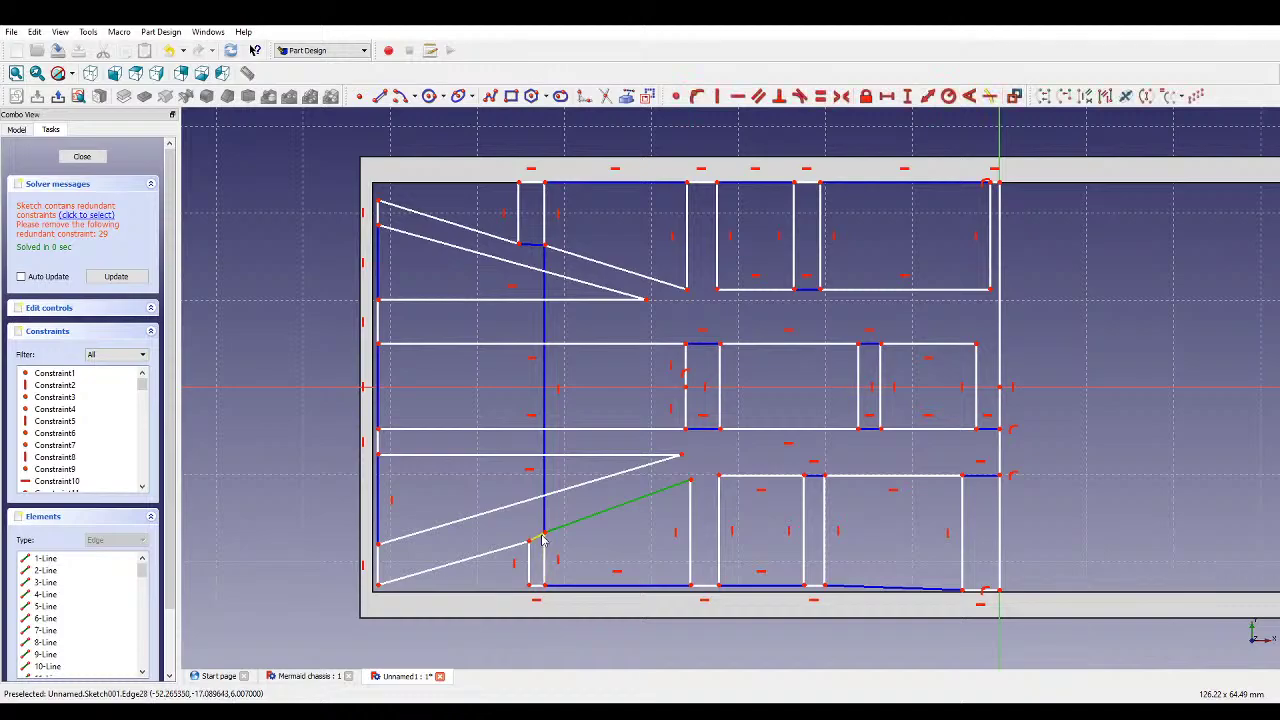
click(526, 544)
click(522, 502)
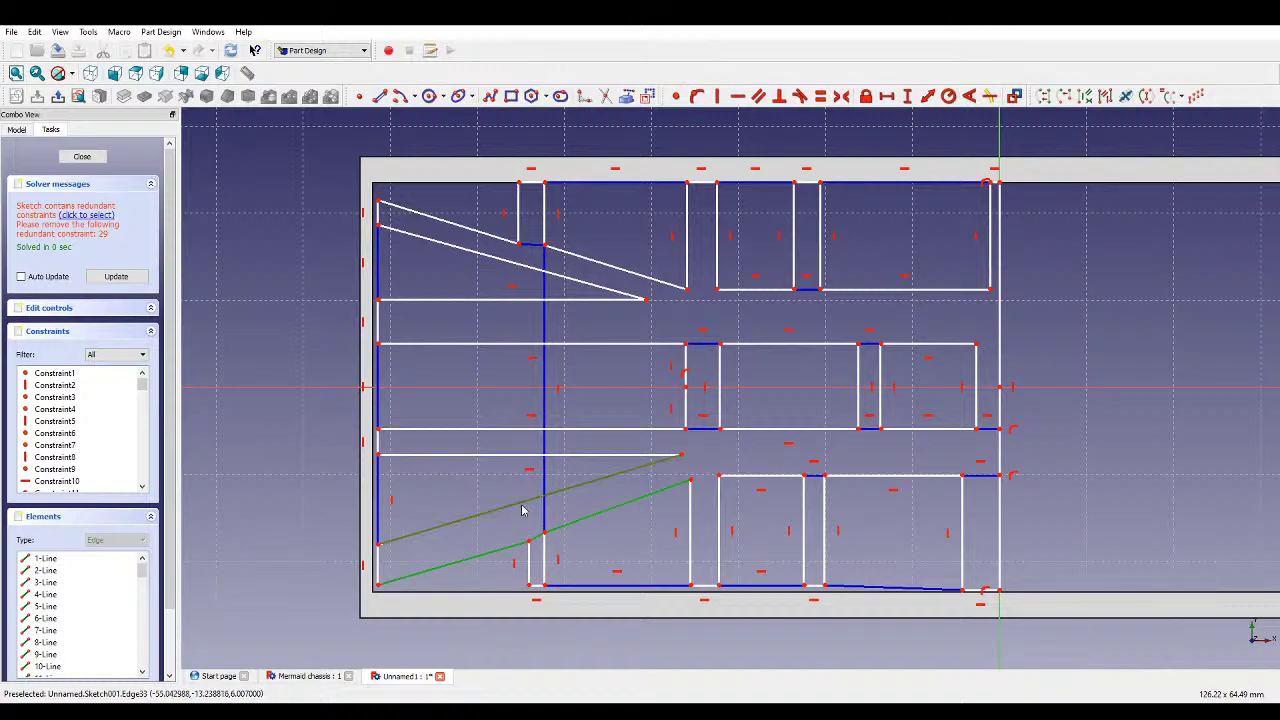
click(758, 95)
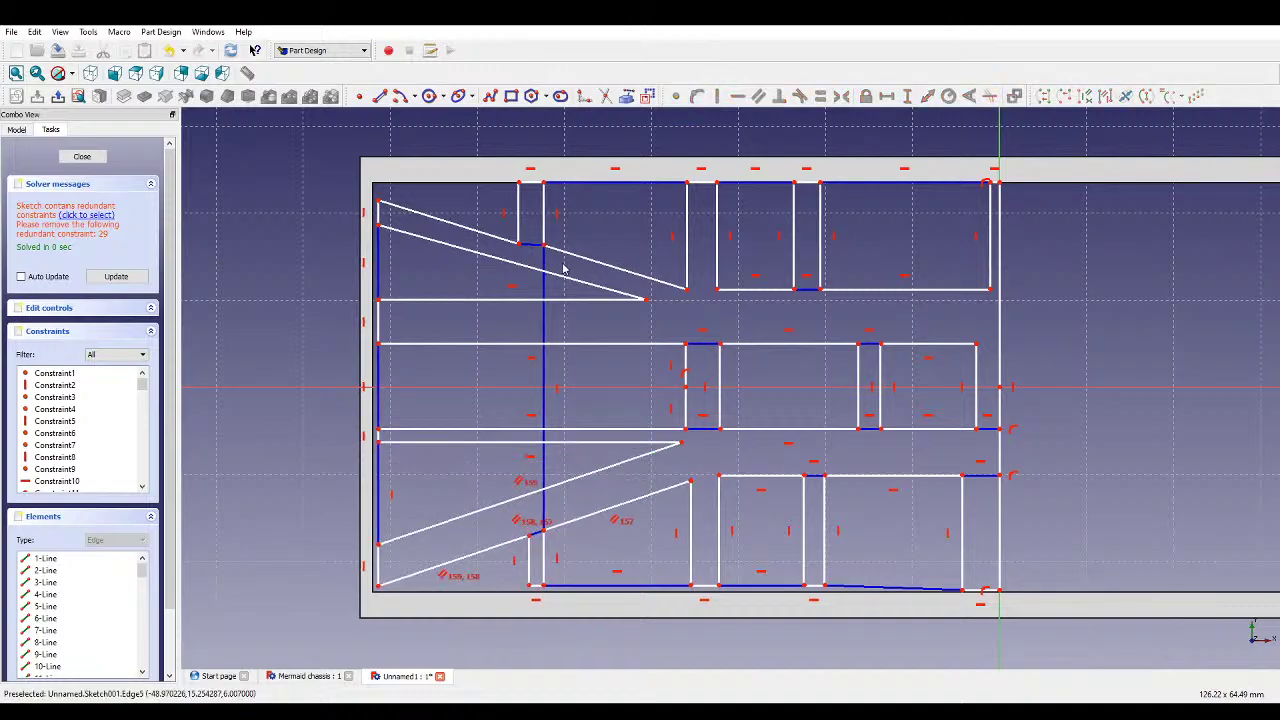
- Constrain the four sloping lines of the upper diagonal arm, including the short line across the notch, parallel
click(530, 267)
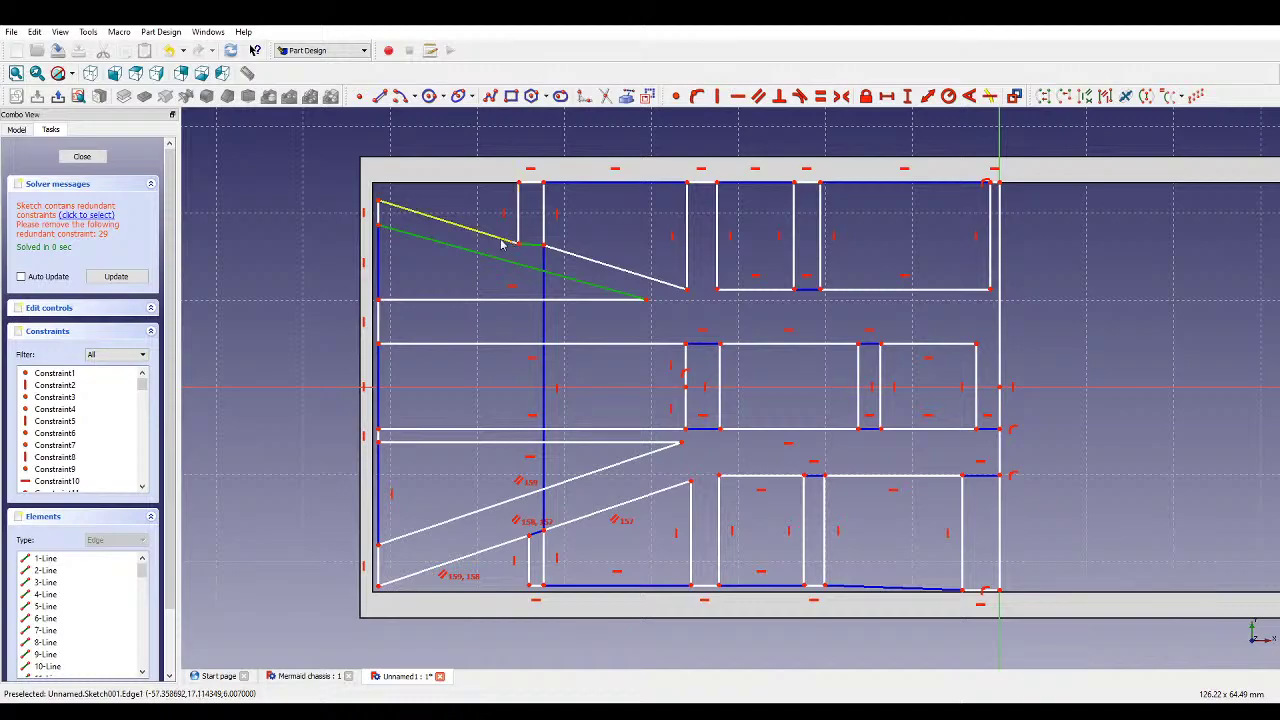
click(503, 239)
click(582, 260)
click(754, 99)
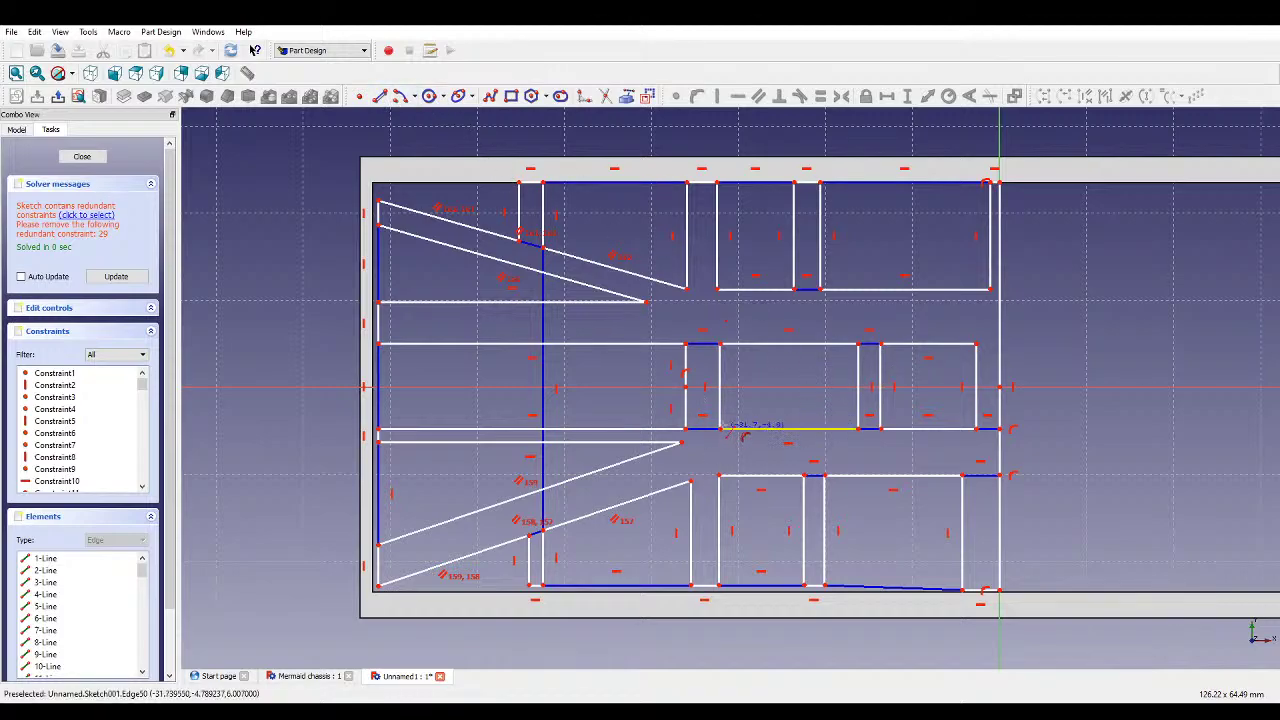
- Draw construction lines from the middle opening's left corners to the lower and upper openings' left corners, and constrain both vertical
drag(720, 428, 718, 475)
drag(726, 338, 718, 290)
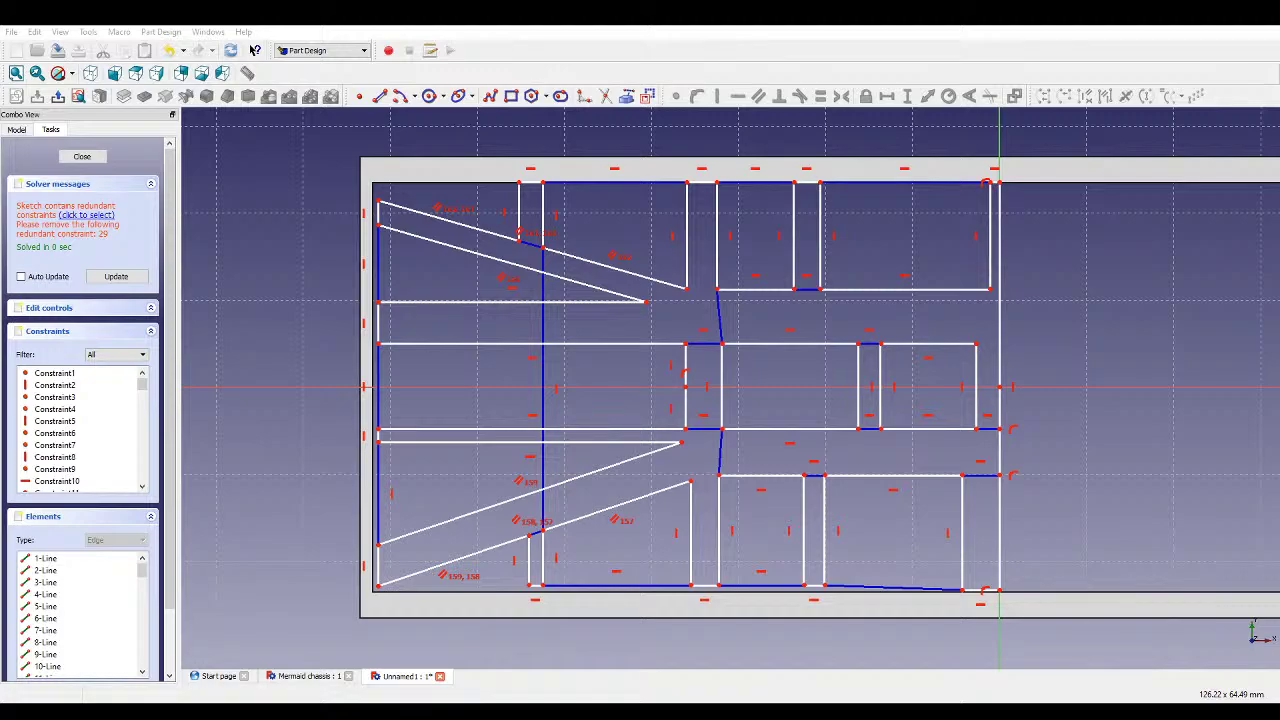
drag(722, 400, 725, 400)
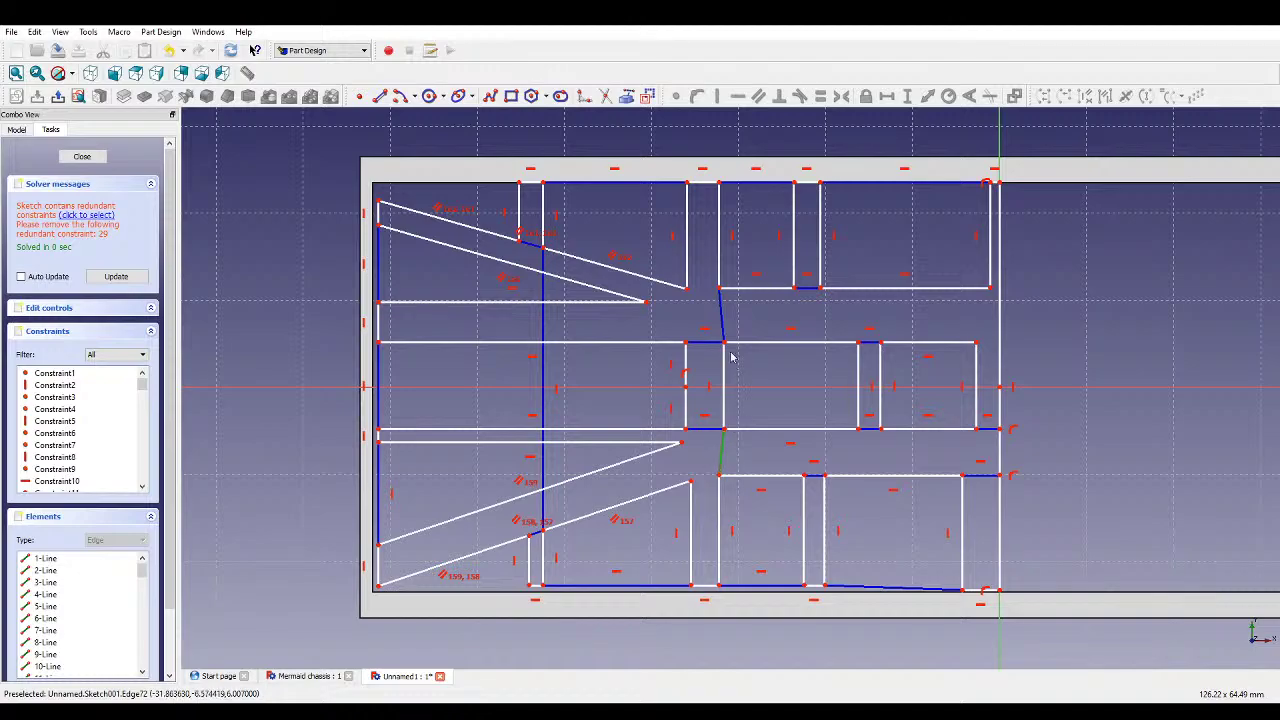
click(722, 97)
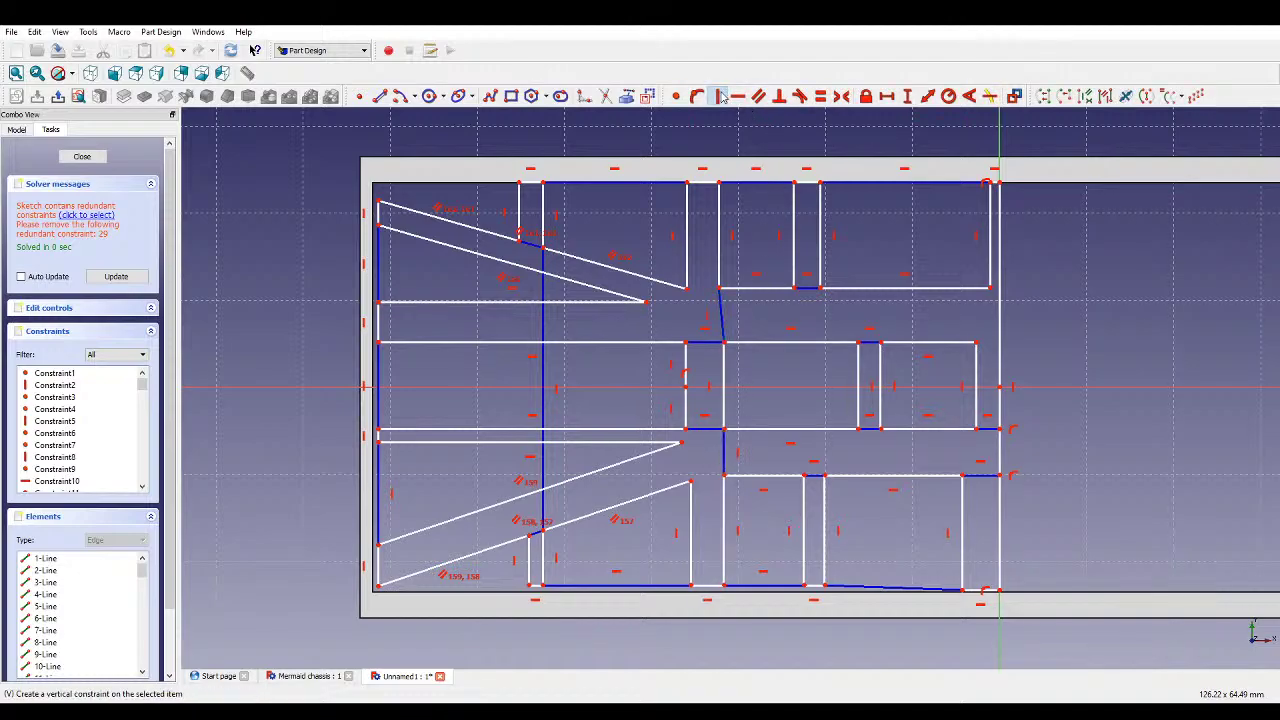
click(722, 97)
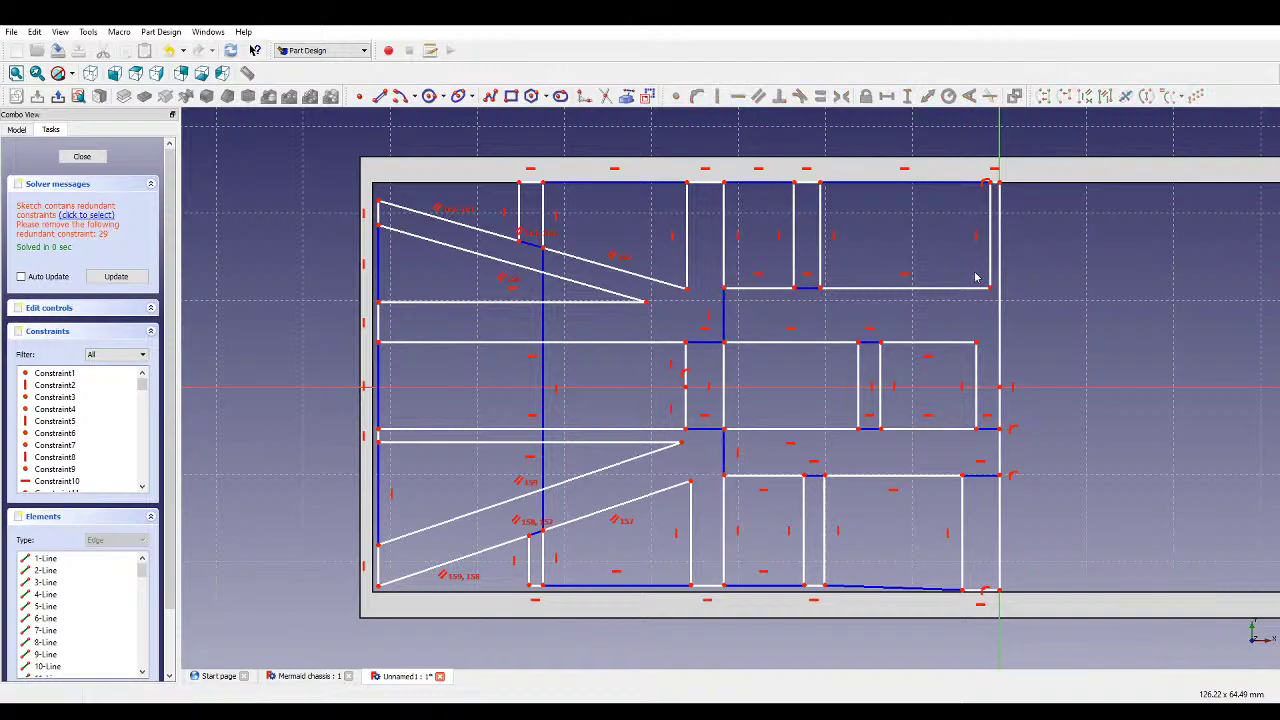
- Draw construction lines from the middle row's right-end corners to the upper and lower rows' right-end corners, and constrain both vertical
click(380, 96)
scroll(870, 398, up, 2)
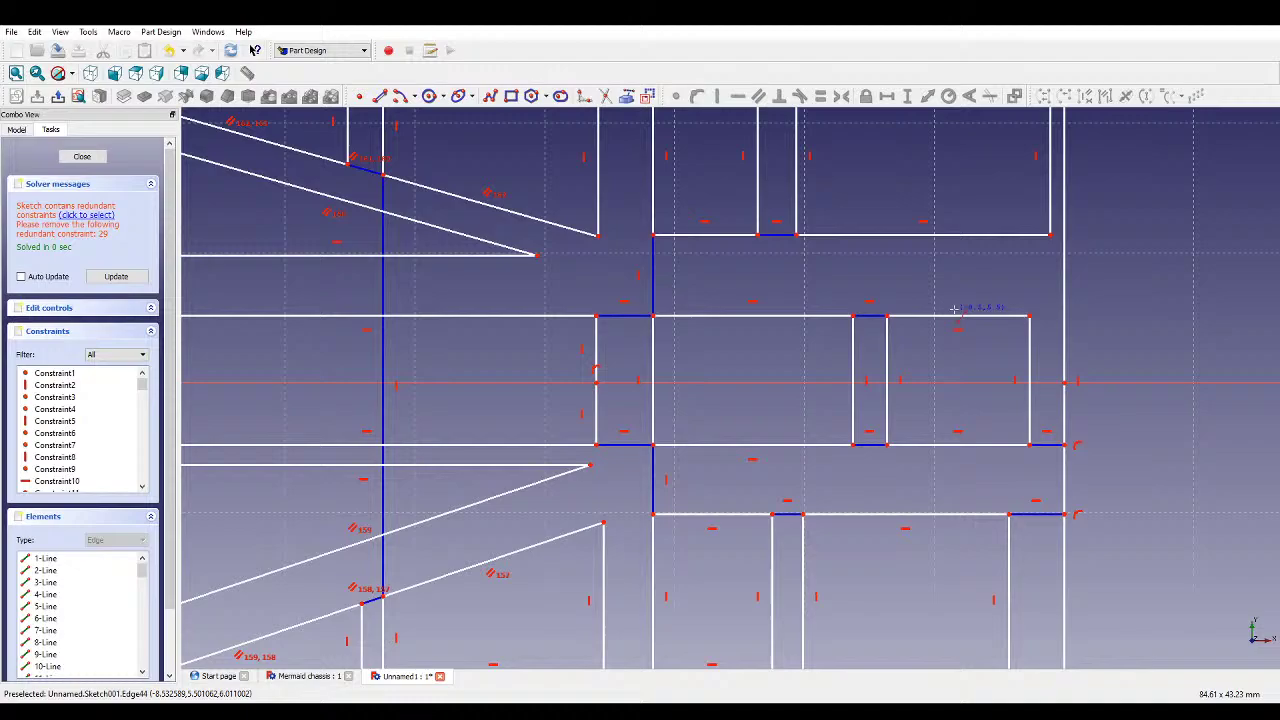
click(1030, 316)
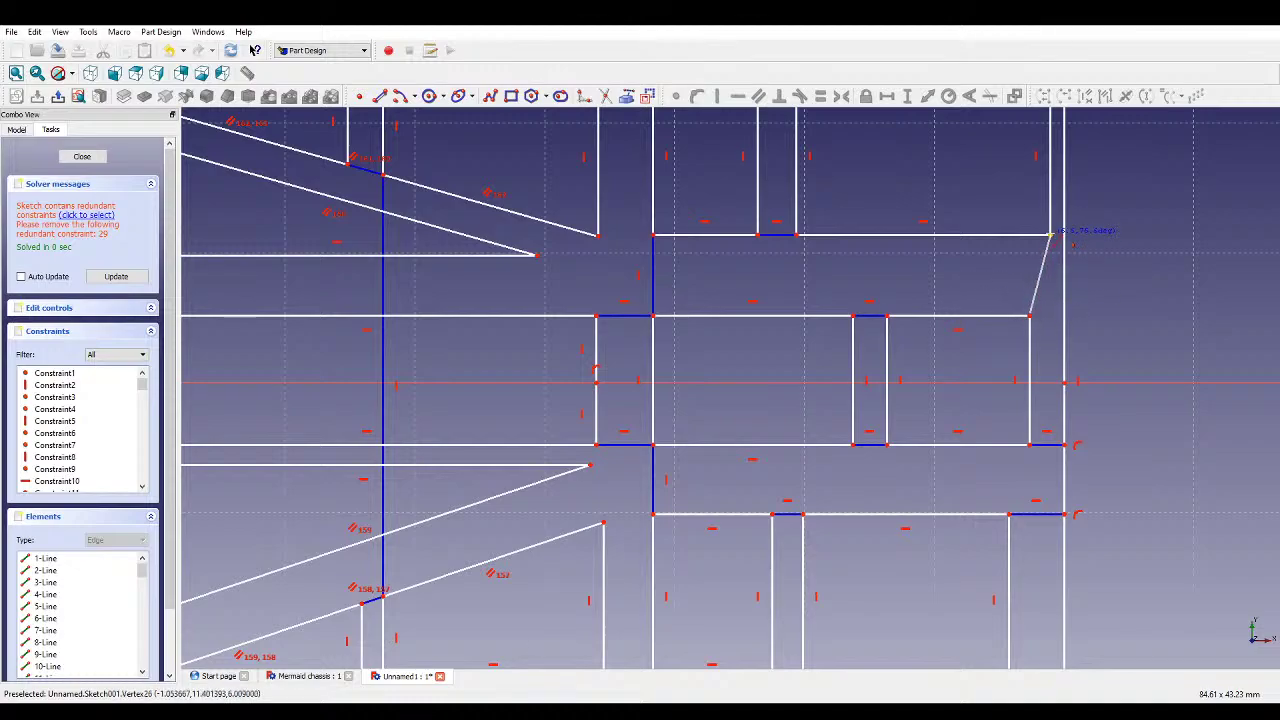
click(1050, 234)
click(1030, 444)
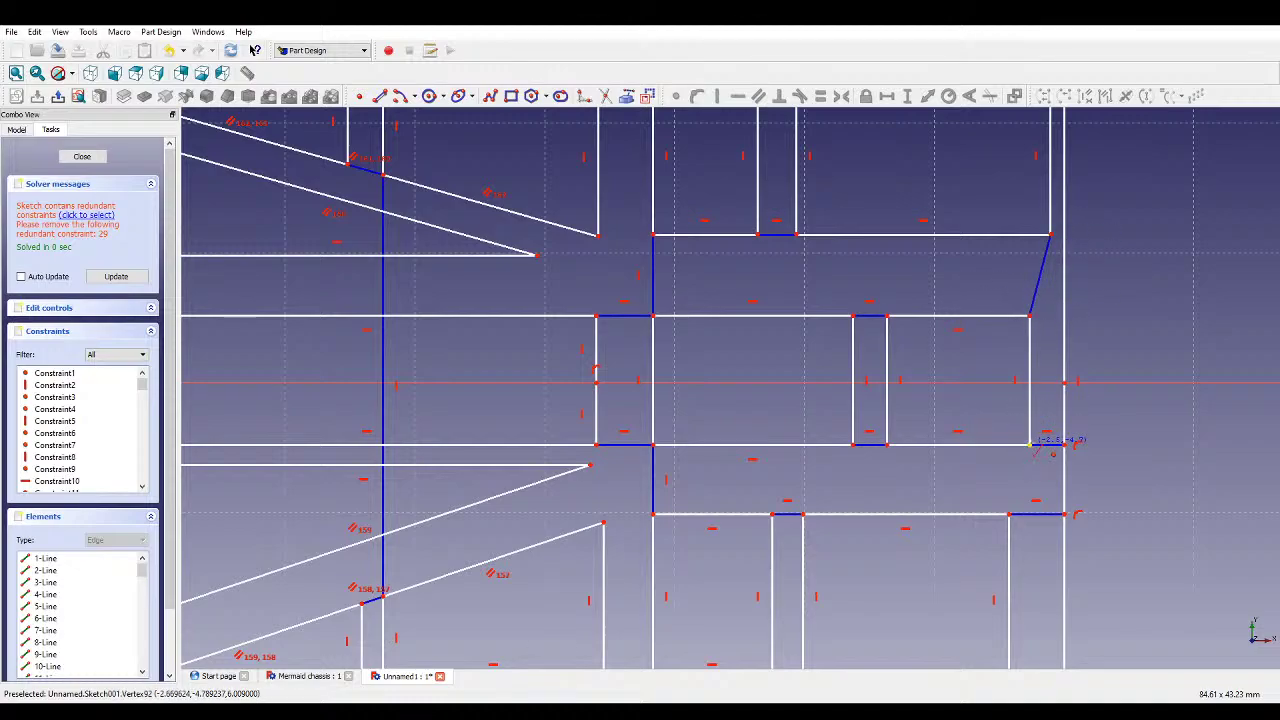
click(1010, 515)
right_click(1032, 491)
click(1020, 478)
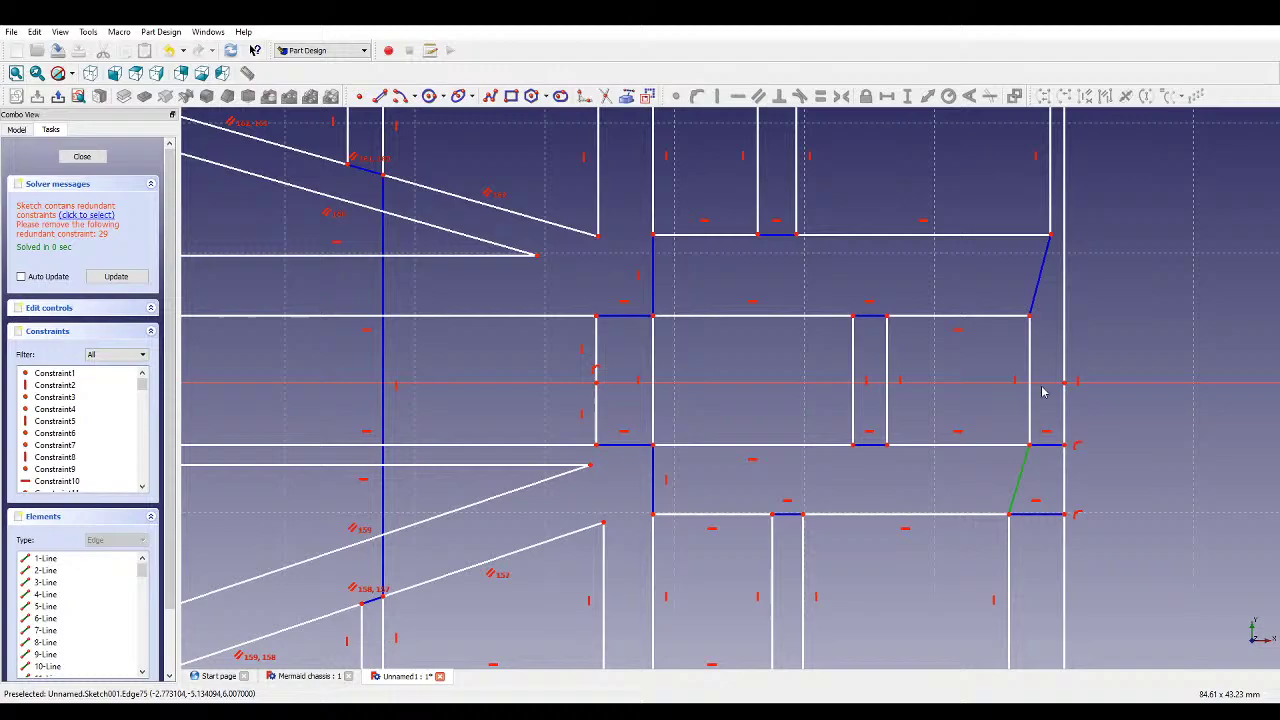
click(1036, 302)
click(716, 95)
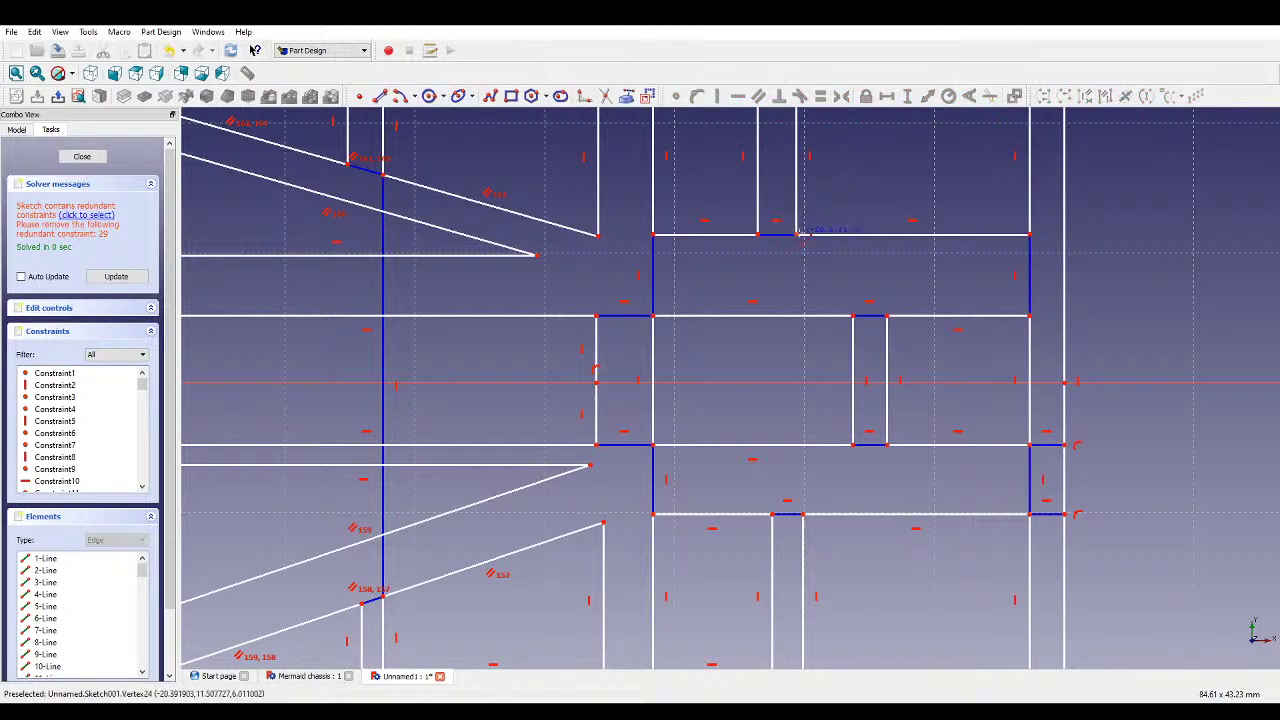
- Draw a construction line from the upper notch's bottom right corner to the lower notch's top right corner and constrain it vertical
click(798, 234)
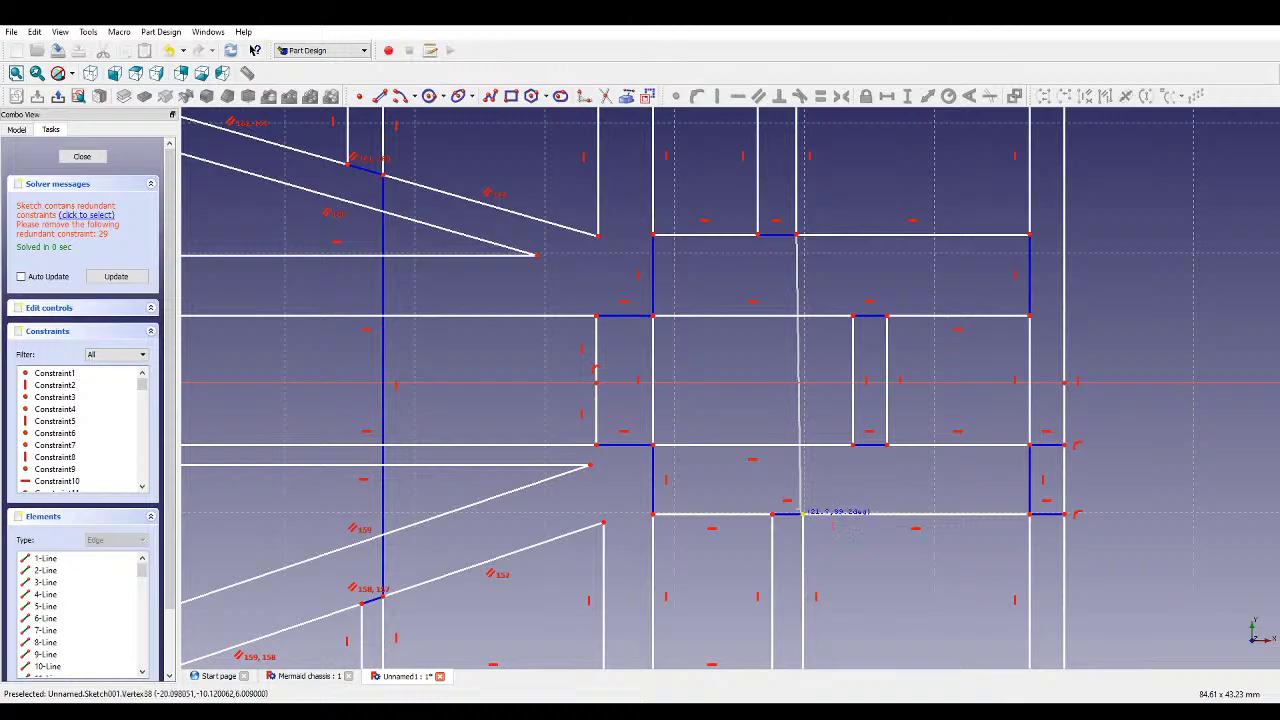
click(797, 513)
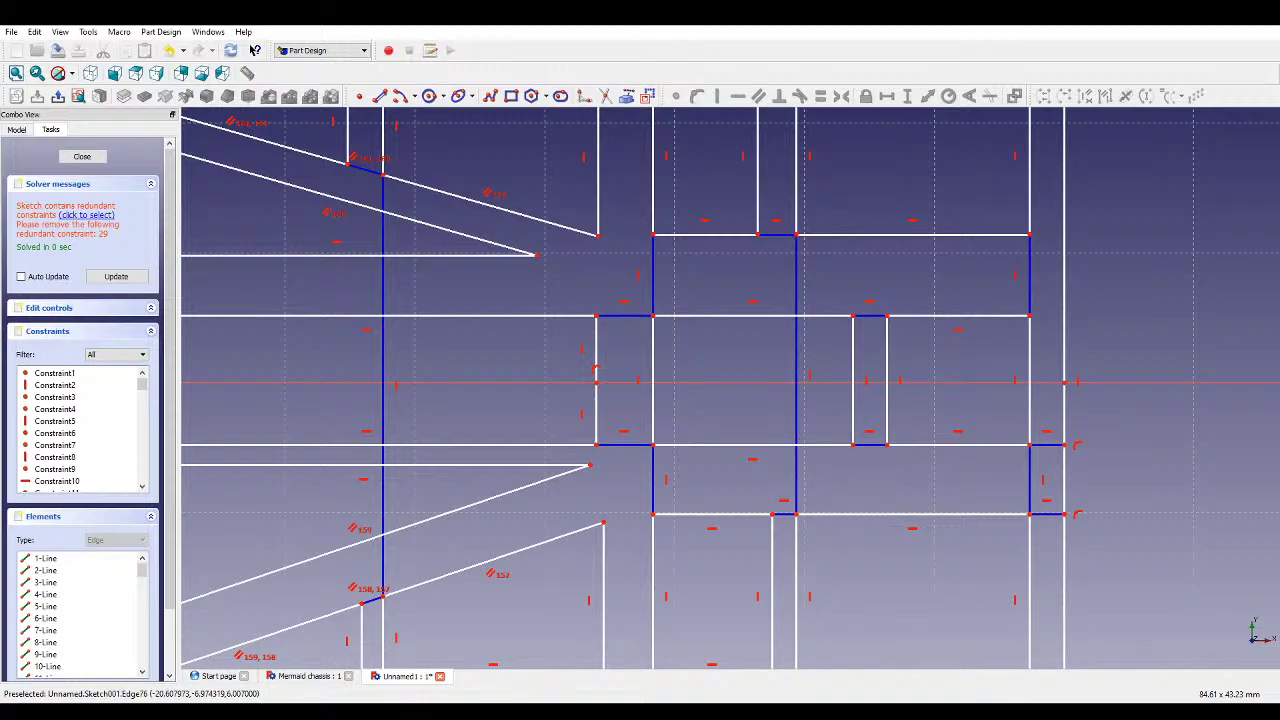
scroll(957, 434, down, 2)
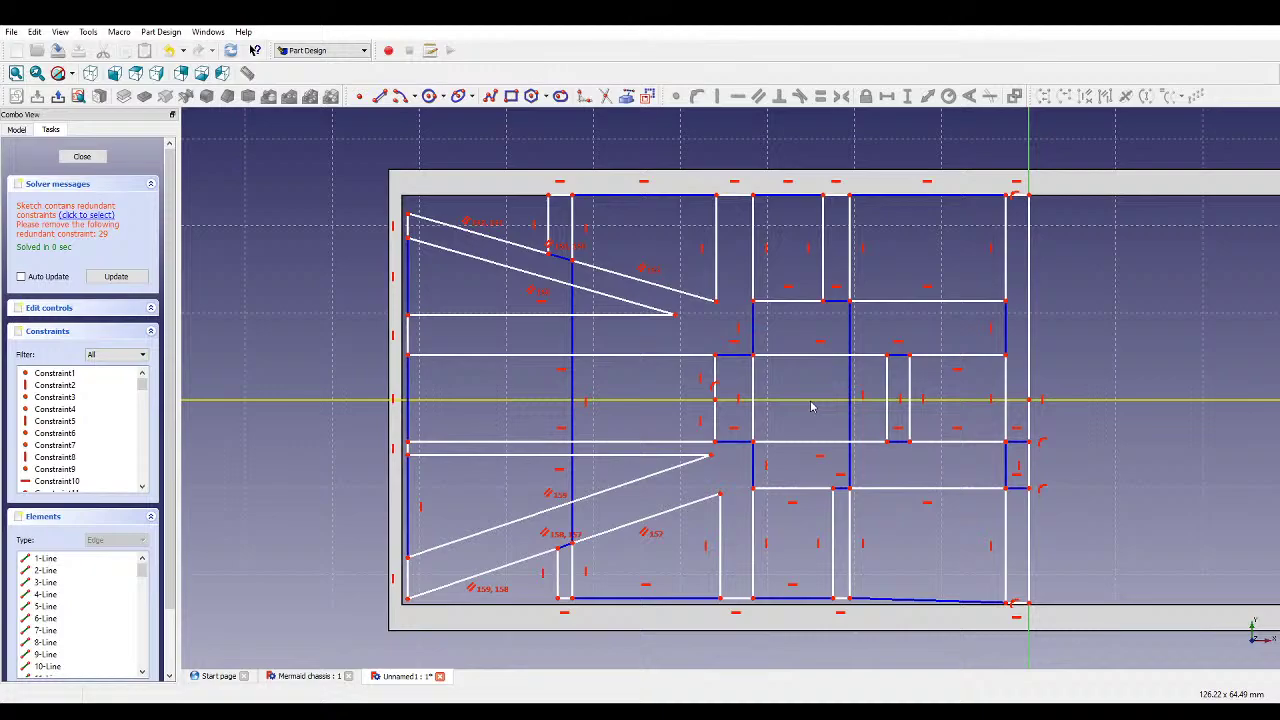
- Delete the short lines bridging the middle row's notch, and move the edge on its left beneath the upper notch's left side
click(380, 96)
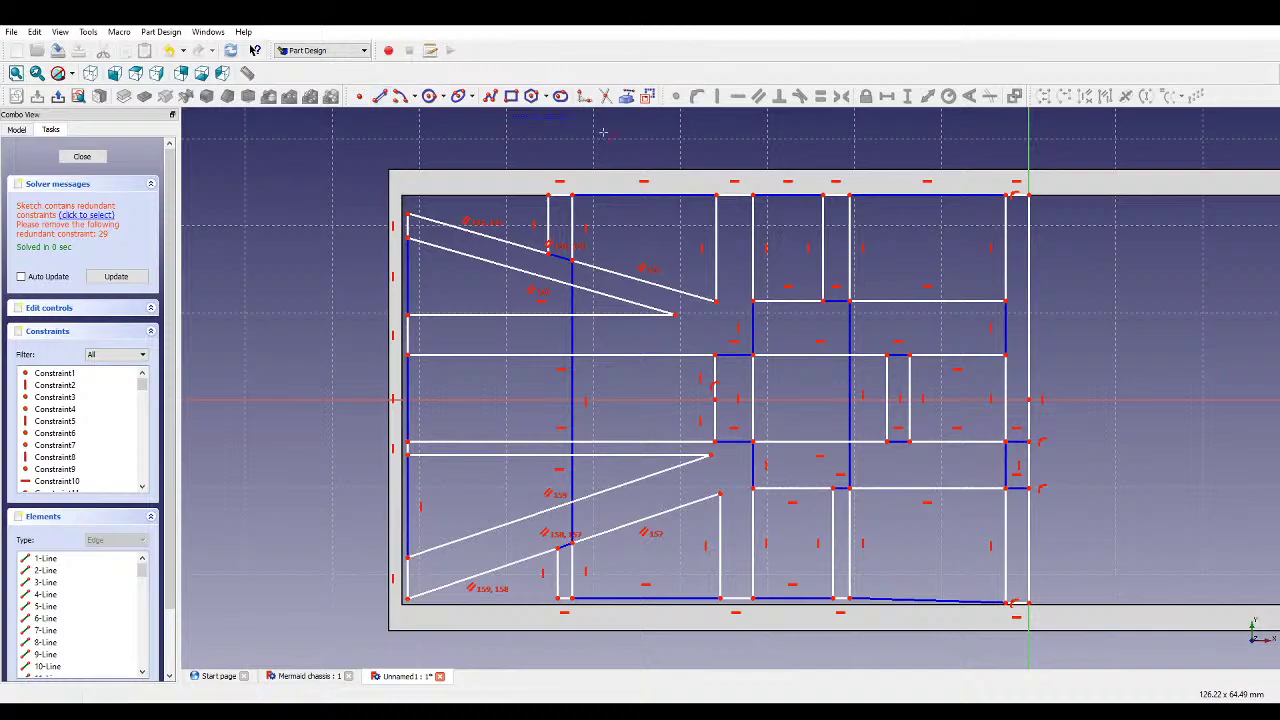
right_click(899, 337)
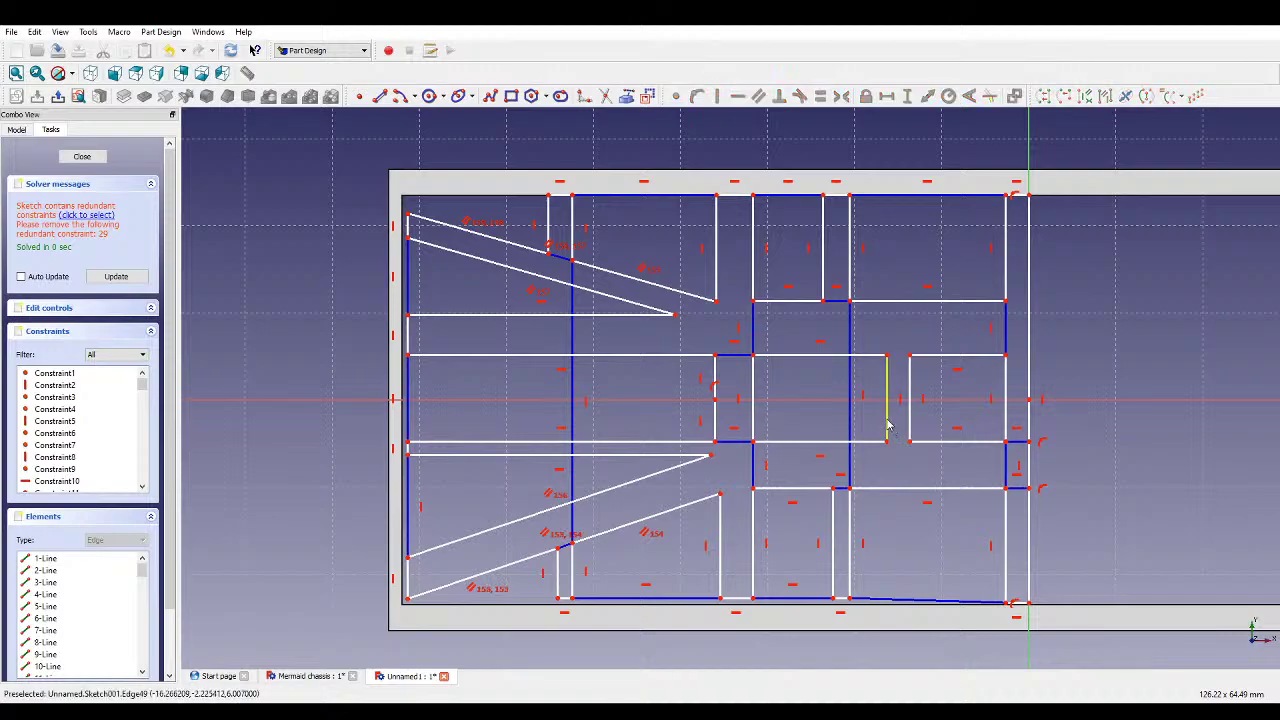
drag(886, 430, 822, 426)
- Draw a solid rectangle between the middle row's two separated boxes and delete the long vertical construction line crossing the row
click(648, 96)
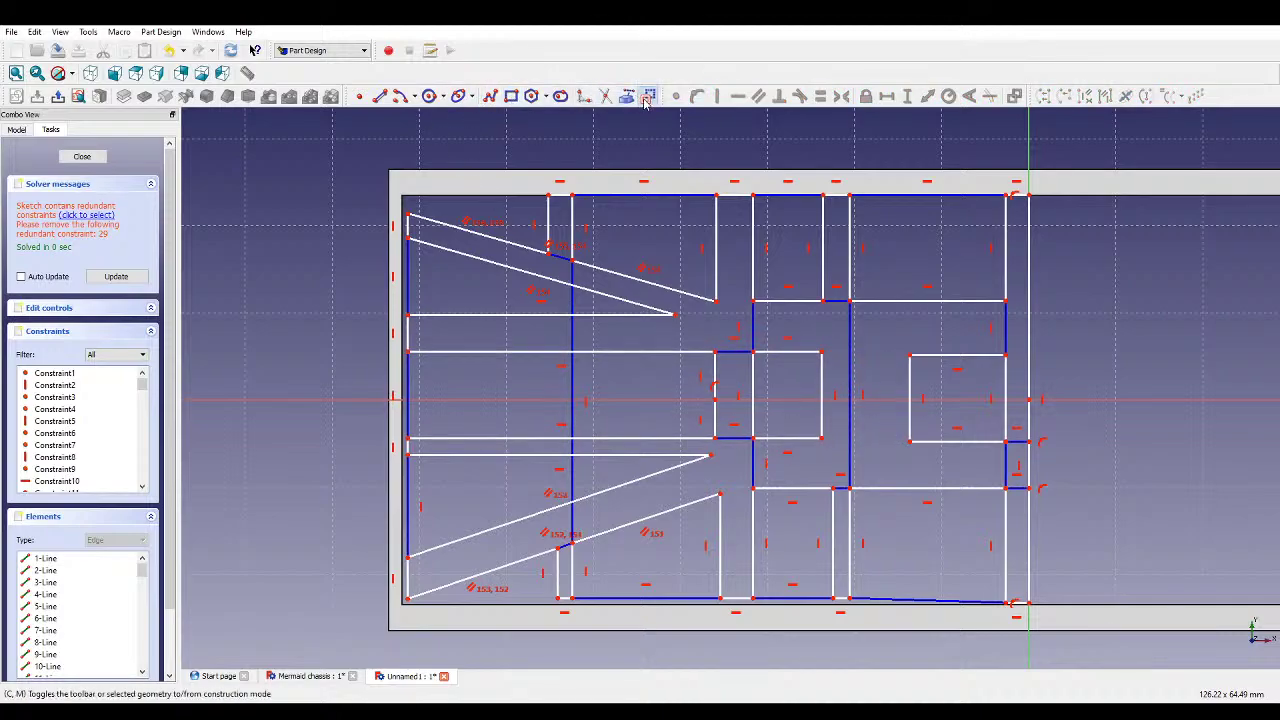
click(840, 353)
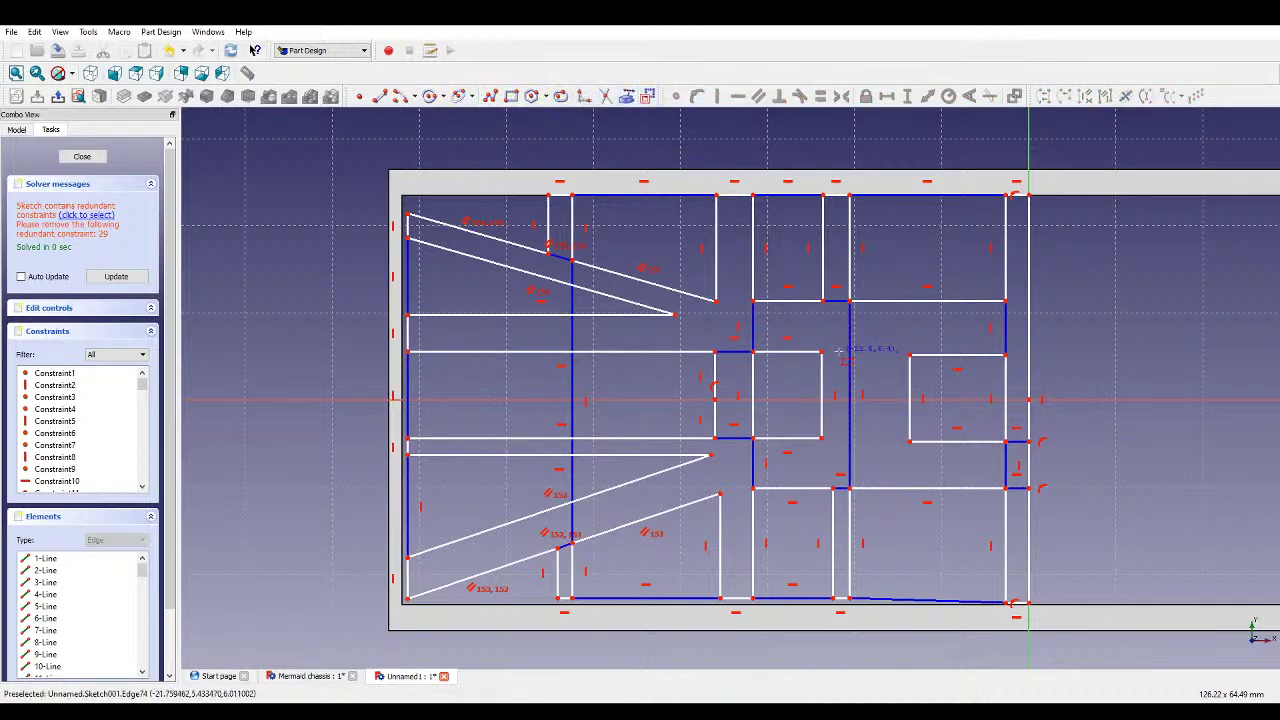
click(888, 441)
right_click(846, 457)
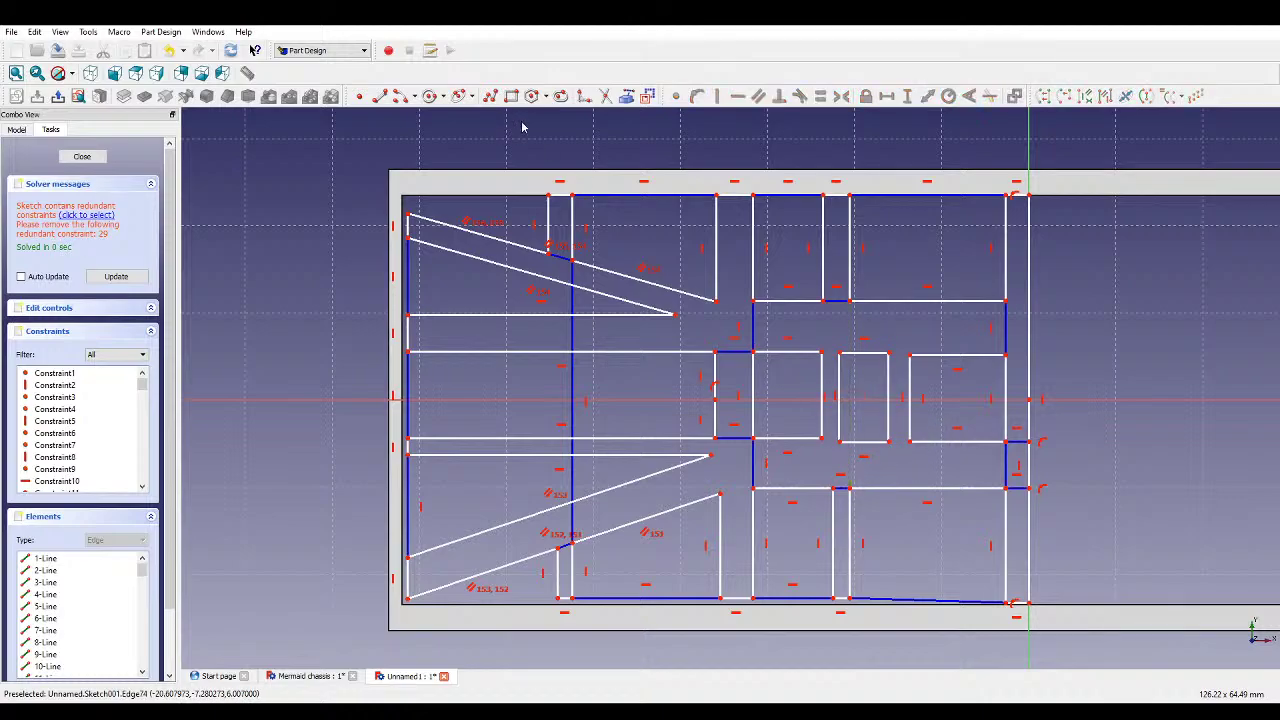
- Draw construction lines across both gaps beside the new rectangle and from its left corners to the upper and lower notches' right corners
scroll(815, 371, up, 1)
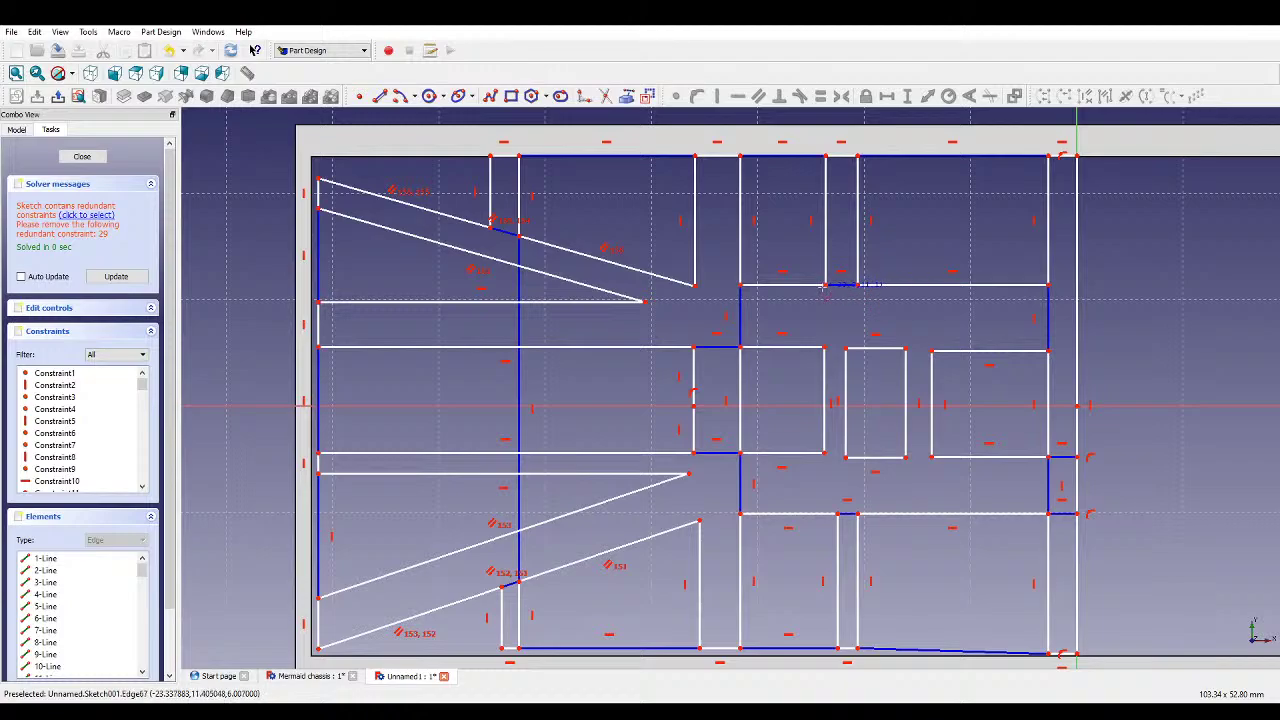
mouse_move(858, 285)
mouse_down()
mouse_move(845, 352)
mouse_move(828, 345)
mouse_up()
drag(905, 348, 933, 350)
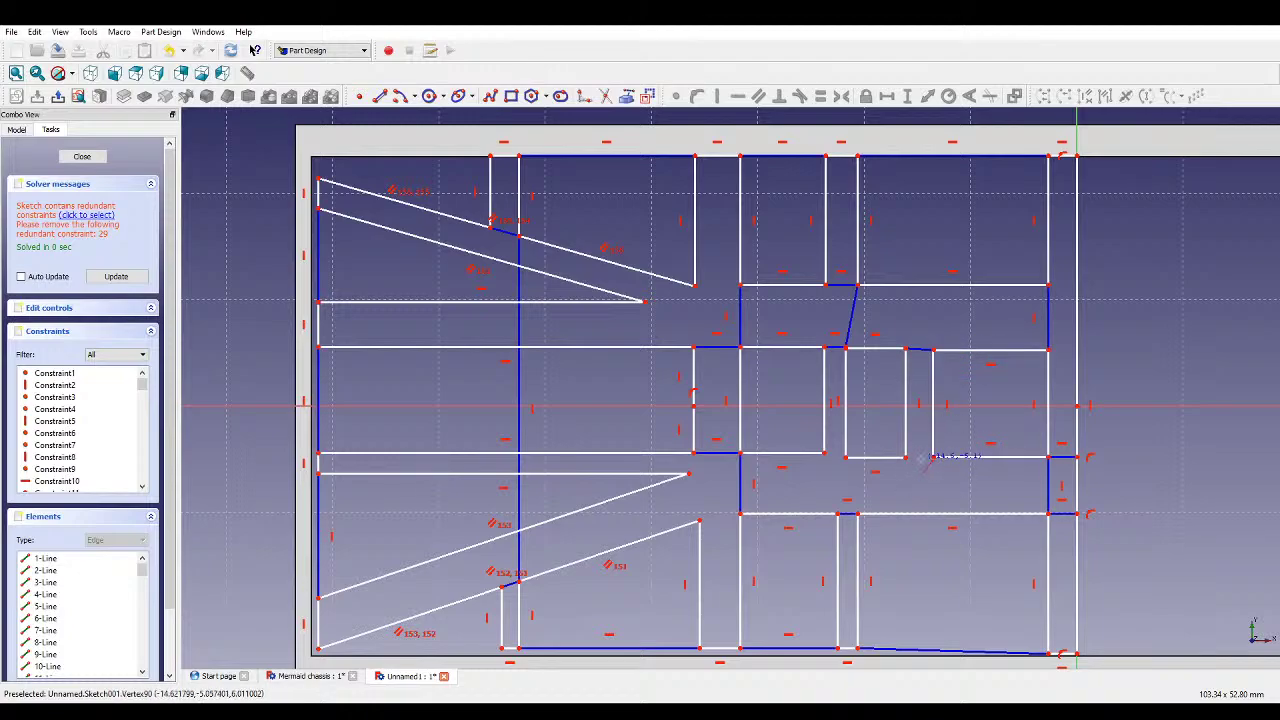
drag(933, 457, 934, 457)
drag(849, 459, 857, 514)
click(828, 455)
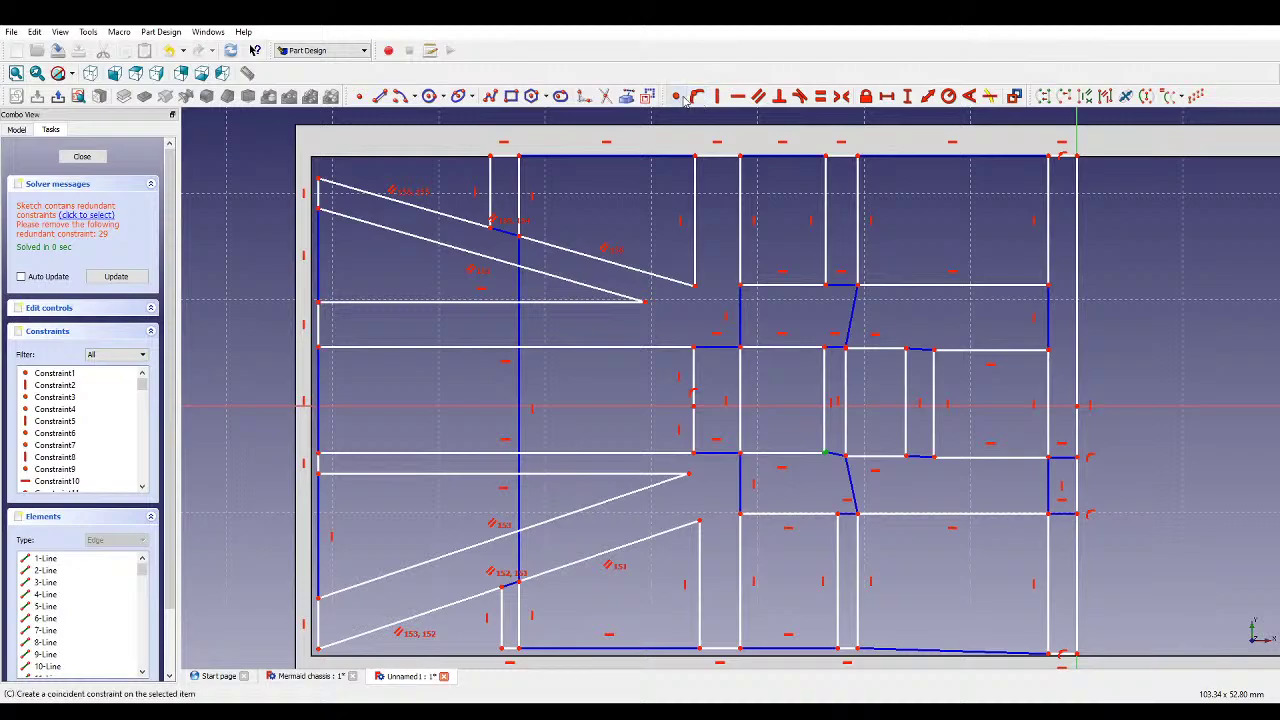
click(786, 258)
- Constrain the two construction lines linking the new rectangle's left side to the upper and lower rows vertical
click(851, 482)
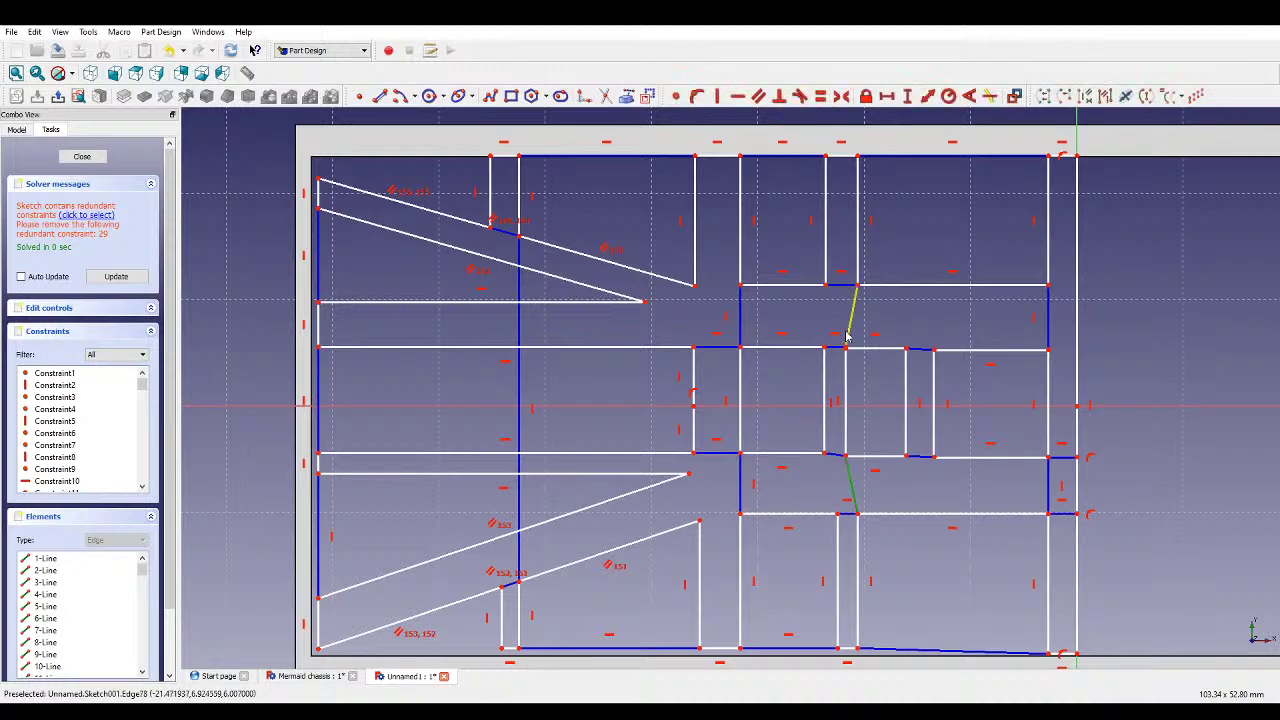
click(851, 305)
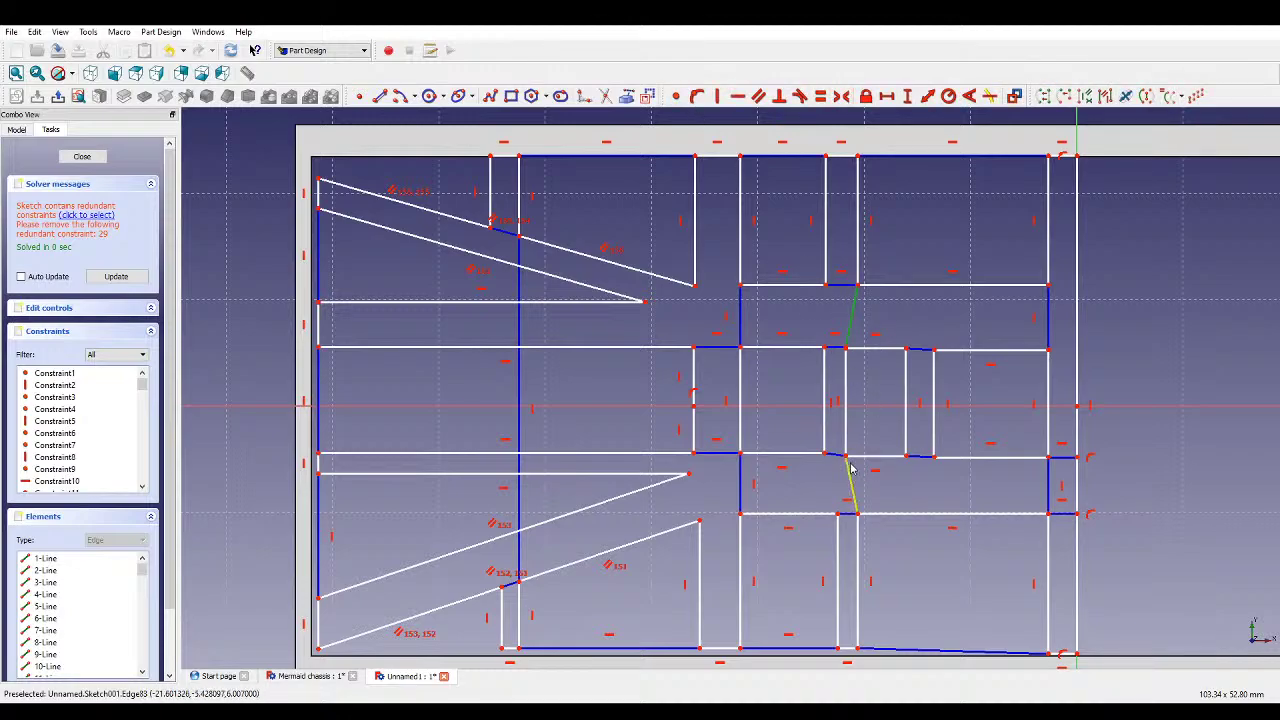
click(717, 96)
- Constrain the two lines bridging the gap right of the new rectangle and the lower line bridging its left gap horizontal
click(920, 456)
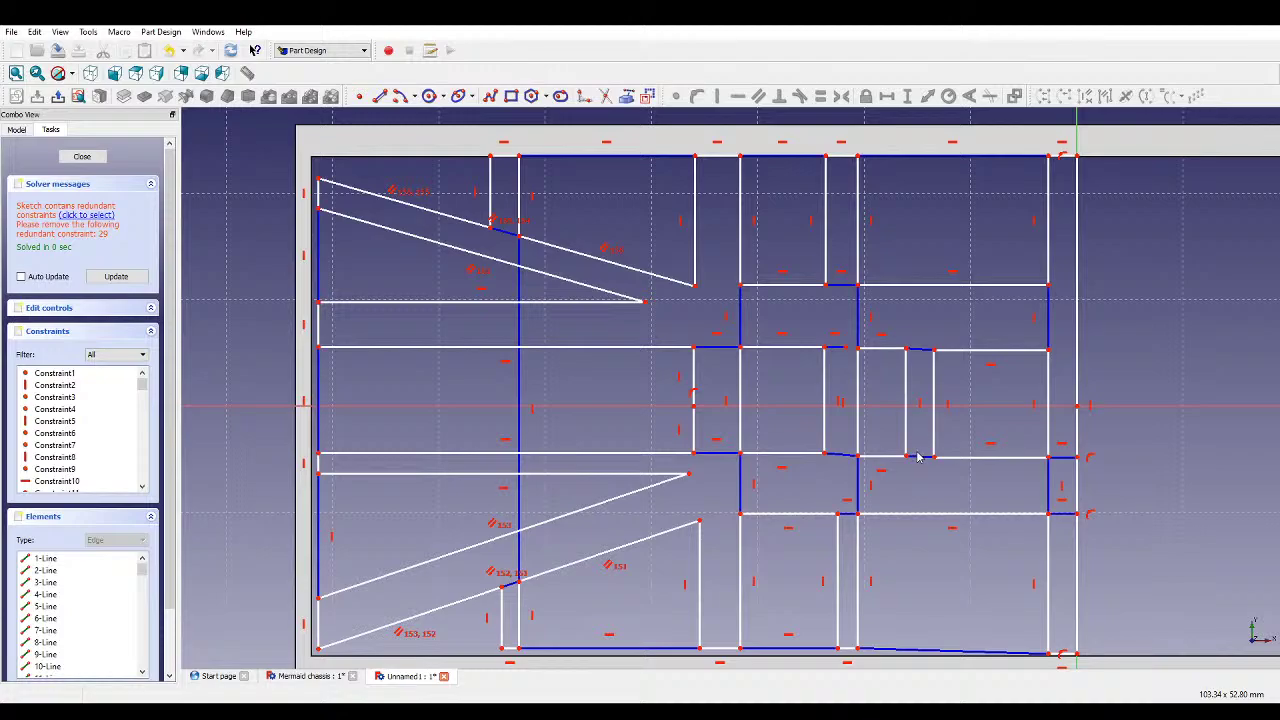
click(922, 351)
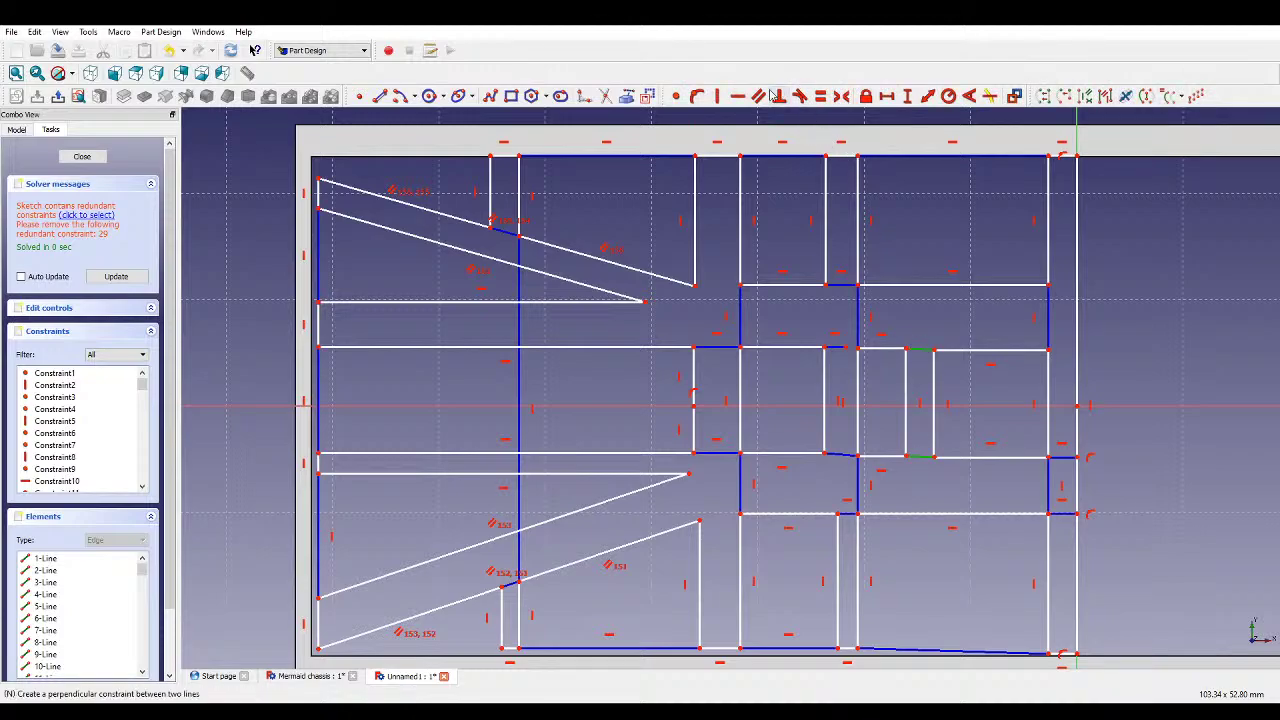
click(737, 96)
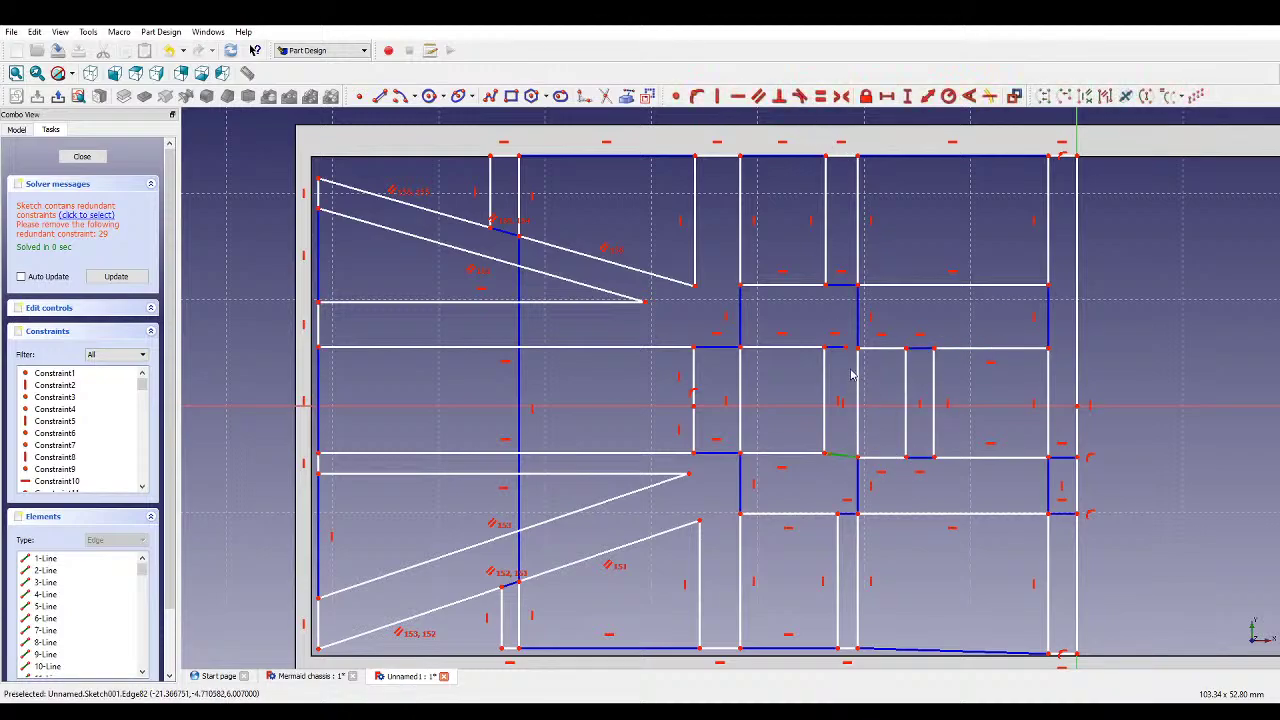
click(737, 96)
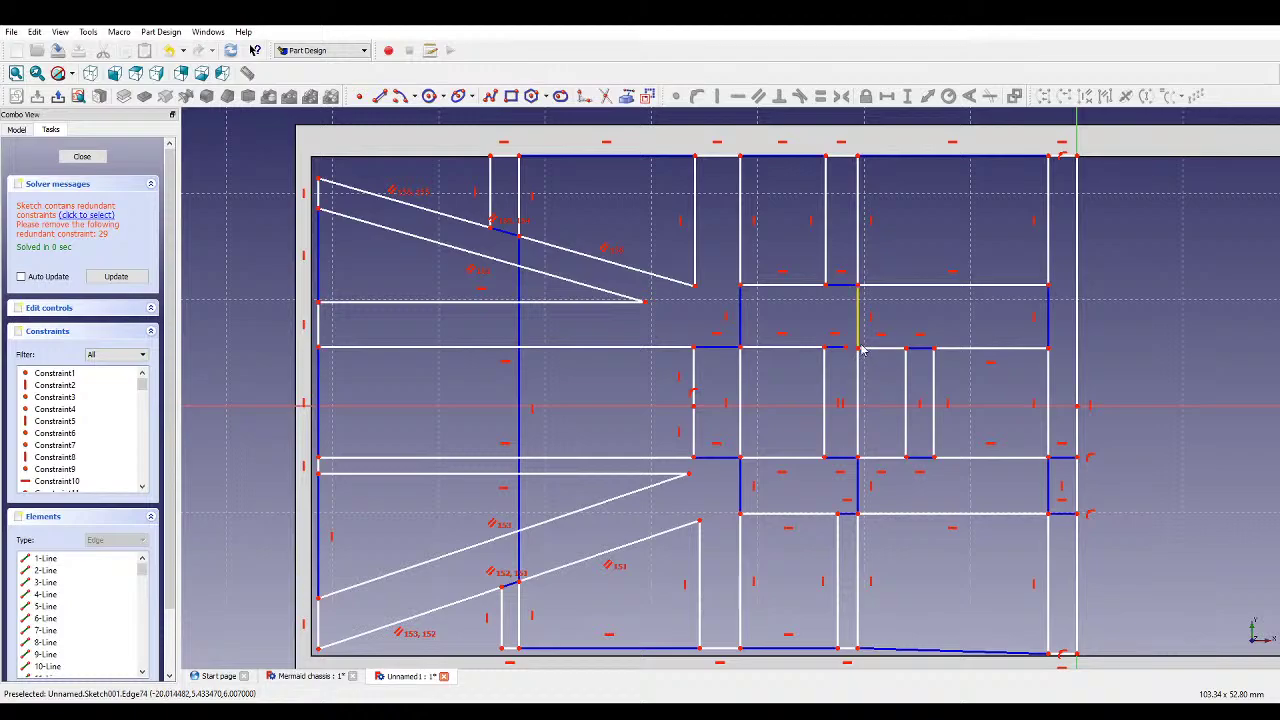
- Make the upper left gap line's endpoint coincident with the new rectangle's top left corner
click(857, 350)
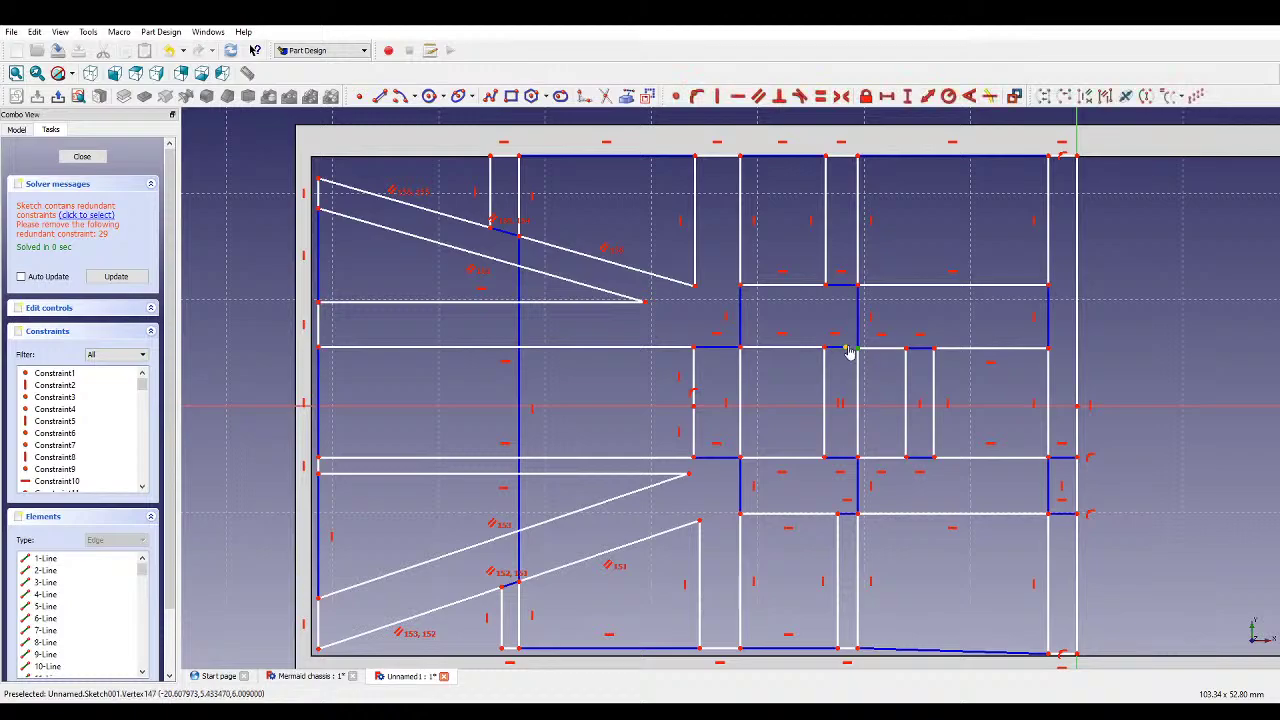
click(679, 96)
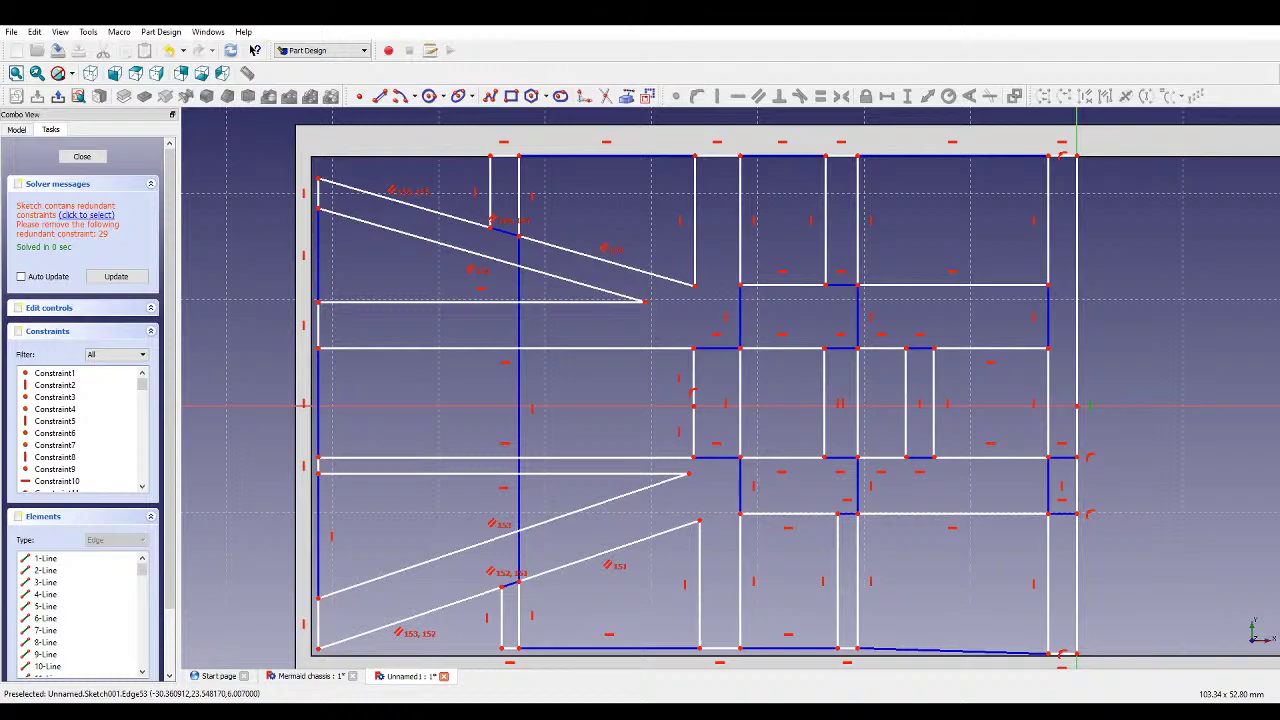
key(Escape)
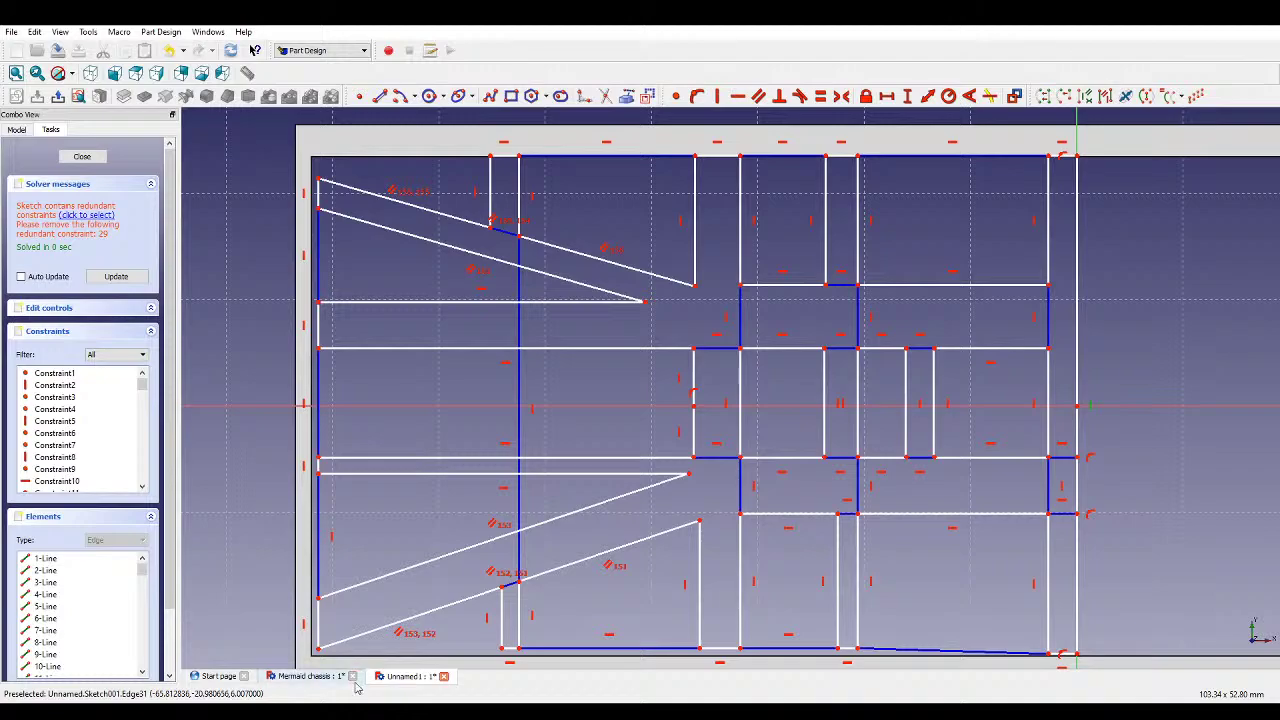
- Switch to the Mermaid chassis document and close it, returning to the Unnamed1 sketch
click(318, 676)
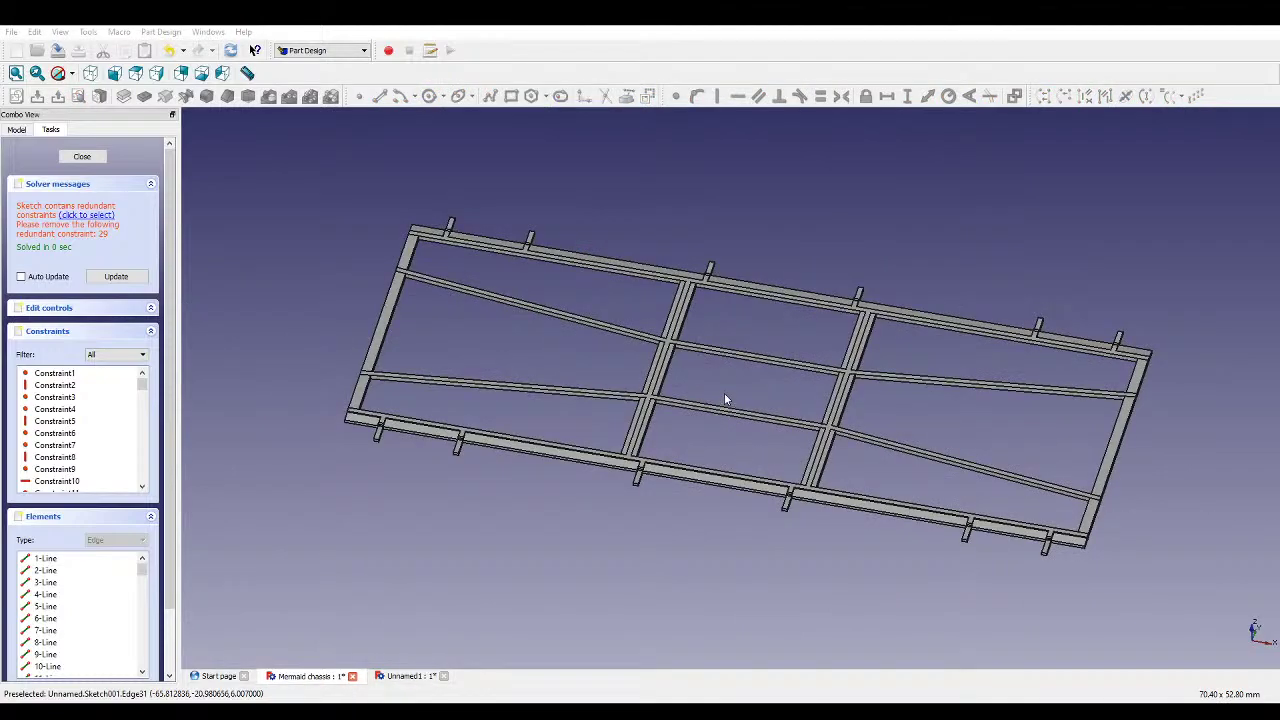
key(ctrl+F4)
scroll(491, 389, down, 1)
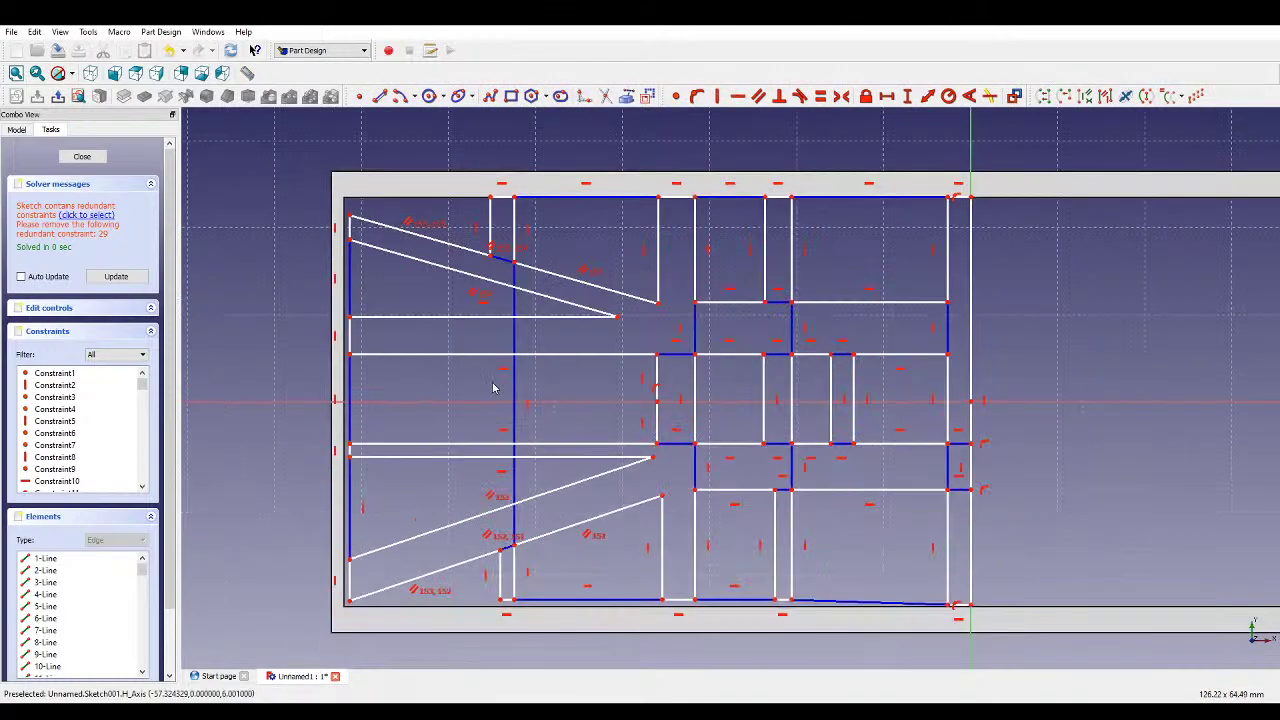
scroll(949, 554, up, 1)
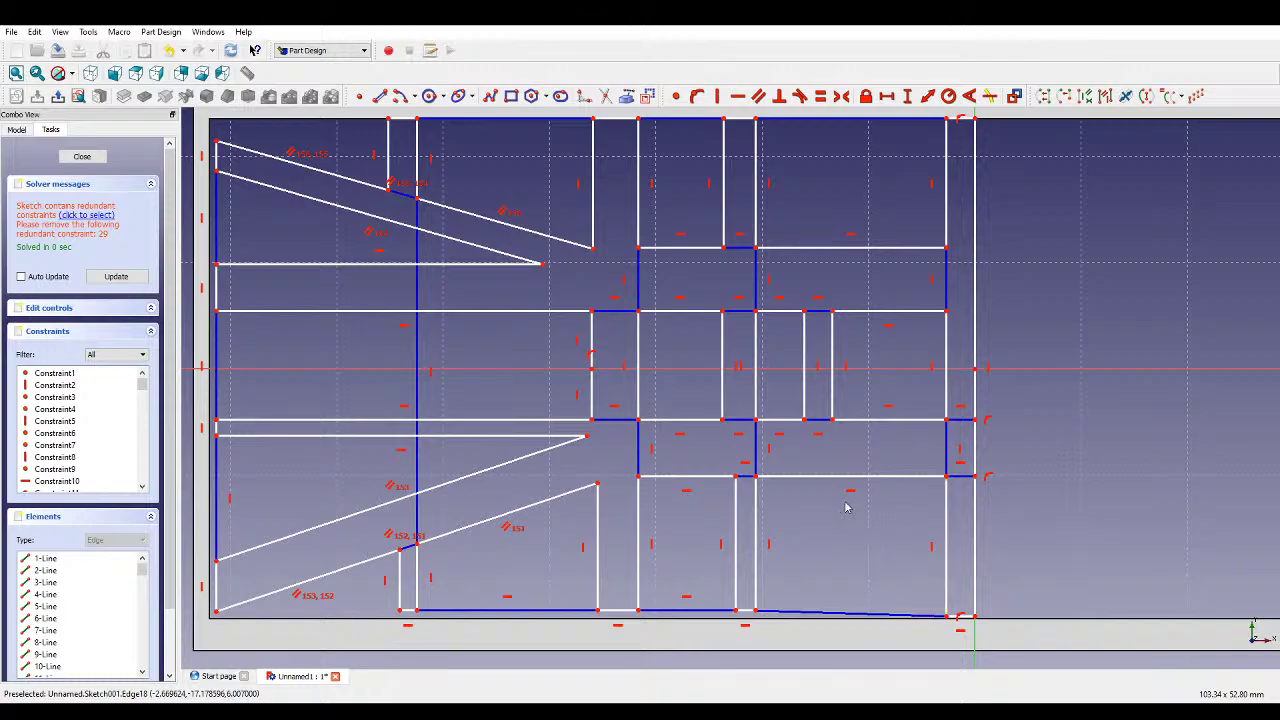
click(746, 483)
click(738, 421)
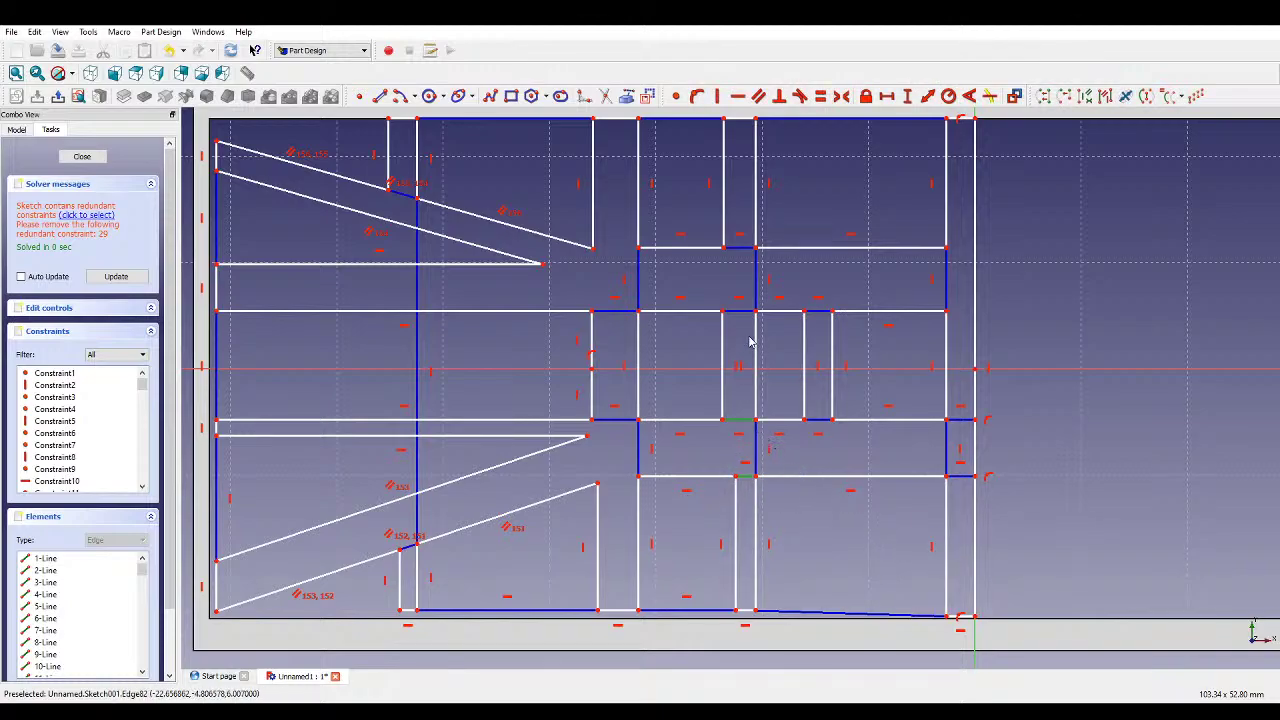
click(748, 248)
scroll(866, 421, down, 1)
scroll(866, 421, up, 1)
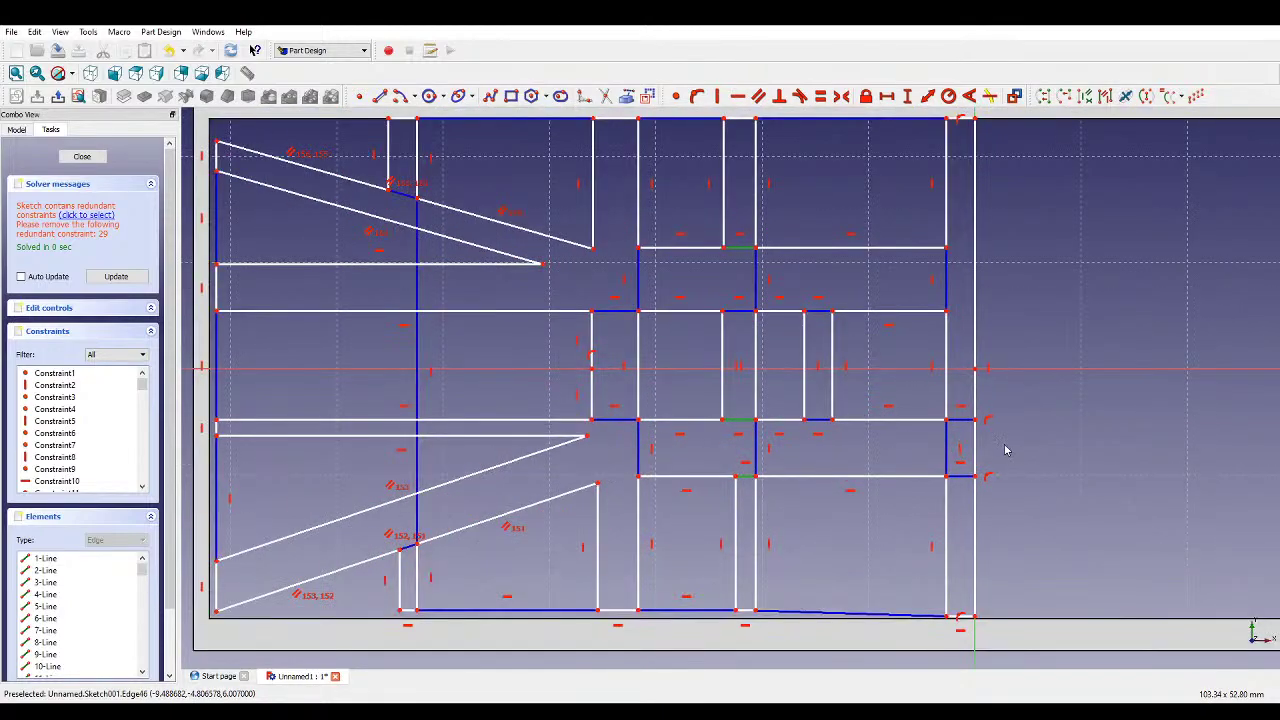
click(960, 421)
scroll(1045, 458, down, 1)
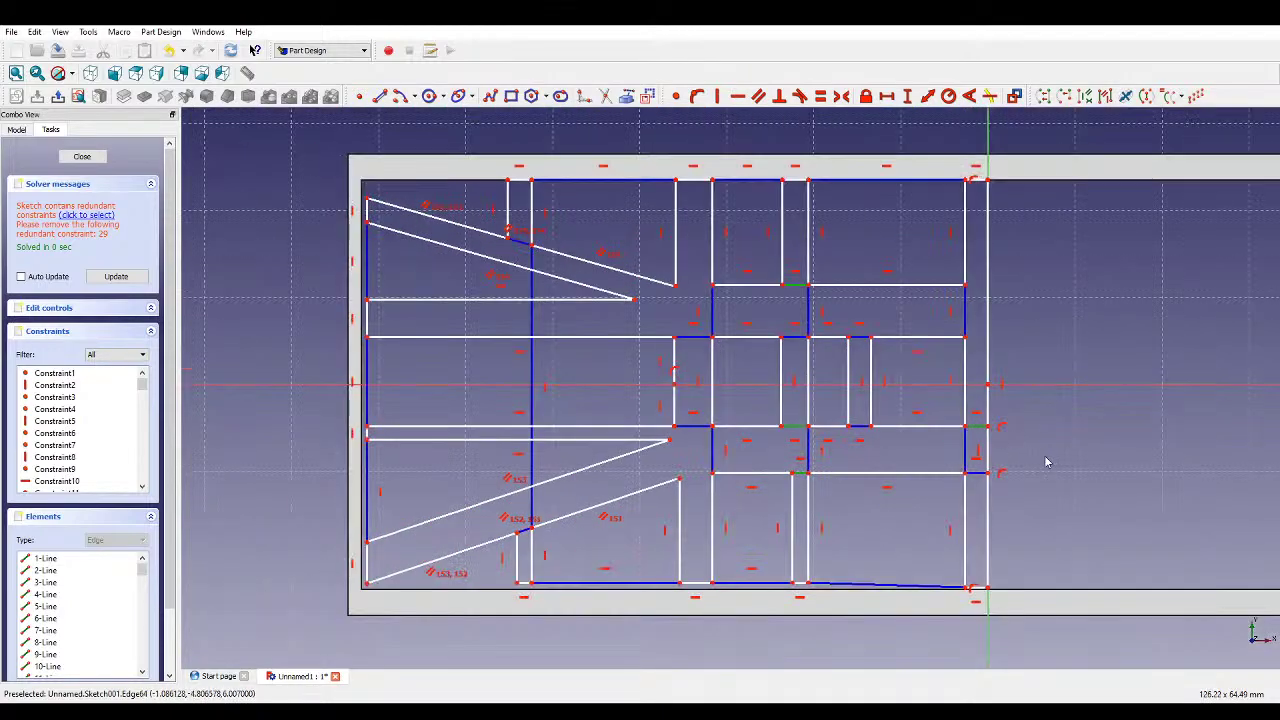
click(690, 428)
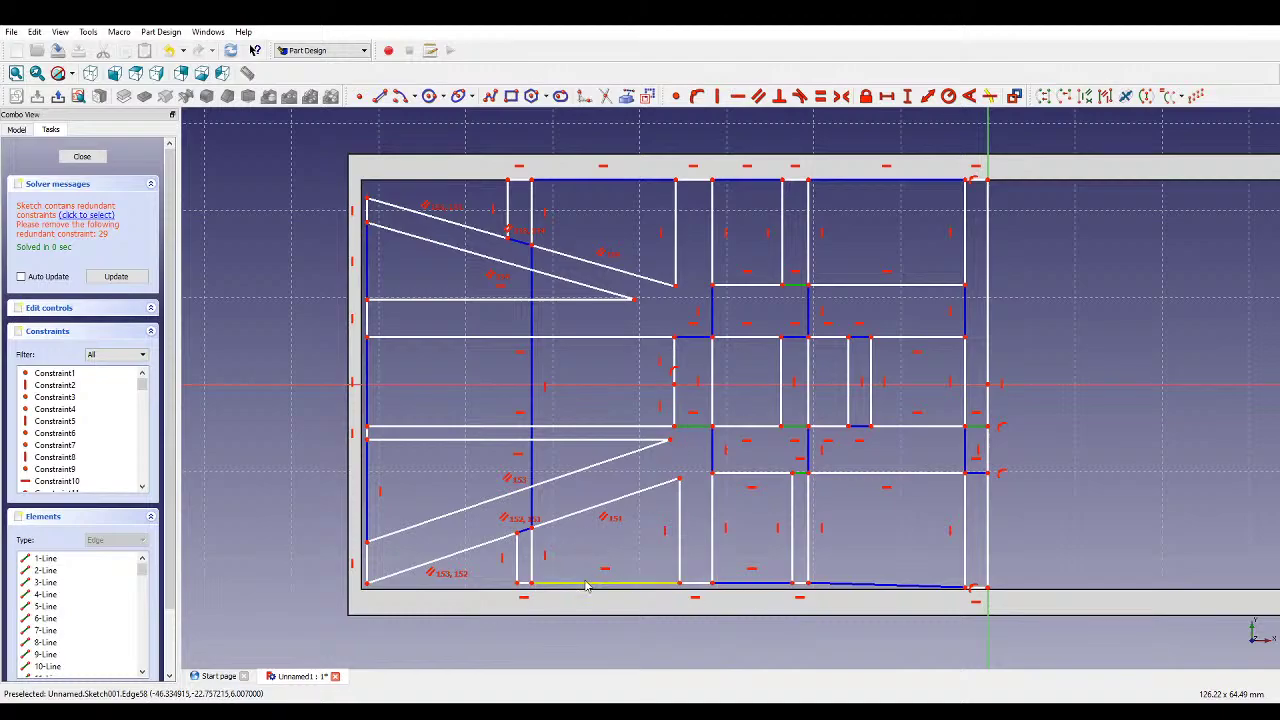
click(526, 583)
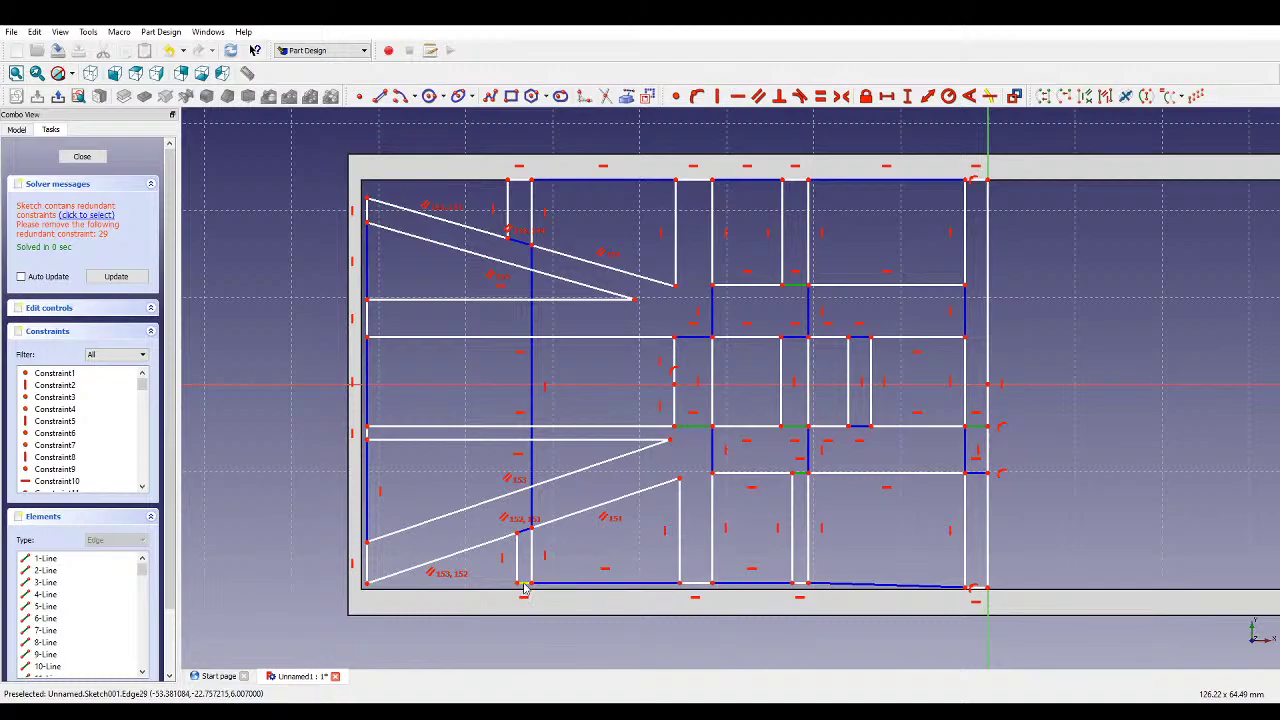
click(695, 585)
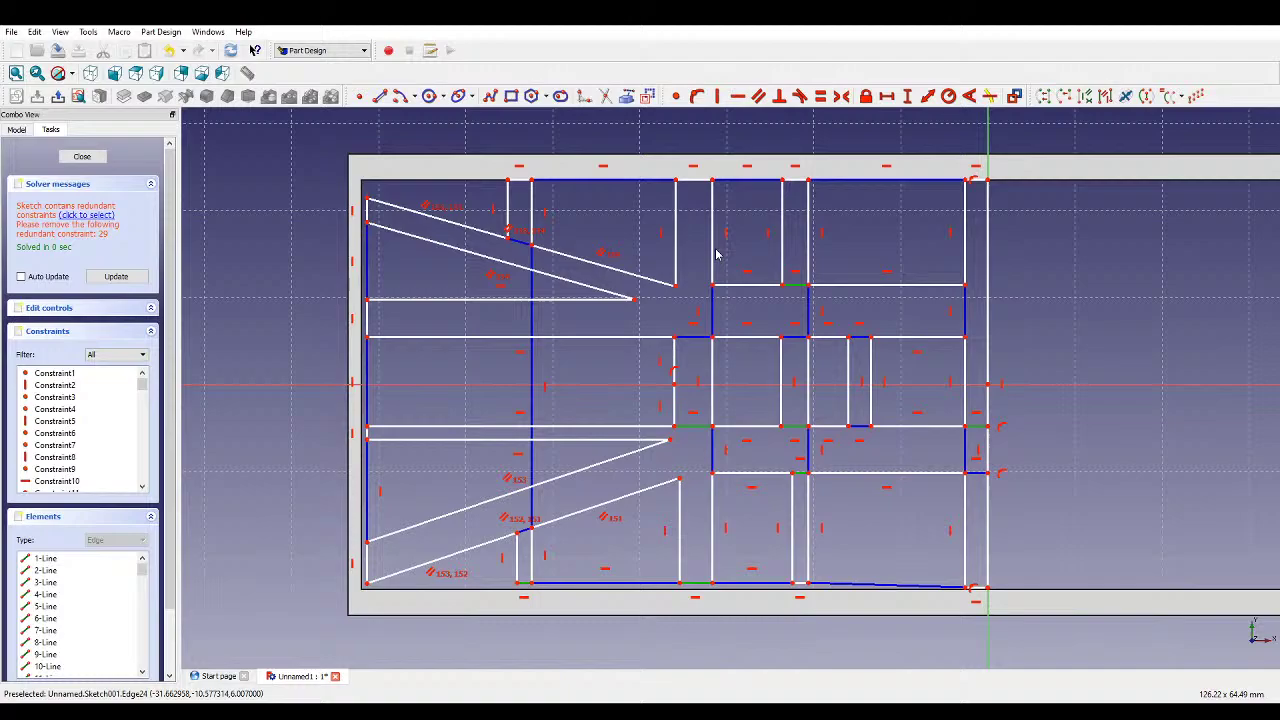
click(691, 188)
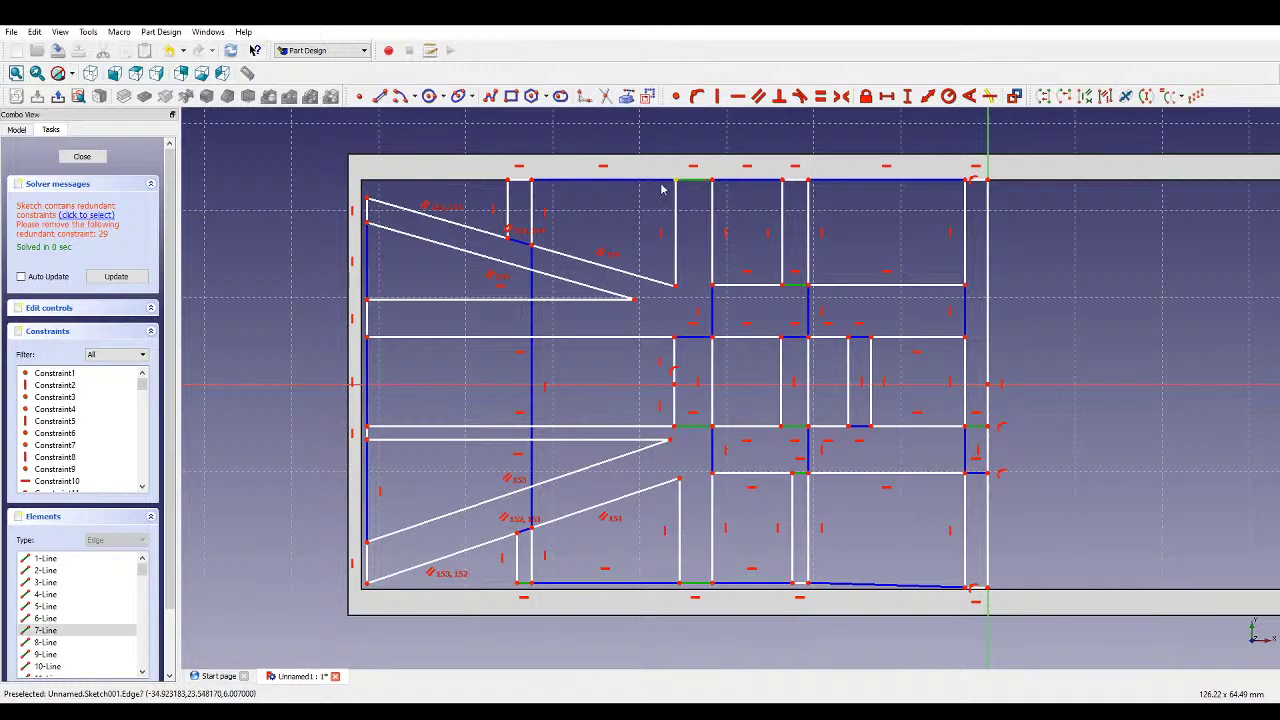
click(522, 190)
- Make the four short vertical gap lines at the profile's left edge and right columns equal in length and set their height to 1.5 mm
click(368, 318)
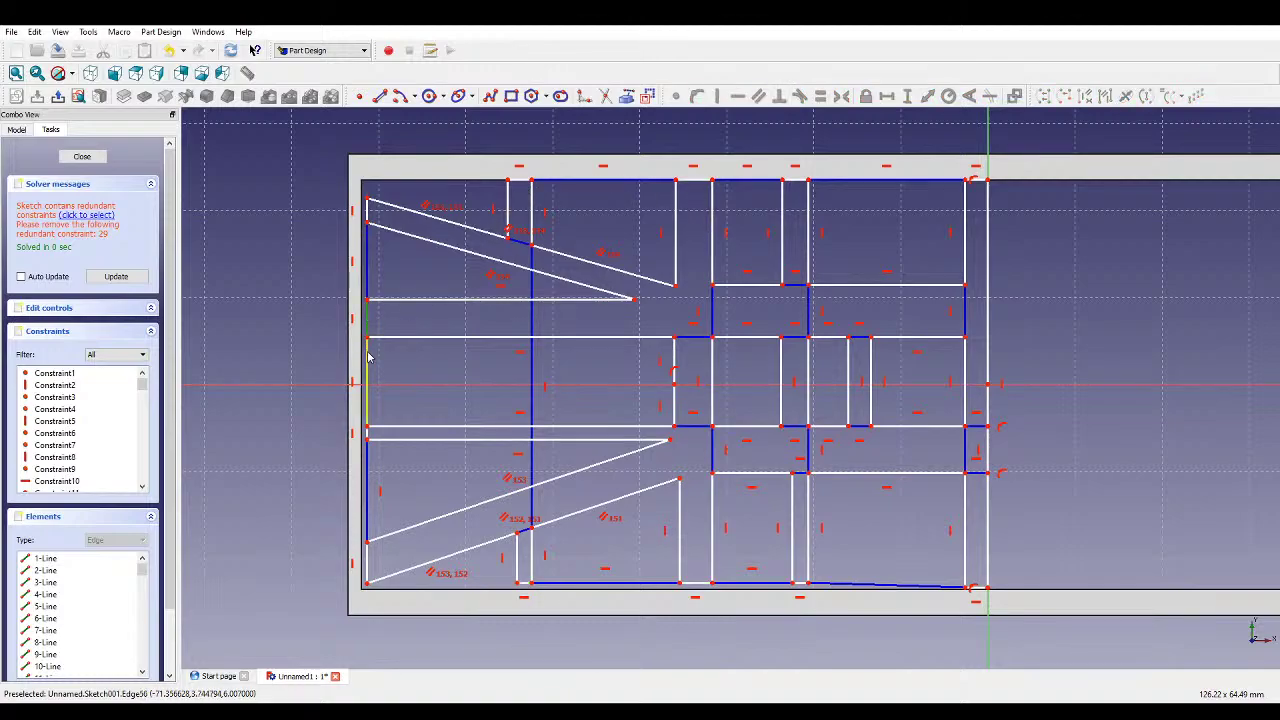
click(368, 434)
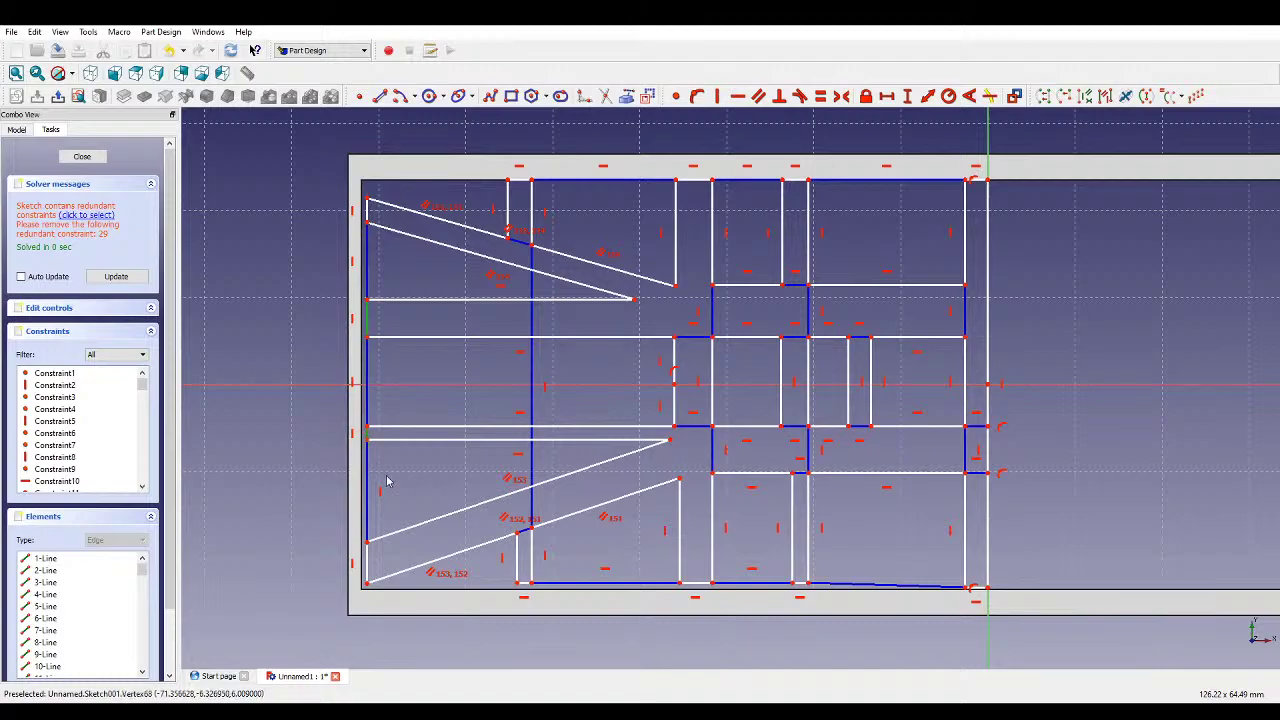
click(967, 316)
click(971, 444)
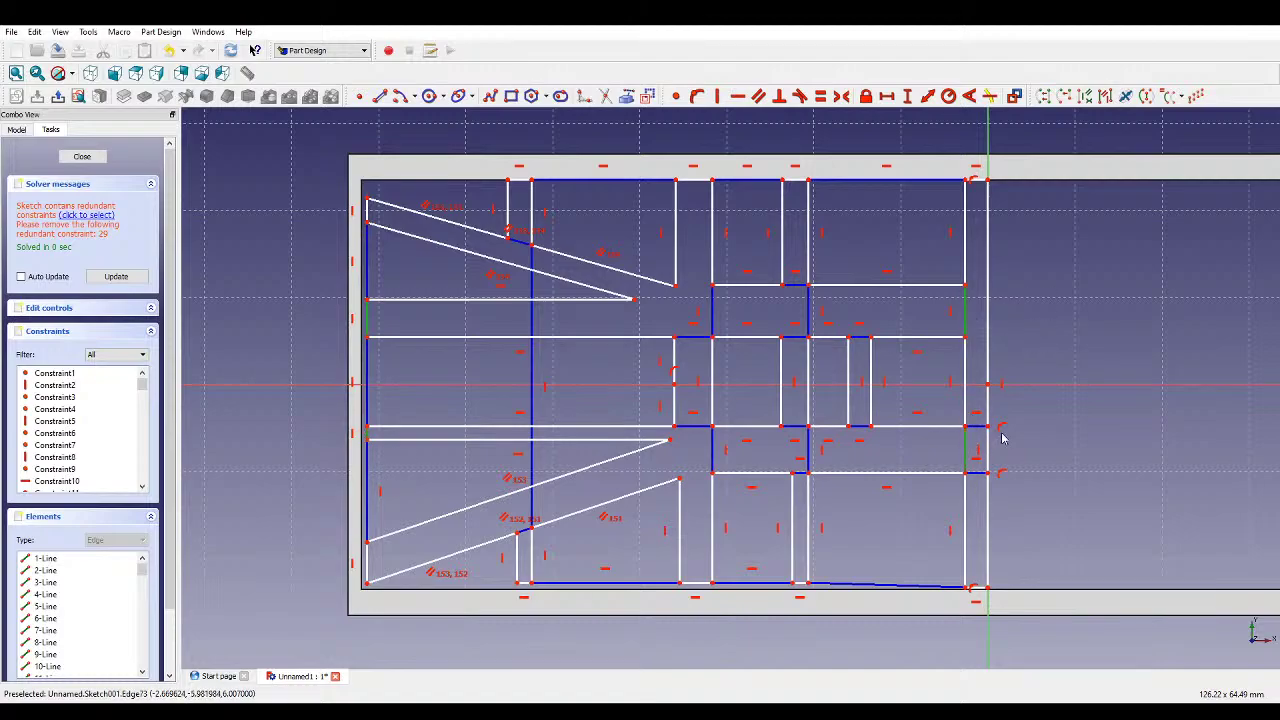
click(820, 96)
click(820, 96)
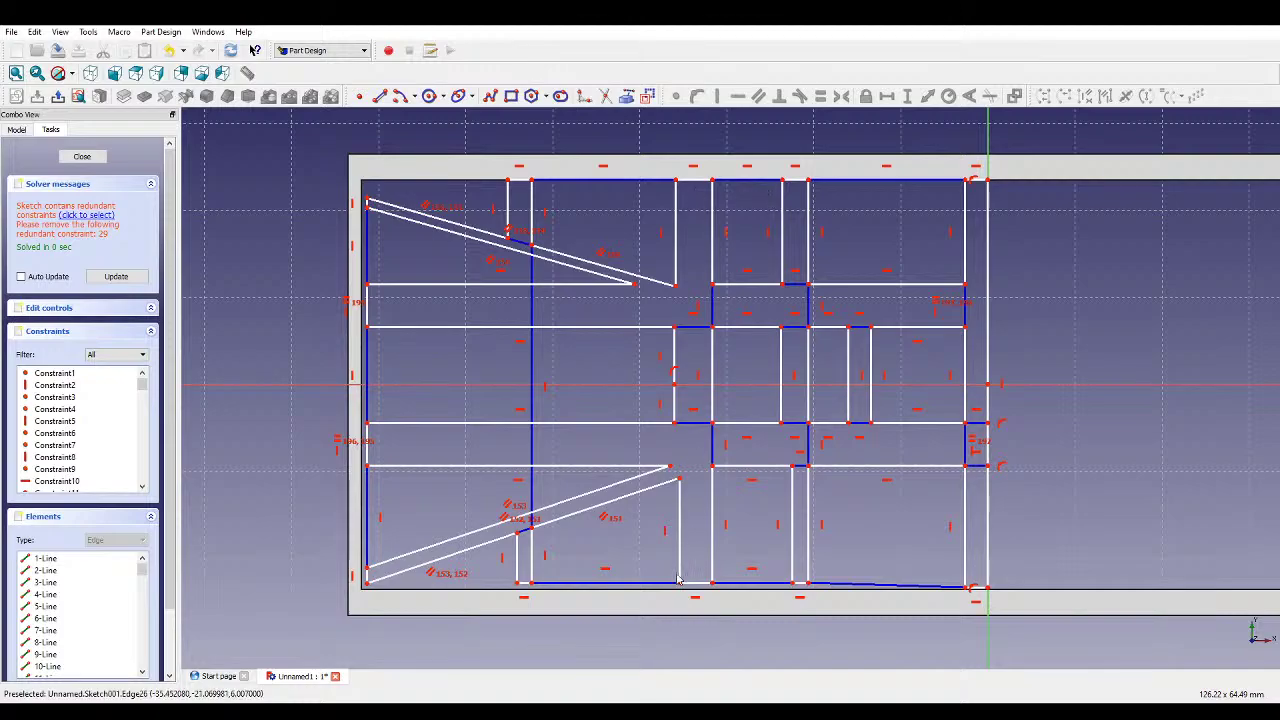
click(367, 440)
click(907, 96)
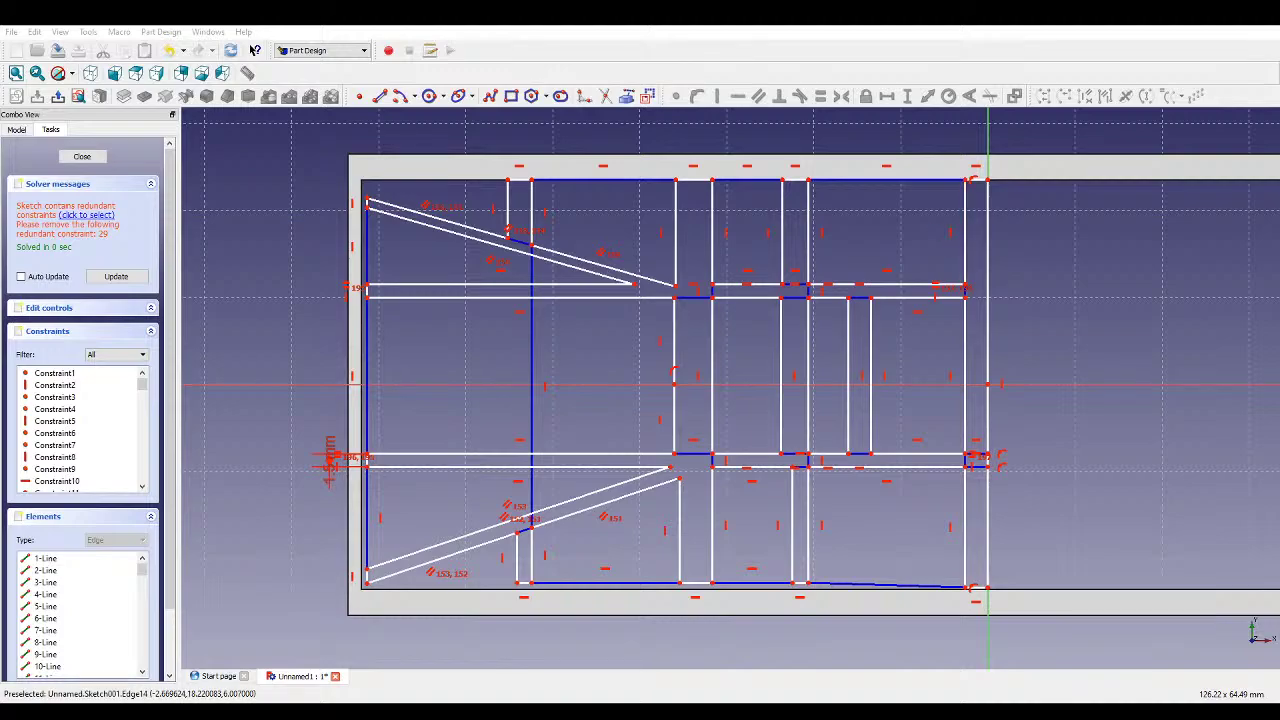
- Constrain the vertical distance between the upper and lower outer corners of the profile's left edge to 47 mm
scroll(328, 455, up, 2)
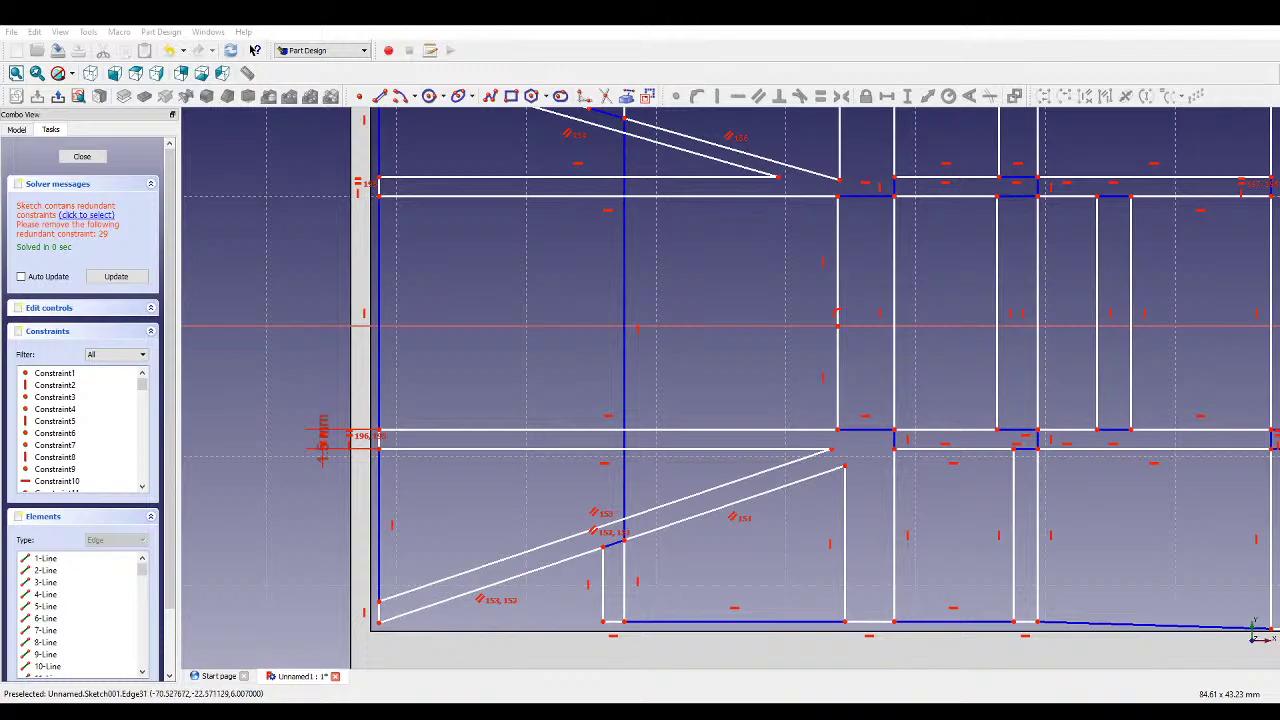
scroll(322, 445, down, 1)
scroll(408, 598, down, 1)
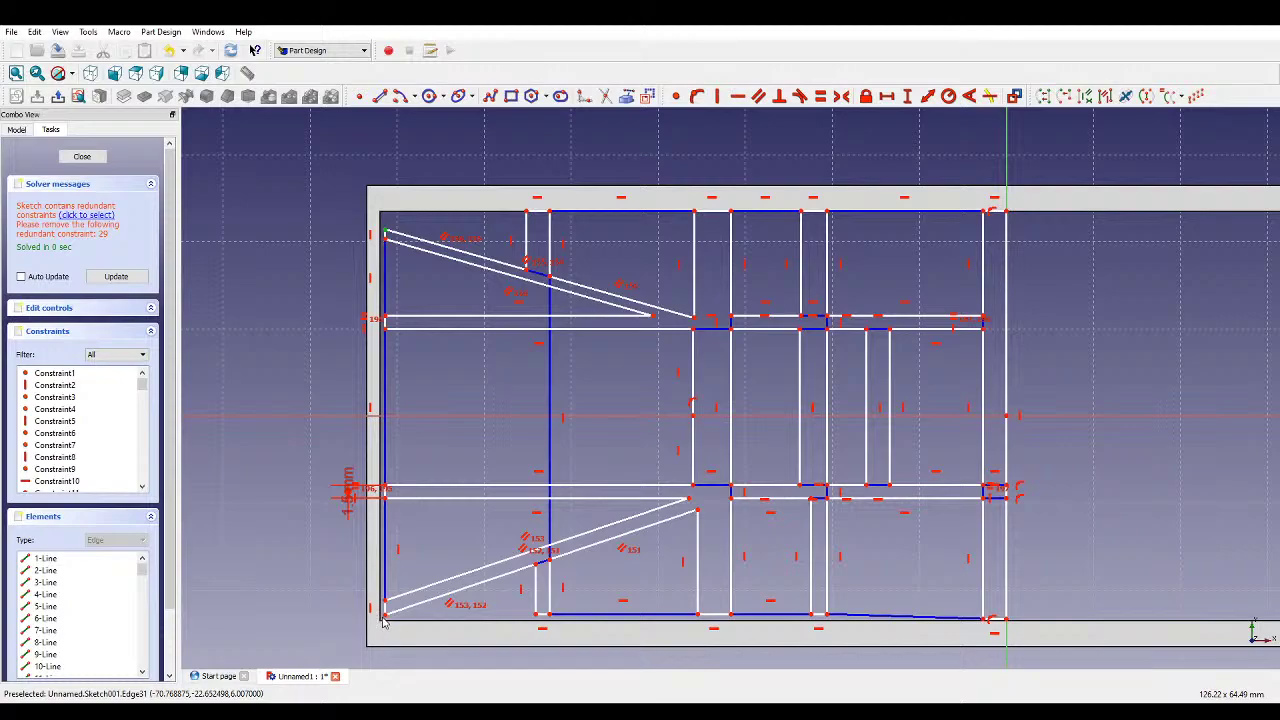
click(907, 96)
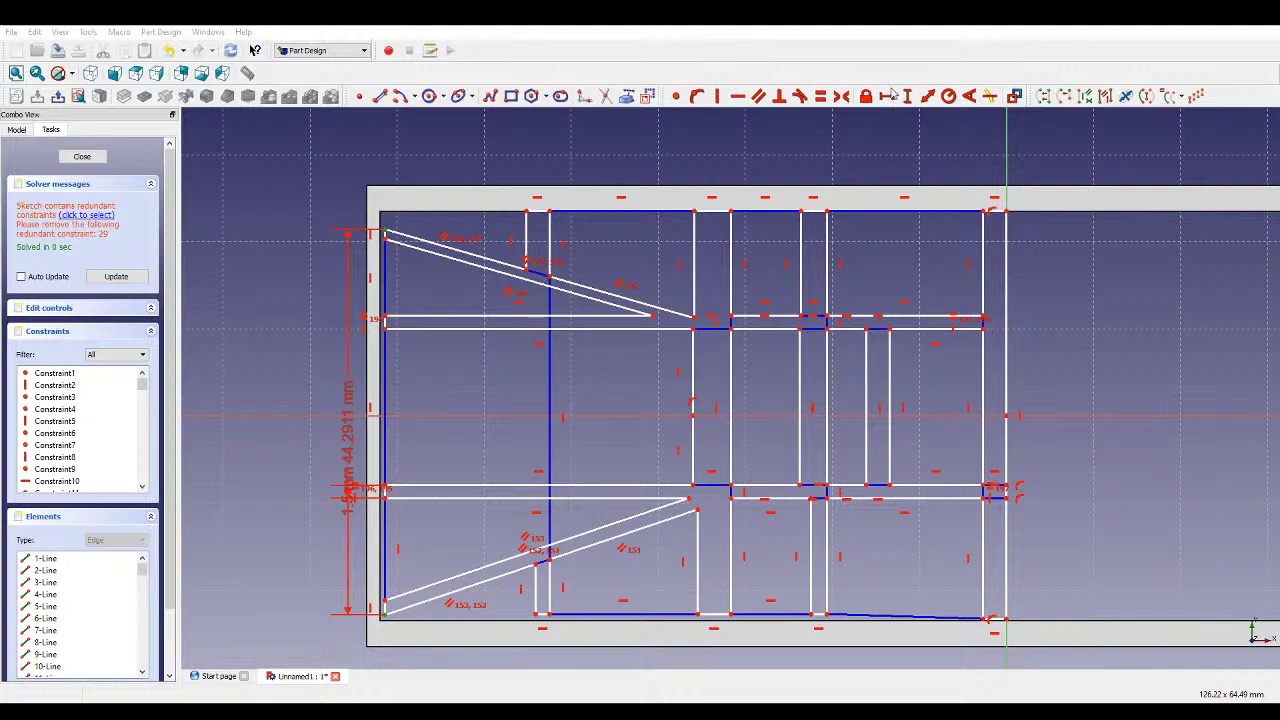
text(47)
key(Return)
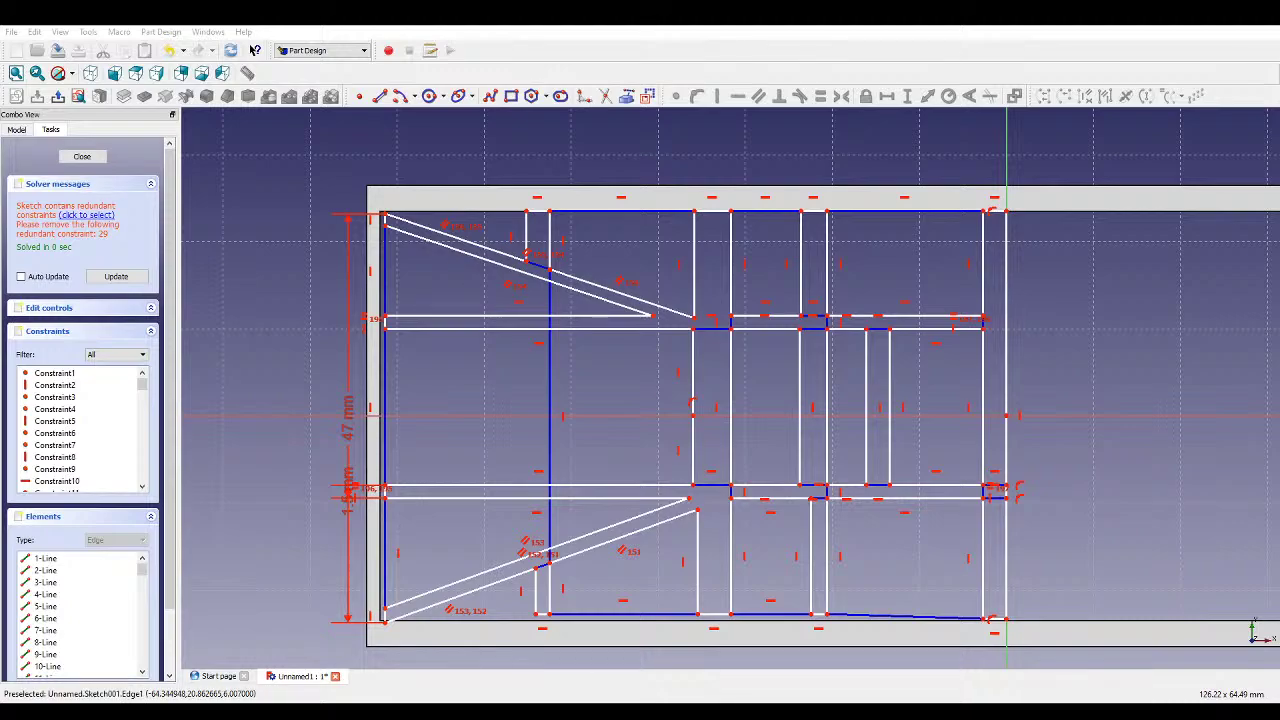
- Delete redundant constraint 29 from the sketch
key(alt+Tab)
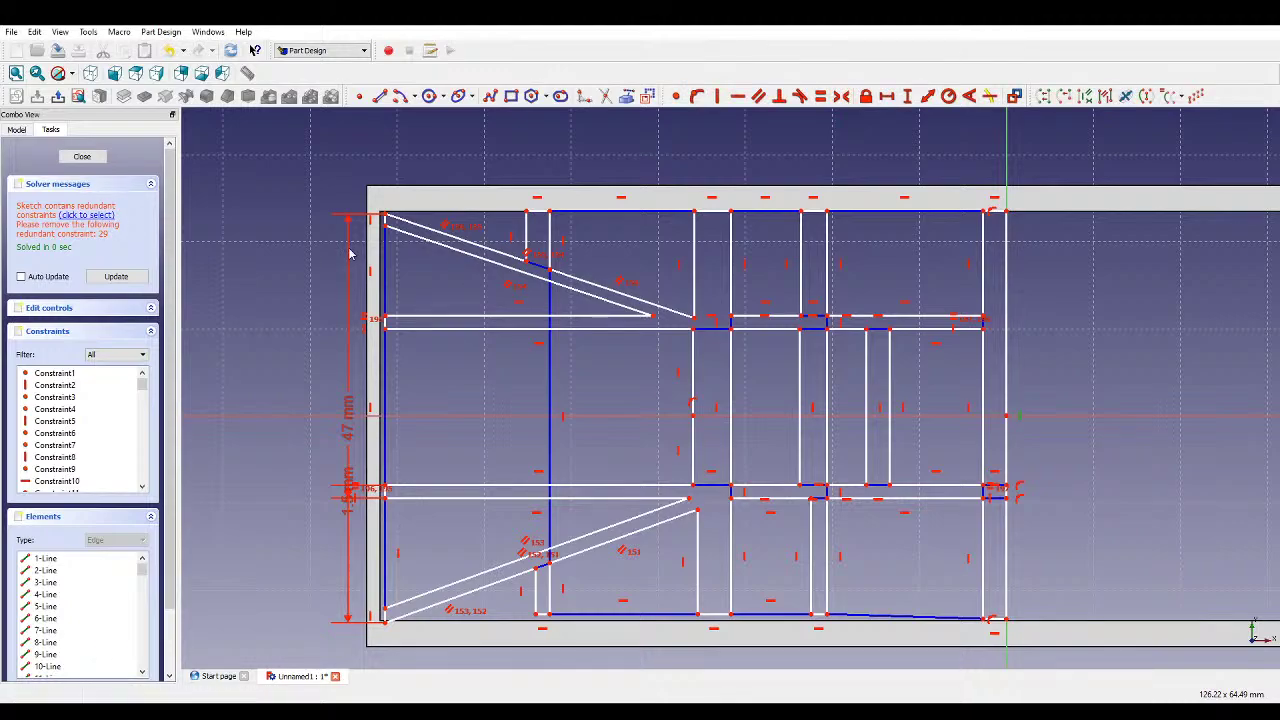
key(Delete)
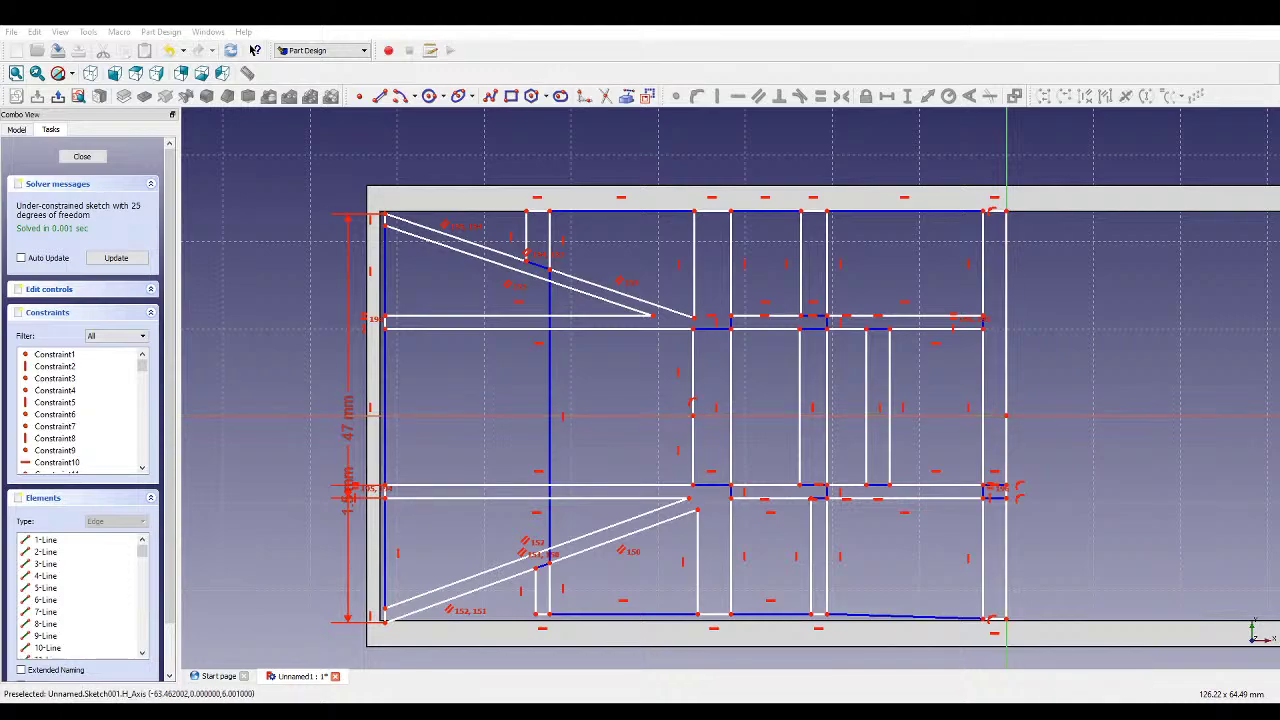
- Make the two halves of the vertical line crossing the horizontal axis equal, and set the adjacent vertical line's height to 10 mm
click(694, 410)
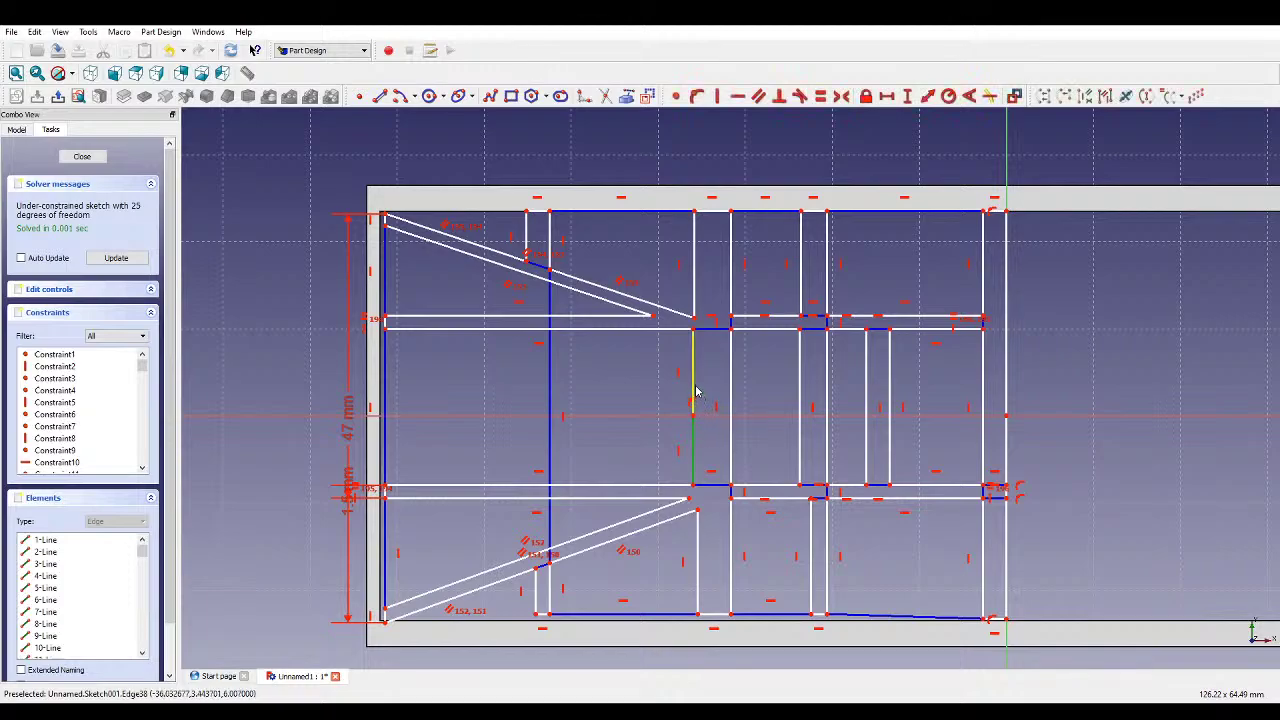
click(697, 392)
click(822, 97)
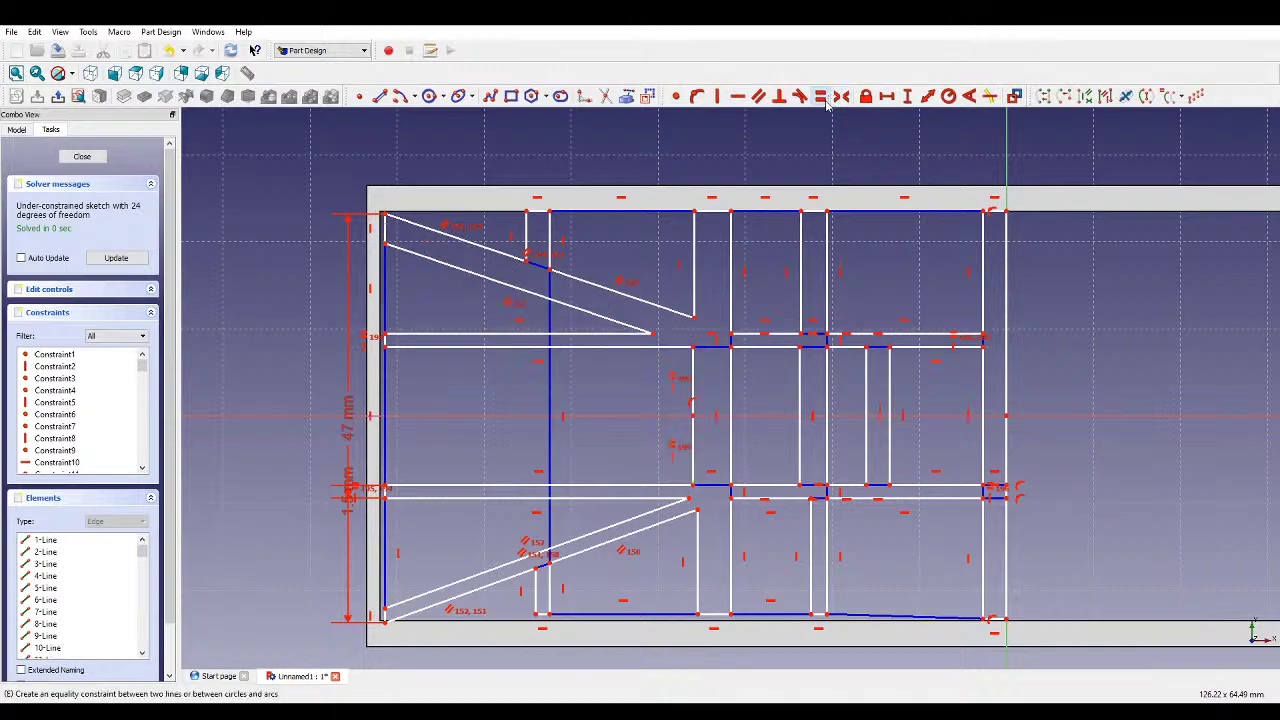
click(730, 388)
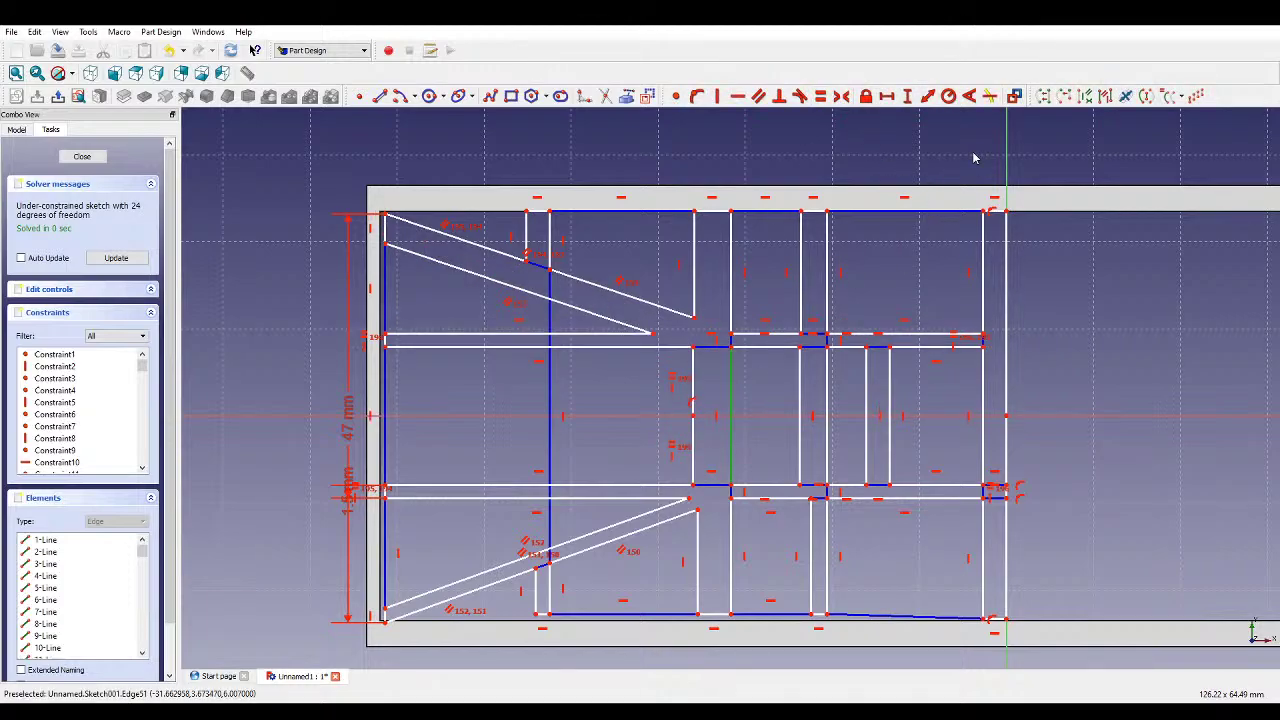
click(908, 96)
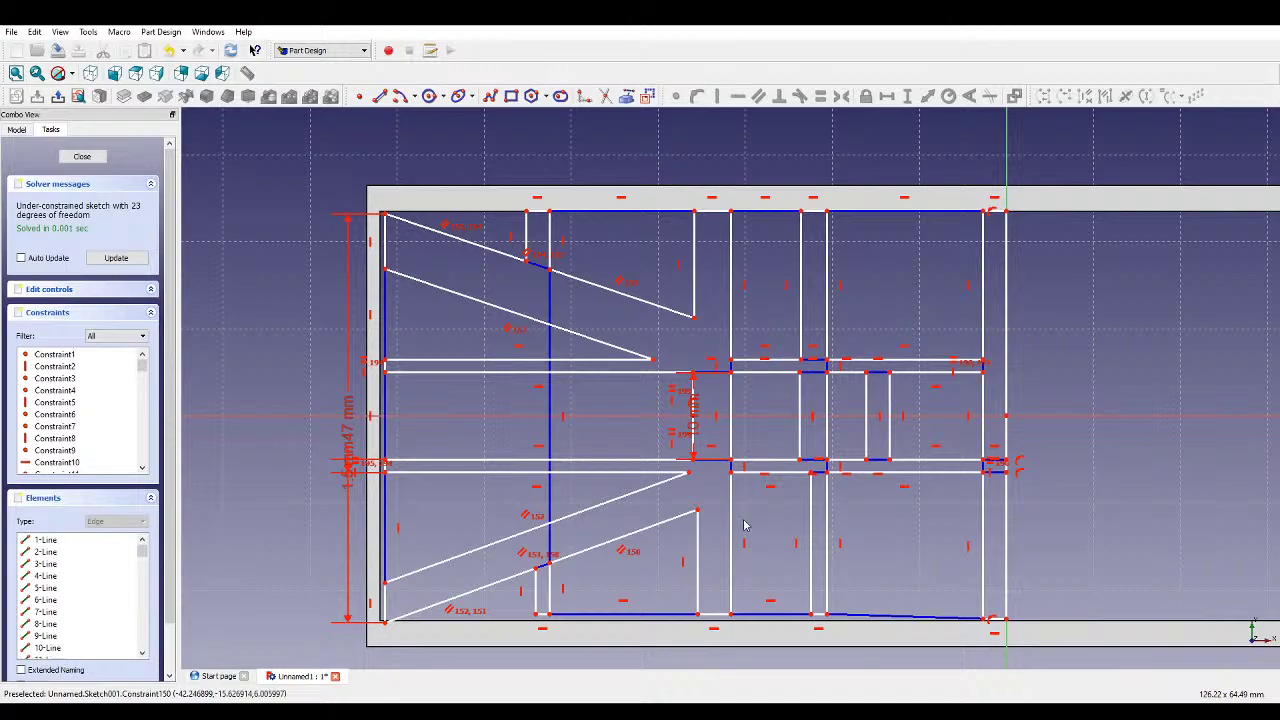
- Set the spacing of the lower and upper diagonal line pairs to 1.5 mm and shift the upper outer diagonal's inner endpoint slightly upward
click(660, 482)
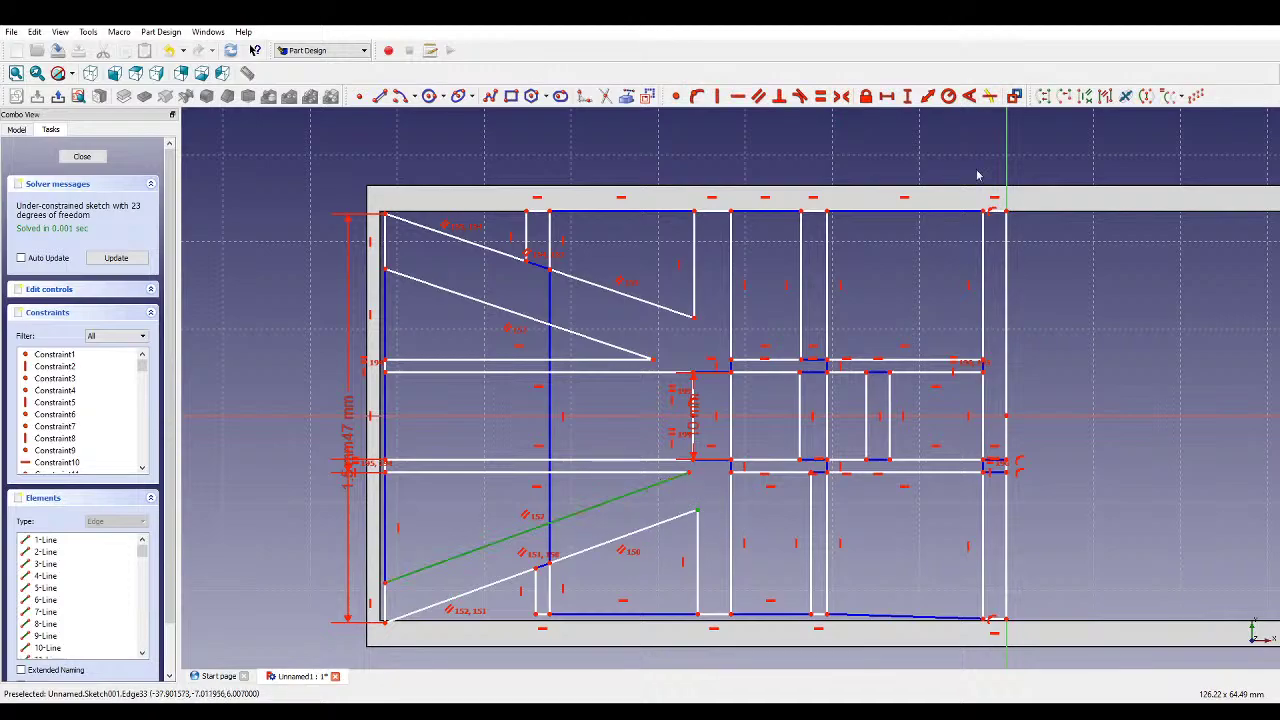
click(926, 96)
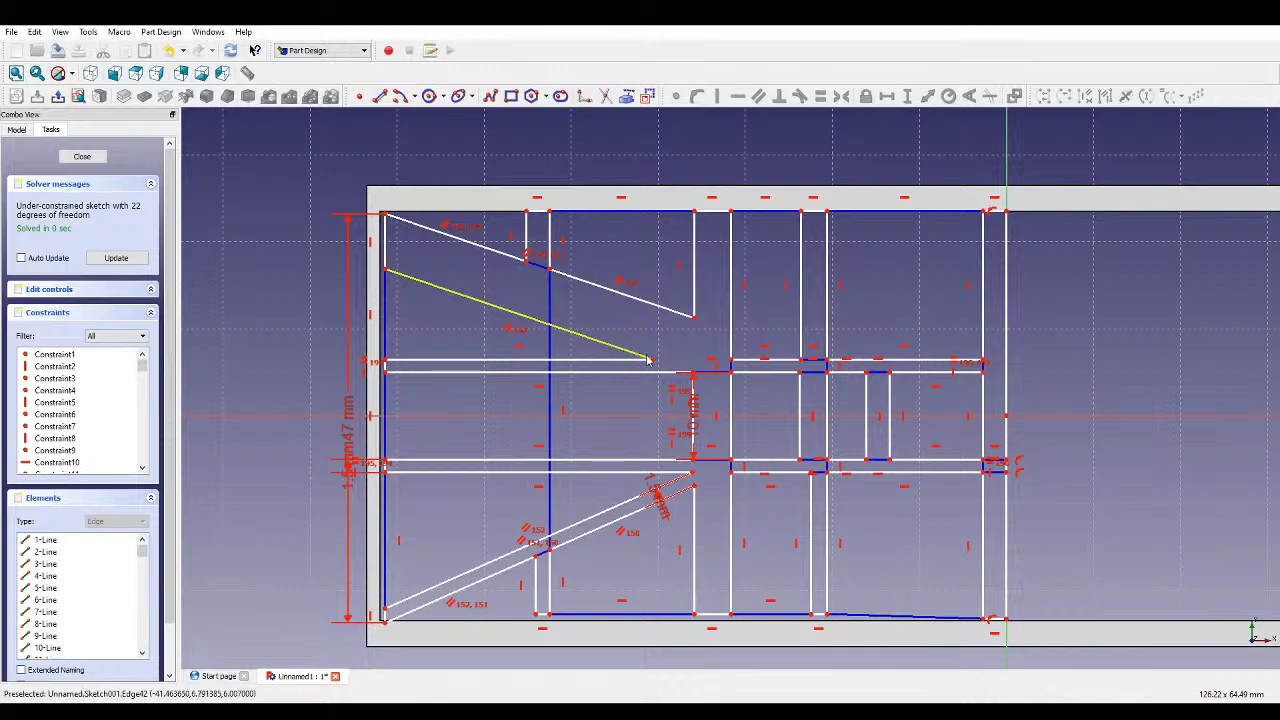
click(650, 304)
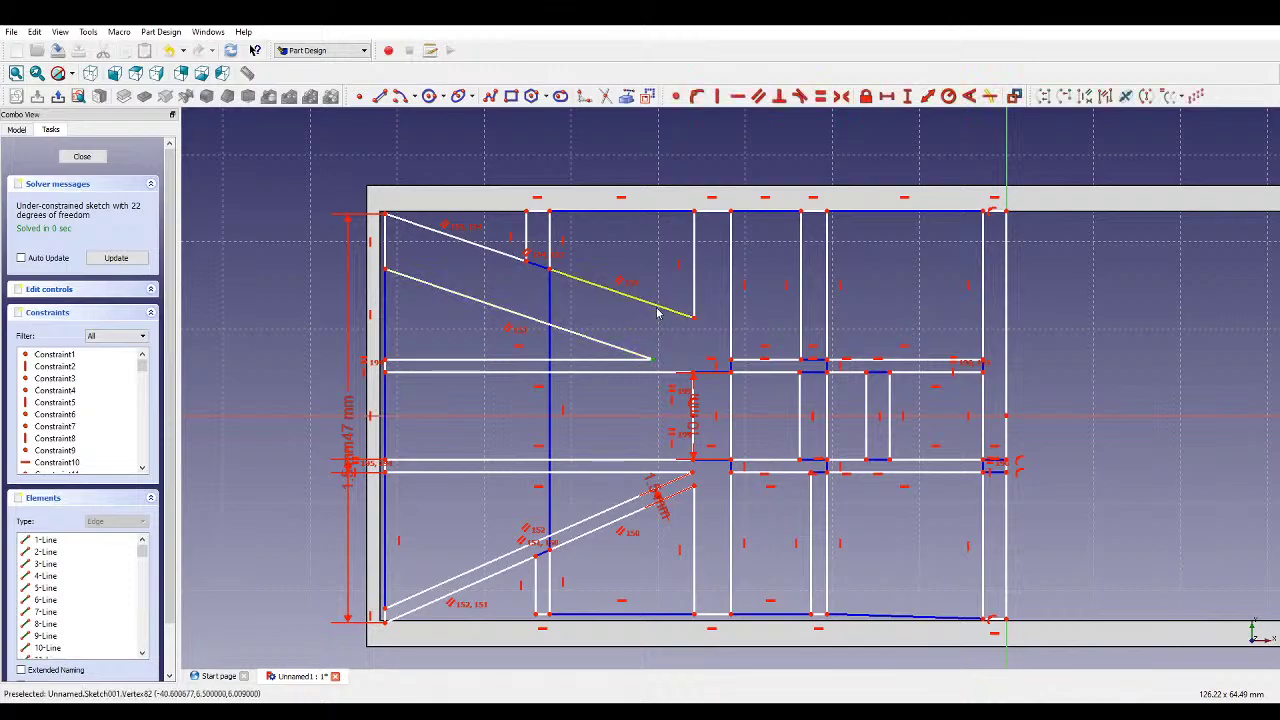
click(927, 96)
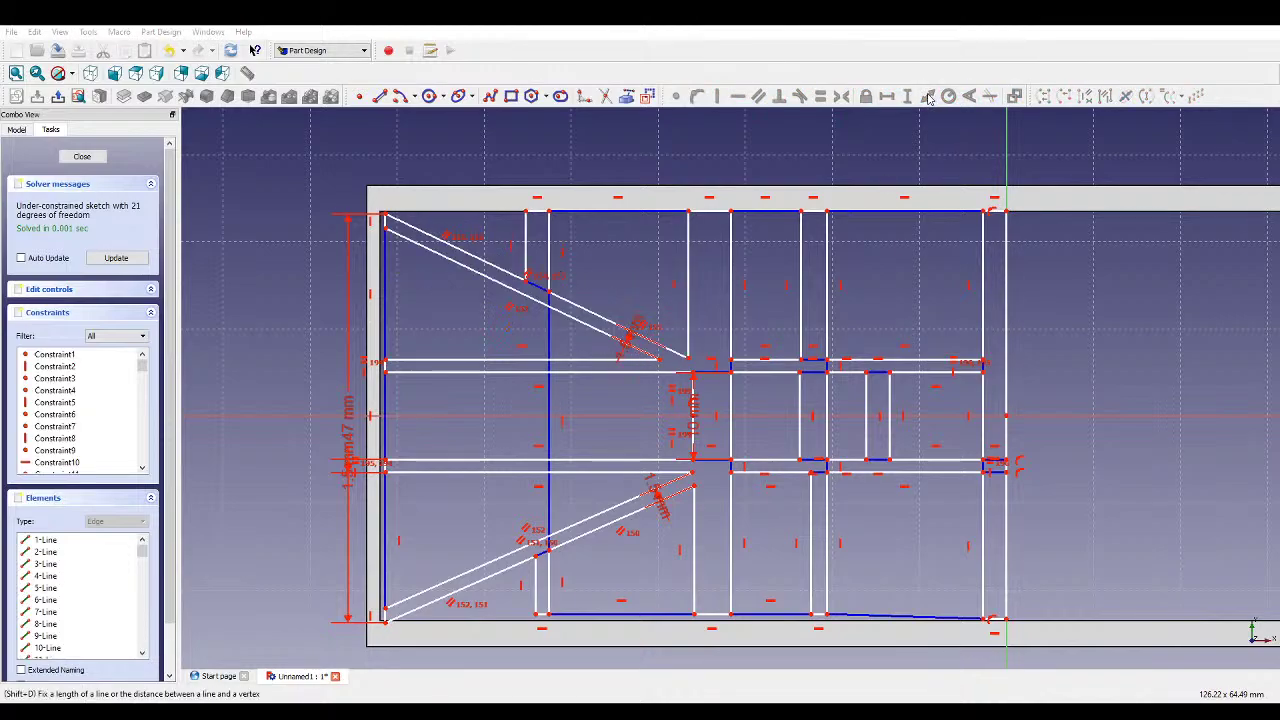
scroll(690, 380, up, 2)
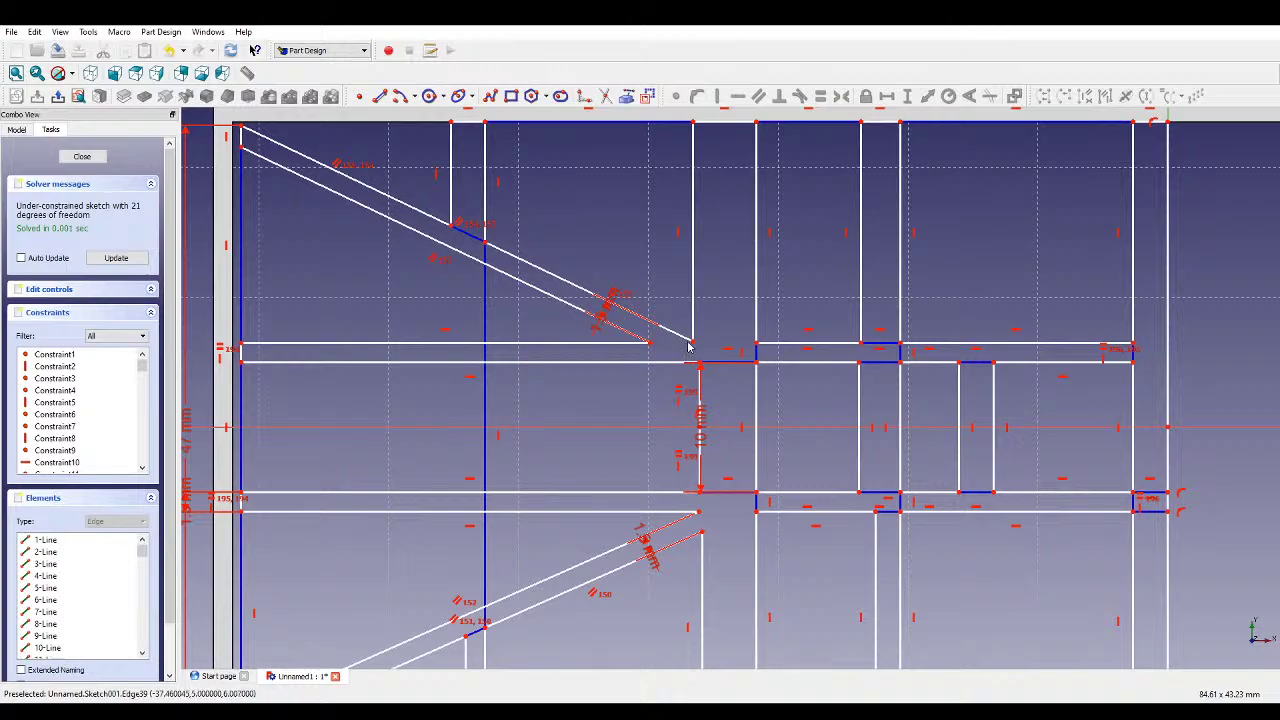
drag(693, 347, 695, 326)
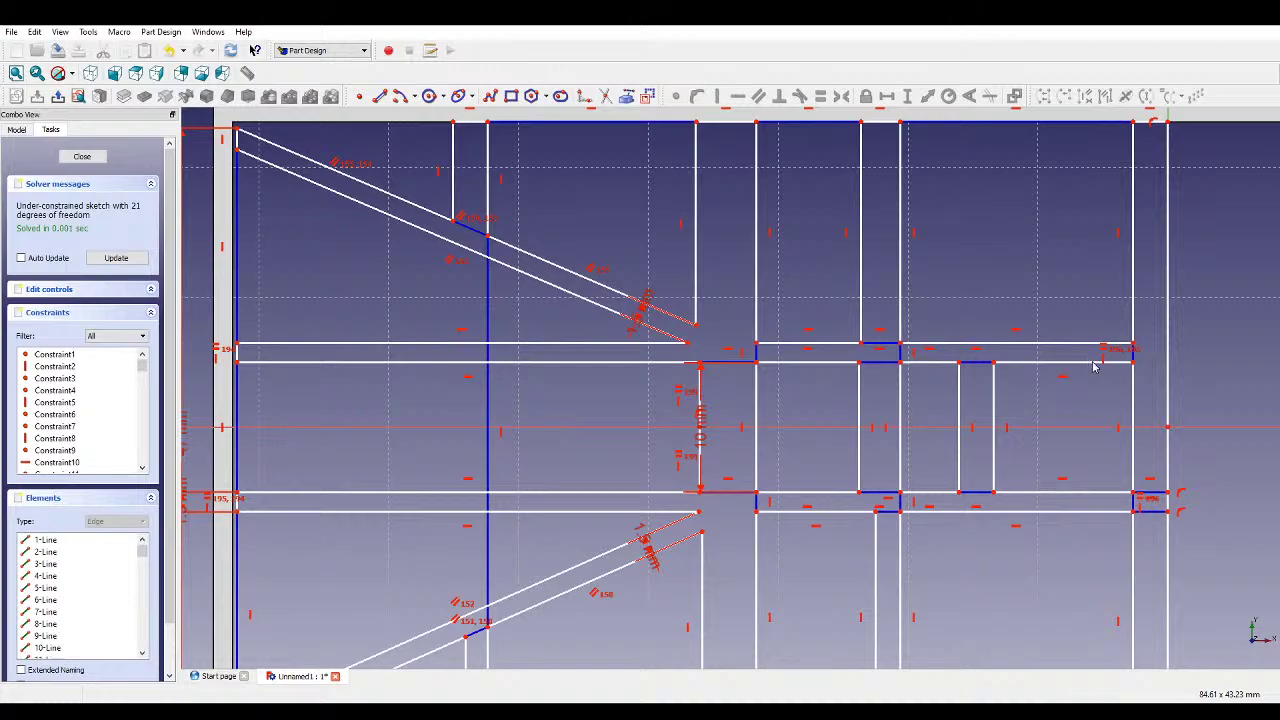
- Move the overall vertical dimension farther out from the frame's left edge
scroll(915, 552, down, 2)
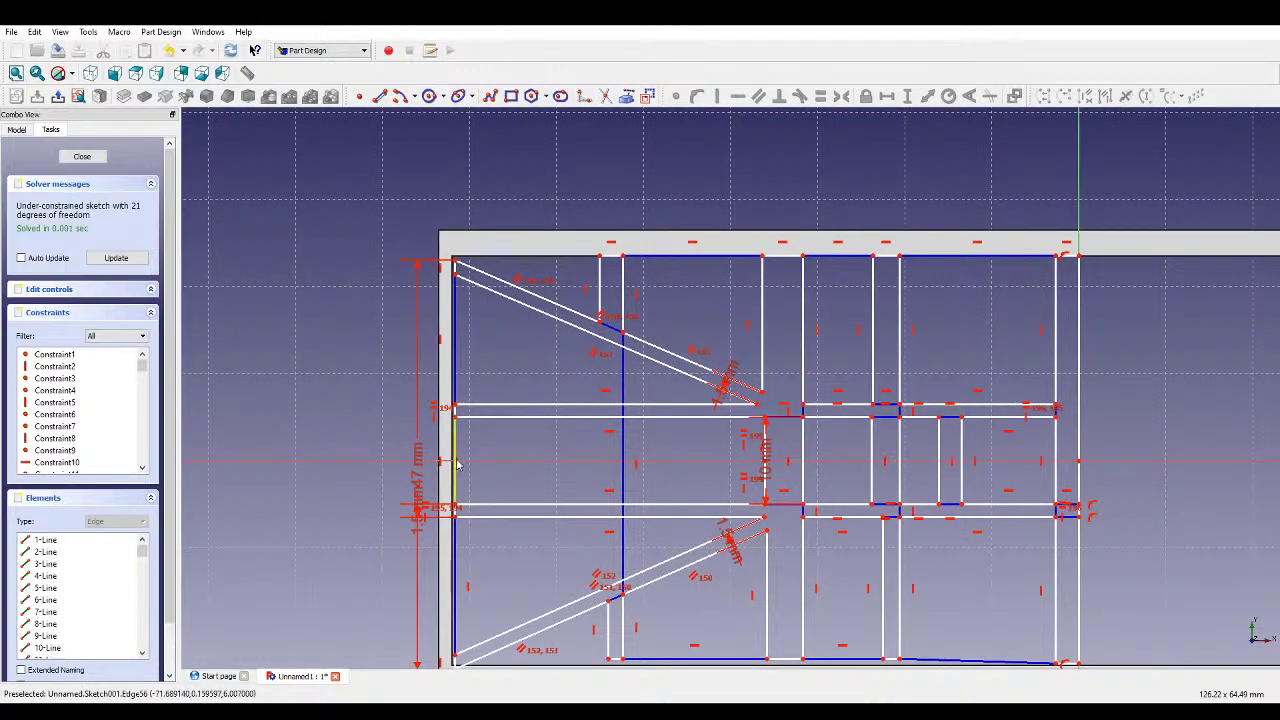
drag(420, 455, 378, 457)
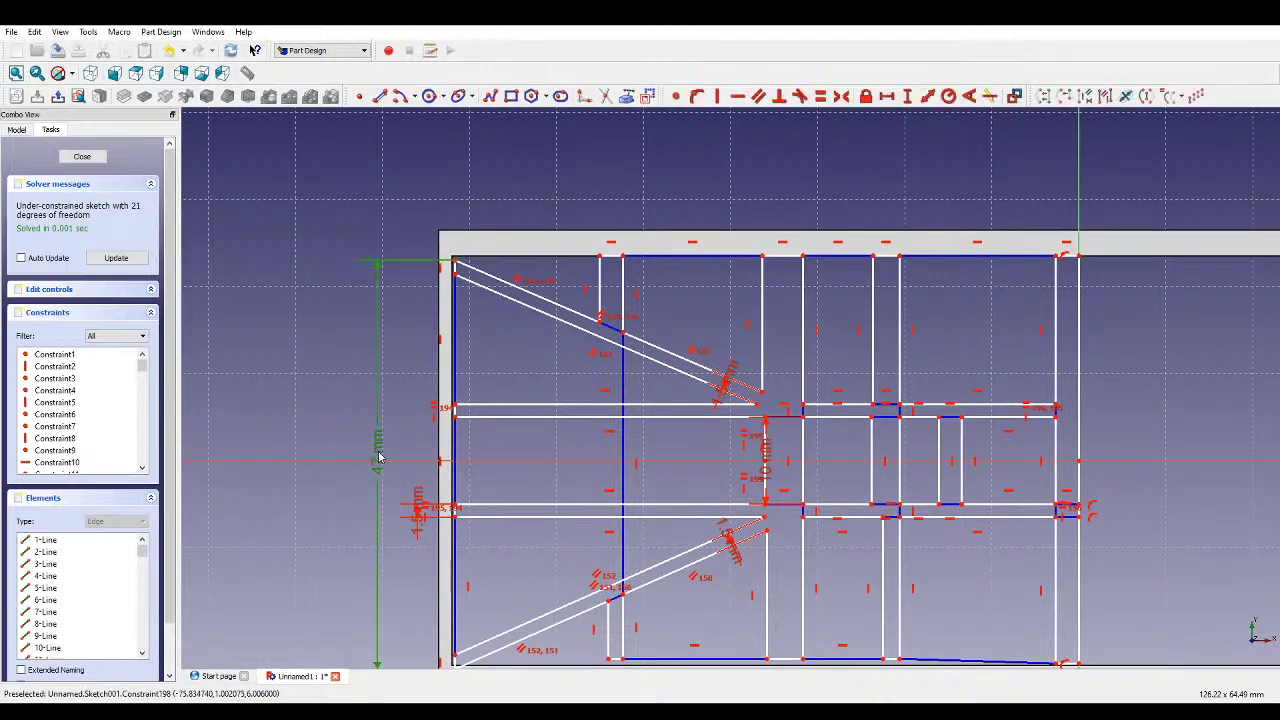
- Try to set the overall vertical dimension of the profile's left edge to 38 mm
scroll(380, 455, down, 3)
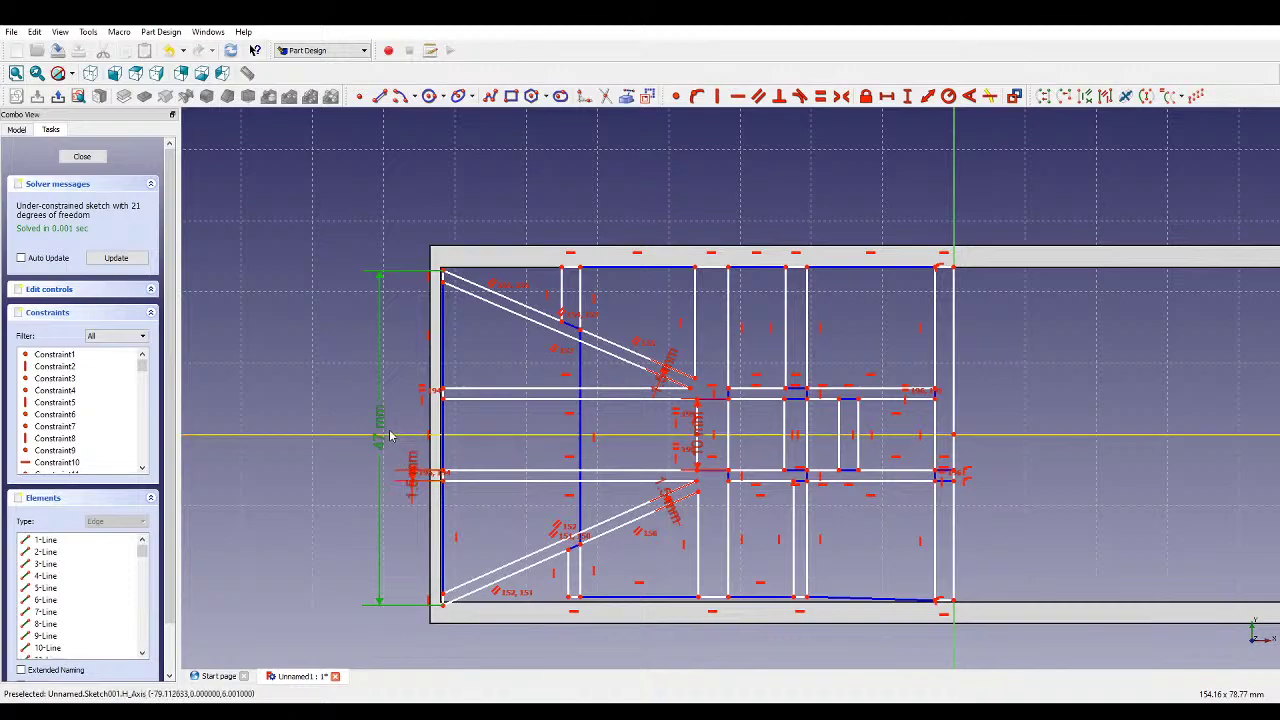
double_click(383, 425)
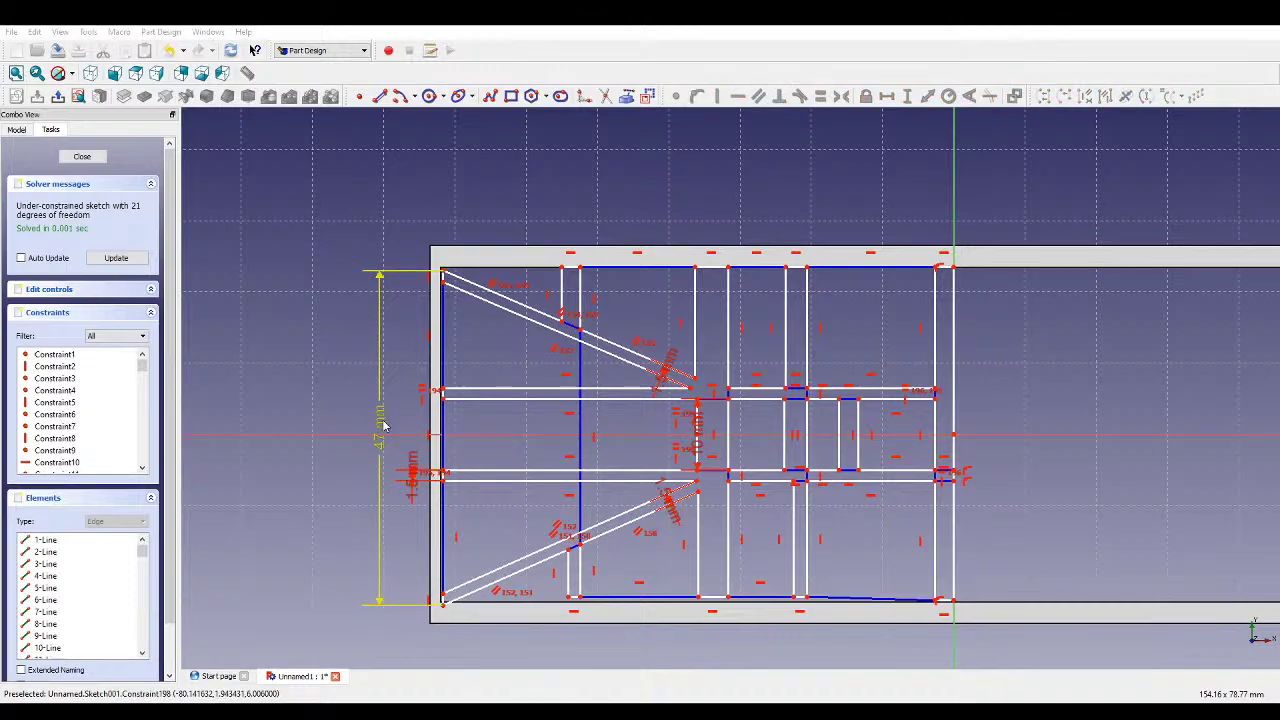
text(38)
key(Return)
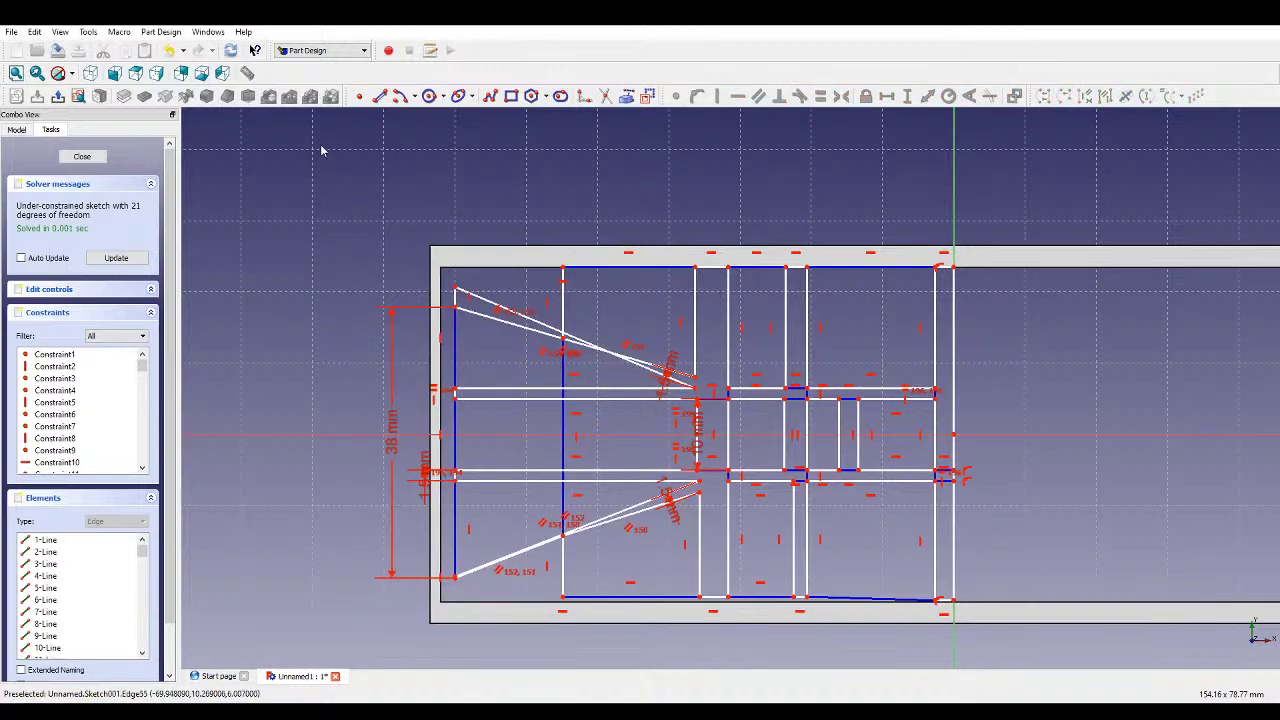
scroll(335, 375, up, 1)
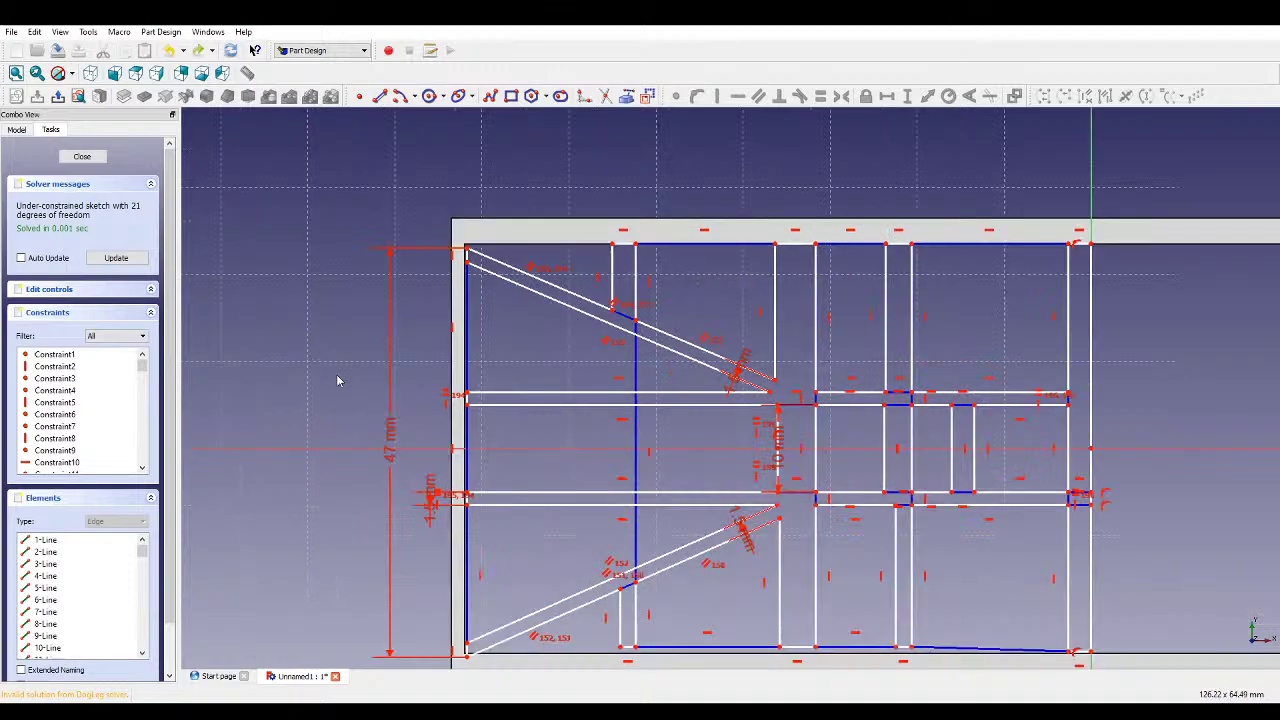
- Delete the overall vertical dimension and make the upper and lower long vertical segments on the profile's left edge equal
double_click(394, 423)
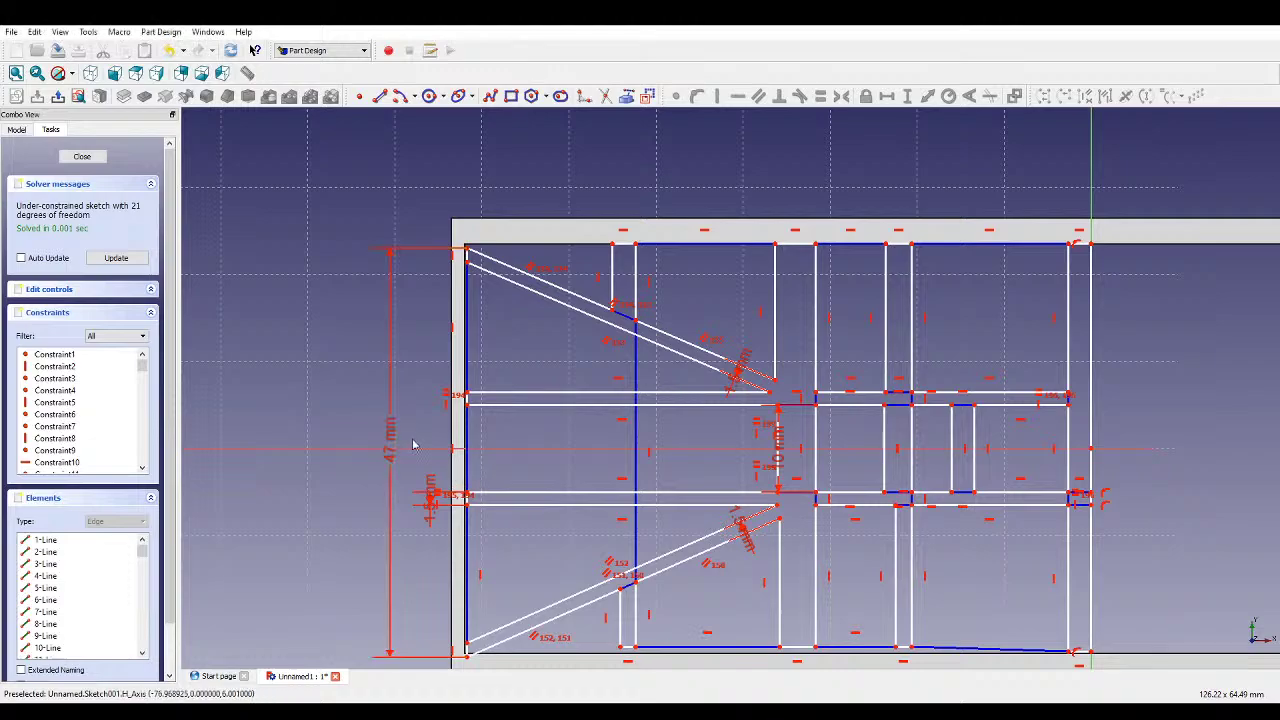
key(Delete)
drag(468, 256, 461, 316)
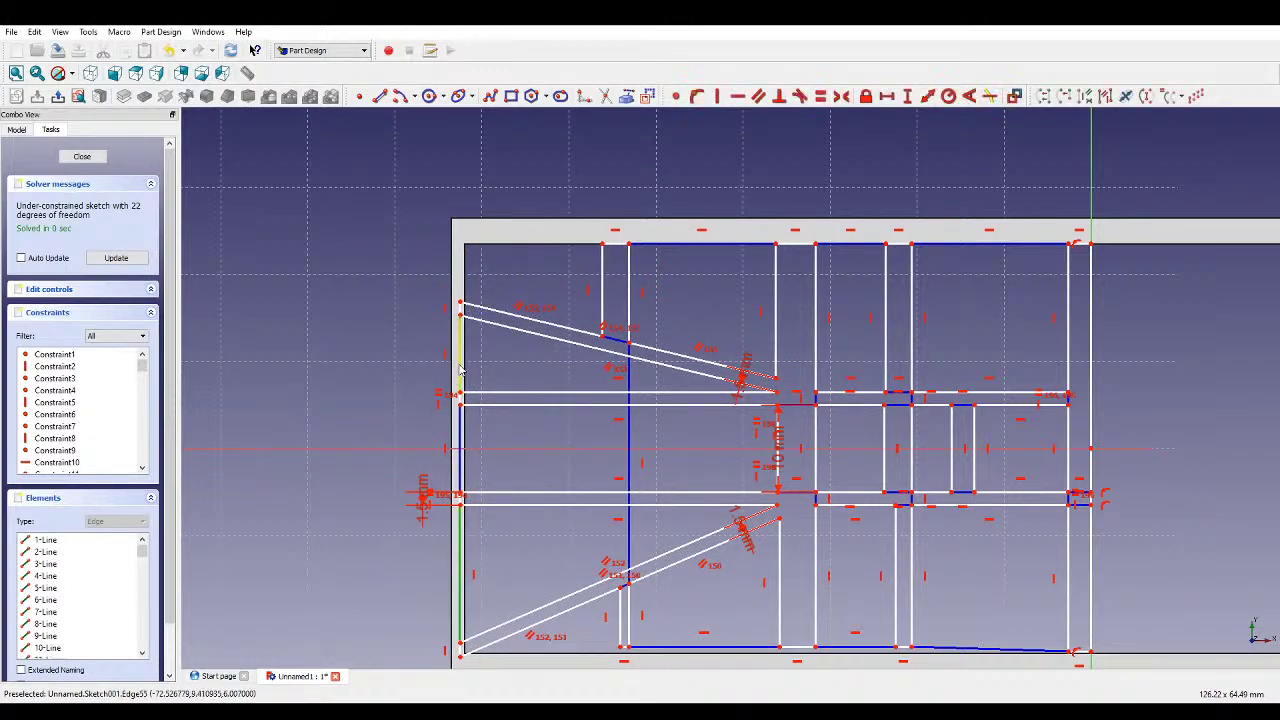
click(820, 95)
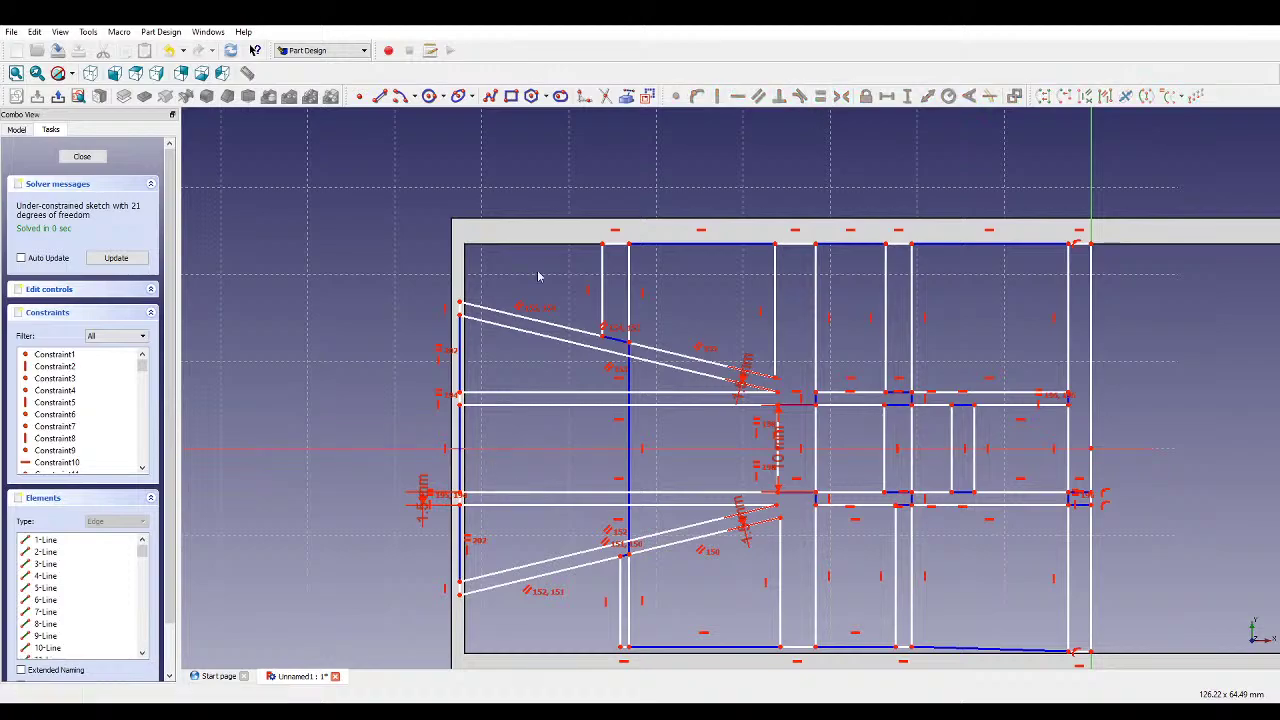
- Constrain the vertical distance between the outer diagonals' left endpoints to 38 mm
click(460, 594)
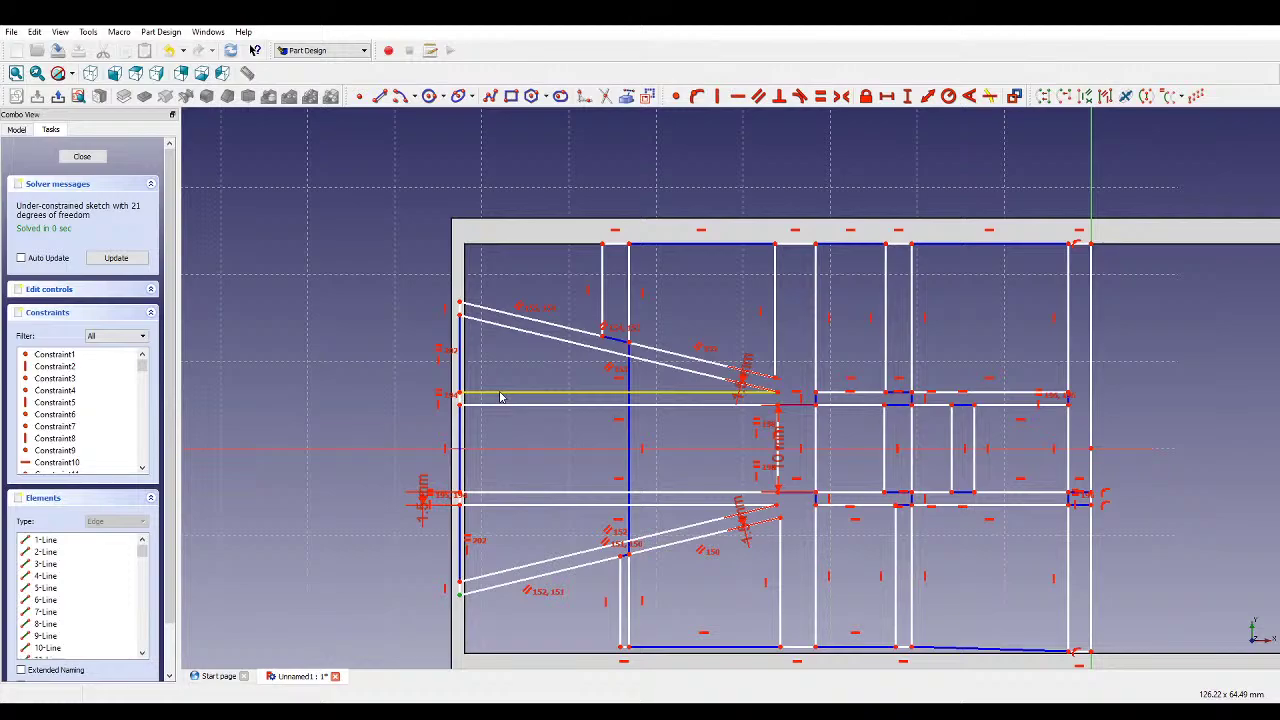
click(461, 302)
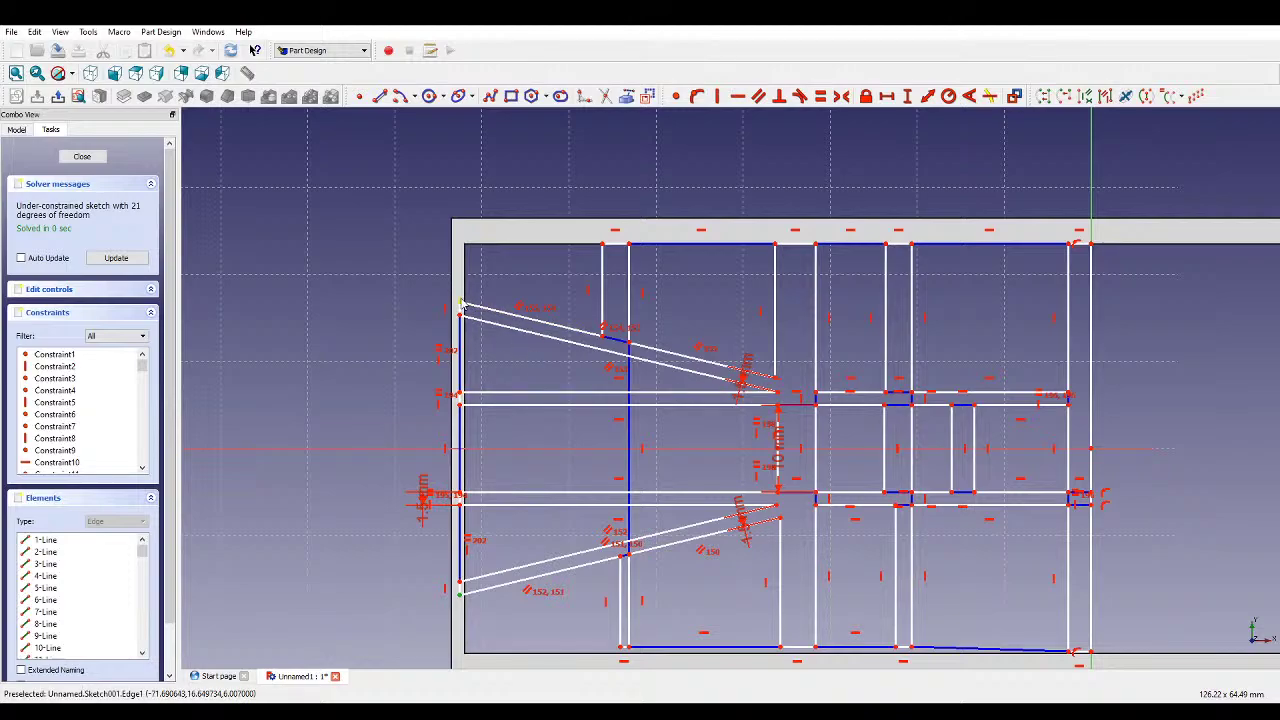
click(914, 97)
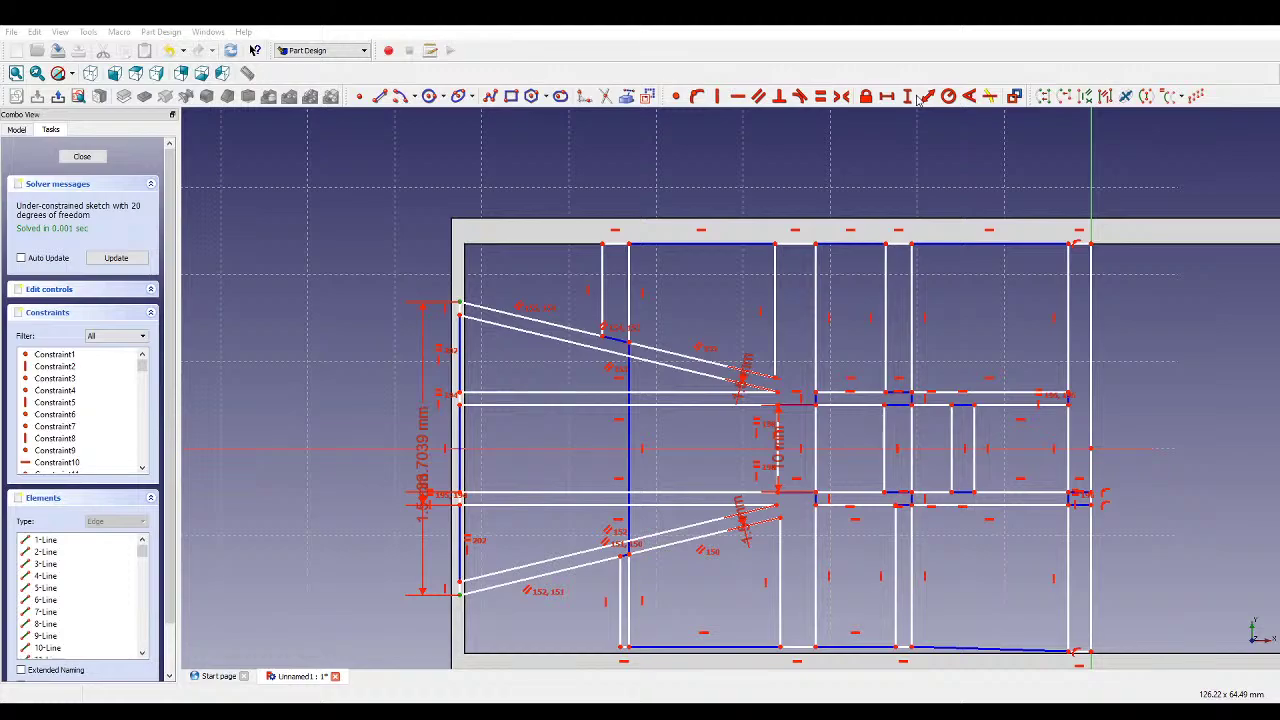
scroll(666, 320, down, 1)
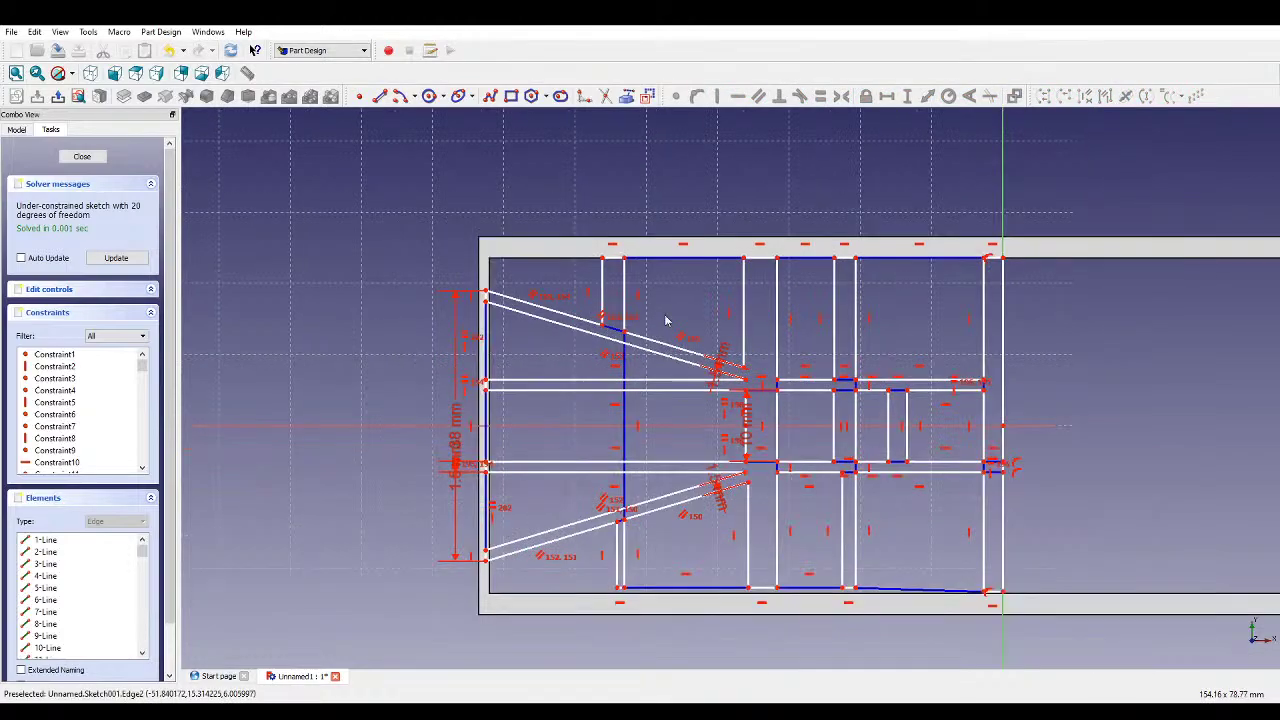
- Constrain the horizontal distance from the profile's left edge to the vertical axis to 72 mm
scroll(521, 320, up, 3)
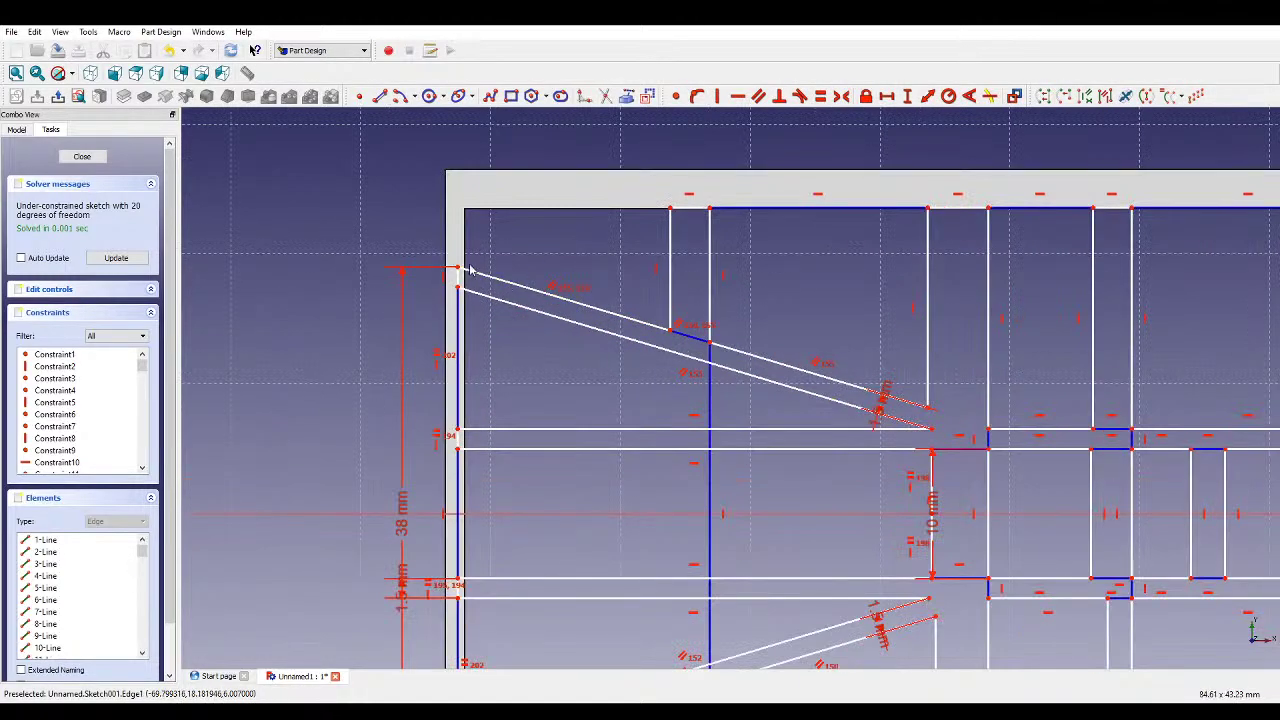
click(887, 96)
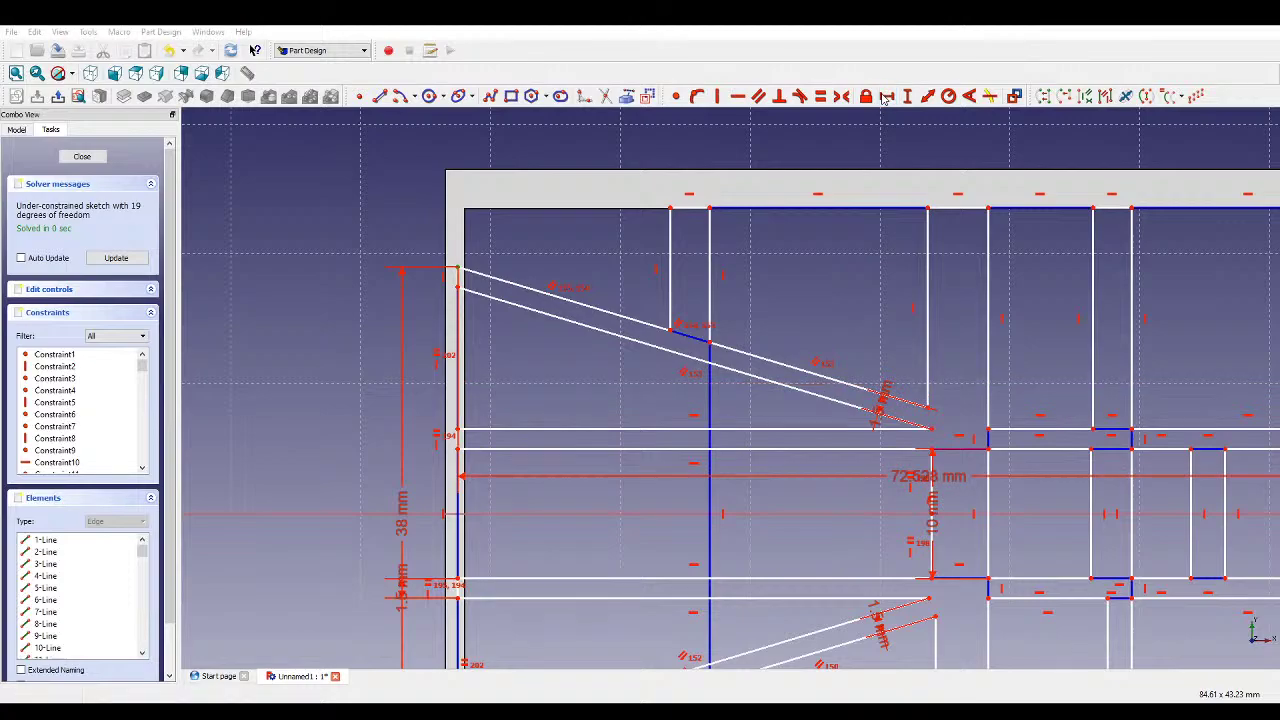
scroll(408, 335, down, 3)
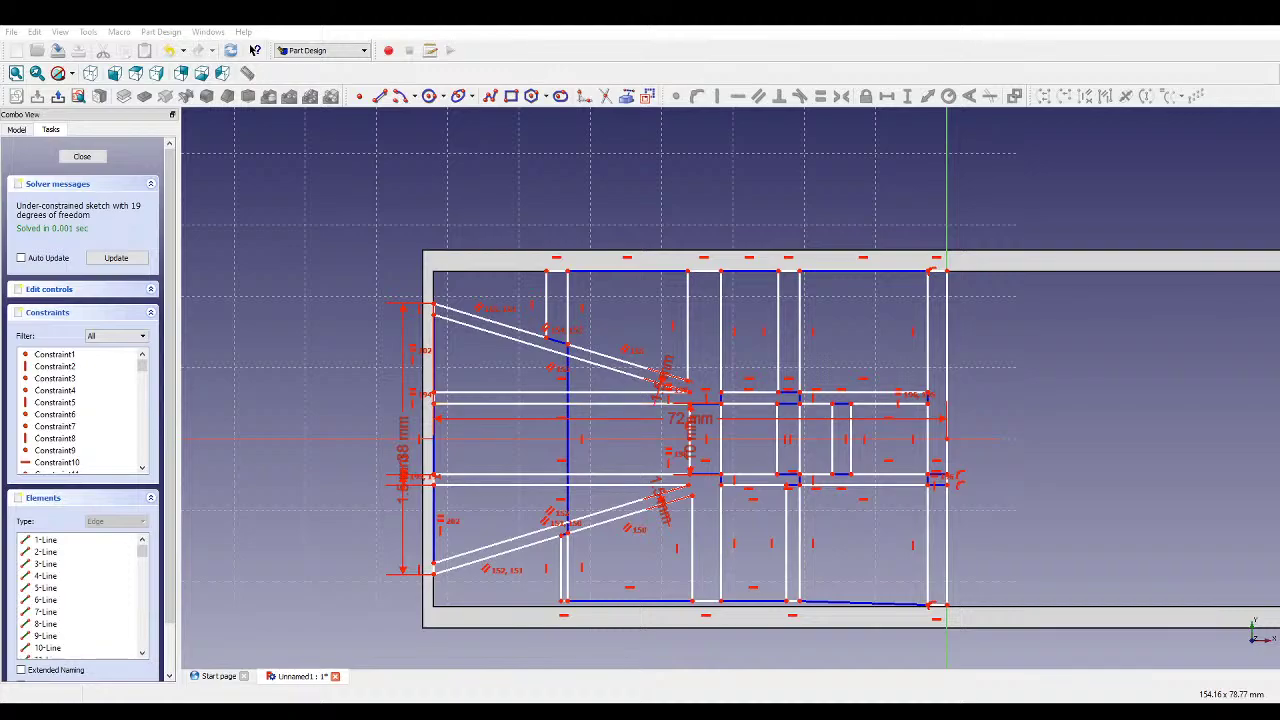
- Move the overall vertical dimension farther out from the frame and try to set it to 47 mm
drag(412, 428, 384, 426)
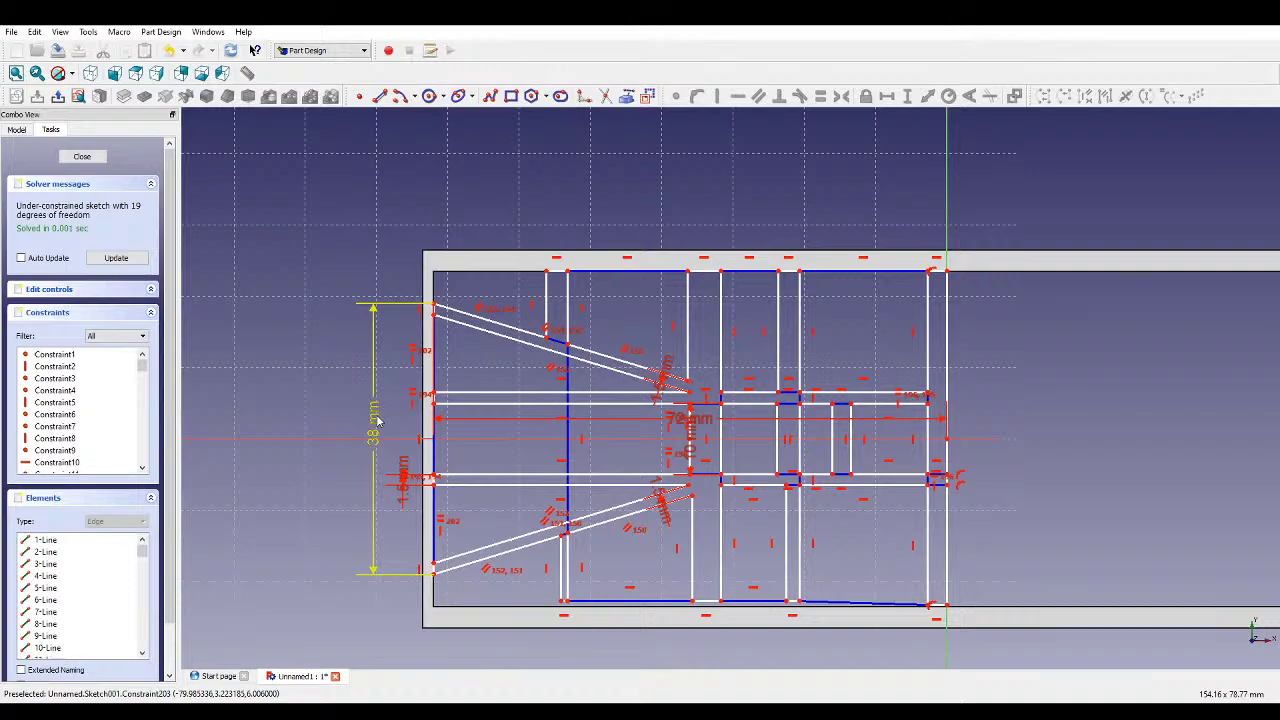
double_click(378, 421)
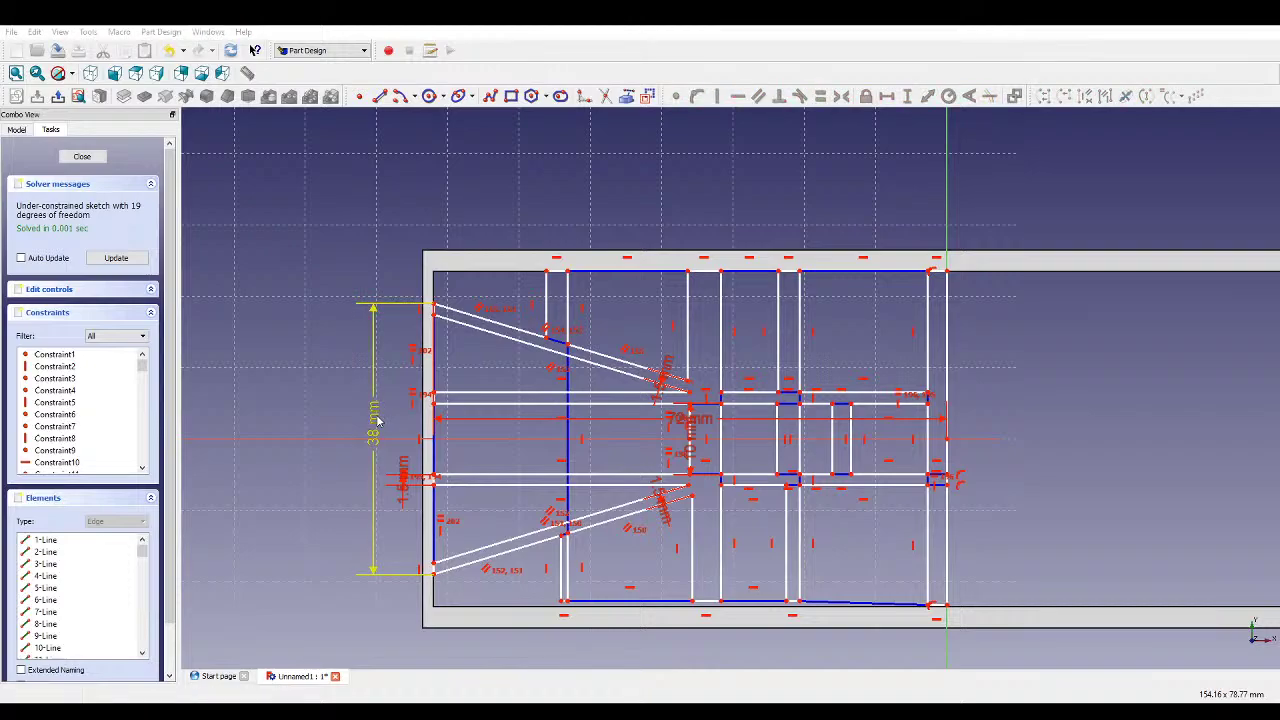
key(Return)
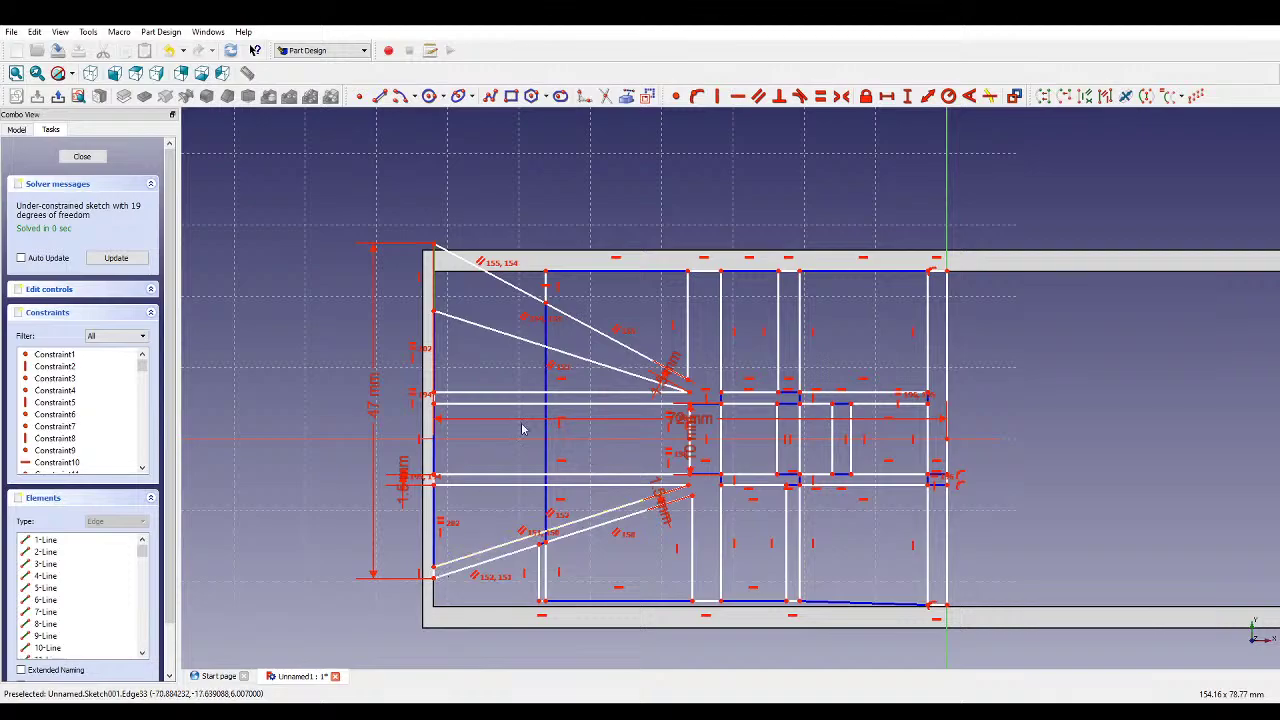
- Delete the equality between the short end segments of the left edge and the overall vertical dimension
scroll(450, 550, up, 3)
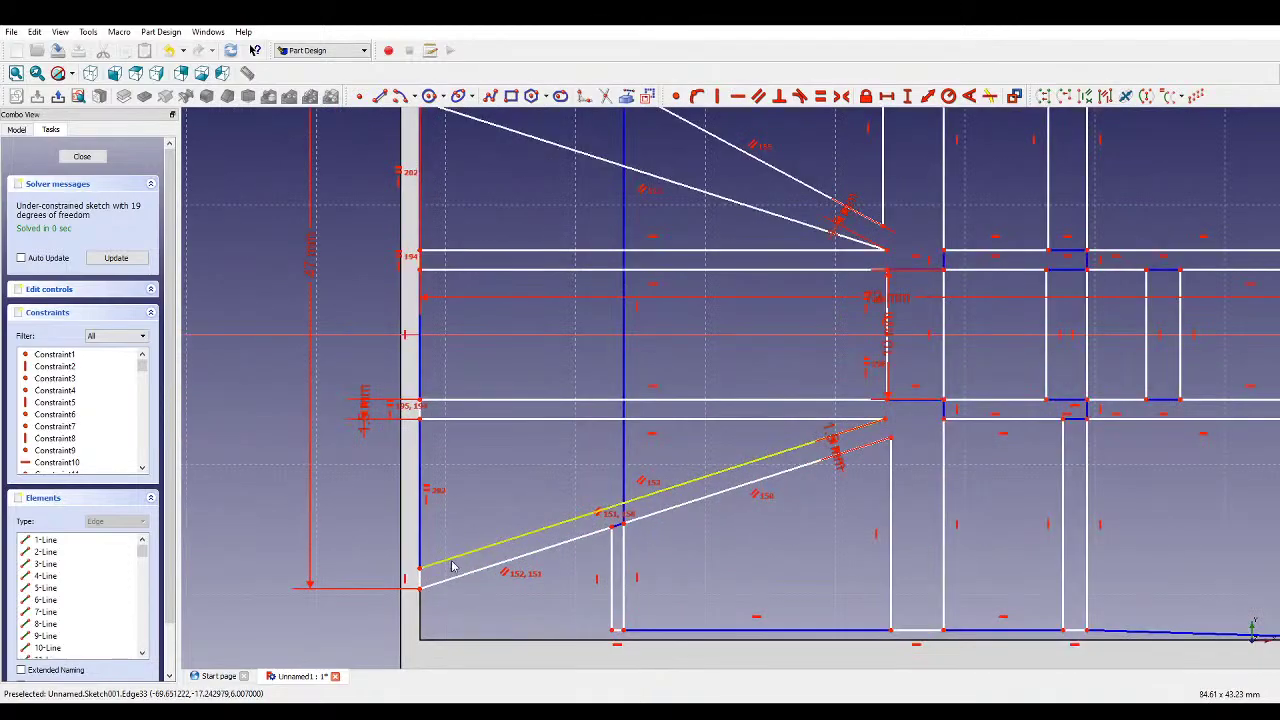
scroll(545, 543, down, 2)
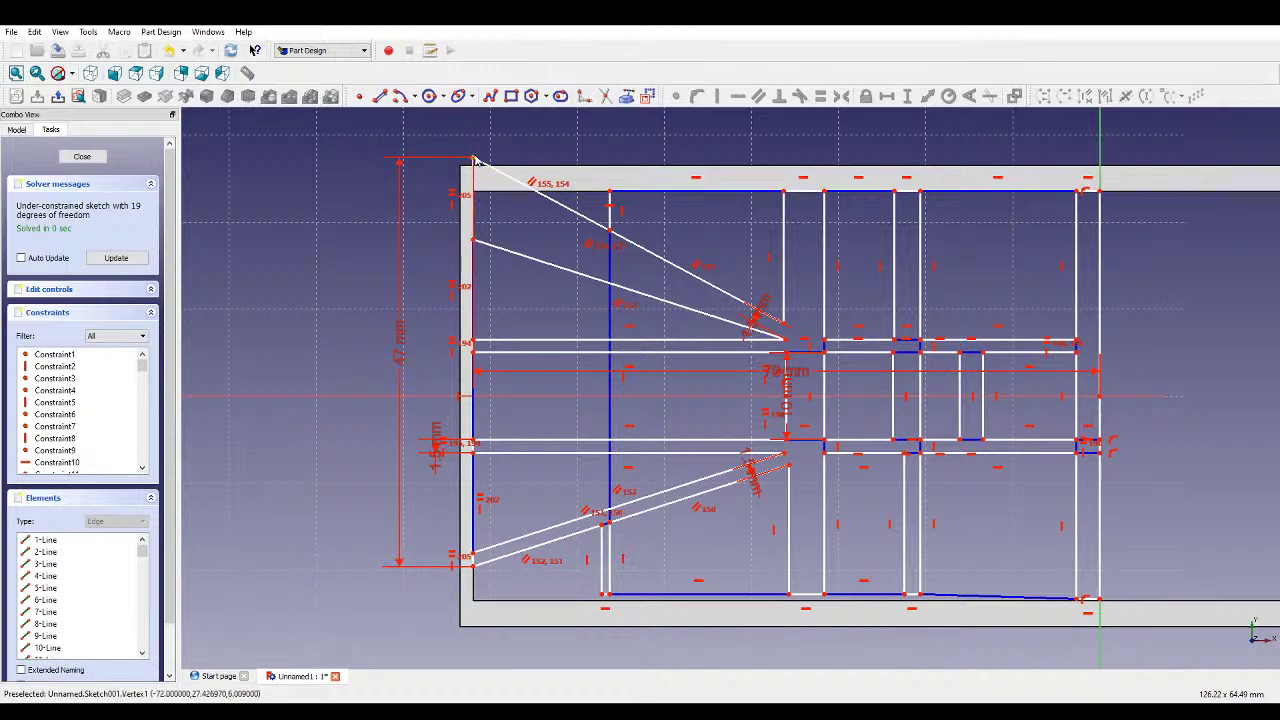
click(464, 200)
key(Delete)
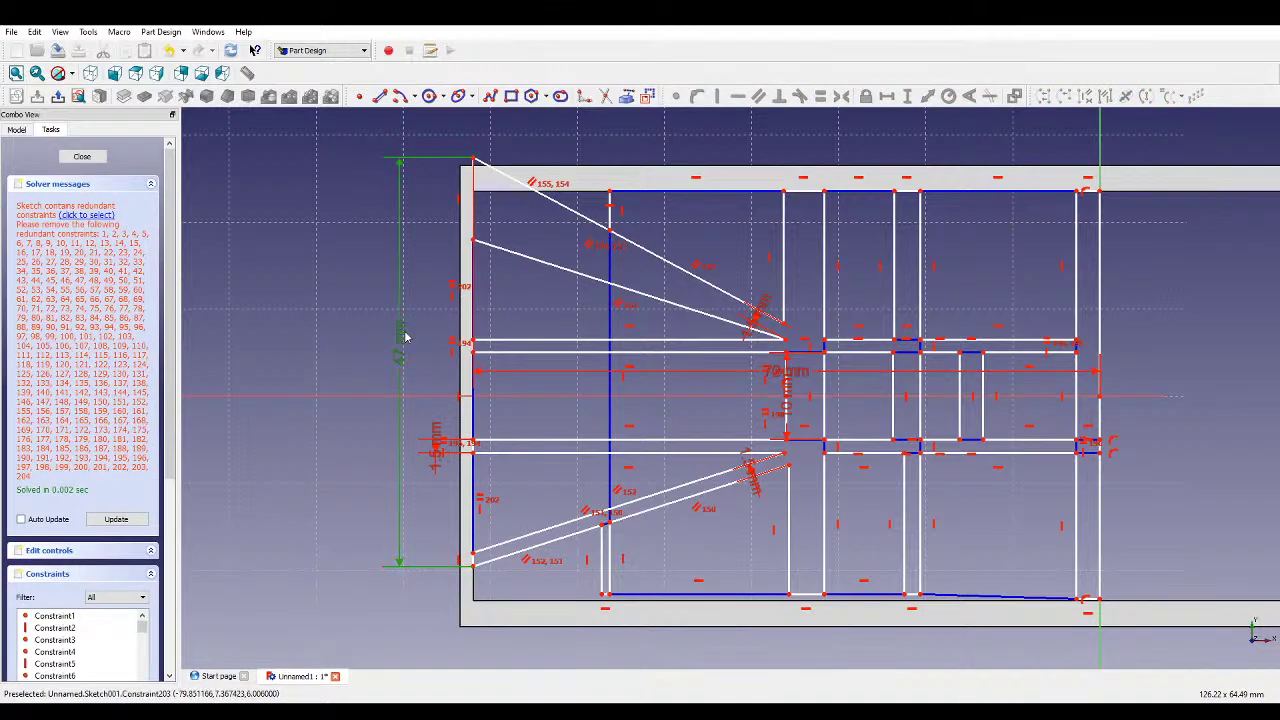
key(Delete)
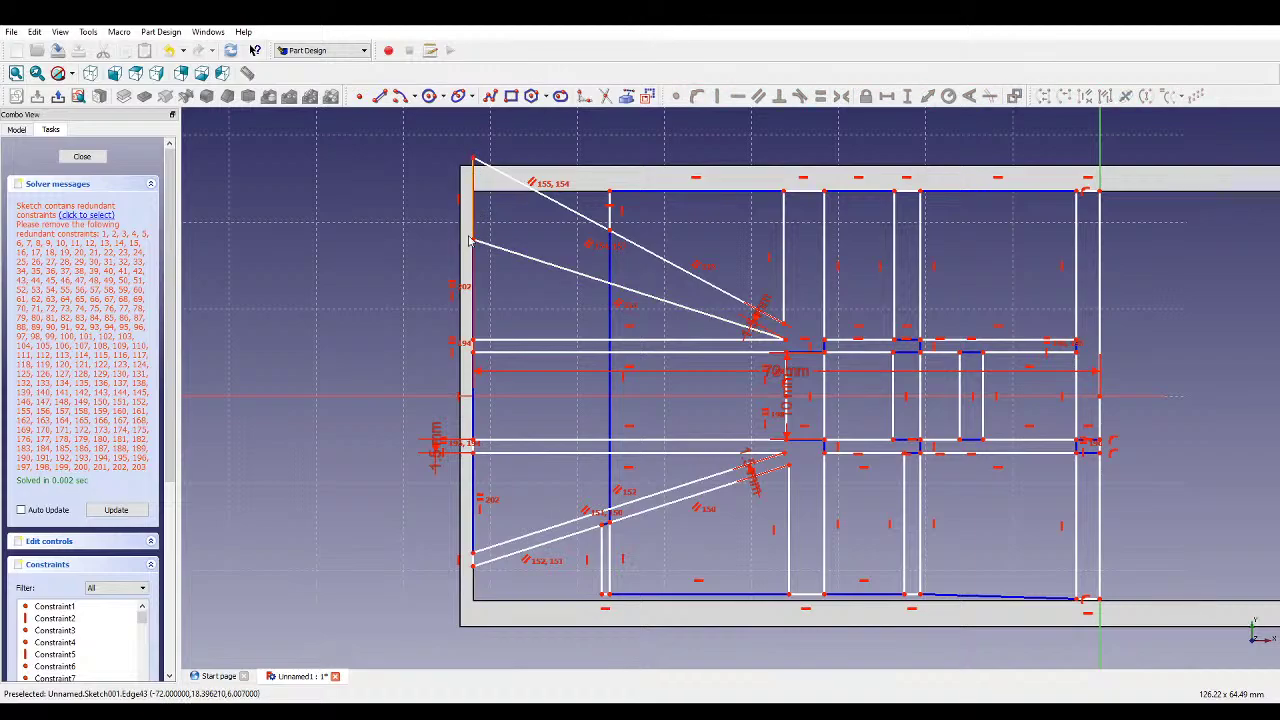
- Undo the recent constraint deletions and the change of the overall vertical dimension to 47 mm
click(173, 52)
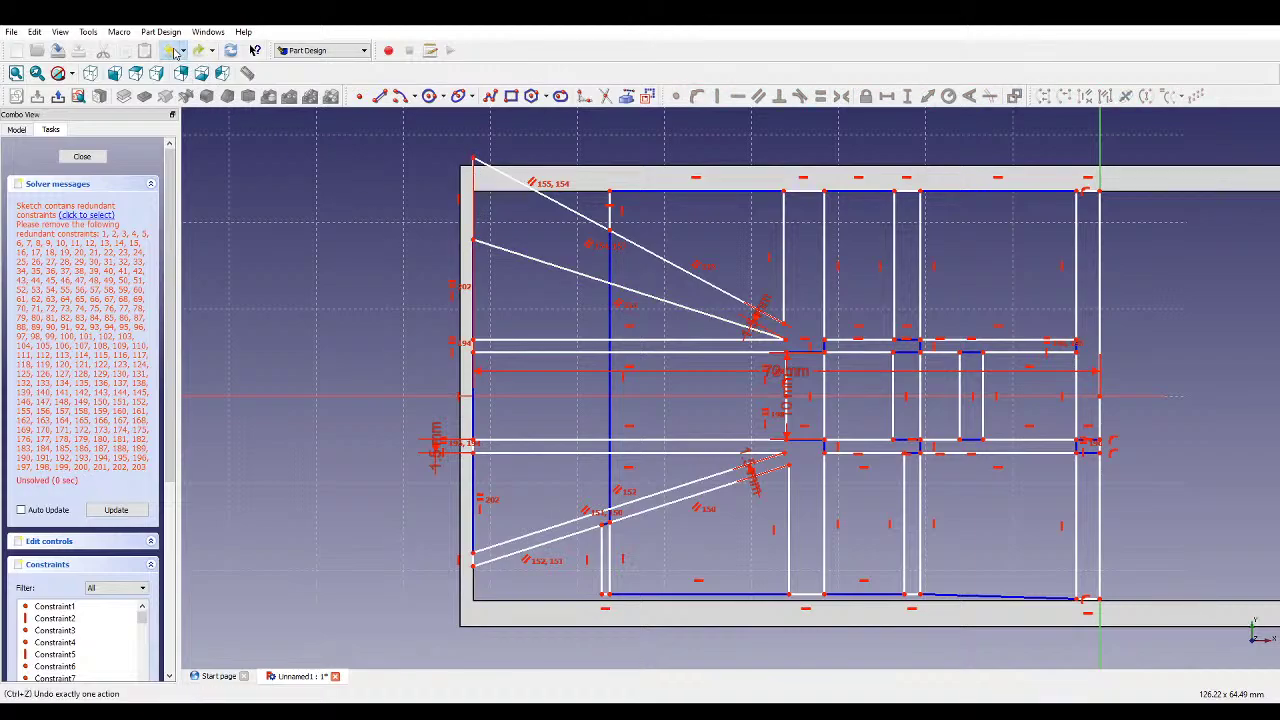
click(173, 52)
click(173, 52)
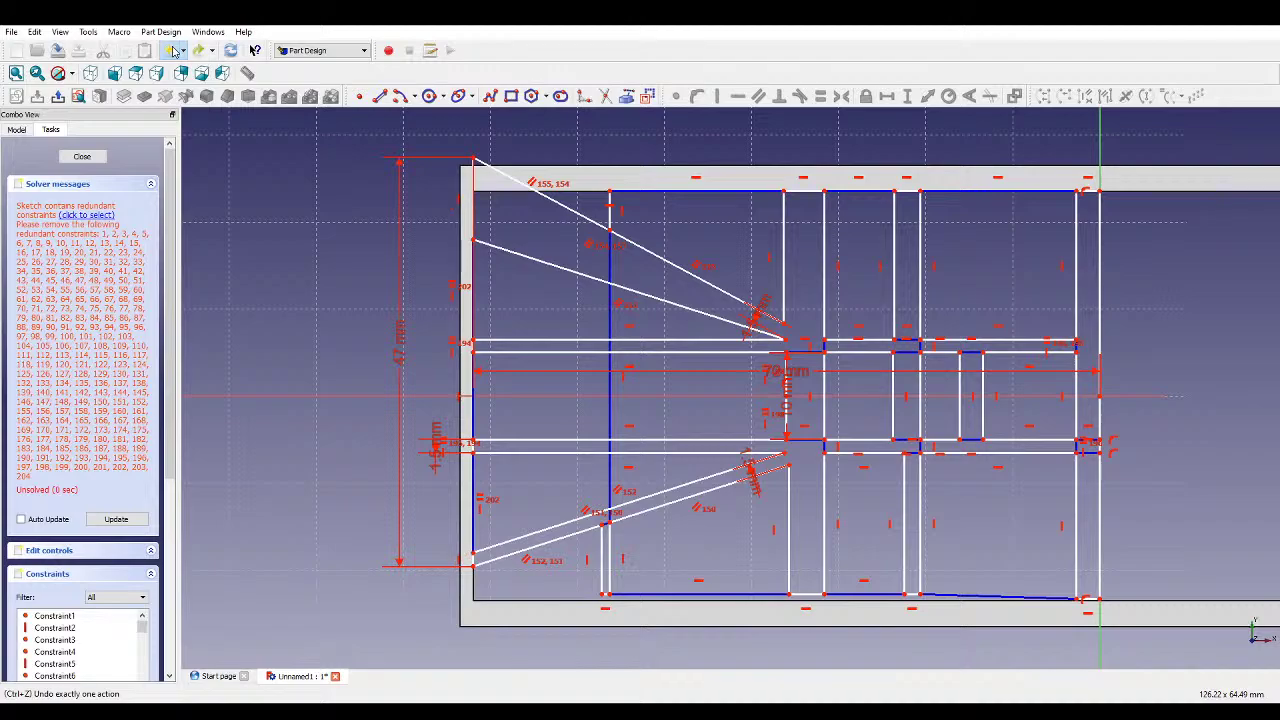
click(173, 52)
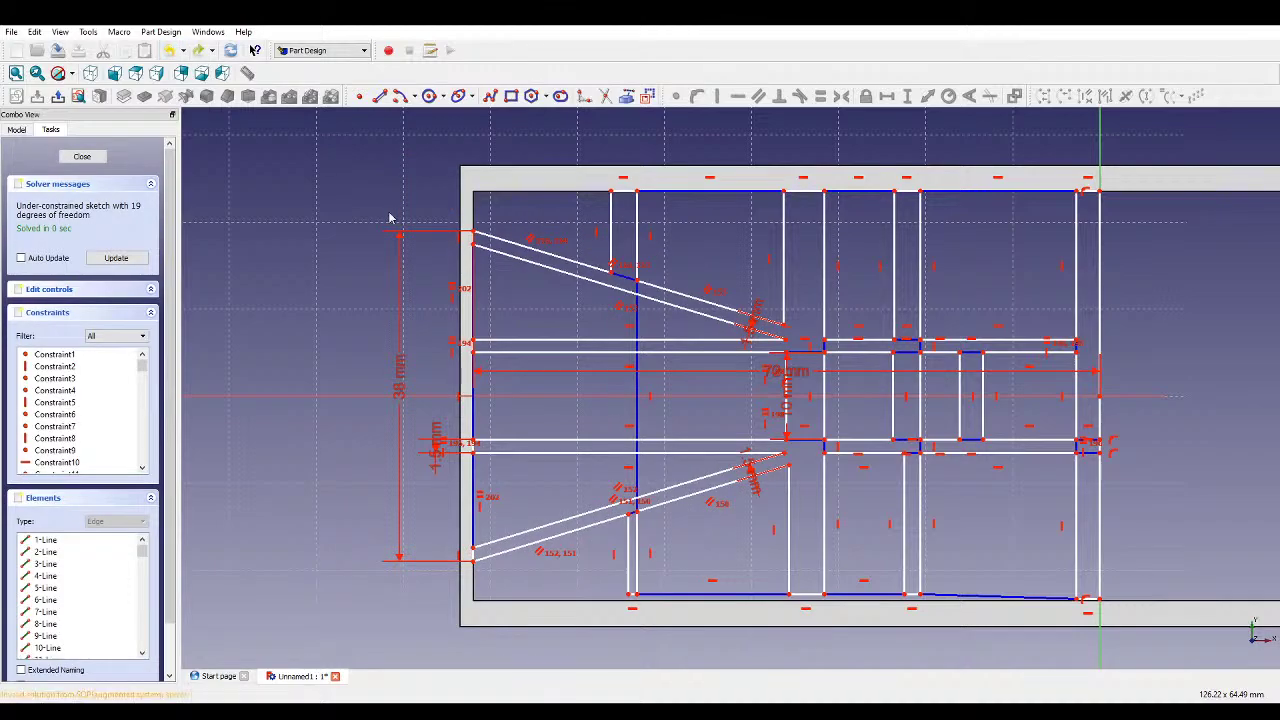
- Delete the overall vertical dimension, stretch the outer diagonals' left ends to the frame's inner corners, and constrain their vertical distance to 47 mm
key(Delete)
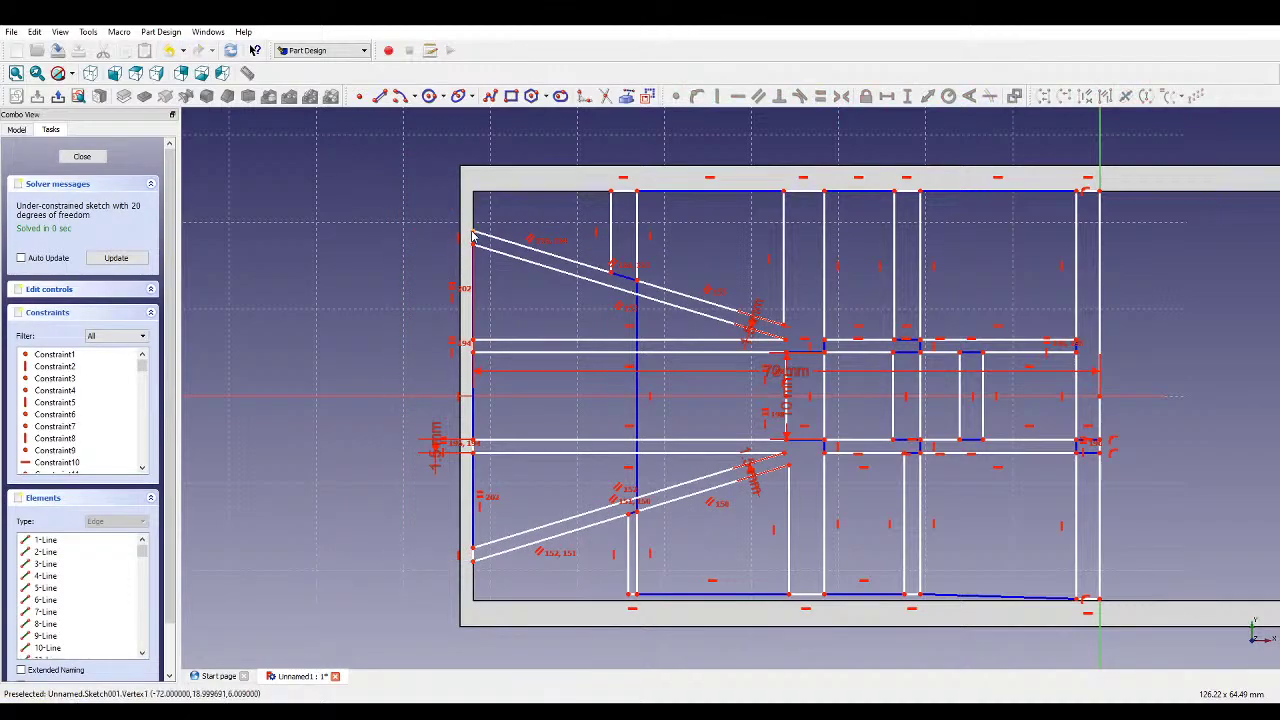
drag(472, 235, 473, 192)
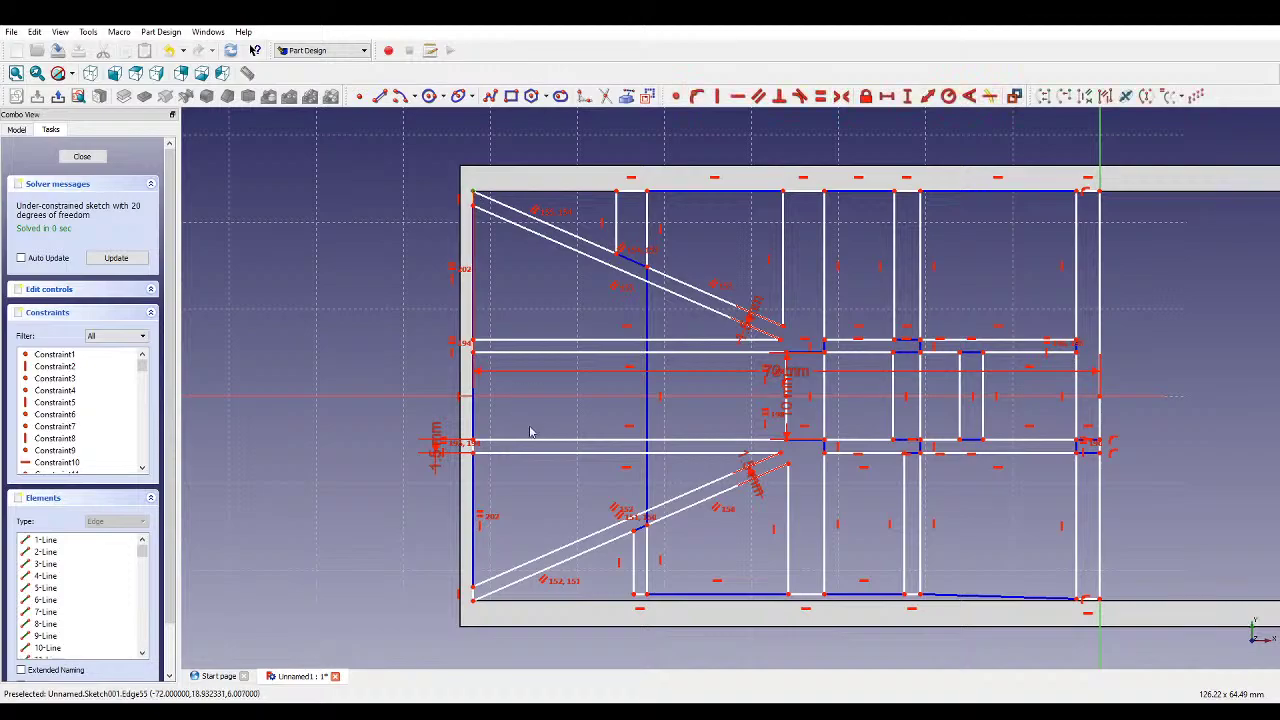
click(473, 603)
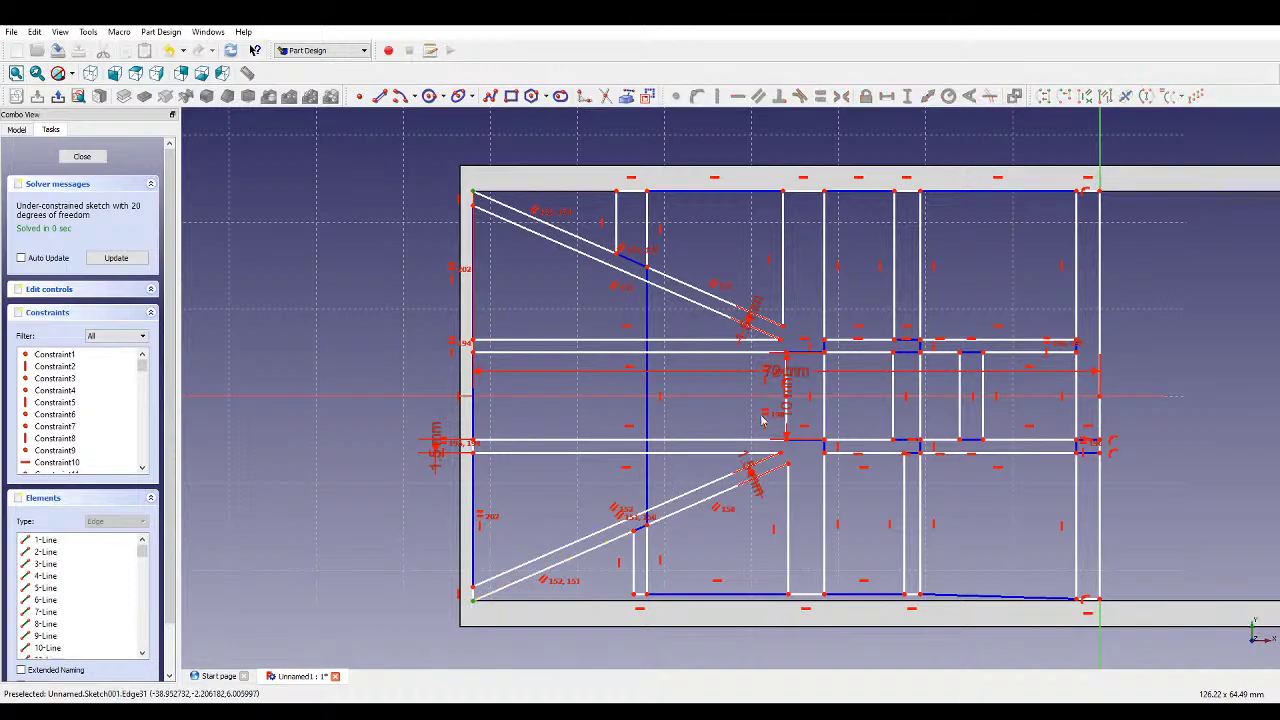
click(906, 96)
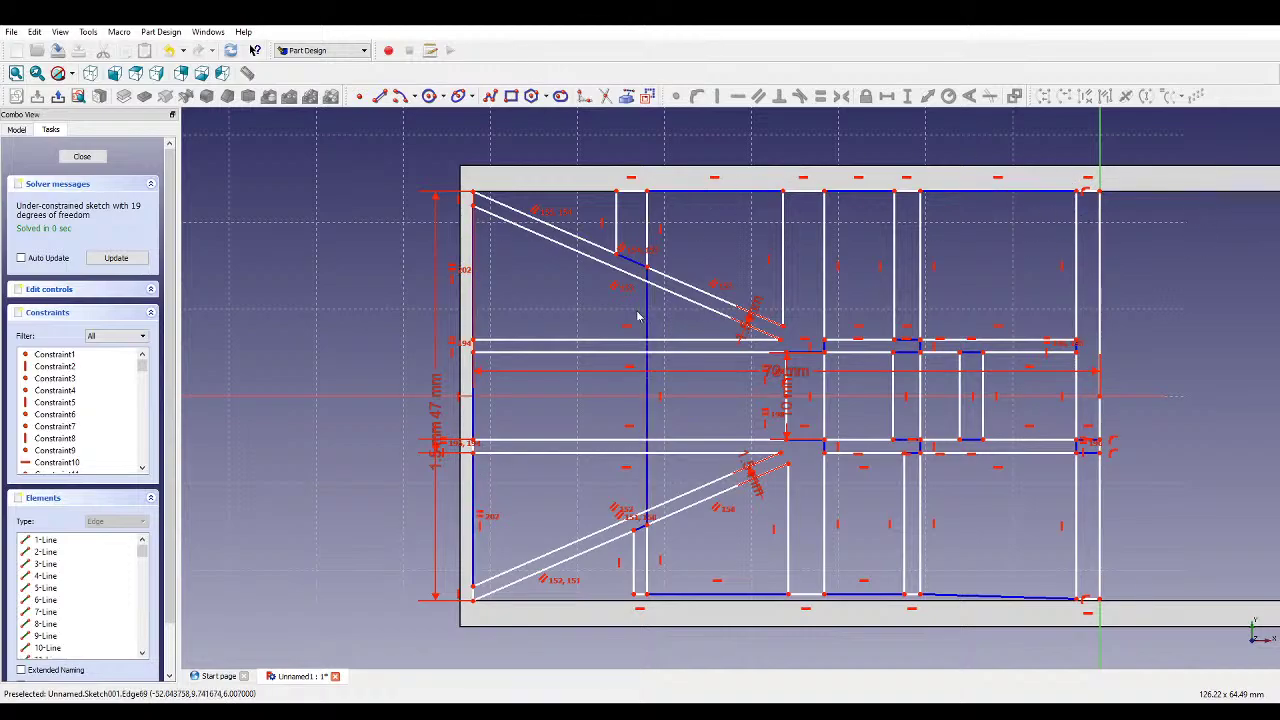
- Make the leftmost short horizontal segments on the profile's upper and lower edges equal in length
click(636, 197)
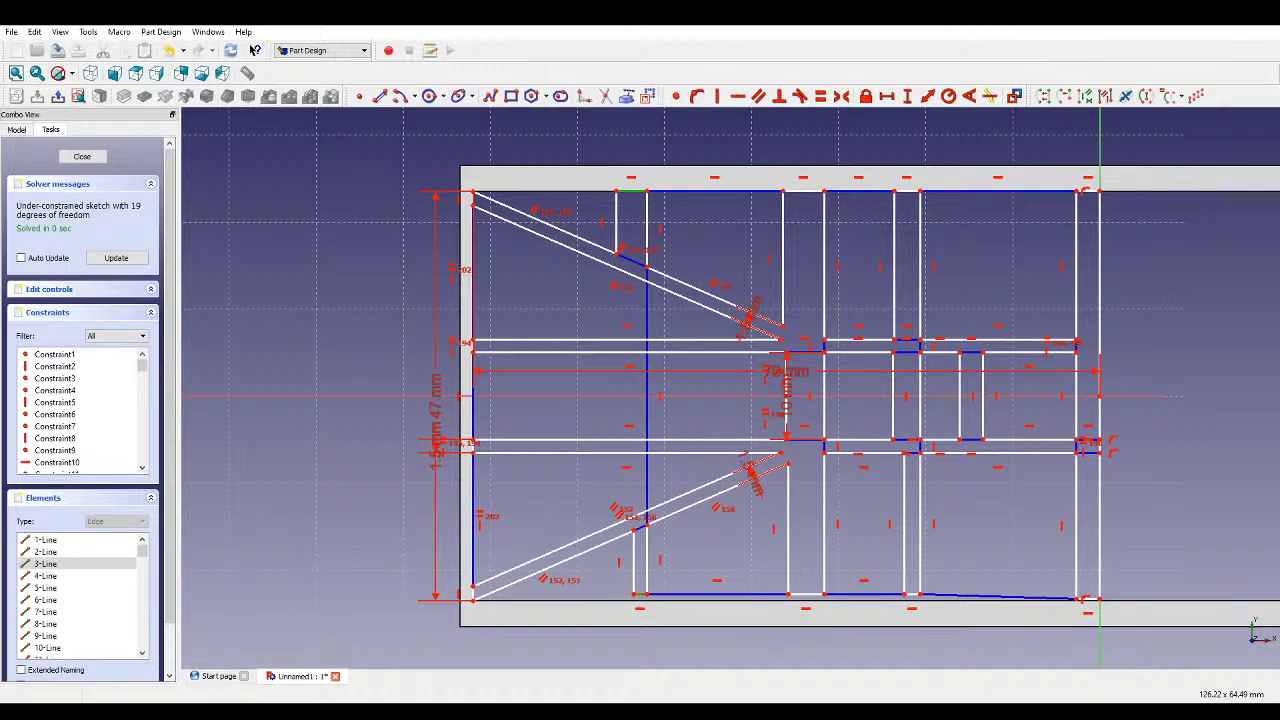
click(821, 96)
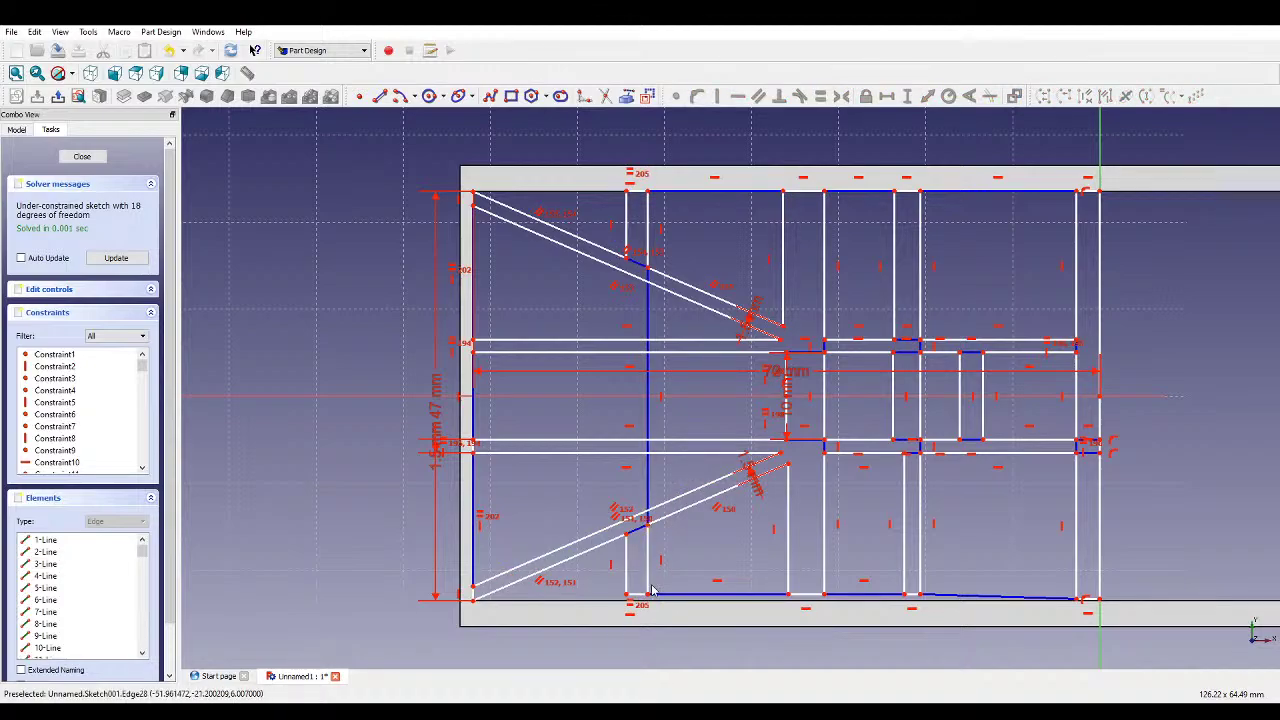
- Draw a line from the profile's lower-left corner to the nearest short bottom segment and constrain it horizontal
scroll(640, 620, up, 2)
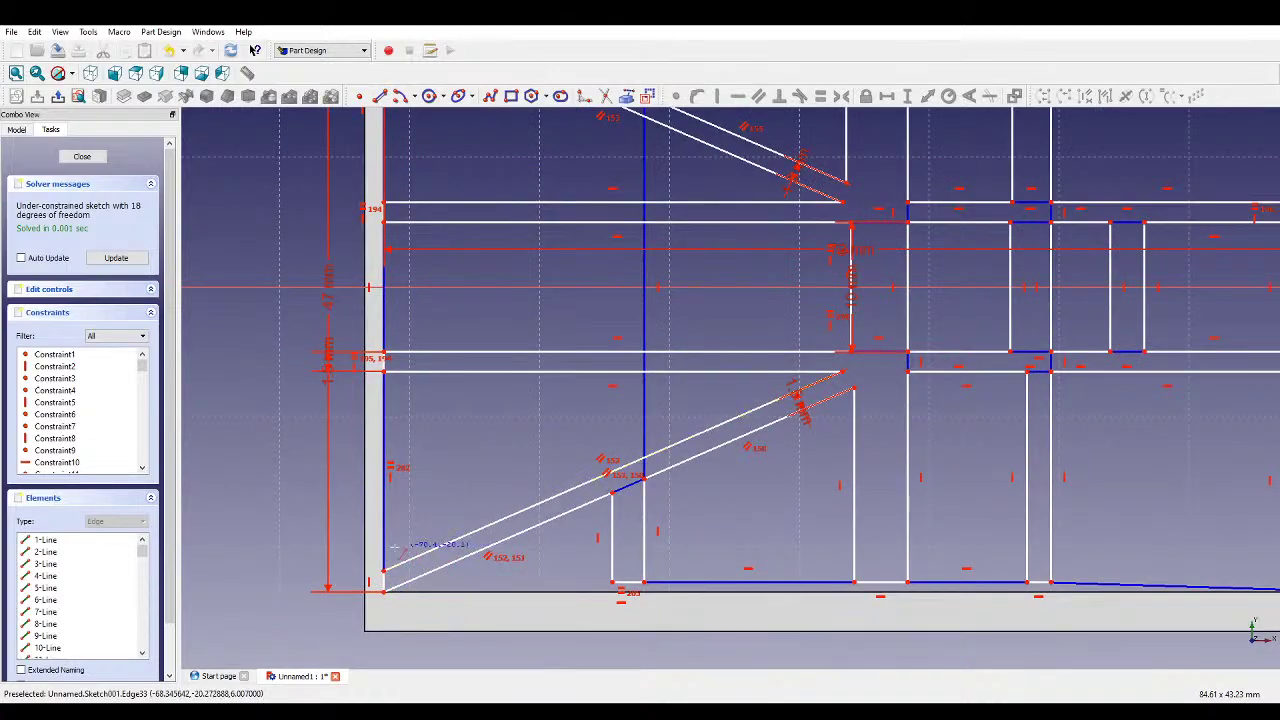
click(385, 591)
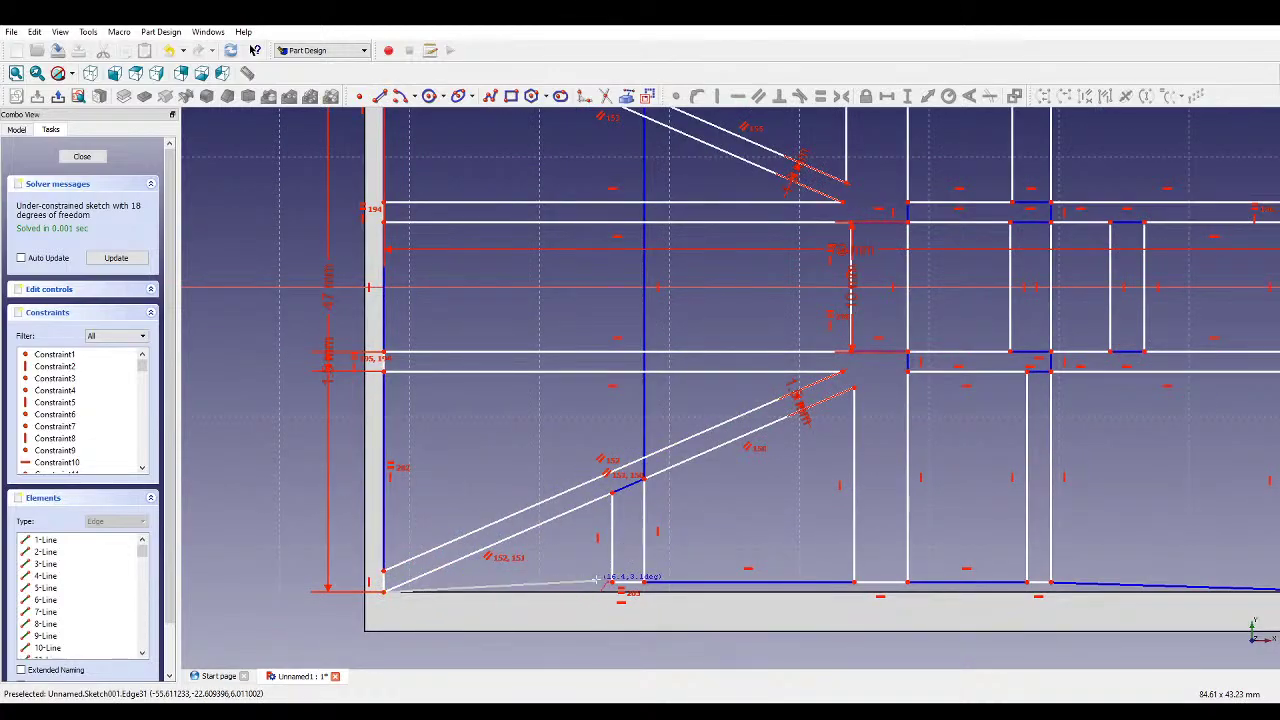
click(611, 582)
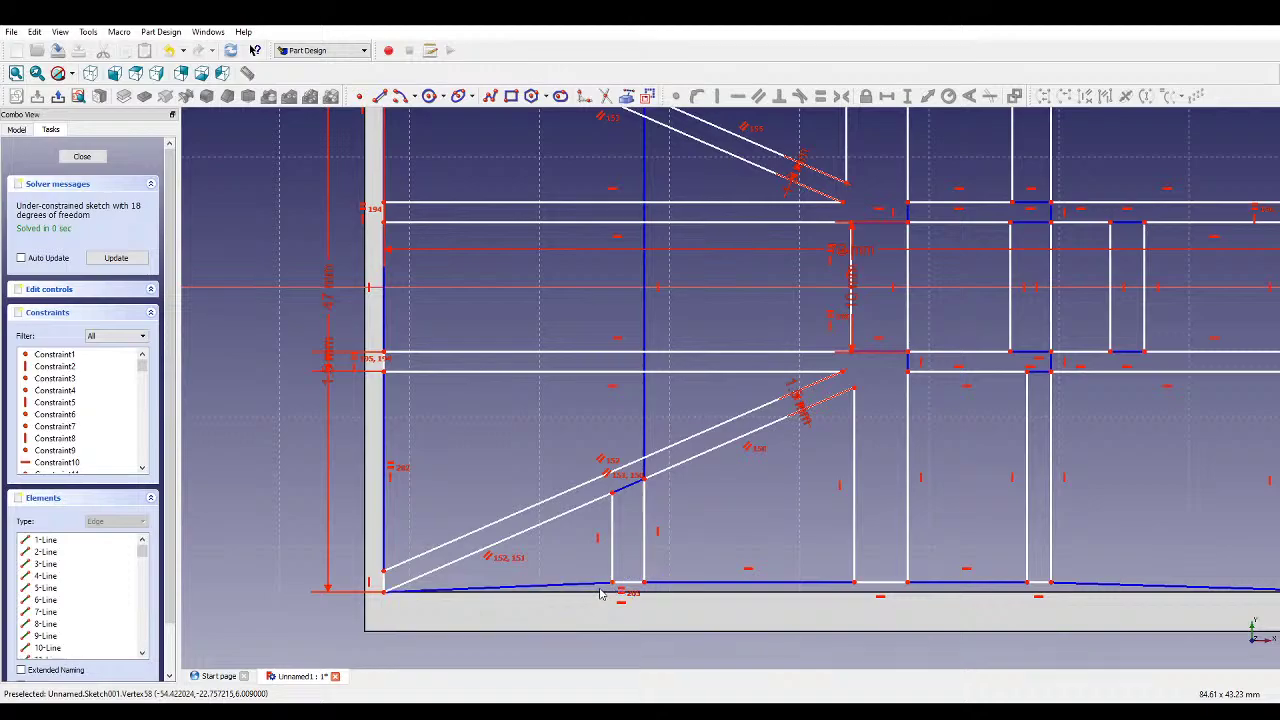
key(Escape)
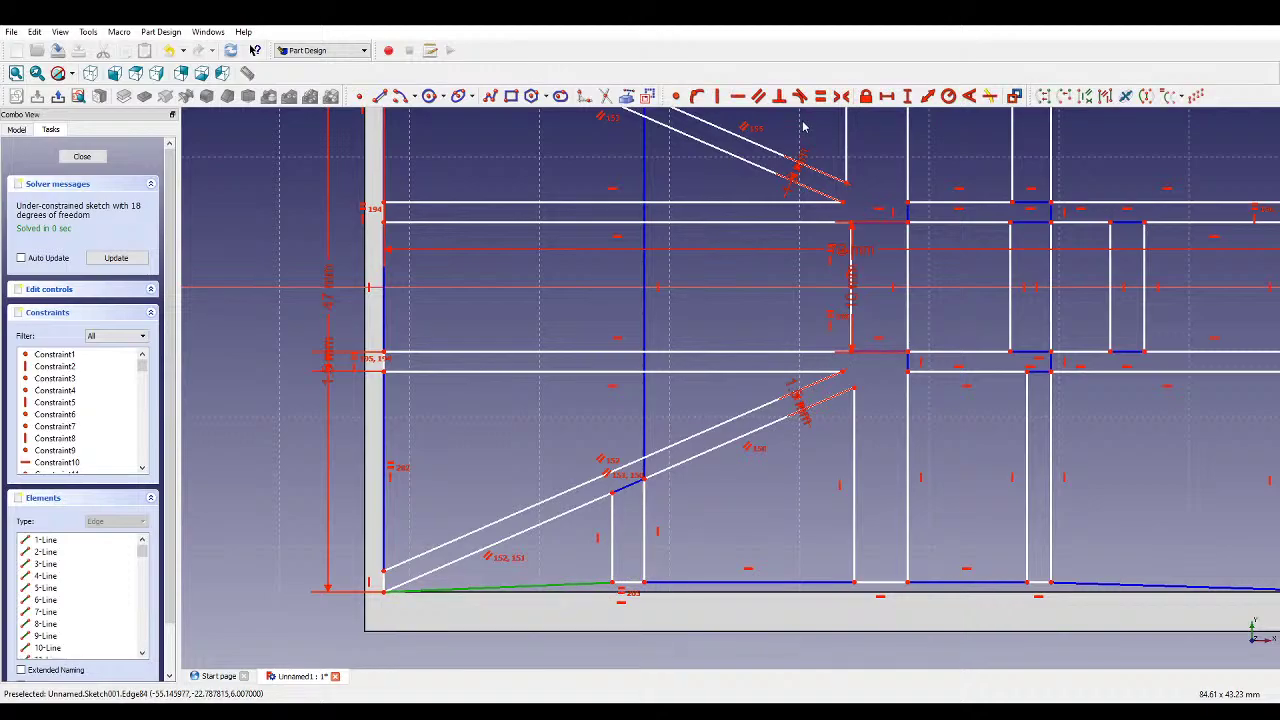
click(738, 96)
- Constrain the slightly sloped line near the right end of the profile's bottom edge to horizontal
scroll(560, 512, down, 2)
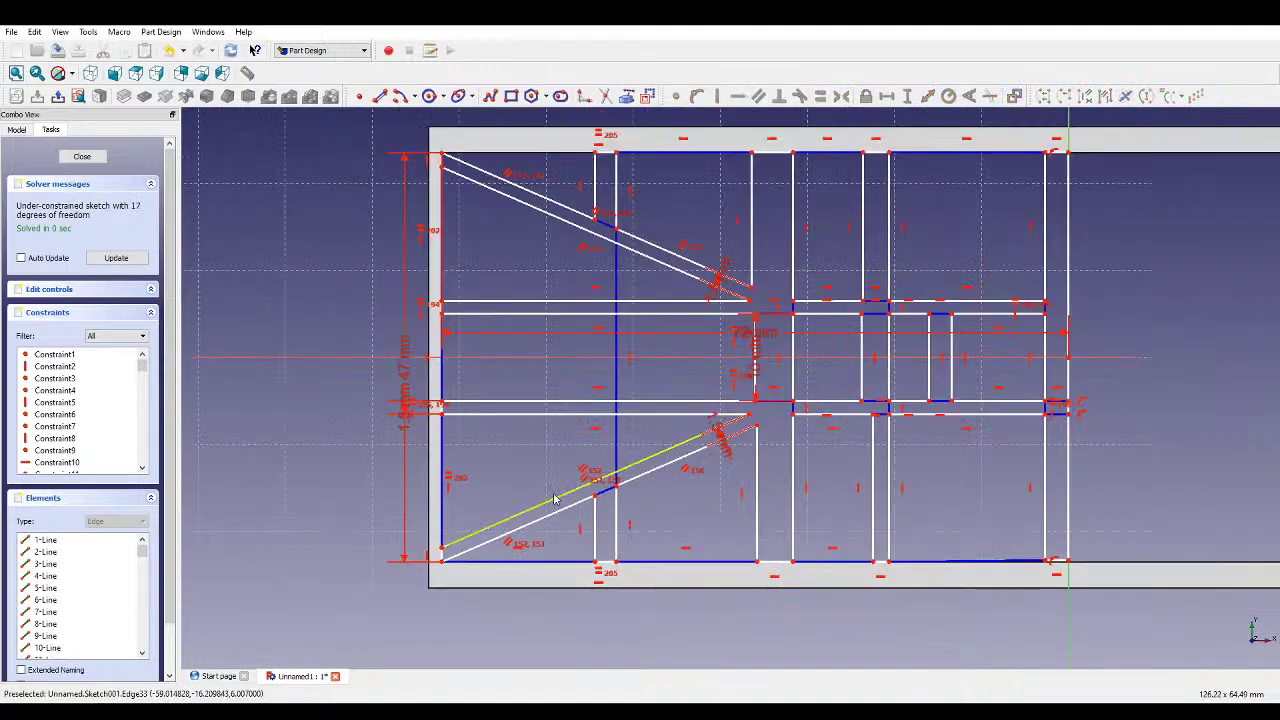
click(940, 558)
click(738, 96)
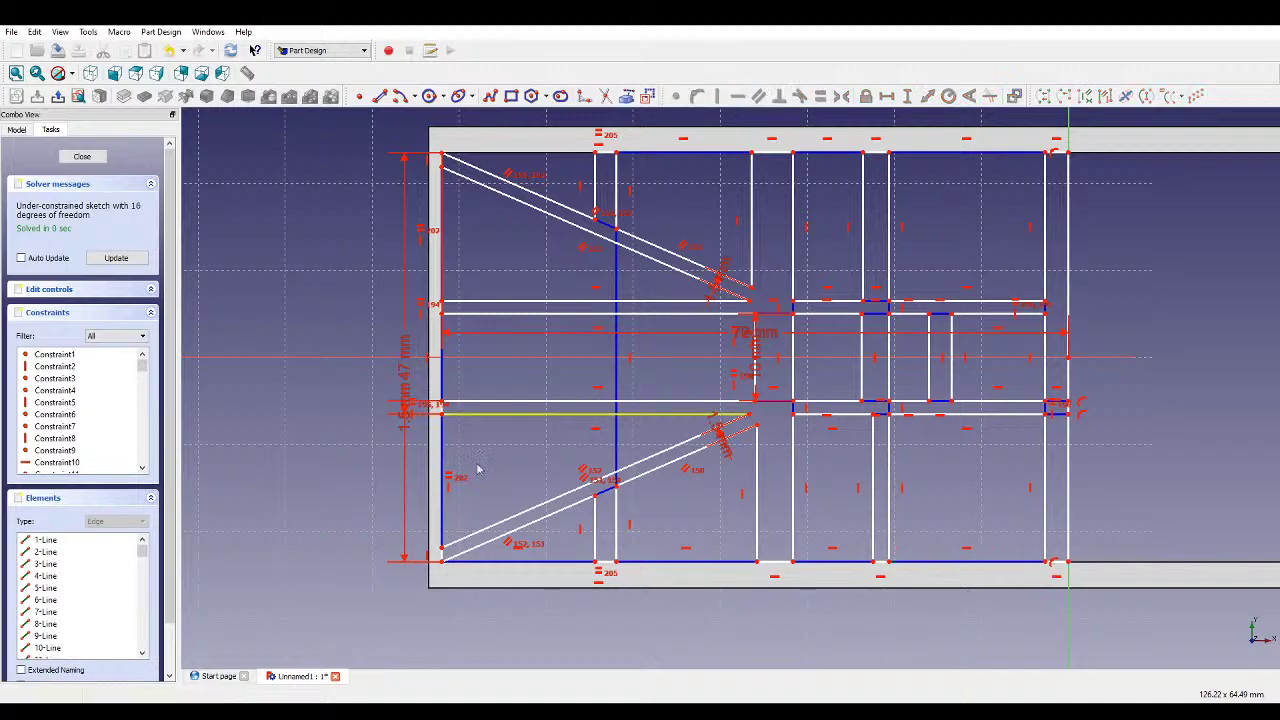
- Draw a horizontal line from the profile's upper-left corner to the nearest short top segment
scroll(495, 435, down, 1)
scroll(540, 452, up, 3)
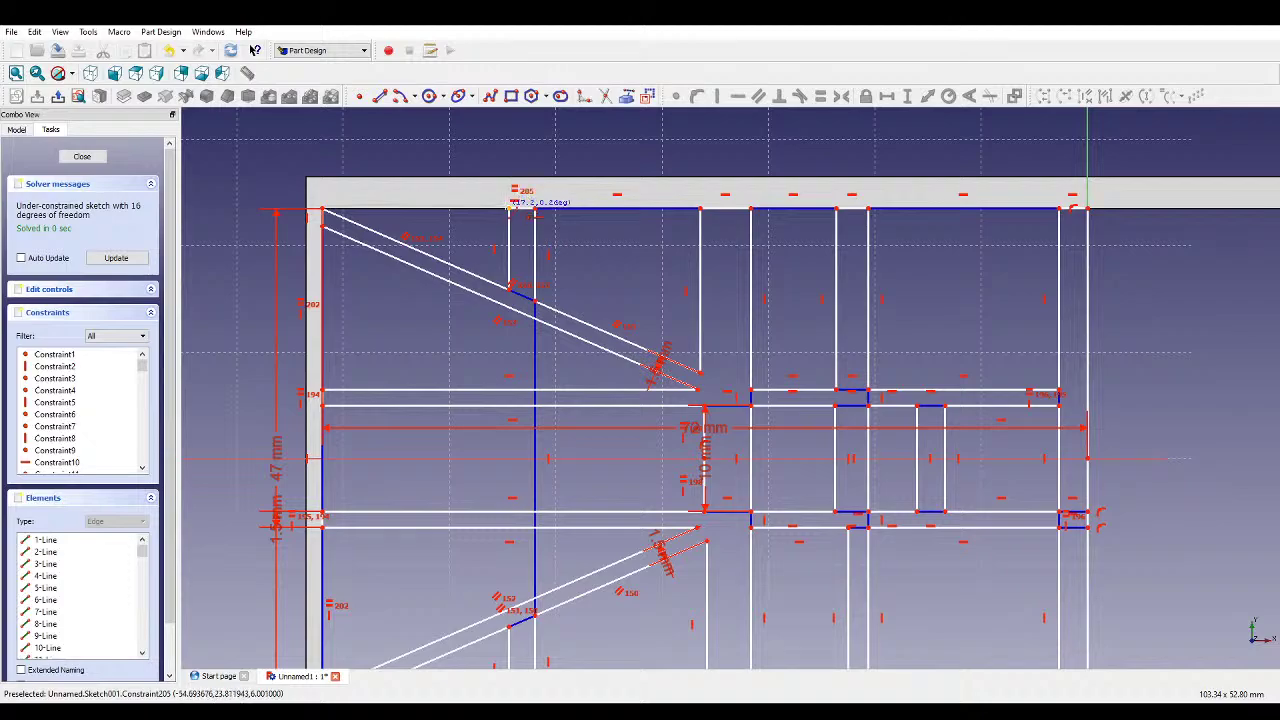
scroll(571, 280, down, 2)
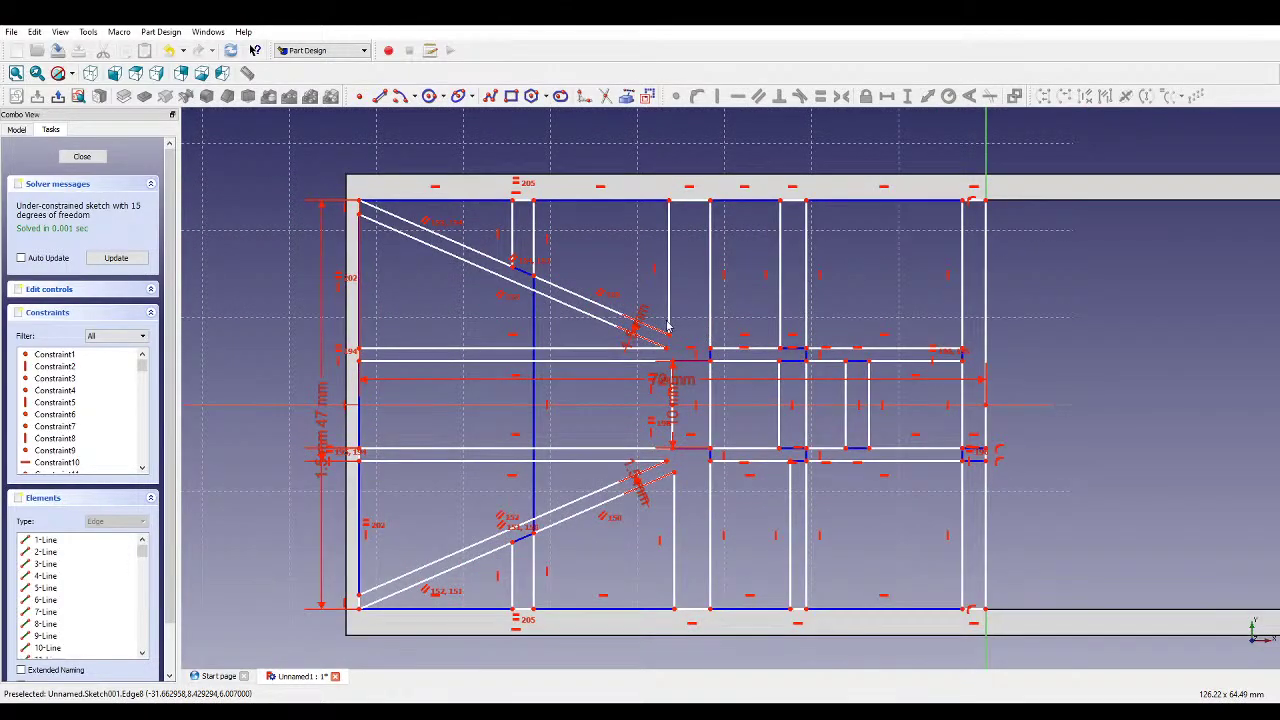
- Shift the leftmost vertical rib slightly left and set the horizontal length of its short top segment to 1.5 mm
drag(509, 200, 500, 206)
click(503, 206)
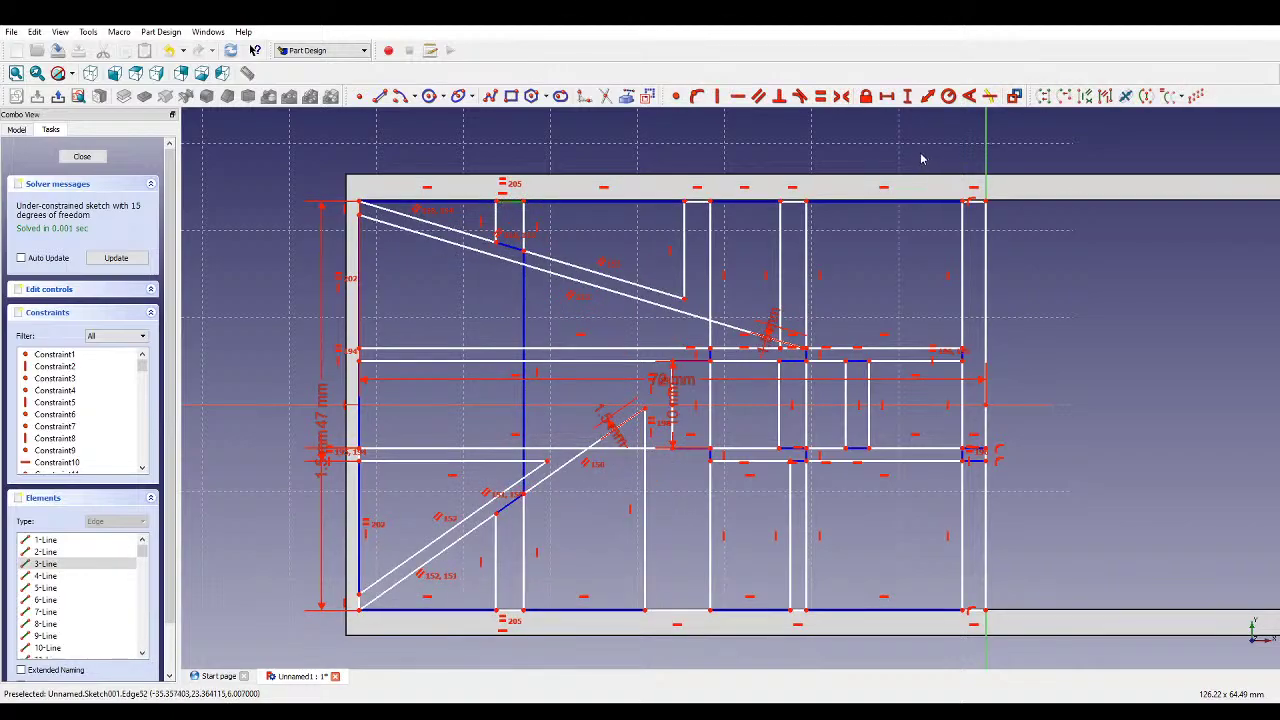
click(889, 96)
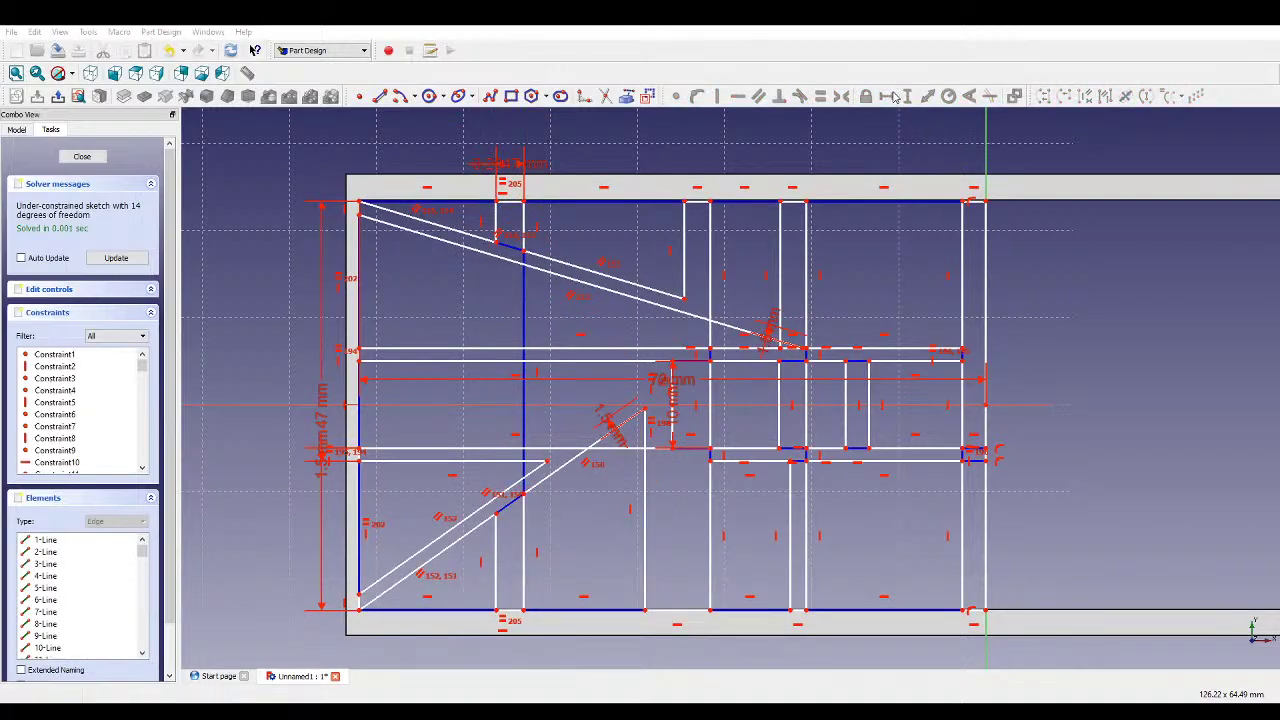
- Reposition the lower diagonal rib and draw a short horizontal line joining the inner ends of its two edges
mouse_move(523, 512)
mouse_down()
mouse_move(508, 512)
mouse_move(582, 524)
mouse_move(563, 523)
mouse_up()
scroll(696, 477, up, 3)
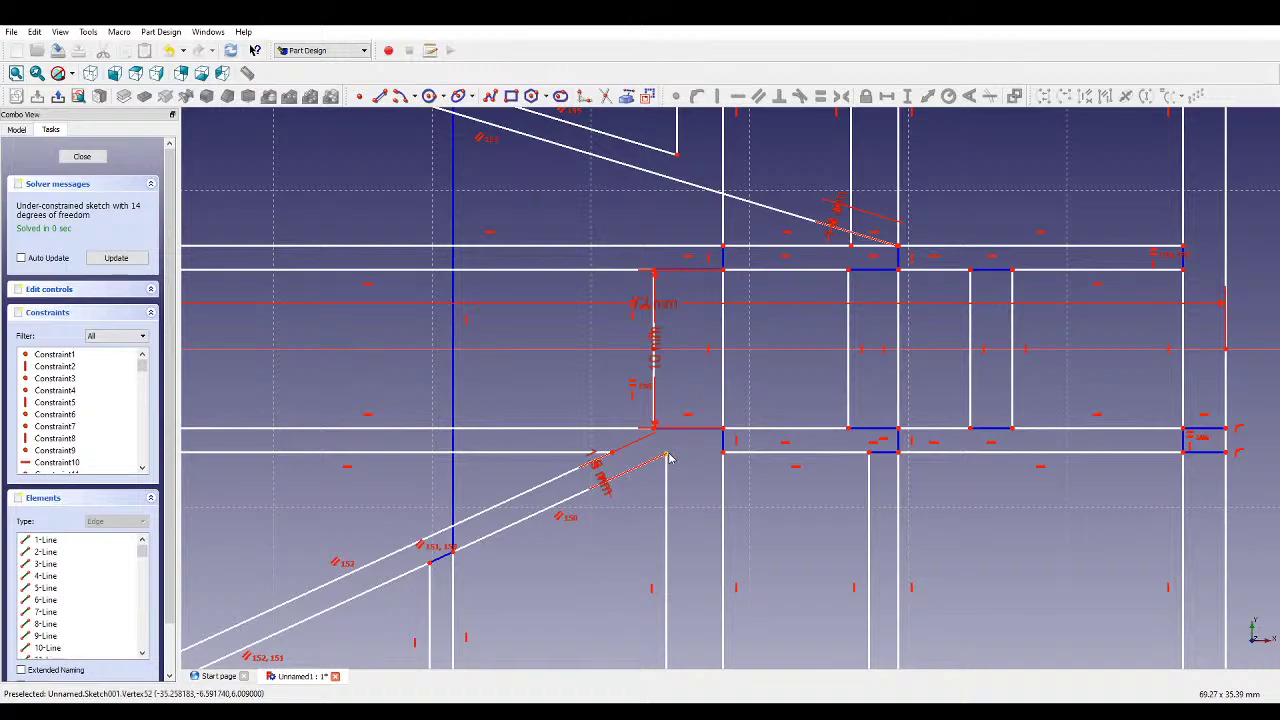
drag(621, 458, 608, 457)
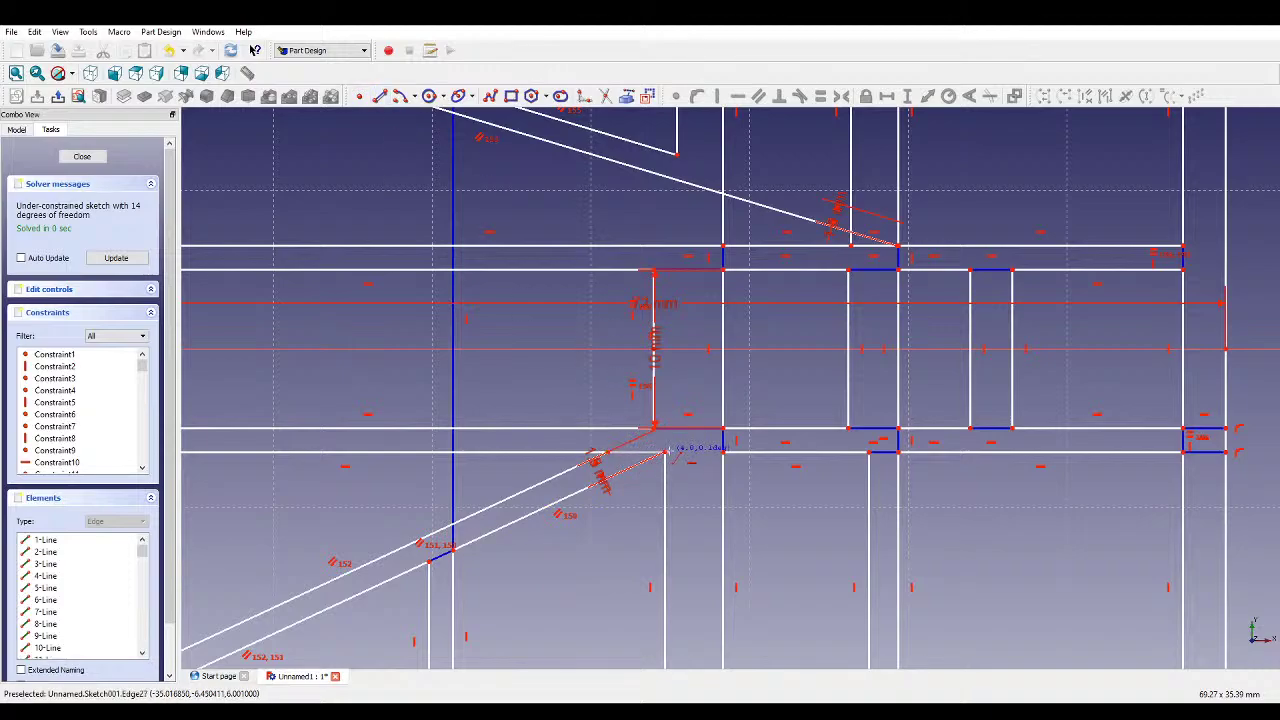
click(666, 456)
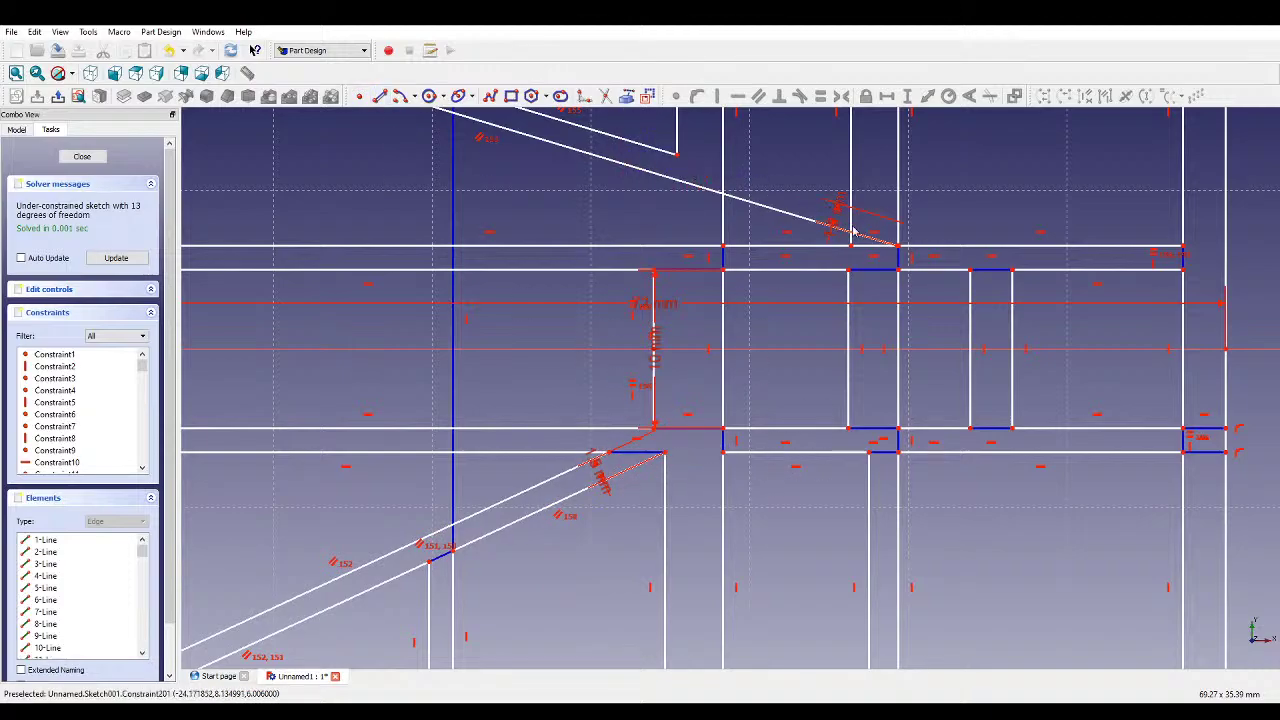
- Try to pull the upper diagonal's inner end back to the left and untangle the distorted lower diagonal and left rib
drag(888, 249, 591, 236)
scroll(780, 296, down, 5)
scroll(705, 192, up, 3)
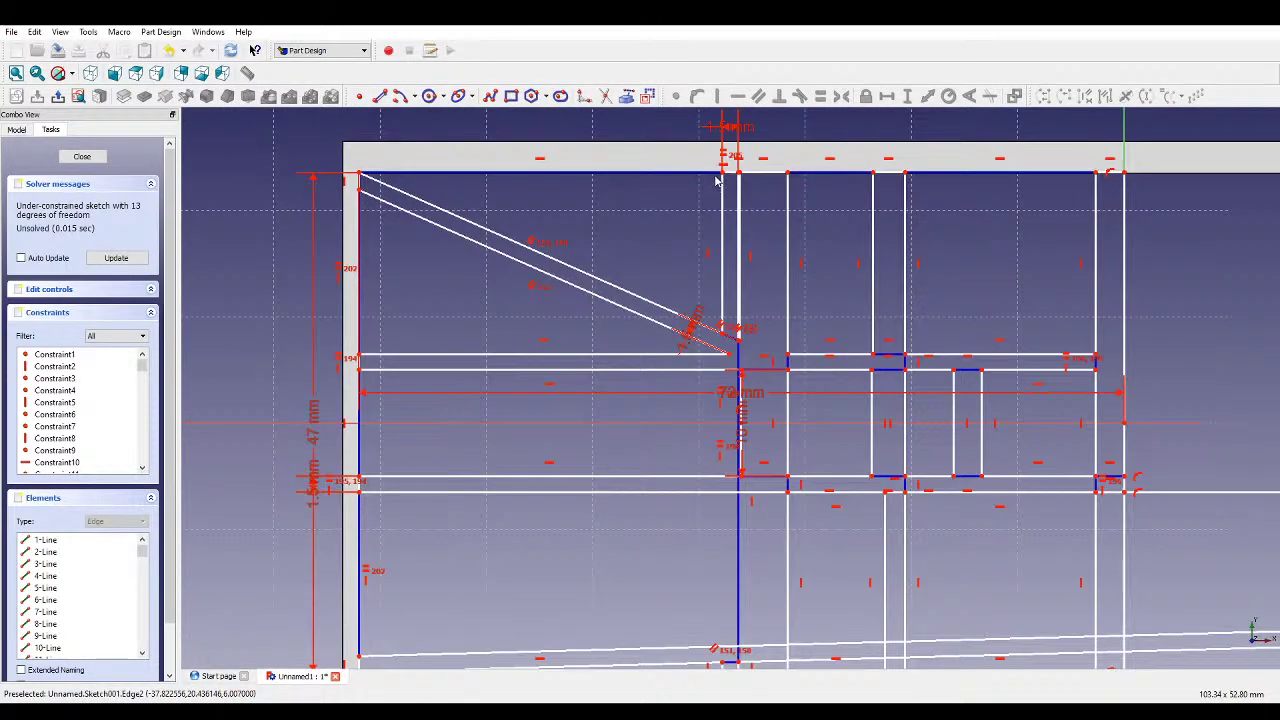
drag(716, 181, 610, 197)
scroll(610, 197, down, 3)
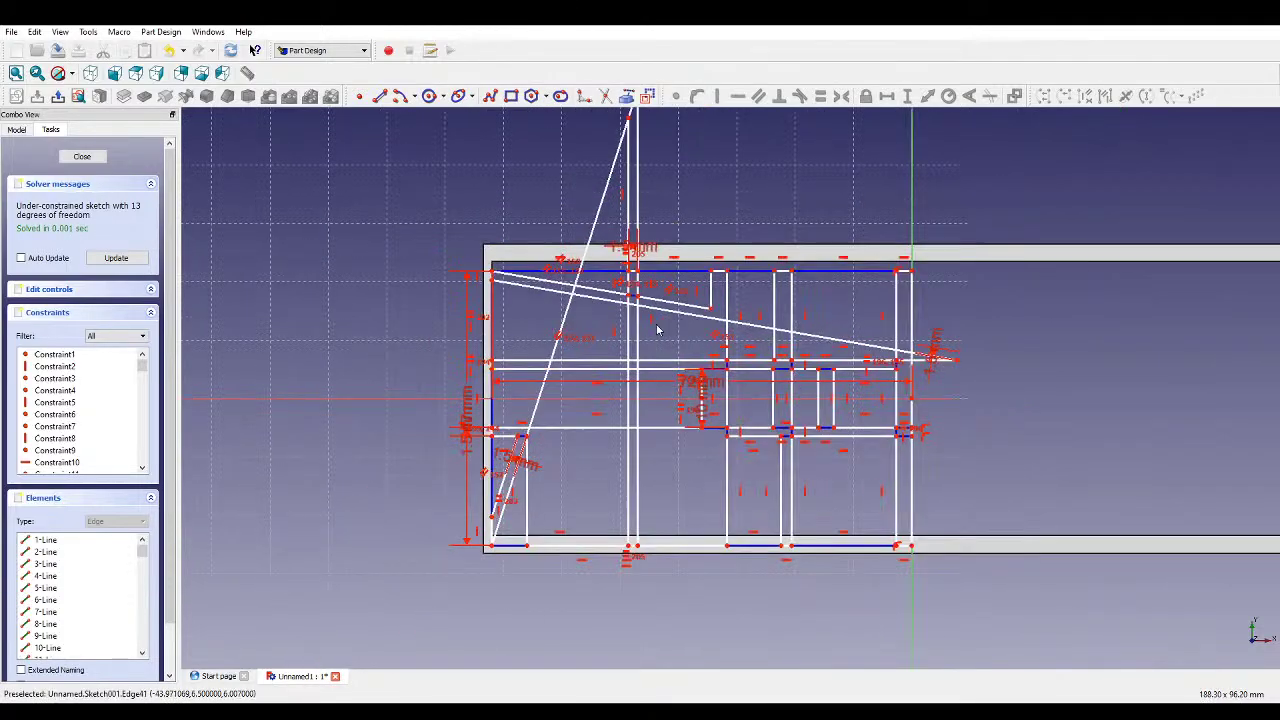
scroll(630, 240, down, 2)
mouse_move(630, 240)
mouse_down()
mouse_move(640, 300)
mouse_move(591, 390)
mouse_move(671, 357)
mouse_up()
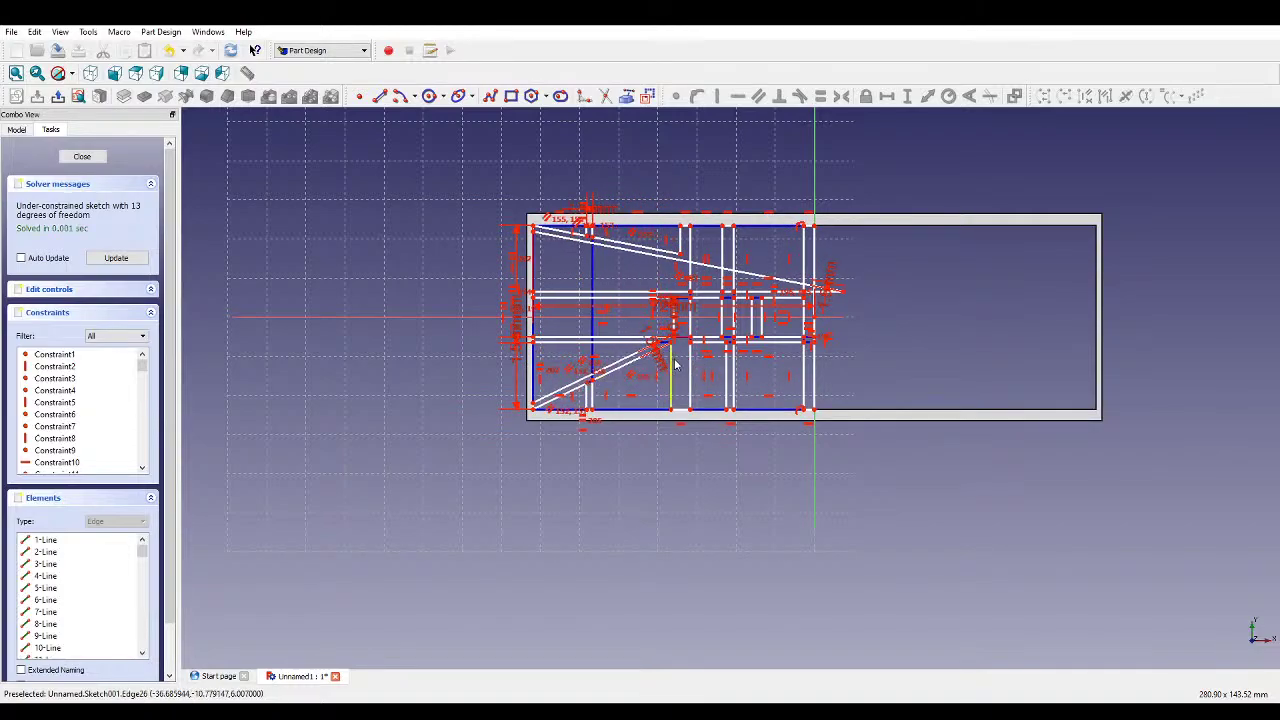
- Draw a short line from the 10 mm opening's lower-left corner to the lower diagonal's inner end and constrain it vertically
scroll(667, 356, up, 5)
mouse_move(668, 290)
mouse_down()
mouse_move(677, 302)
mouse_move(683, 287)
mouse_up()
click(389, 97)
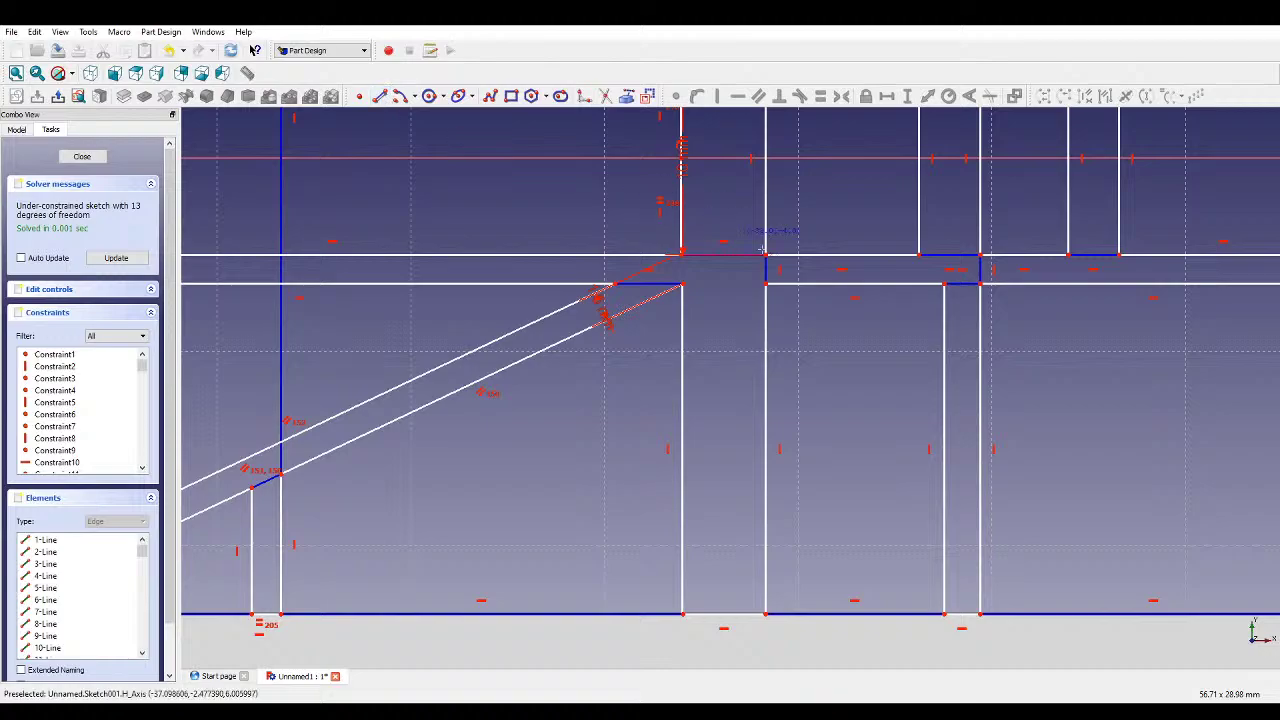
click(681, 254)
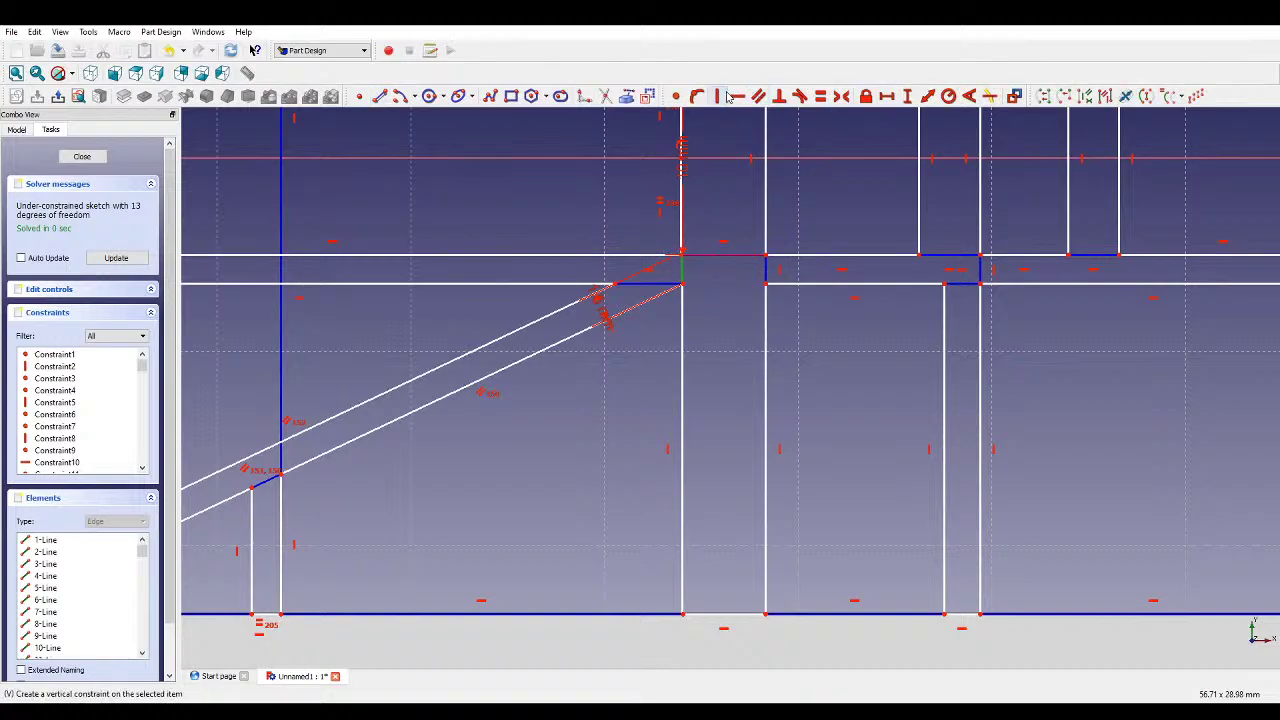
click(717, 96)
- Move the upper diagonal's overextended inner end back to the left edge of the central 10 mm opening
scroll(686, 393, down, 3)
scroll(694, 214, down, 1)
scroll(1123, 251, up, 3)
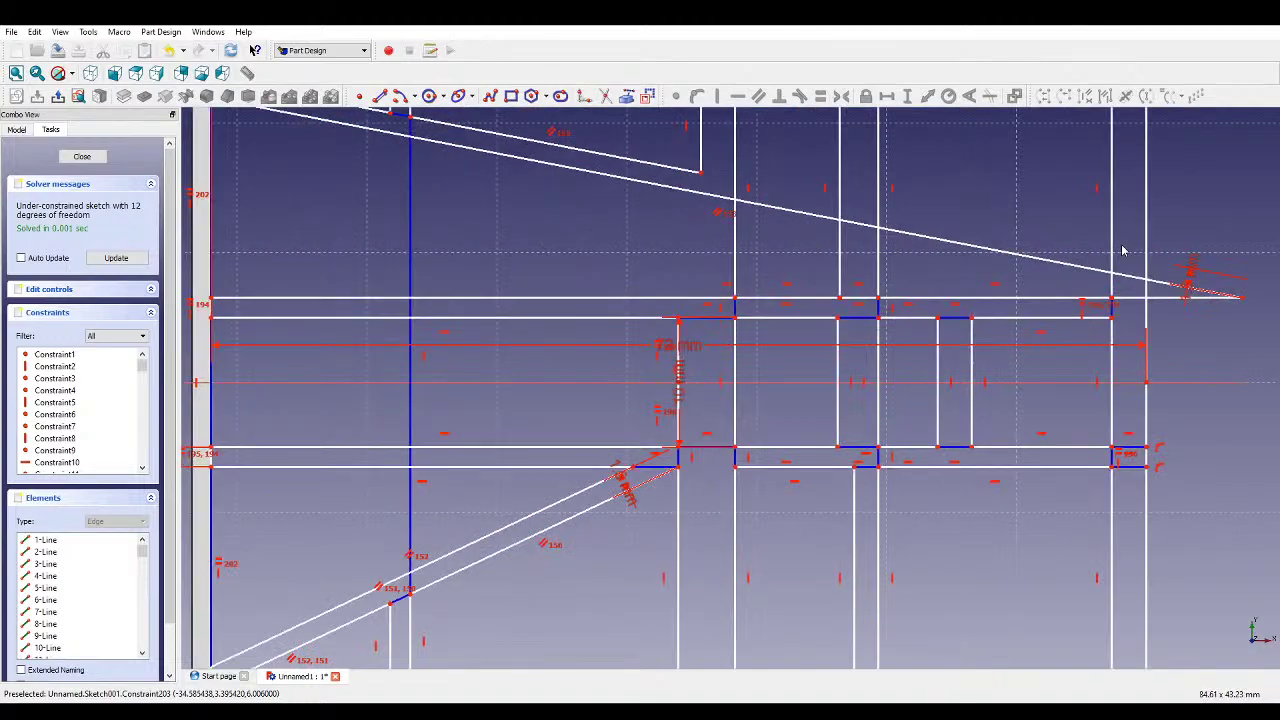
drag(1243, 296, 677, 296)
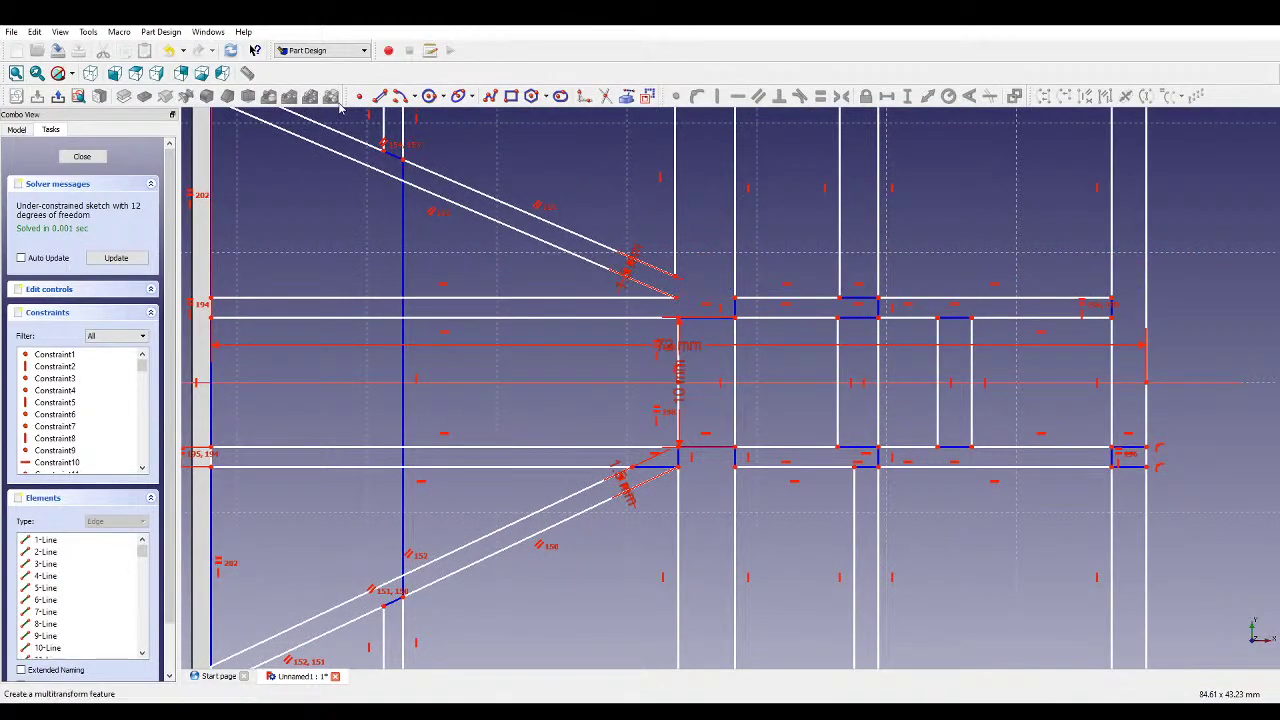
click(380, 96)
scroll(649, 274, up, 2)
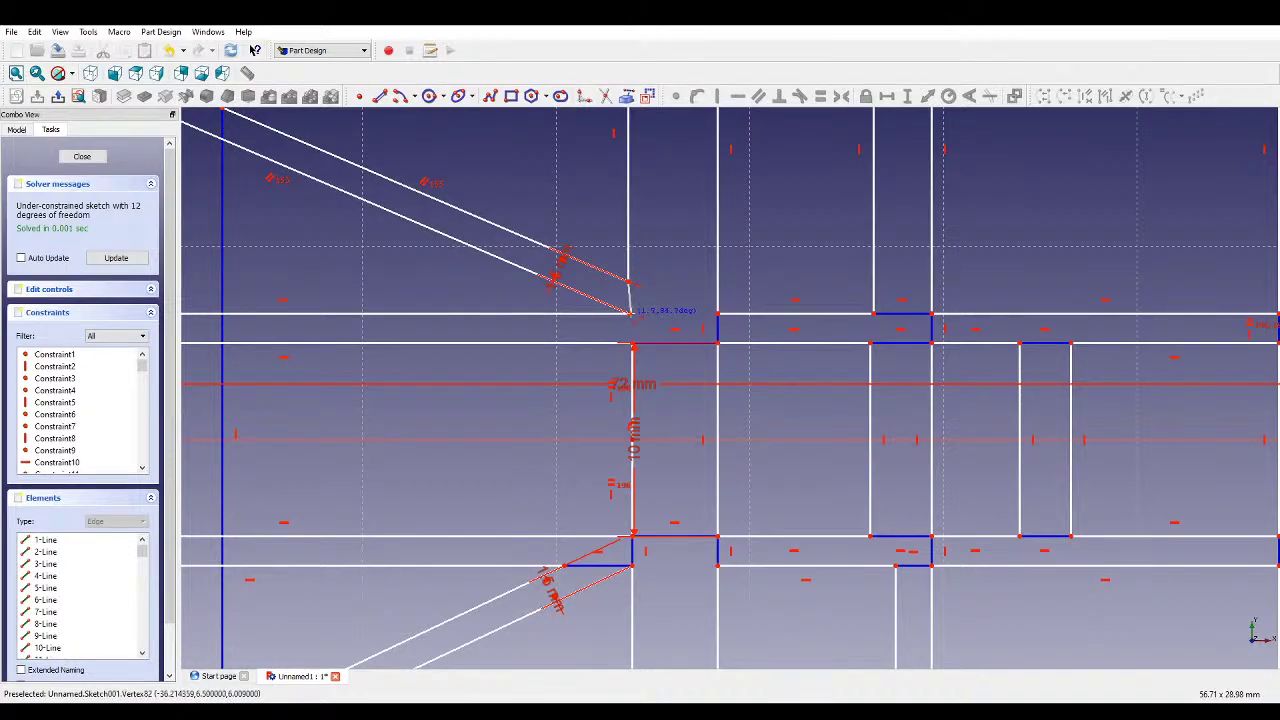
click(630, 300)
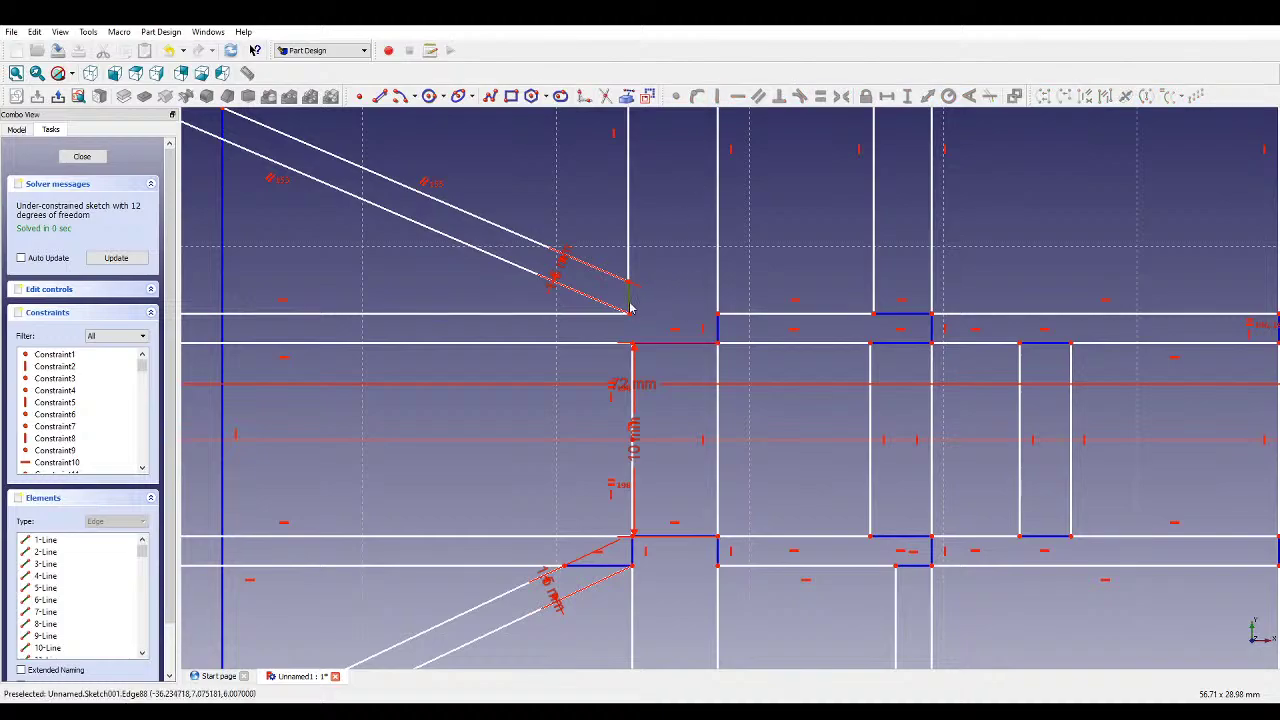
- Close the upper diagonal's inner end with a short horizontal line and a vertical line to the 10 mm opening's upper-left corner
drag(630, 315, 560, 320)
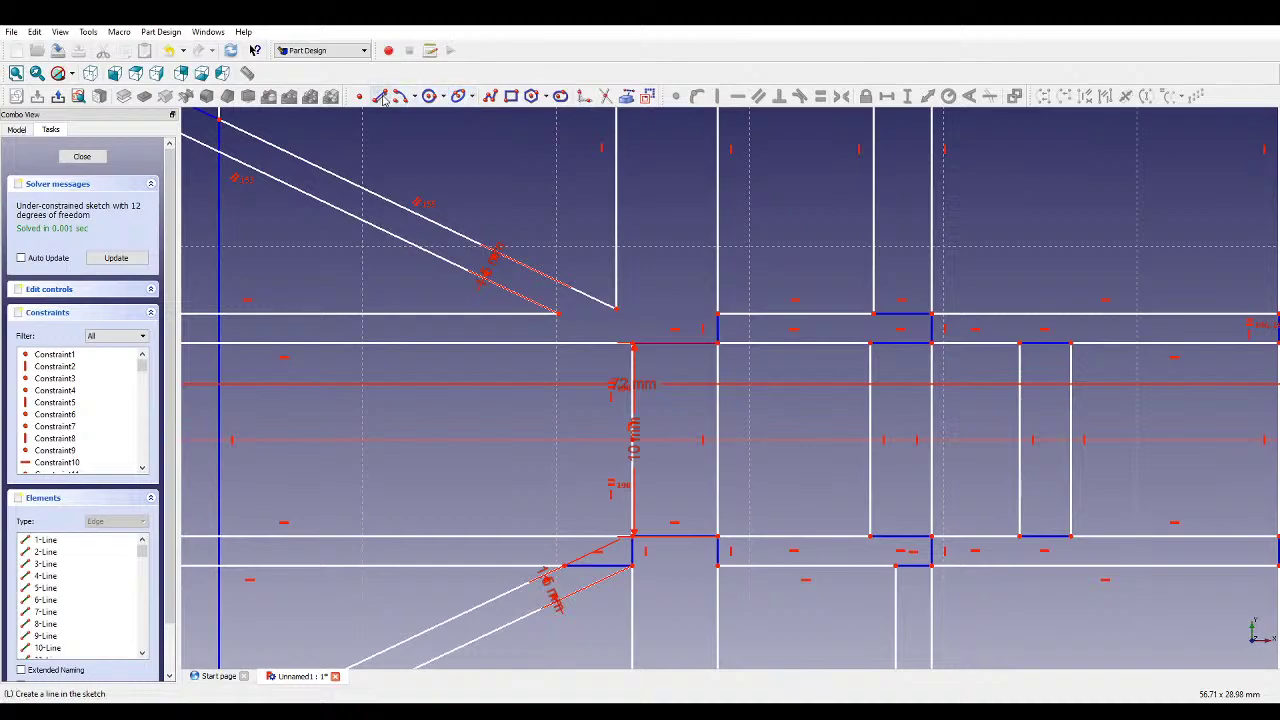
click(559, 314)
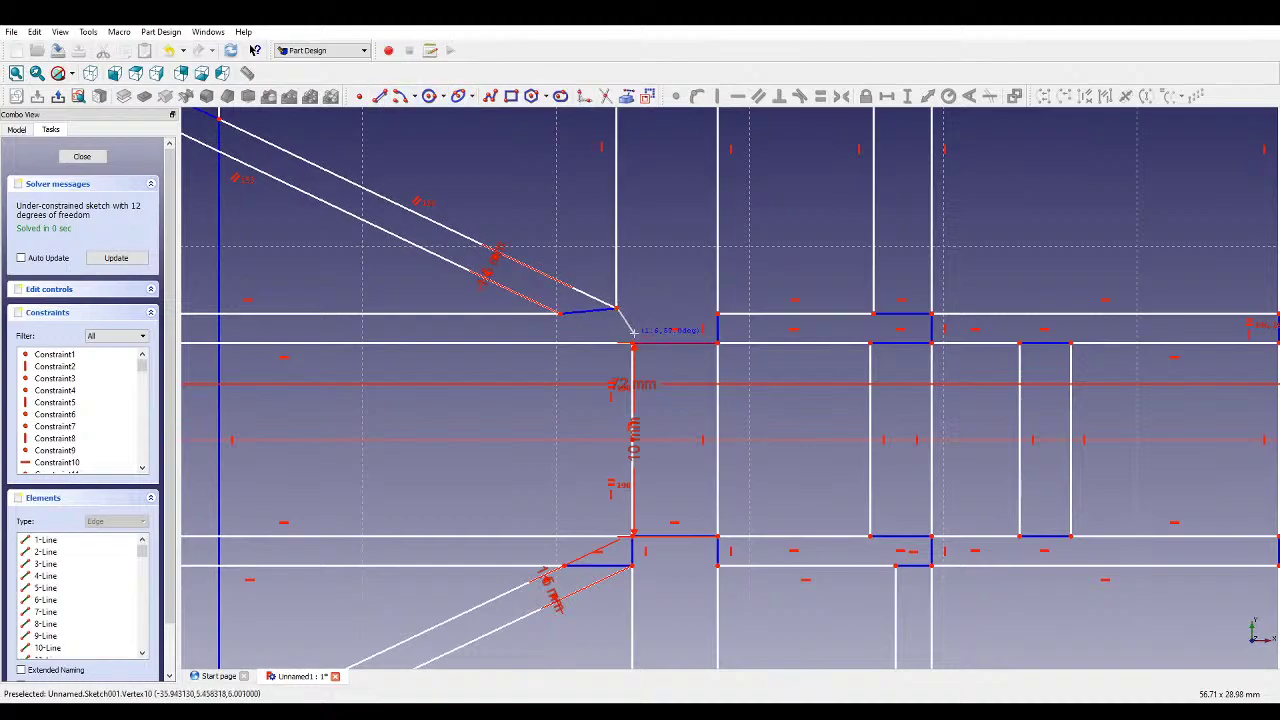
click(632, 344)
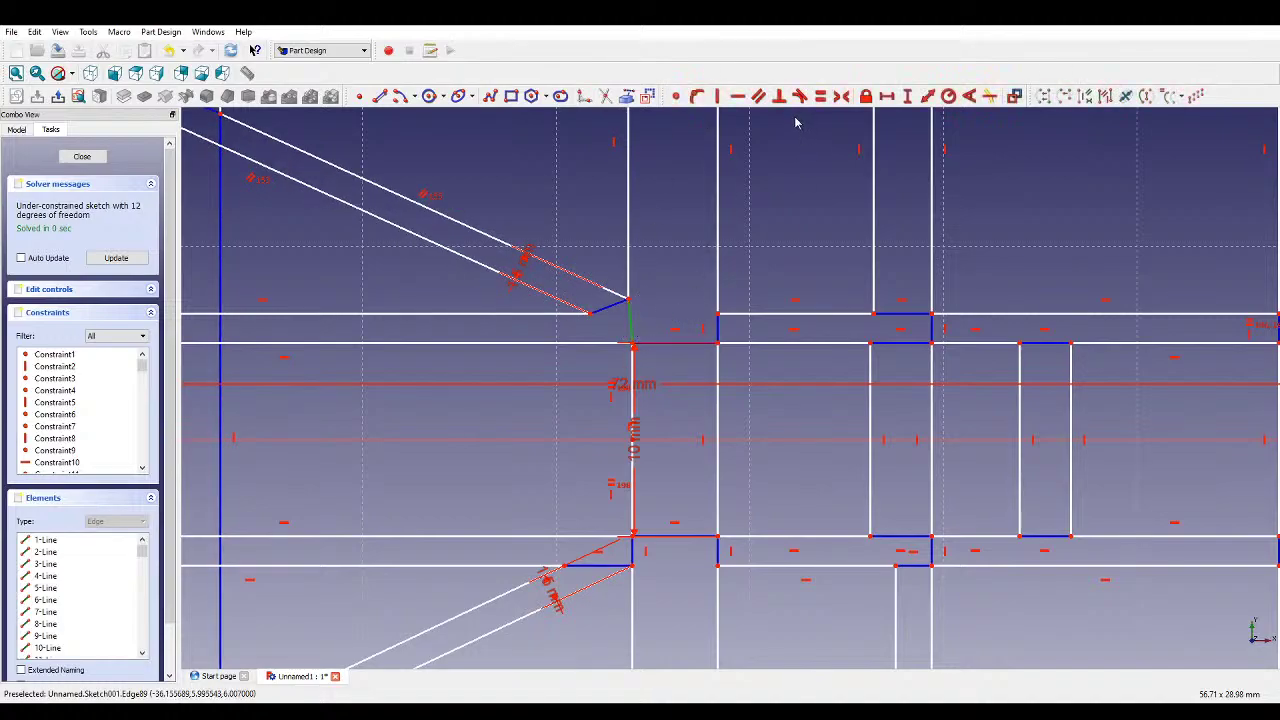
click(717, 95)
click(609, 305)
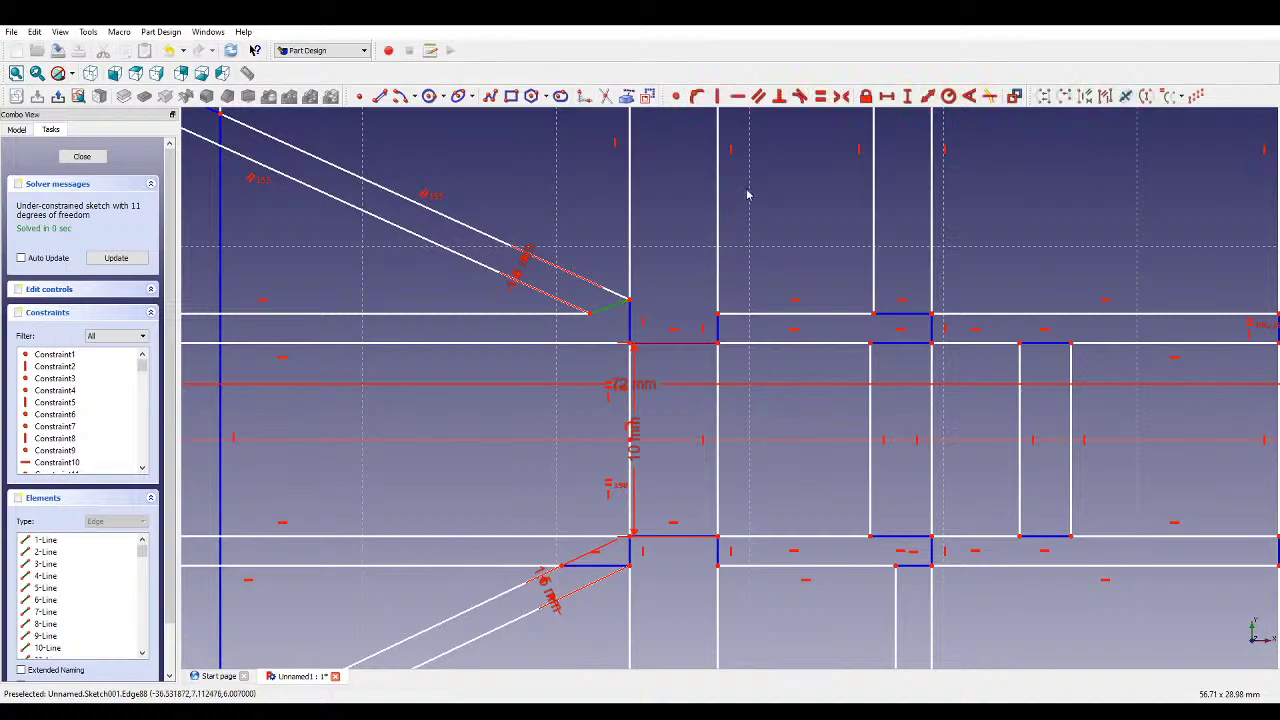
click(737, 96)
- Move both edges of the full-height rib at the diagonals' tips left, leaving a narrow rib there
scroll(643, 381, down, 3)
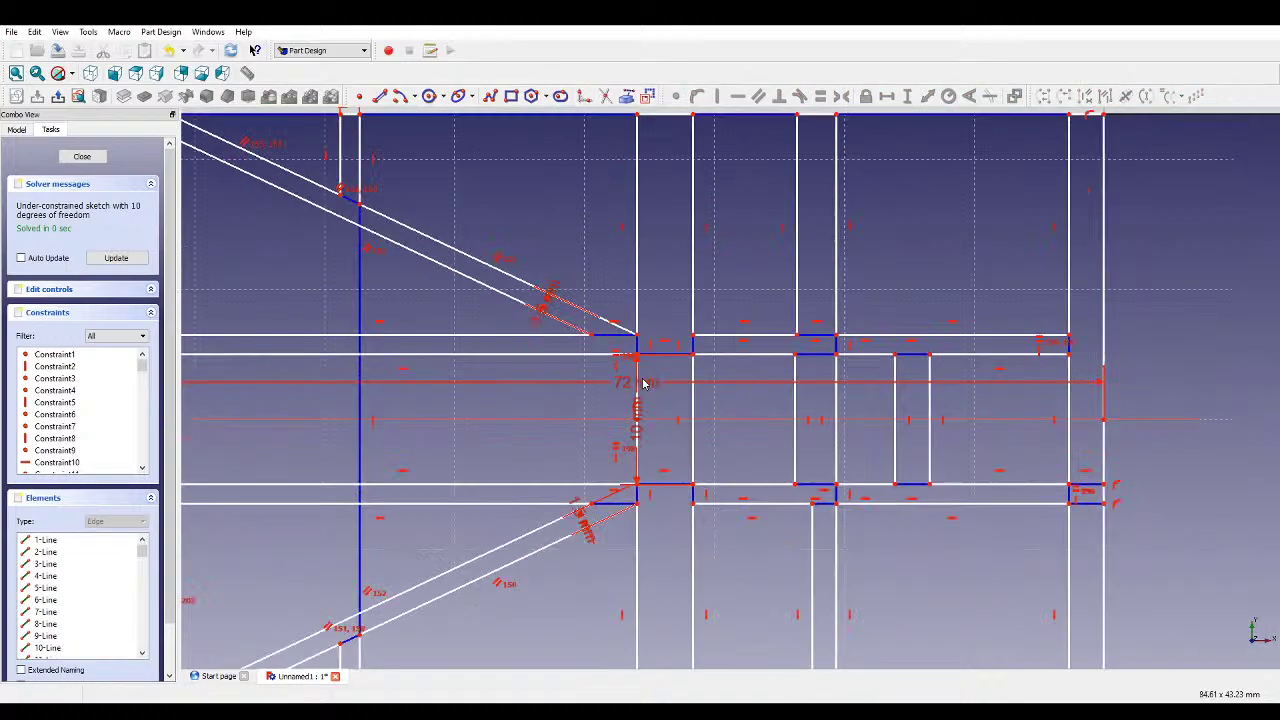
drag(520, 512, 437, 541)
mouse_move(680, 496)
mouse_down()
mouse_move(632, 505)
mouse_move(727, 506)
mouse_move(701, 478)
mouse_move(600, 471)
mouse_up()
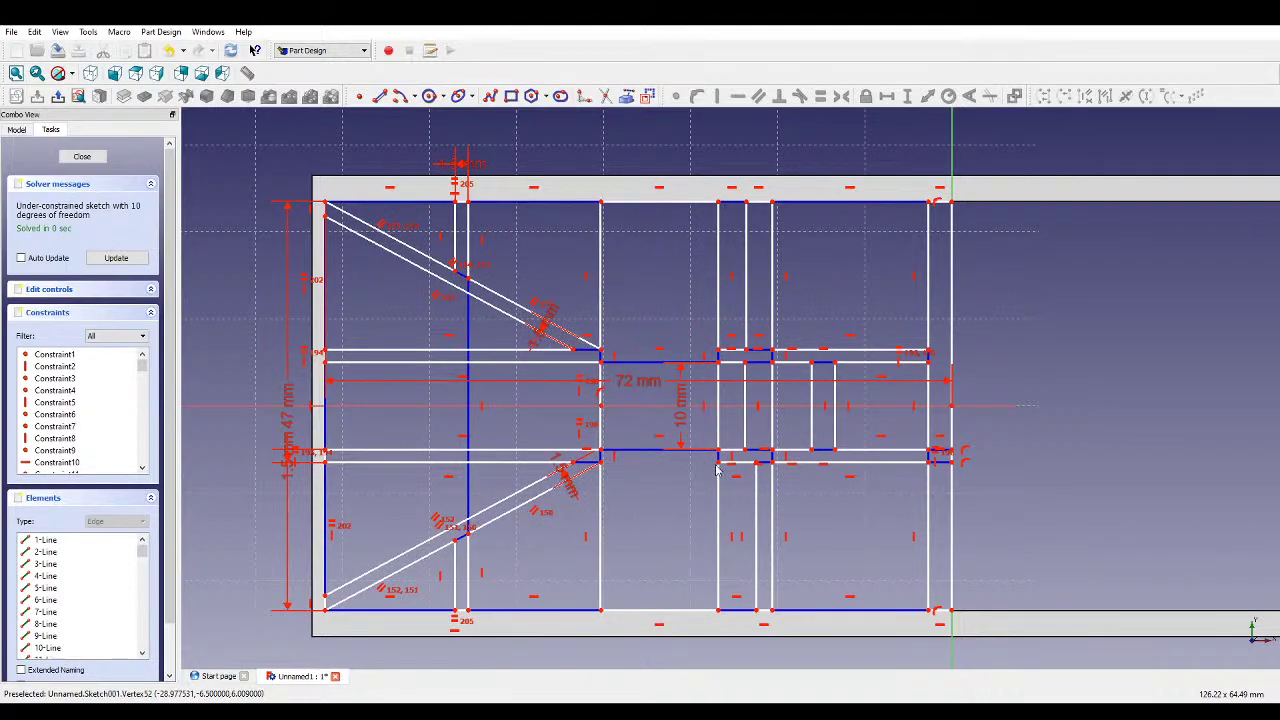
mouse_move(718, 472)
mouse_down()
mouse_move(614, 477)
mouse_move(627, 480)
mouse_up()
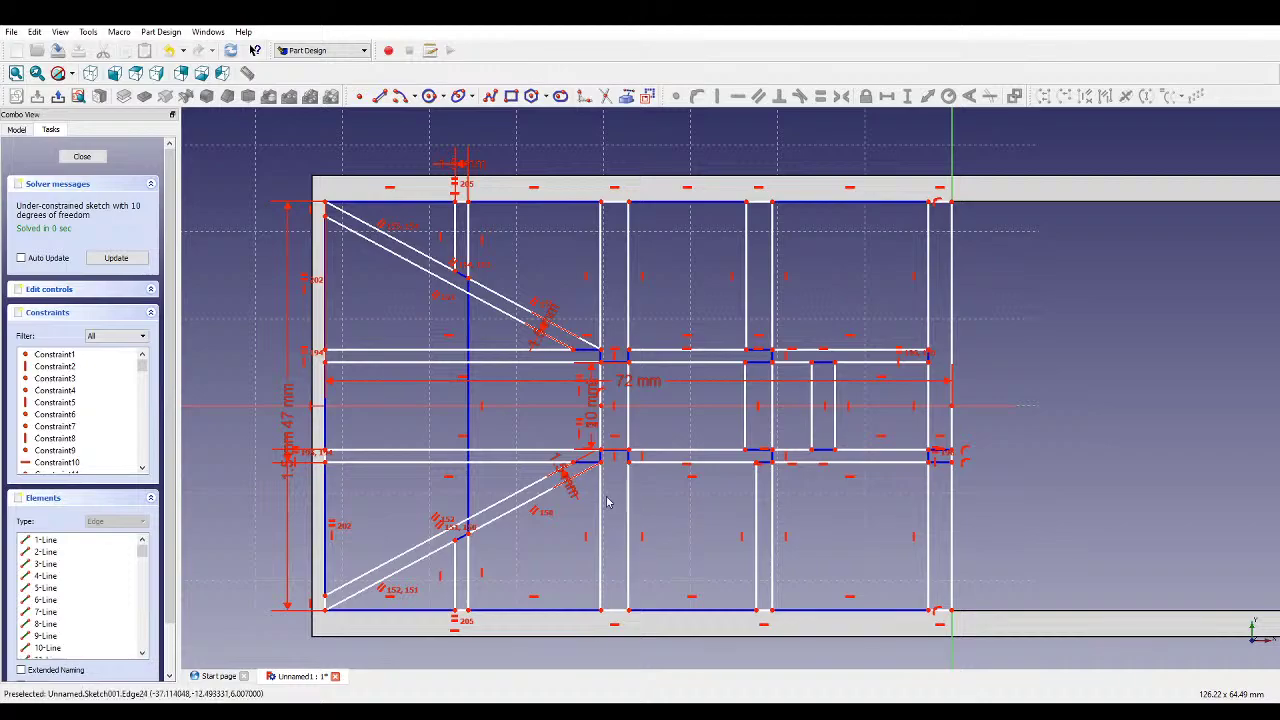
drag(601, 500, 576, 485)
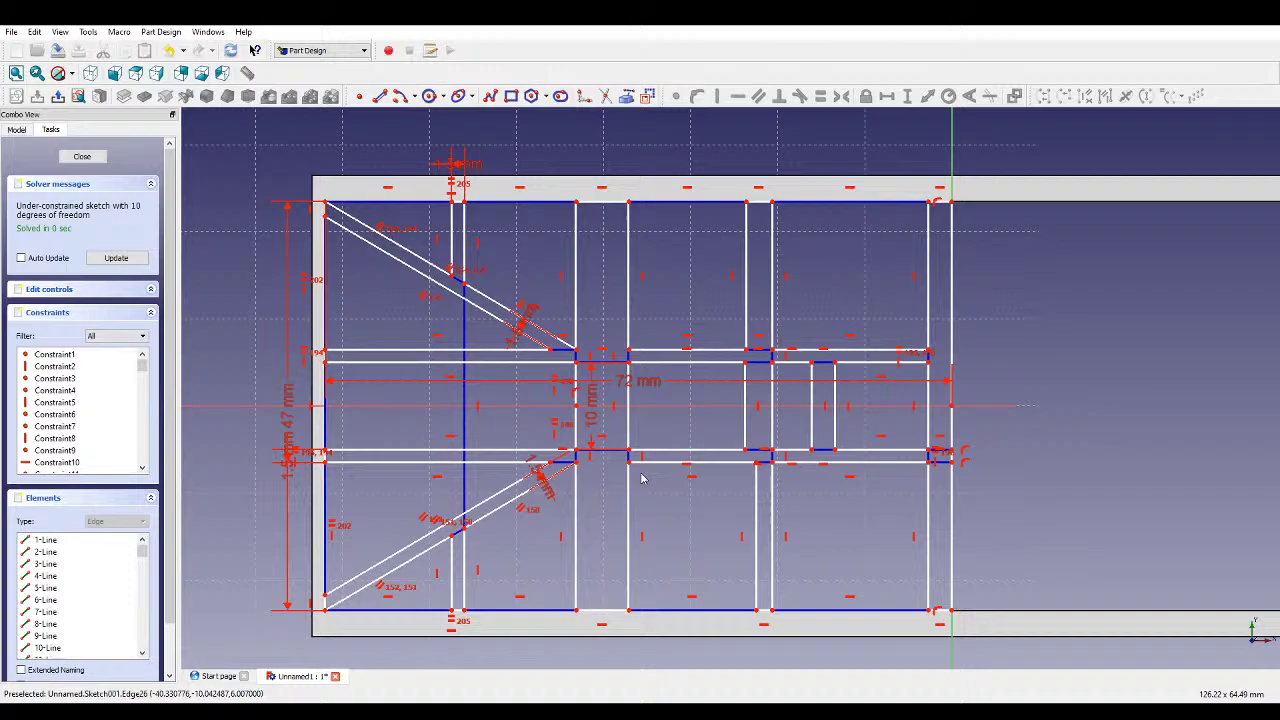
- Make the bottom segments of the two inner full-height ribs equal to the leftmost rib's, and shift both ribs left
click(590, 610)
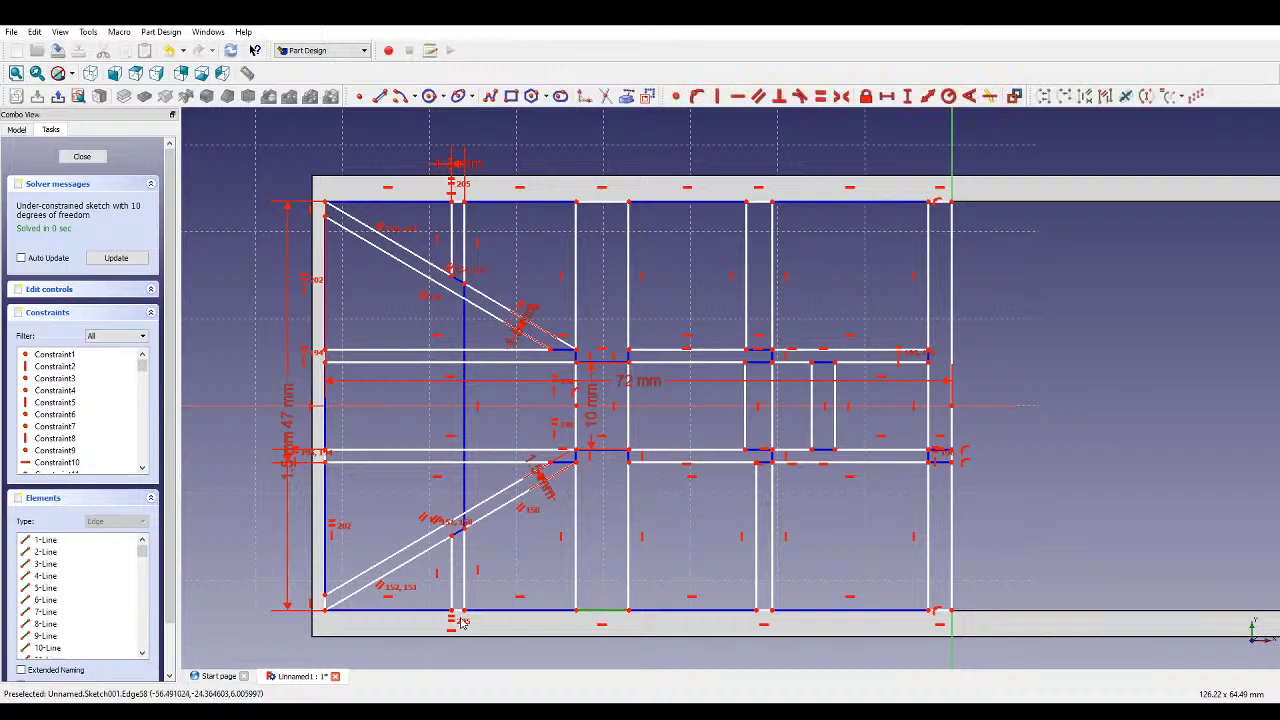
click(765, 610)
click(820, 97)
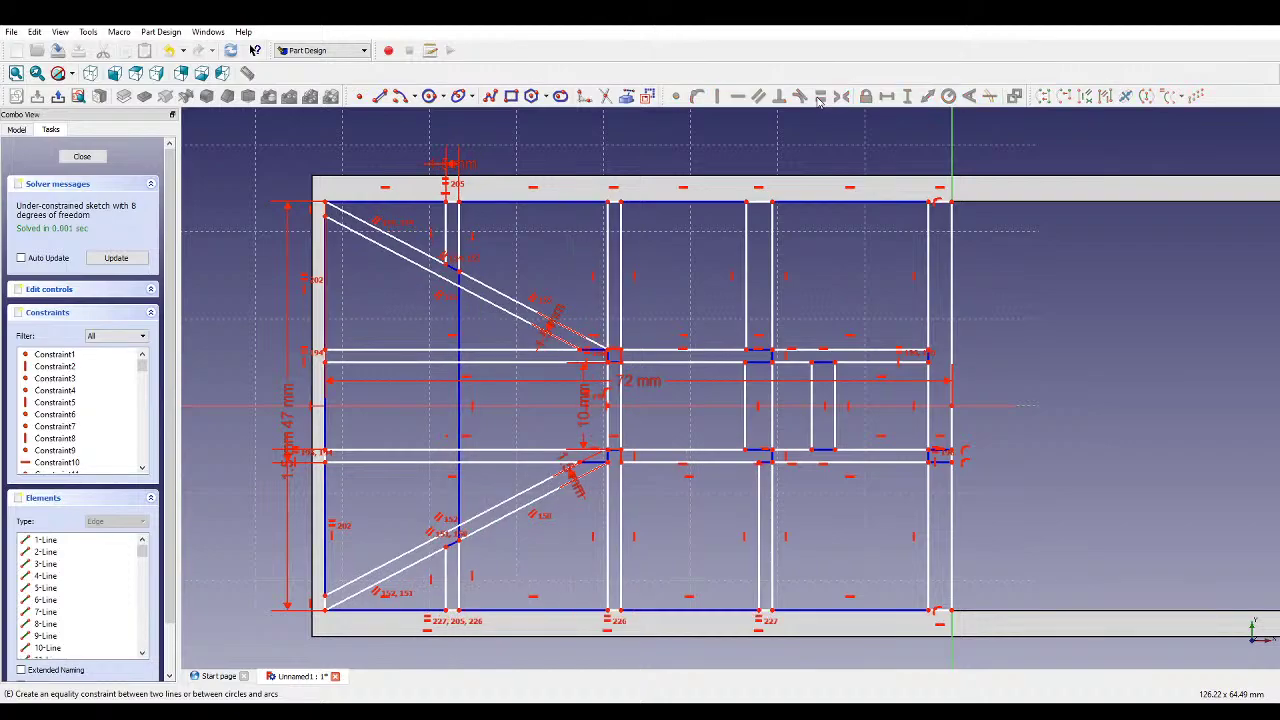
drag(611, 466, 566, 466)
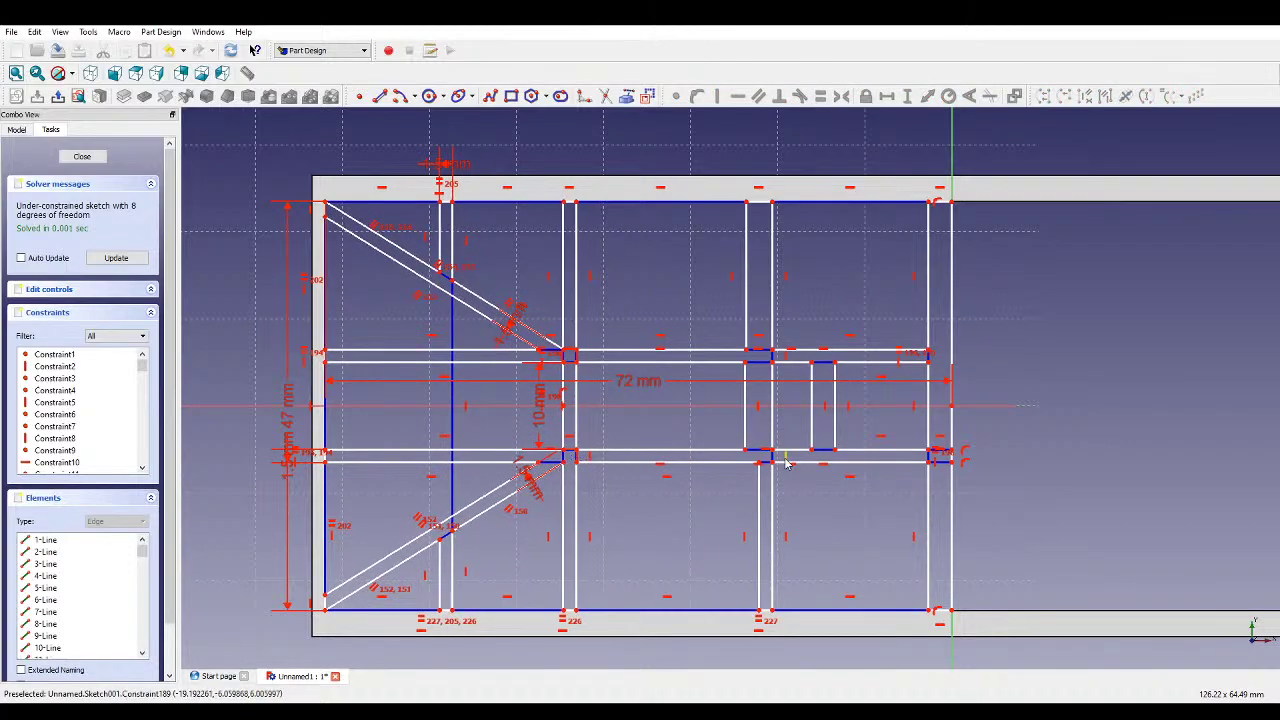
mouse_move(762, 466)
mouse_down()
mouse_move(745, 470)
mouse_move(757, 471)
mouse_up()
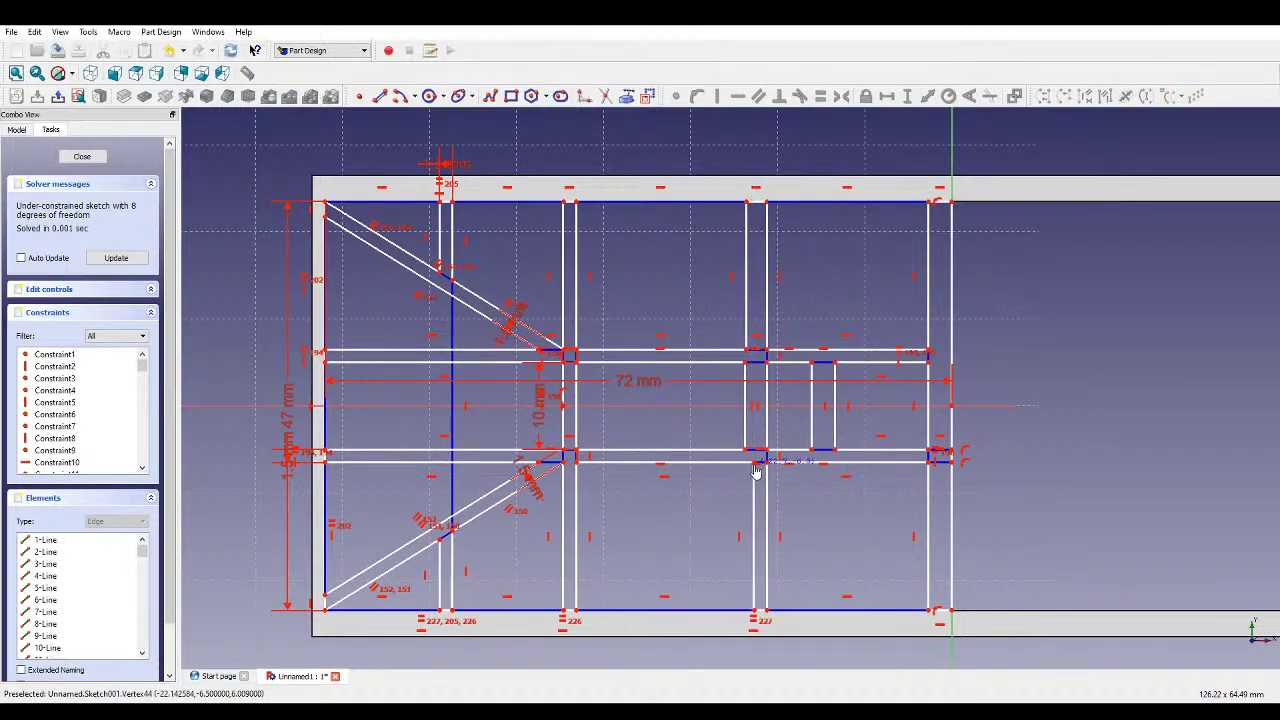
- Make the short horizontal segments where the second inner full-height rib crosses the two horizontal rails equal in length
scroll(757, 466, up, 4)
click(752, 448)
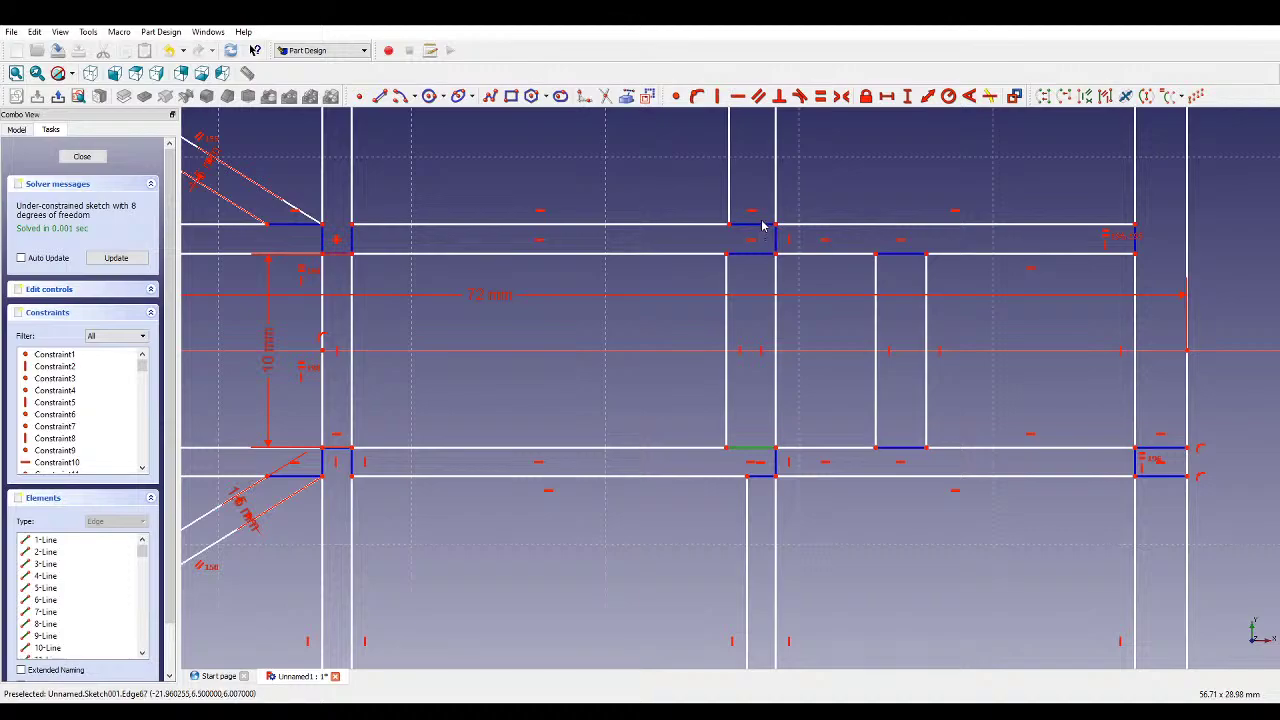
click(752, 225)
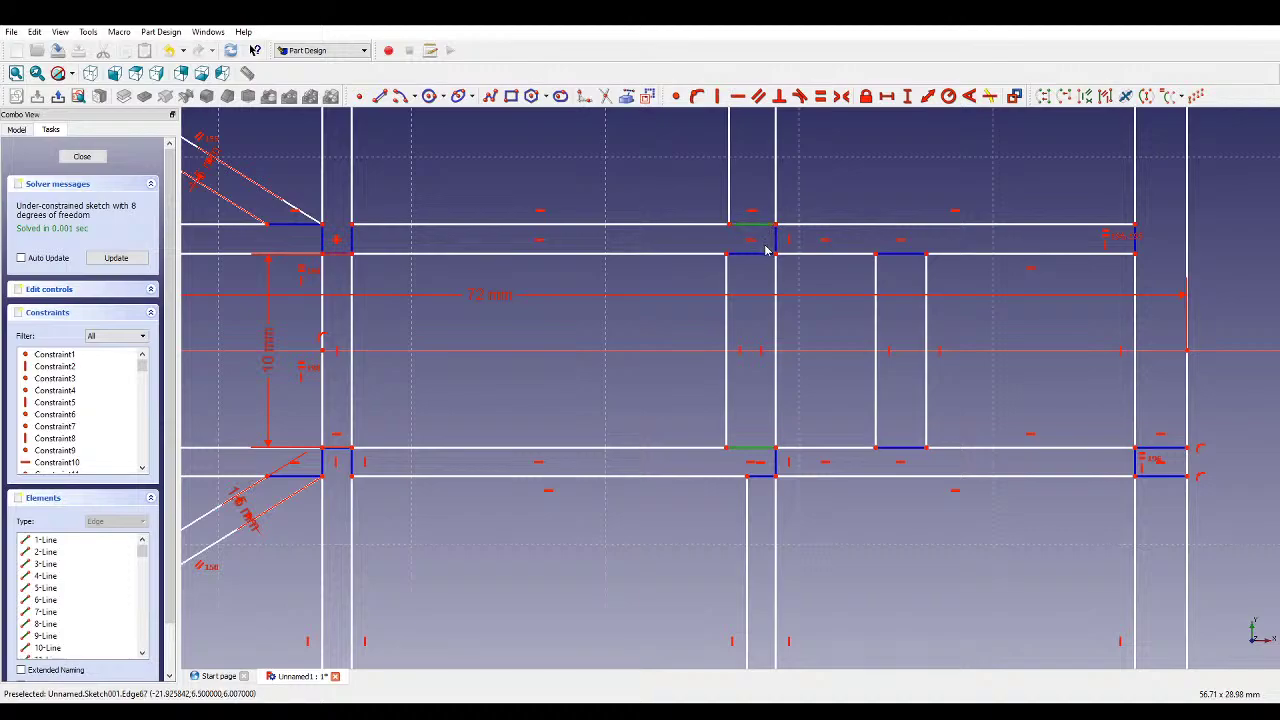
click(760, 476)
click(820, 96)
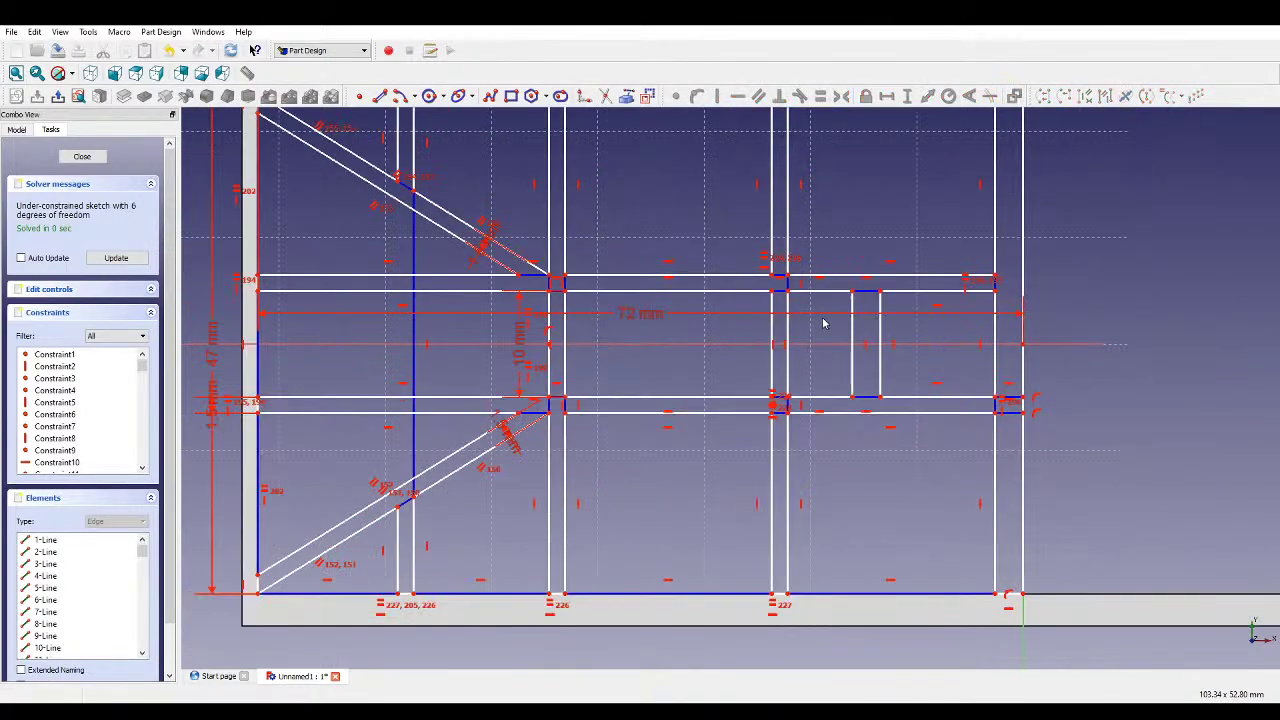
- Move the second inner full-height rib and both edges of the short central crosspiece further left
scroll(823, 320, down, 3)
drag(690, 310, 649, 314)
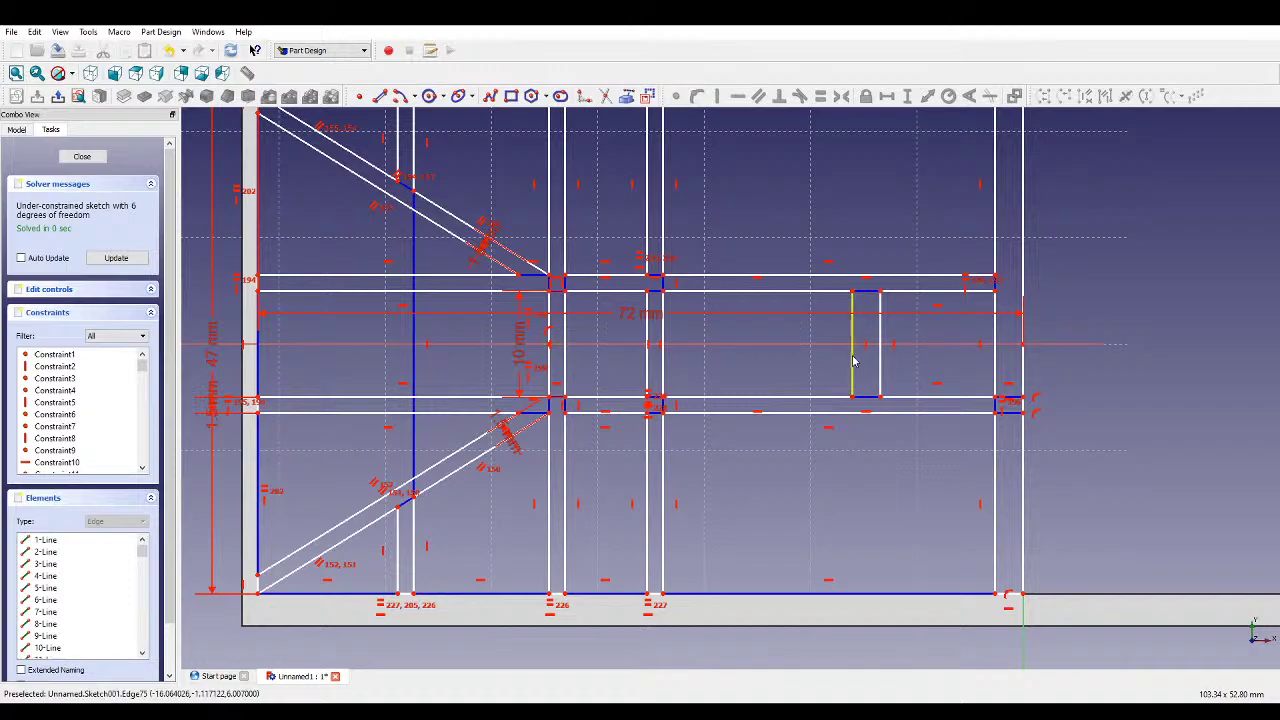
drag(852, 360, 791, 363)
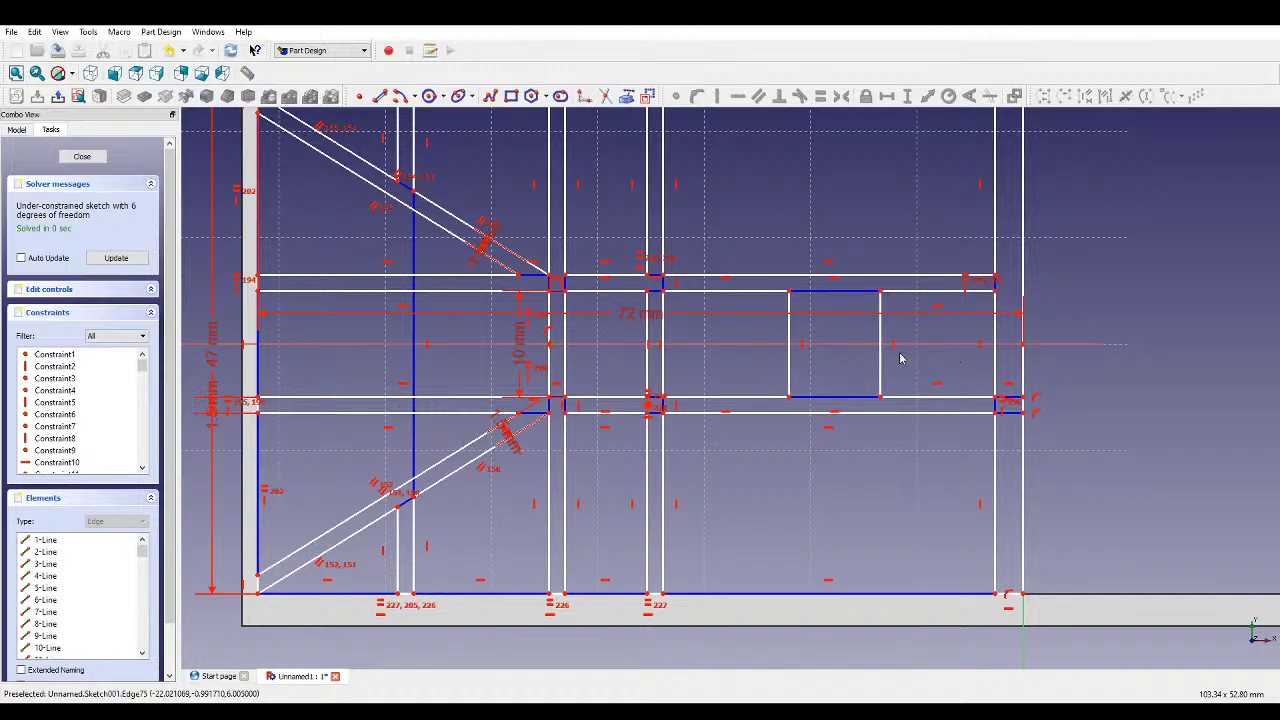
drag(885, 350, 818, 358)
scroll(720, 466, down, 3)
scroll(779, 445, up, 2)
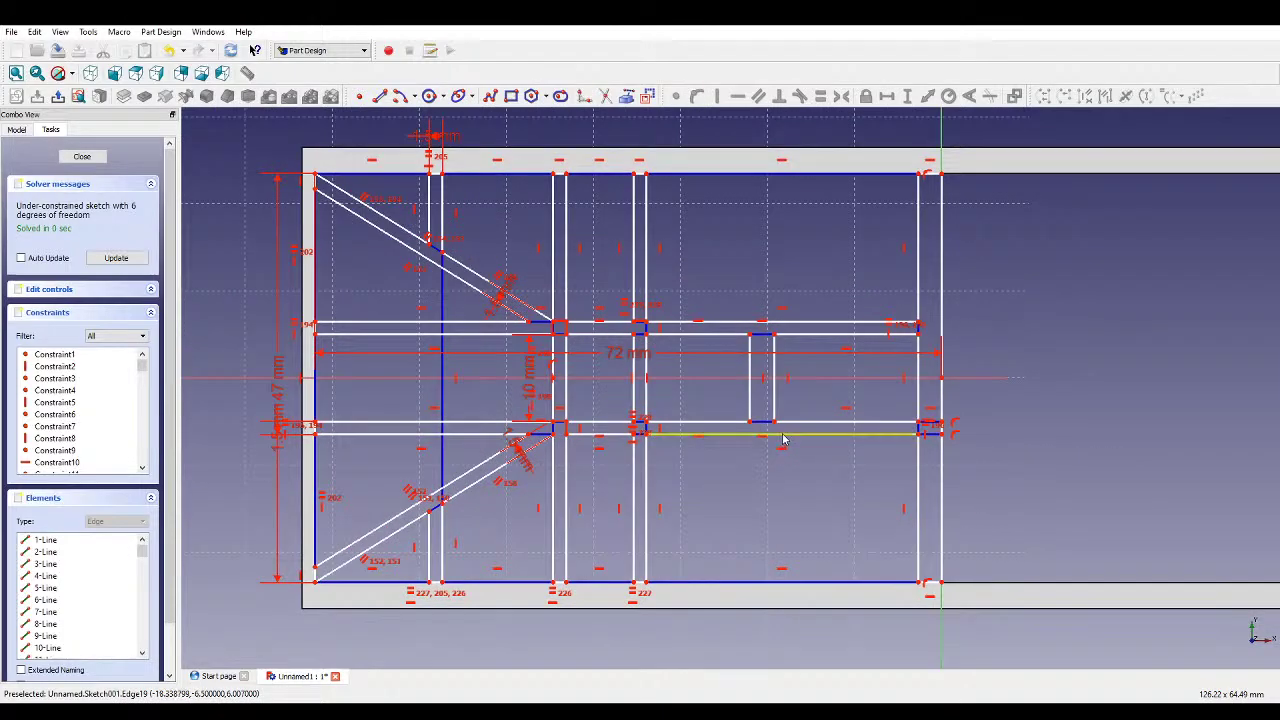
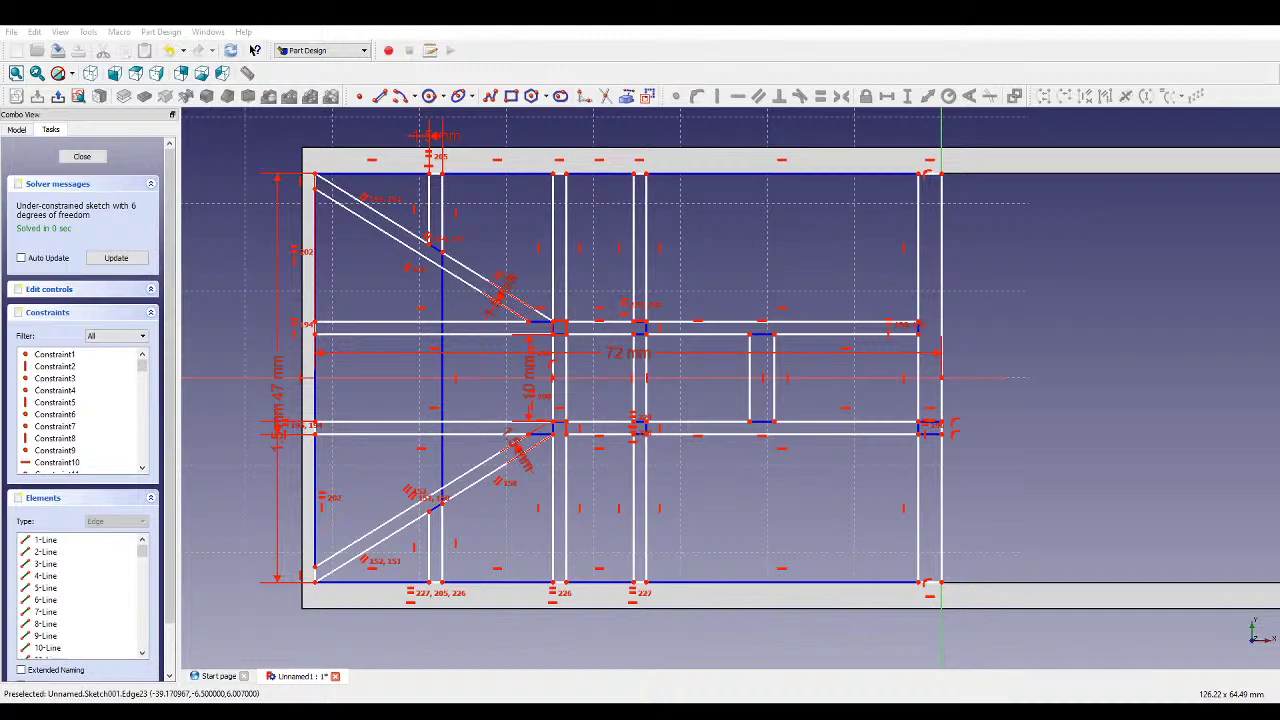
- Shift the second inner full-height rib slightly right, away from the rib at the diagonals' tips
scroll(675, 357, up, 4)
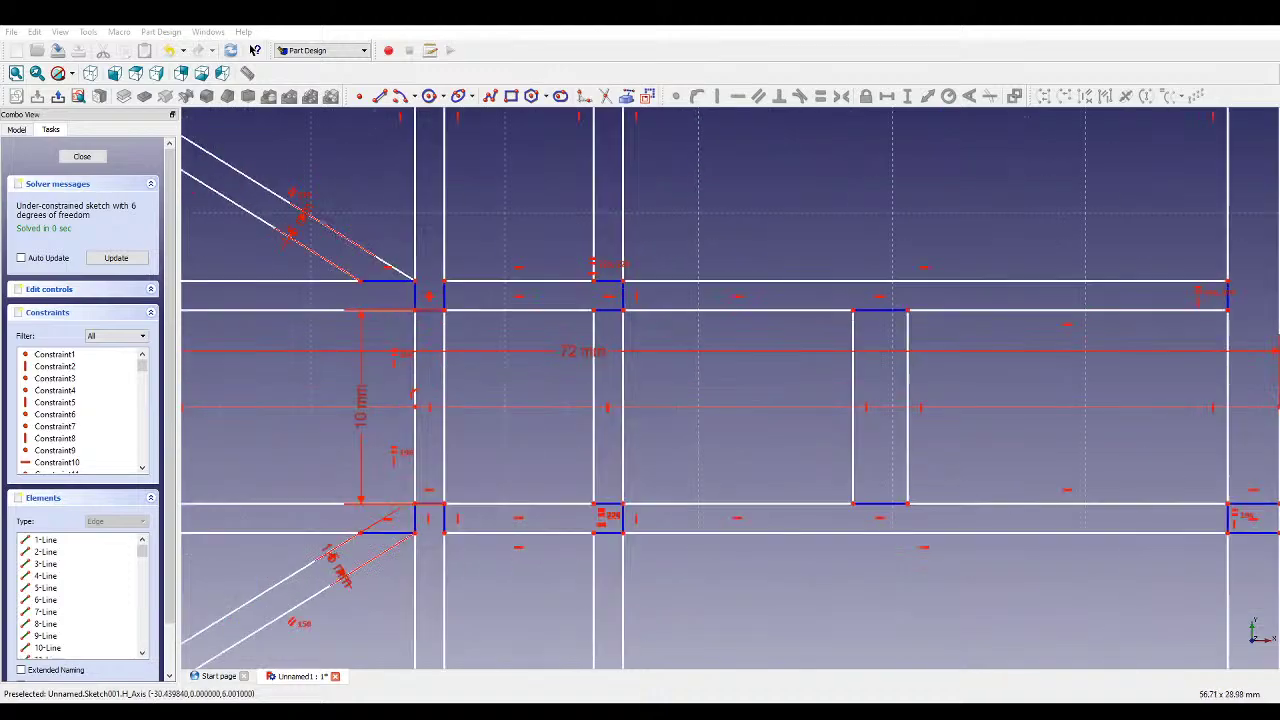
mouse_move(594, 311)
mouse_down()
mouse_move(571, 317)
mouse_move(630, 323)
mouse_up()
scroll(630, 323, down, 4)
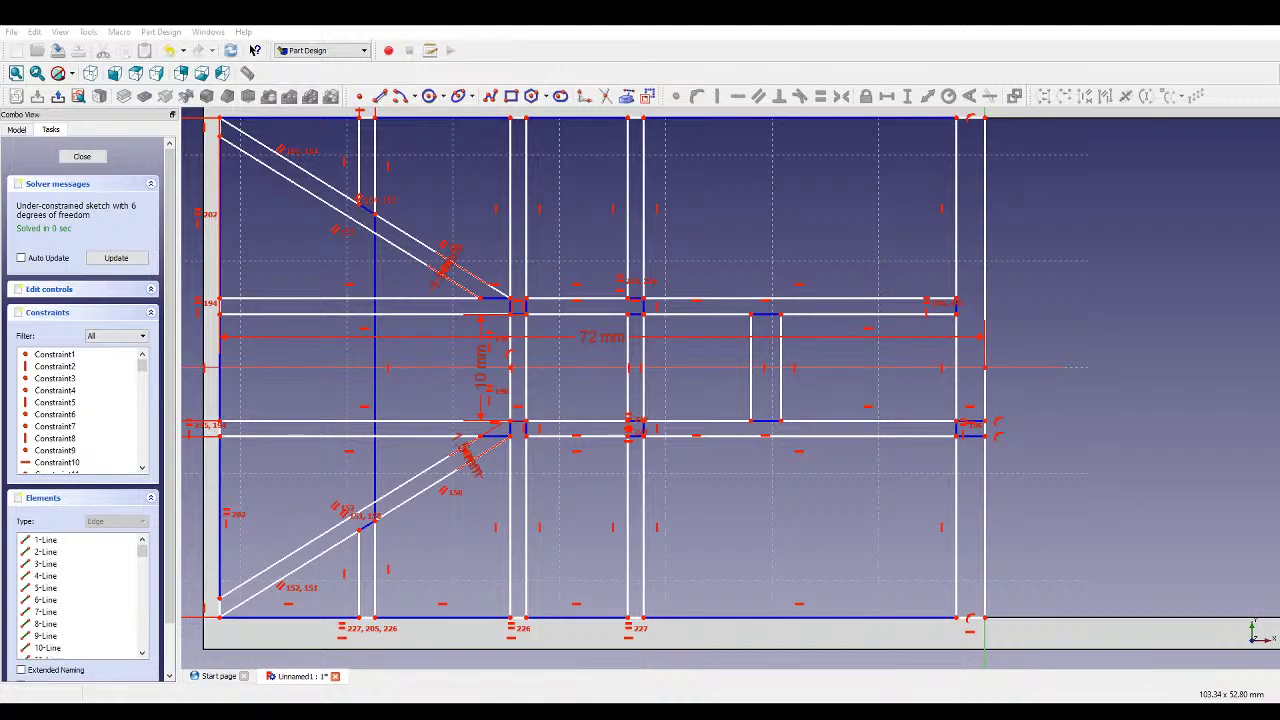
- Delete the upper and lower outline segments between the frame's left end and the leftmost vertical rib
scroll(378, 363, down, 2)
scroll(378, 363, up, 1)
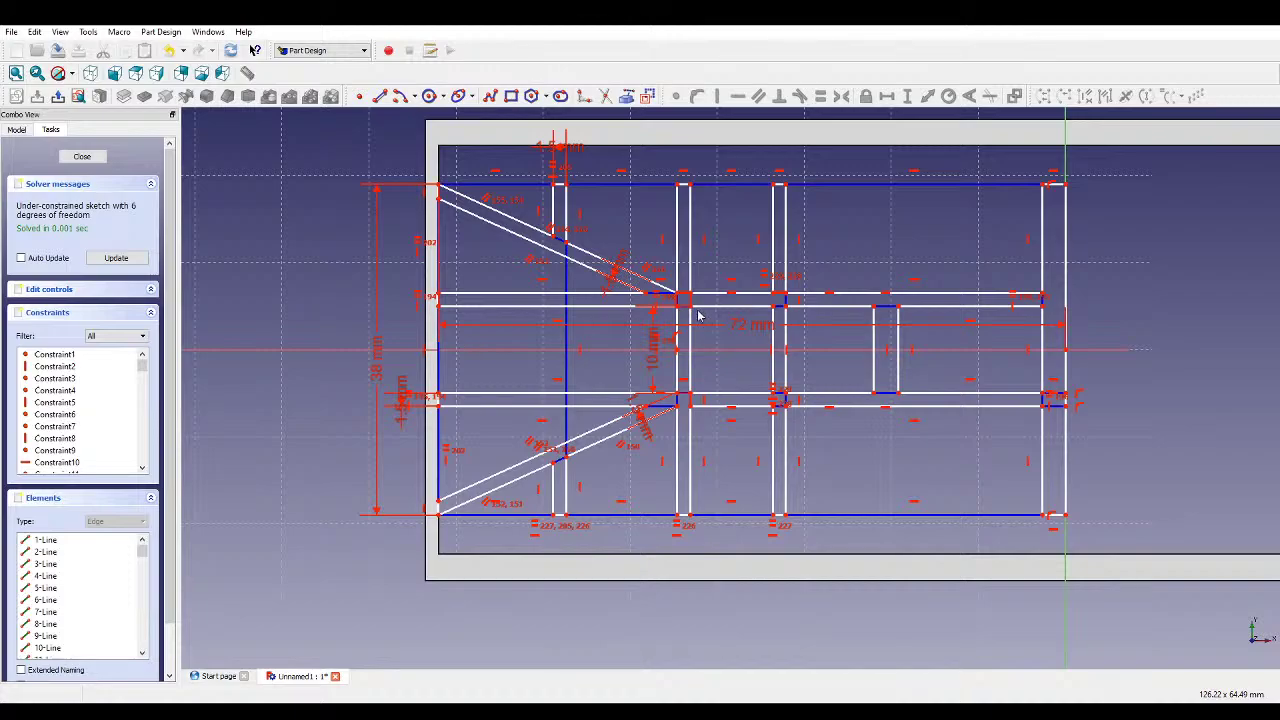
click(520, 185)
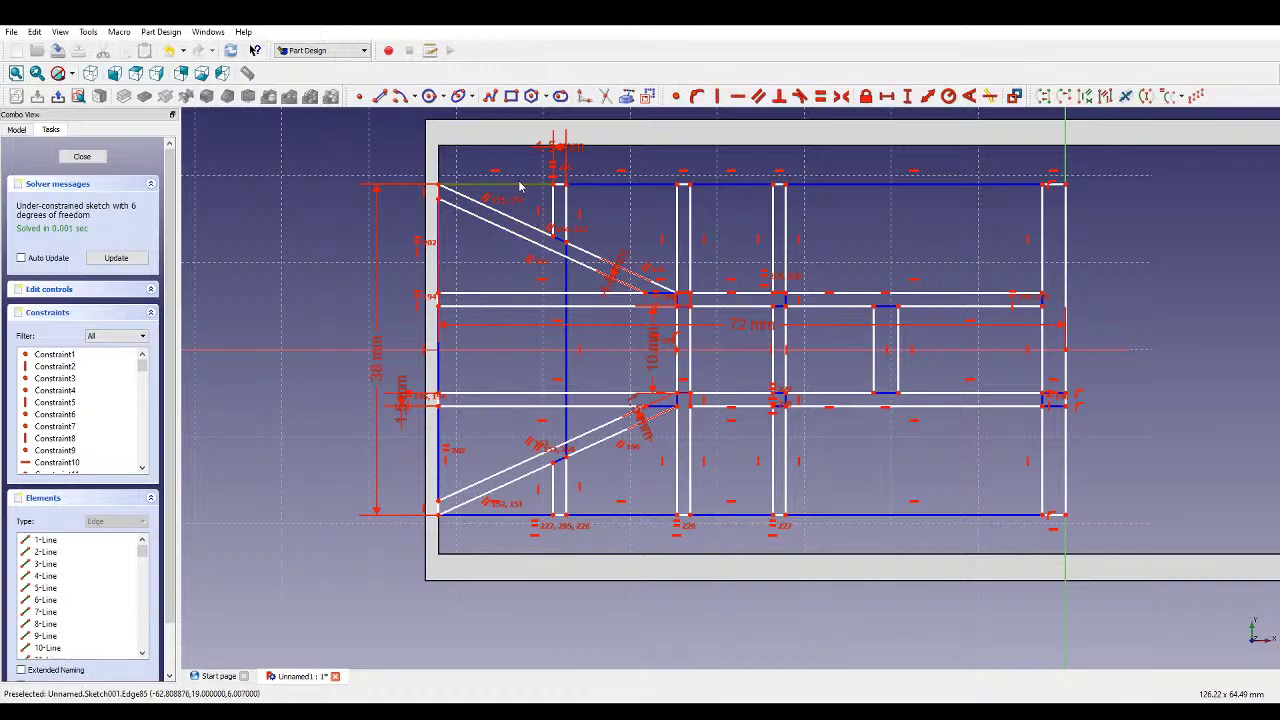
key(Delete)
click(514, 516)
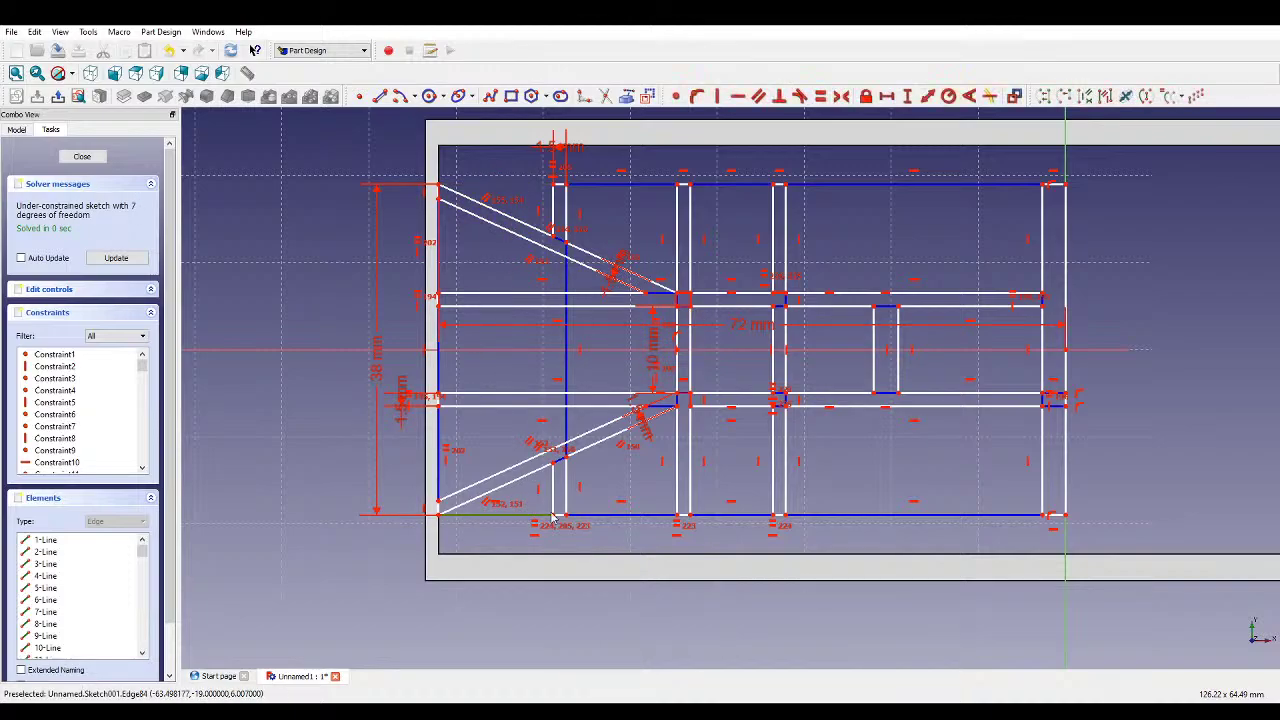
key(Delete)
- Dimension the rightmost rib's height at 47 mm and make its inner edge's upper and lower segments equal
click(1066, 292)
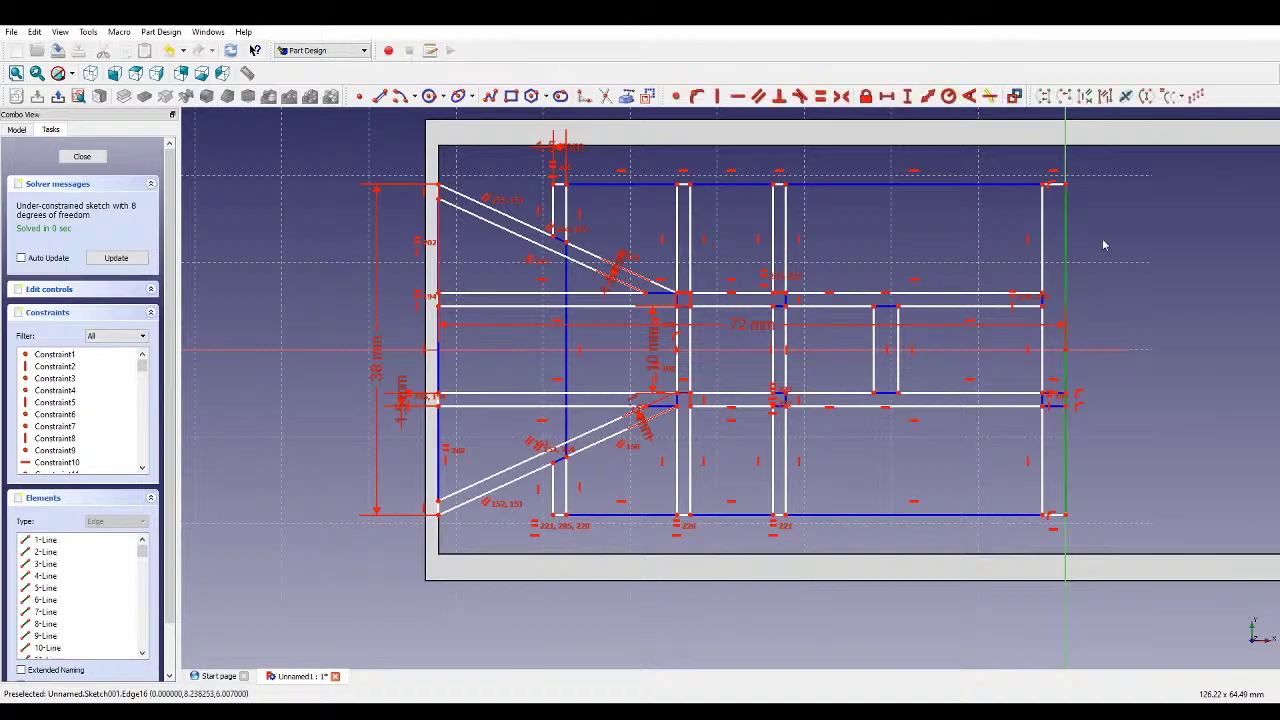
click(909, 96)
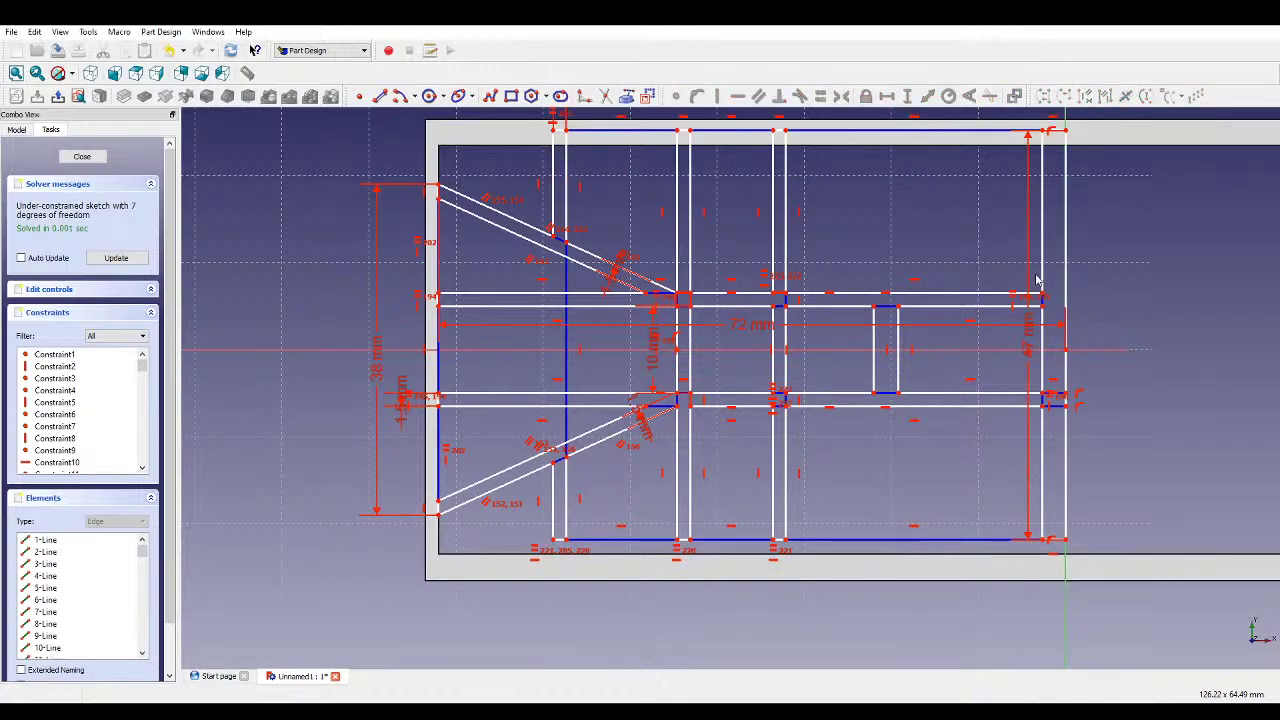
click(1045, 440)
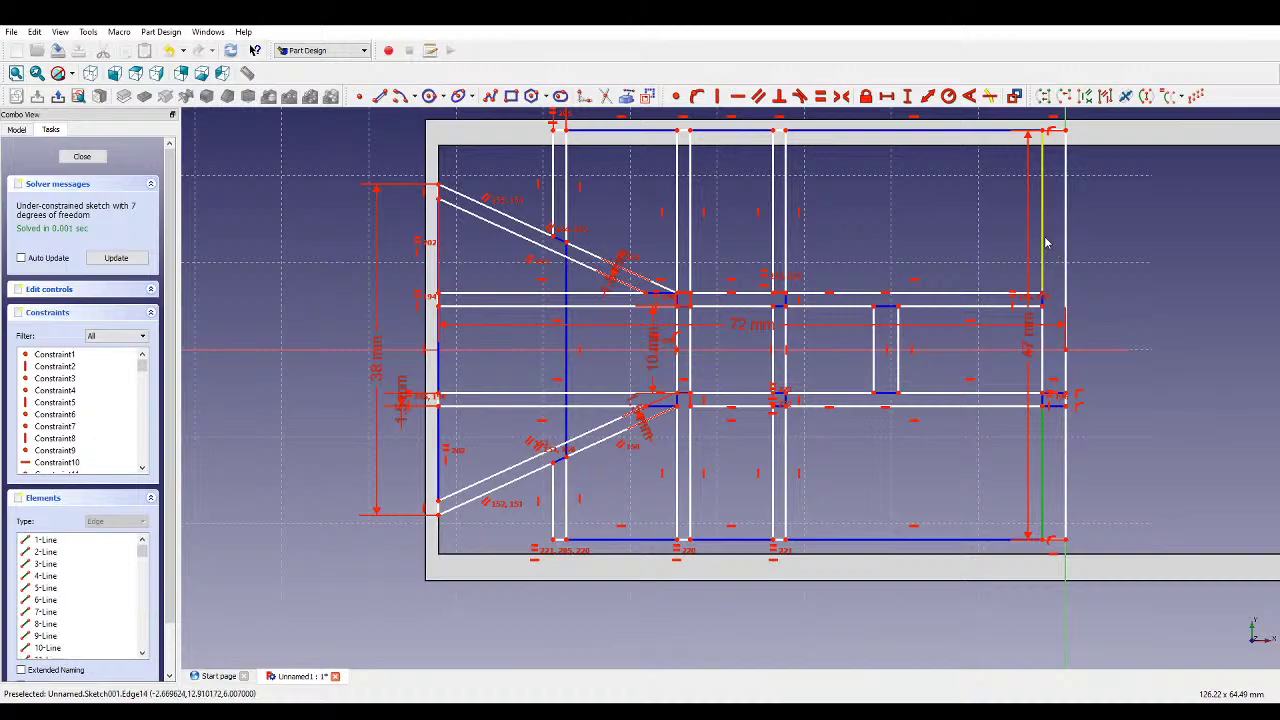
click(821, 96)
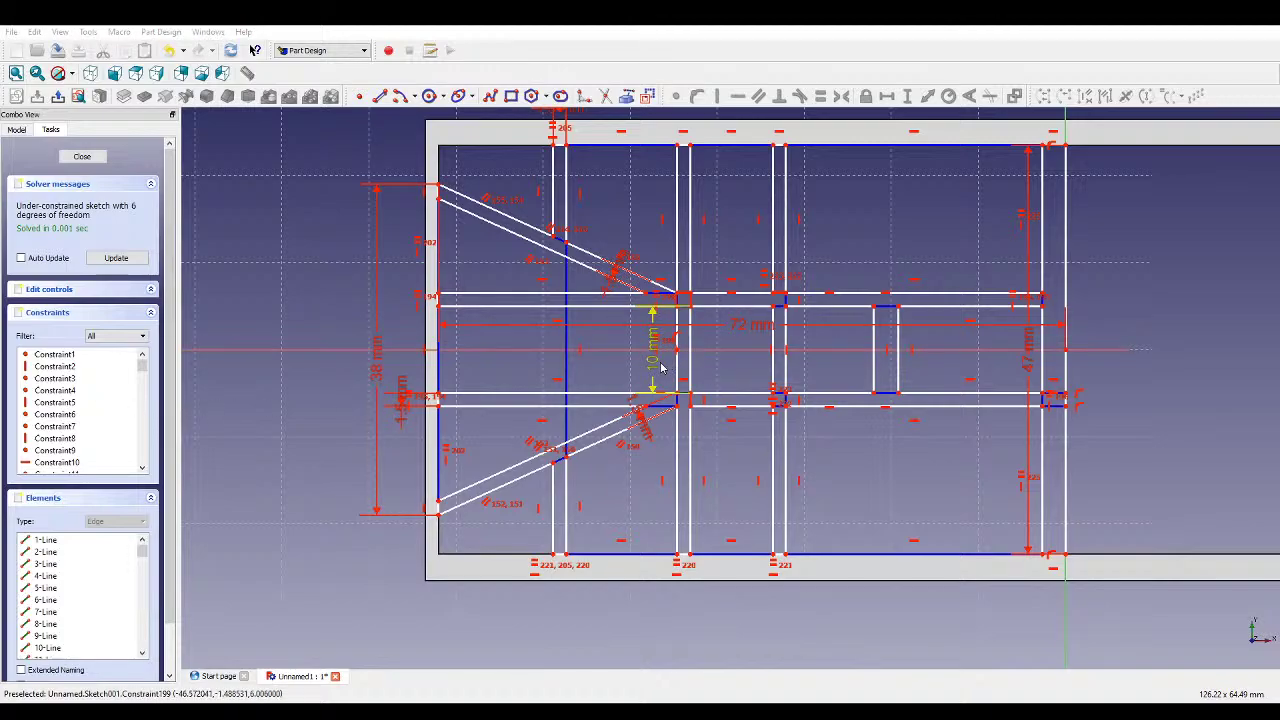
- Set the spacing between the two horizontal rails to 7 mm
key(ctrl+z)
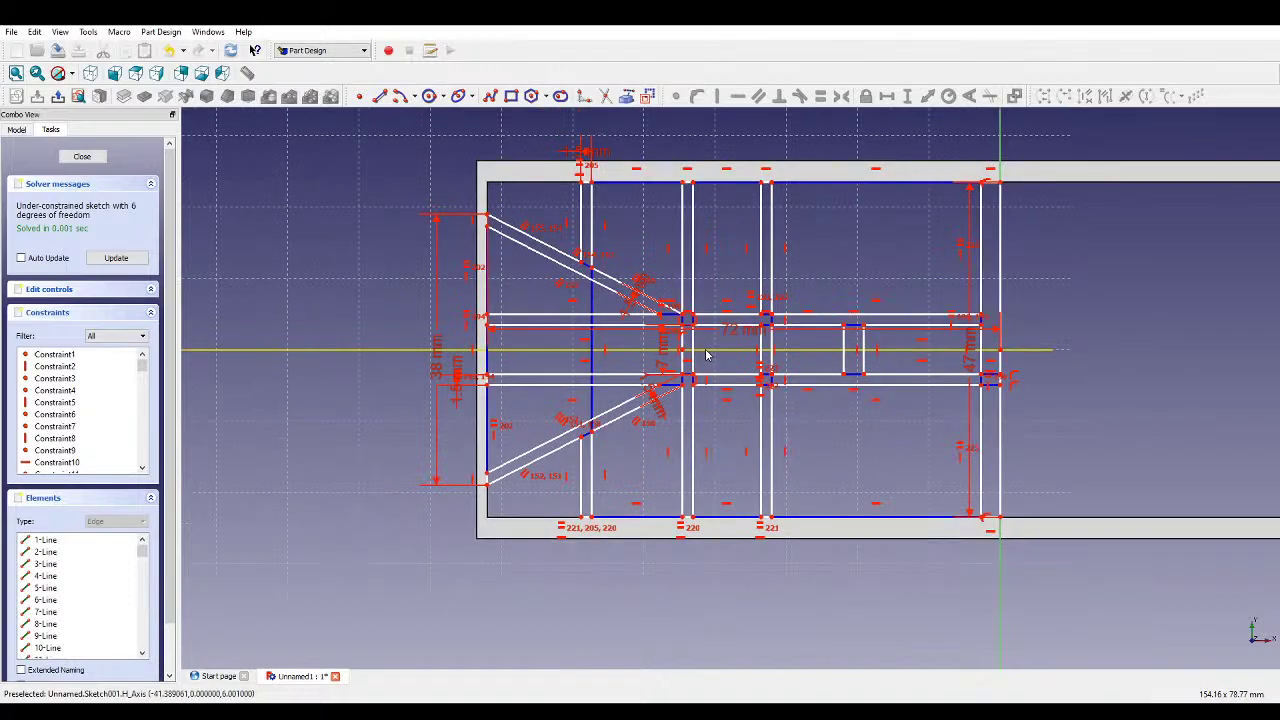
scroll(710, 352, down, 1)
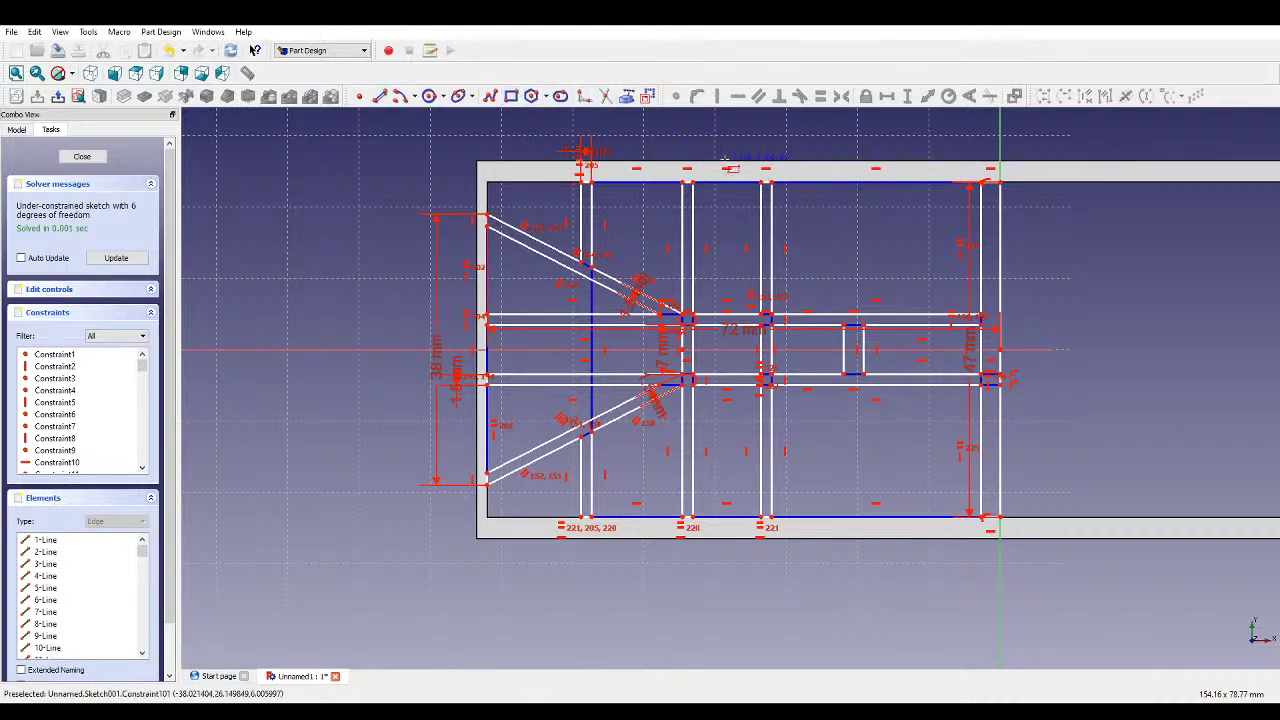
- Draw a construction rectangle spanning beyond the frame's height, with its right edge on the vertical axis, and set its width to 42 mm
click(719, 131)
click(1000, 585)
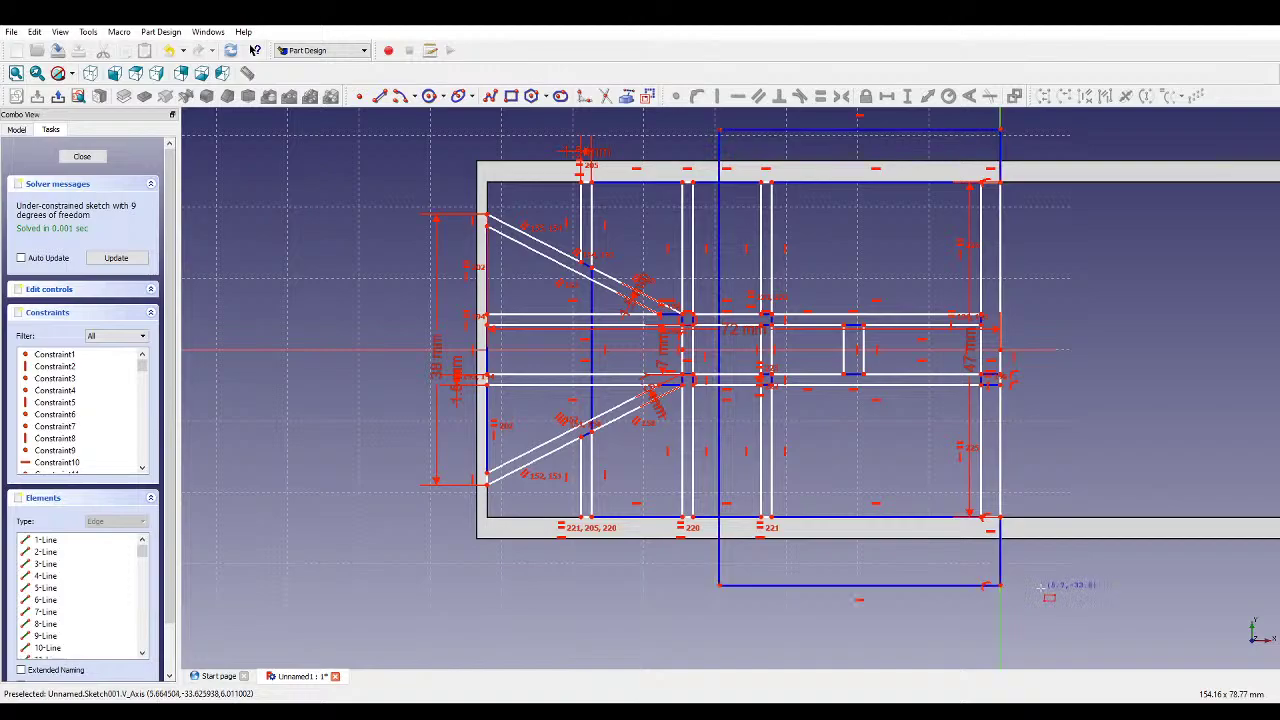
click(966, 586)
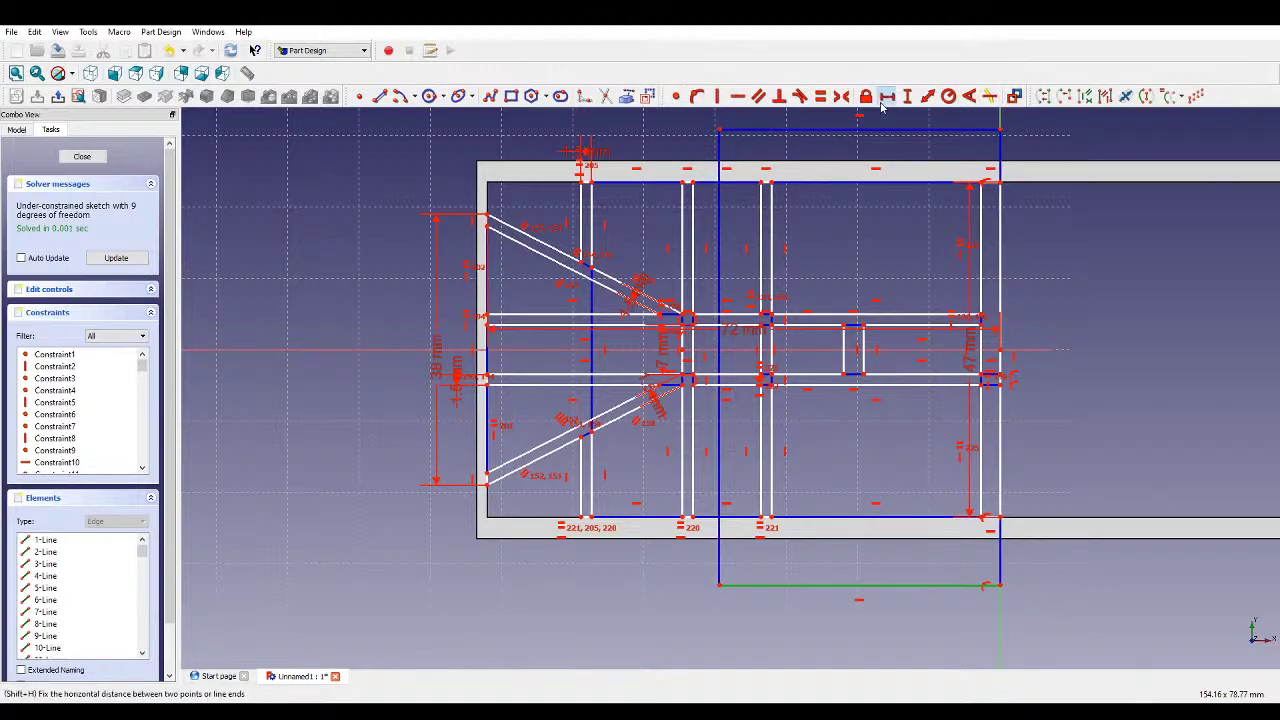
click(885, 97)
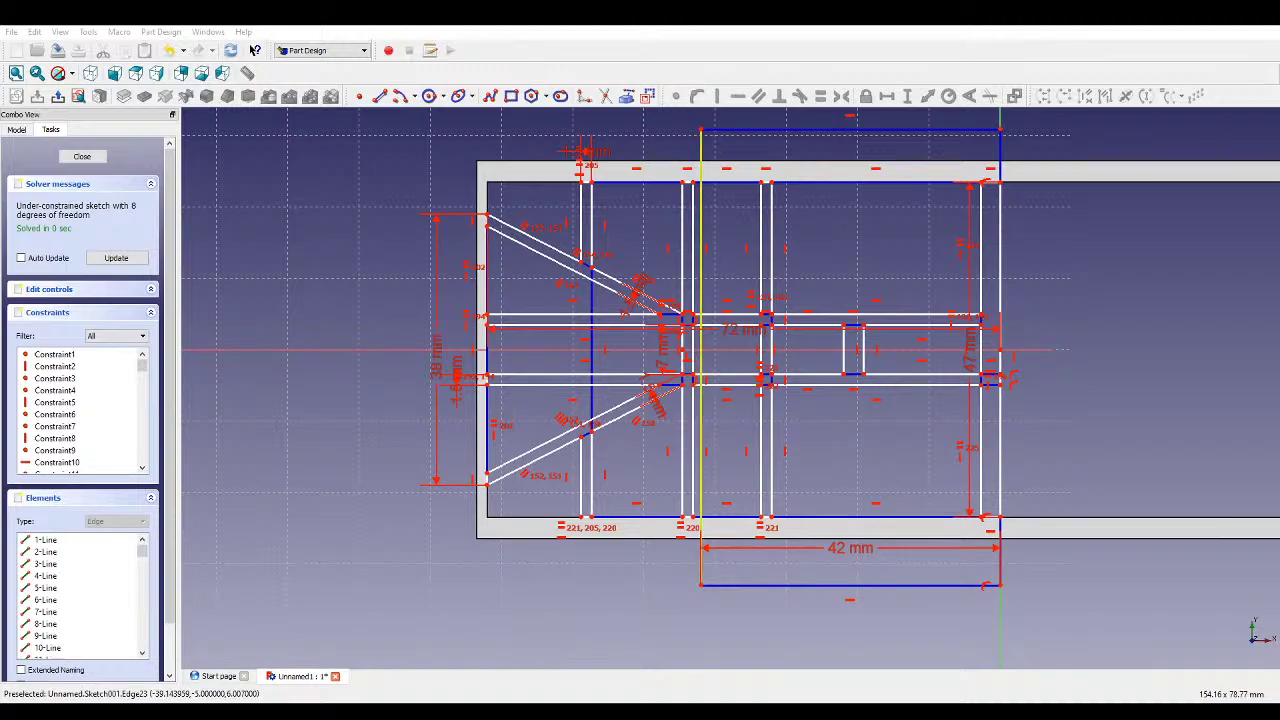
- Move the two inner full-height ribs to the right so both sit inside the 42 mm construction rectangle
drag(703, 420, 808, 427)
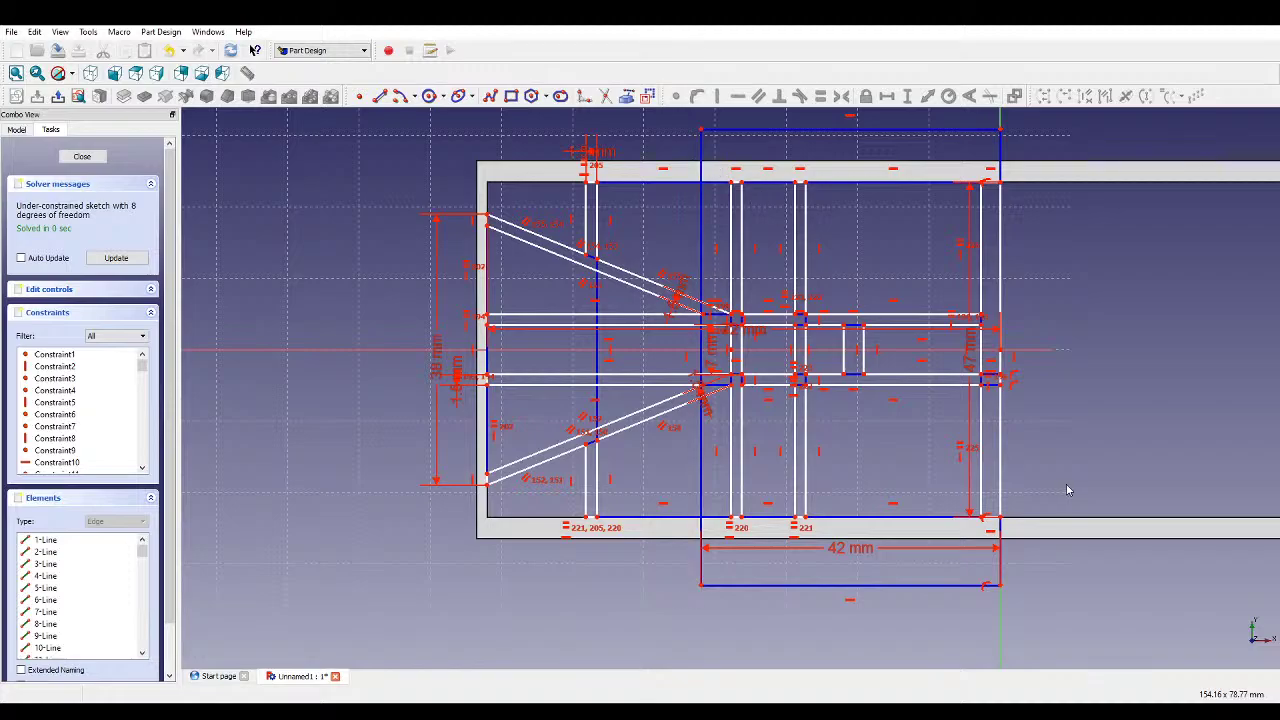
mouse_move(1069, 491)
middle_down()
mouse_move(1150, 440)
mouse_move(929, 508)
mouse_move(990, 440)
mouse_move(971, 423)
mouse_move(949, 446)
mouse_move(879, 463)
mouse_move(640, 328)
middle_up()
scroll(929, 508, down, 3)
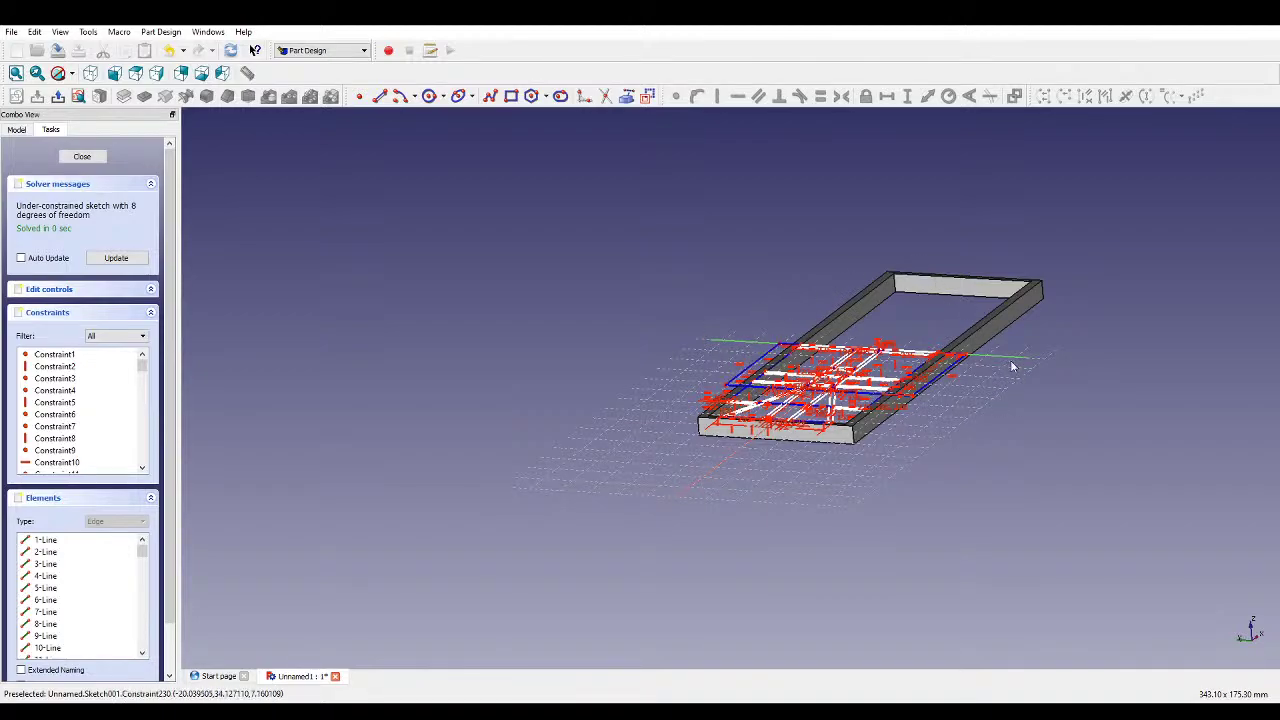
middle_drag(1106, 434, 552, 237)
click(78, 96)
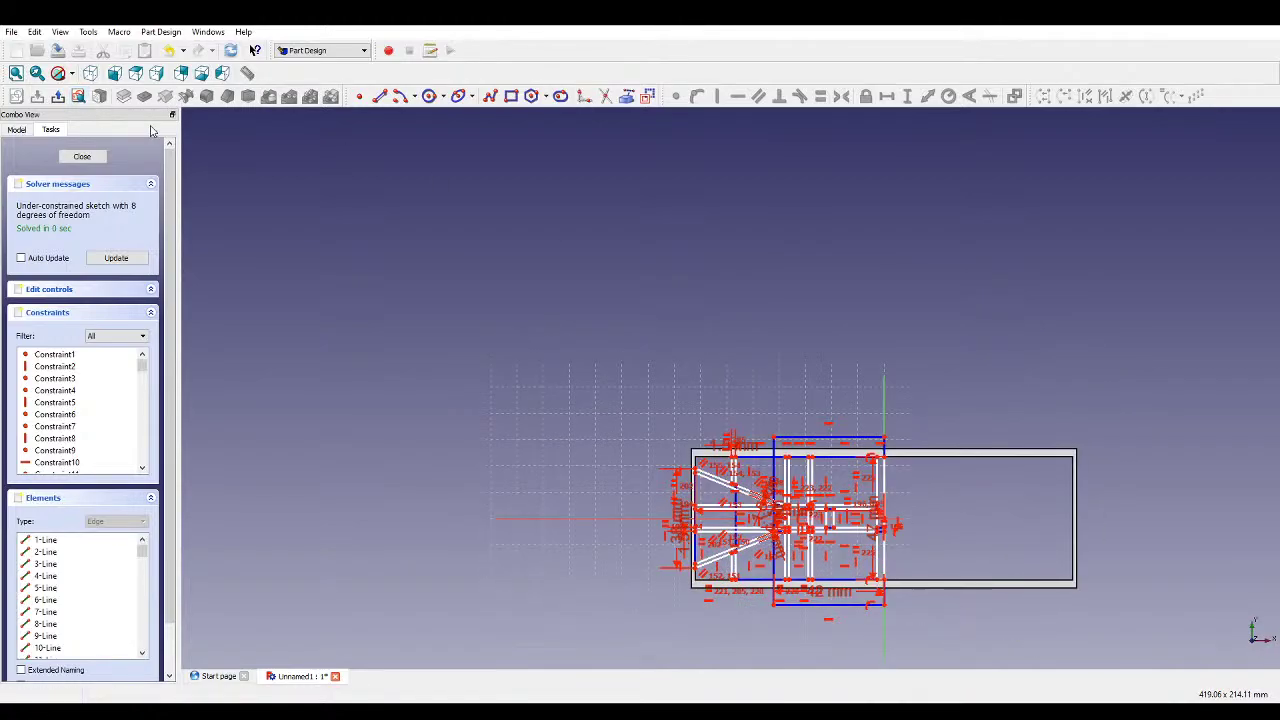
scroll(800, 560, up, 5)
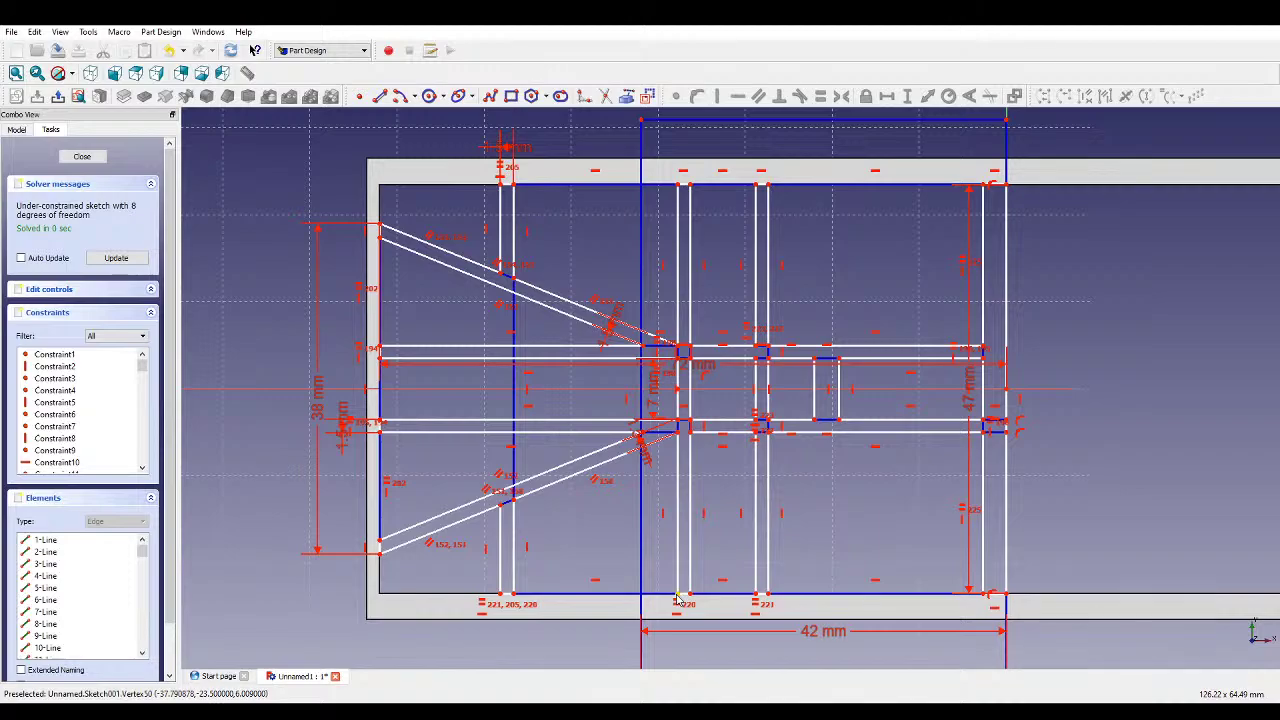
- Examine the base sketch's dimensions in 603 X4 W Iron 12in type 2, and reopen the chassis's inner rib sketch
click(82, 156)
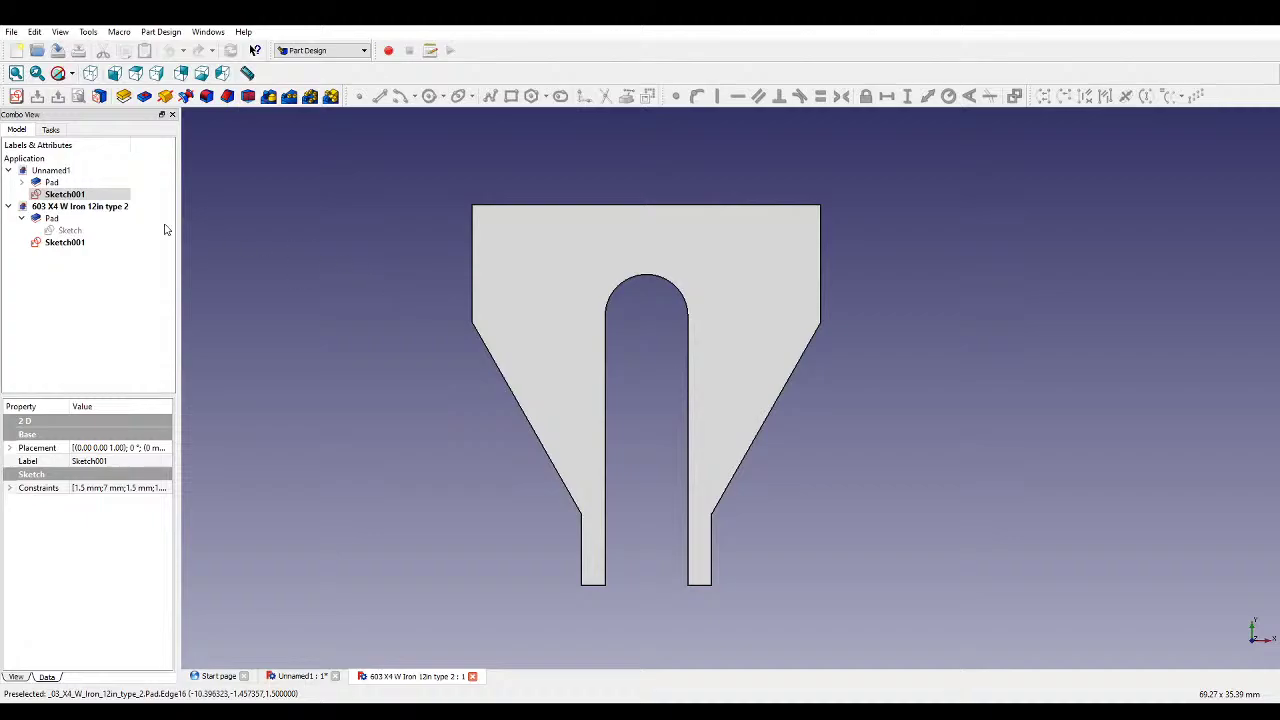
double_click(60, 231)
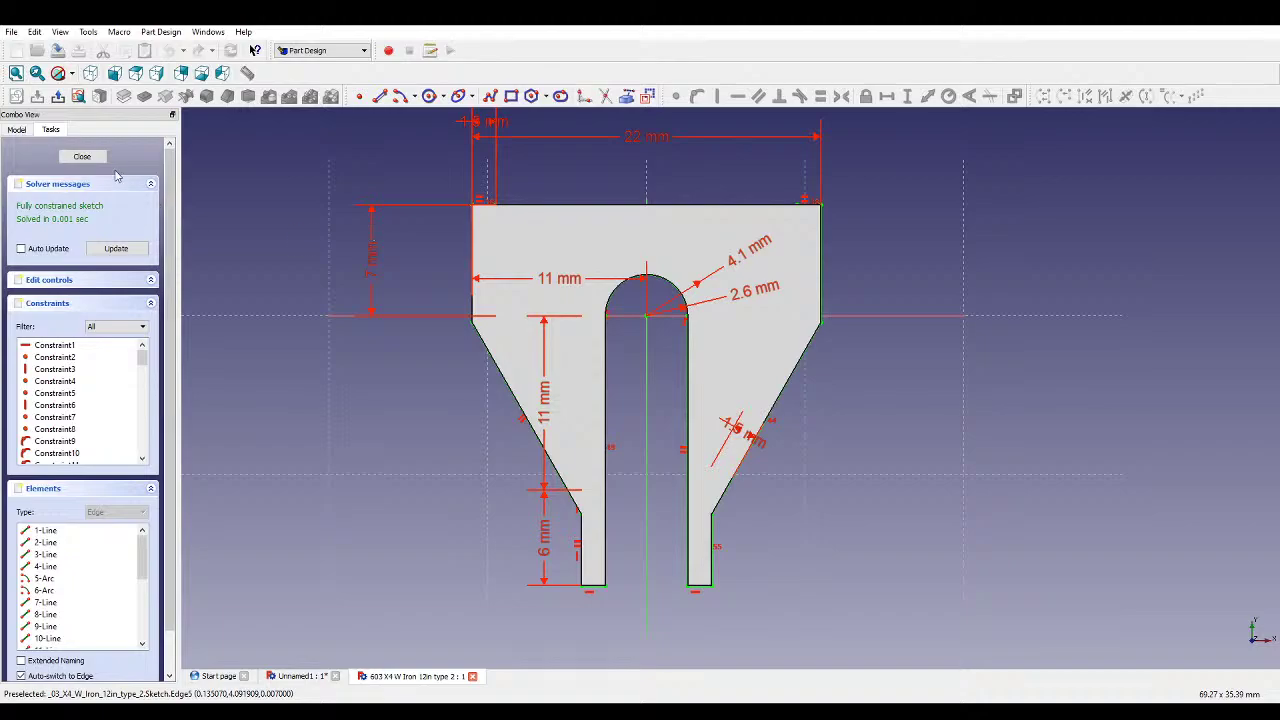
click(82, 156)
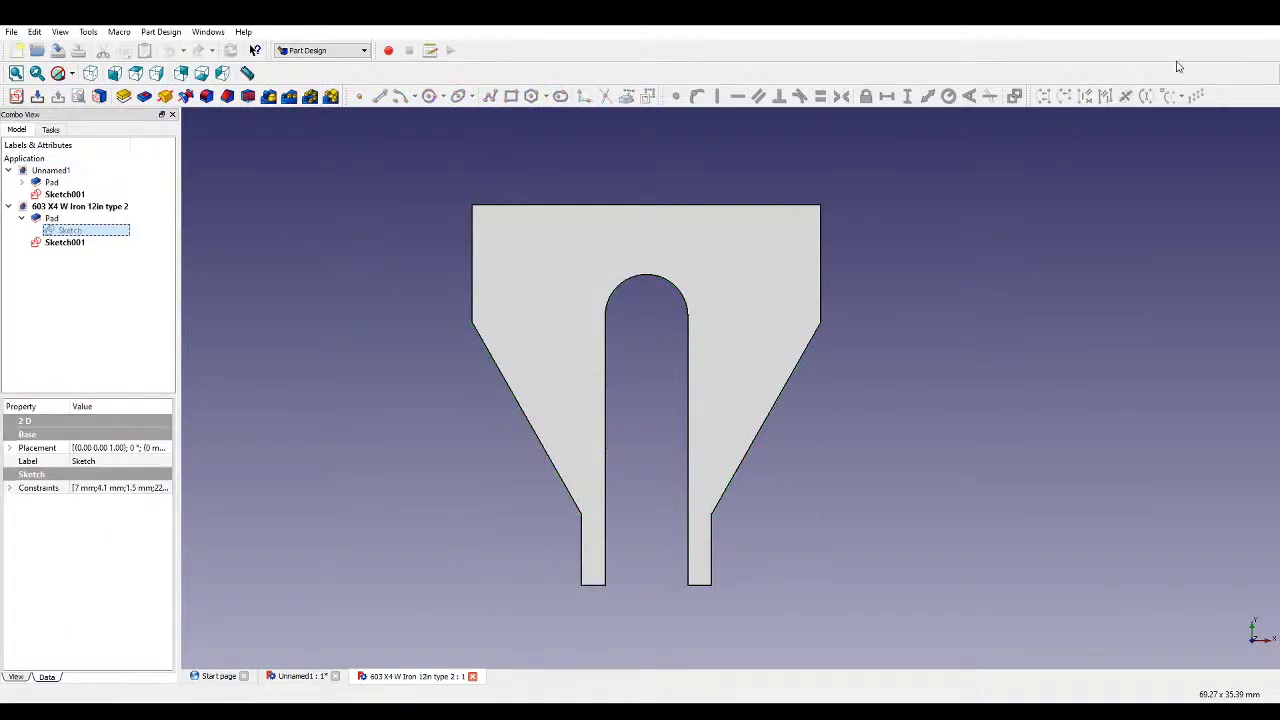
click(297, 680)
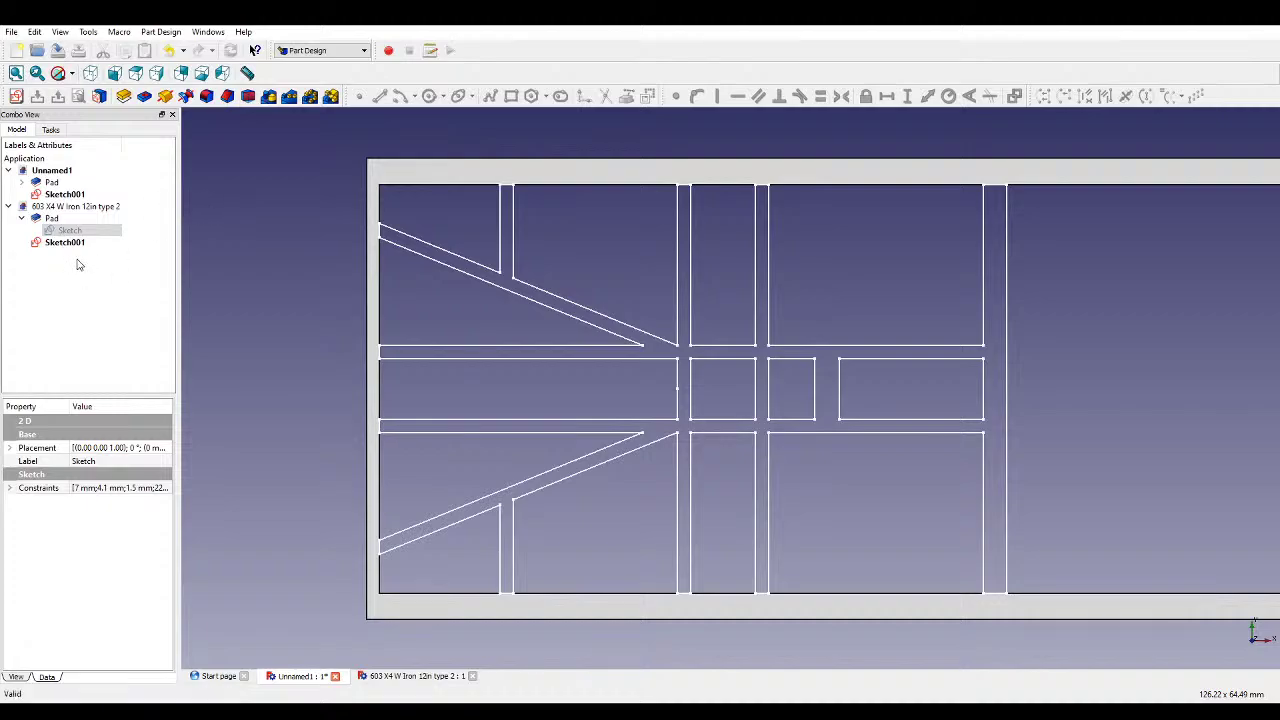
click(82, 195)
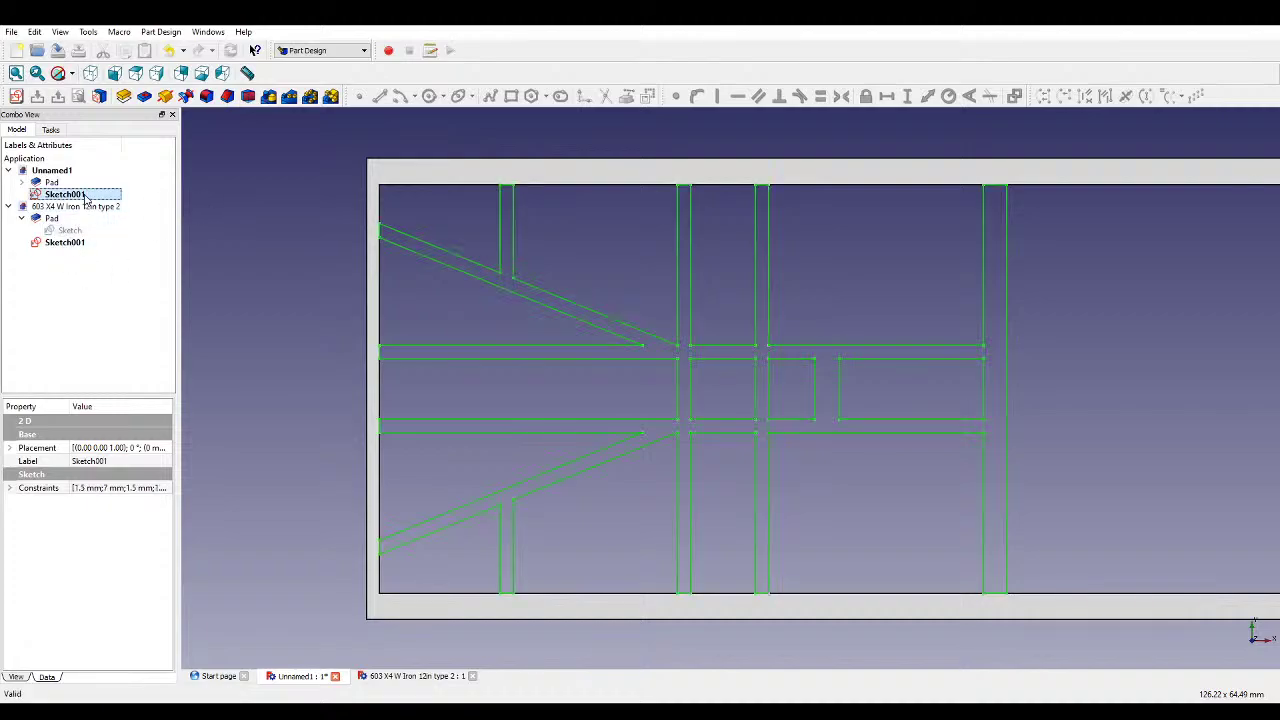
double_click(82, 195)
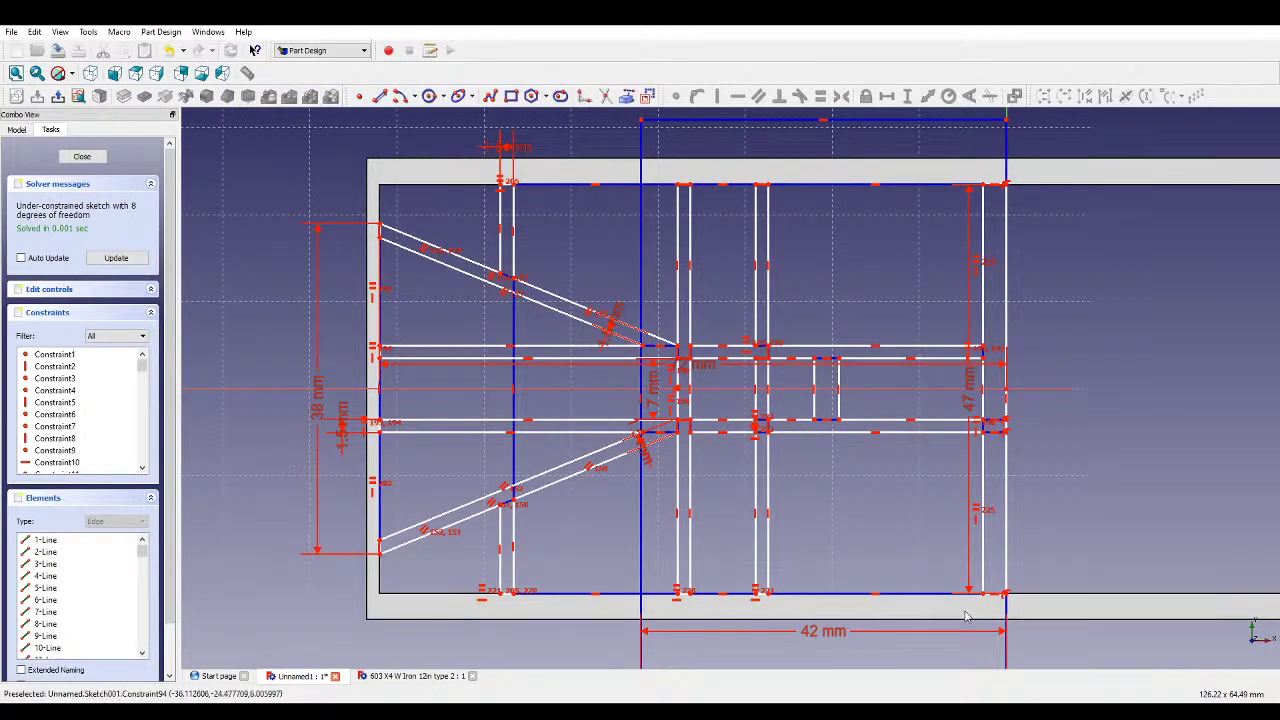
- Set the horizontal distance from the first inner full-height rib's lower-left corner to the rightmost rib's lower-right corner to 35.75 mm
scroll(1015, 605, down, 1)
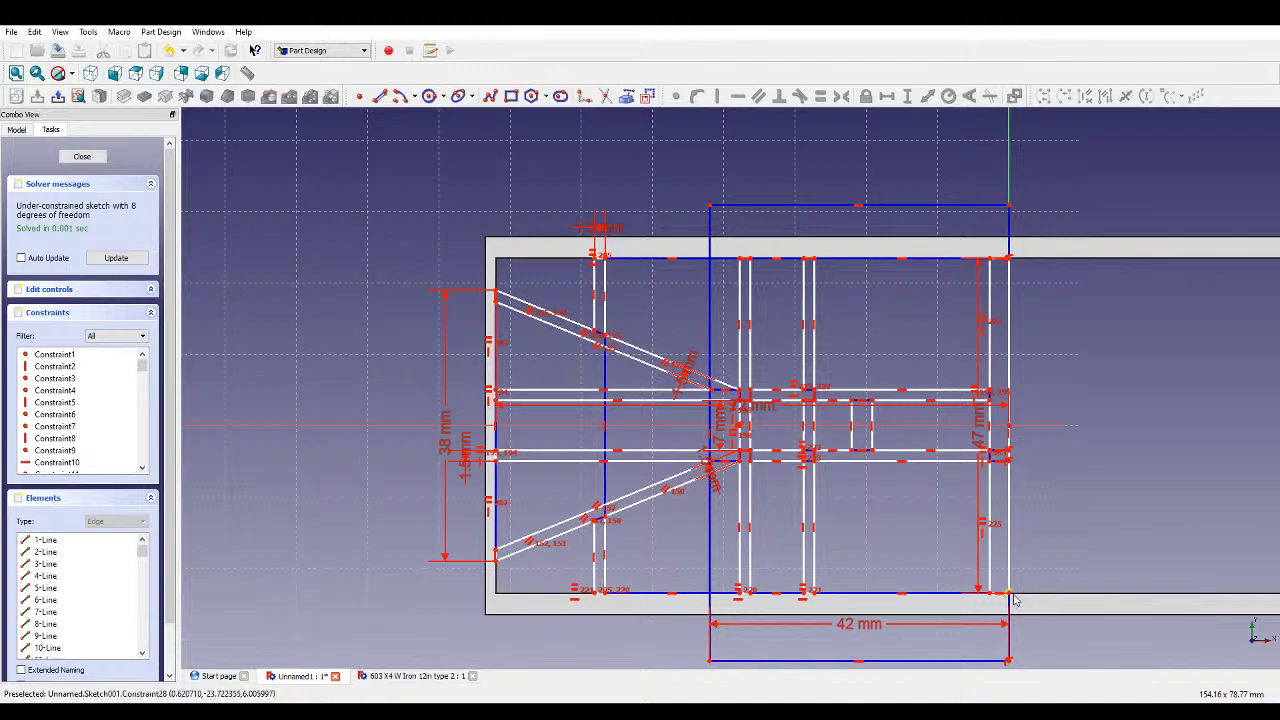
scroll(760, 620, up, 3)
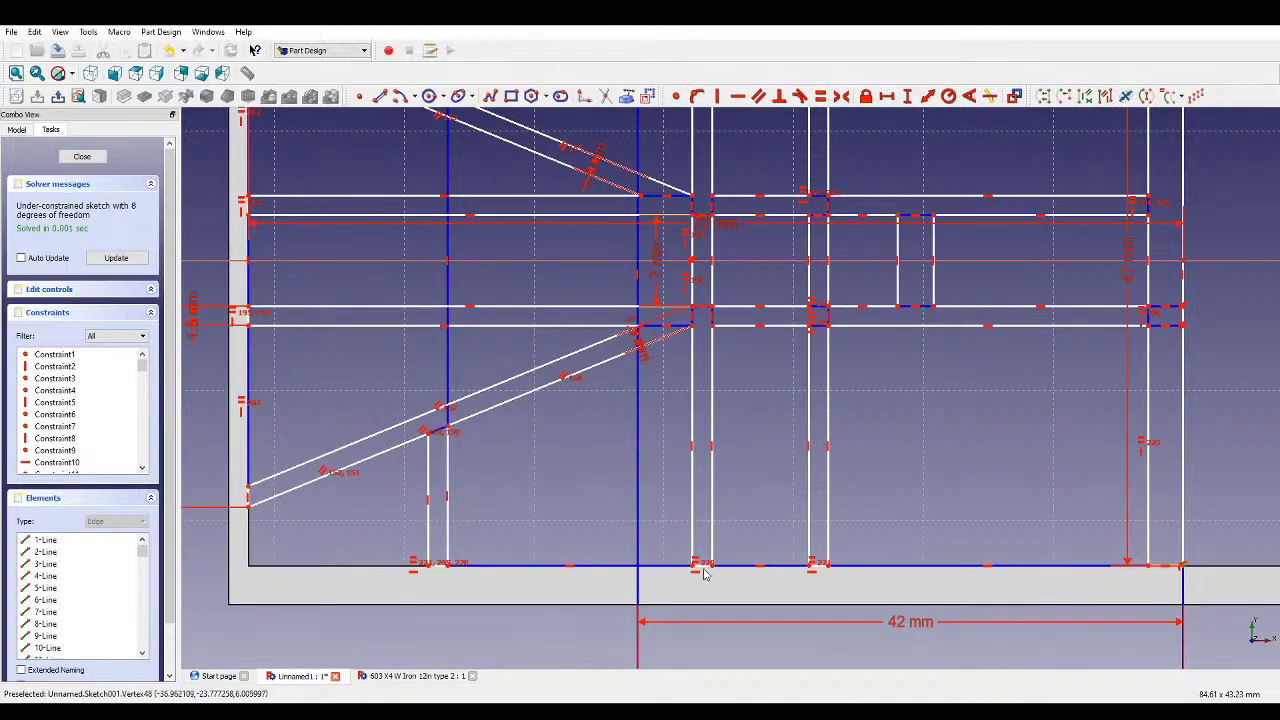
click(711, 569)
click(885, 100)
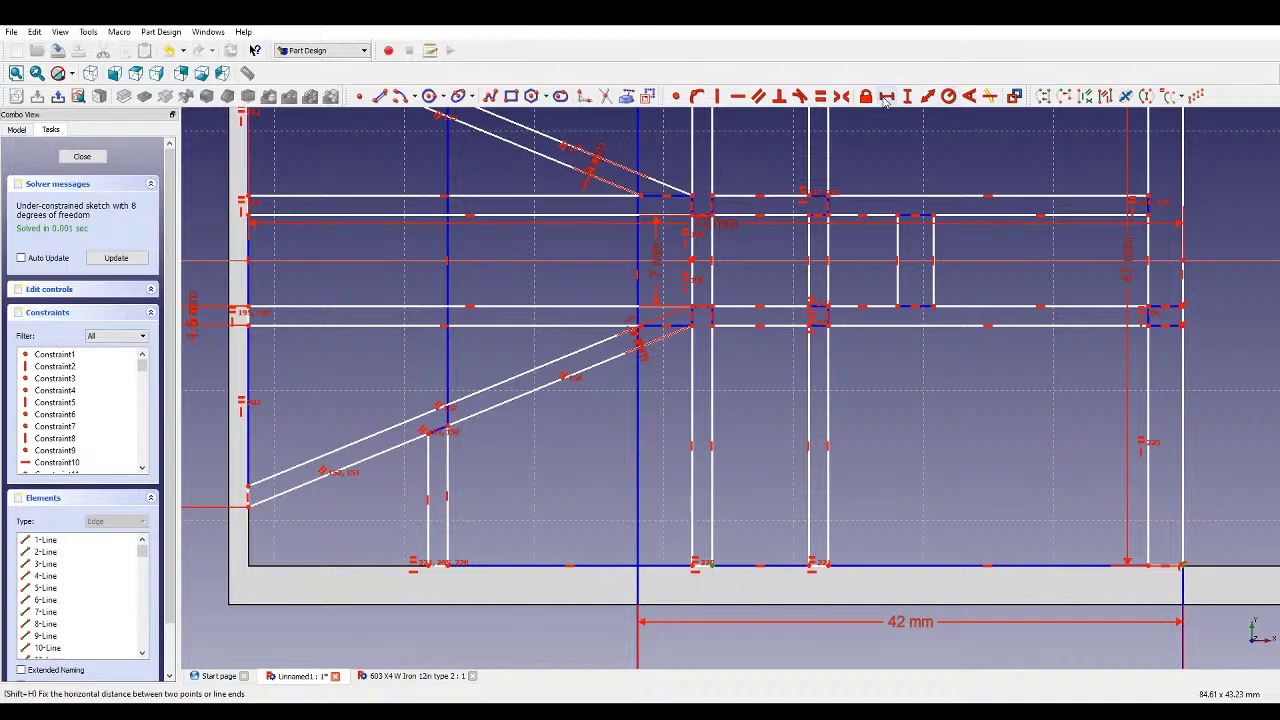
click(703, 570)
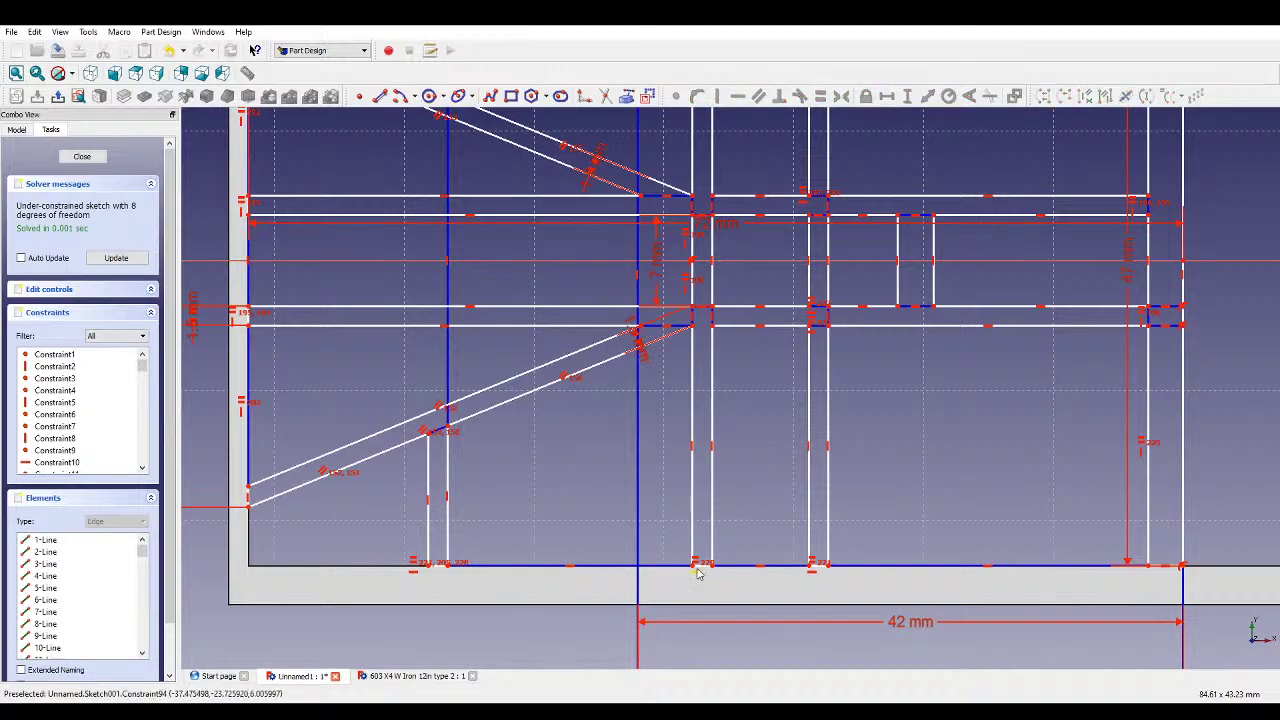
click(1184, 567)
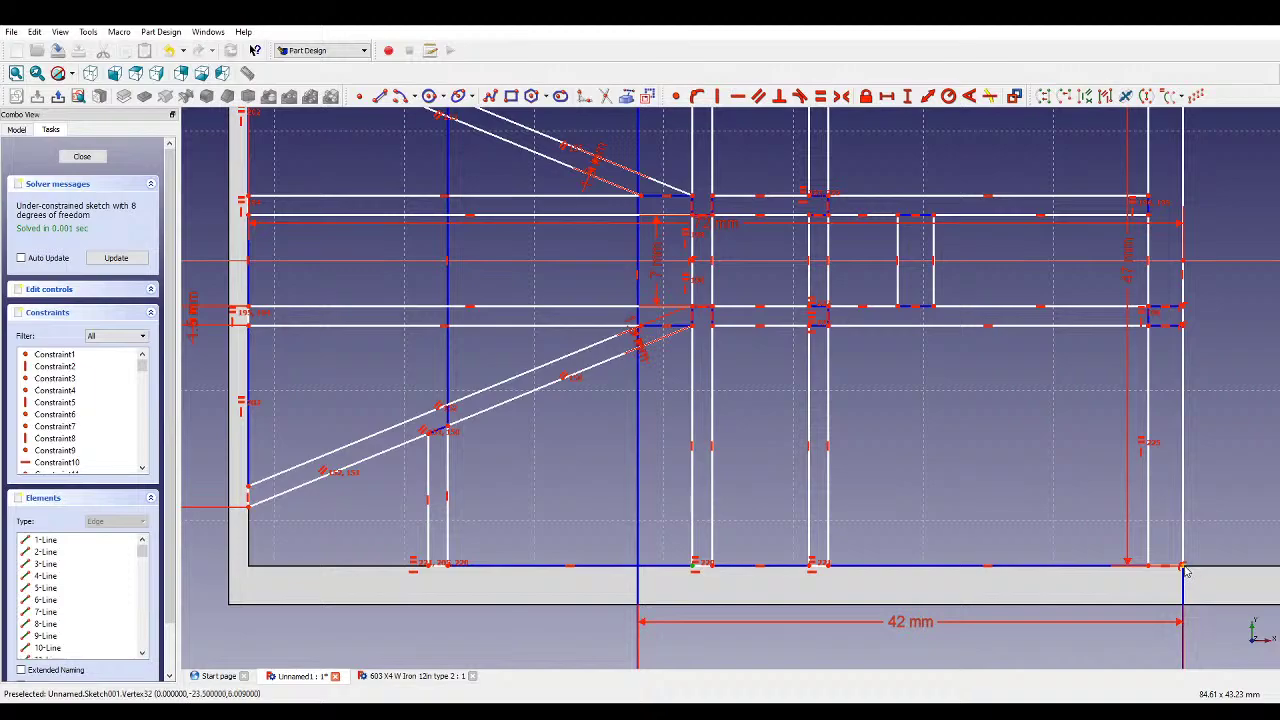
click(886, 97)
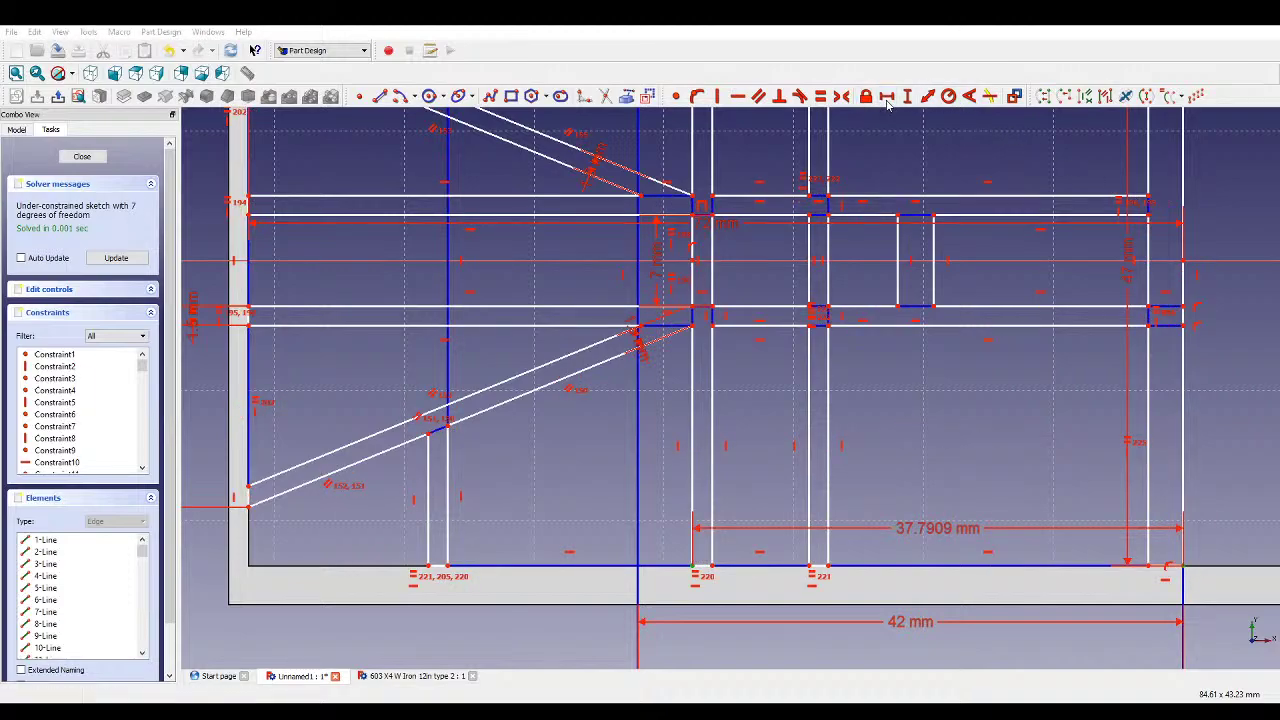
text(35.75)
key(Return)
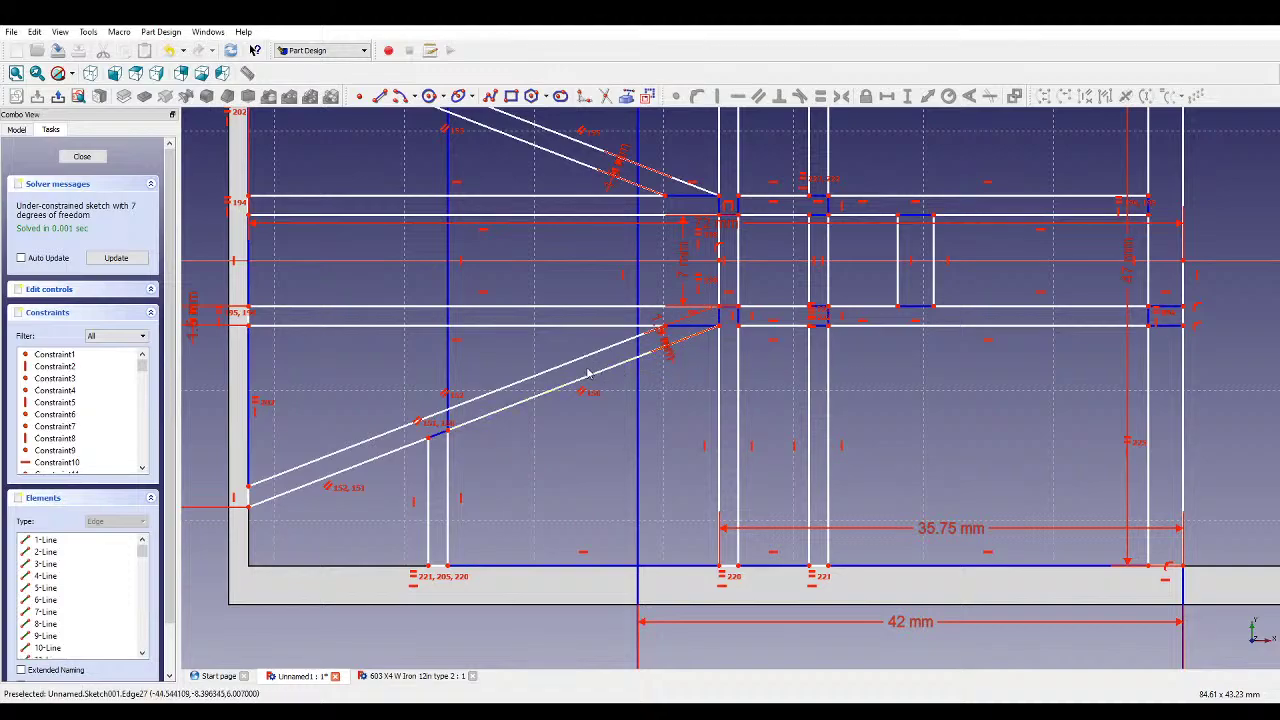
scroll(570, 383, down, 1)
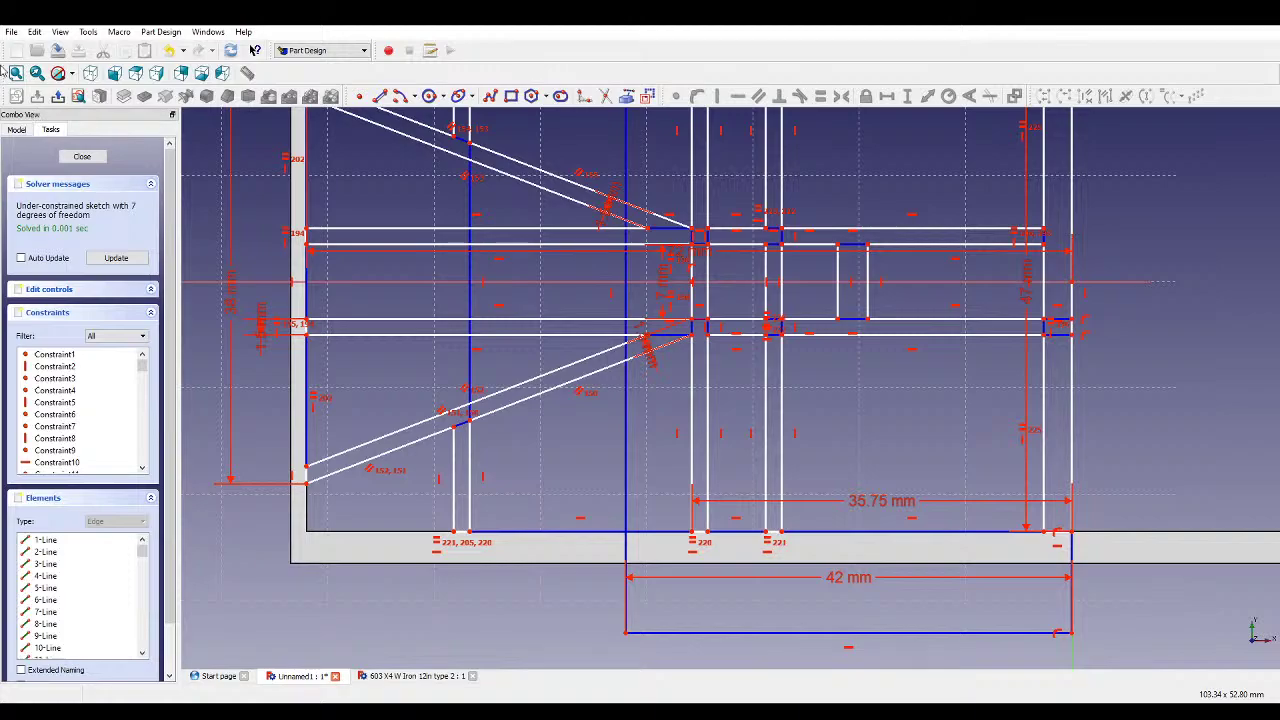
- Examine the base sketch's dimensions in 604 X4 Axle Box spring, and reopen the chassis's inner rib sketch
click(62, 157)
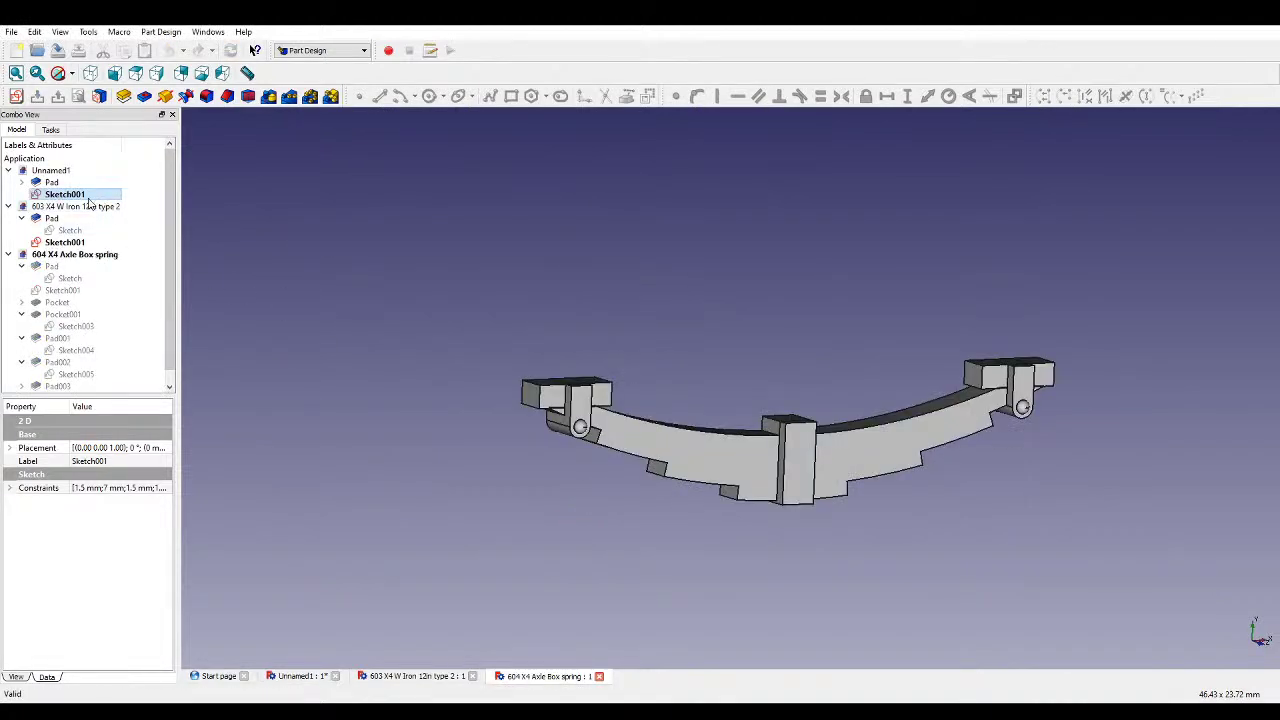
click(86, 268)
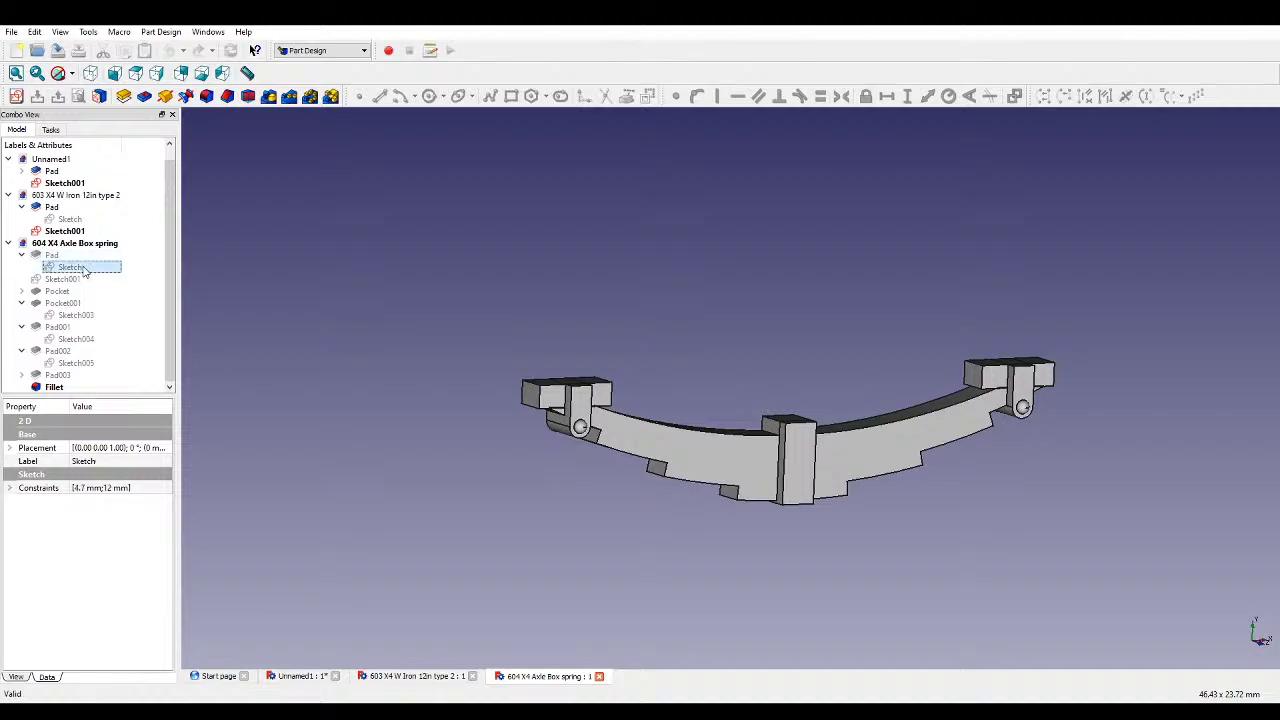
double_click(90, 272)
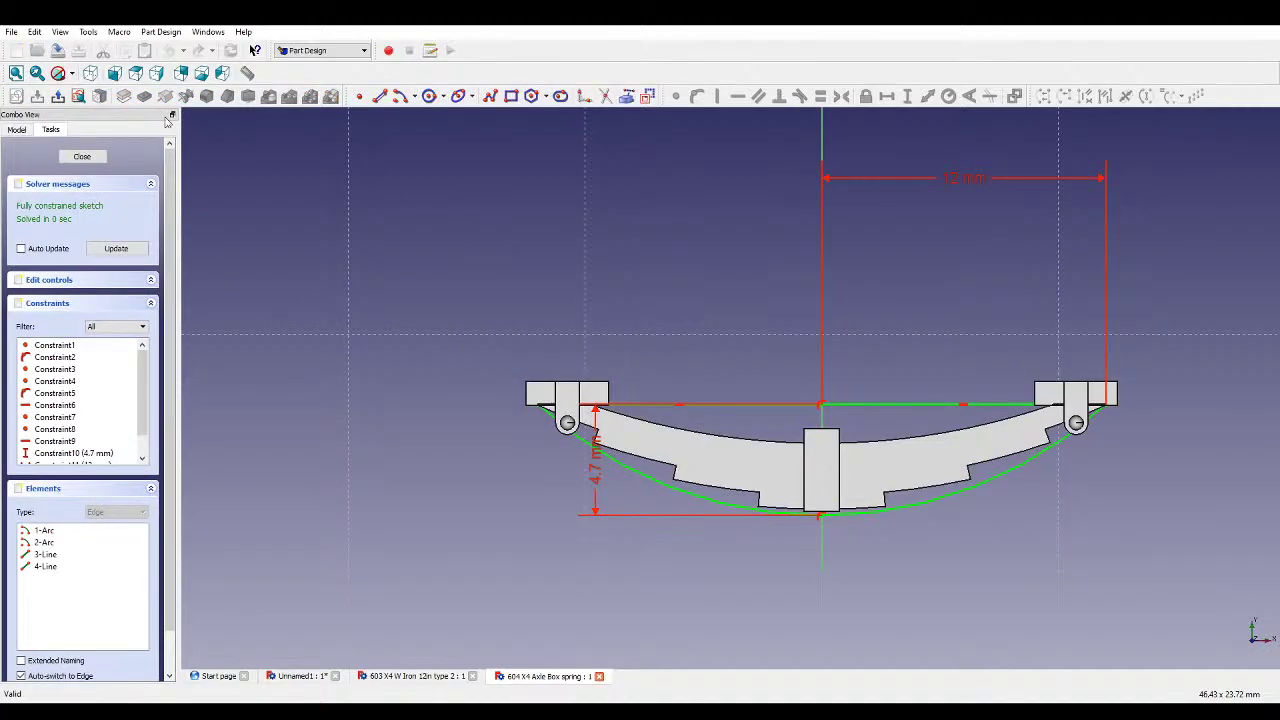
click(82, 157)
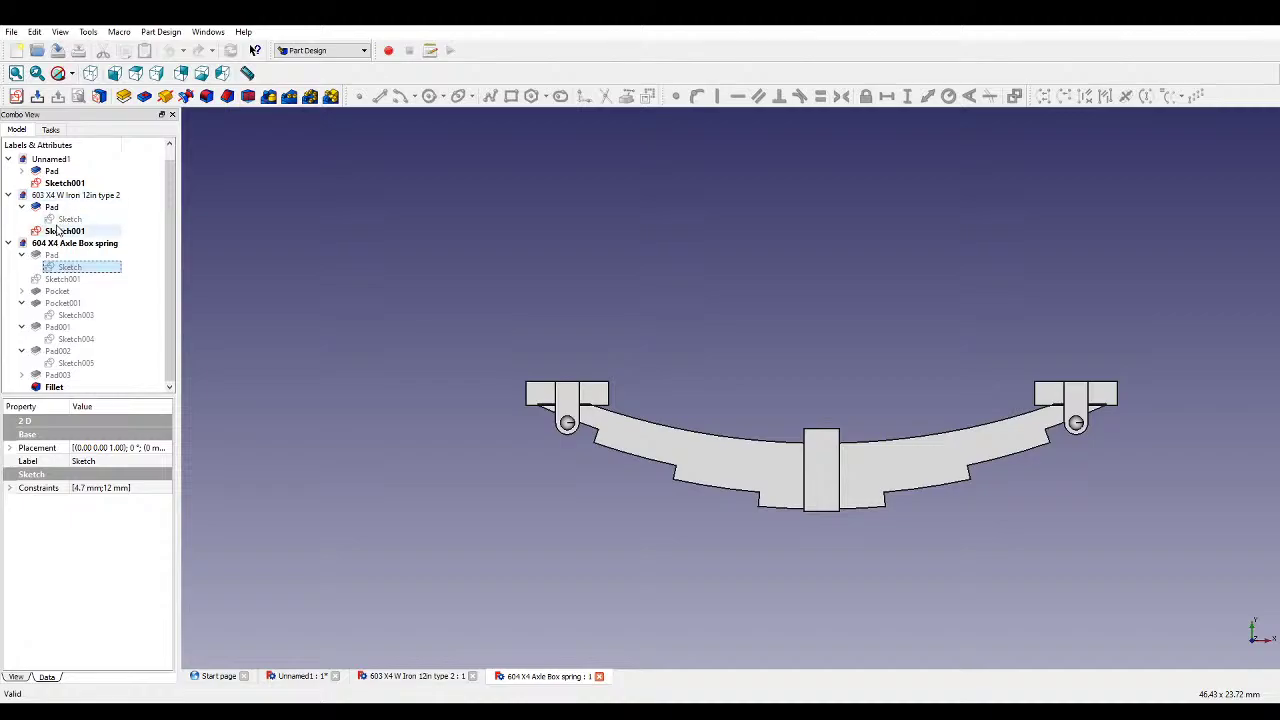
double_click(64, 183)
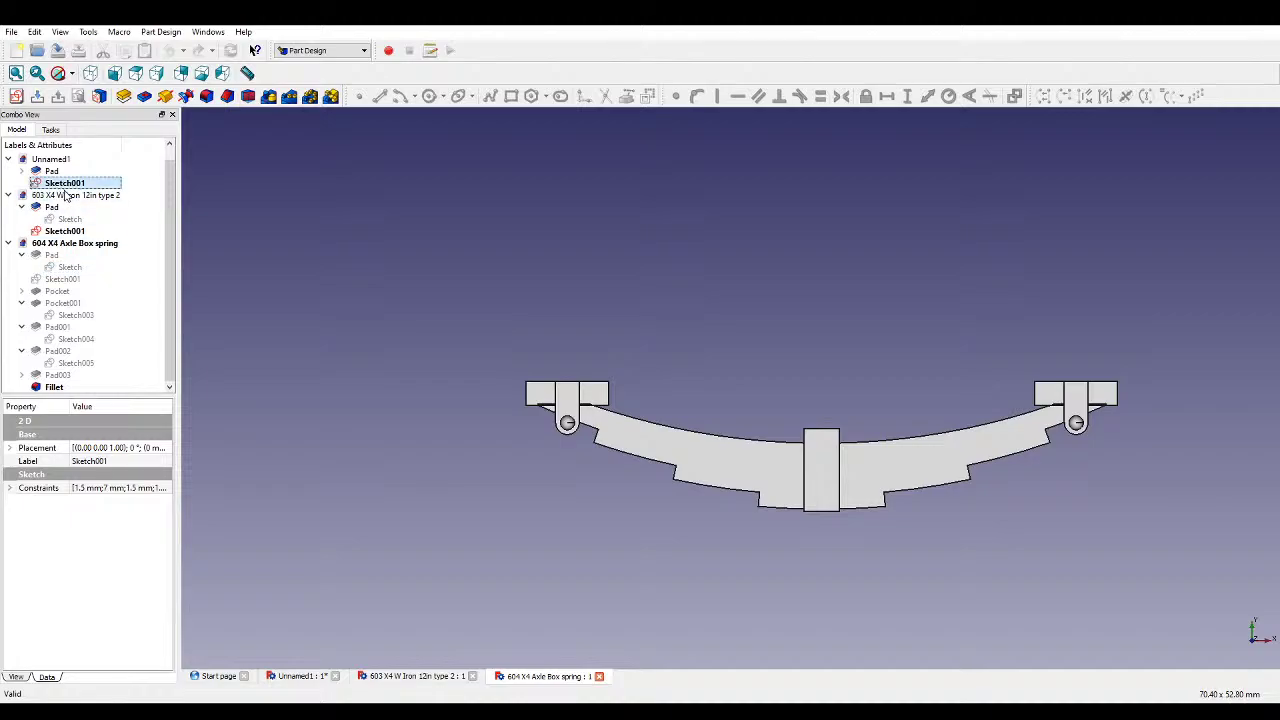
- Set the horizontal distance between the lower-right corners of the two inner full-height ribs to 7 mm
scroll(778, 537, up, 2)
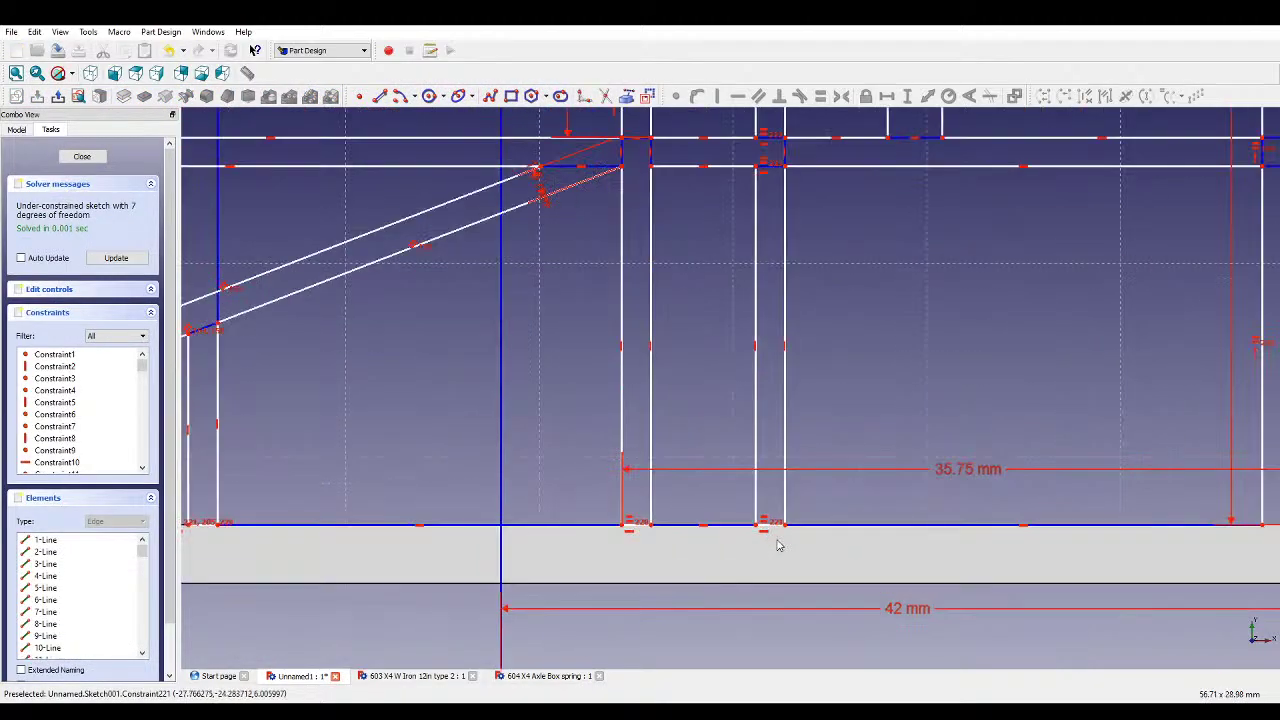
click(785, 526)
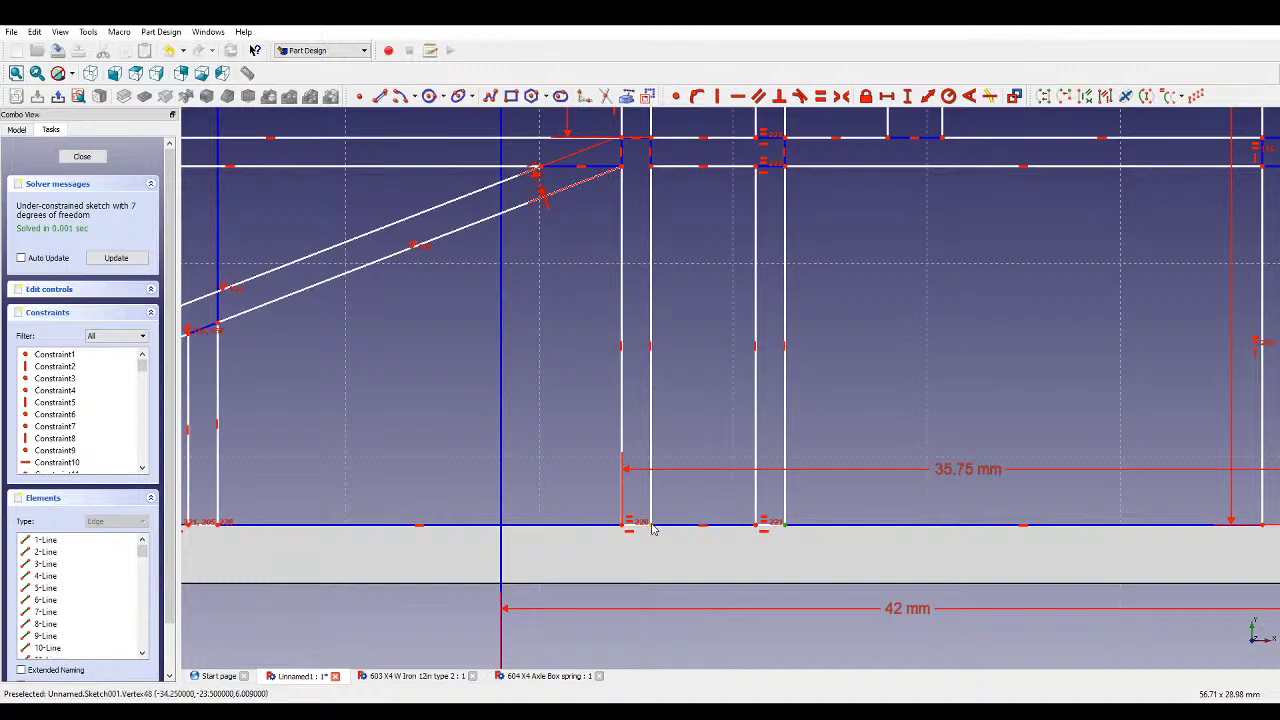
click(884, 100)
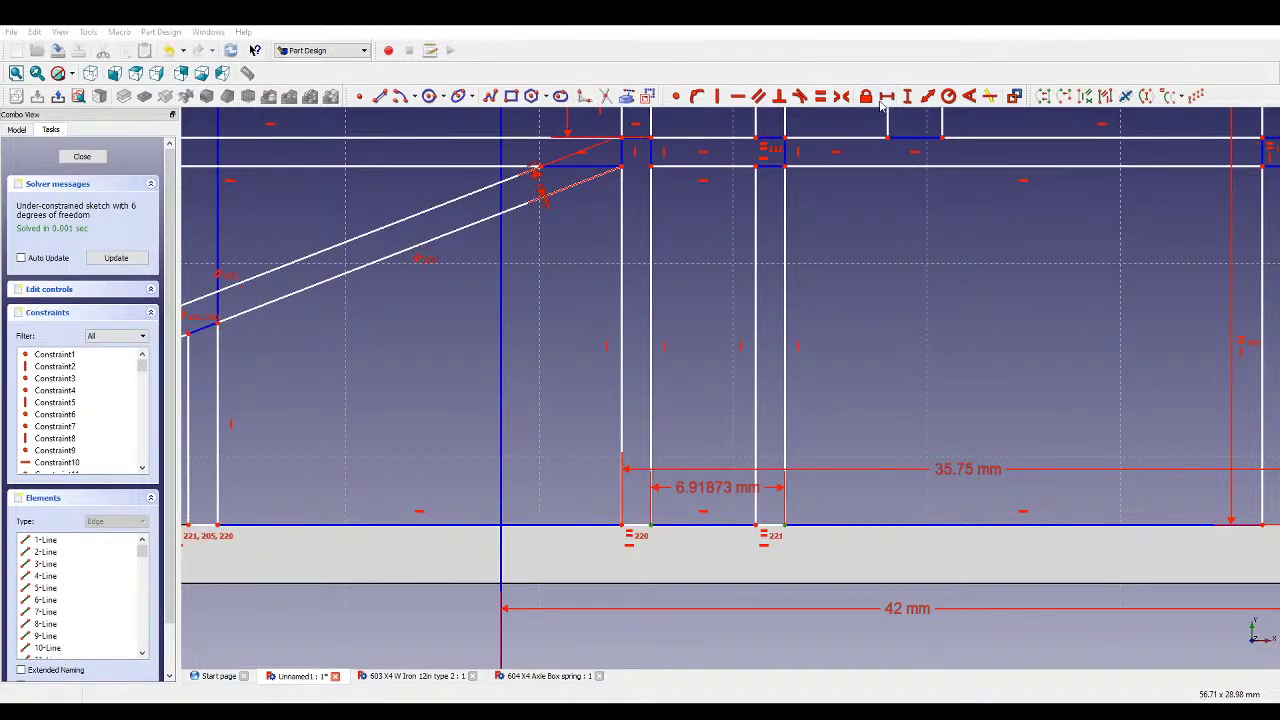
scroll(620, 380, down, 3)
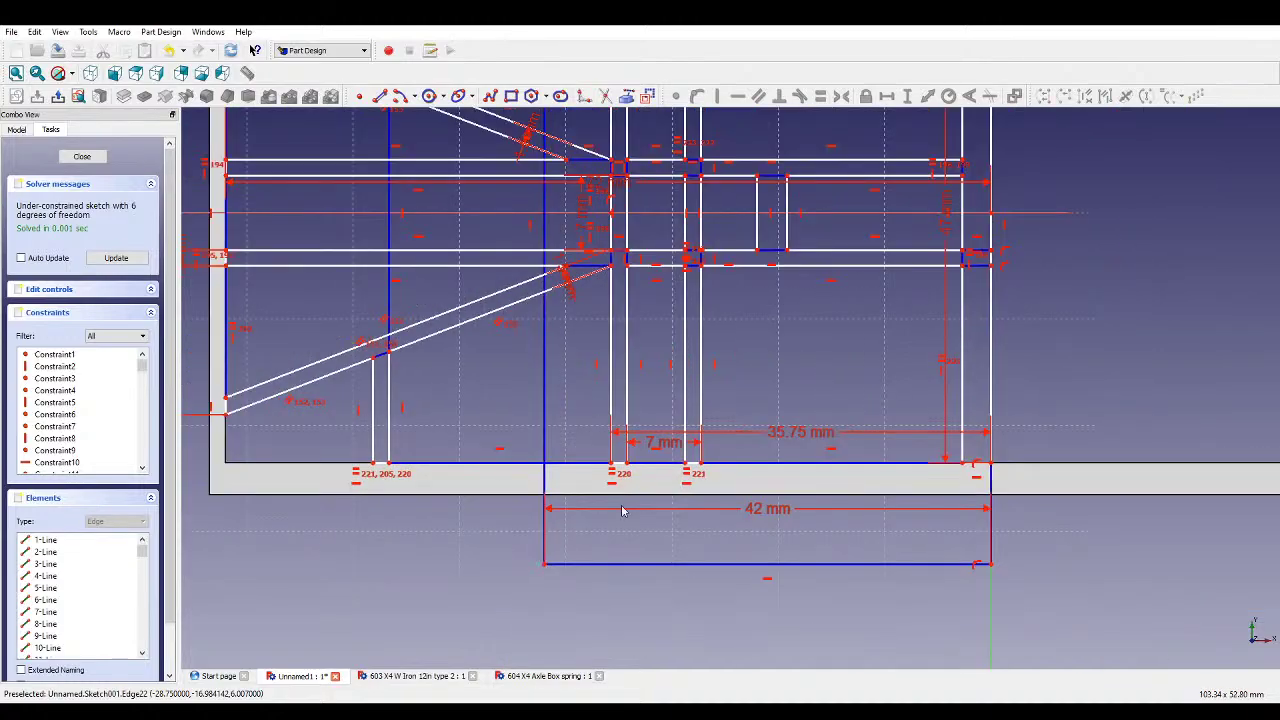
- Set the width of the rightmost full-height rib's lower edge to 0.75 mm
scroll(714, 283, up, 3)
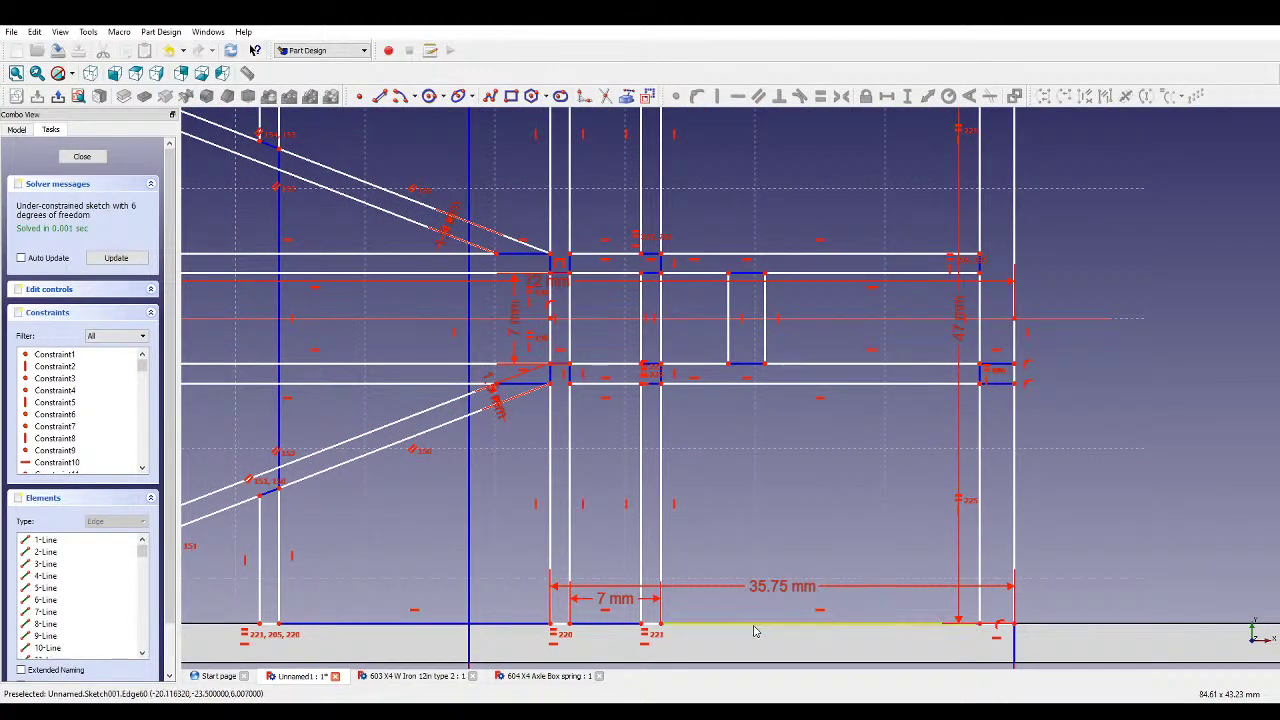
click(862, 623)
click(1060, 515)
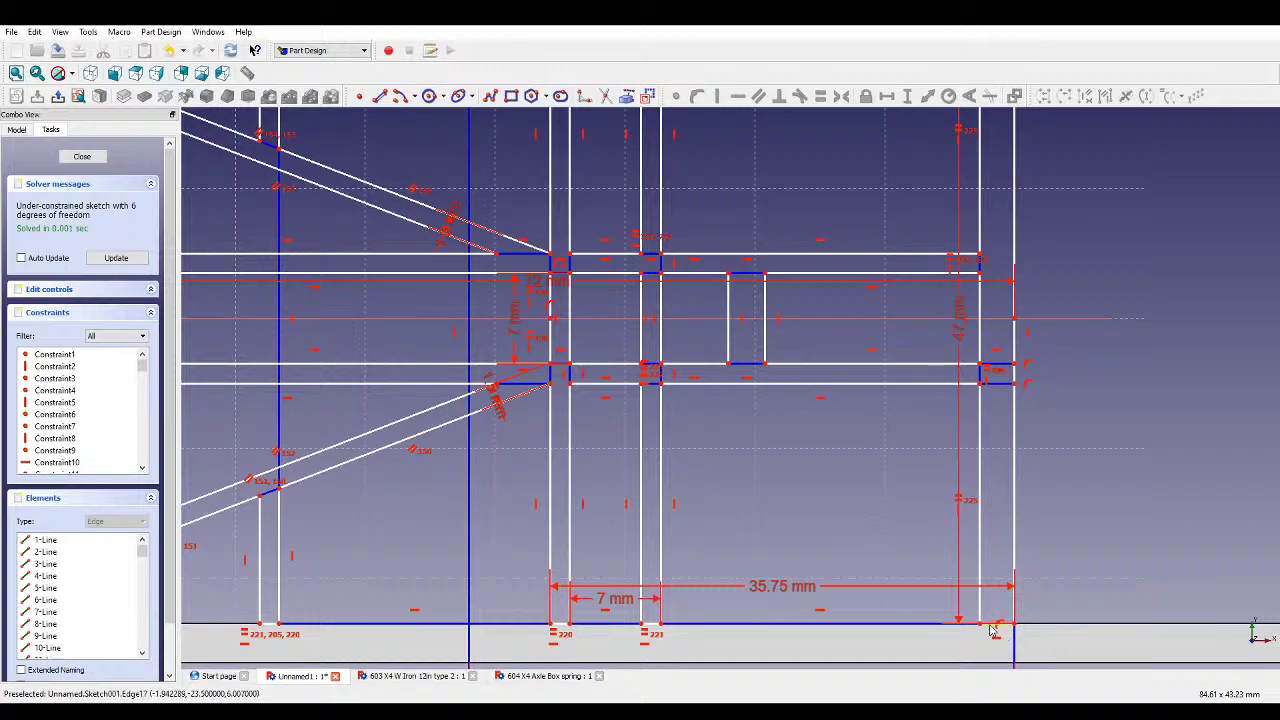
click(990, 626)
click(887, 97)
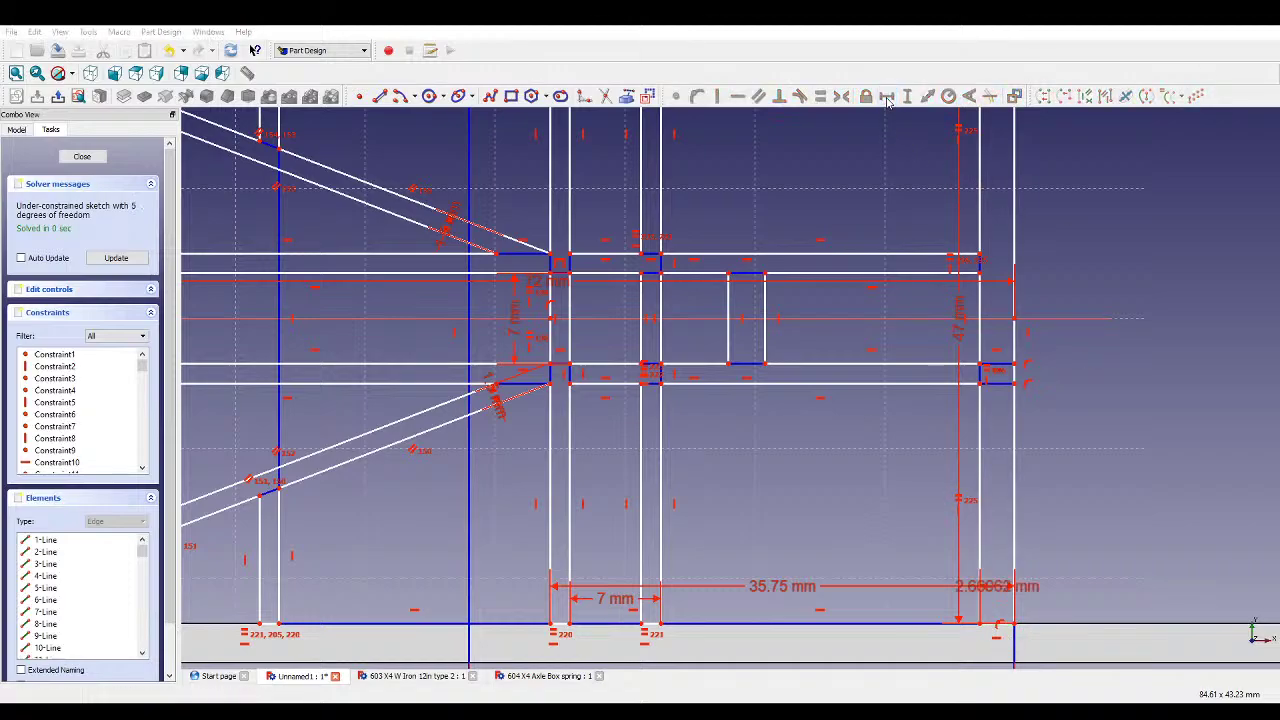
text(0.75)
key(Return)
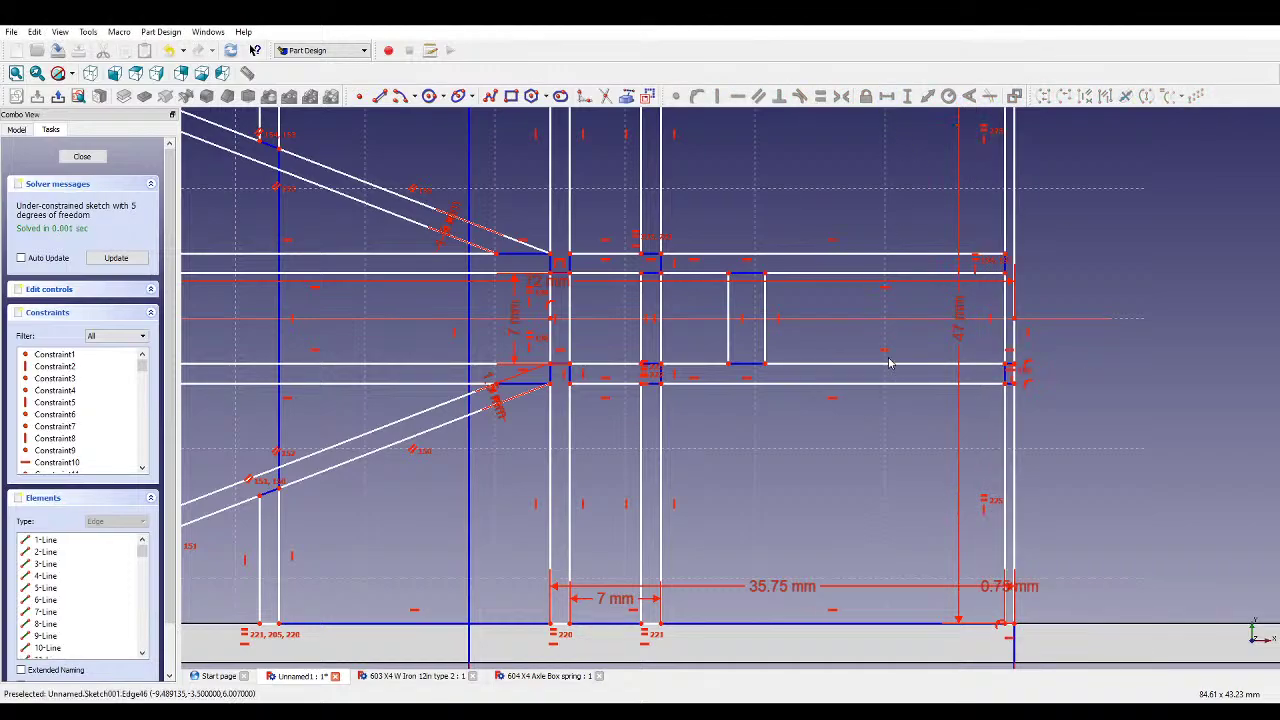
- Try to add a horizontal dimension to the central beam's lower line between the second inner rib and the rightmost rib
click(828, 384)
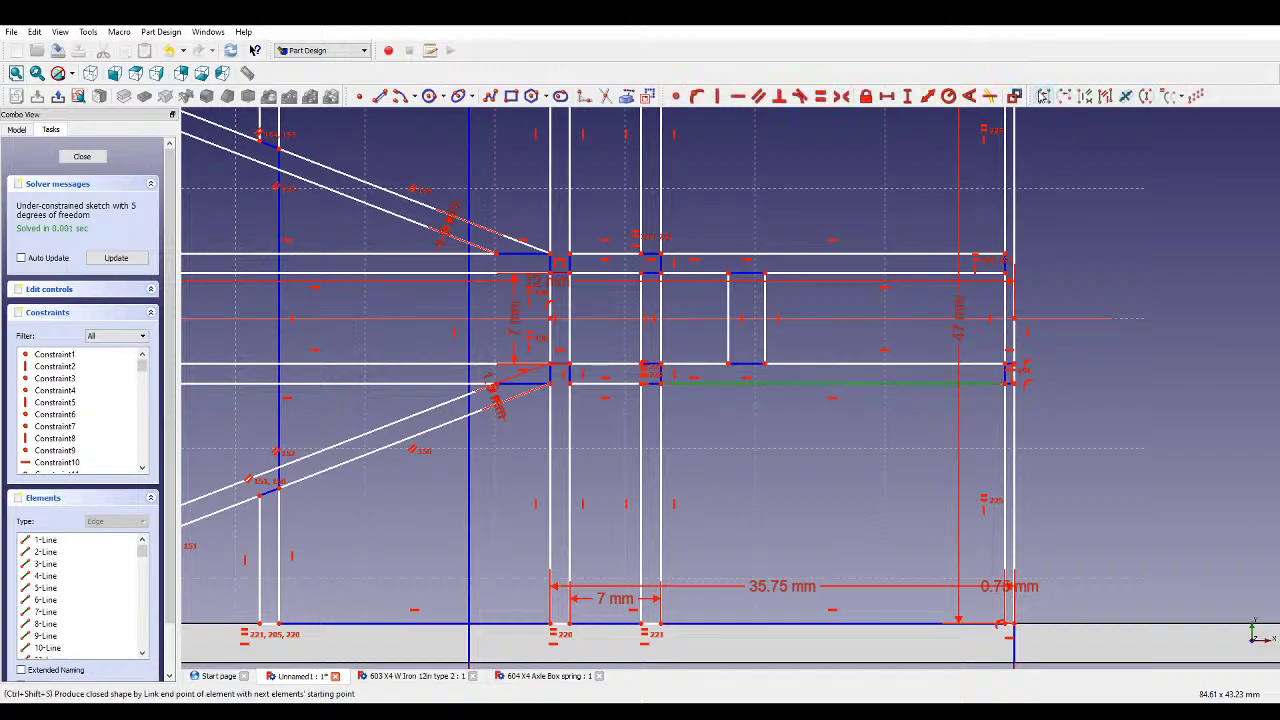
click(893, 100)
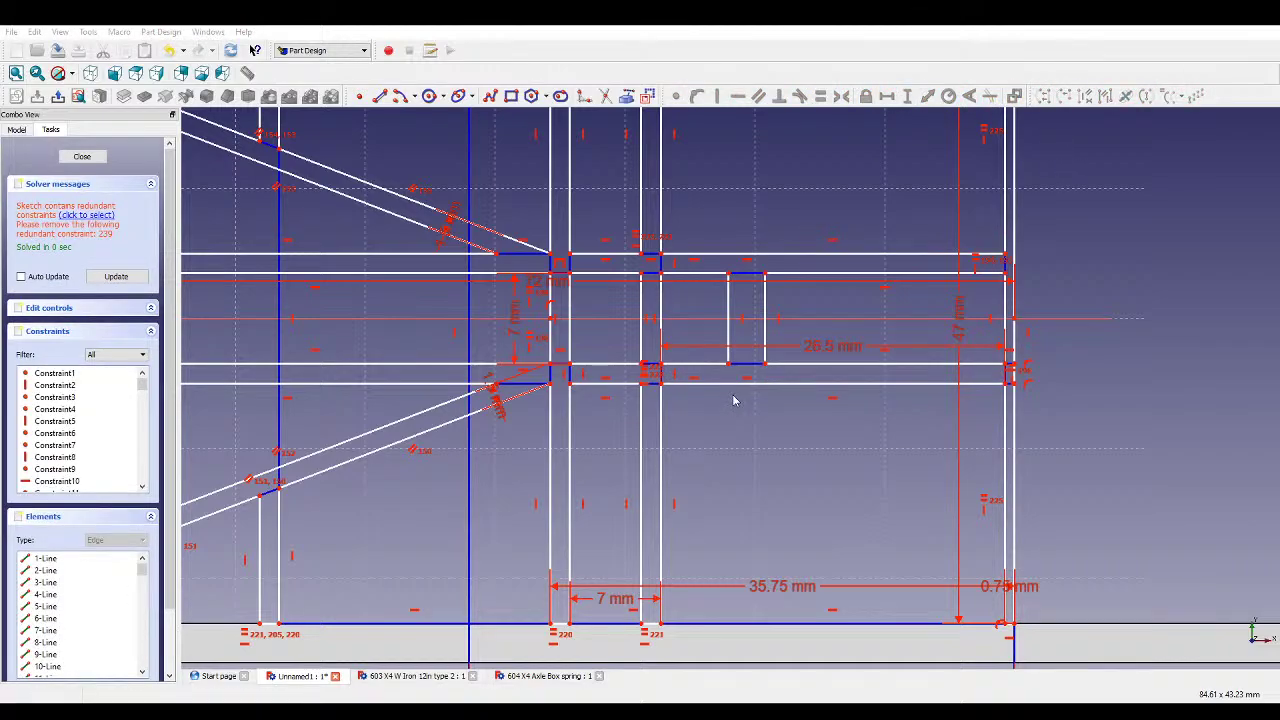
key(ctrl+z)
- Make the short central rib's width equal to the second inner rib's width, and move it toward the rightmost rib
drag(765, 354, 848, 362)
click(832, 366)
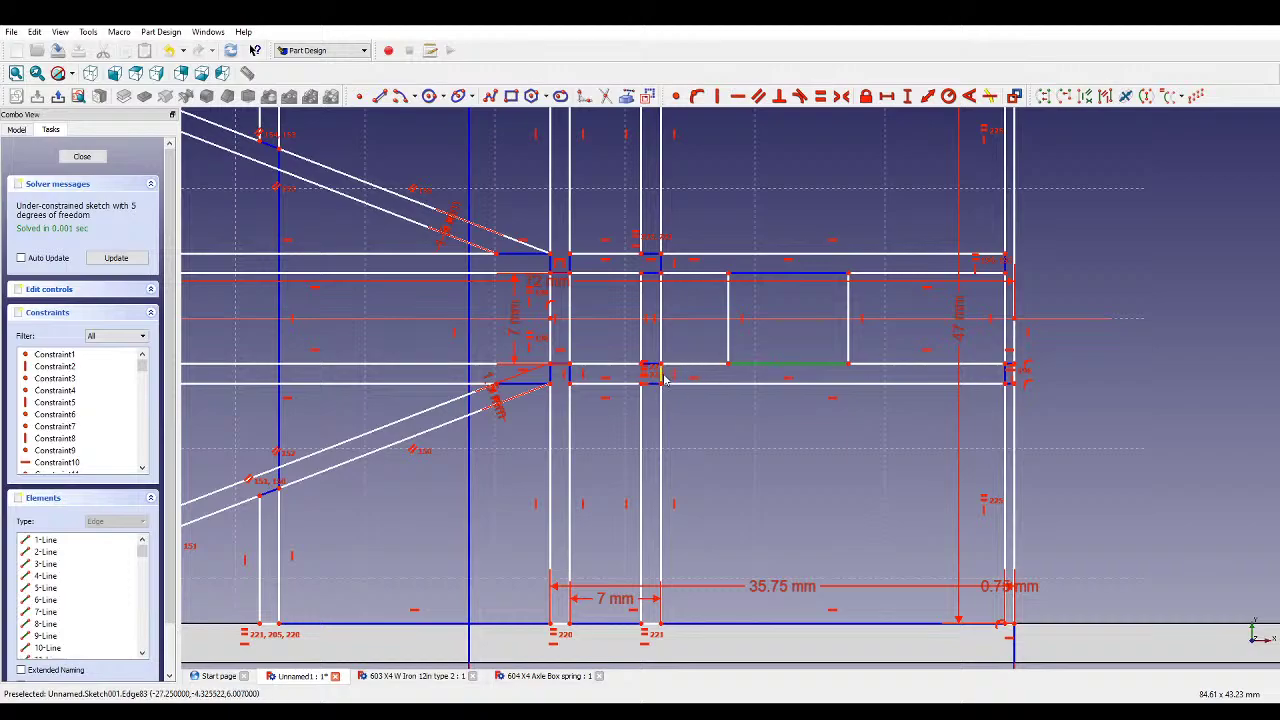
click(659, 276)
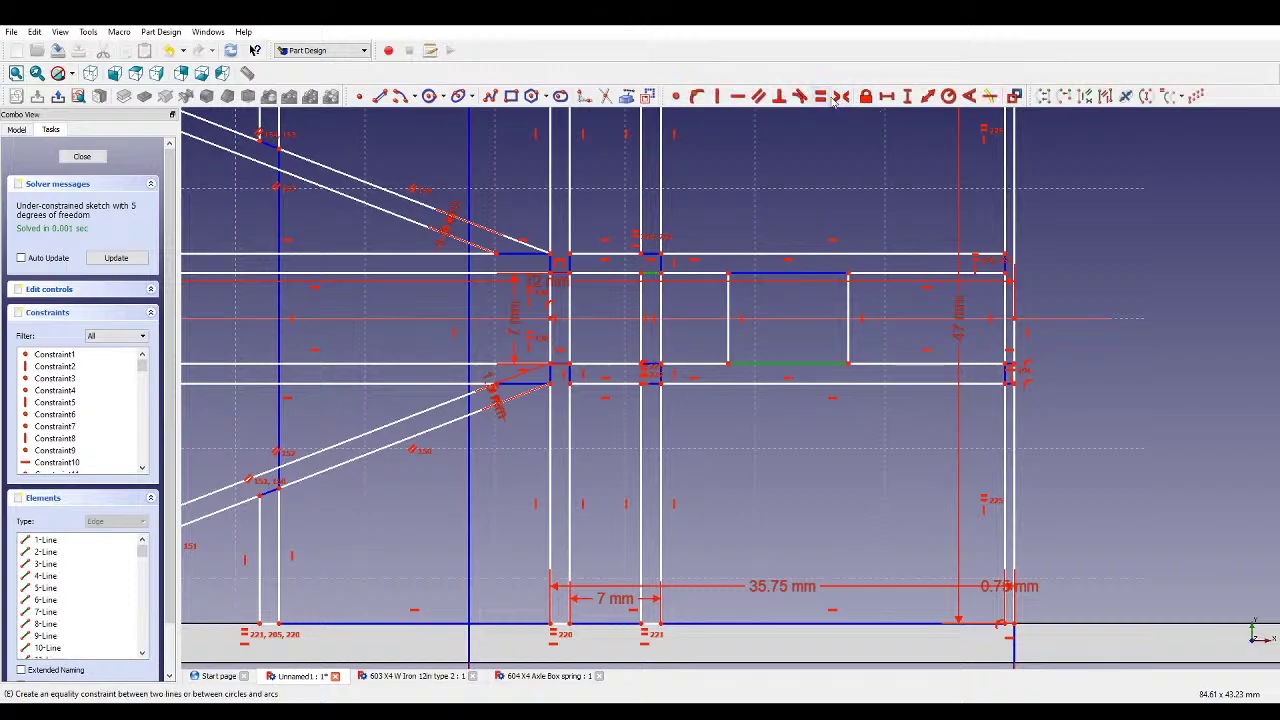
click(820, 96)
drag(769, 334, 836, 338)
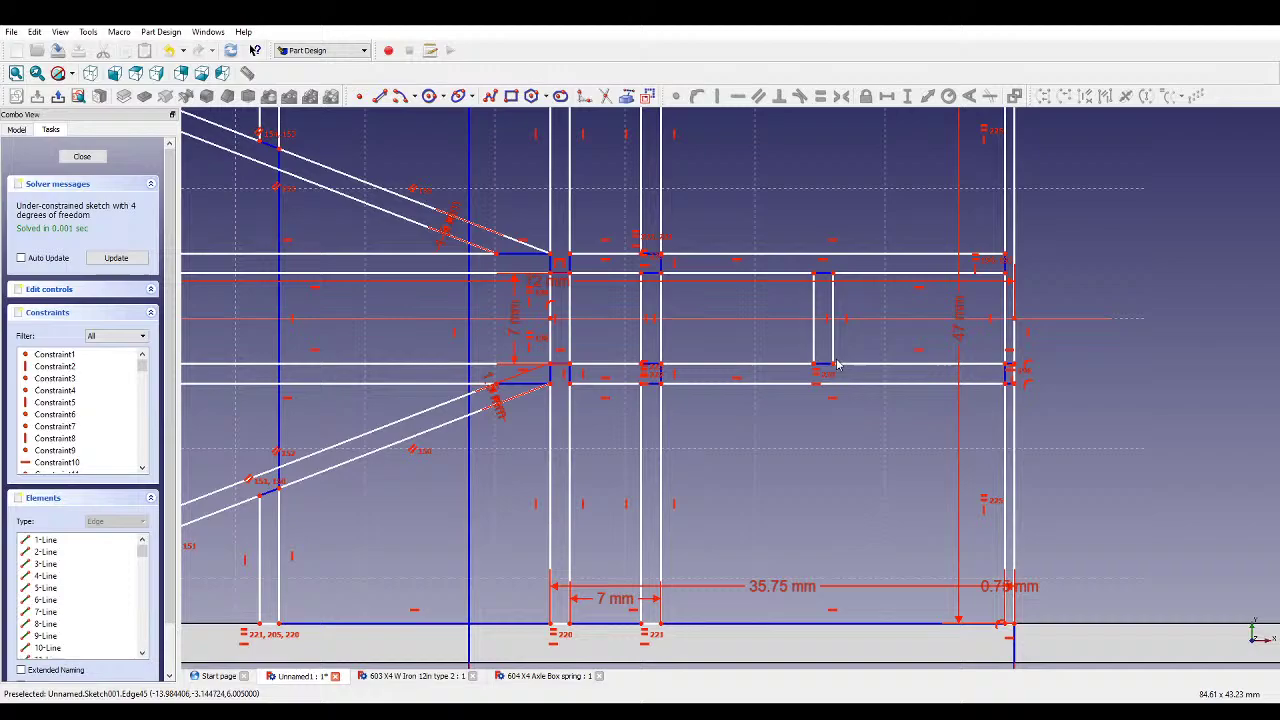
- Set the horizontal distance from the short central rib's lower-left corner to the rightmost rib's left edge to 14 mm
click(1007, 372)
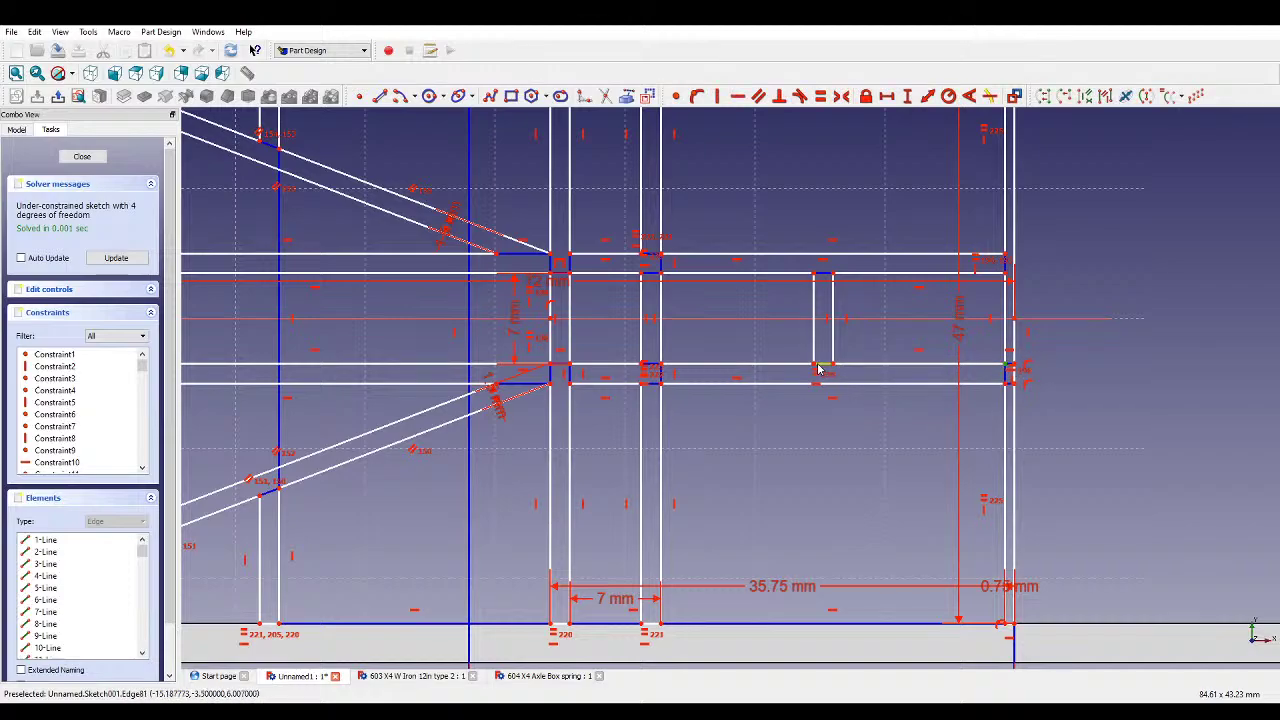
click(816, 366)
click(893, 97)
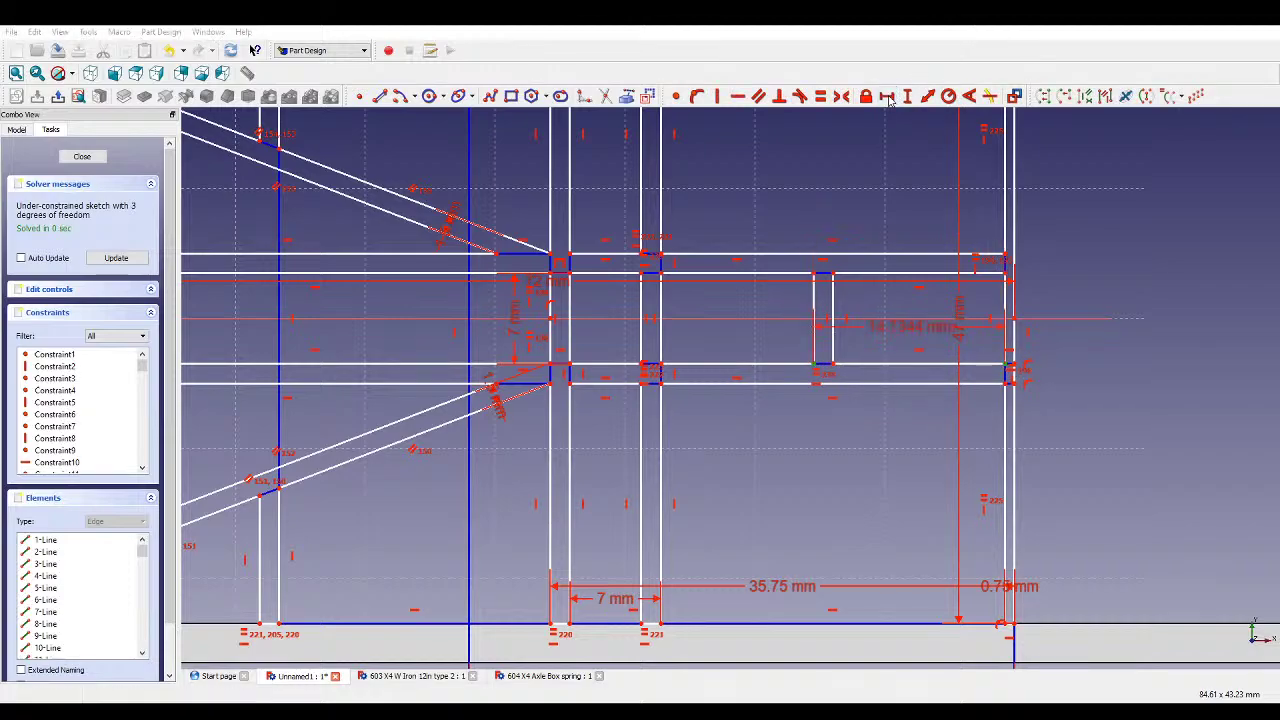
scroll(850, 417, down, 3)
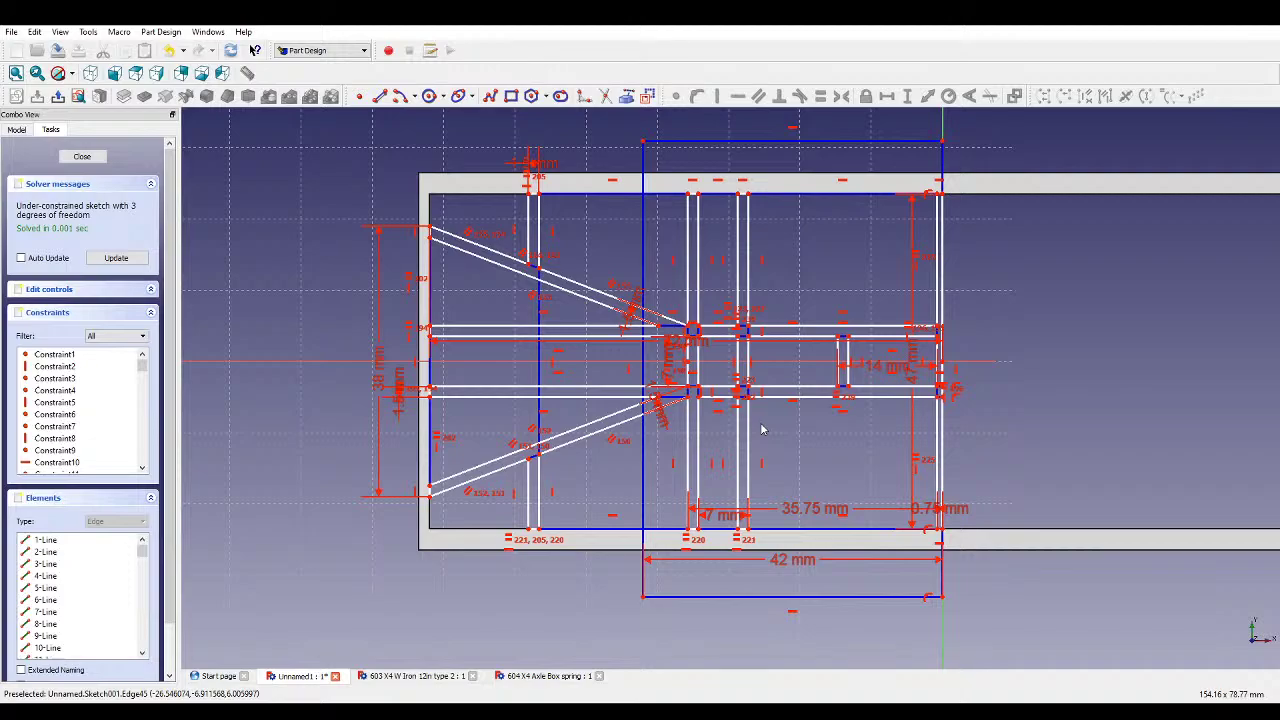
- Set the horizontal distance from the outer stub rib's lower-right corner to the construction rectangle's lower-left corner to 14 mm
scroll(530, 497, up, 2)
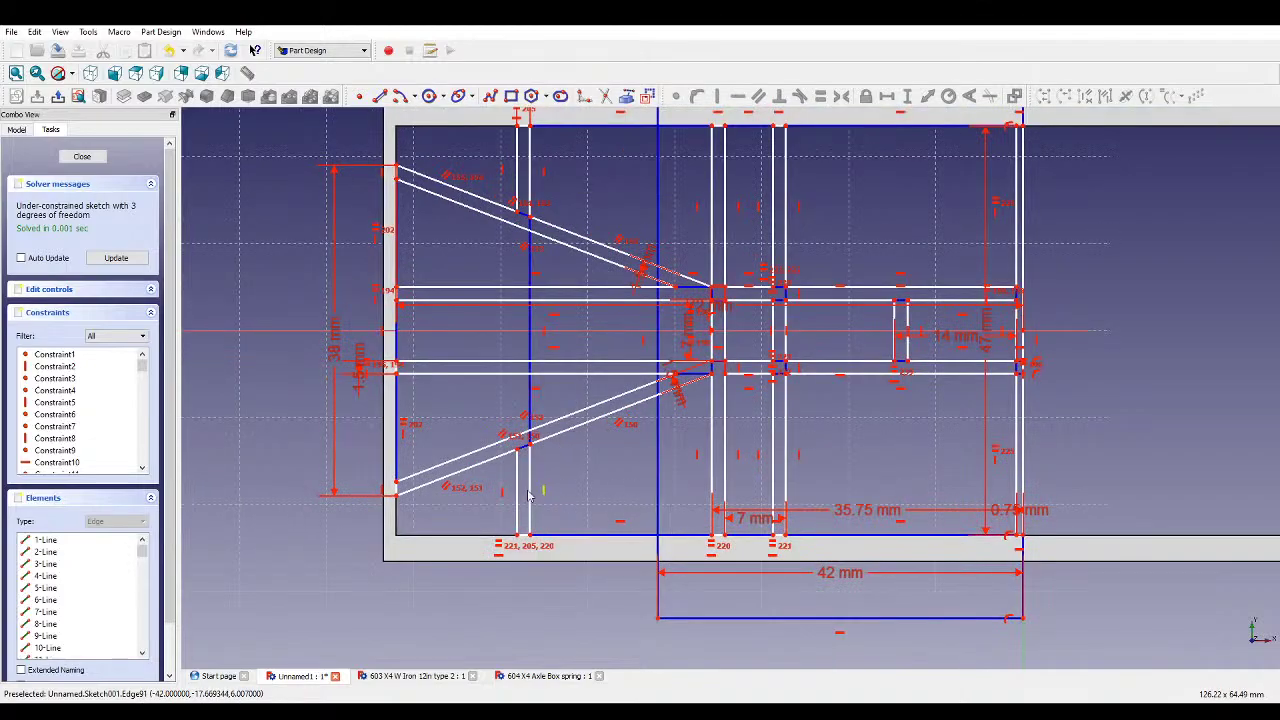
scroll(455, 496, up, 2)
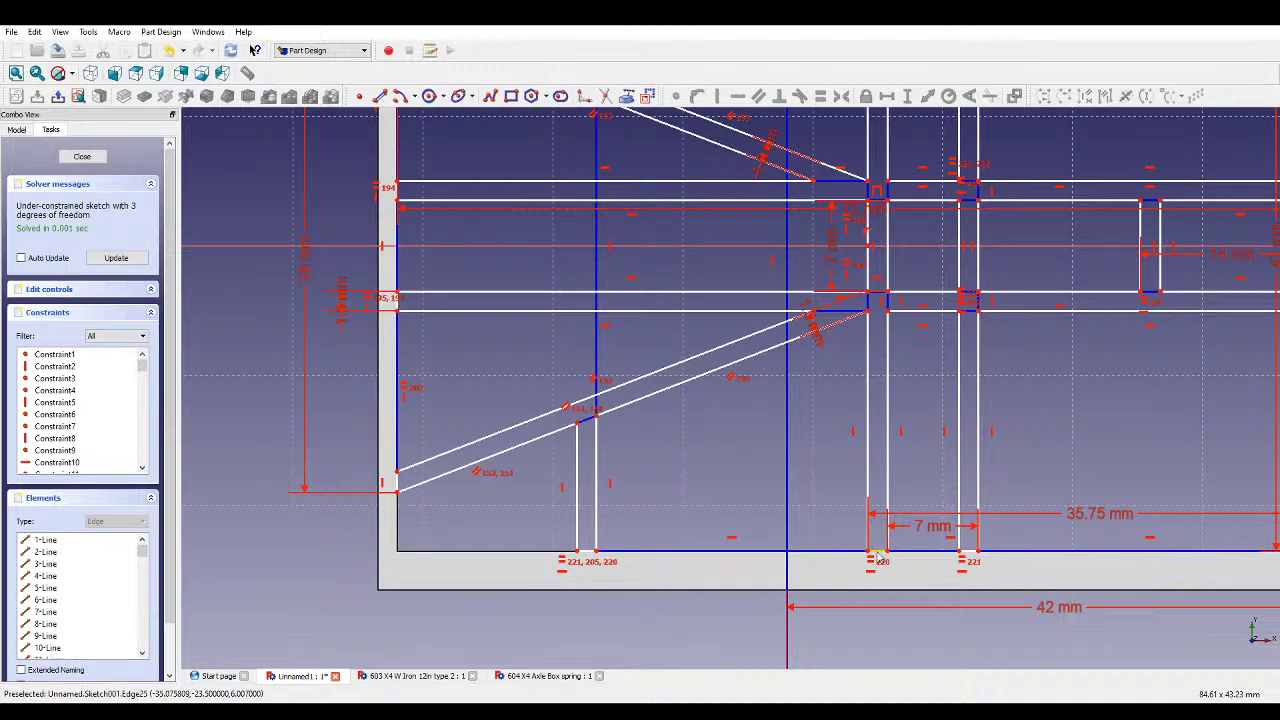
scroll(880, 553, down, 1)
click(803, 654)
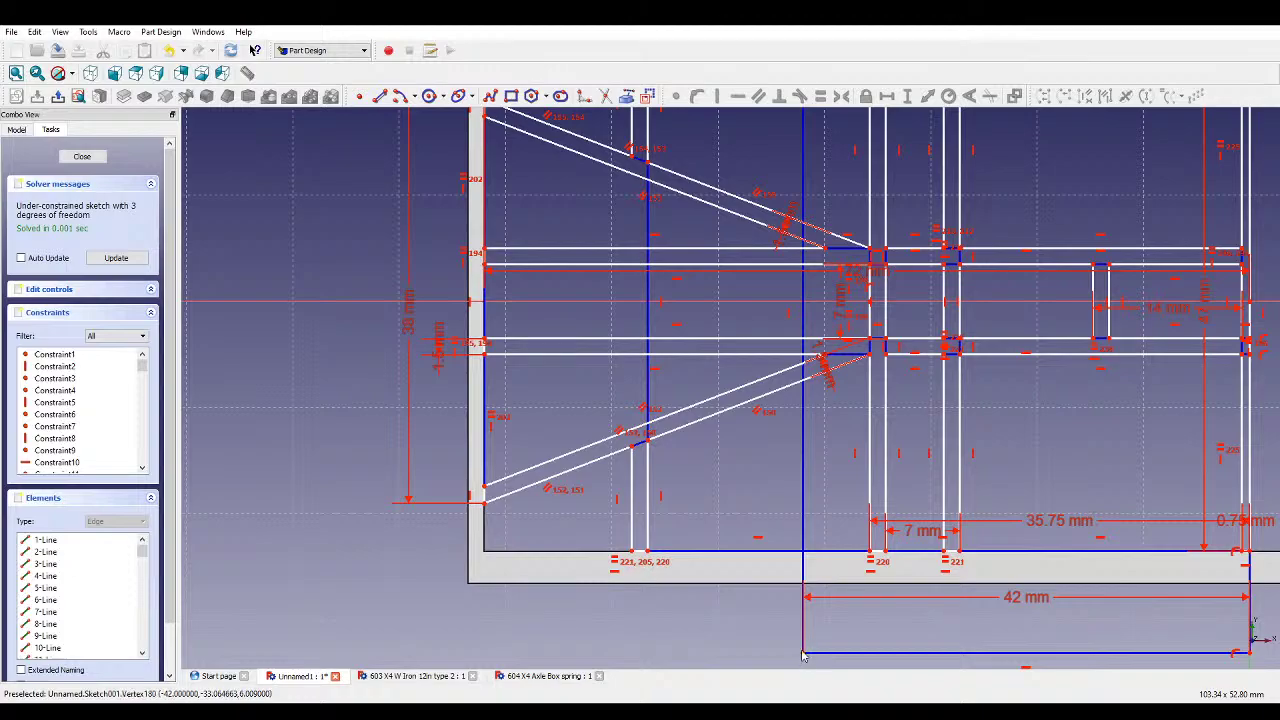
click(647, 550)
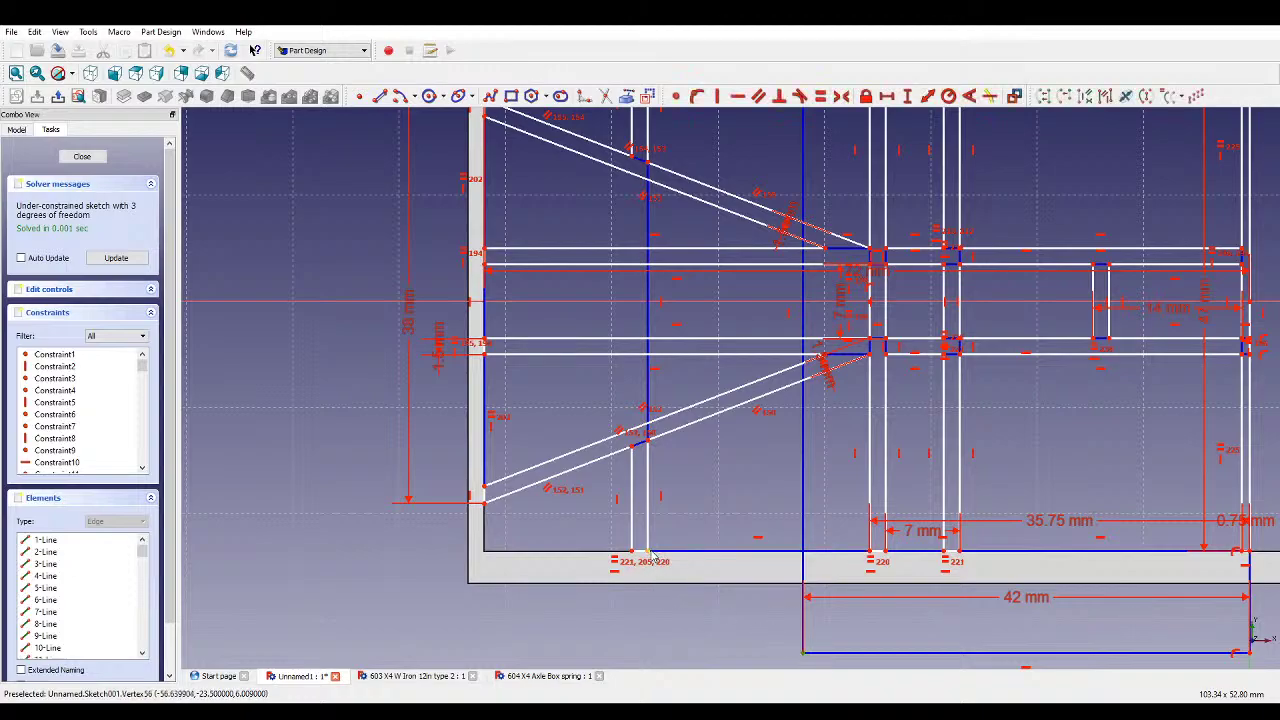
click(887, 97)
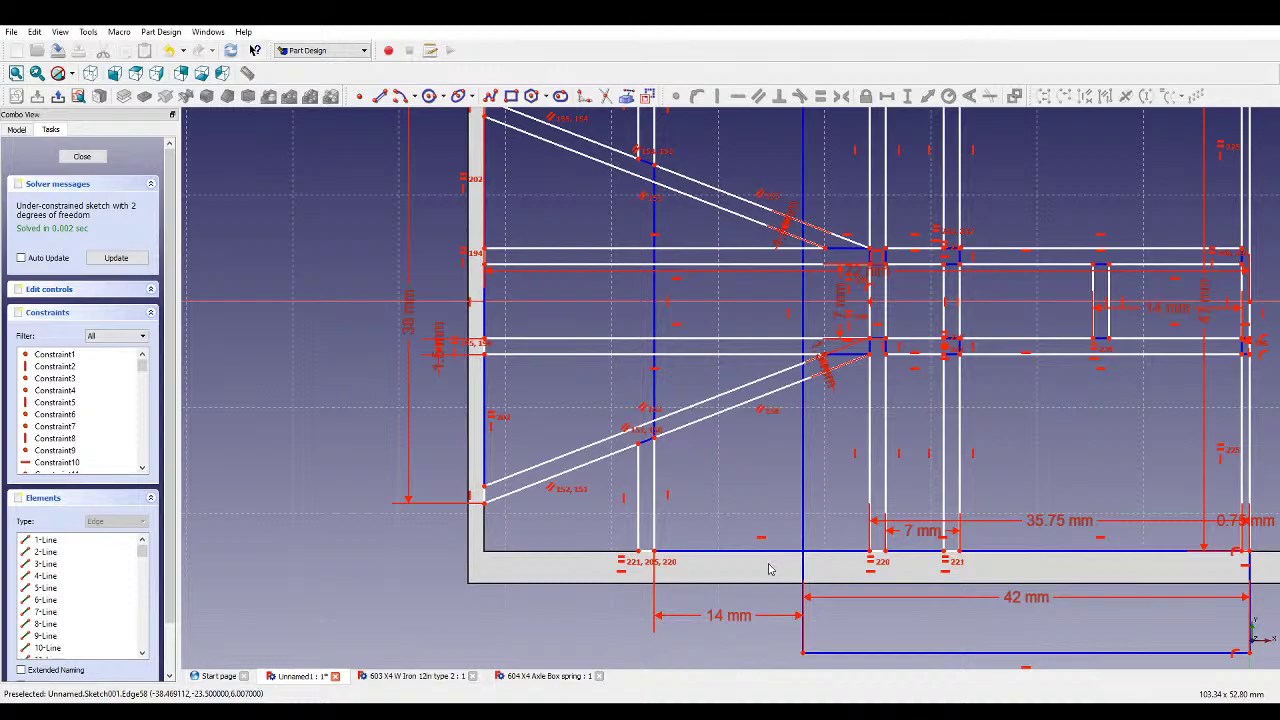
scroll(742, 625, down, 2)
- Change the distance between the outer stub rib and the construction rectangle to 13 mm
scroll(742, 625, up, 2)
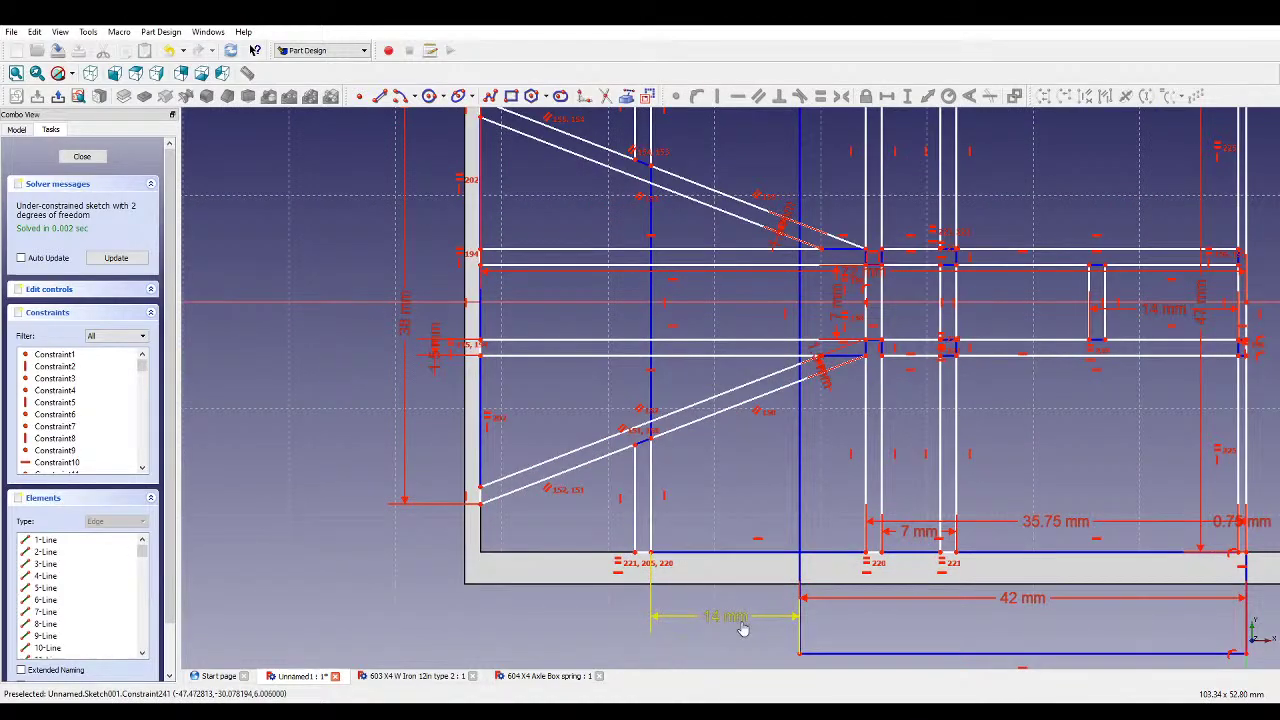
double_click(742, 627)
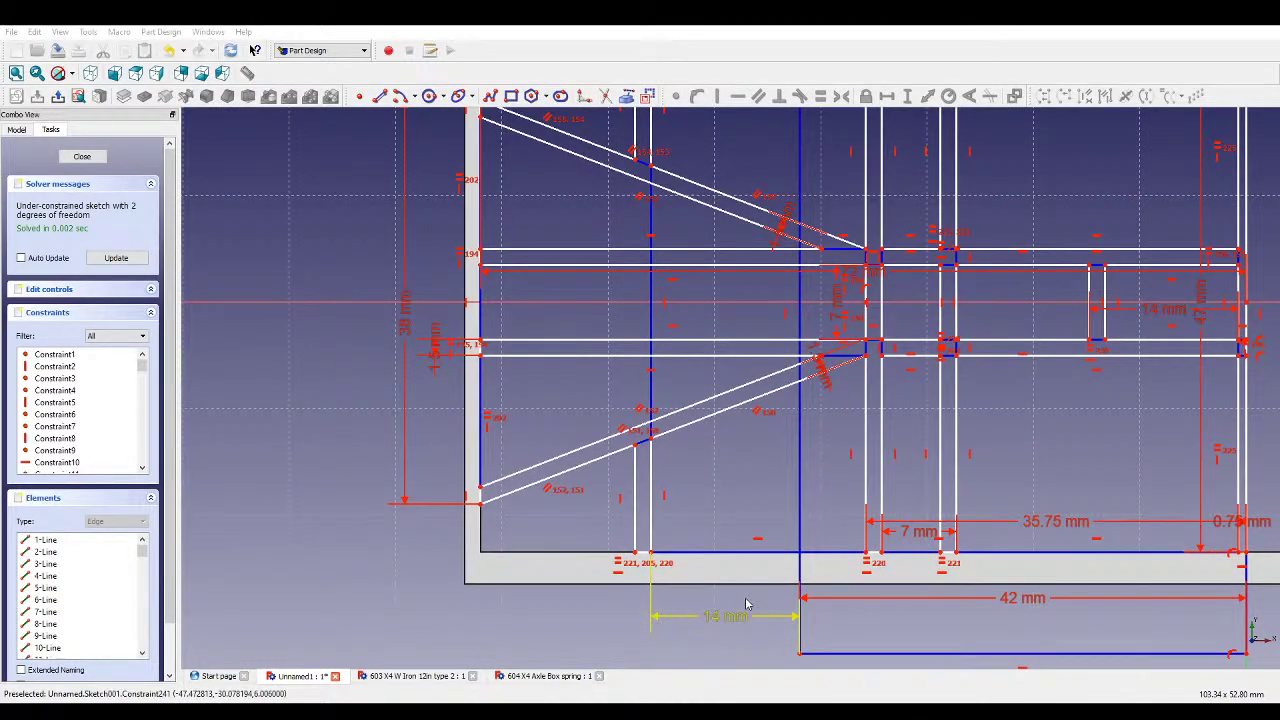
scroll(745, 605, down, 2)
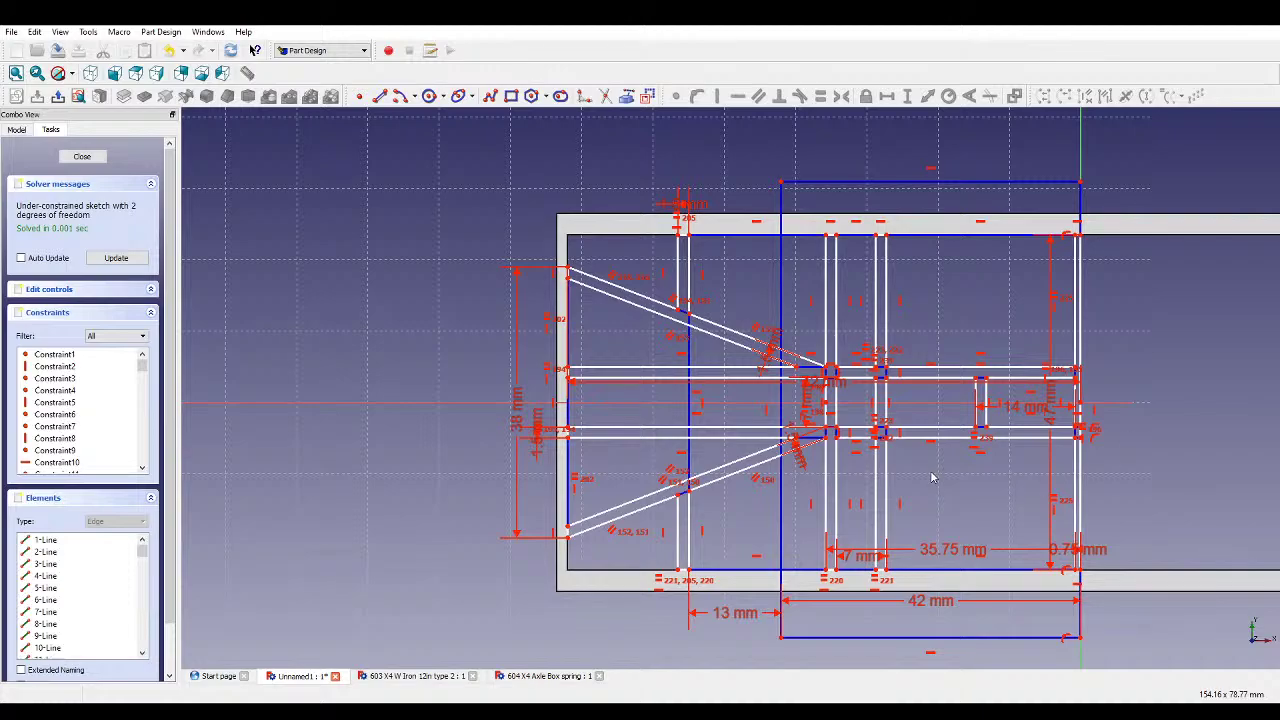
scroll(935, 527, up, 2)
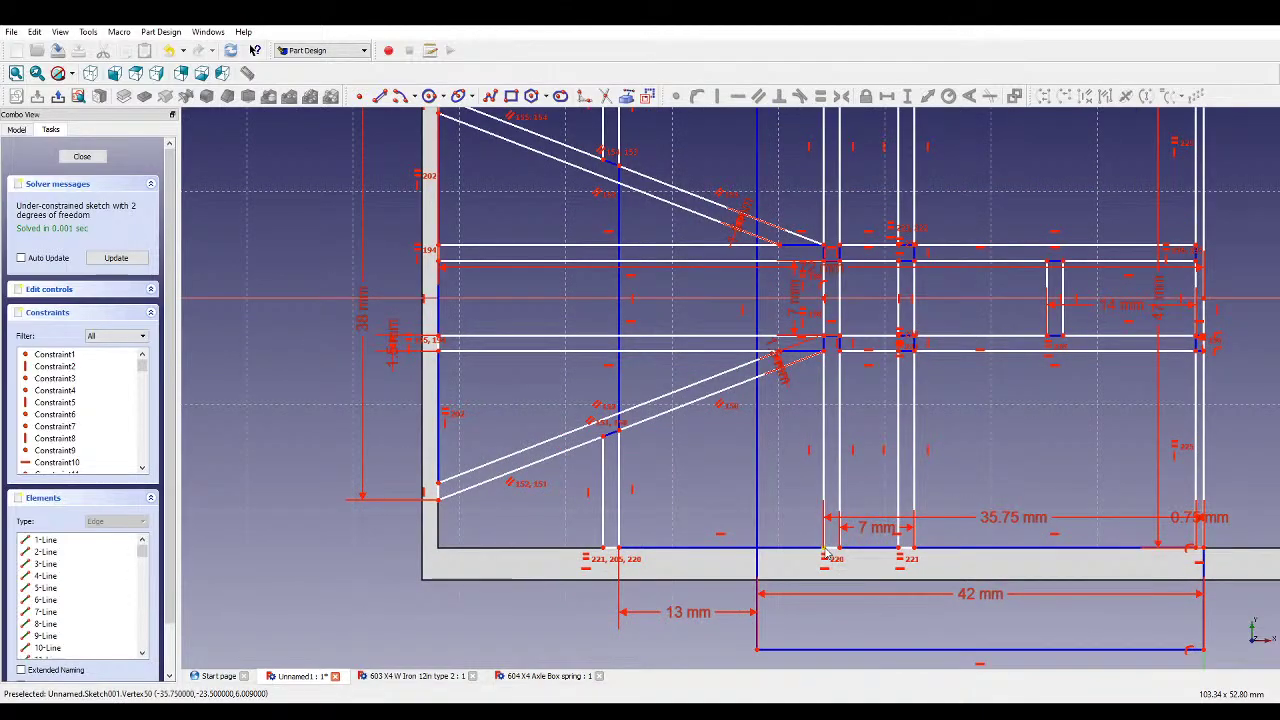
- Replace the stub rib's 13 mm dimension with a 28 mm horizontal distance to the second inner rib's lower-right corner
click(704, 612)
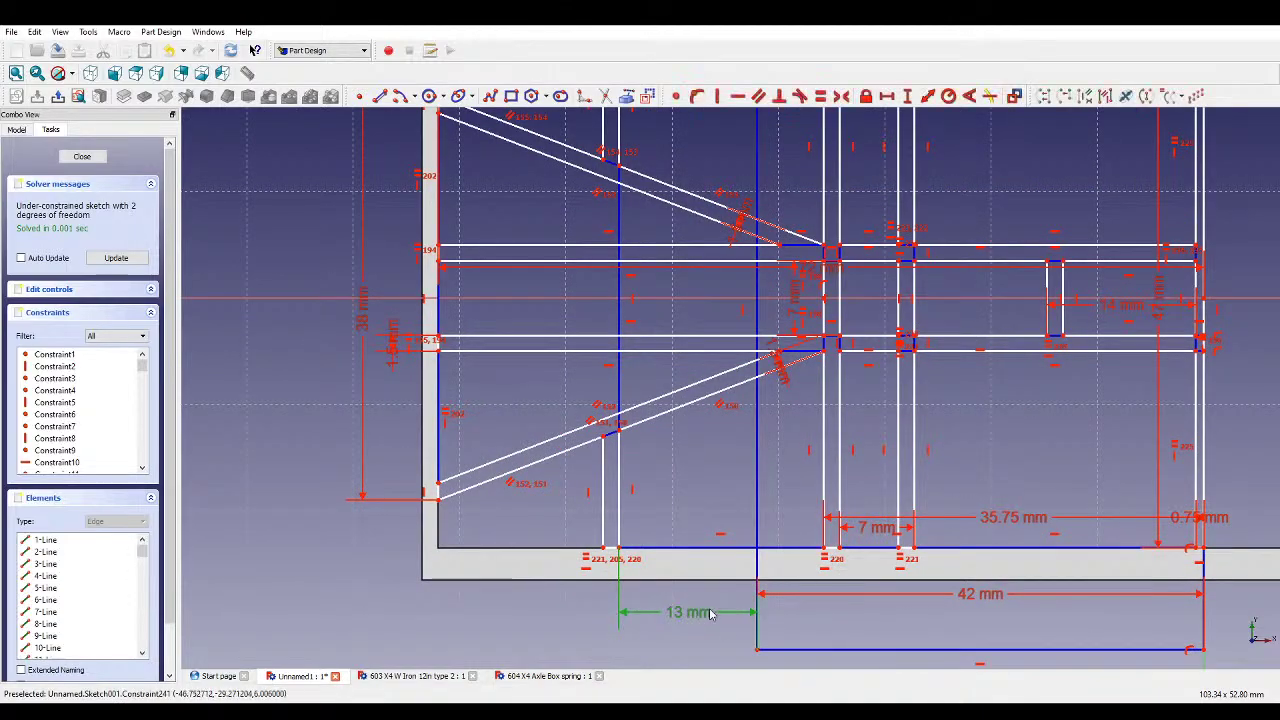
key(Delete)
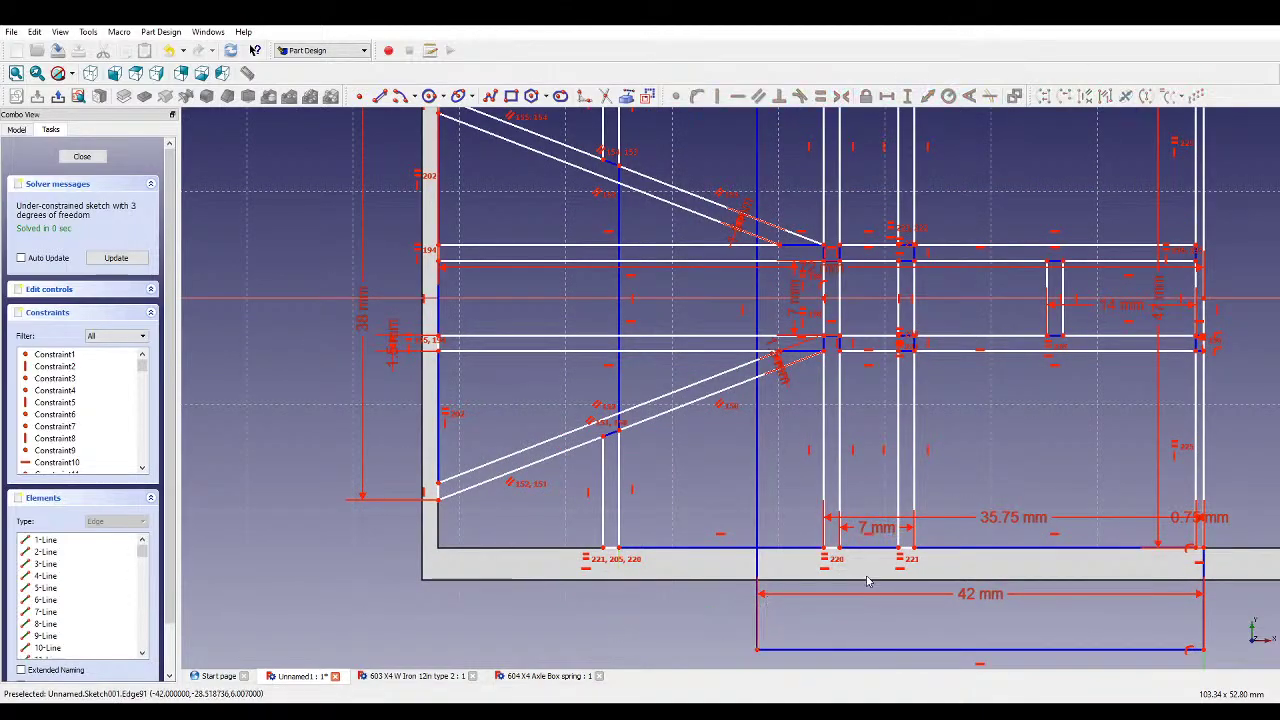
click(913, 549)
click(619, 548)
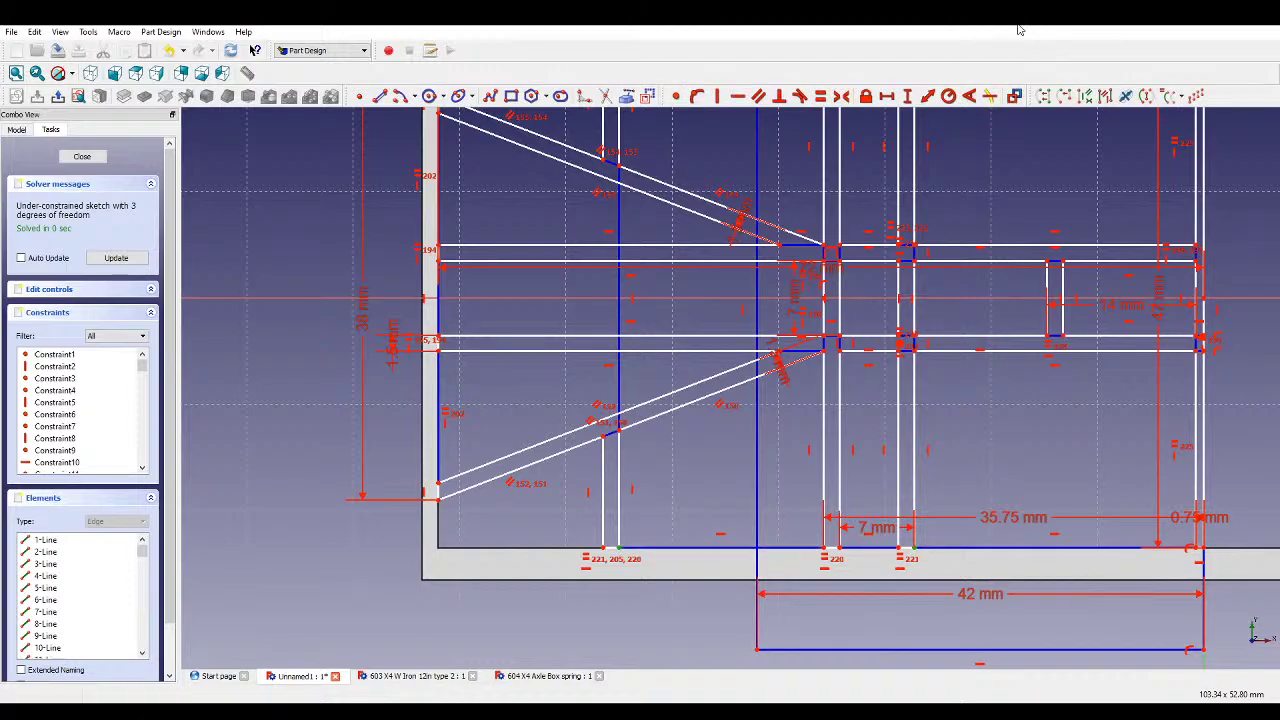
click(886, 96)
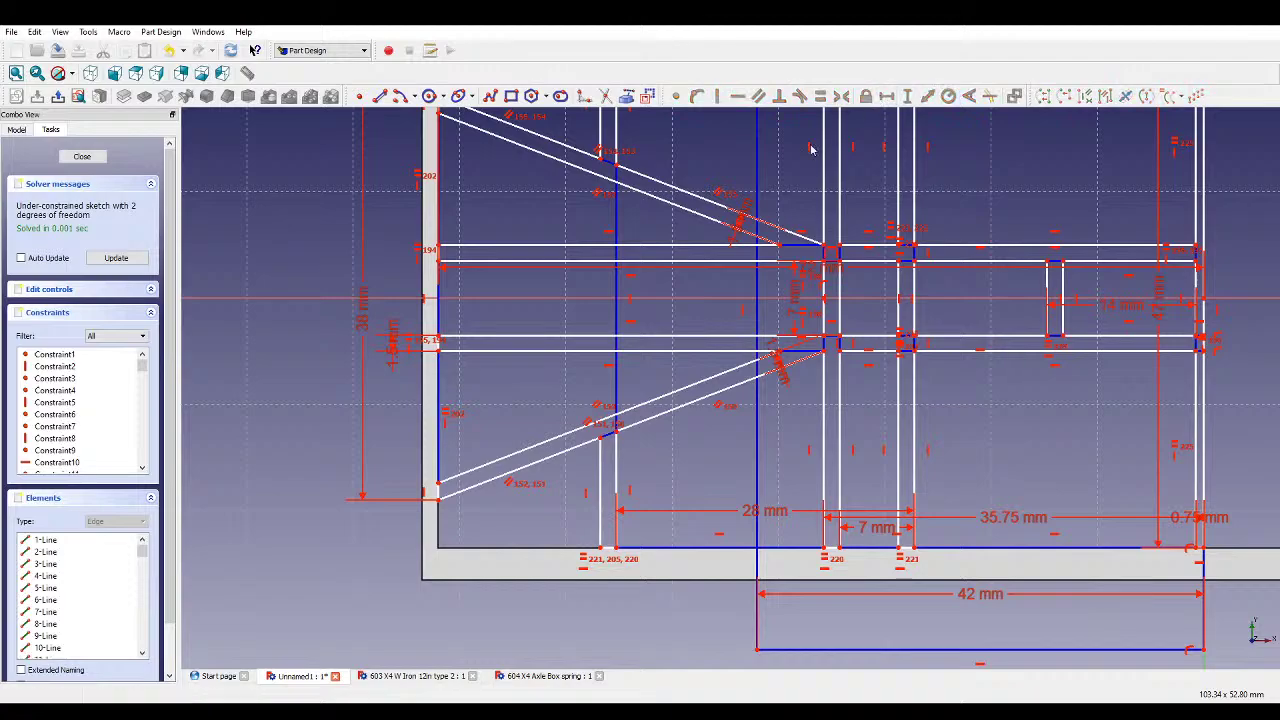
- Delete the 42 mm construction rectangle's lines from the rib sketch
scroll(640, 428, down, 2)
scroll(917, 226, up, 1)
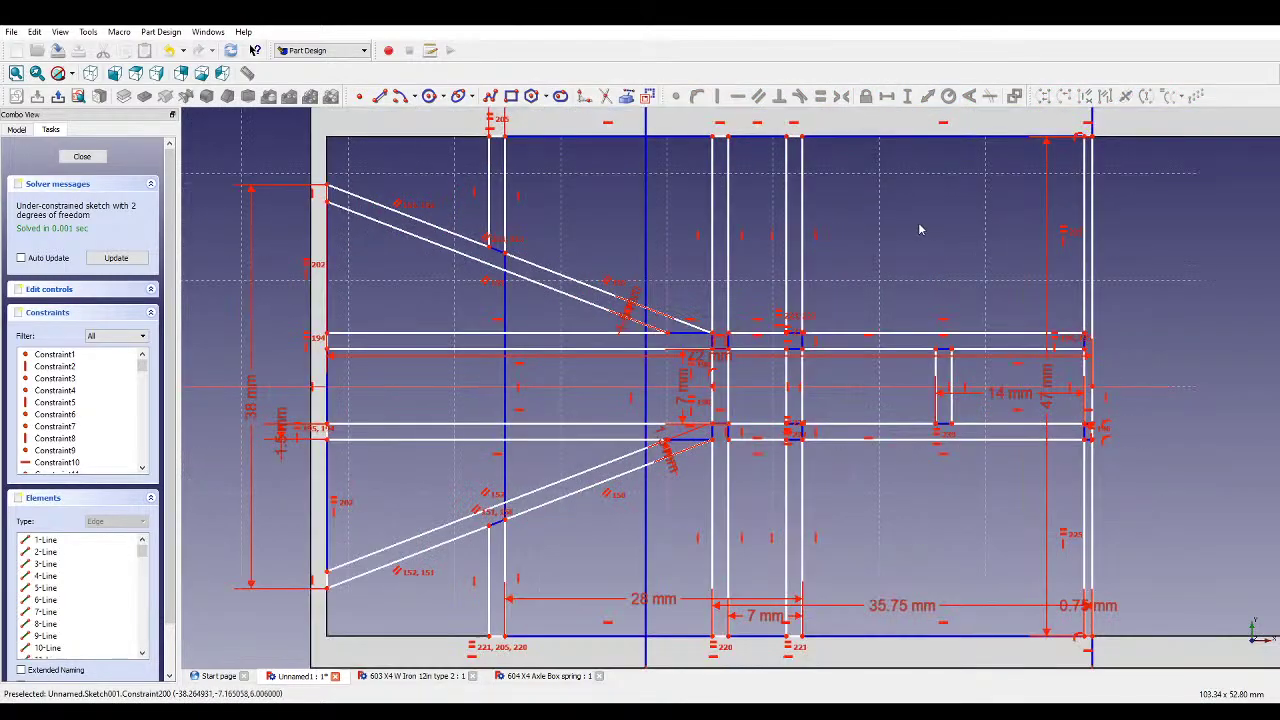
scroll(862, 265, down, 1)
scroll(862, 265, down, 1)
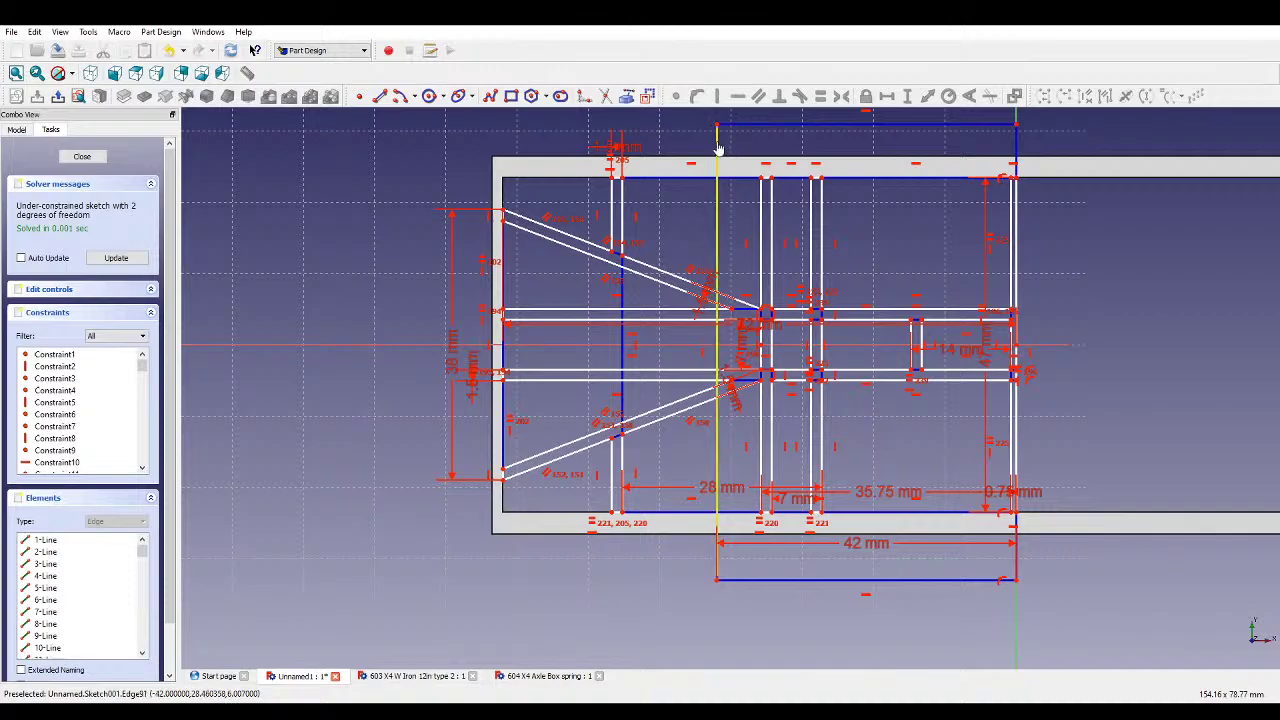
click(717, 147)
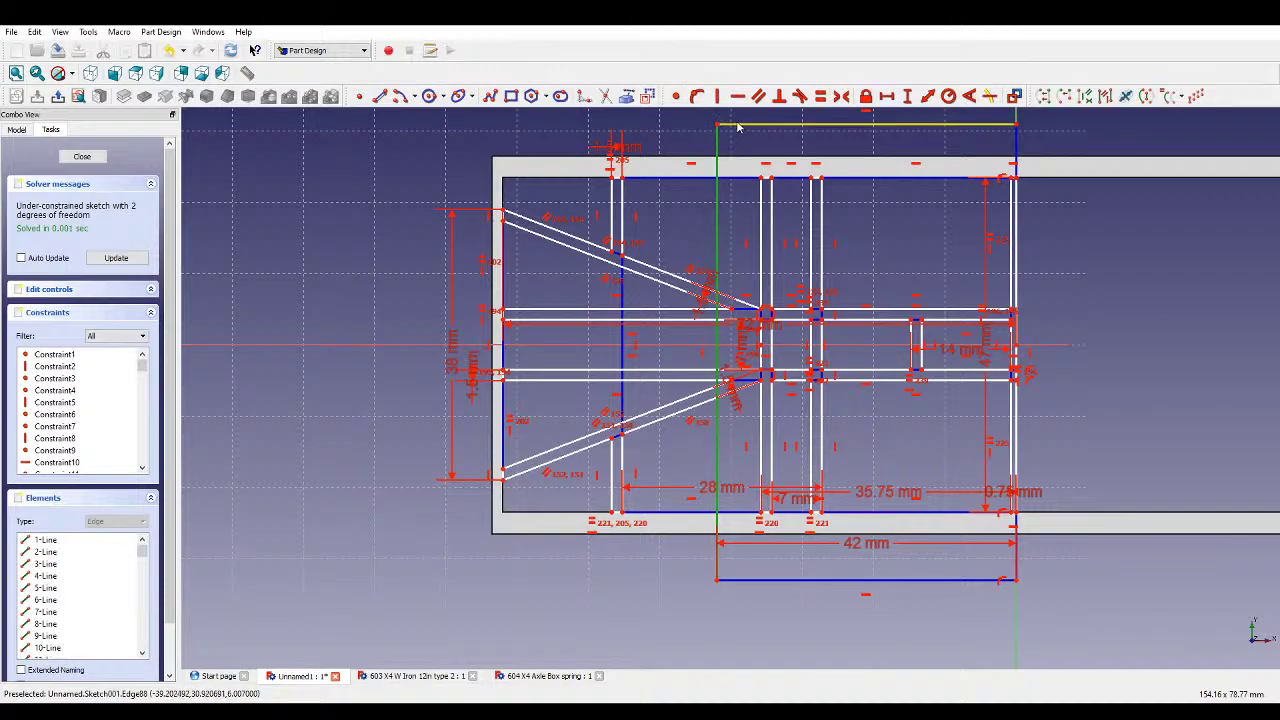
key(Delete)
click(737, 125)
key(Delete)
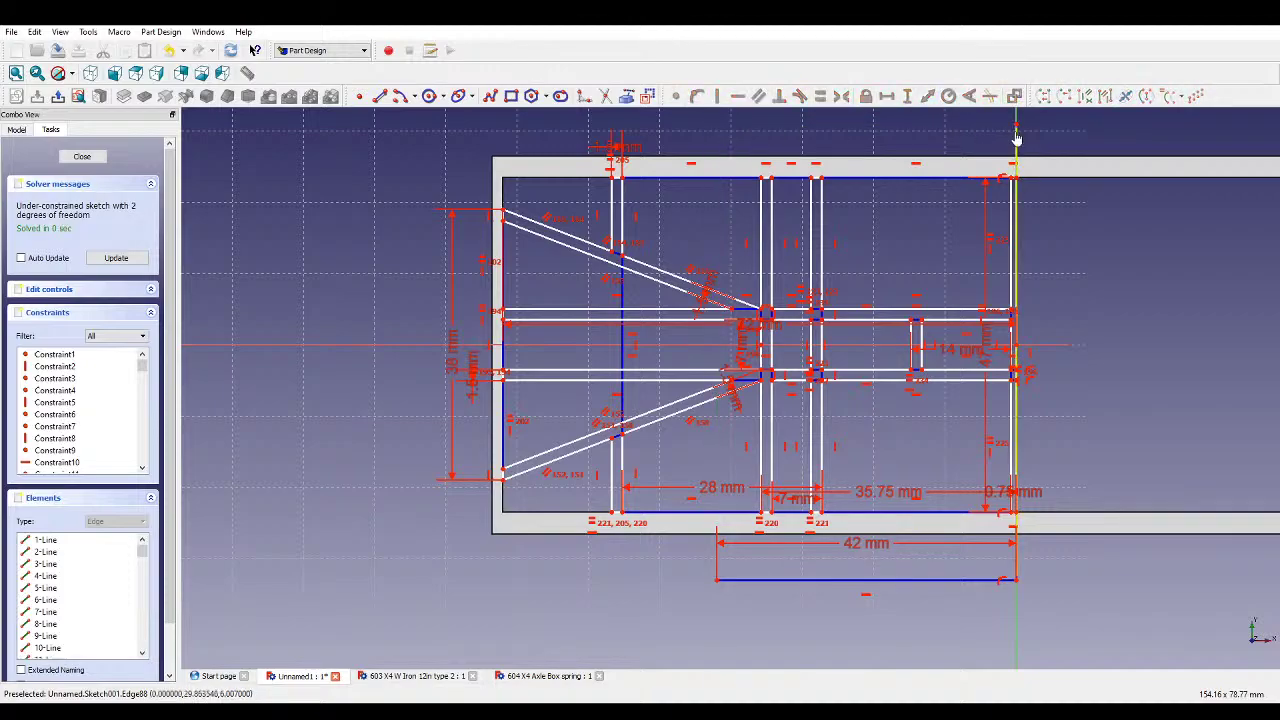
click(968, 581)
key(Delete)
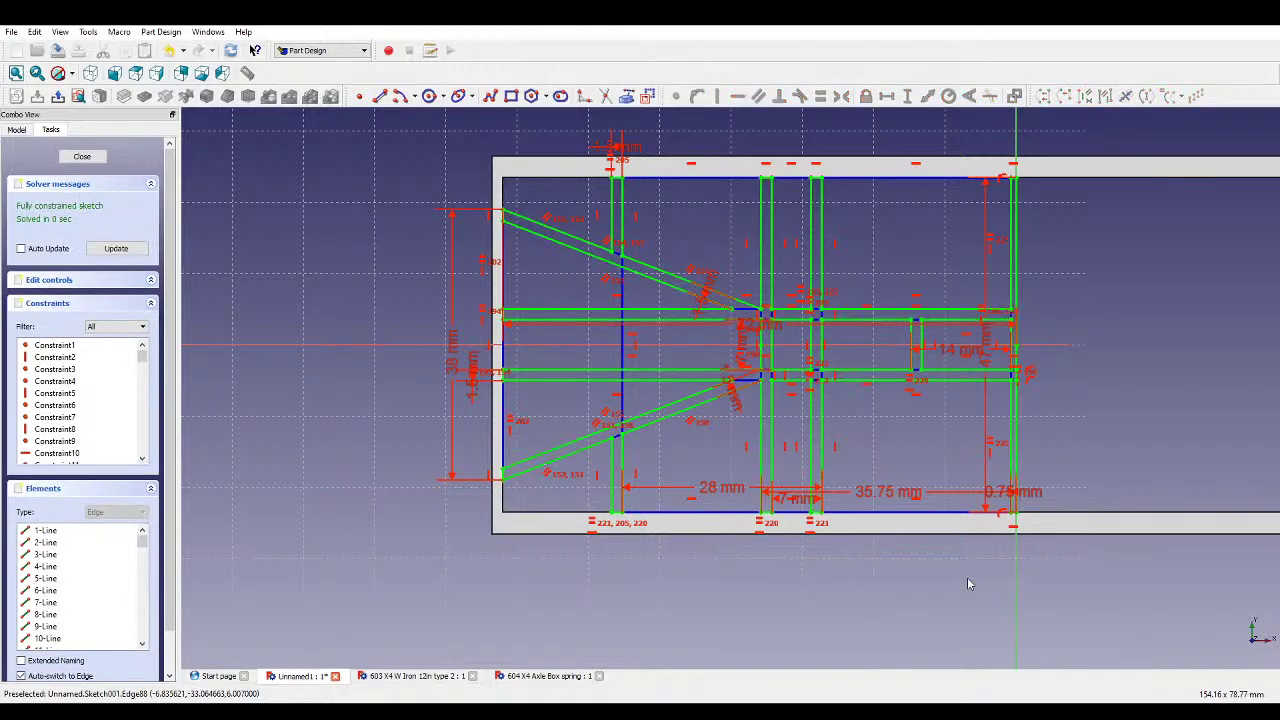
- Close the rib sketch and pad it 6 mm in the reversed direction
click(82, 156)
click(122, 100)
middle_drag(929, 514, 726, 588)
scroll(1148, 374, up, 2)
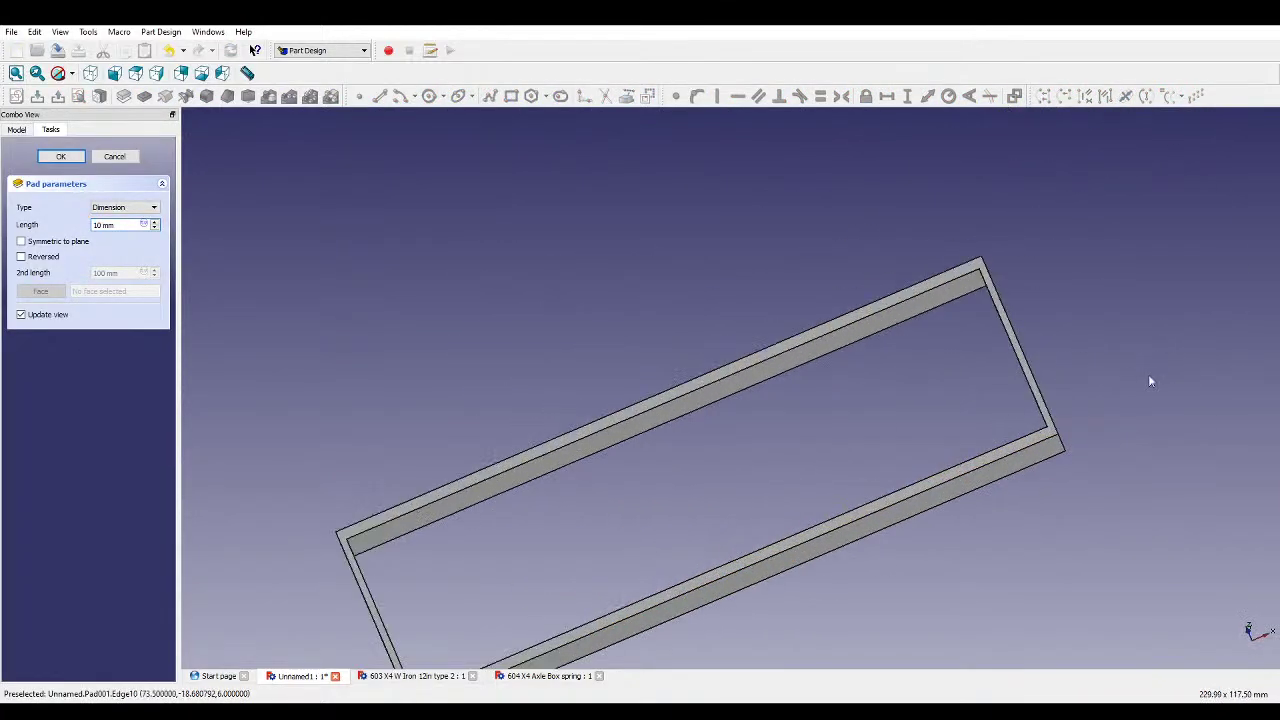
double_click(101, 225)
text(6)
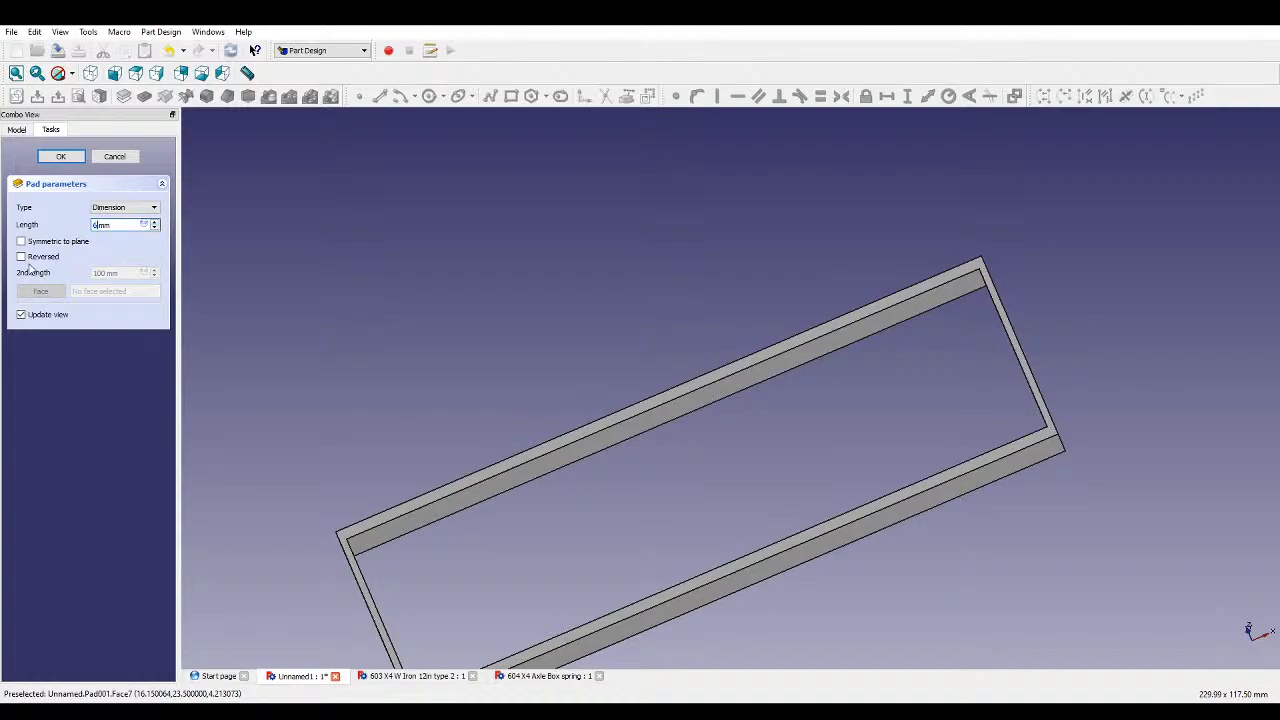
click(21, 256)
middle_drag(894, 420, 894, 477)
click(80, 158)
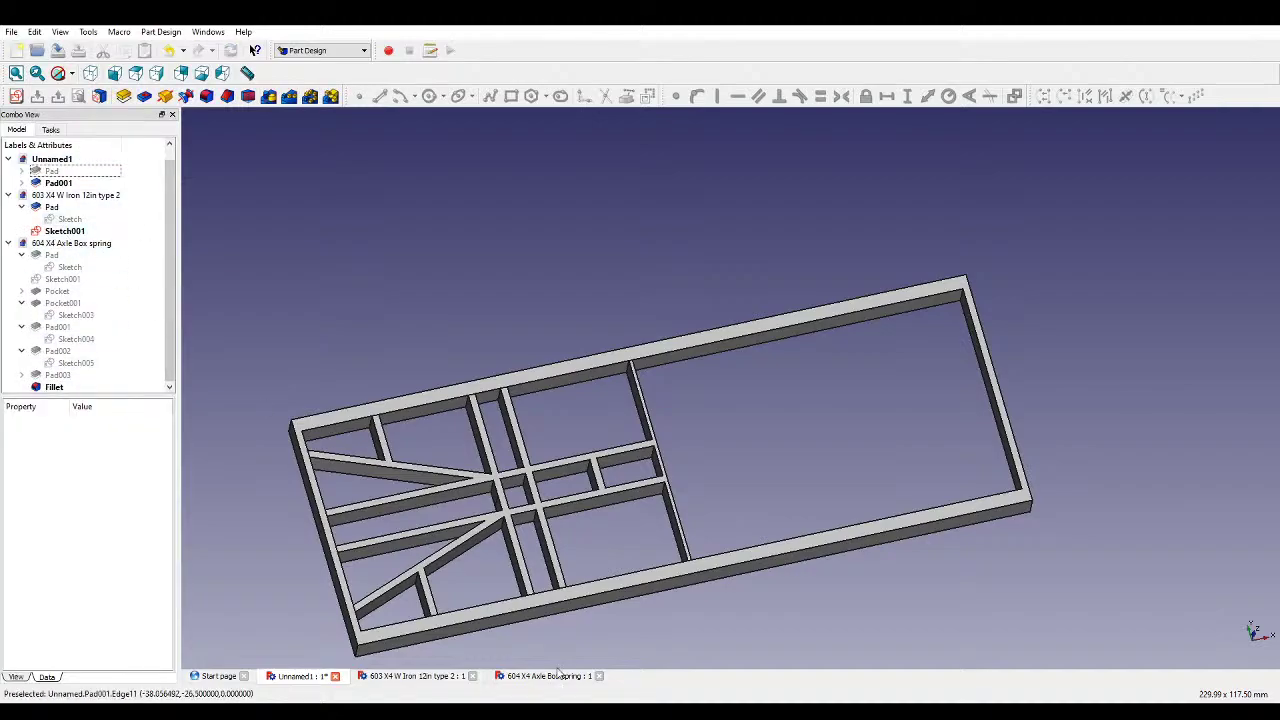
- Close the axle box spring and W iron documents, and mirror the rib pad about the vertical sketch axis
click(599, 676)
click(472, 676)
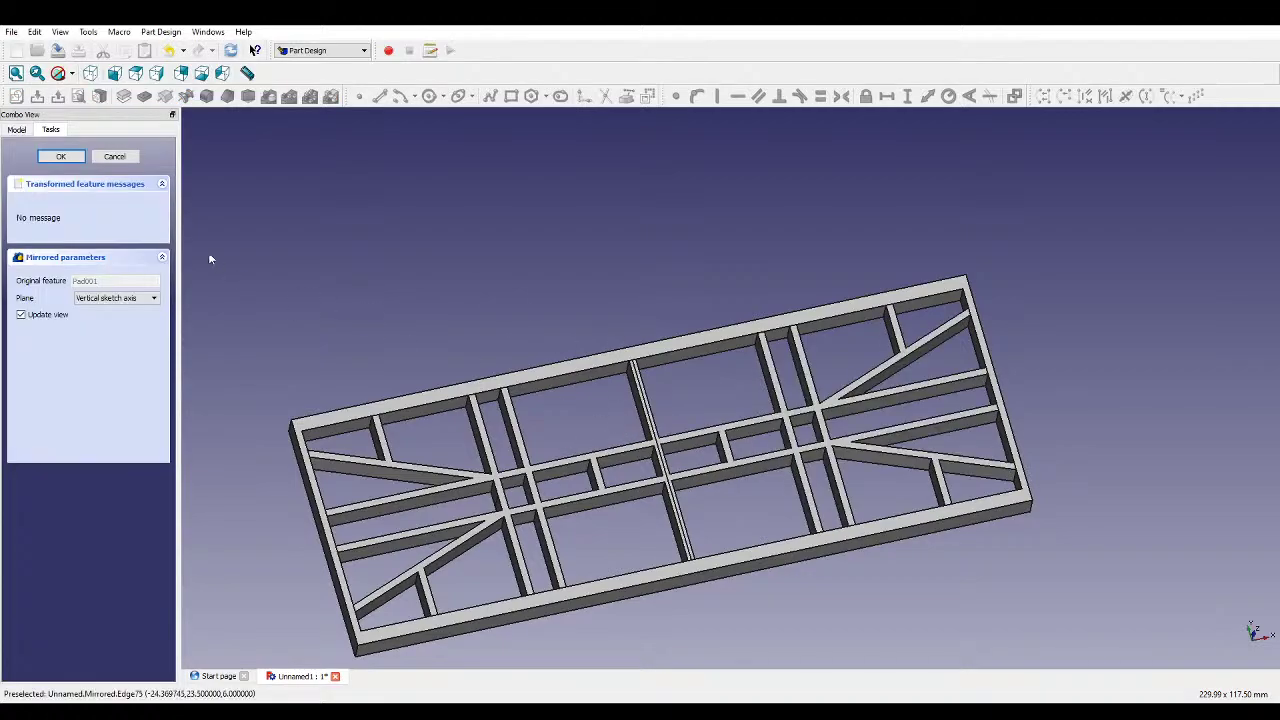
click(61, 157)
- On the chassis end face, sketch a closed four-sided profile about 2.4 mm wide at the upper-left corner, with a sloped bottom edge
middle_drag(628, 546, 700, 495)
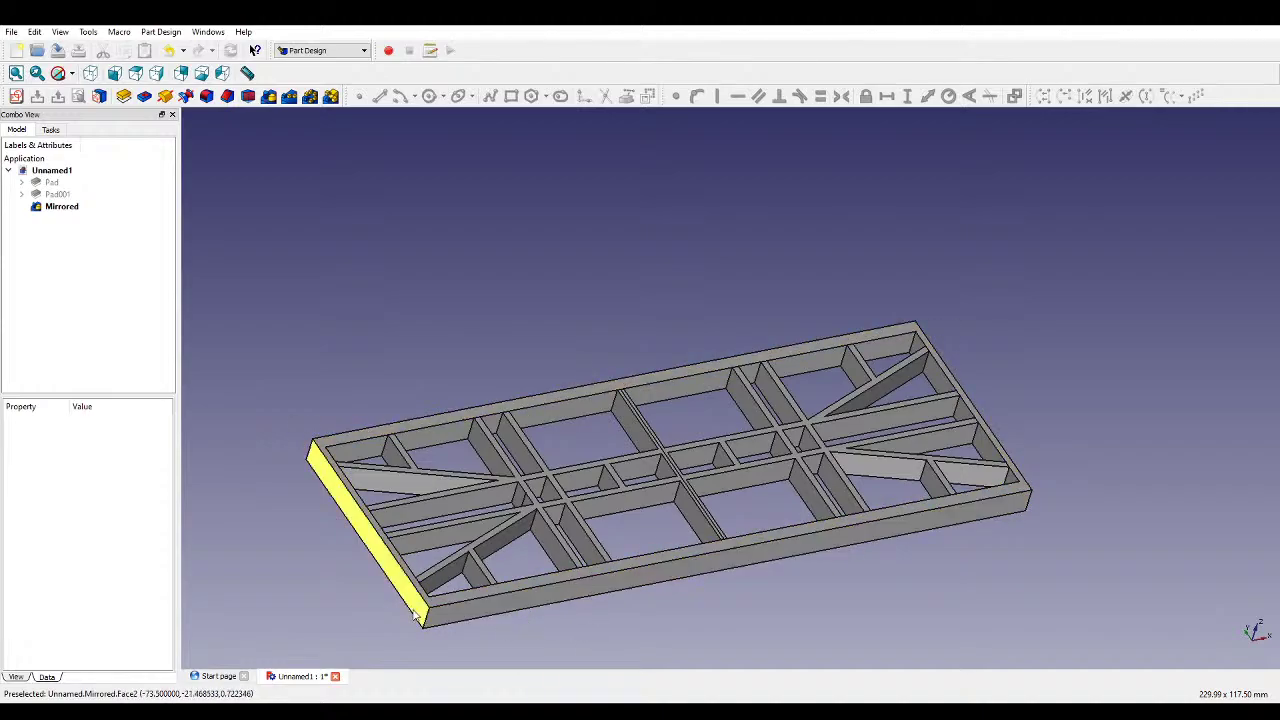
click(368, 535)
click(16, 95)
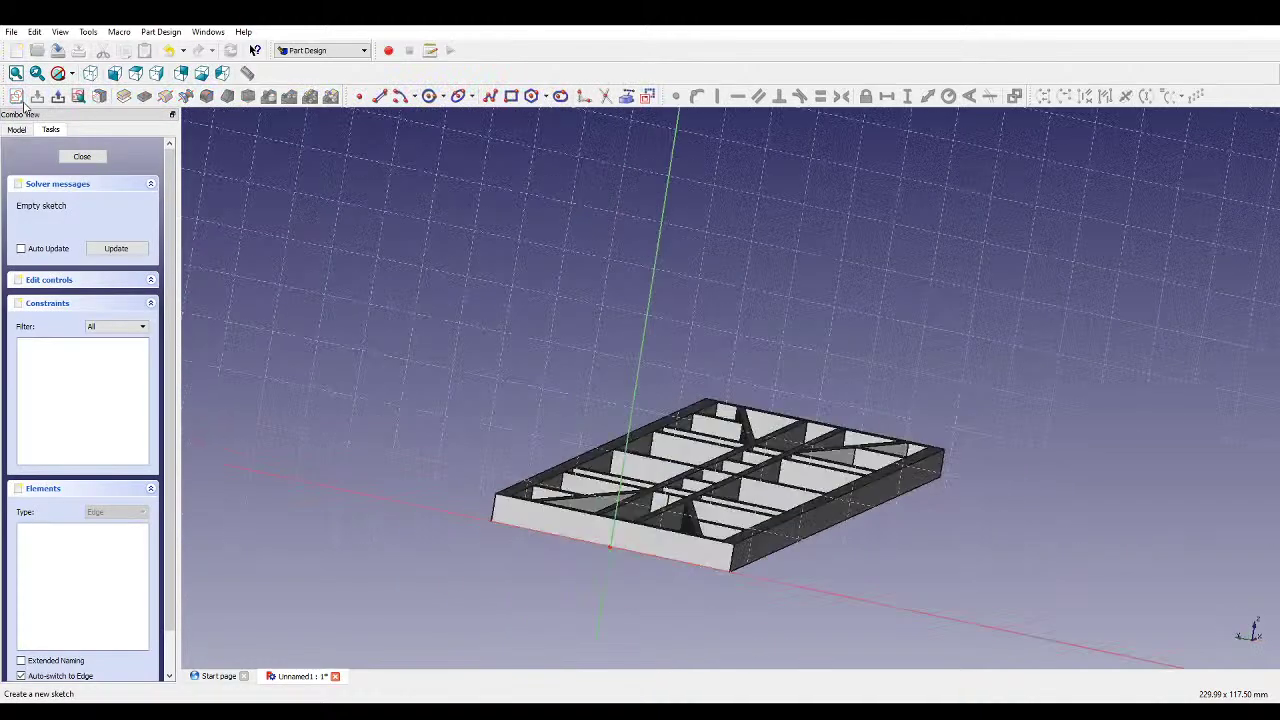
scroll(603, 486, up, 3)
scroll(1170, 453, up, 3)
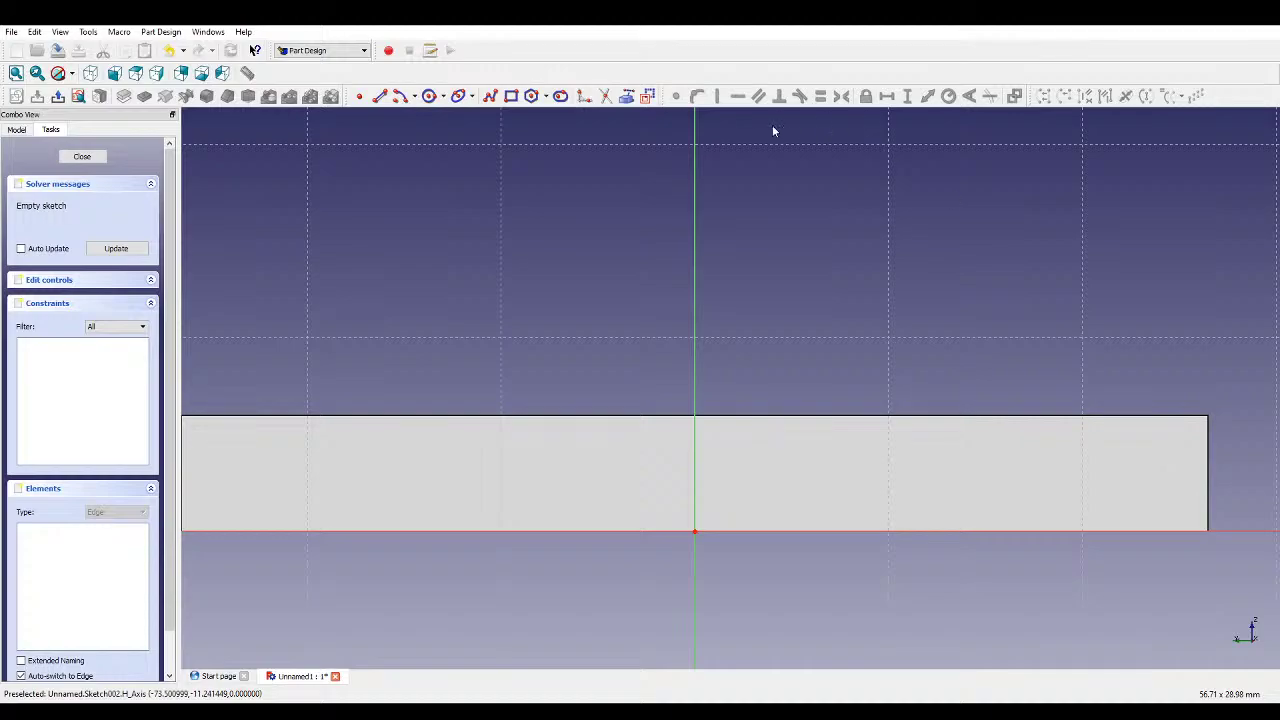
click(511, 96)
scroll(757, 409, down, 2)
scroll(410, 467, up, 5)
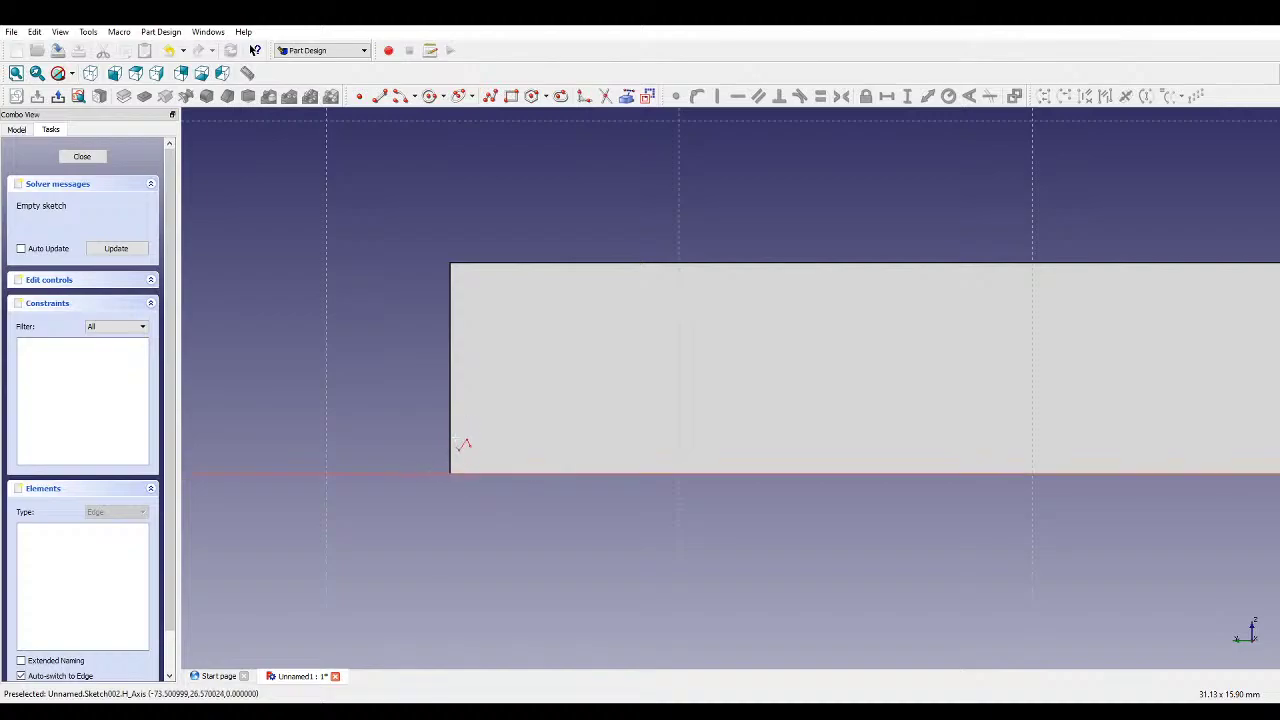
click(534, 424)
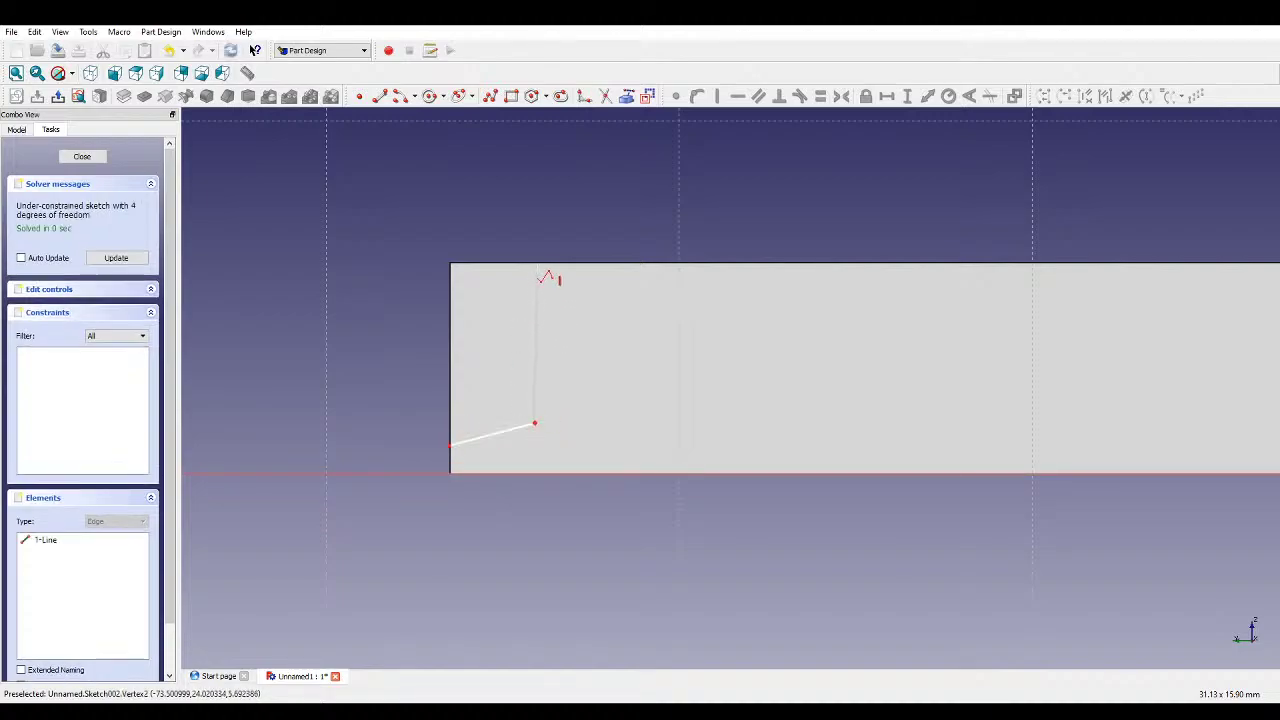
click(534, 263)
click(450, 263)
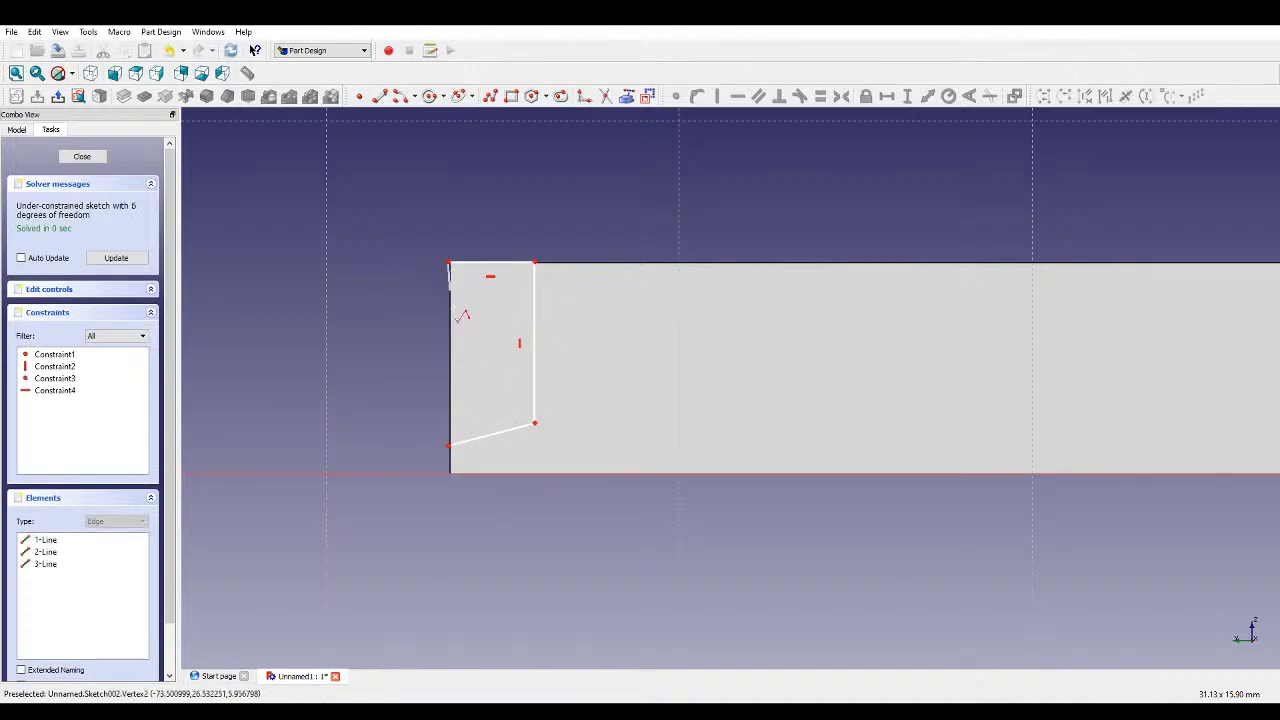
click(449, 444)
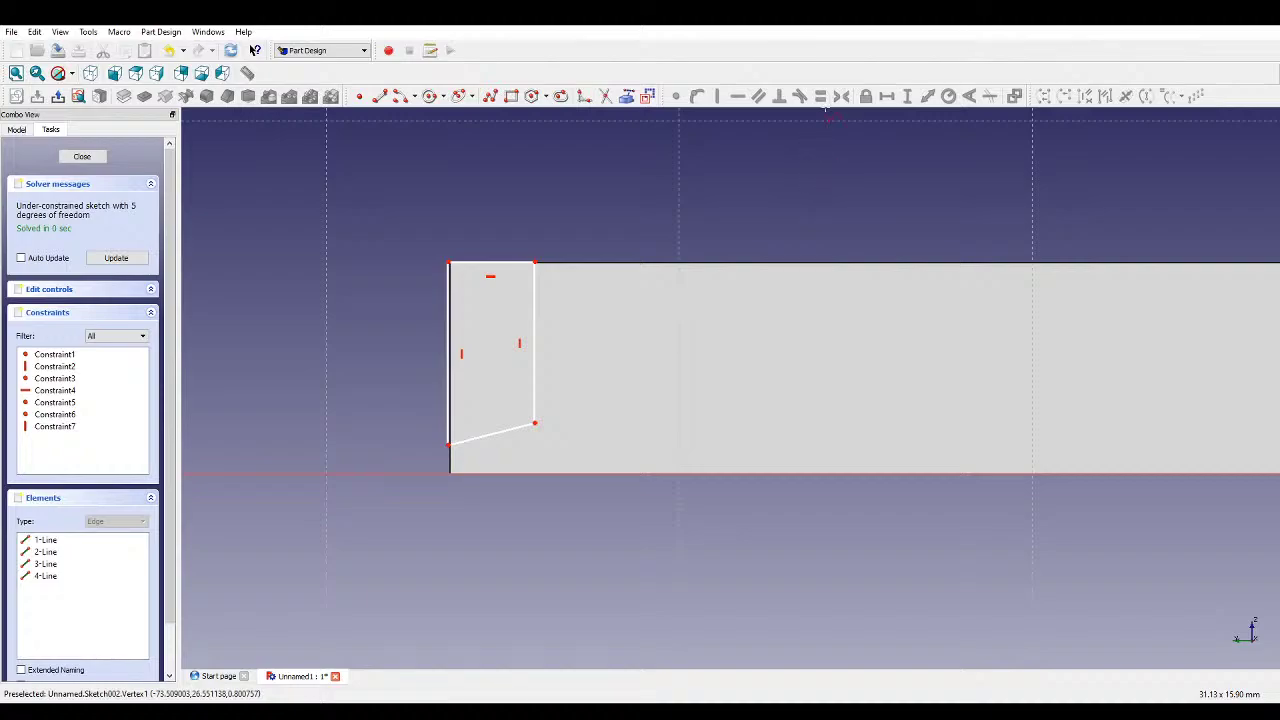
- Draw construction lines from the profile's lower-left corner down to the face's bottom corner and along the horizontal axis to the origin
click(449, 444)
click(449, 473)
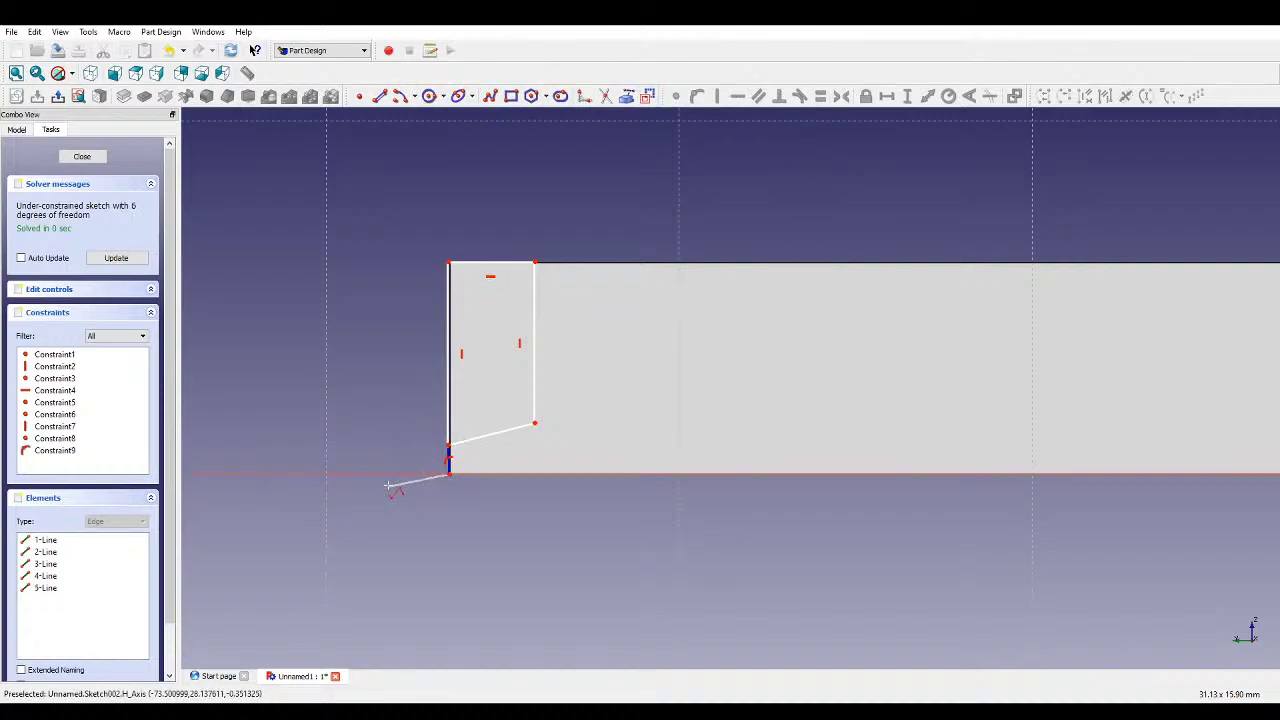
scroll(389, 486, down, 3)
click(935, 479)
key(Escape)
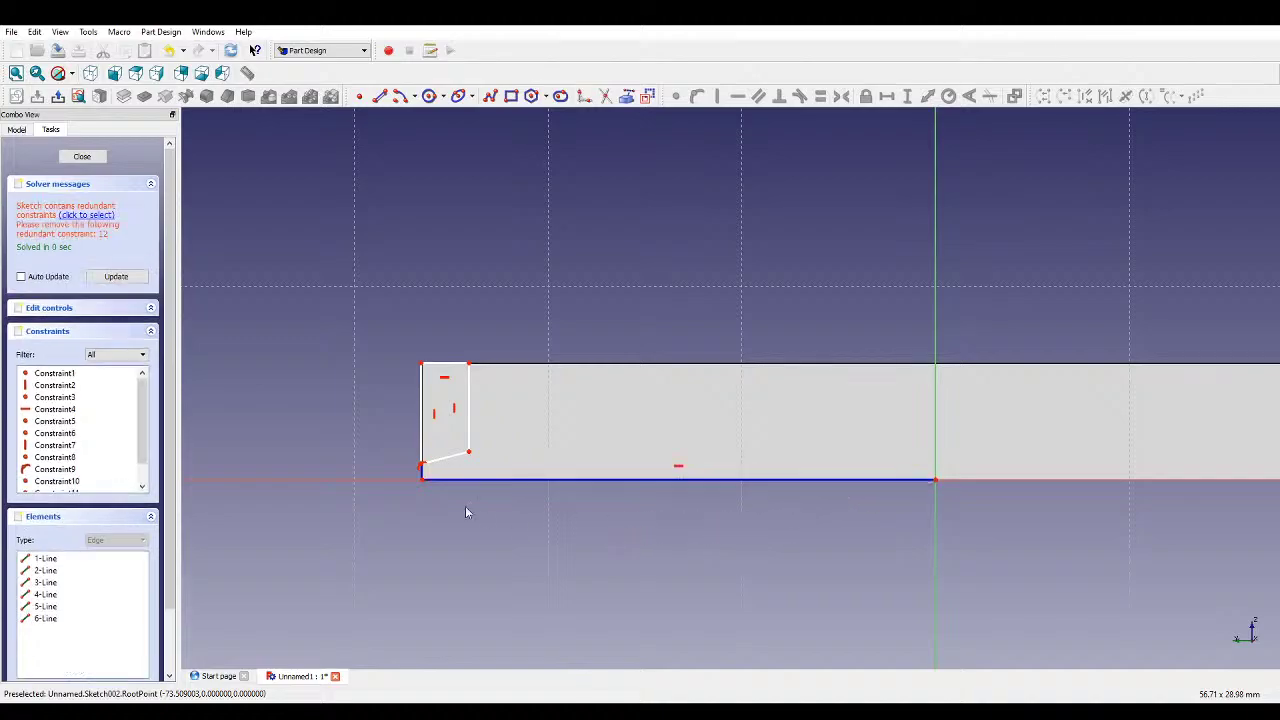
- Set the short vertical construction line below the profile to a height of 0.8 mm
scroll(465, 512, up, 3)
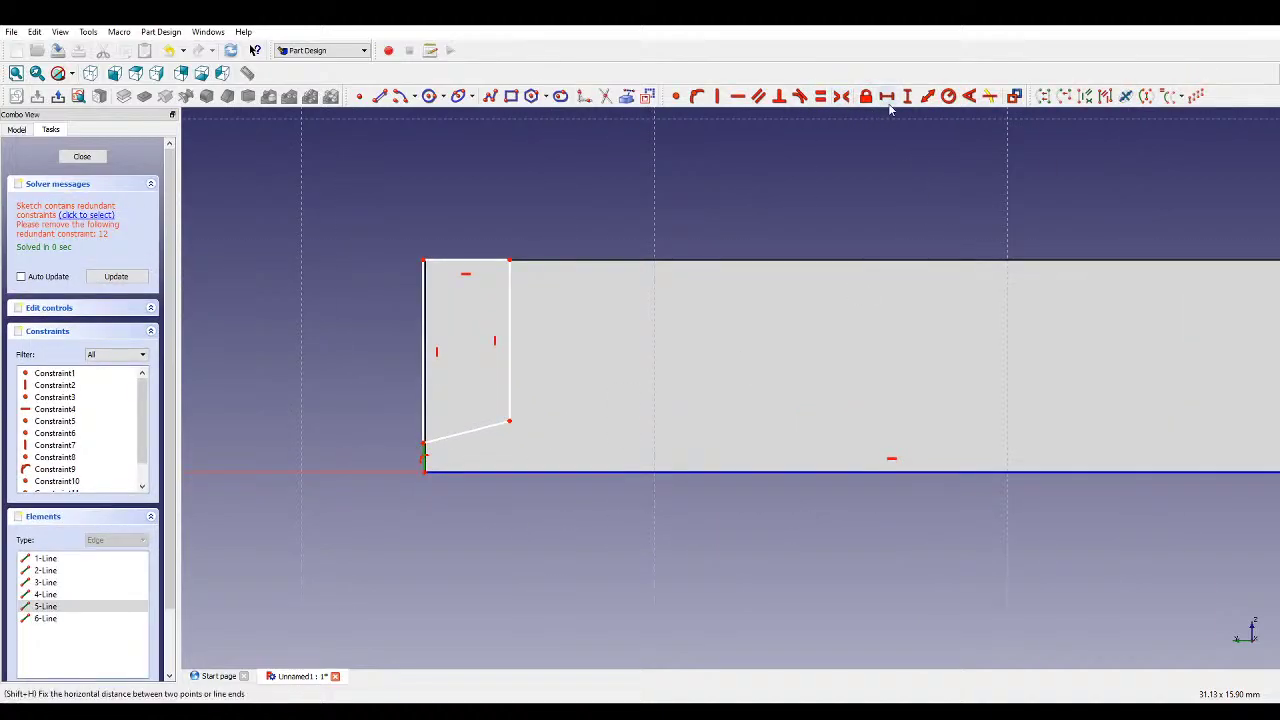
scroll(443, 476, up, 2)
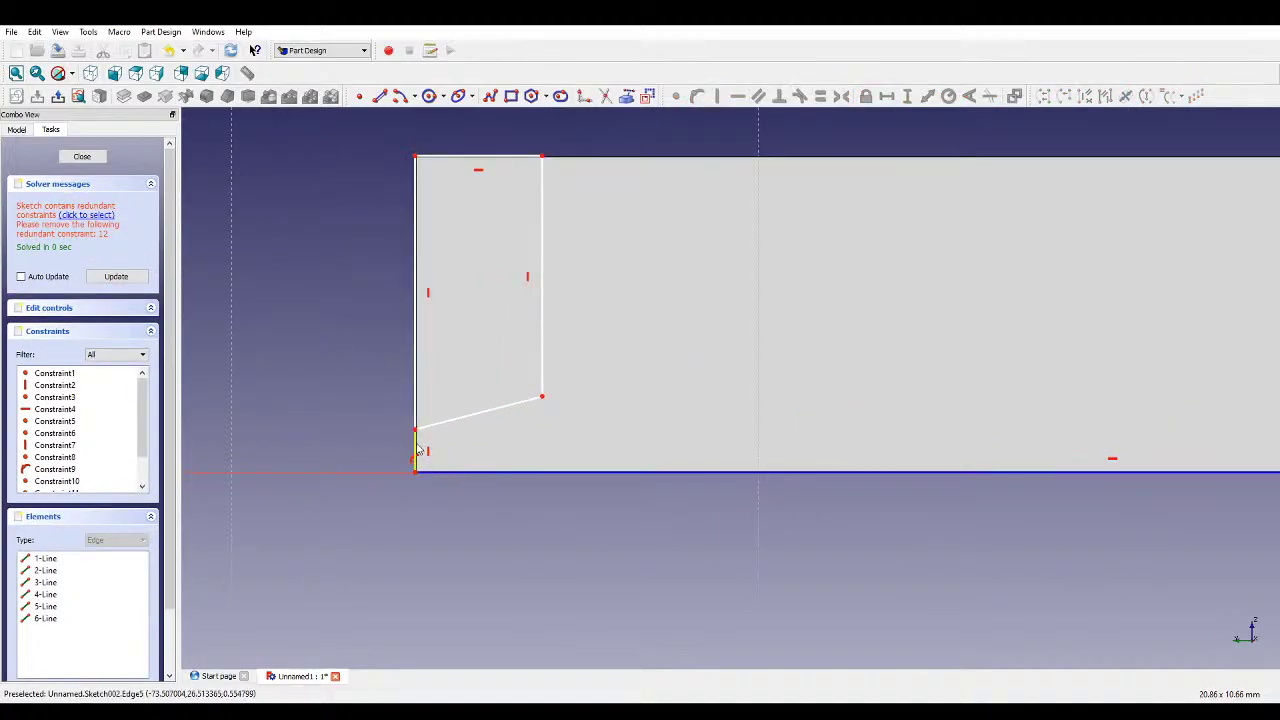
click(418, 449)
click(907, 96)
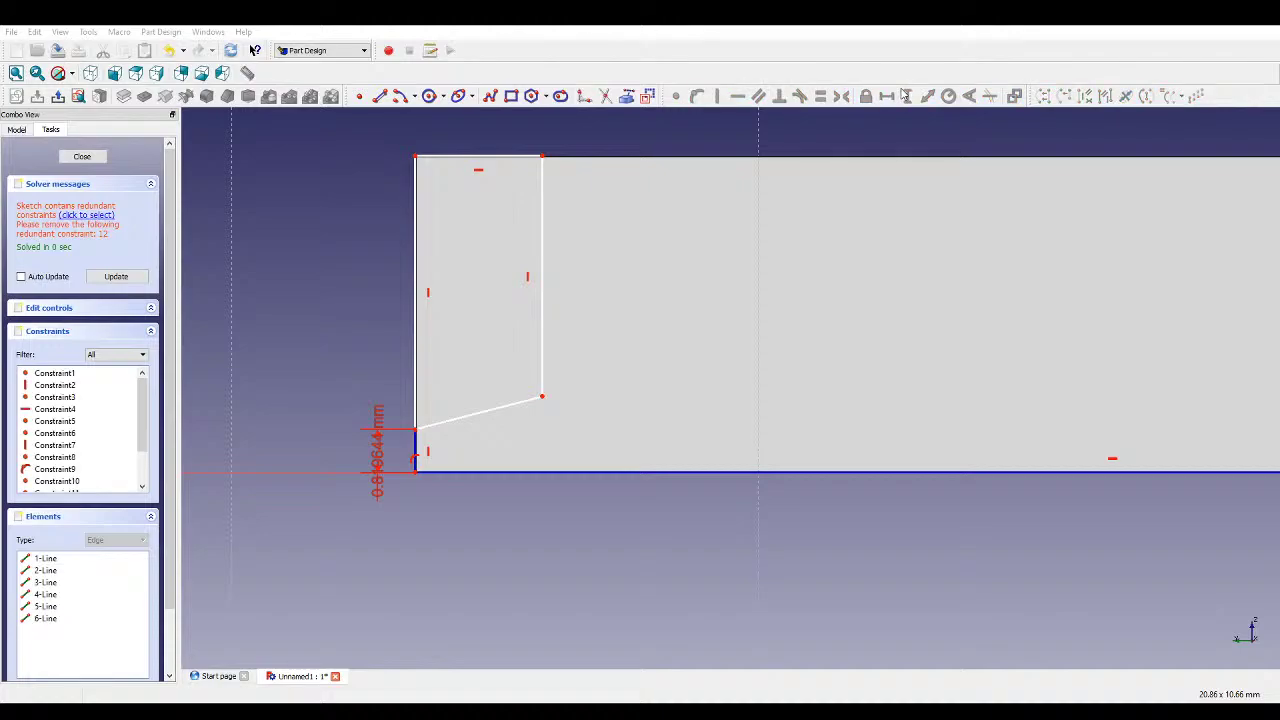
click(475, 419)
click(846, 223)
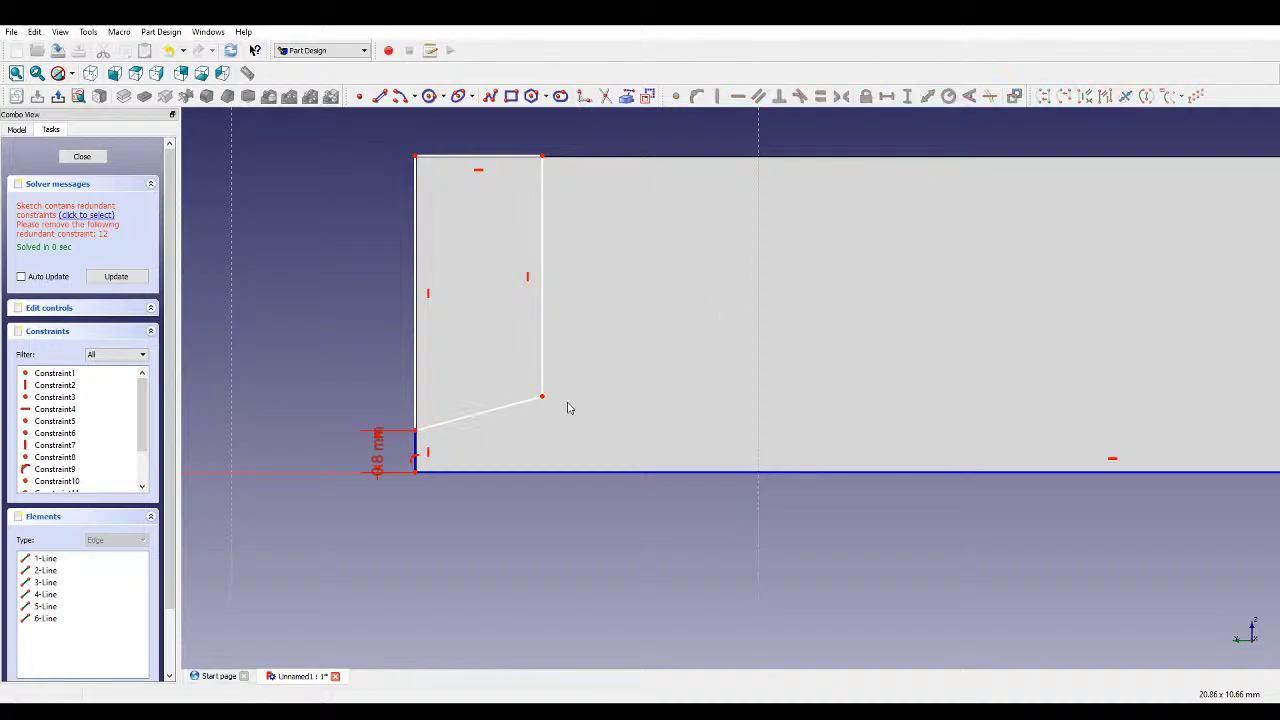
- Set the sloped edge's horizontal width to 2 mm and the bottom construction line's horizontal length to 26.5 mm
click(511, 410)
click(886, 100)
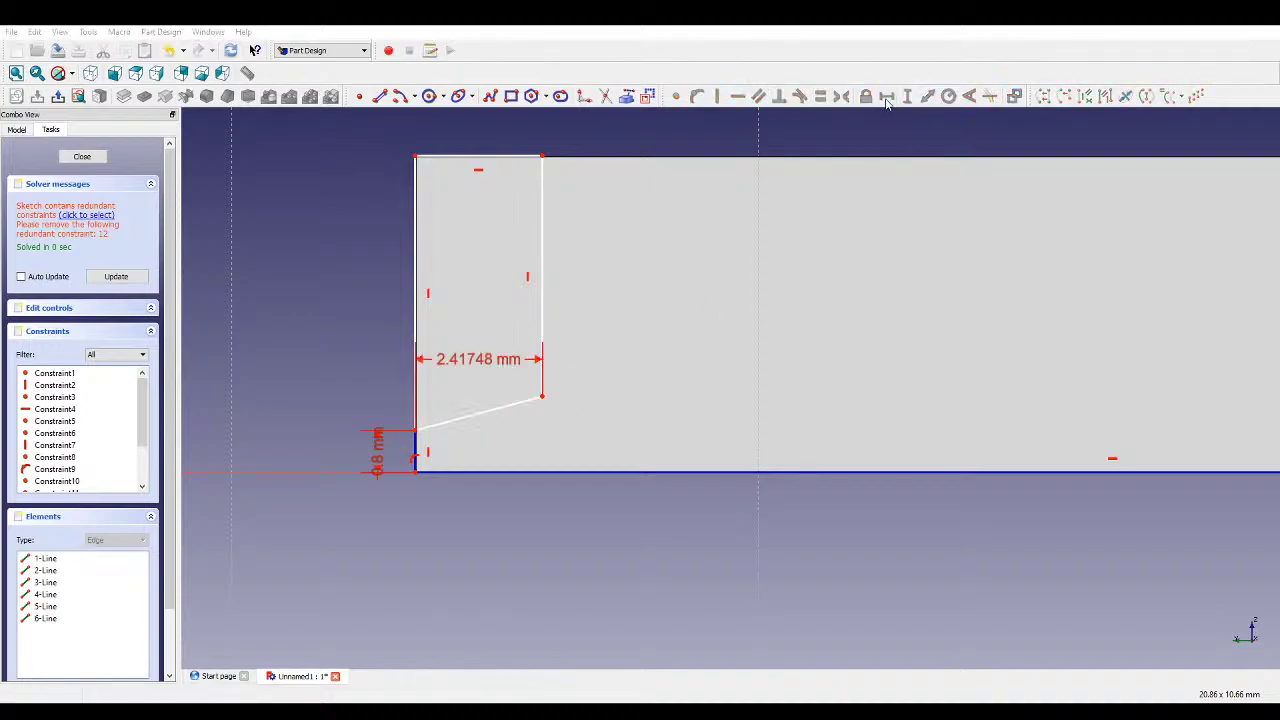
text(2)
key(Return)
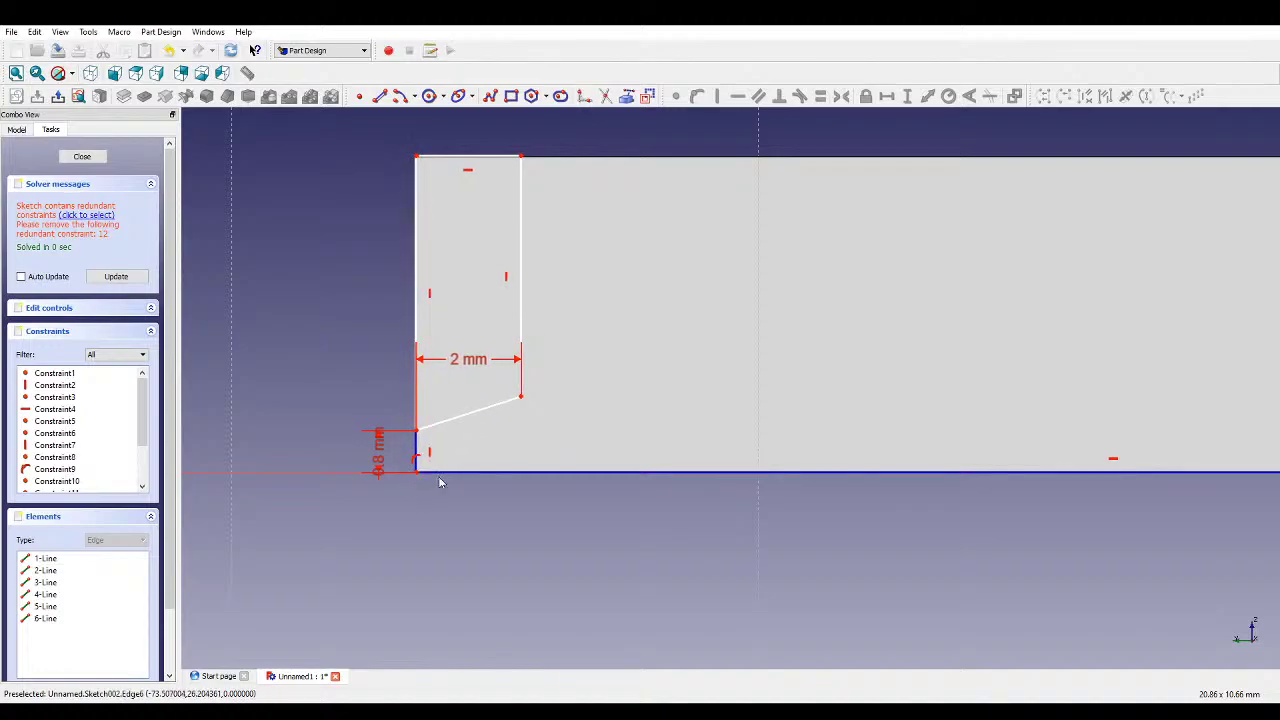
click(453, 473)
click(887, 98)
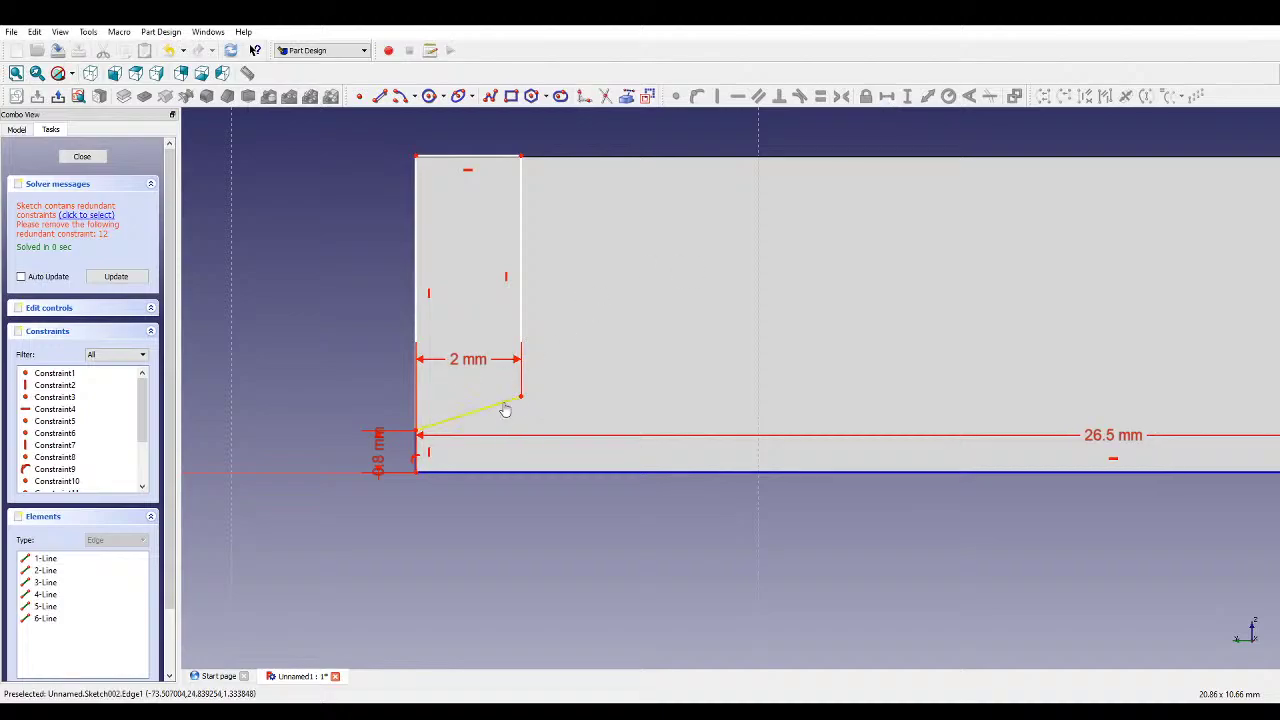
- Set the sloped edge's vertical rise to 0.7 mm
click(504, 403)
click(914, 97)
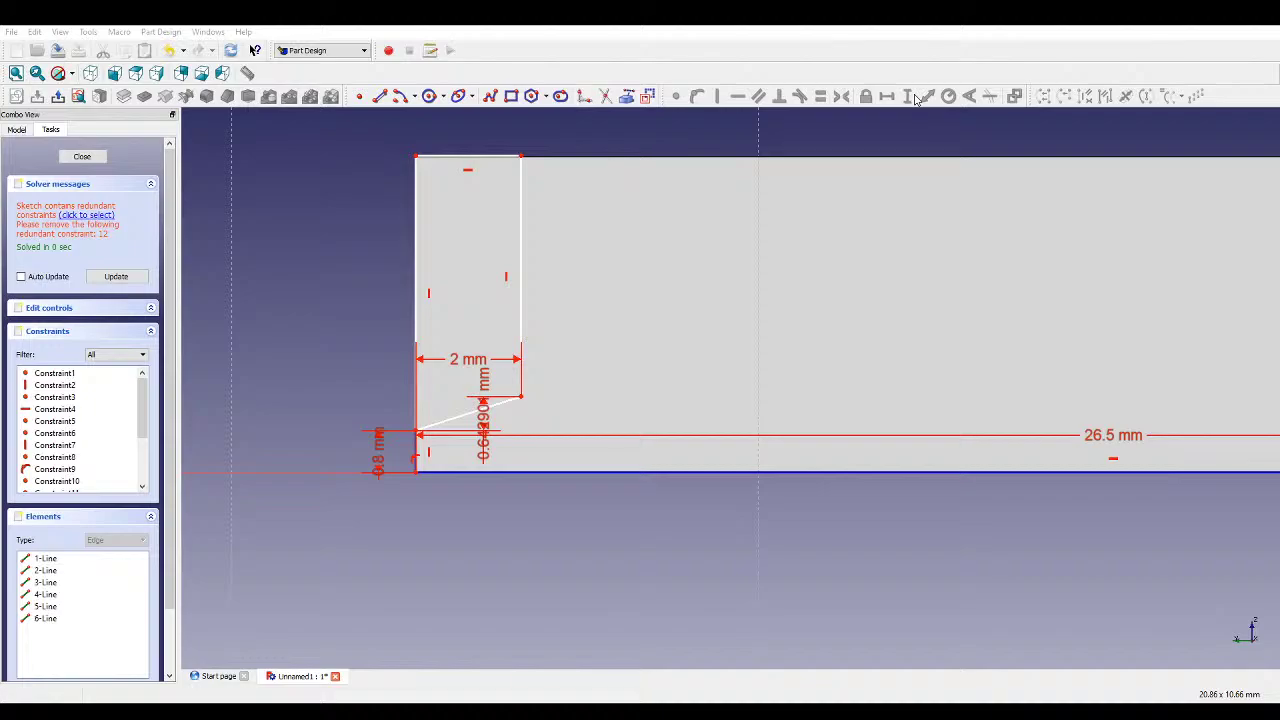
text(0.7)
key(Return)
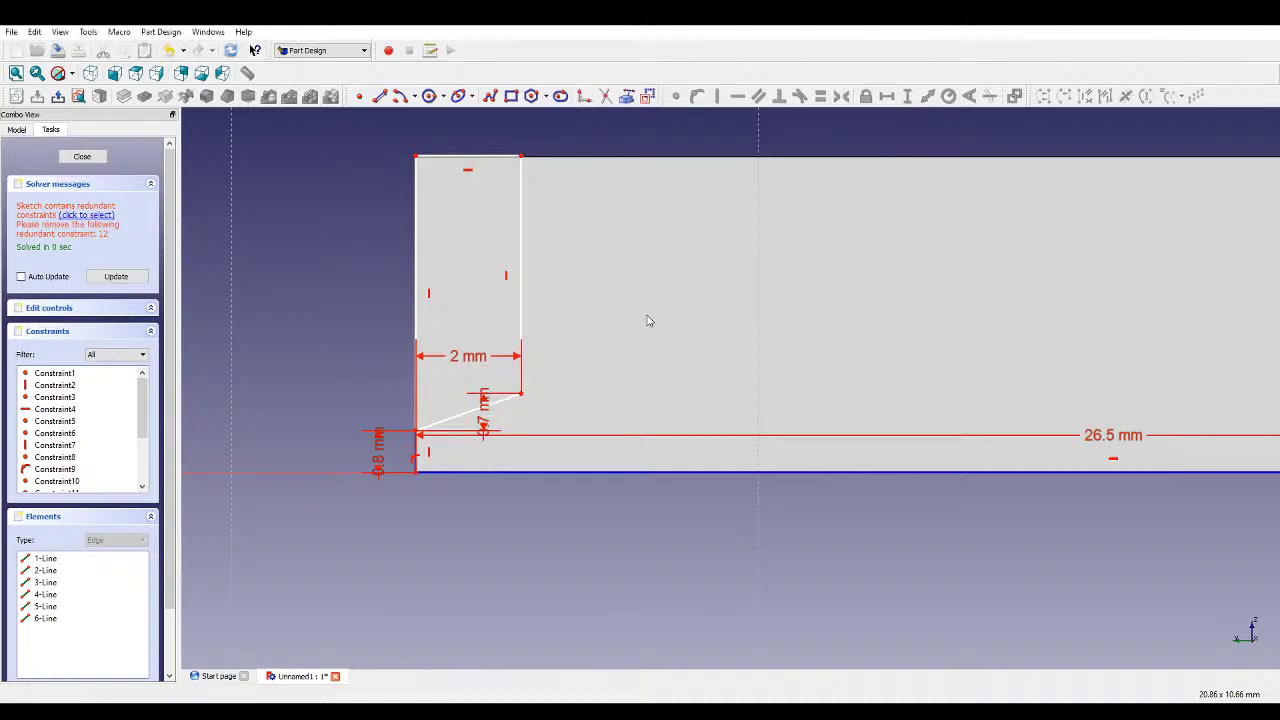
- Set the vertical distance from the face's bottom-left corner to the profile's top-left corner to 6 mm
click(417, 474)
click(416, 157)
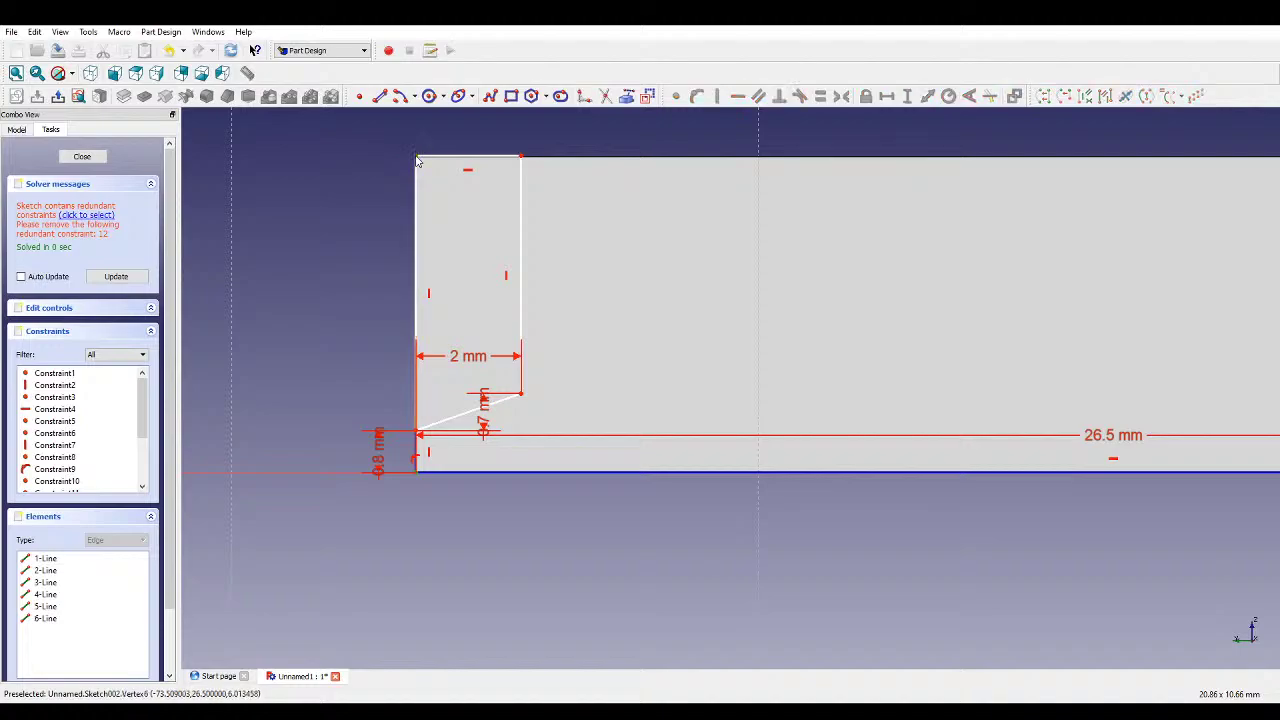
click(906, 97)
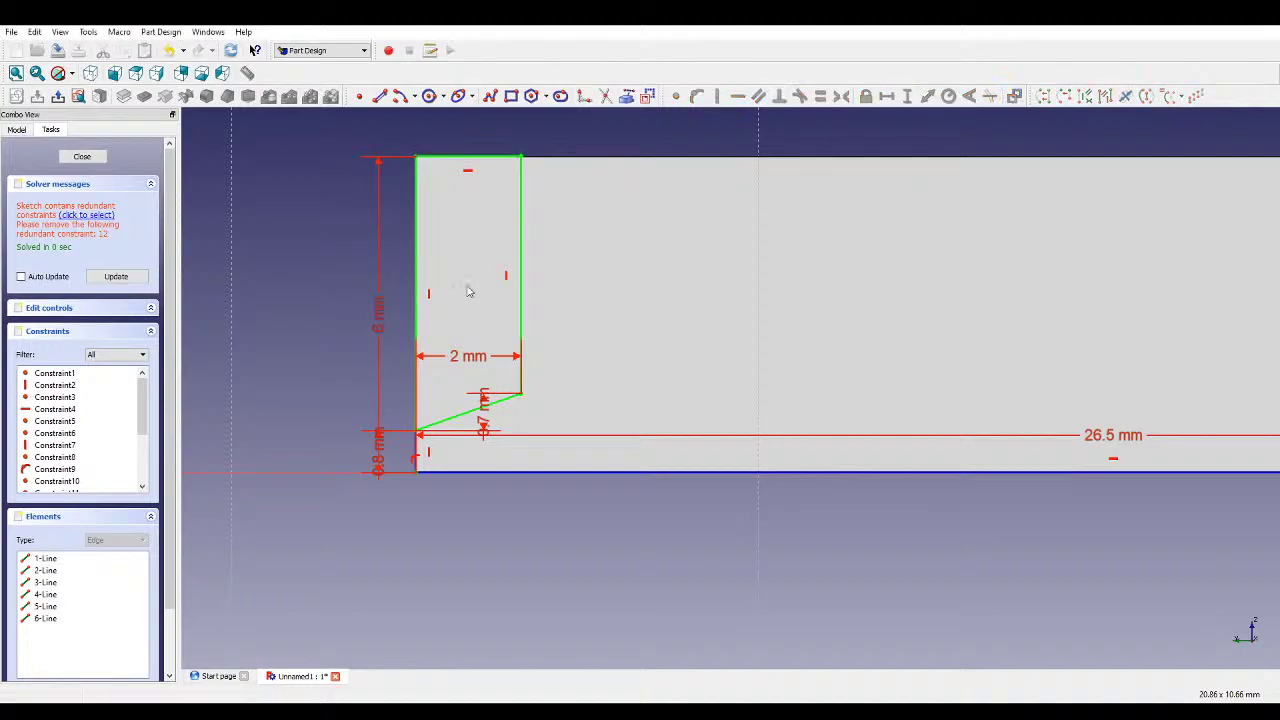
- Delete the redundant constraint from the end-face sketch and close the sketch
click(86, 214)
key(Delete)
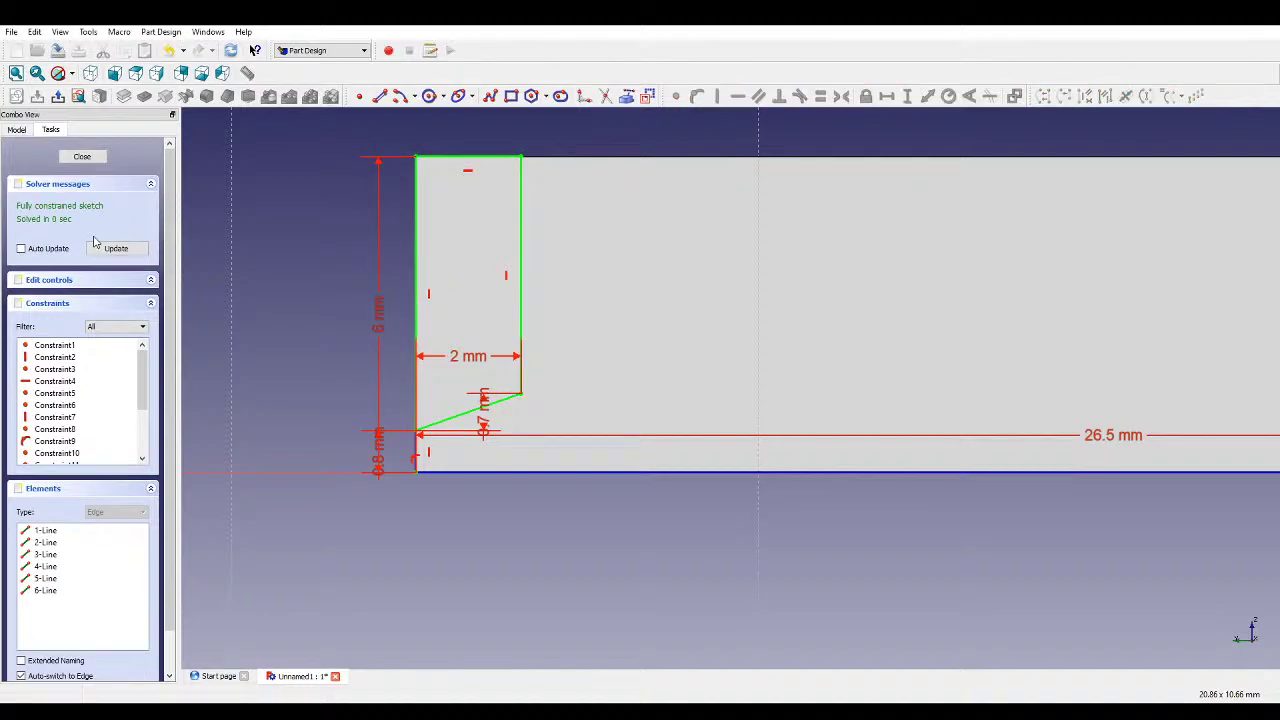
key(Escape)
- Pocket the end-face profile with the Through all type to cut the step along the chassis side
click(142, 98)
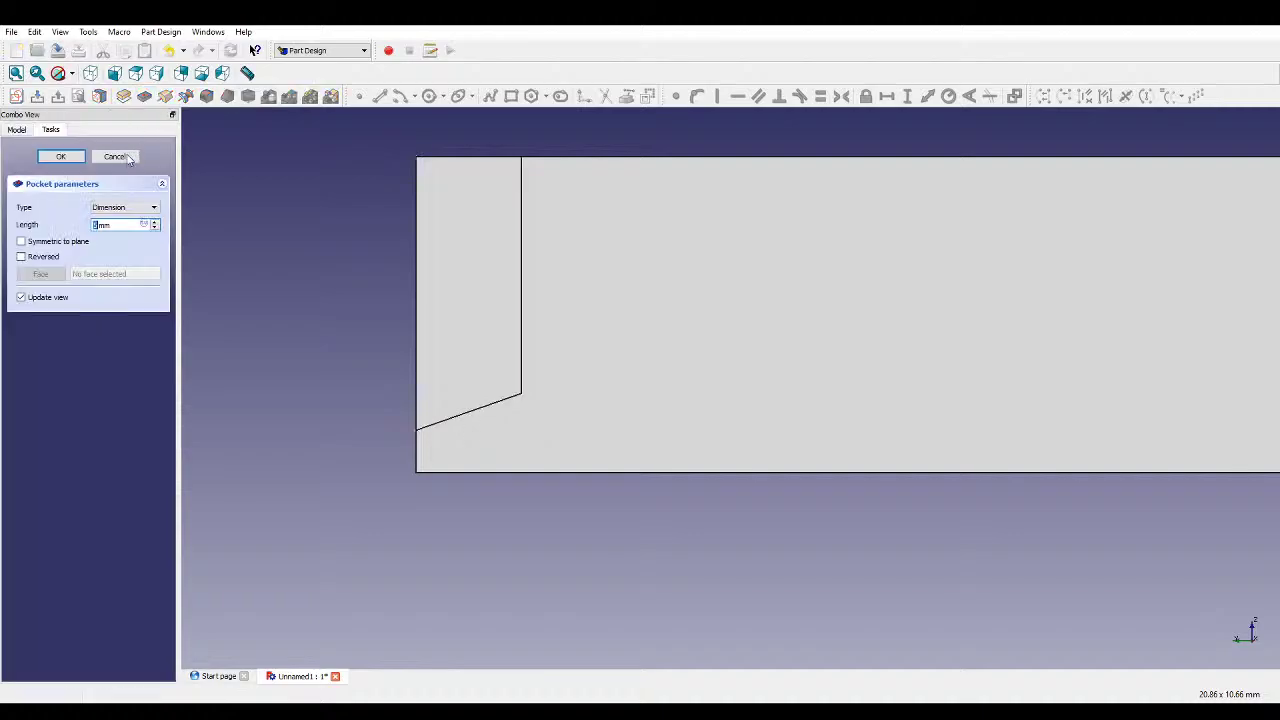
click(124, 207)
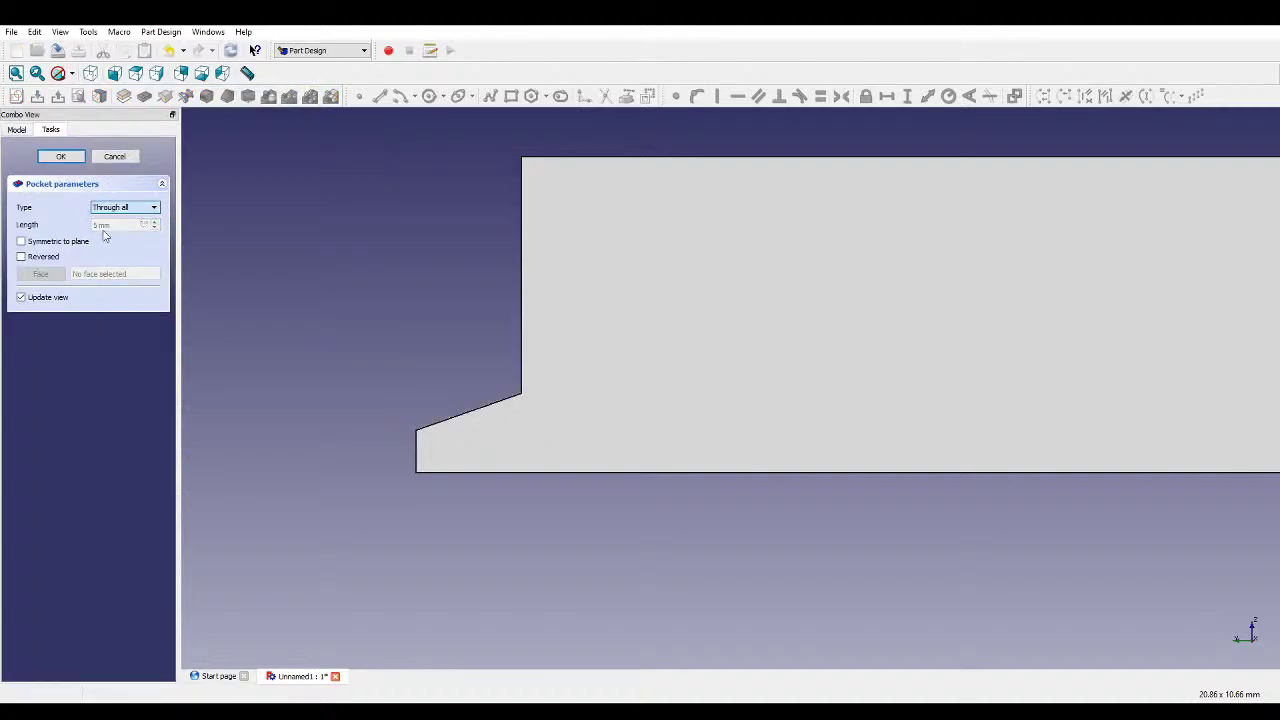
click(112, 236)
key(0)
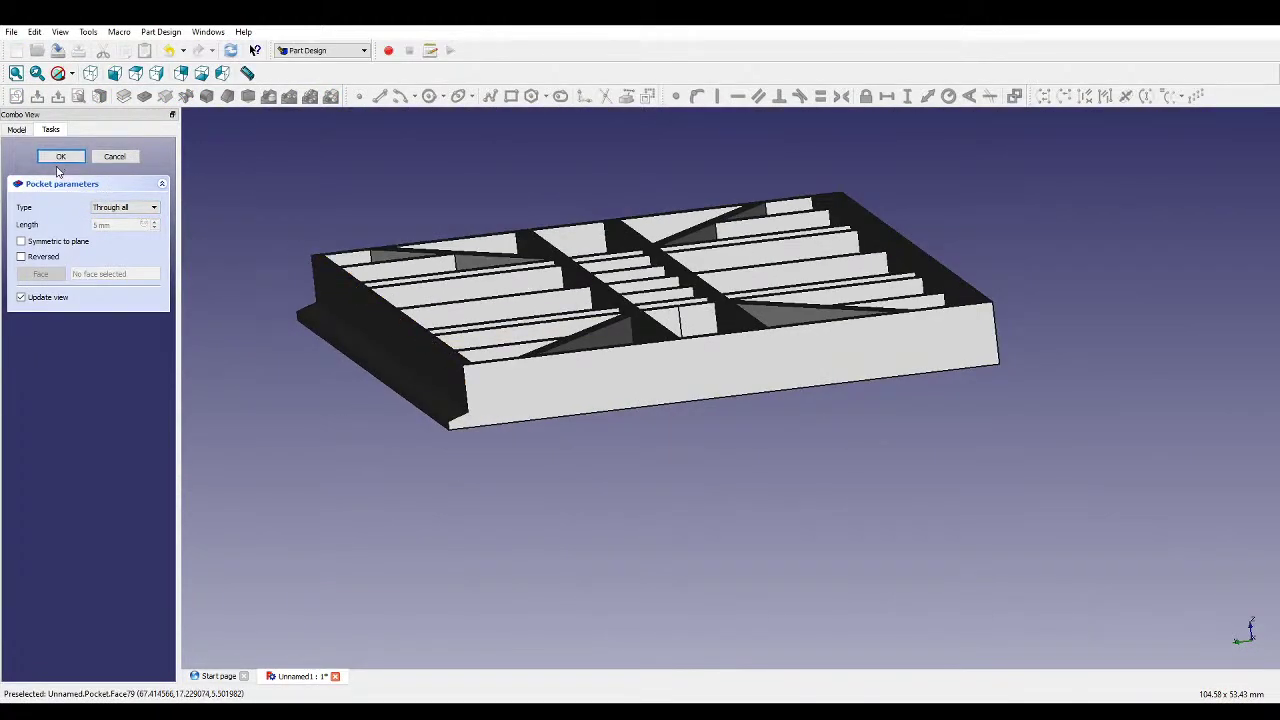
click(61, 157)
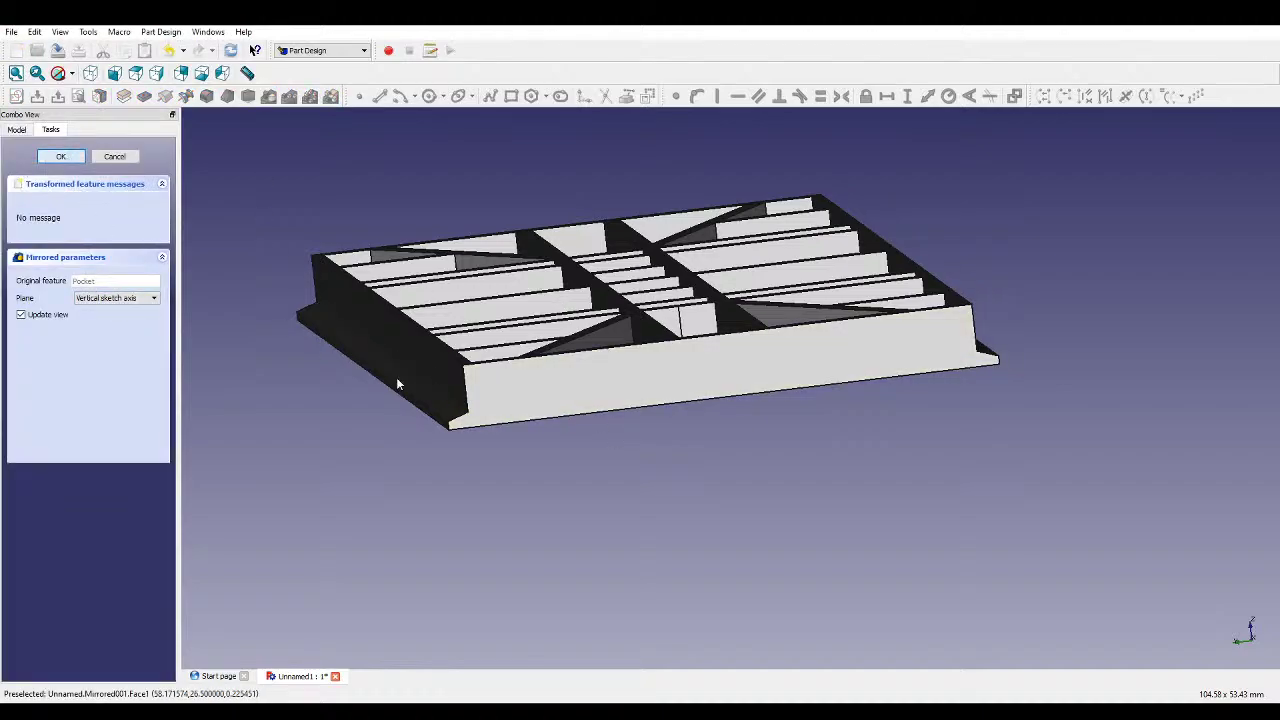
- Mirror the side pocket about the vertical sketch axis onto the opposite side of the chassis
key(Return)
middle_drag(620, 354, 826, 446)
scroll(830, 497, up, 5)
scroll(830, 497, down, 5)
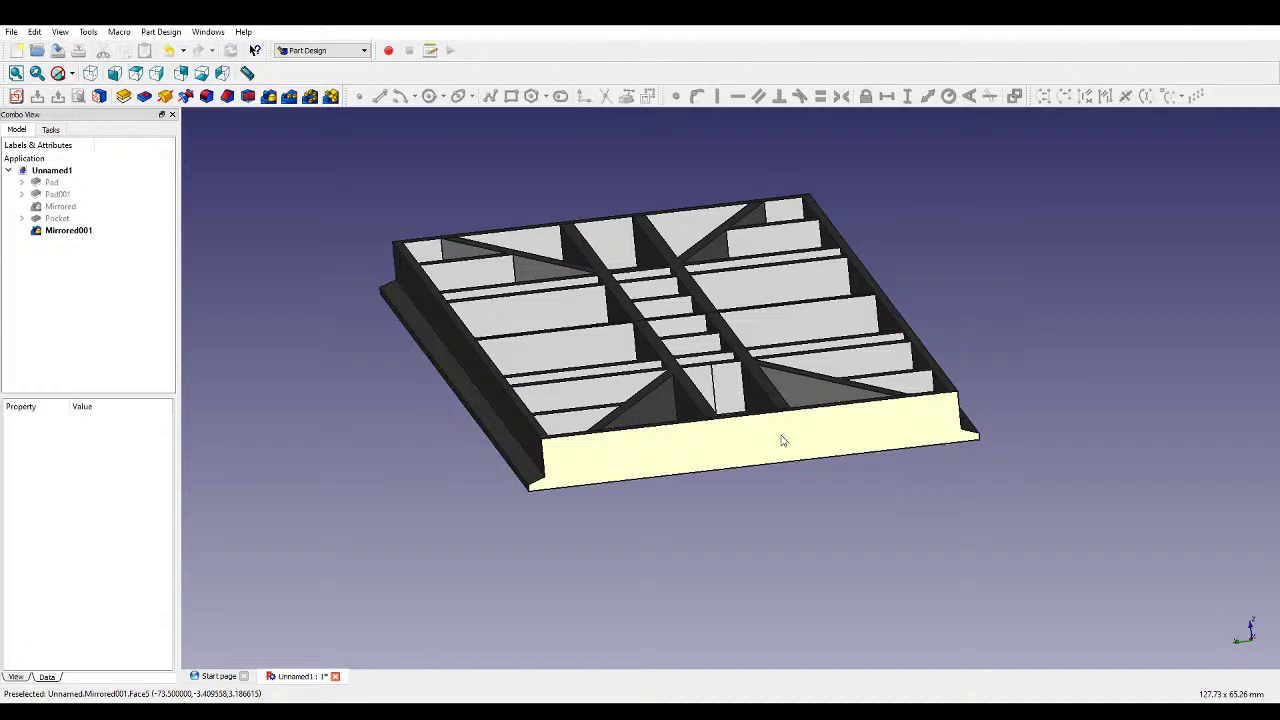
middle_drag(783, 441, 720, 406)
scroll(770, 460, up, 5)
scroll(720, 406, down, 5)
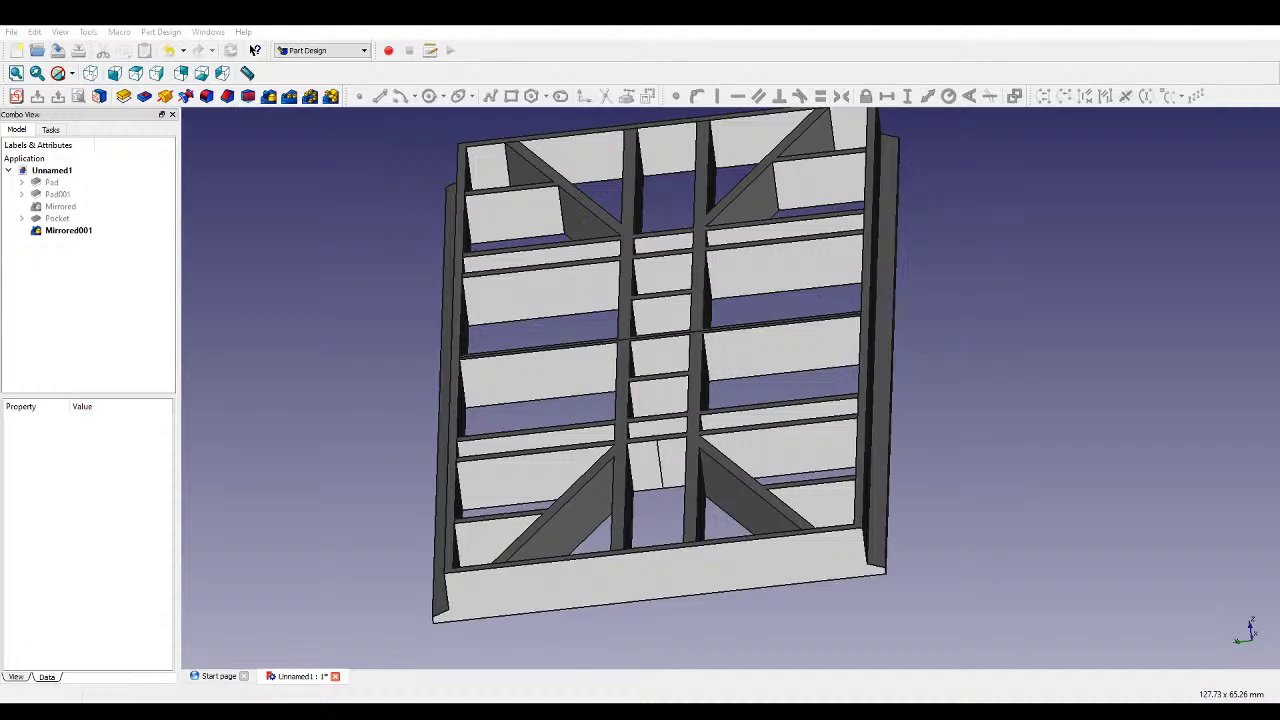
- Open the first pad's sketch, review its overall dimensions, and close it
middle_drag(760, 400, 814, 409)
scroll(614, 275, up, 3)
click(614, 275)
middle_drag(614, 275, 643, 251)
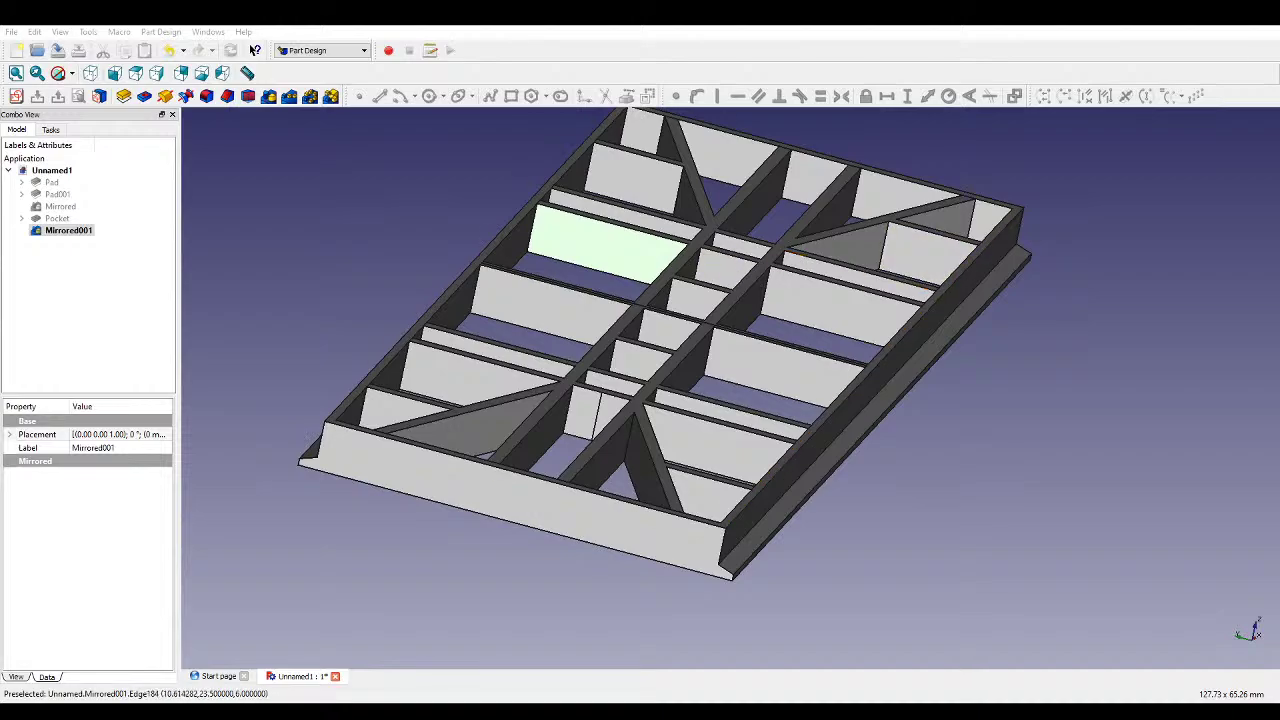
click(22, 182)
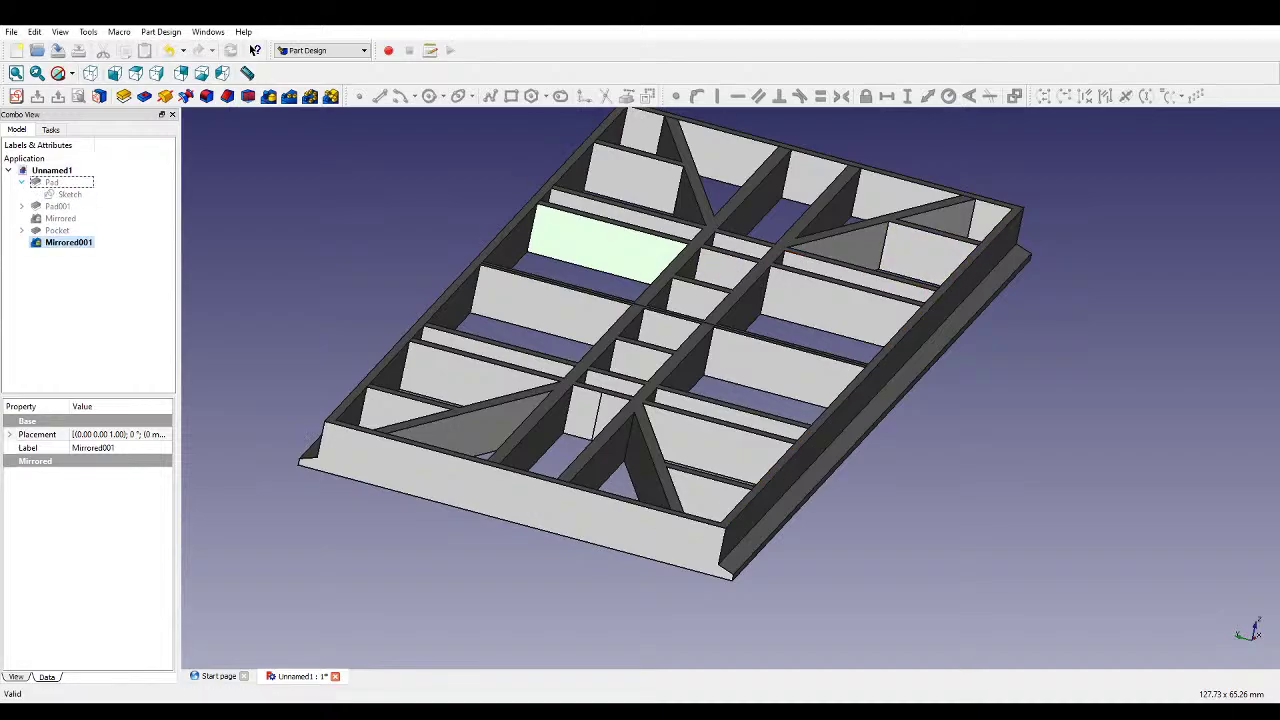
click(62, 194)
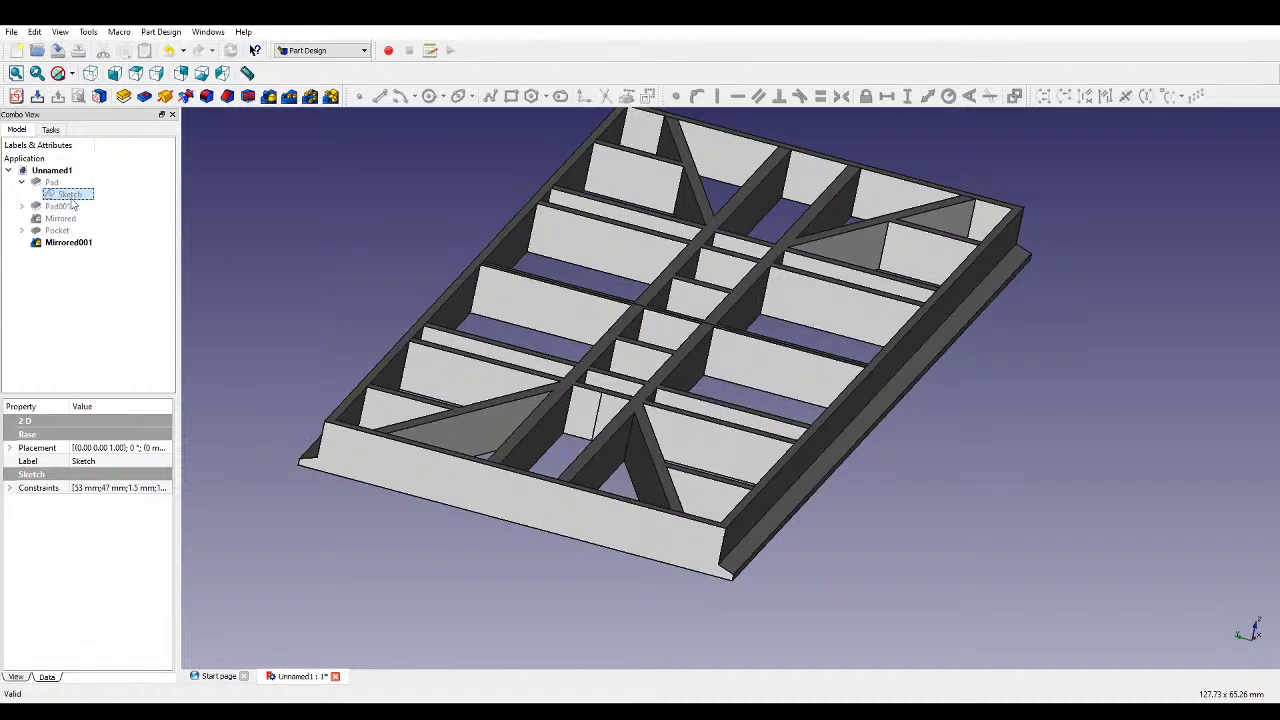
double_click(68, 195)
scroll(411, 242, up, 3)
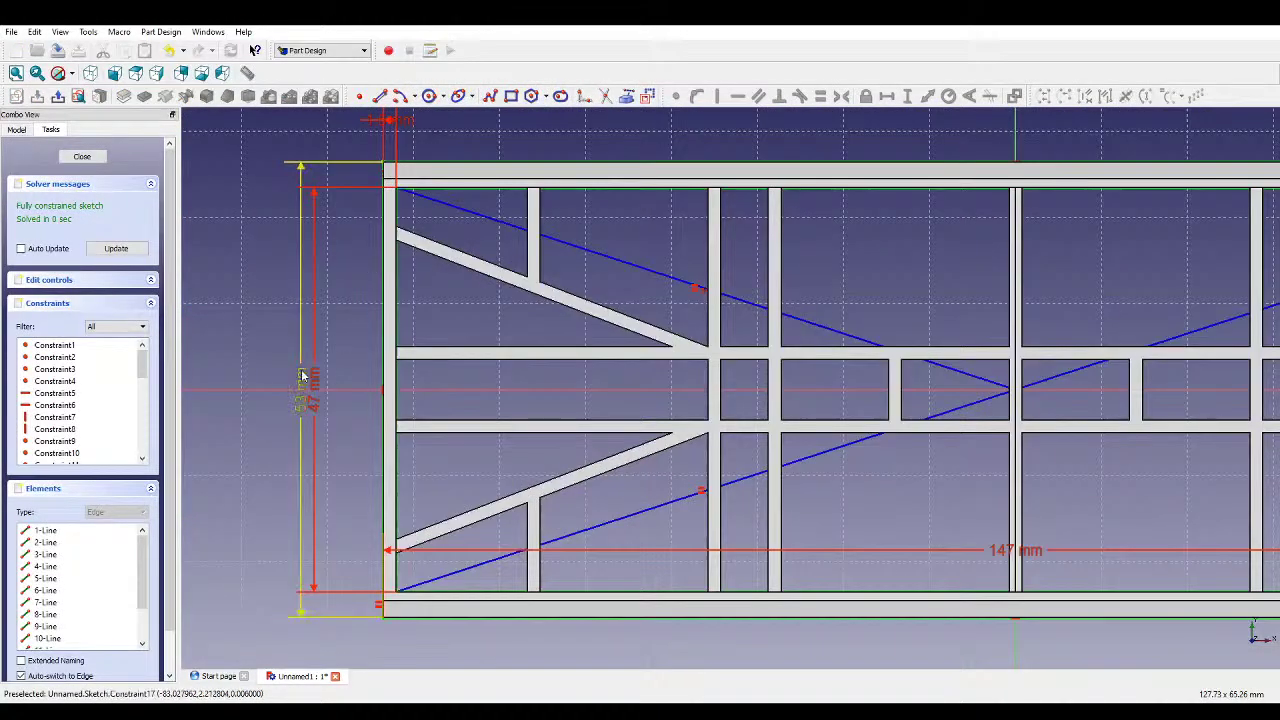
click(98, 160)
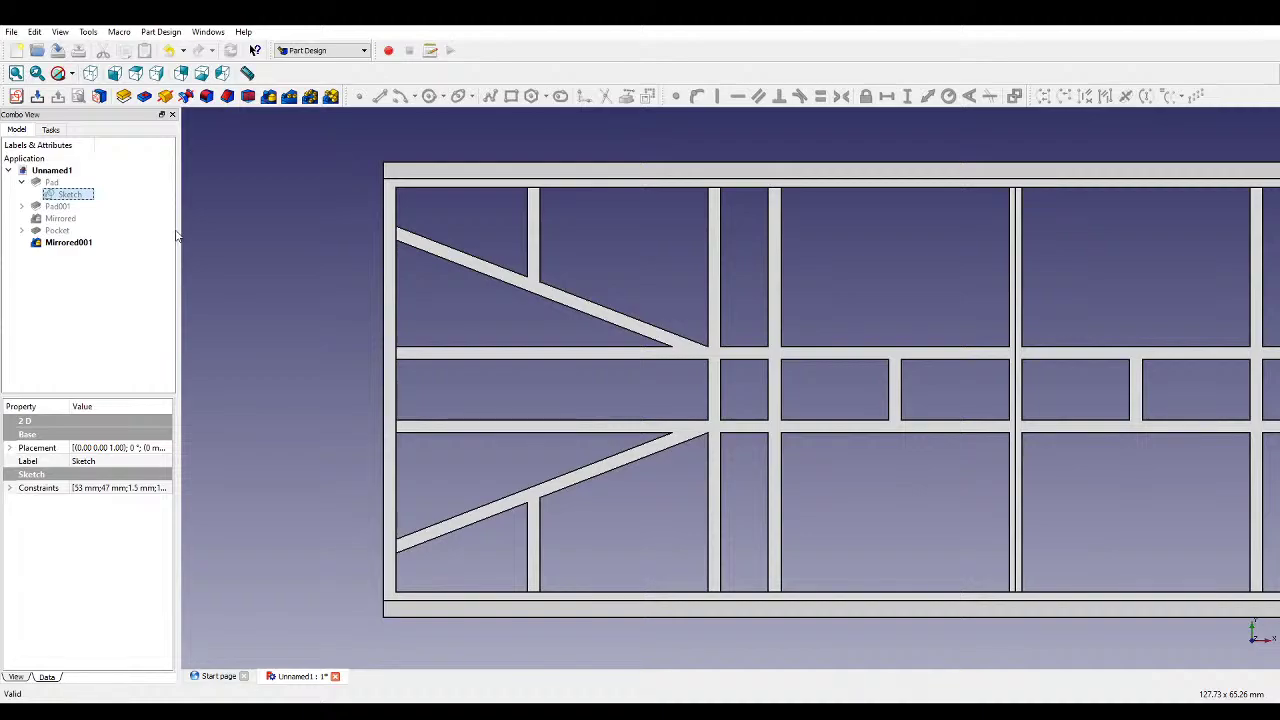
- In the second pad's sketch, delete the 7 mm spacing dimension between the two central lengthwise bars and pull the bars apart
click(23, 207)
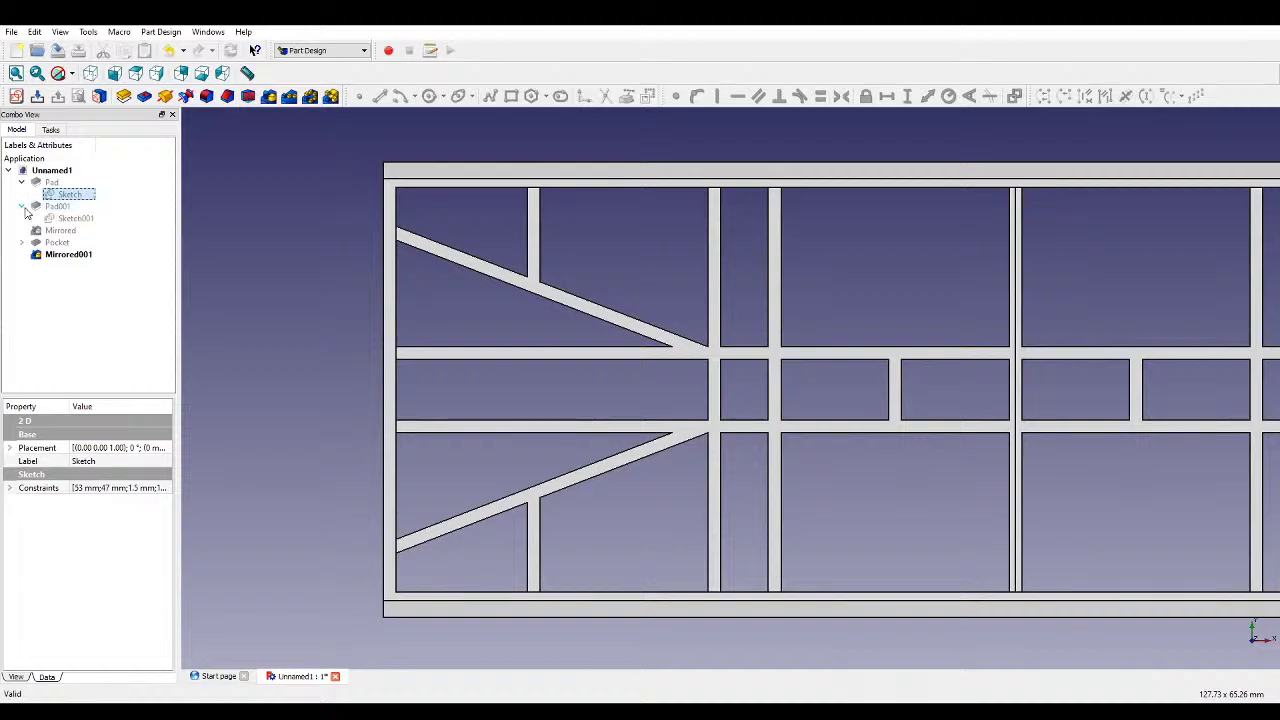
click(70, 218)
double_click(70, 218)
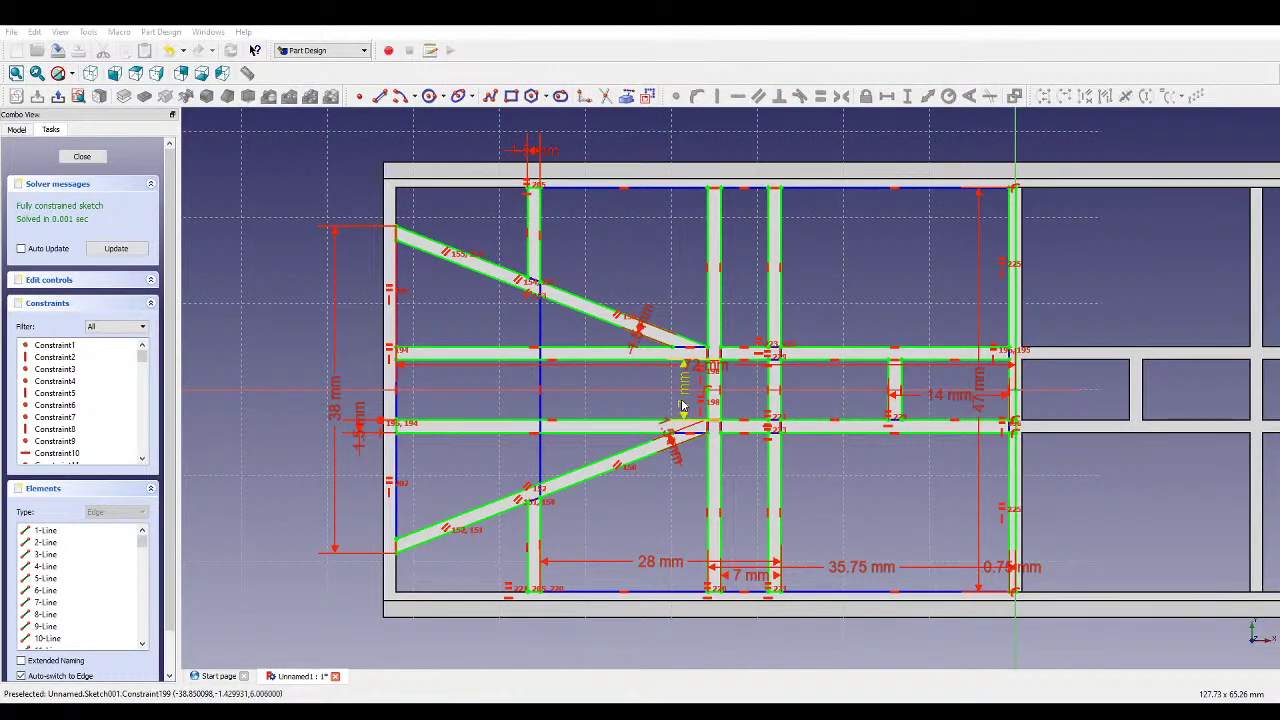
click(182, 56)
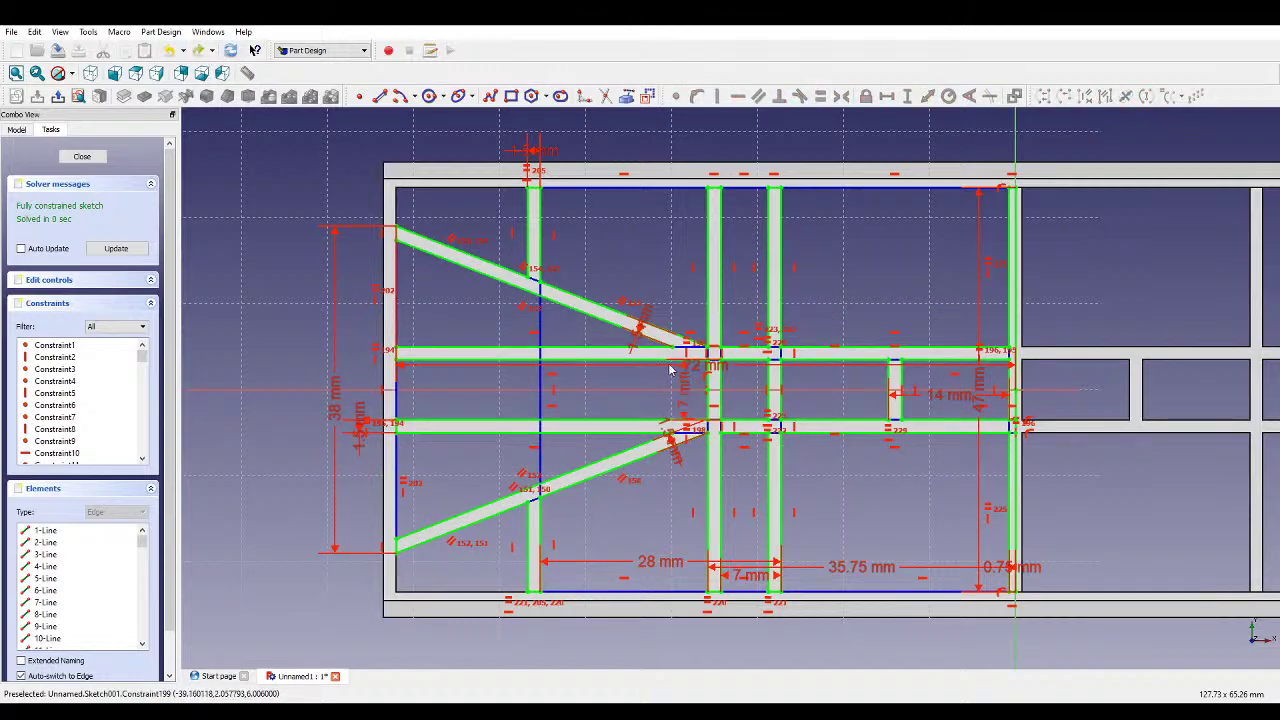
click(672, 372)
key(Delete)
mouse_move(672, 360)
mouse_down()
mouse_move(650, 330)
mouse_move(700, 348)
mouse_up()
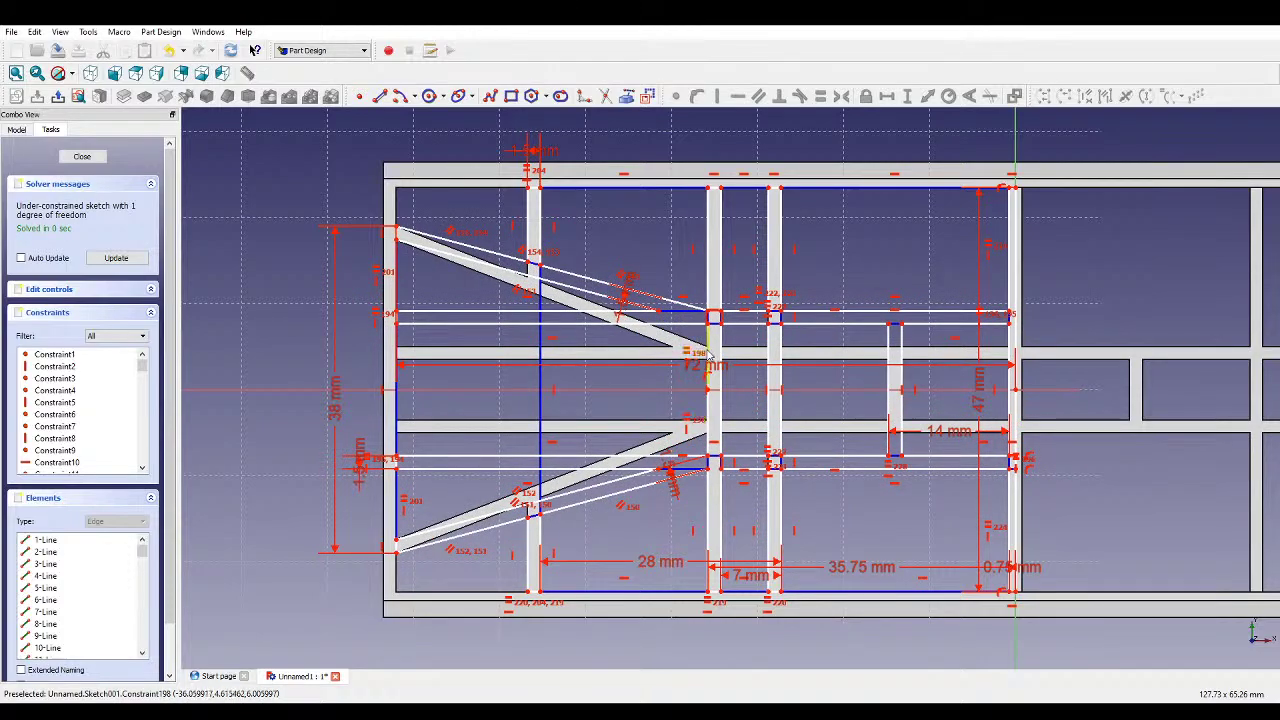
- Add a 6.25 mm vertical dimension from the bar's inner edge to the horizontal axis, update the sketch and close it
click(906, 96)
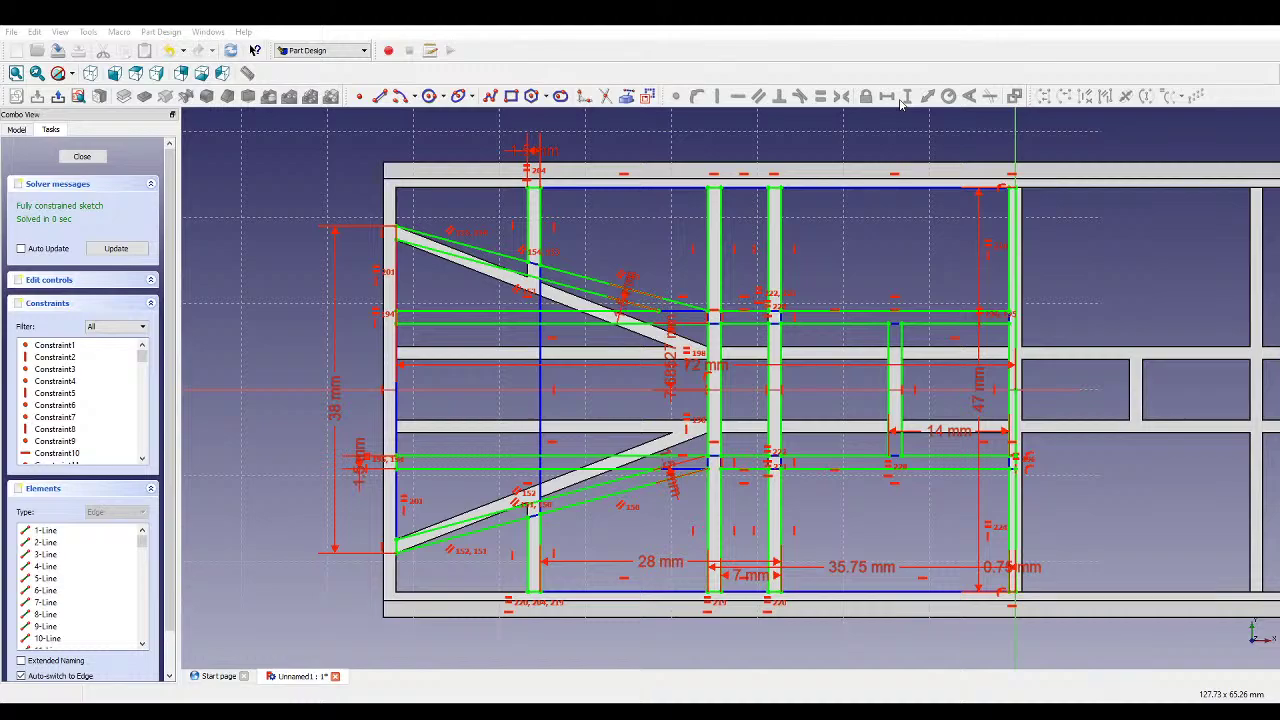
key(Return)
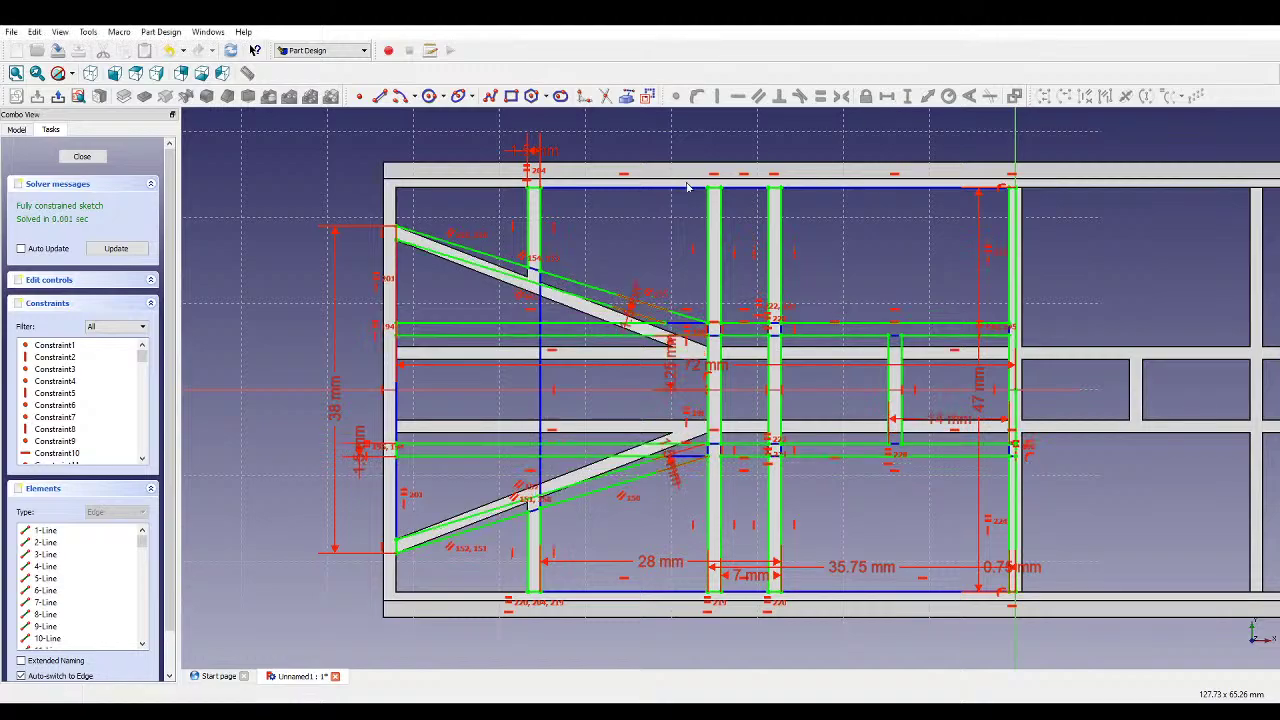
click(100, 252)
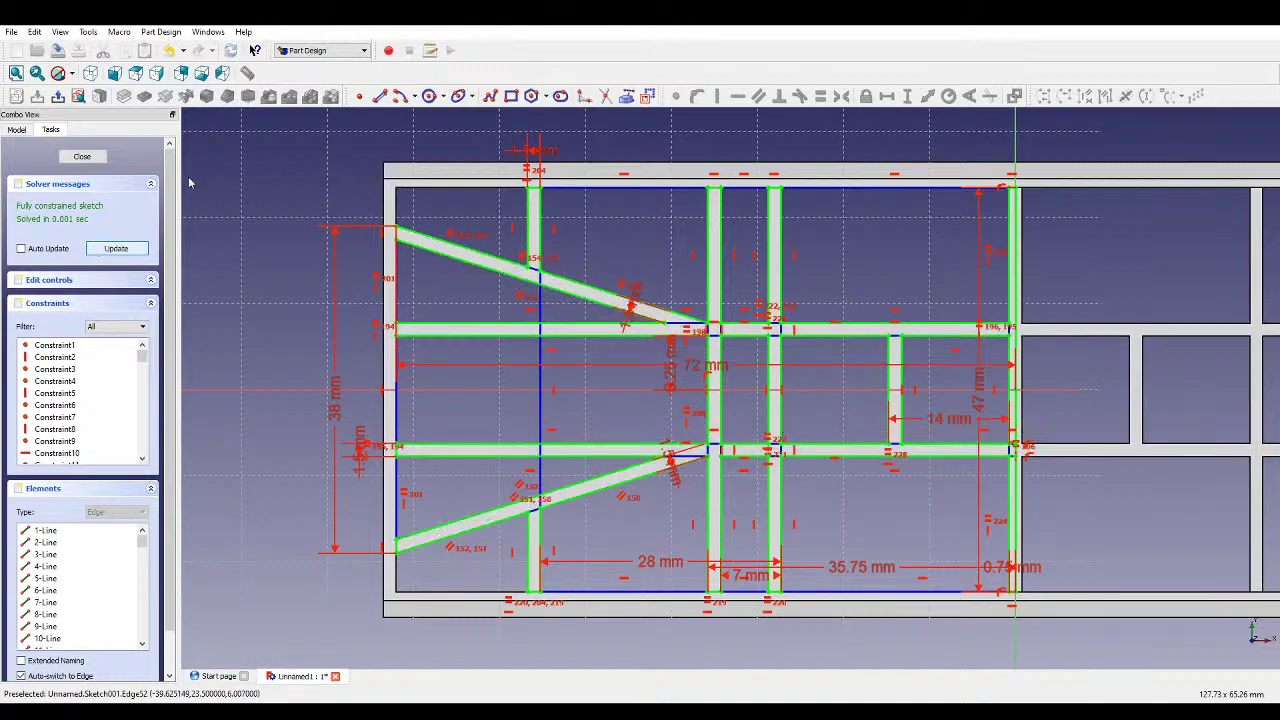
scroll(461, 358, down, 1)
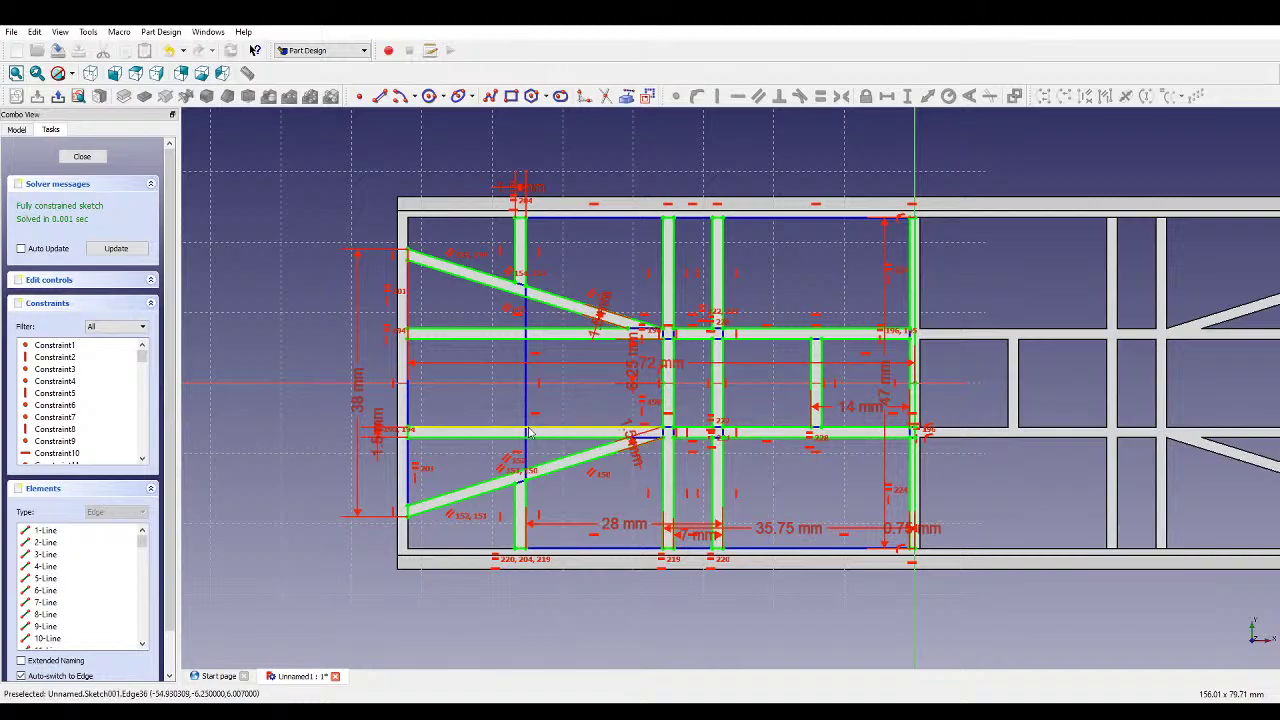
scroll(530, 426, down, 1)
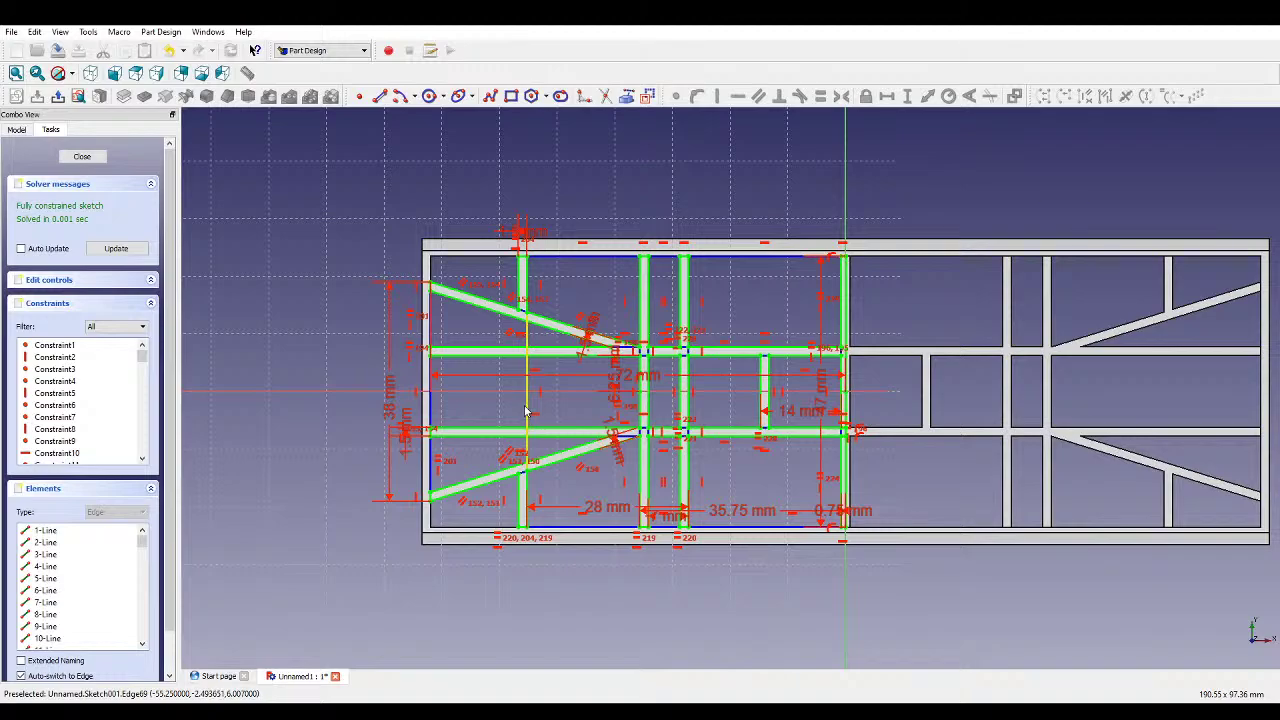
click(116, 248)
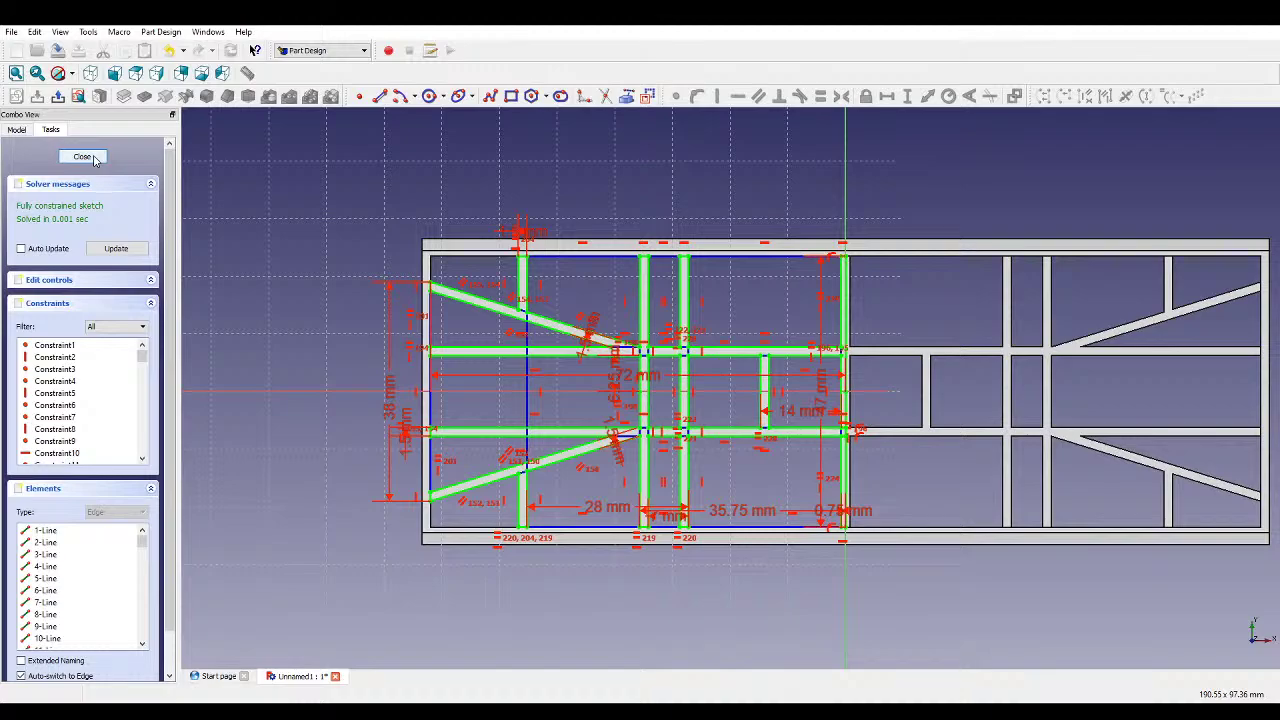
click(255, 50)
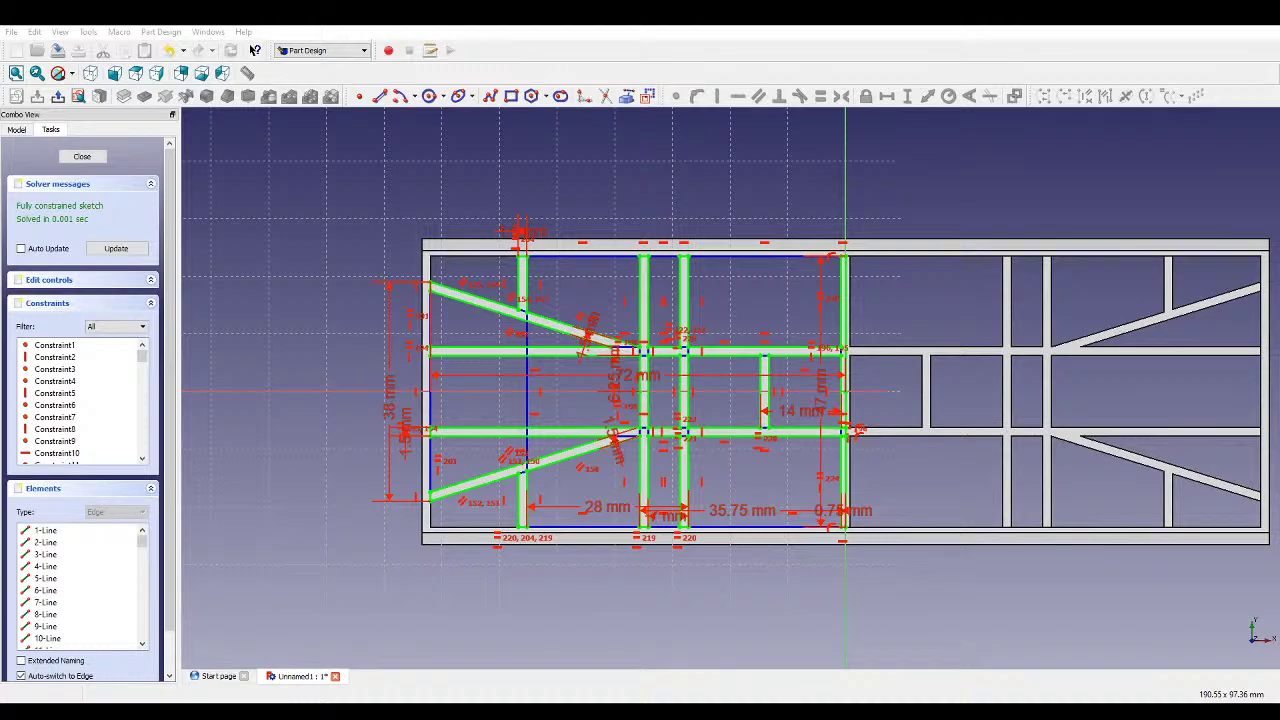
click(82, 156)
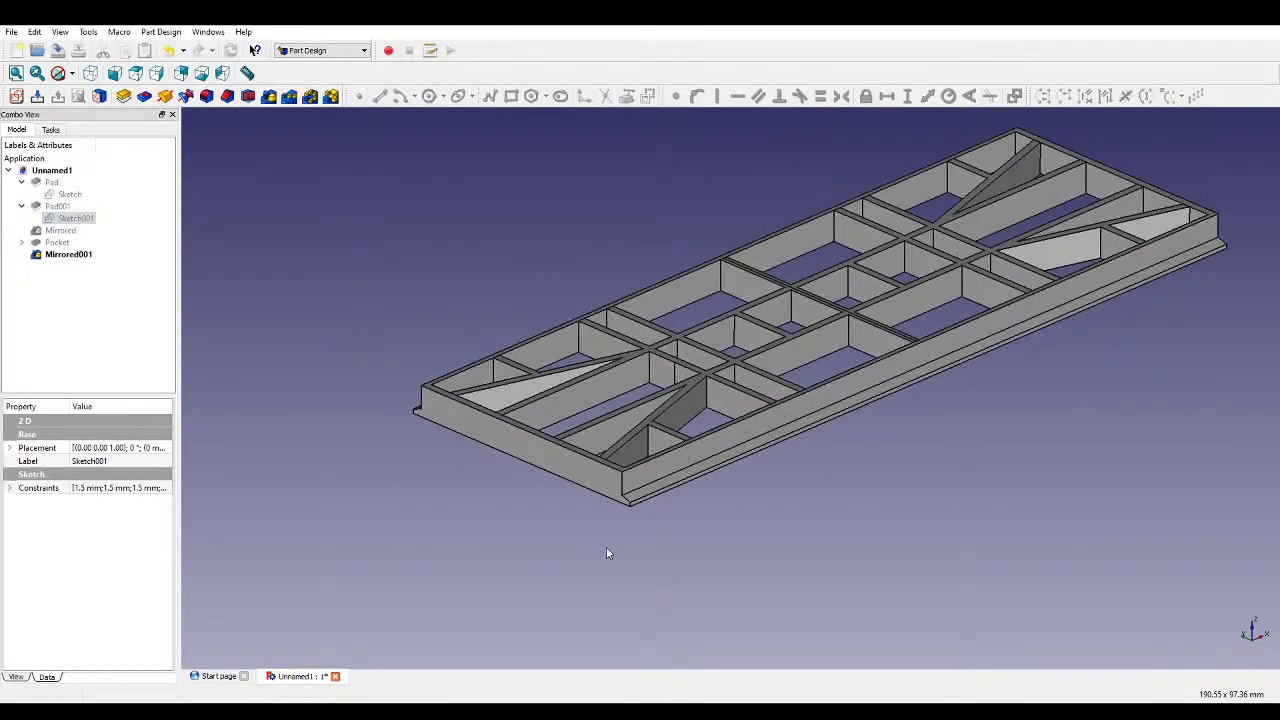
- Create a new sketch on the narrow vertical side face of the frame's bottom flange
scroll(606, 553, up, 5)
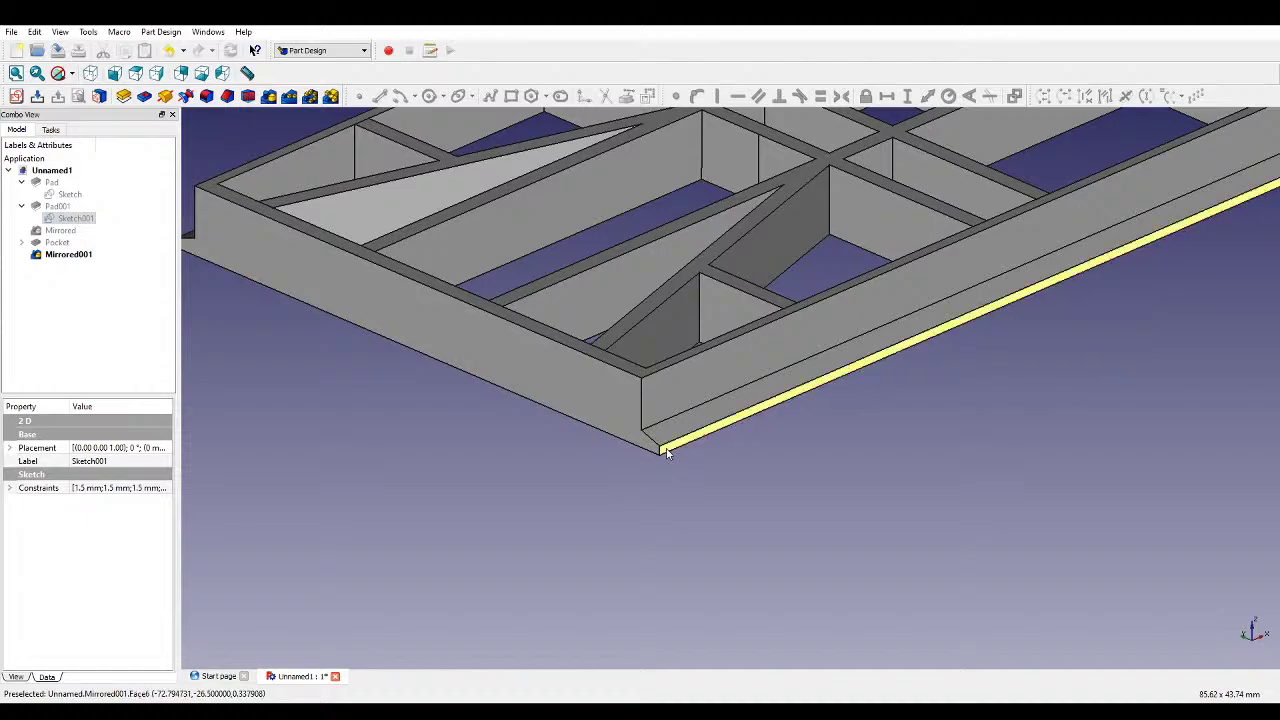
click(666, 451)
click(16, 96)
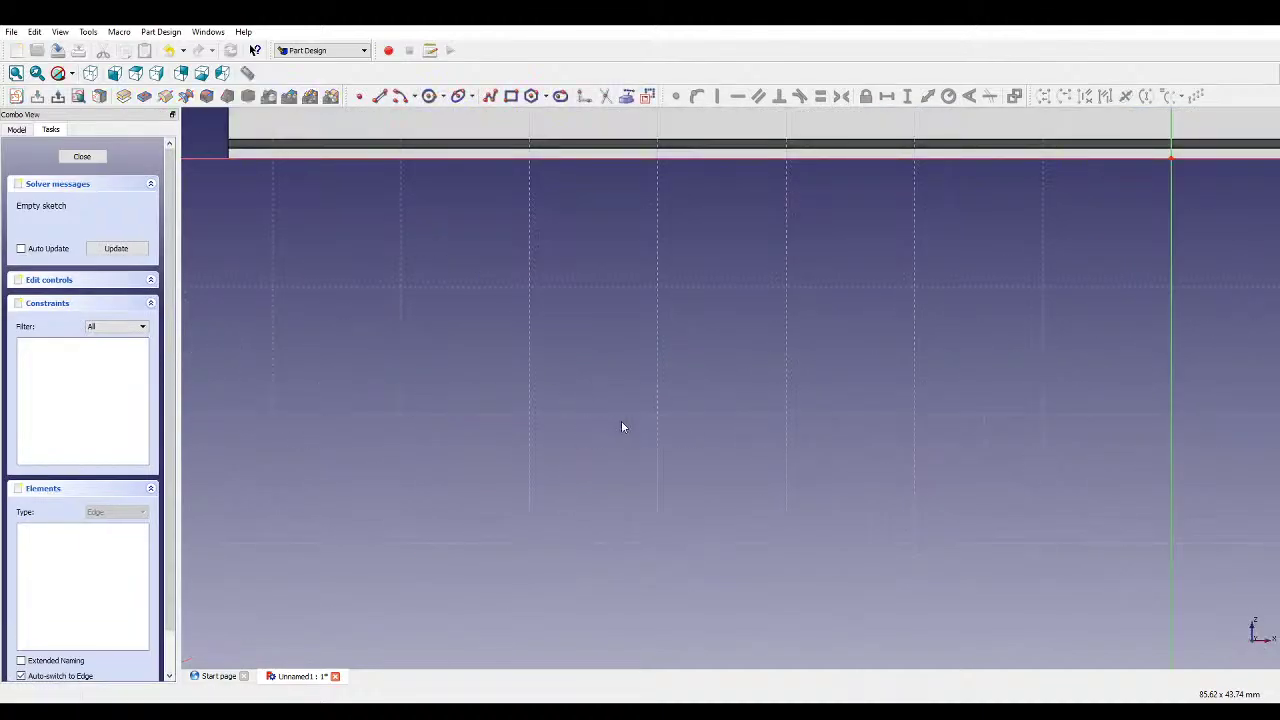
- Draw the profile's bottom, end and top outer edges as a polyline around the frame's end corner, about 6 mm tall
click(531, 96)
scroll(600, 480, up, 4)
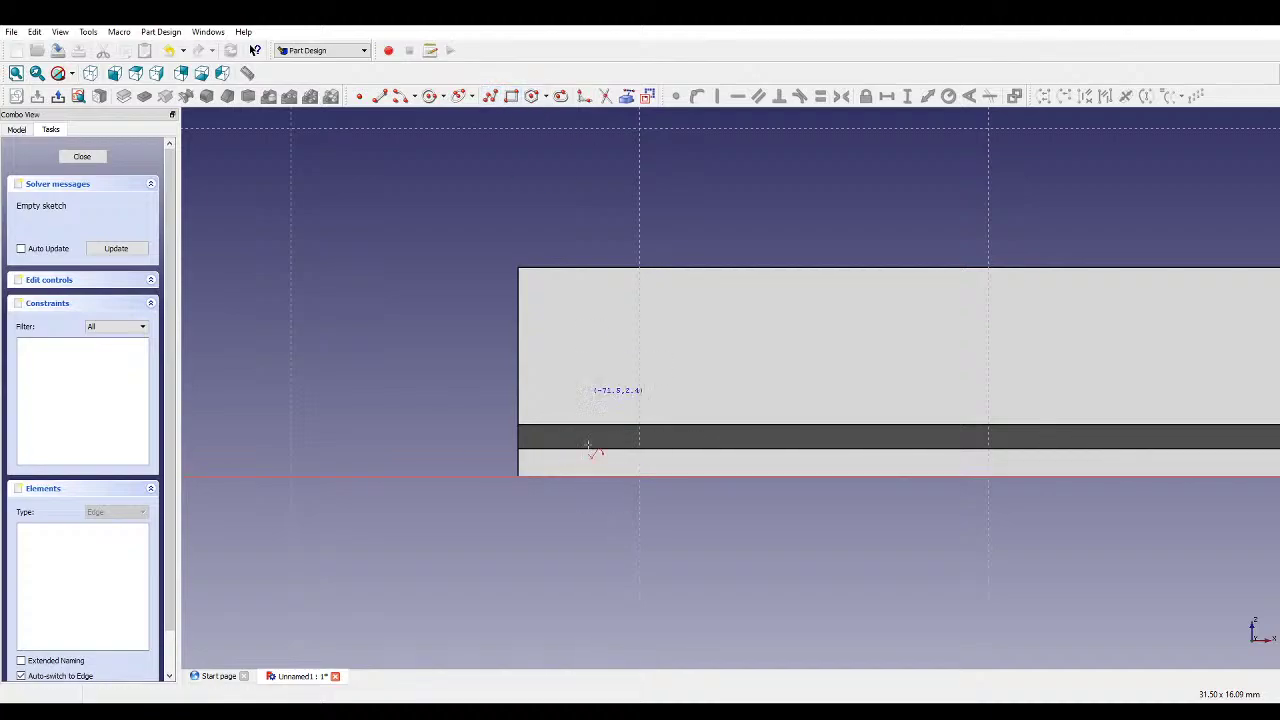
click(618, 477)
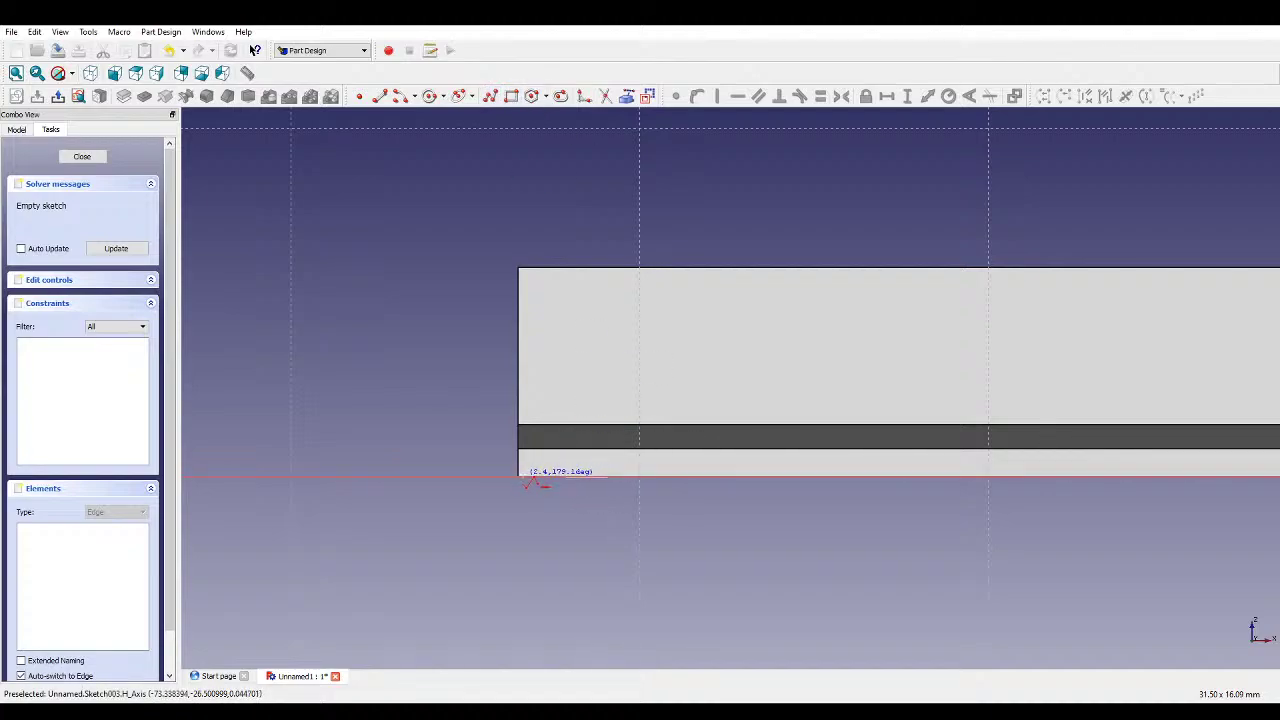
click(519, 477)
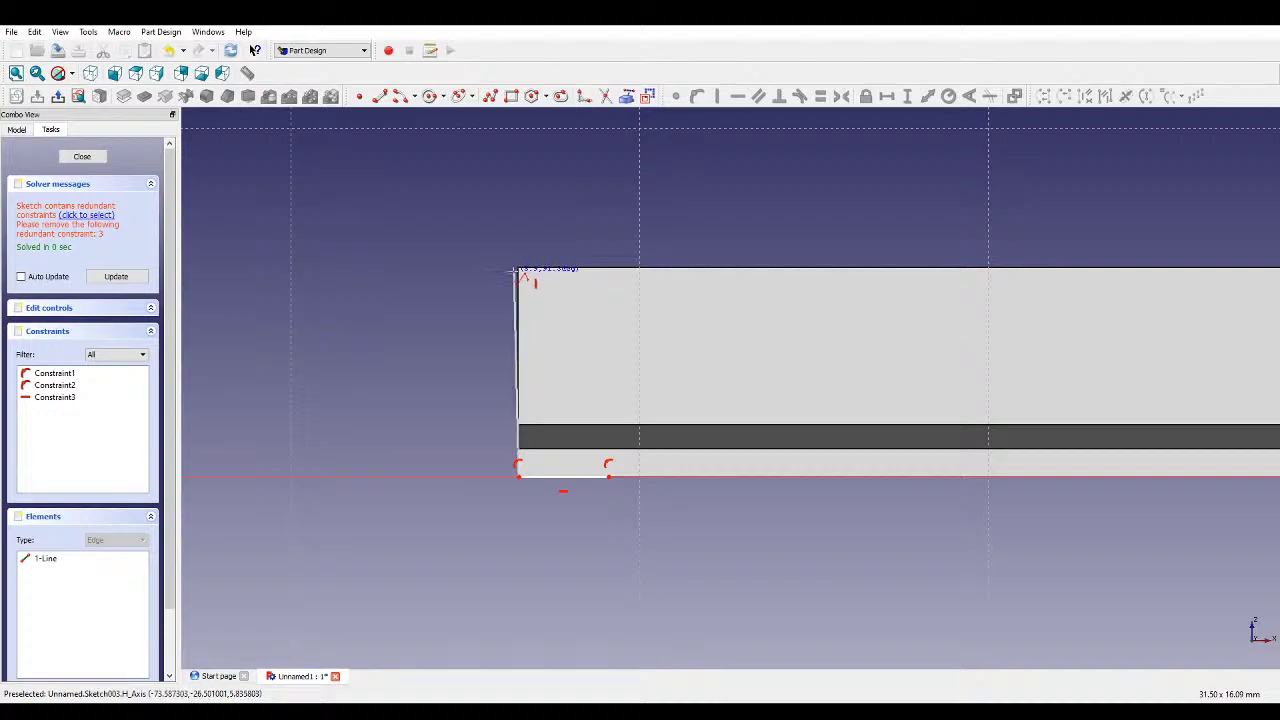
click(518, 268)
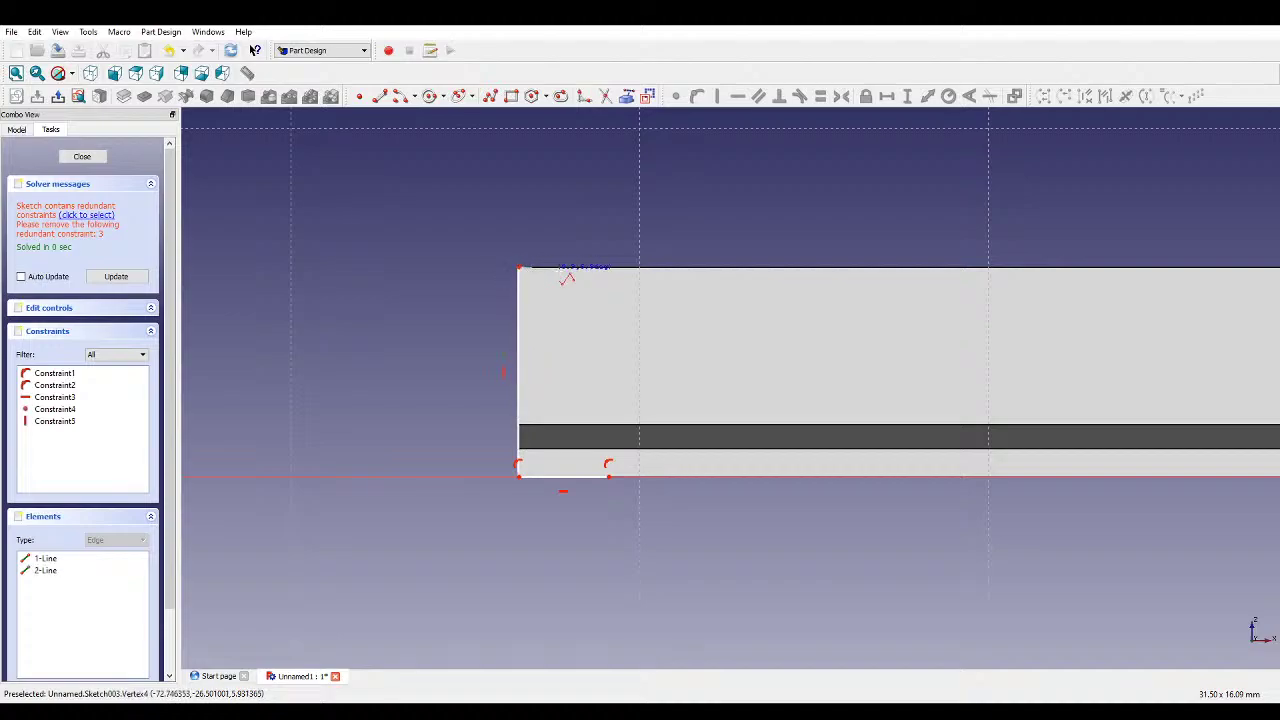
click(616, 268)
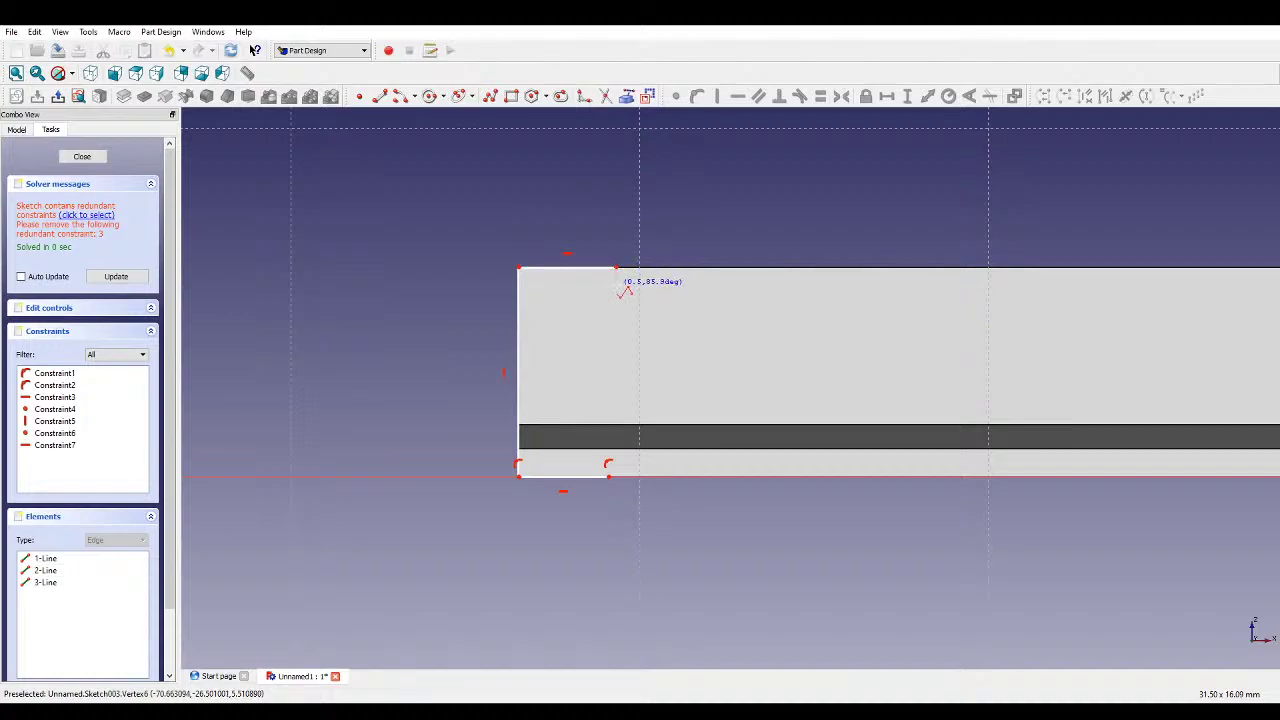
- Continue the polyline along the inner side of the C-shape, with construction lines at both inner corners, and close it at the start point
click(611, 286)
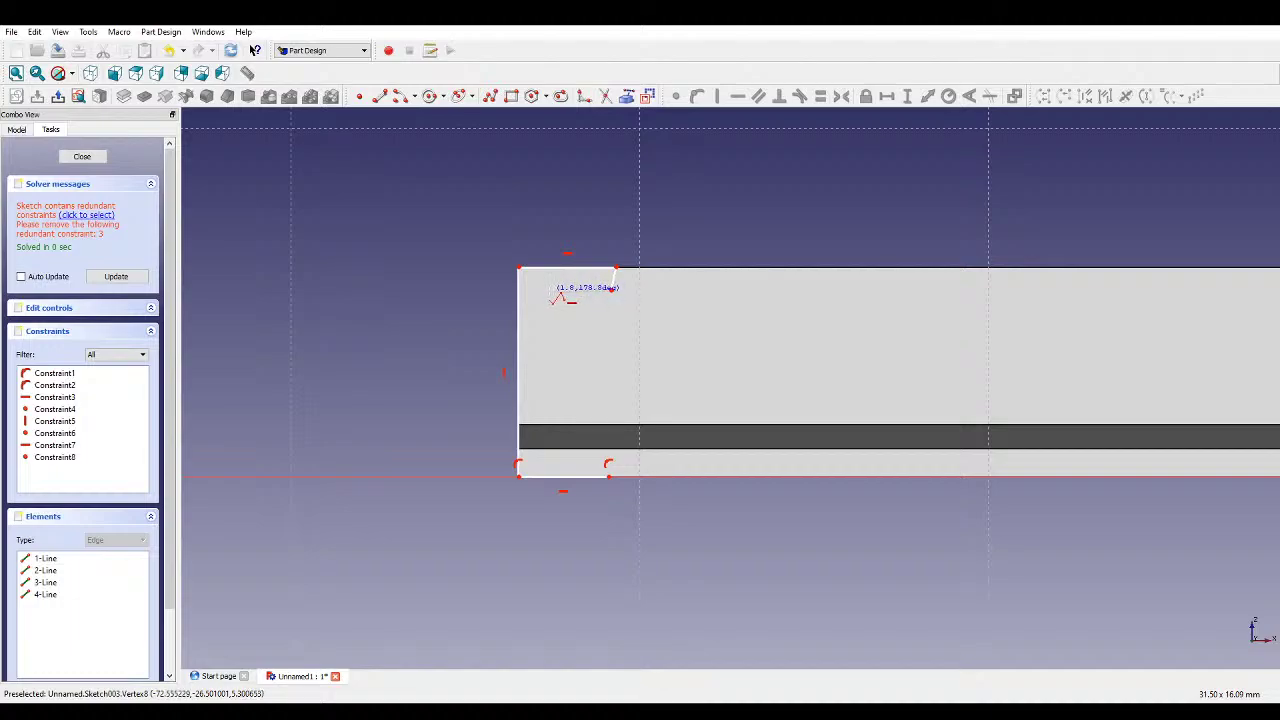
click(554, 292)
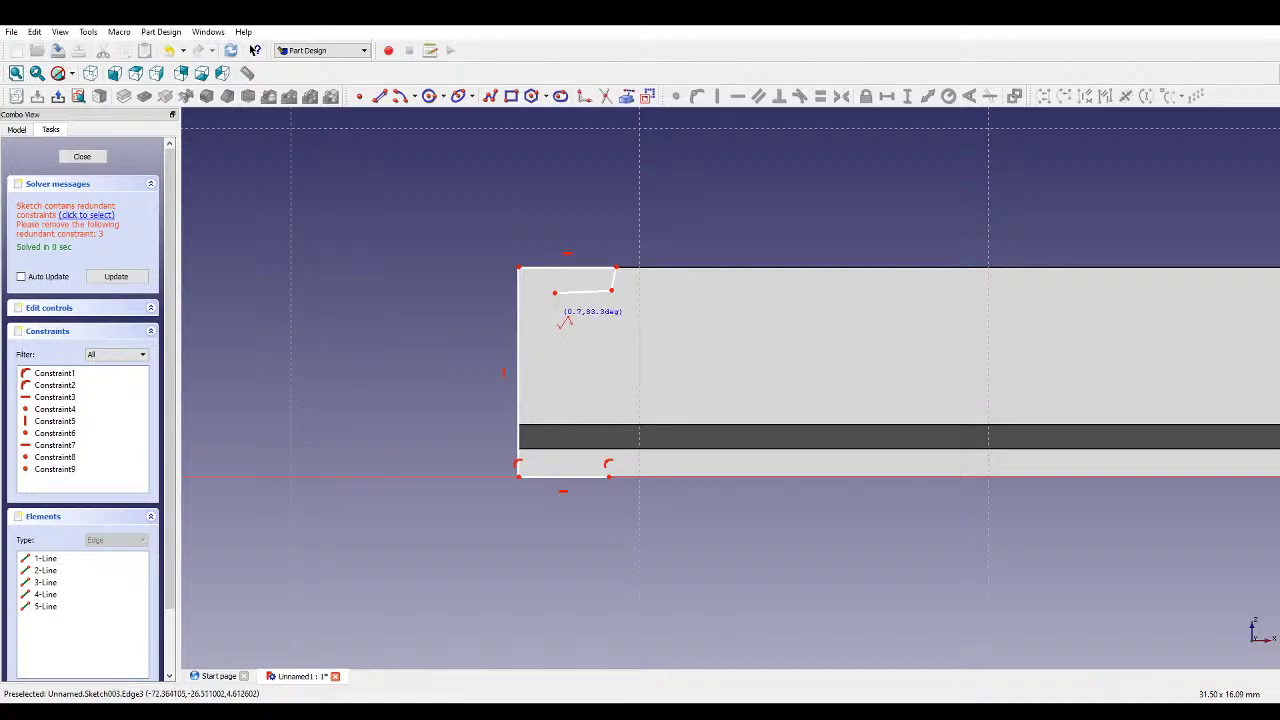
click(555, 298)
click(541, 313)
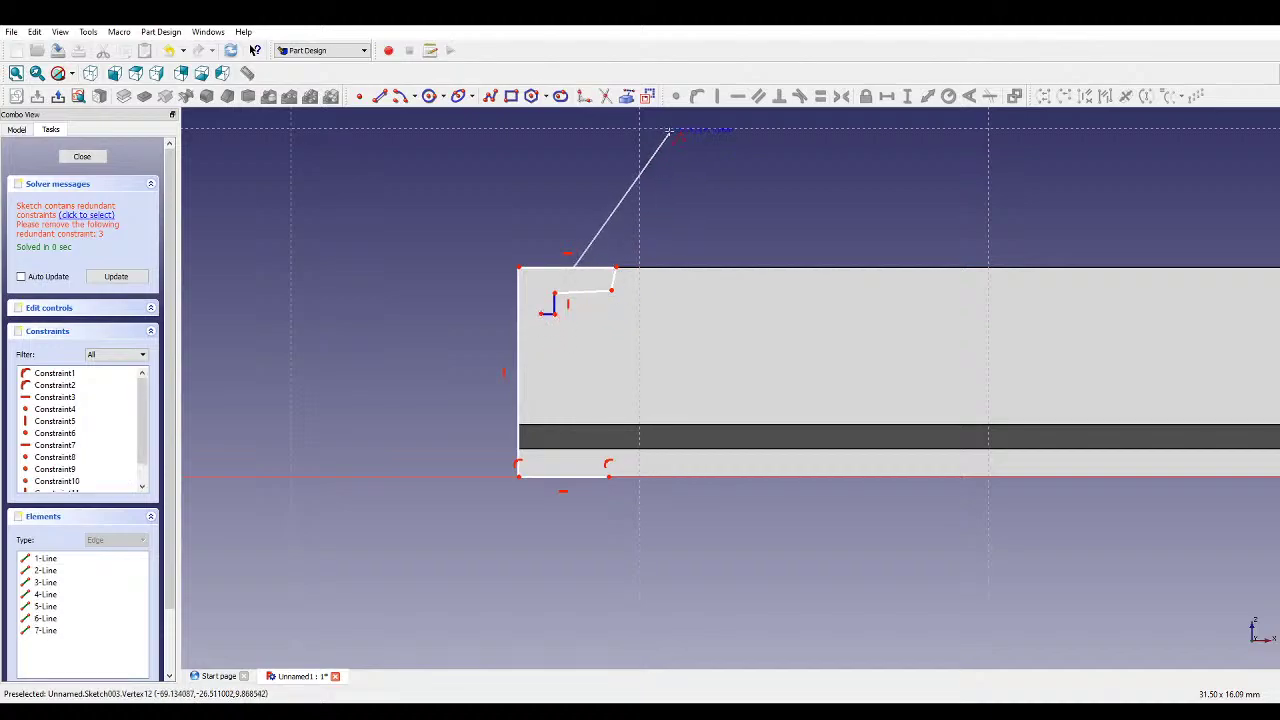
click(541, 438)
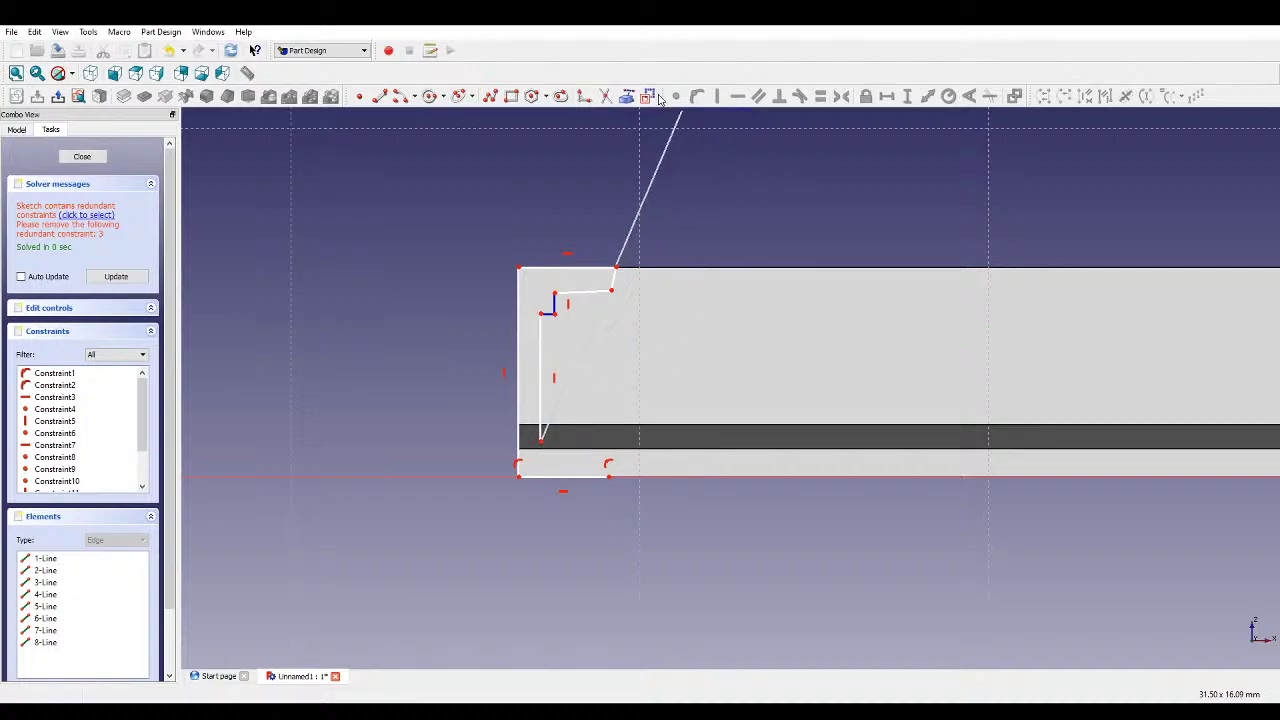
click(565, 441)
click(565, 455)
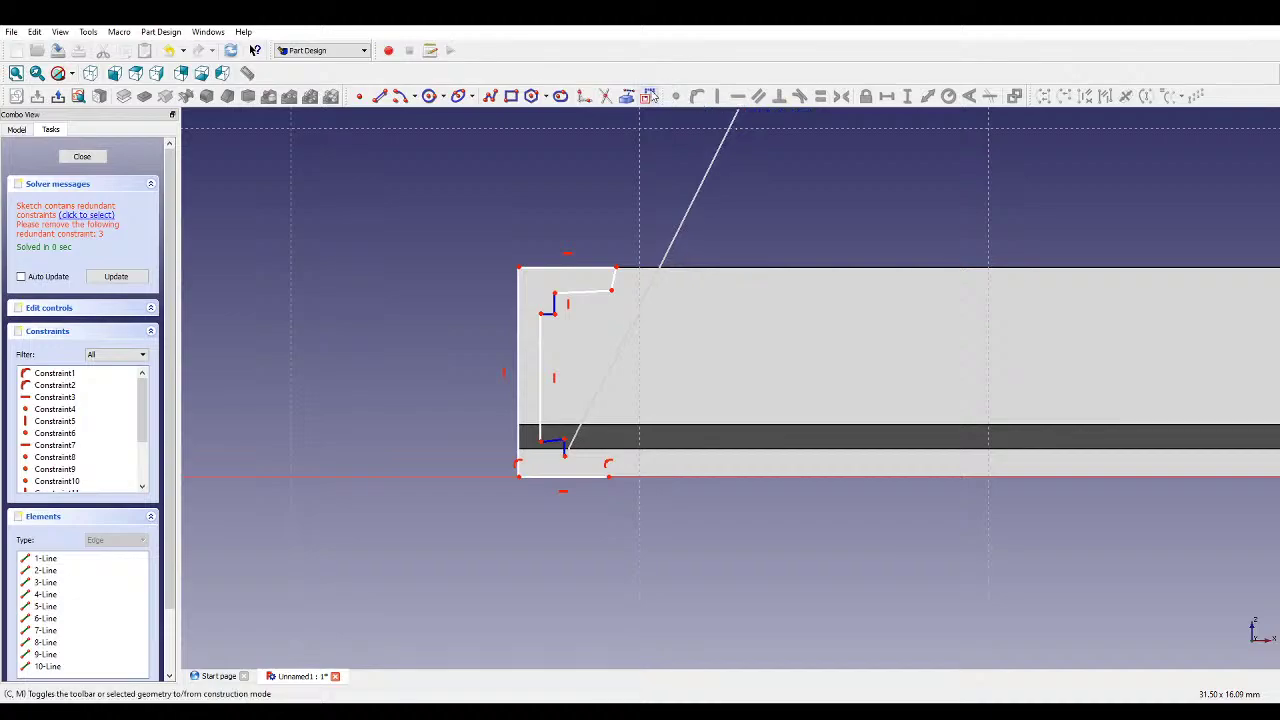
click(612, 452)
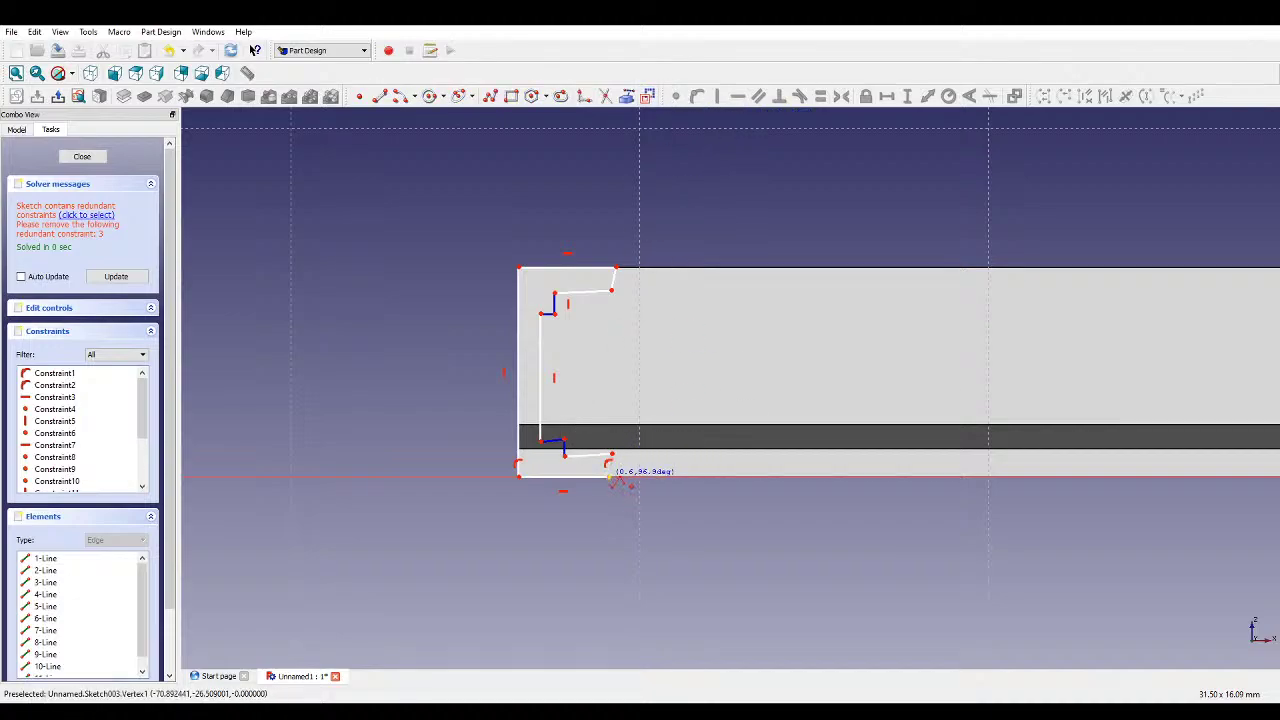
click(609, 474)
- Round the profile's two inner corners with arcs centred on the construction line corners and ending on the adjoining line endpoints
scroll(610, 476, up, 3)
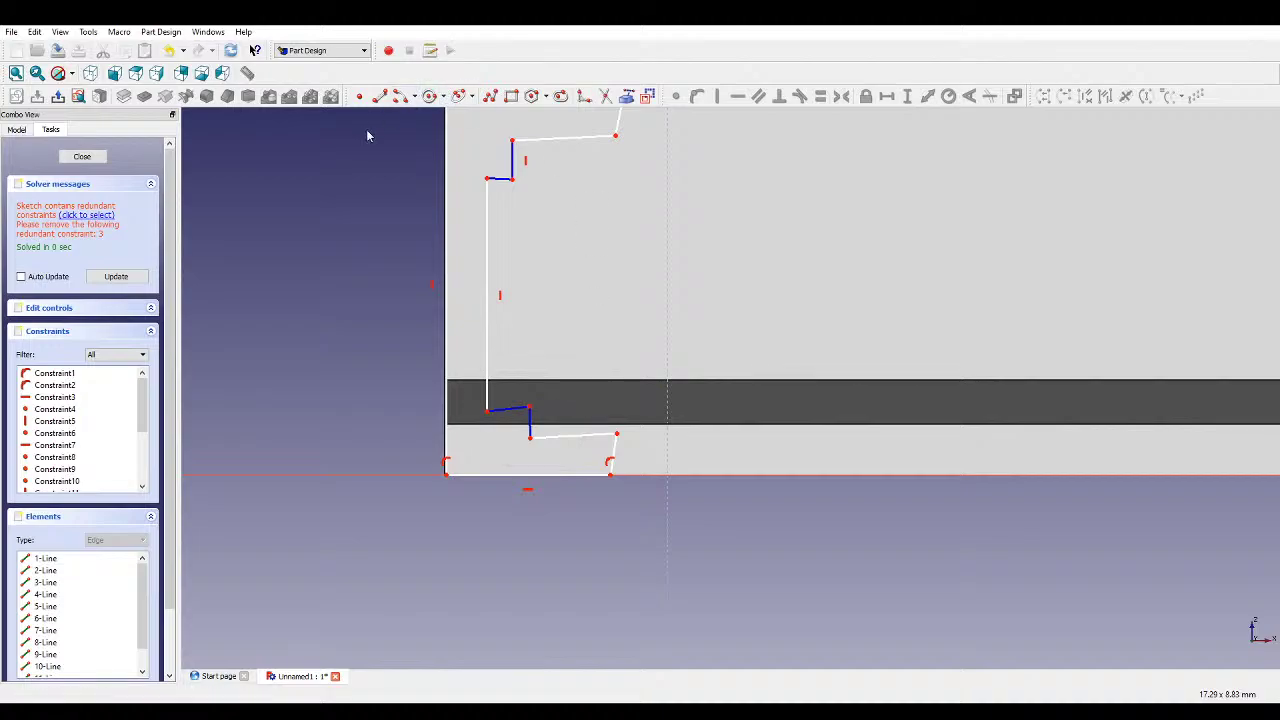
click(400, 96)
click(529, 408)
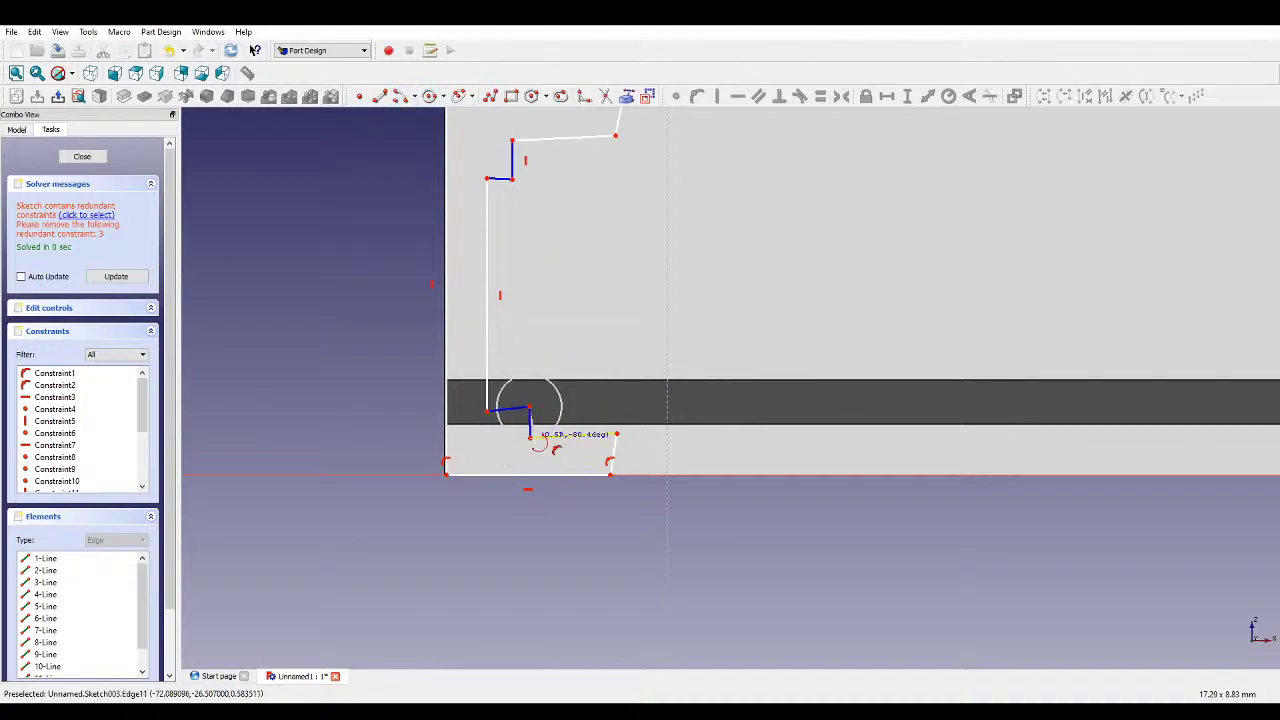
click(530, 437)
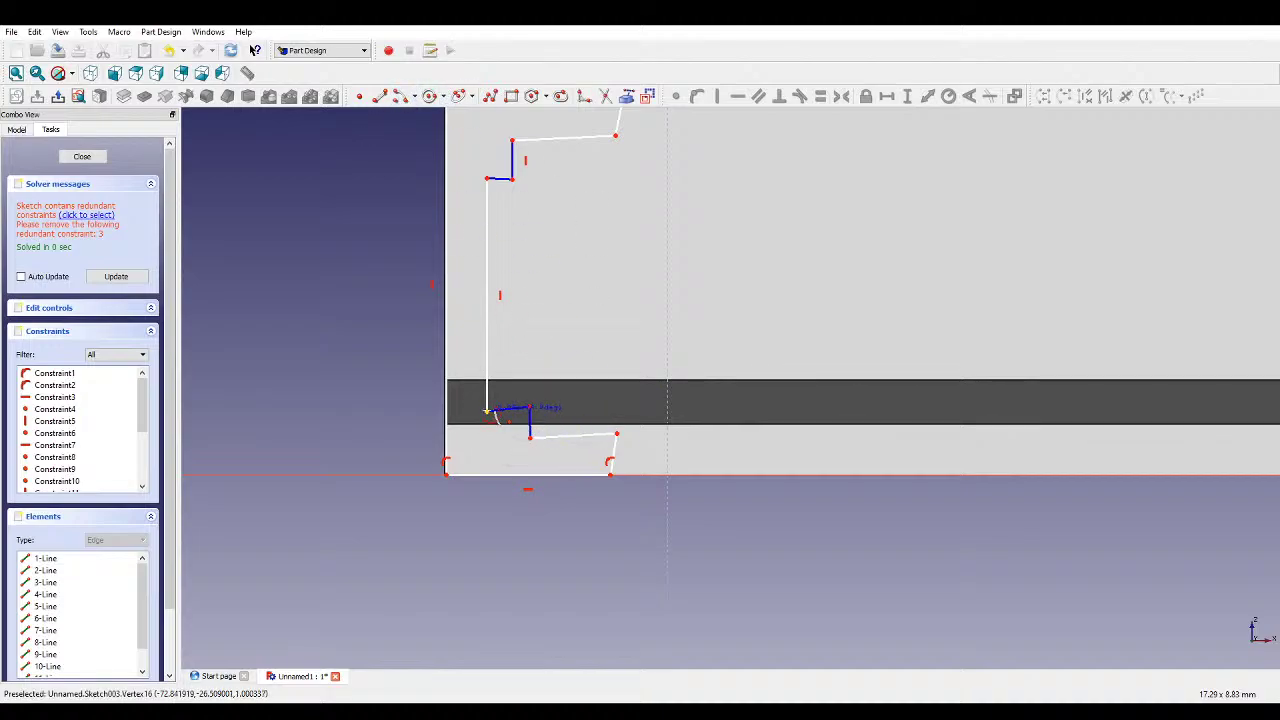
click(487, 411)
click(512, 179)
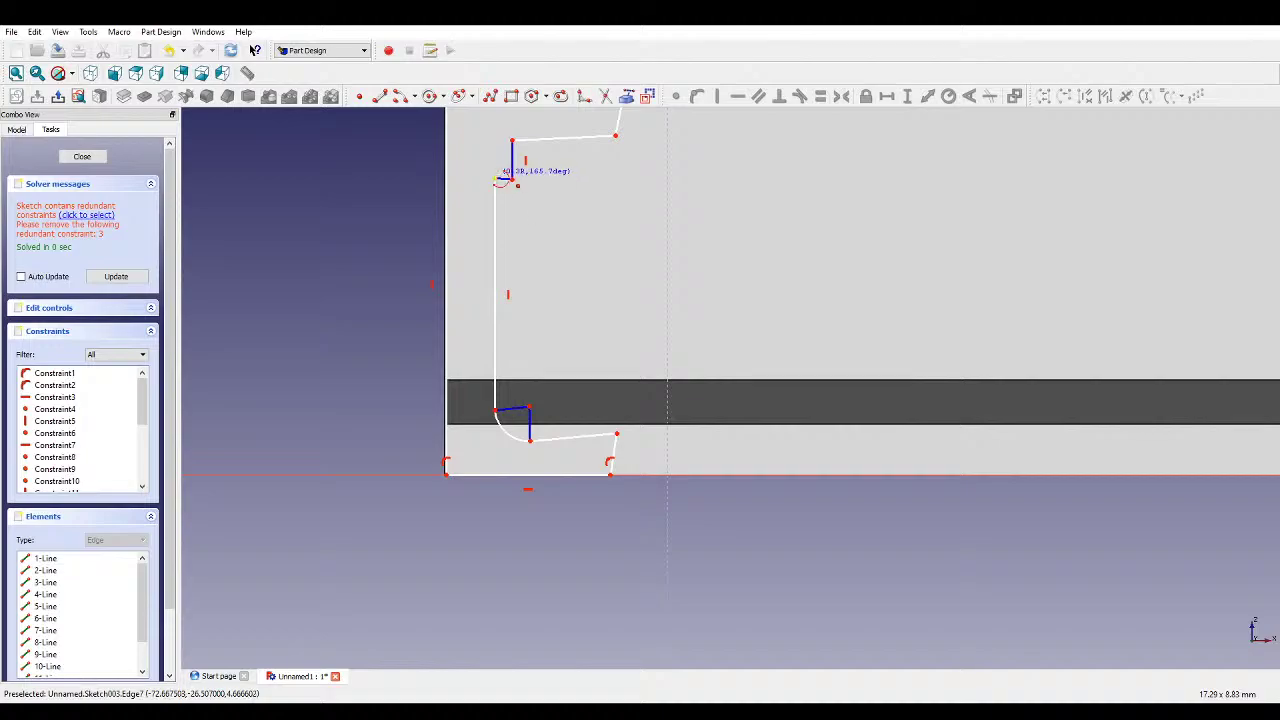
click(516, 143)
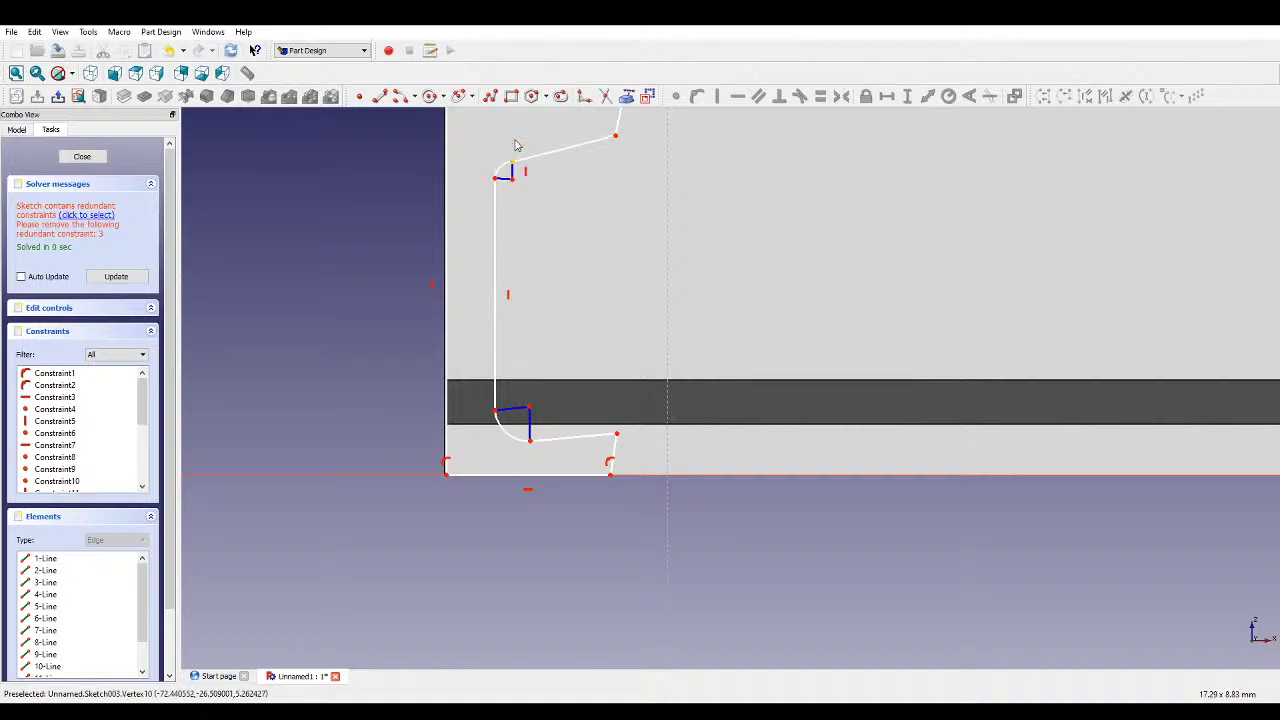
- Constrain the profile's two inner flange edges as horizontal and its two flange end edges as vertical
click(585, 152)
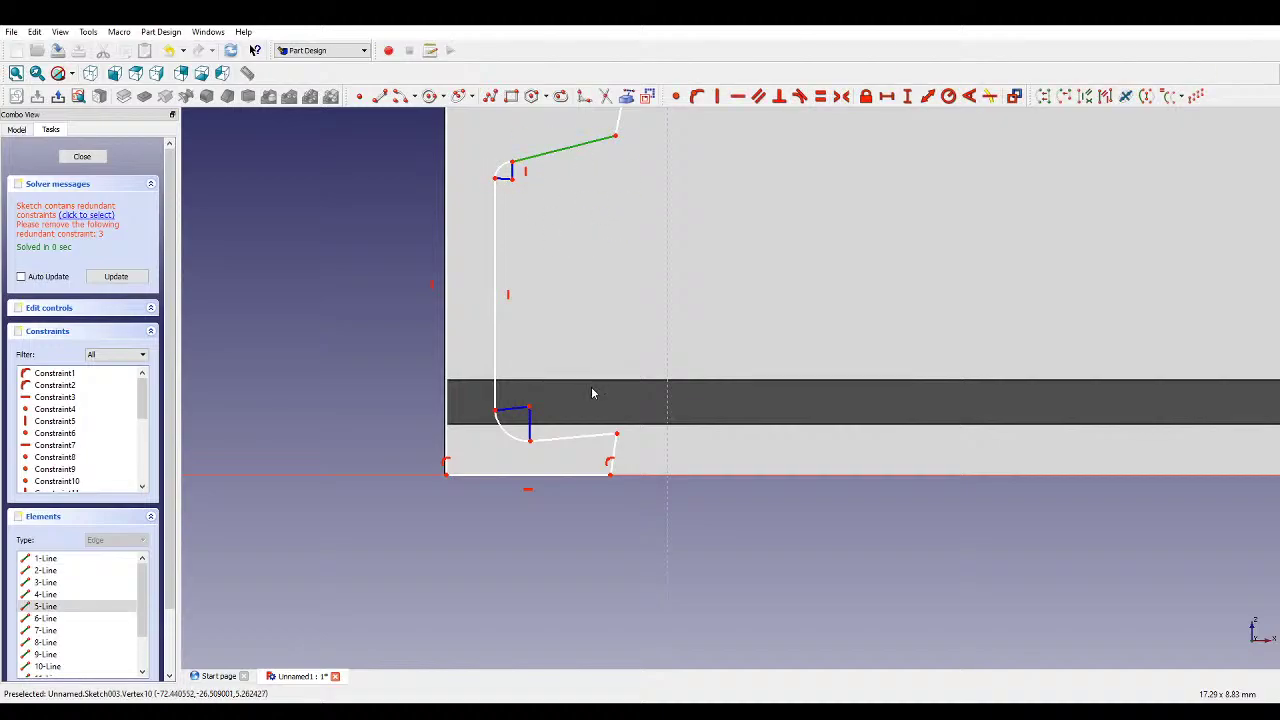
click(583, 441)
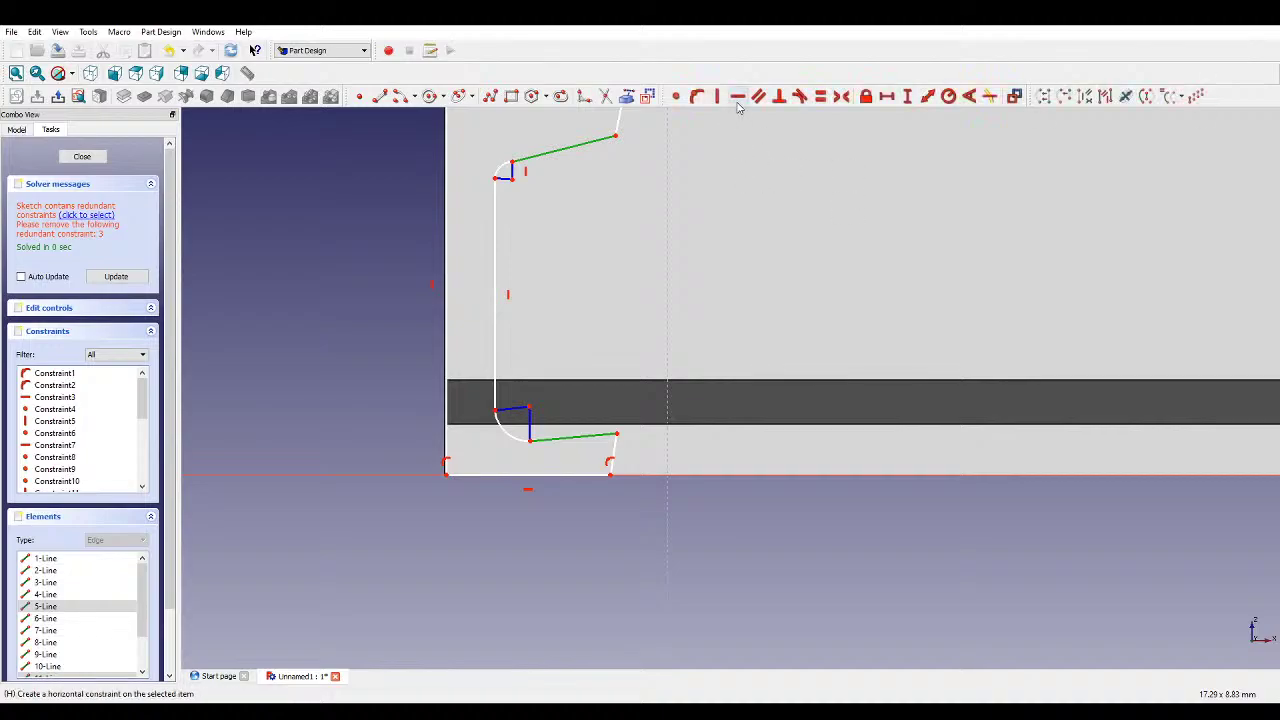
click(737, 96)
click(620, 458)
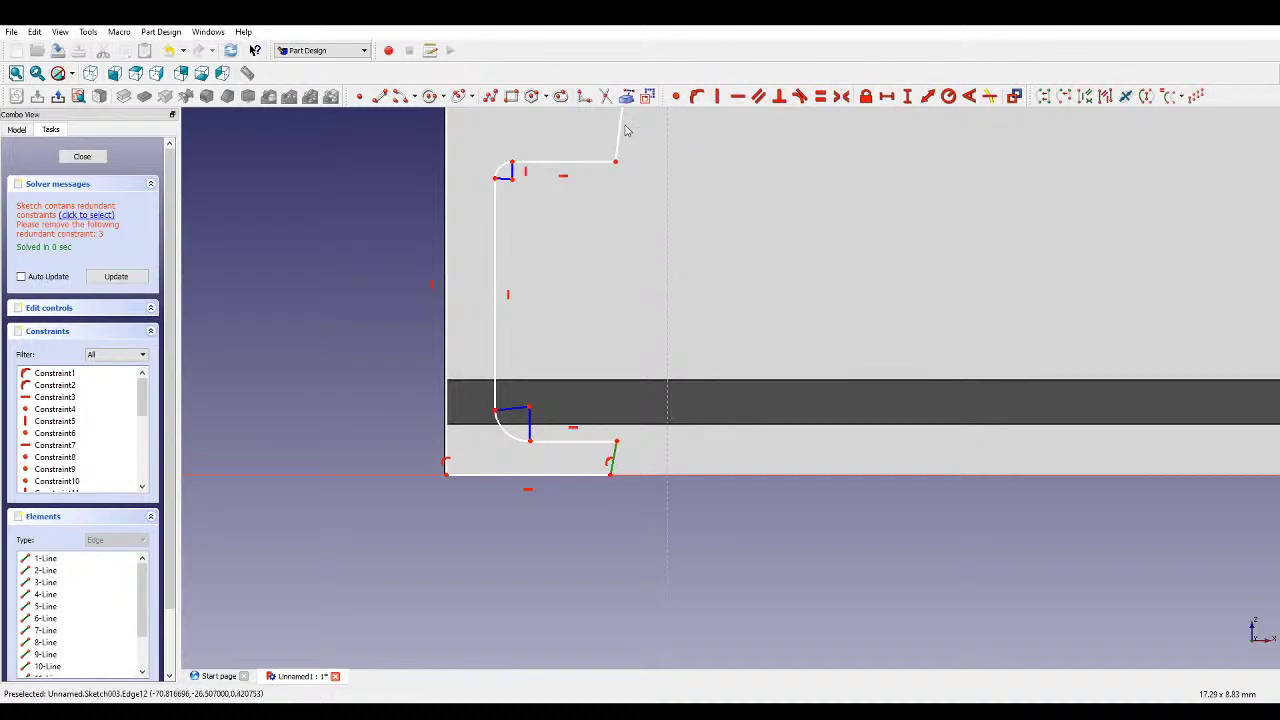
click(716, 97)
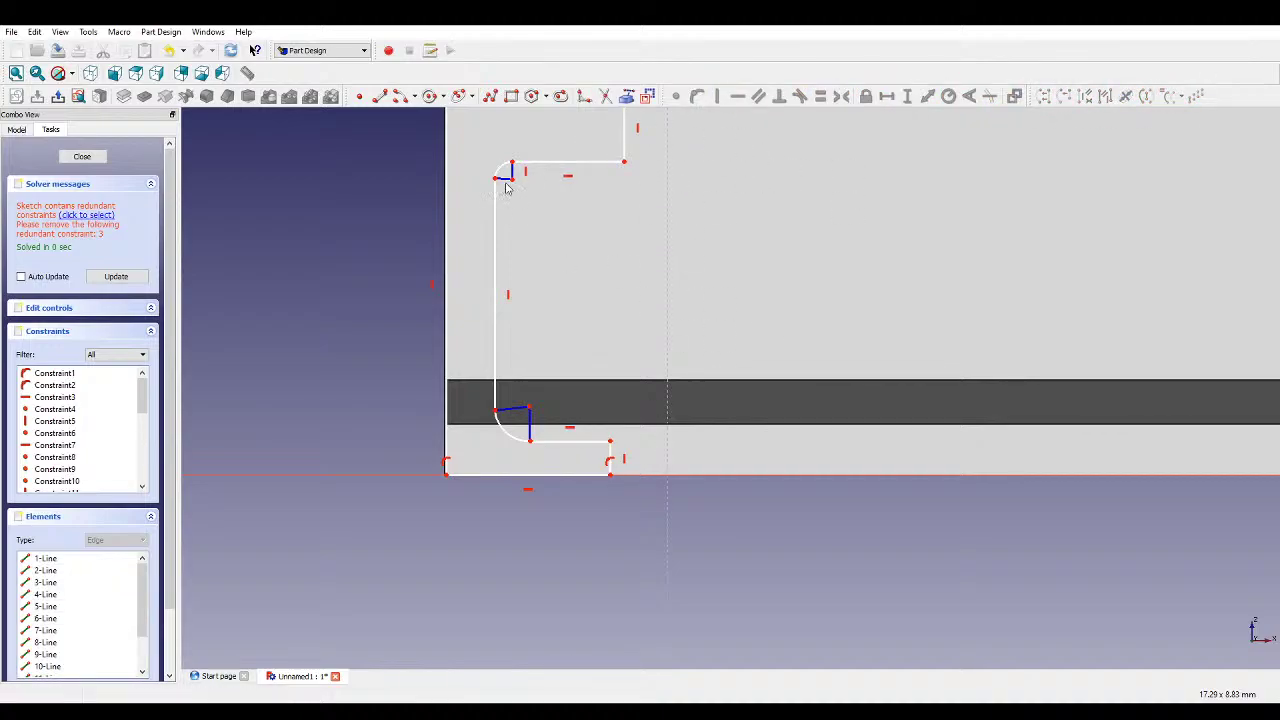
- Make the short construction lines at both inner corners horizontal, and the lower corner's other construction line vertical
click(527, 412)
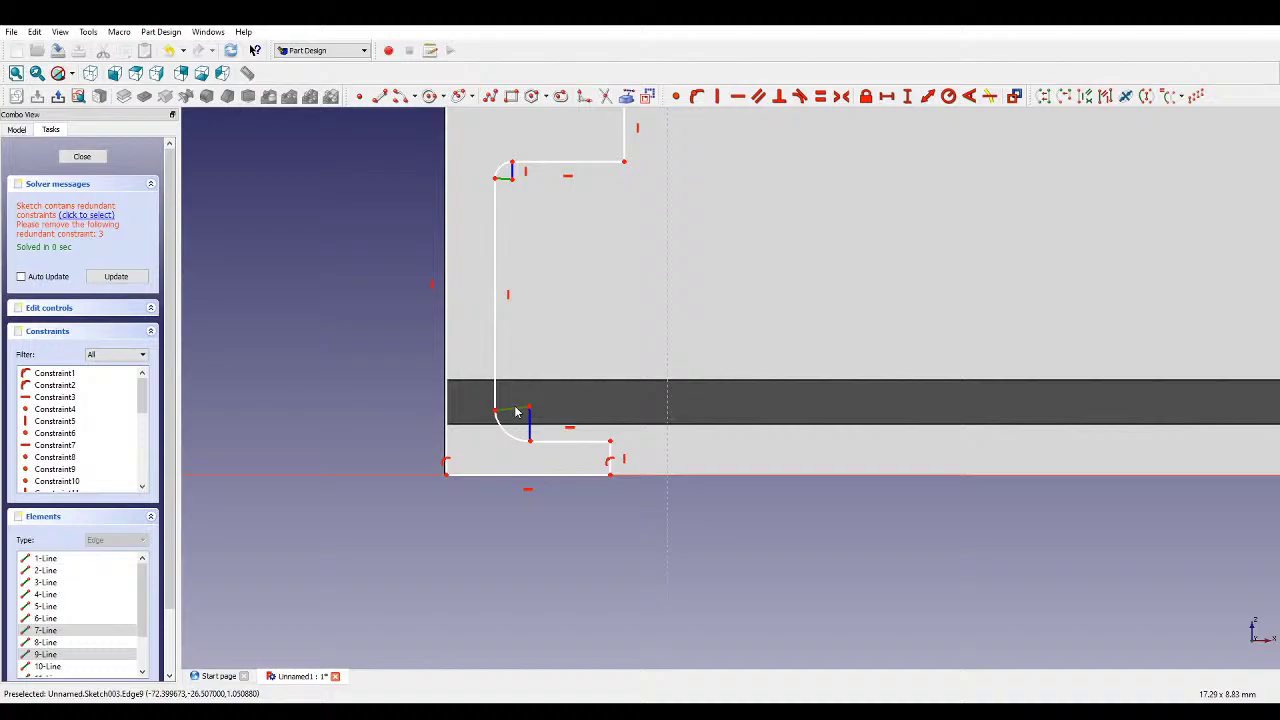
click(737, 96)
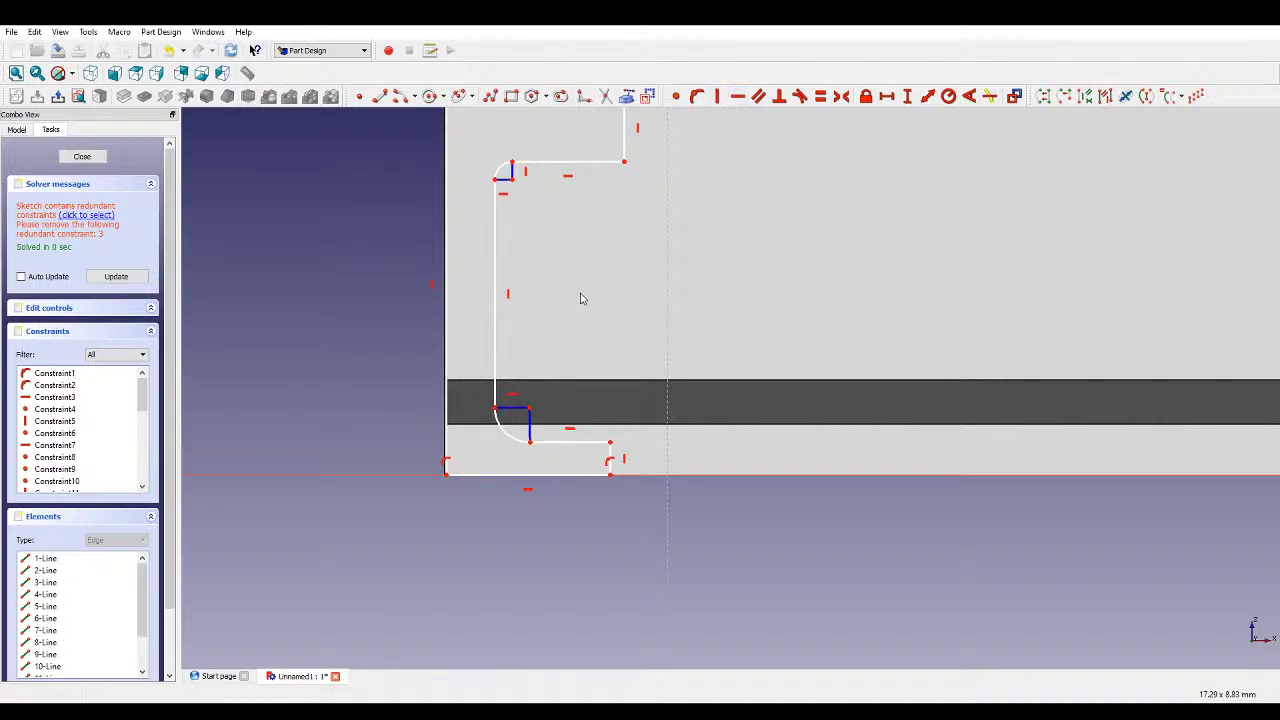
click(530, 424)
click(718, 96)
- Make the two inner corner arcs of the profile equal in radius
click(502, 168)
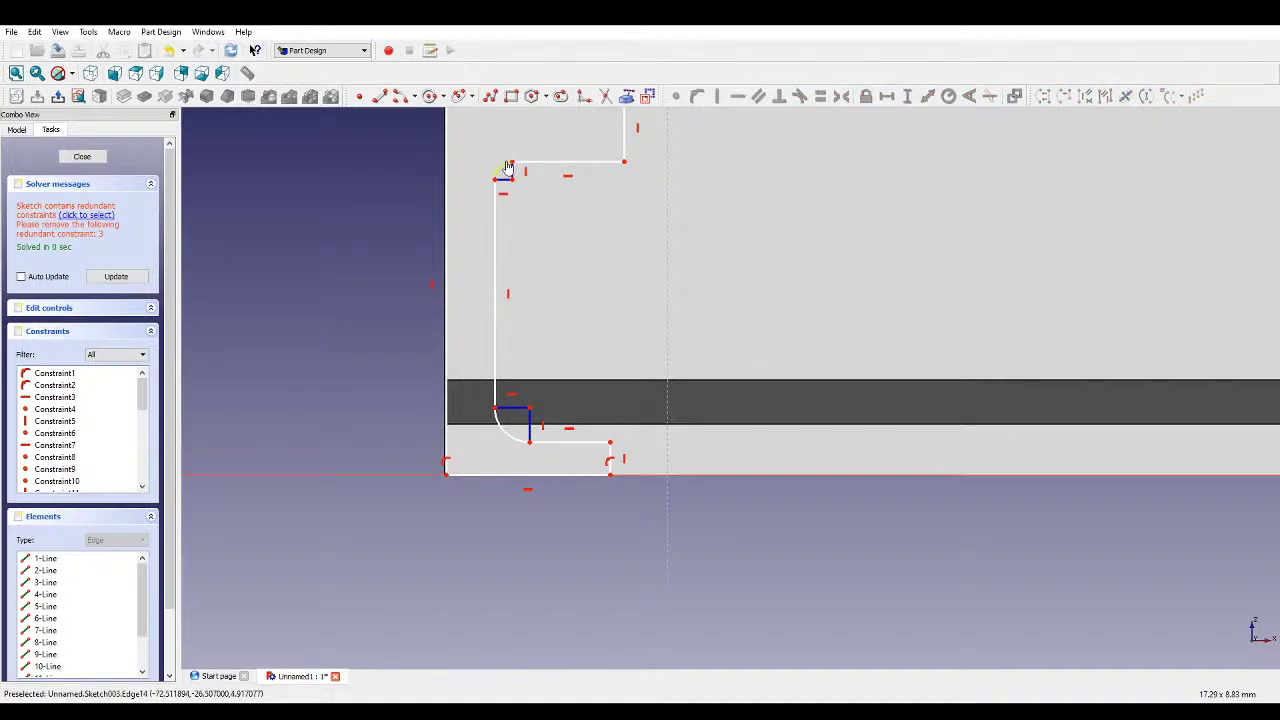
click(502, 425)
scroll(651, 340, down, 1)
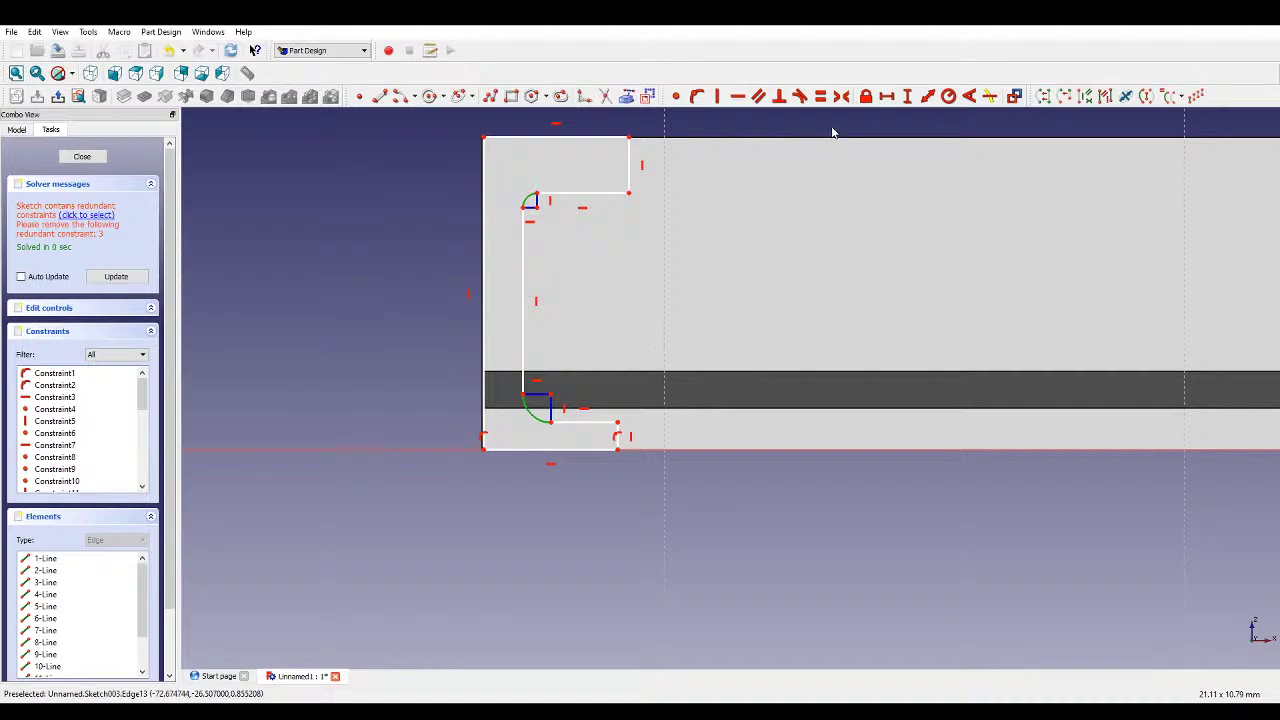
click(820, 96)
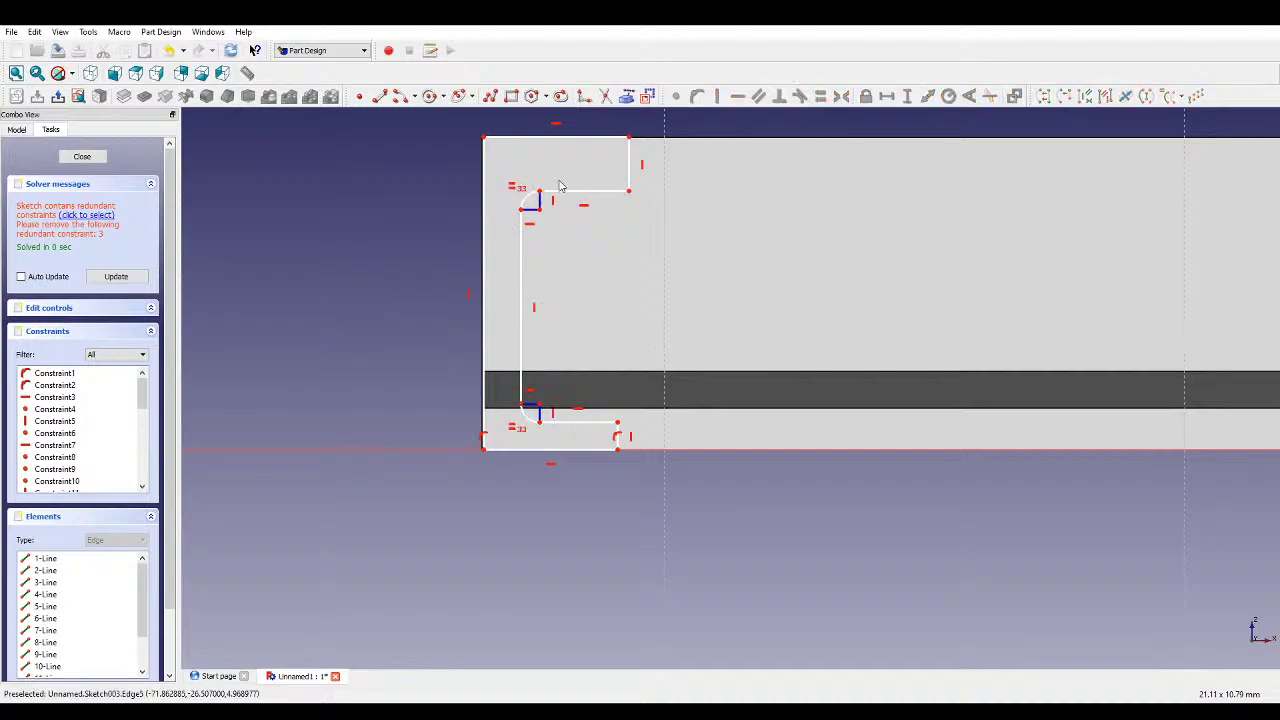
- Constrain the profile's outer vertical edge to 6 mm and the upper flange's end edge to 0.8 mm
click(486, 180)
click(907, 96)
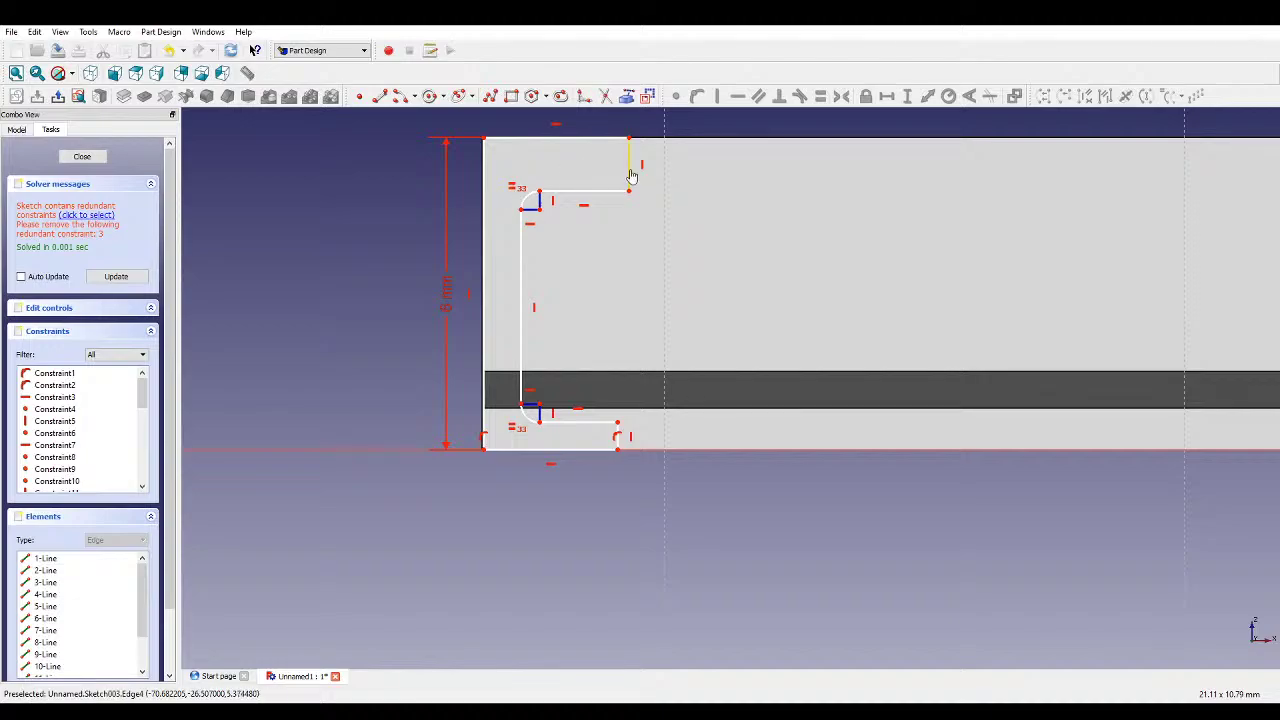
click(630, 165)
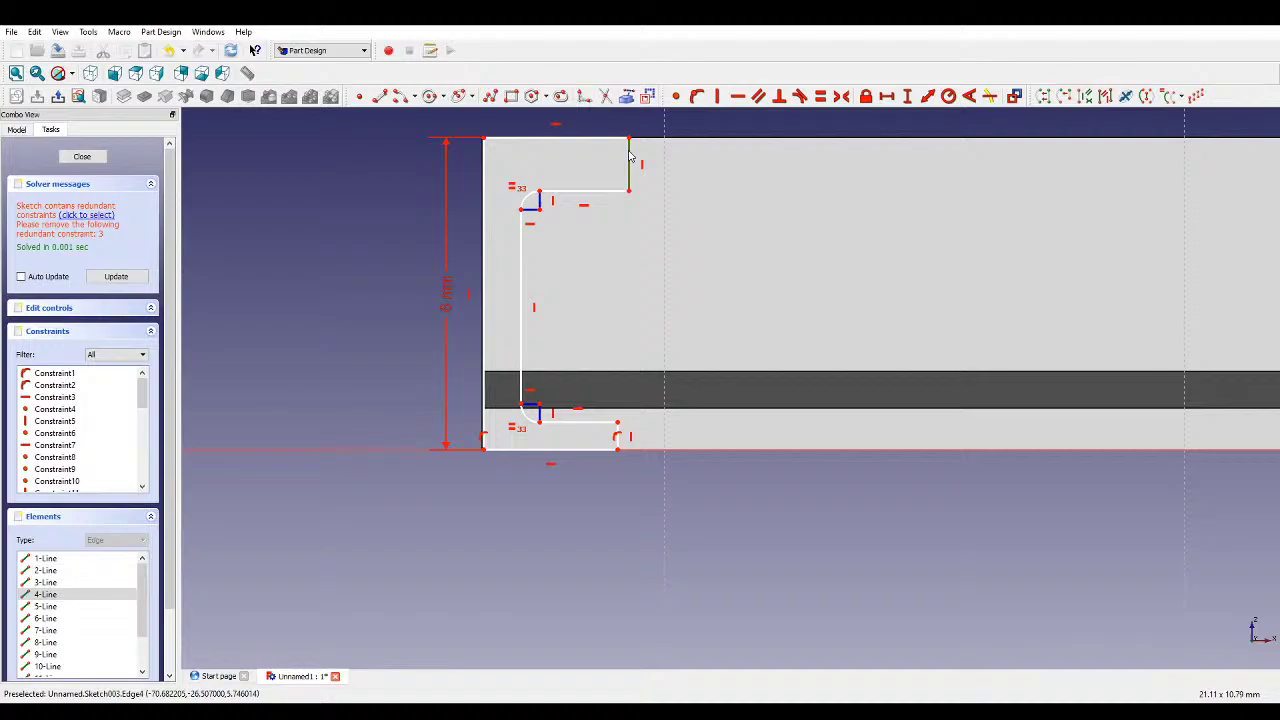
click(910, 96)
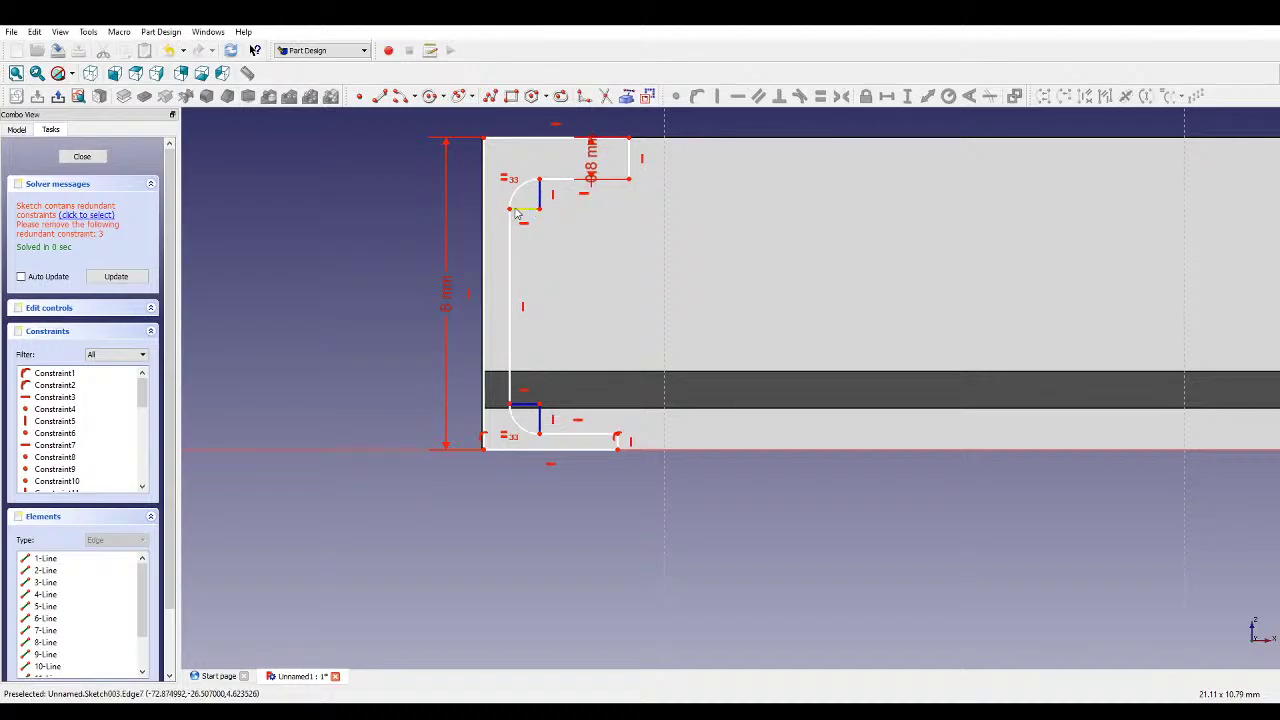
- Draw a horizontal construction line from the inner wall's upper endpoint to the outer vertical edge
drag(511, 209, 498, 180)
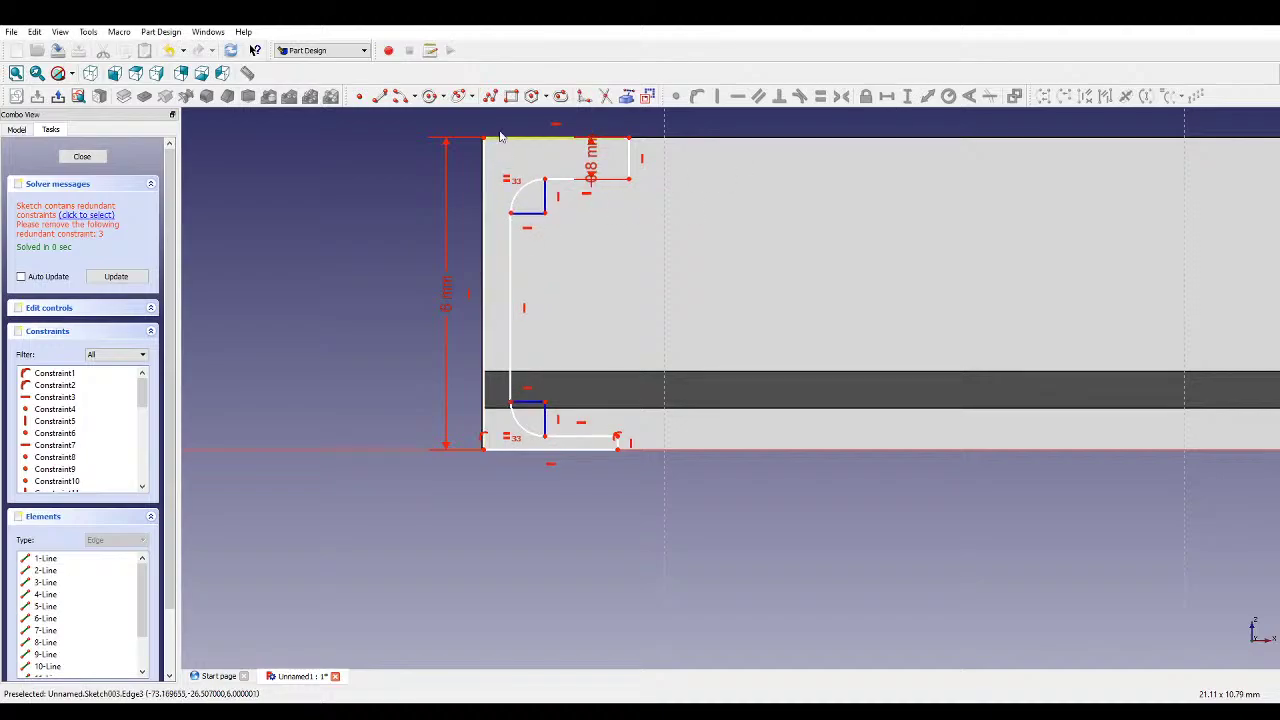
click(490, 95)
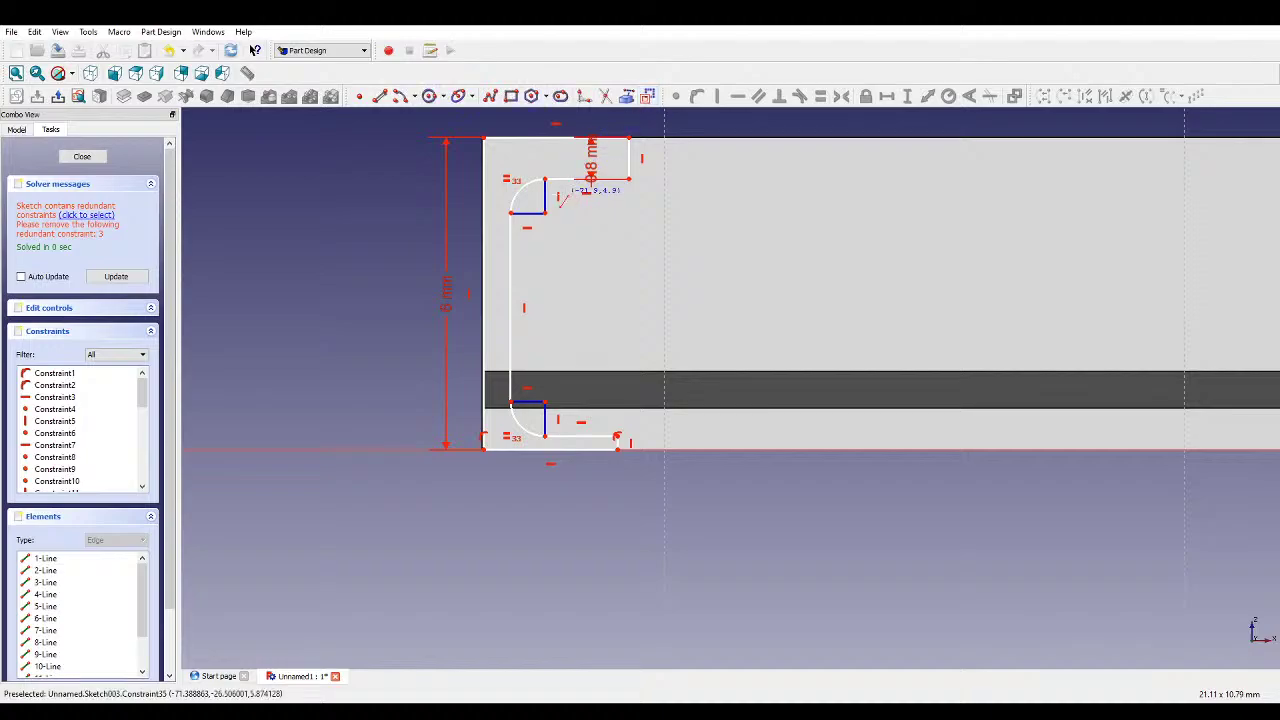
click(511, 210)
click(485, 212)
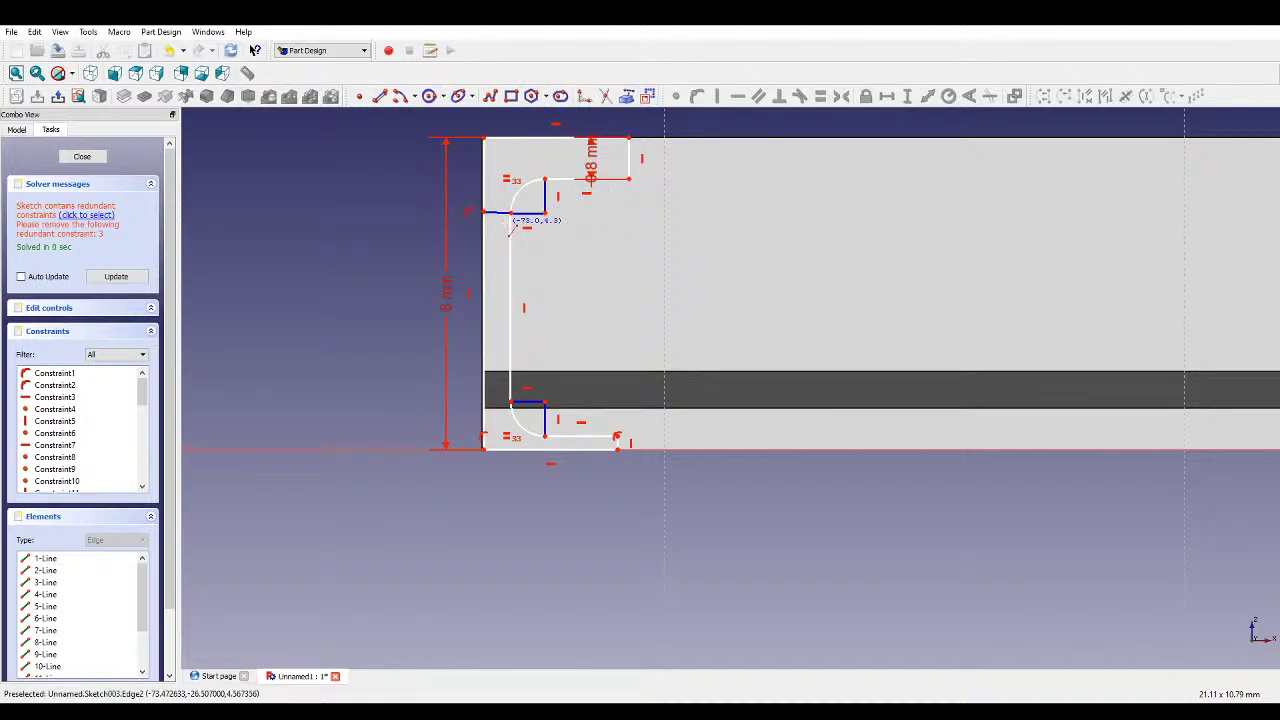
click(503, 211)
click(737, 97)
- Make the wall-thickness construction line equal in length to the upper flange's end edge
click(629, 160)
click(500, 213)
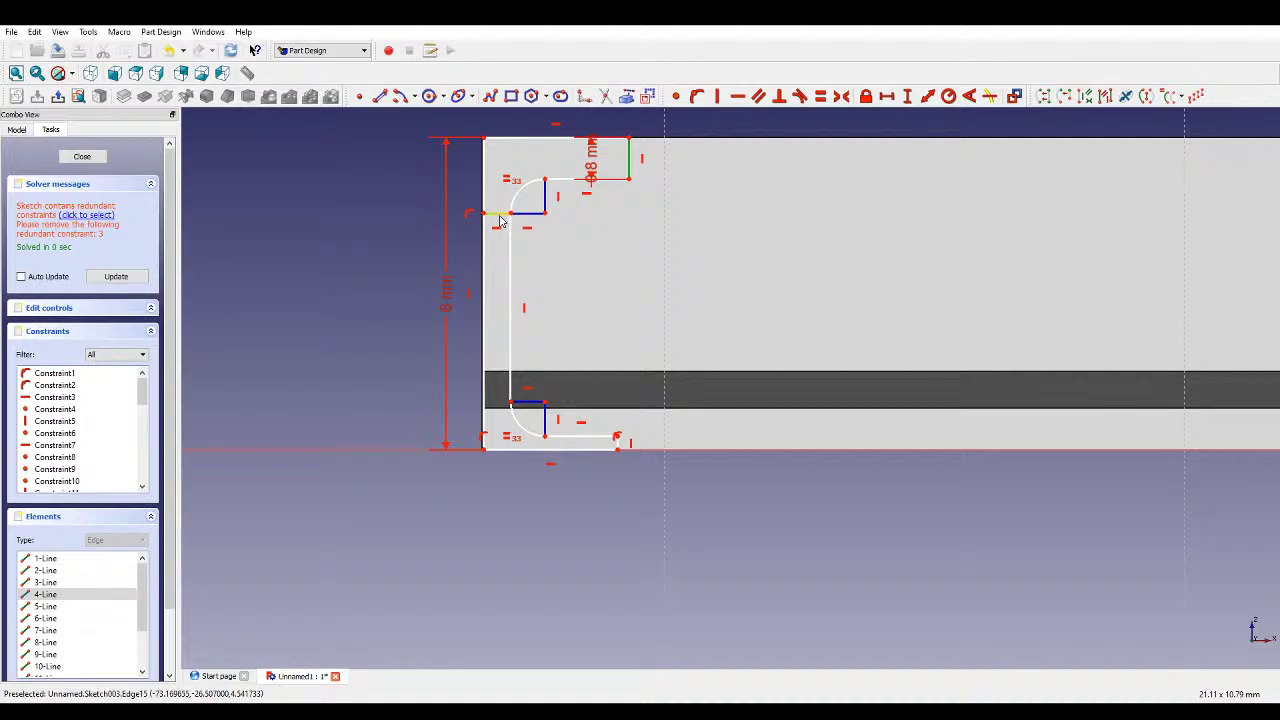
click(820, 96)
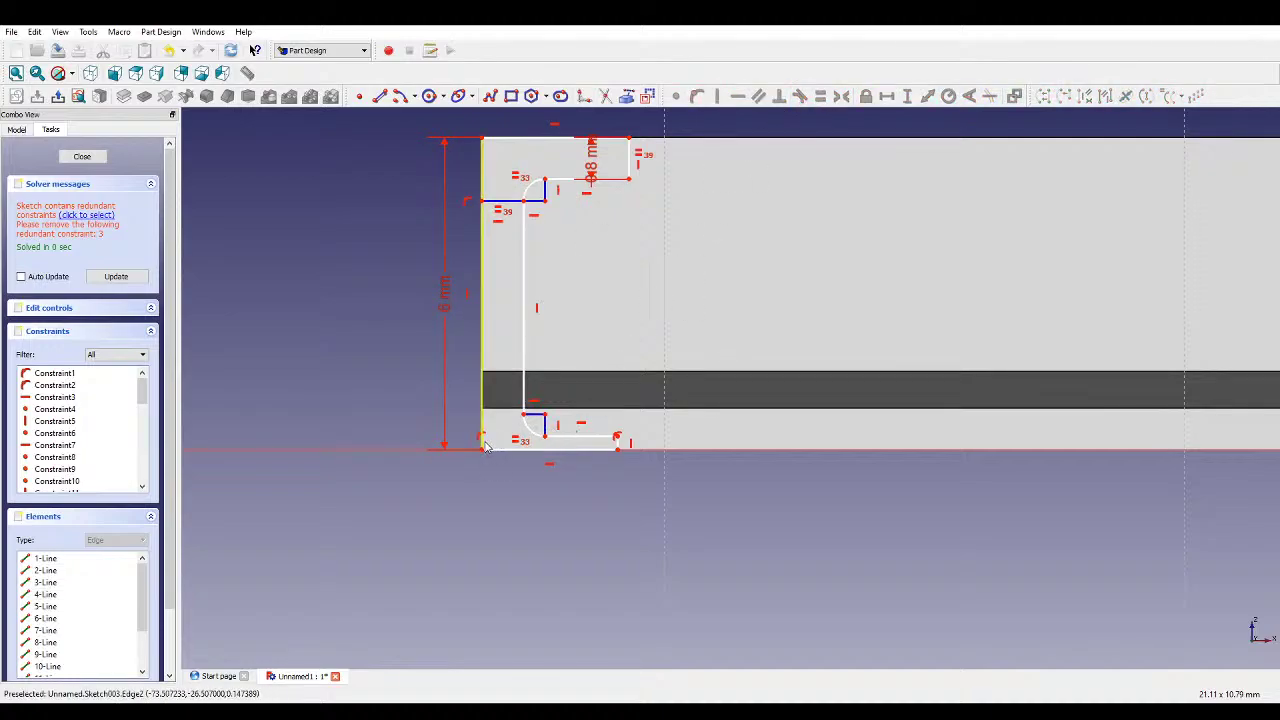
- Fix the horizontal distance from the profile's lower outer corner to the sketch origin
scroll(466, 450, down, 3)
scroll(1008, 458, down, 5)
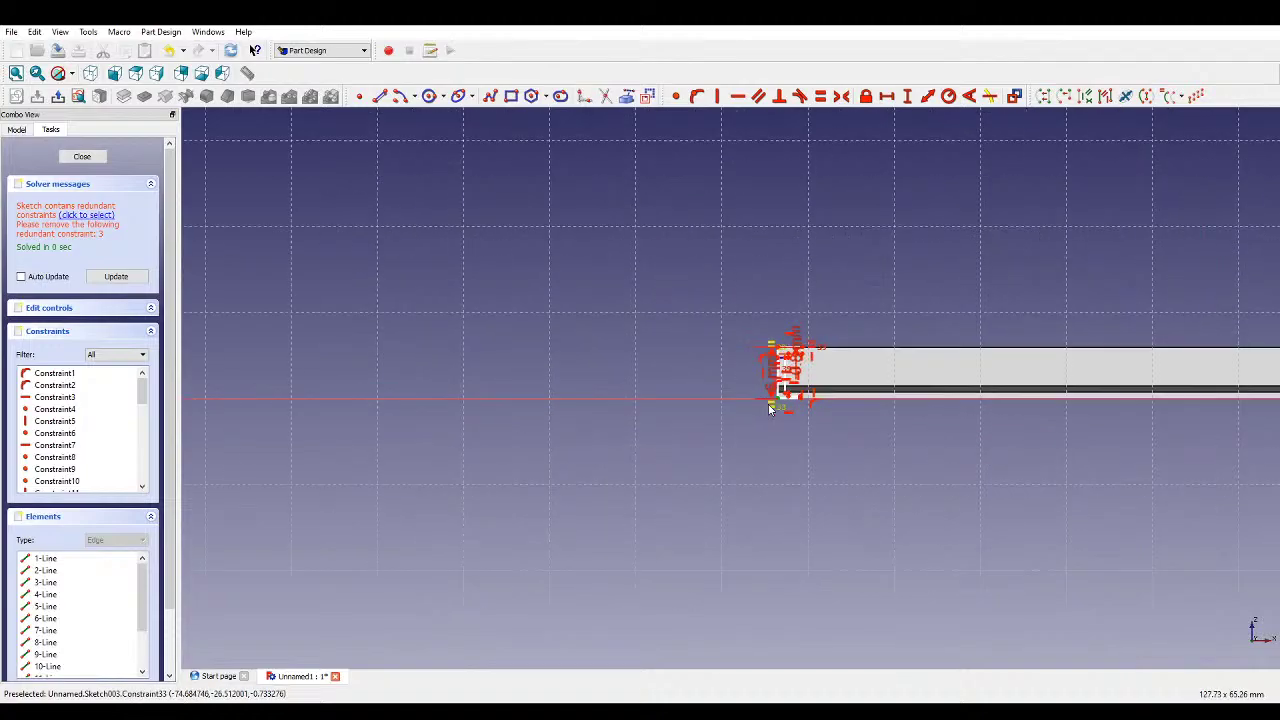
scroll(829, 380, up, 5)
click(887, 96)
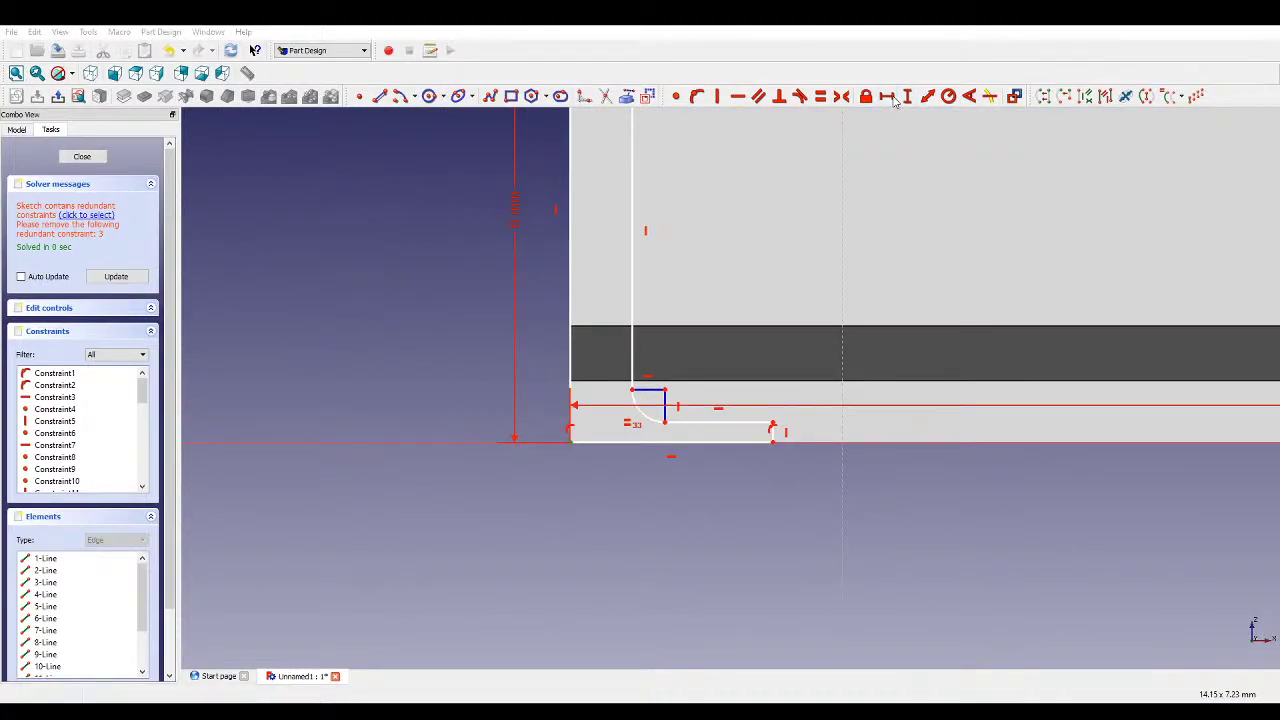
click(707, 418)
- Make the lower flange's end edge equal in length to the upper flange's end edge
click(772, 425)
scroll(768, 430, down, 3)
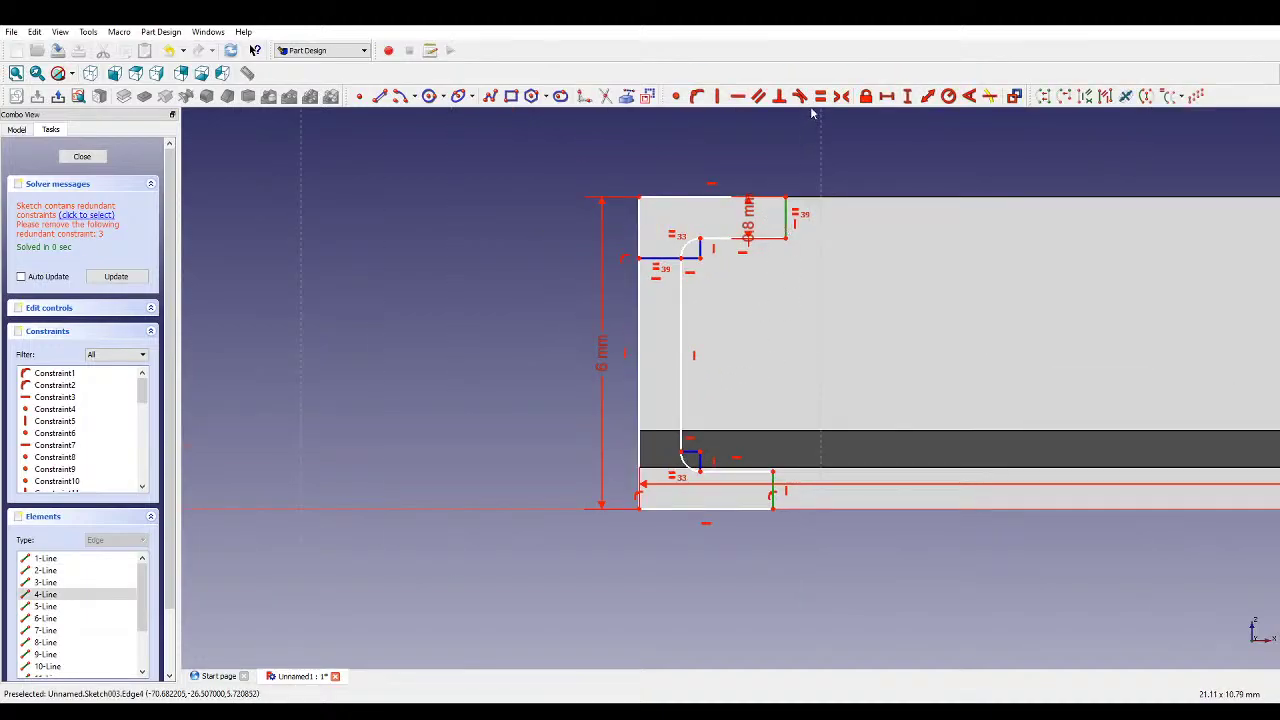
scroll(708, 459, up, 2)
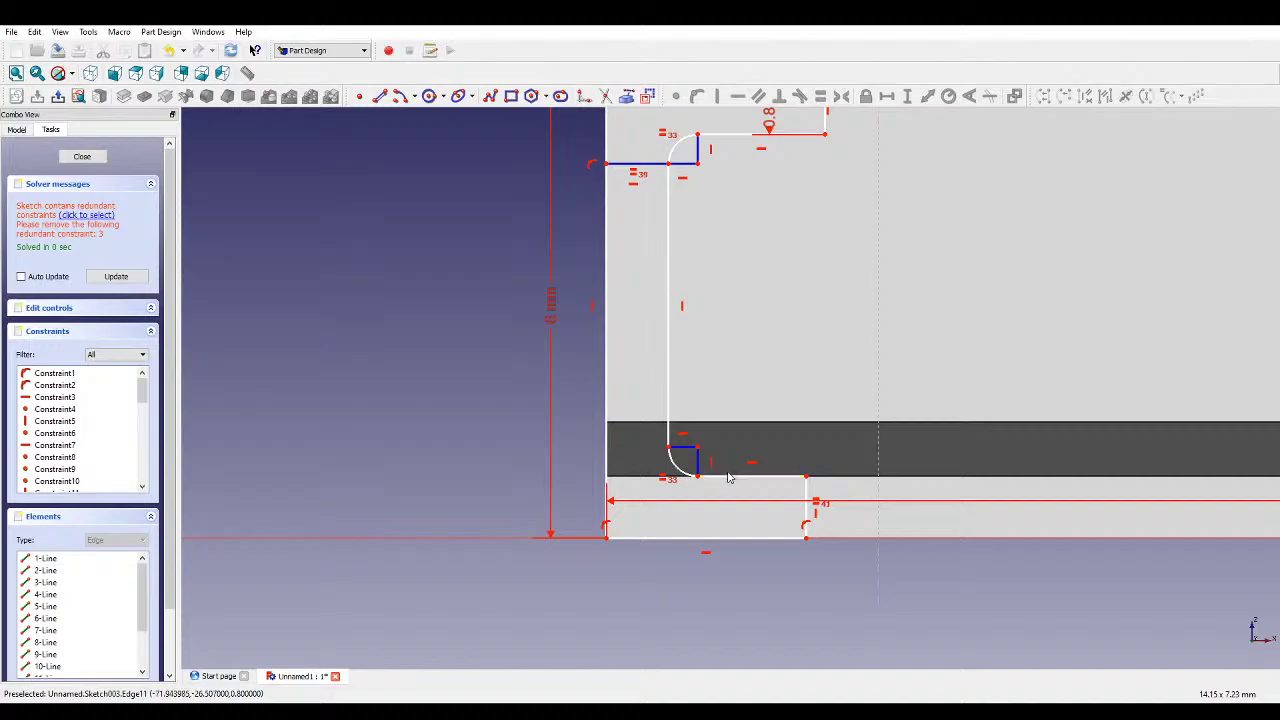
- Constrain the length of the profile's bottom edge to 3 mm
scroll(692, 368, down, 1)
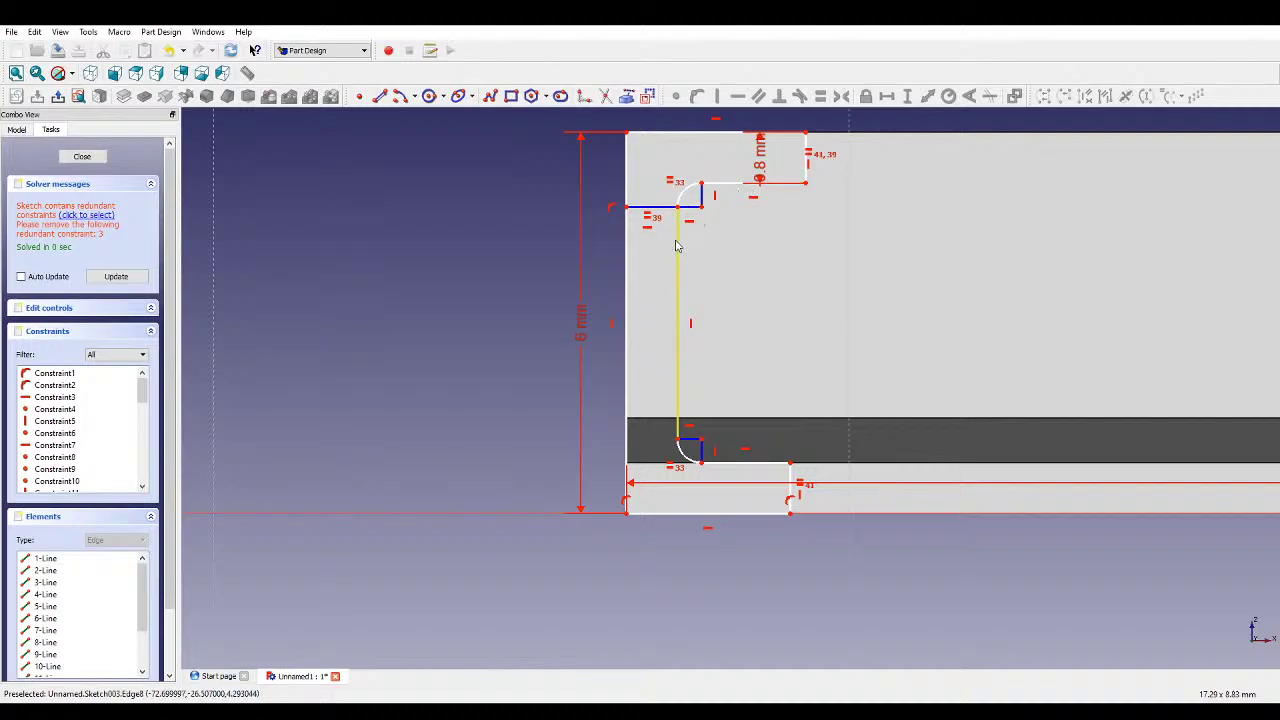
click(665, 515)
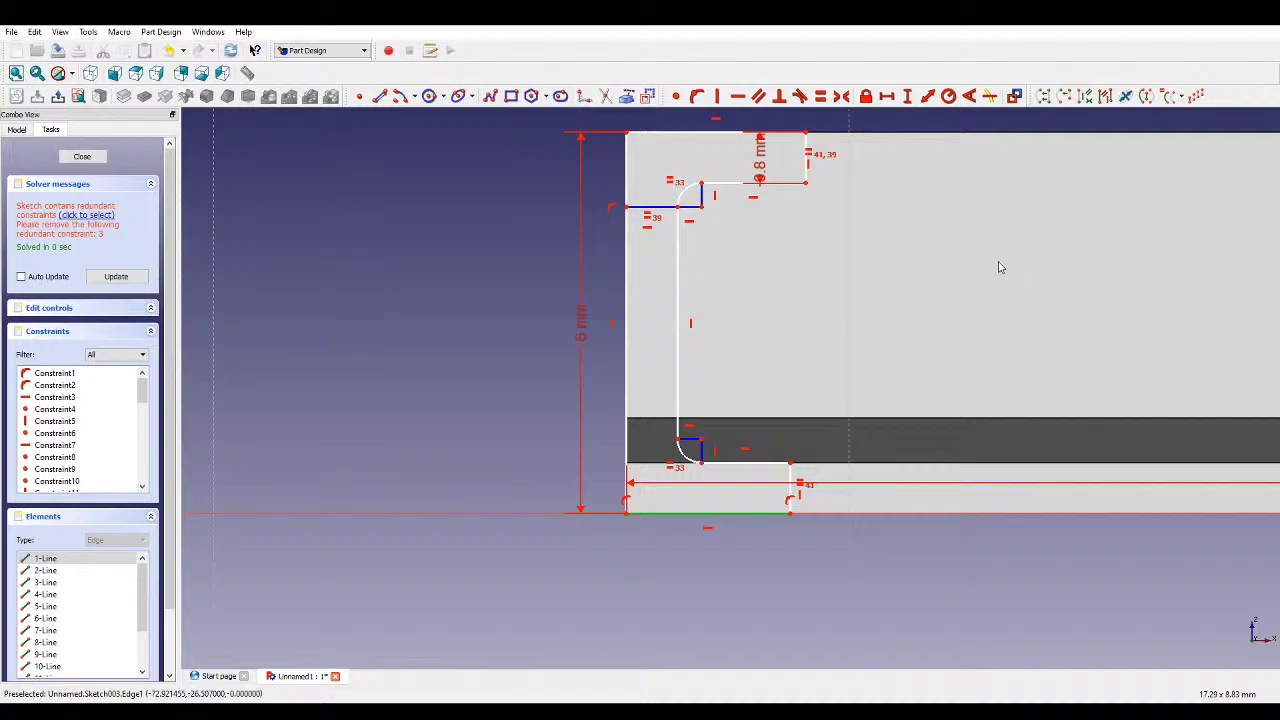
click(885, 97)
text(3)
key(Return)
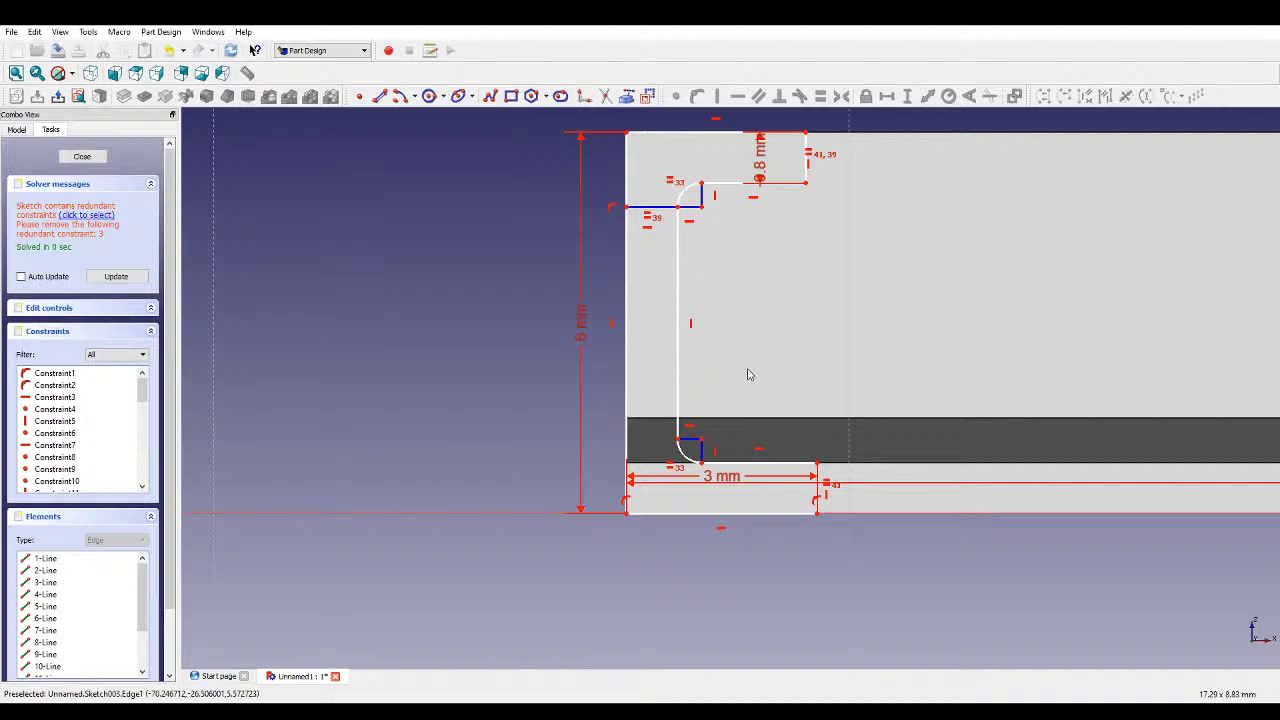
- Set the radius of the upper inner corner arc to 0.5 mm
drag(699, 207, 713, 226)
click(705, 195)
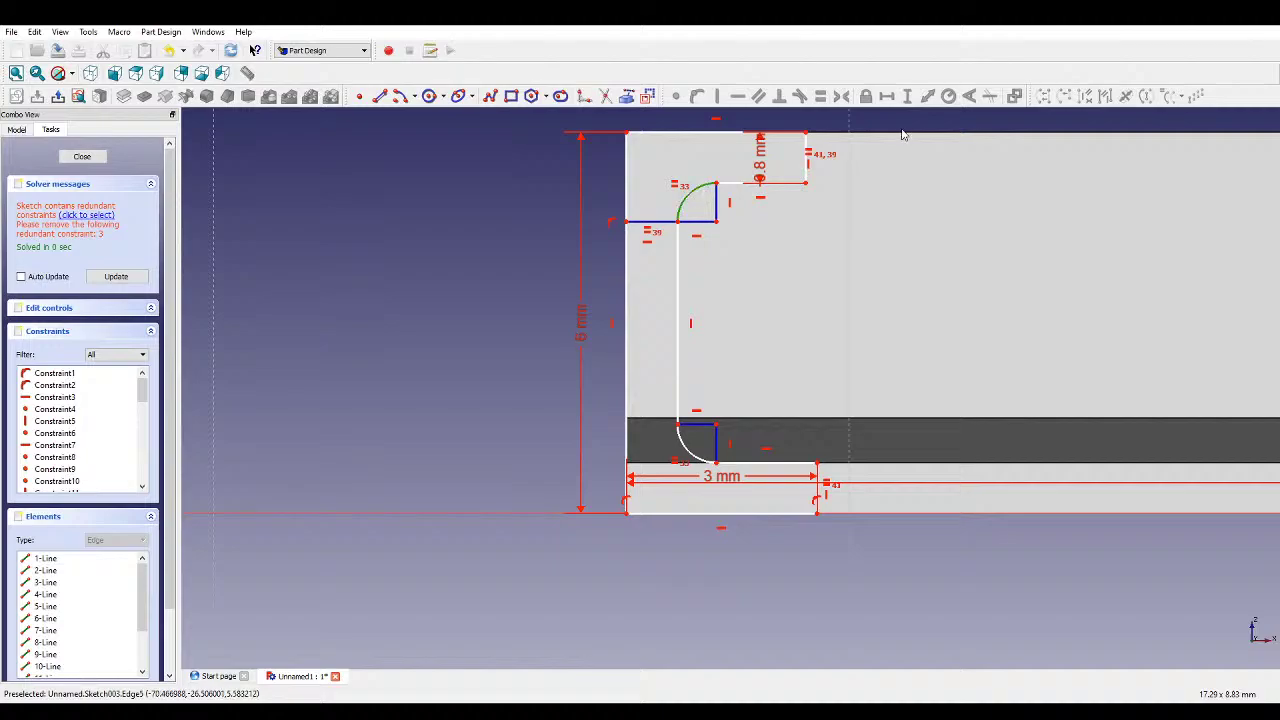
click(948, 96)
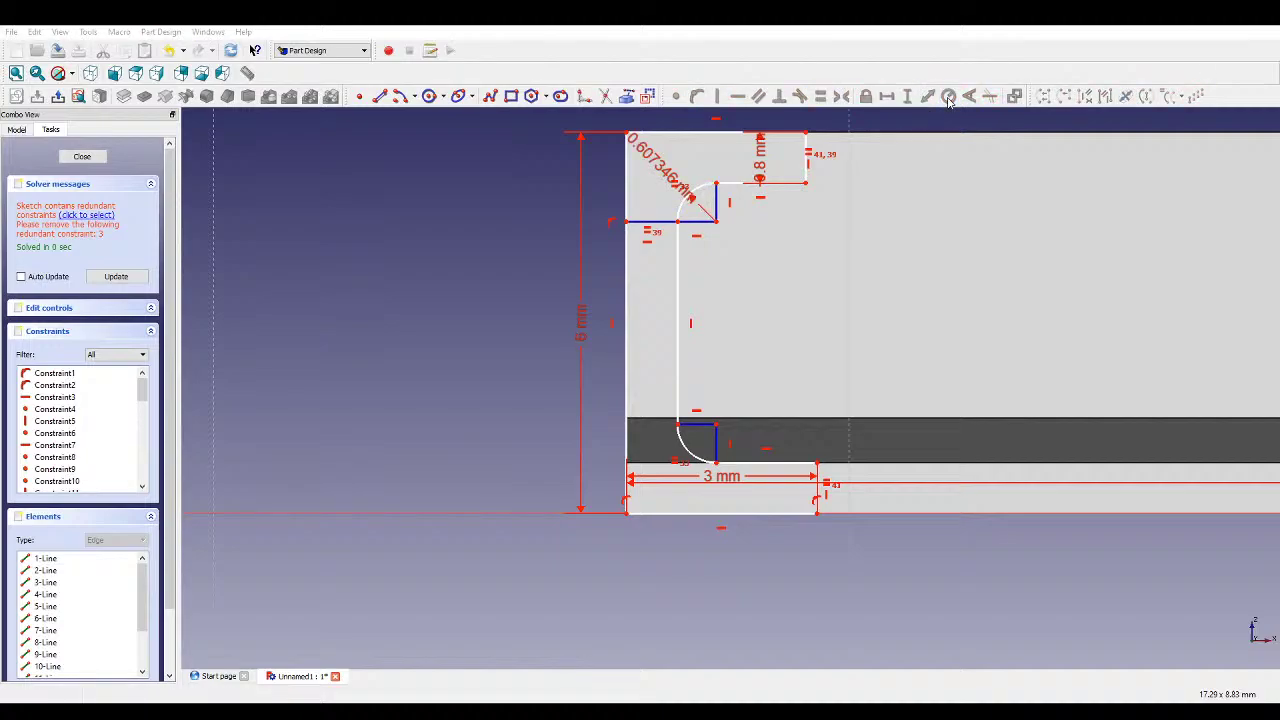
key(Return)
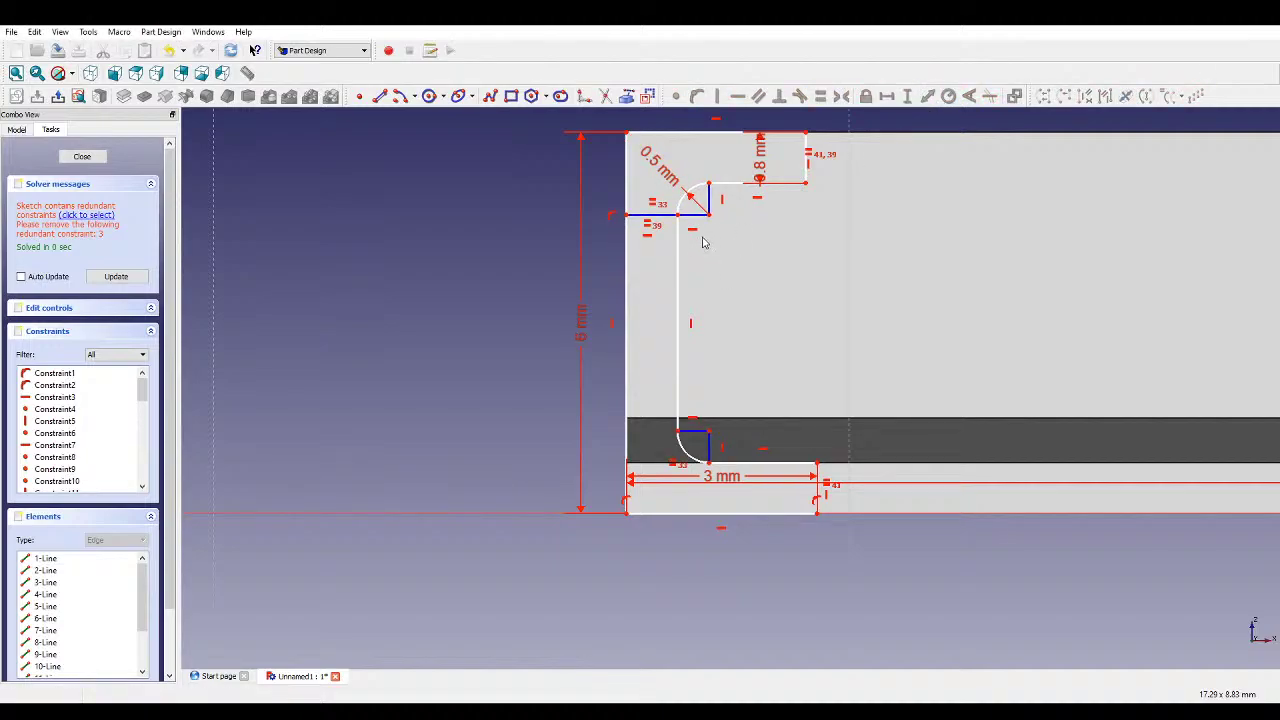
- Make the inner horizontal edges of the upper and lower flanges equal in length
click(745, 184)
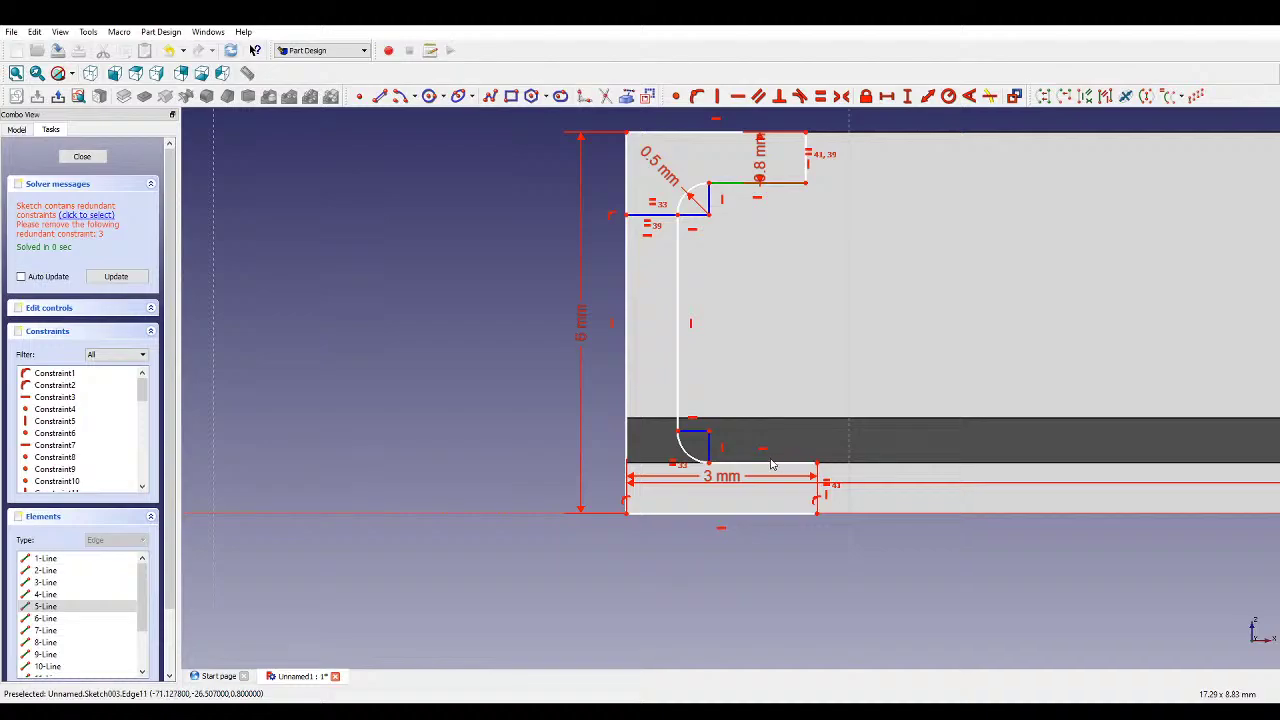
click(771, 463)
click(820, 96)
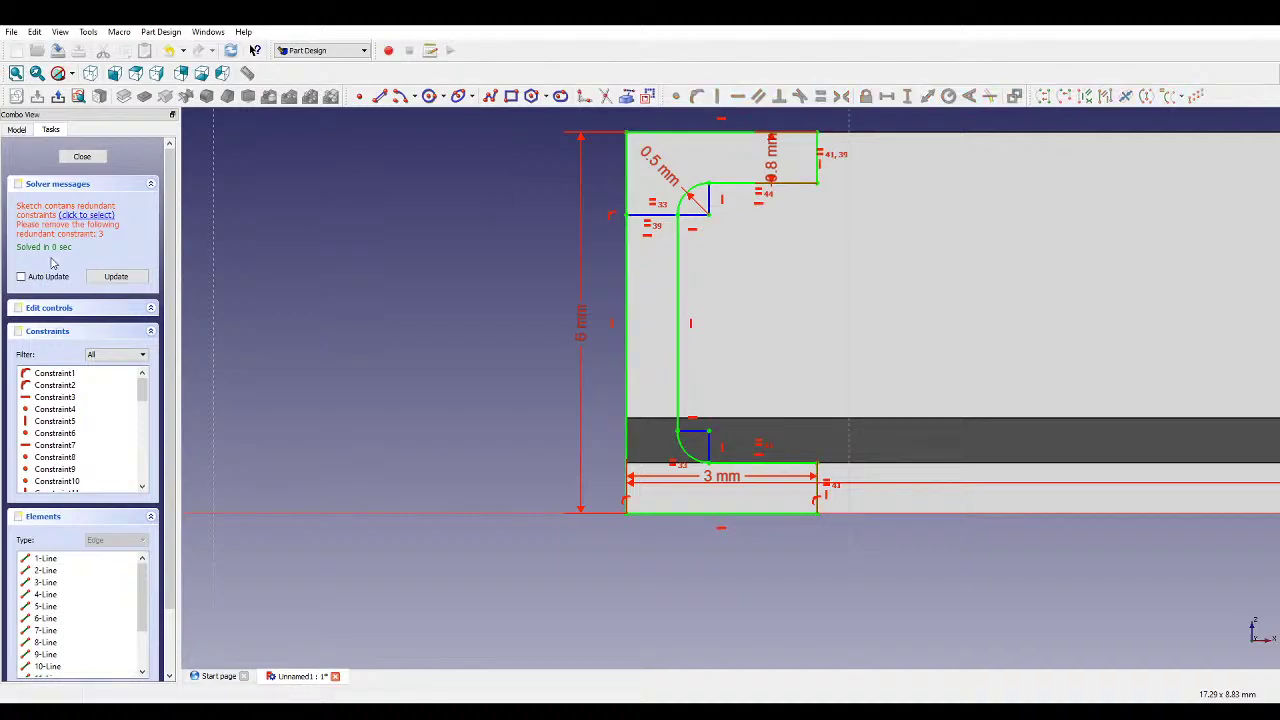
- Delete the redundant constraint flagged by the solver and close the sketch
click(86, 215)
key(Delete)
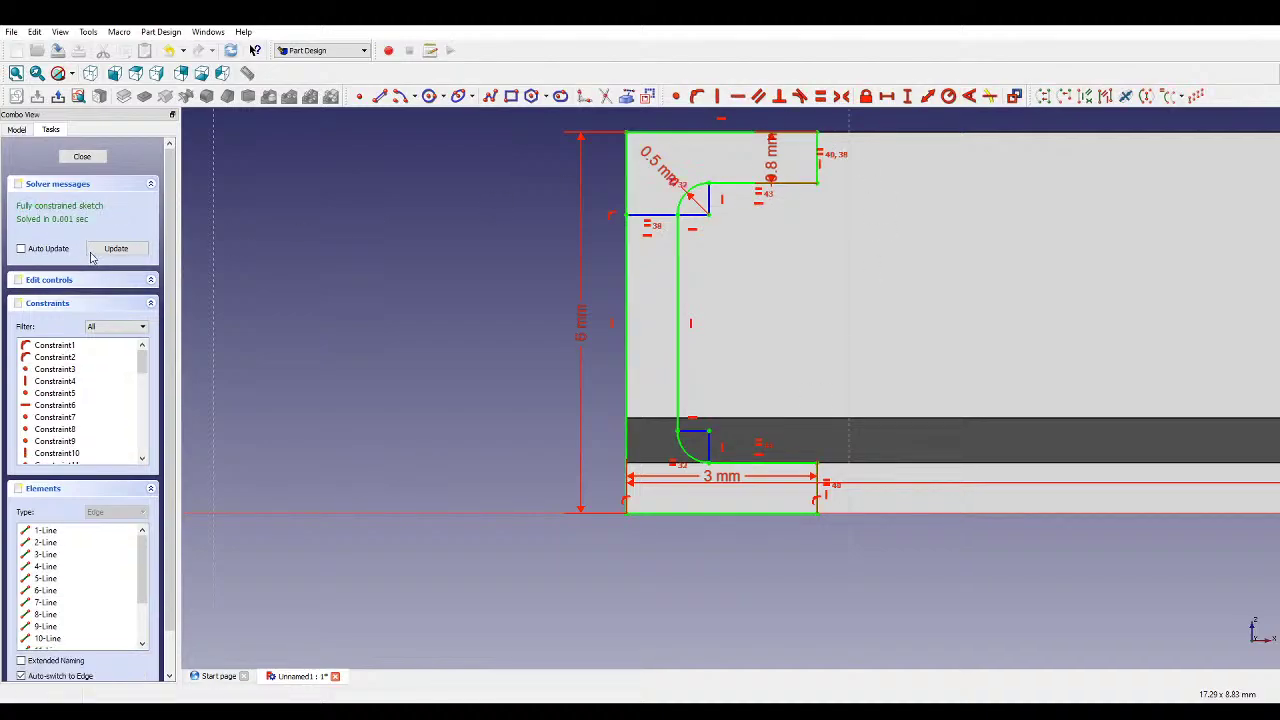
click(82, 156)
- Pad the C-shaped profile in the reversed direction along the frame's end with a length of 49 mm
click(123, 96)
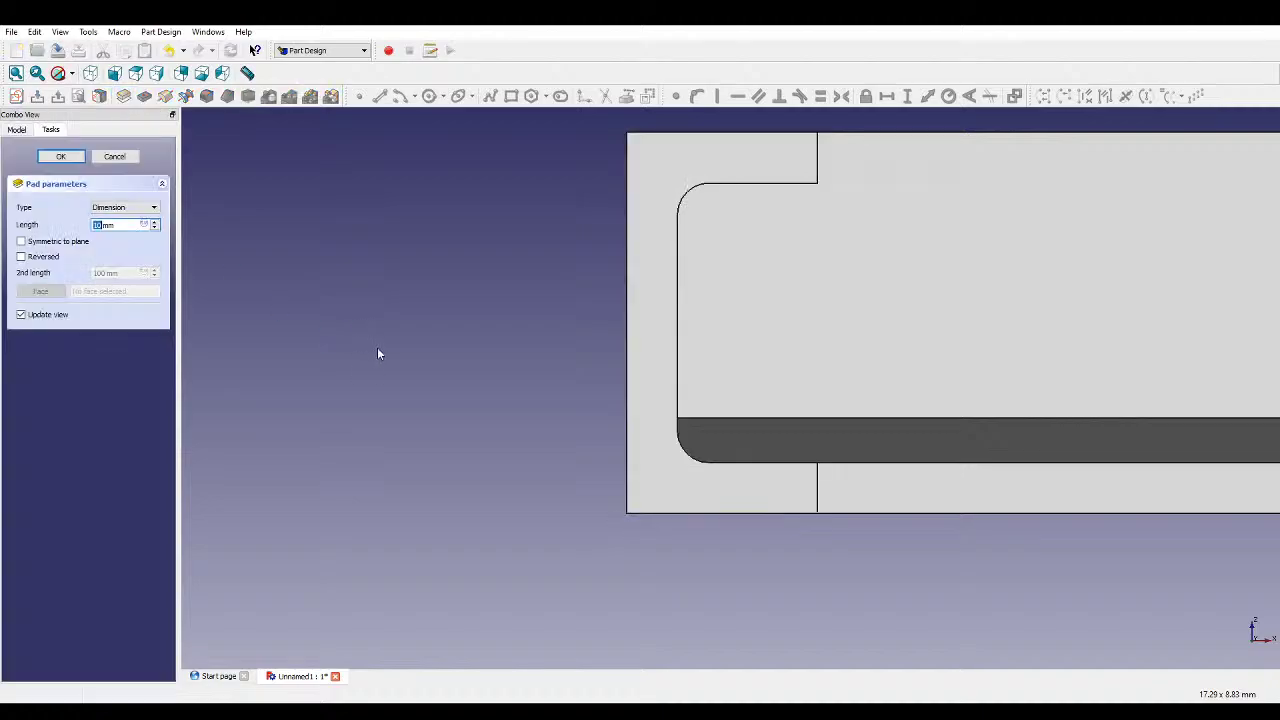
middle_drag(377, 354, 428, 385)
scroll(430, 387, up, 2)
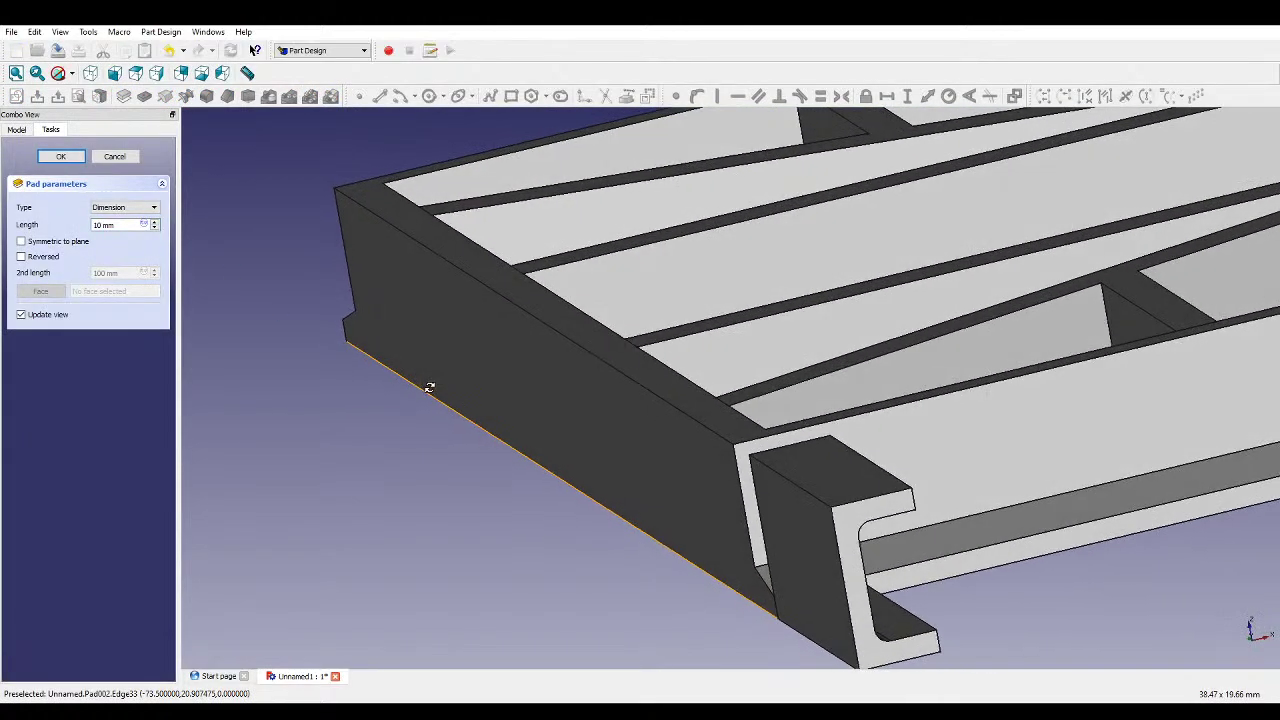
scroll(480, 403, up, 1)
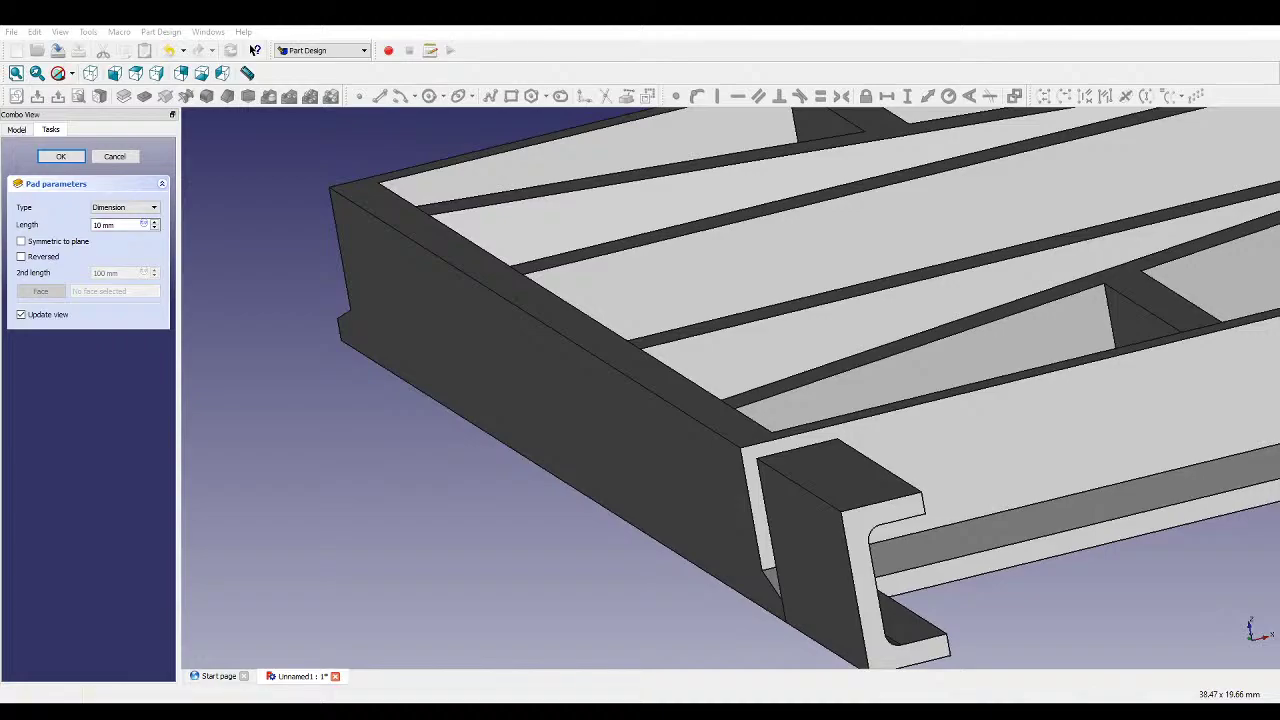
click(21, 256)
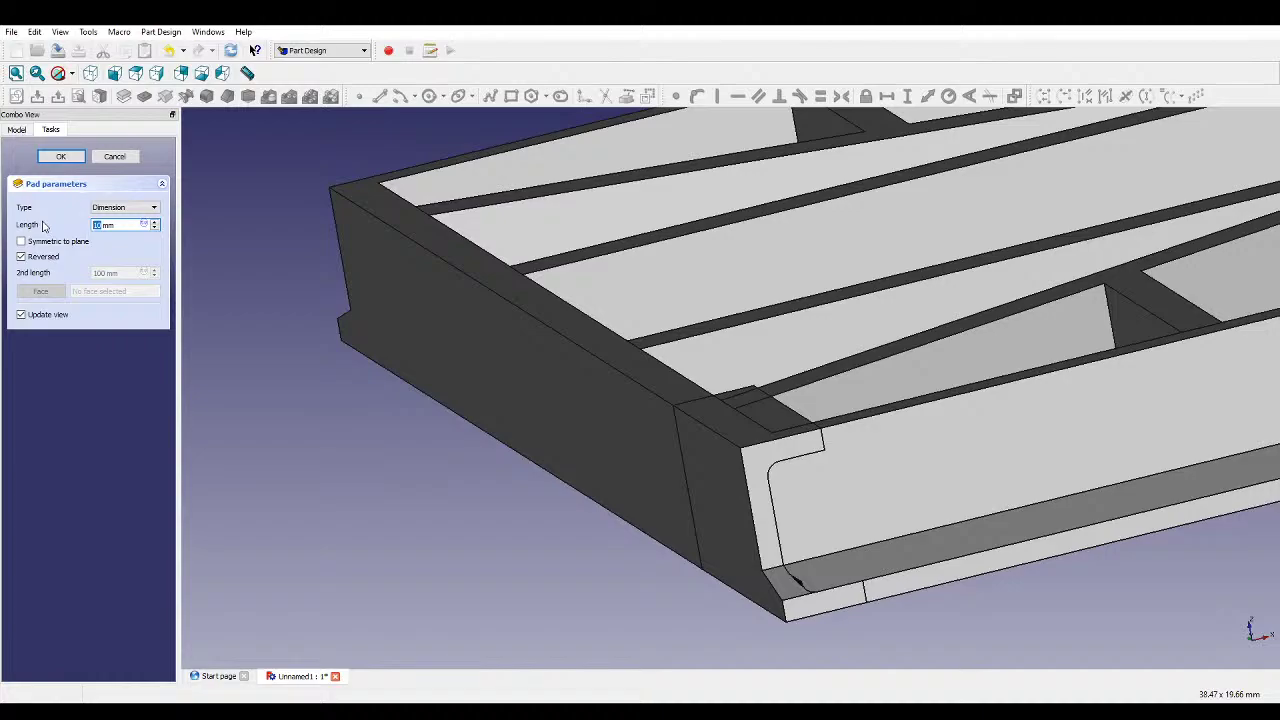
text(49)
scroll(397, 452, up, 3)
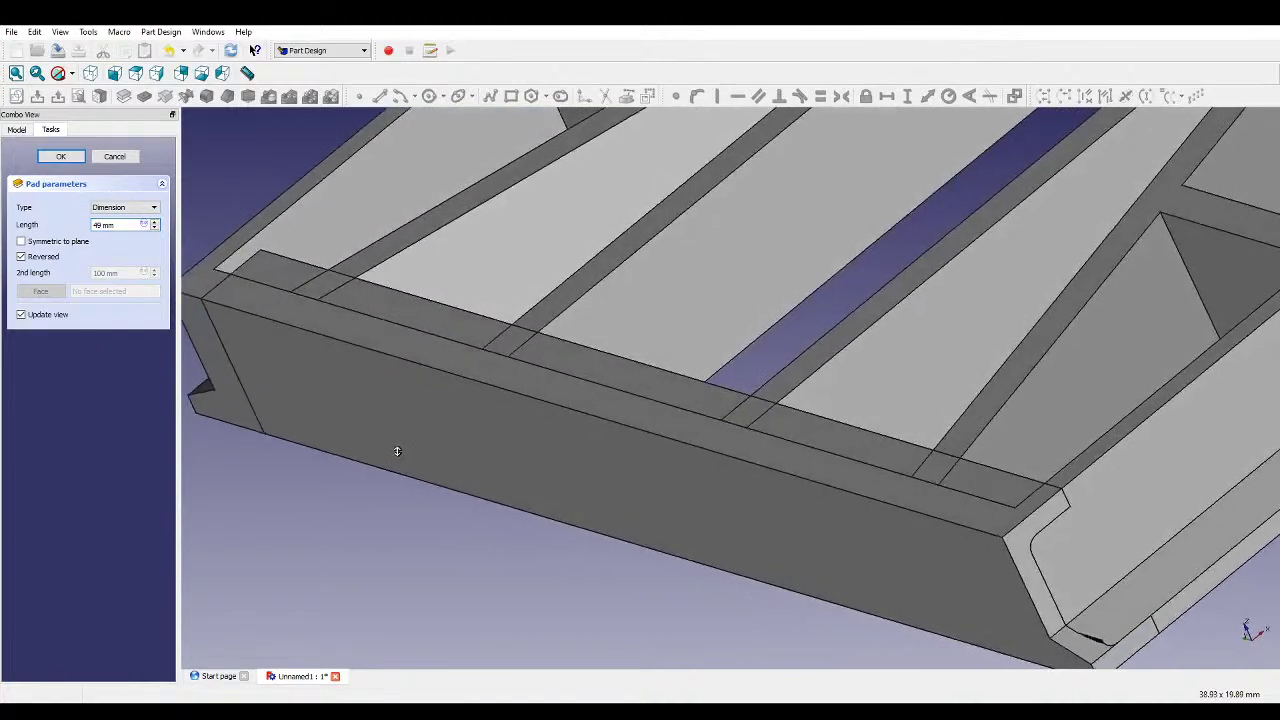
scroll(397, 452, down, 5)
middle_drag(409, 446, 474, 457)
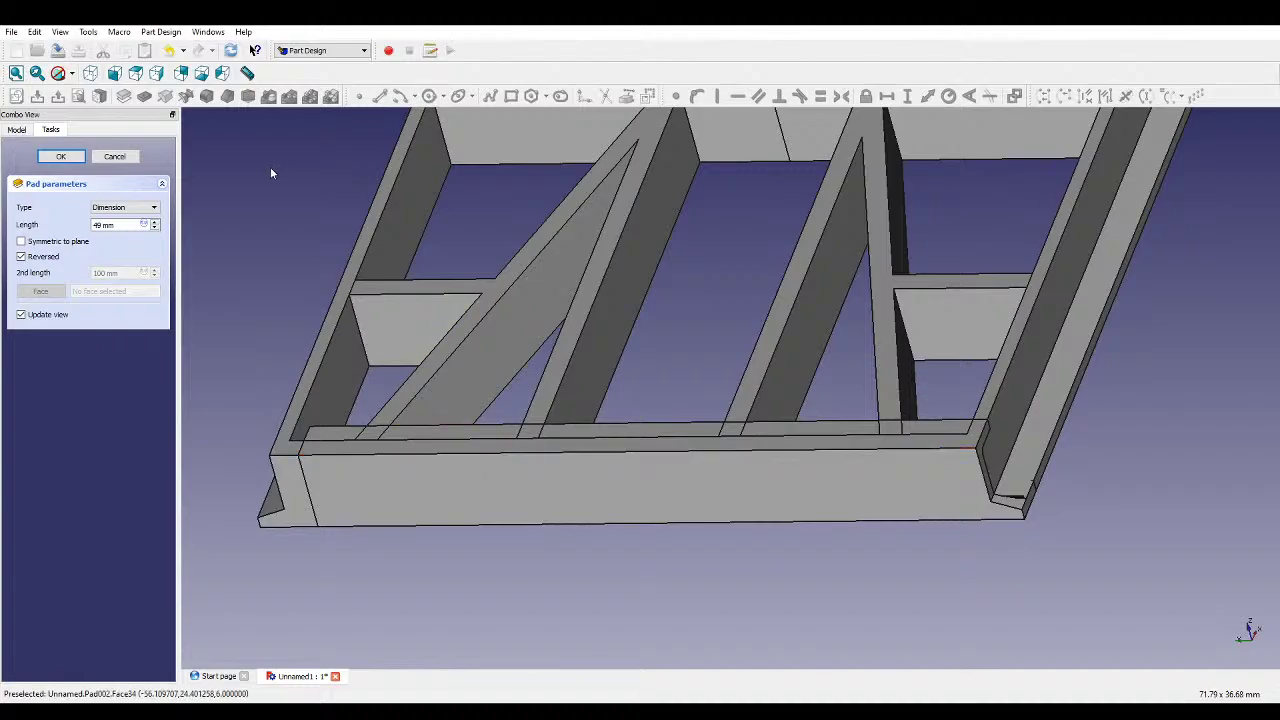
- Set the pad's length to 53 mm and finish the pad
drag(103, 228, 47, 224)
text(53)
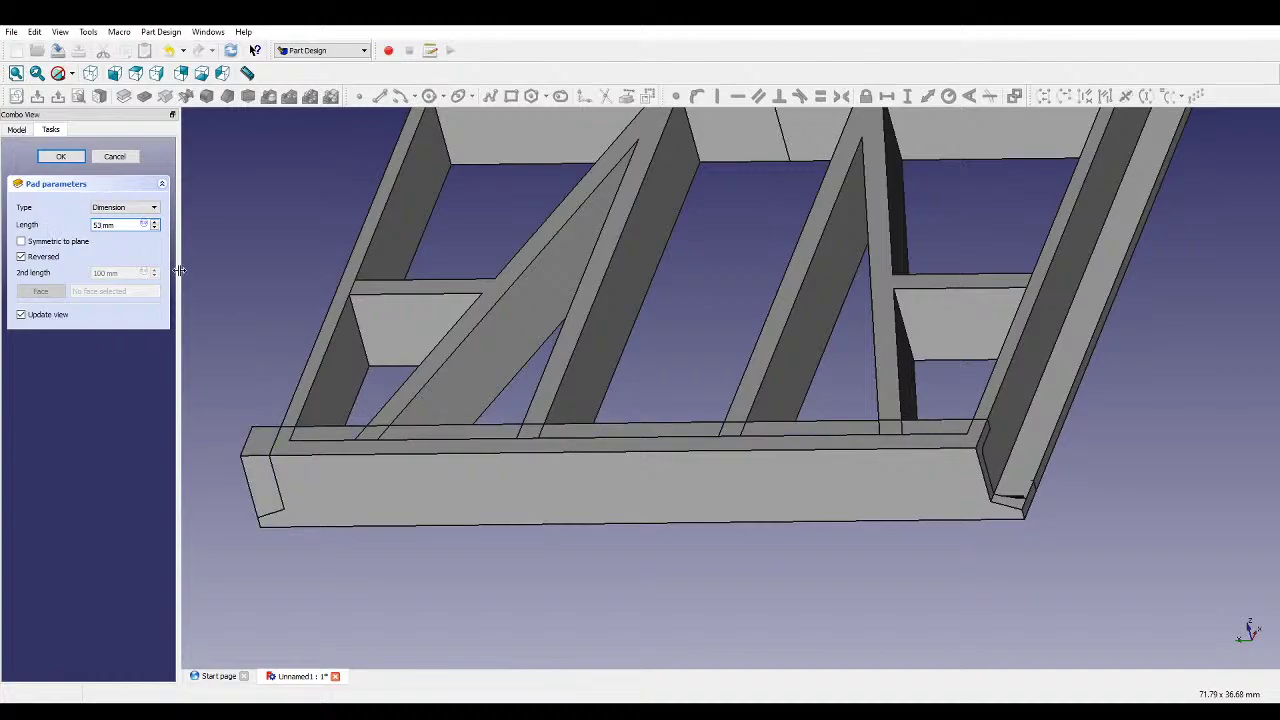
middle_drag(891, 531, 850, 585)
scroll(848, 588, up, 5)
scroll(848, 588, up, 2)
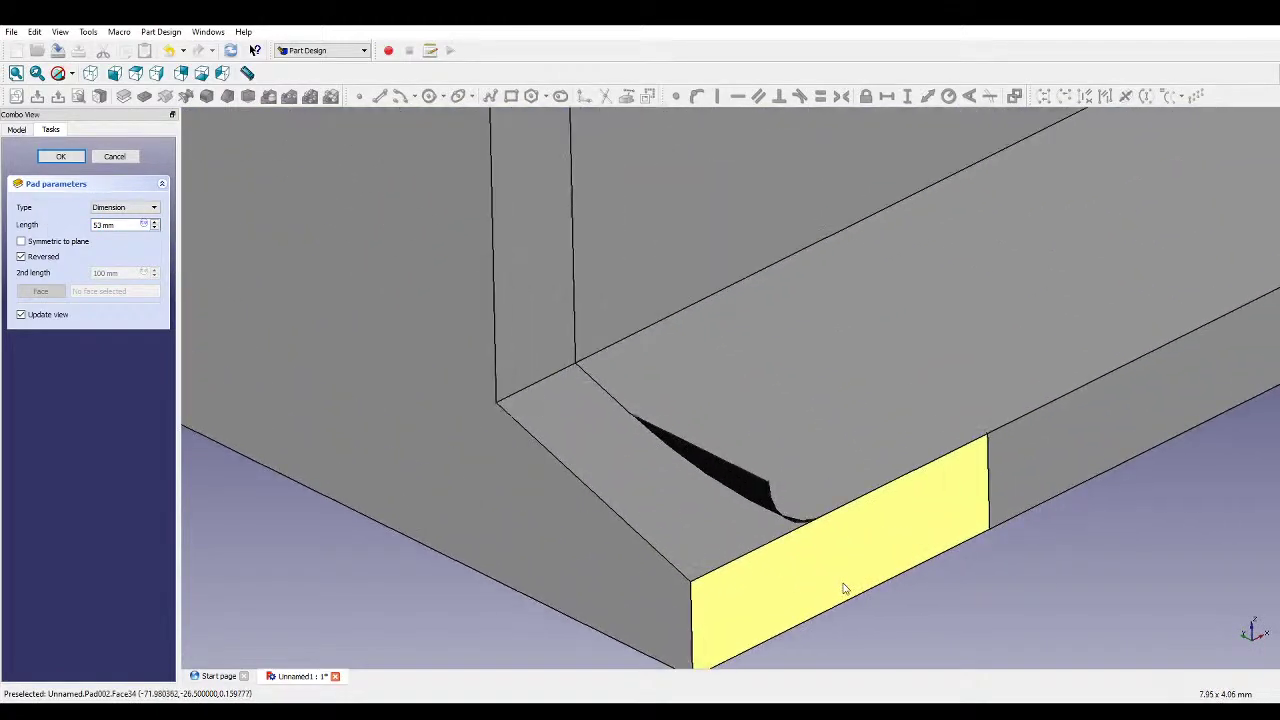
scroll(786, 543, up, 2)
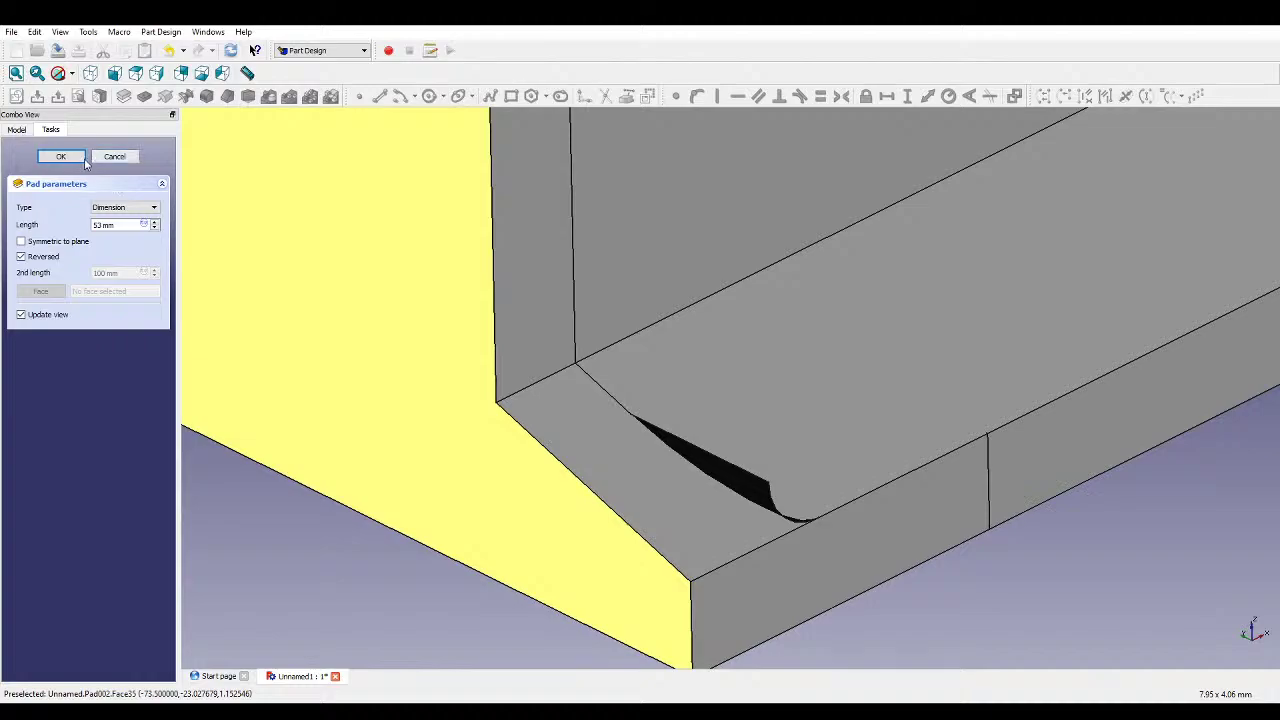
click(60, 156)
- Reopen the end pad's profile sketch, set the flange thickness to 0.9 mm, and close the updated sketch
click(22, 266)
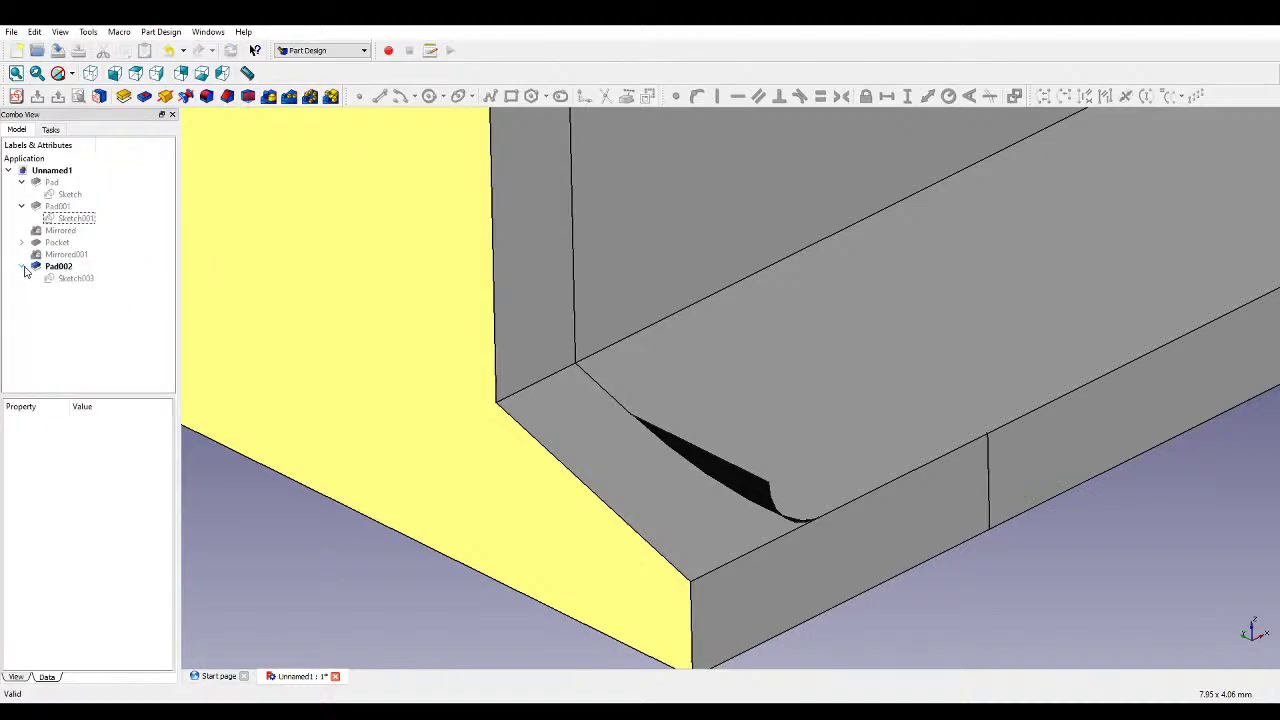
click(66, 279)
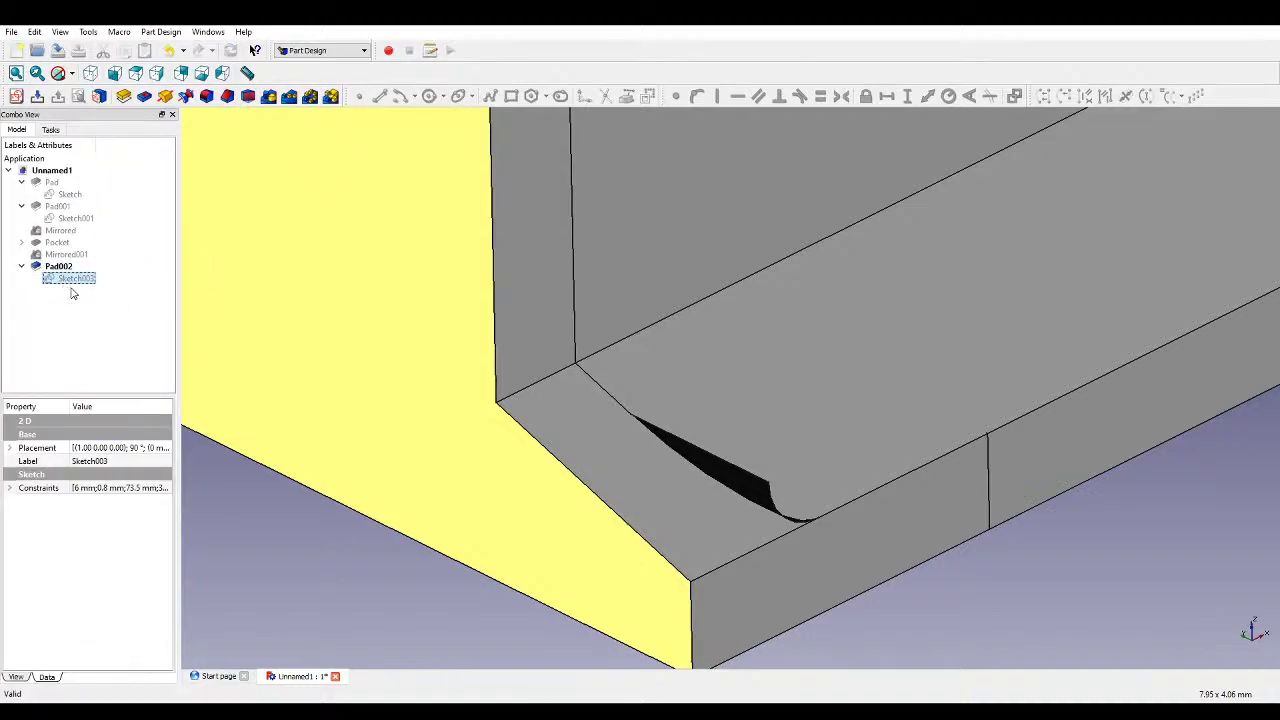
double_click(70, 279)
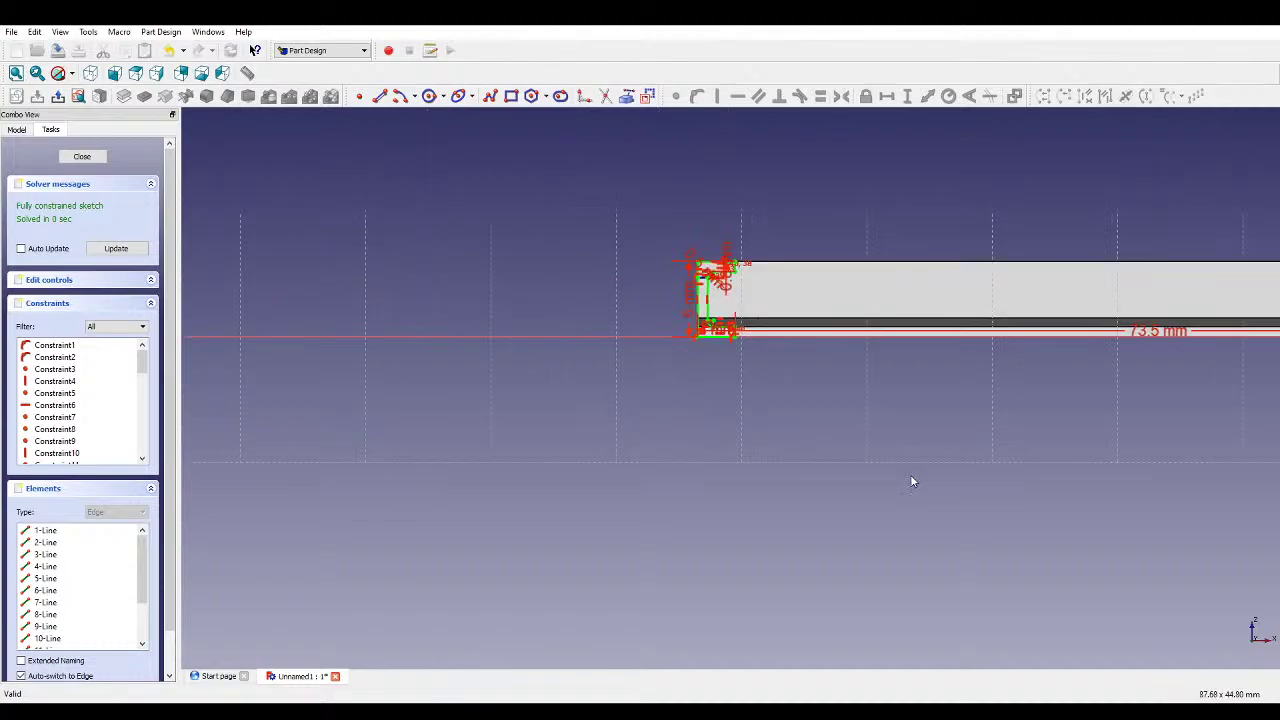
scroll(780, 282, up, 5)
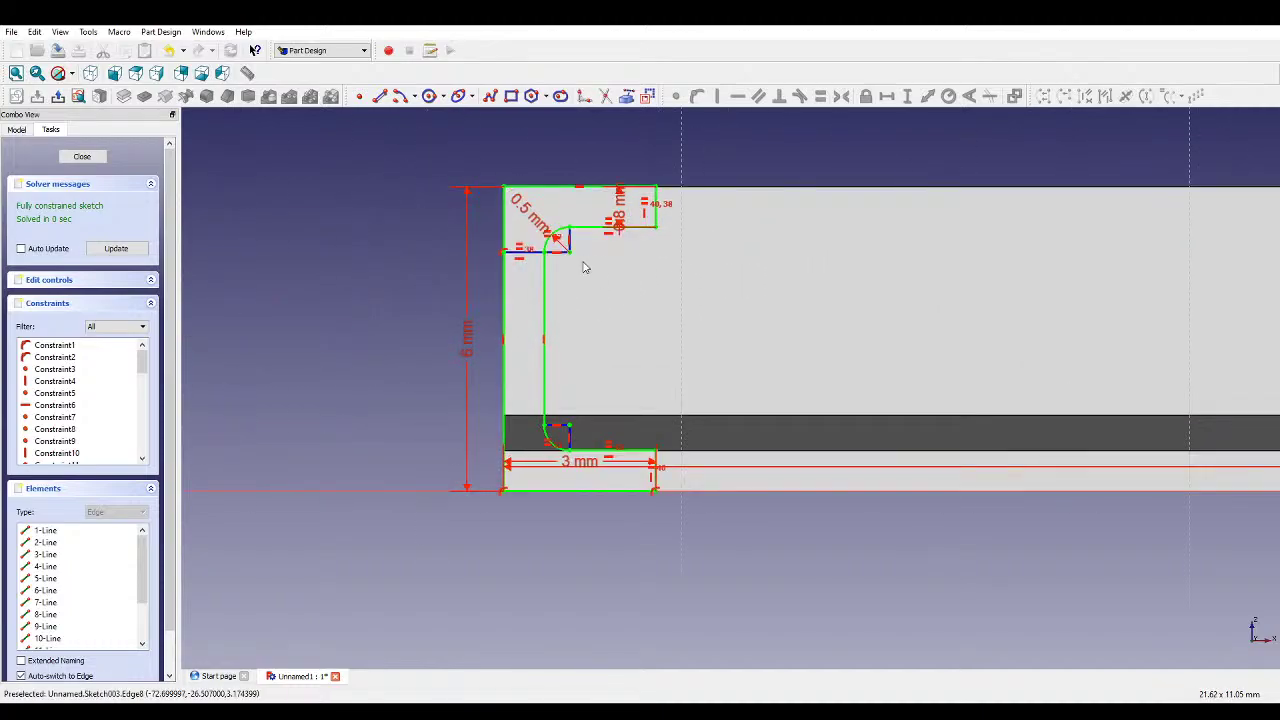
double_click(620, 220)
key(Return)
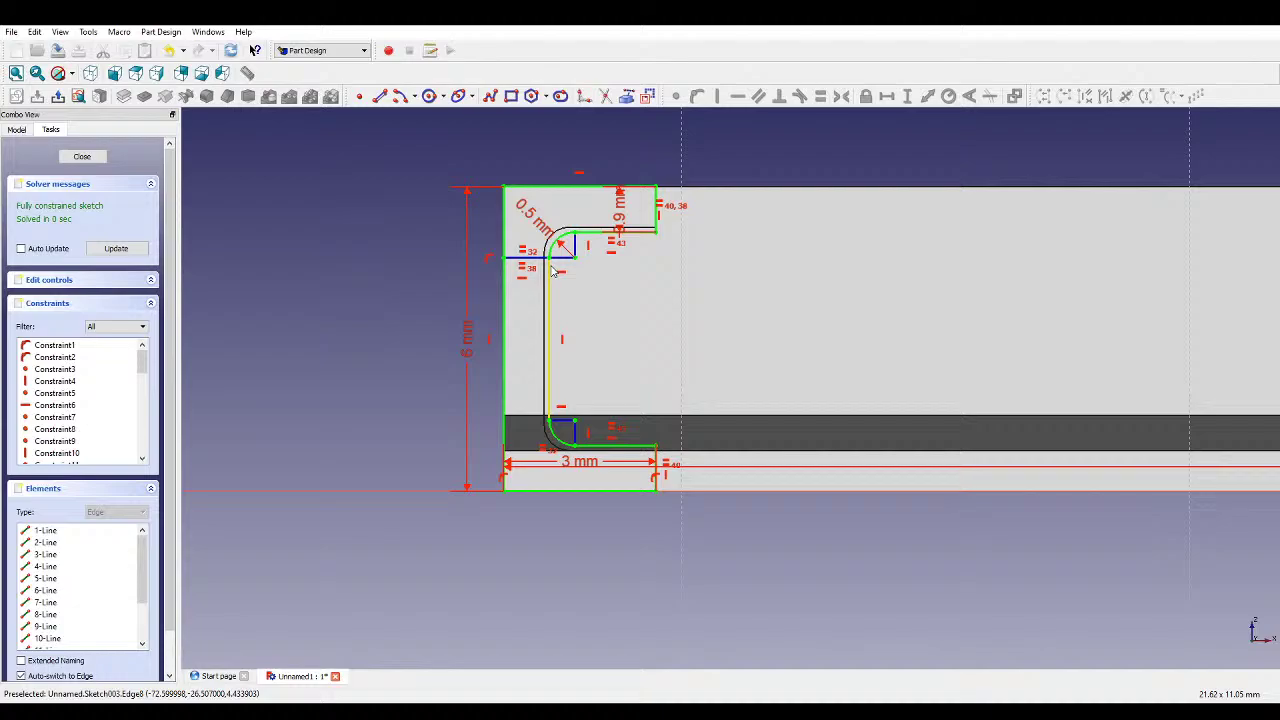
click(116, 248)
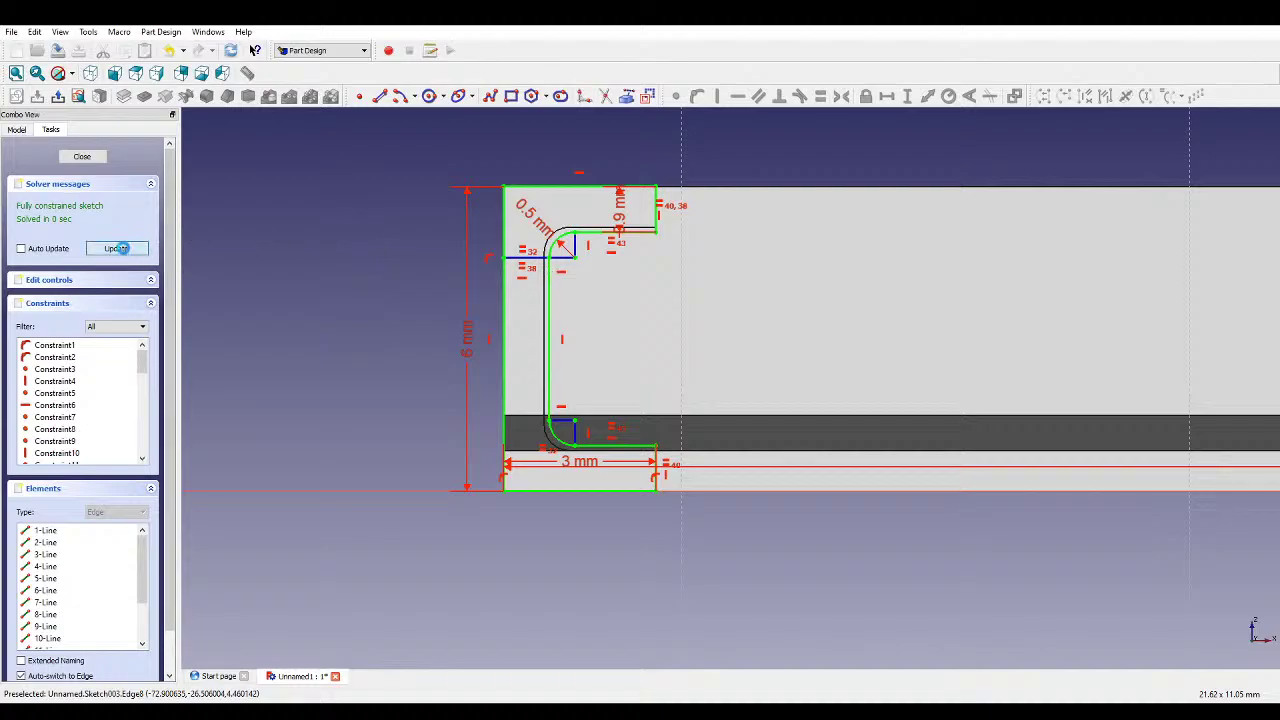
click(94, 162)
mouse_move(286, 250)
middle_down()
mouse_move(452, 302)
mouse_move(389, 257)
mouse_move(389, 286)
mouse_move(420, 302)
middle_up()
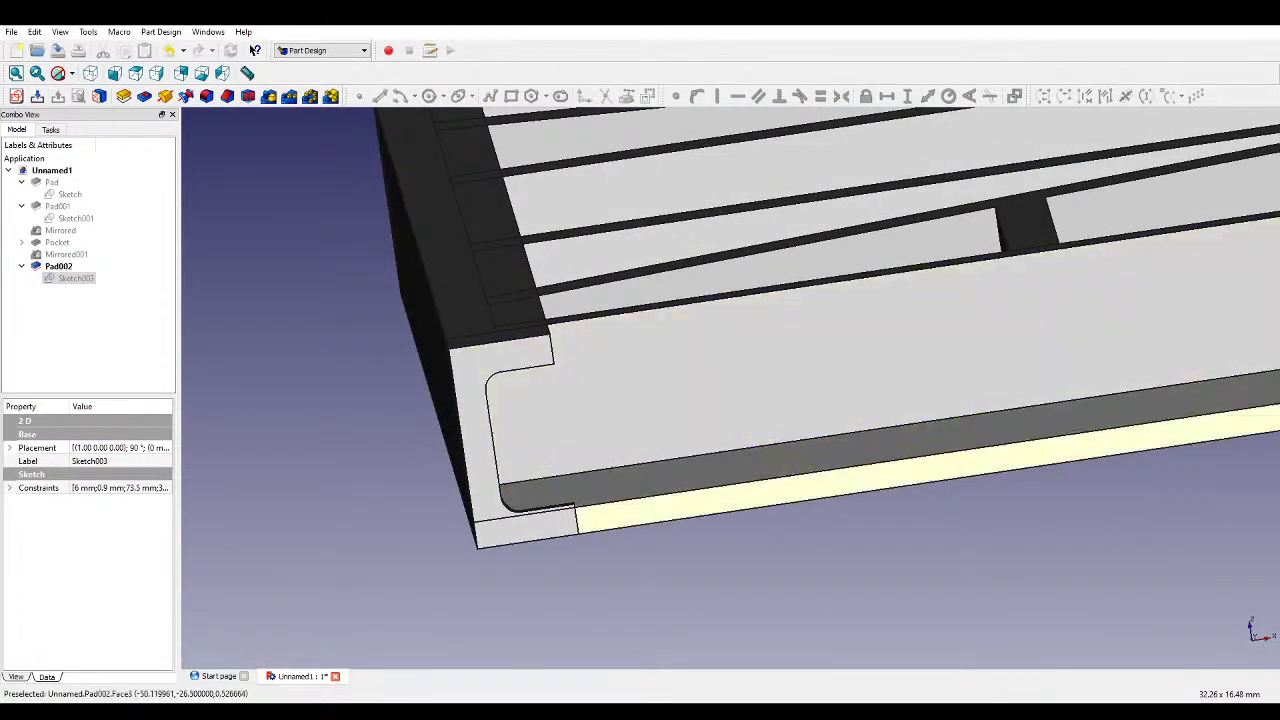
mouse_move(651, 360)
middle_down()
mouse_move(613, 421)
mouse_move(1033, 409)
mouse_move(534, 380)
mouse_move(371, 387)
mouse_move(643, 411)
mouse_move(873, 522)
mouse_move(769, 517)
mouse_move(766, 477)
mouse_move(889, 540)
middle_up()
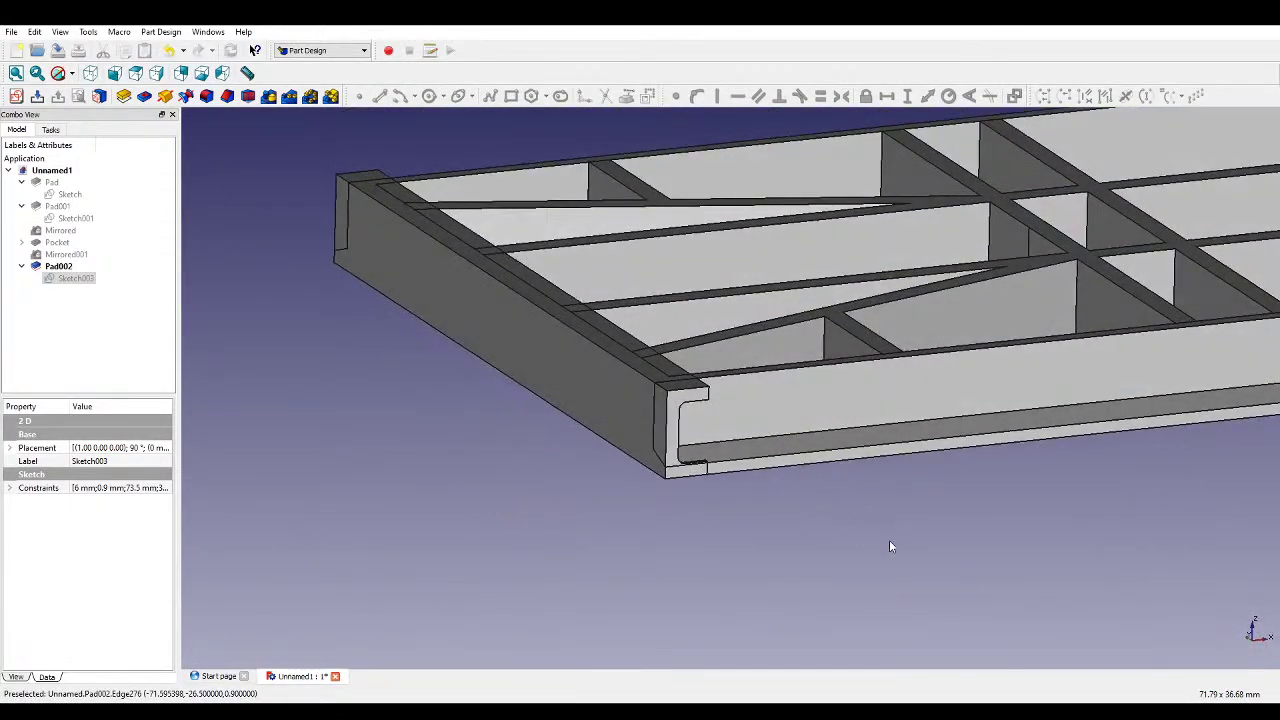
- Edit the end profile sketch again, set the flange thickness to 0.7 mm, and close the updated sketch
double_click(76, 279)
scroll(580, 340, up, 6)
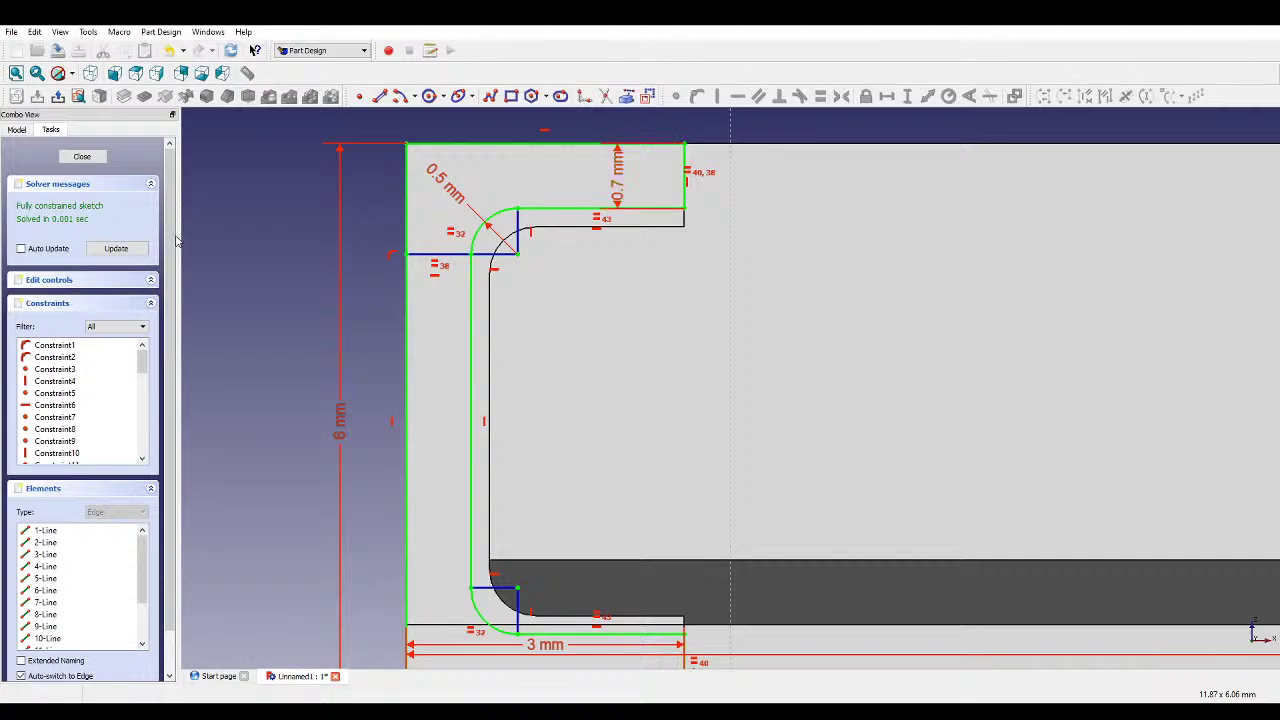
click(116, 249)
click(82, 156)
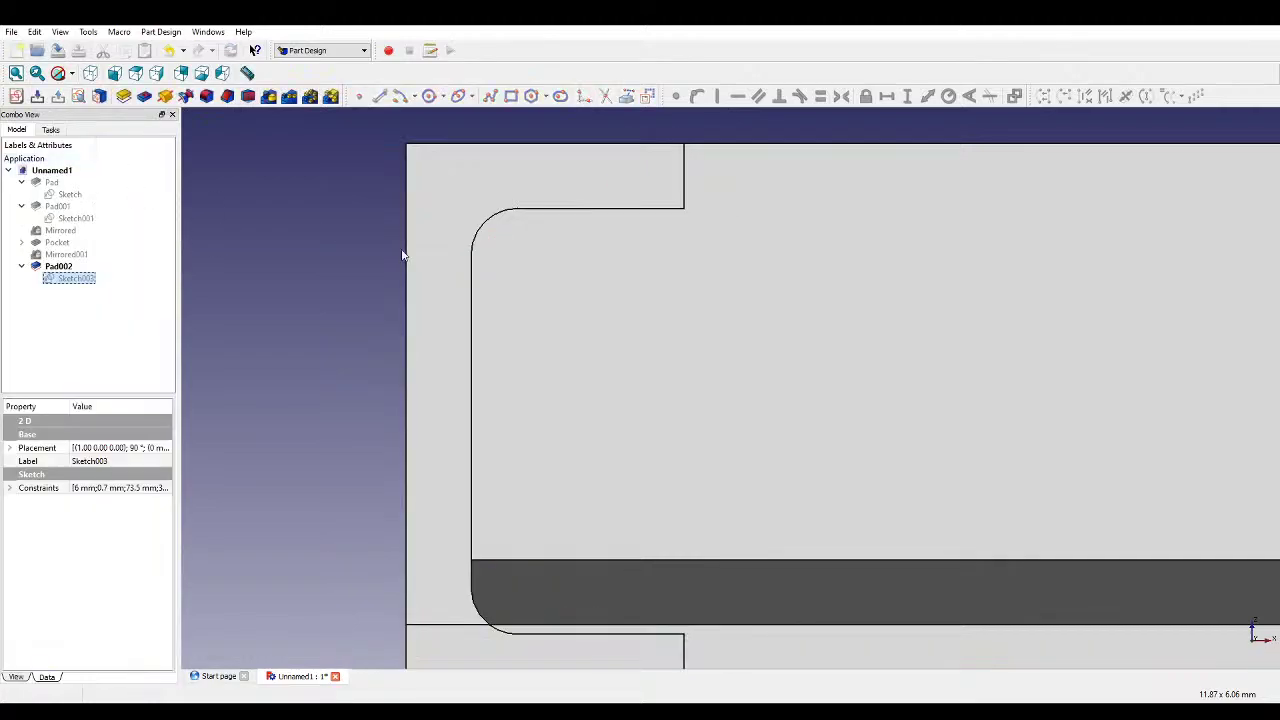
- Examine the padded end piece and the far end of the frame from several angles
middle_drag(704, 312, 660, 443)
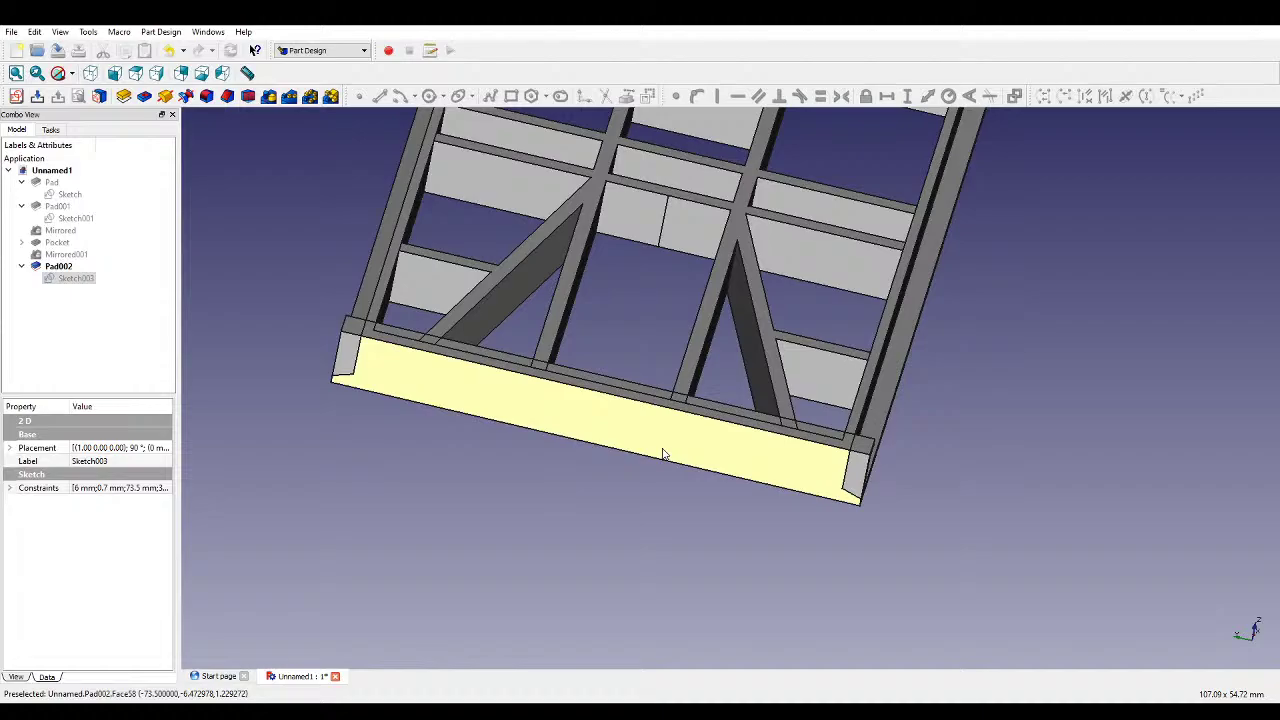
click(663, 455)
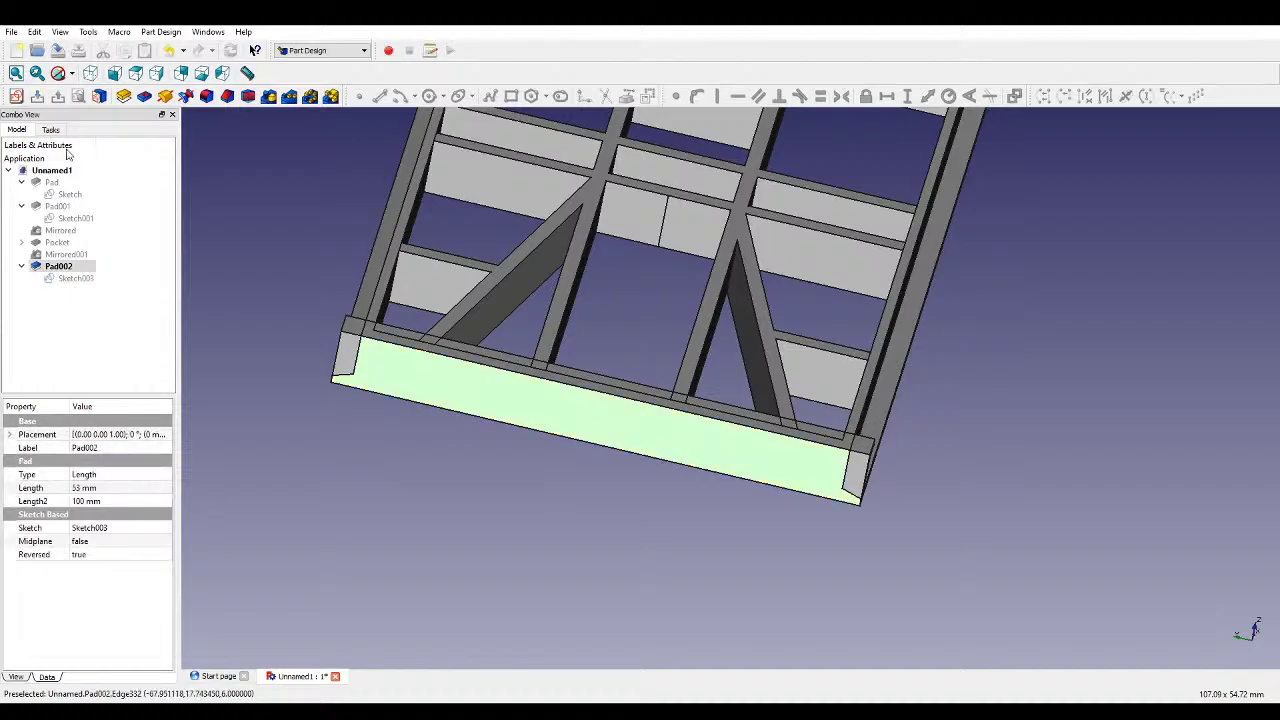
click(326, 407)
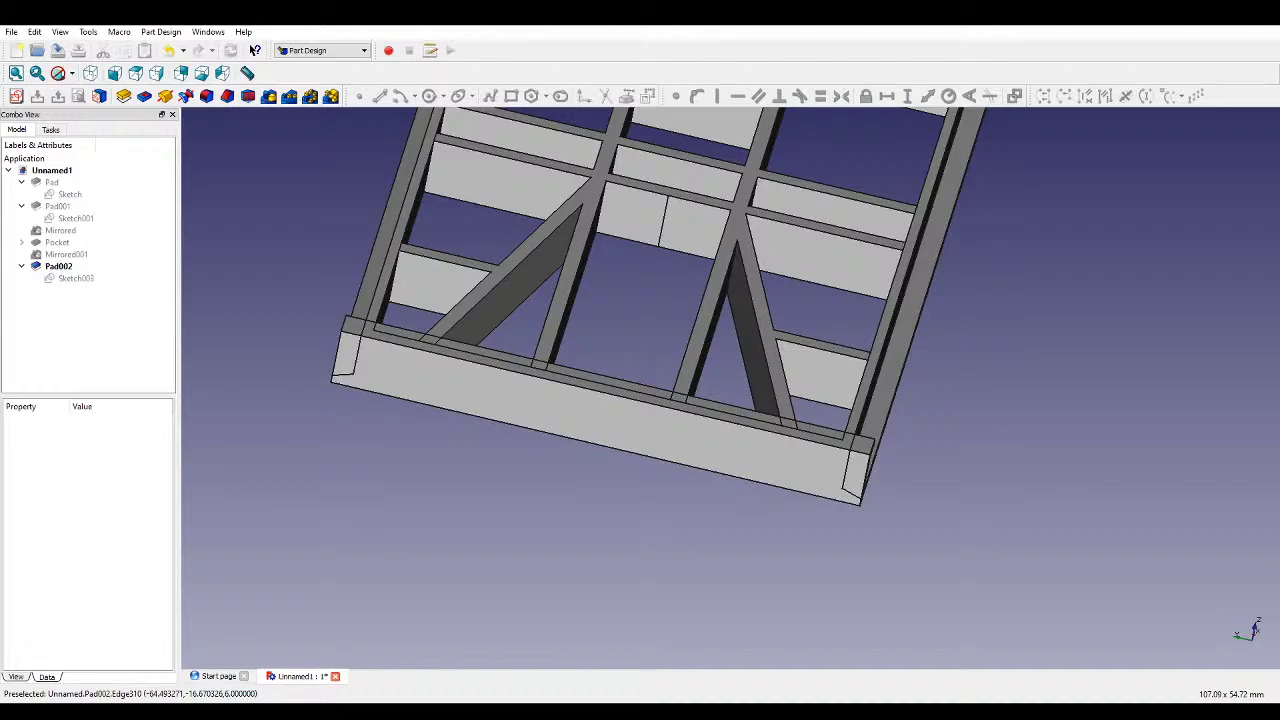
middle_drag(940, 290, 966, 360)
scroll(966, 360, down, 3)
middle_drag(1057, 400, 714, 311)
scroll(714, 311, down, 3)
middle_drag(1080, 349, 1141, 312)
scroll(1141, 312, up, 5)
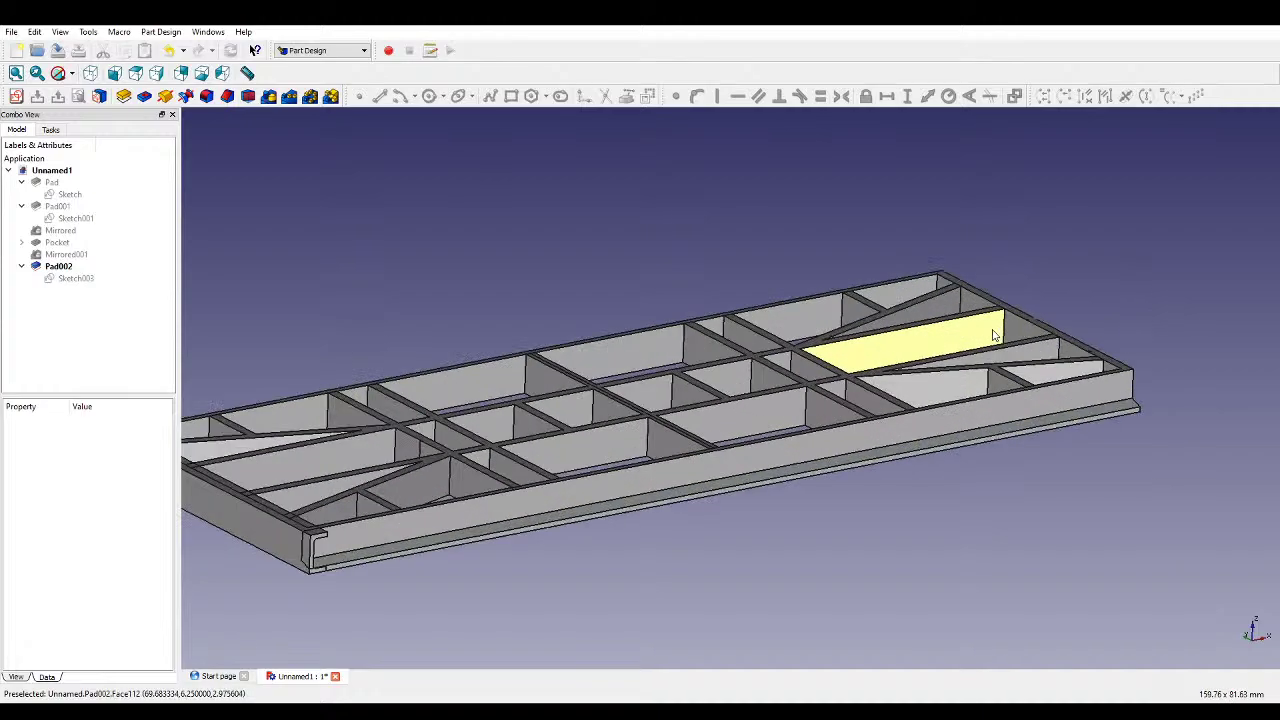
- Create a new sketch on the underside face of the frame's ribs
middle_drag(994, 331, 960, 320)
scroll(697, 303, down, 5)
middle_drag(697, 303, 707, 418)
scroll(572, 490, up, 1)
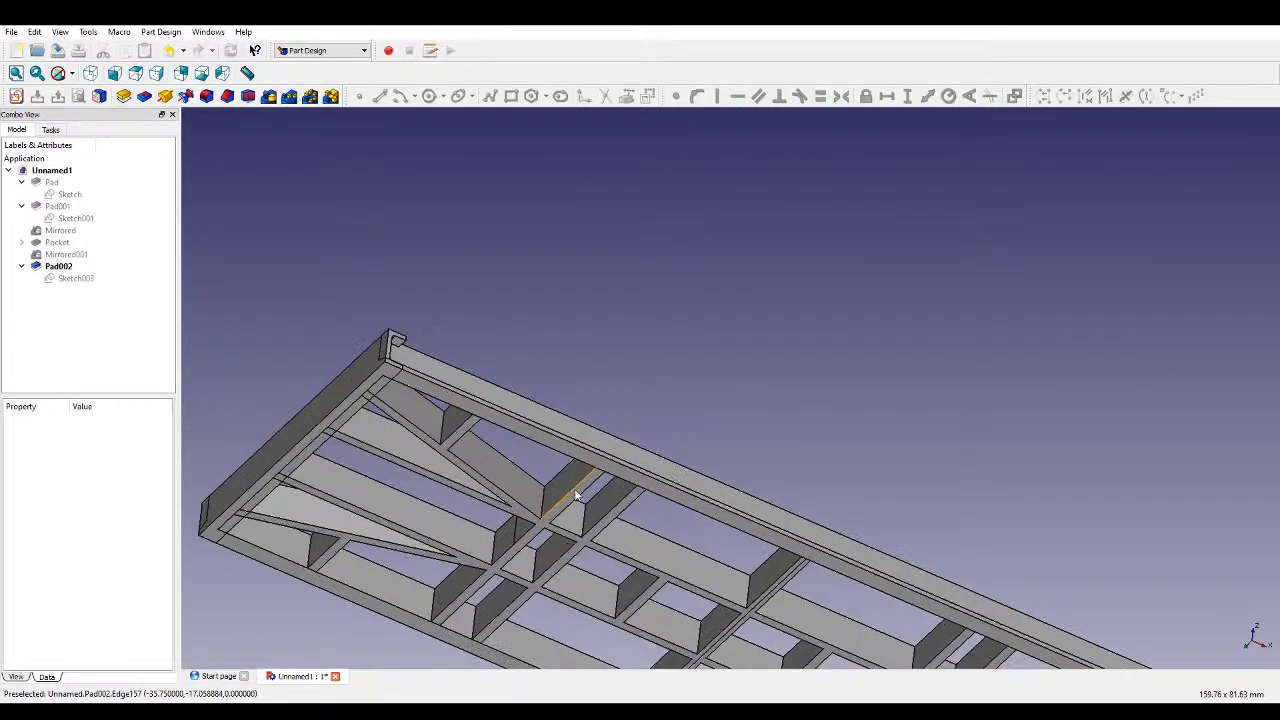
click(571, 492)
click(16, 95)
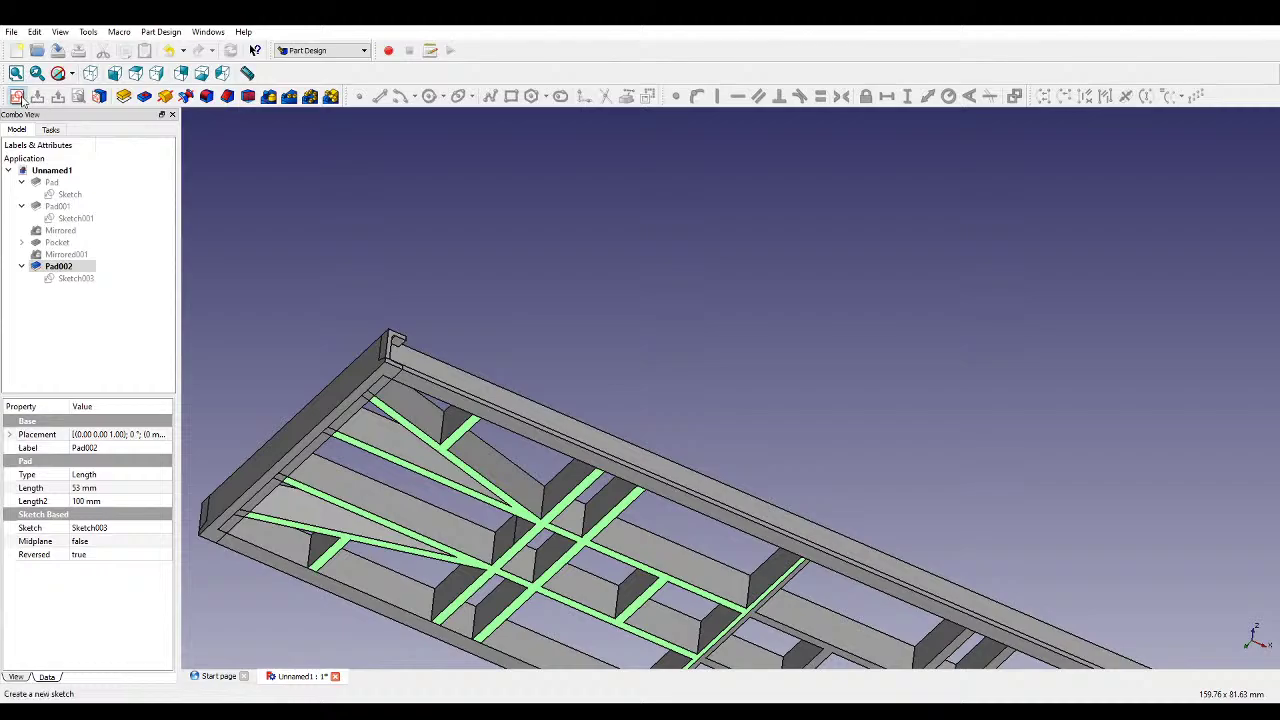
scroll(530, 450, up, 2)
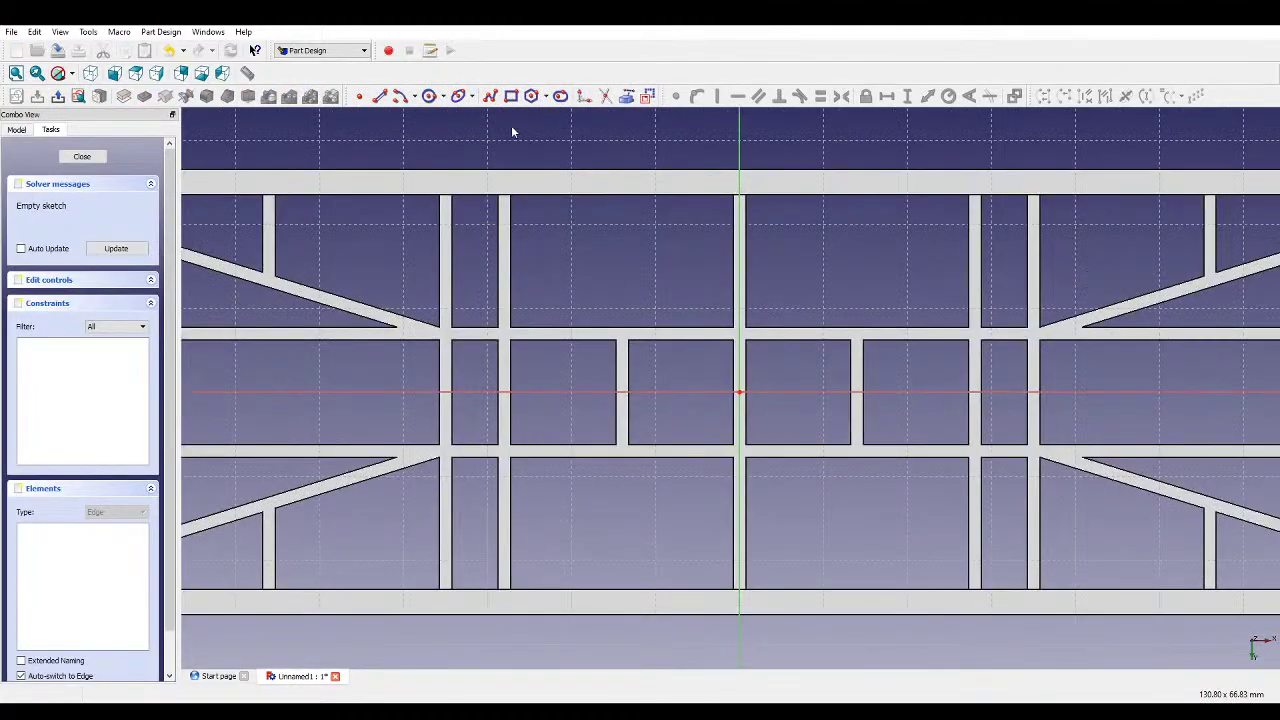
click(511, 95)
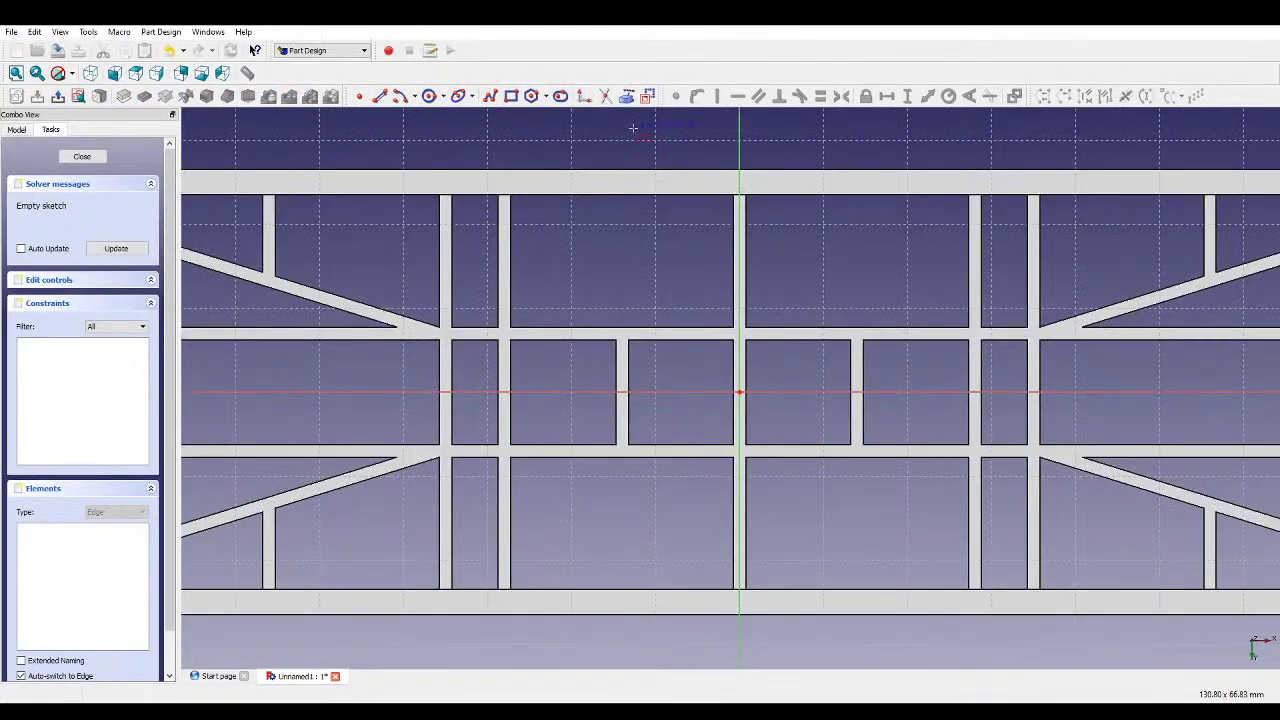
scroll(366, 215, down, 3)
click(366, 216)
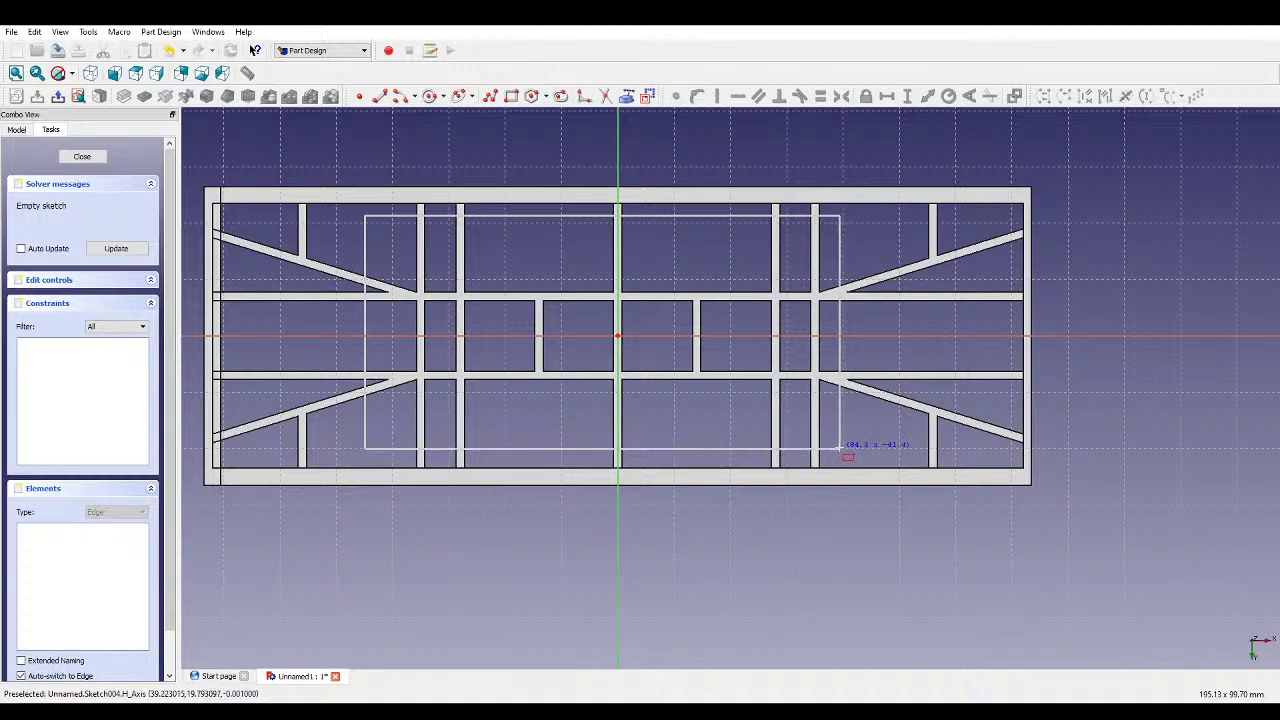
right_click(519, 410)
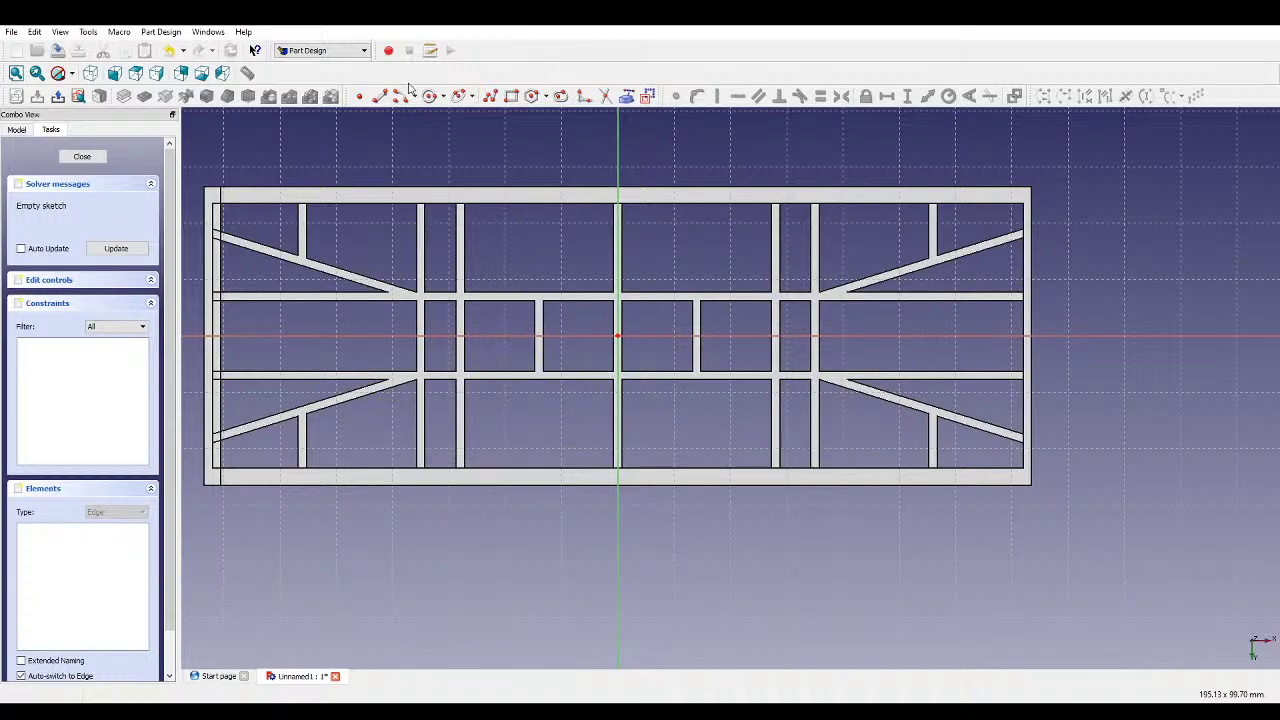
- Draw a construction rectangle around the origin, spanning the middle bays of the frame
click(665, 97)
click(465, 222)
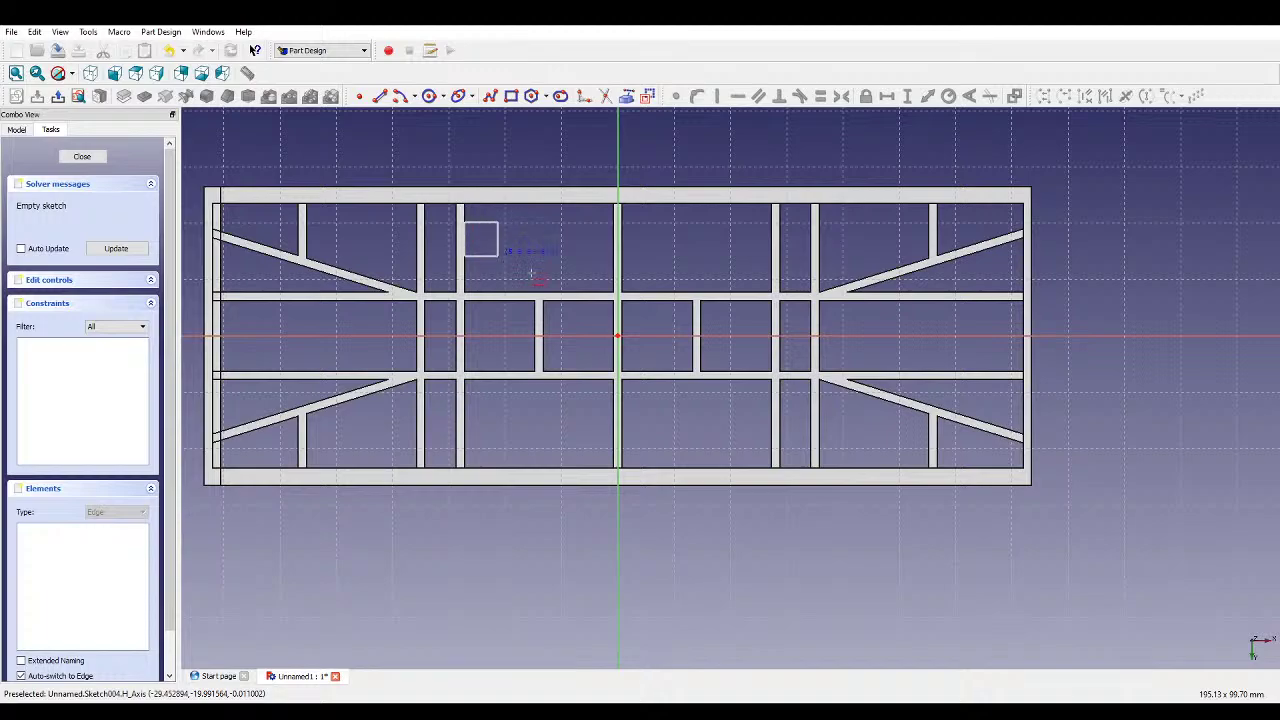
click(736, 434)
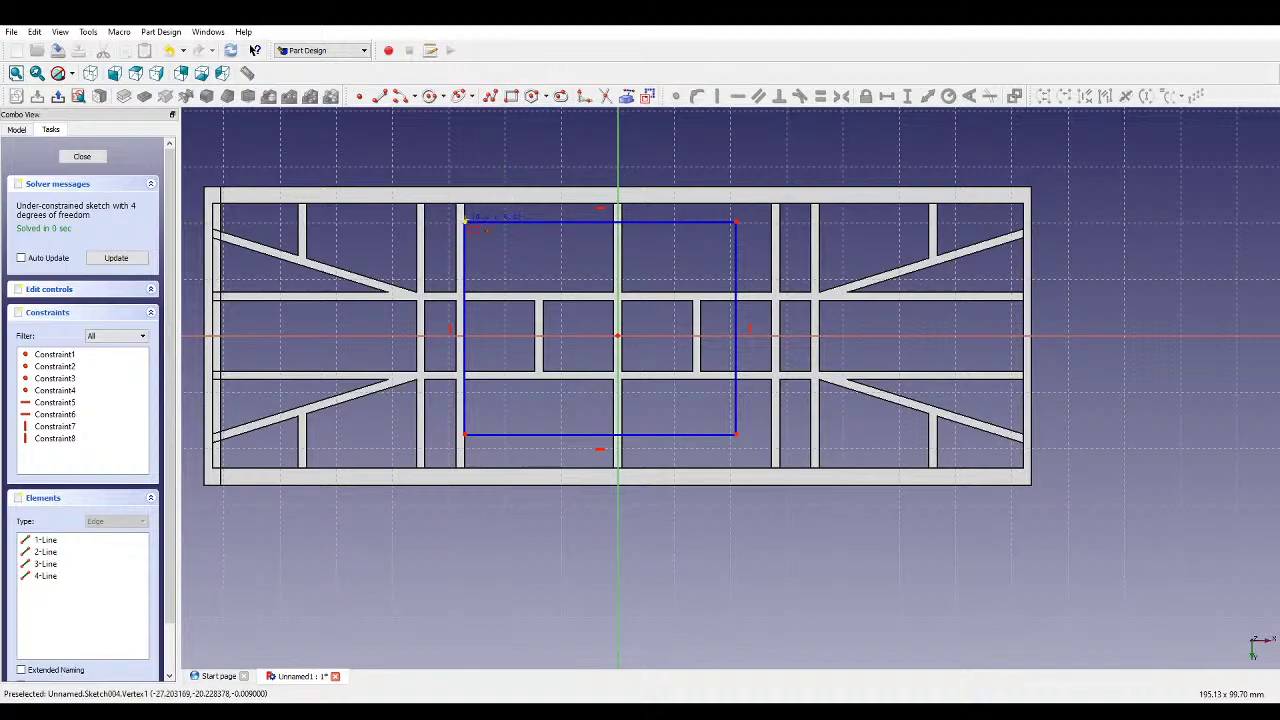
- Draw four narrow regular-geometry rectangles extending outward from the corners of the construction rectangle, across the frame's paired cross ribs
click(464, 221)
click(384, 240)
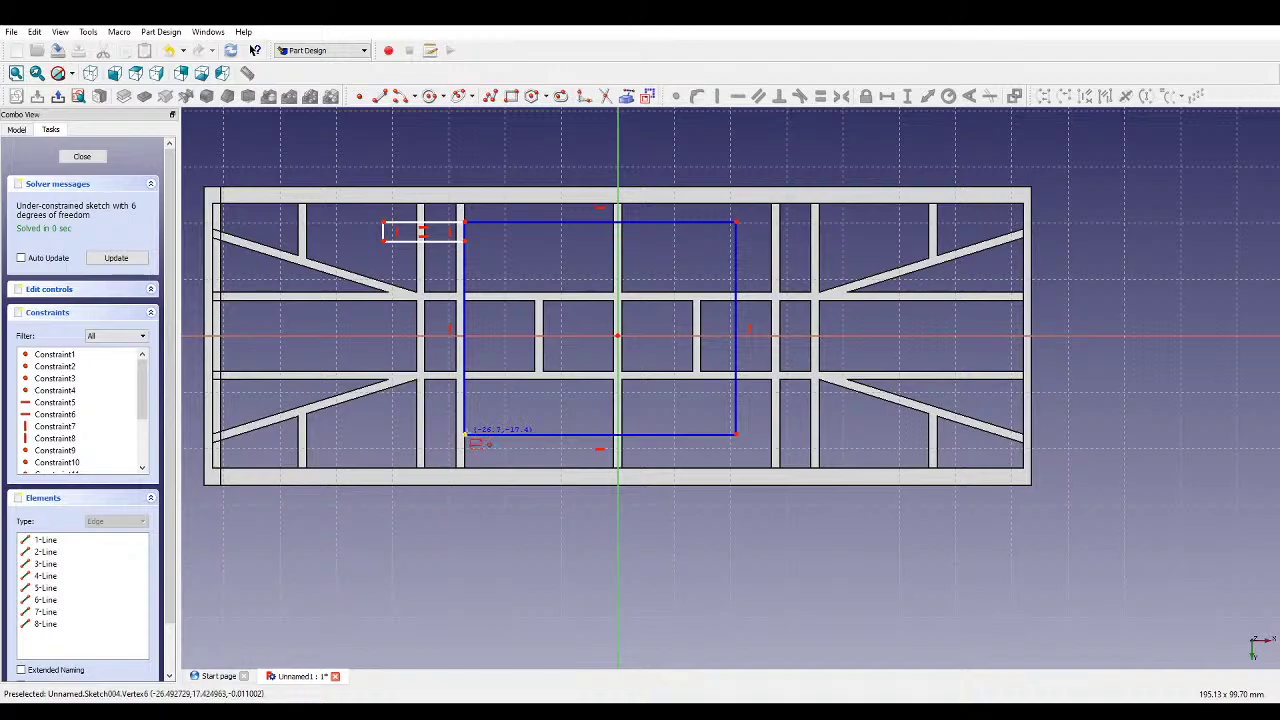
click(465, 433)
click(372, 418)
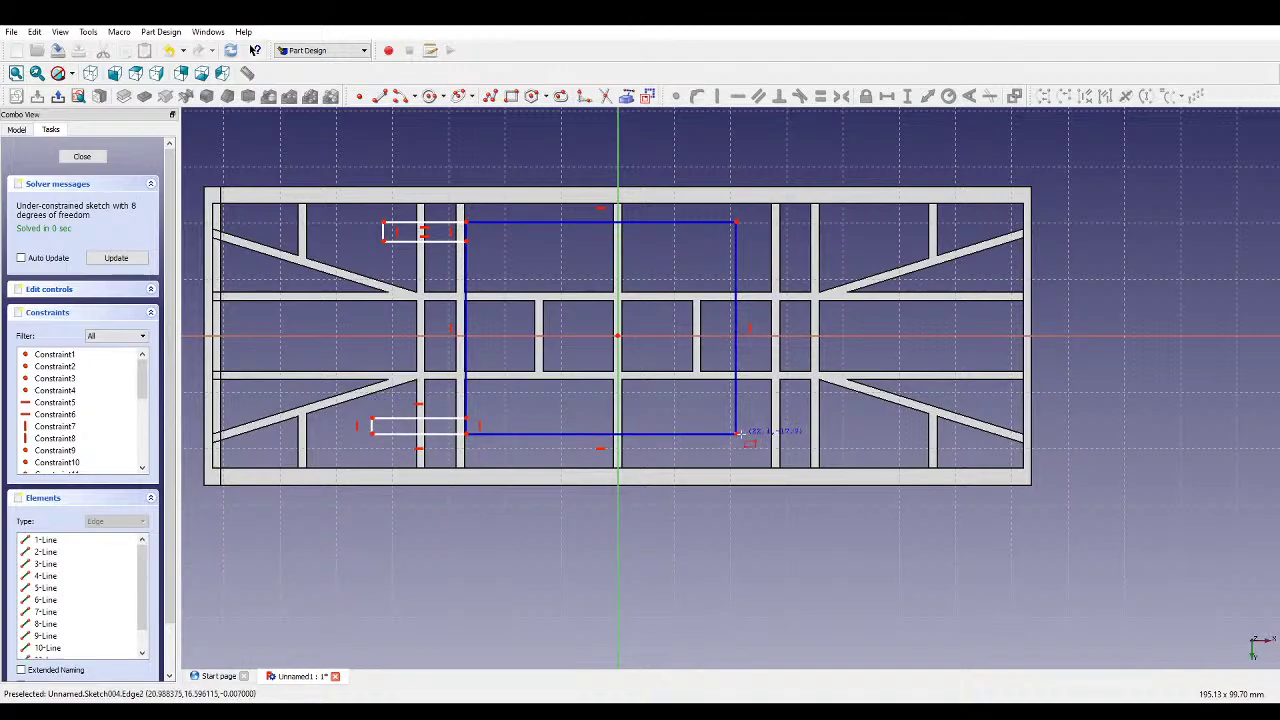
click(737, 433)
click(839, 418)
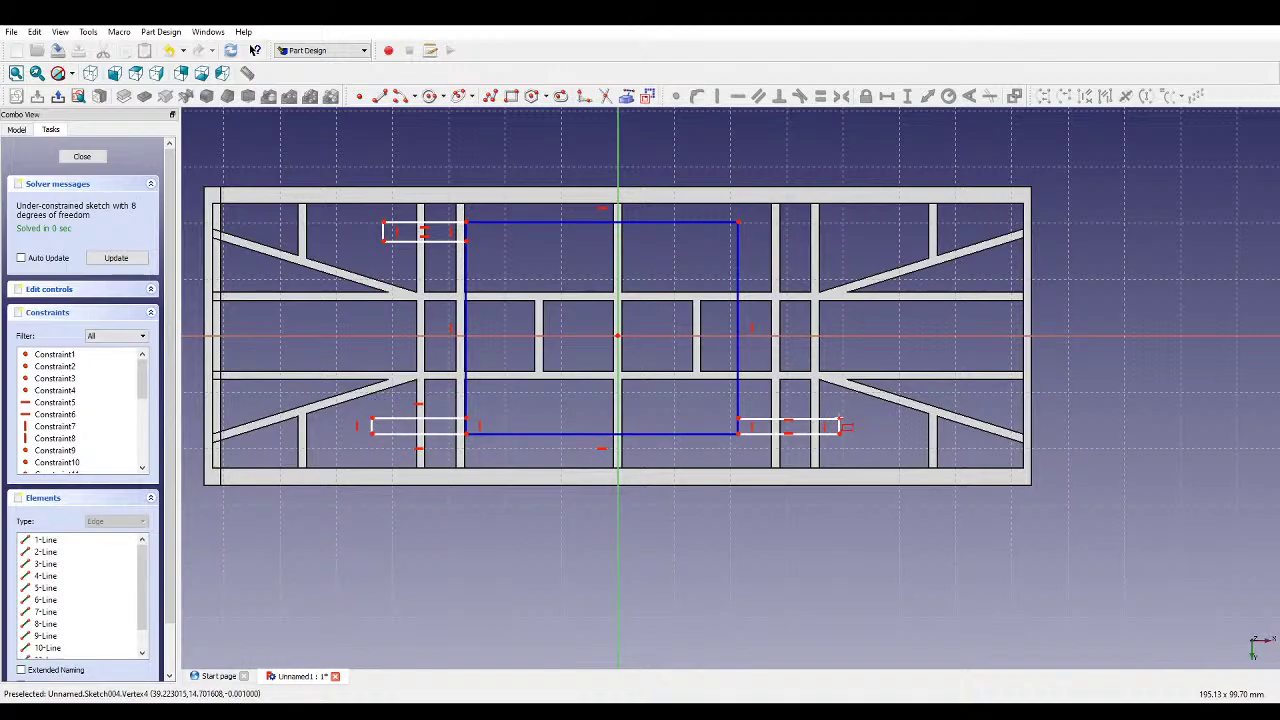
click(737, 221)
click(839, 240)
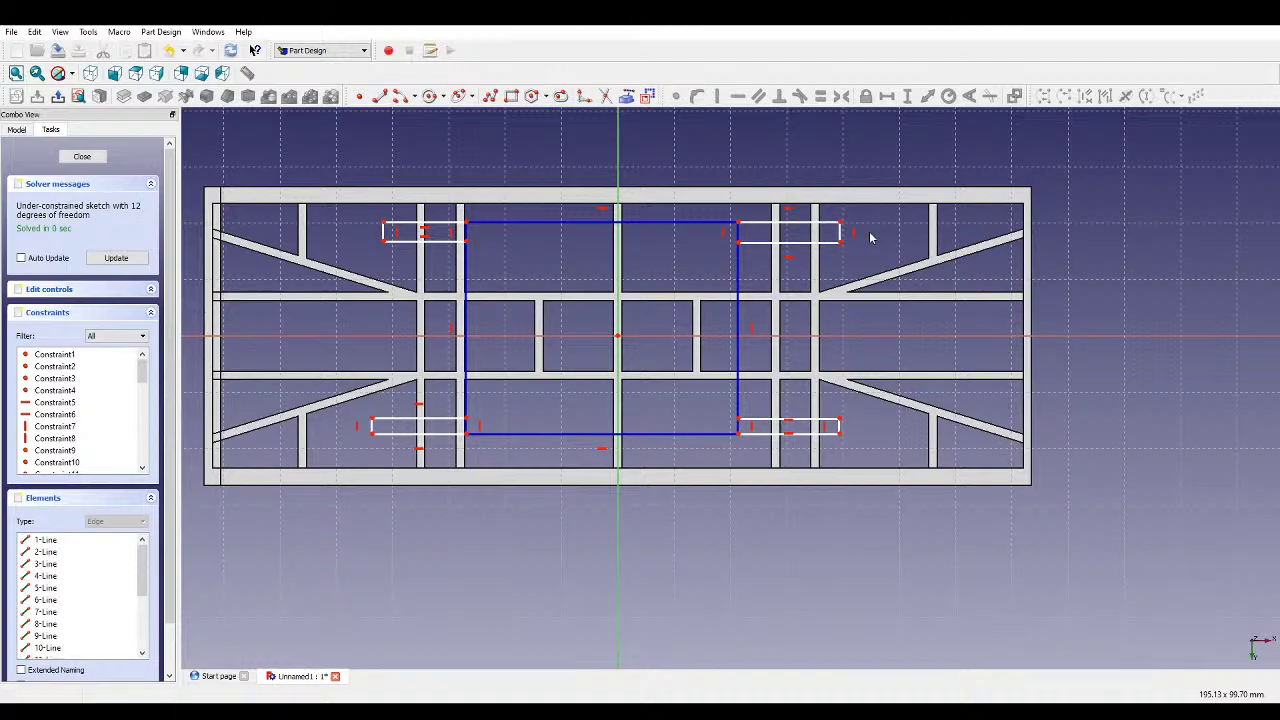
- Draw three construction lines joining the origin to the upper-left, lower-right and upper-right corners of the construction rectangle
scroll(870, 238, up, 1)
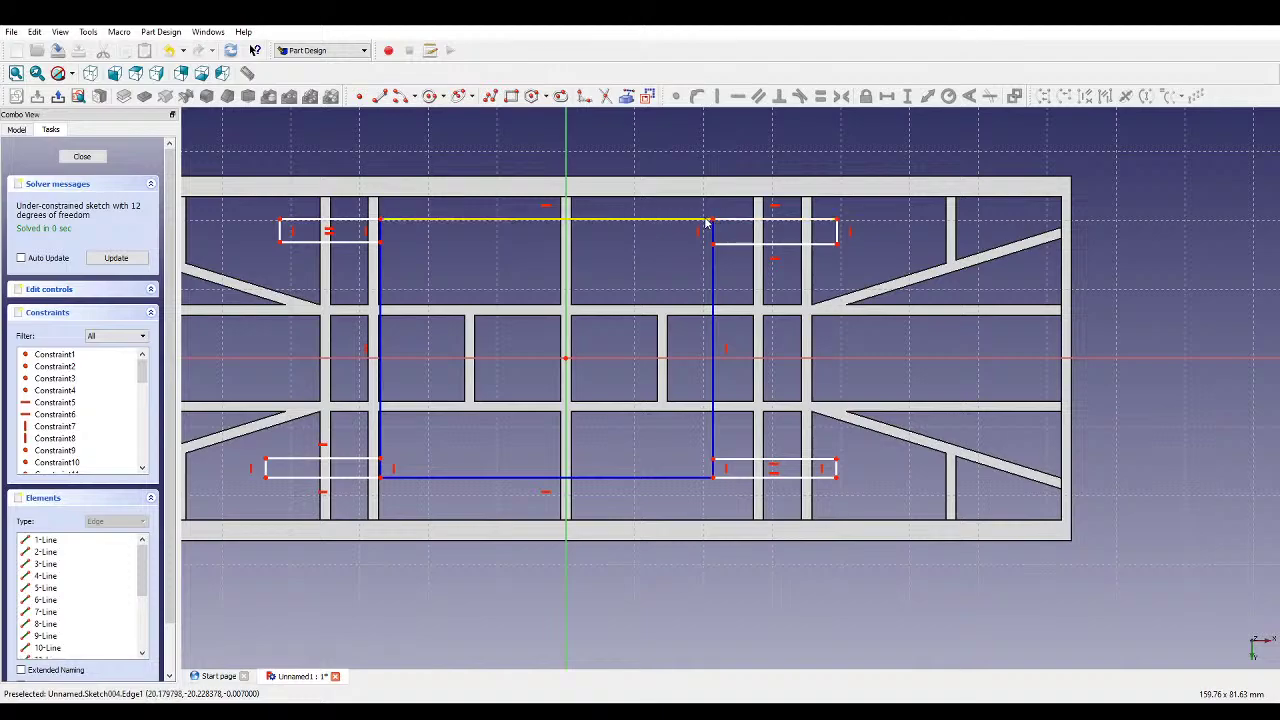
click(499, 94)
click(380, 220)
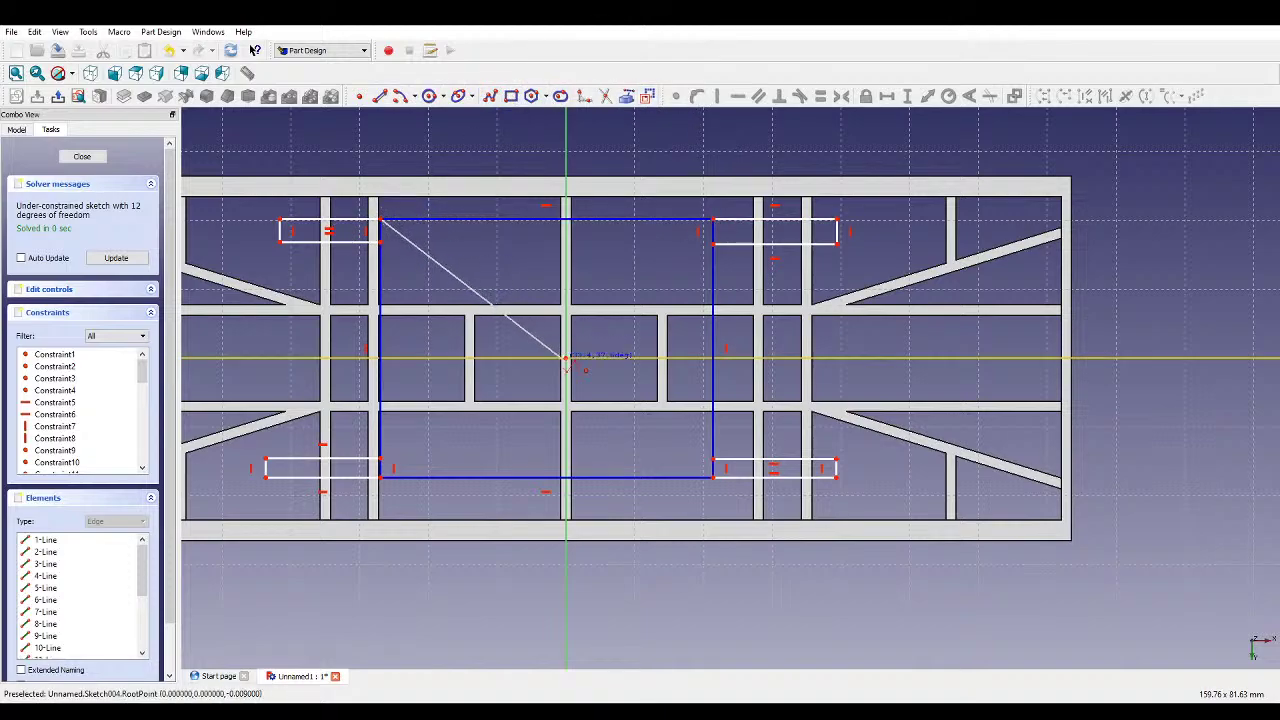
click(566, 358)
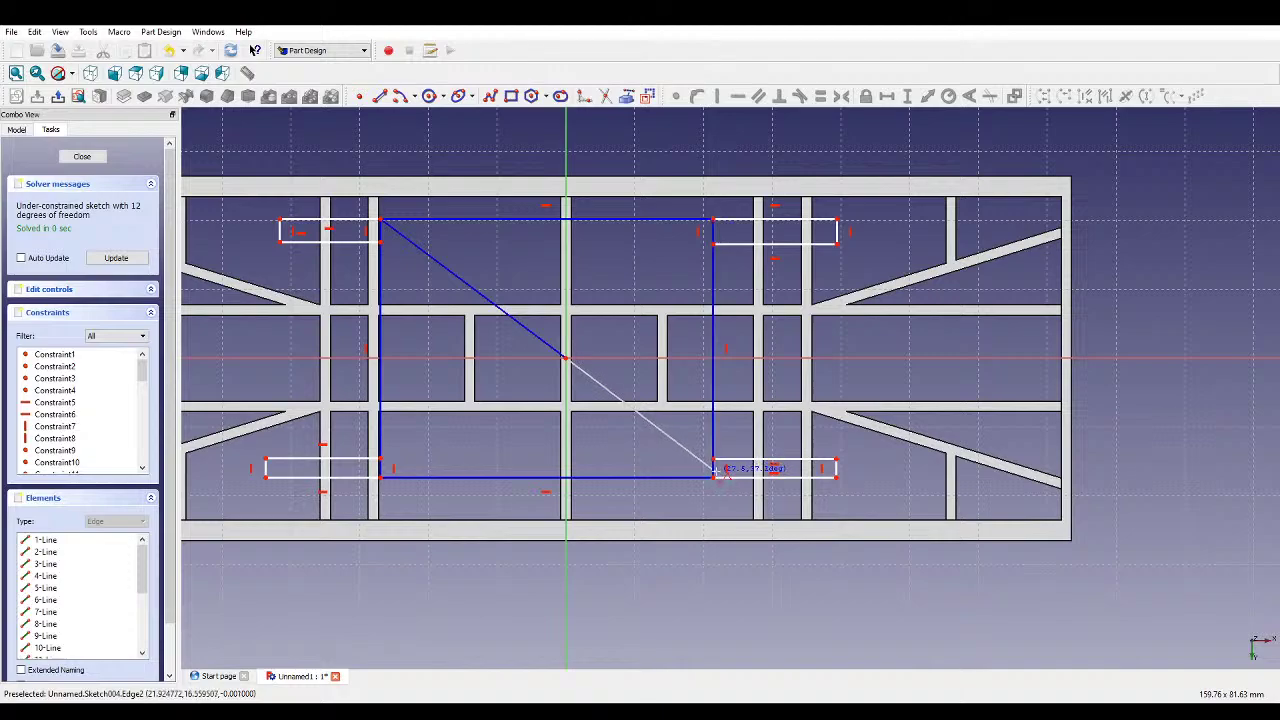
click(716, 474)
right_click(748, 430)
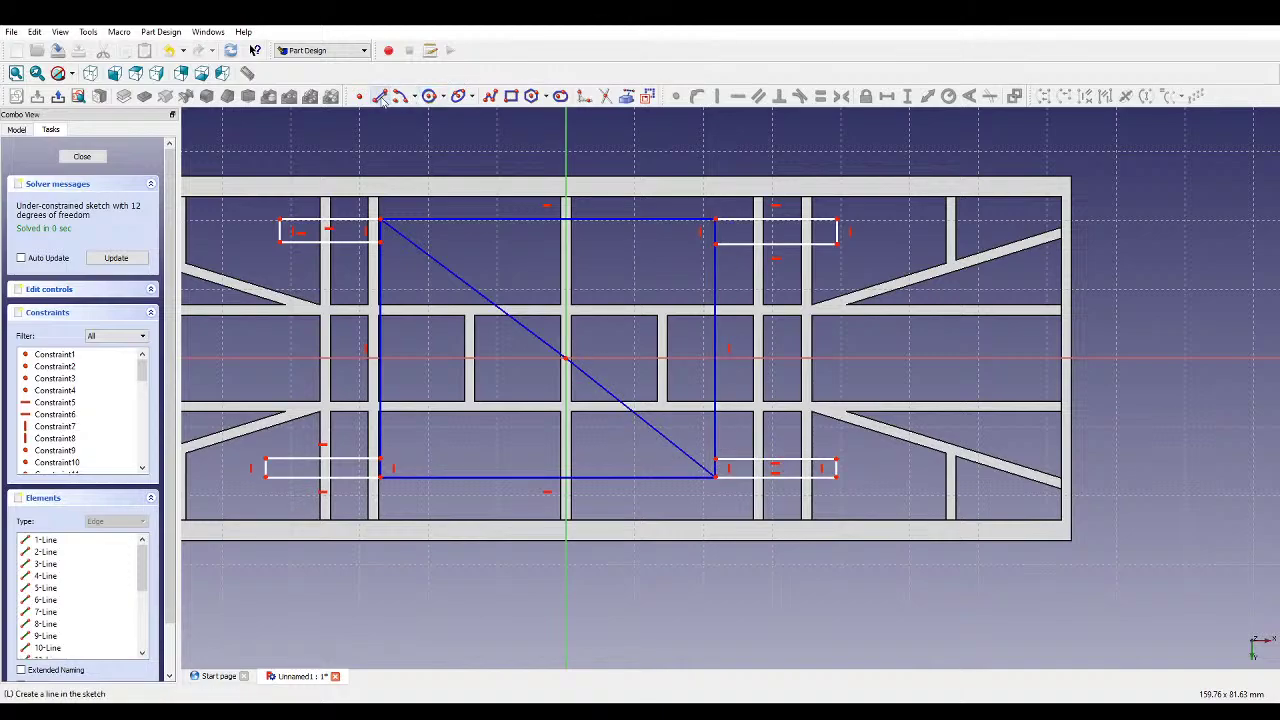
click(381, 96)
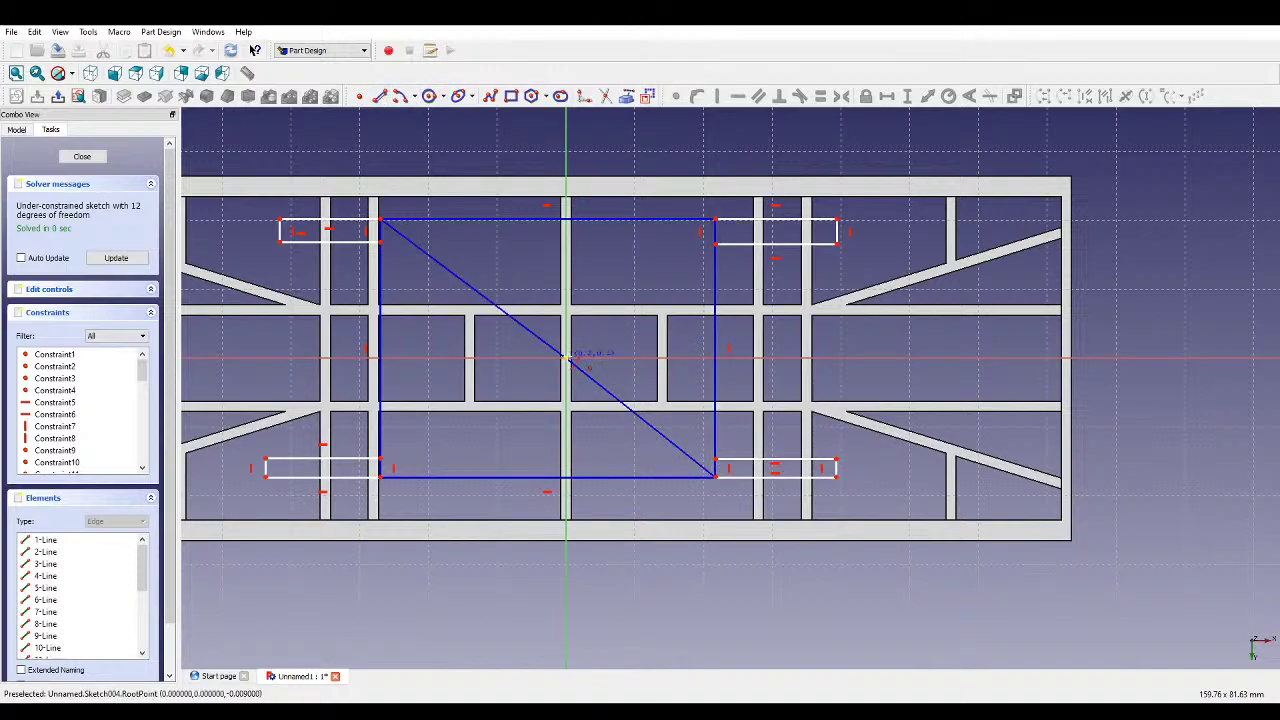
click(566, 358)
click(714, 220)
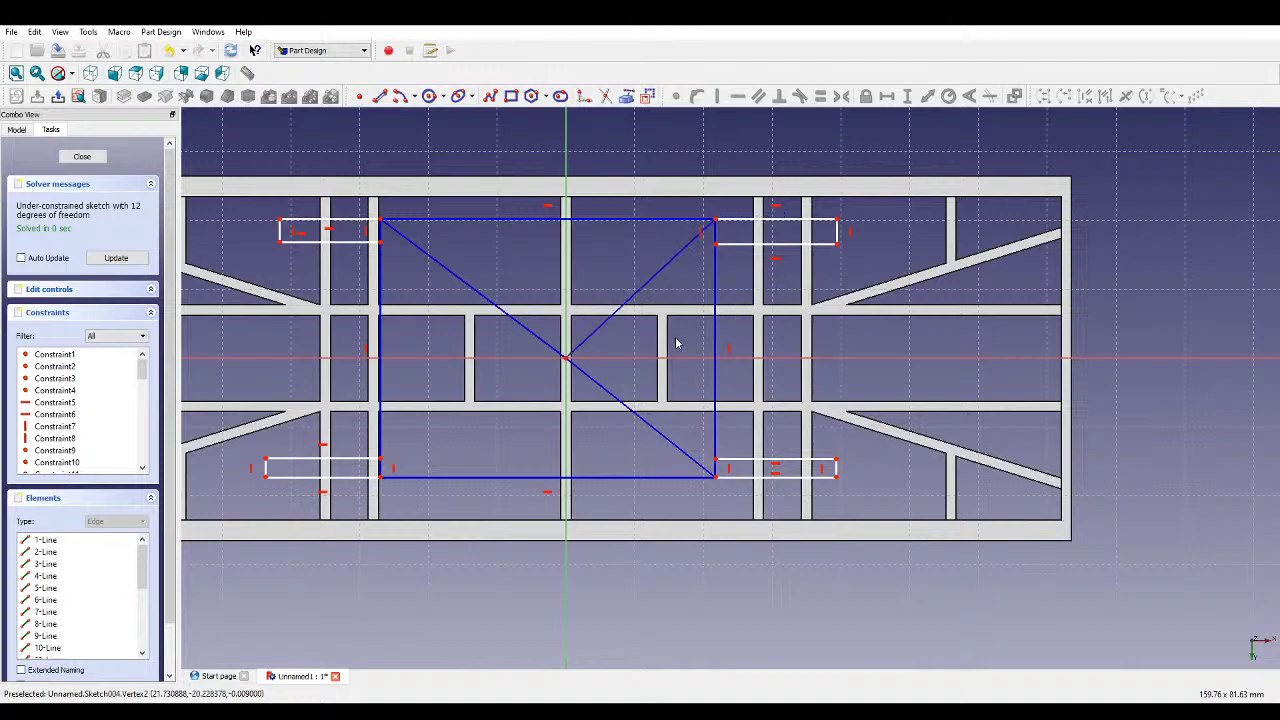
- Constrain the three diagonal construction lines to equal length so the construction rectangle is centred on the origin
click(588, 375)
click(582, 347)
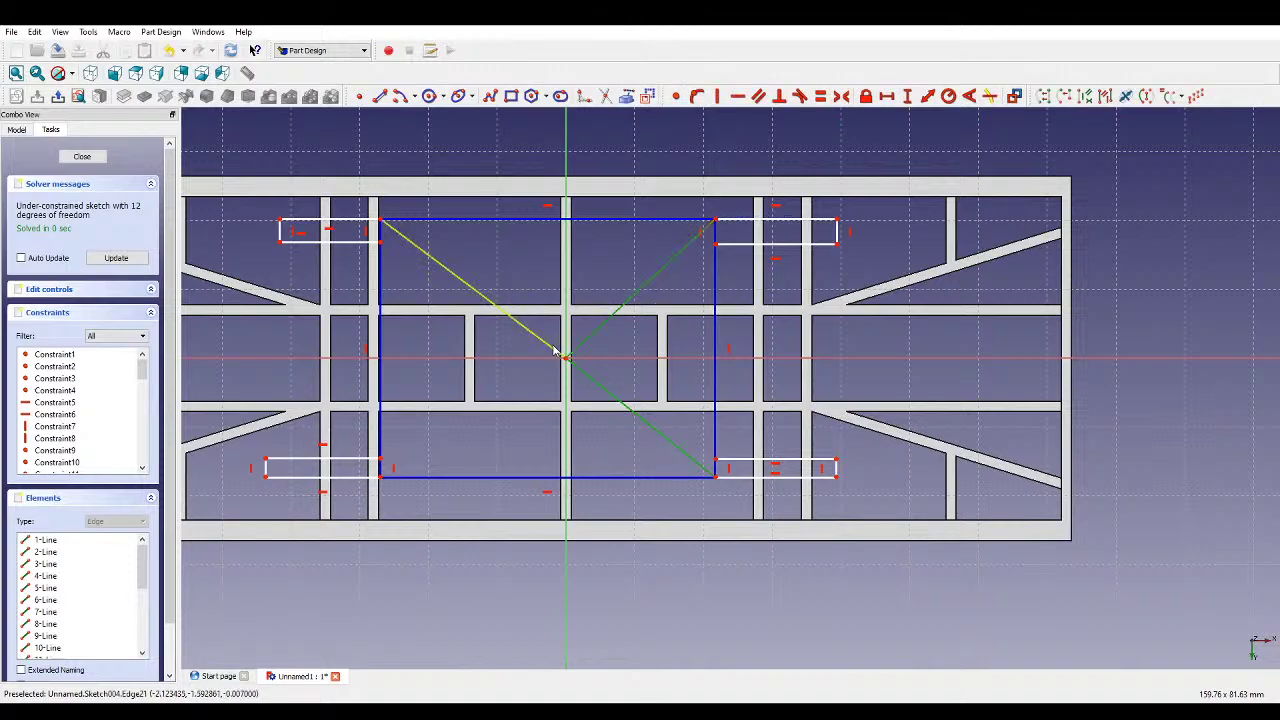
key(Escape)
click(593, 333)
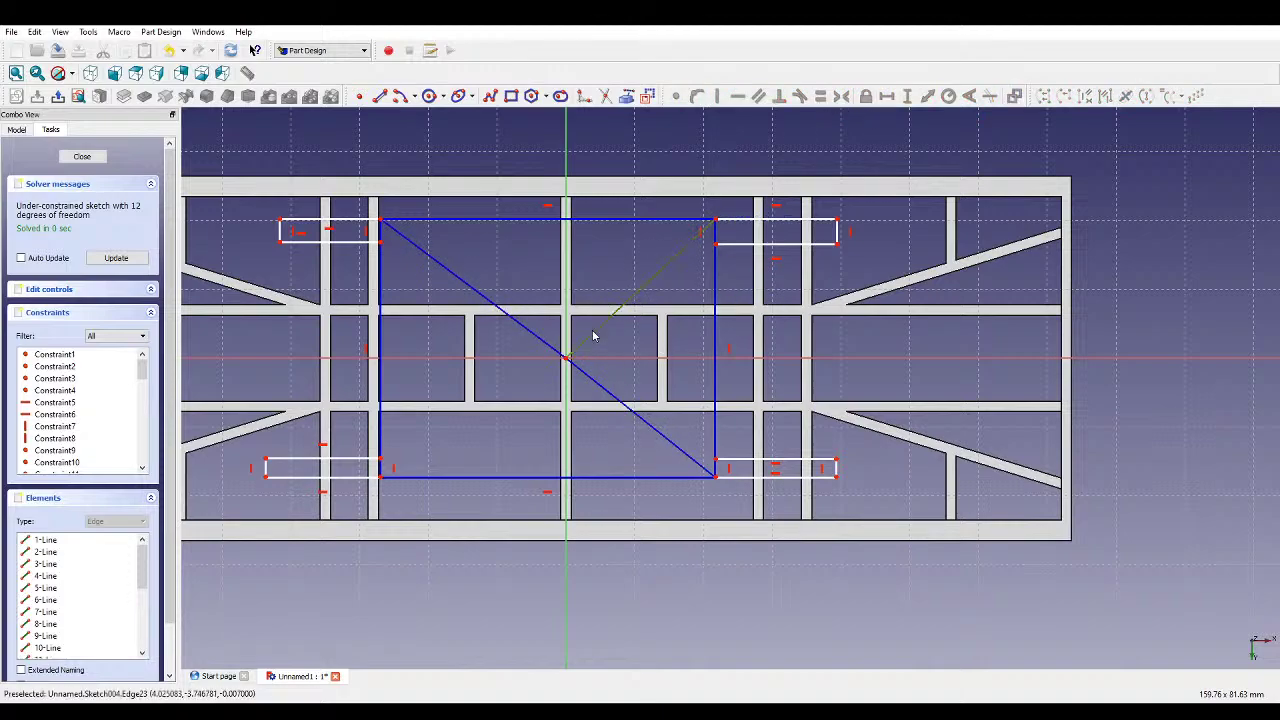
click(583, 374)
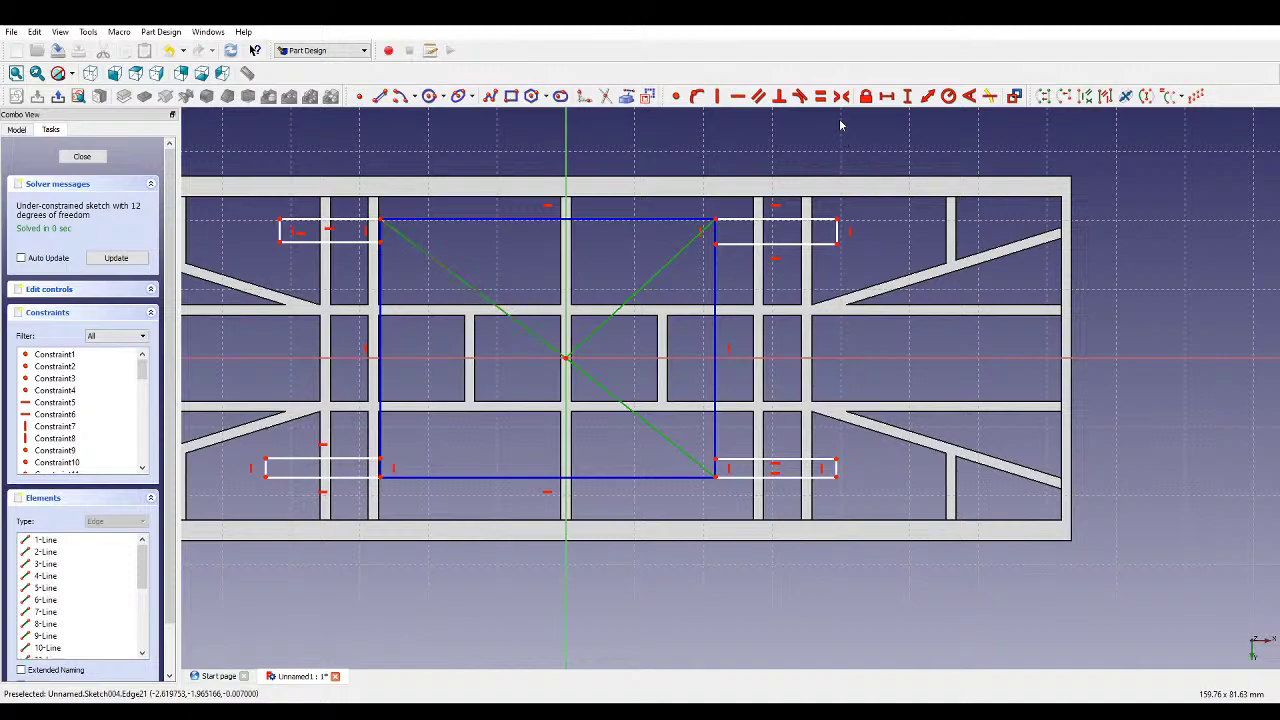
click(820, 96)
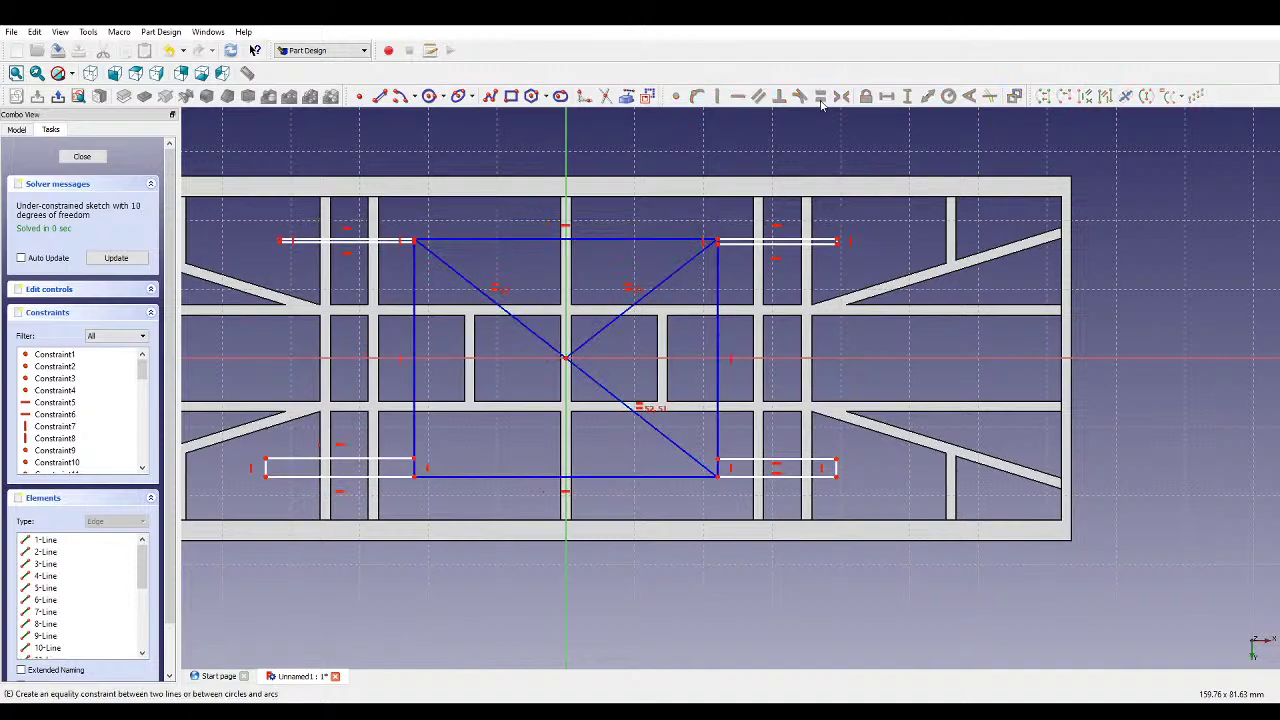
- Constrain the horizontal width of the construction rectangle to 70 mm
click(677, 242)
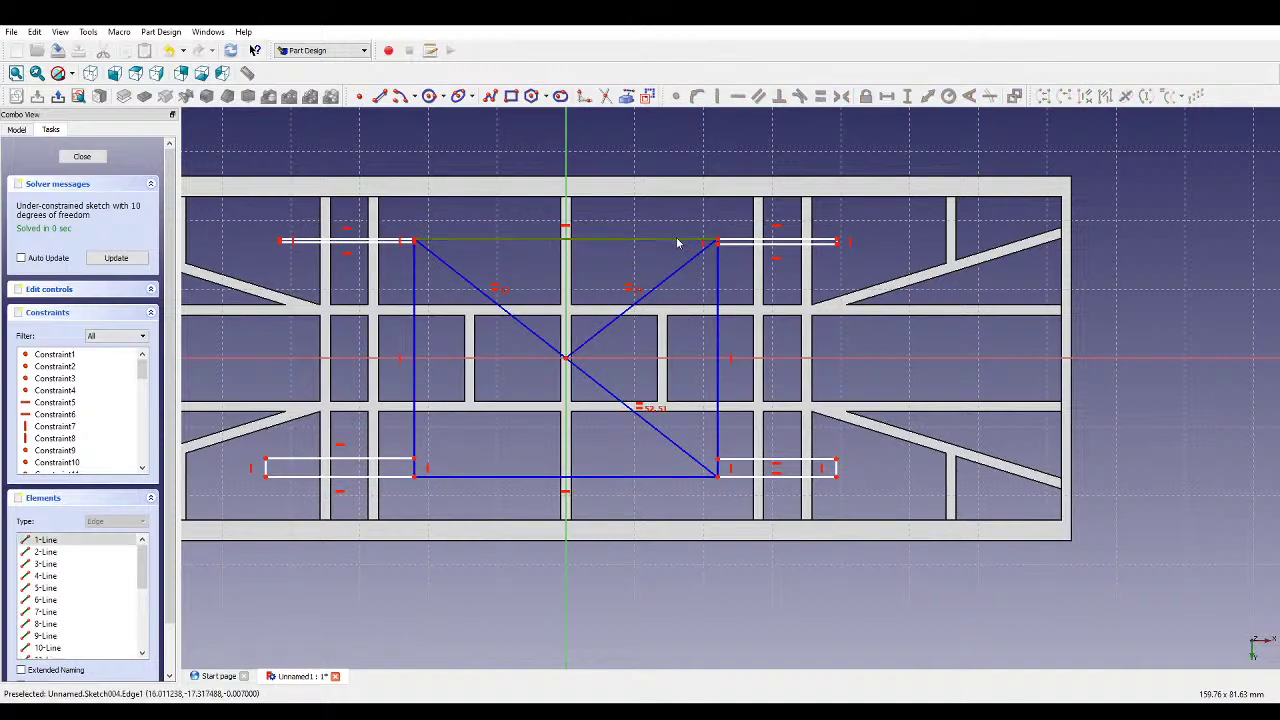
click(893, 97)
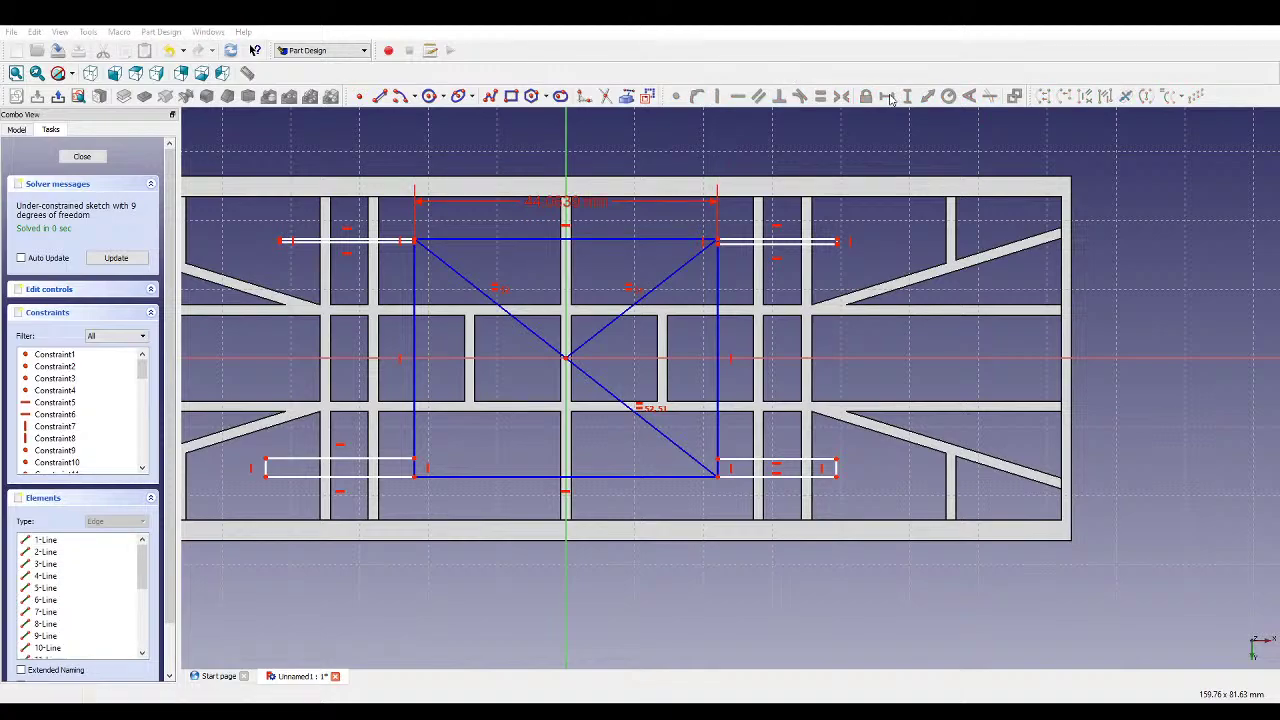
text(70)
key(Return)
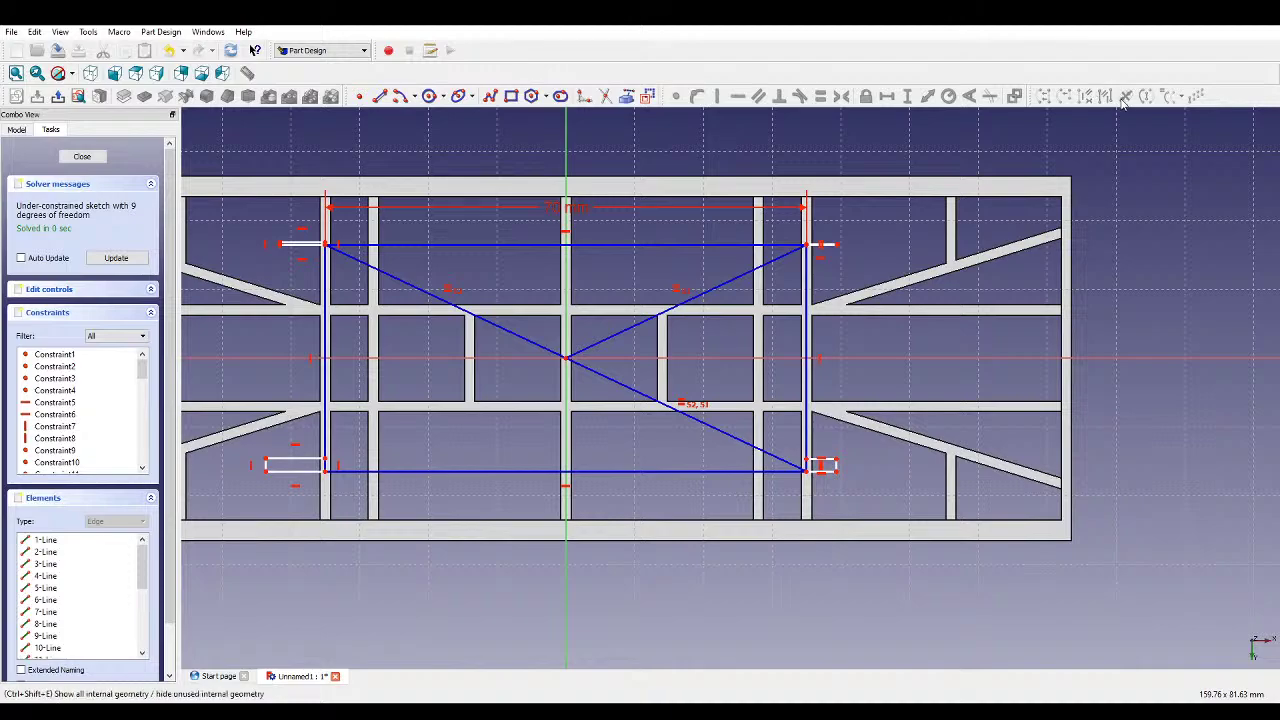
- Constrain the vertical height of the construction rectangle to 28 mm
scroll(322, 270, up, 3)
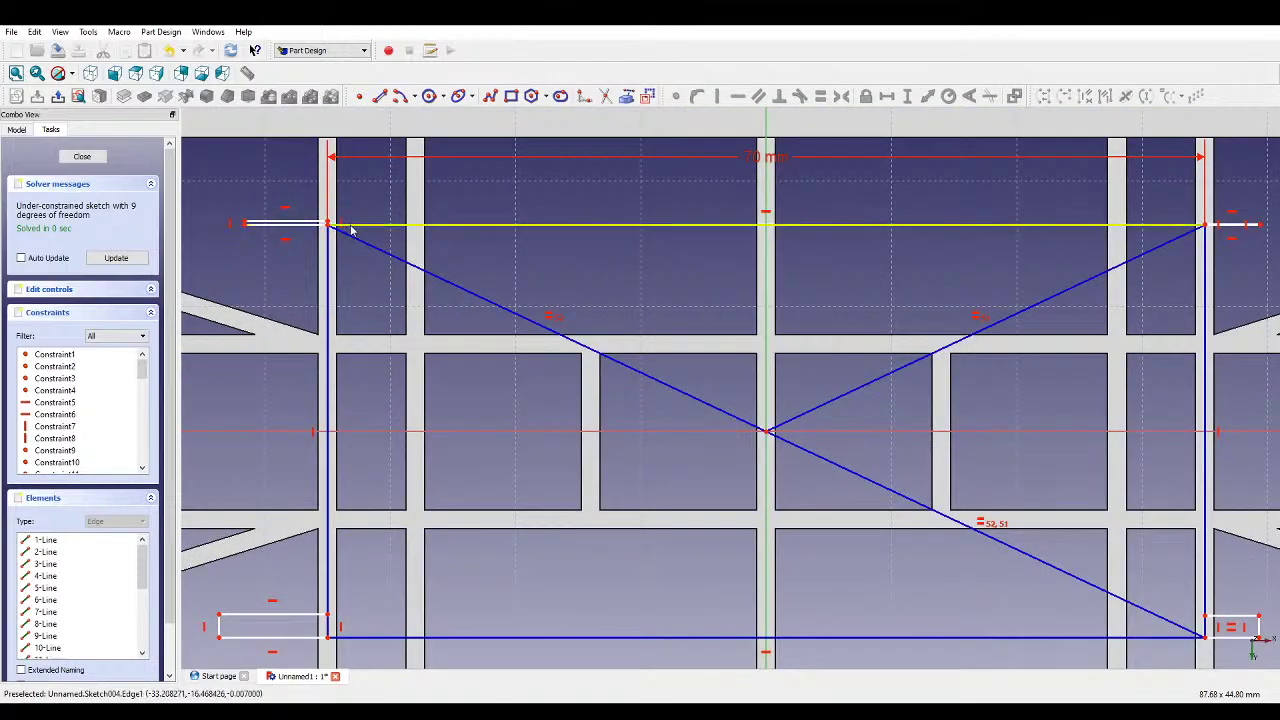
scroll(418, 238, down, 2)
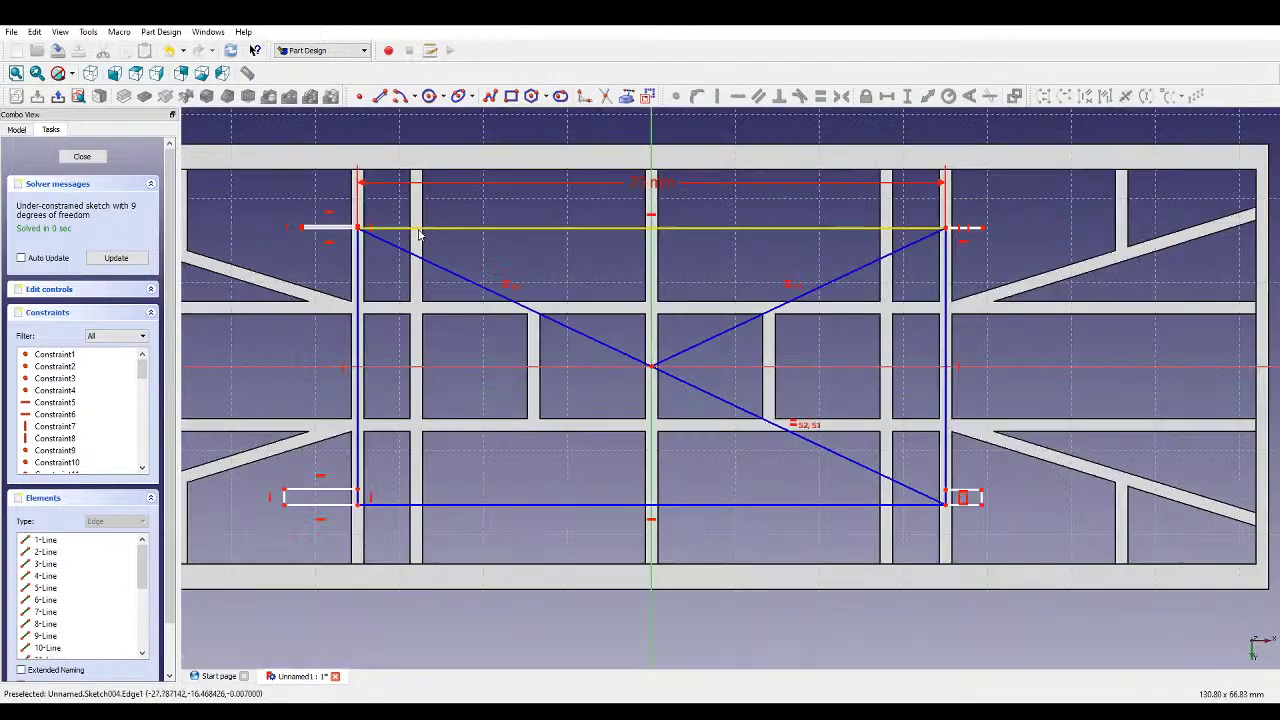
click(359, 260)
click(908, 98)
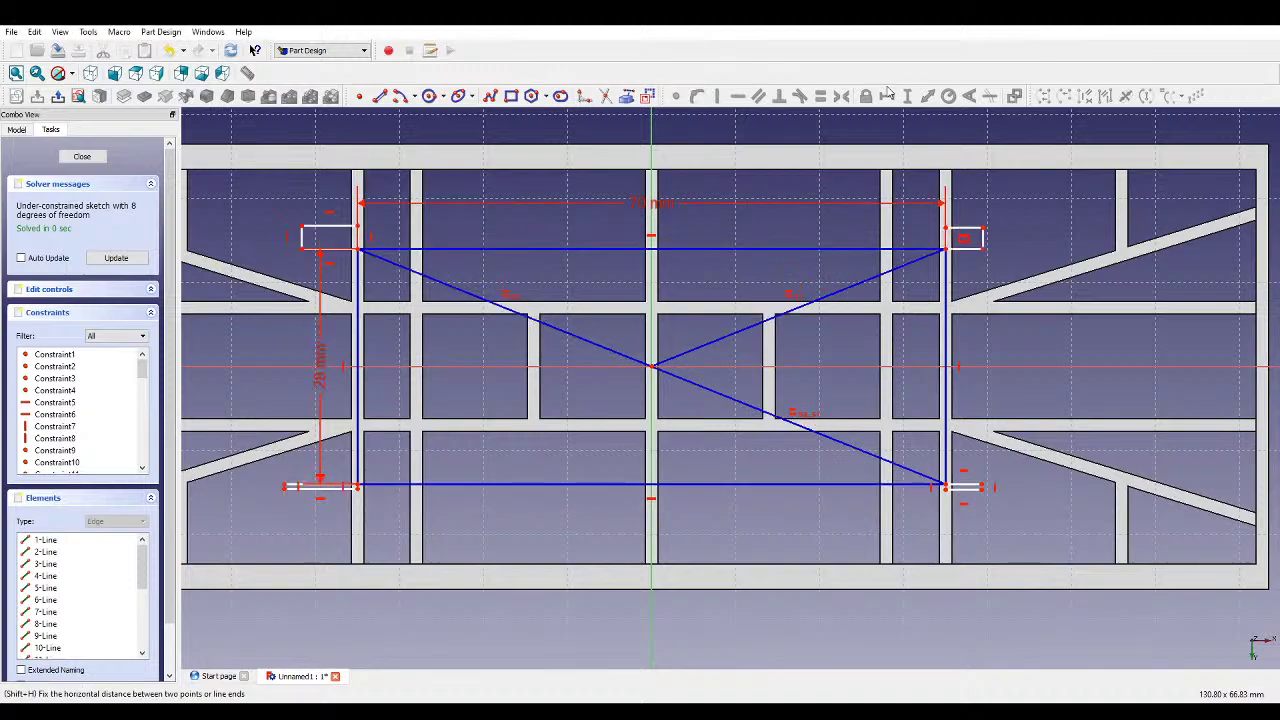
- Enlarge the lower-left mounting rectangle downward and make the short outer sides of all four mounting rectangles equal
scroll(324, 481, up, 3)
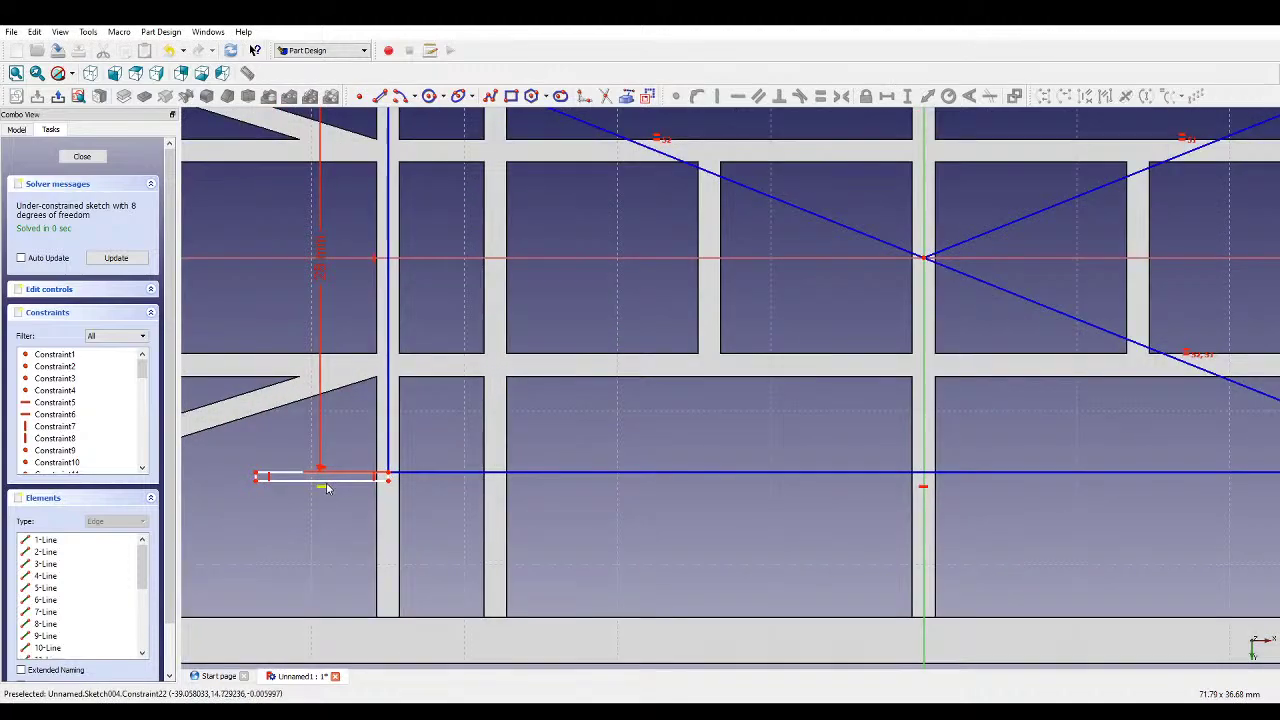
drag(331, 484, 330, 523)
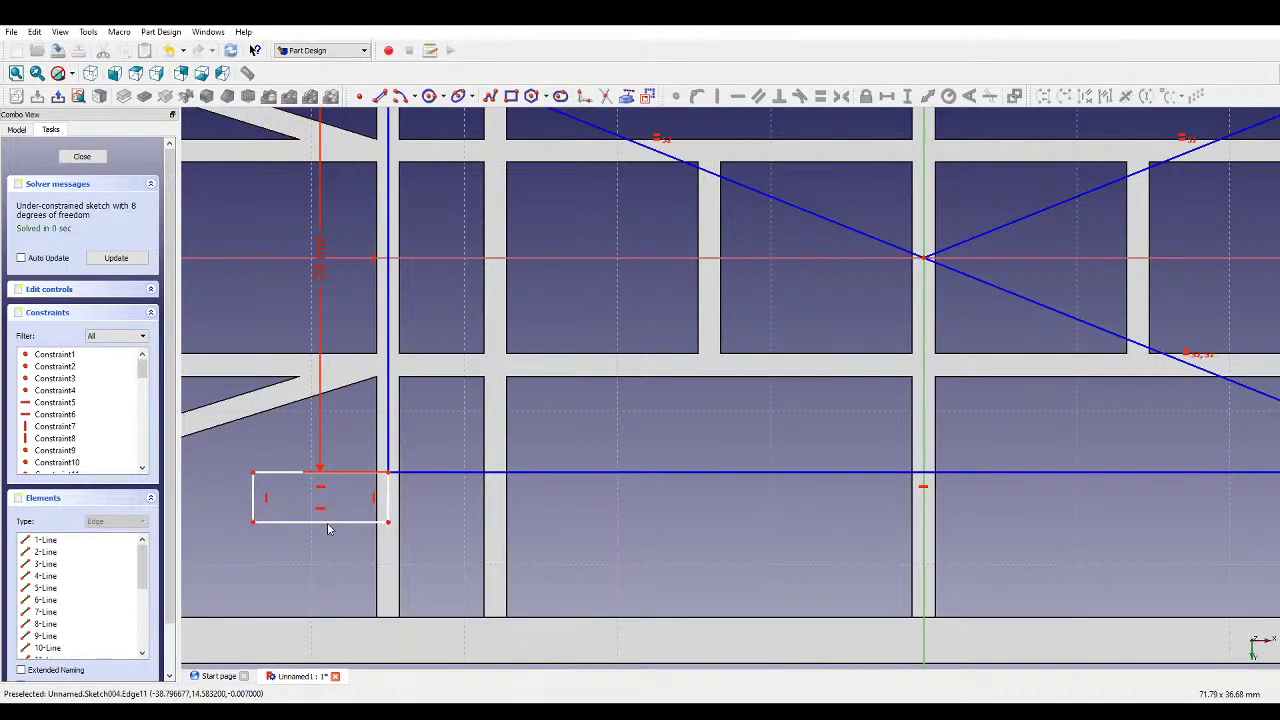
scroll(300, 515, down, 2)
click(267, 502)
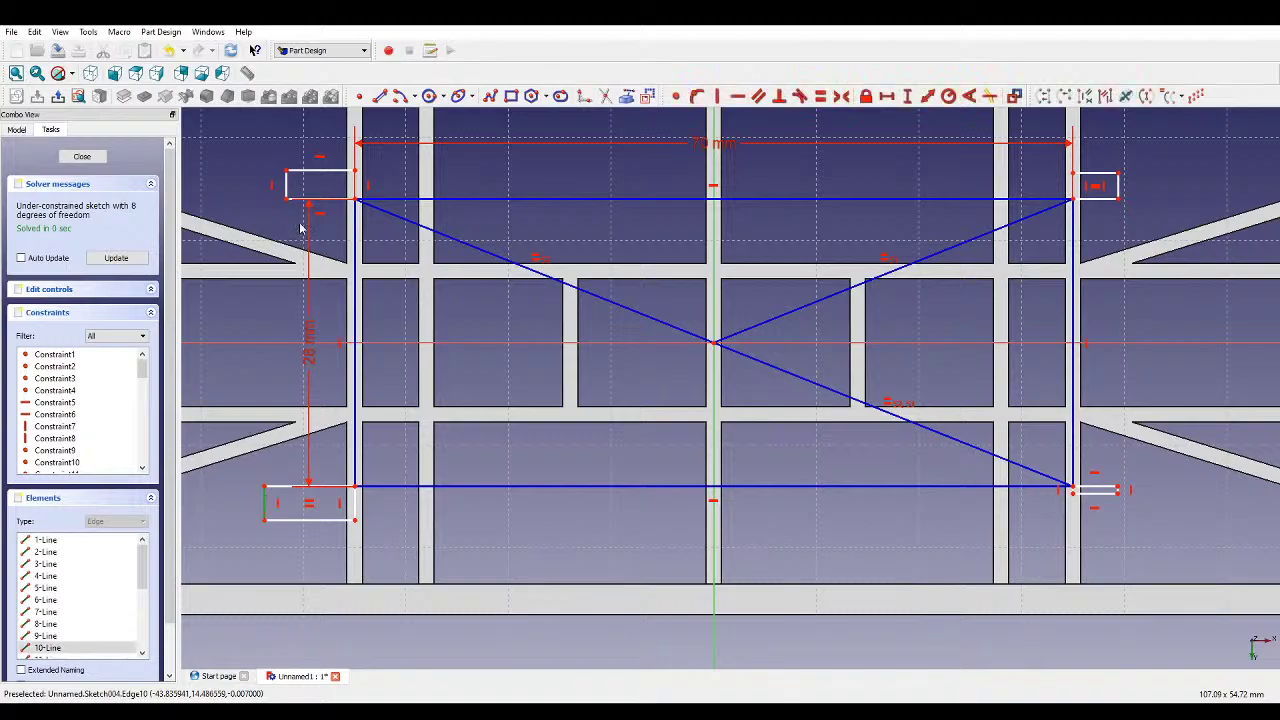
click(286, 185)
scroll(1122, 502, up, 2)
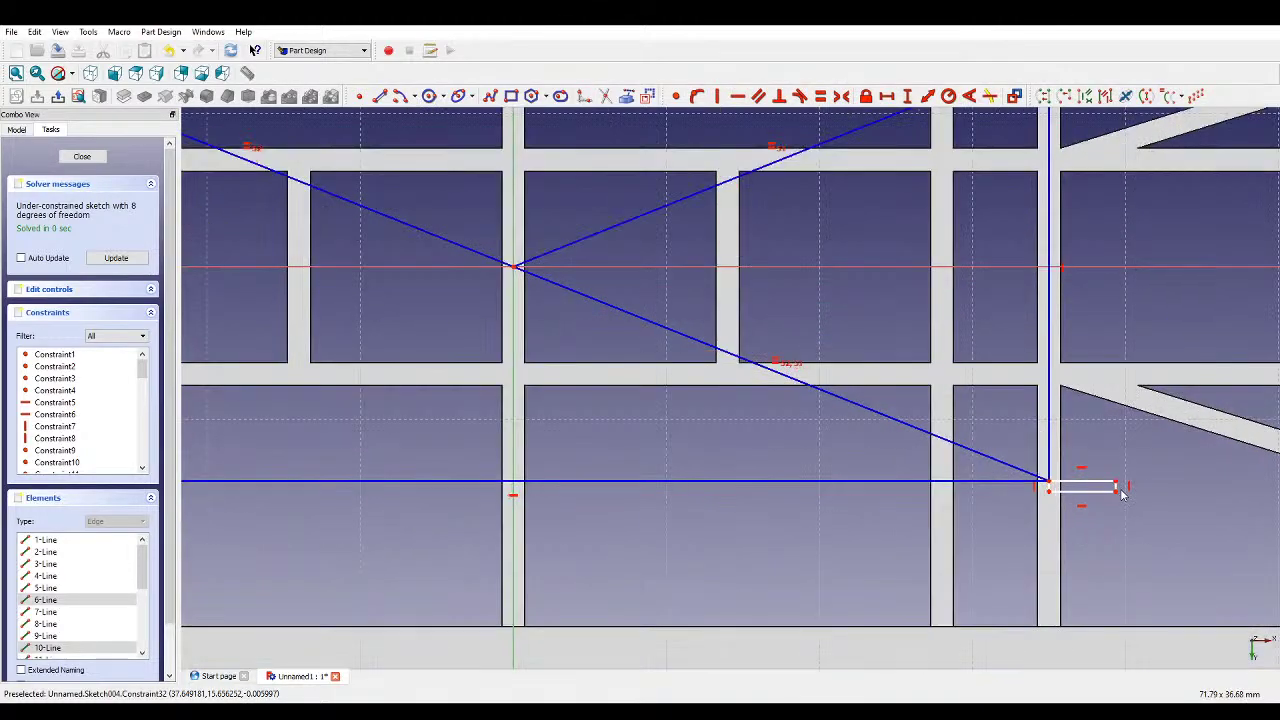
scroll(1120, 492, down, 3)
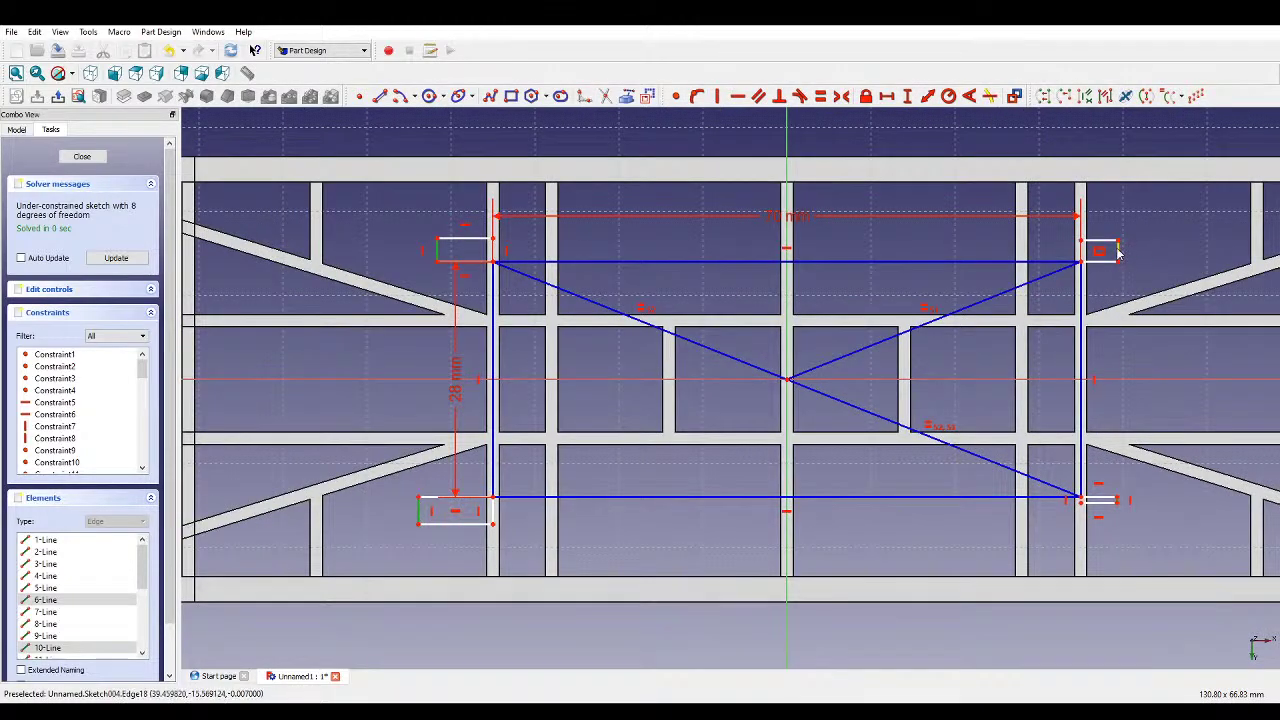
click(822, 96)
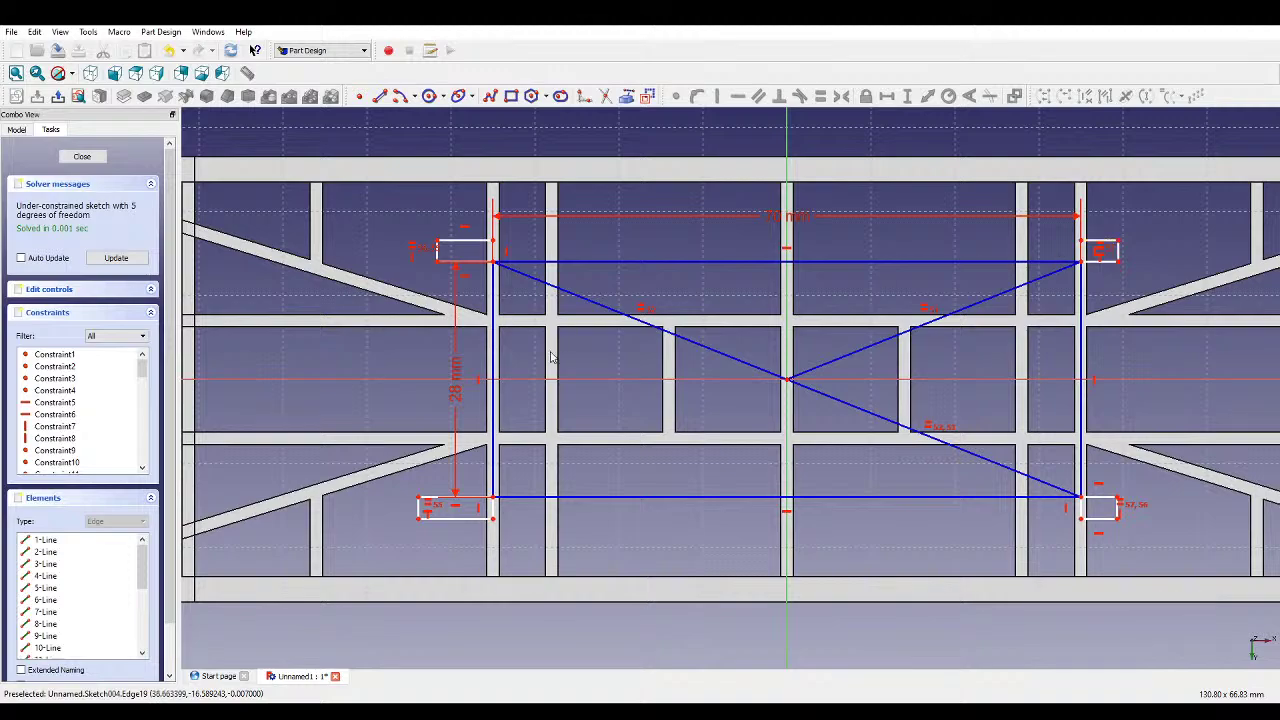
- Make the long horizontal sides of the four mounting rectangles equal in length
click(467, 497)
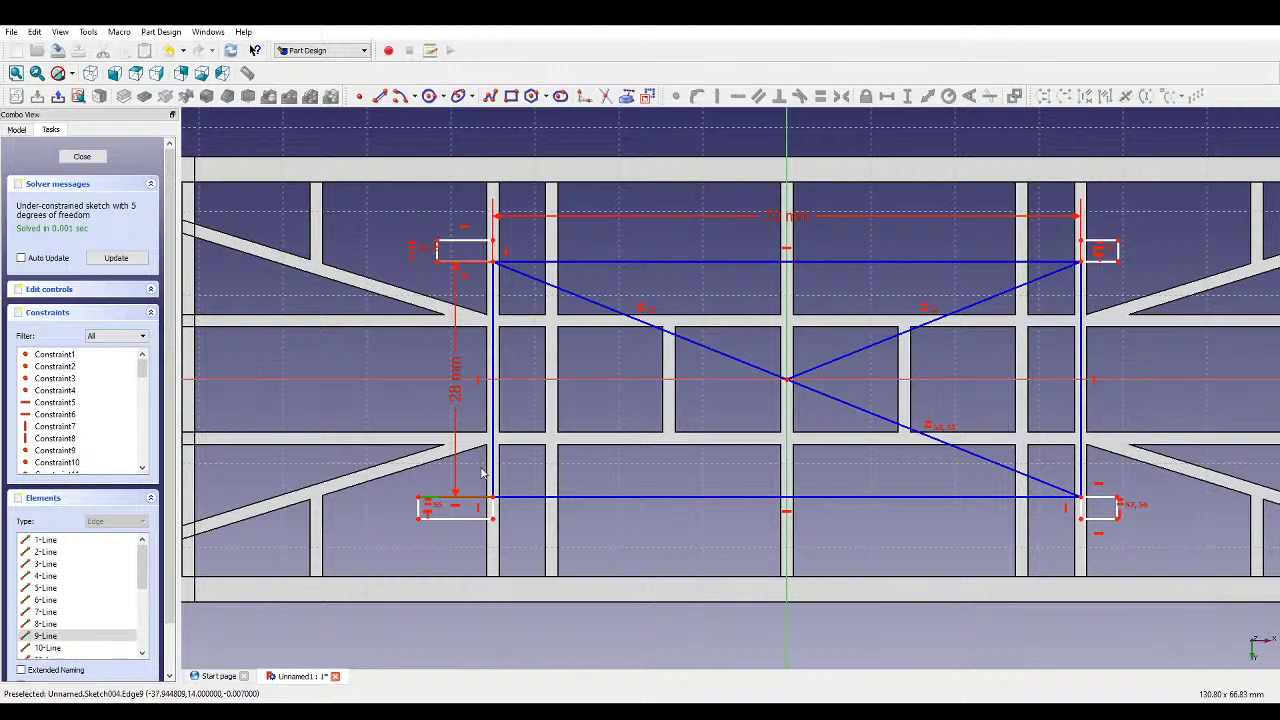
click(475, 262)
click(1100, 262)
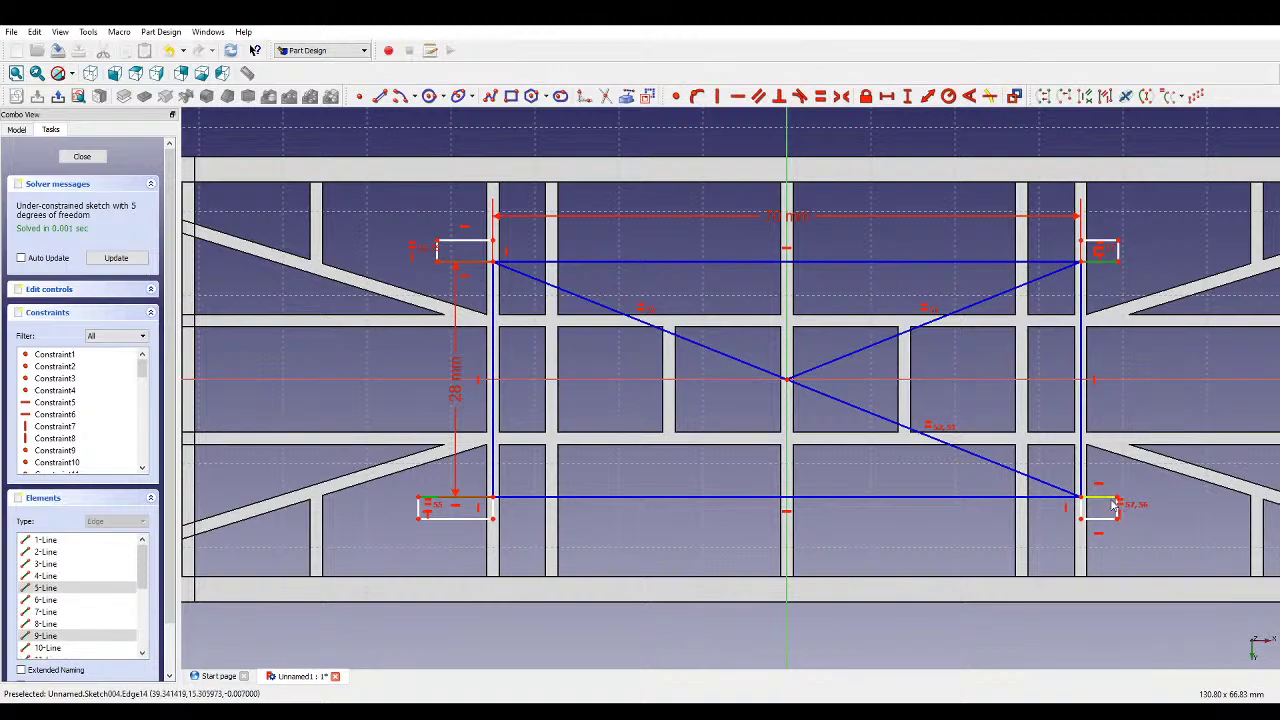
click(1113, 505)
click(822, 96)
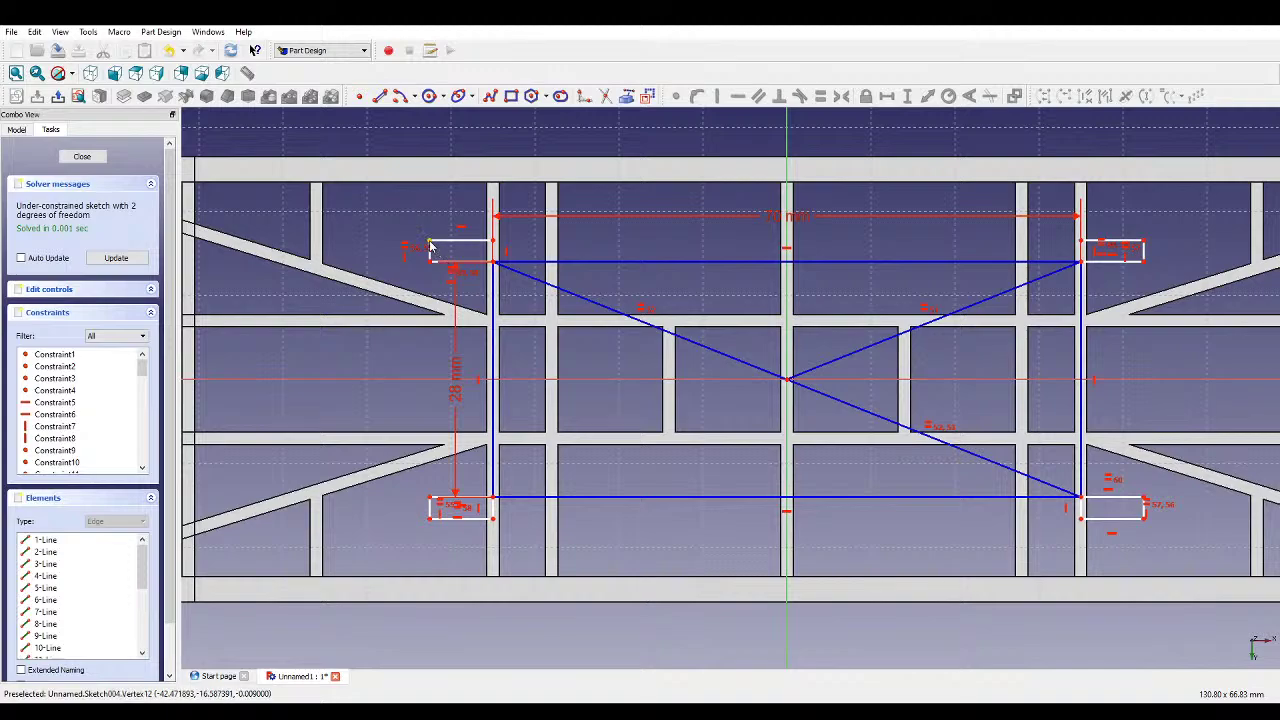
- Stretch the upper-left mounting rectangle outward and constrain its horizontal length to 22 mm
drag(431, 242, 342, 232)
click(348, 230)
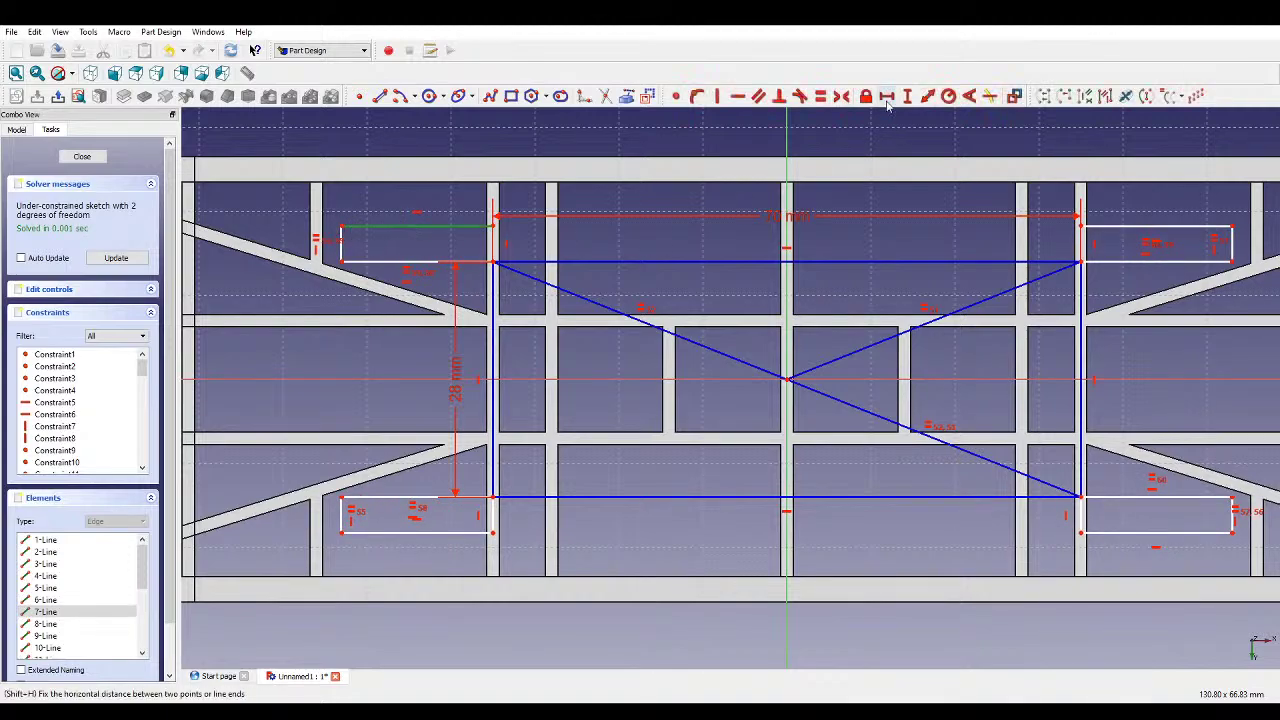
click(885, 96)
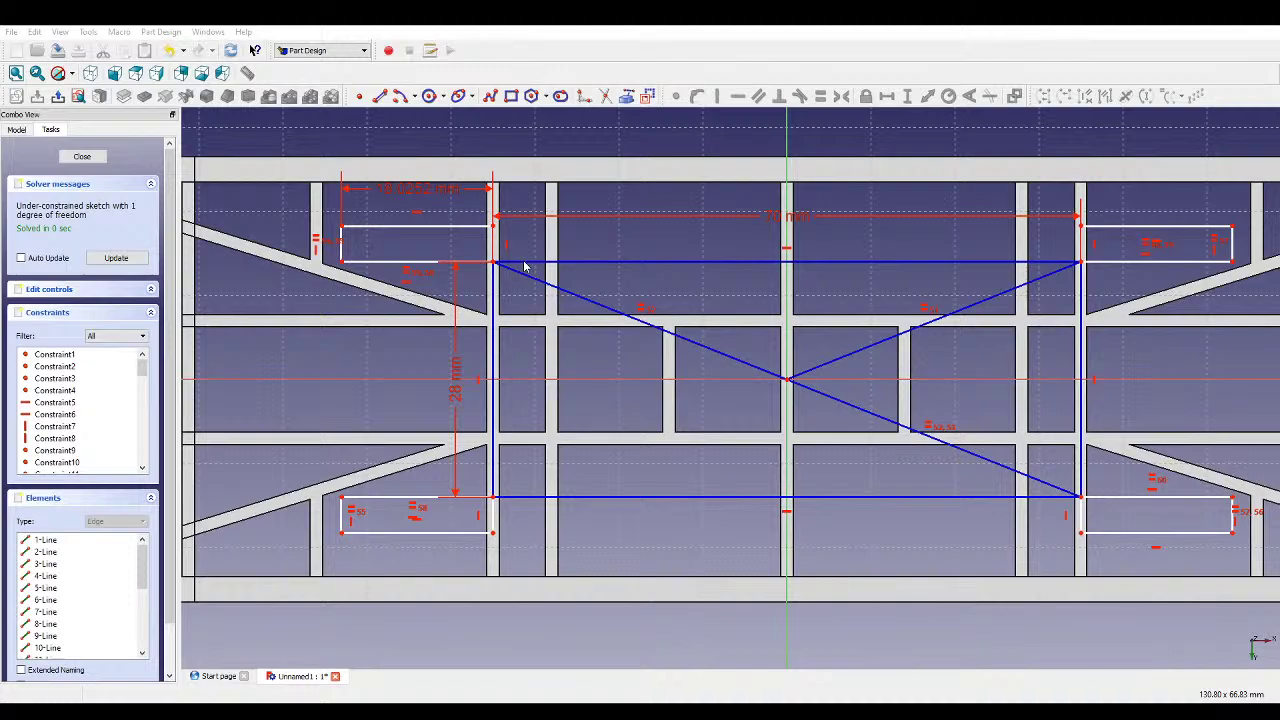
drag(524, 266, 523, 263)
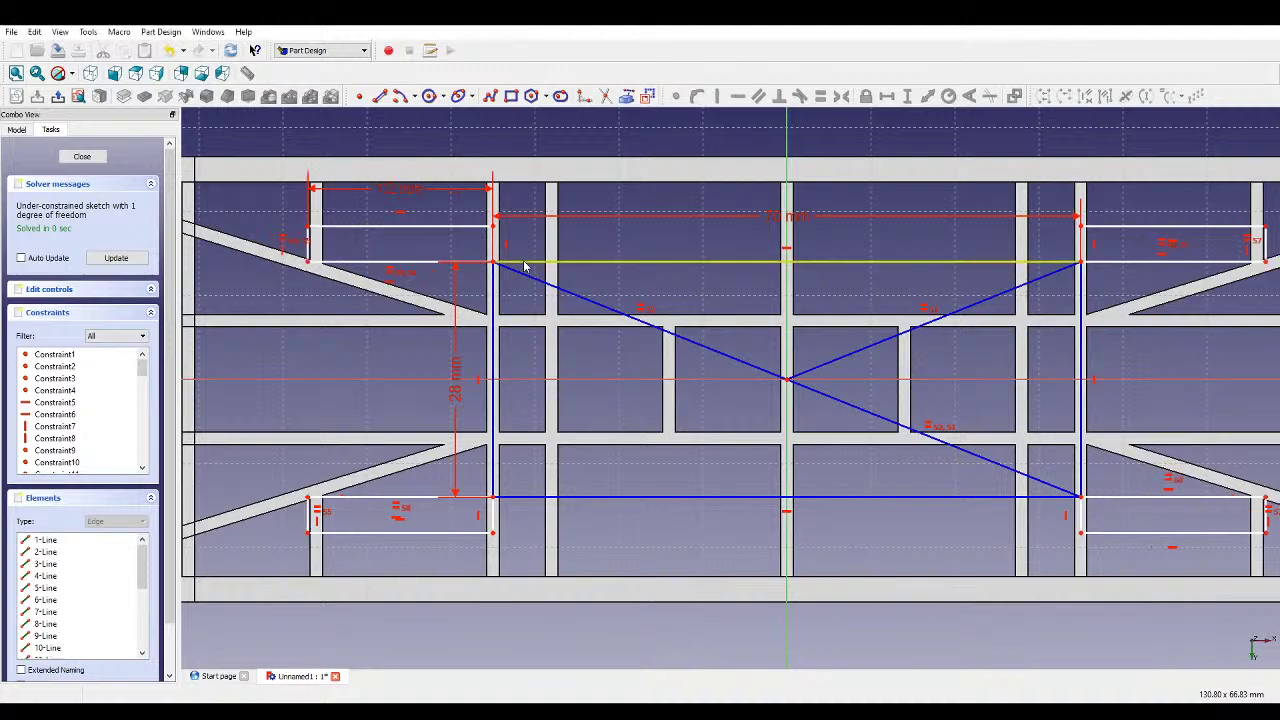
- Set the construction rectangle's width to 60 mm and the mounting rectangles' length to 24 mm and height to 4 mm, finishing the sketch
double_click(799, 223)
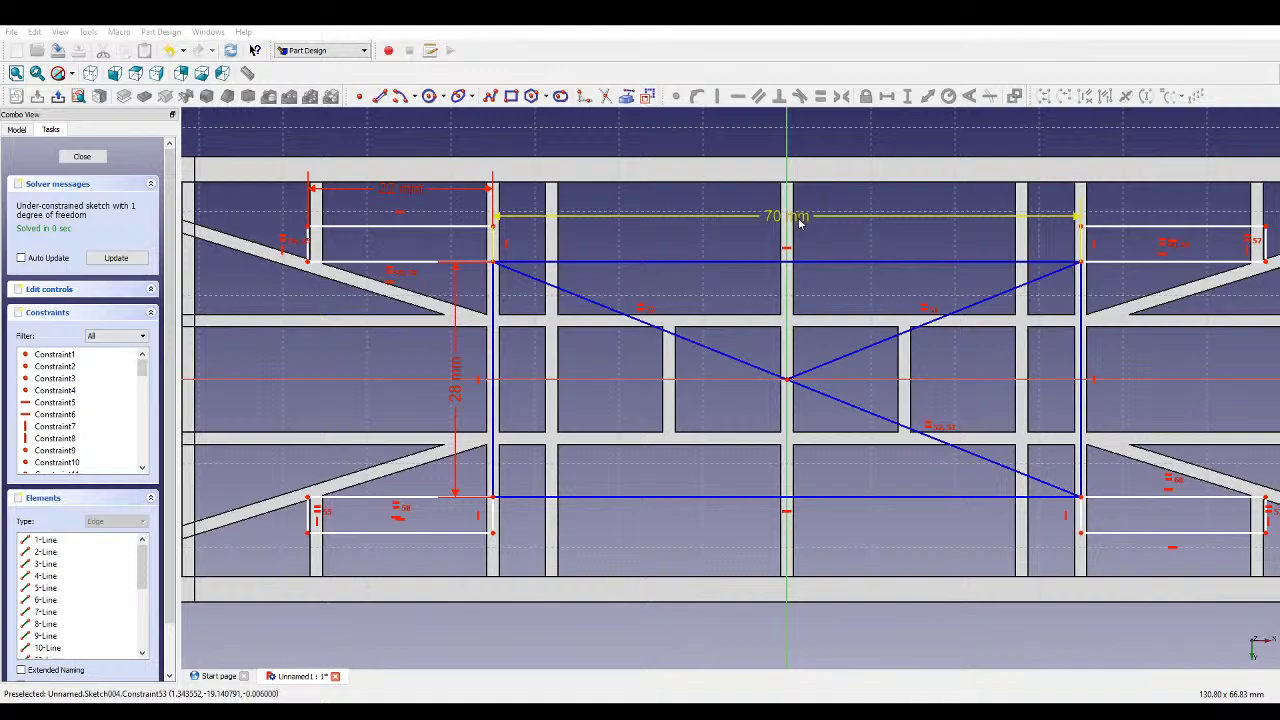
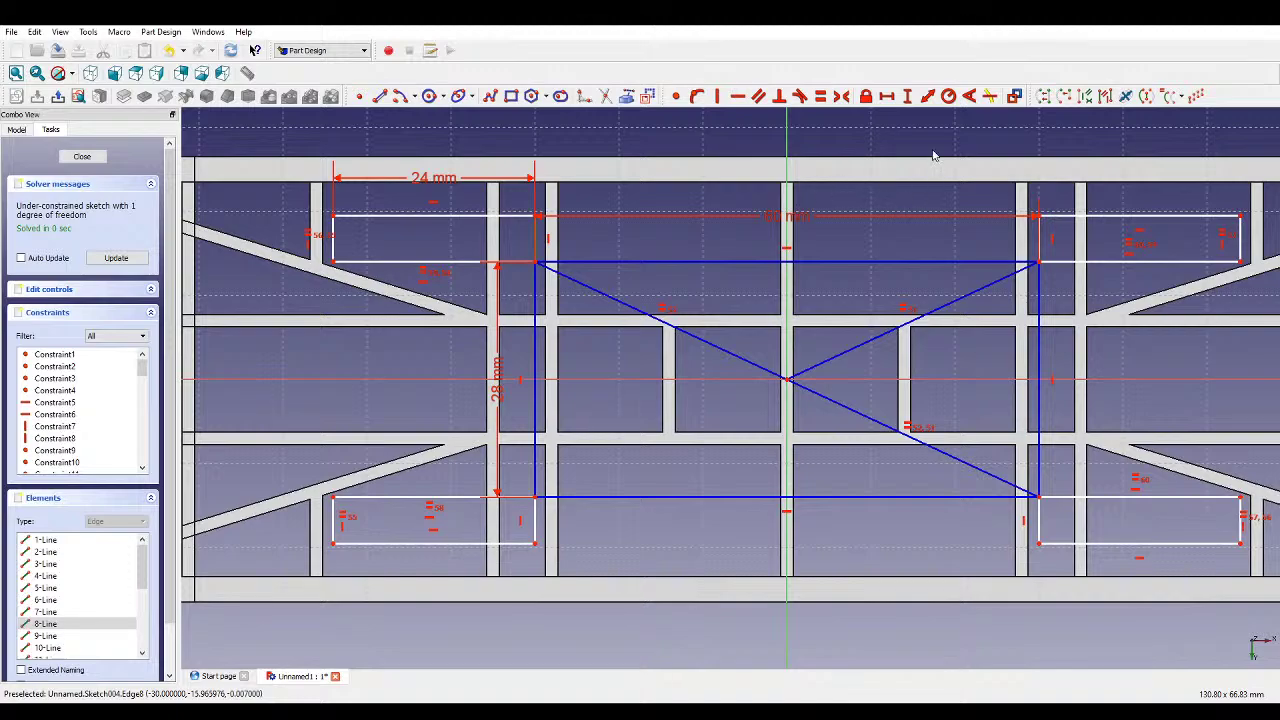
click(908, 96)
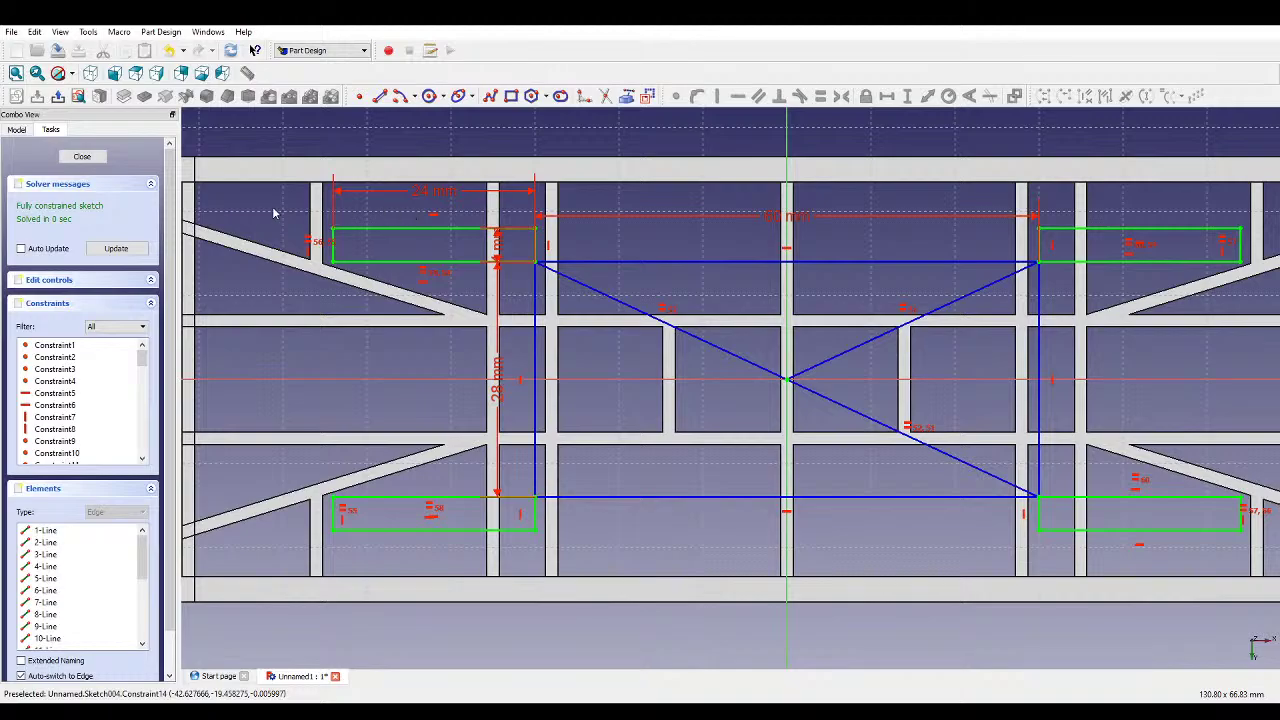
click(82, 156)
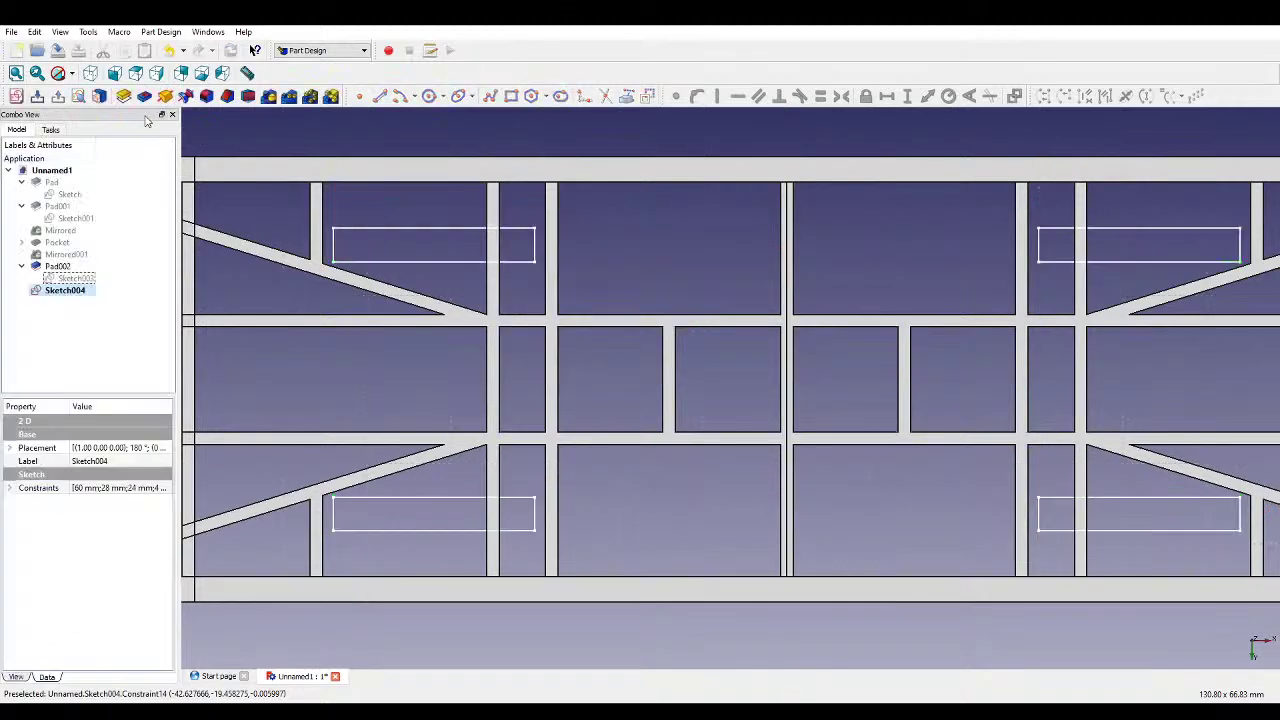
- Pocket the four-rectangle sketch 2 mm deep into the underside of the frame's cross ribs and inspect the notches
click(144, 96)
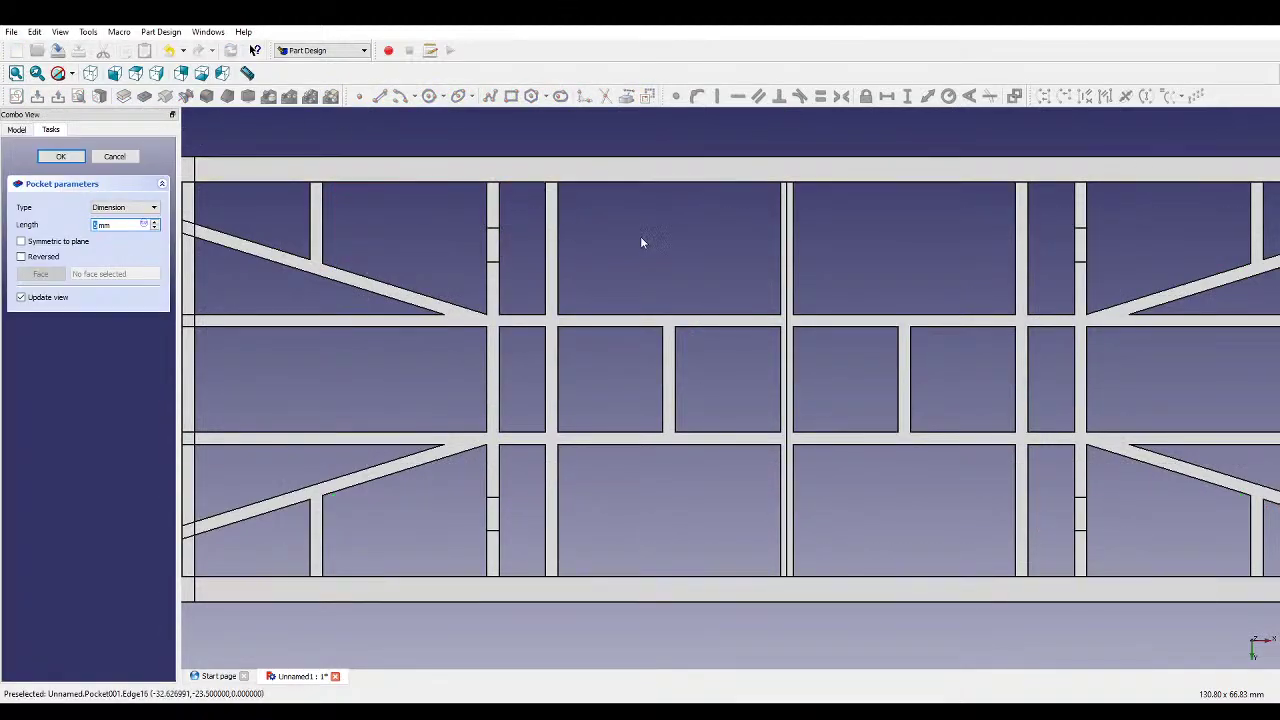
middle_drag(642, 242, 920, 346)
click(60, 156)
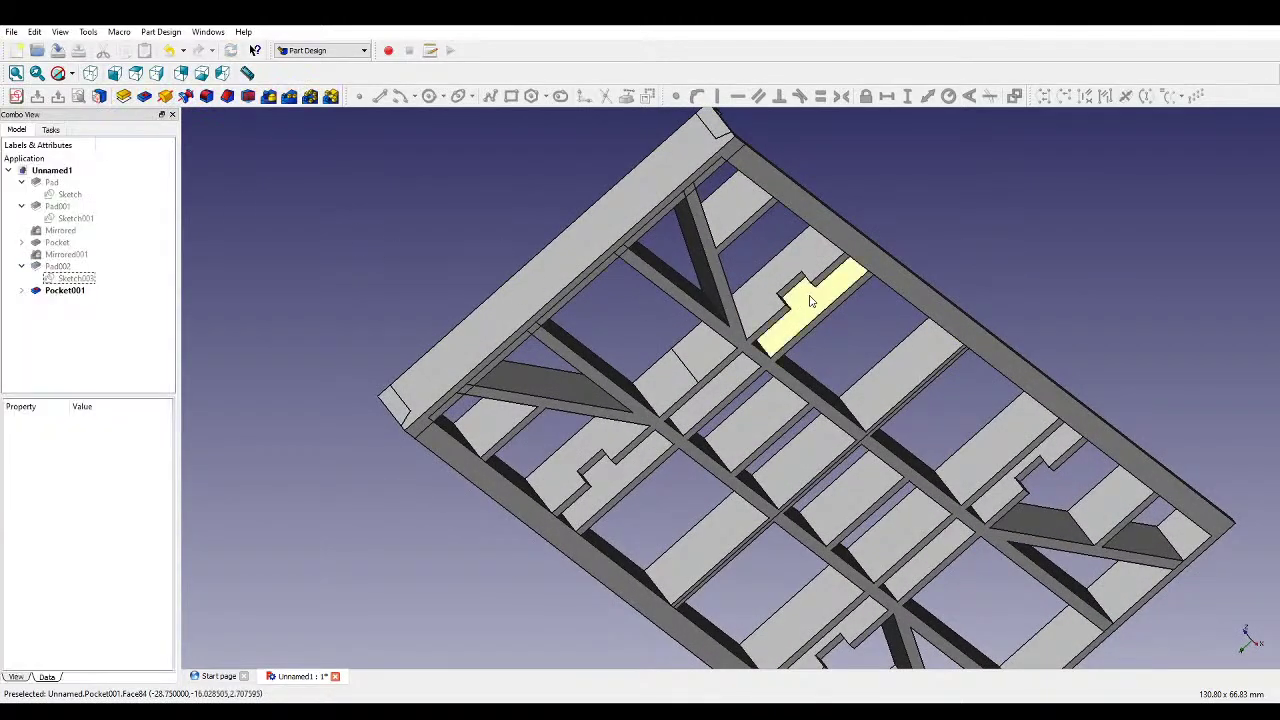
middle_drag(974, 306, 822, 269)
scroll(597, 395, up, 3)
scroll(622, 320, up, 2)
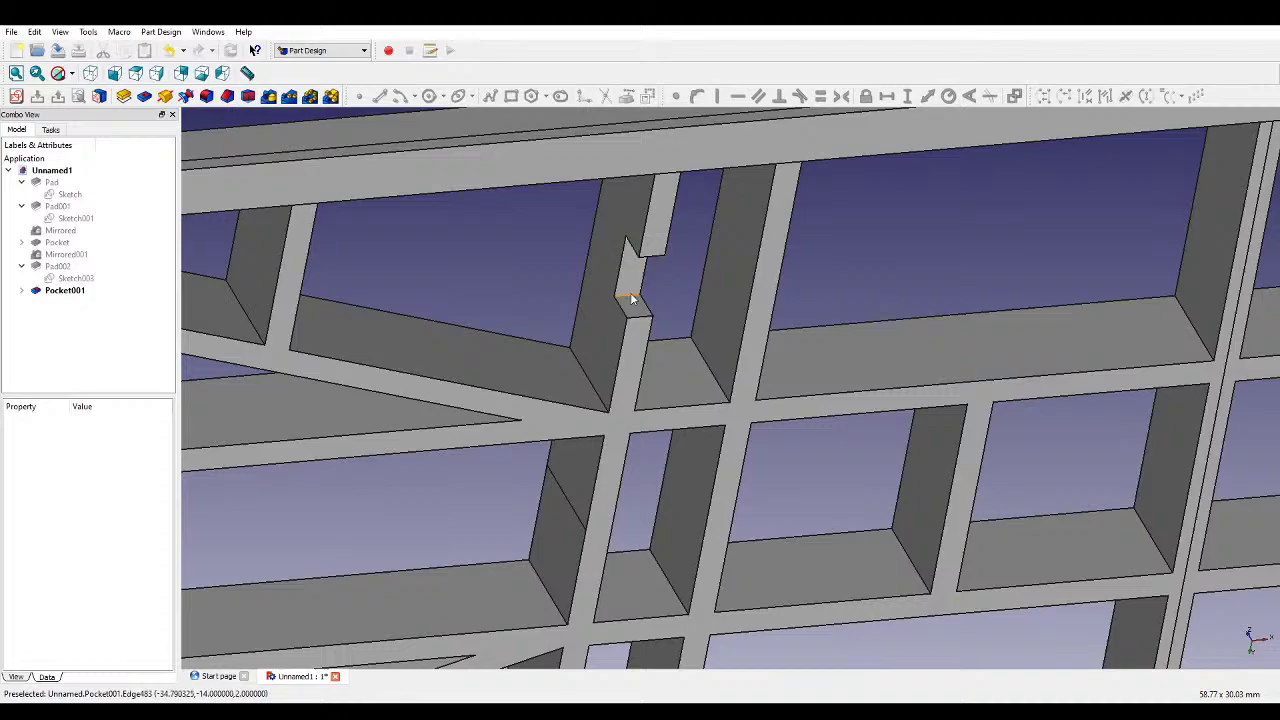
- Fillet the inner floor edge along one side of each of the four rib notches with a 1 mm radius
click(631, 299)
scroll(631, 299, down, 4)
scroll(600, 535, up, 5)
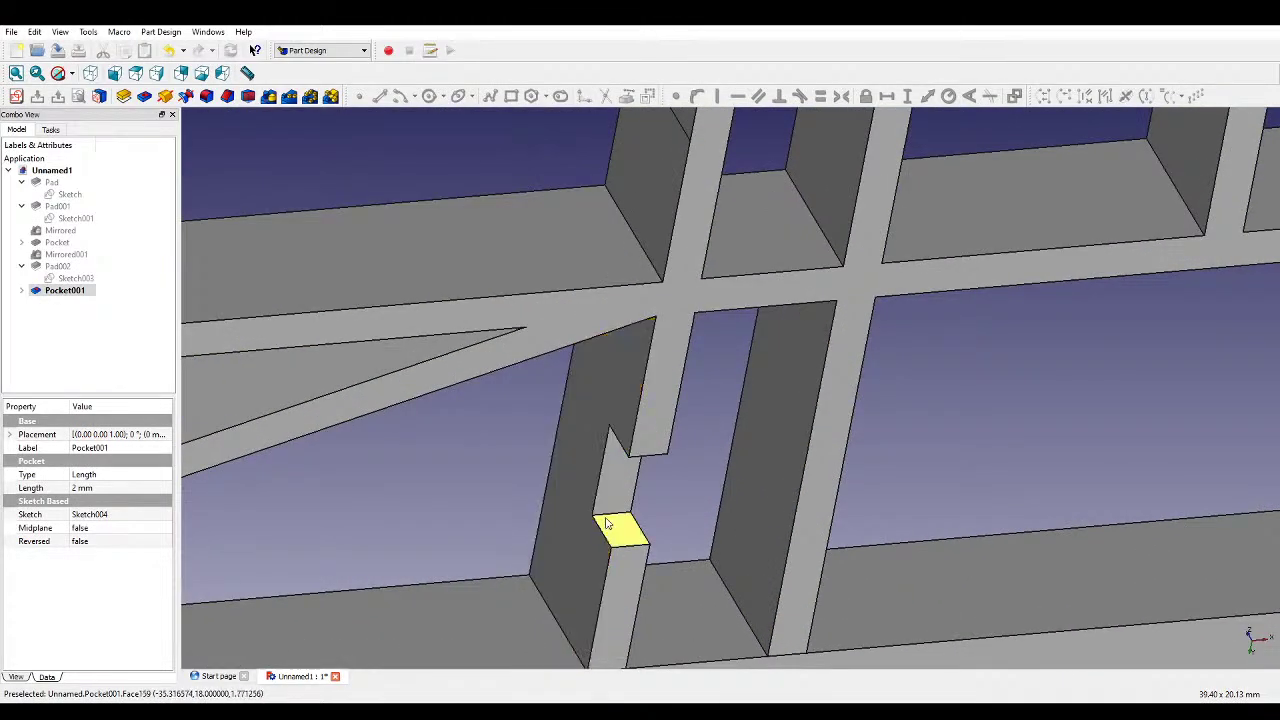
scroll(606, 523, down, 5)
scroll(1165, 425, up, 5)
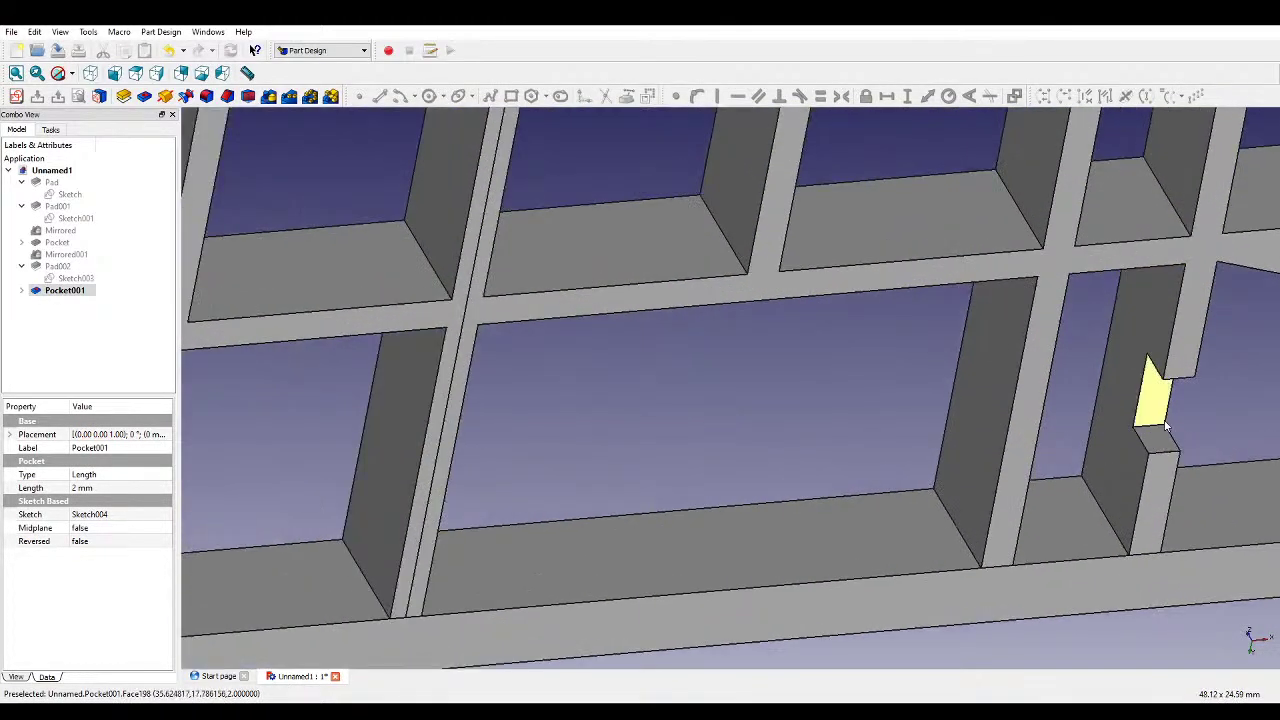
scroll(1165, 425, down, 5)
scroll(1131, 310, up, 5)
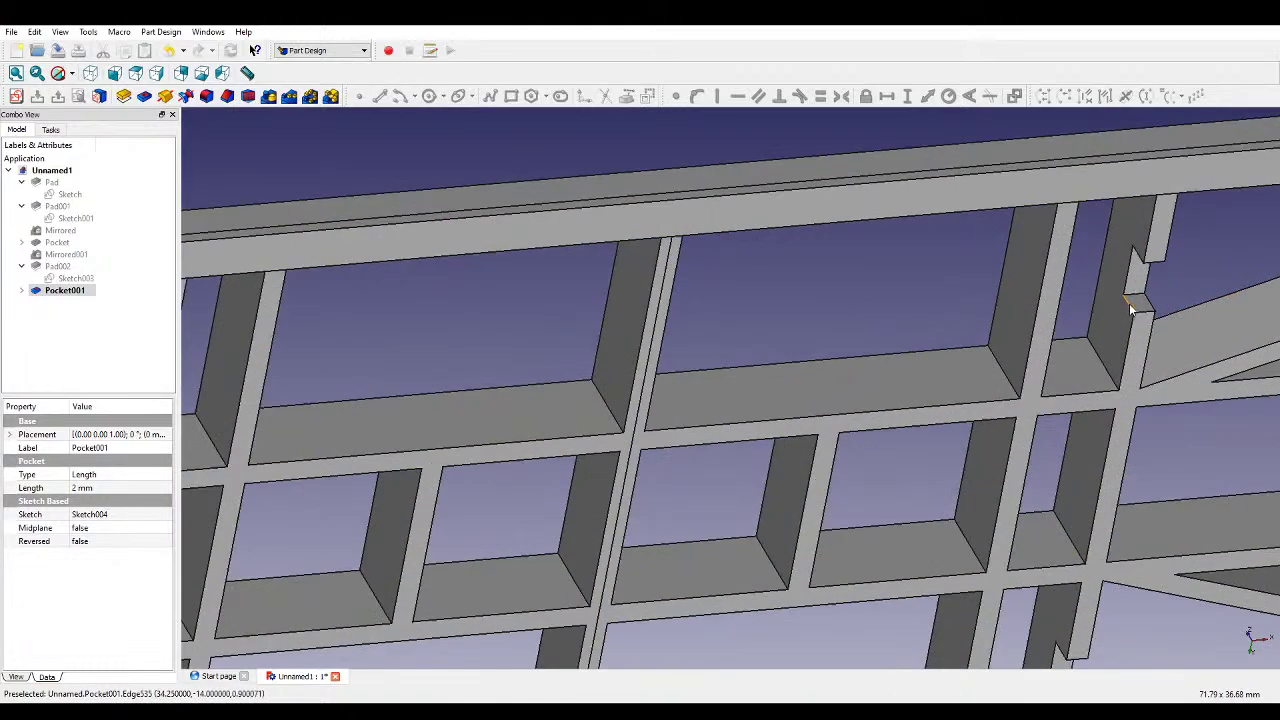
scroll(1131, 310, down, 5)
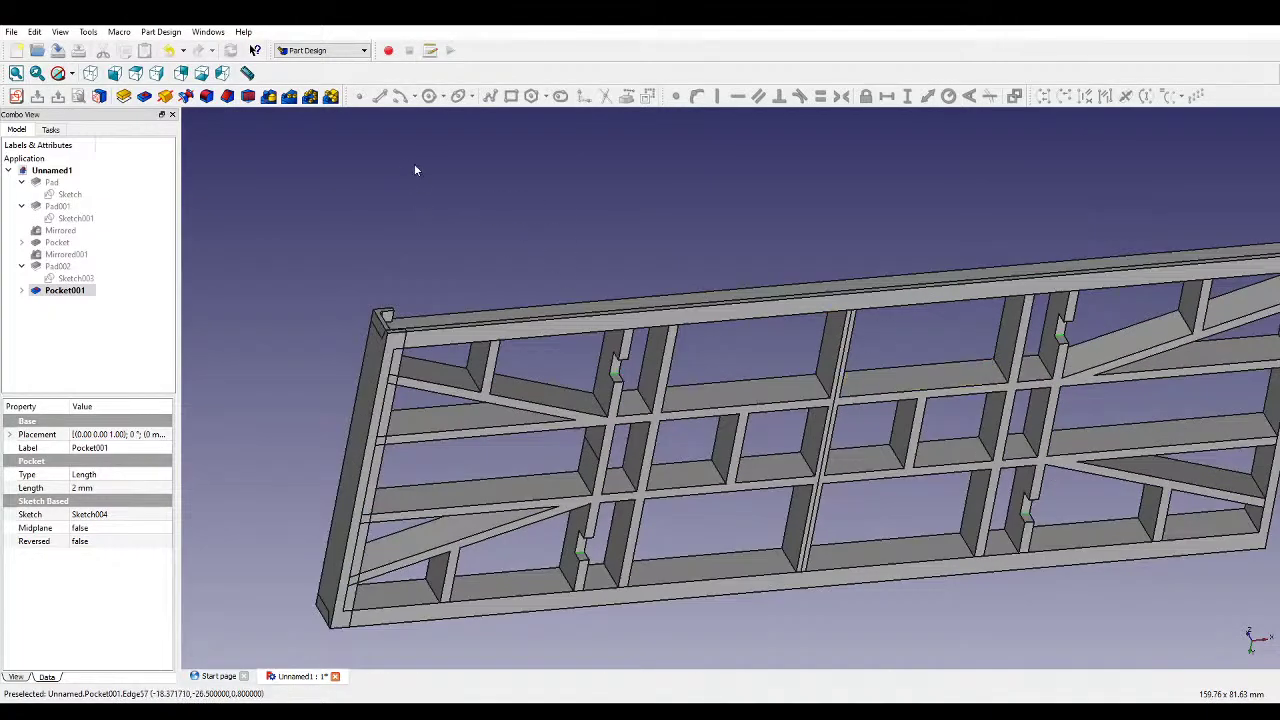
click(210, 98)
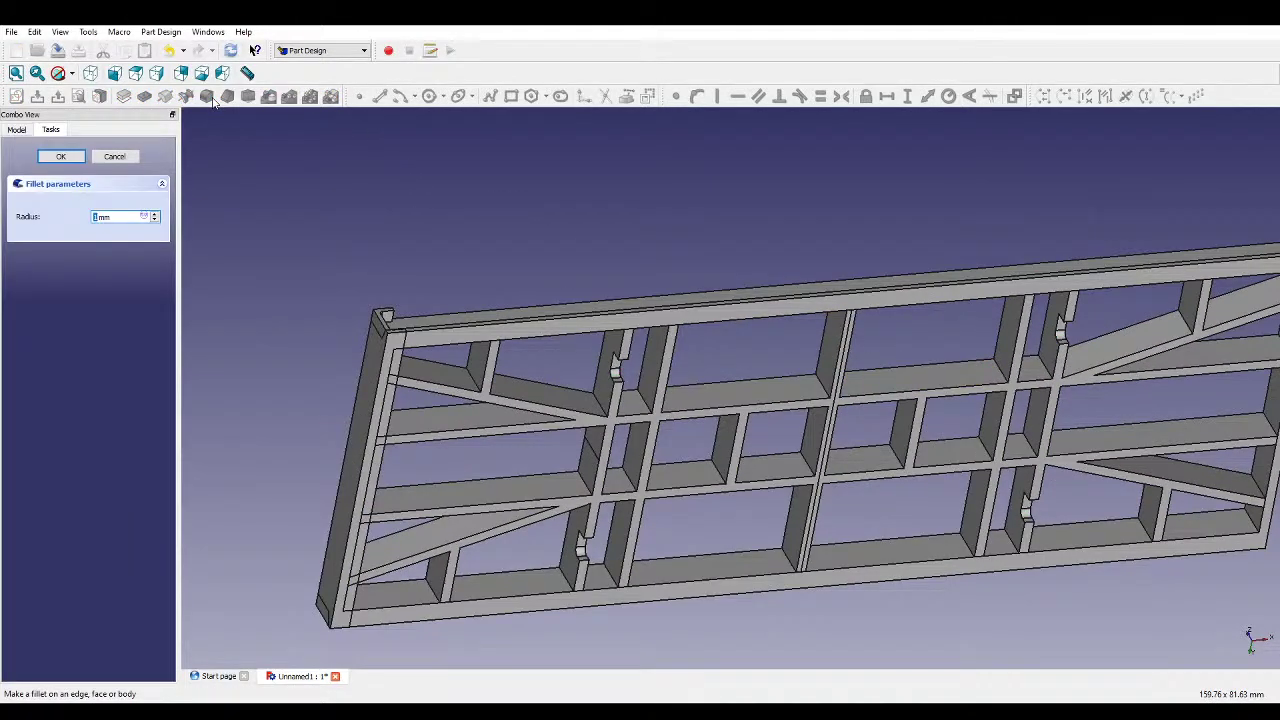
- Fillet the opposite inner floor edge of each of the four rib notches with a 1 mm radius
middle_drag(706, 420, 858, 197)
scroll(540, 330, up, 5)
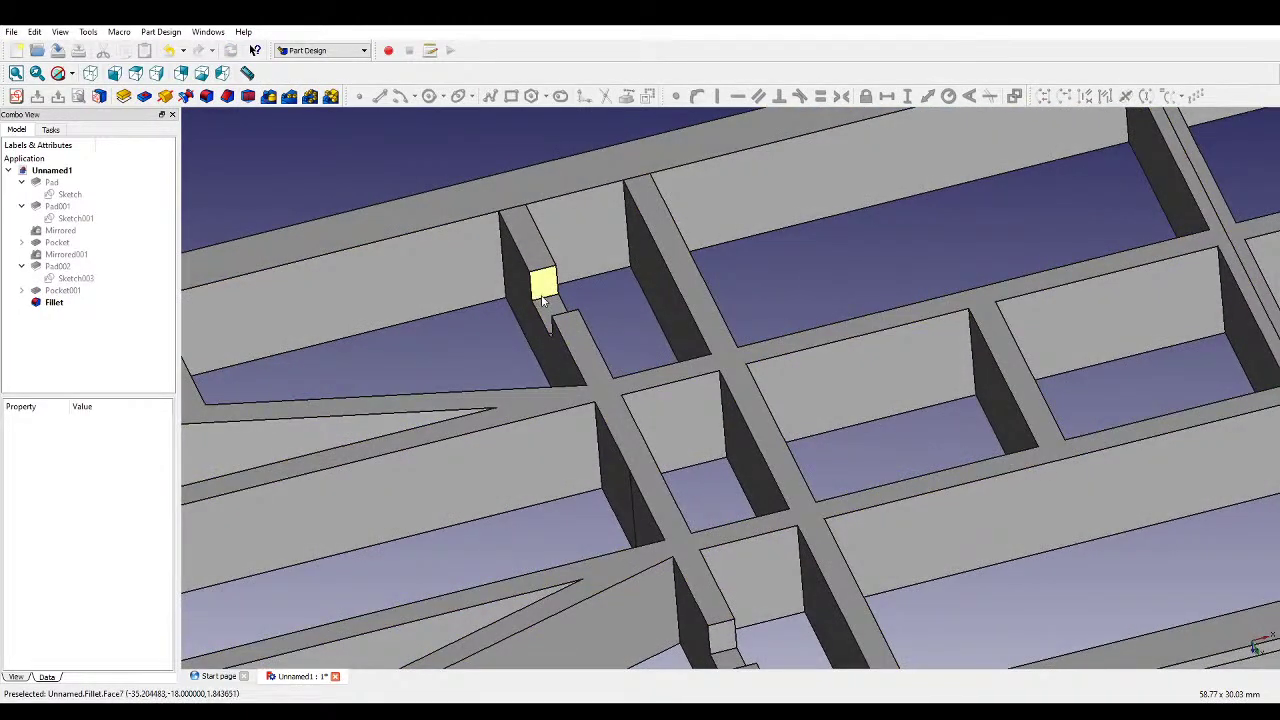
click(543, 300)
scroll(543, 305, down, 3)
scroll(655, 514, up, 3)
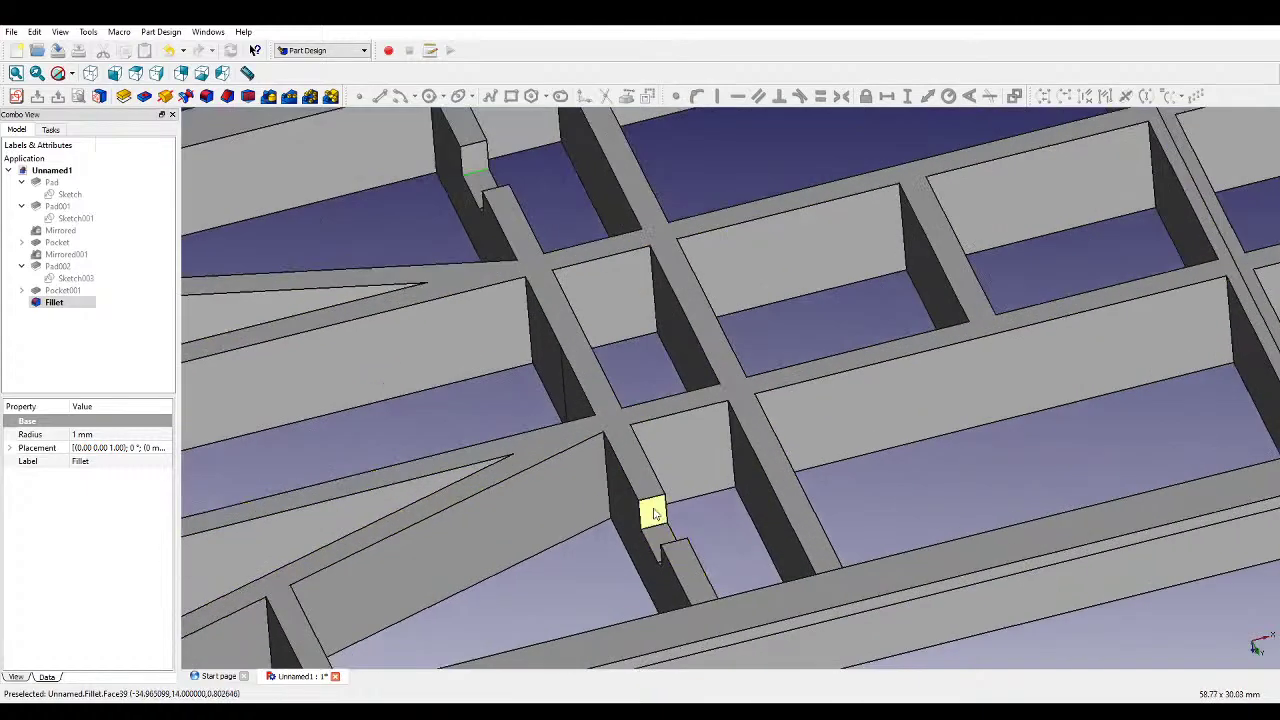
scroll(565, 560, down, 3)
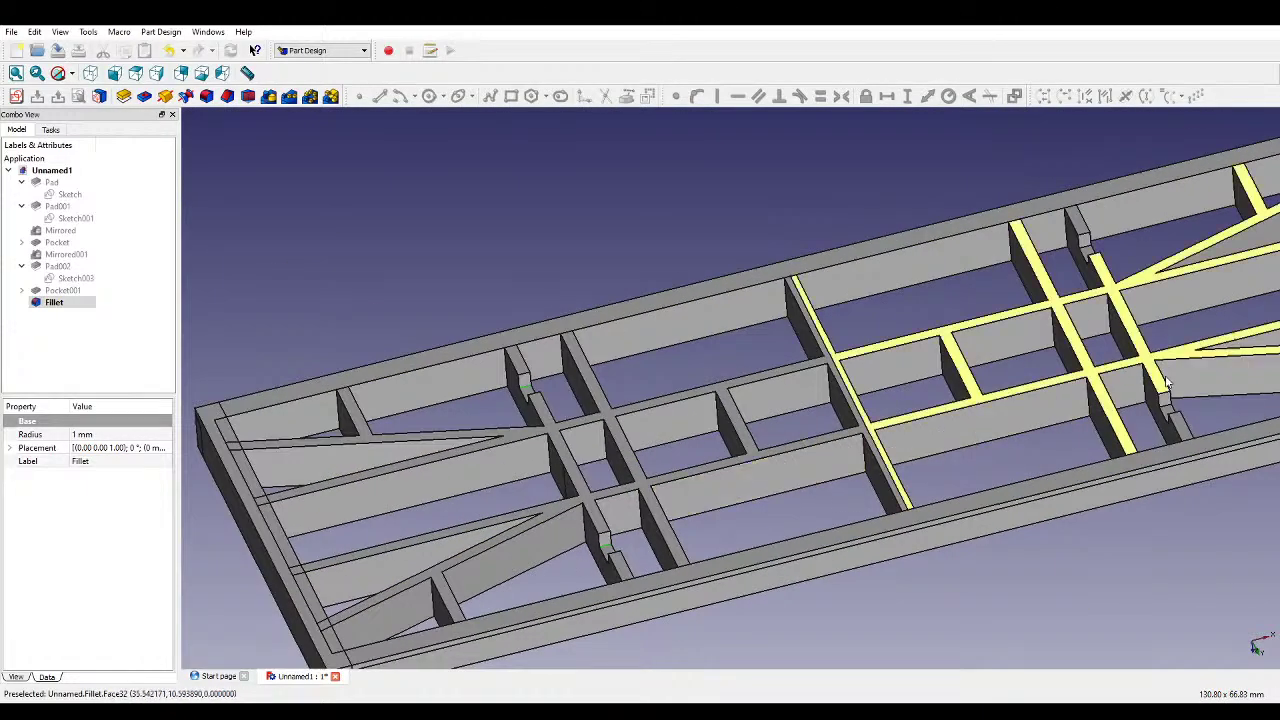
scroll(1153, 430, up, 3)
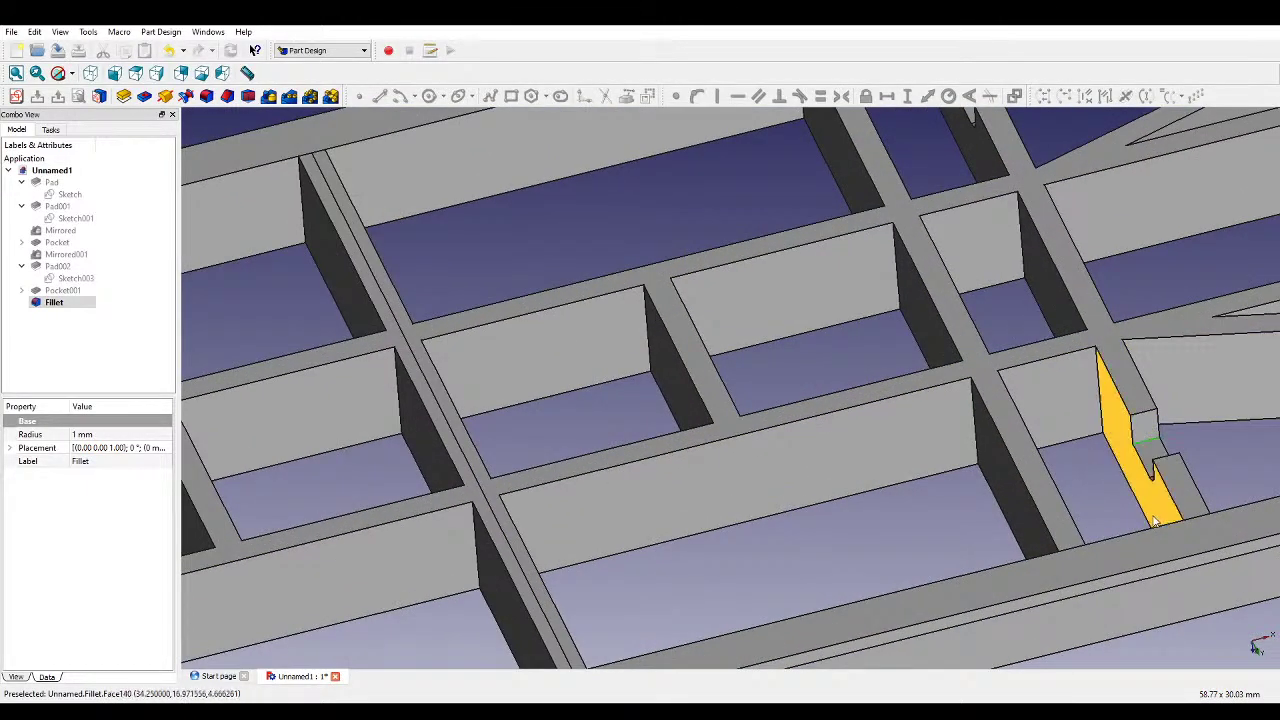
scroll(1148, 445, down, 3)
scroll(1108, 312, up, 3)
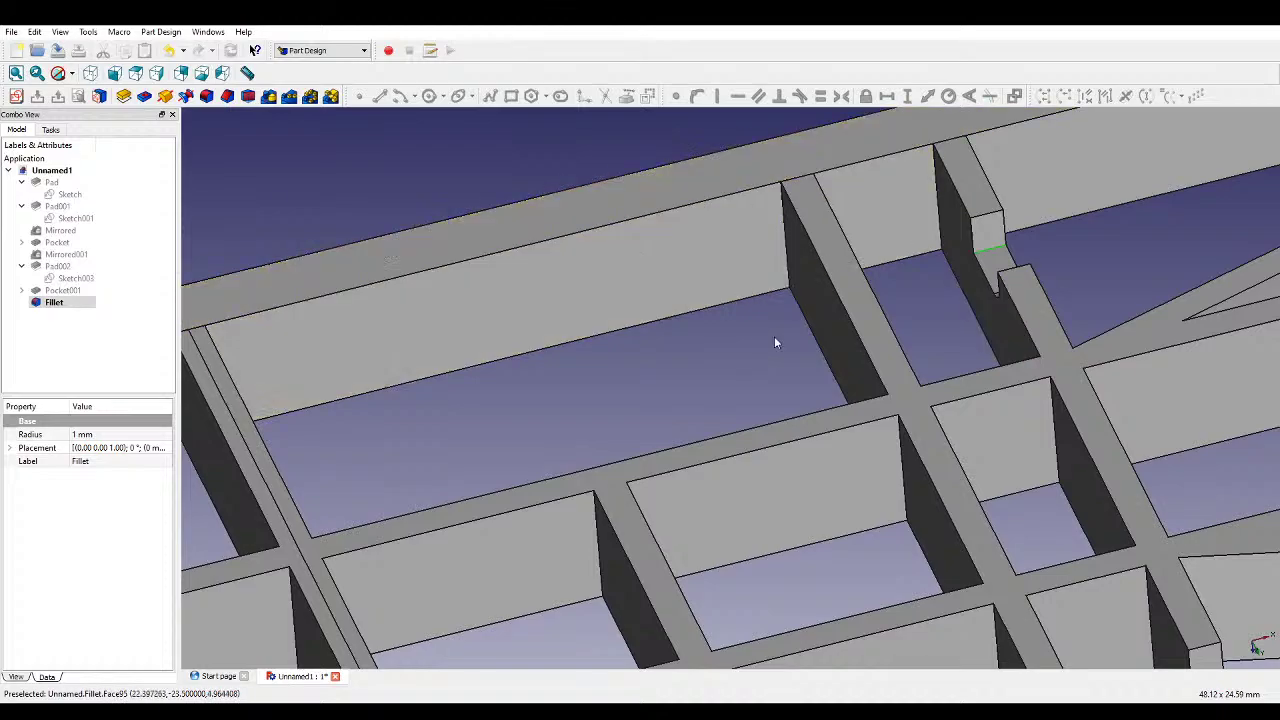
scroll(774, 330, down, 4)
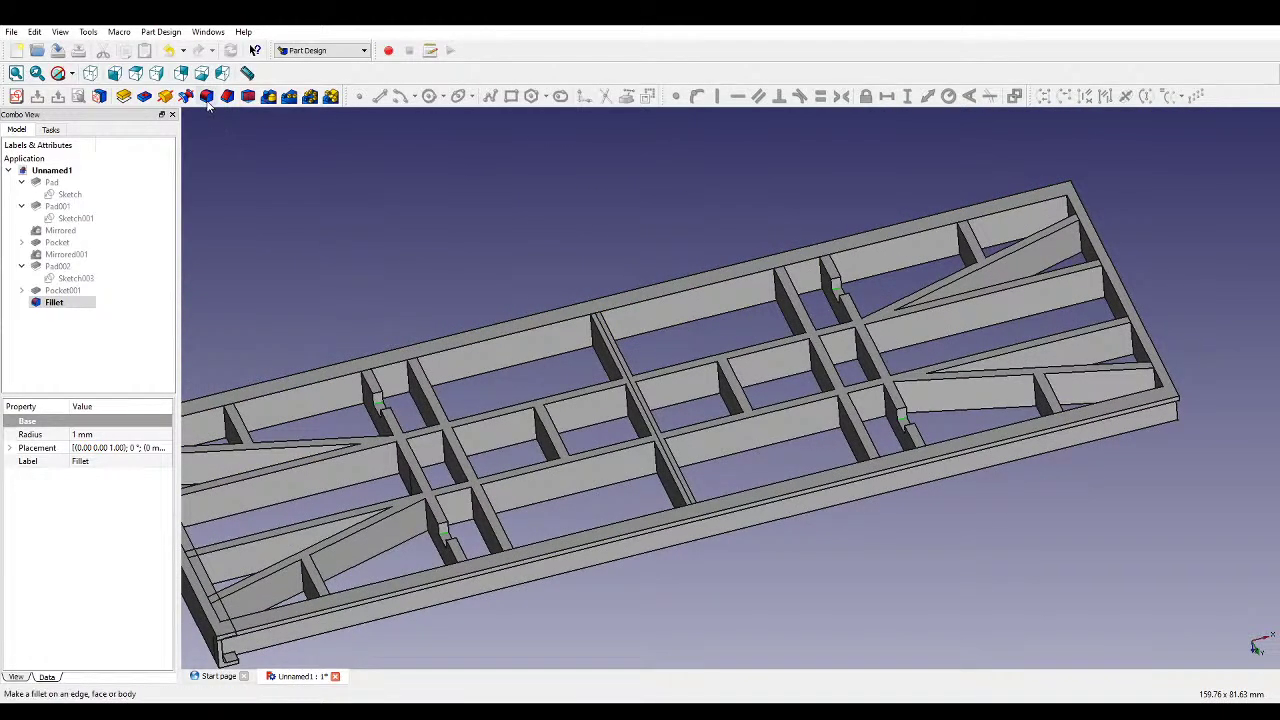
click(206, 96)
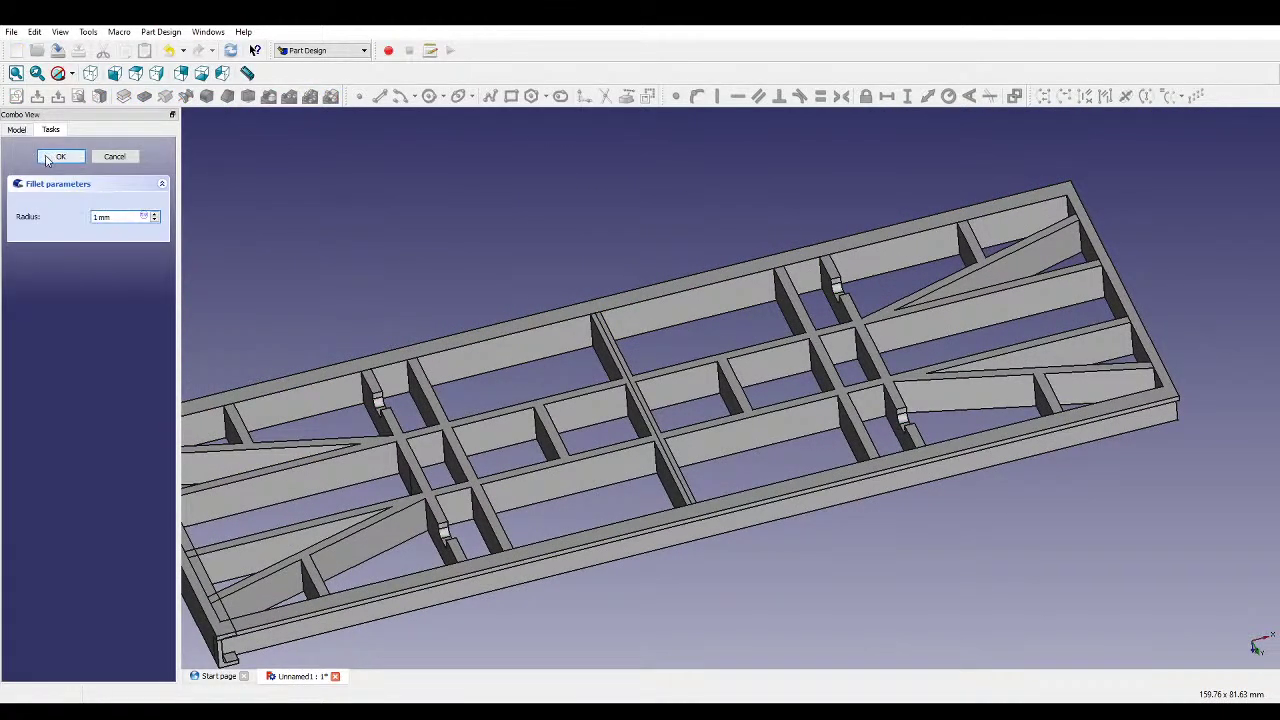
click(58, 157)
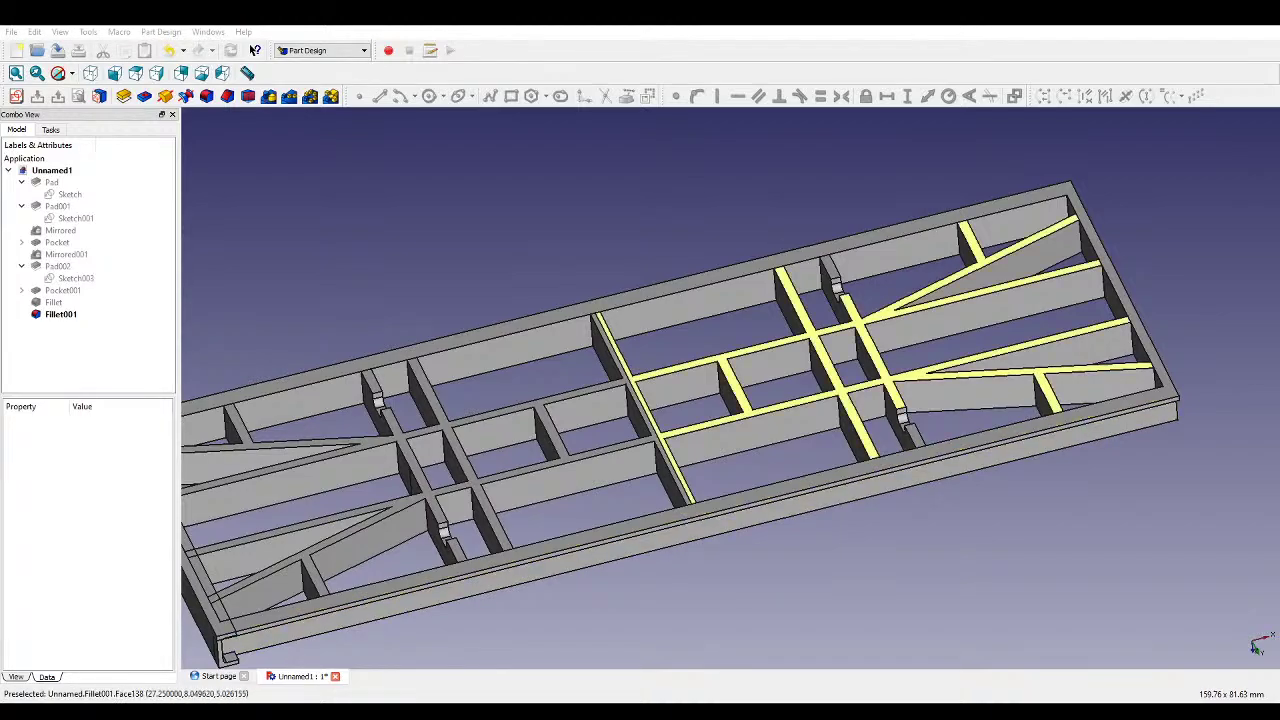
- Mirror Pad002 about the vertical sketch axis to add the end lip to the other end of the frame
middle_drag(1000, 350, 1071, 394)
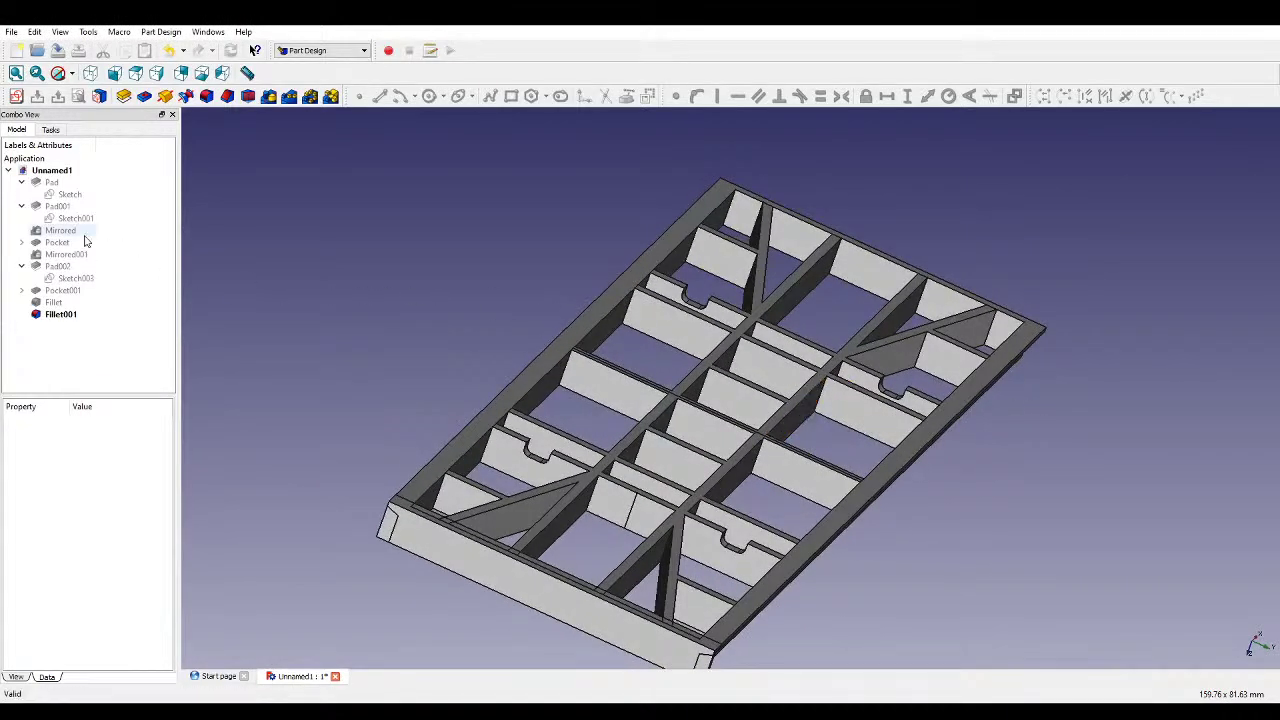
middle_drag(280, 257, 896, 466)
scroll(880, 464, down, 3)
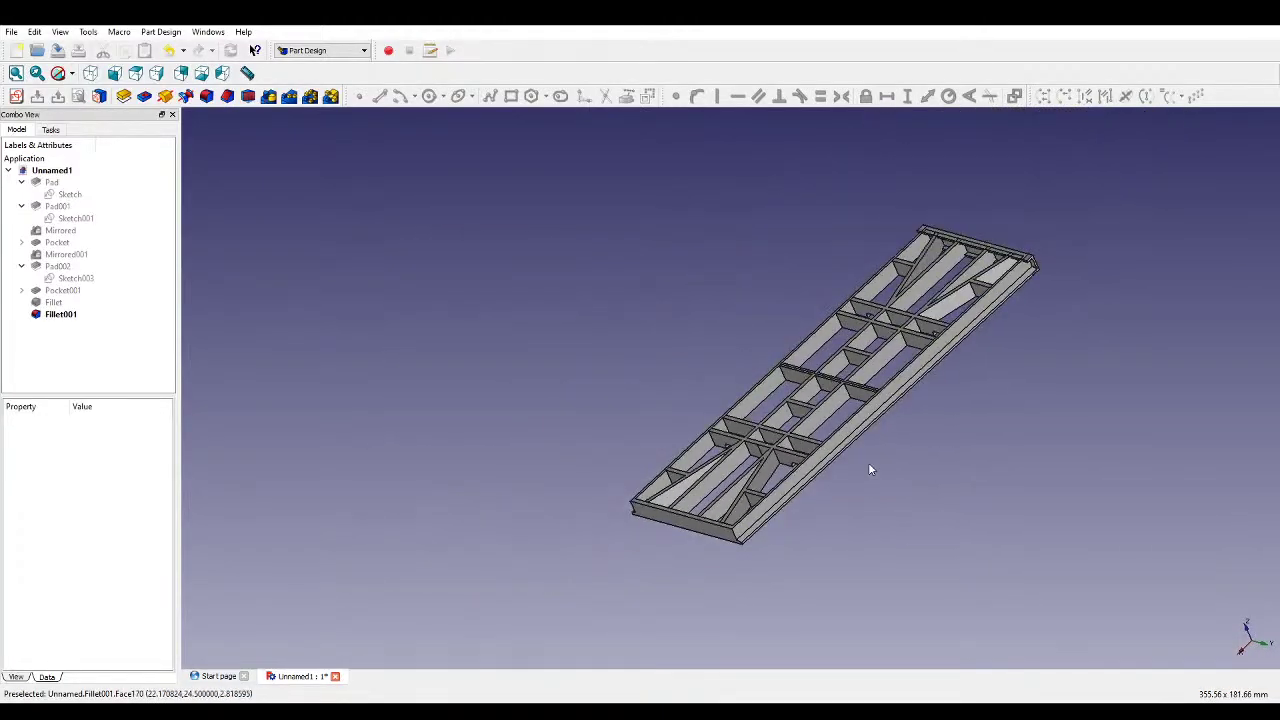
click(290, 97)
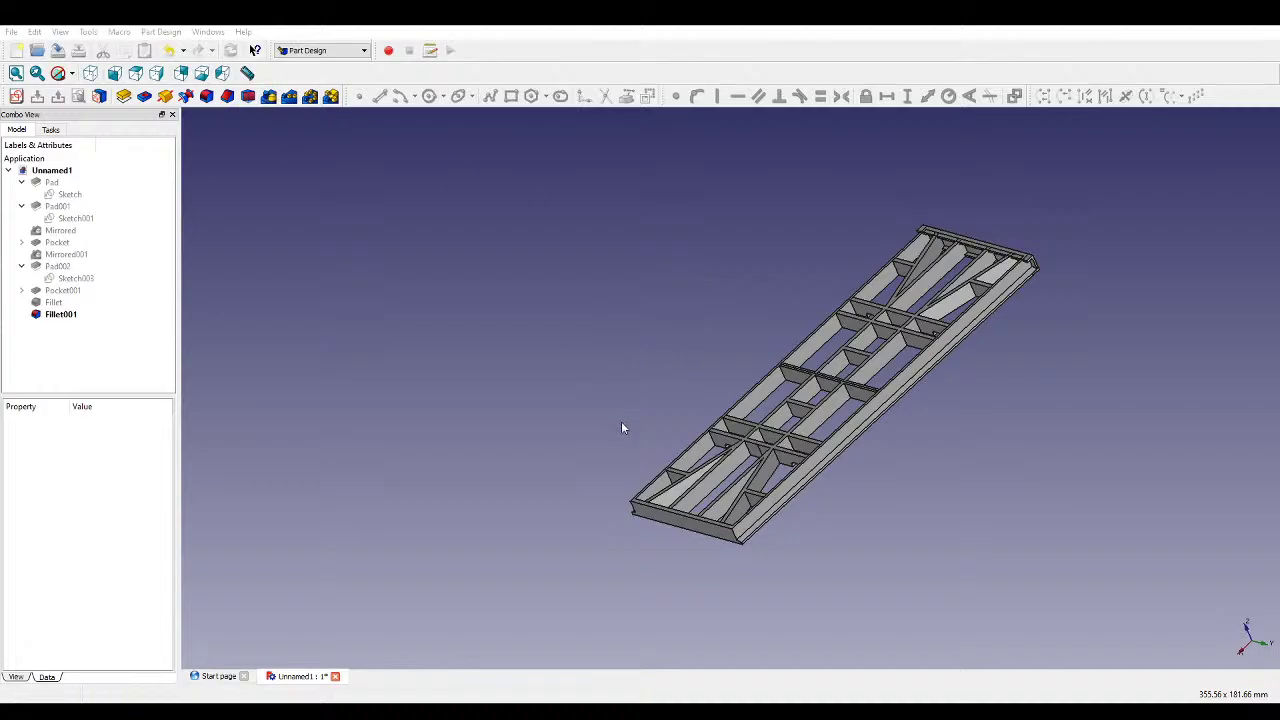
scroll(734, 546, up, 5)
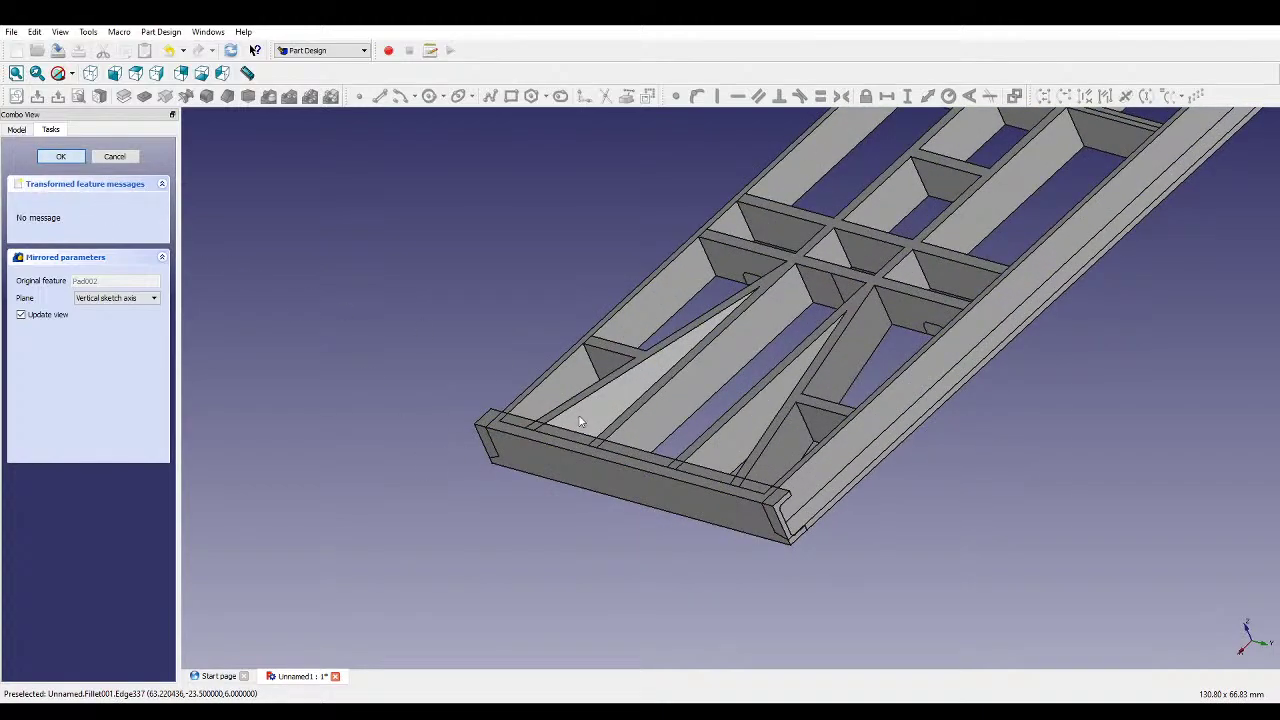
key(Return)
scroll(469, 404, down, 3)
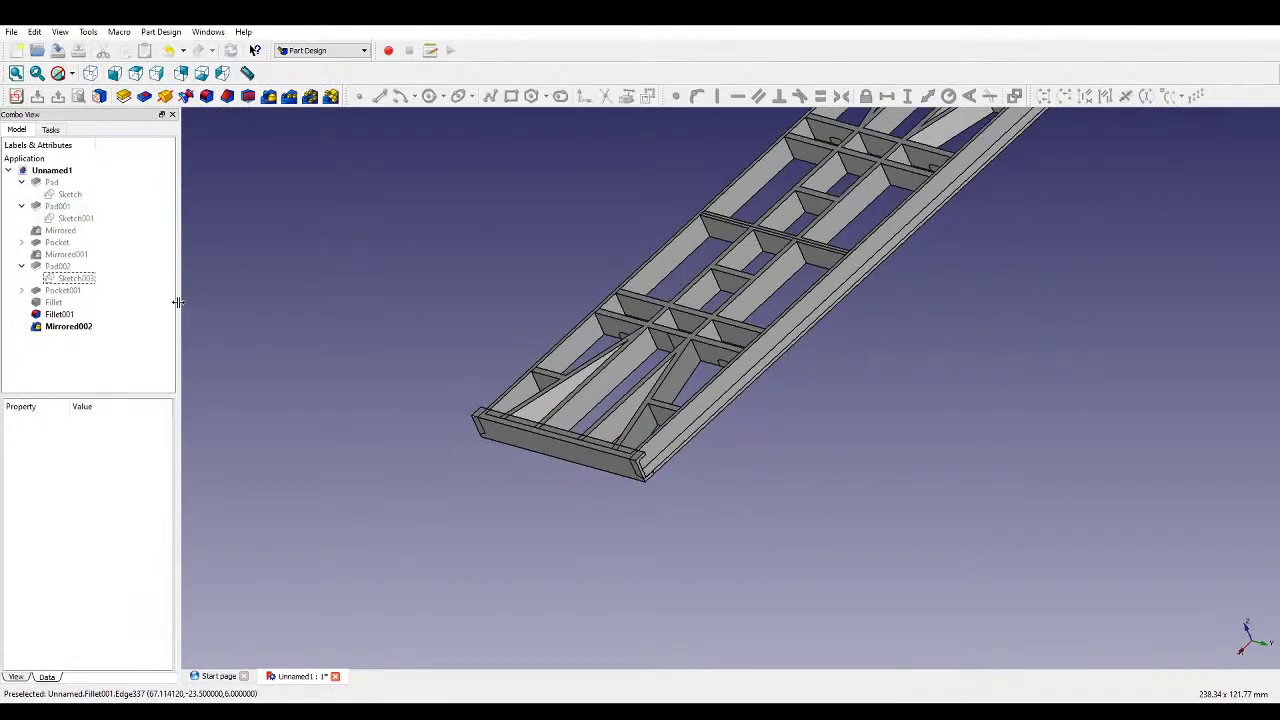
- Delete both notch fillets and Pocket001, leaving its four-rectangle sketch in the model
click(71, 316)
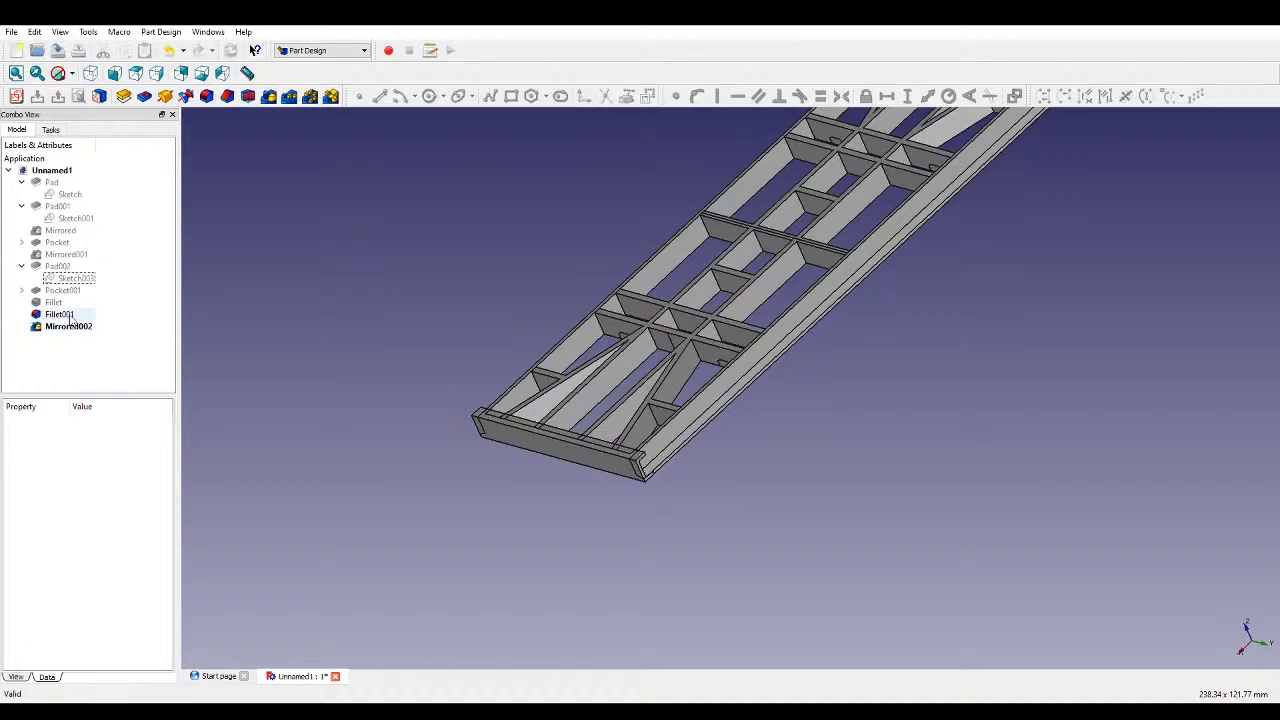
key(Delete)
click(54, 302)
key(Delete)
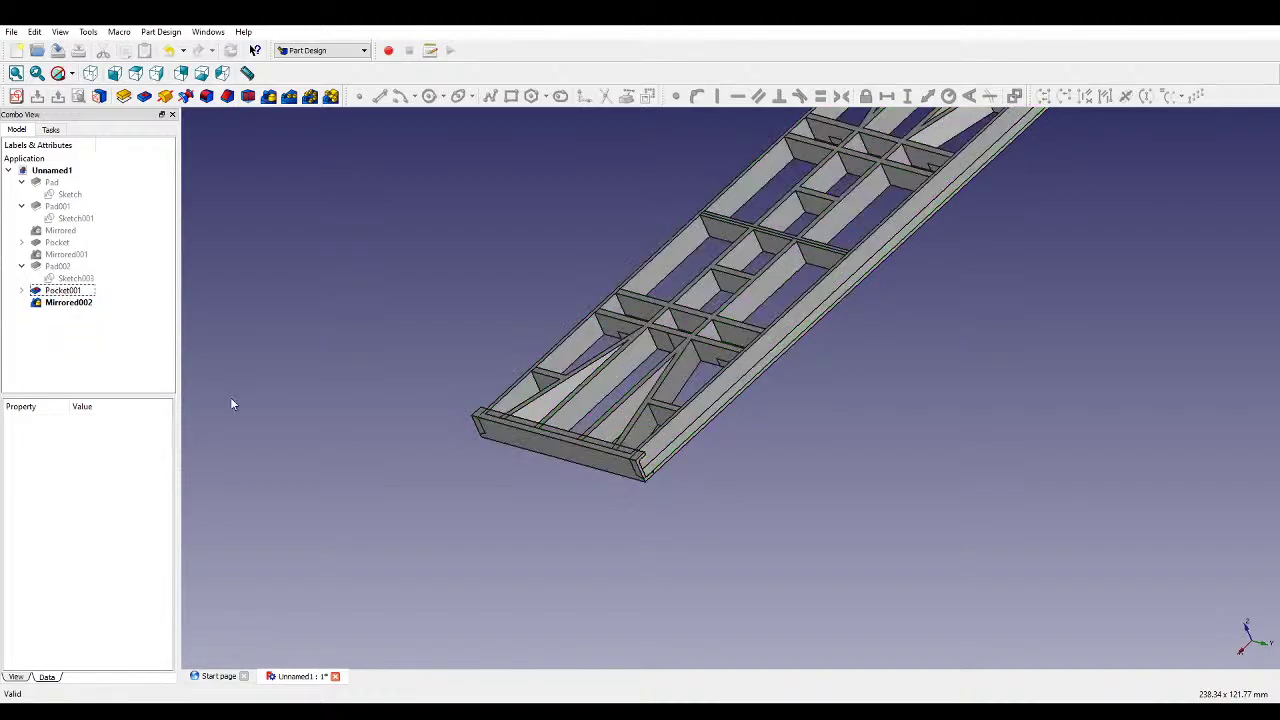
click(83, 293)
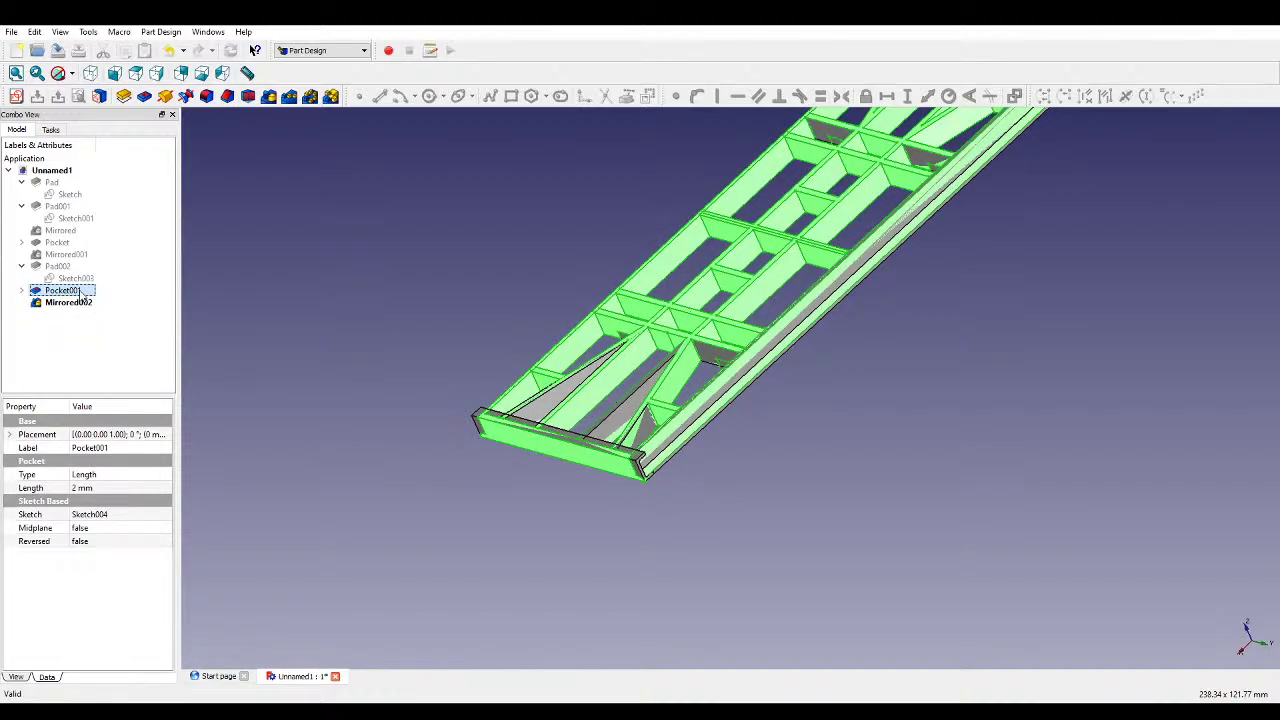
key(Delete)
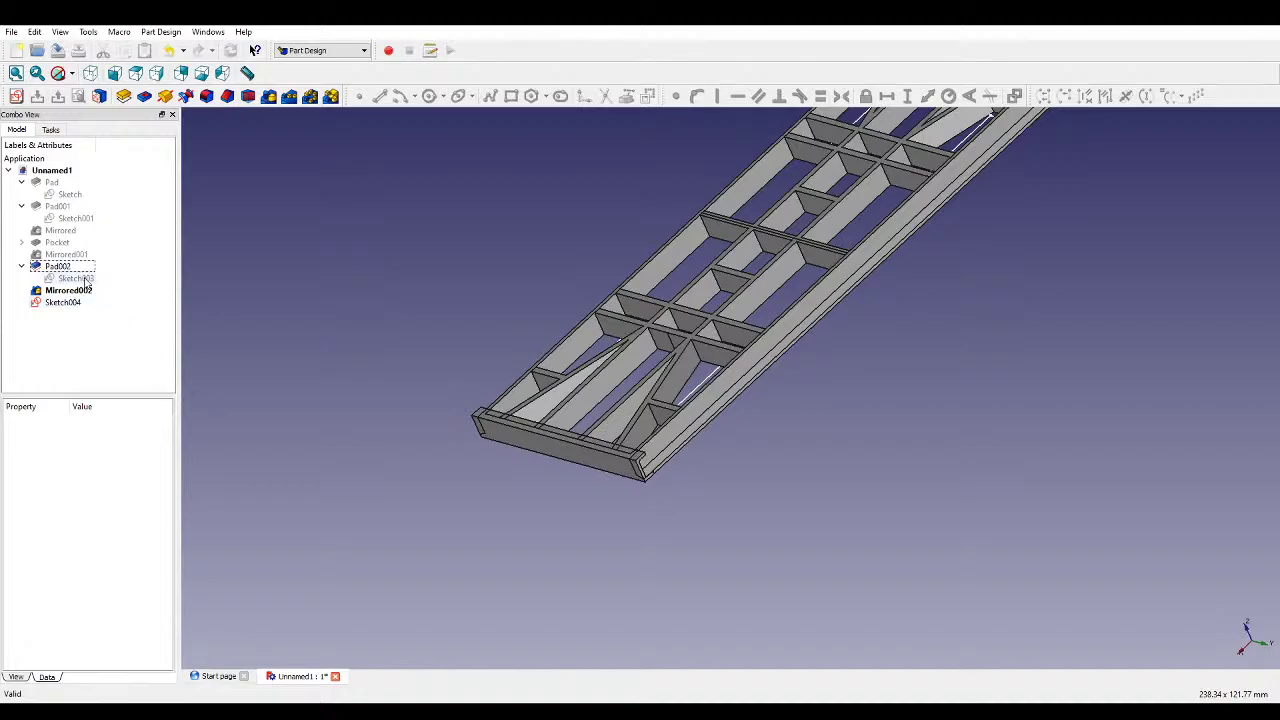
- Hide Pad002 and remap Sketch004 onto the underside face of the mirrored frame's ribs, leaving the sketch unedited
click(78, 268)
middle_drag(332, 386, 485, 520)
click(111, 325)
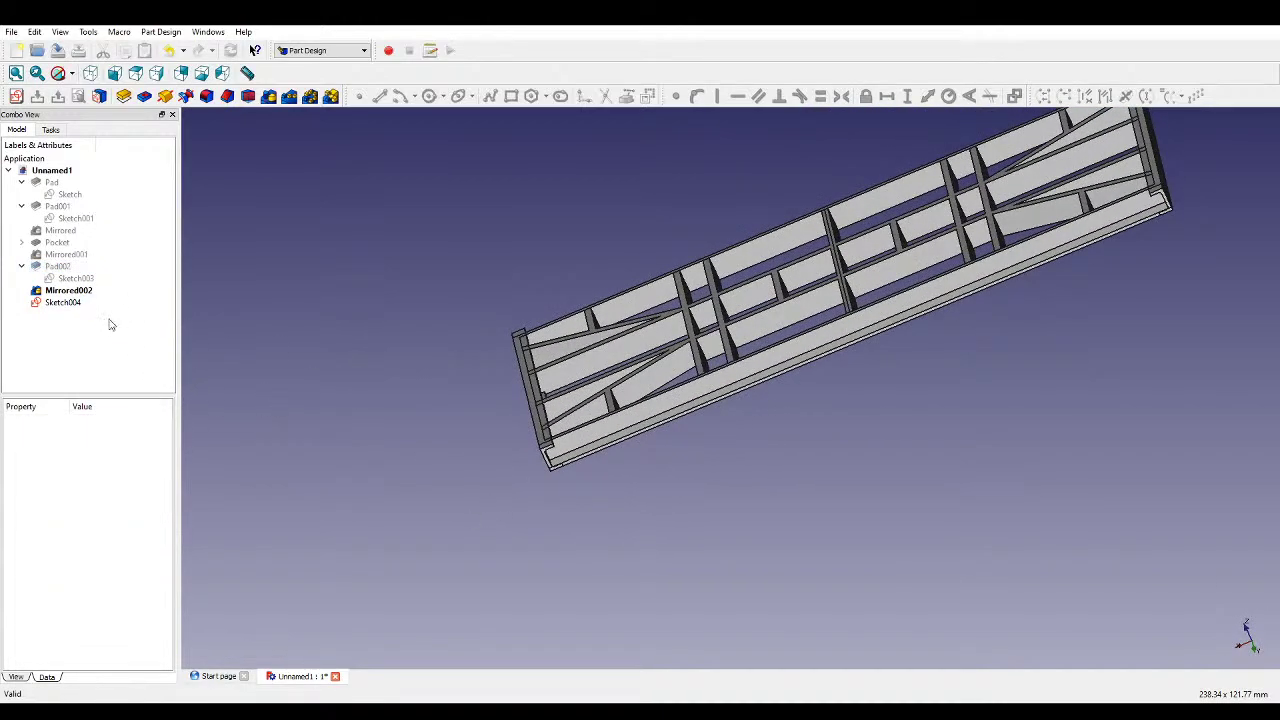
middle_drag(474, 457, 827, 365)
scroll(827, 365, up, 3)
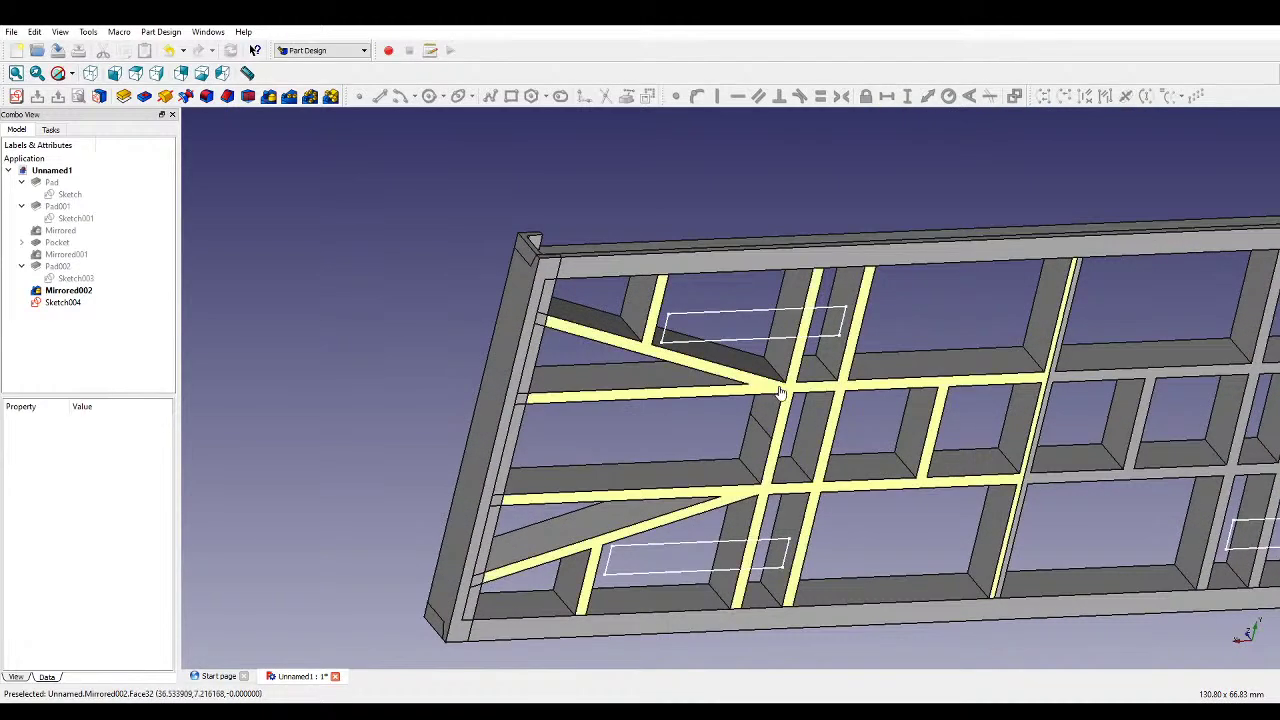
click(68, 290)
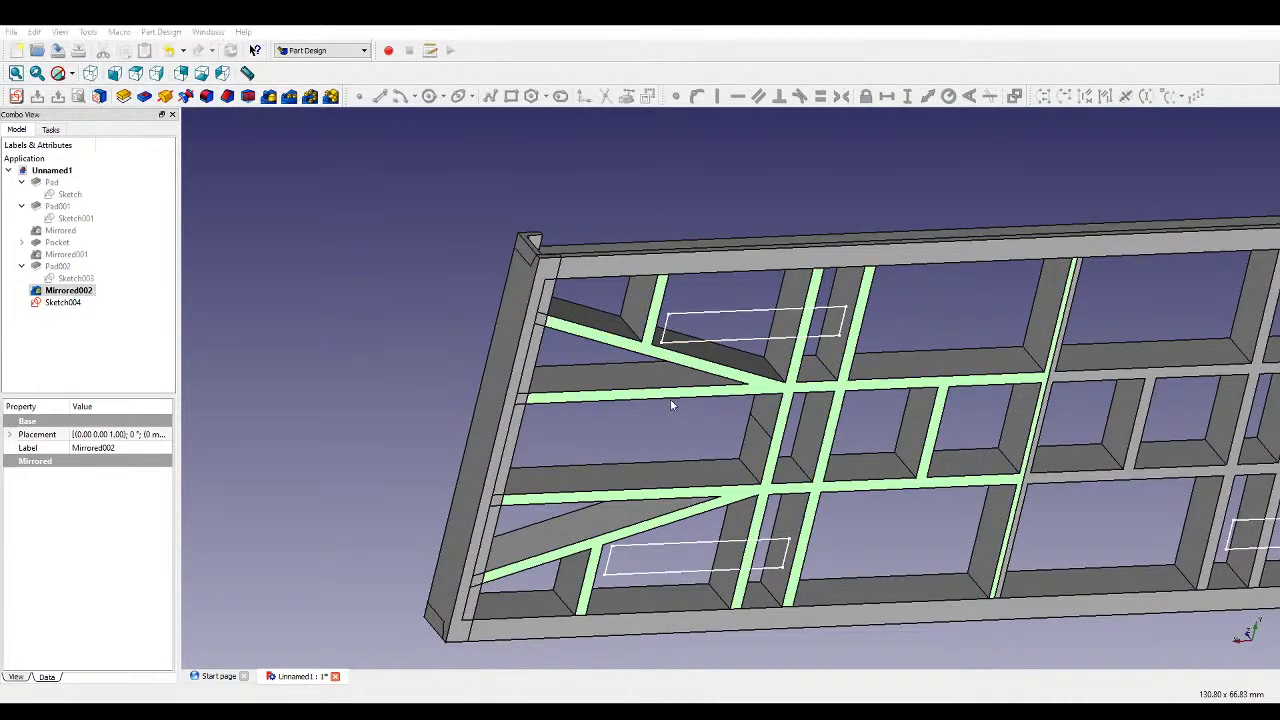
double_click(611, 410)
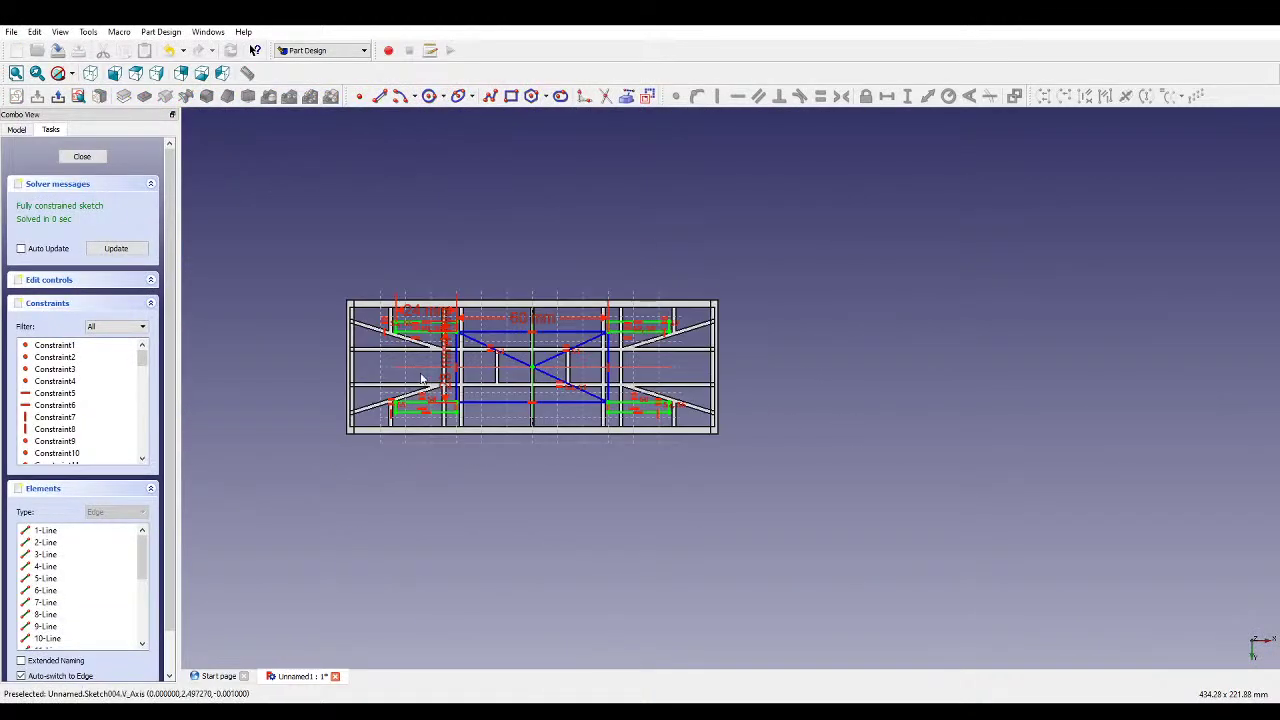
click(82, 156)
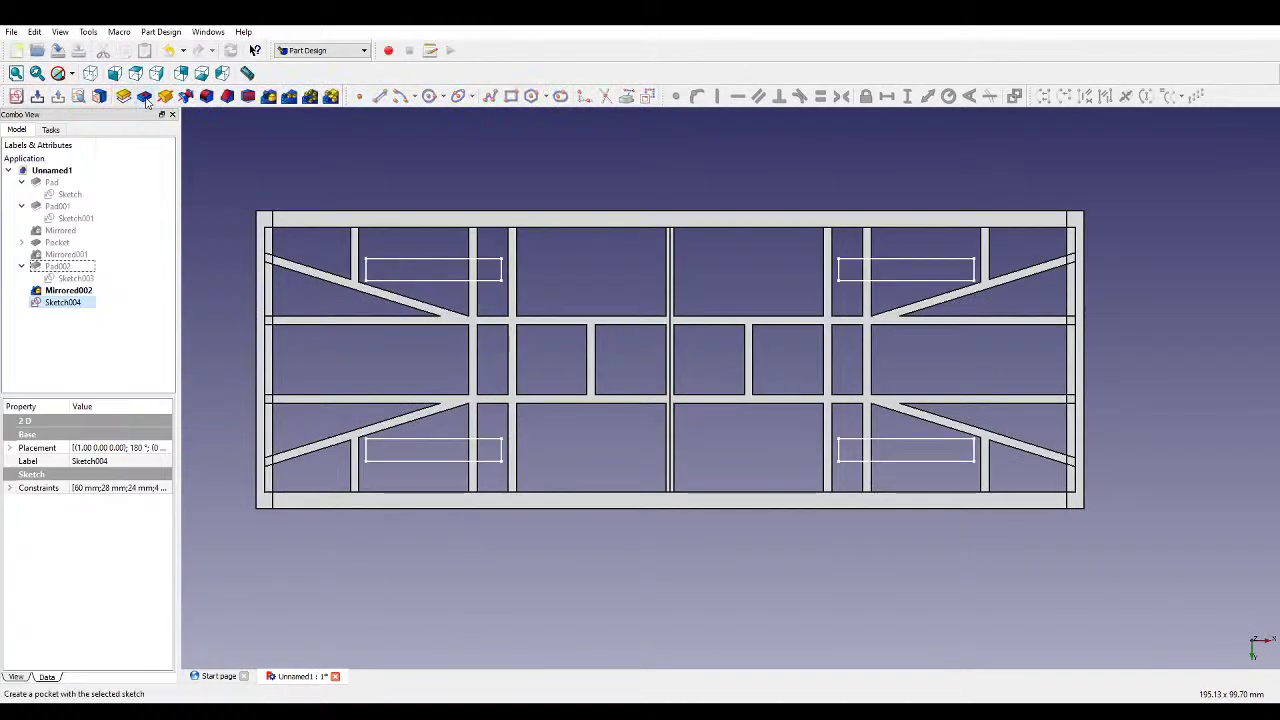
- Pocket Sketch004 2 mm deep into the underside of the cross ribs
click(143, 96)
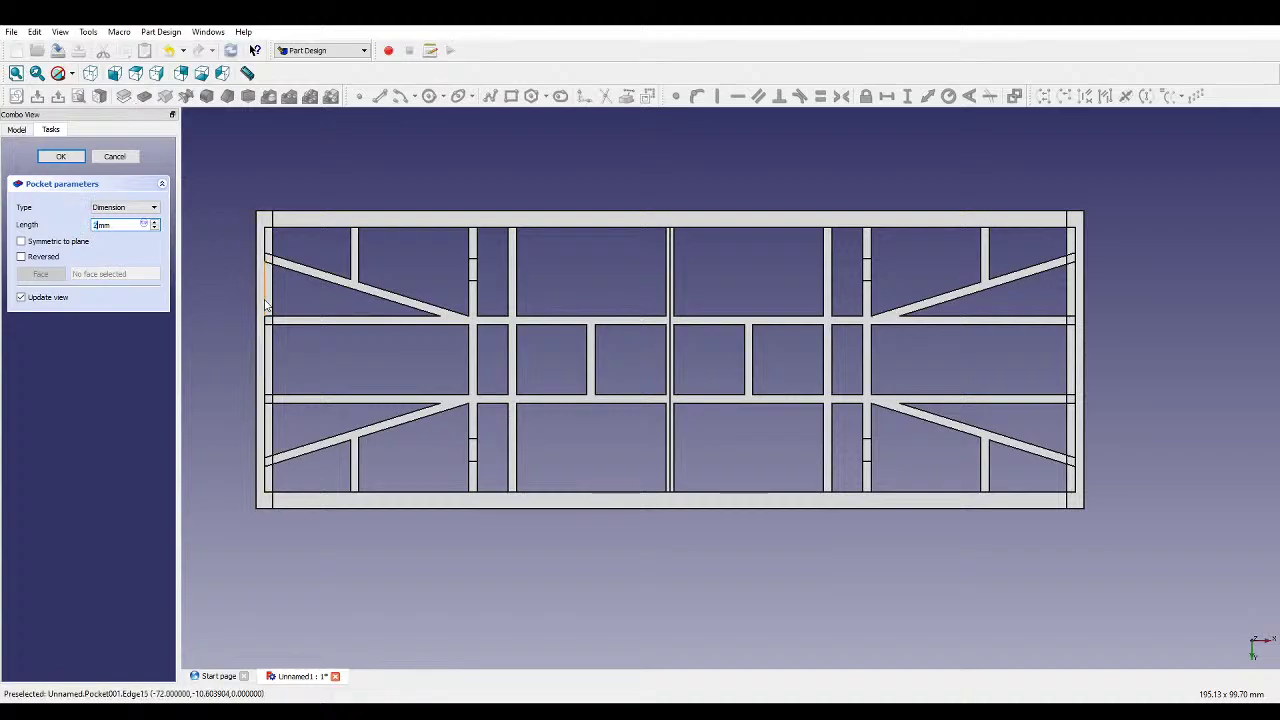
key(Return)
middle_drag(265, 305, 230, 413)
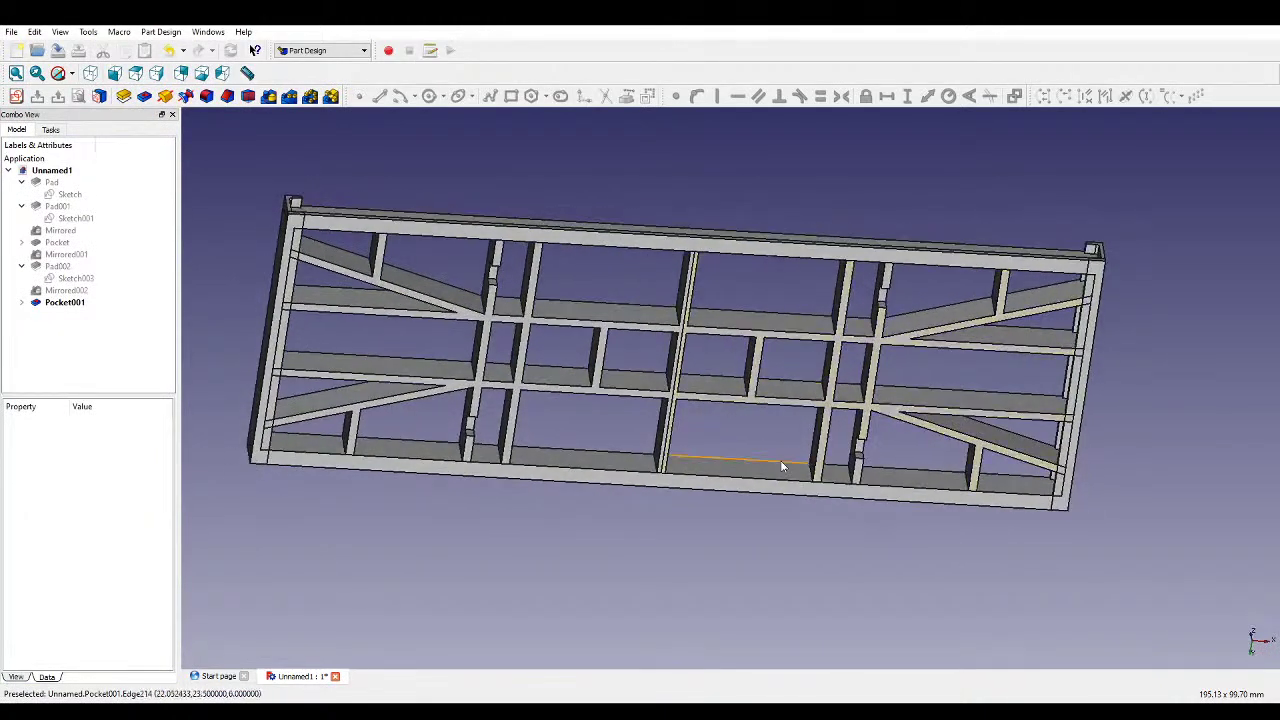
- Fillet the inner floor edge on one side of all four cross-rib notches with a 1 mm radius
scroll(230, 413, up, 5)
click(215, 405)
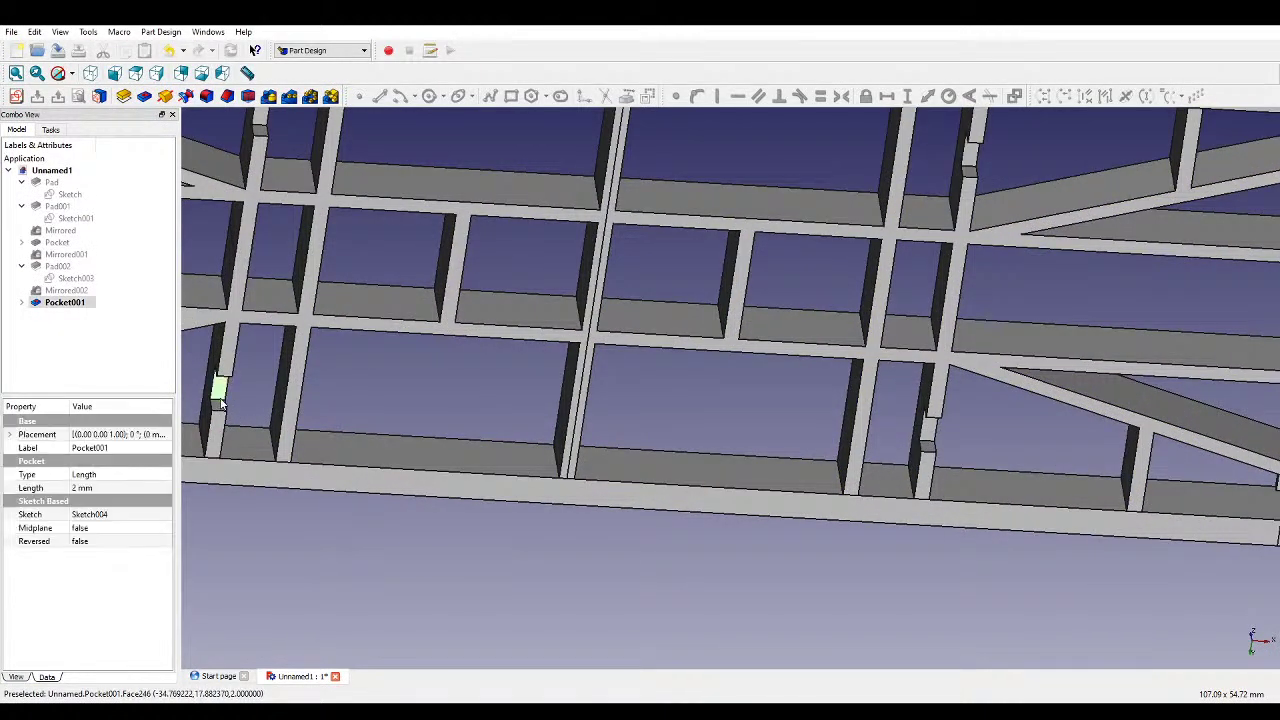
click(251, 404)
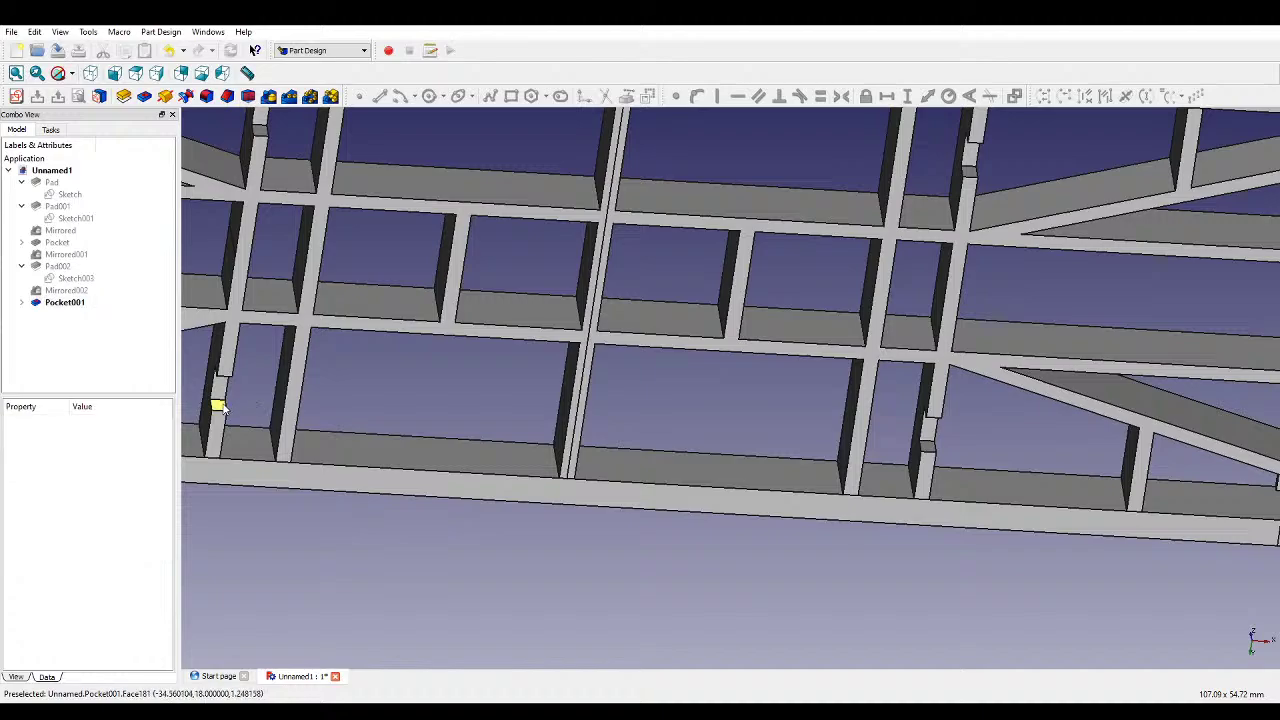
click(217, 399)
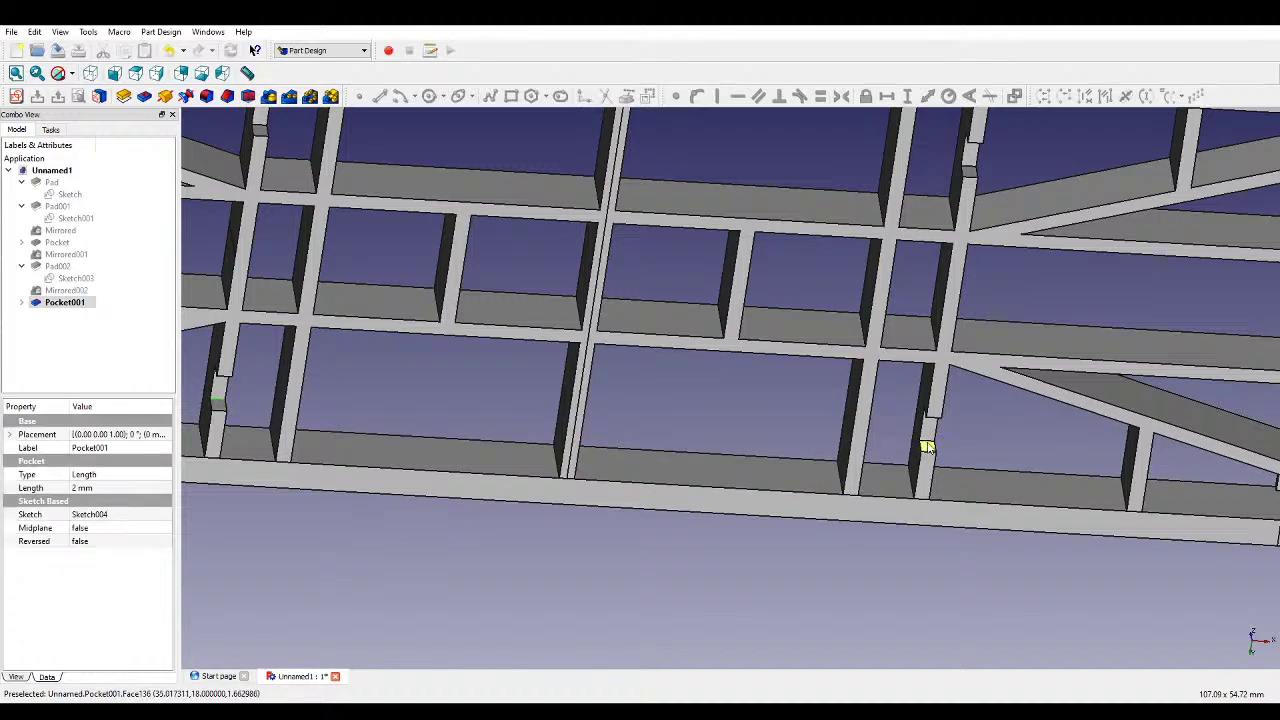
scroll(925, 430, down, 5)
scroll(963, 271, up, 7)
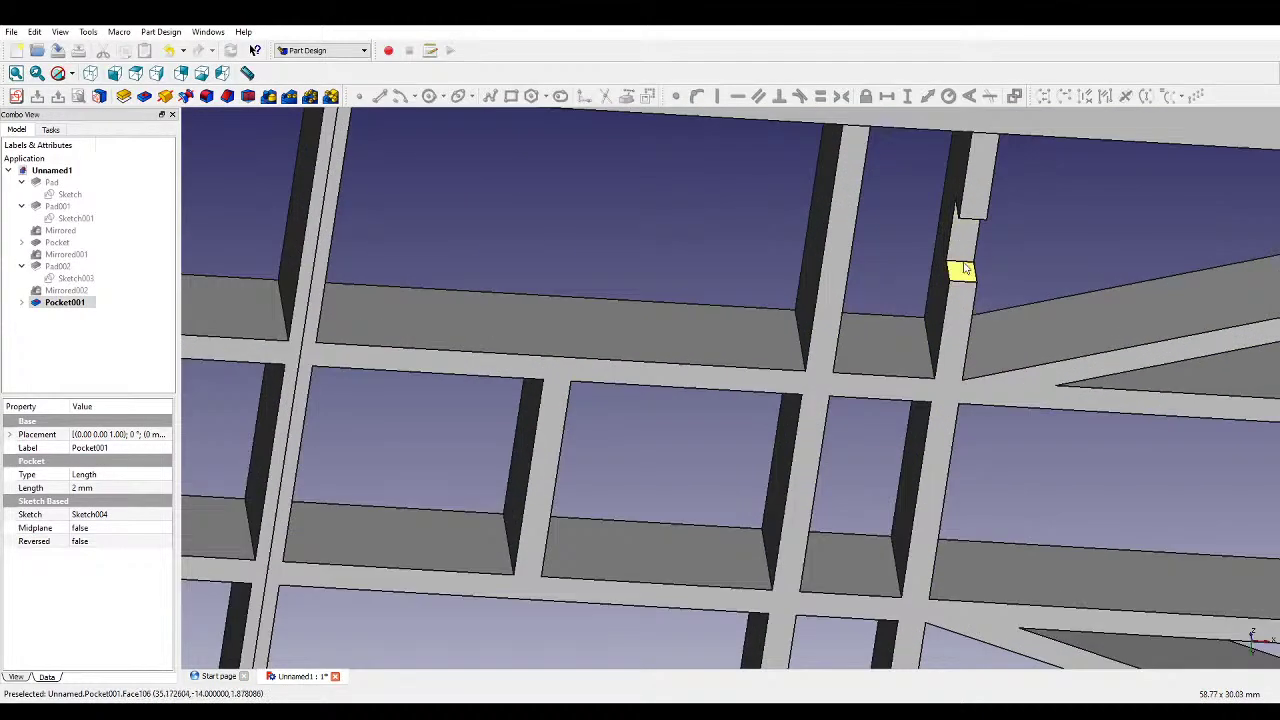
scroll(961, 265, down, 5)
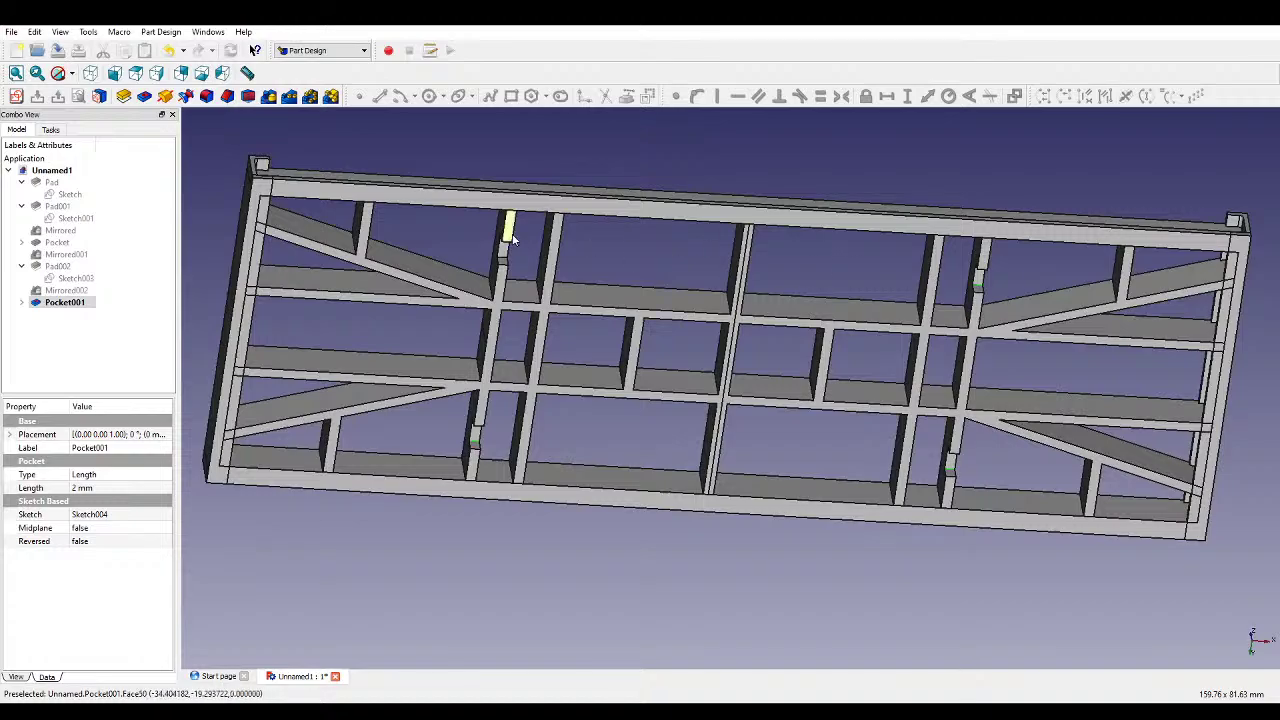
scroll(478, 287, up, 5)
click(475, 291)
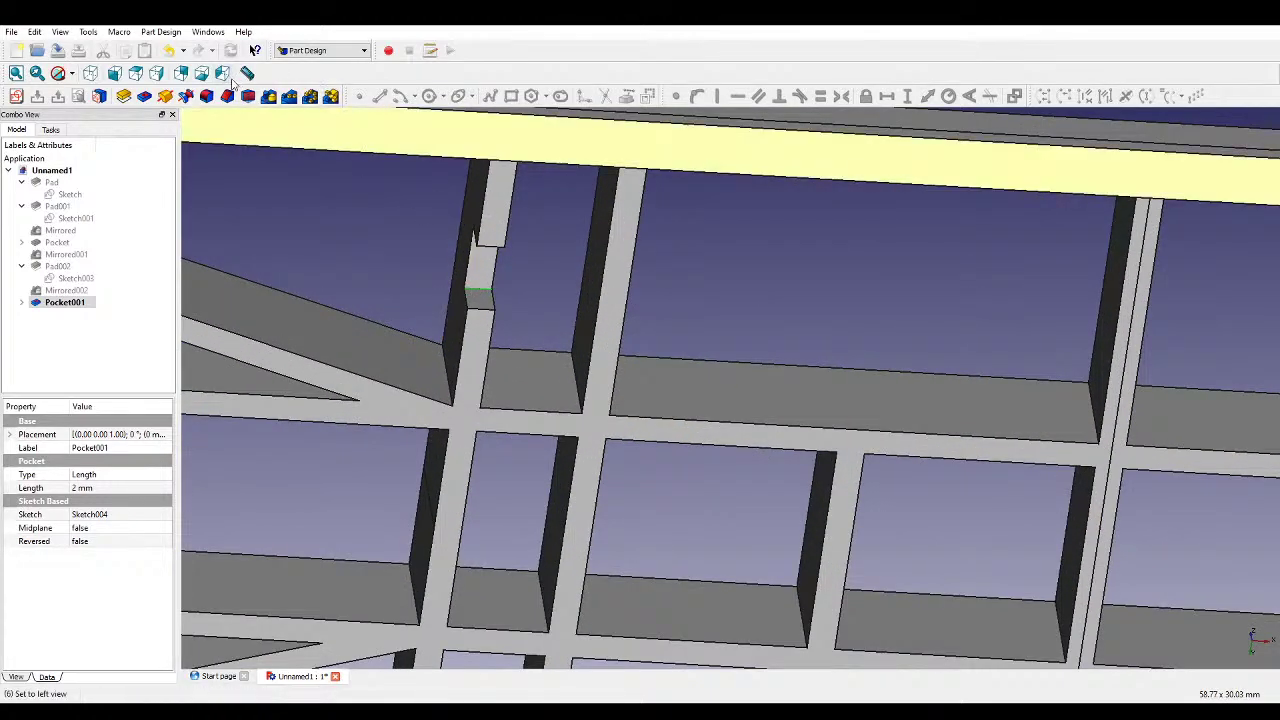
click(207, 96)
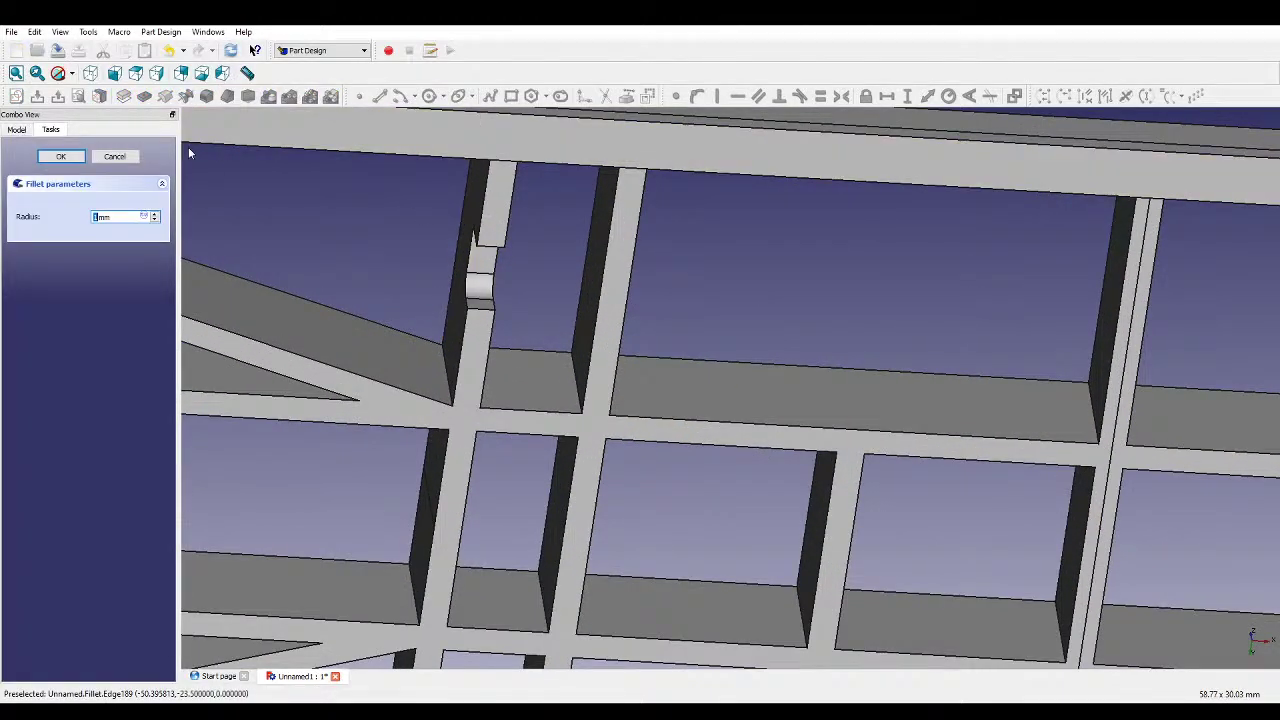
click(60, 156)
- Fillet the opposite inner floor edge of all four cross-rib notches with a 1 mm radius
scroll(860, 291, down, 5)
middle_drag(860, 291, 658, 289)
scroll(658, 289, up, 5)
click(596, 278)
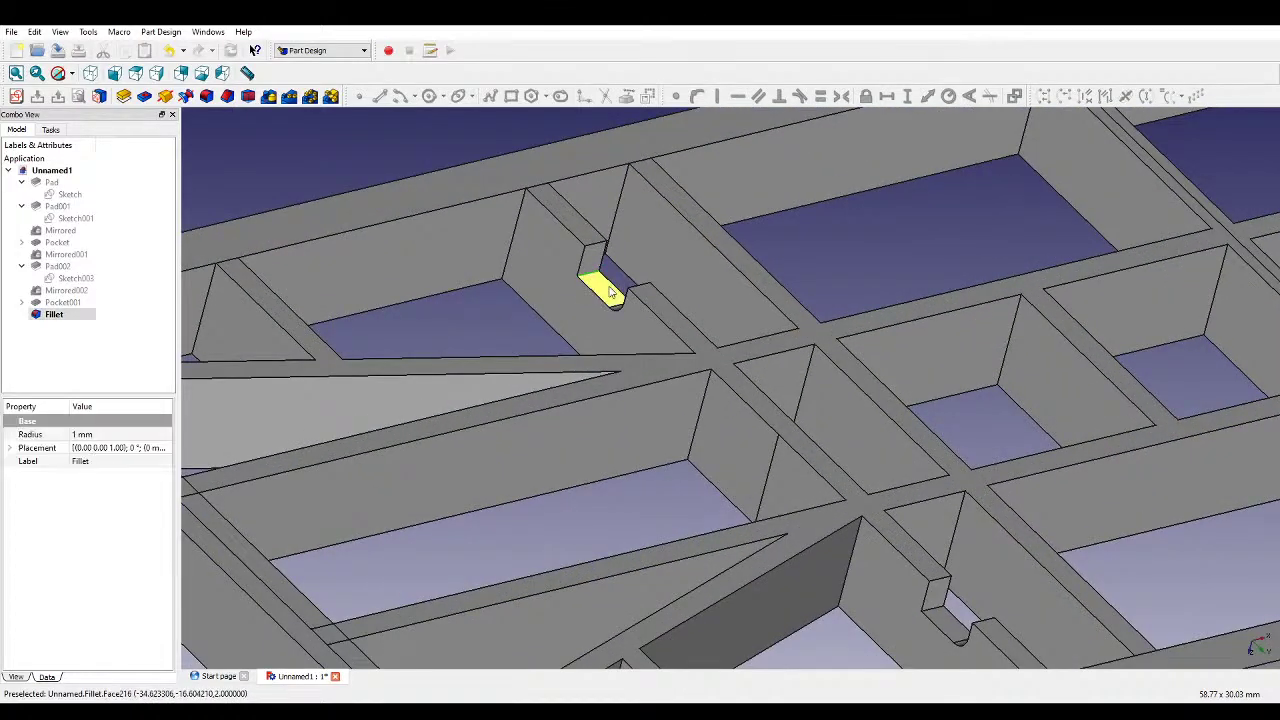
scroll(944, 607, down, 5)
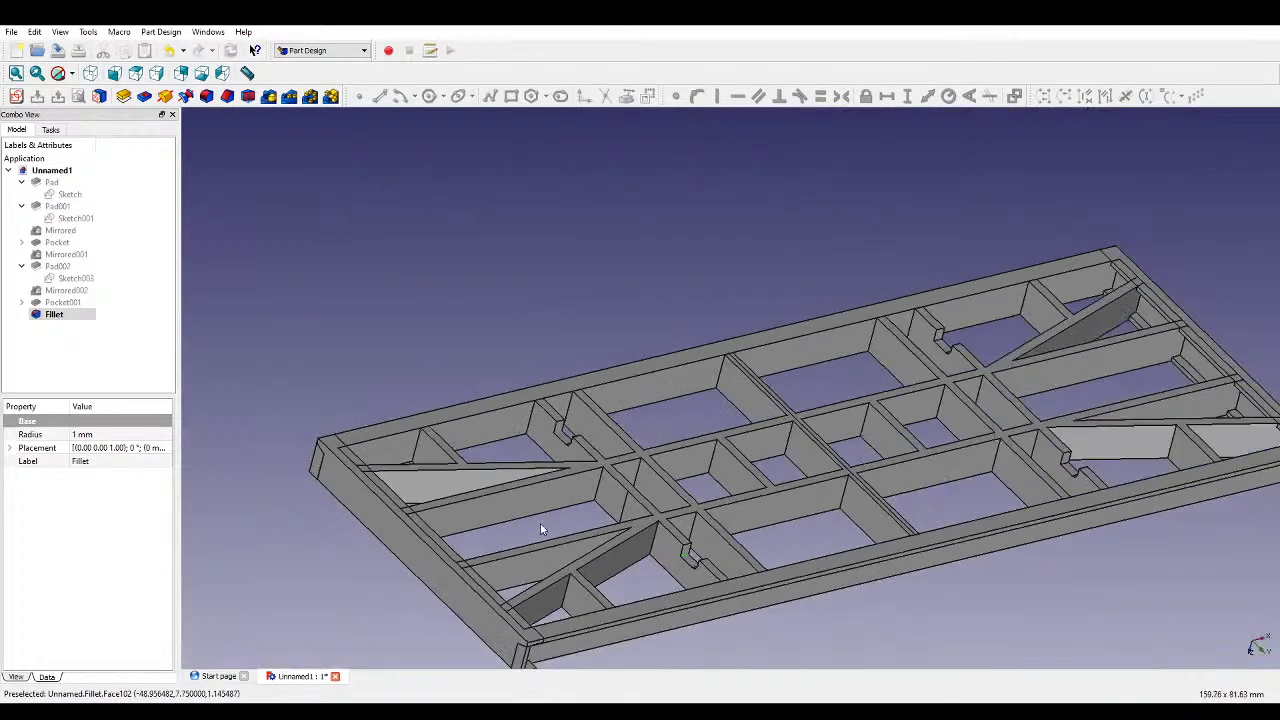
scroll(1087, 477, up, 5)
scroll(1030, 465, down, 3)
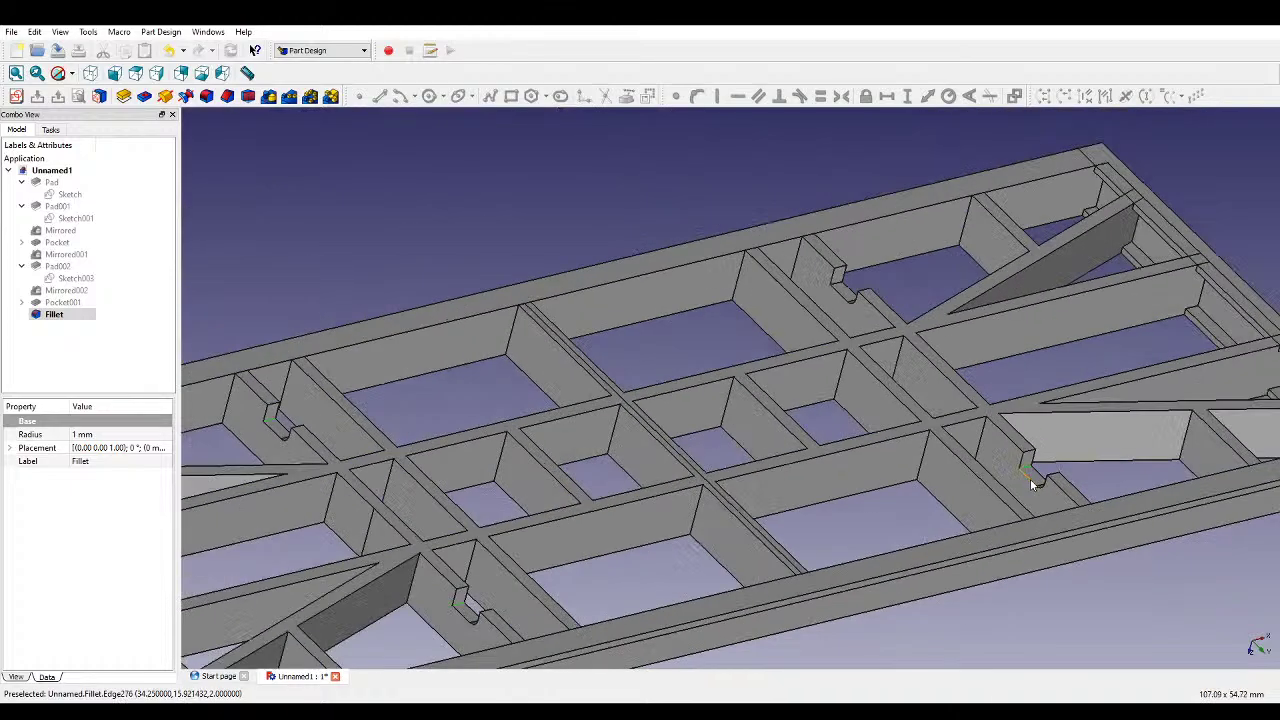
scroll(836, 280, up, 4)
scroll(836, 280, down, 5)
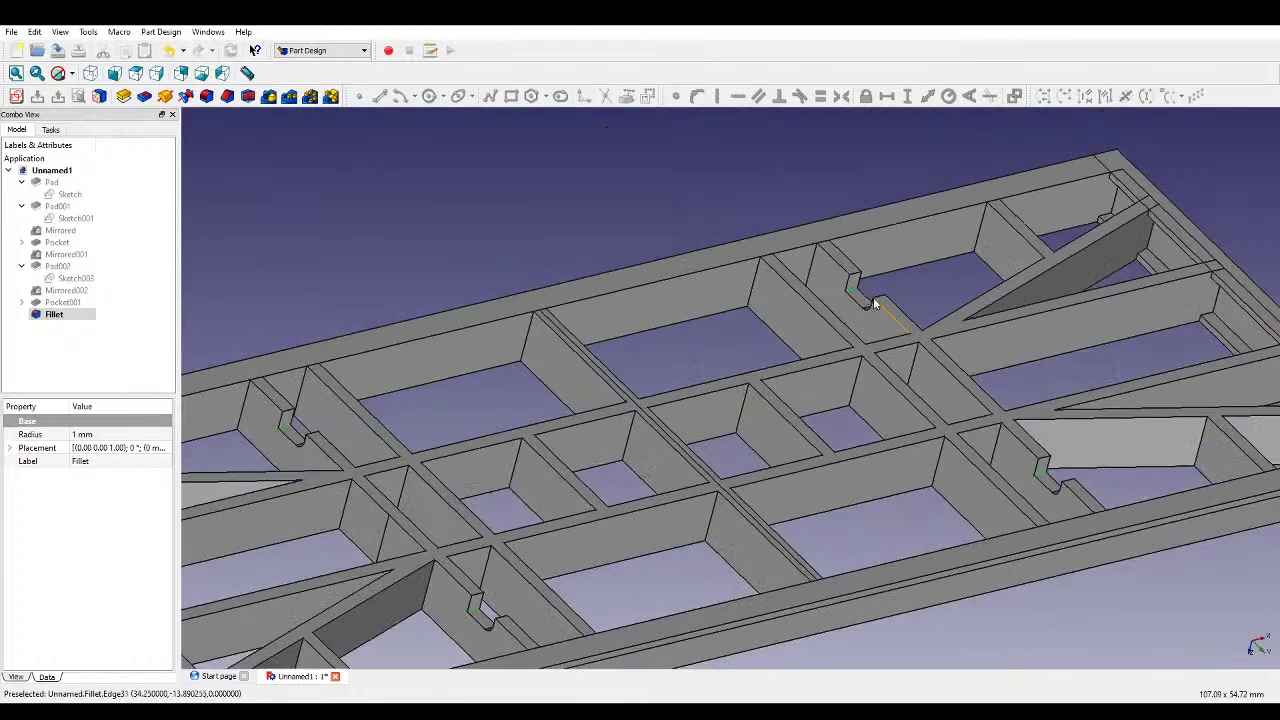
click(206, 96)
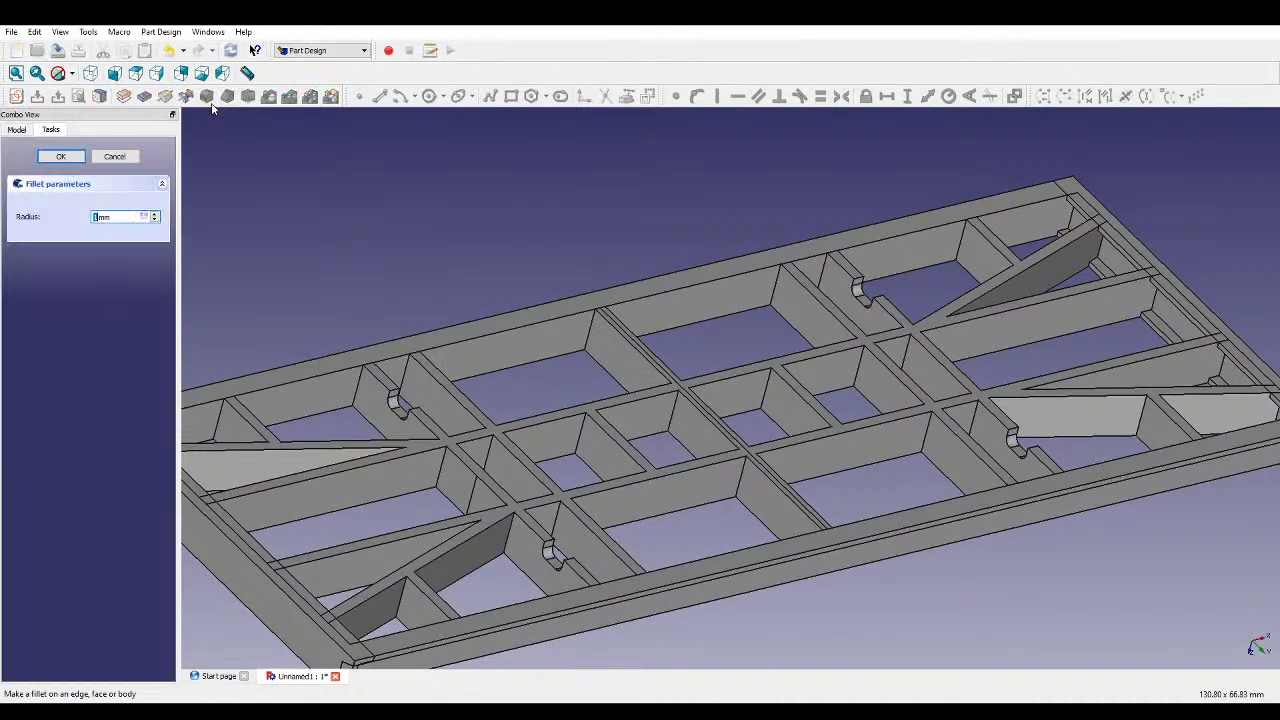
click(61, 157)
- Examine the filleted frame from several angles, checking the end lips, side channel and notched cross ribs
scroll(690, 254, down, 4)
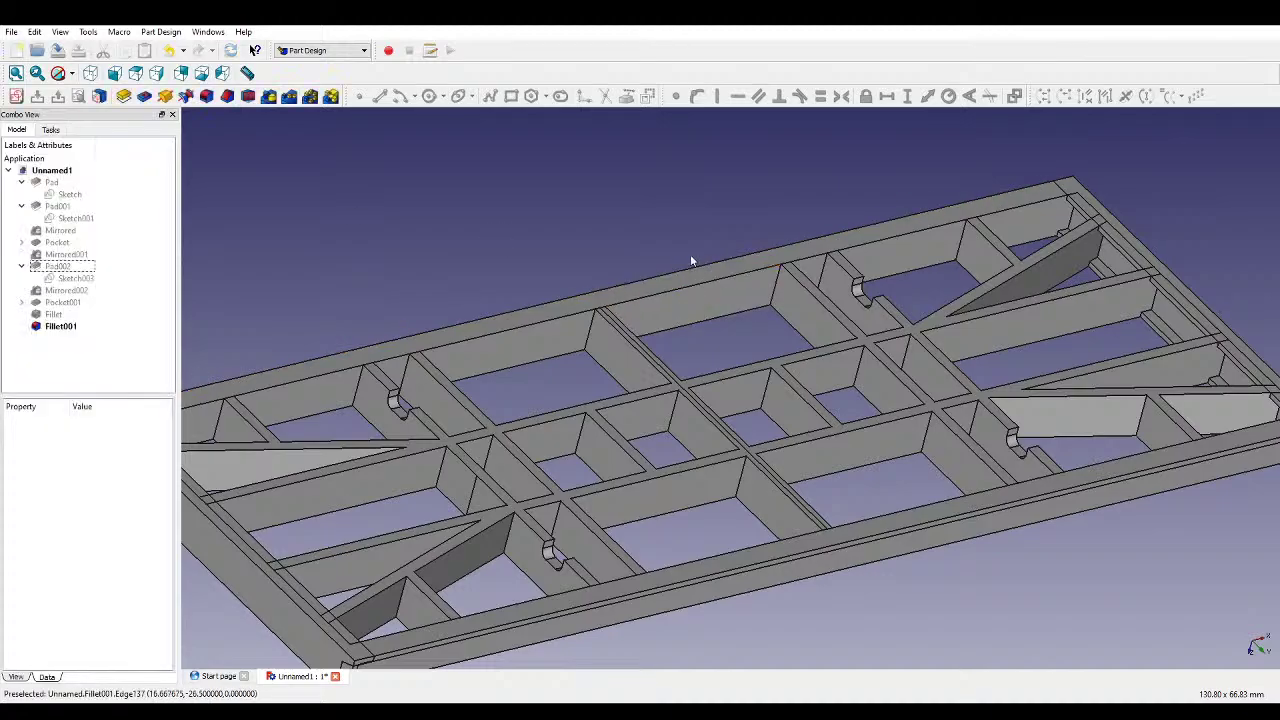
middle_drag(674, 240, 591, 231)
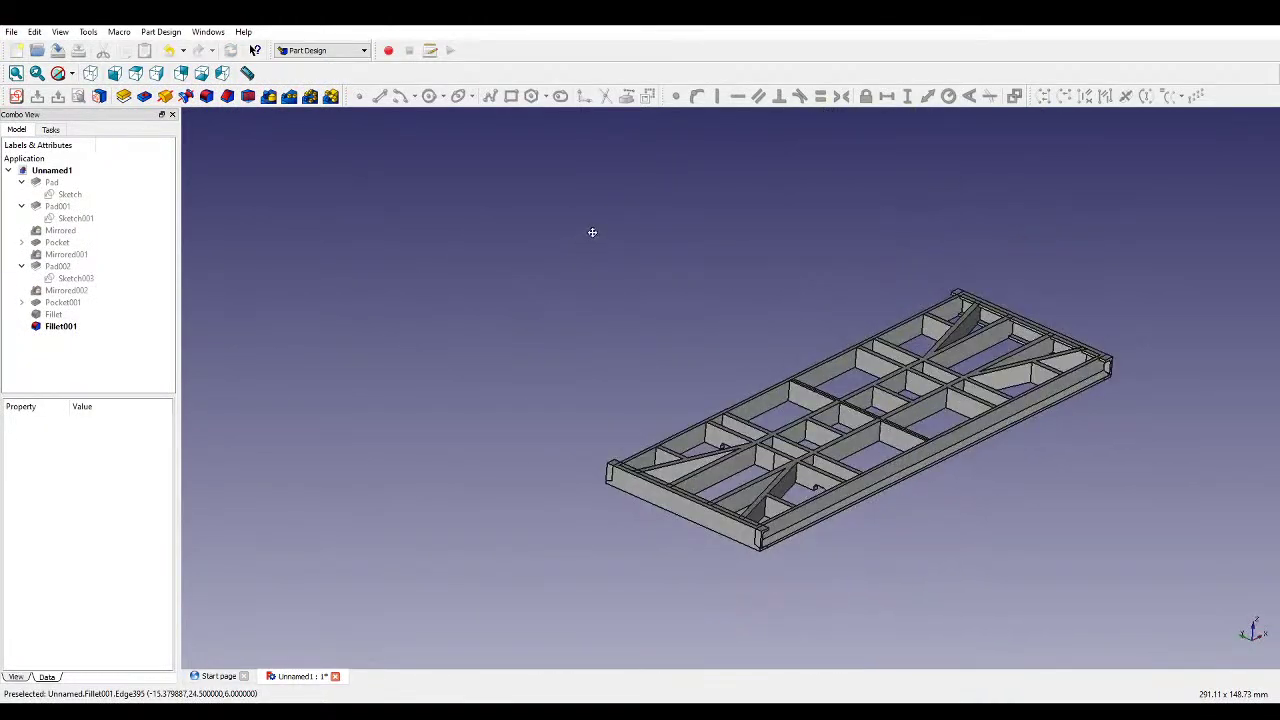
middle_drag(900, 489, 933, 478)
scroll(1000, 468, up, 4)
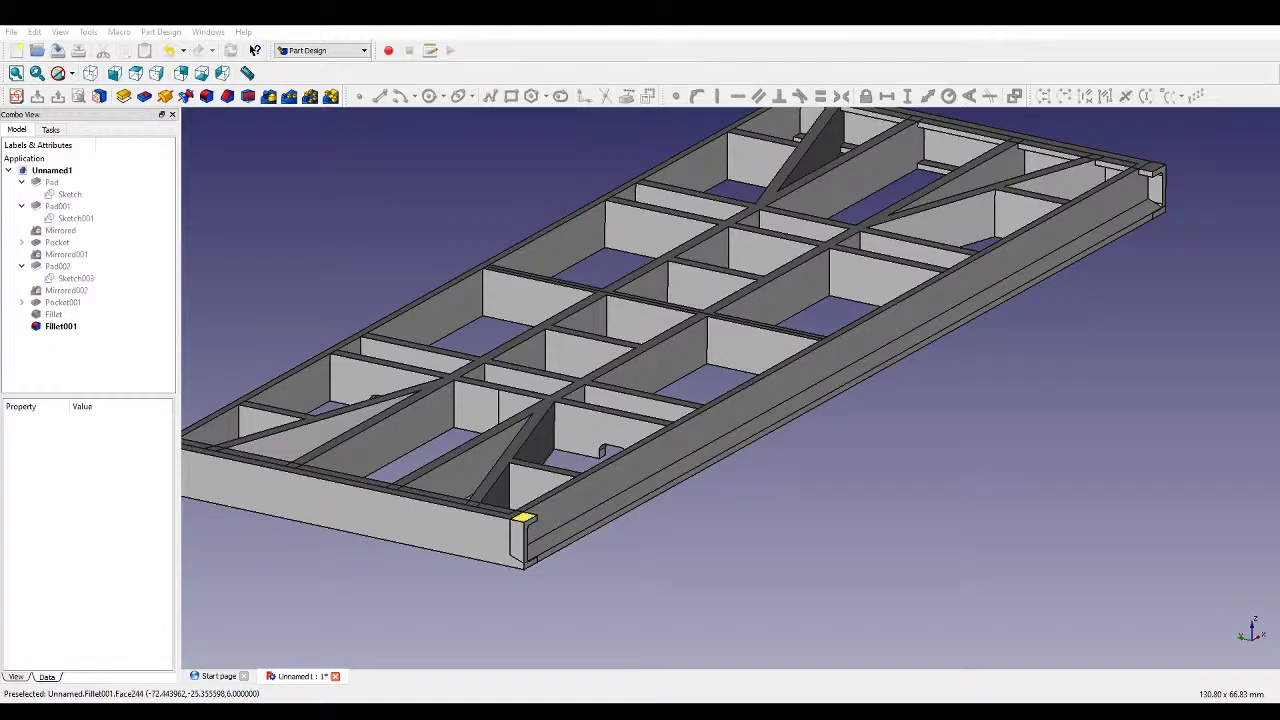
middle_drag(524, 517, 633, 586)
scroll(633, 586, down, 5)
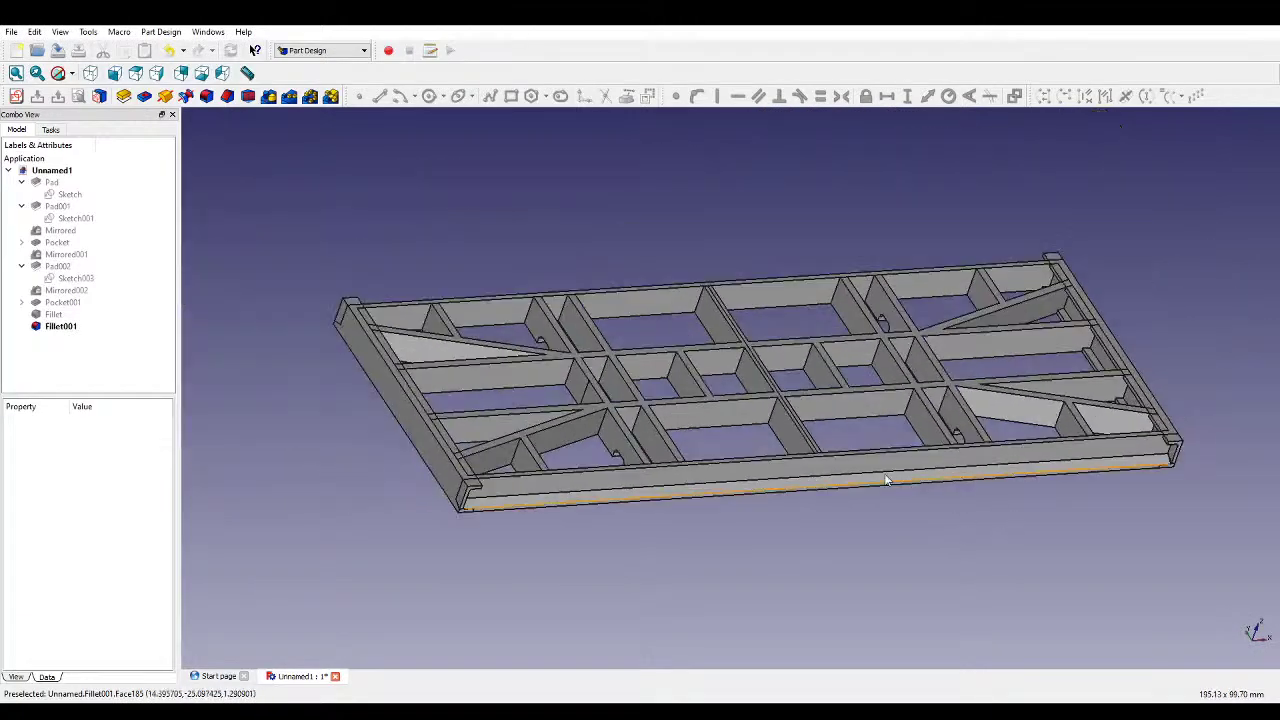
middle_drag(821, 512, 835, 471)
scroll(835, 471, up, 5)
middle_drag(883, 528, 896, 451)
scroll(806, 517, down, 5)
scroll(550, 461, up, 3)
scroll(550, 461, up, 2)
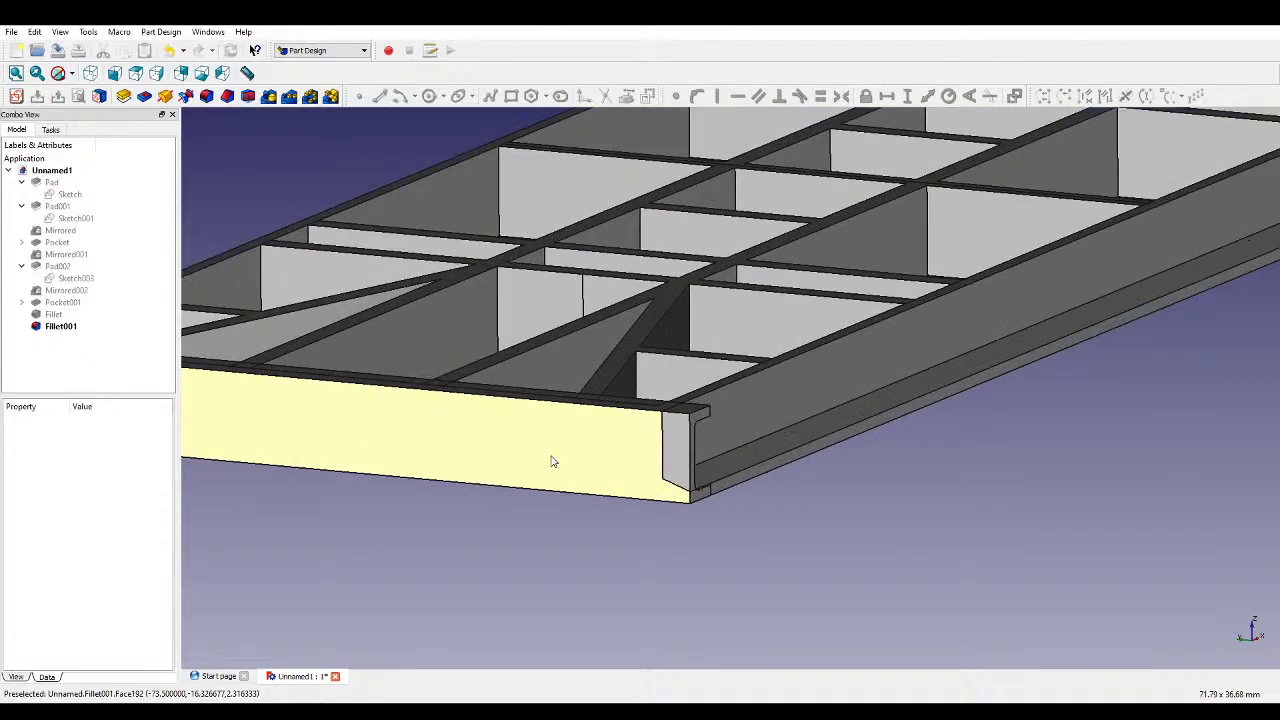
scroll(555, 459, down, 2)
middle_drag(560, 457, 934, 471)
scroll(765, 505, down, 3)
scroll(789, 471, up, 3)
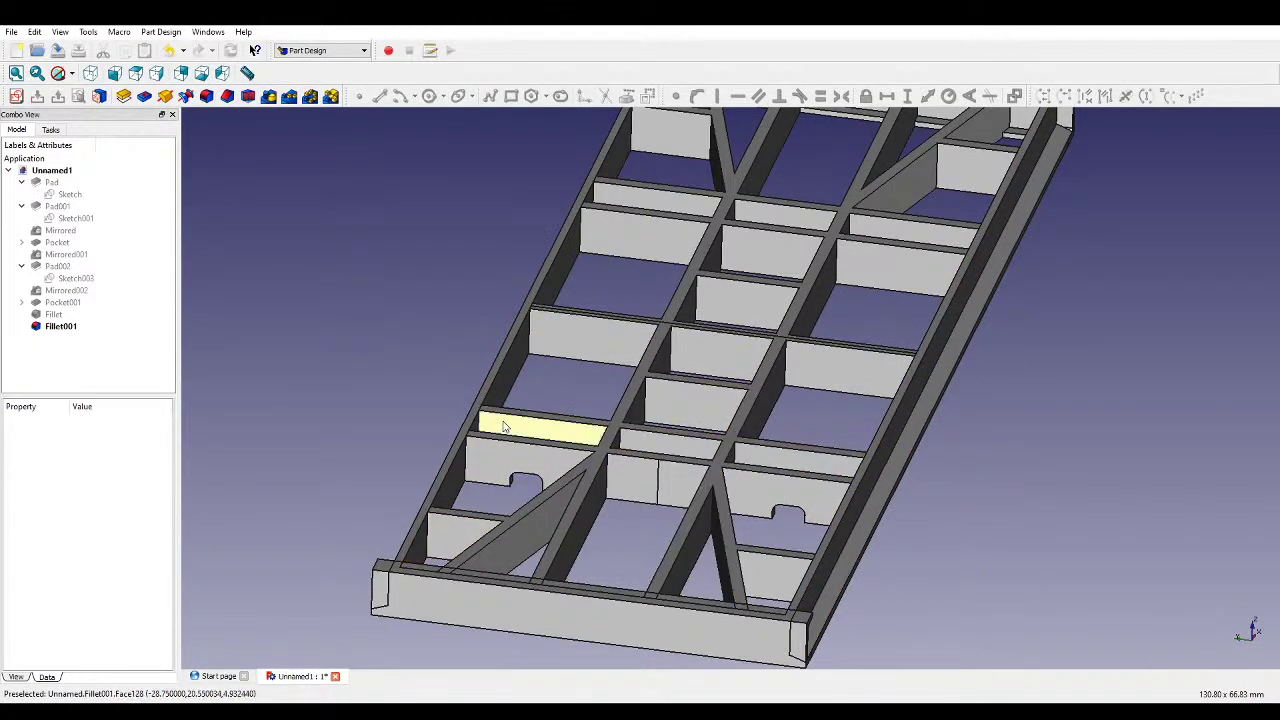
middle_drag(593, 440, 742, 500)
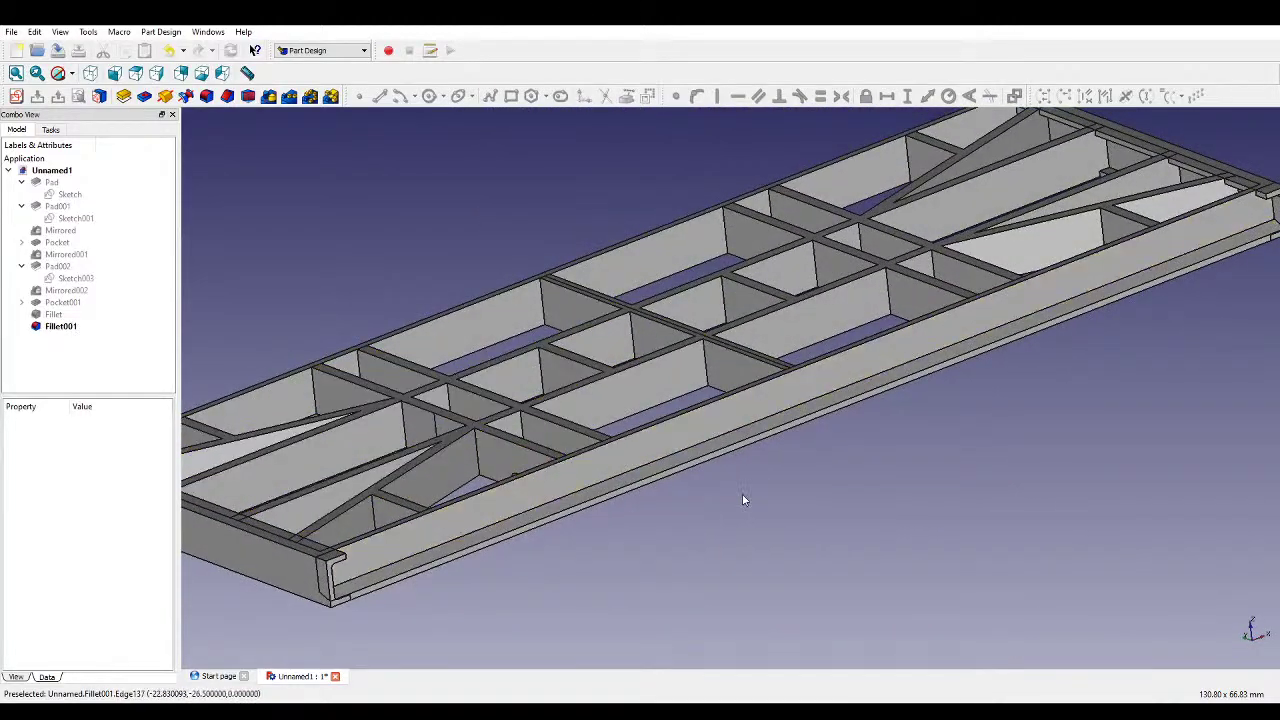
scroll(740, 498, down, 2)
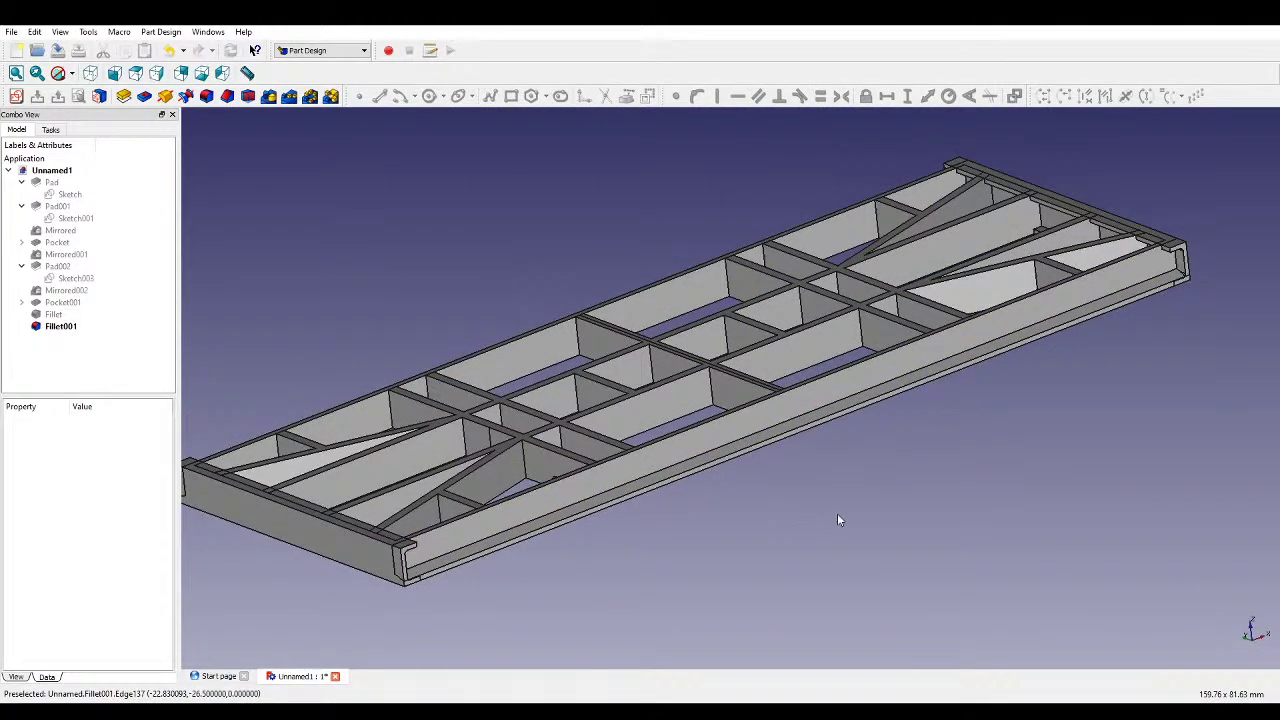
middle_drag(838, 519, 797, 579)
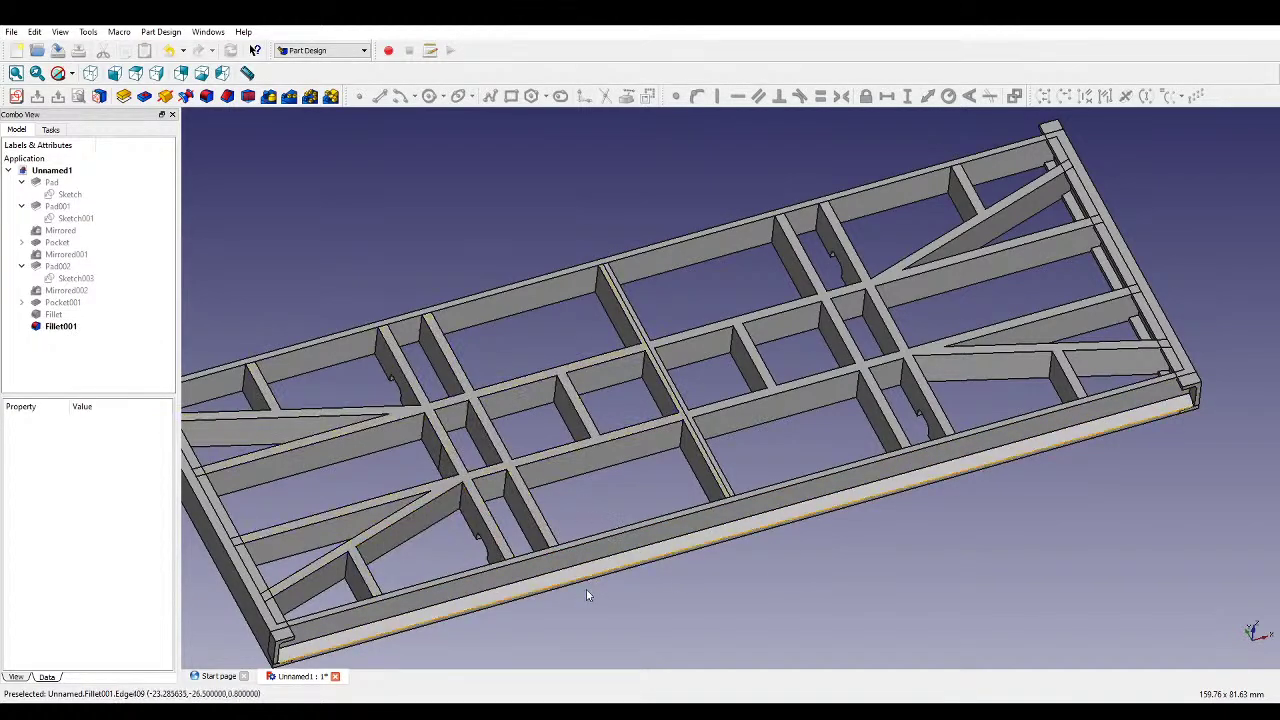
- Open the 603 X4 W Iron 12in type 2 document and inspect its Sketch001 on the plate without editing it
click(41, 57)
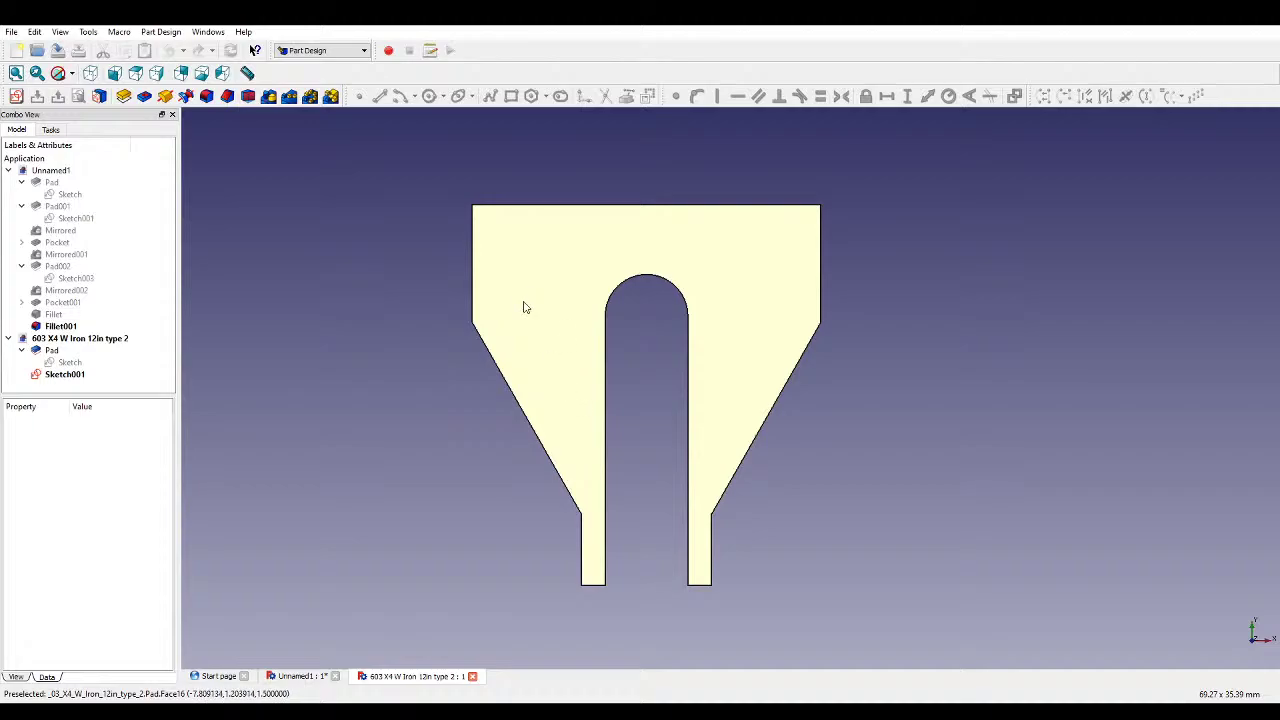
middle_drag(790, 454, 751, 309)
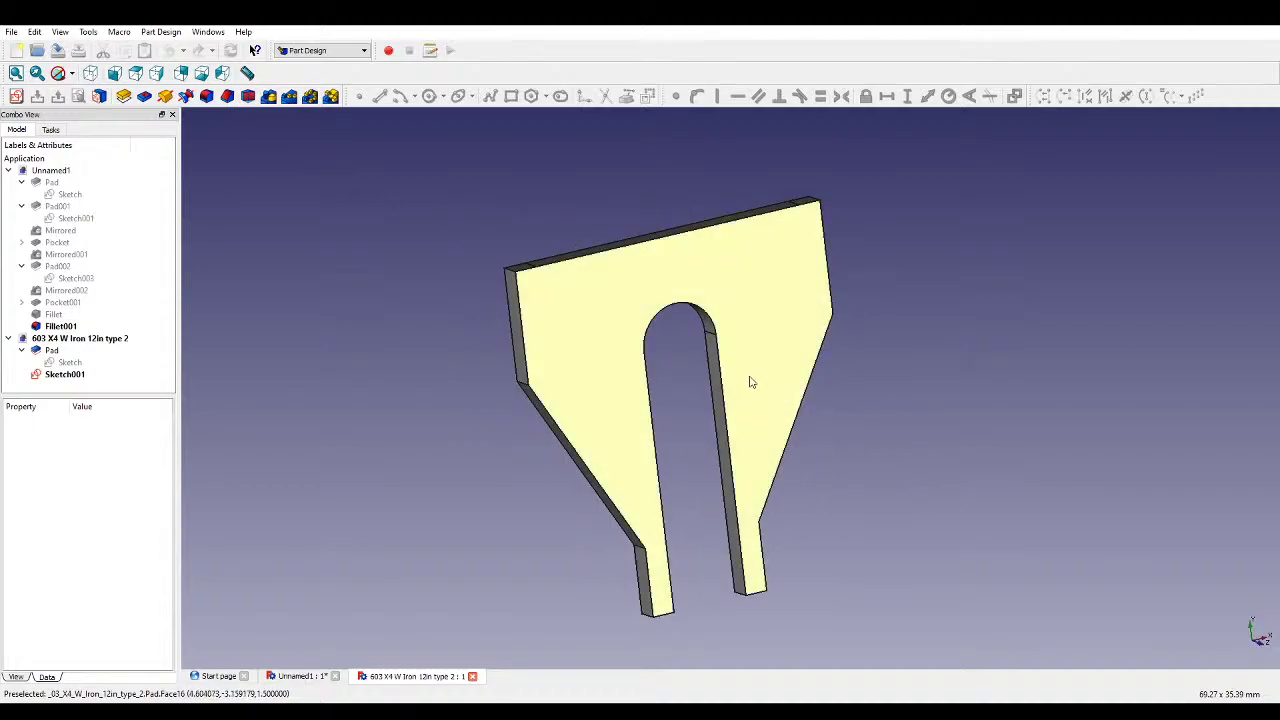
double_click(98, 373)
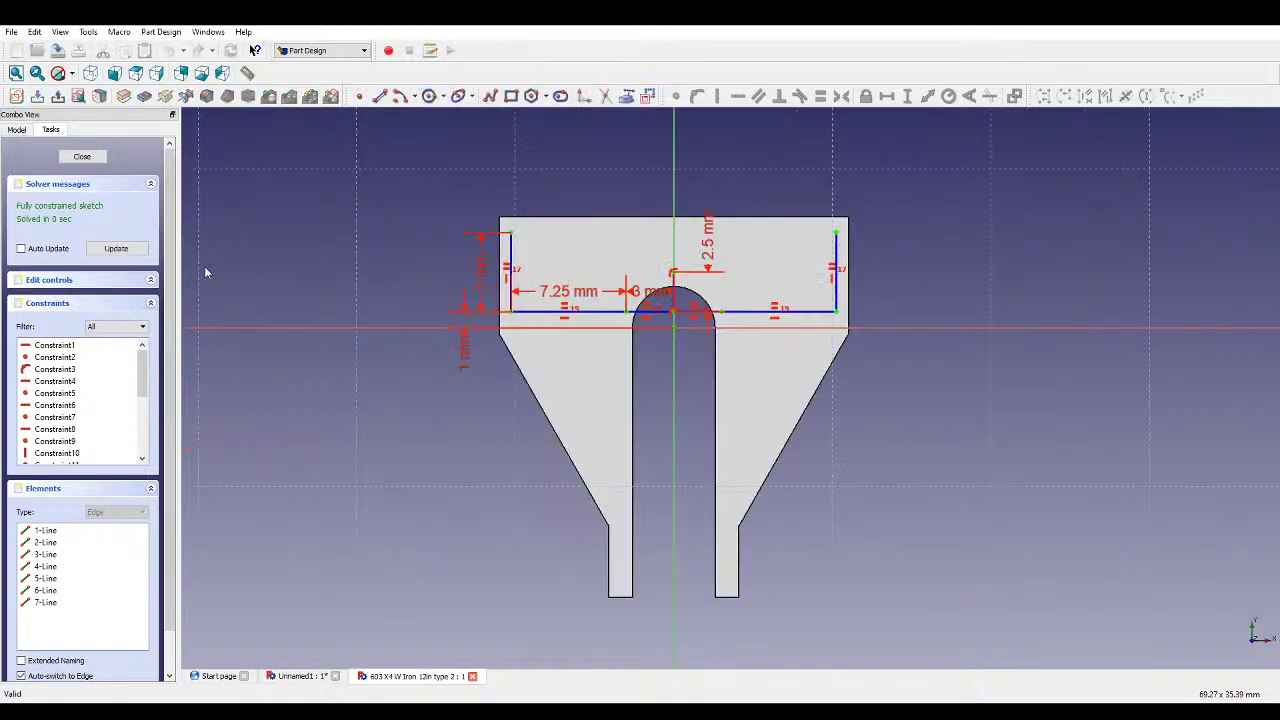
click(82, 156)
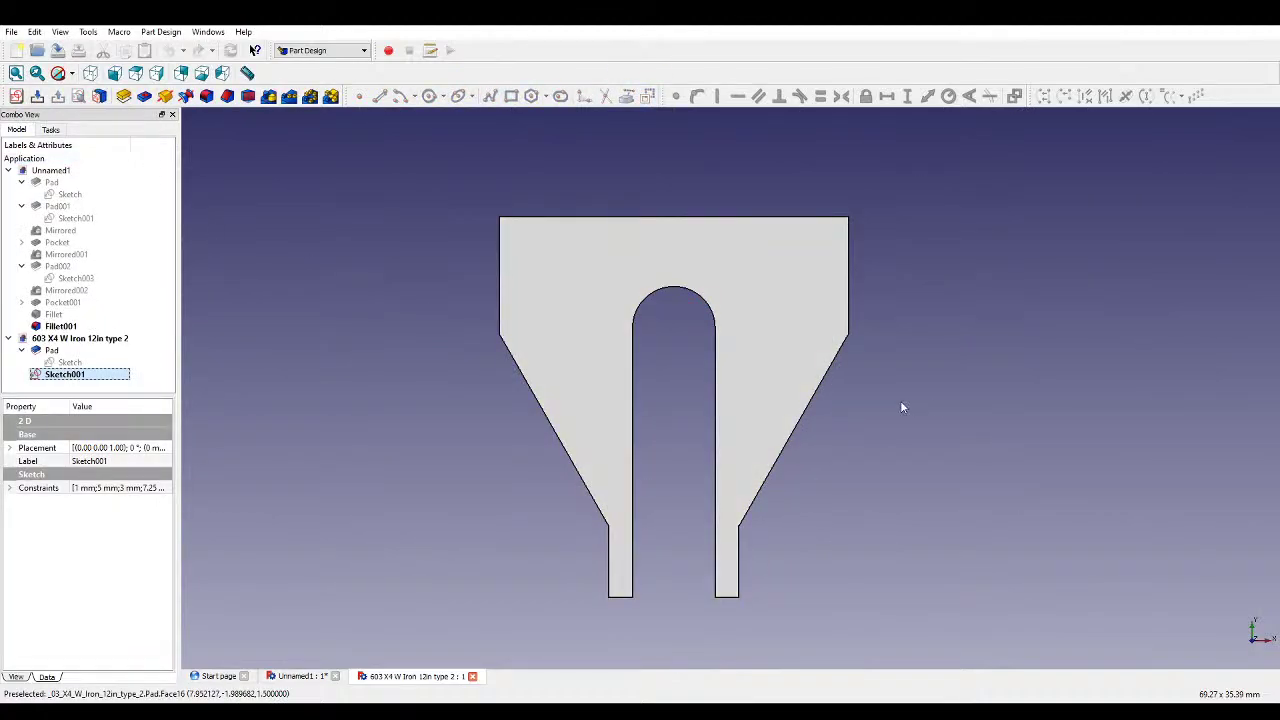
- Return to the frame document and examine its end lip corner, side channel and notched ribs up close
click(295, 676)
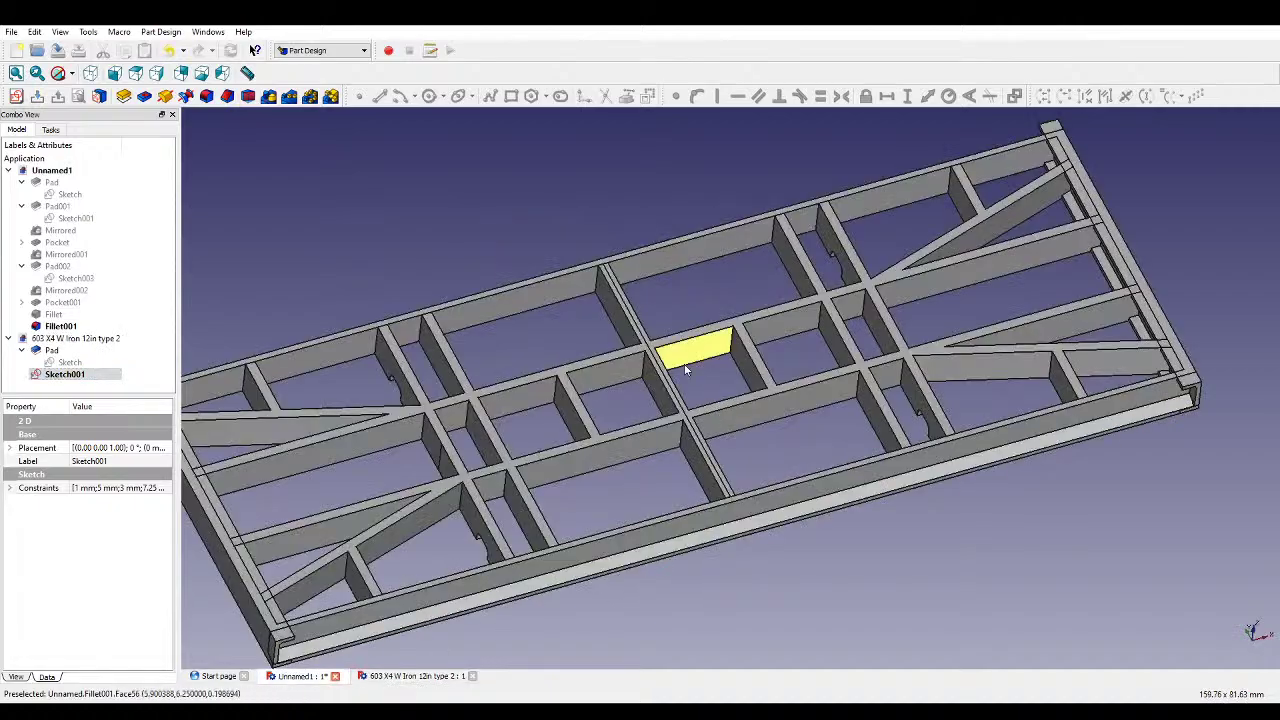
middle_drag(871, 543, 800, 465)
scroll(611, 490, down, 5)
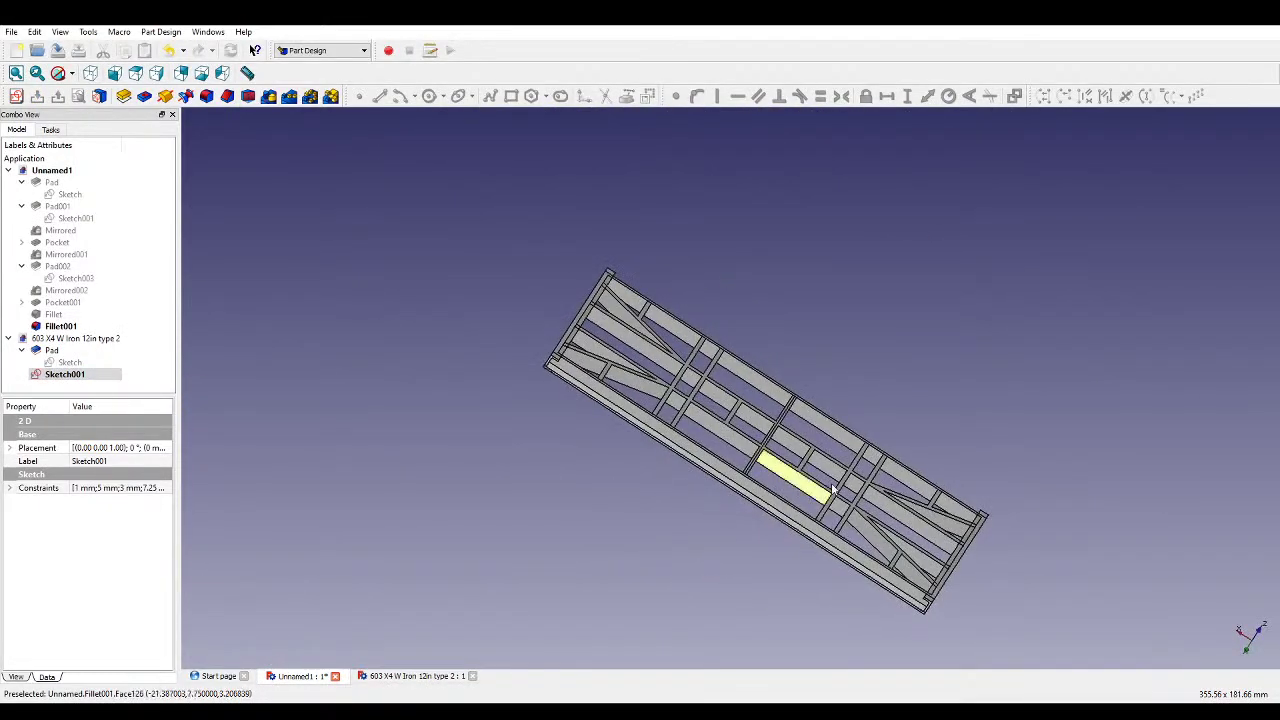
middle_drag(940, 468, 927, 451)
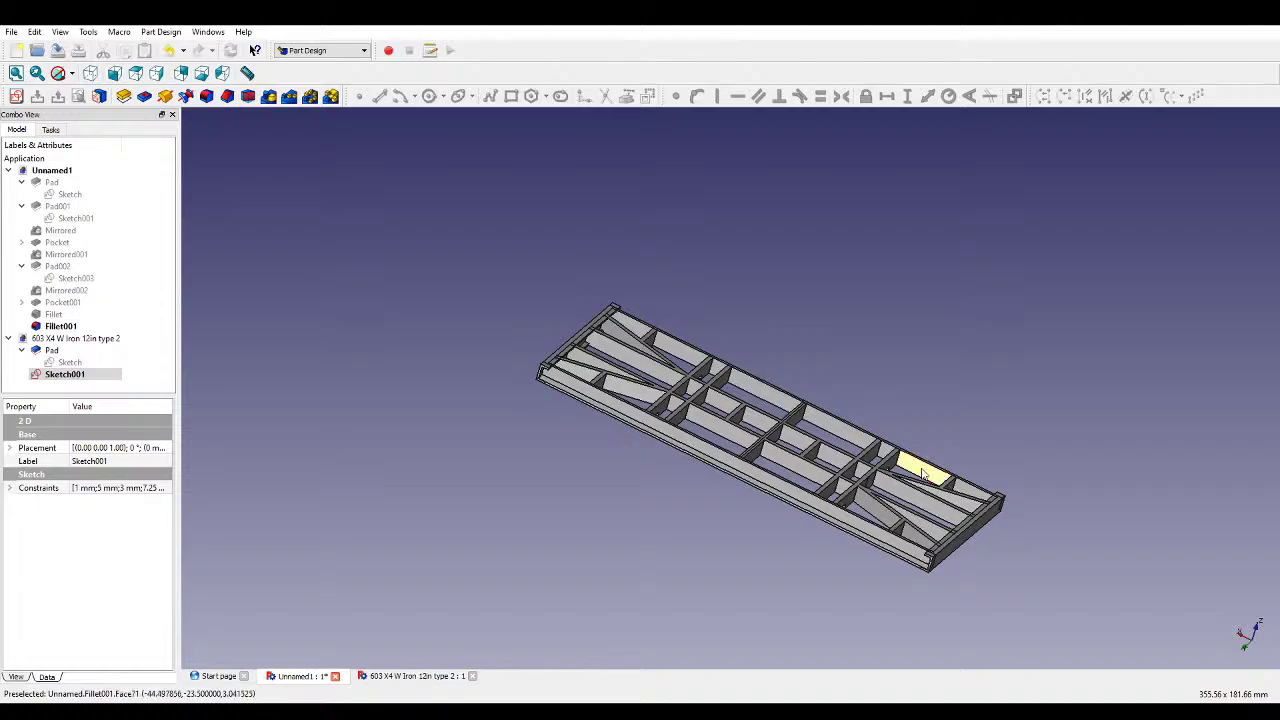
scroll(915, 465, up, 4)
scroll(905, 467, down, 2)
middle_drag(905, 467, 508, 474)
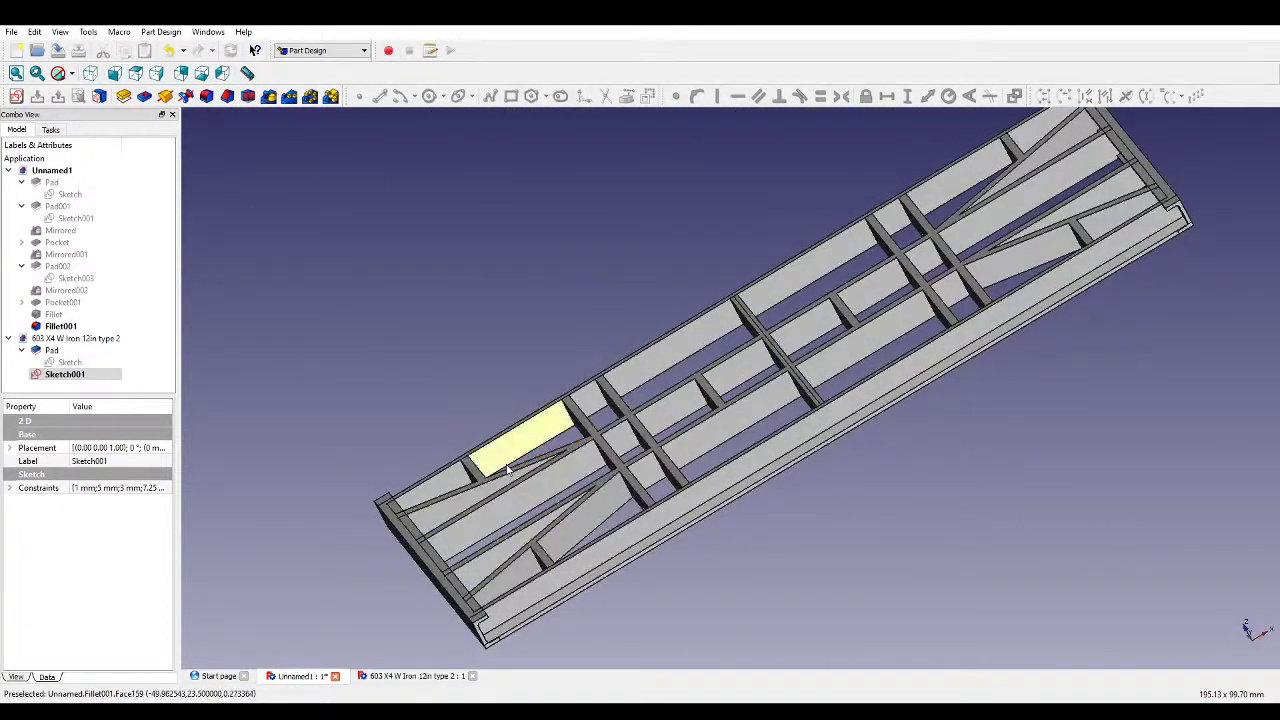
middle_drag(855, 572, 660, 295)
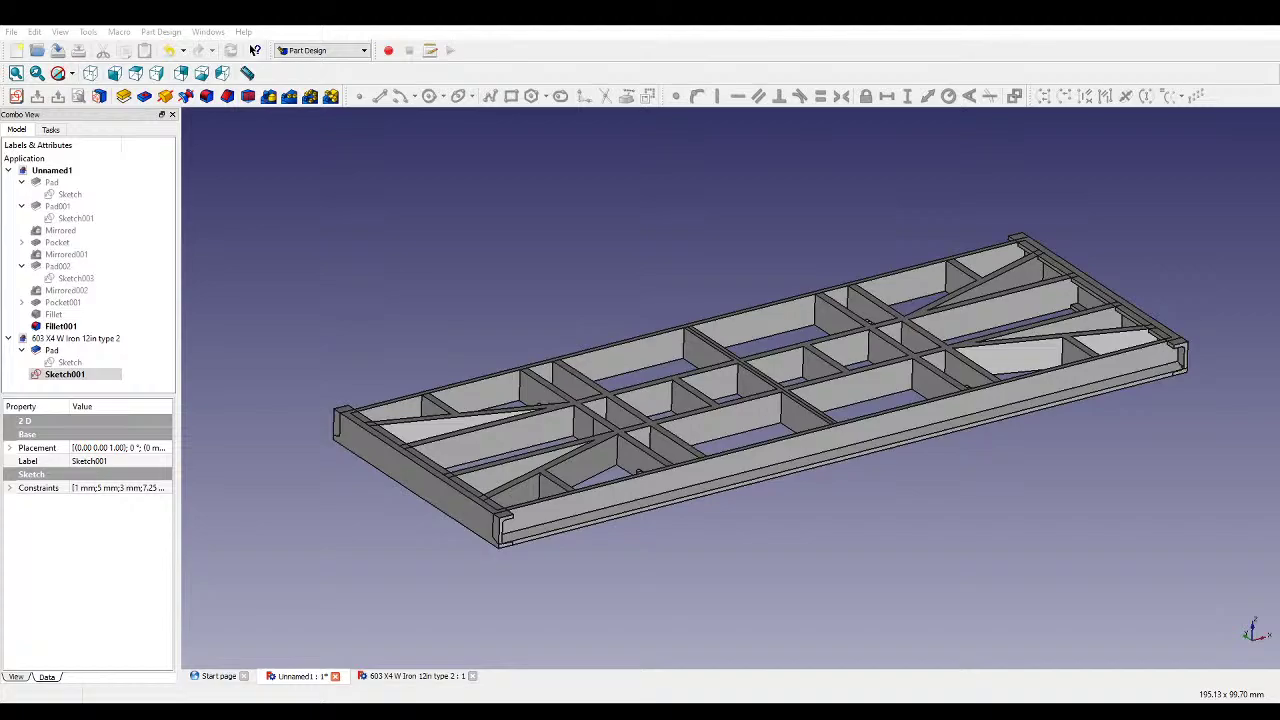
scroll(666, 497, up, 3)
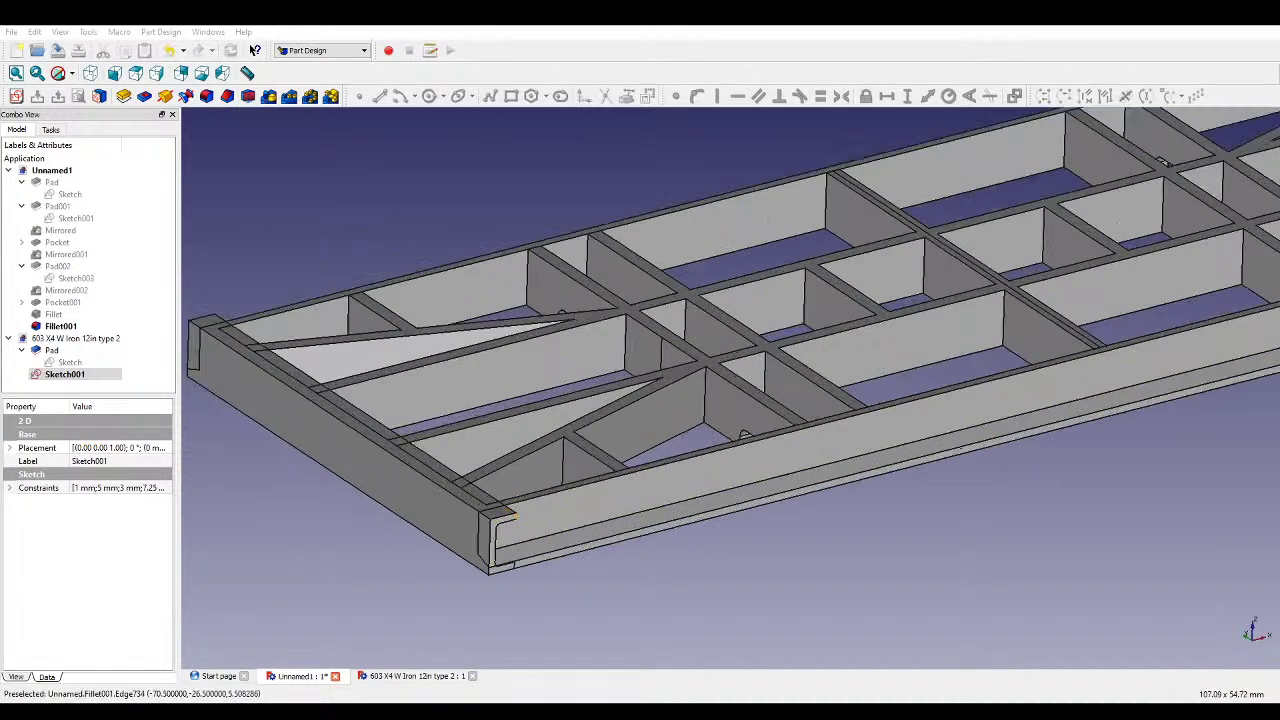
middle_drag(666, 497, 704, 469)
scroll(704, 469, down, 2)
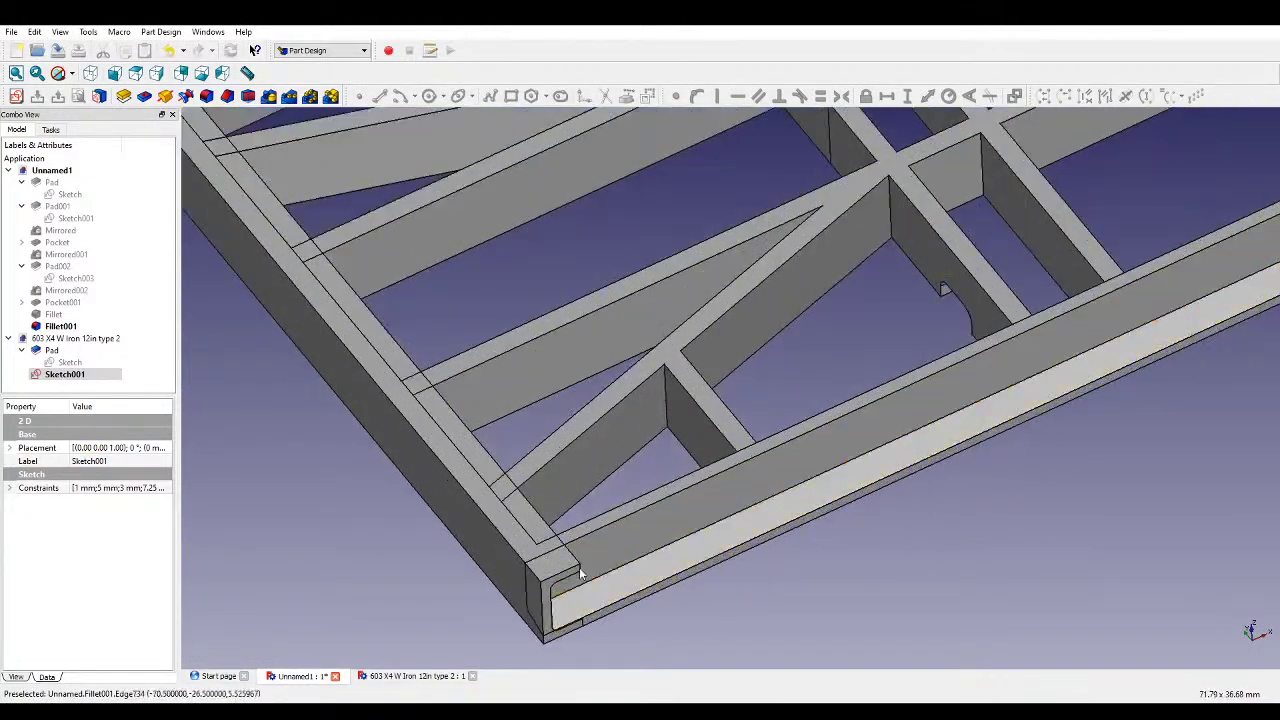
scroll(590, 570, up, 3)
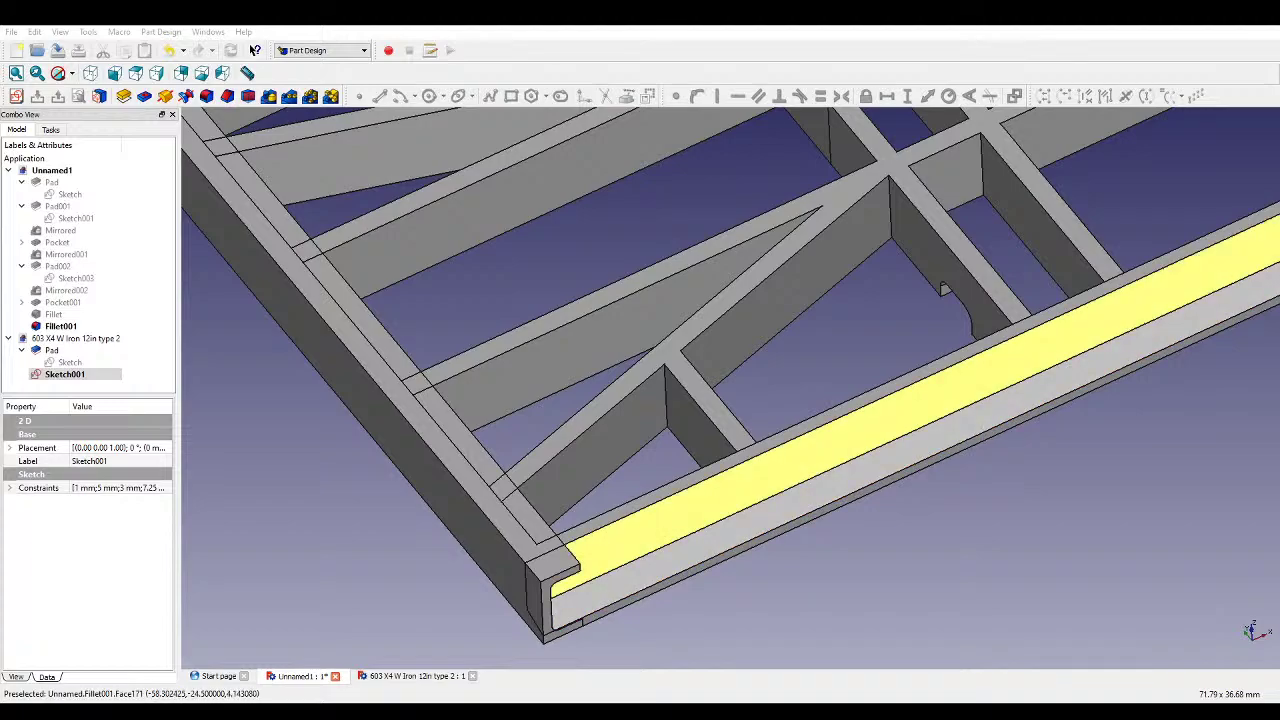
scroll(945, 290, down, 4)
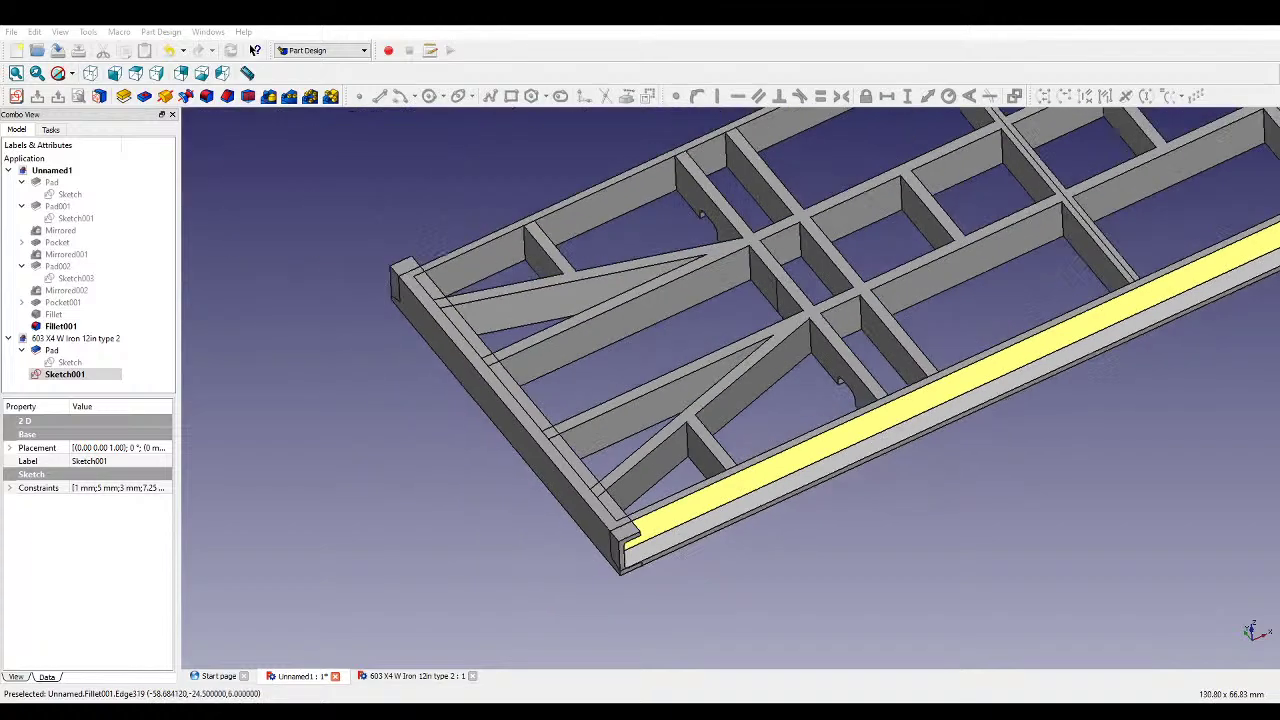
middle_drag(943, 290, 985, 330)
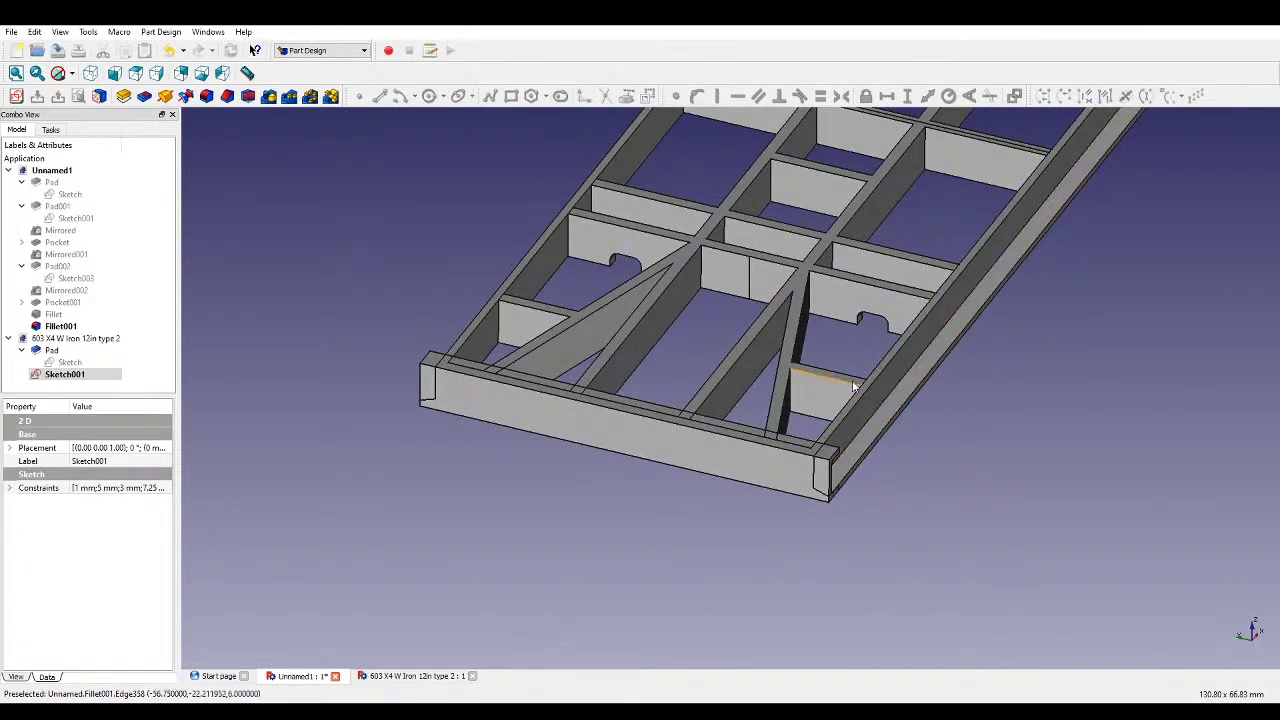
- Start a sketch on the end beam's top face and draw a rectangle along the lower side wall, reaching to the full-width cross rib
scroll(814, 434, up, 3)
click(785, 451)
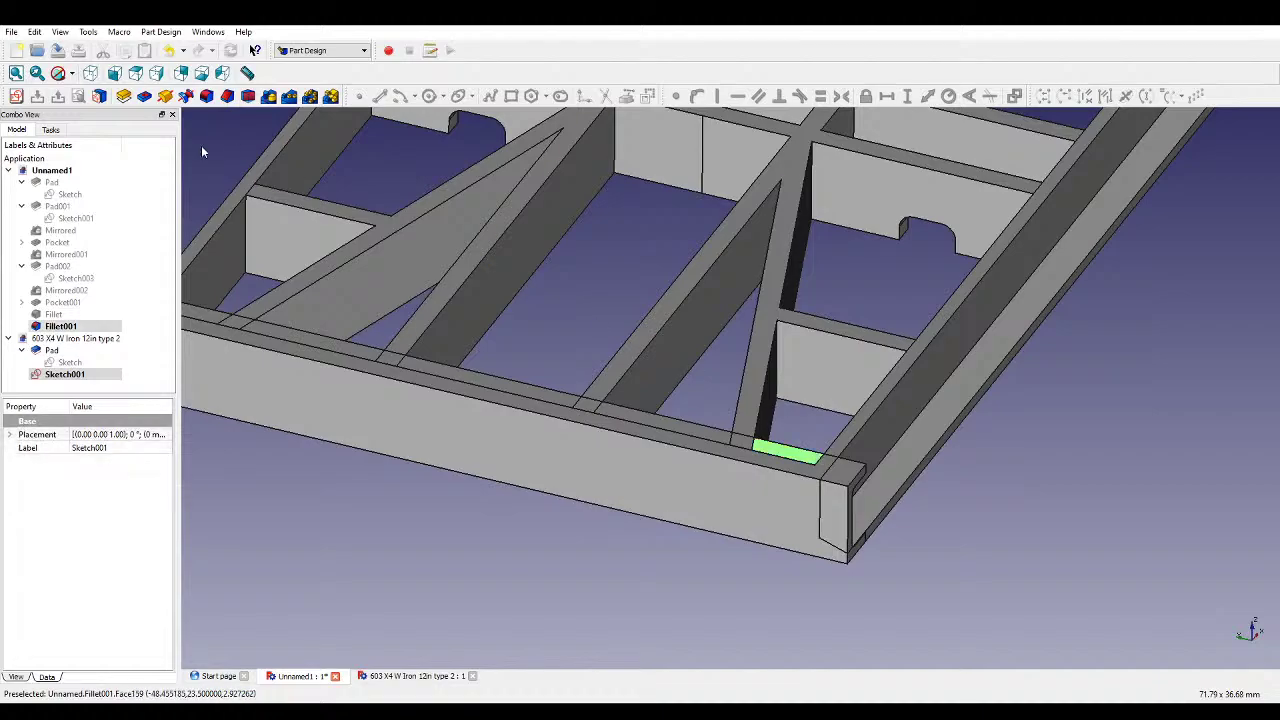
click(20, 98)
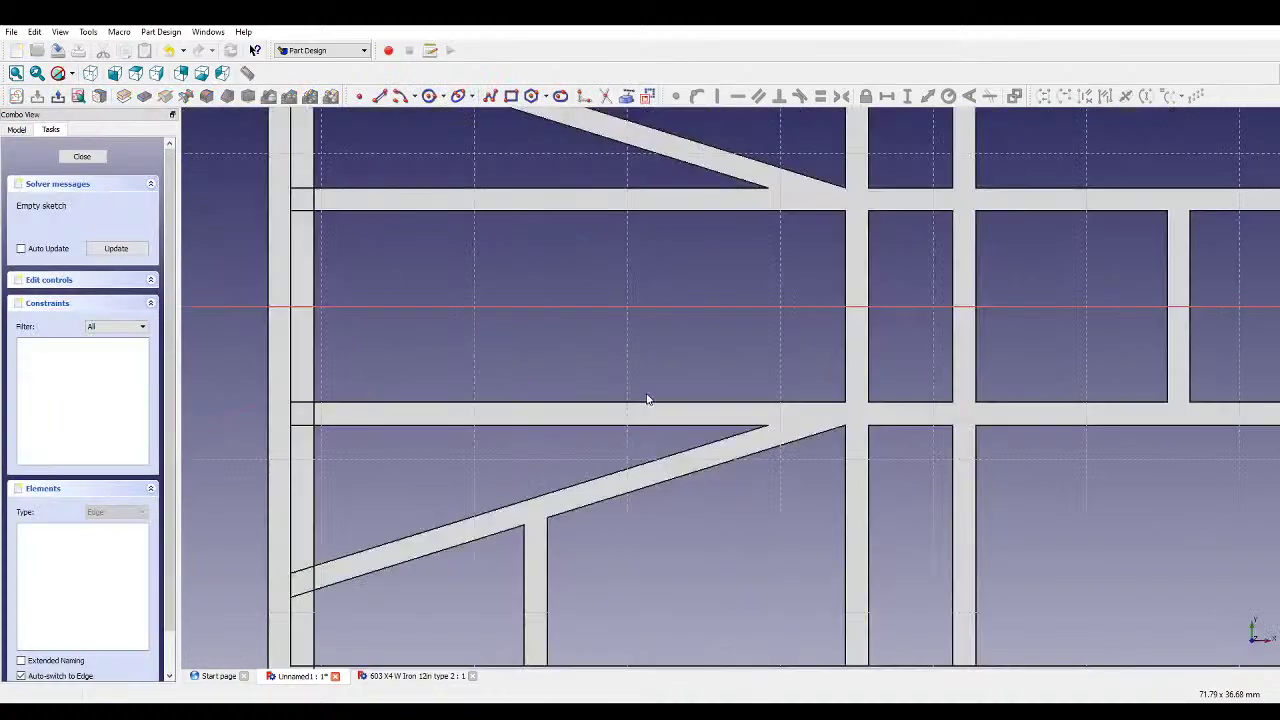
click(511, 97)
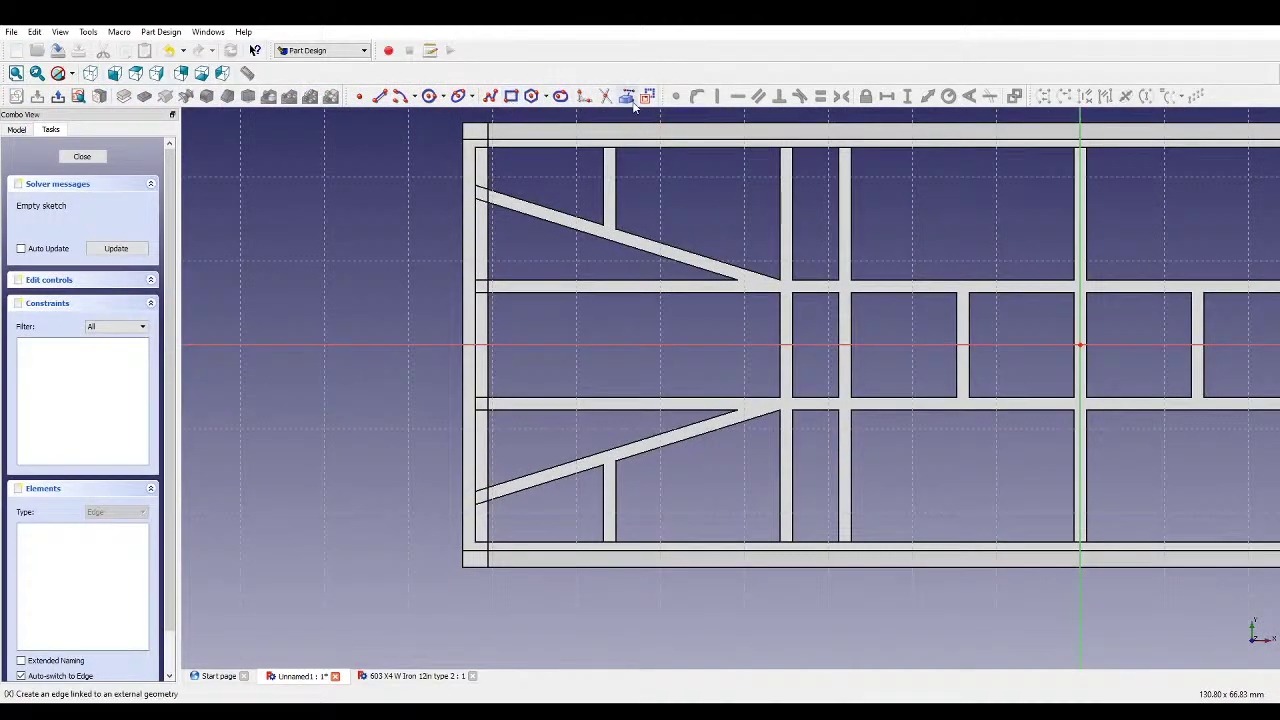
scroll(726, 563, up, 1)
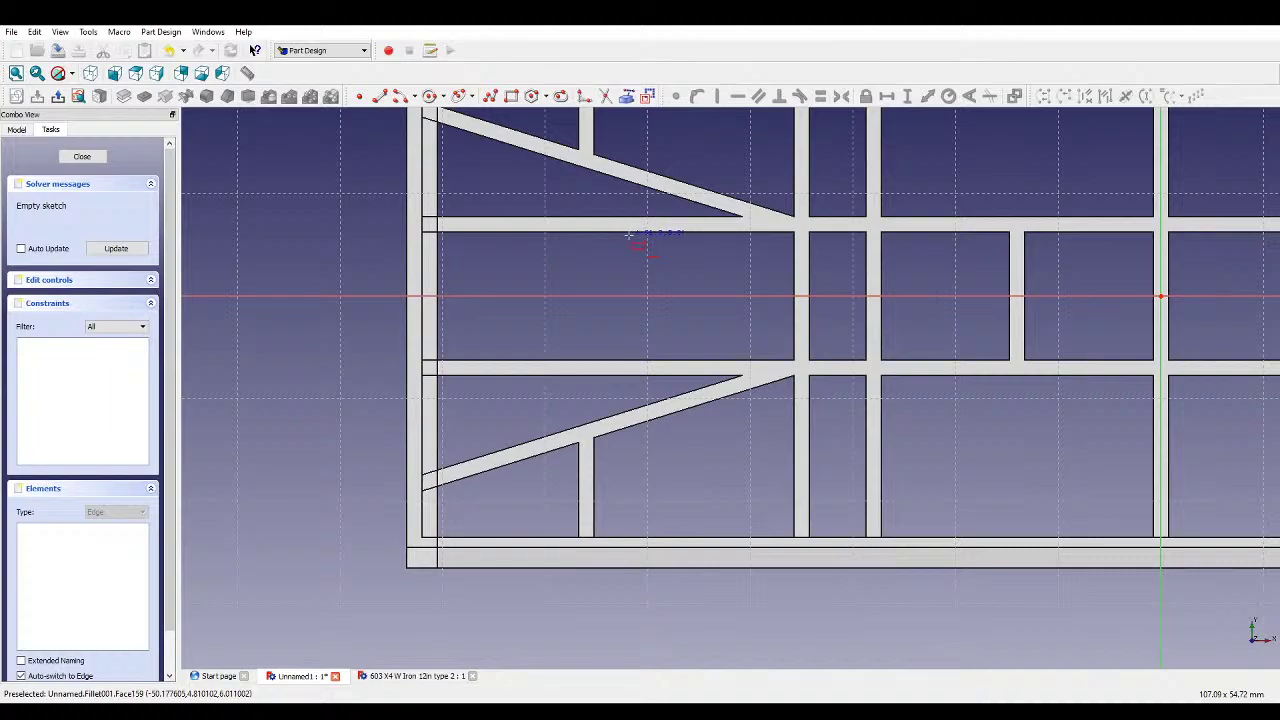
click(422, 539)
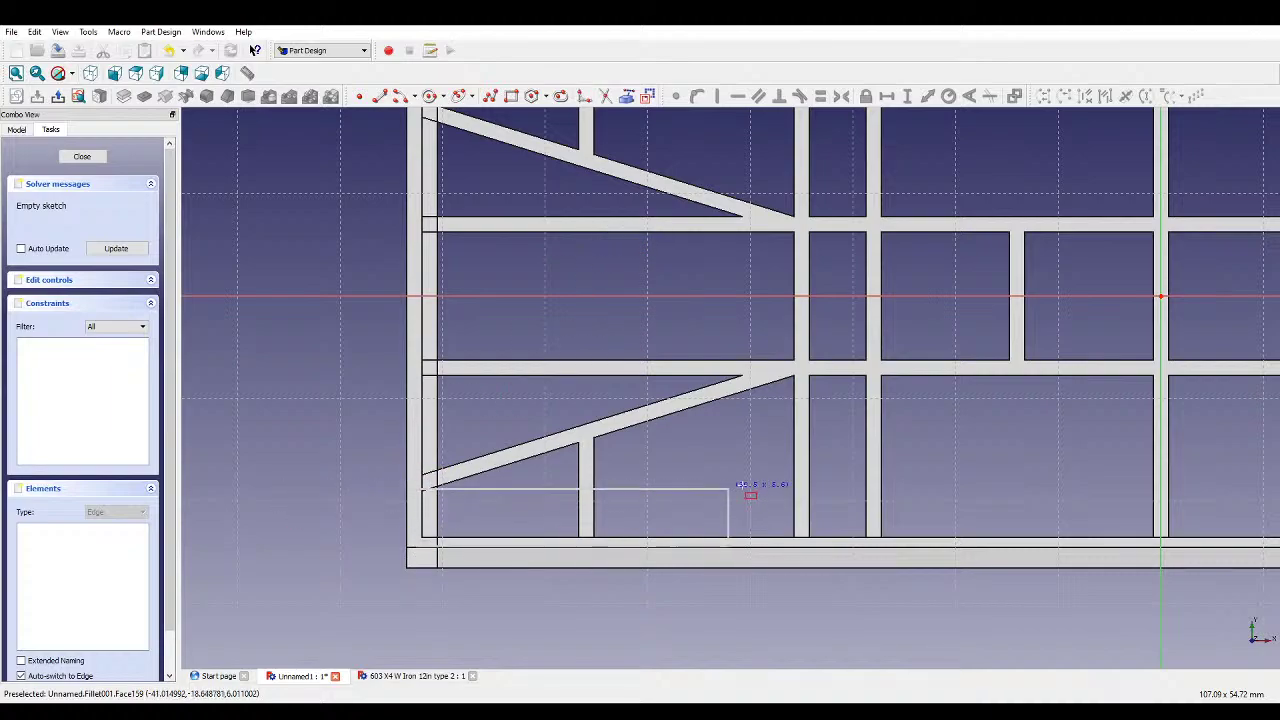
click(806, 478)
scroll(808, 472, down, 1)
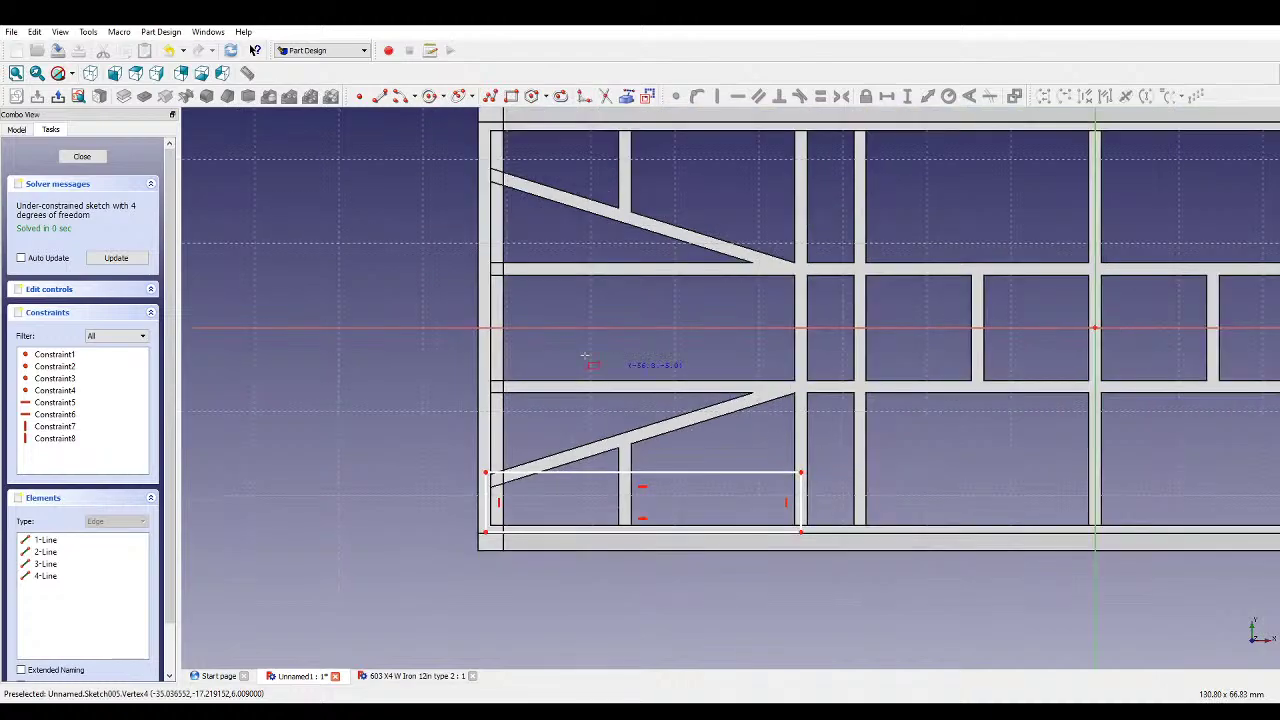
- Draw a centre rectangle about 10.6 by 14 mm at the frame end and a long one along the upper side wall
click(491, 270)
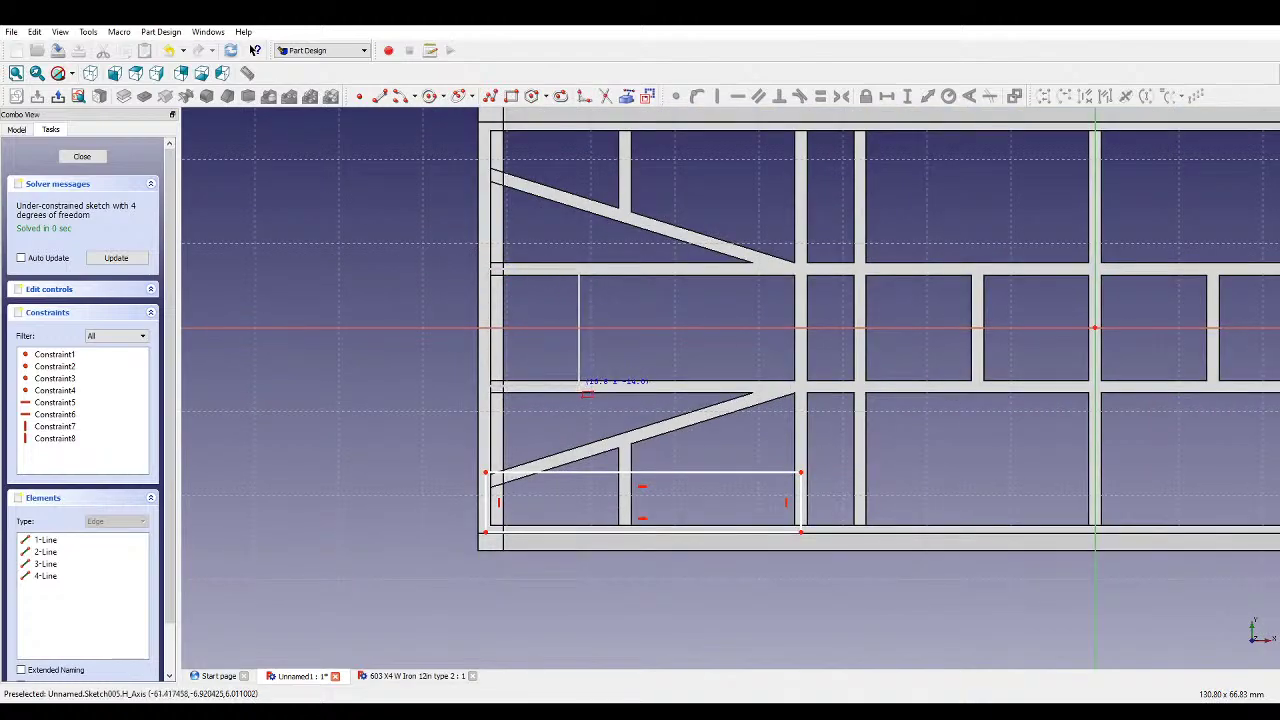
click(581, 393)
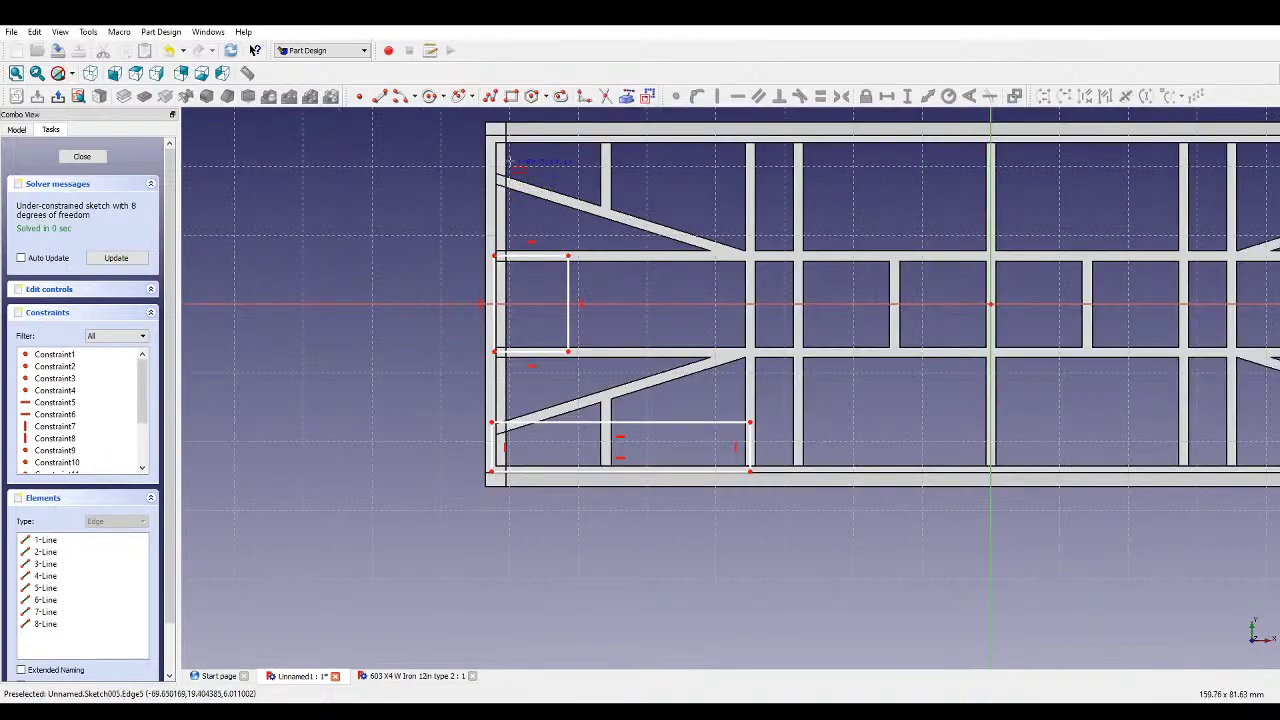
scroll(520, 190, down, 1)
click(509, 139)
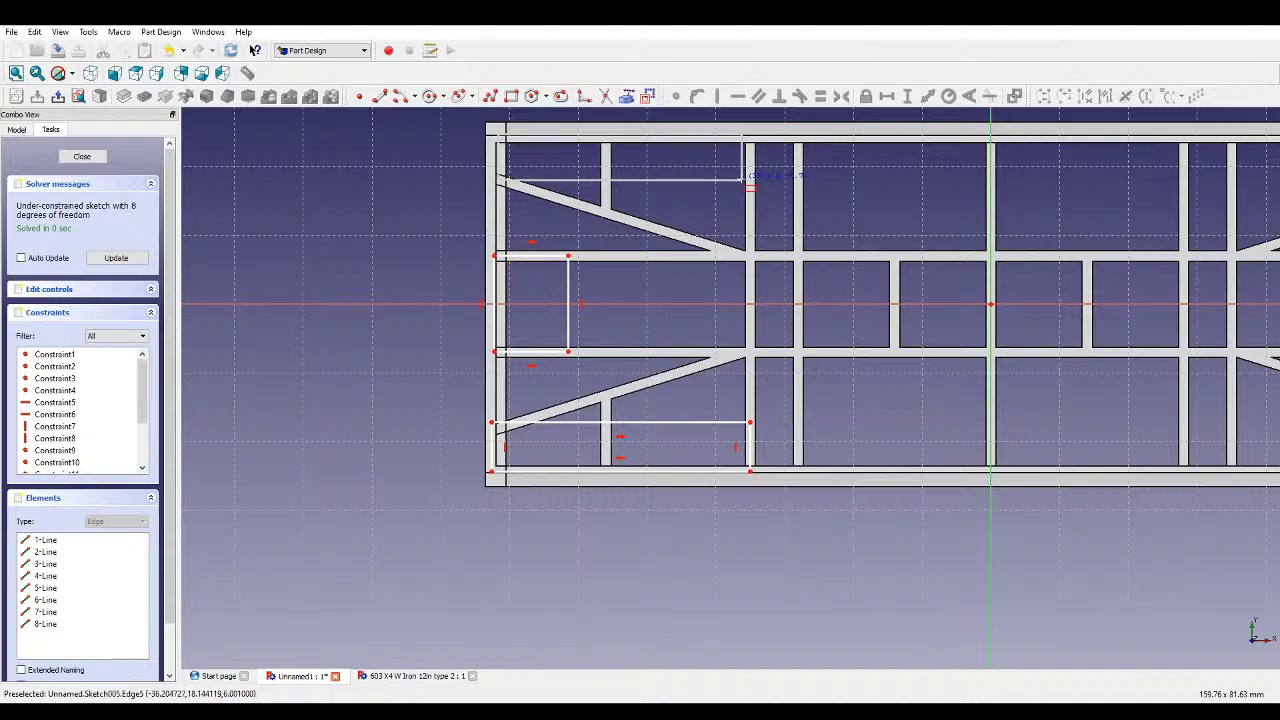
click(751, 185)
scroll(777, 200, up, 1)
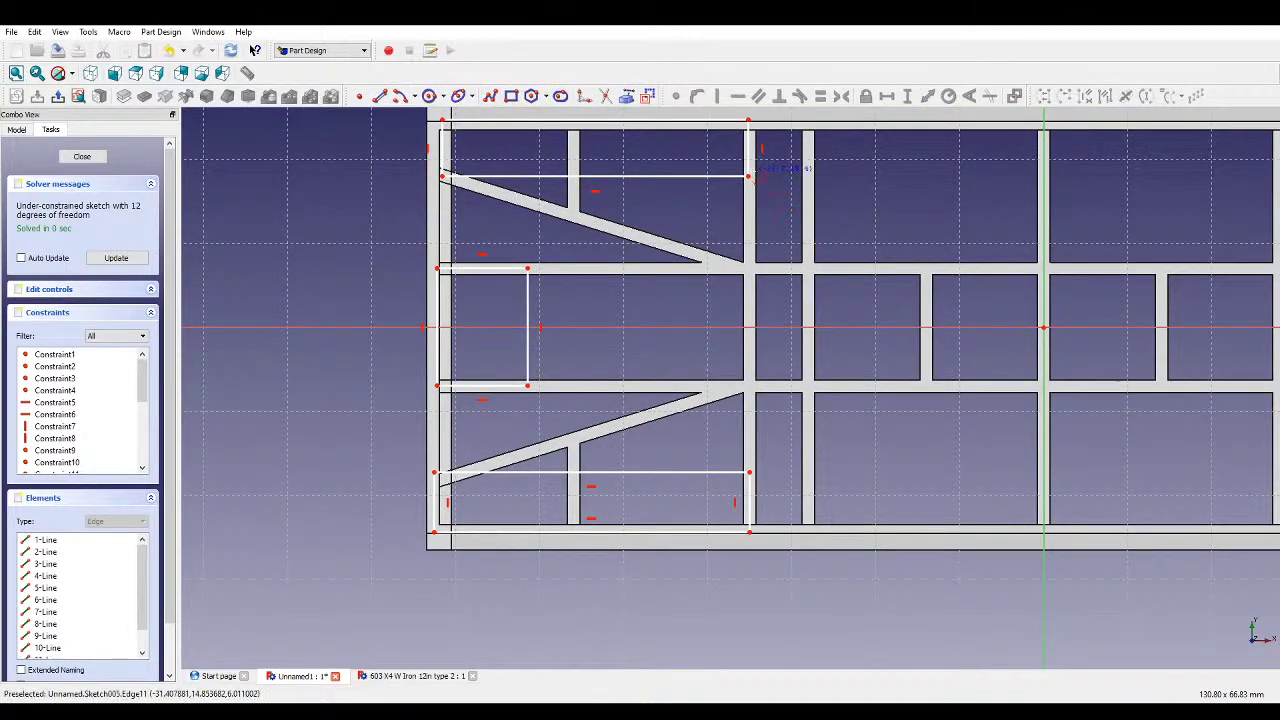
- Connect the inner corners of the upper and lower rectangles with two construction lines meeting on the horizontal axis
click(748, 177)
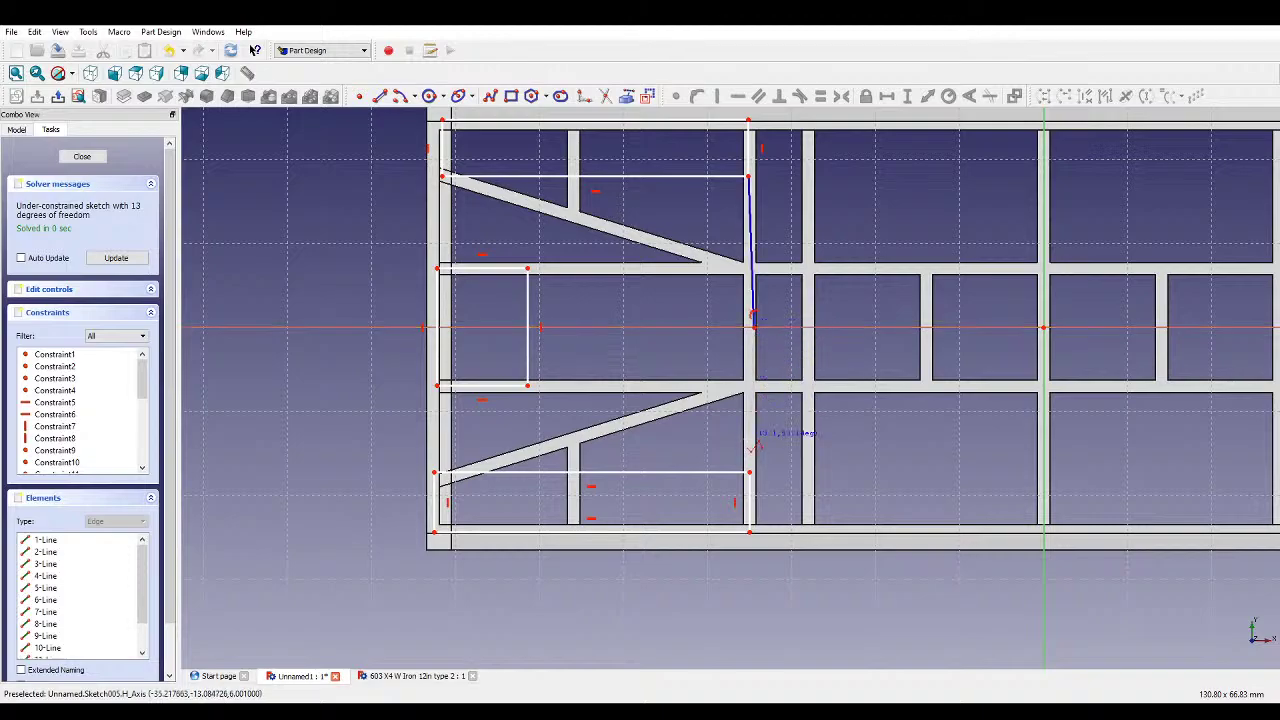
click(751, 472)
key(Escape)
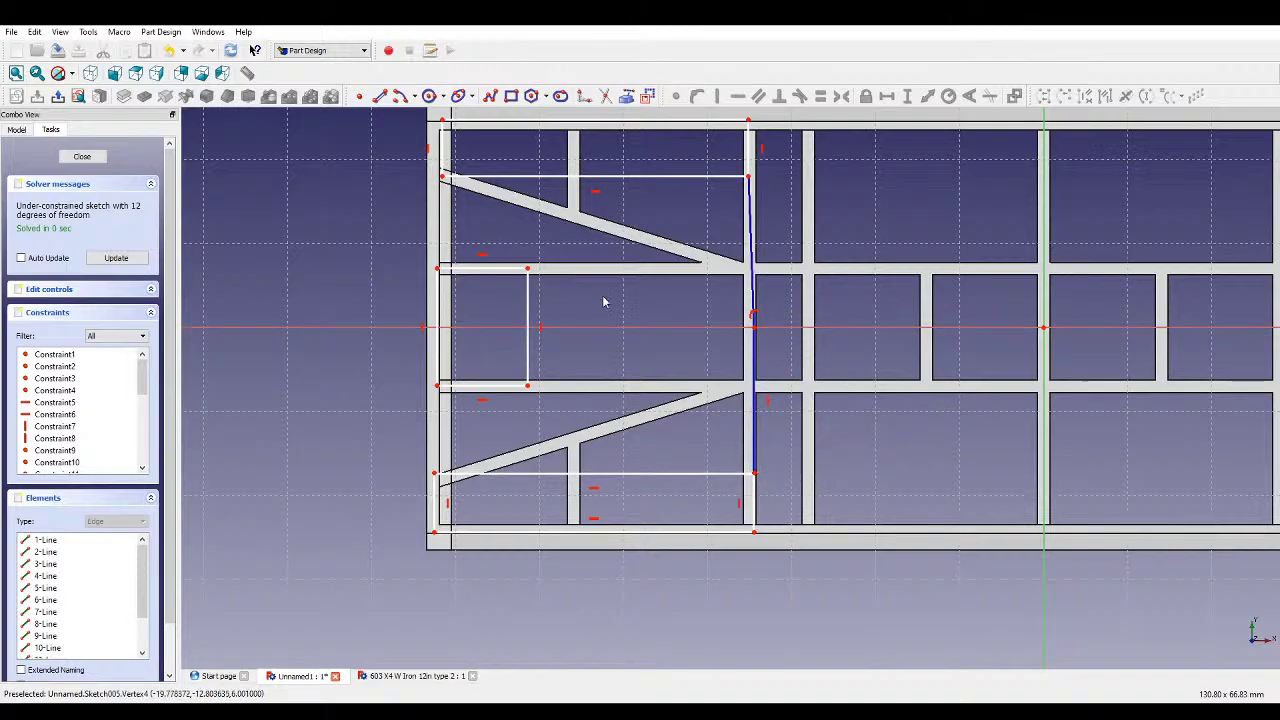
click(490, 95)
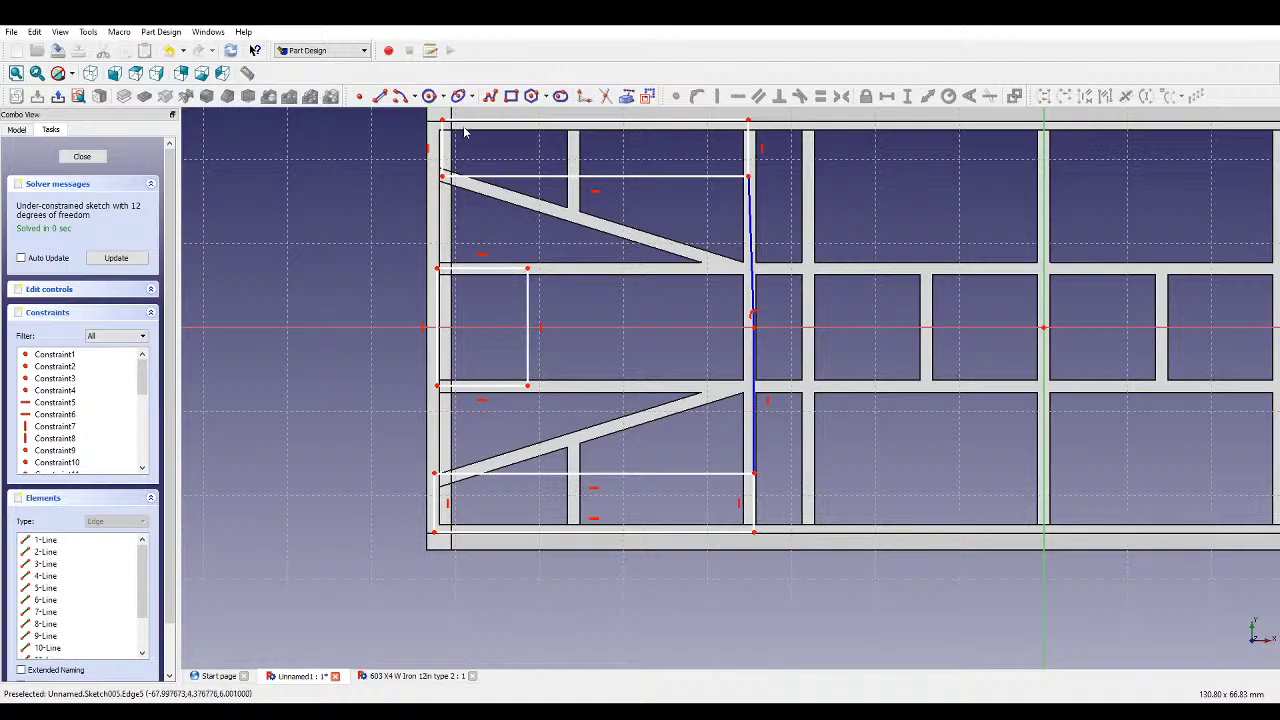
click(381, 96)
click(450, 281)
click(478, 320)
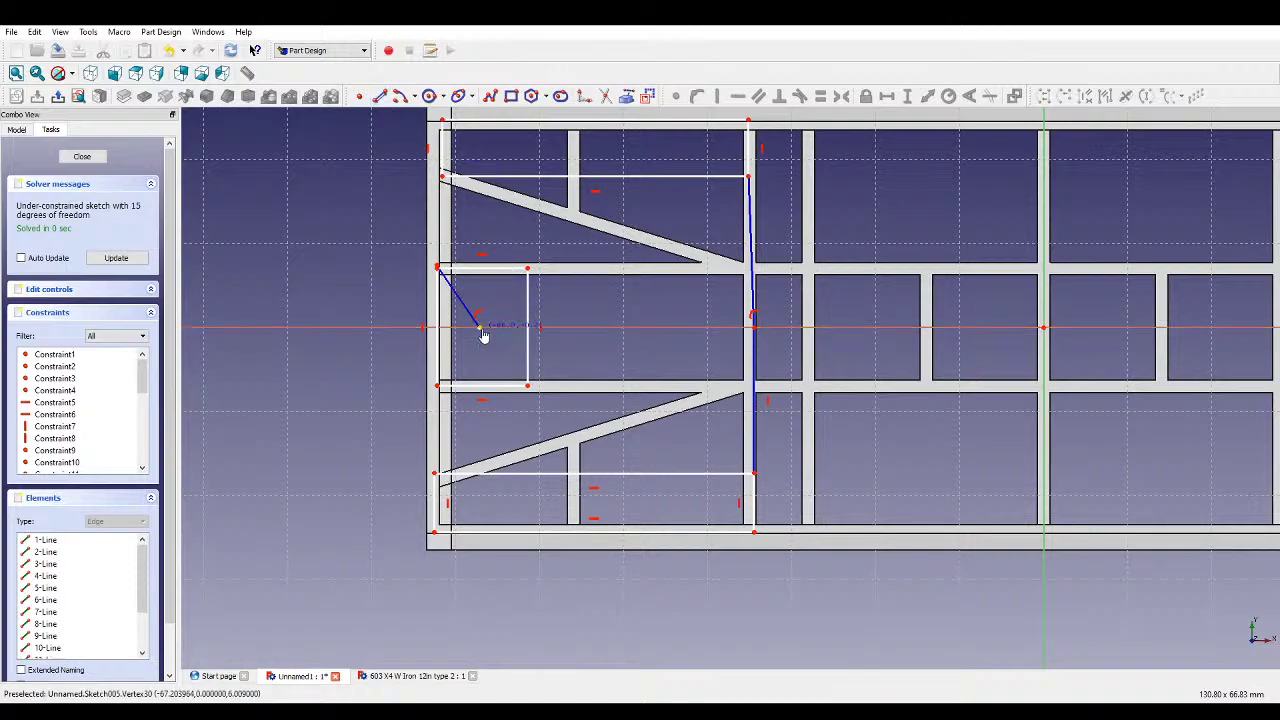
key(ctrl+z)
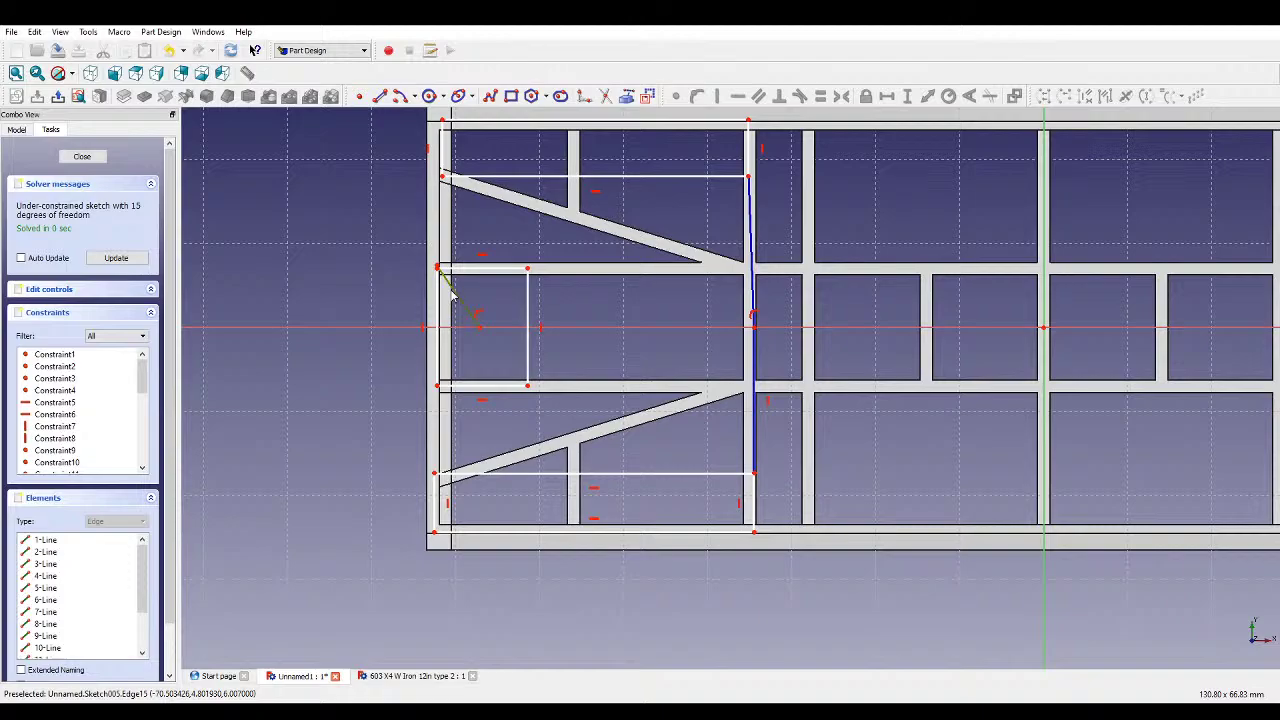
- Replace the centre rectangle's outer end edge with two equal vertical segments that meet on the horizontal axis
click(443, 300)
key(Delete)
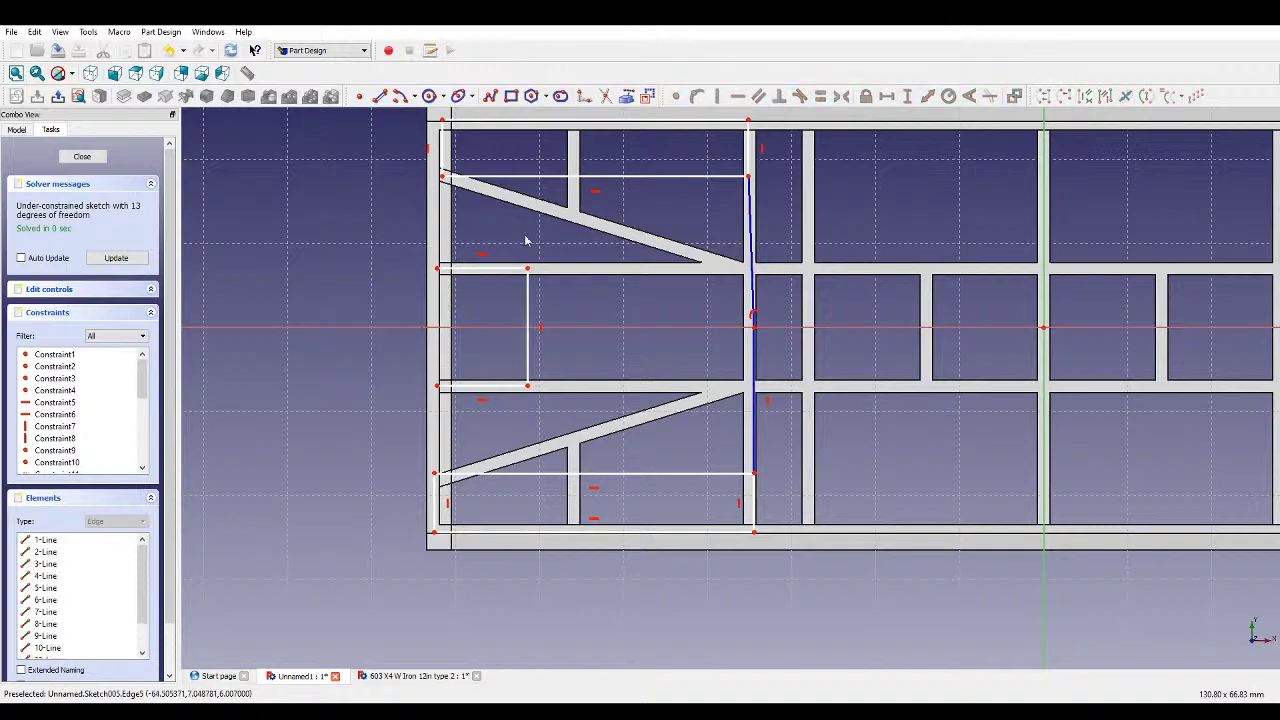
click(441, 327)
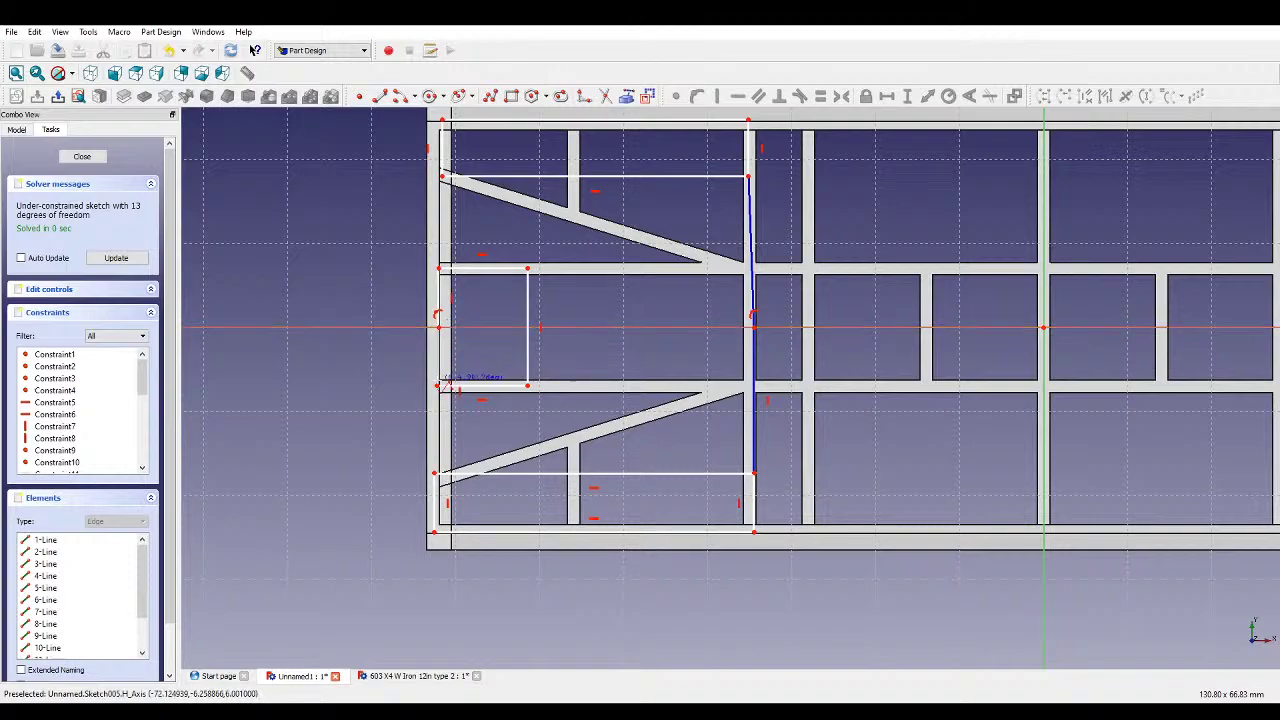
click(440, 384)
right_click(443, 349)
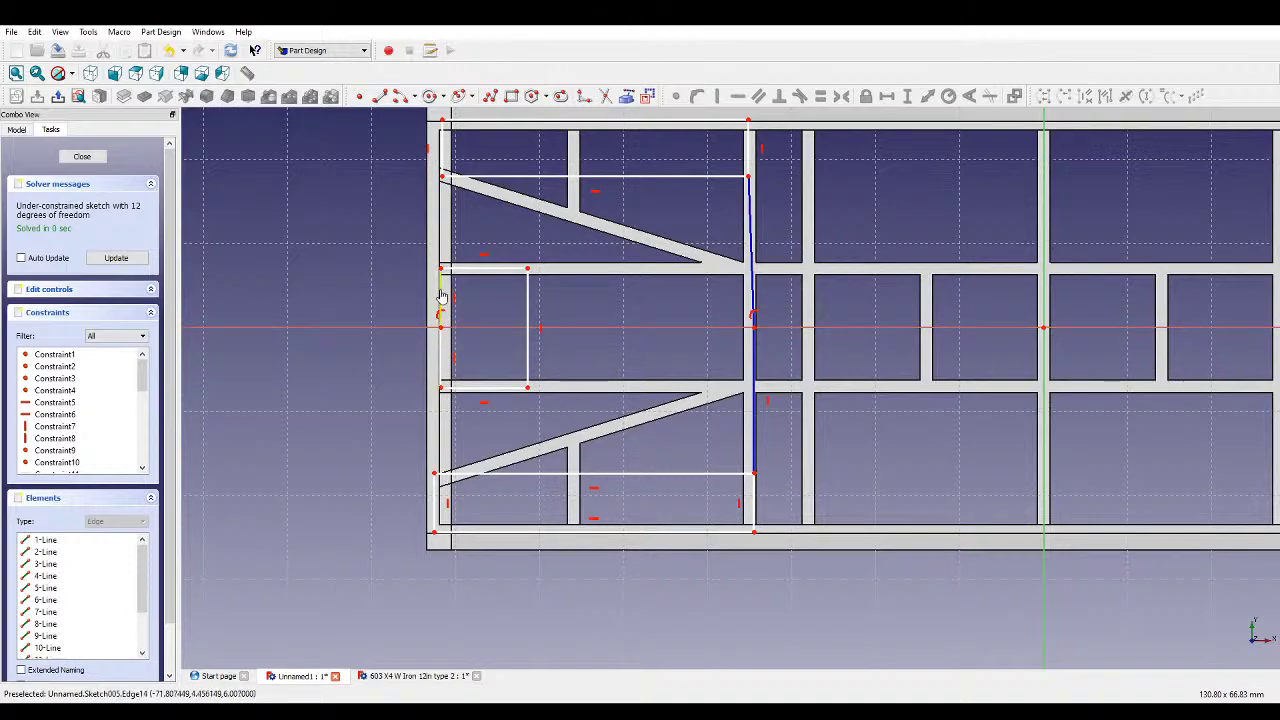
click(820, 96)
- Make the upper construction line vertical and equal in length to the lower construction line
click(754, 229)
click(717, 96)
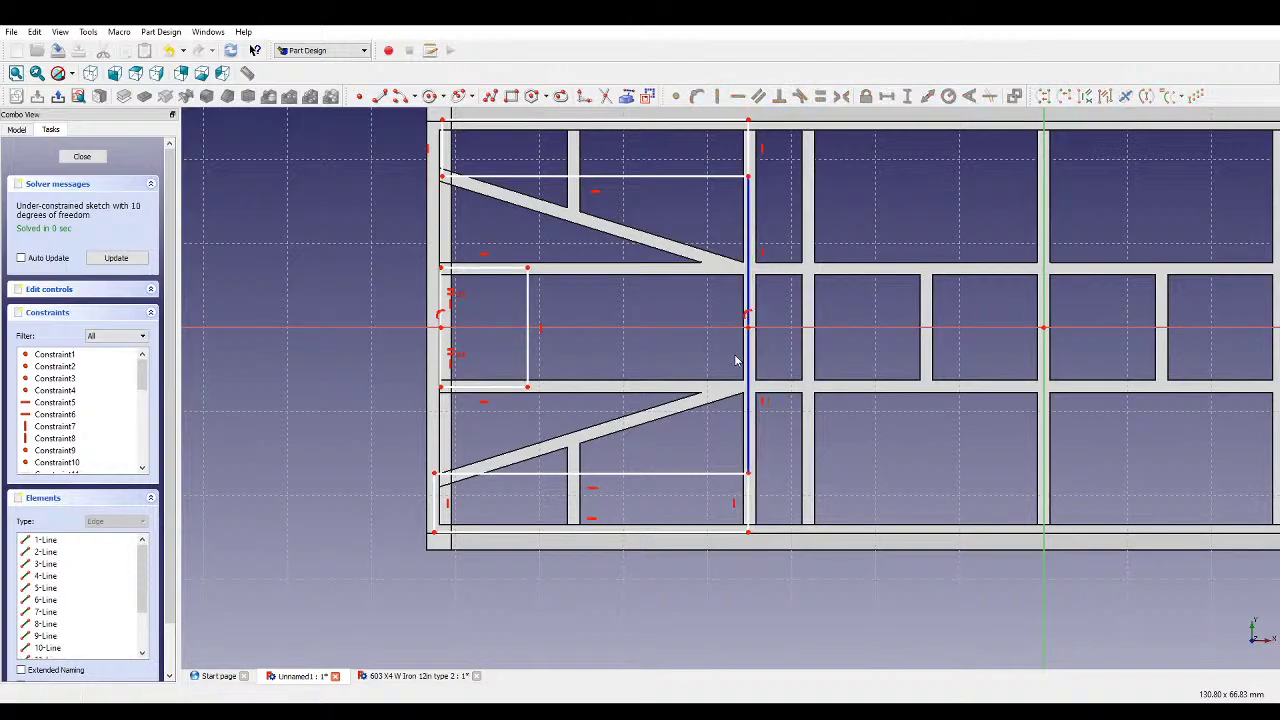
click(751, 349)
click(749, 272)
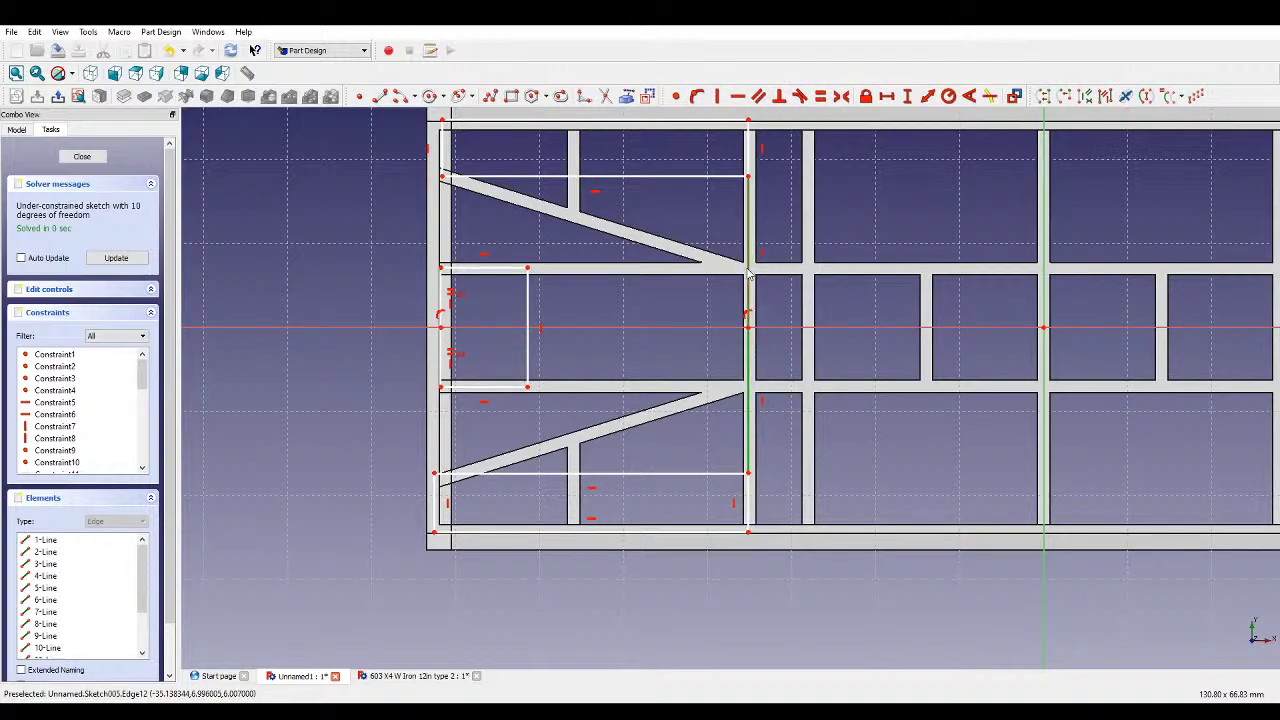
click(820, 96)
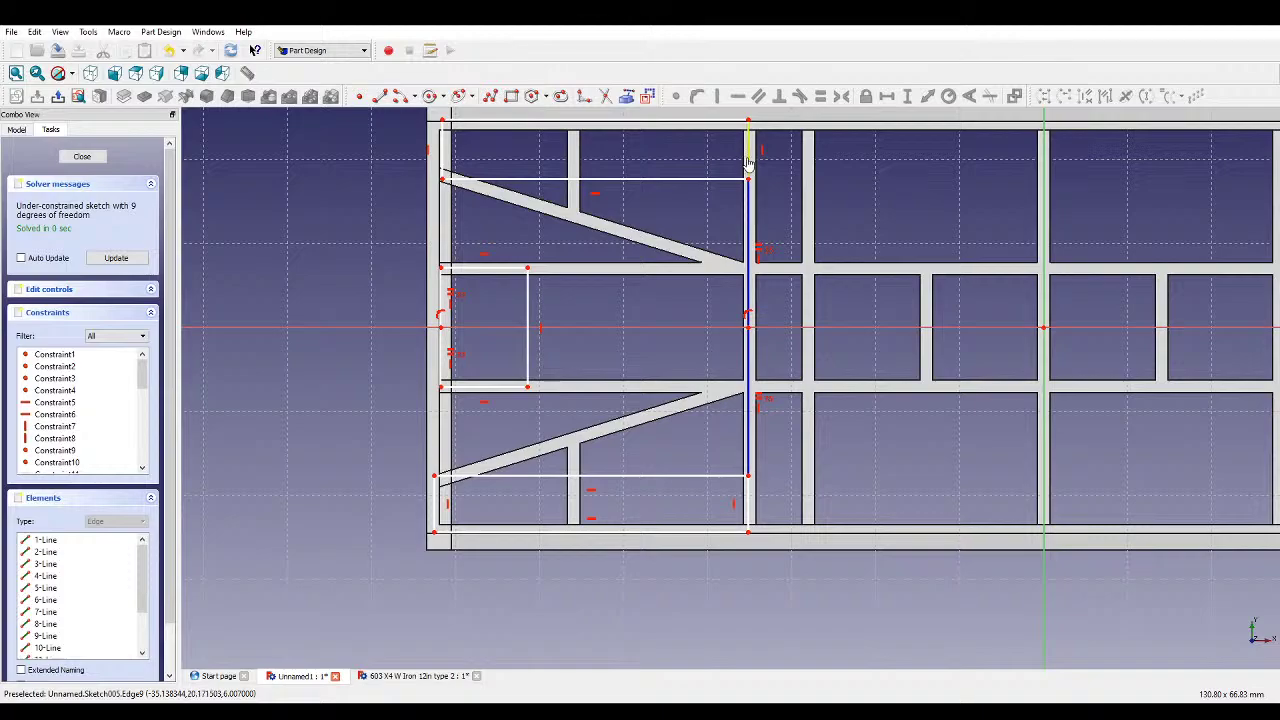
- Make the short inner ends of the upper and lower side rectangles equal in length
click(749, 478)
click(749, 150)
click(820, 96)
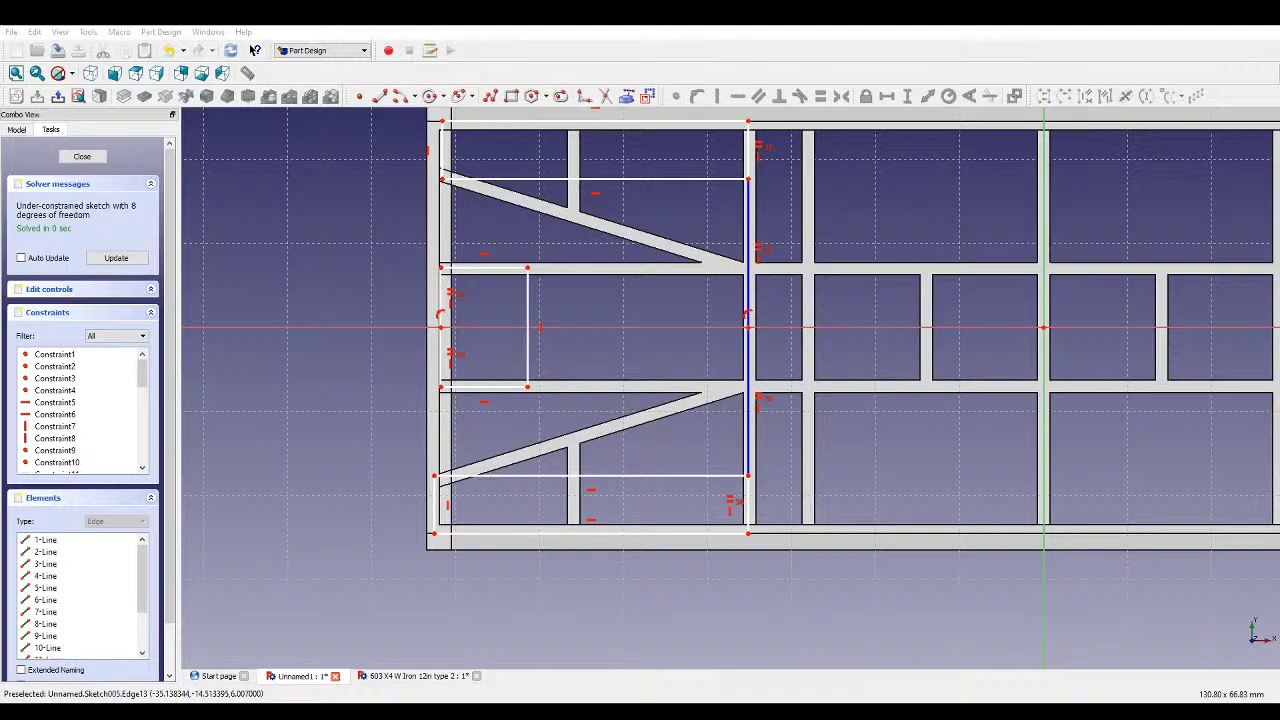
- Constrain the lower rectangle's outer corner to a horizontal distance of 72.5 mm from the origin
scroll(225, 598, up, 3)
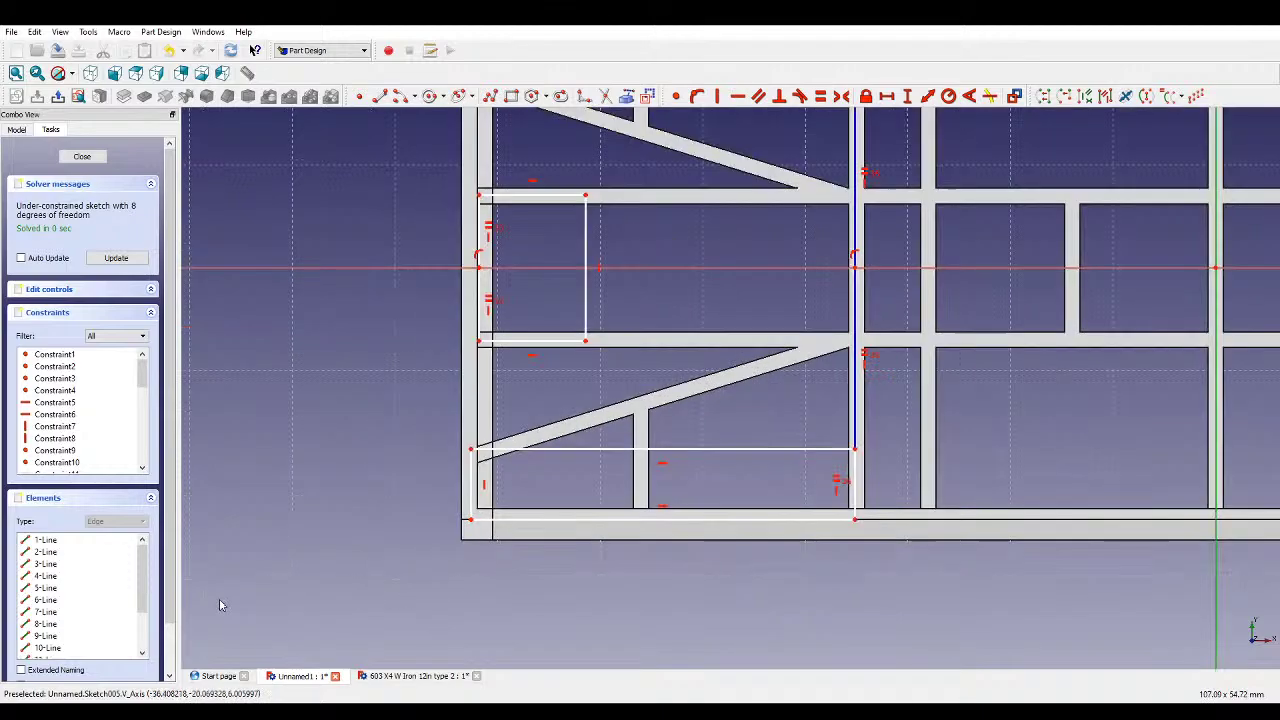
click(595, 483)
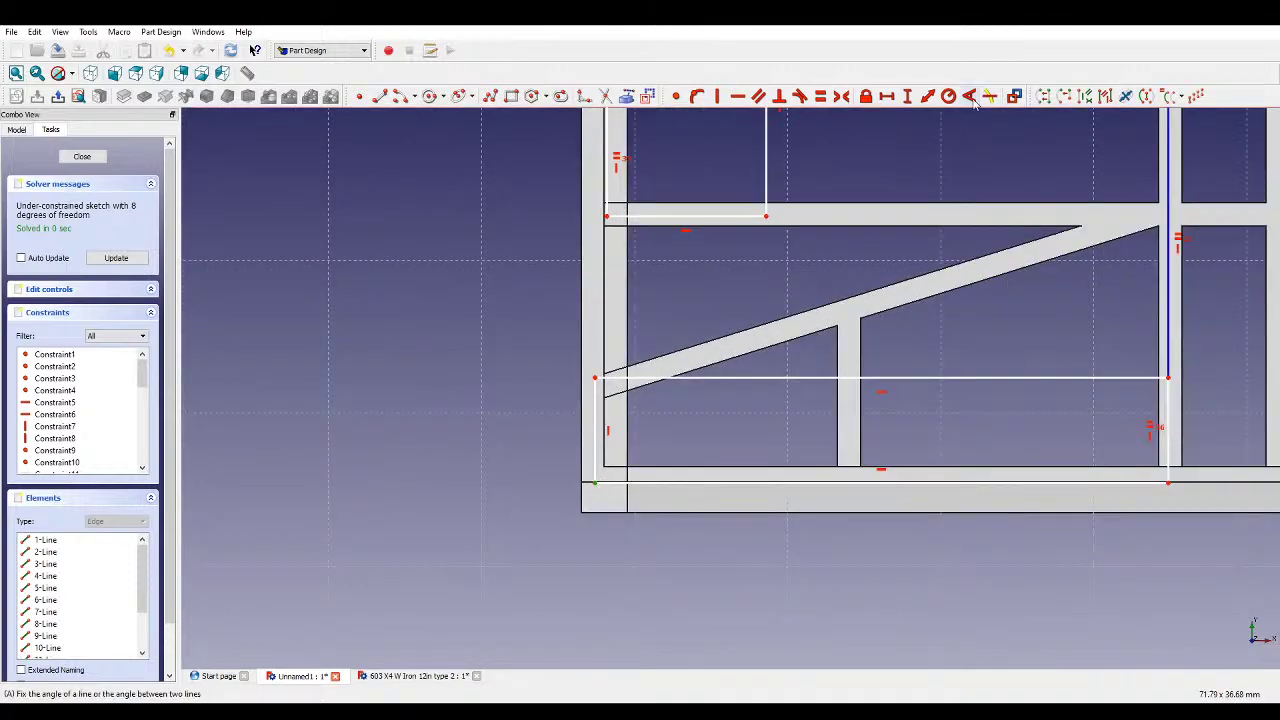
click(906, 96)
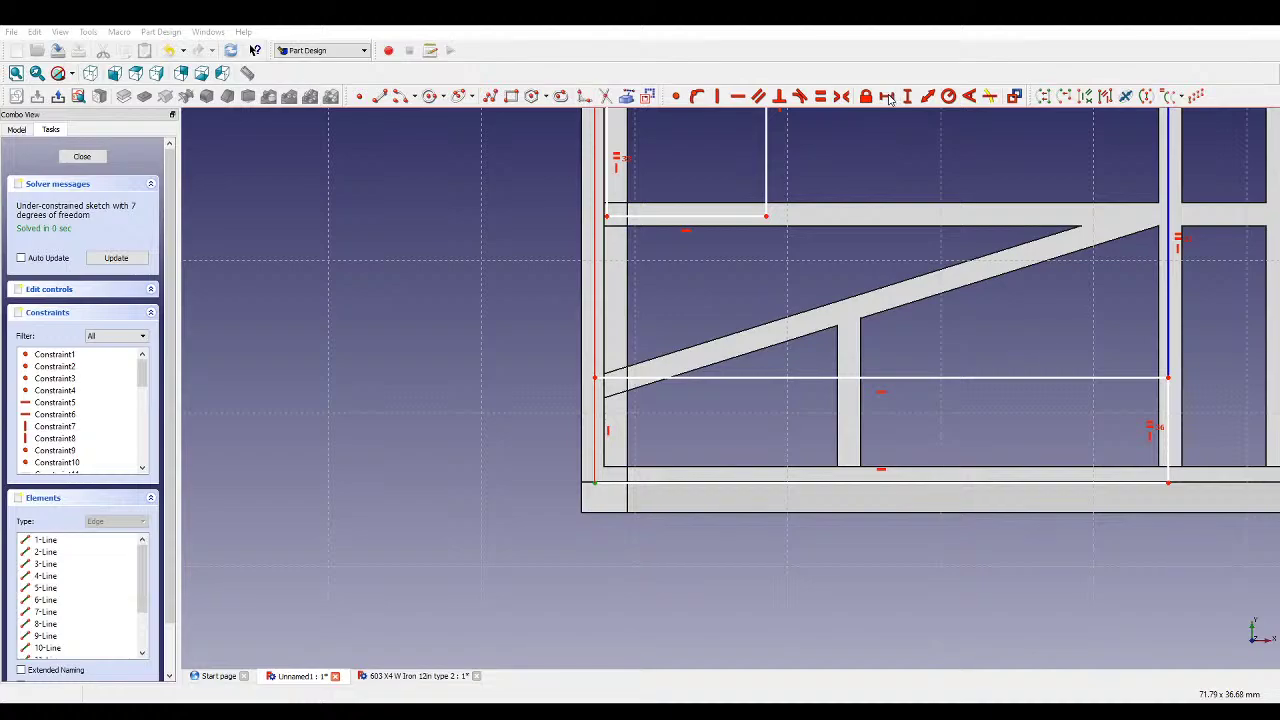
click(686, 414)
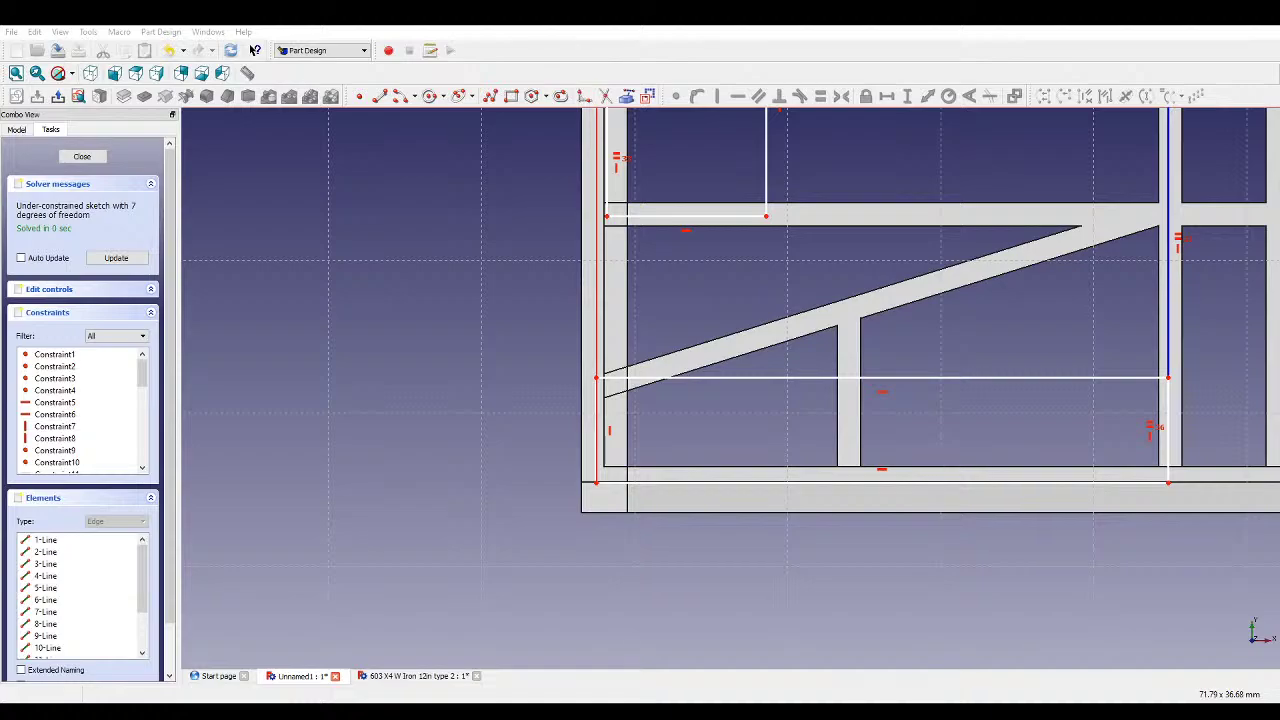
- Shorten both side rectangles so their inner ends lie on the short ribs nearest the frame end
drag(1168, 378, 848, 386)
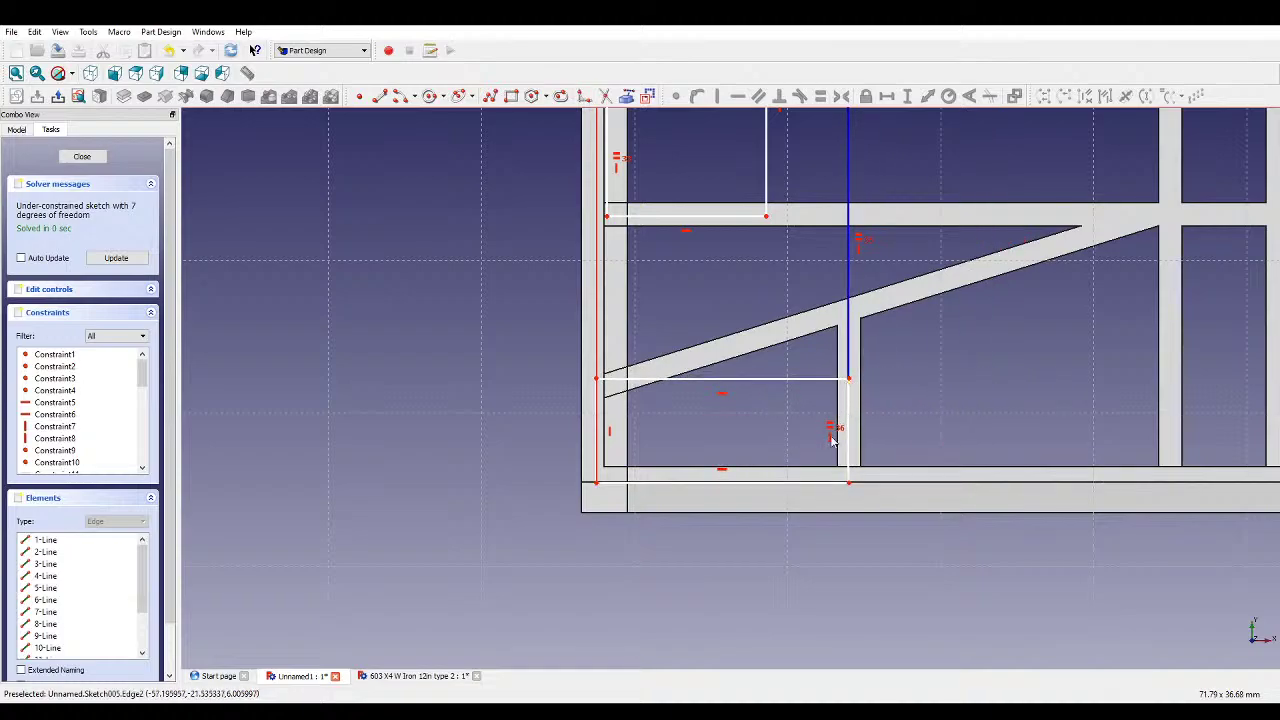
scroll(872, 432, down, 3)
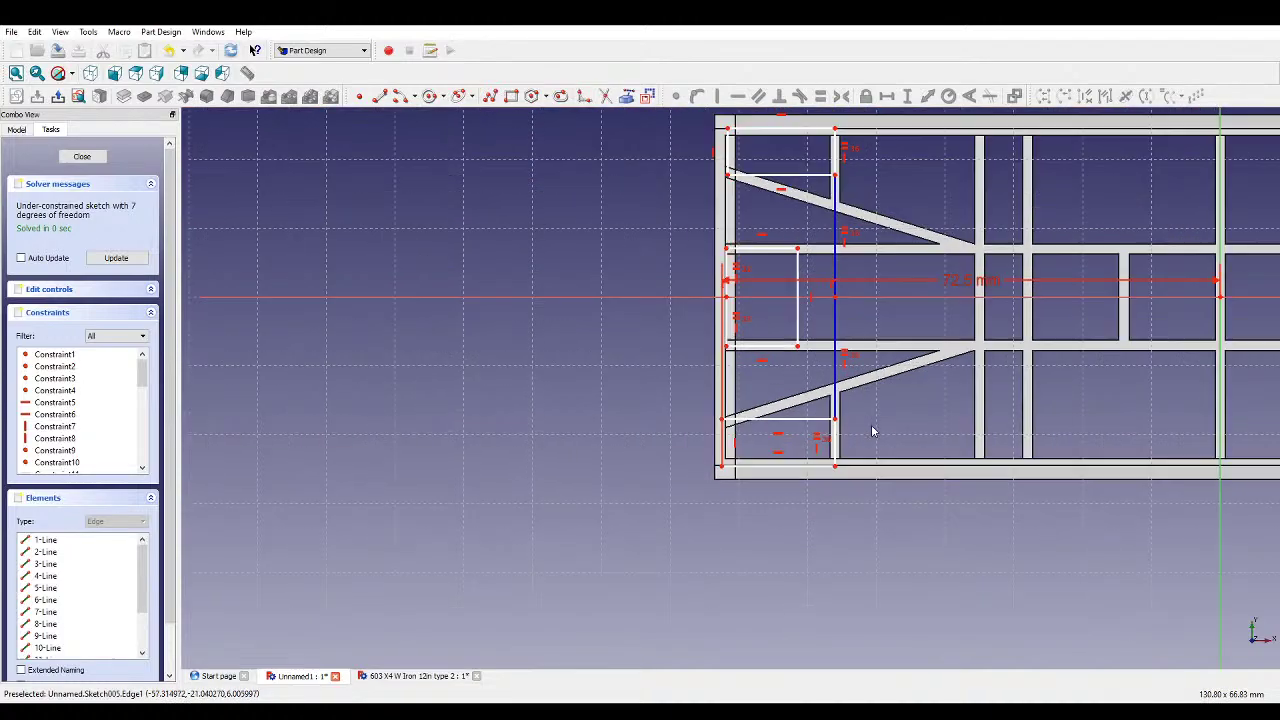
scroll(872, 432, down, 3)
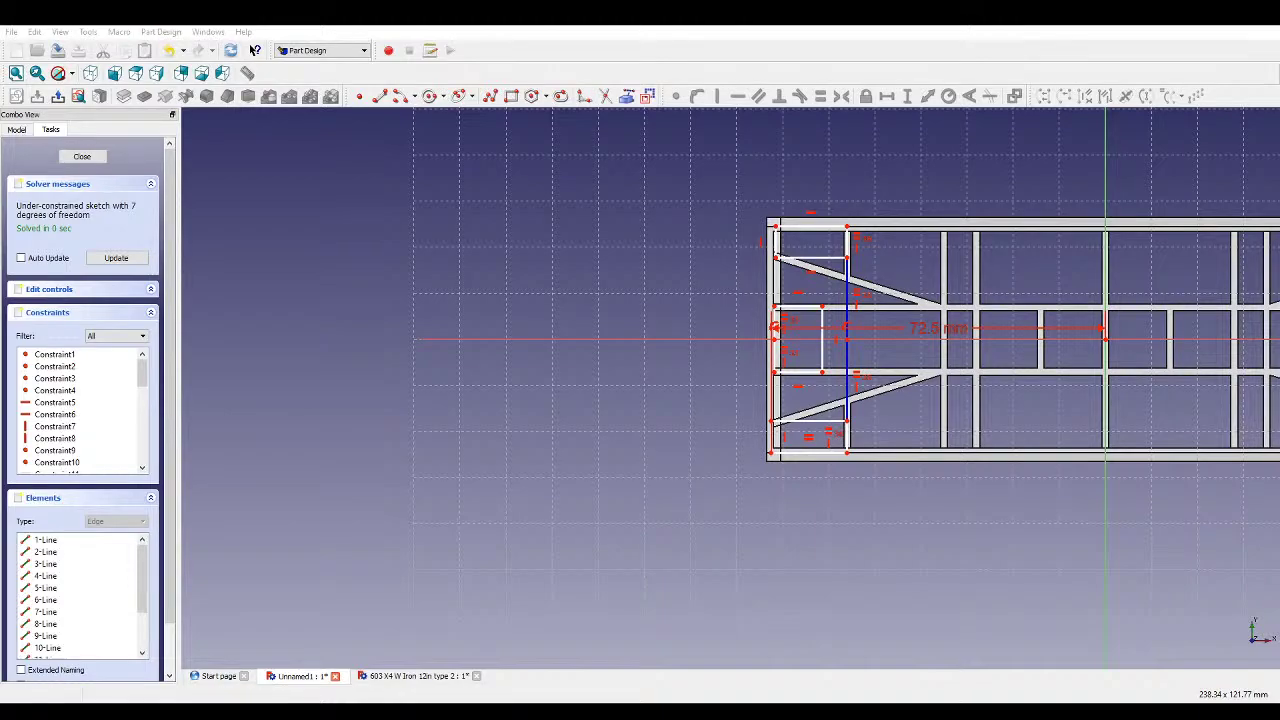
- Constrain the lower rectangle's outer corner to a vertical distance of 24.5 mm from the origin
scroll(762, 468, up, 6)
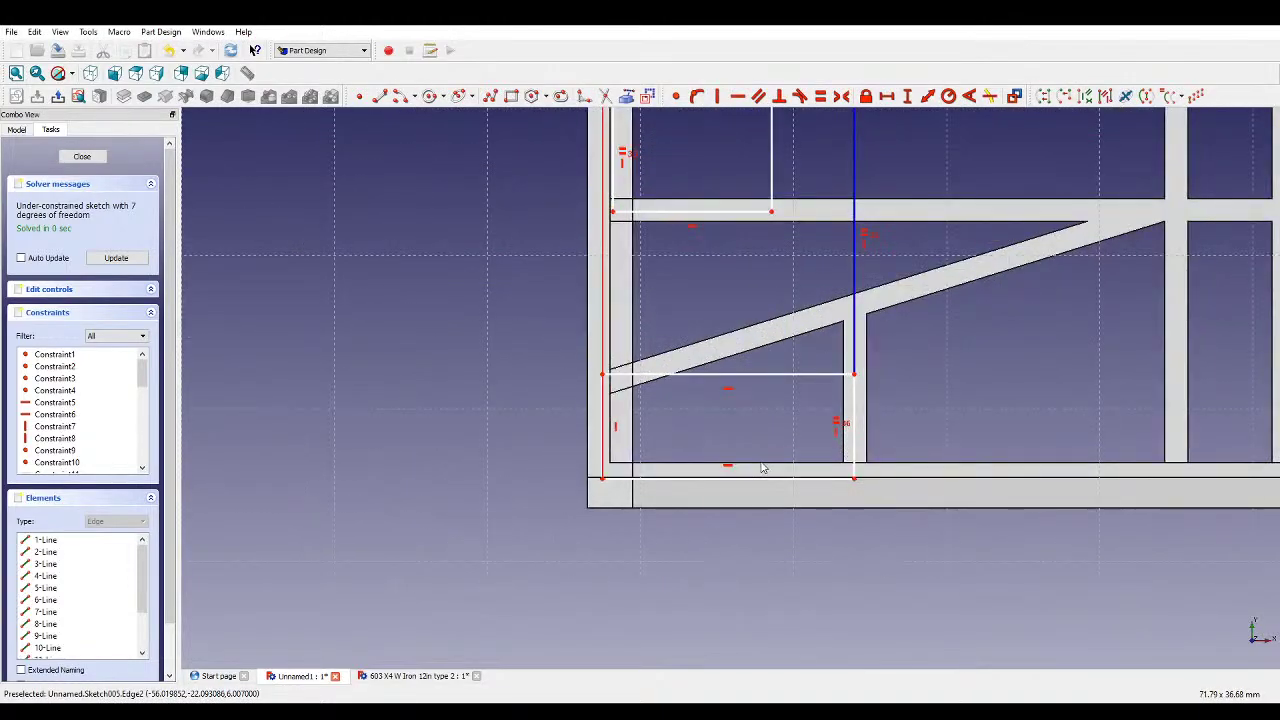
click(602, 478)
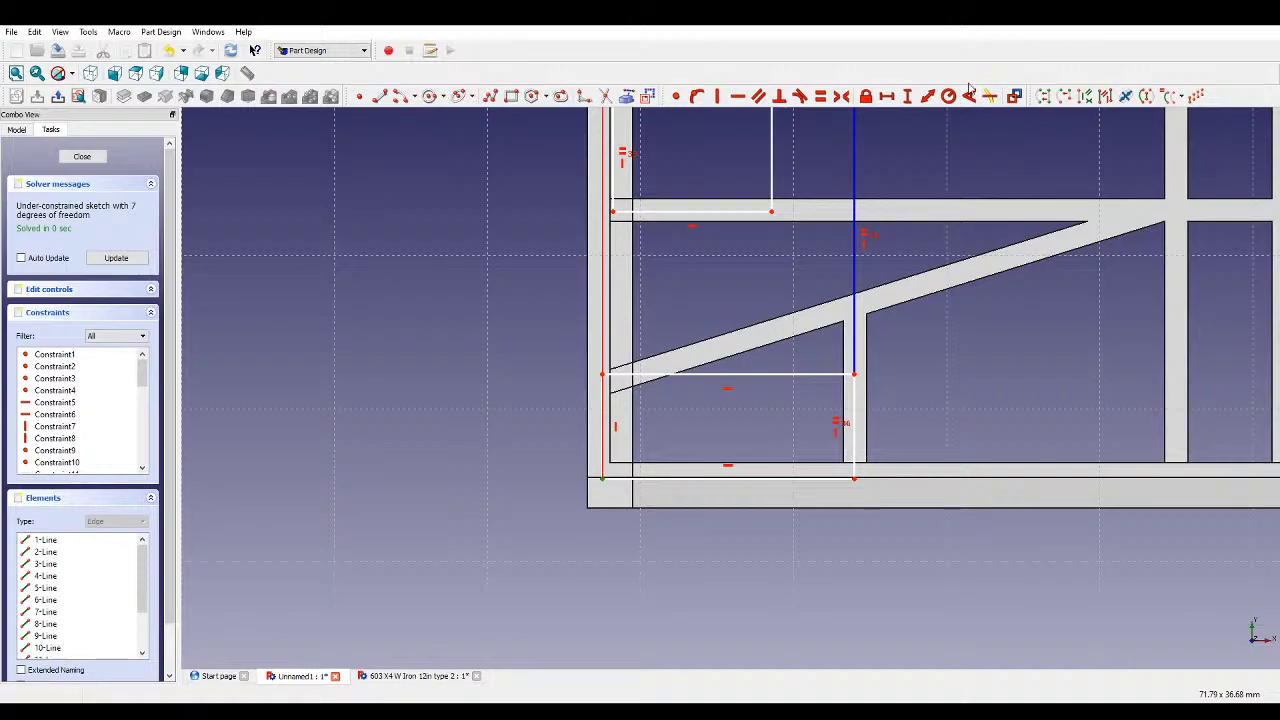
click(907, 96)
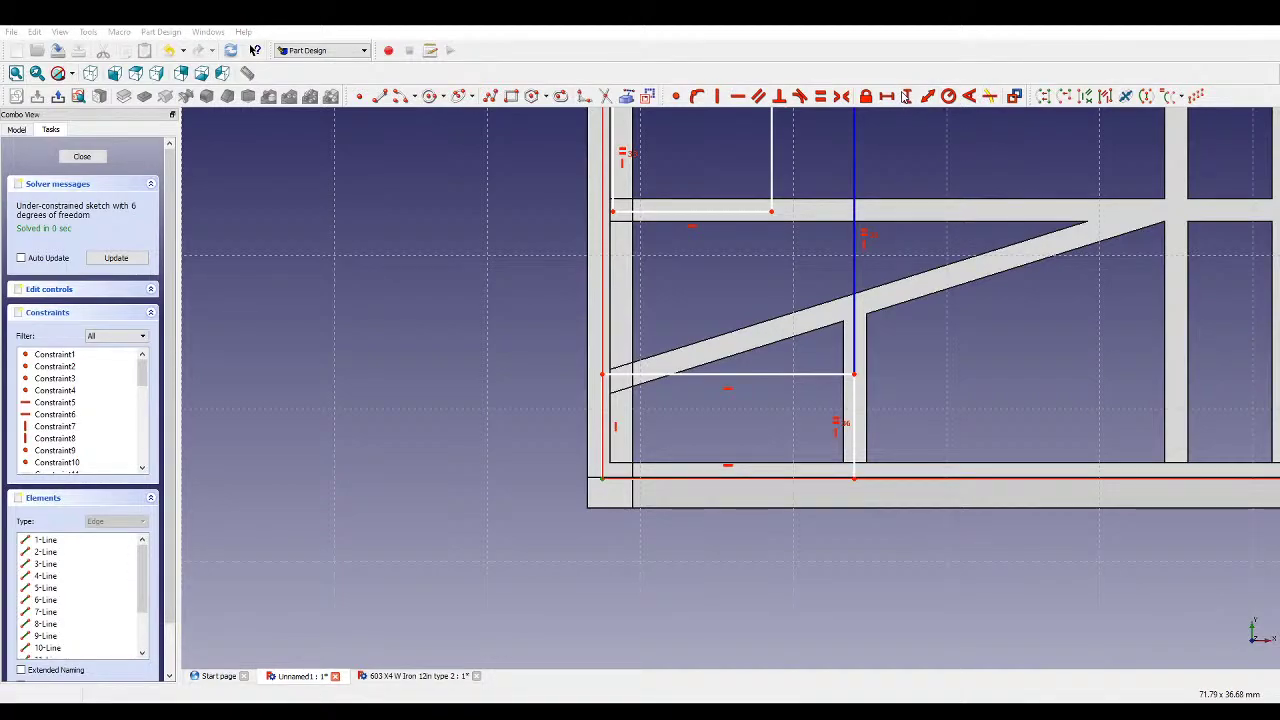
scroll(784, 416, down, 3)
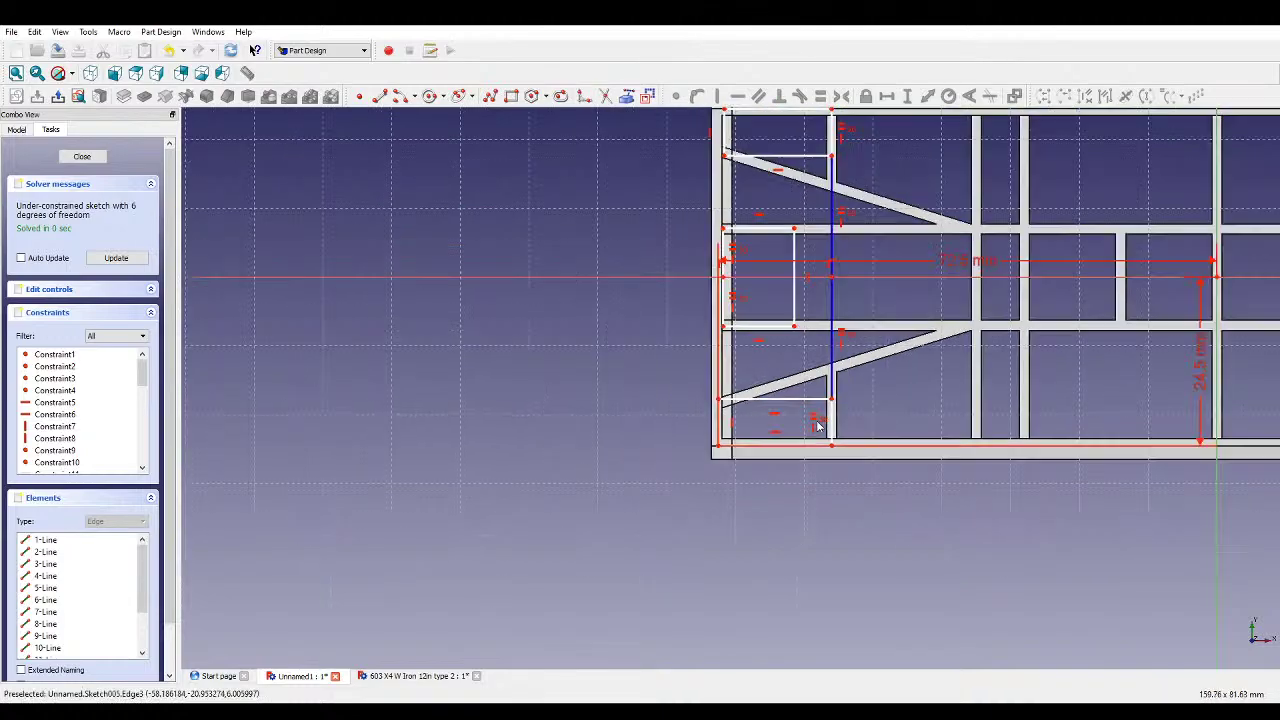
- Make the inner horizontal edges of the upper and lower side rectangles equal in length
scroll(830, 243, up, 2)
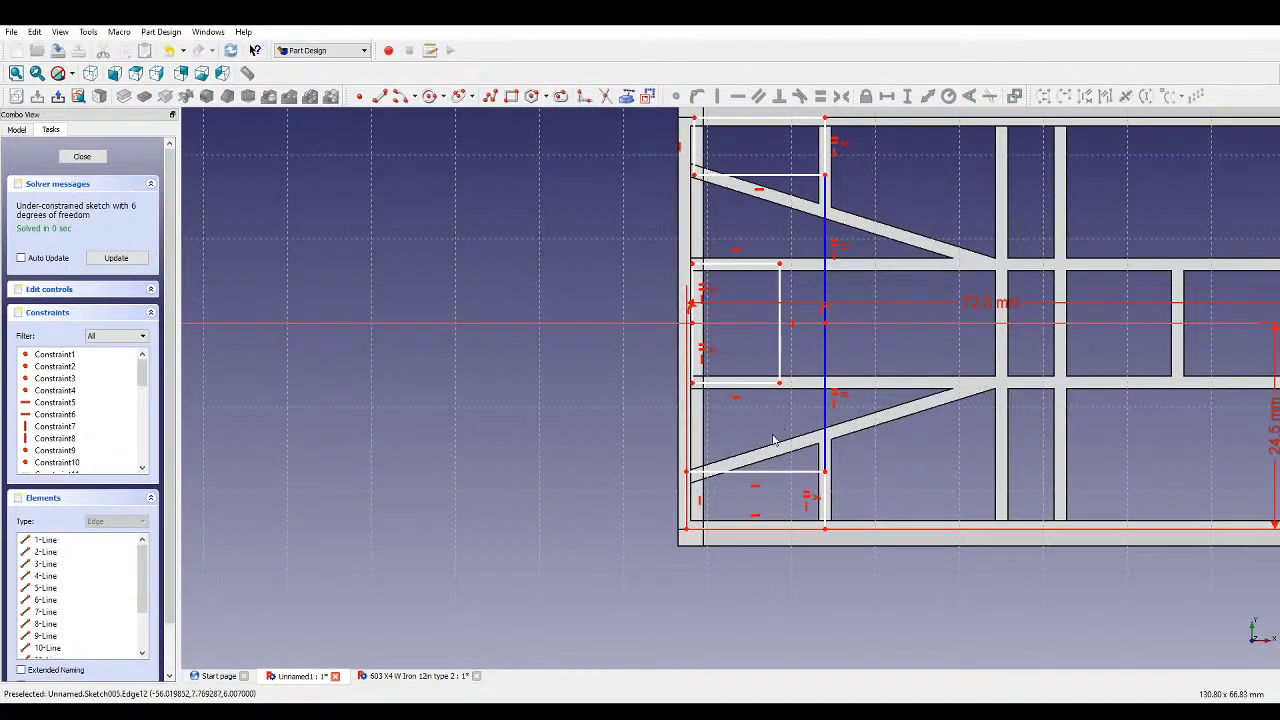
click(760, 176)
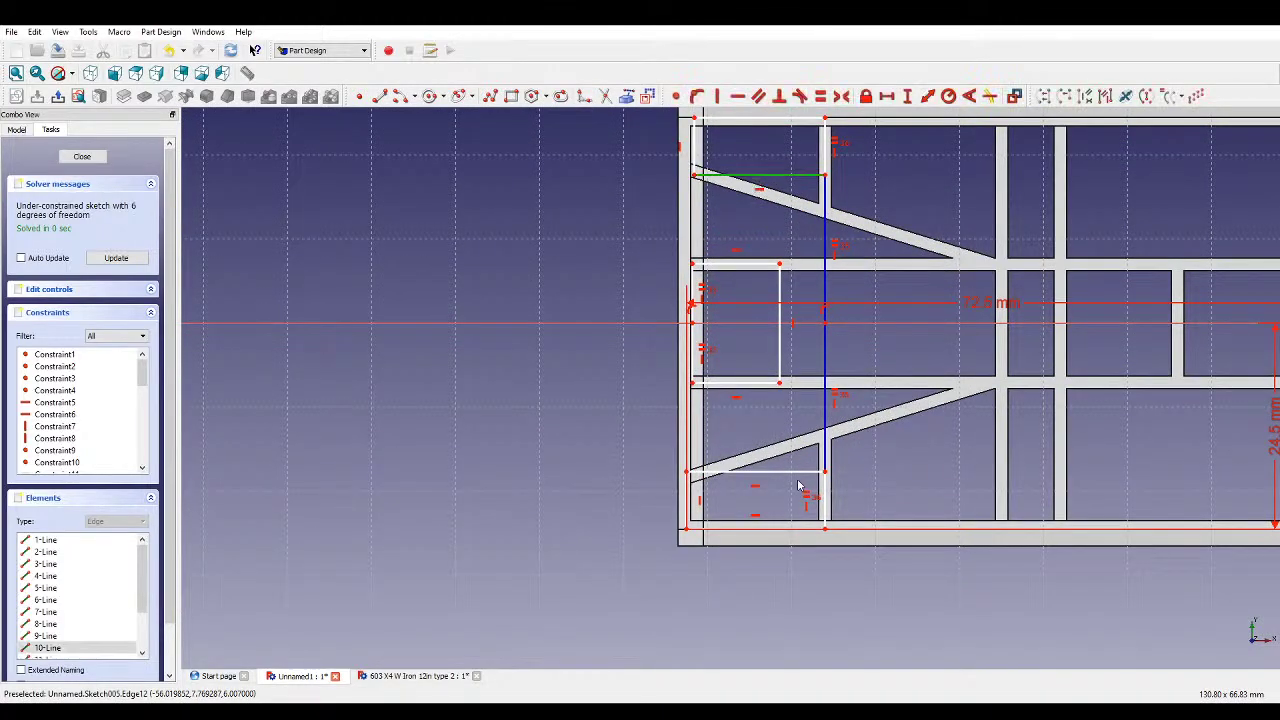
click(760, 471)
click(820, 96)
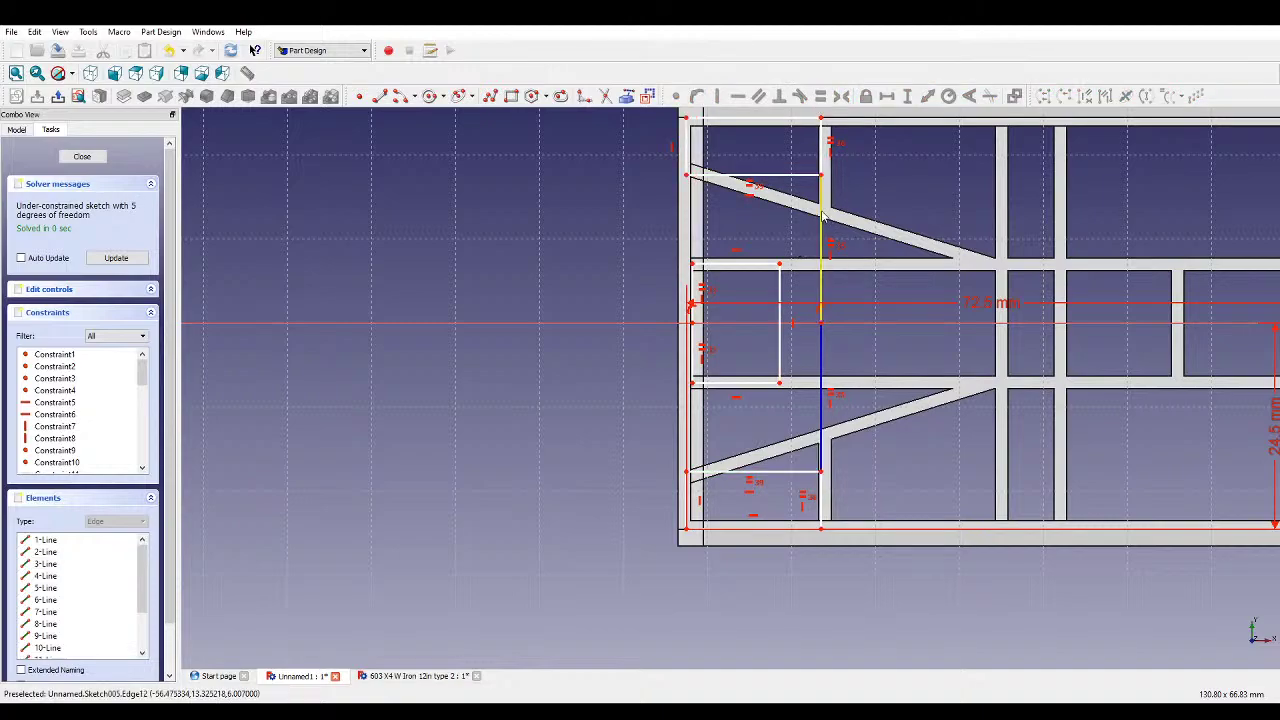
- Align the side rectangles' inner ends with the short ribs' far edges and set the lower rectangle's length to 17.25 mm
drag(822, 218, 841, 222)
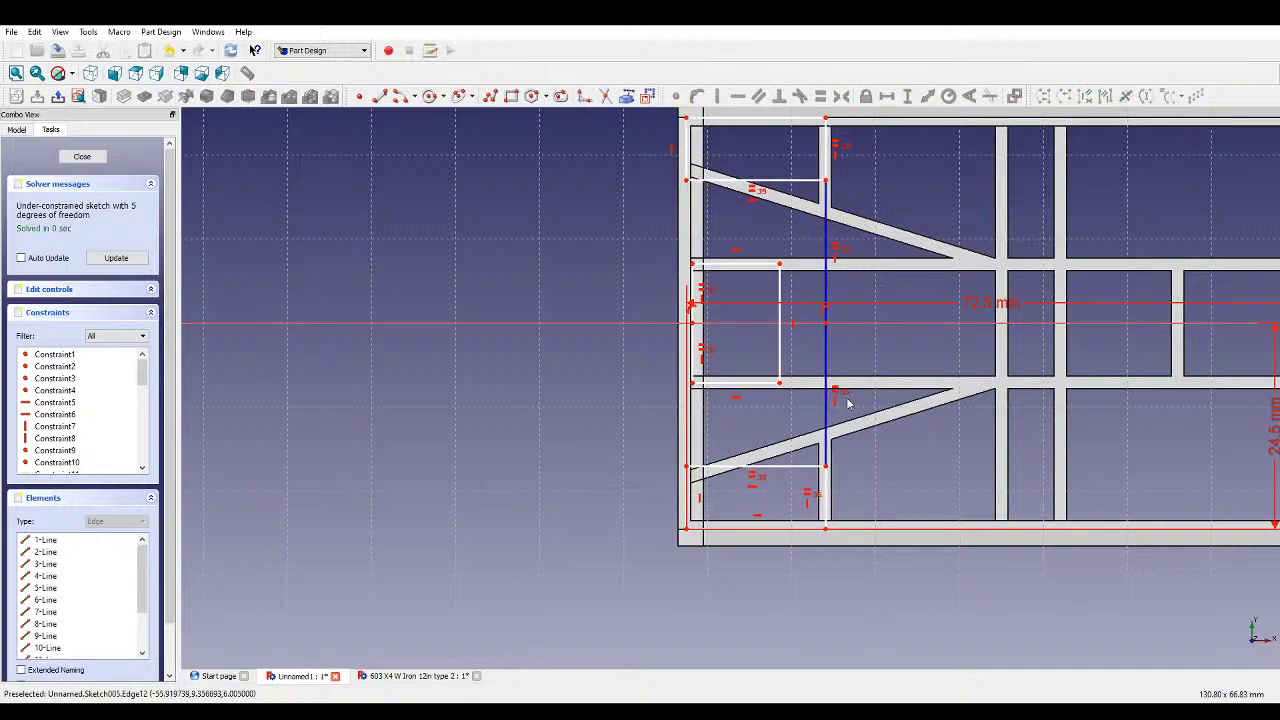
scroll(850, 485, up, 3)
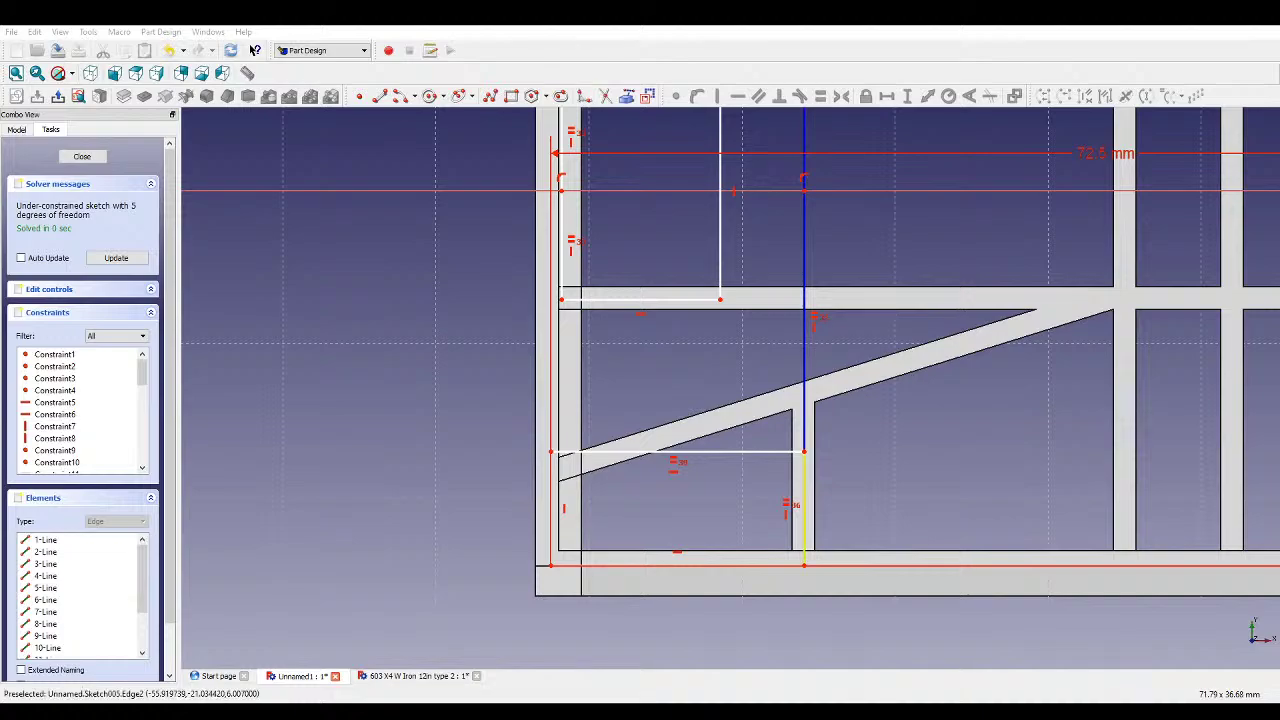
drag(803, 514, 812, 515)
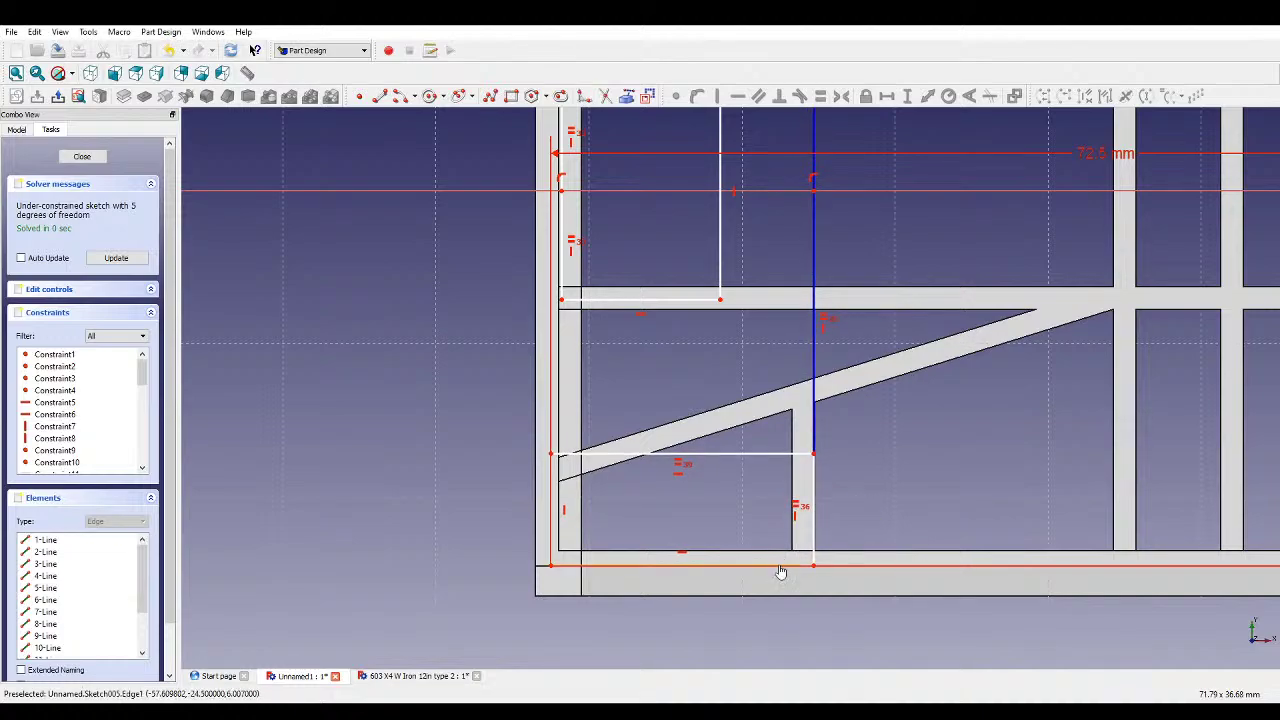
click(780, 566)
click(886, 96)
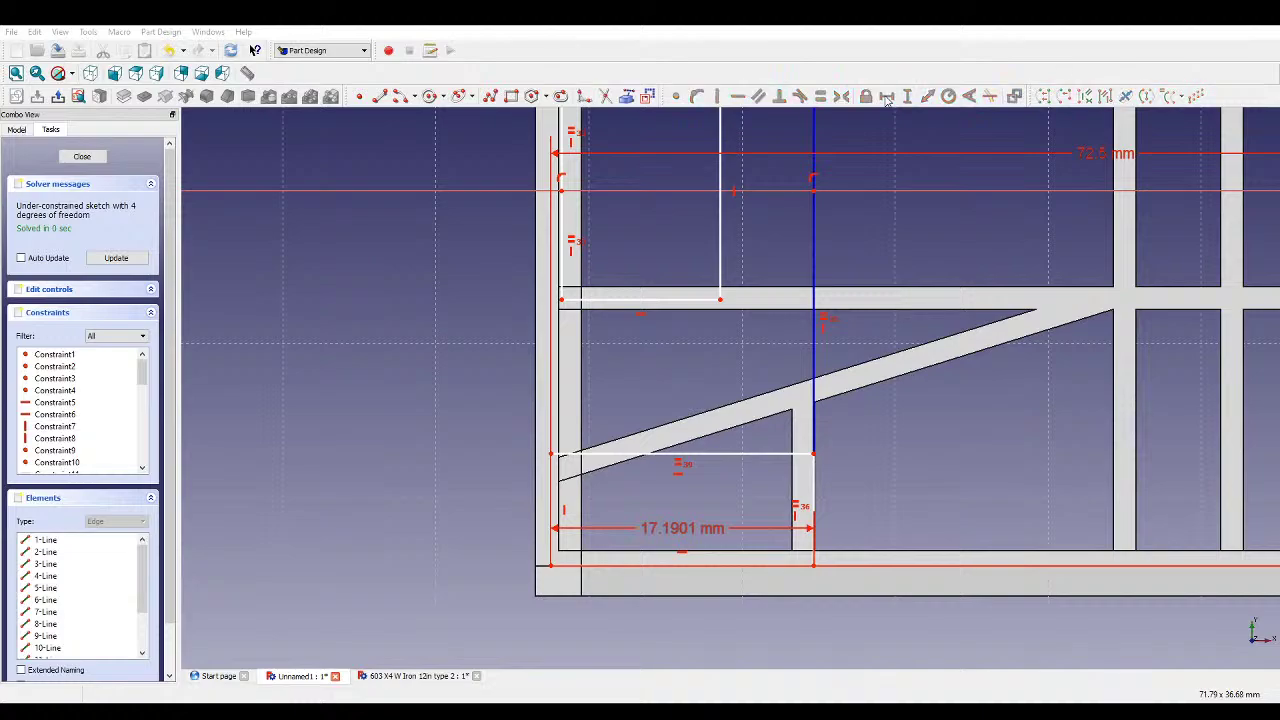
key(Return)
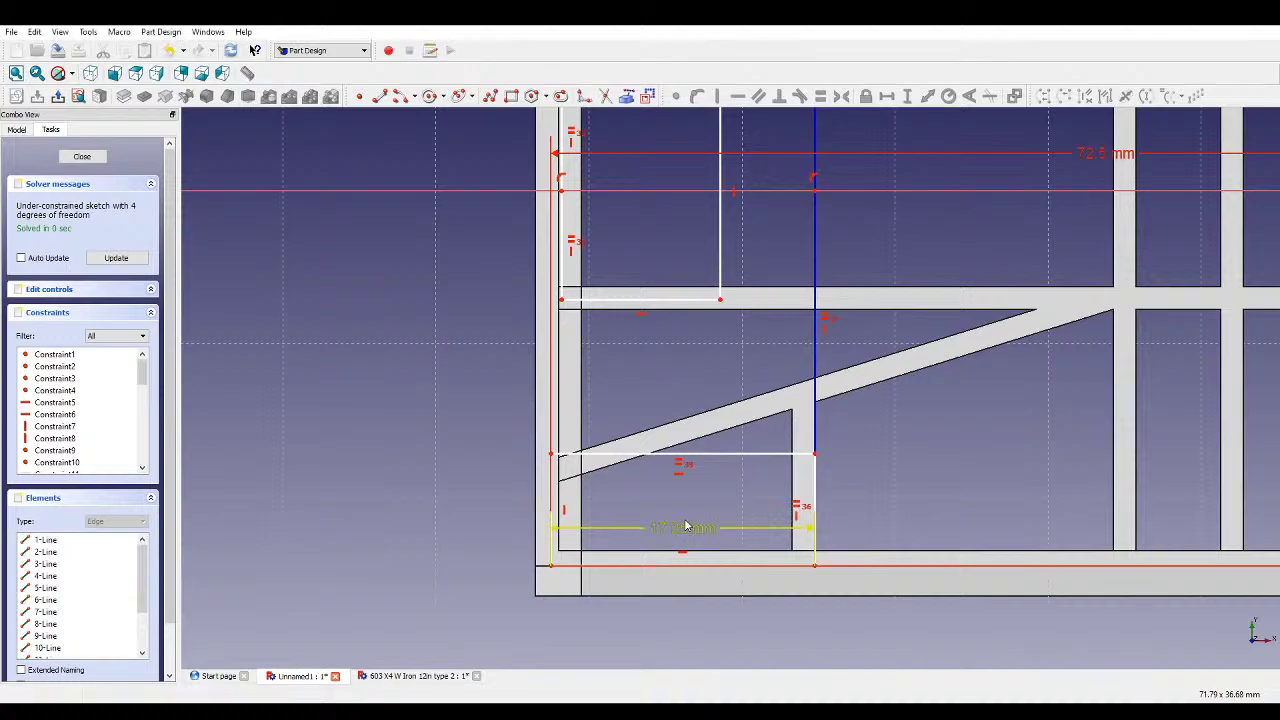
- Constrain the vertical distance between the facing inner corners of the two side rectangles to 37 mm
scroll(777, 506, down, 4)
scroll(789, 492, up, 3)
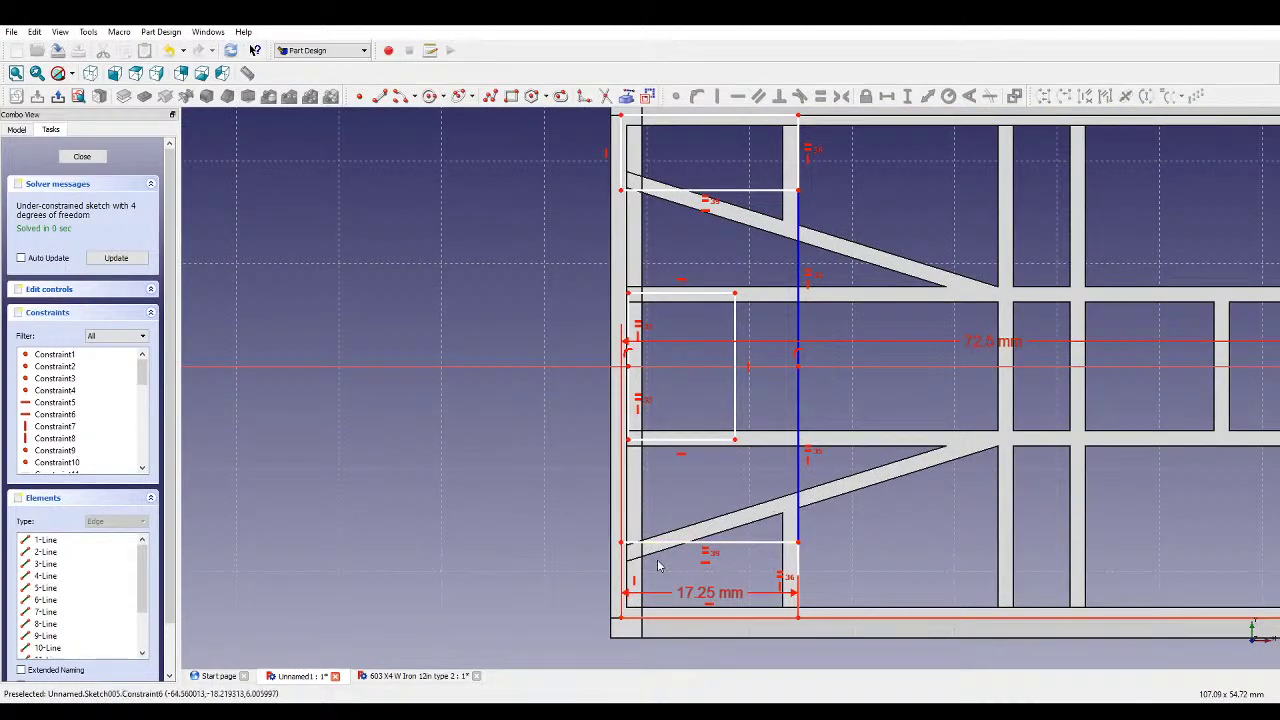
scroll(642, 597, up, 3)
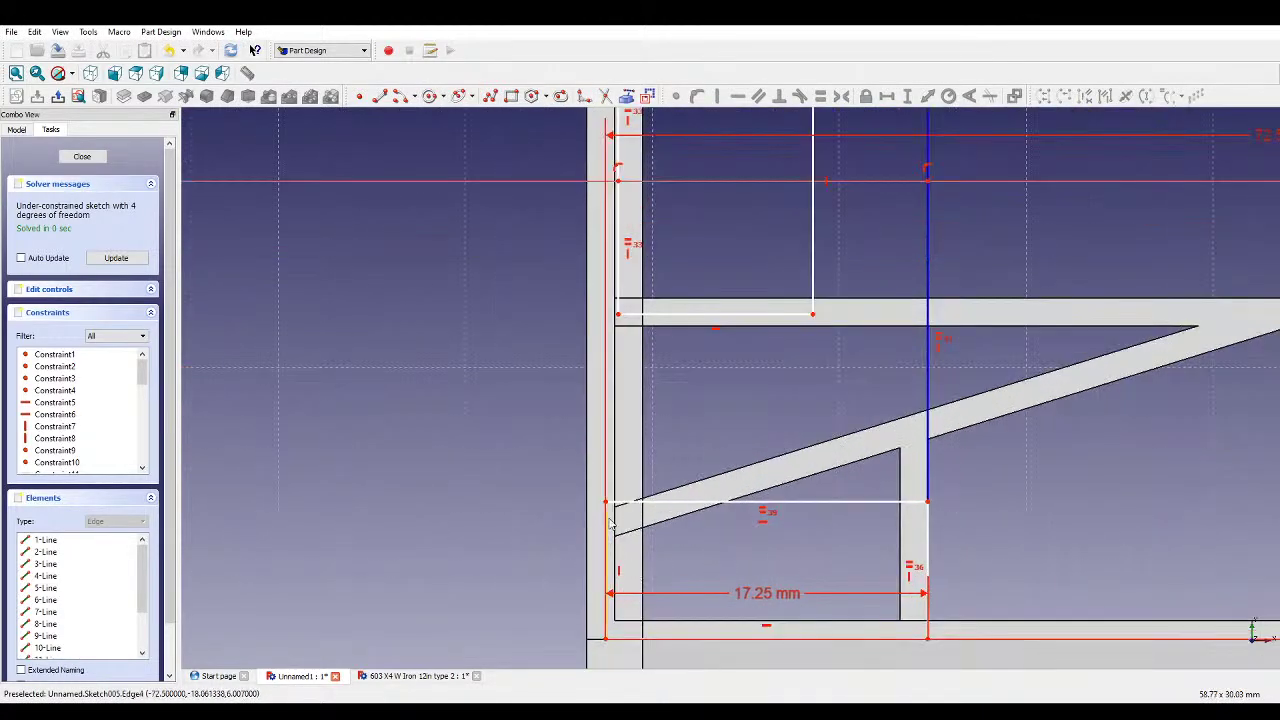
mouse_move(608, 505)
mouse_down()
mouse_move(614, 550)
mouse_move(616, 535)
mouse_up()
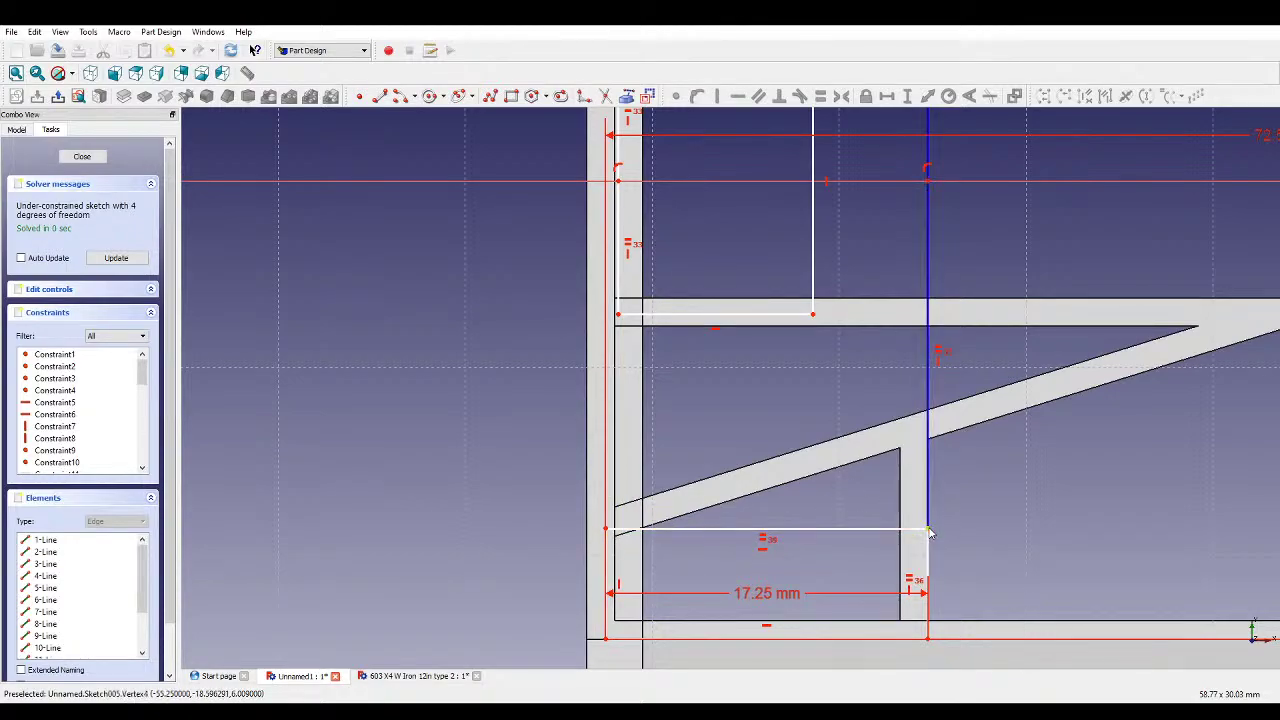
scroll(960, 535, down, 2)
scroll(967, 205, down, 3)
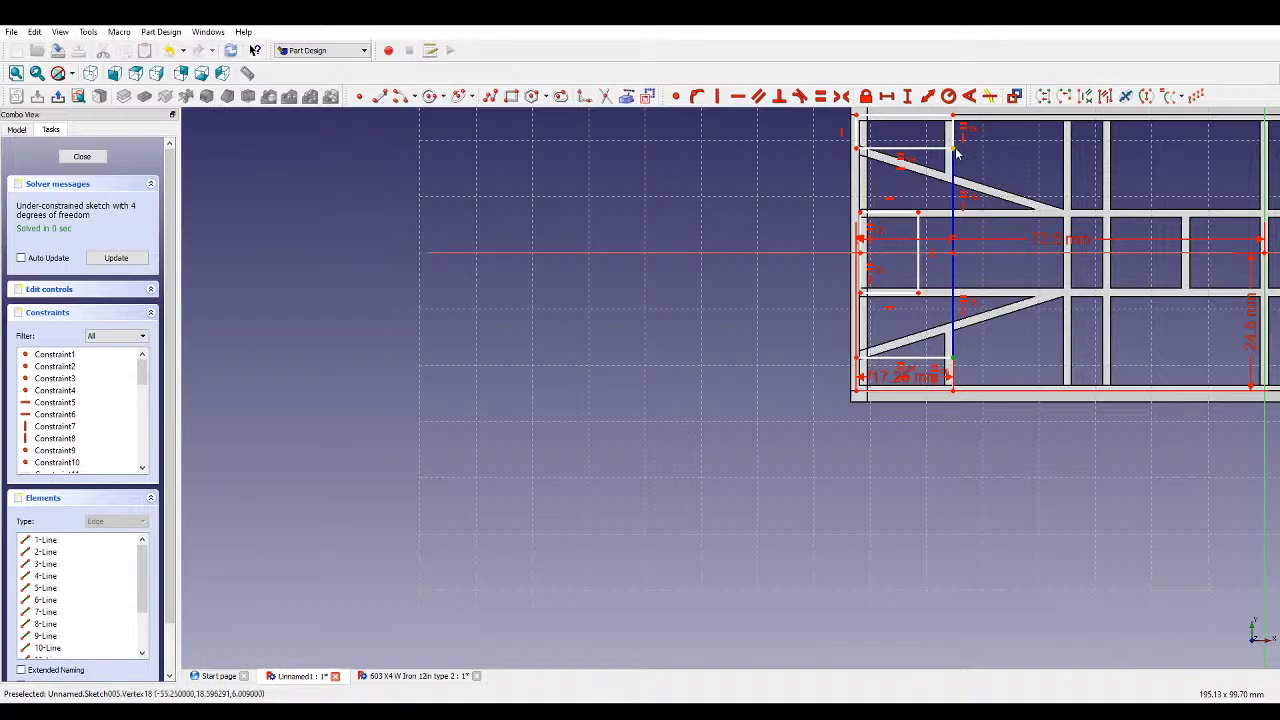
scroll(985, 225, up, 2)
scroll(885, 482, up, 5)
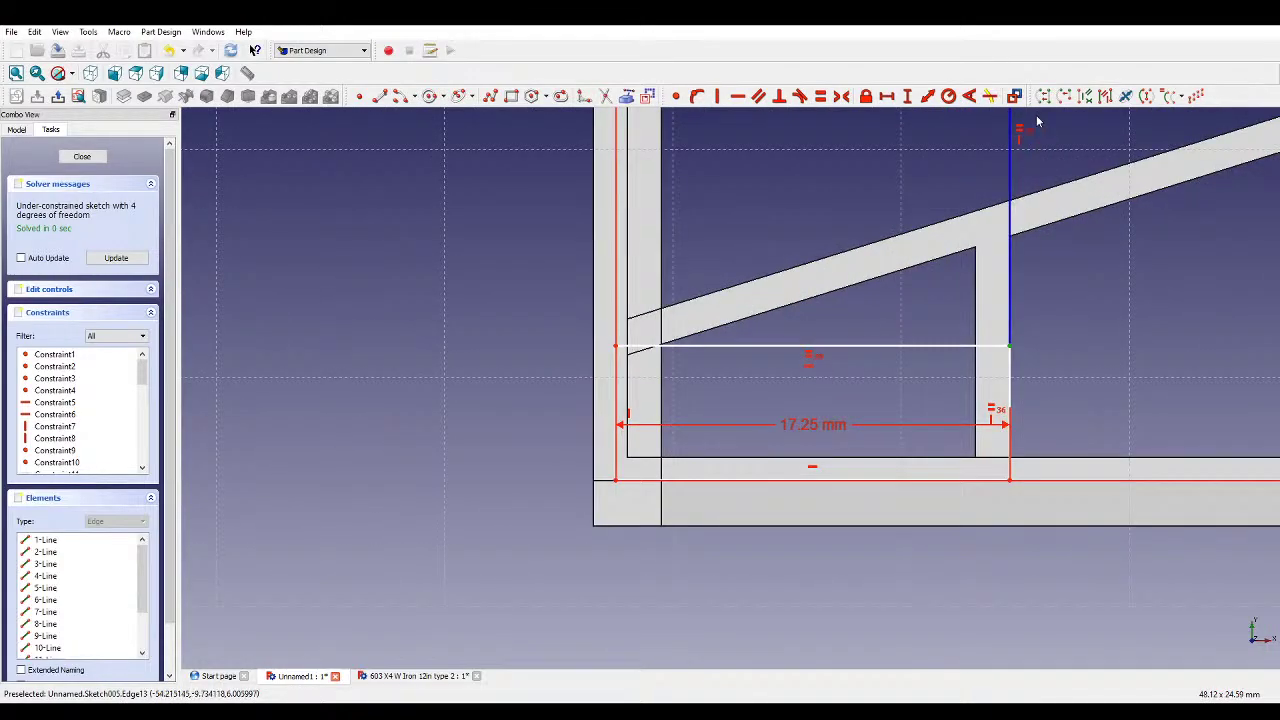
click(909, 96)
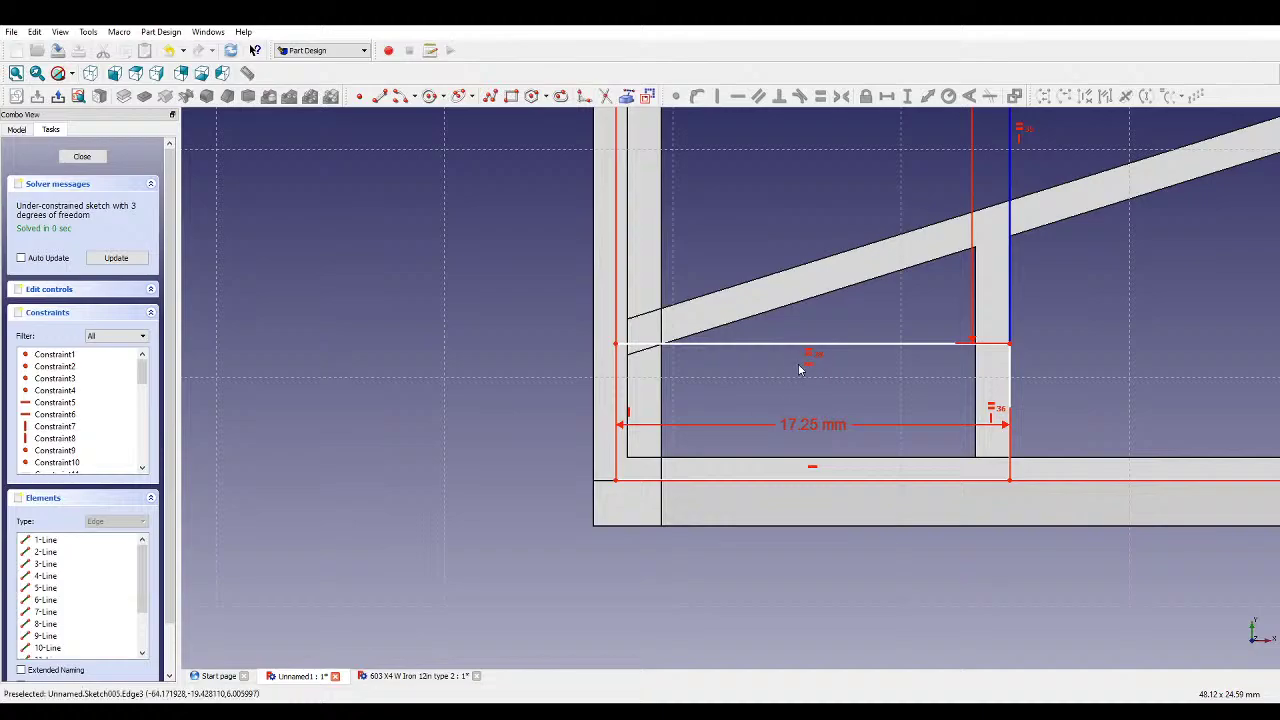
- Join the outer facing corners of the lower and central rectangles with a vertical construction line so their outer edges align
scroll(793, 371, down, 5)
scroll(669, 393, up, 4)
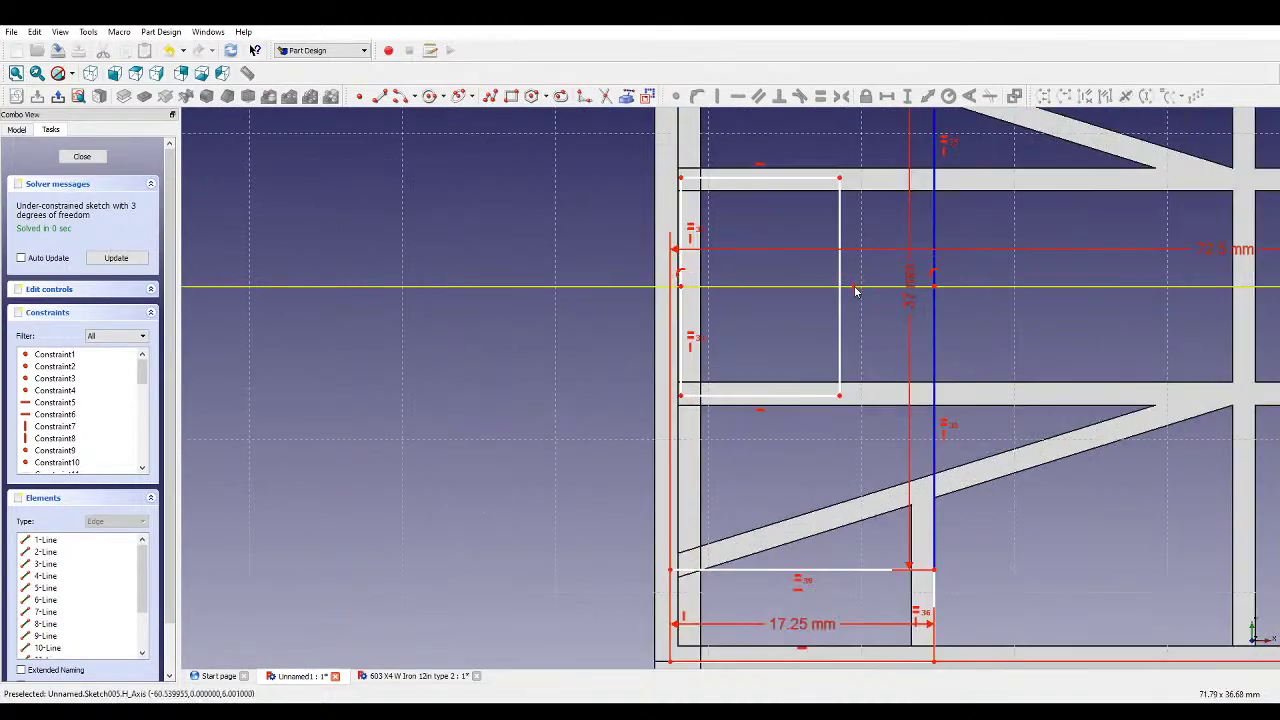
click(380, 96)
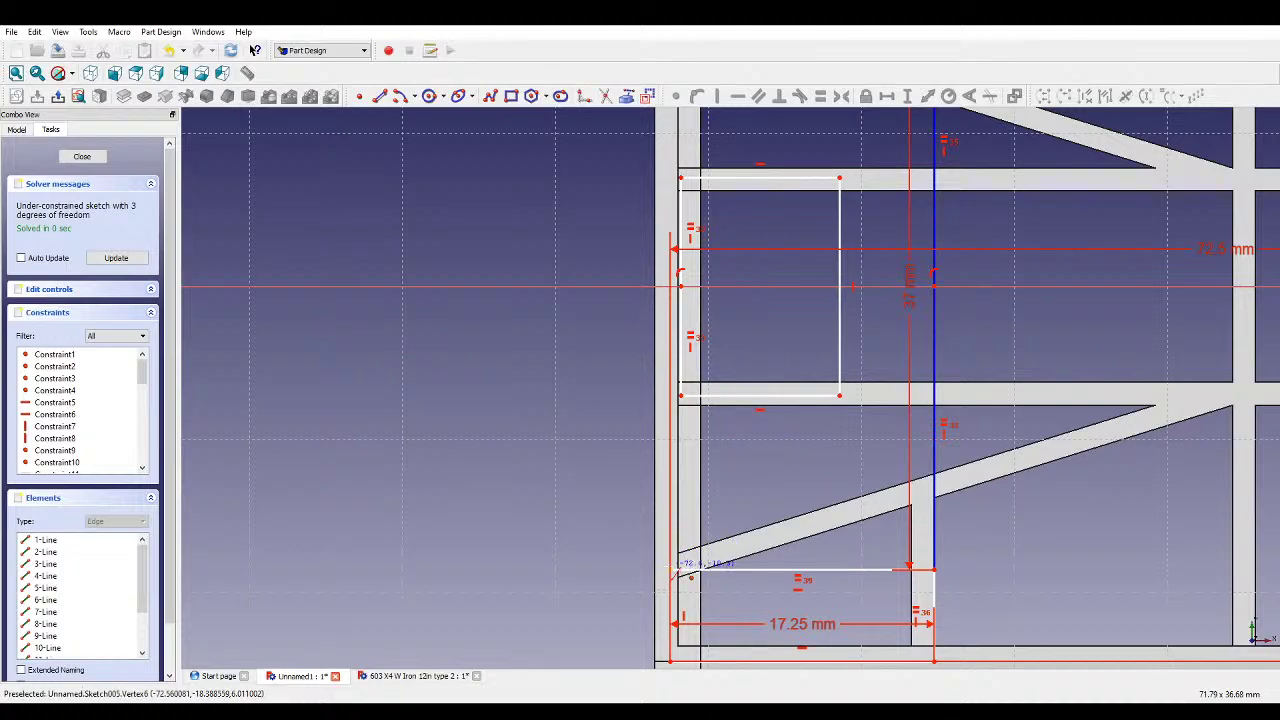
scroll(675, 438, up, 2)
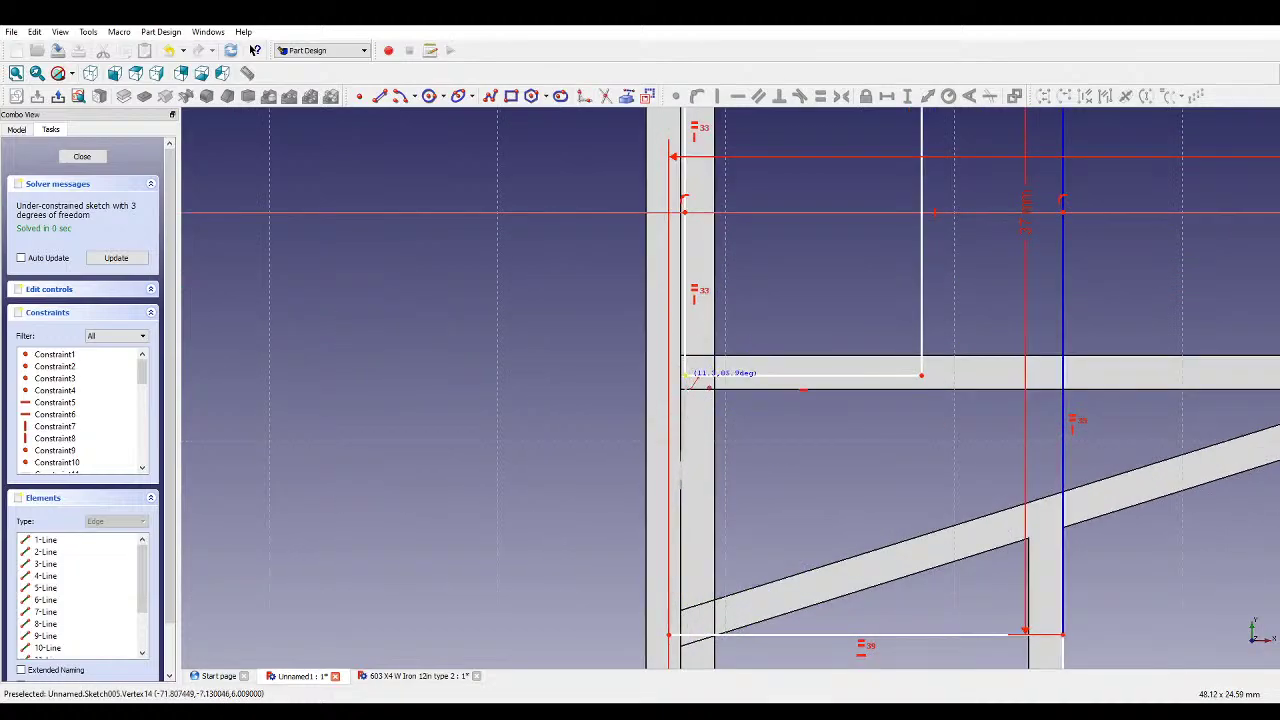
click(684, 376)
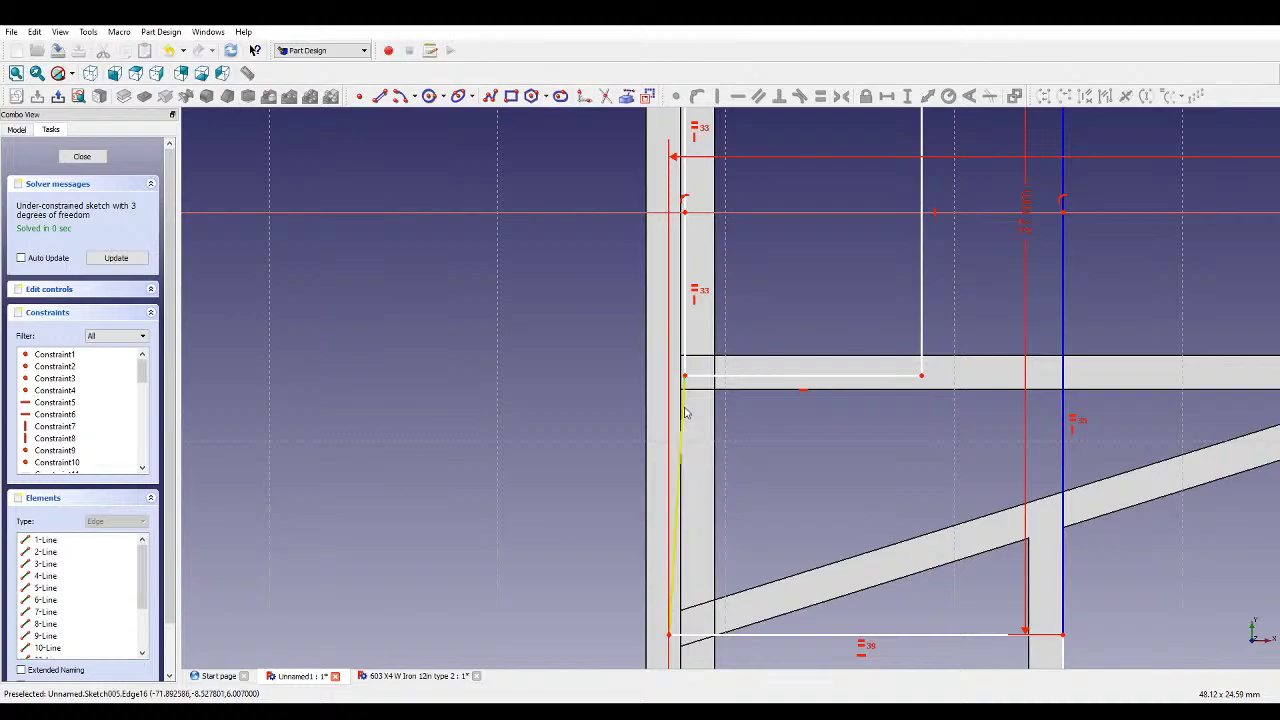
click(682, 416)
click(716, 95)
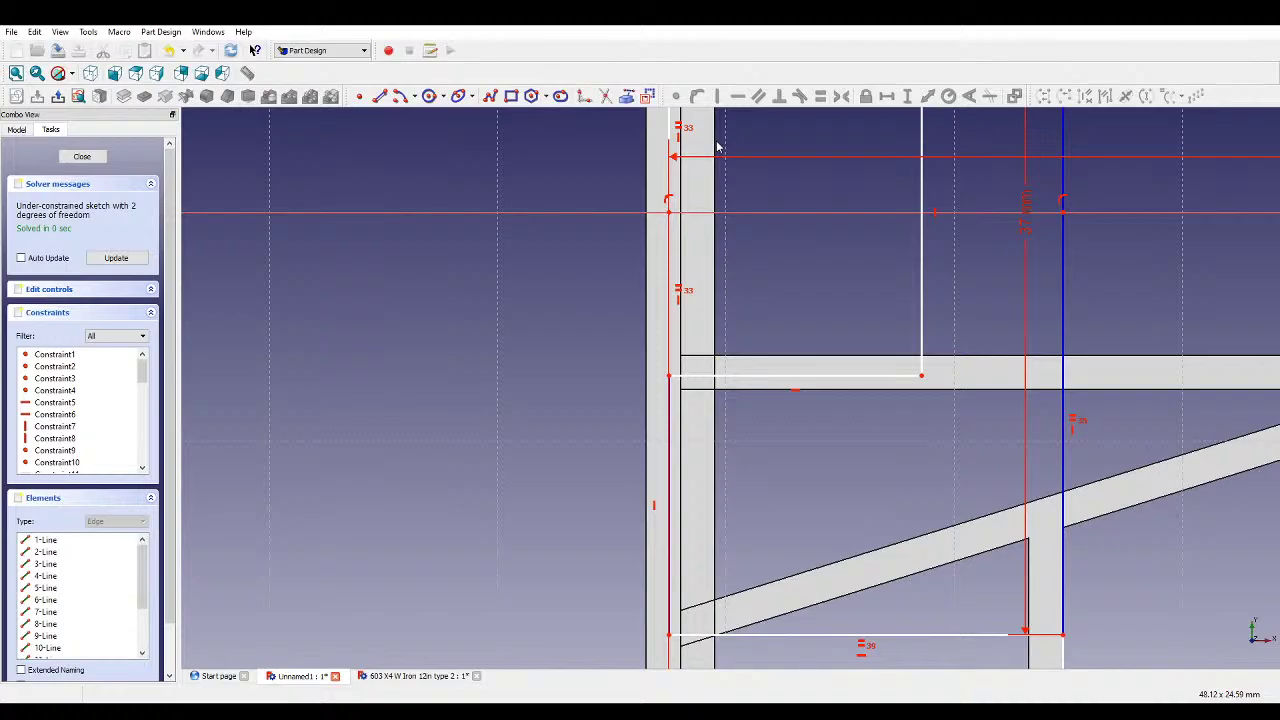
click(668, 407)
scroll(668, 407, down, 2)
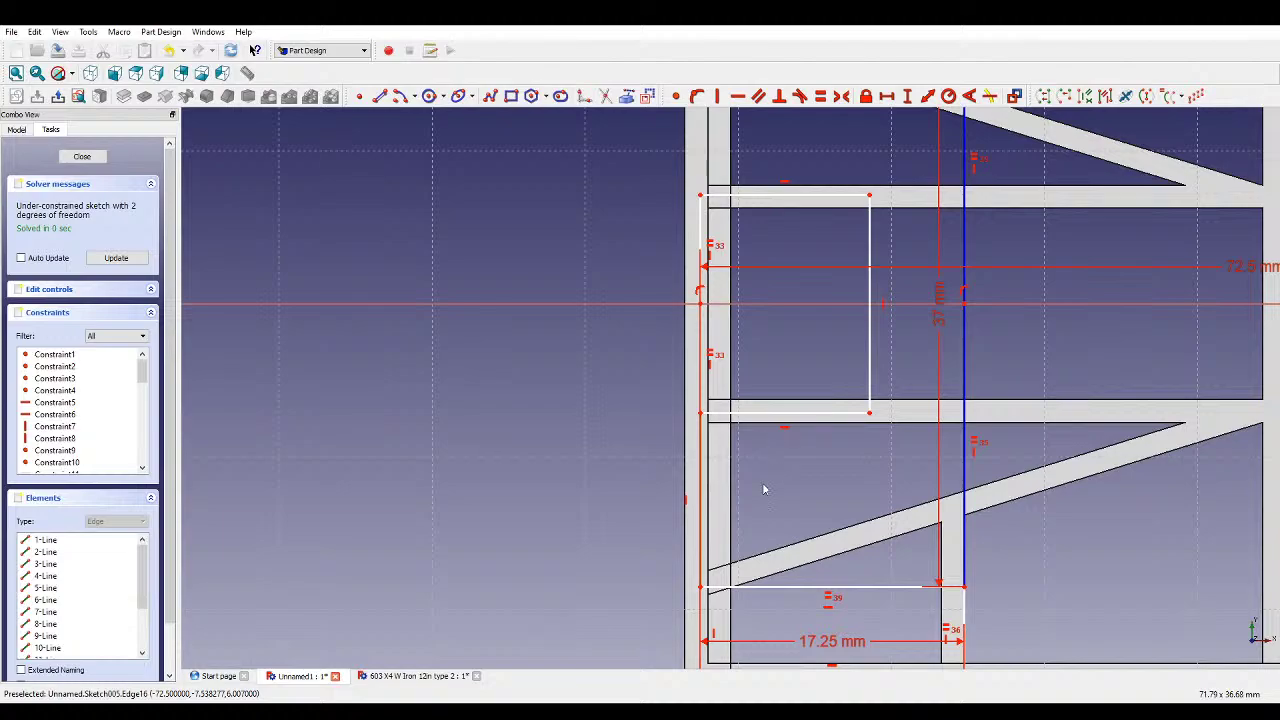
click(771, 488)
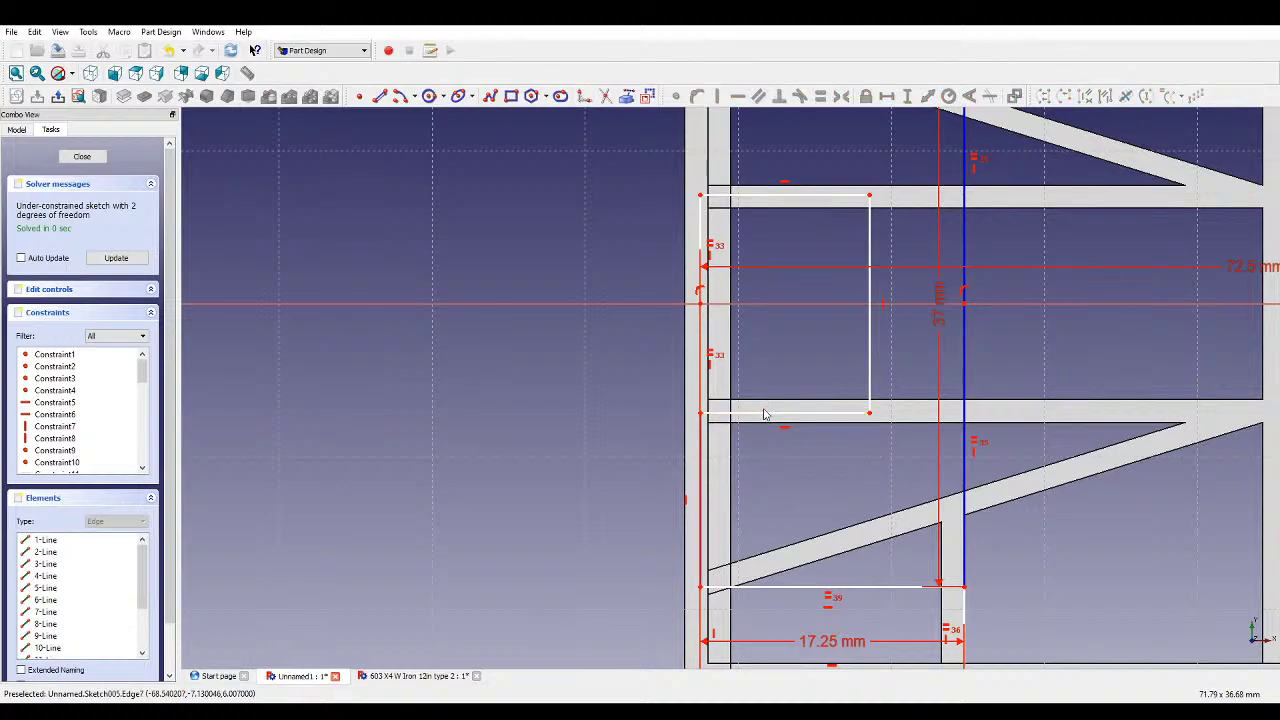
- Constrain the upper half of the central rectangle's outer edge to a height of 7 mm from the horizontal axis
drag(762, 416, 760, 422)
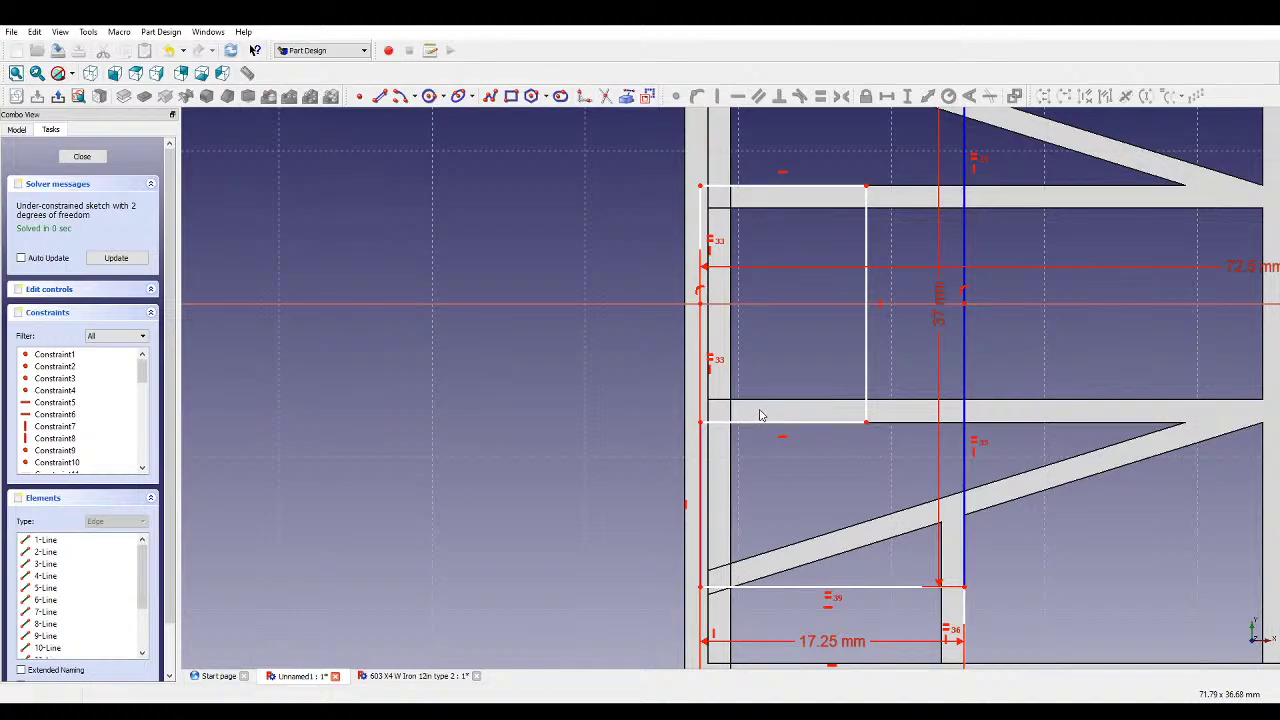
scroll(885, 505, down, 2)
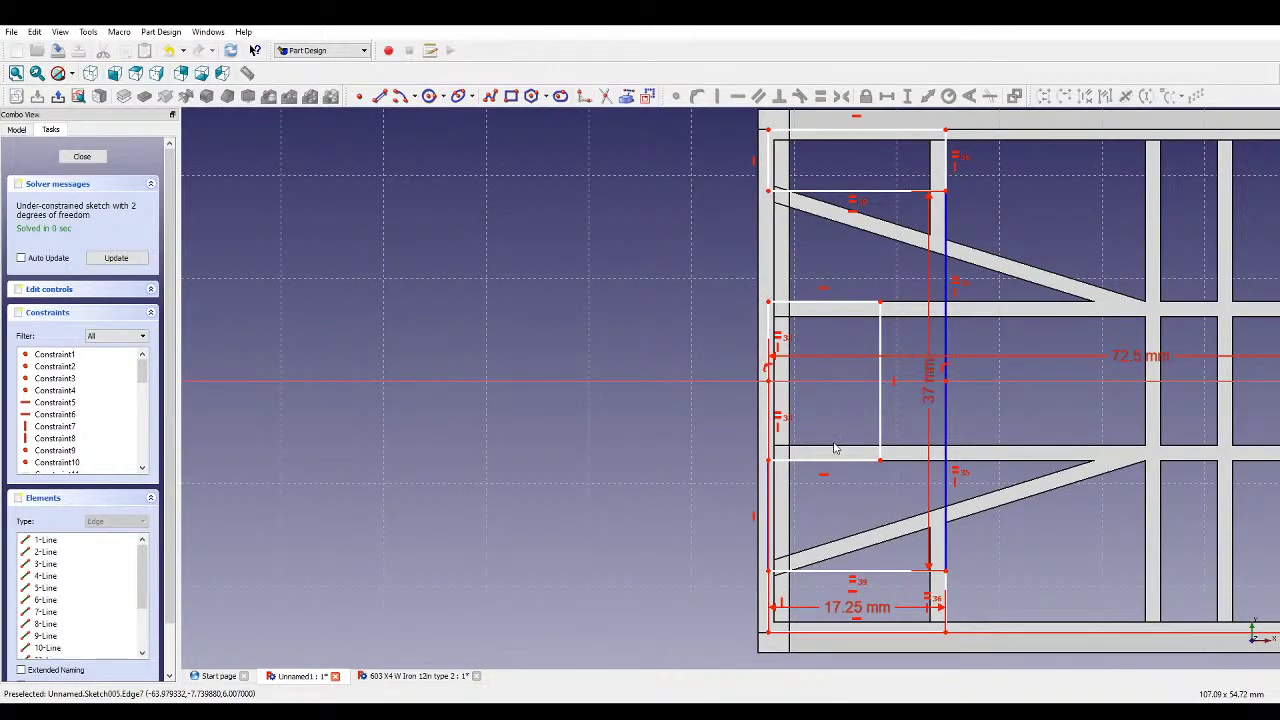
scroll(767, 398, down, 3)
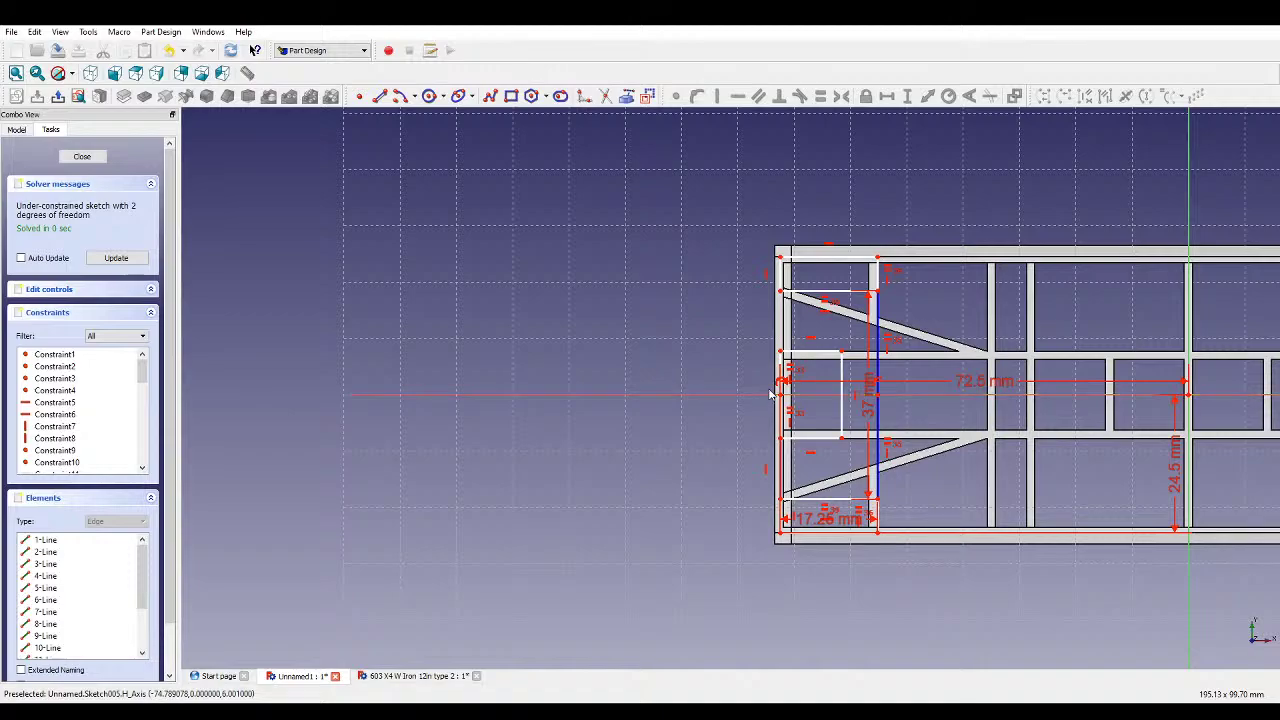
scroll(830, 410, up, 4)
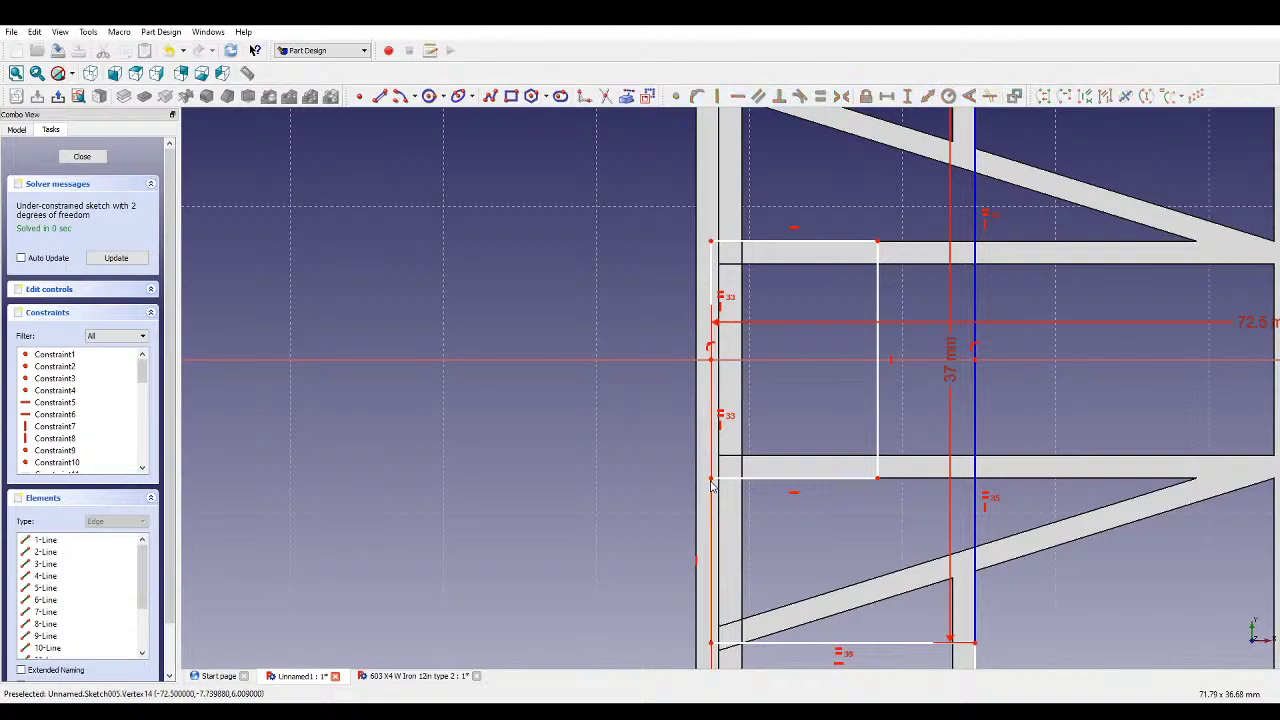
click(713, 265)
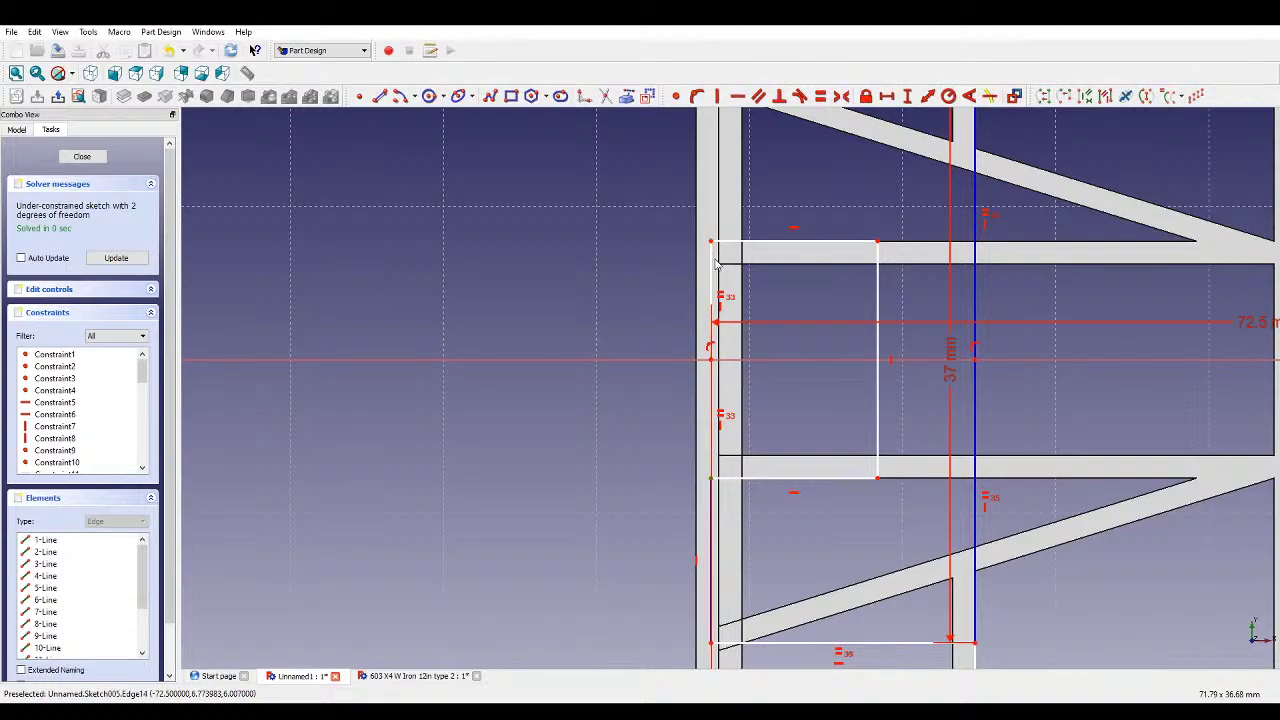
click(907, 96)
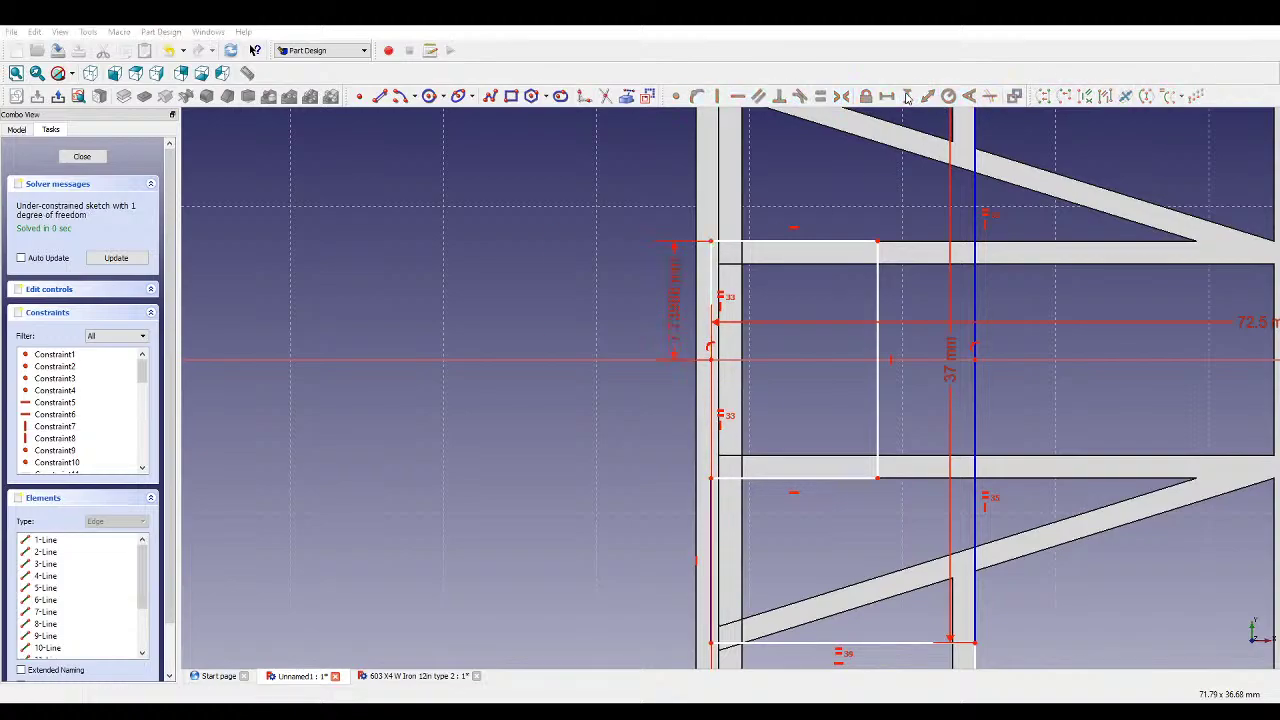
text(7)
key(Return)
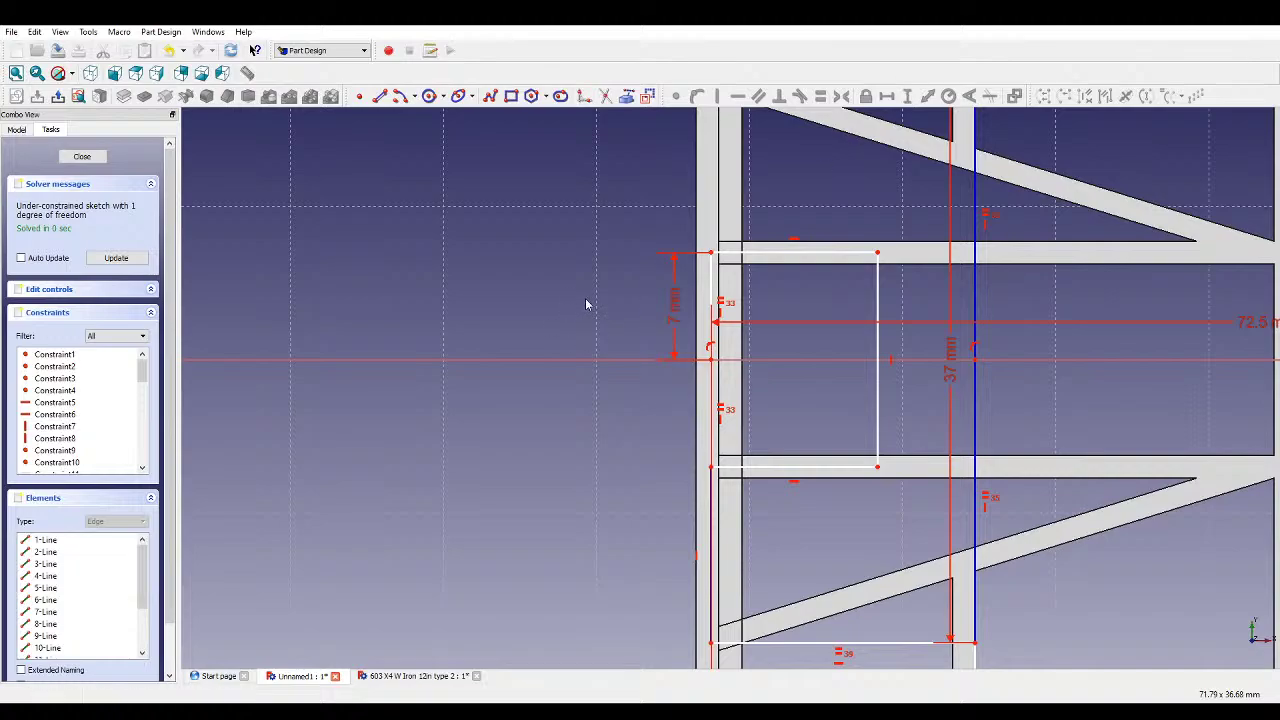
- Set the central rectangle's horizontal length to 10.5 mm and close the sketch
click(872, 464)
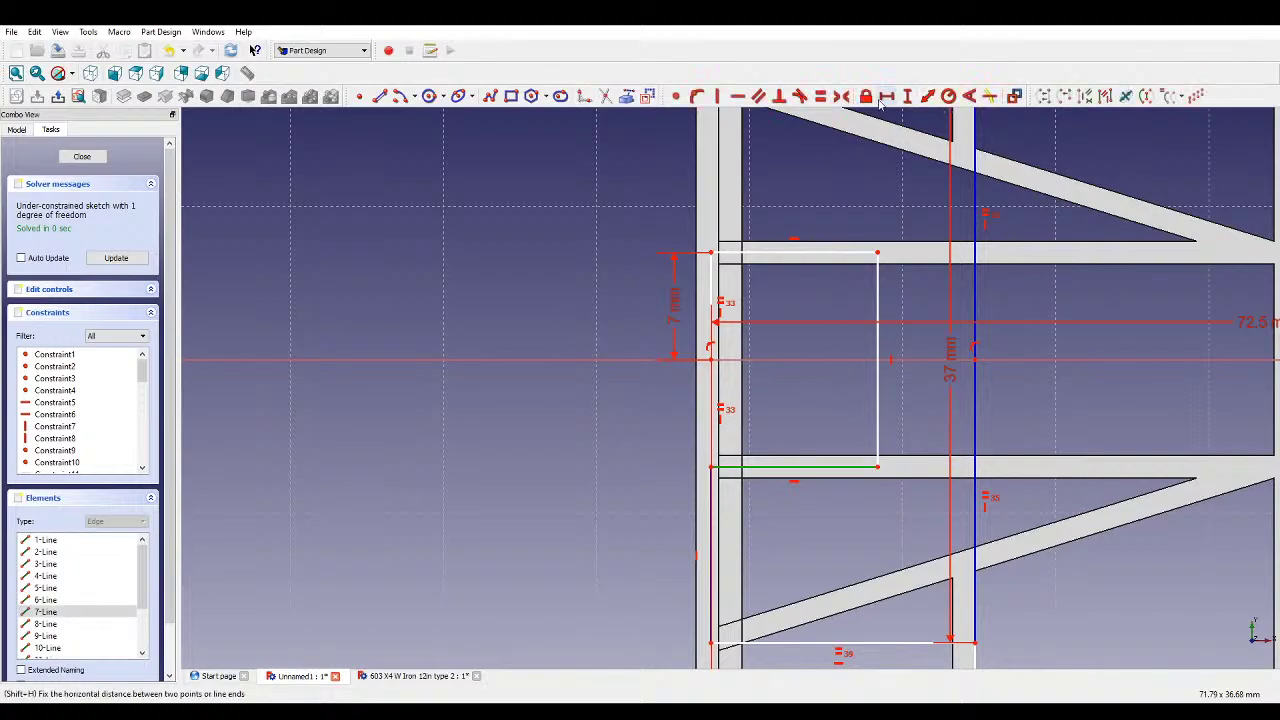
click(884, 98)
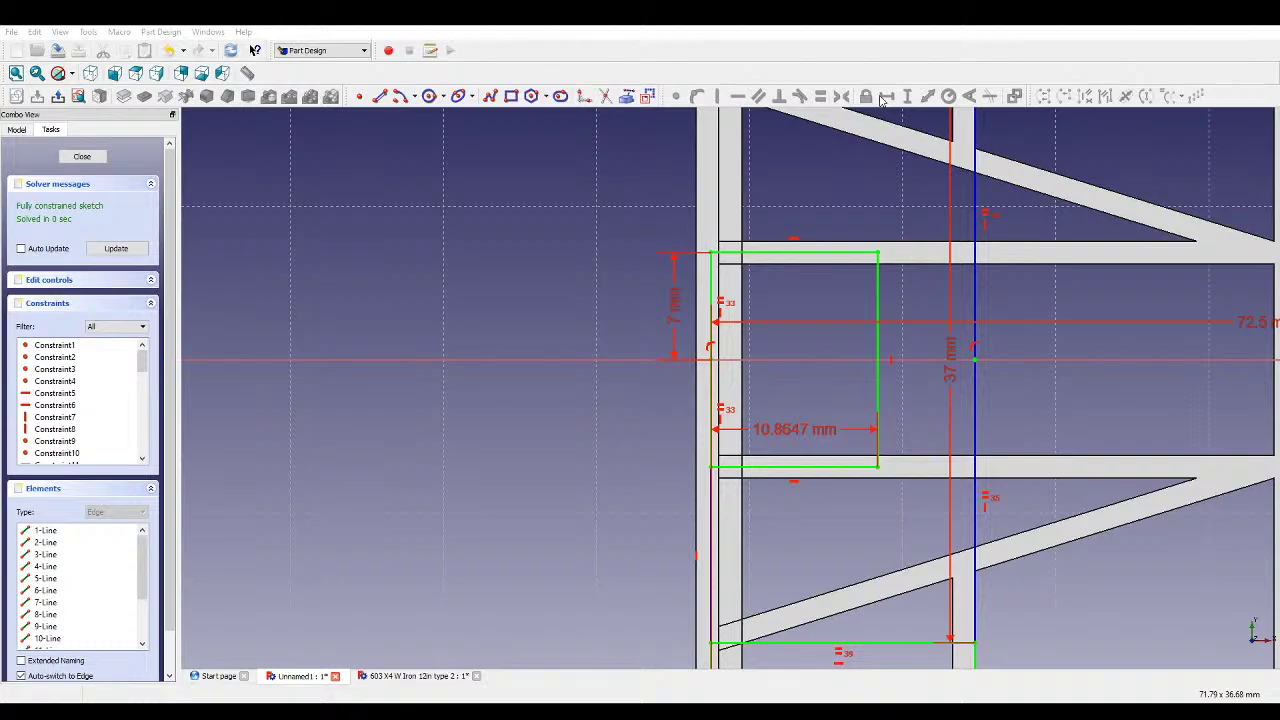
text(10.5)
key(Return)
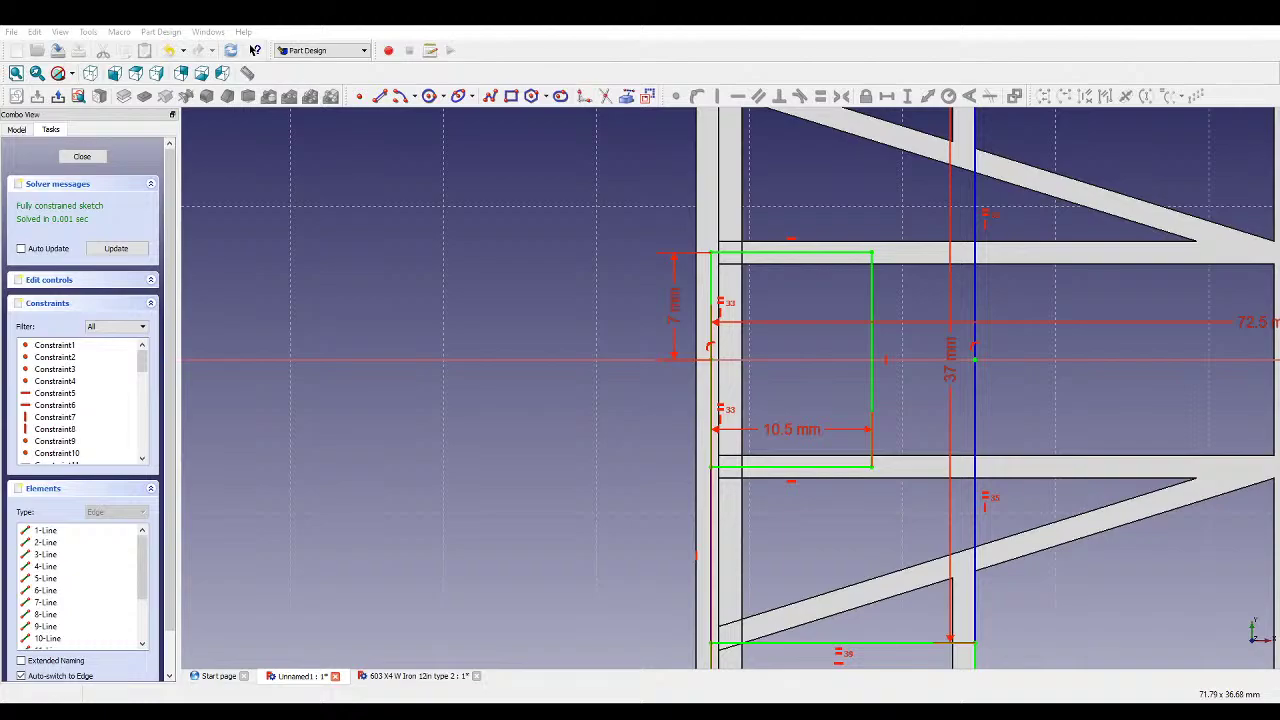
scroll(612, 357, down, 3)
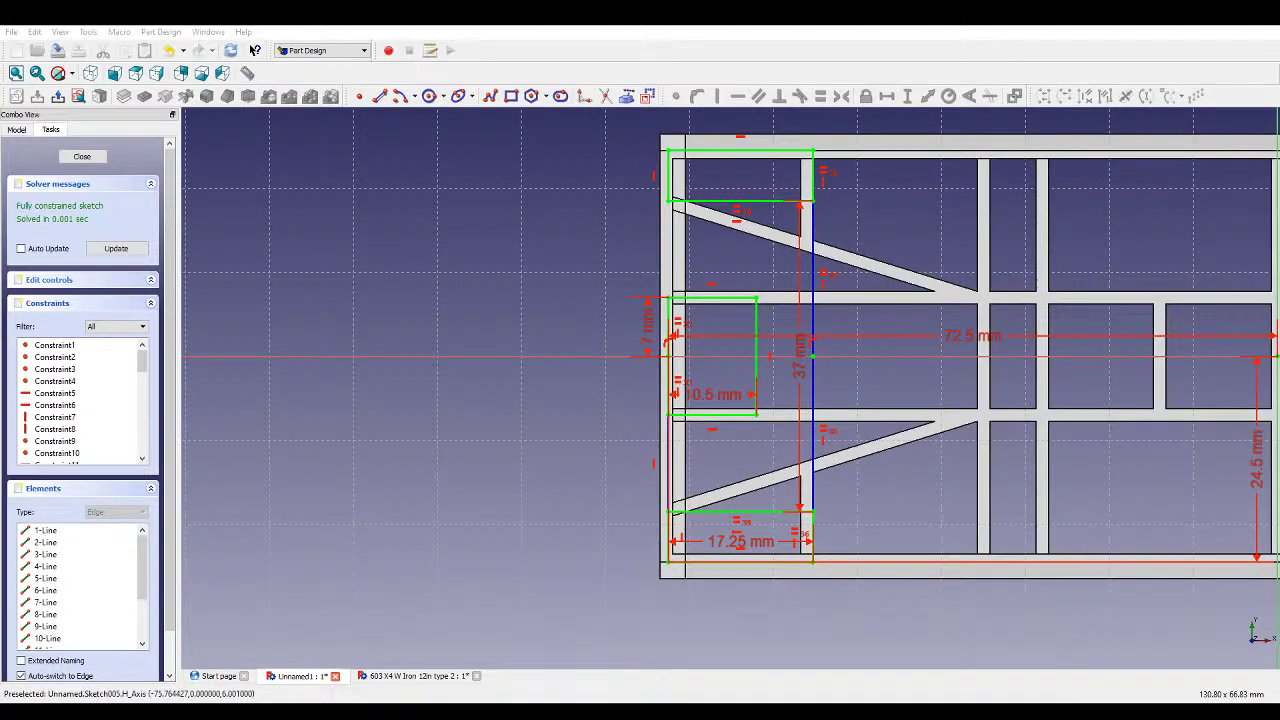
click(84, 156)
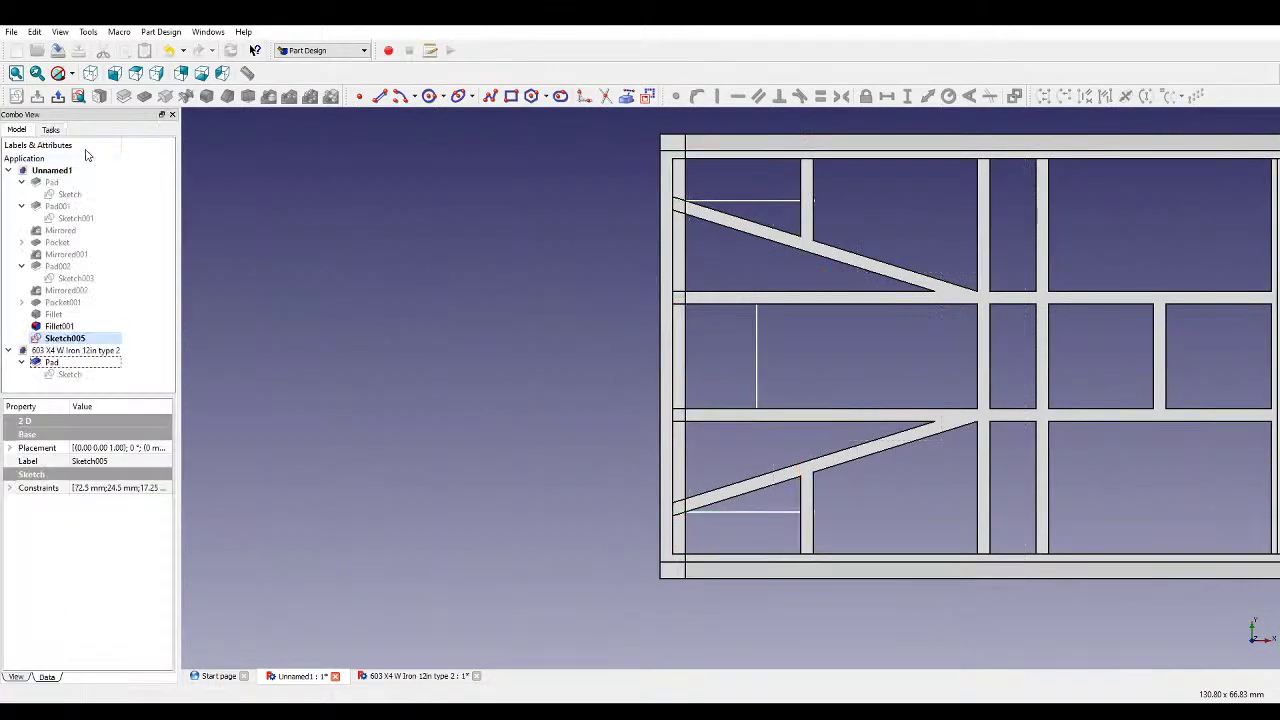
- Open Sketch001 for editing and set the central long rib's vertical distance from the horizontal axis to 5.25 mm
double_click(75, 218)
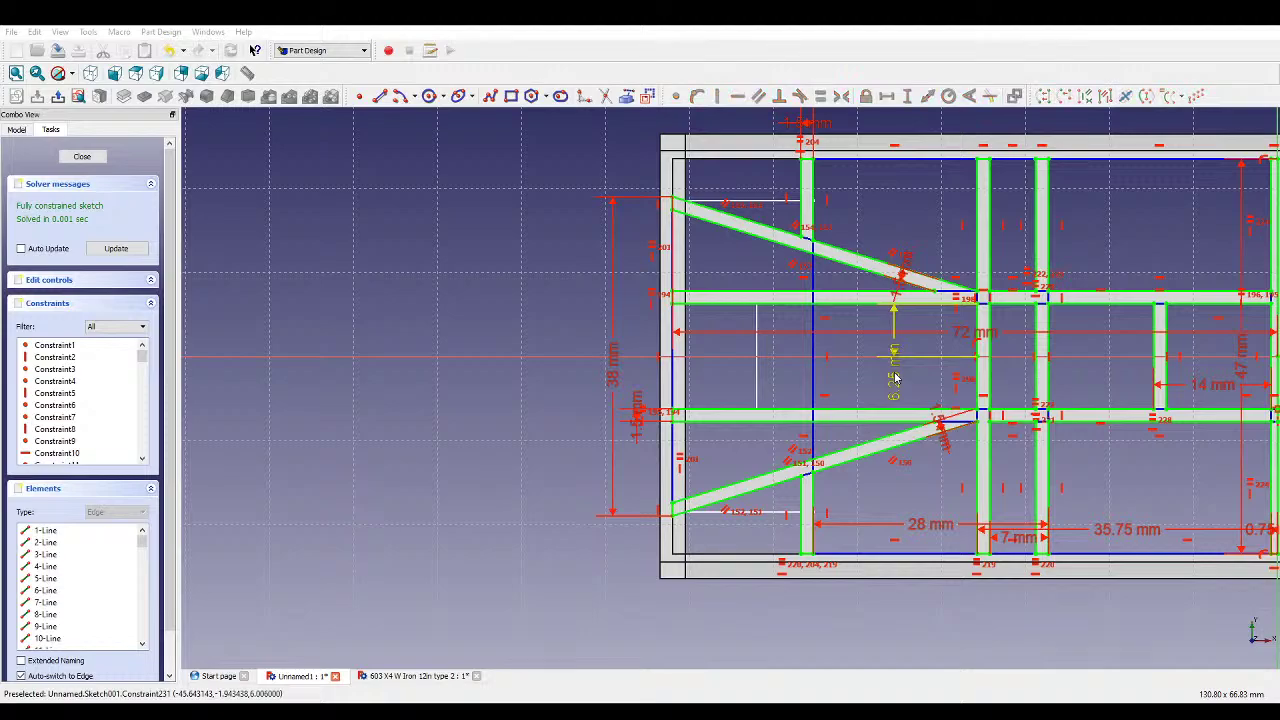
click(928, 424)
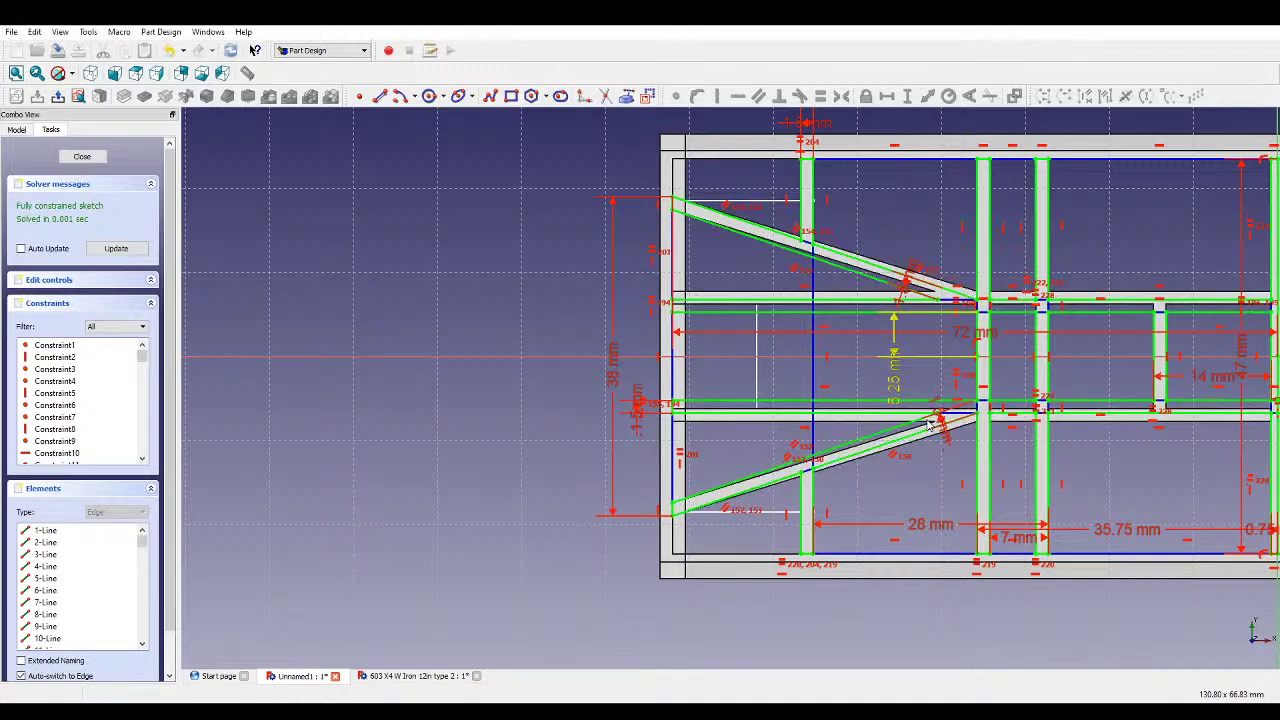
- Apply the rib spacing change in Sketch001 and close the sketch
click(139, 248)
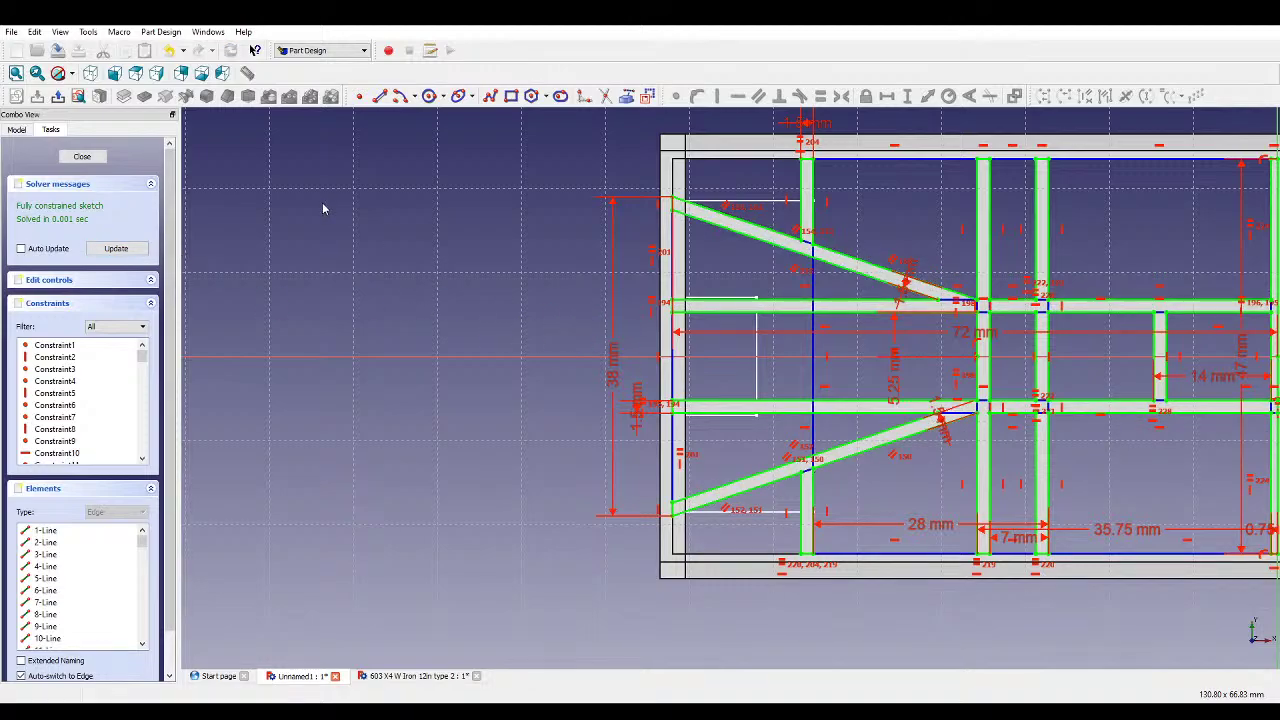
click(82, 156)
mouse_move(930, 560)
middle_down()
mouse_move(1135, 486)
mouse_move(651, 529)
mouse_move(800, 540)
mouse_move(804, 499)
middle_up()
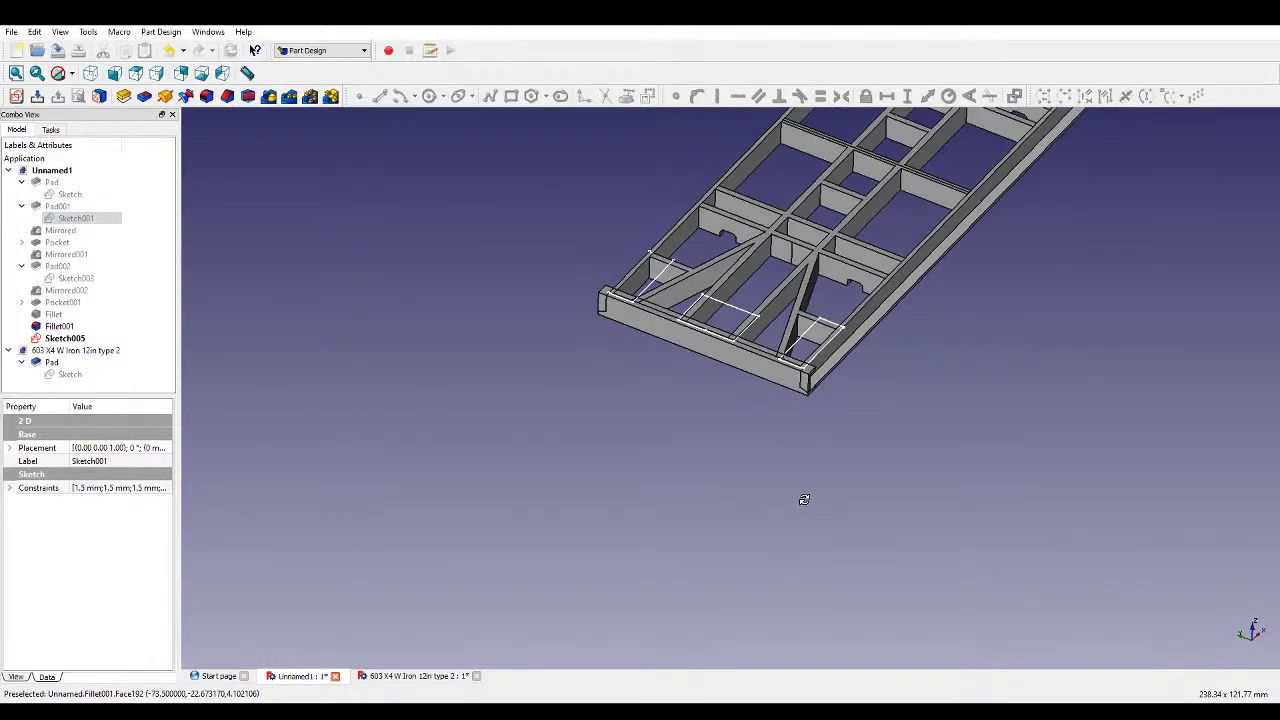
scroll(804, 499, down, 3)
scroll(800, 514, up, 5)
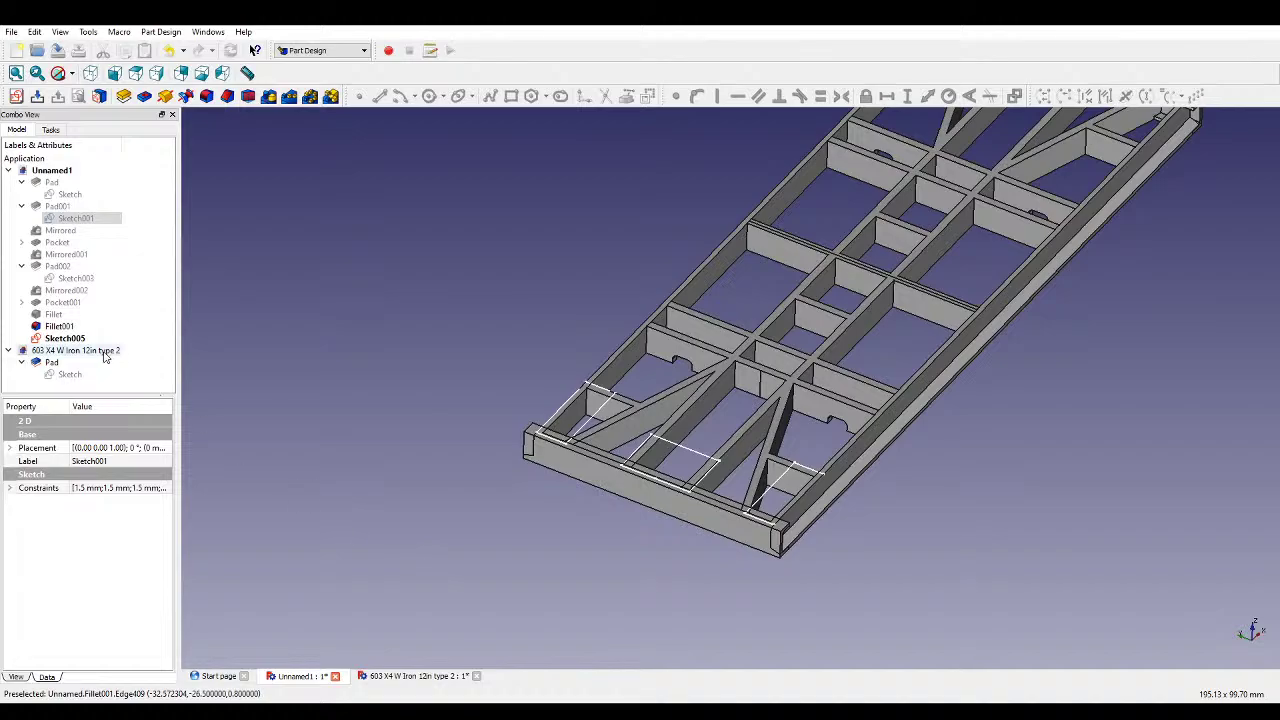
- Open Sketch005, set the upper half-height of the central rectangle to 6.75 mm, and close the sketch
click(66, 338)
double_click(66, 338)
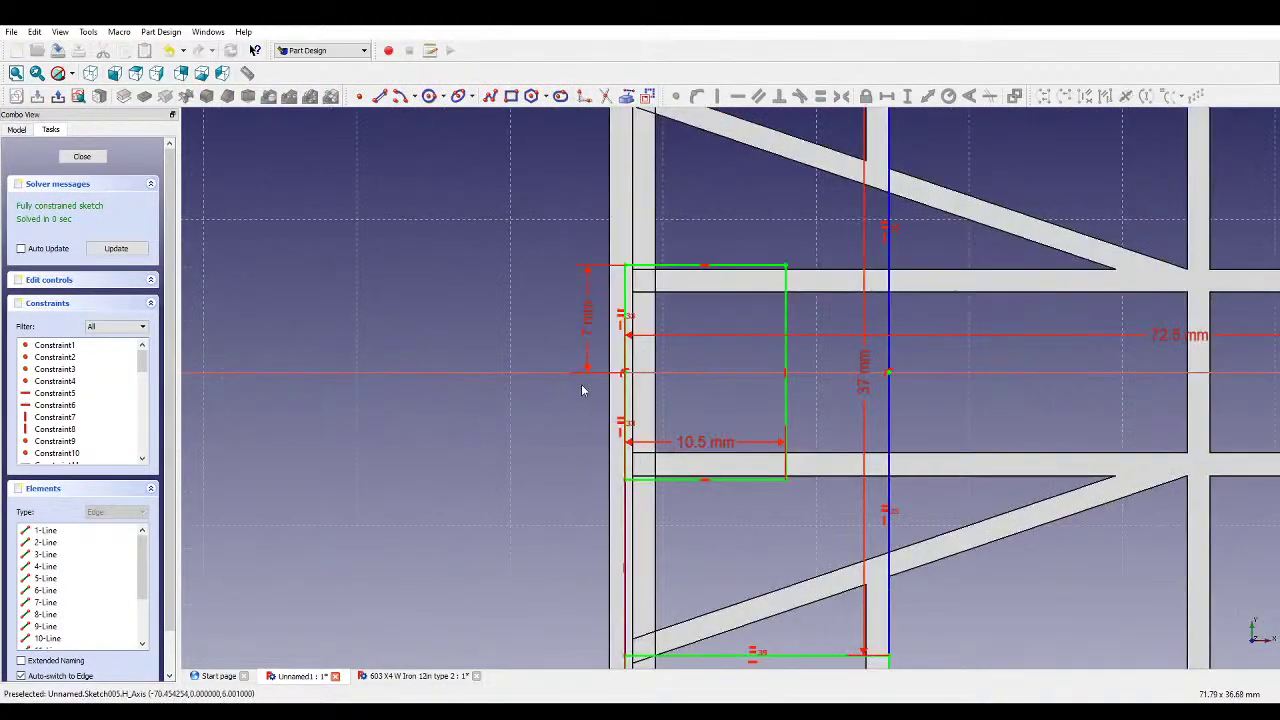
double_click(594, 320)
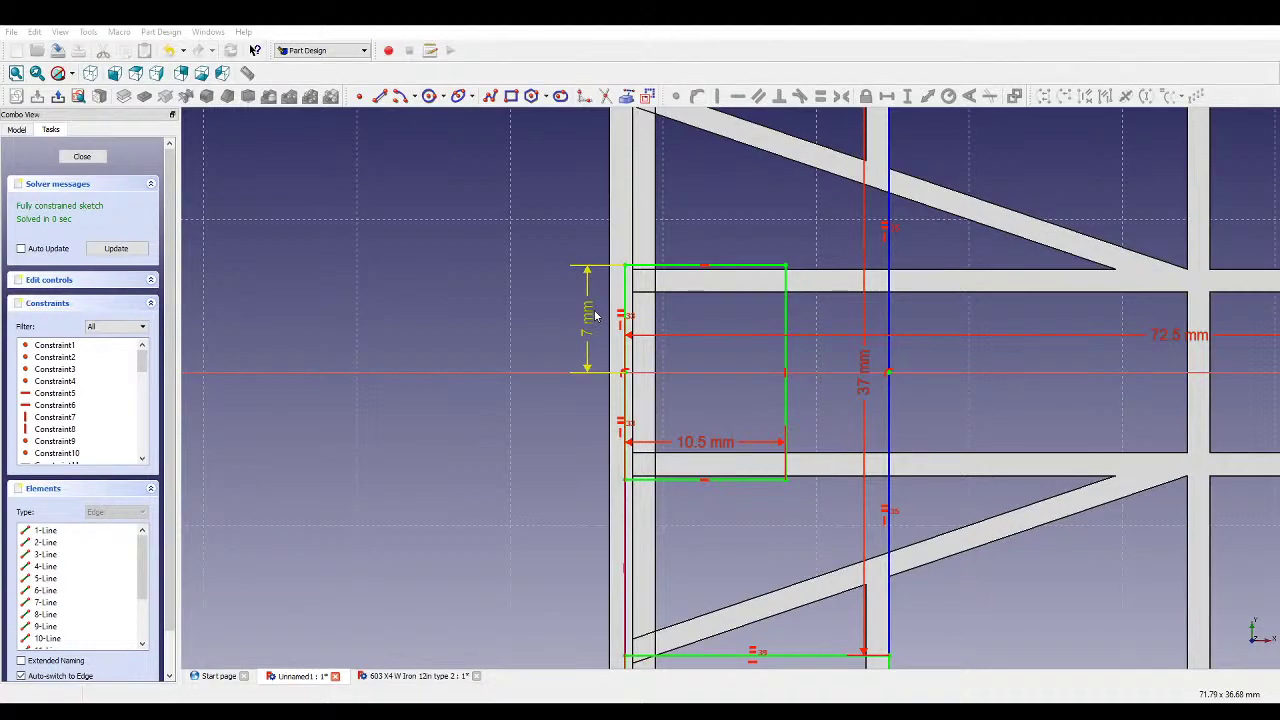
key(Return)
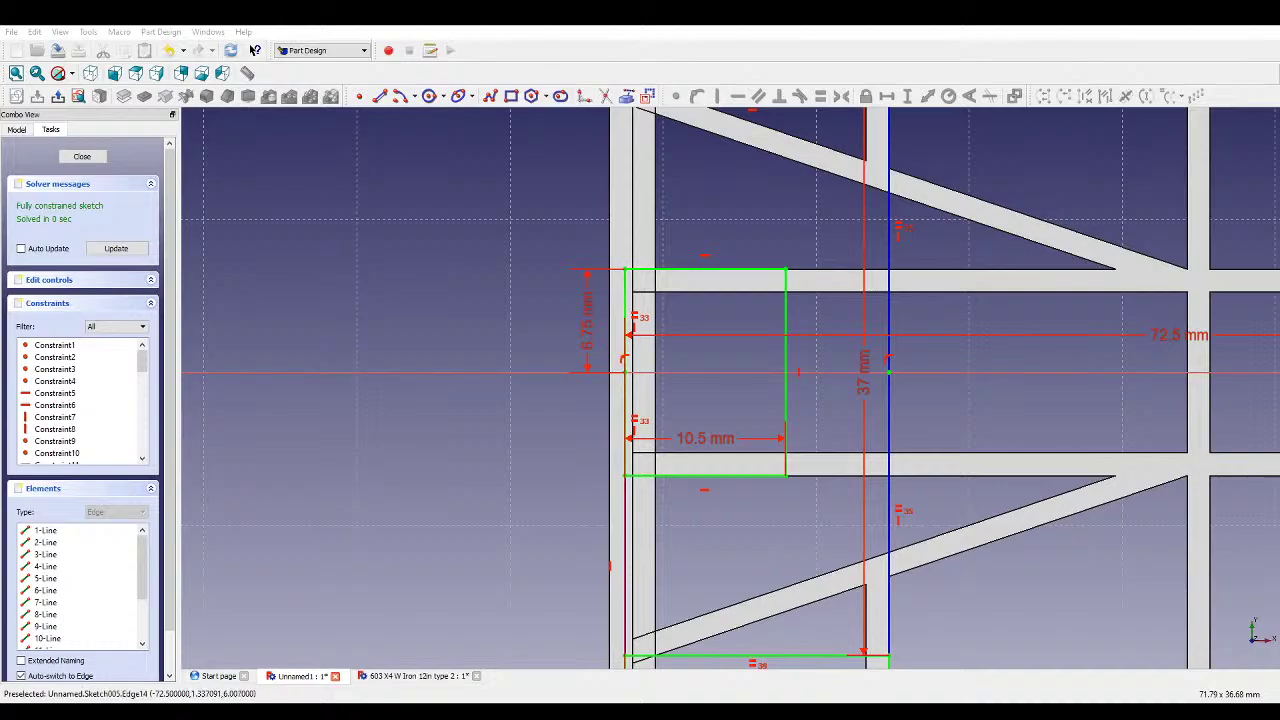
scroll(578, 350, down, 2)
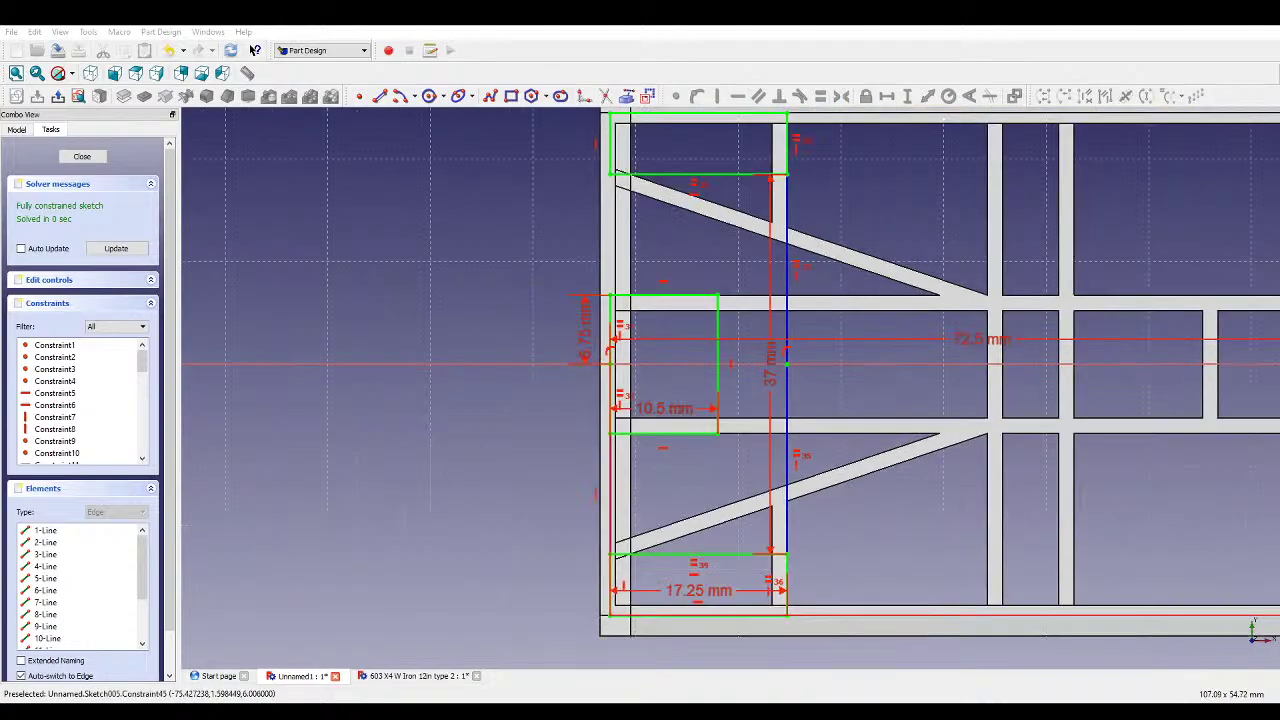
click(90, 157)
- Pad the three end rectangles in two dimensions, with a length of 0.5 mm and a second length of 0.5 mm
click(124, 96)
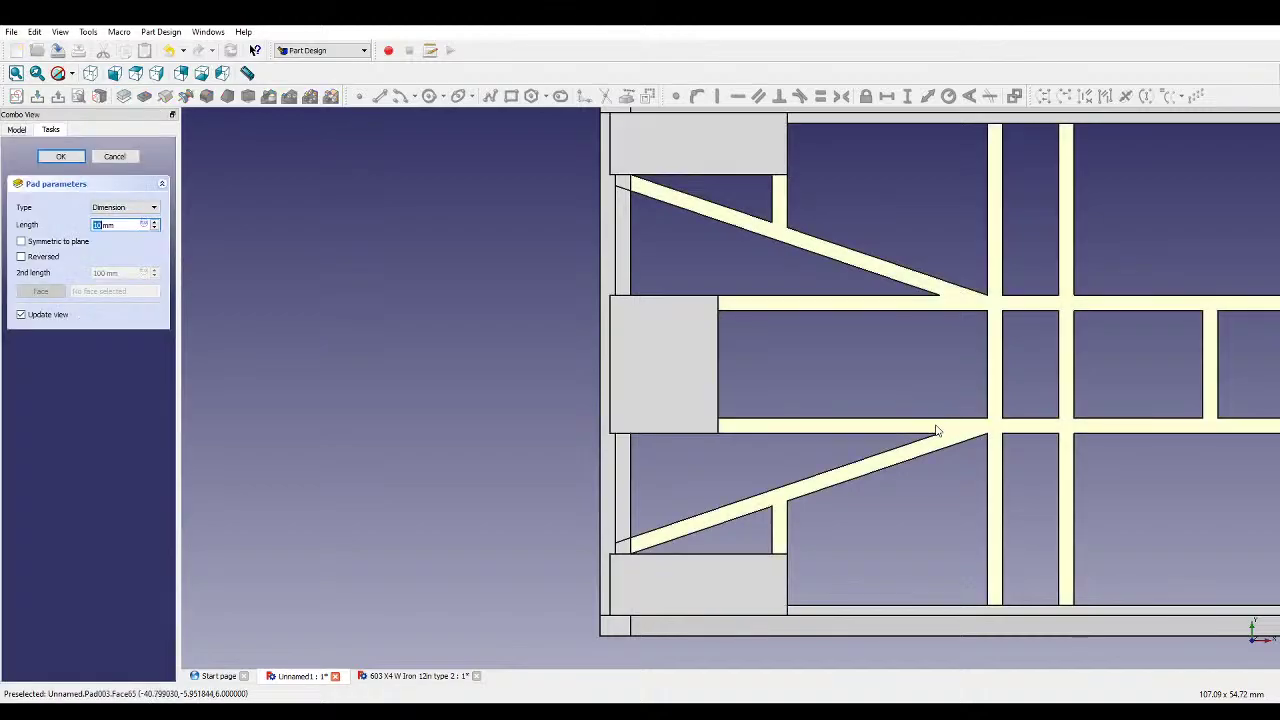
mouse_move(943, 428)
middle_down()
mouse_move(957, 357)
mouse_move(1044, 283)
middle_up()
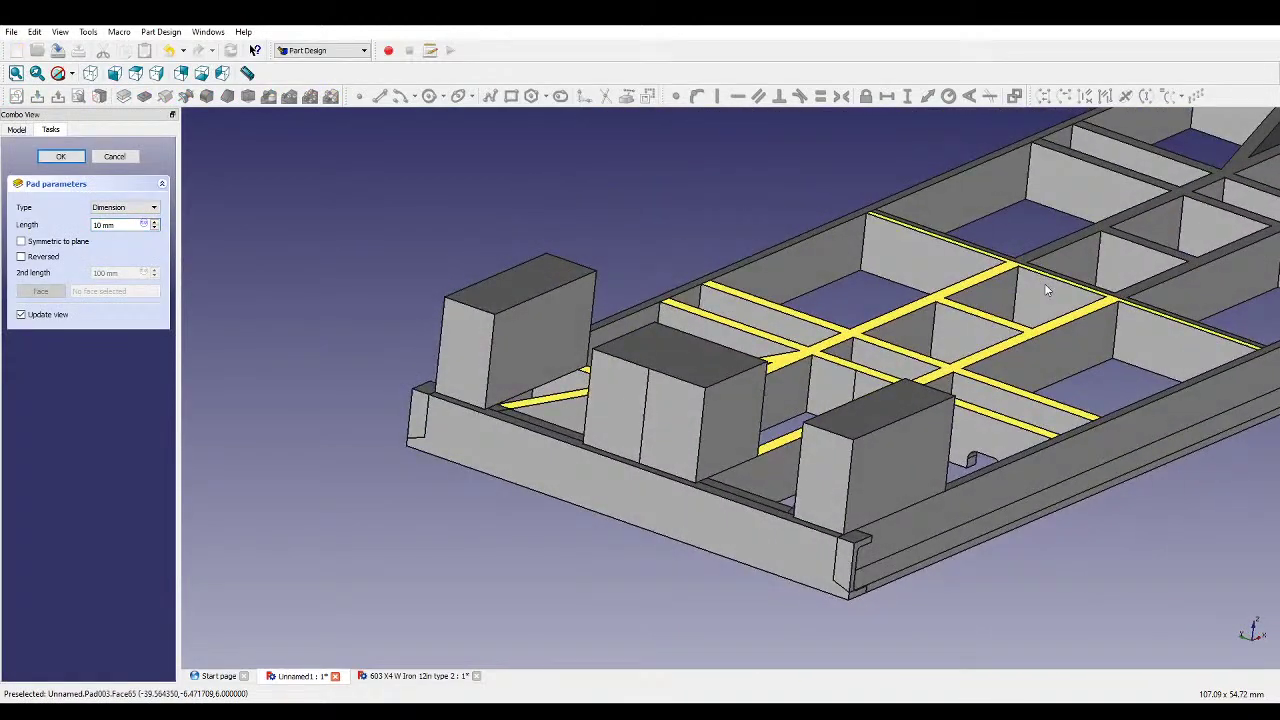
double_click(104, 224)
text(0.3)
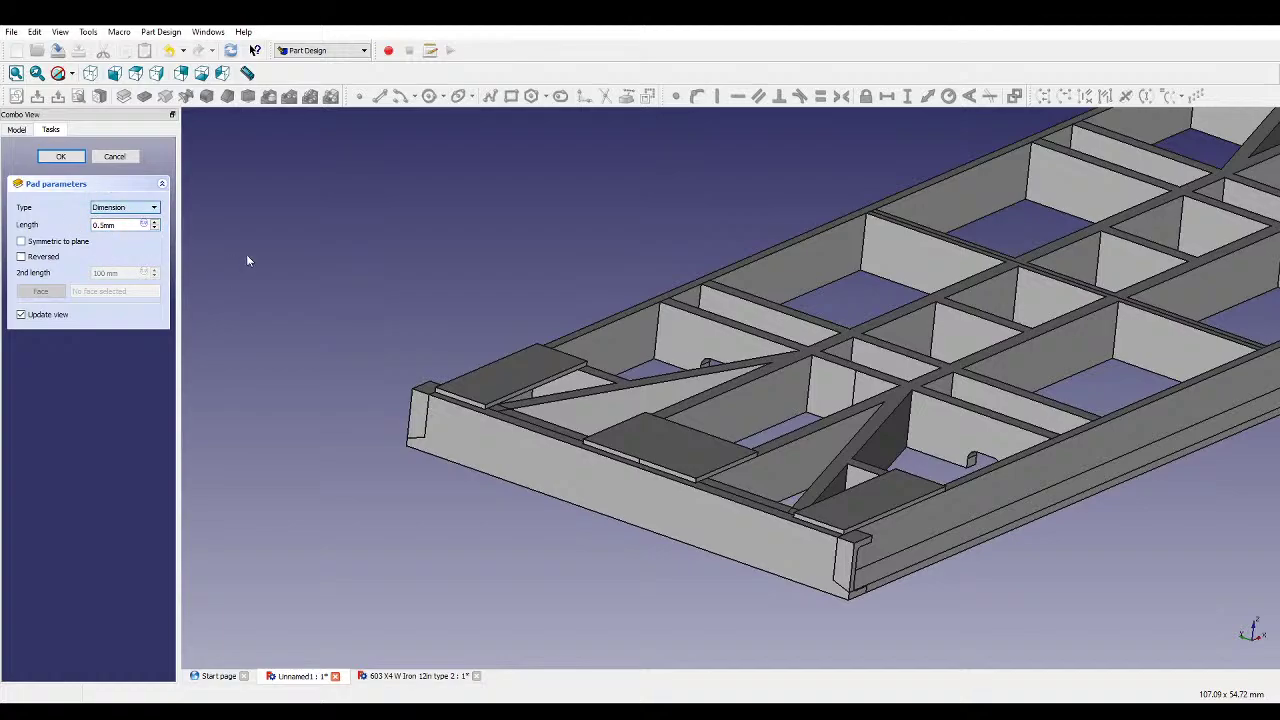
key(End)
key(Tab)
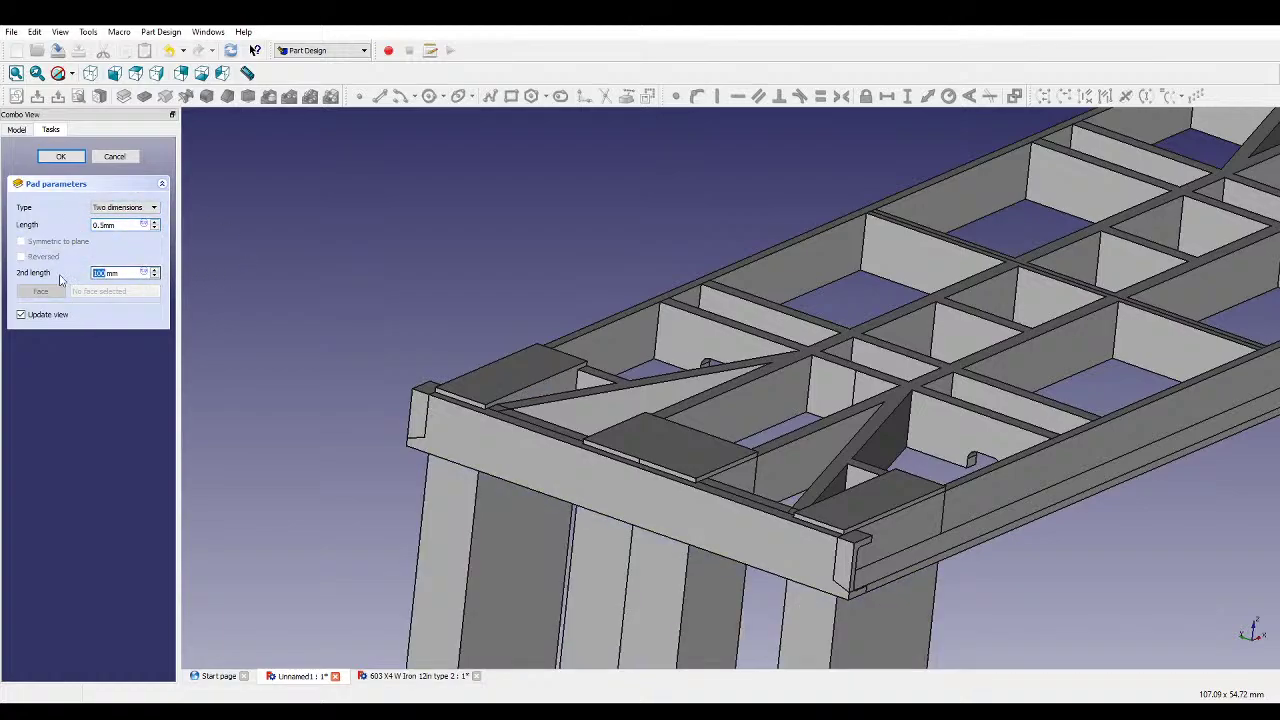
text(0.5)
mouse_move(755, 472)
middle_down()
mouse_move(727, 457)
mouse_move(765, 458)
middle_up()
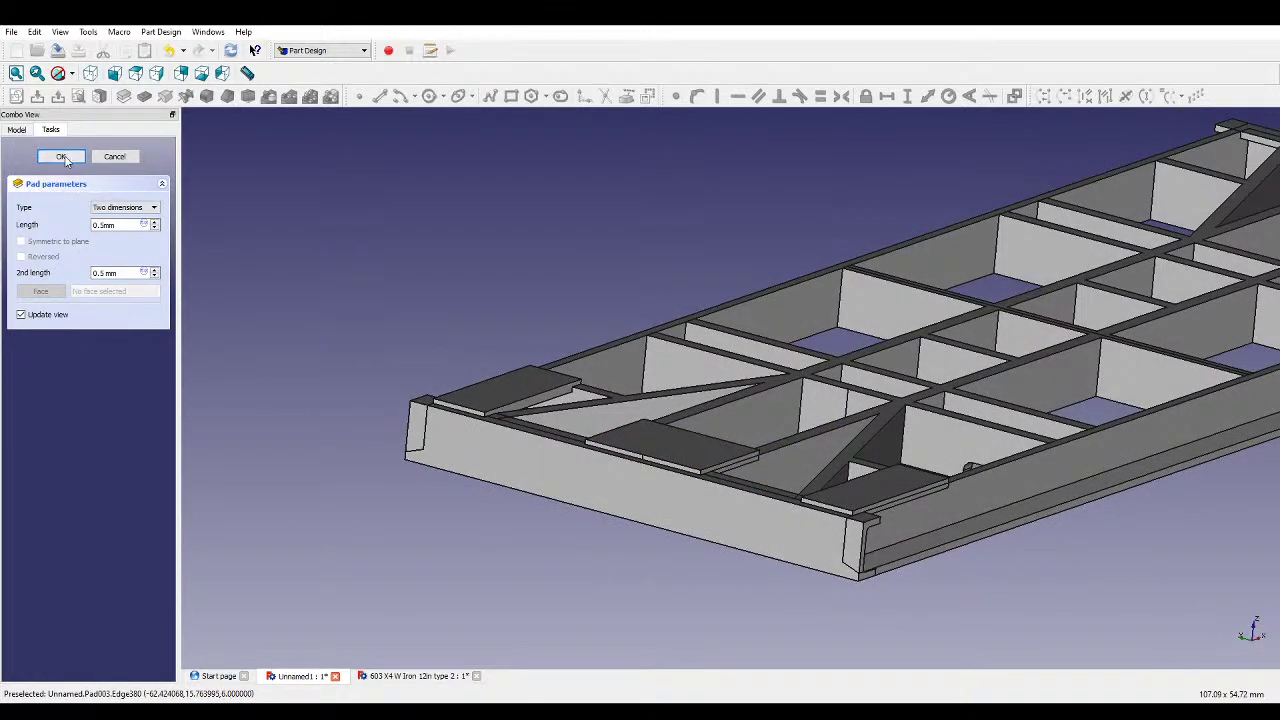
key(Return)
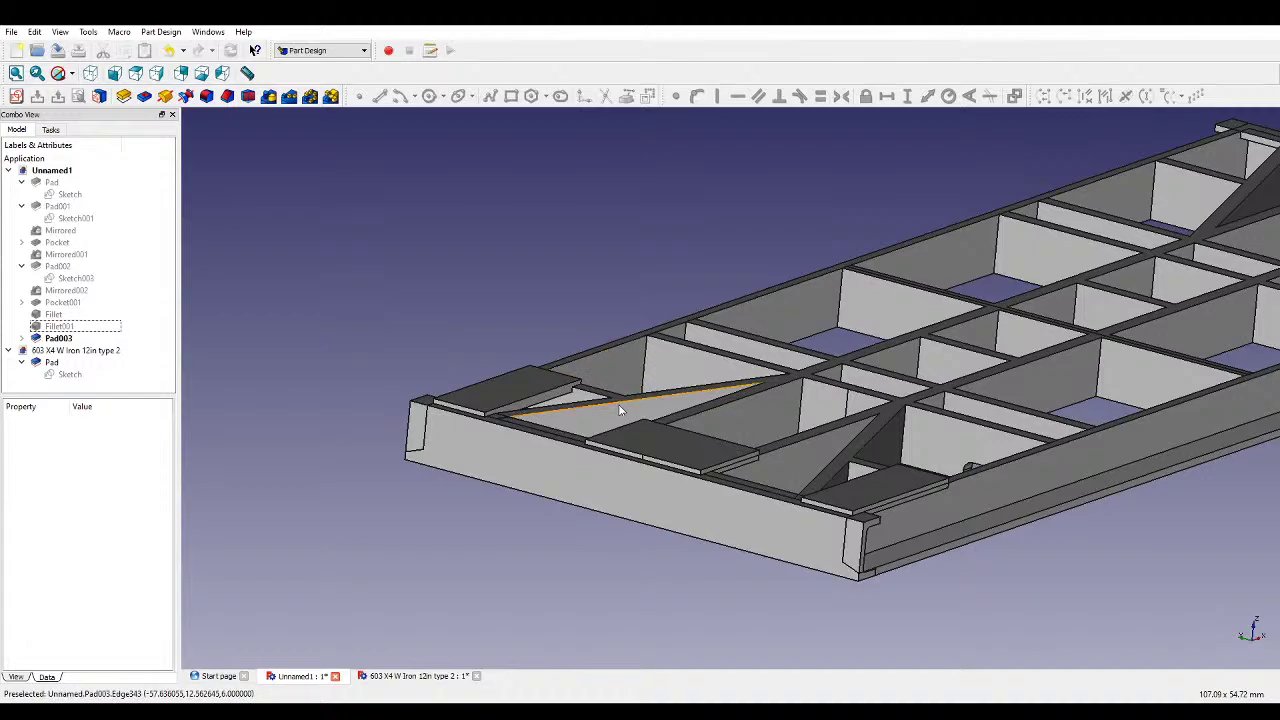
- Mirror the three padded end plates to the opposite end of the frame
middle_drag(575, 392, 560, 330)
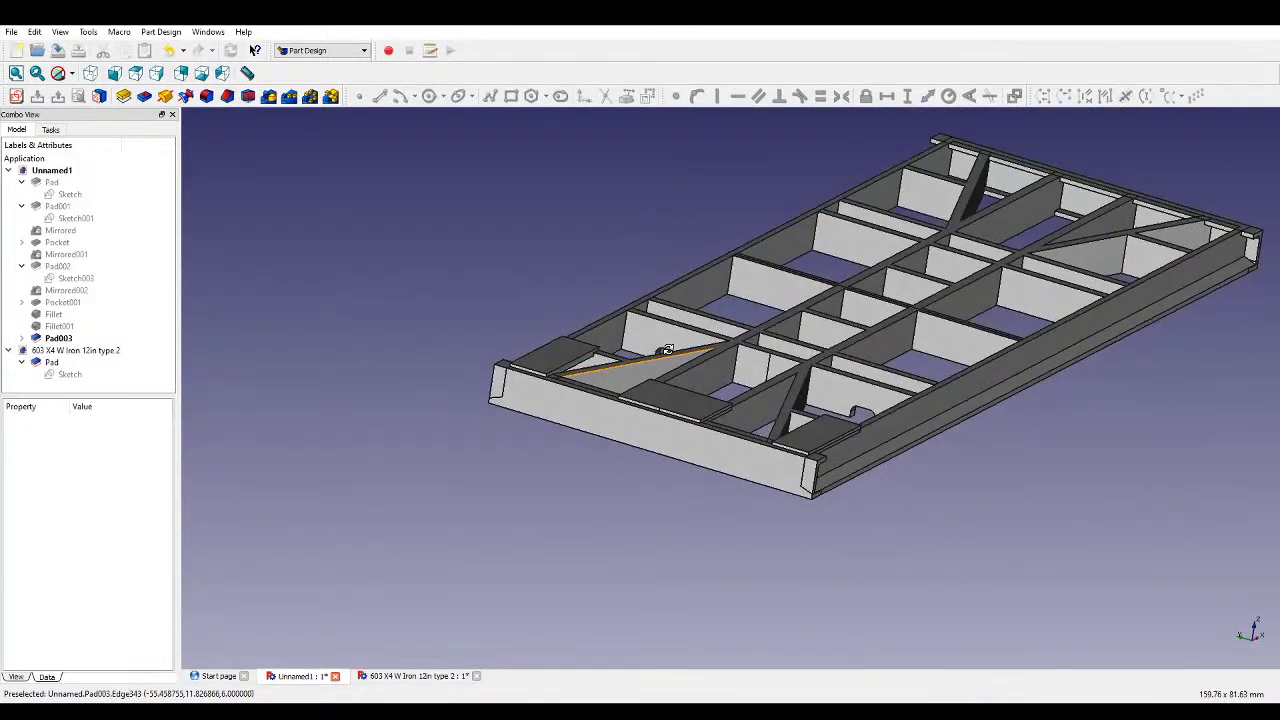
scroll(373, 326, down, 2)
scroll(645, 270, up, 3)
middle_drag(645, 270, 880, 215)
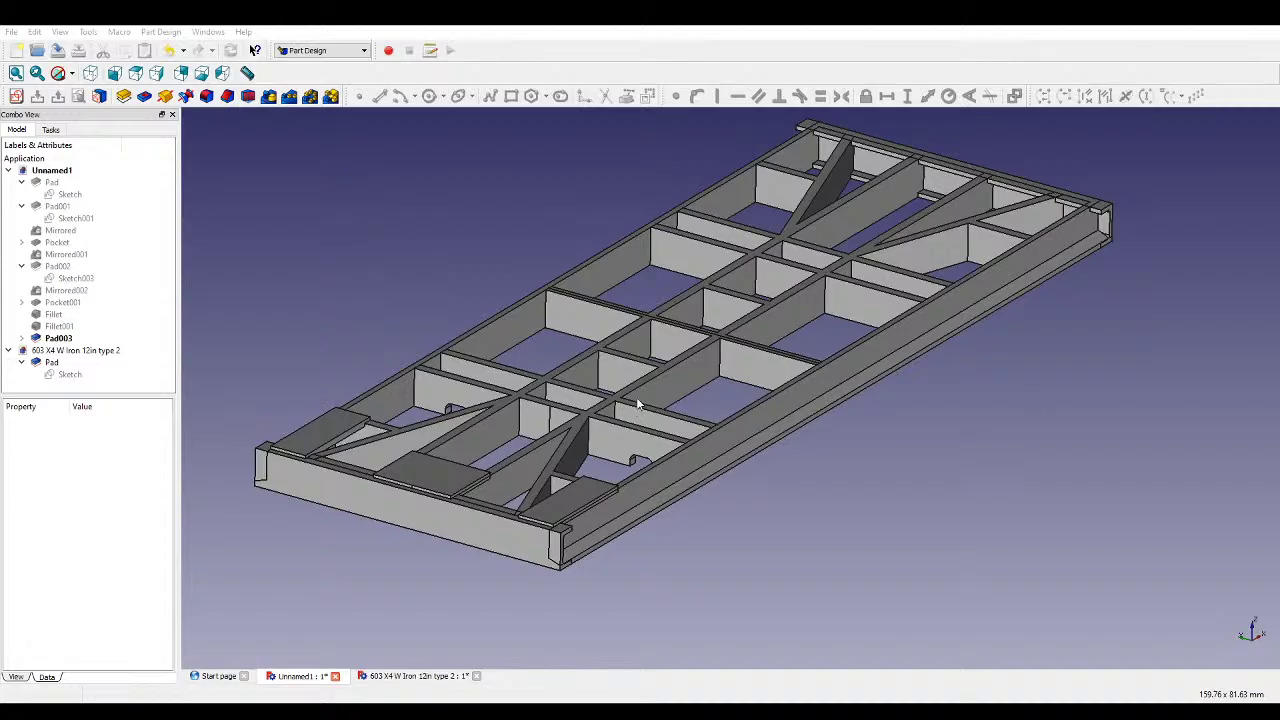
click(57, 158)
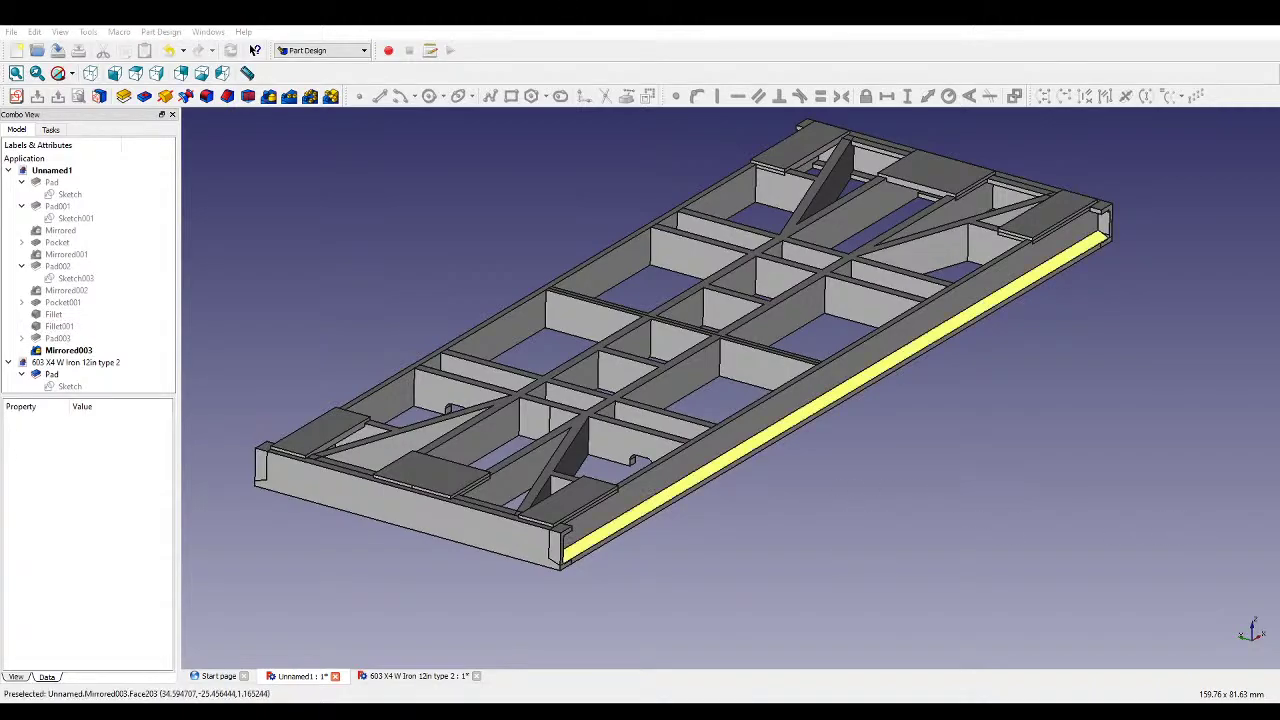
- Create a sketch on the frame's outer end face and draw a rectangle about 5.2 by 3 mm across the vertical axis
click(434, 517)
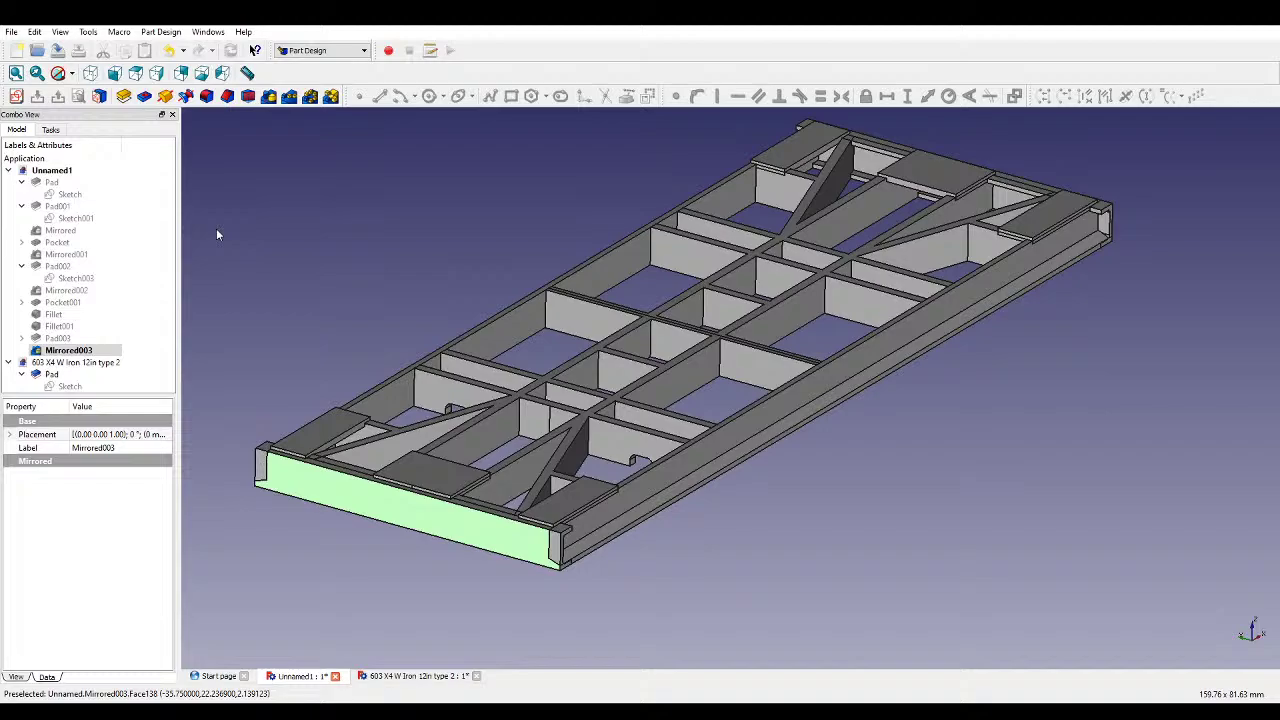
click(16, 96)
scroll(305, 545, up, 3)
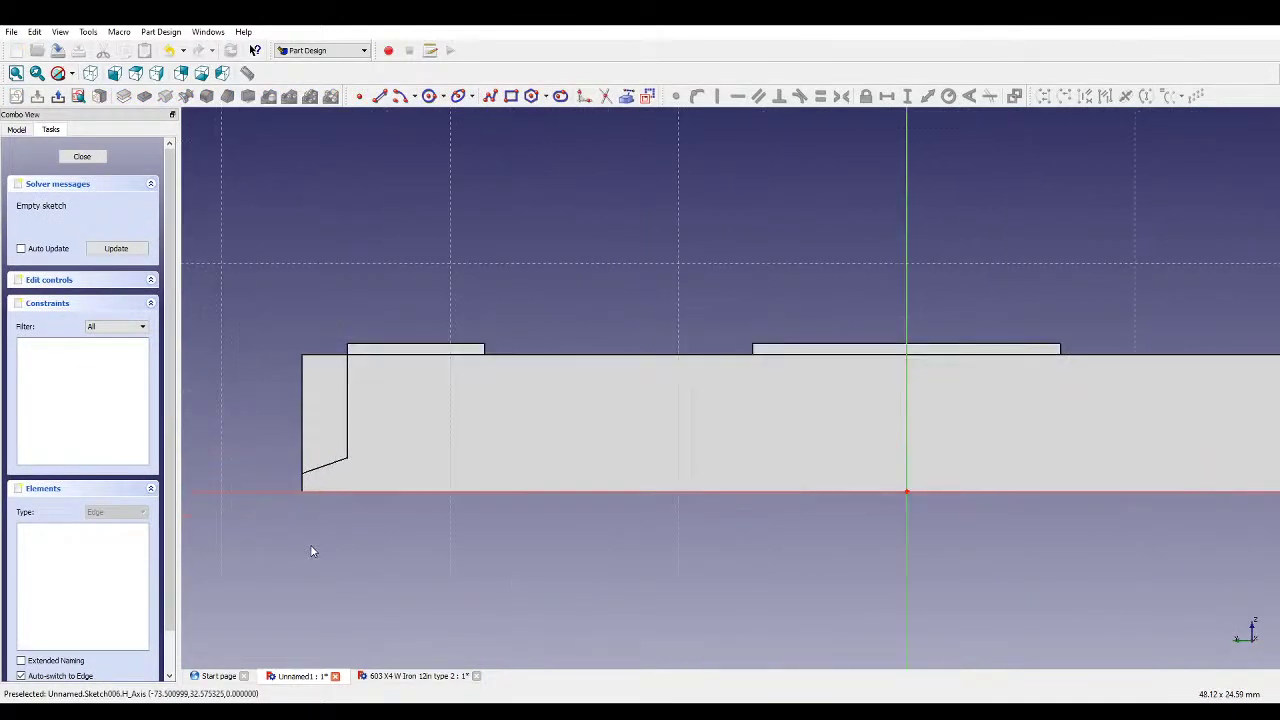
scroll(310, 540, down, 2)
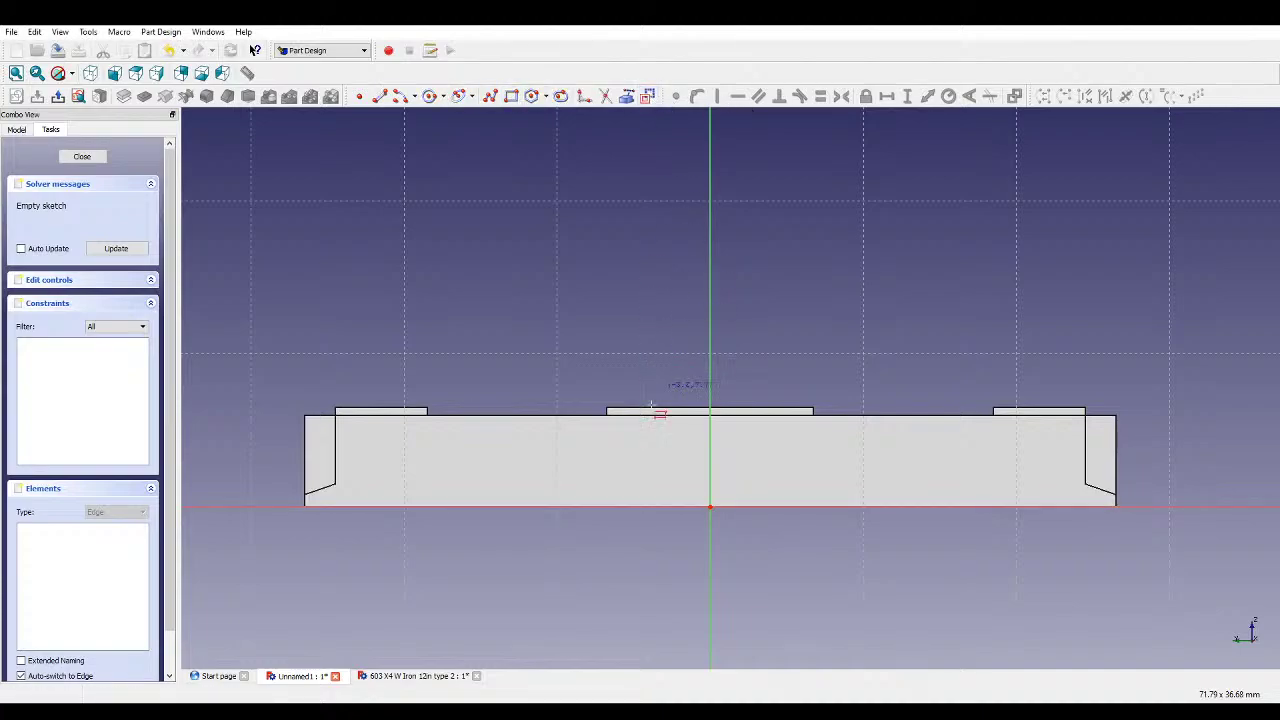
scroll(705, 442, up, 4)
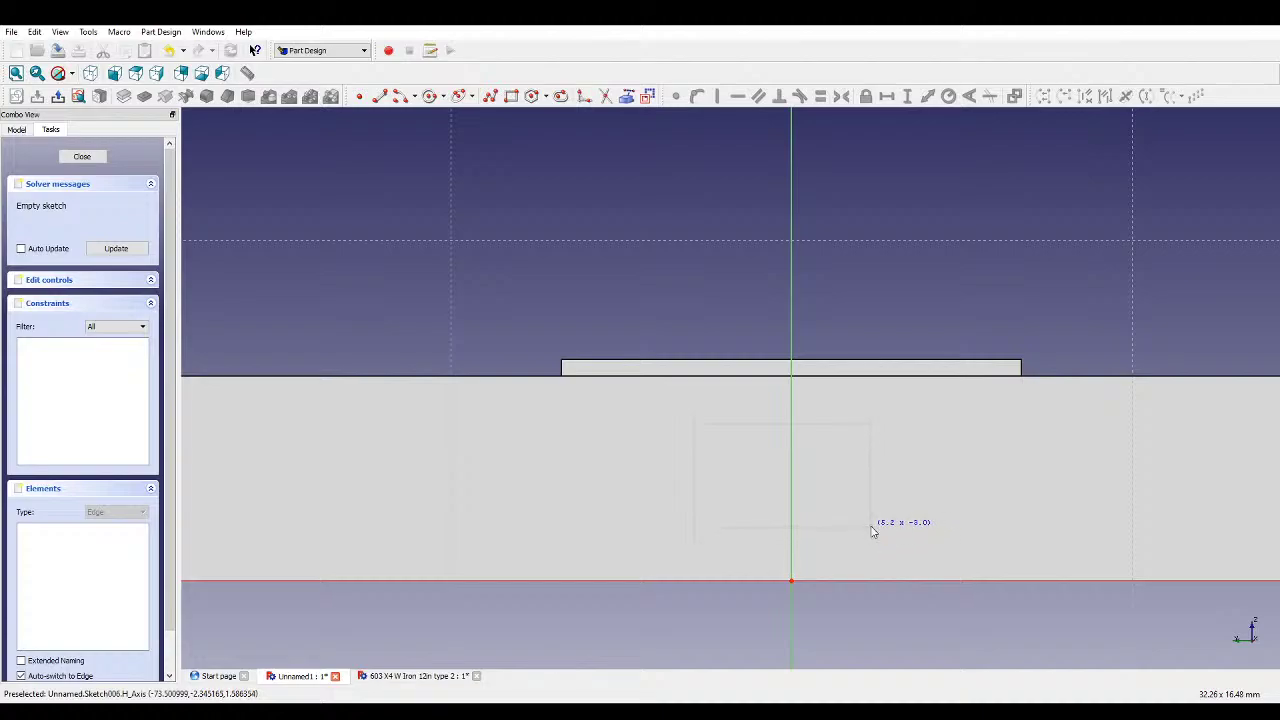
click(871, 525)
- Draw construction lines from three of the rectangle's corners to a common point on the vertical axis
click(533, 97)
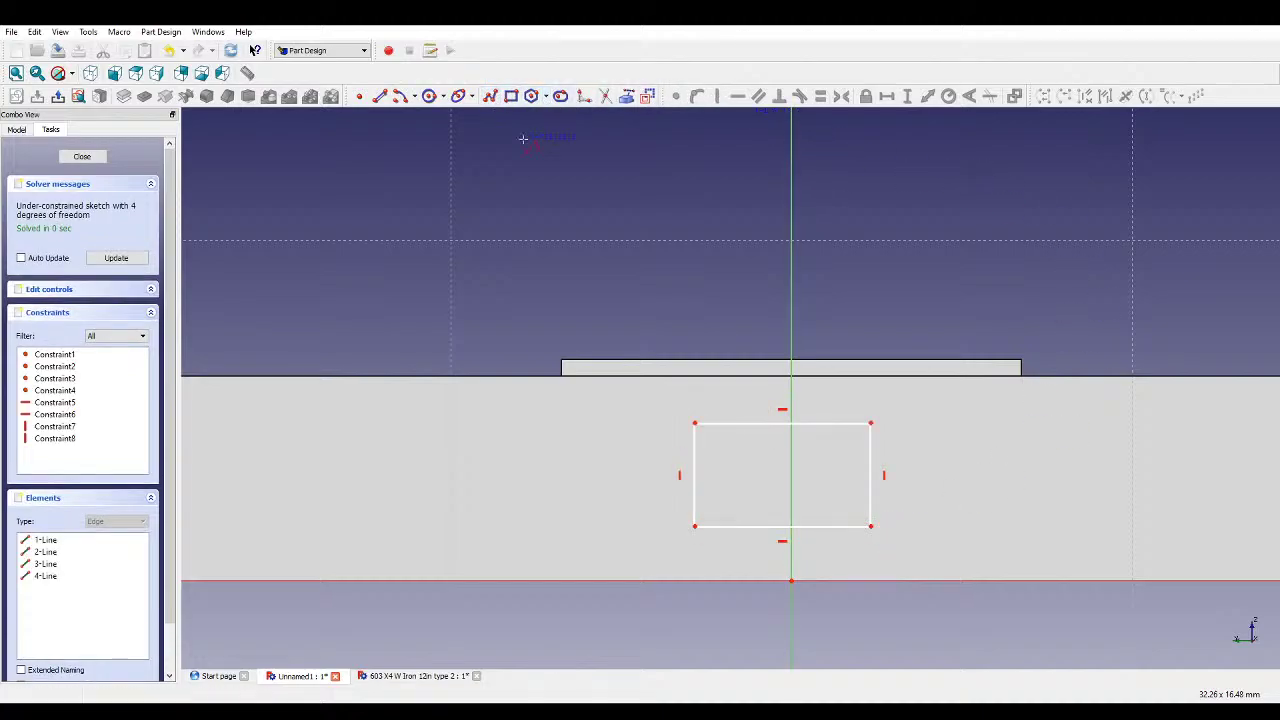
click(695, 424)
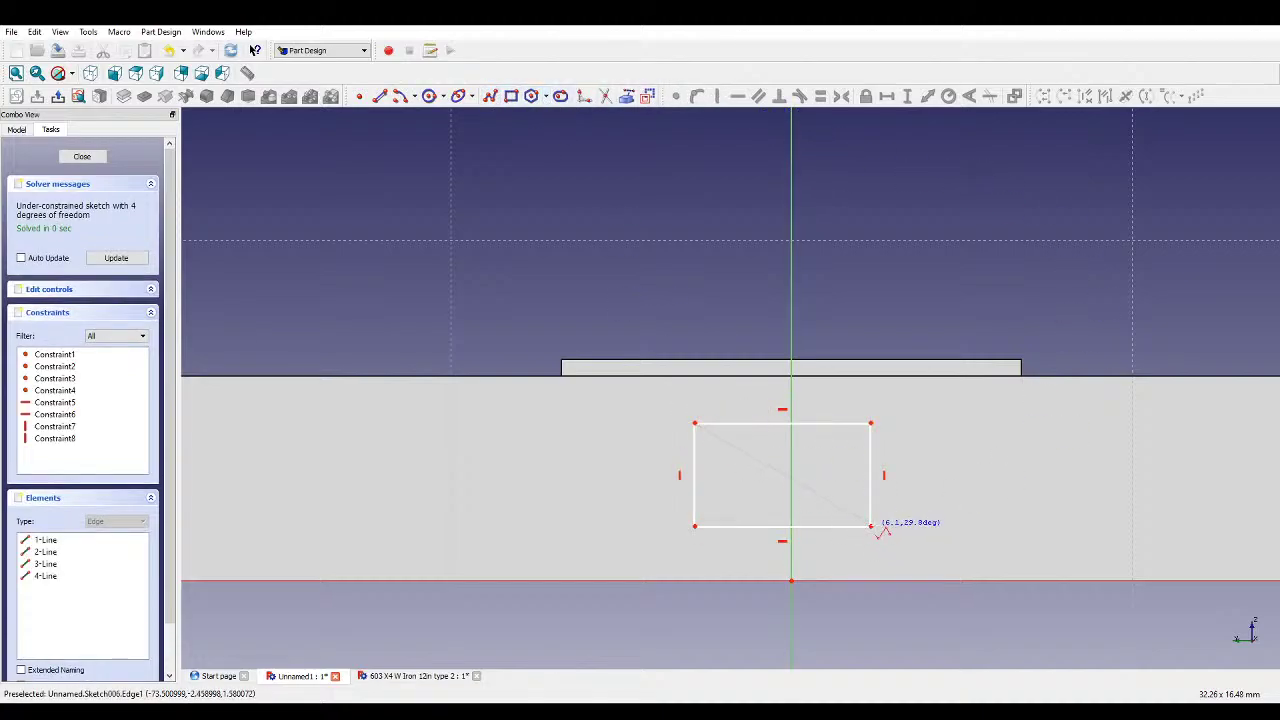
click(791, 479)
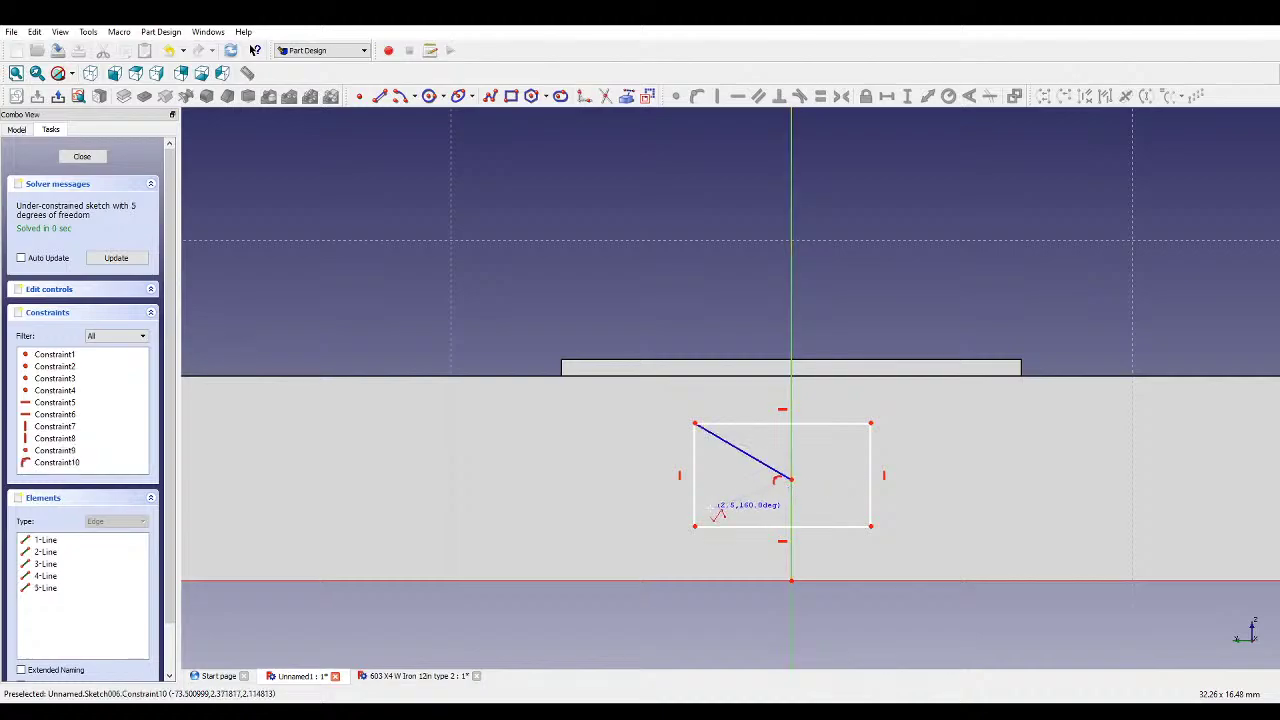
click(697, 526)
right_click(766, 515)
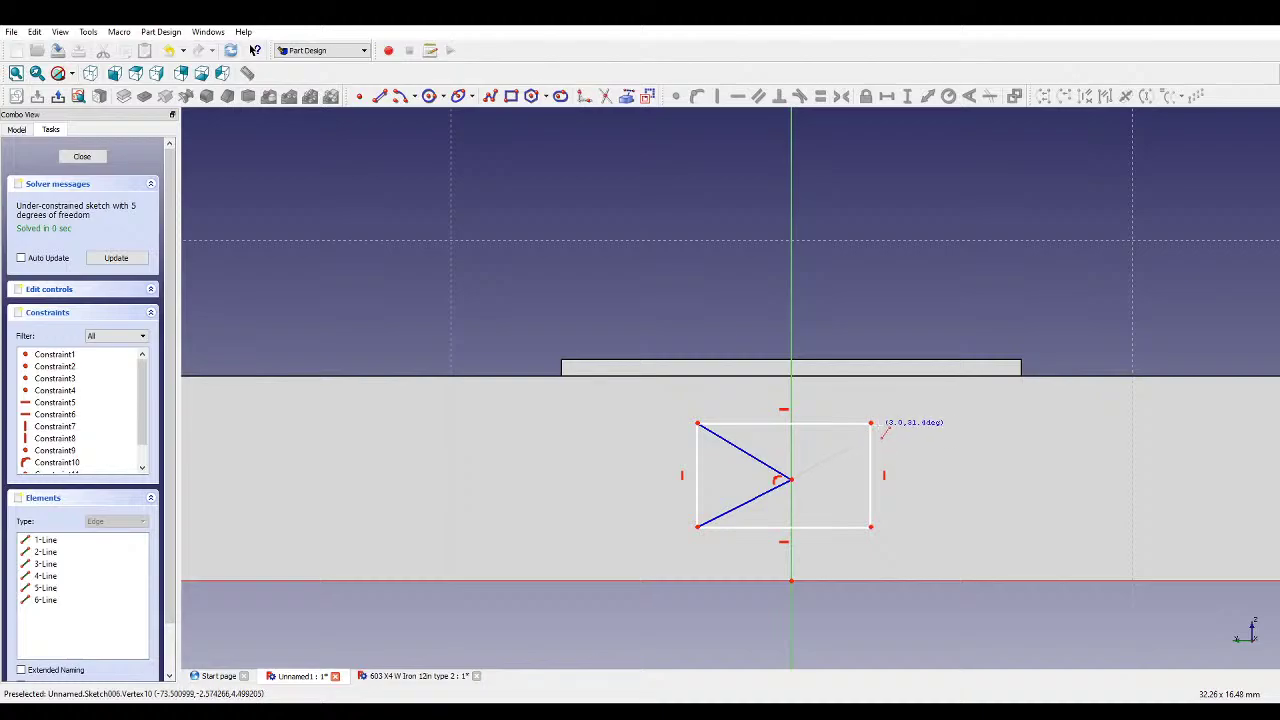
click(870, 423)
right_click(936, 453)
- Constrain the three diagonal construction lines to equal length so the rectangle is centred on their common point
click(829, 446)
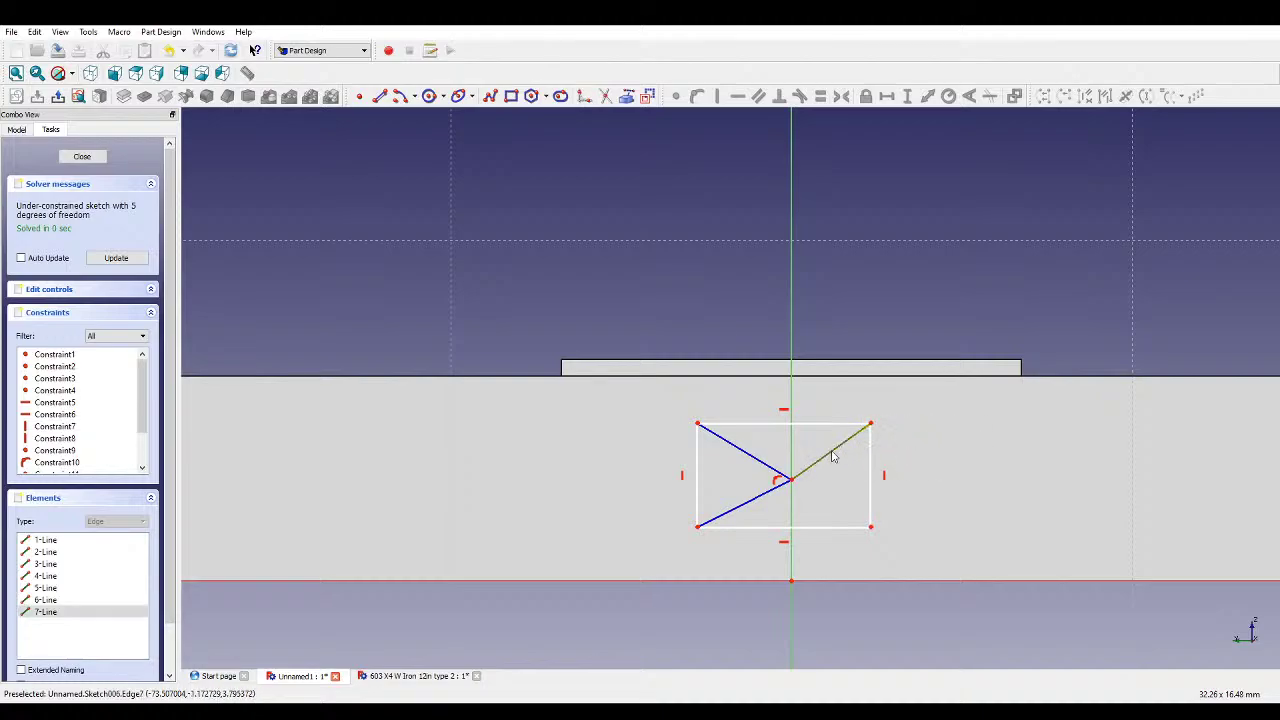
click(768, 472)
click(766, 467)
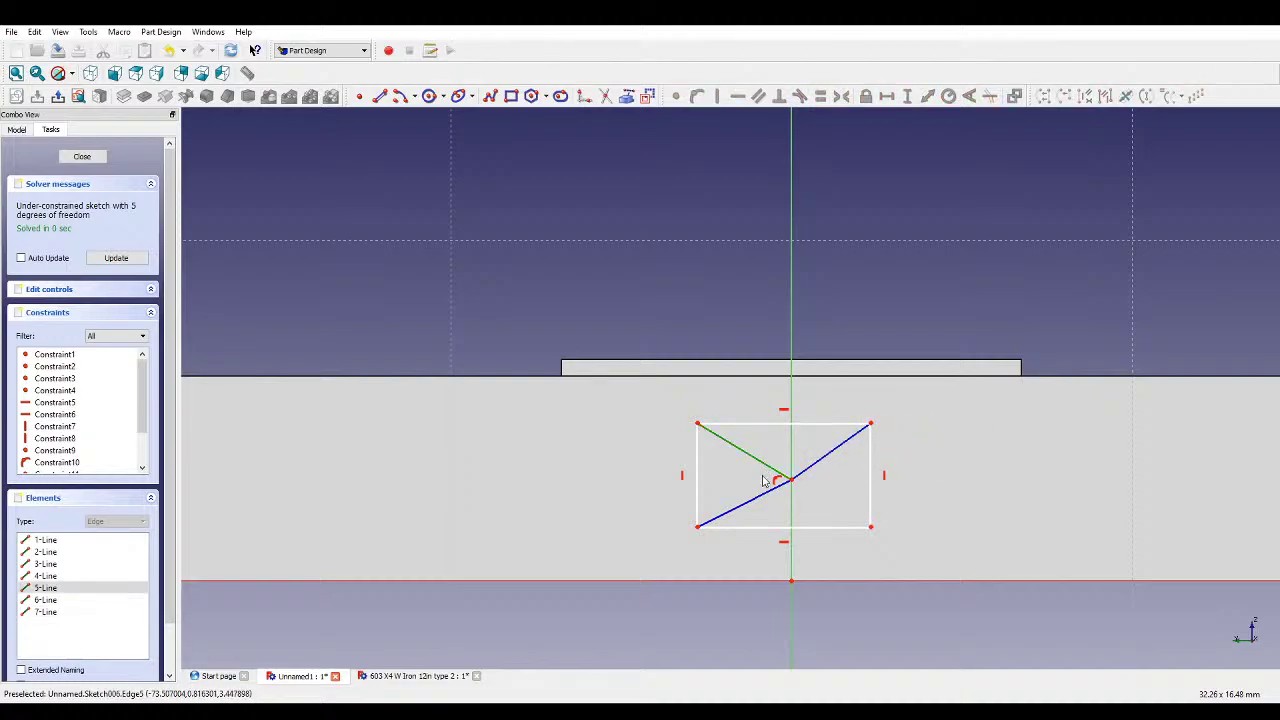
click(766, 496)
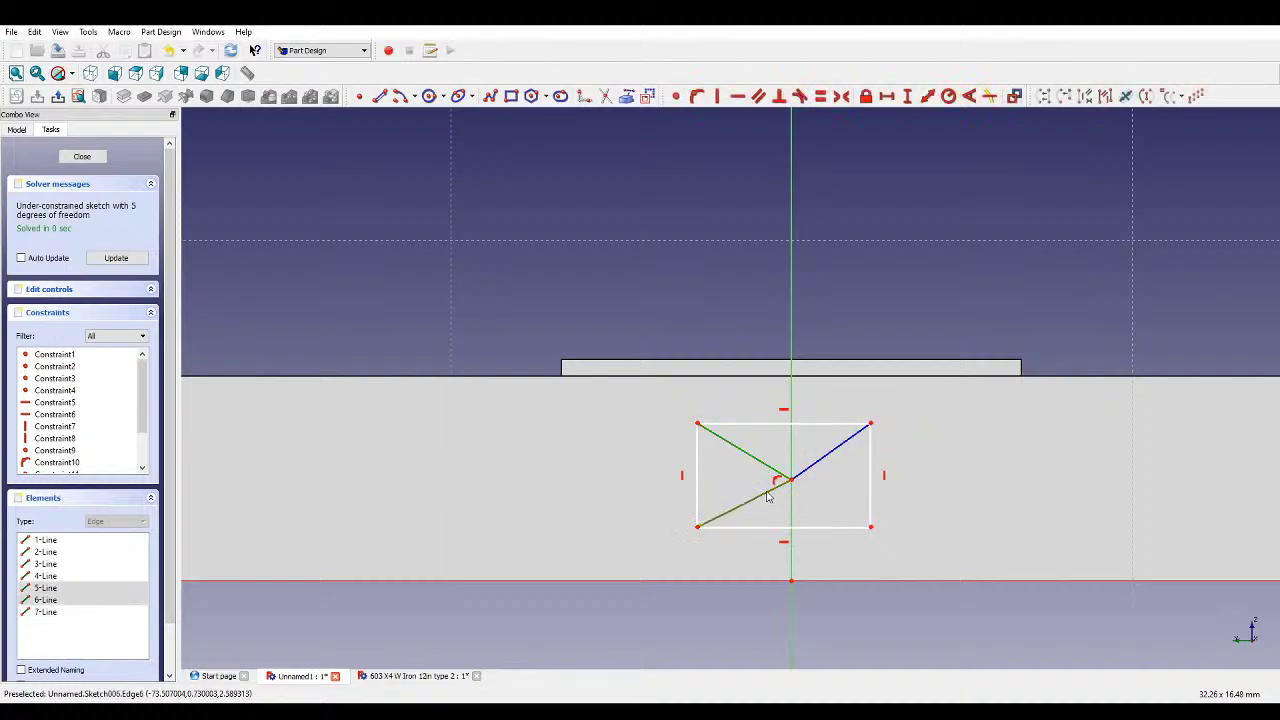
click(829, 462)
click(820, 96)
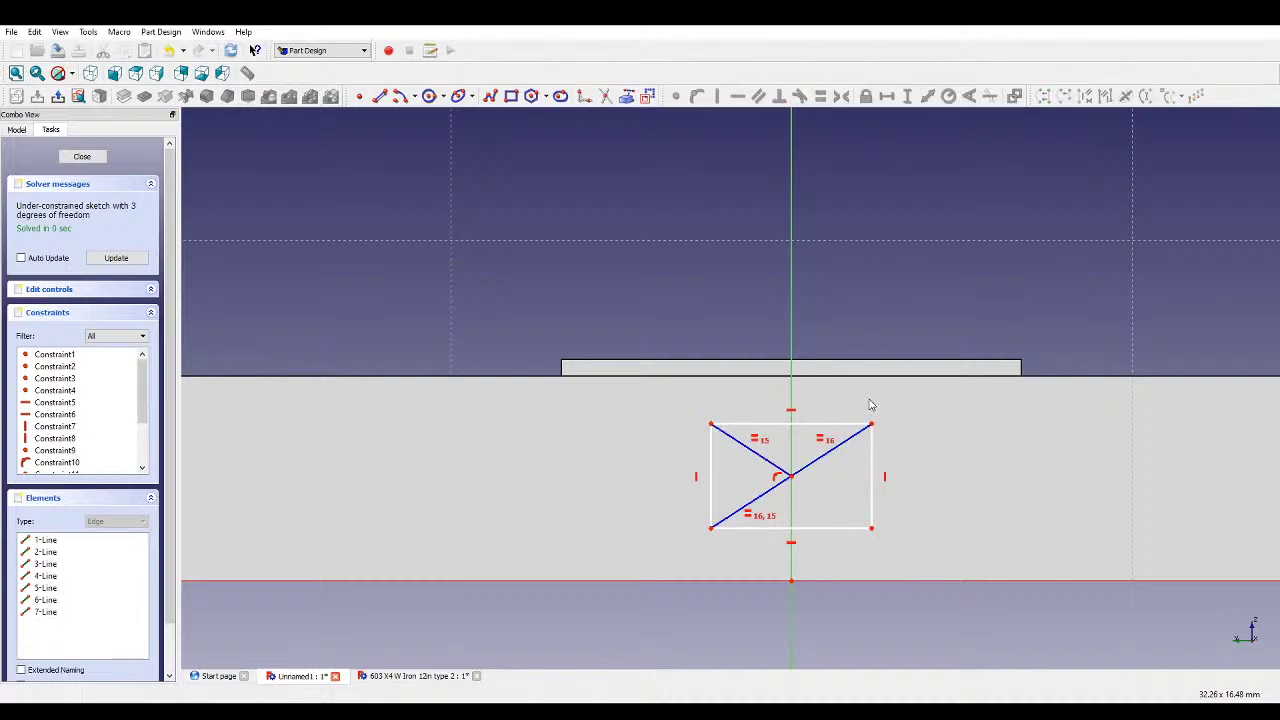
- Constrain the rectangle's centre point to a vertical distance of 3 mm from the origin and close the sketch
click(794, 480)
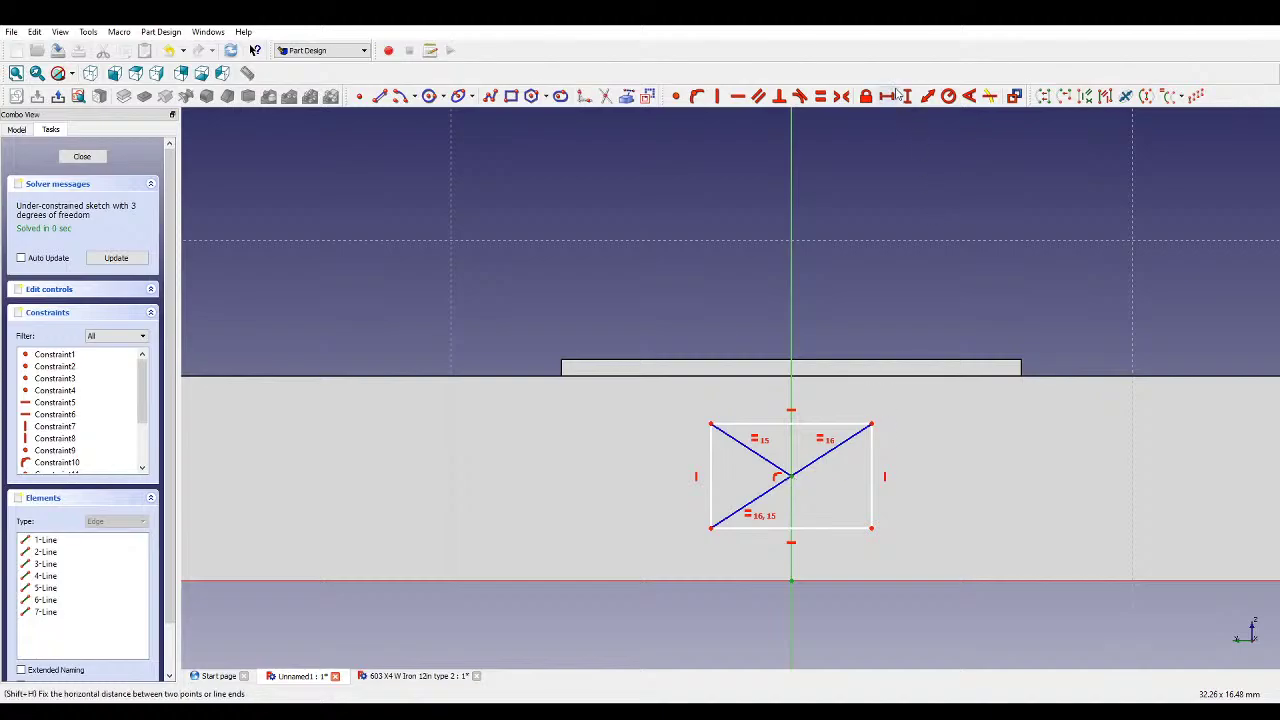
click(905, 96)
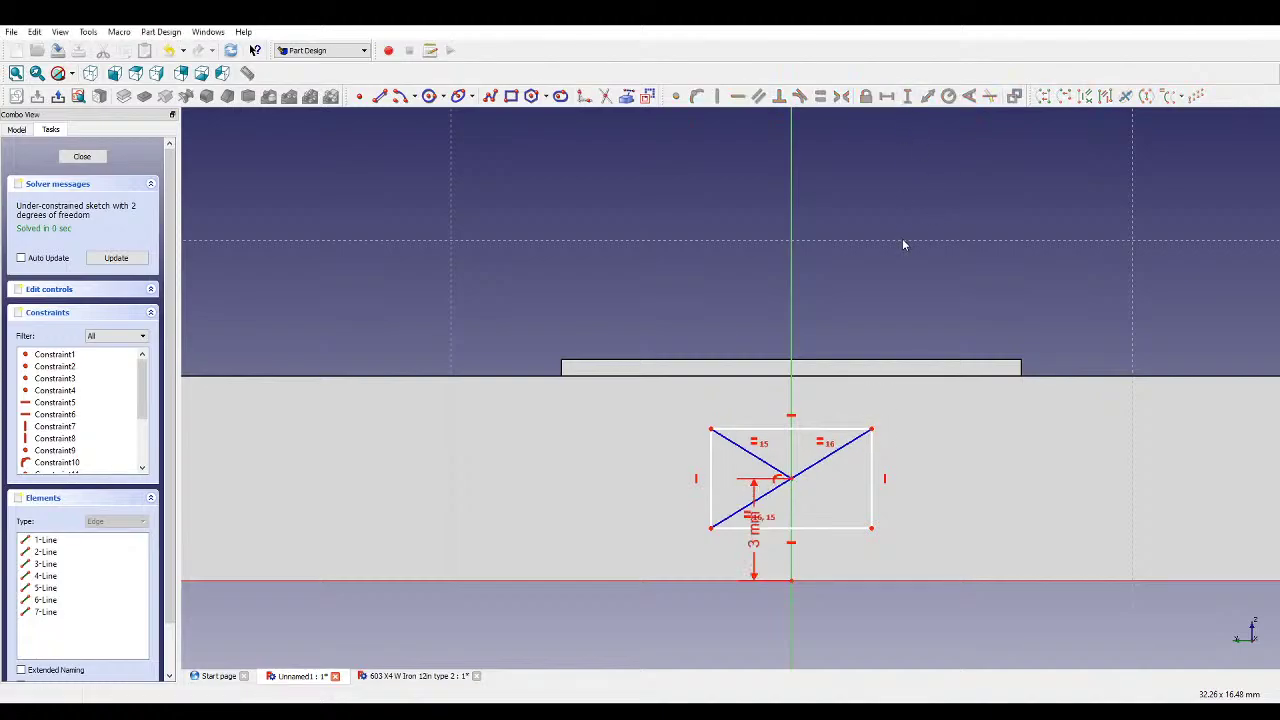
scroll(871, 364, down, 2)
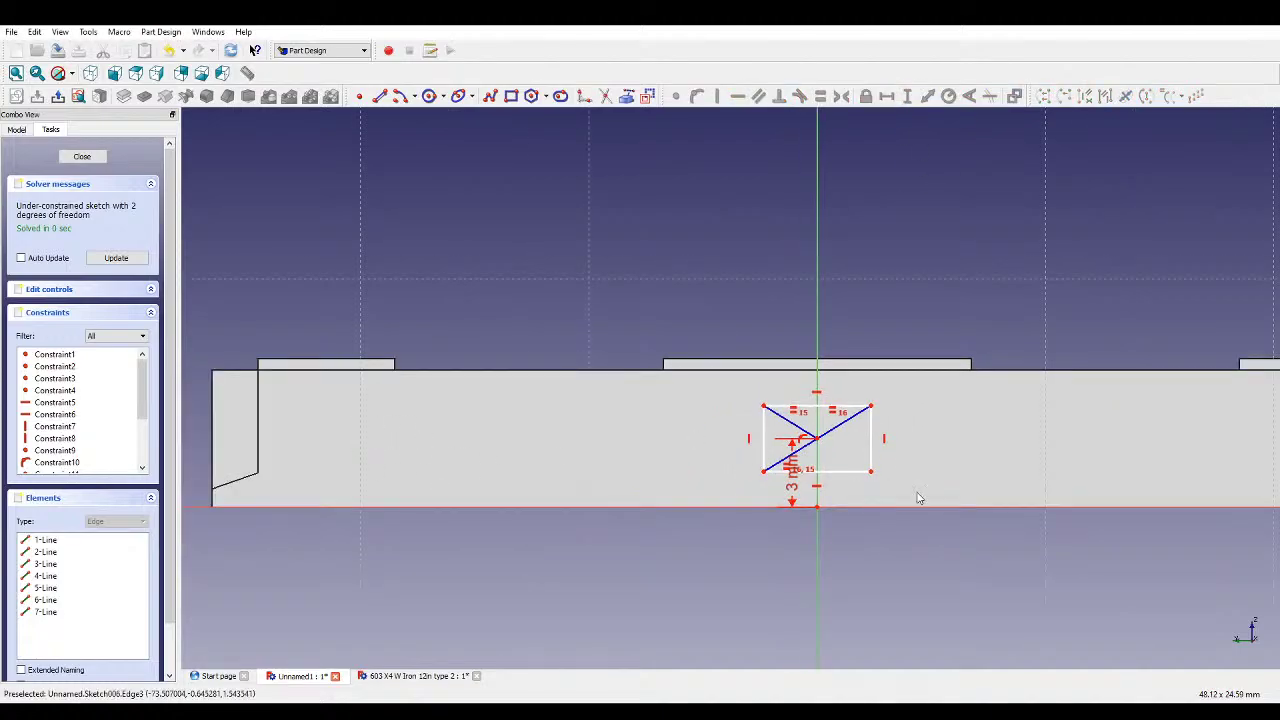
scroll(967, 471, up, 2)
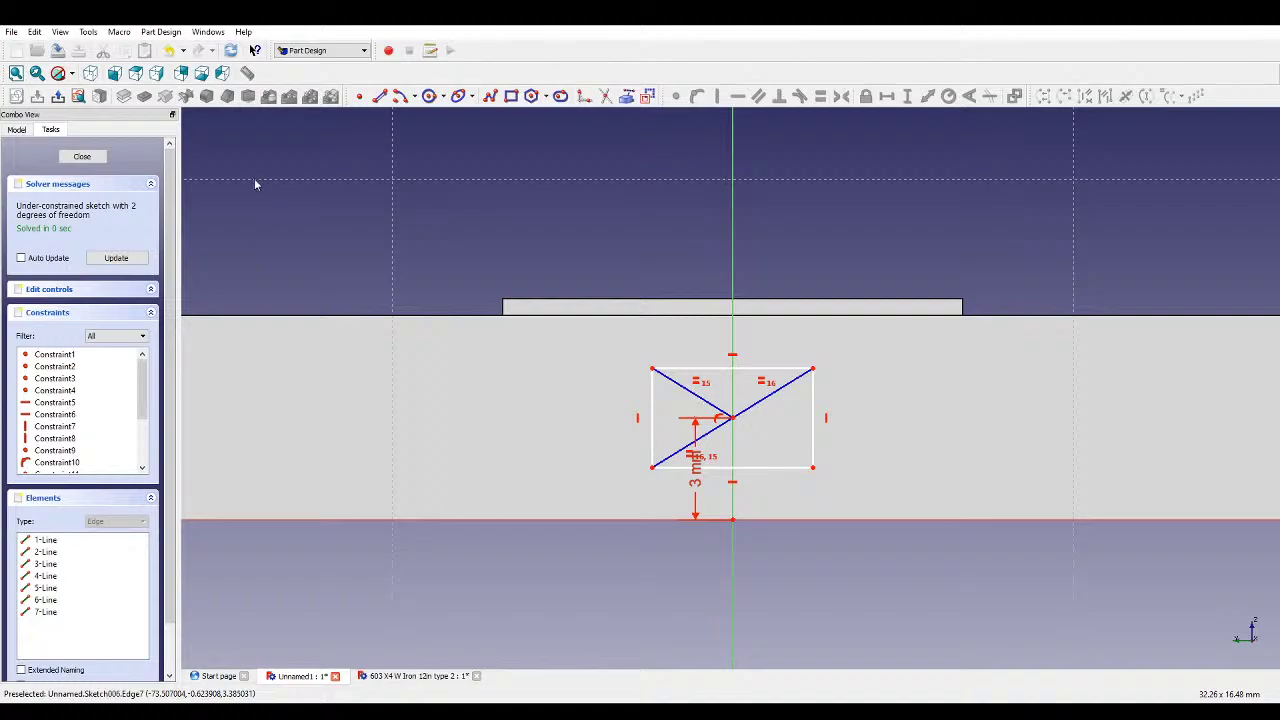
click(82, 156)
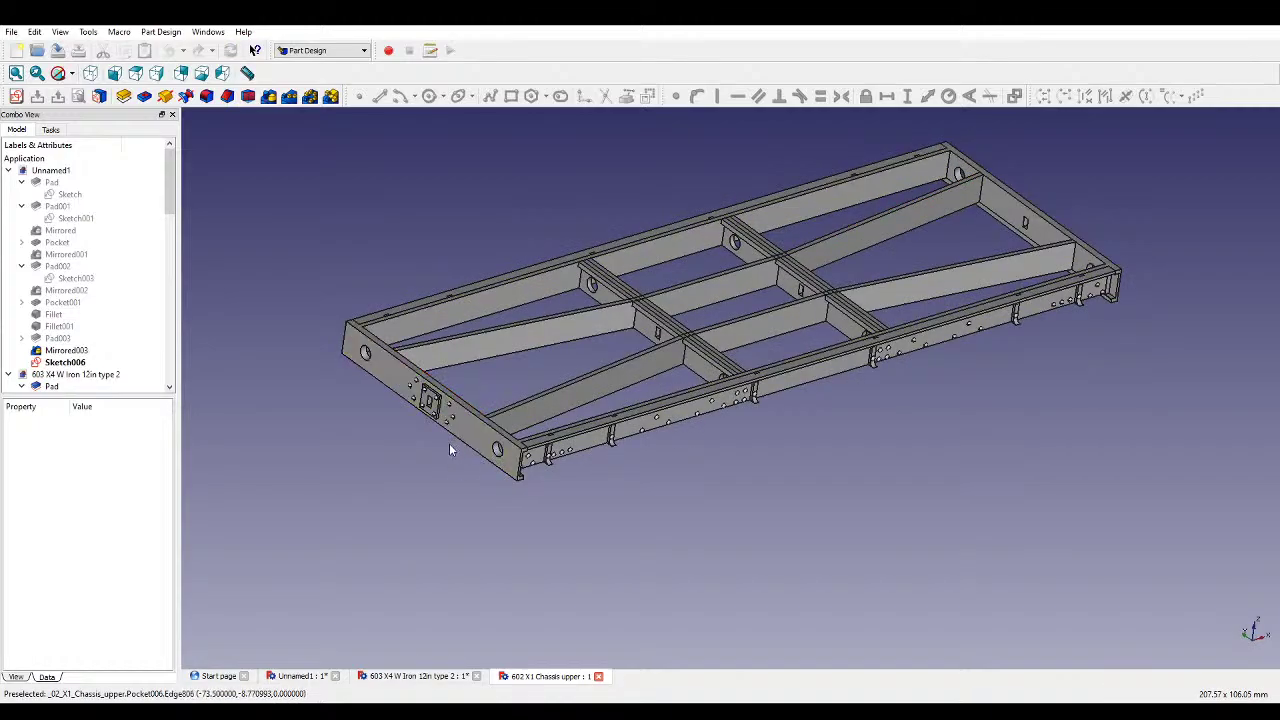
- Examine the coupling plate on the 602 X1 chassis's end face and check the wagon frame's Sketch003
middle_drag(449, 450, 540, 420)
scroll(630, 440, up, 5)
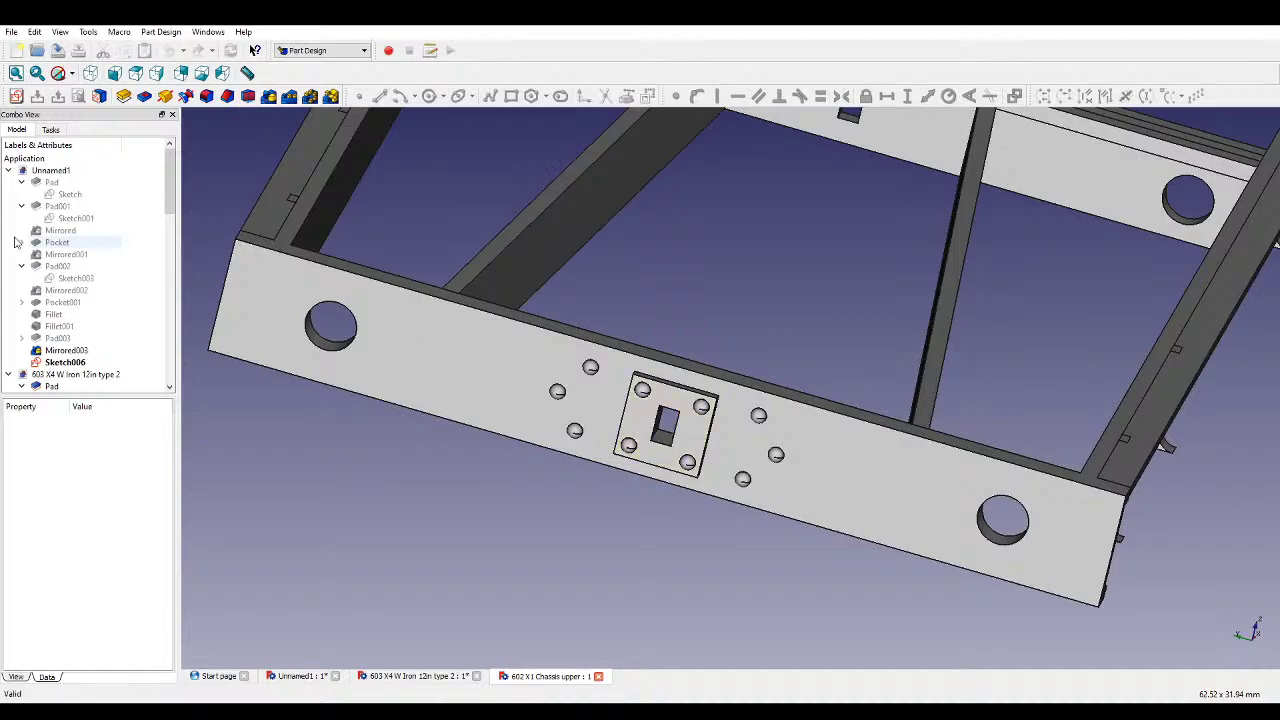
click(54, 281)
double_click(60, 285)
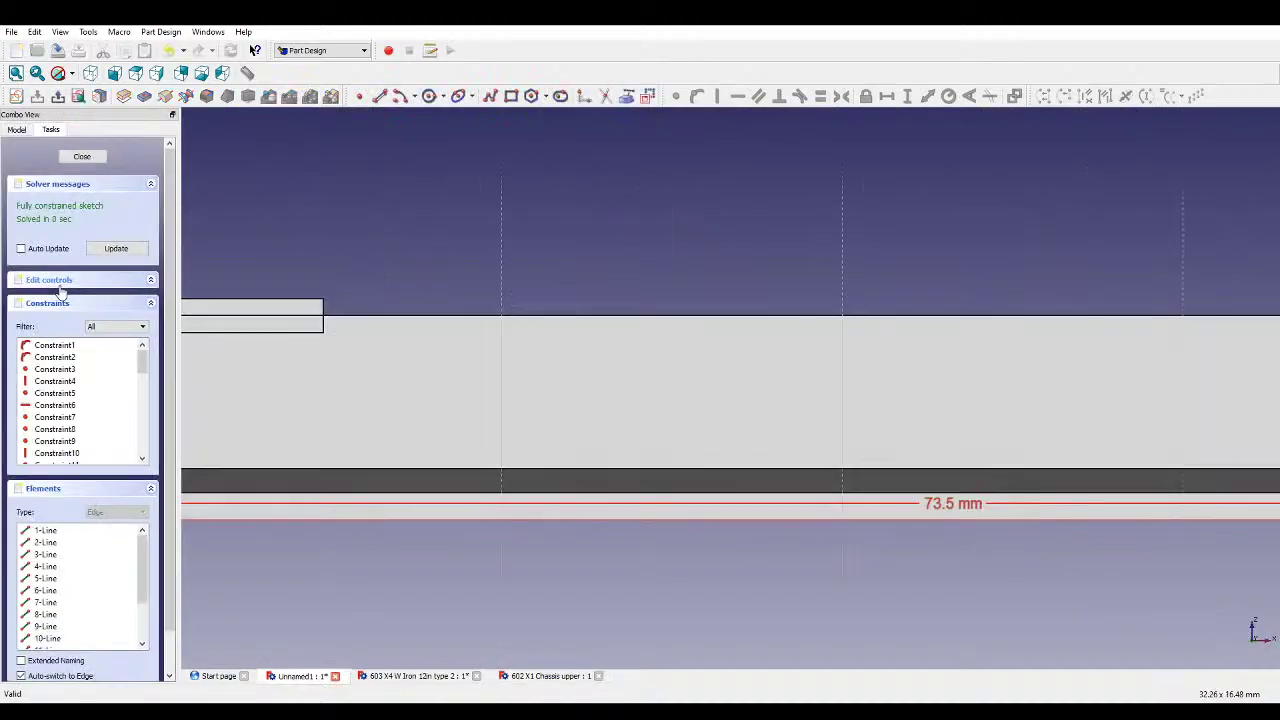
scroll(495, 352, down, 10)
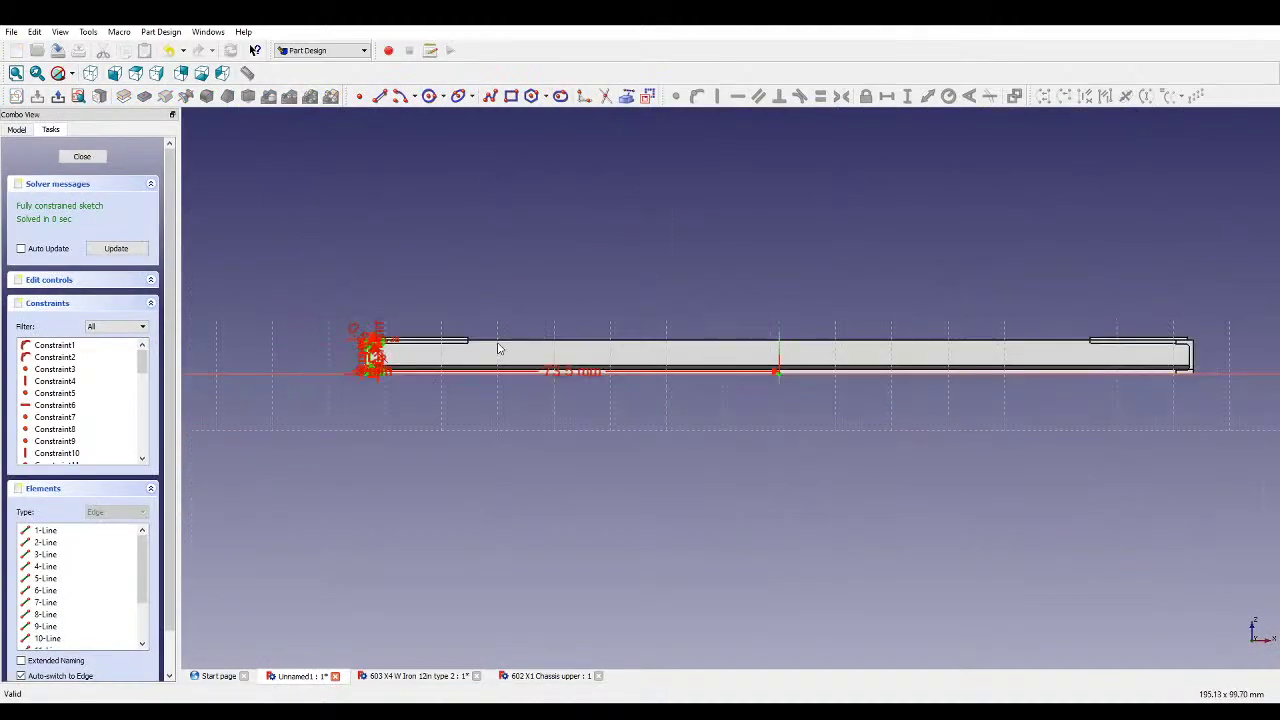
click(82, 156)
- Inspect the 602 X1 chassis sketches behind Pocket006, Pad016 and Pocket005 while searching for the end-face opening's dimensions
scroll(82, 265, down, 12)
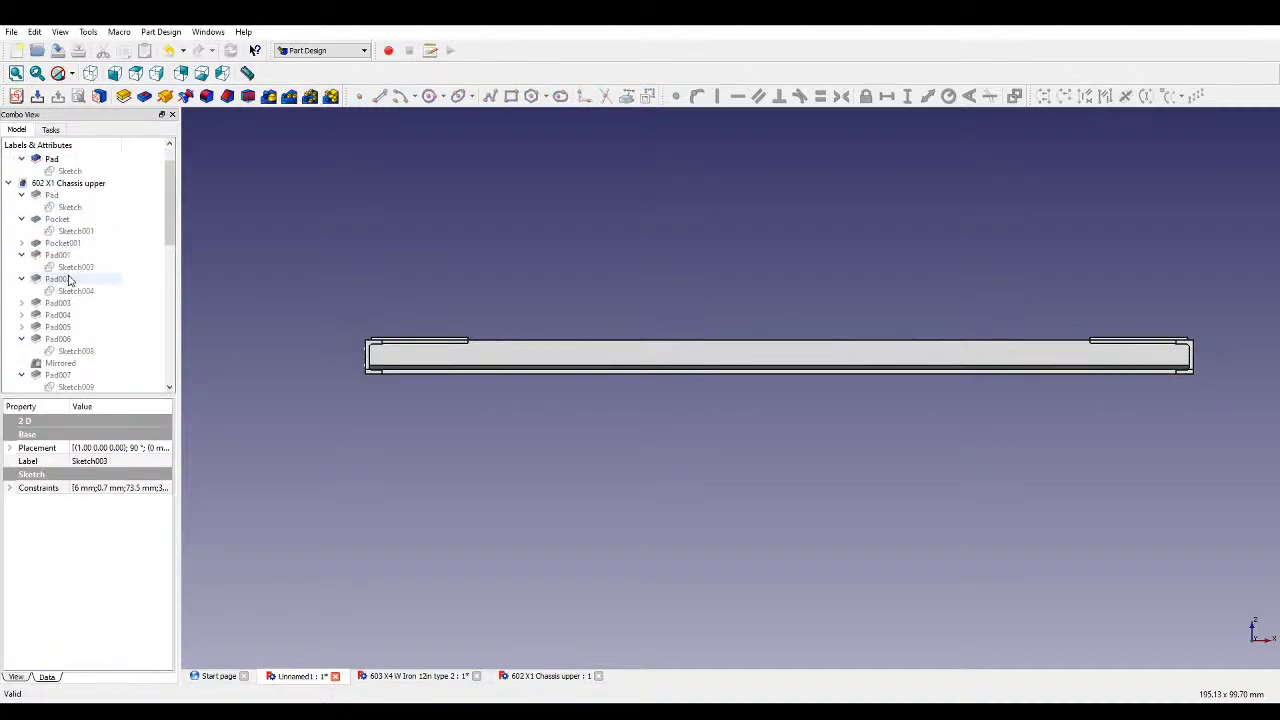
scroll(80, 279, down, 1)
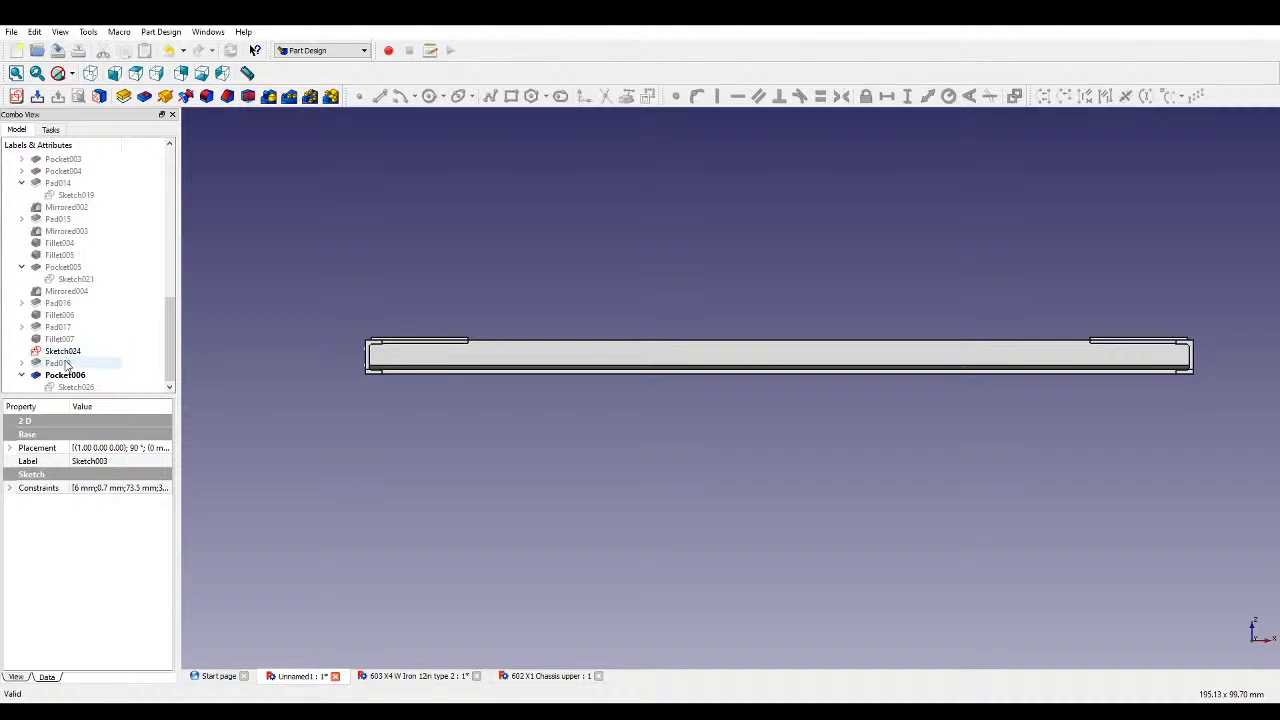
double_click(78, 388)
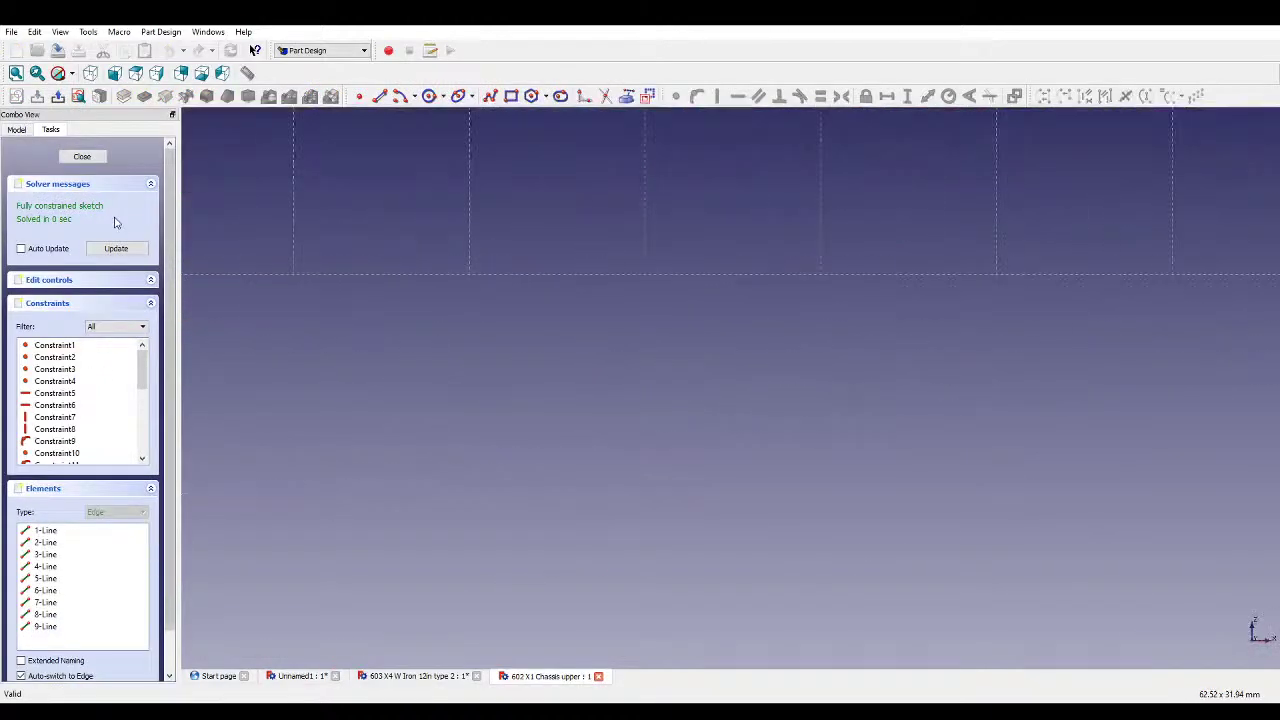
click(82, 157)
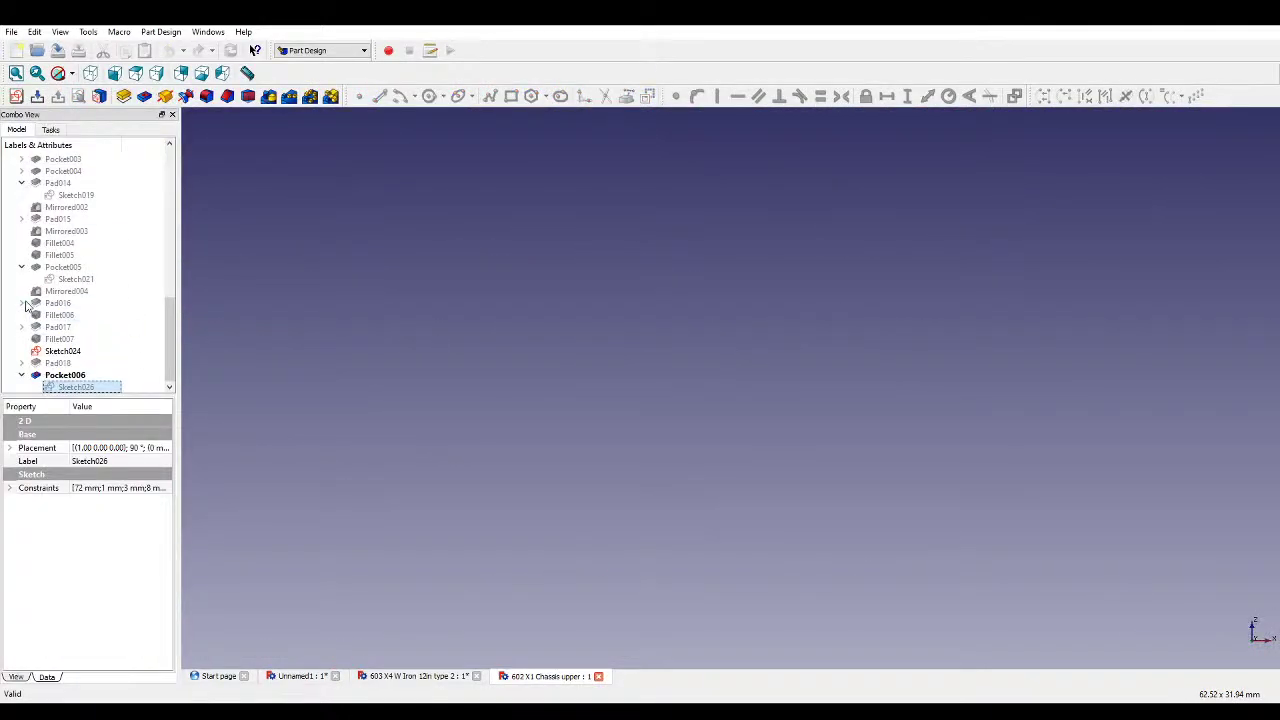
double_click(60, 316)
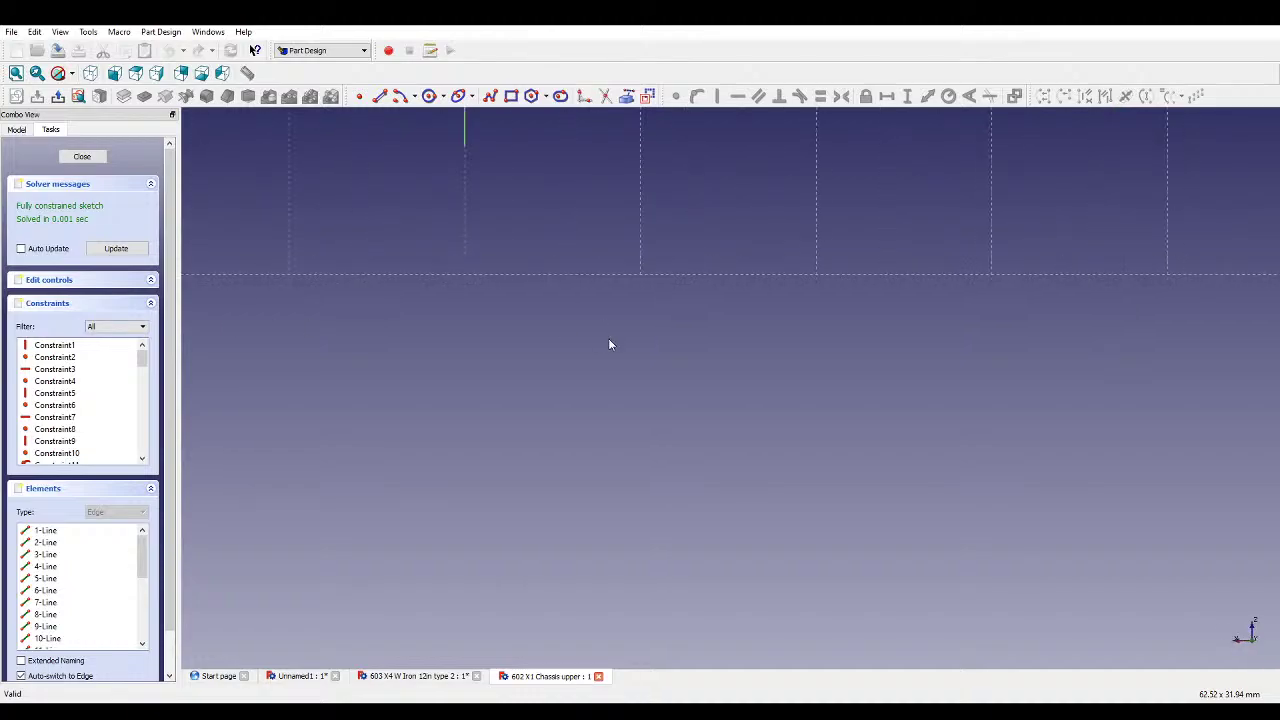
click(64, 160)
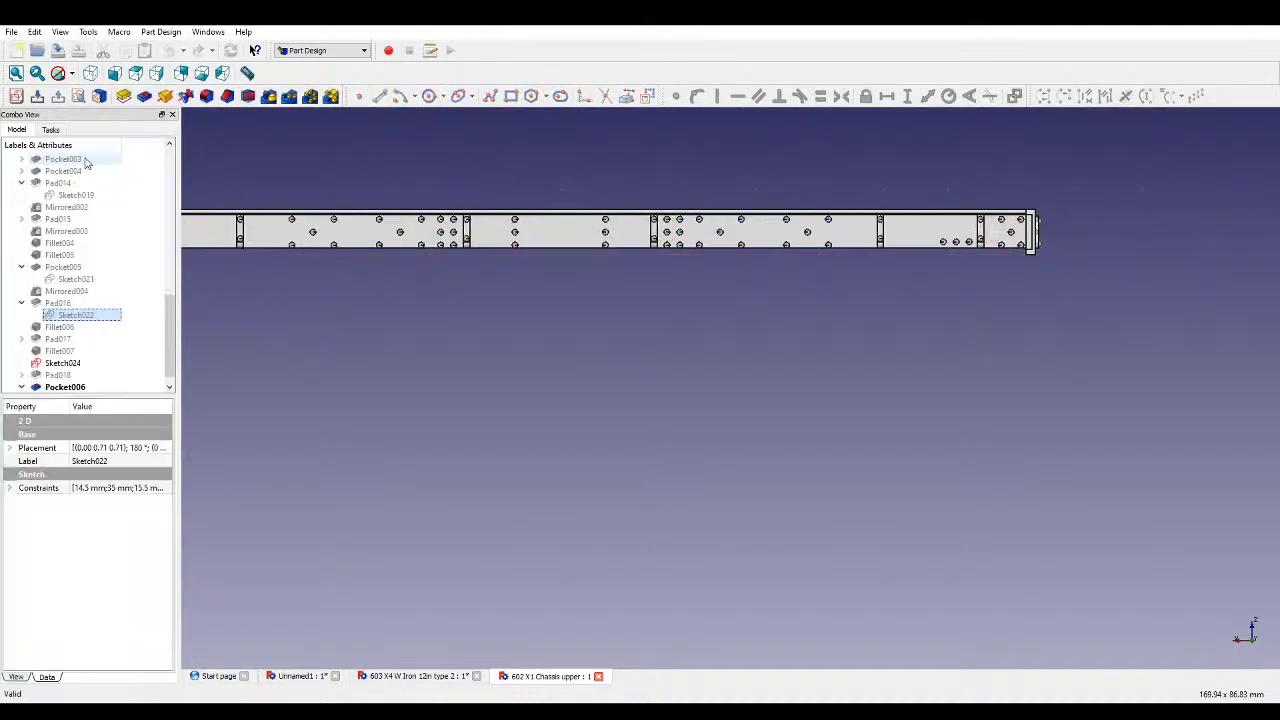
double_click(72, 282)
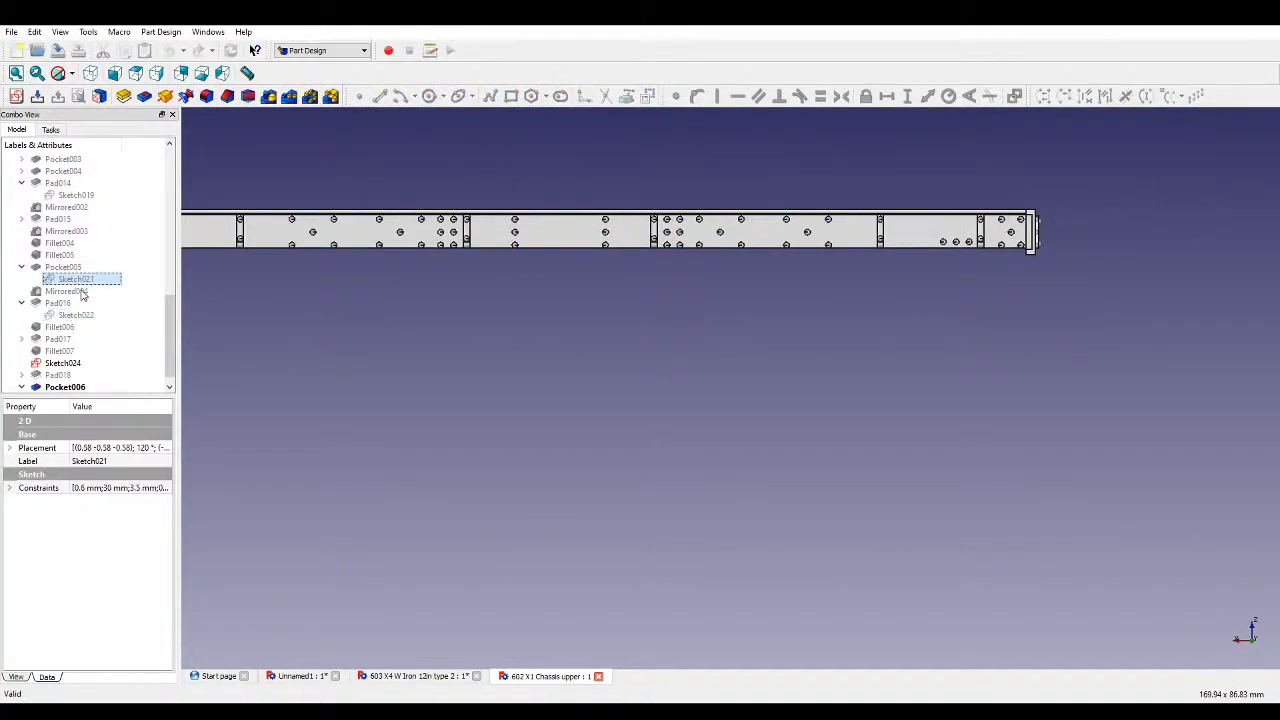
scroll(752, 224, up, 5)
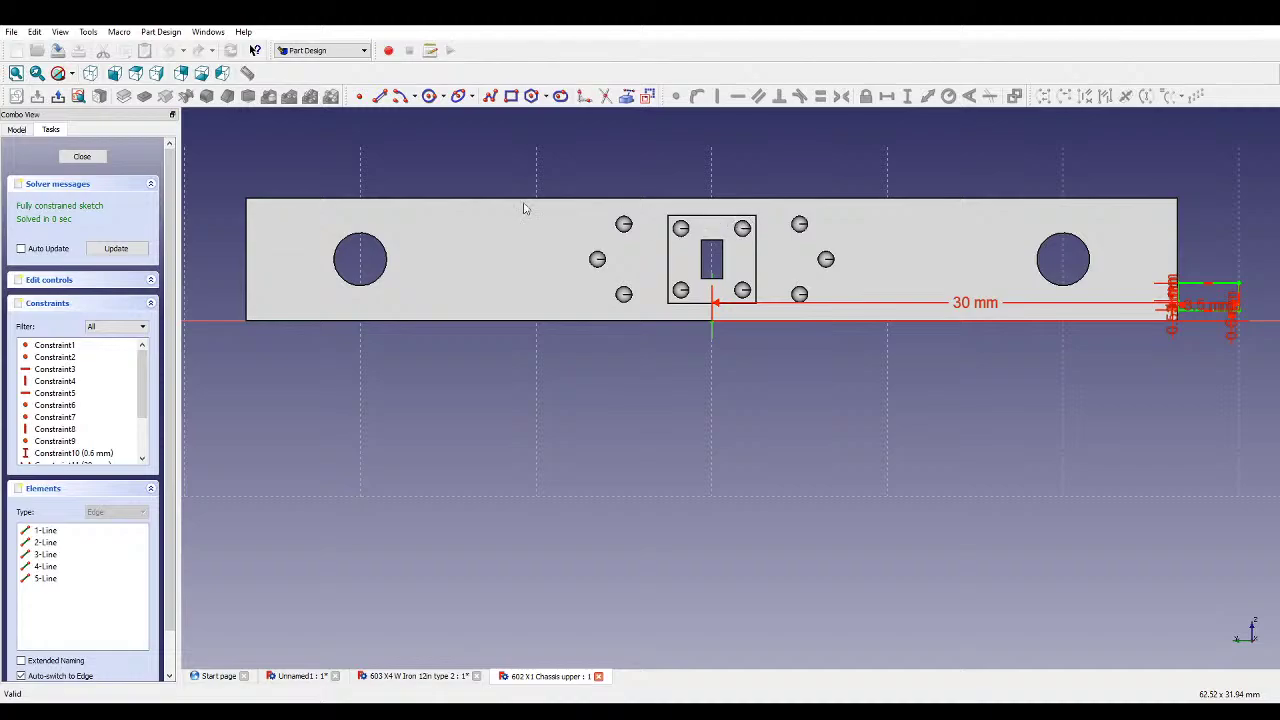
click(82, 156)
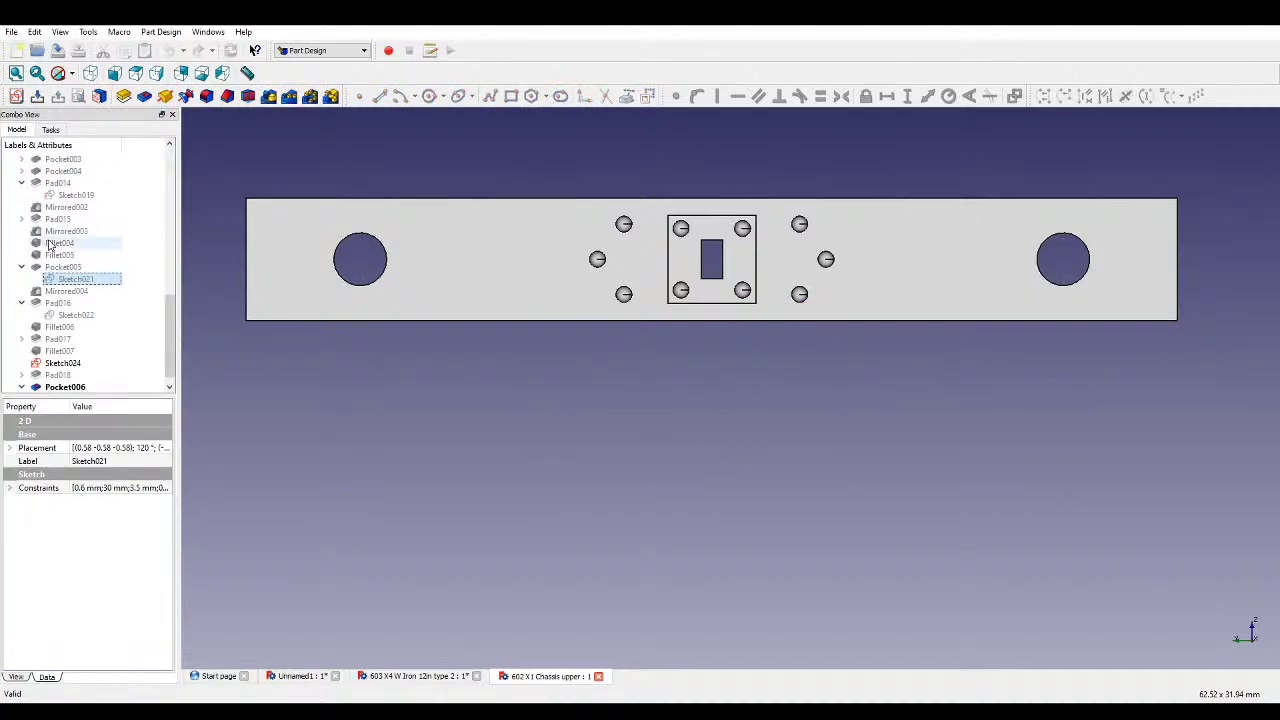
- Check the sketches of Pad015 and Pad014 in the 602 X1 chassis, still searching for the end-face details
click(22, 219)
click(45, 231)
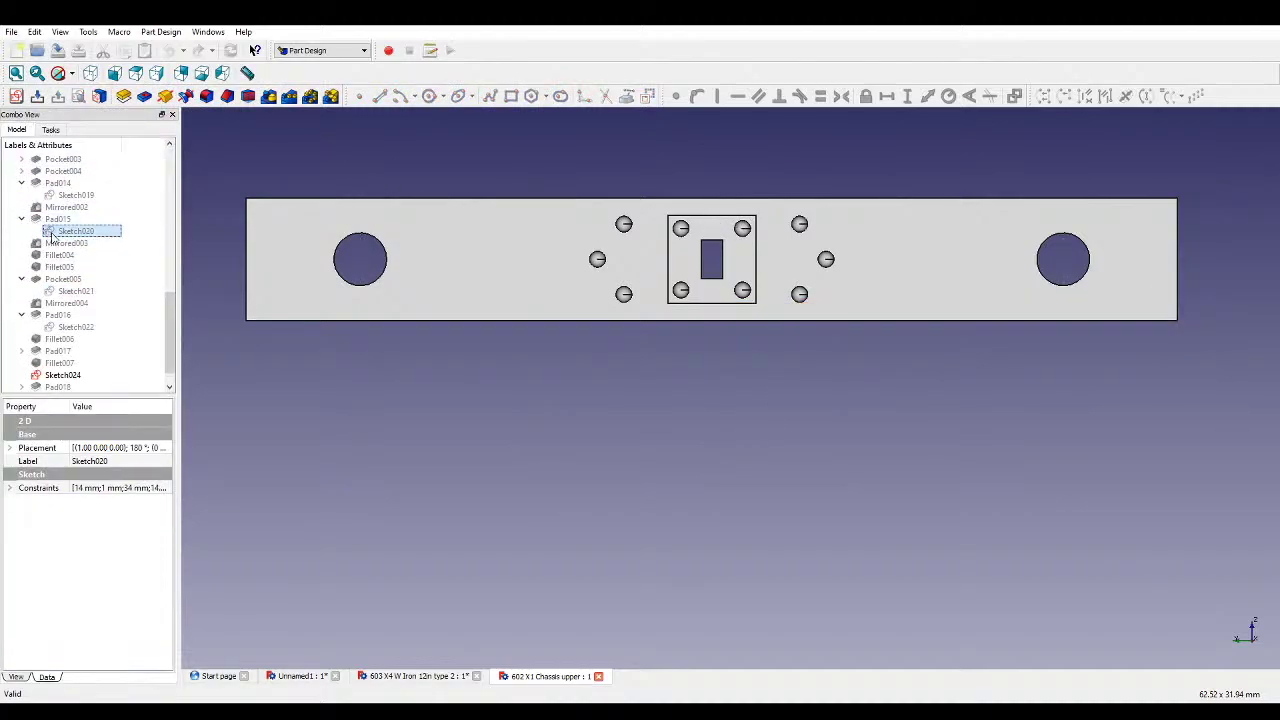
double_click(52, 235)
scroll(765, 287, down, 3)
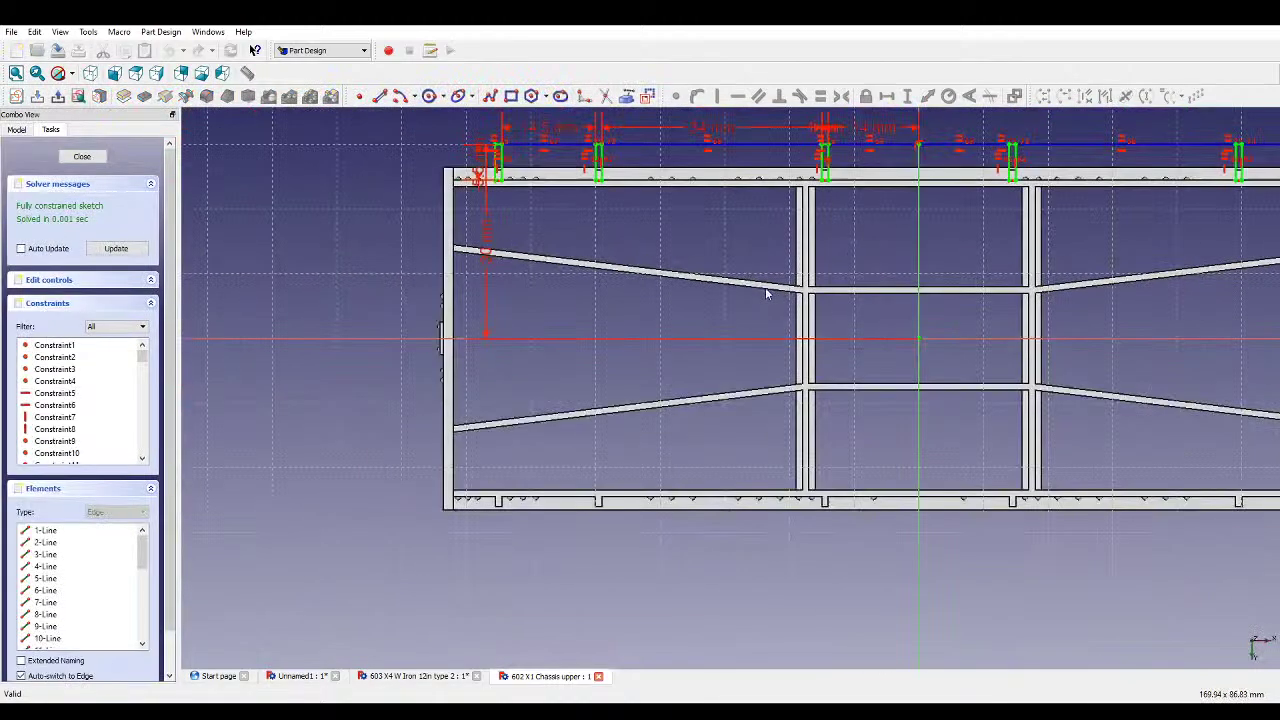
click(82, 156)
click(22, 183)
click(74, 195)
double_click(71, 198)
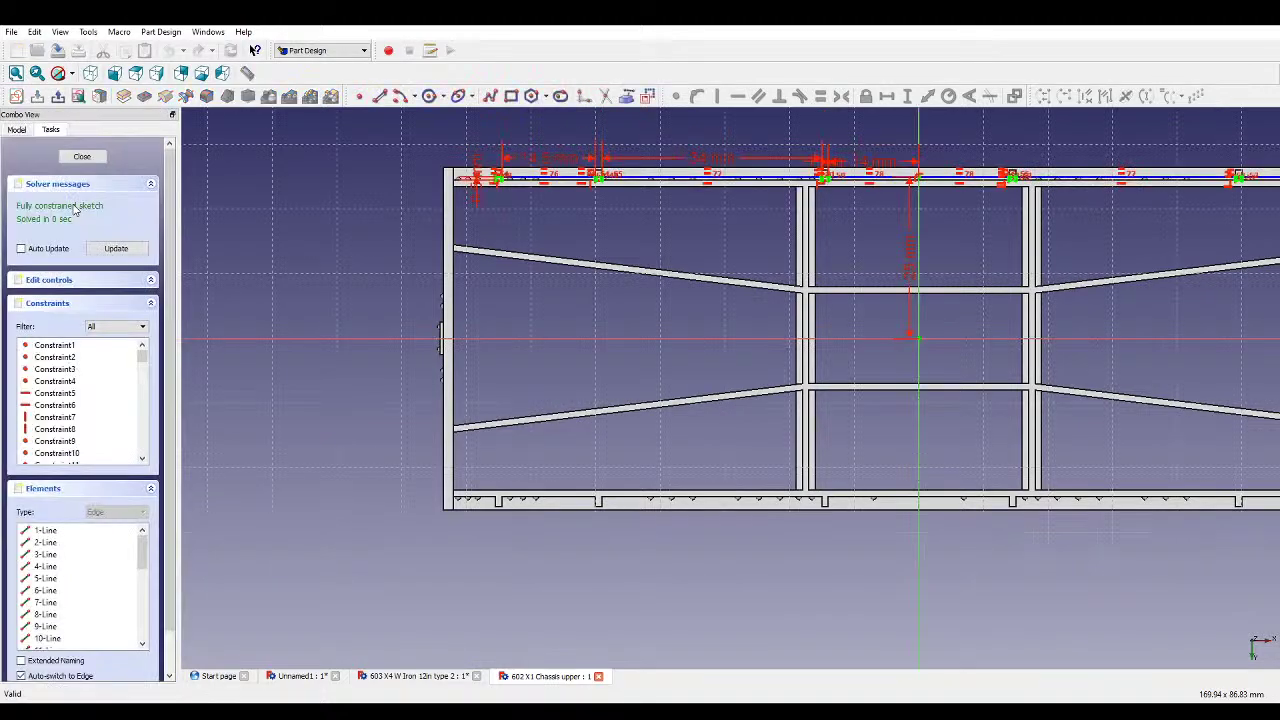
click(82, 156)
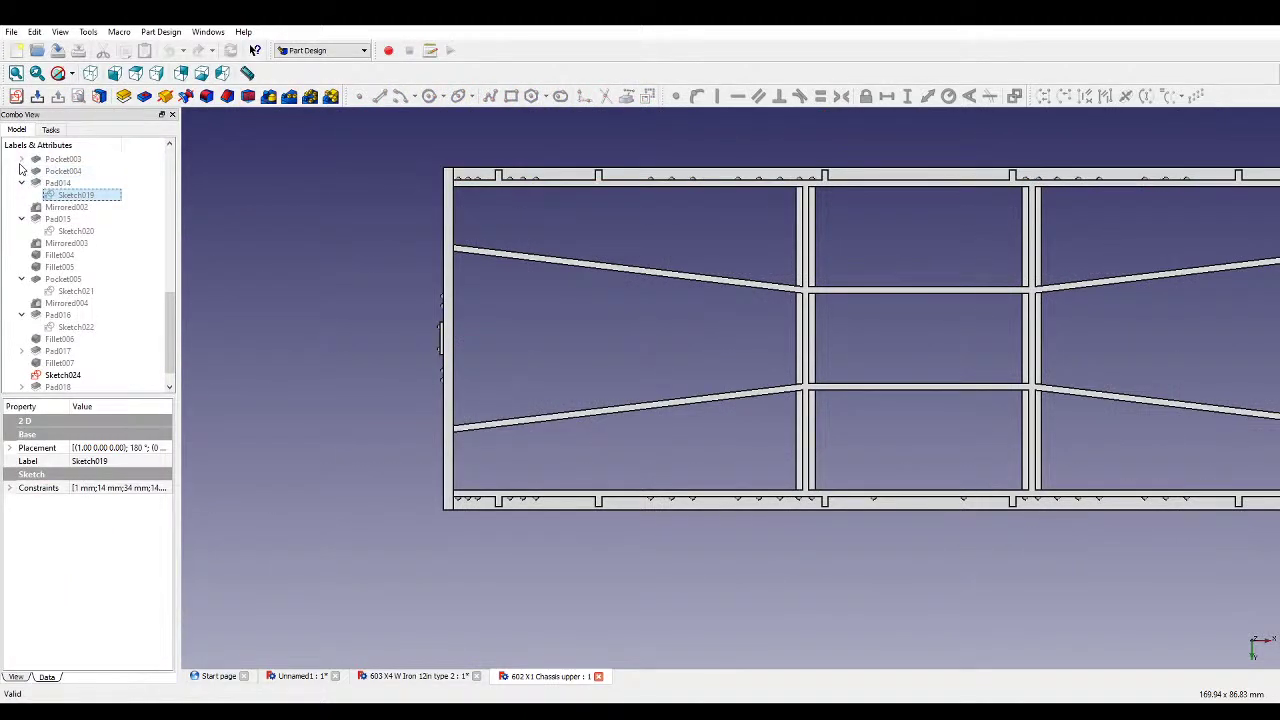
scroll(48, 186, up, 1)
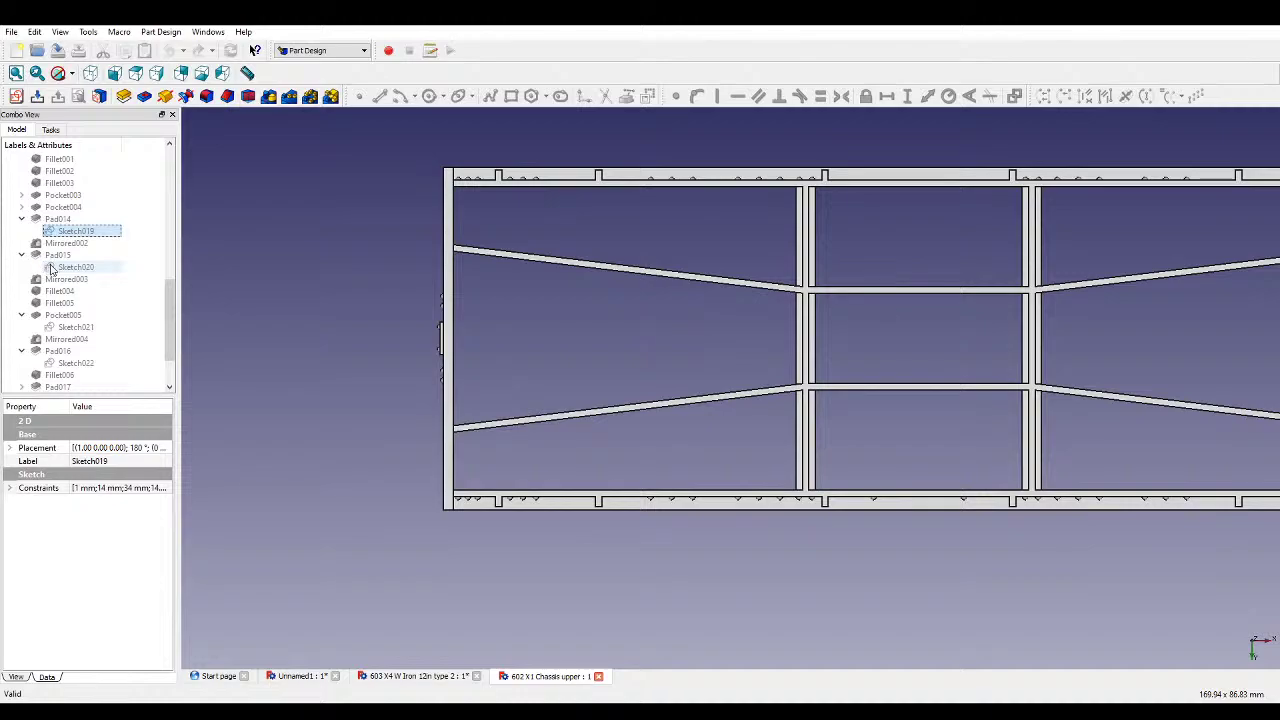
double_click(52, 268)
click(79, 158)
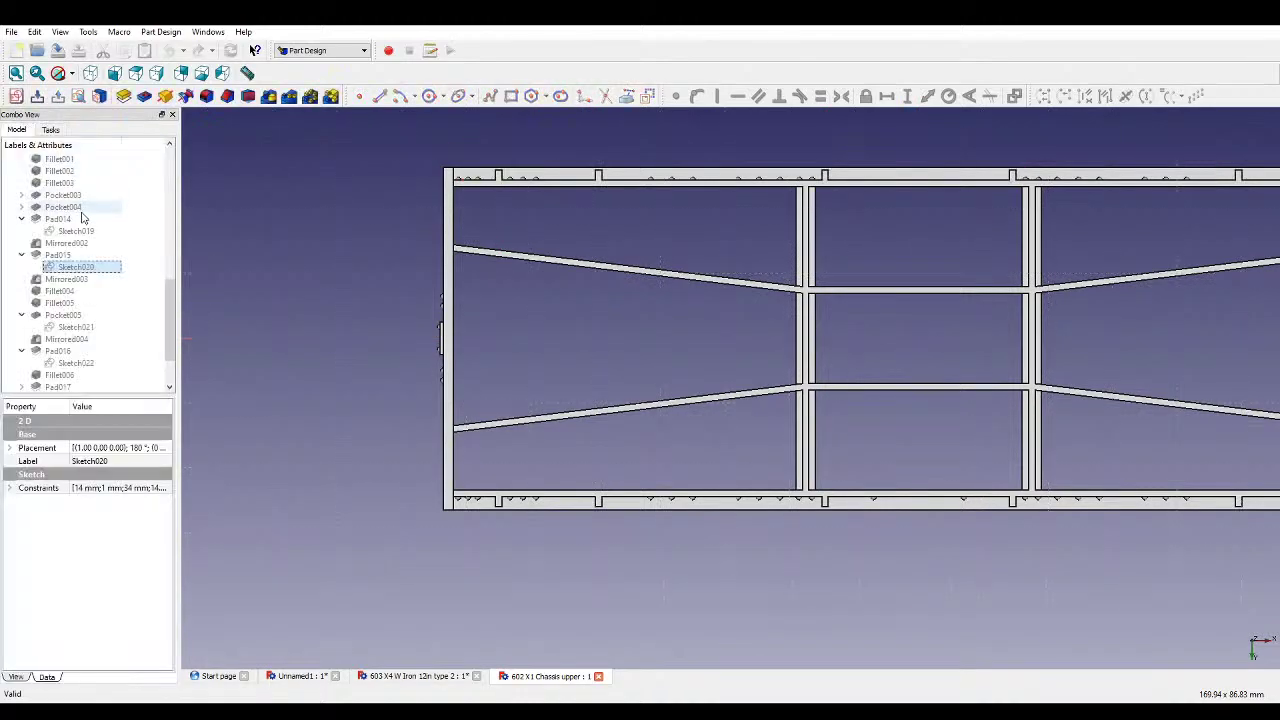
scroll(30, 210, up, 2)
scroll(22, 208, down, 3)
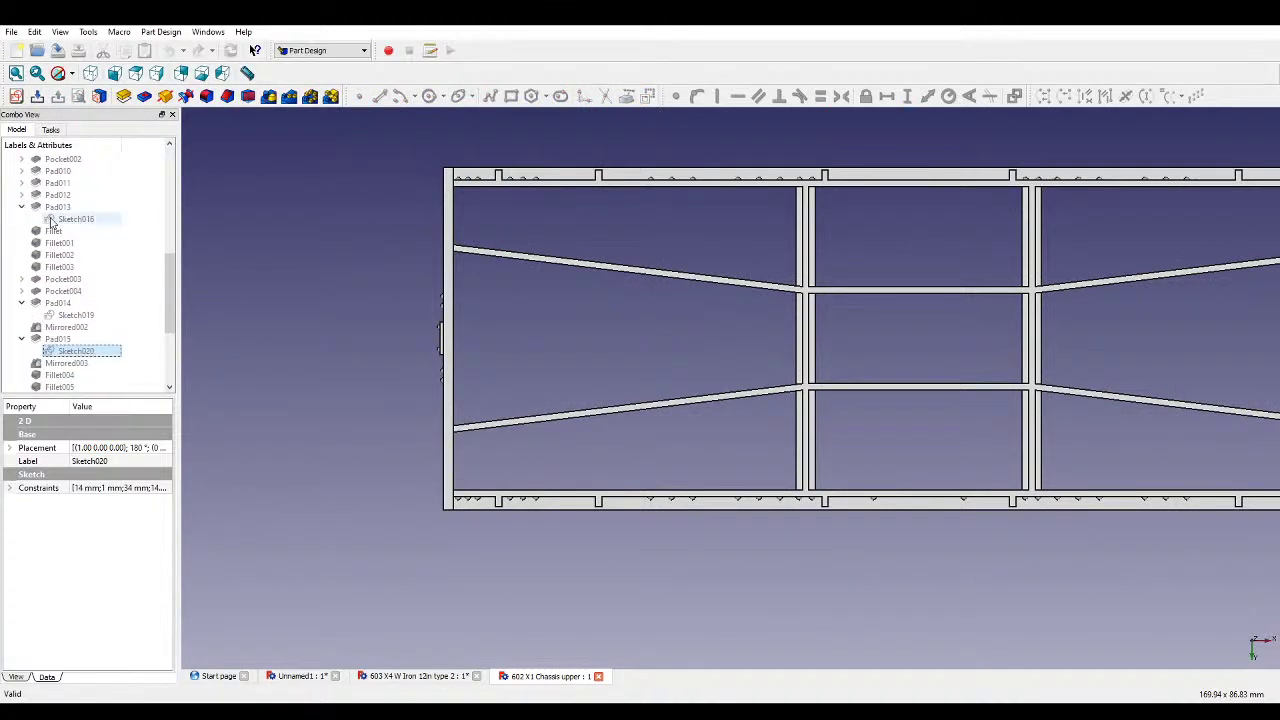
- Examine the end-face rivet sketches of Pad013, Pad011 and Pad010 for the rivets' spacing, height and radius
double_click(88, 229)
scroll(667, 347, up, 6)
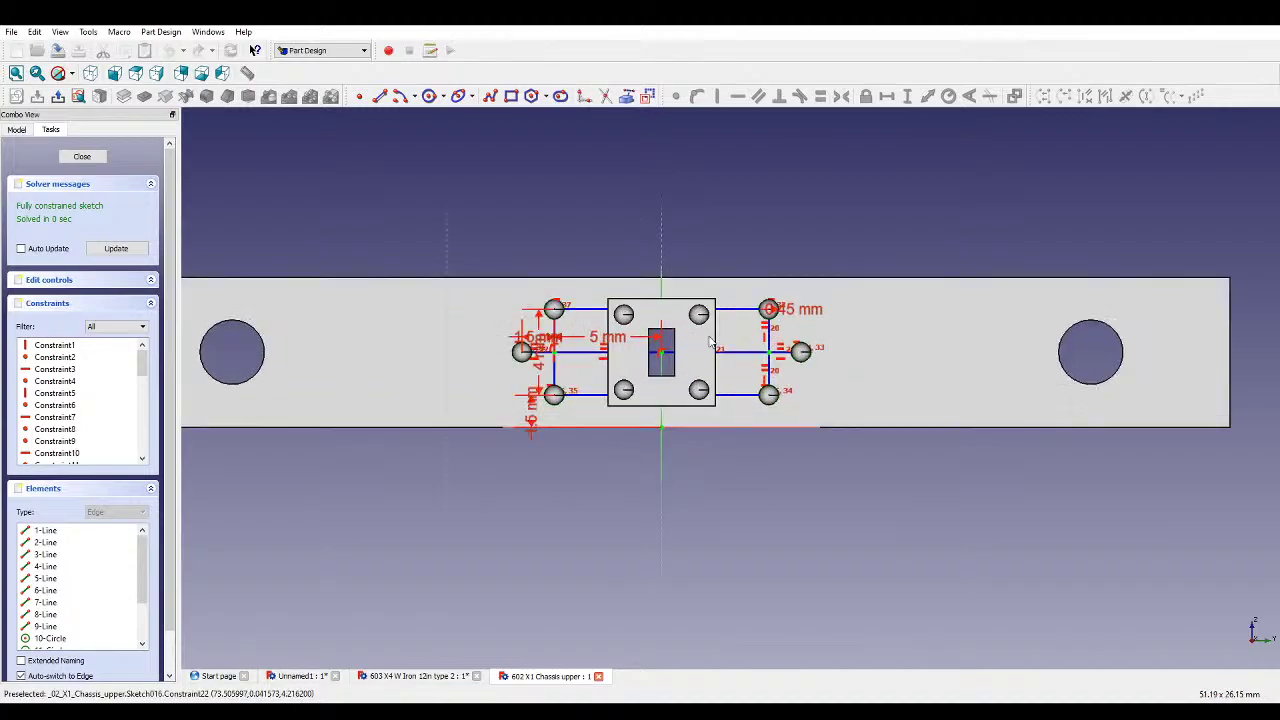
click(82, 156)
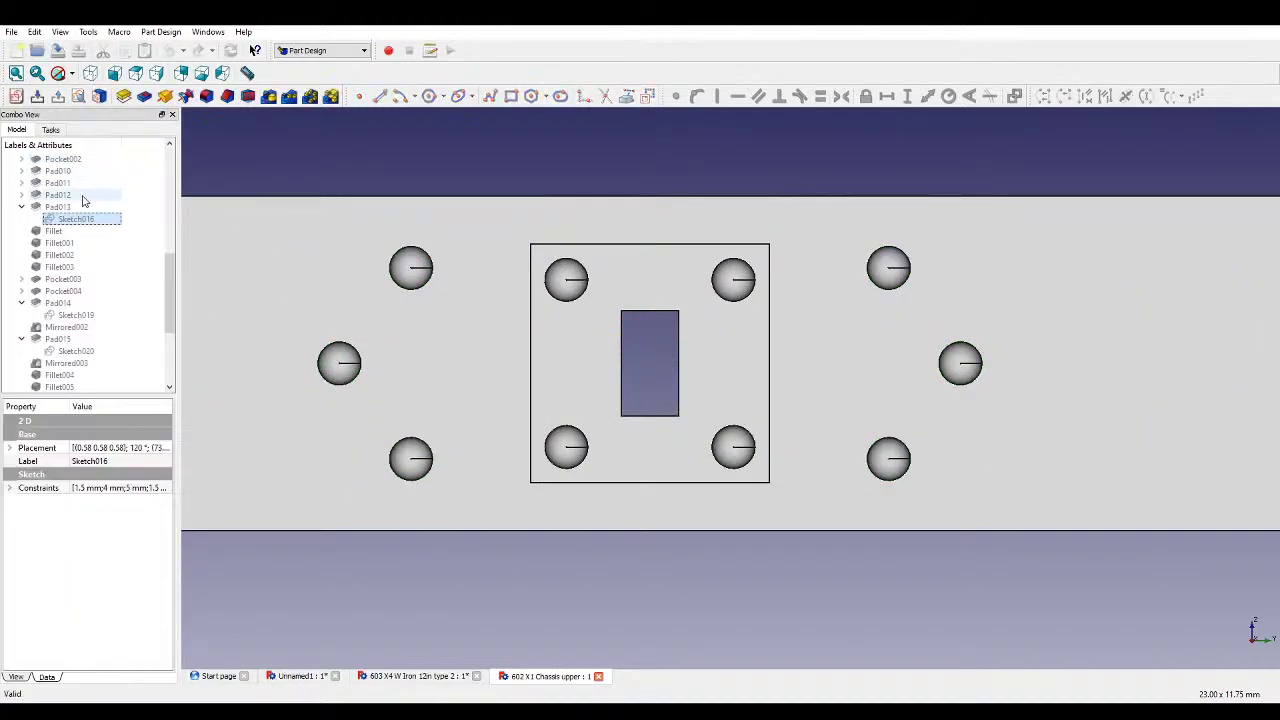
double_click(60, 196)
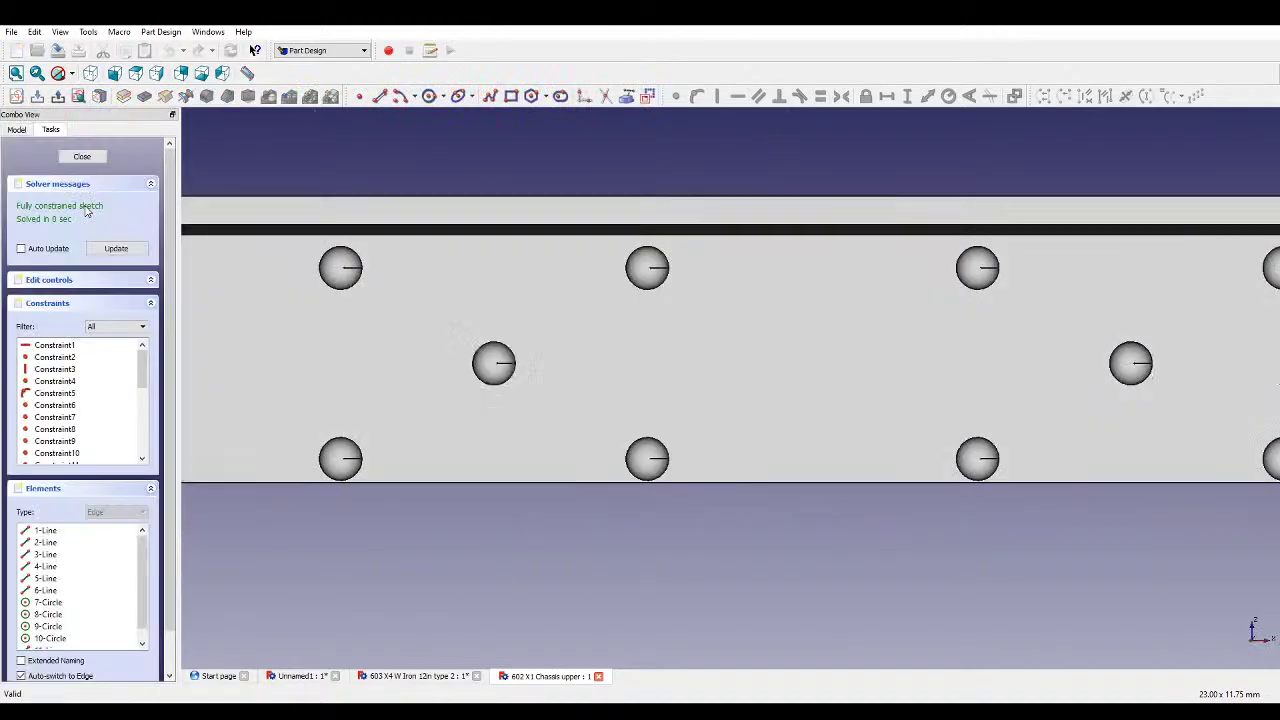
scroll(860, 357, up, 2)
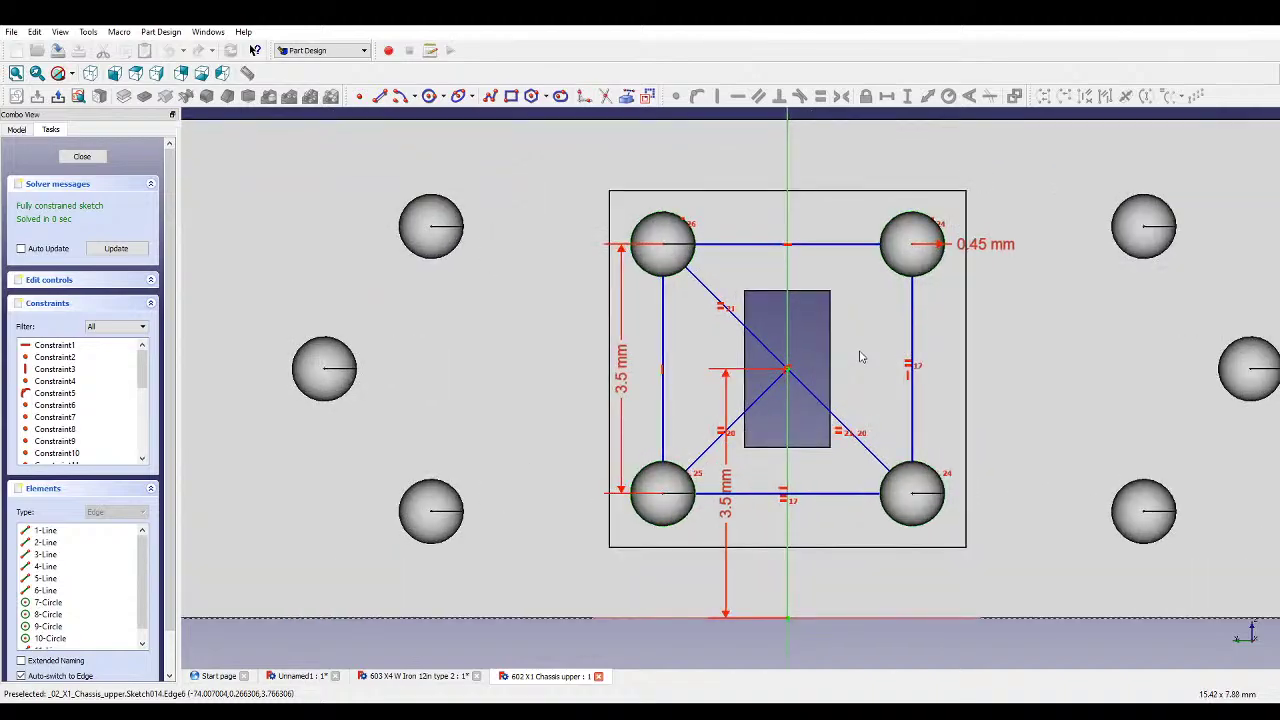
click(82, 156)
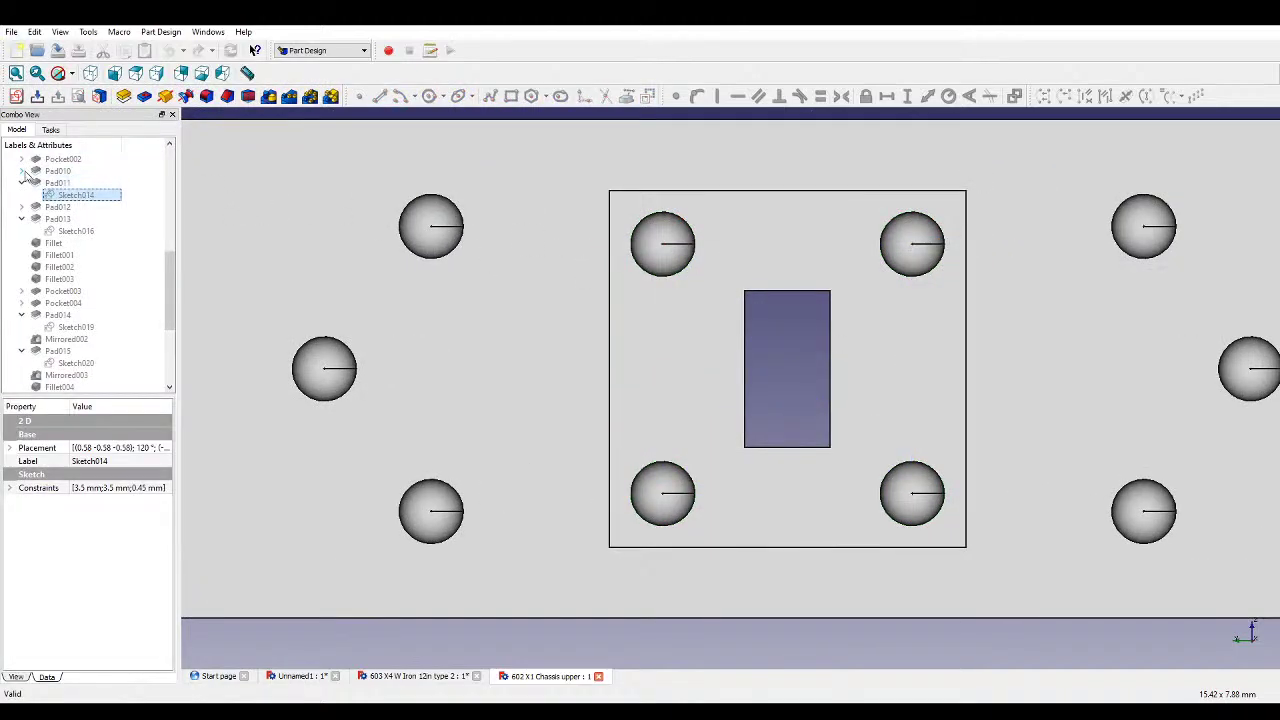
double_click(42, 184)
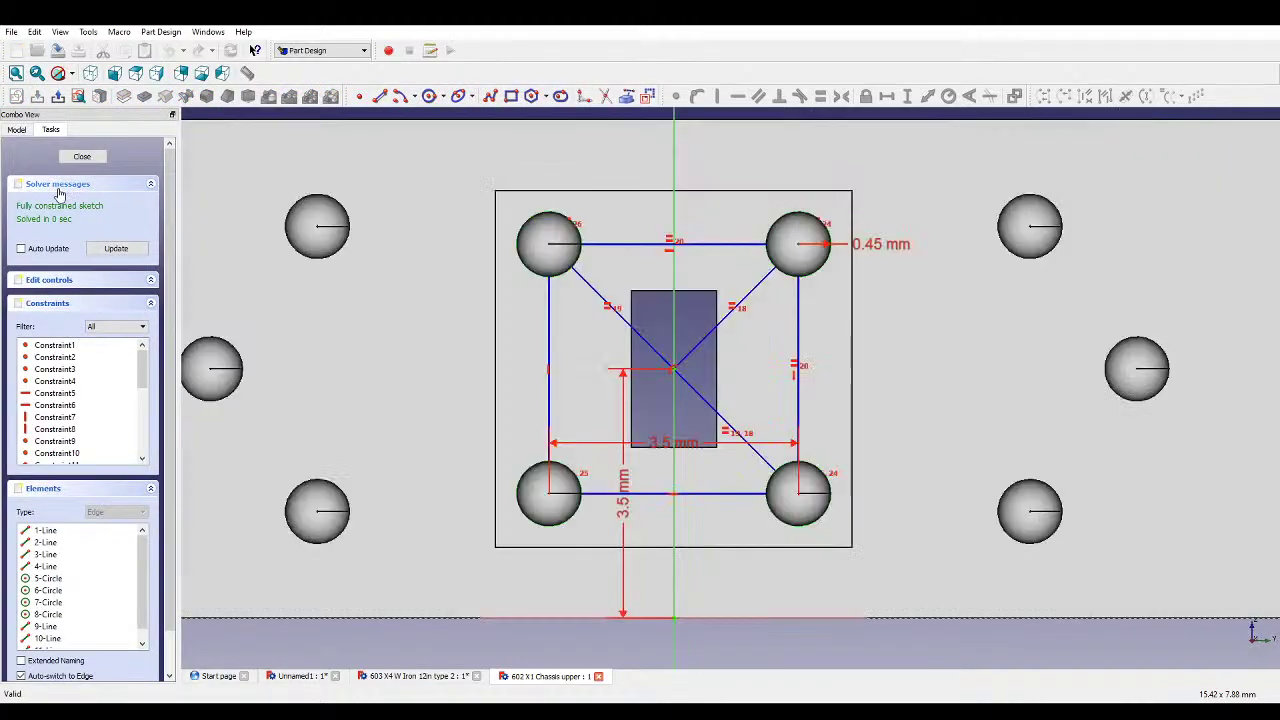
click(70, 157)
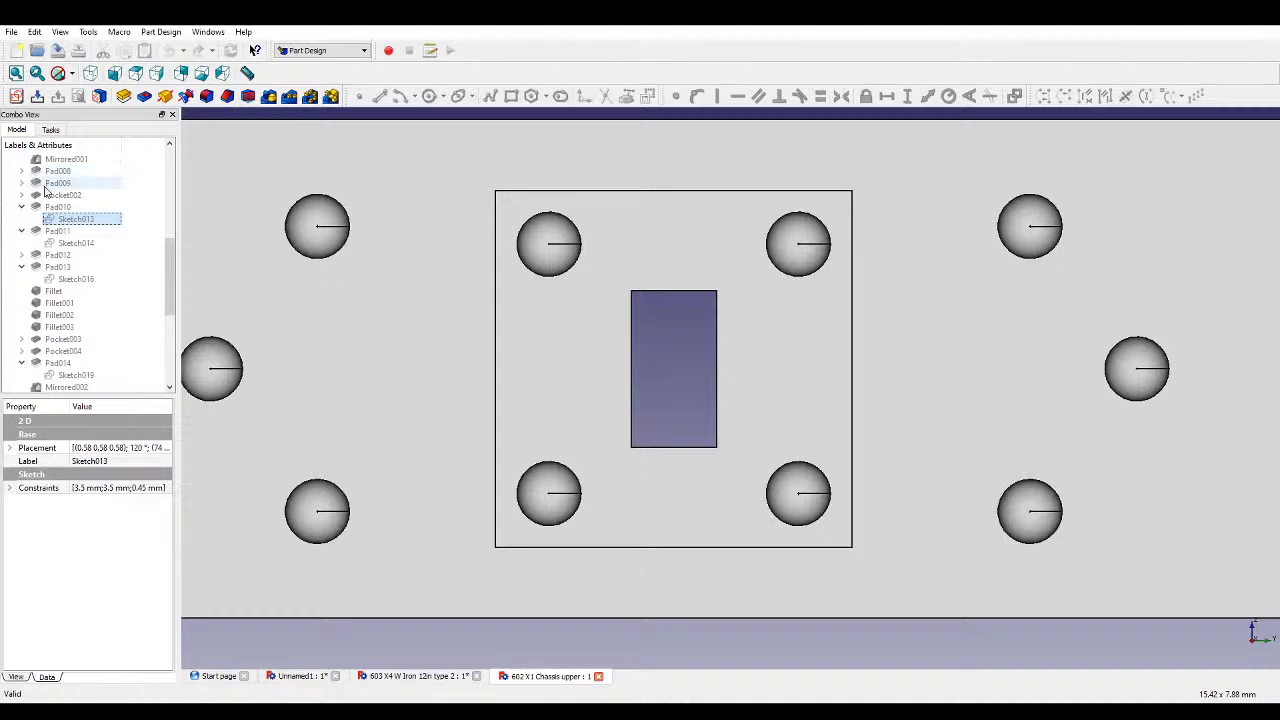
- Examine the sketches of the square coupling plate (Pad009) and its rectangular opening (Pocket002) for their sizes and positions
double_click(66, 197)
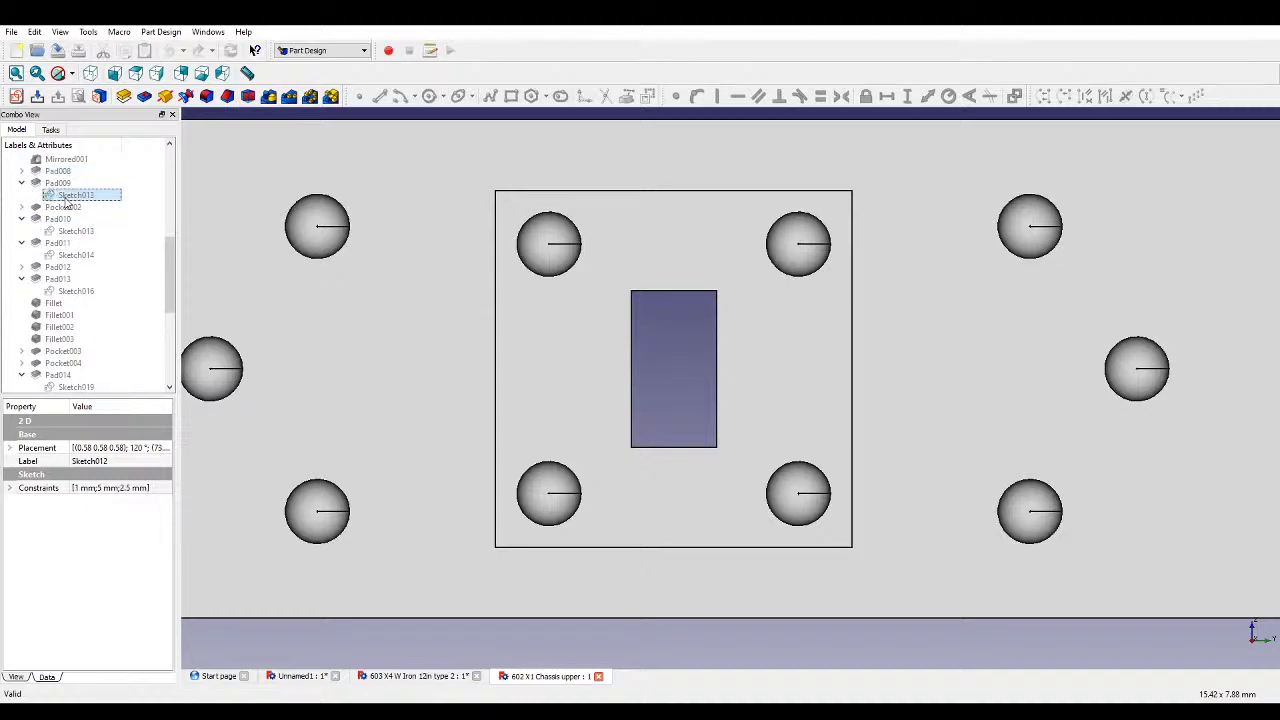
scroll(632, 298, down, 4)
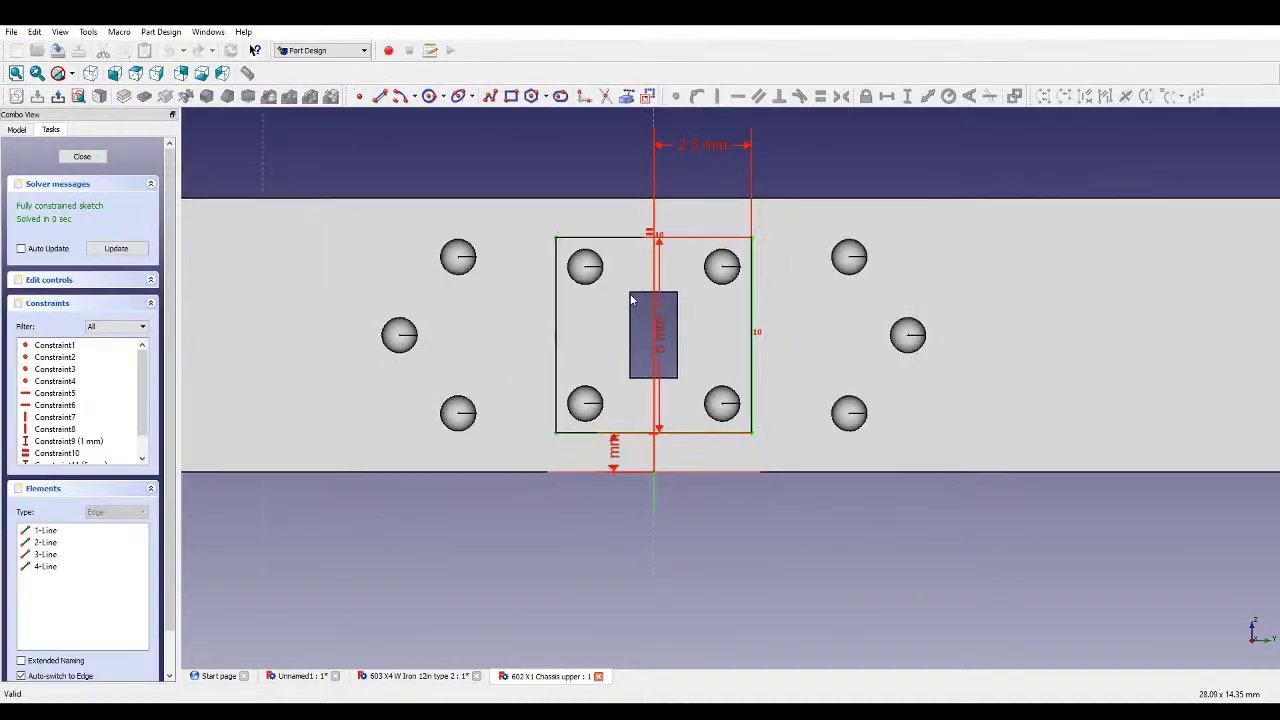
click(98, 157)
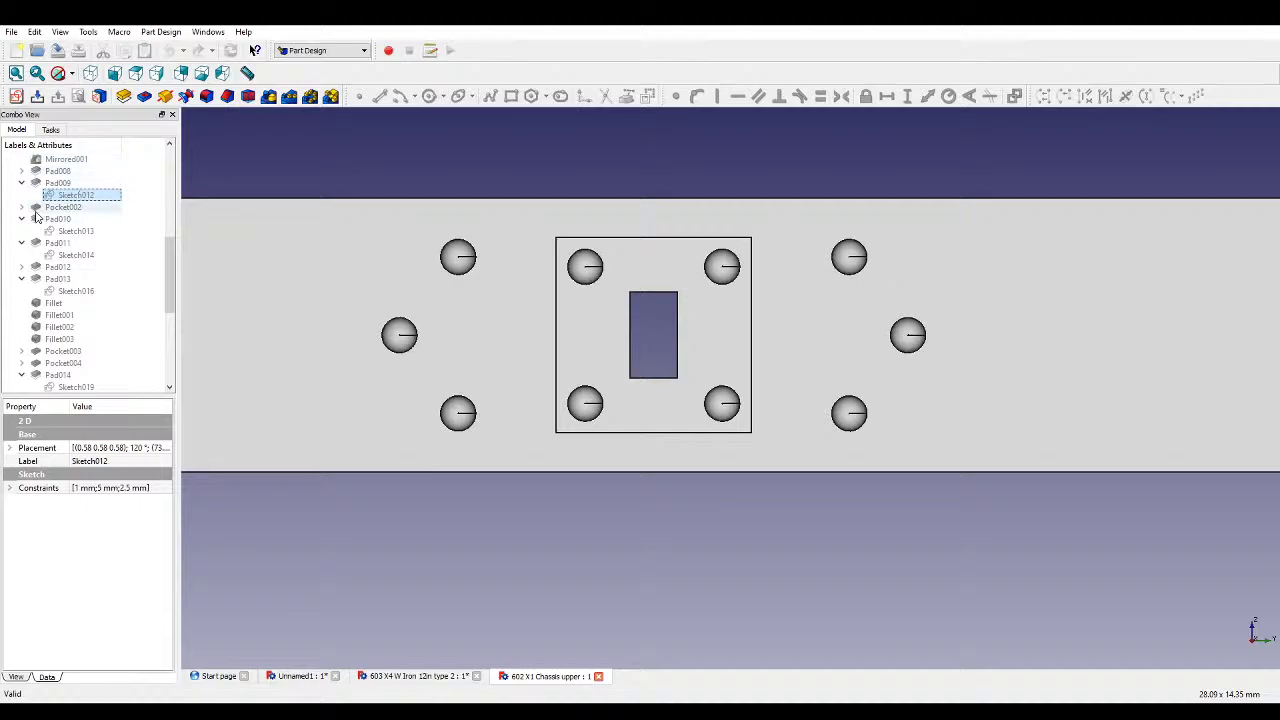
double_click(67, 221)
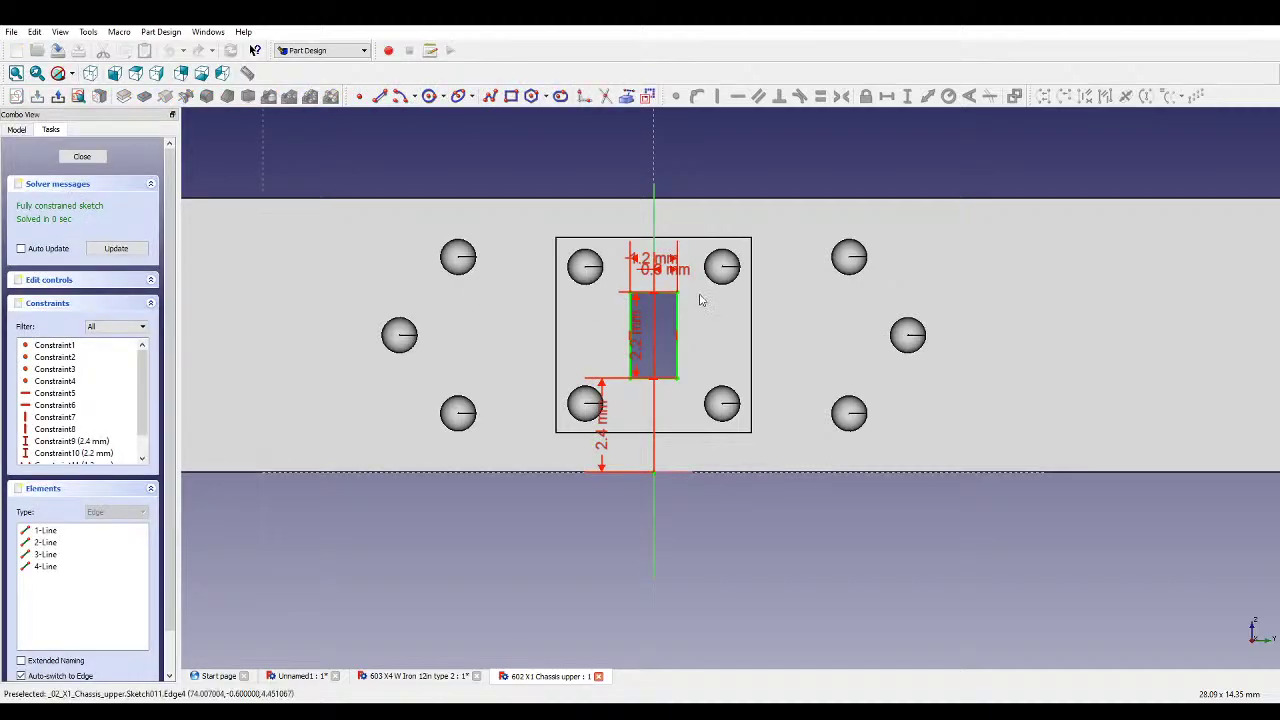
scroll(603, 328, up, 4)
scroll(601, 321, down, 3)
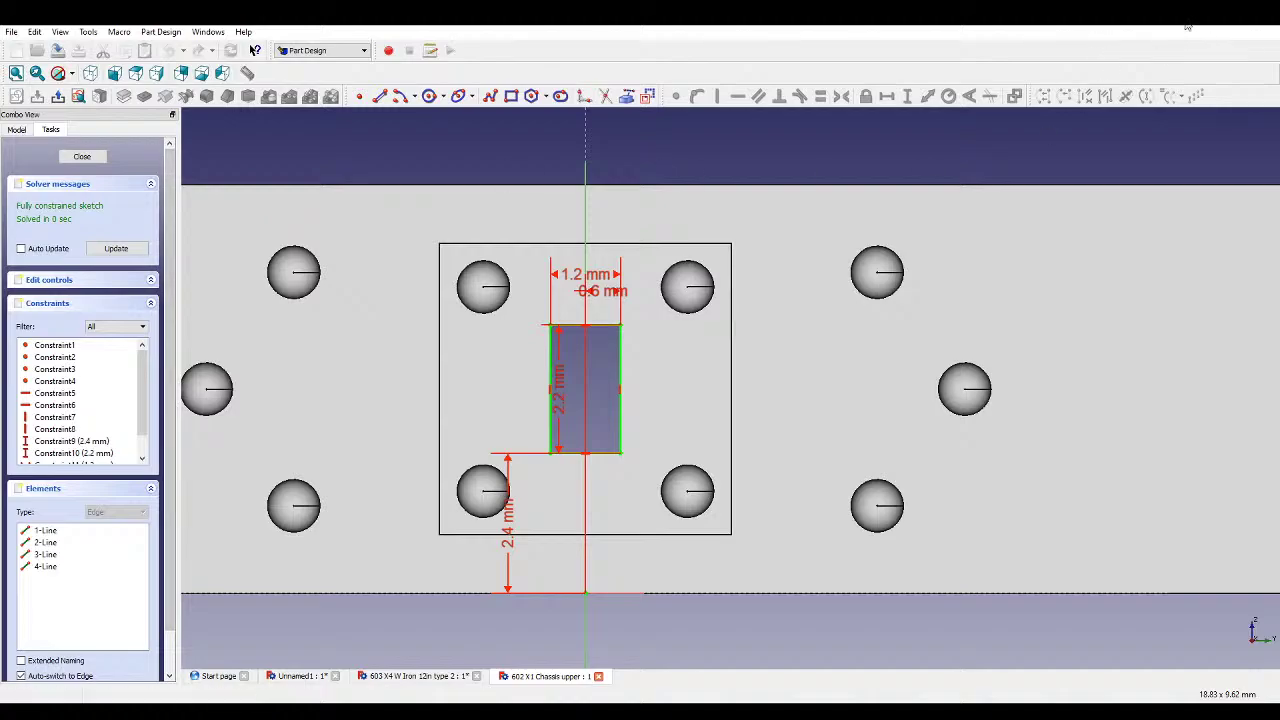
click(82, 157)
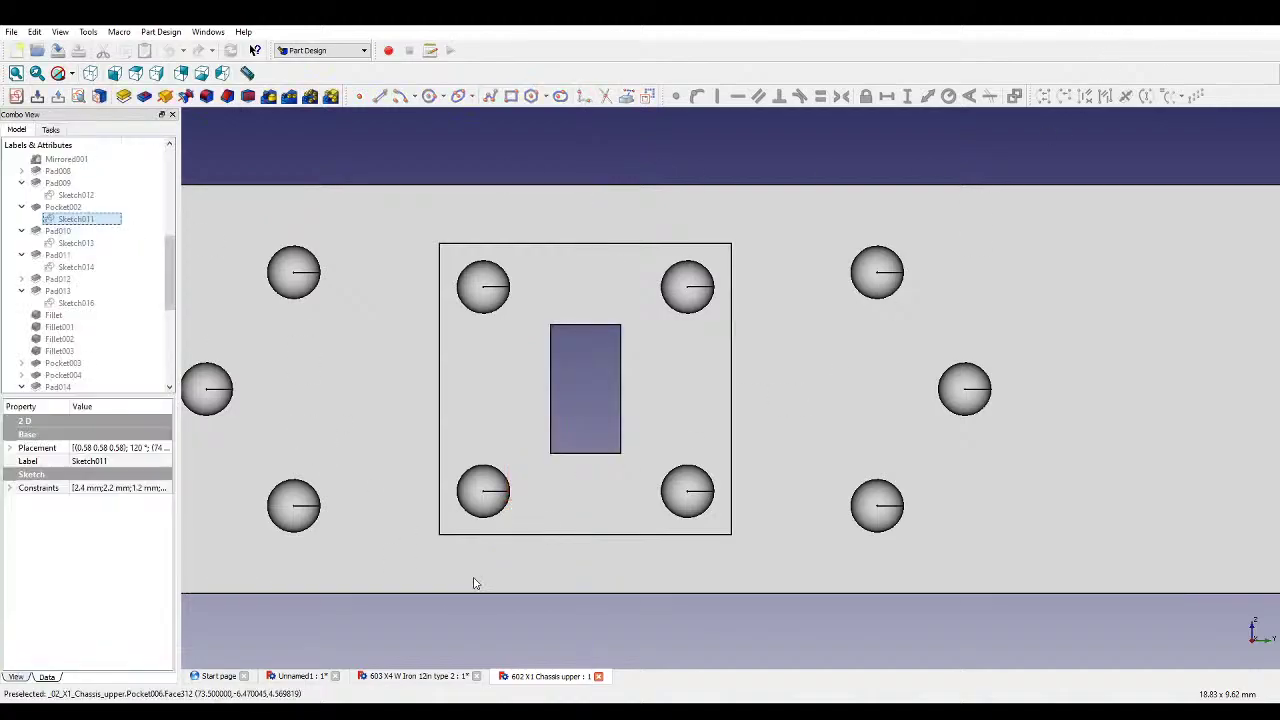
- Switch back to the Unnamed1 wagon frame document and locate its body in the model tree
click(416, 677)
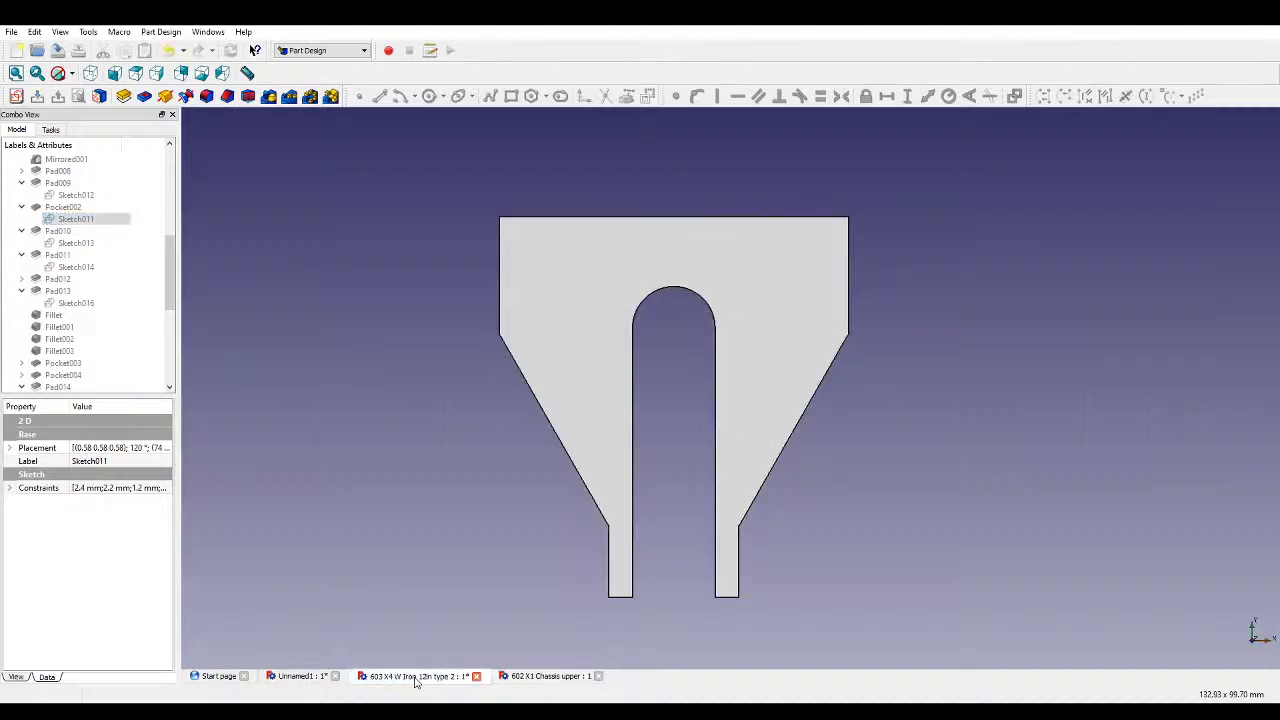
click(303, 677)
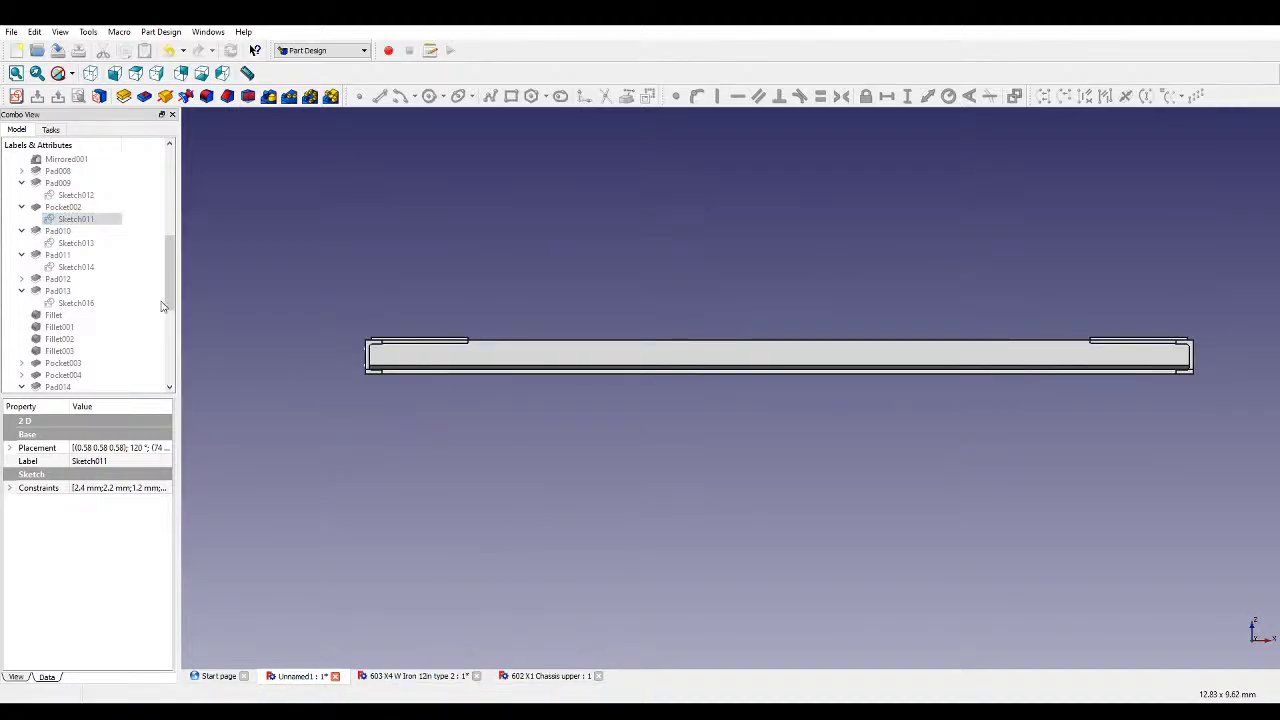
scroll(60, 290, up, 10)
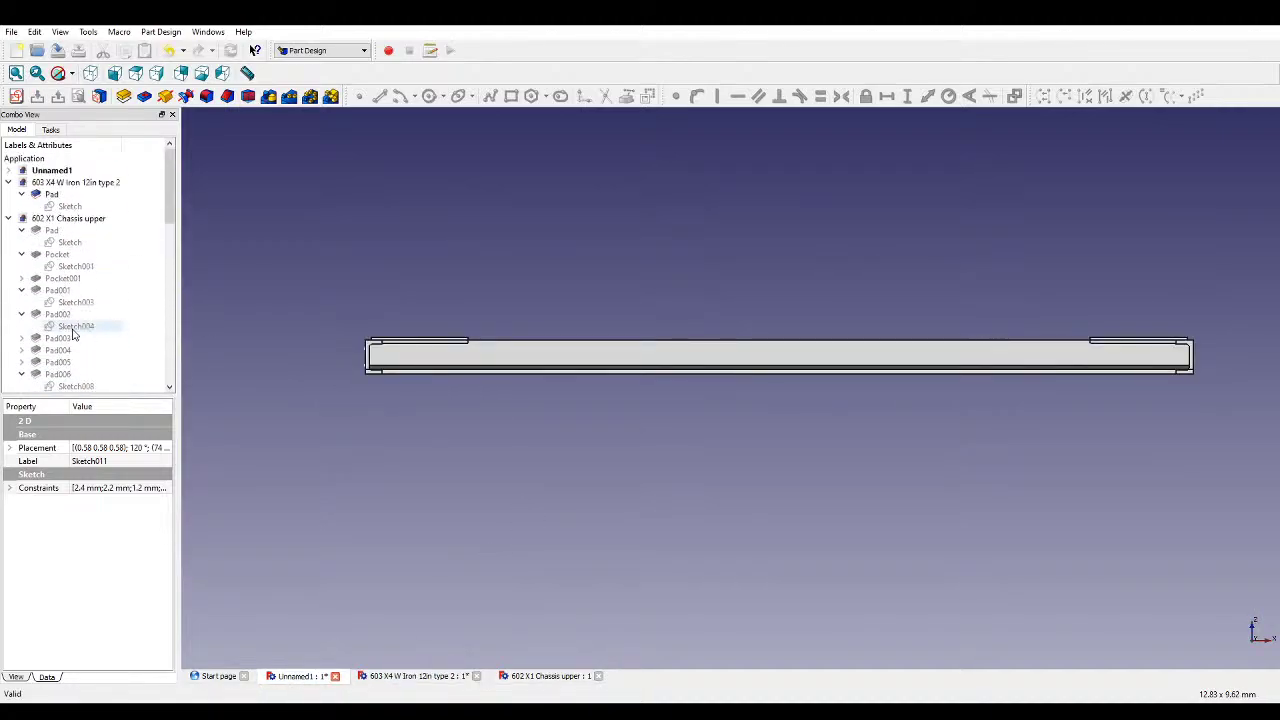
- Reopen the frame's end-face rectangle sketch (Sketch006) and enlarge the rectangle about its centre to about 4.2 mm high
click(8, 170)
scroll(86, 272, down, 3)
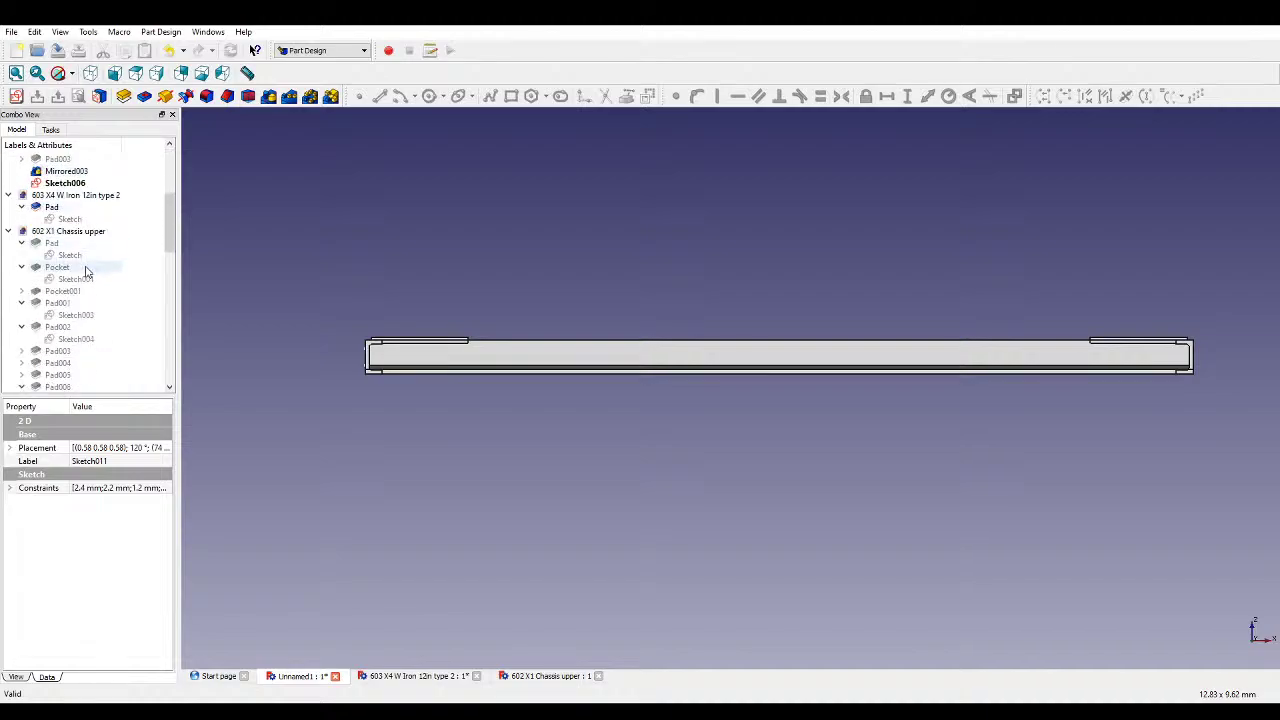
double_click(65, 183)
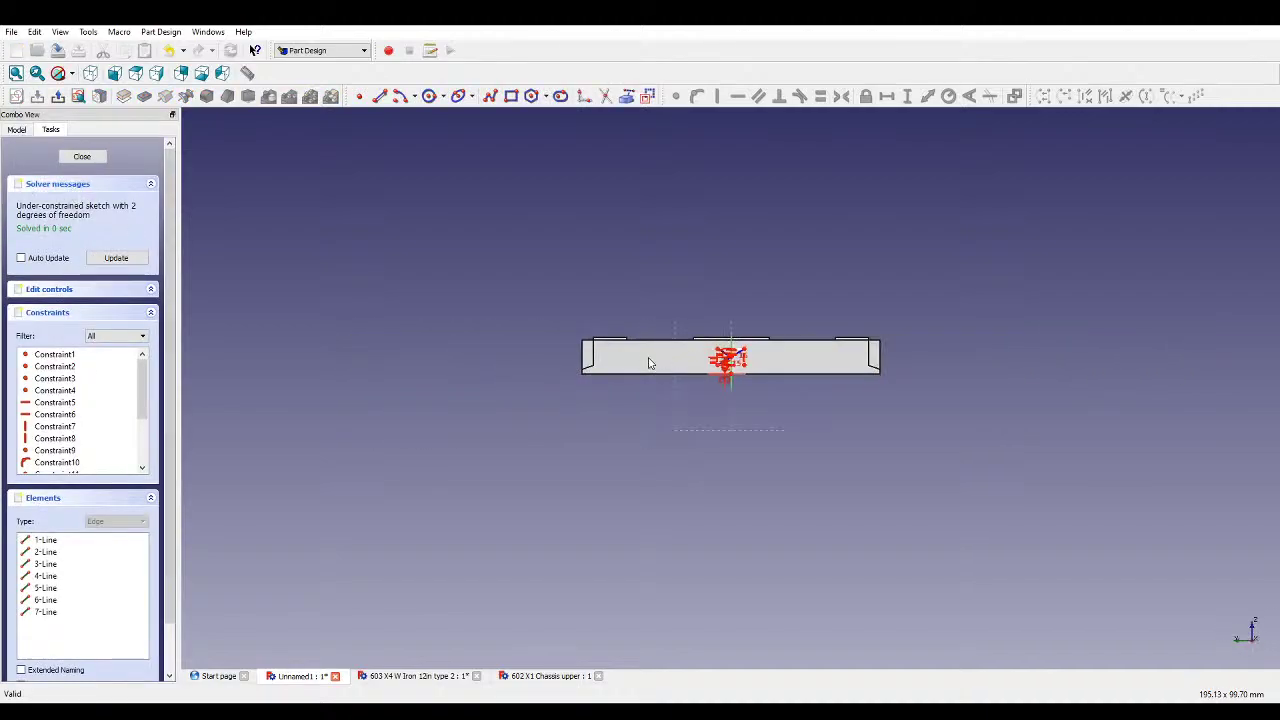
scroll(443, 340, up, 4)
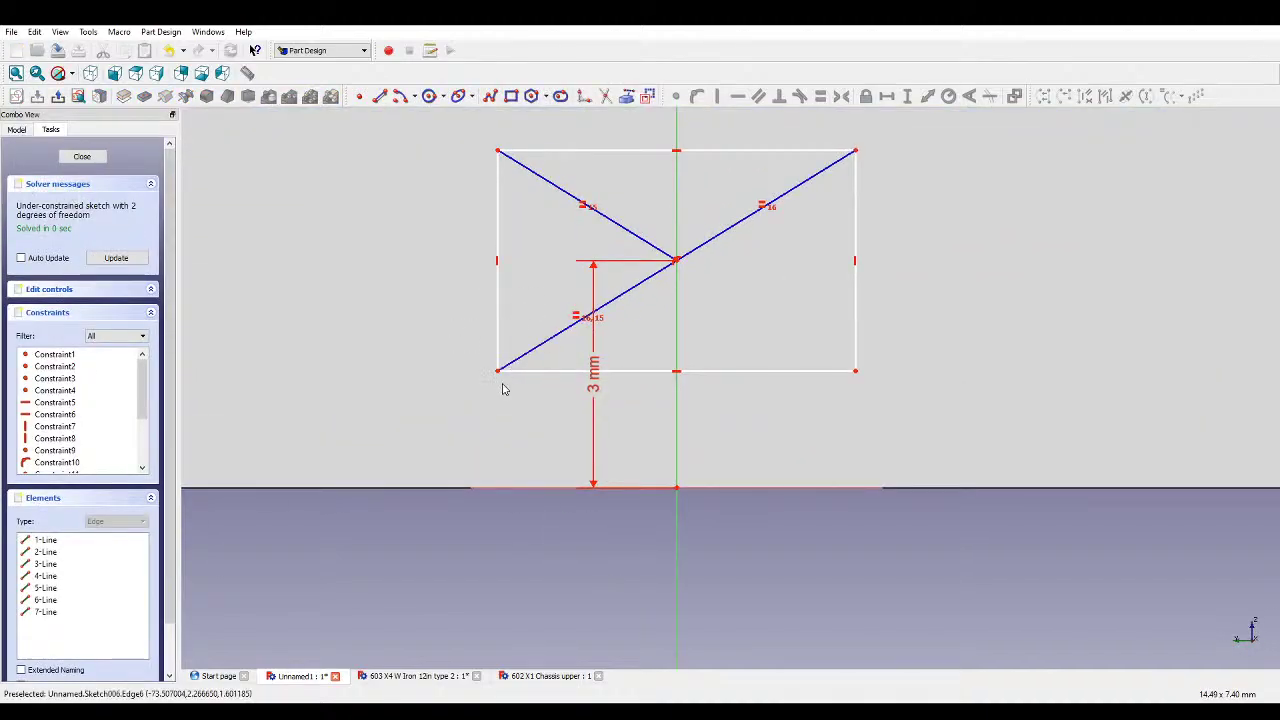
mouse_move(498, 372)
mouse_down()
mouse_move(486, 403)
mouse_move(540, 405)
mouse_move(497, 385)
mouse_move(494, 406)
mouse_move(457, 419)
mouse_up()
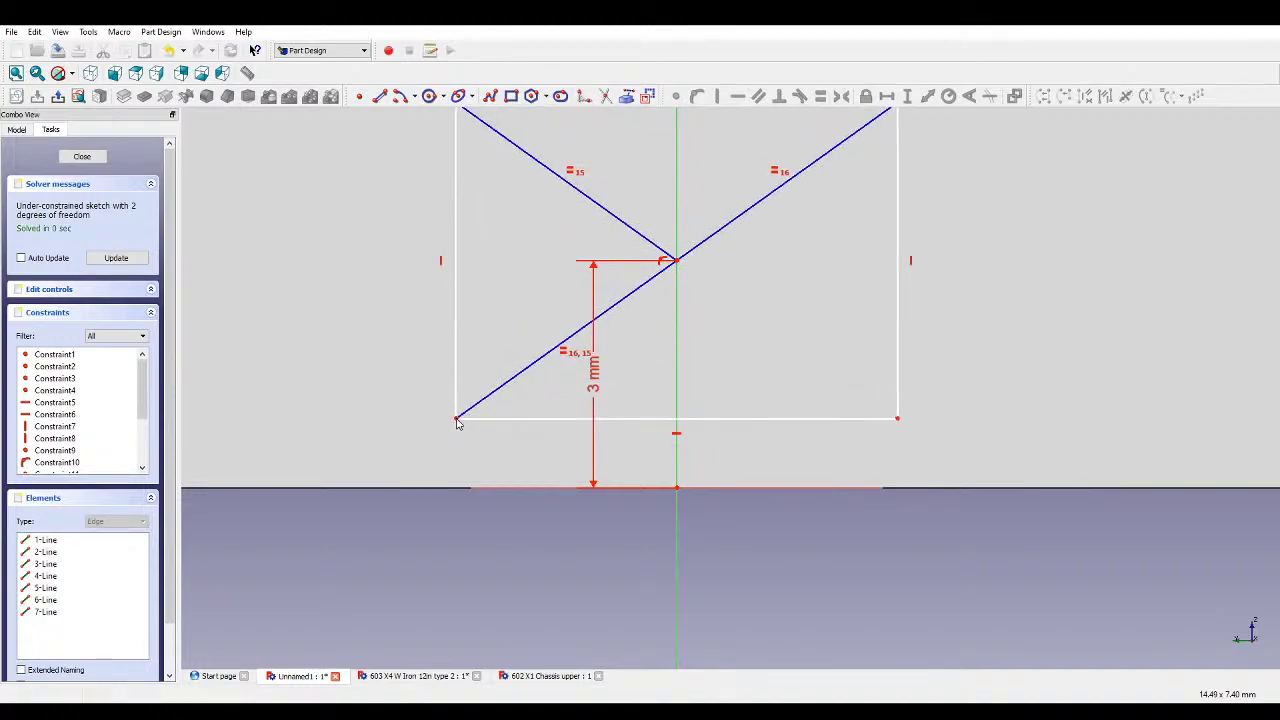
- Constrain the rectangle to 3.5 mm high and 5 mm wide, with its centre 2.5 mm above the horizontal axis
click(478, 490)
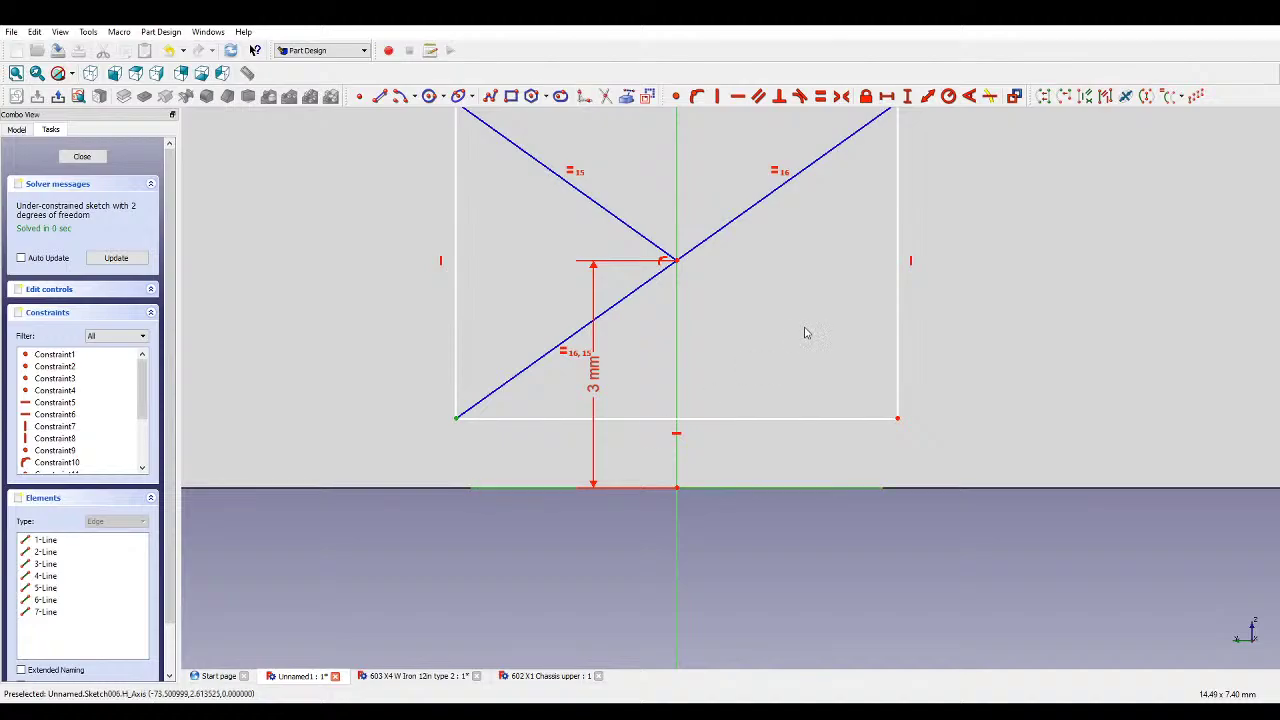
click(458, 272)
scroll(643, 337, down, 2)
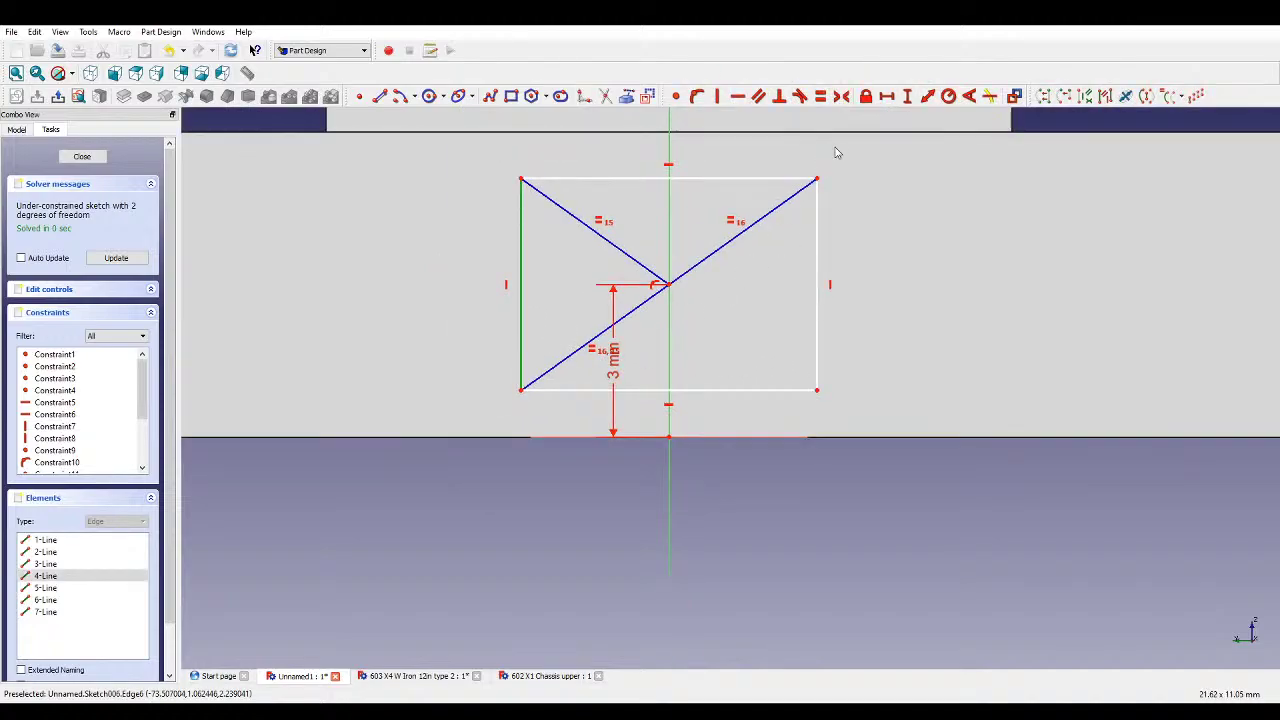
click(905, 97)
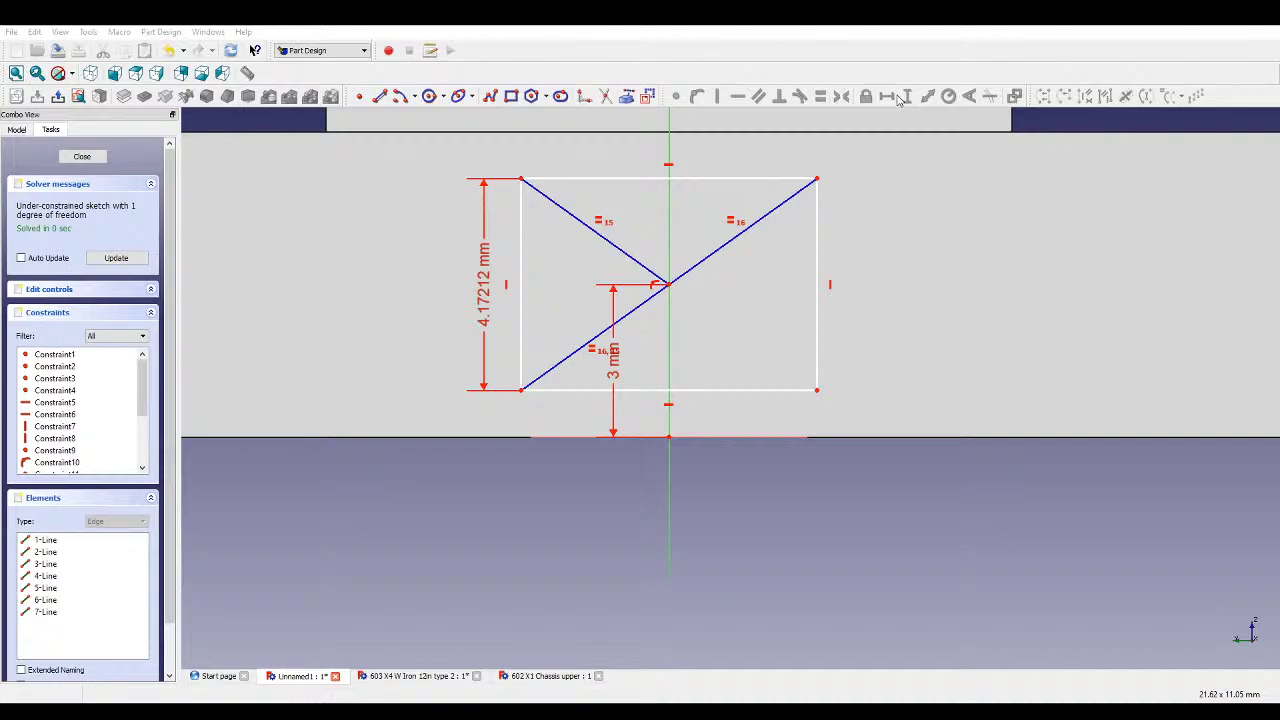
text(5)
key(Return)
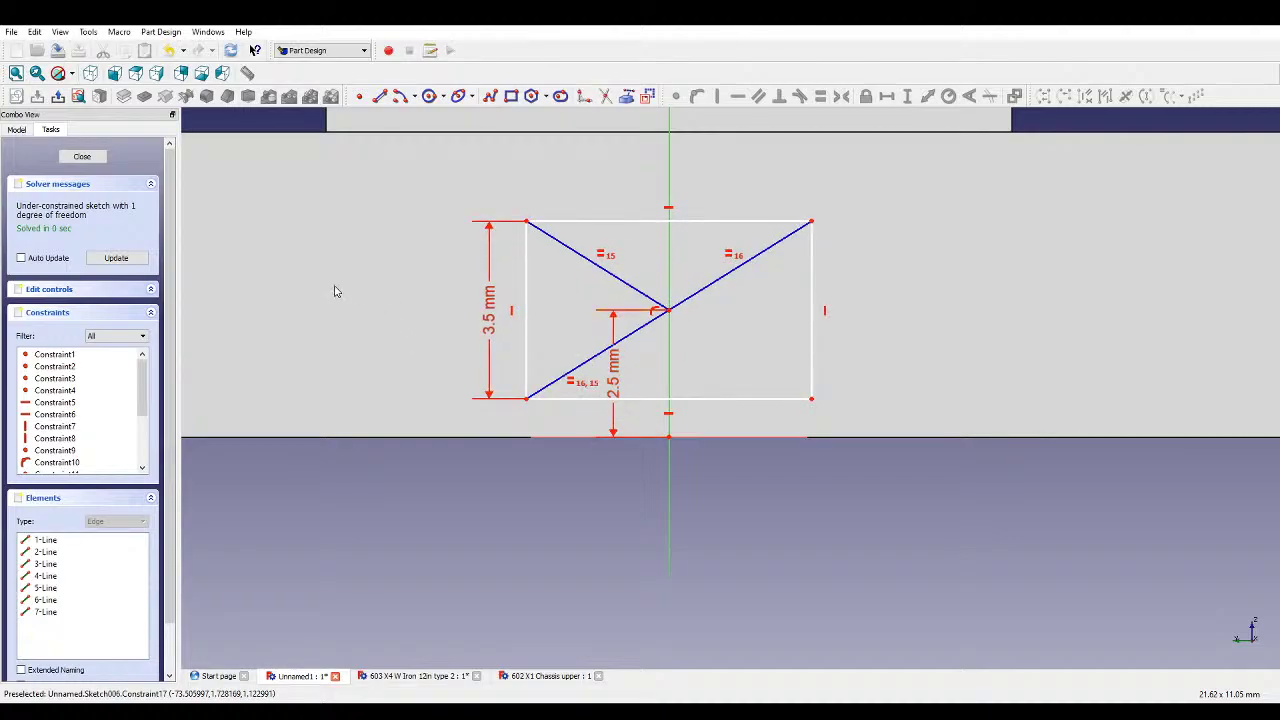
click(635, 221)
click(886, 98)
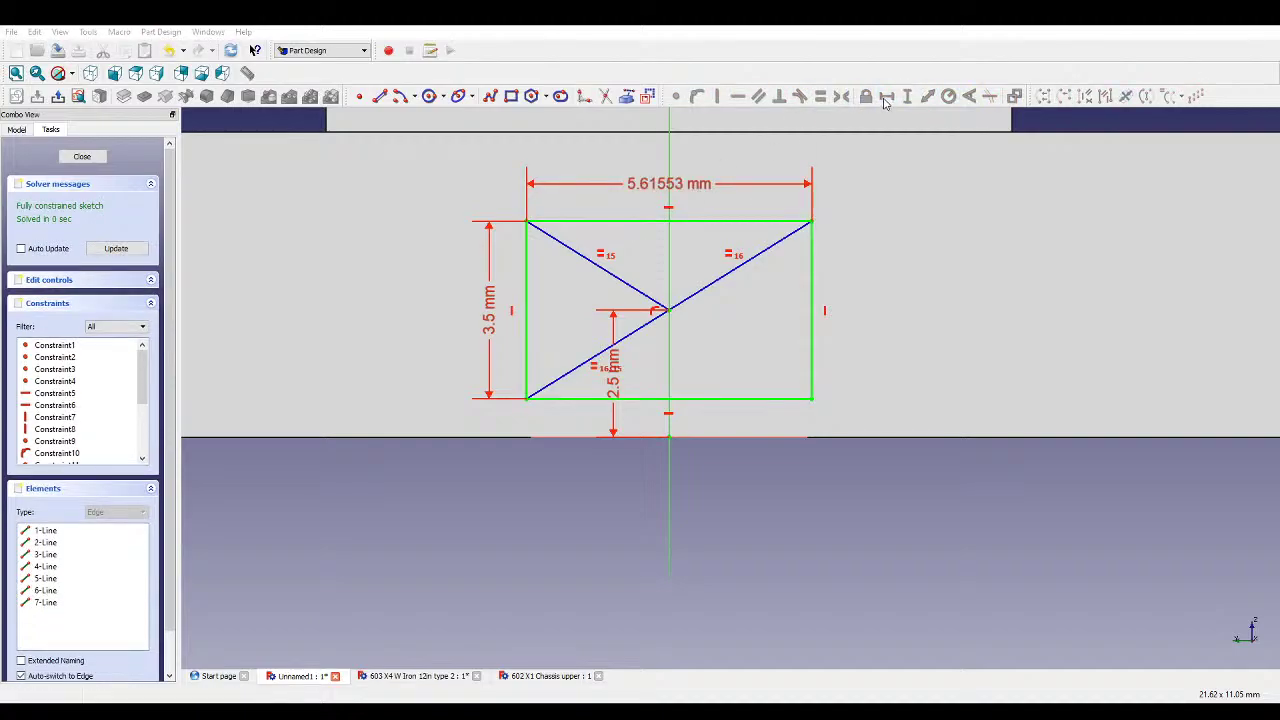
text(5)
key(Return)
scroll(462, 320, down, 3)
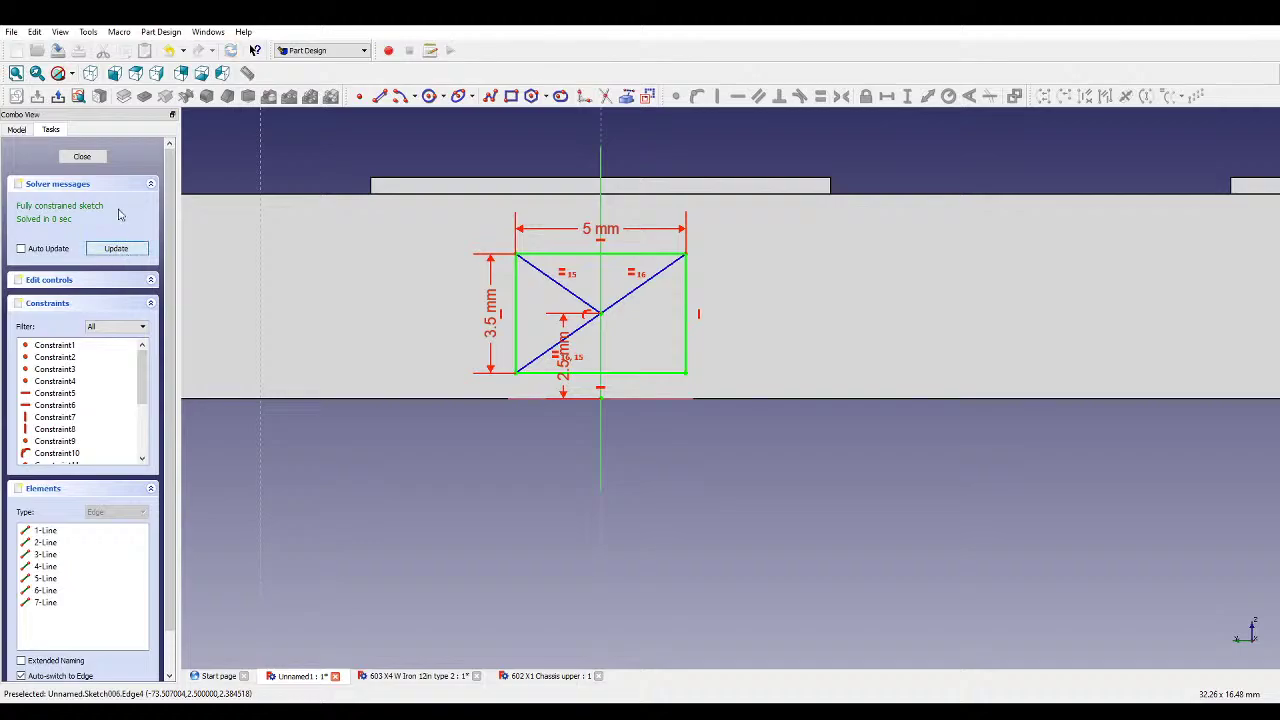
- Finish the sketch and pad the rectangle 0.6 mm out from the end face
click(82, 156)
click(123, 96)
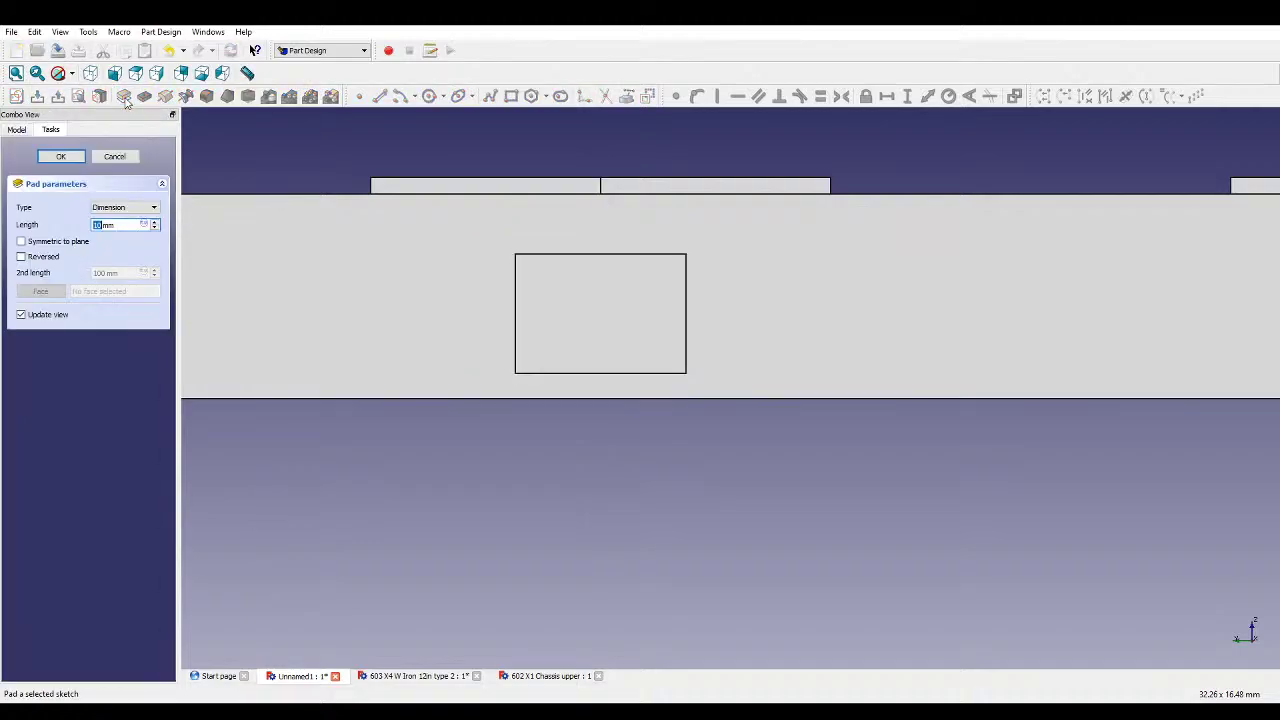
text(0.6)
click(76, 157)
scroll(577, 289, down, 5)
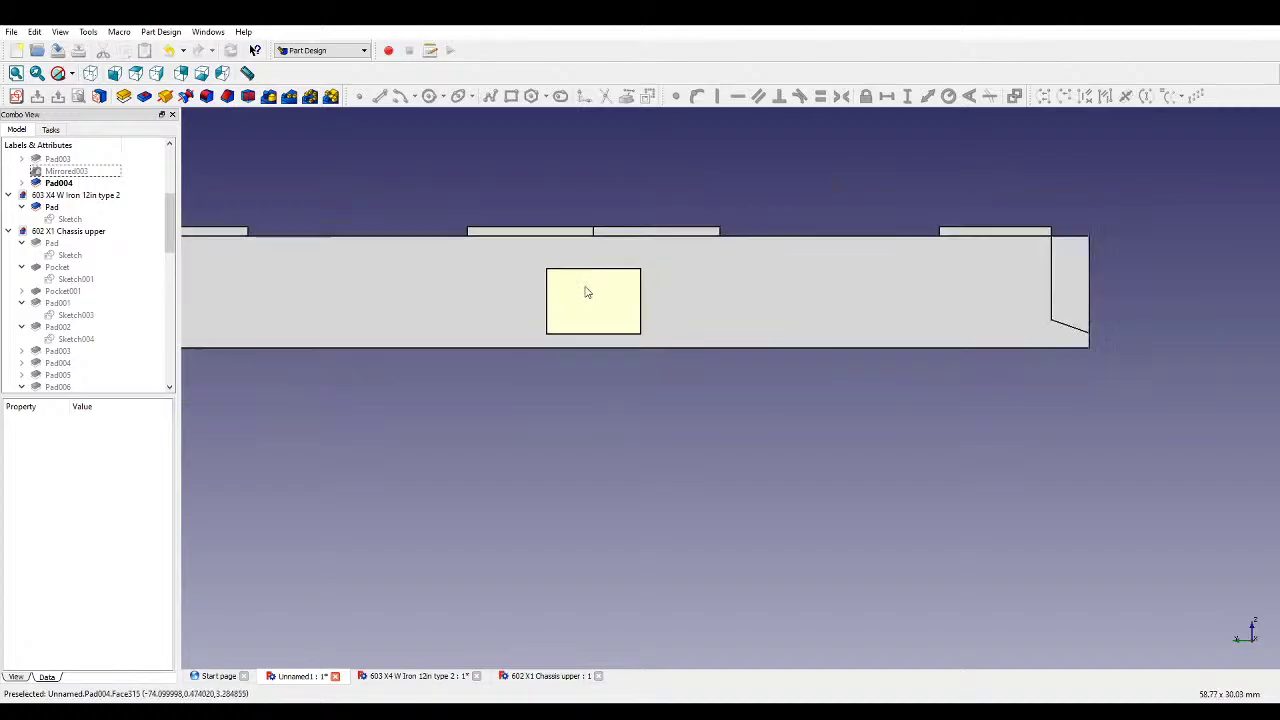
middle_drag(567, 319, 1086, 434)
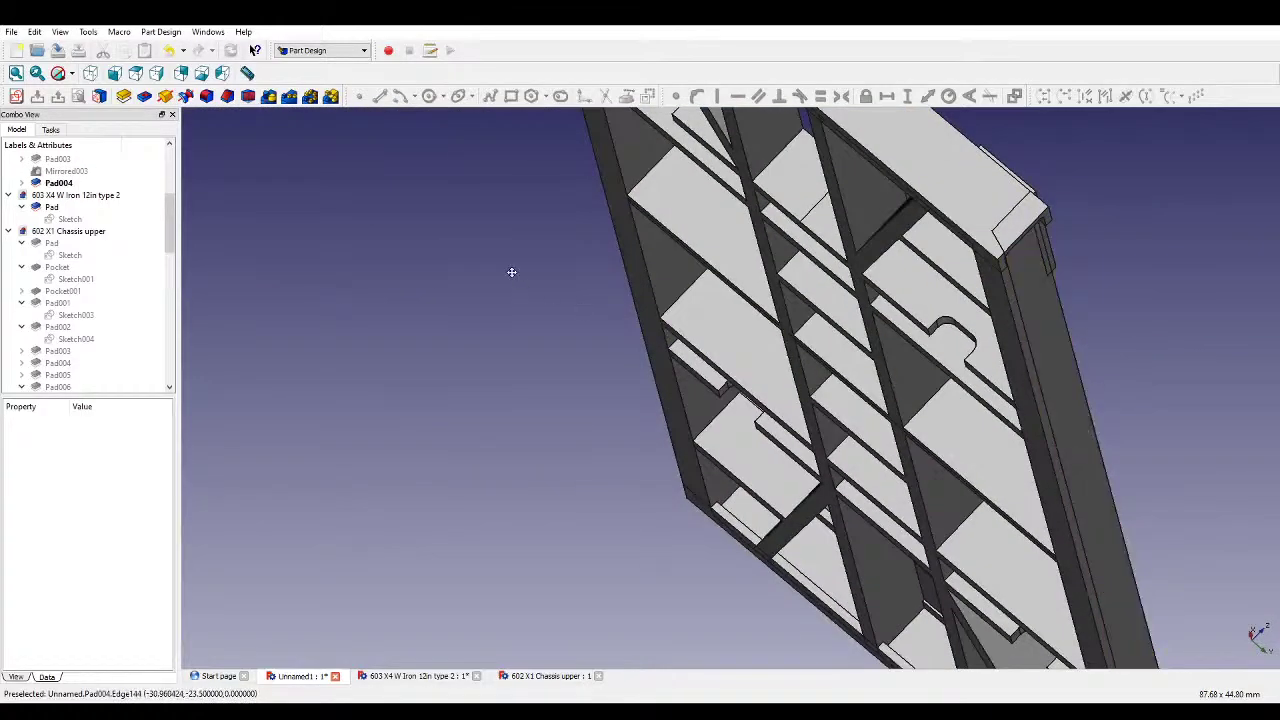
middle_drag(511, 271, 528, 340)
click(737, 486)
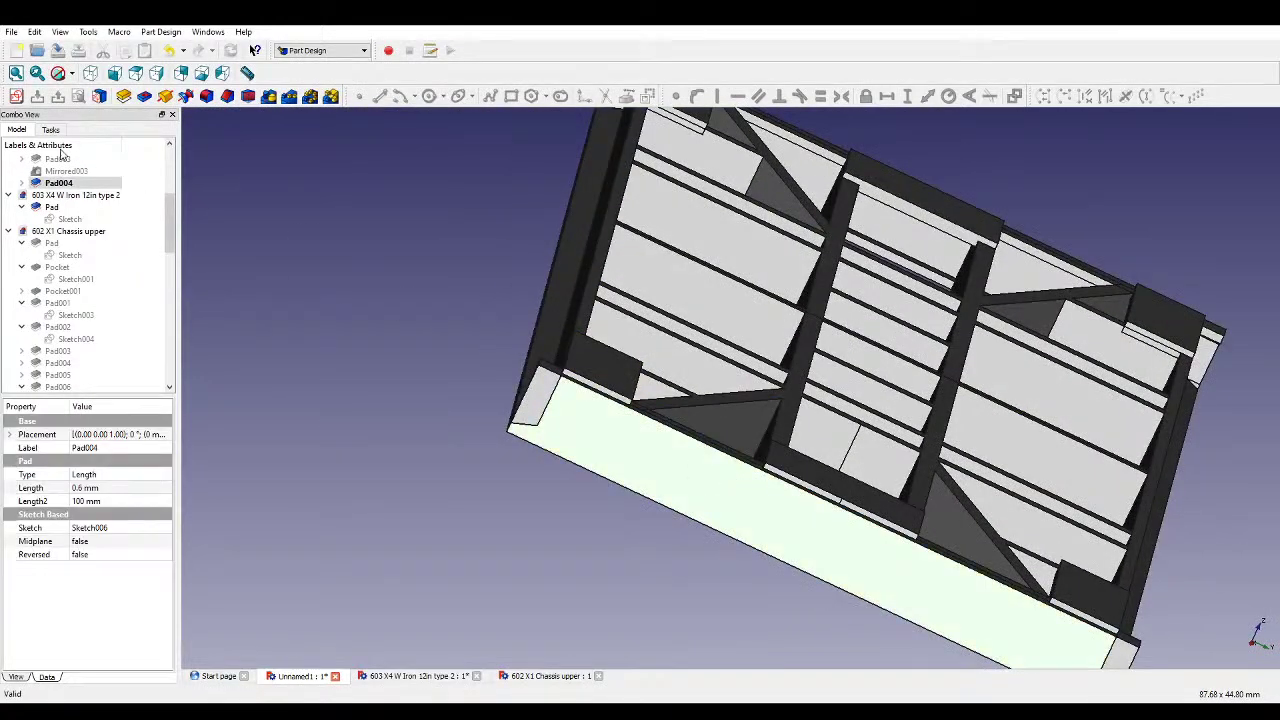
click(280, 257)
scroll(940, 390, down, 4)
middle_drag(940, 390, 437, 152)
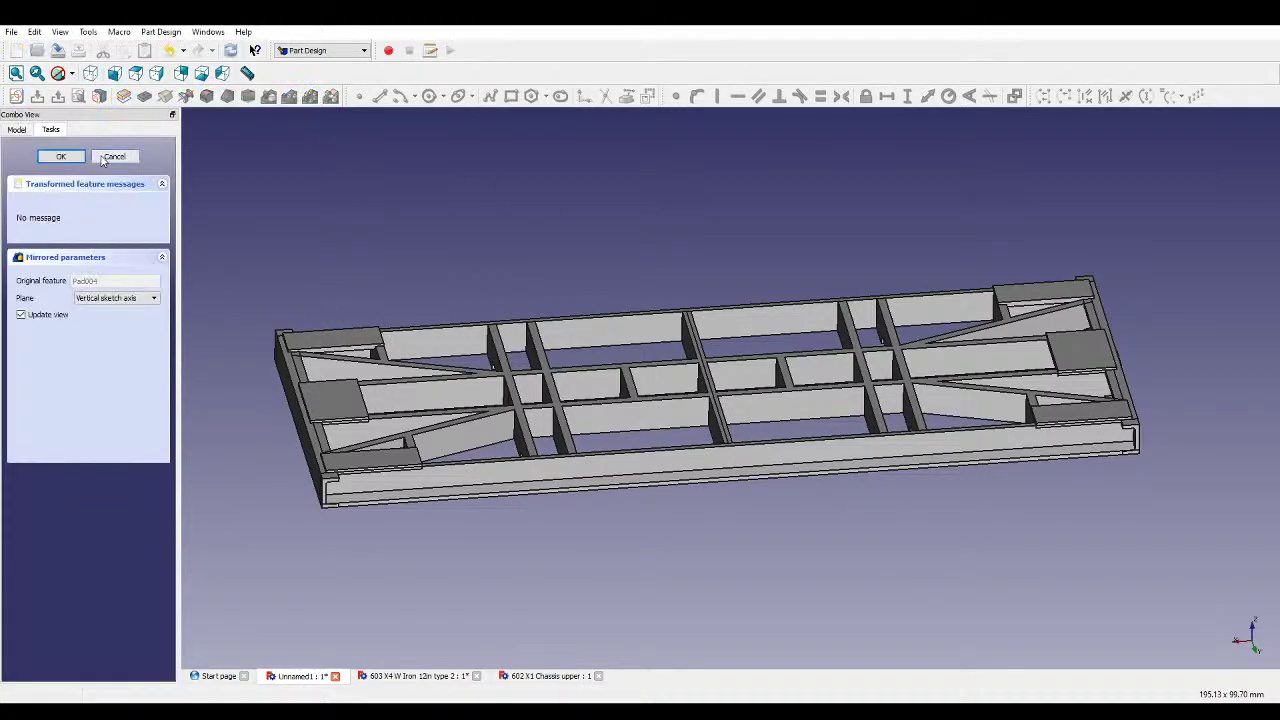
middle_drag(290, 315, 645, 362)
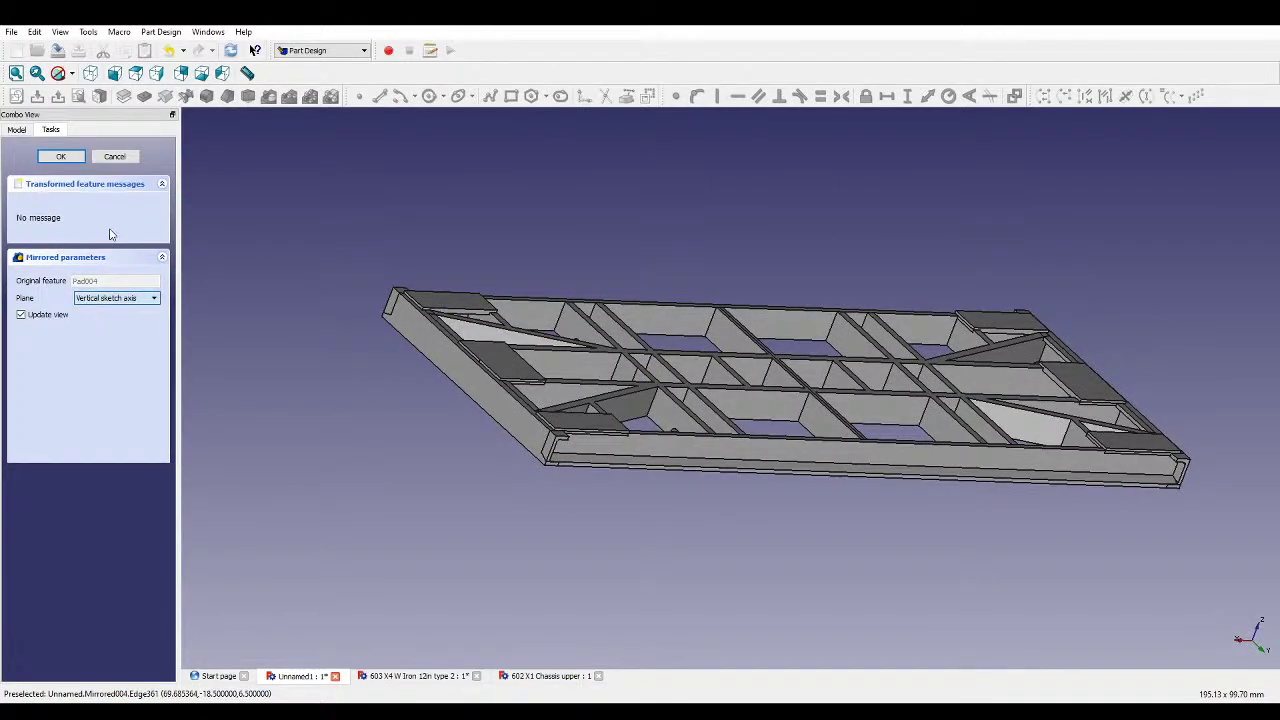
click(115, 157)
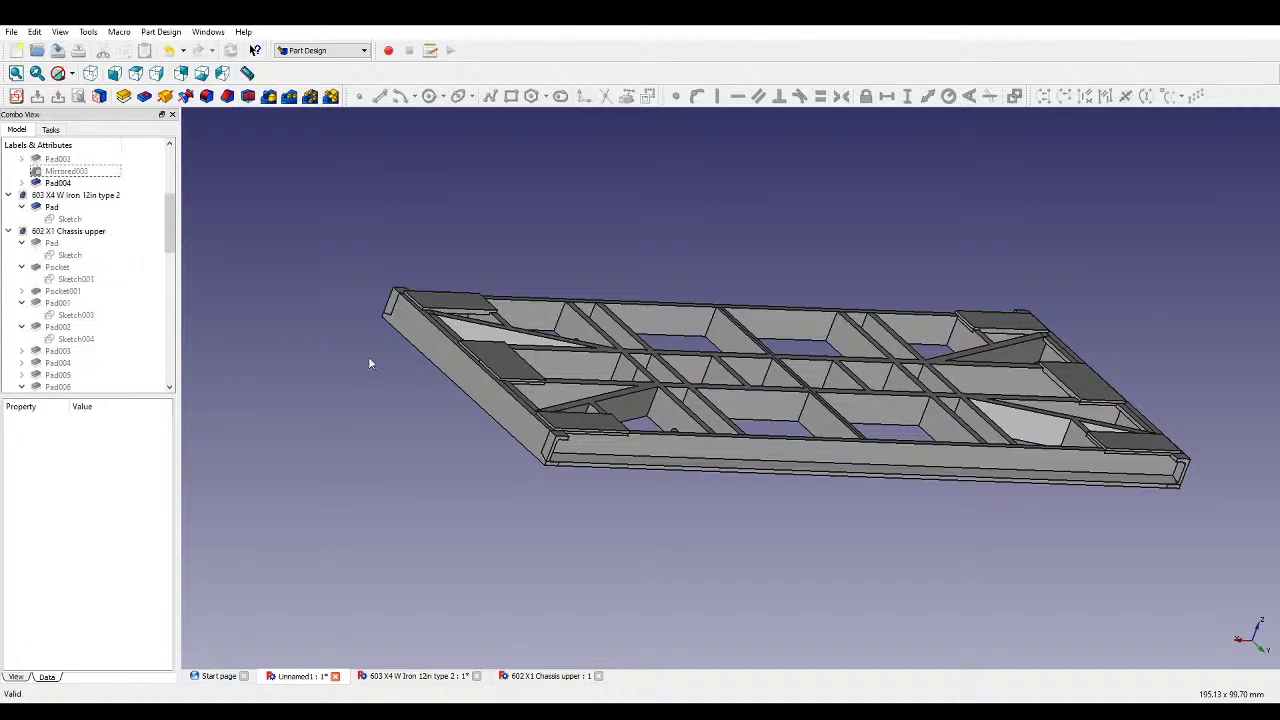
- Start a sketch on the opposite end face, show the model in wireframe and trace the existing plate as a rectangle about 5 × 3.4 mm
click(462, 382)
click(16, 96)
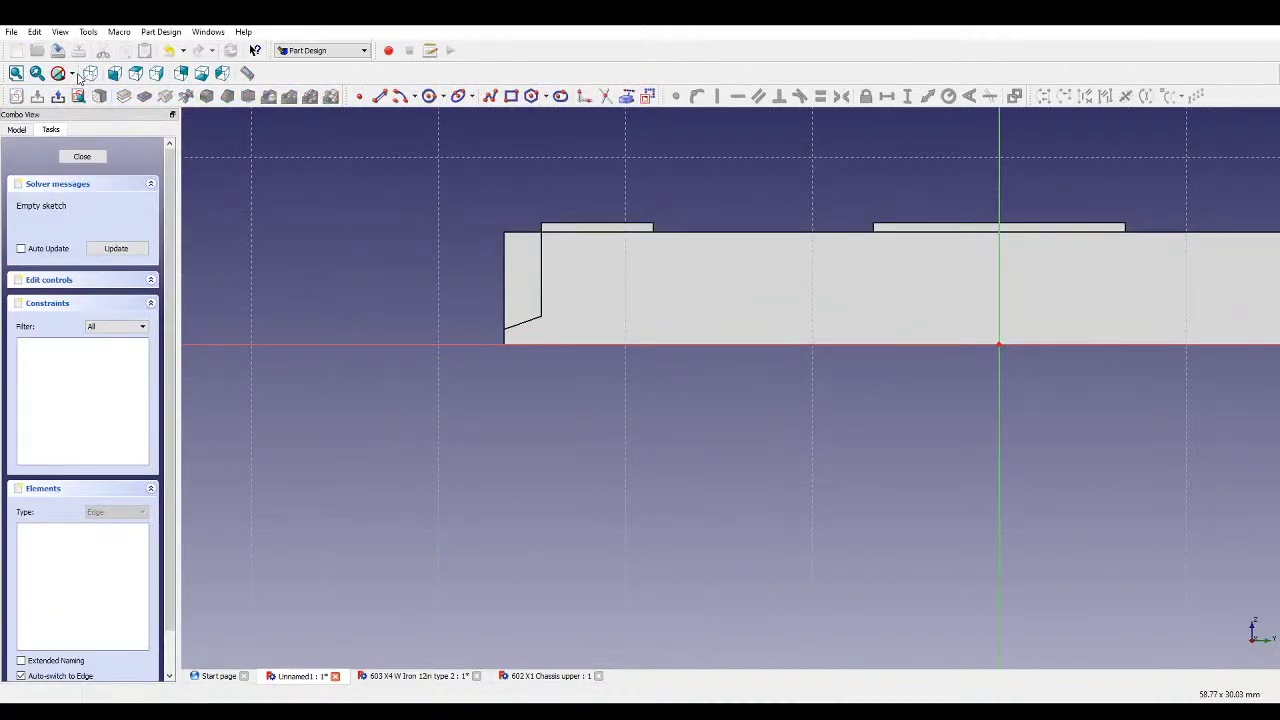
key(v)
key(3)
scroll(1055, 278, up, 6)
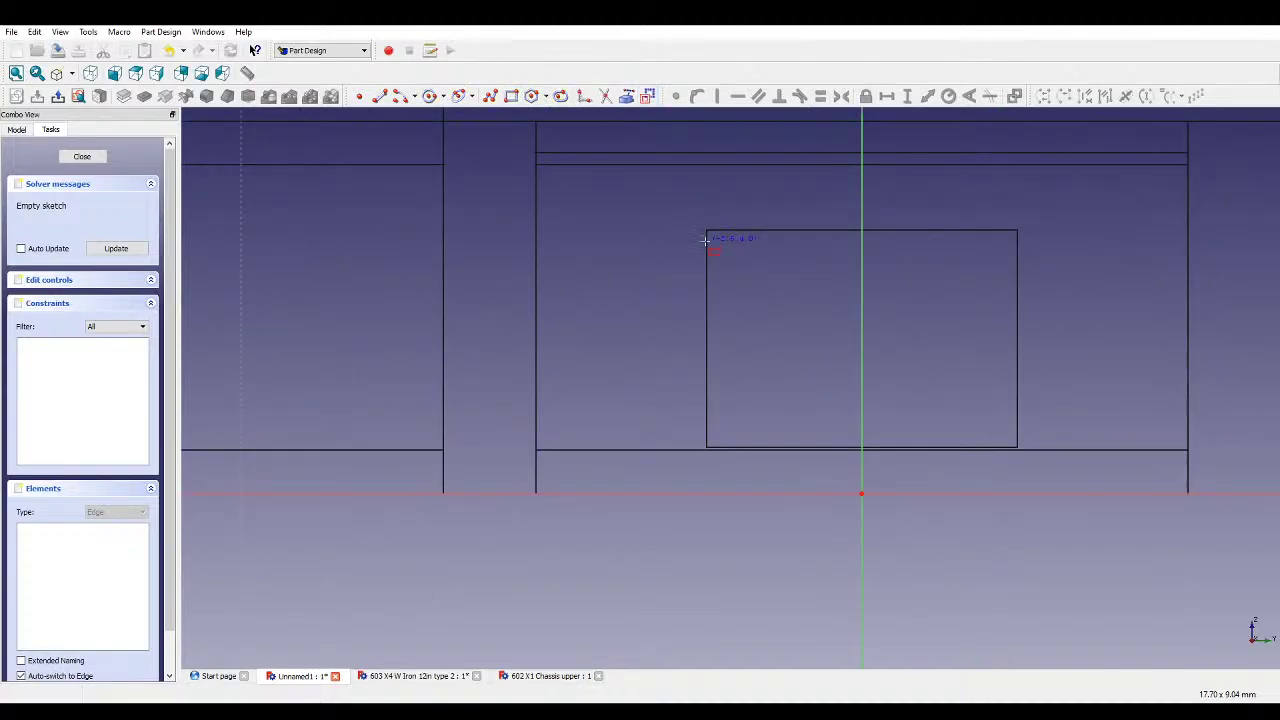
click(707, 231)
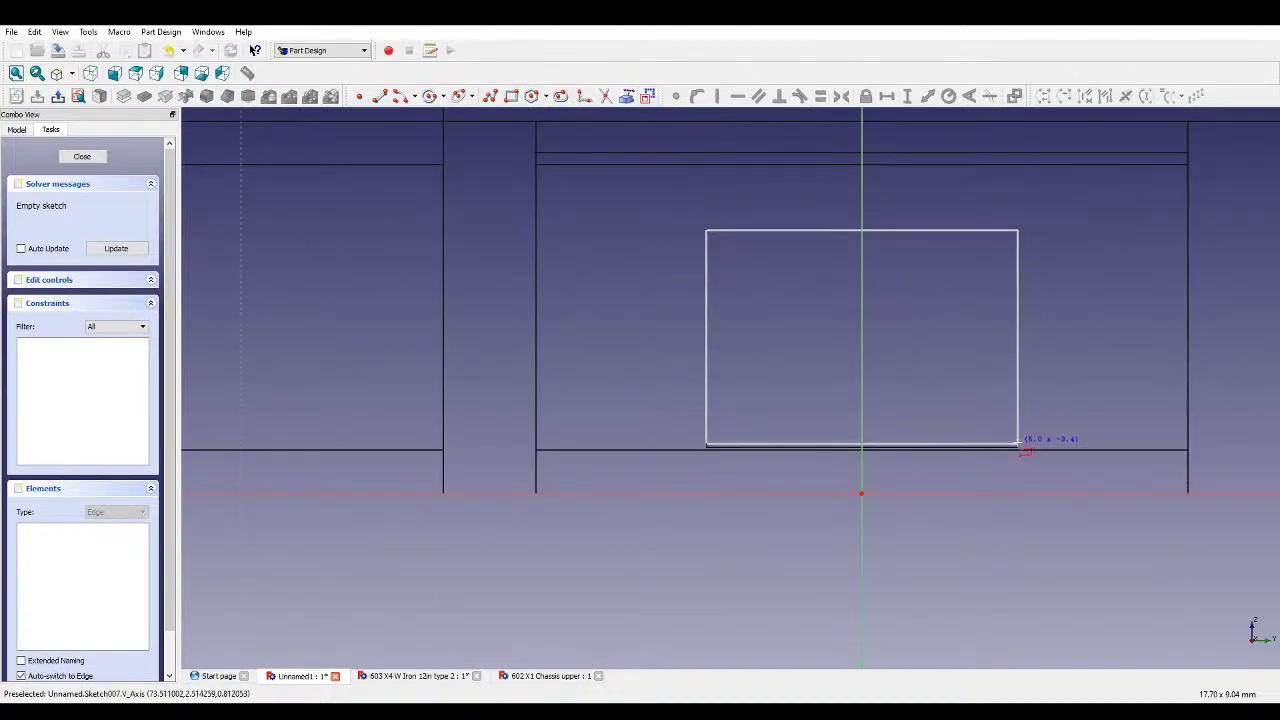
click(1018, 447)
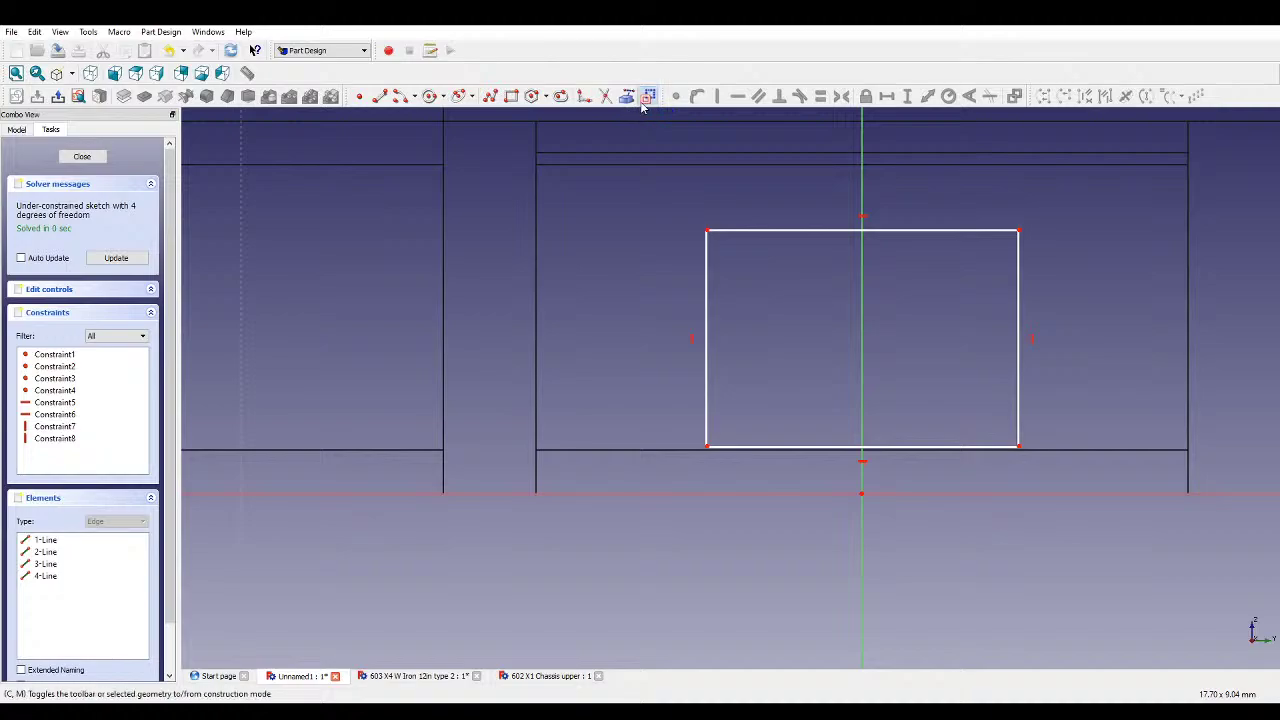
- Draw three construction lines joining the two left corners and the upper right corner to a common point on the vertical axis
click(706, 230)
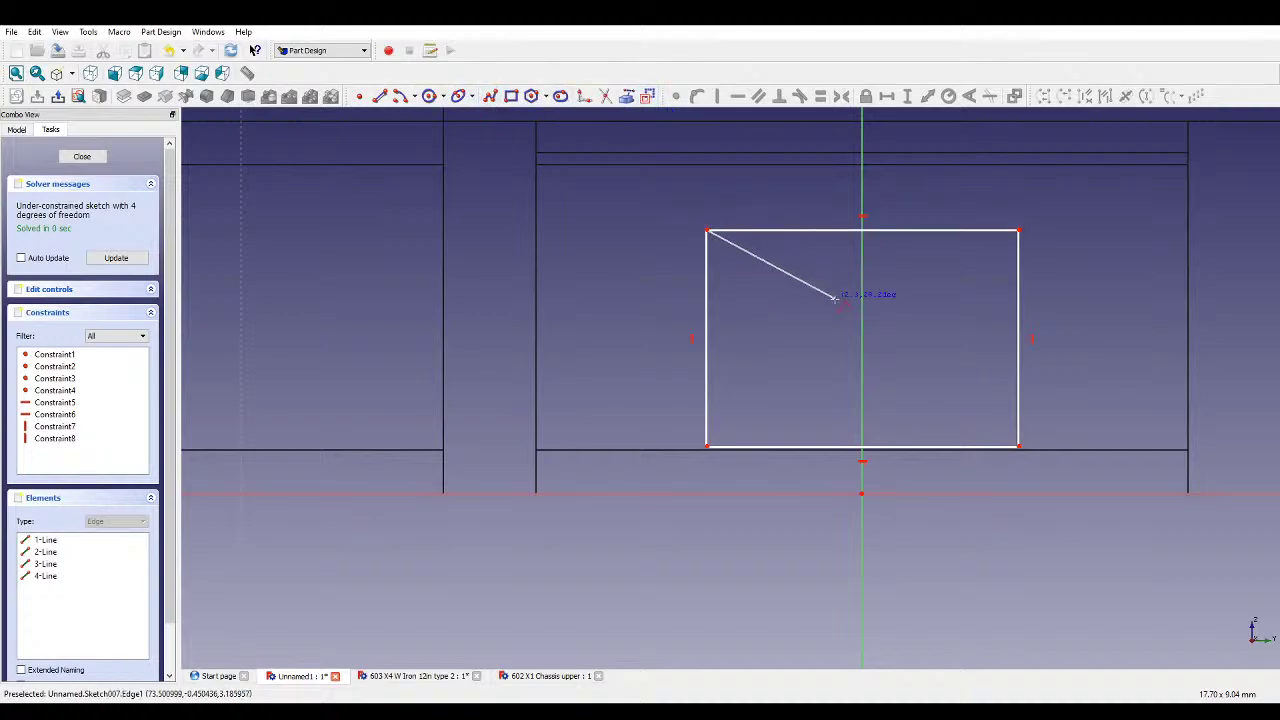
click(861, 340)
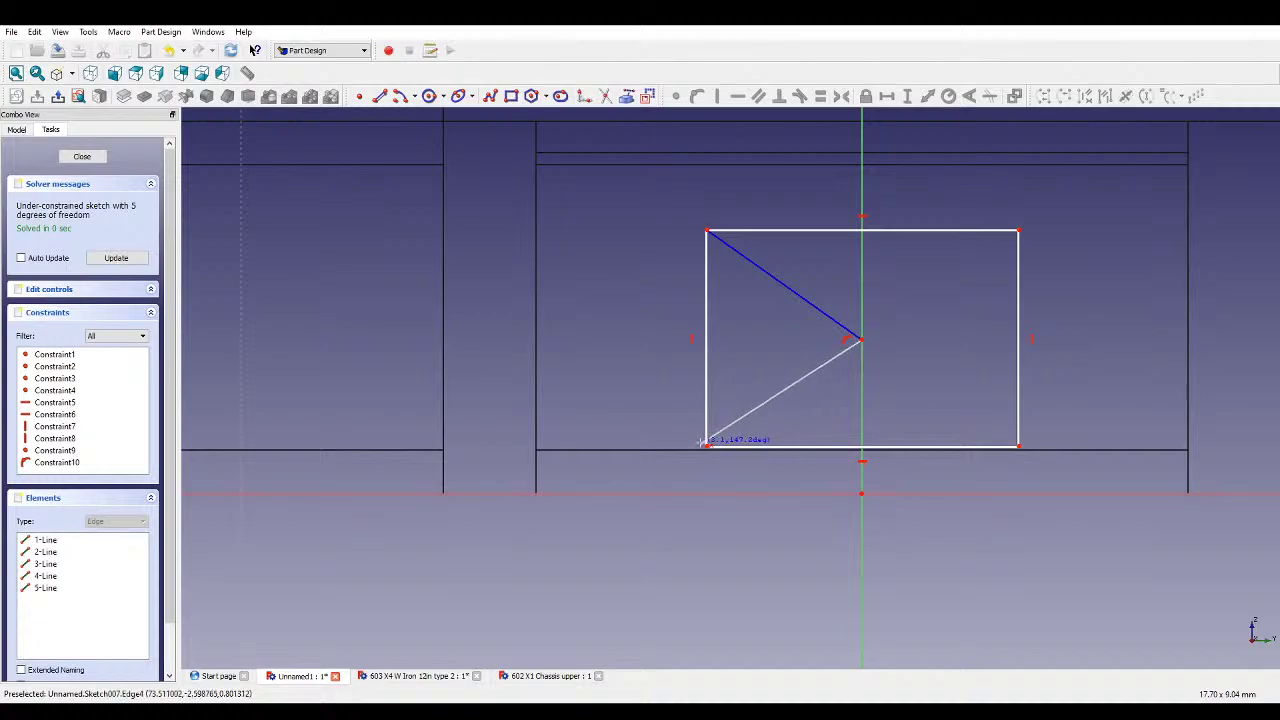
click(707, 445)
click(380, 95)
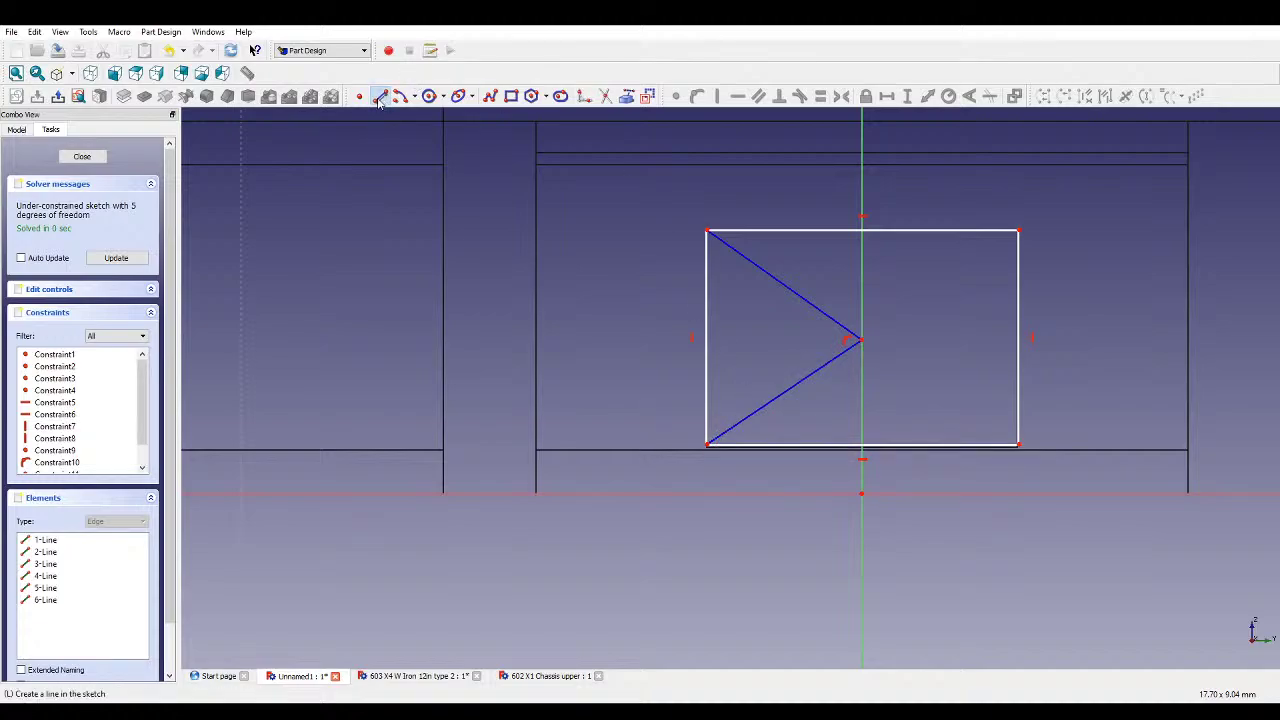
click(862, 340)
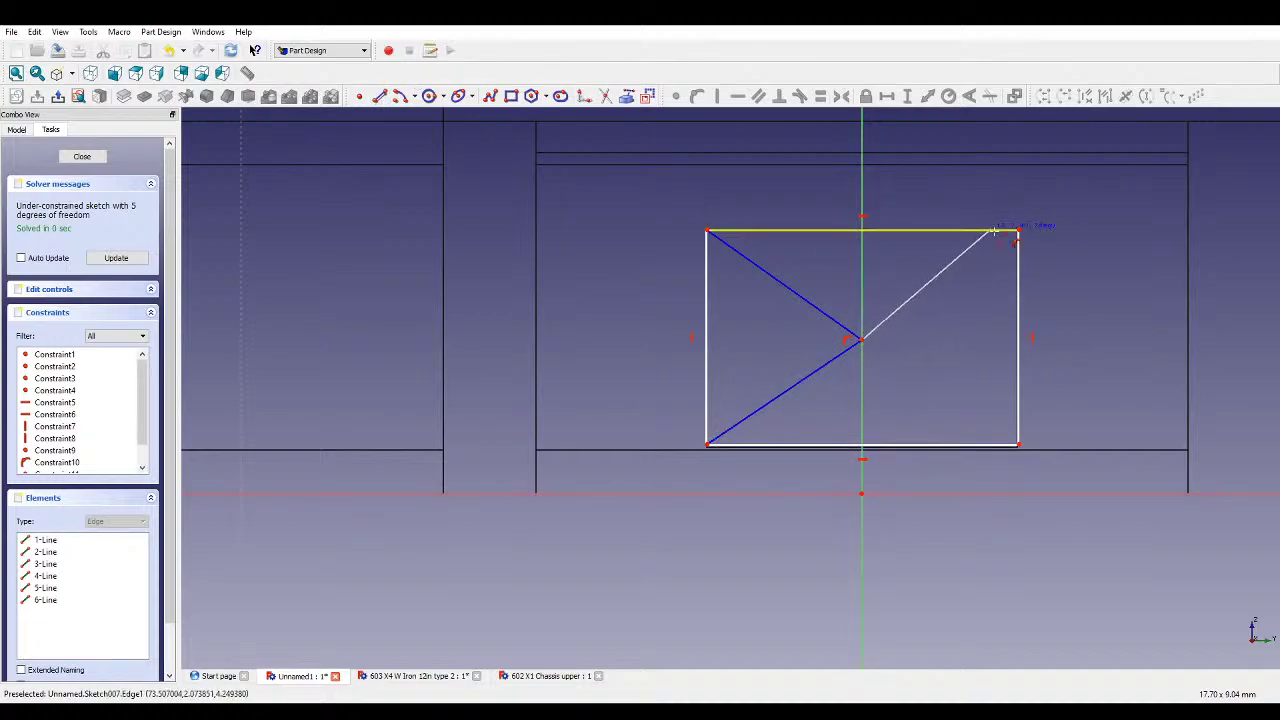
click(1018, 232)
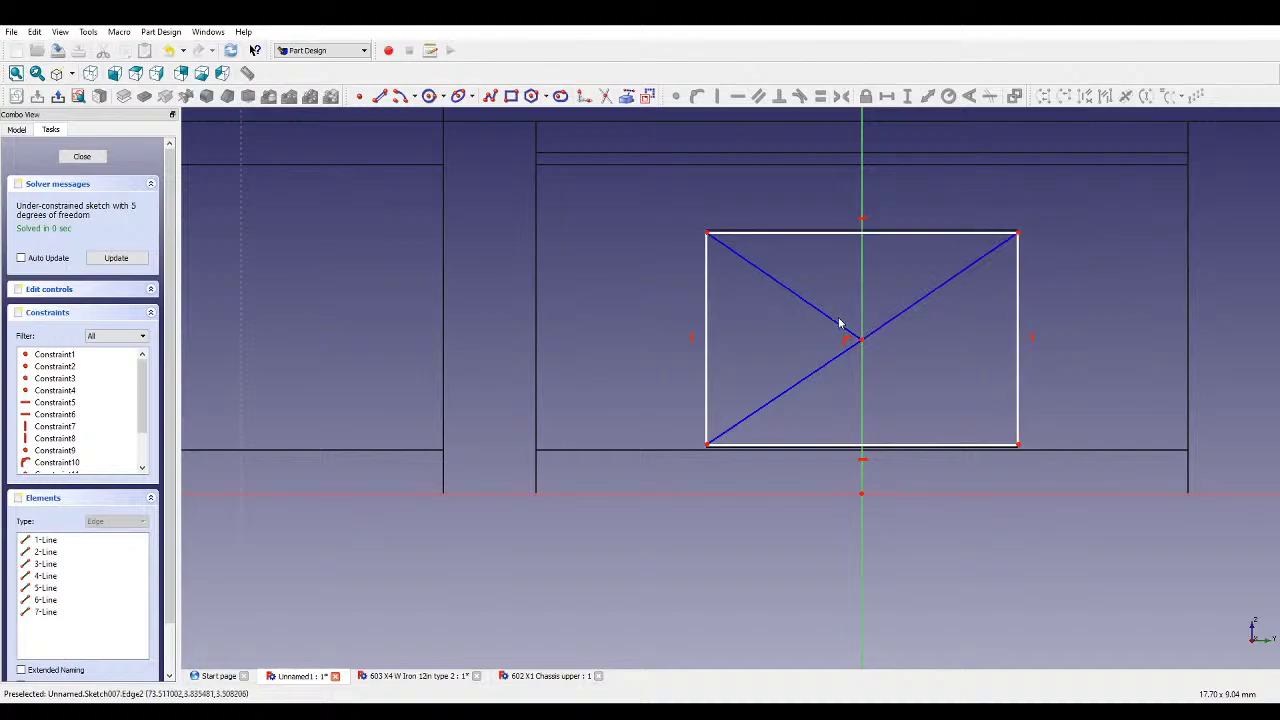
- Make the three construction lines equal in length to centre the rectangle on the vertical axis
click(878, 331)
click(849, 331)
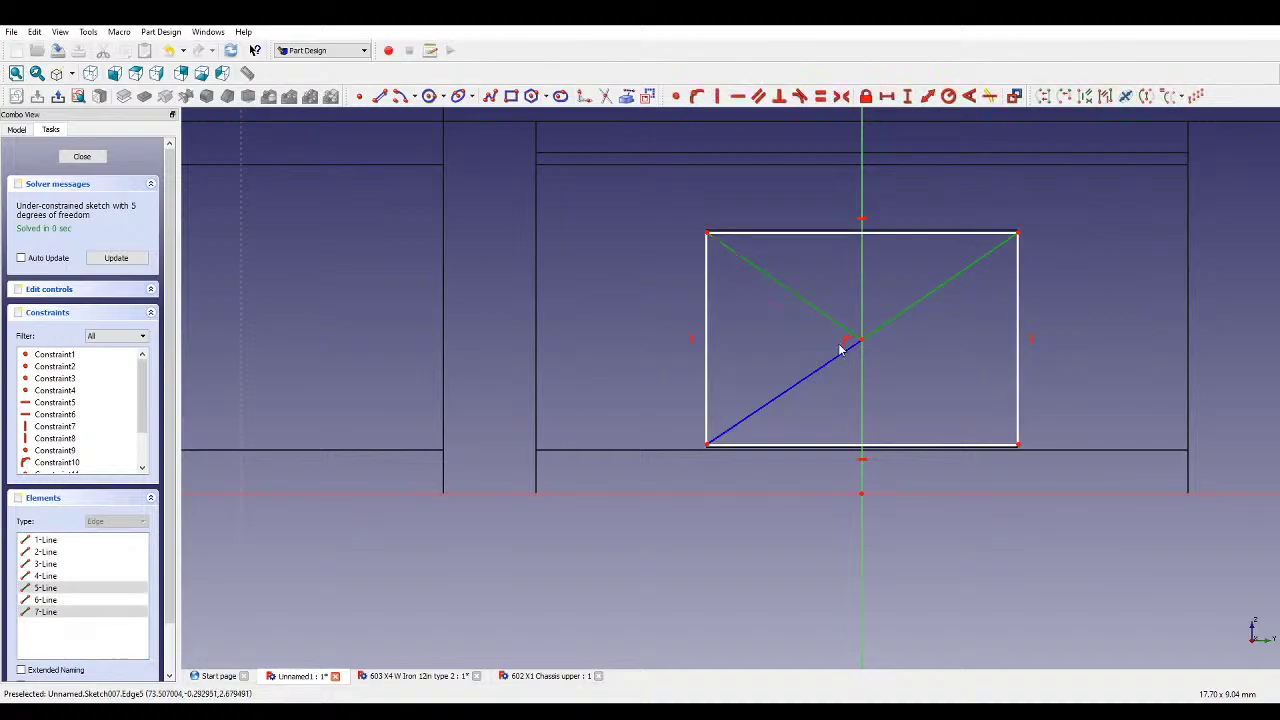
click(838, 358)
key(e)
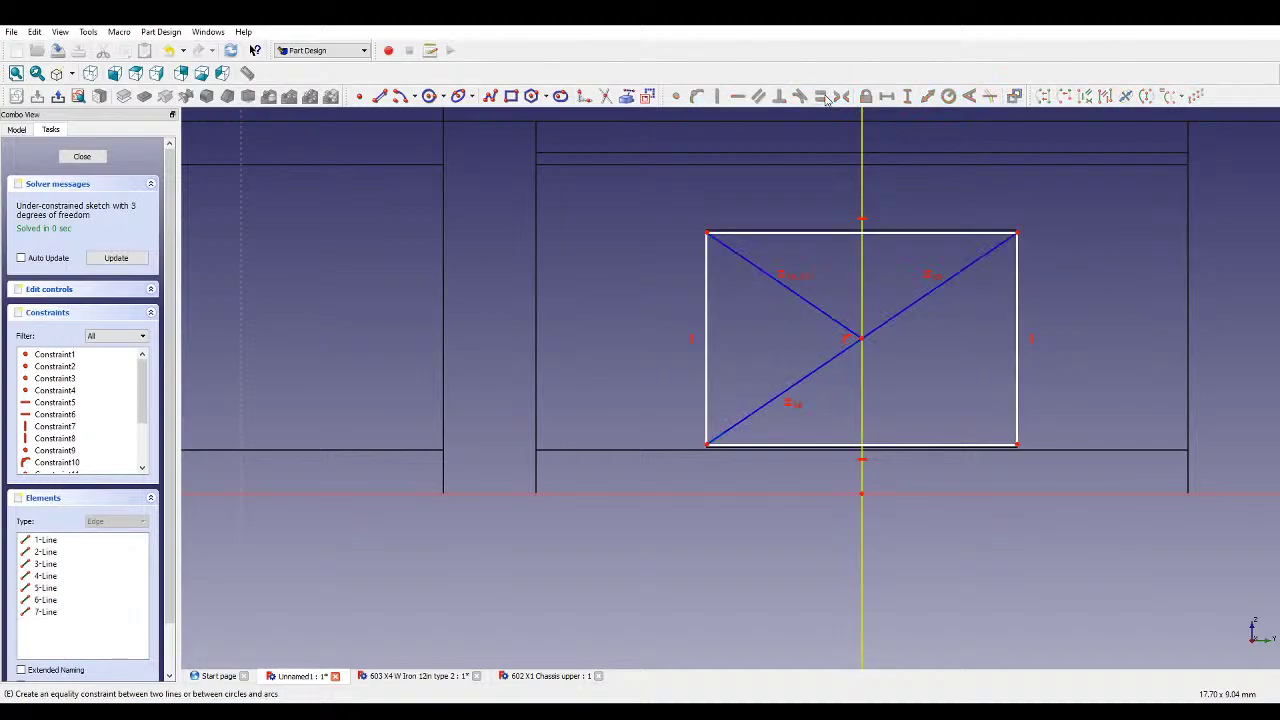
- Dimension the rectangle 5 mm wide and 3.5 mm high, with its centre 2.5 mm above the horizontal axis
click(890, 233)
click(887, 97)
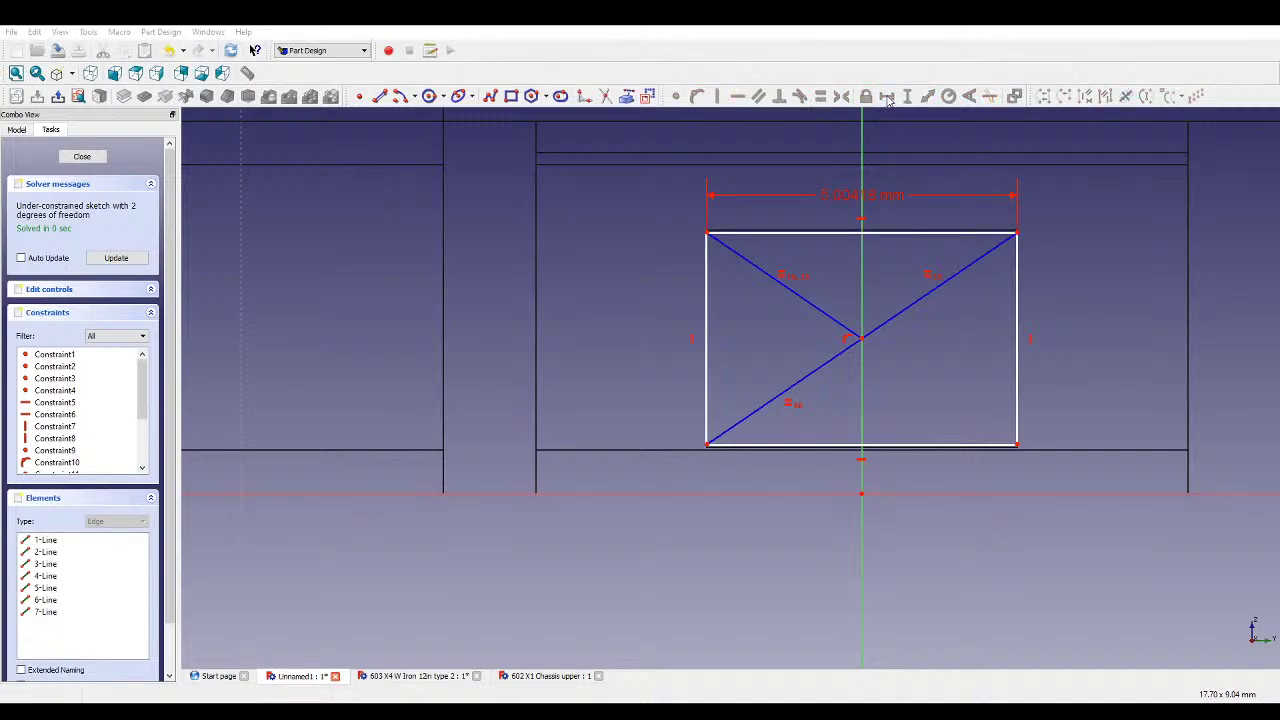
click(713, 277)
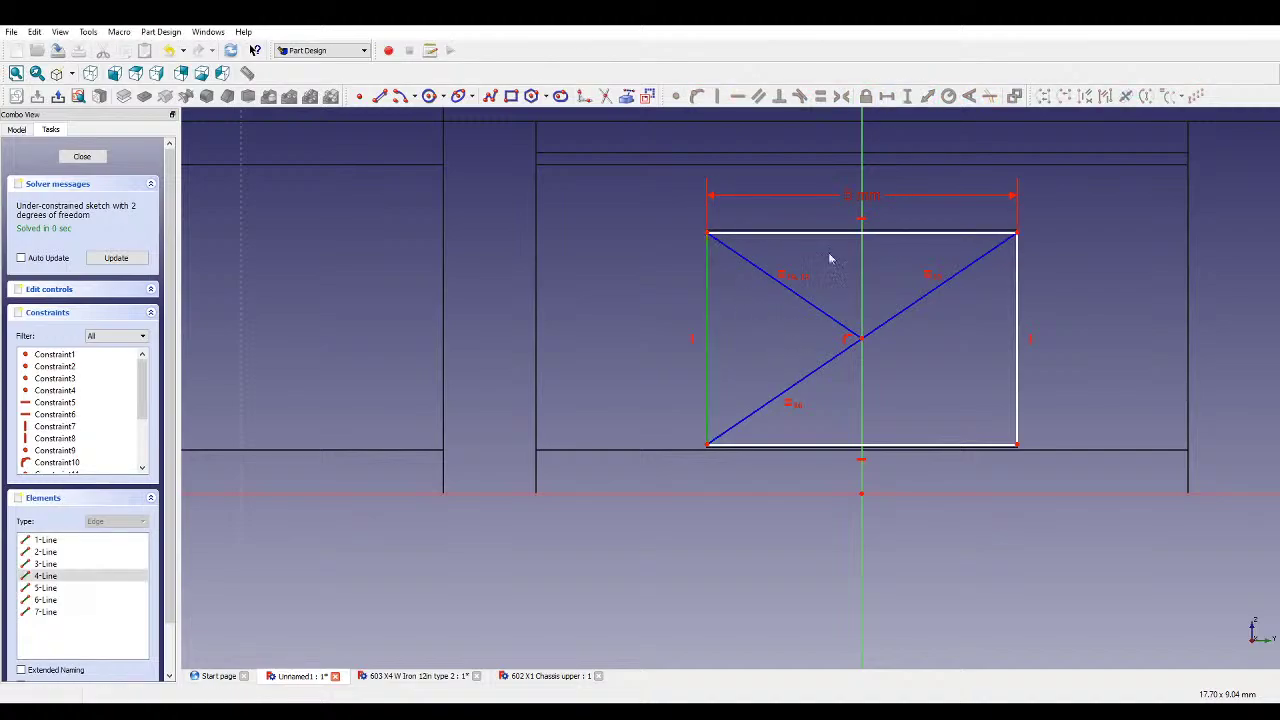
click(907, 96)
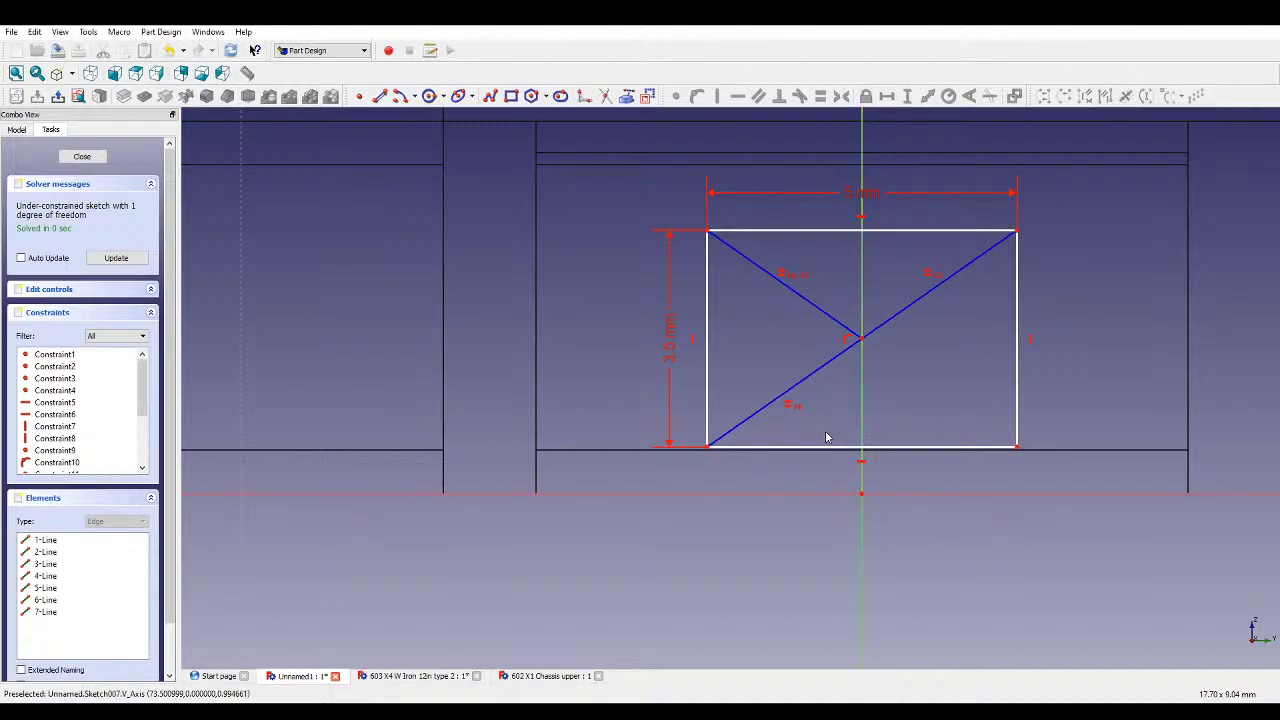
click(713, 494)
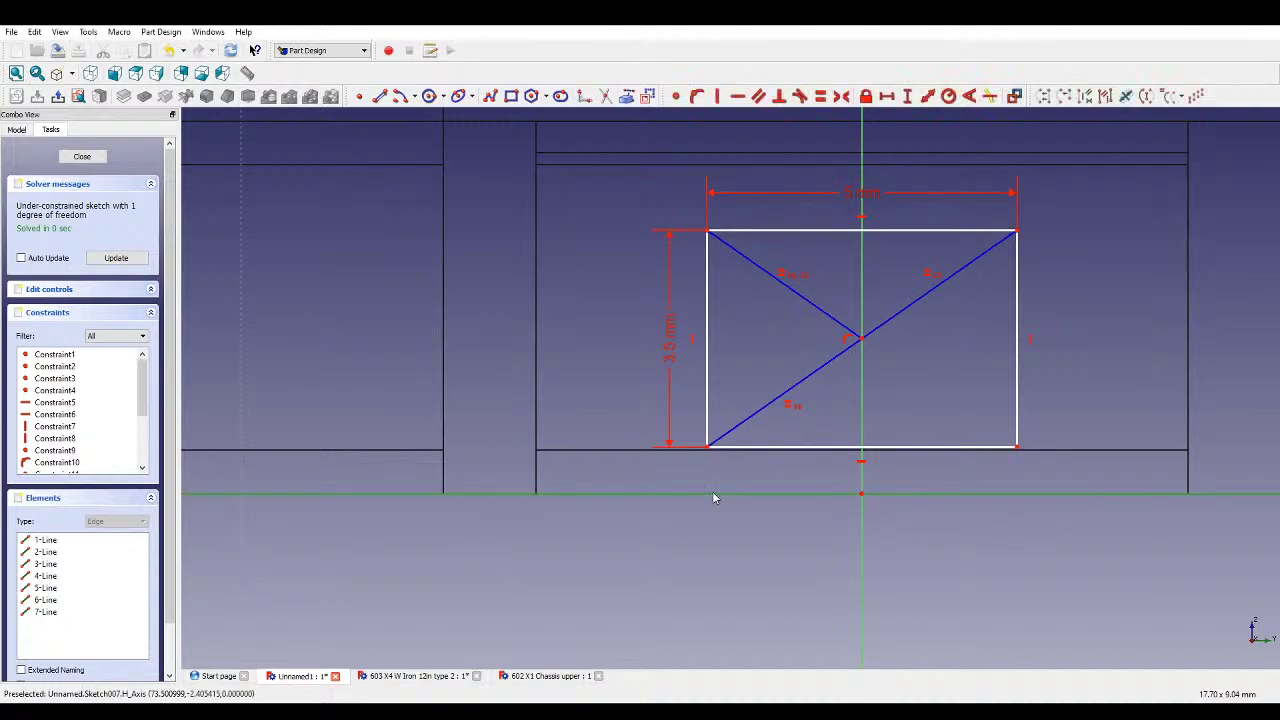
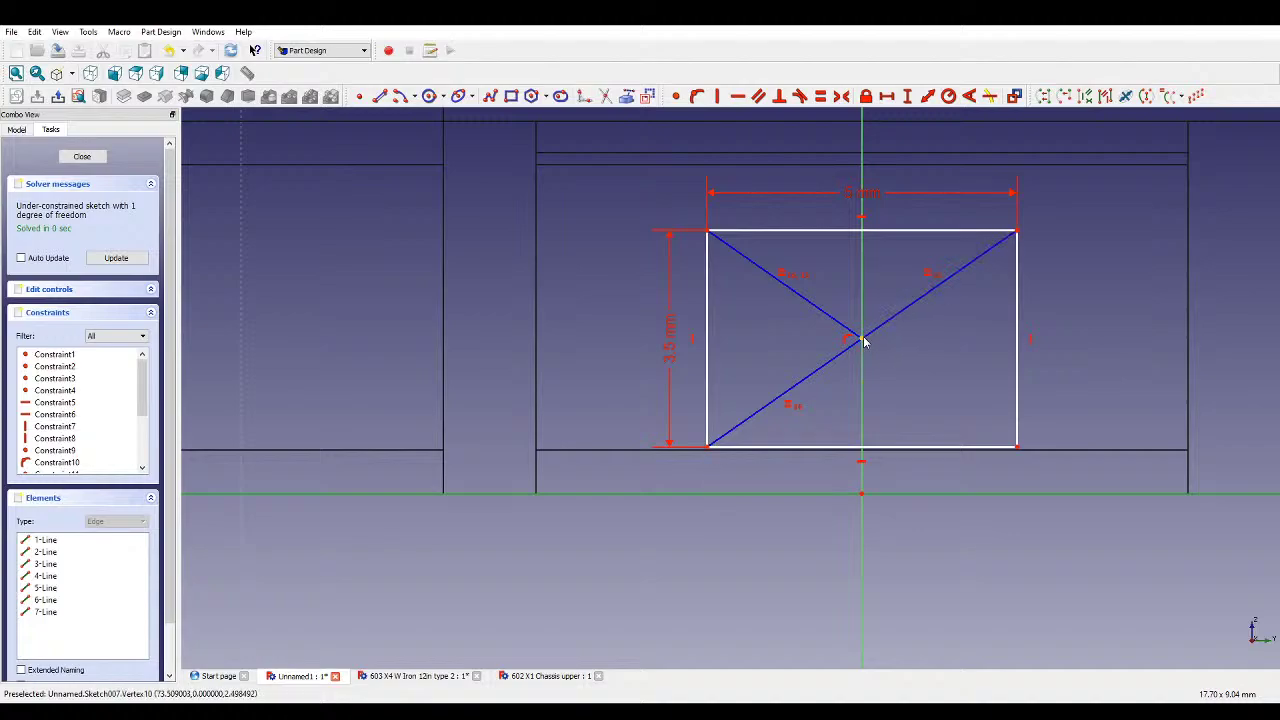
click(907, 97)
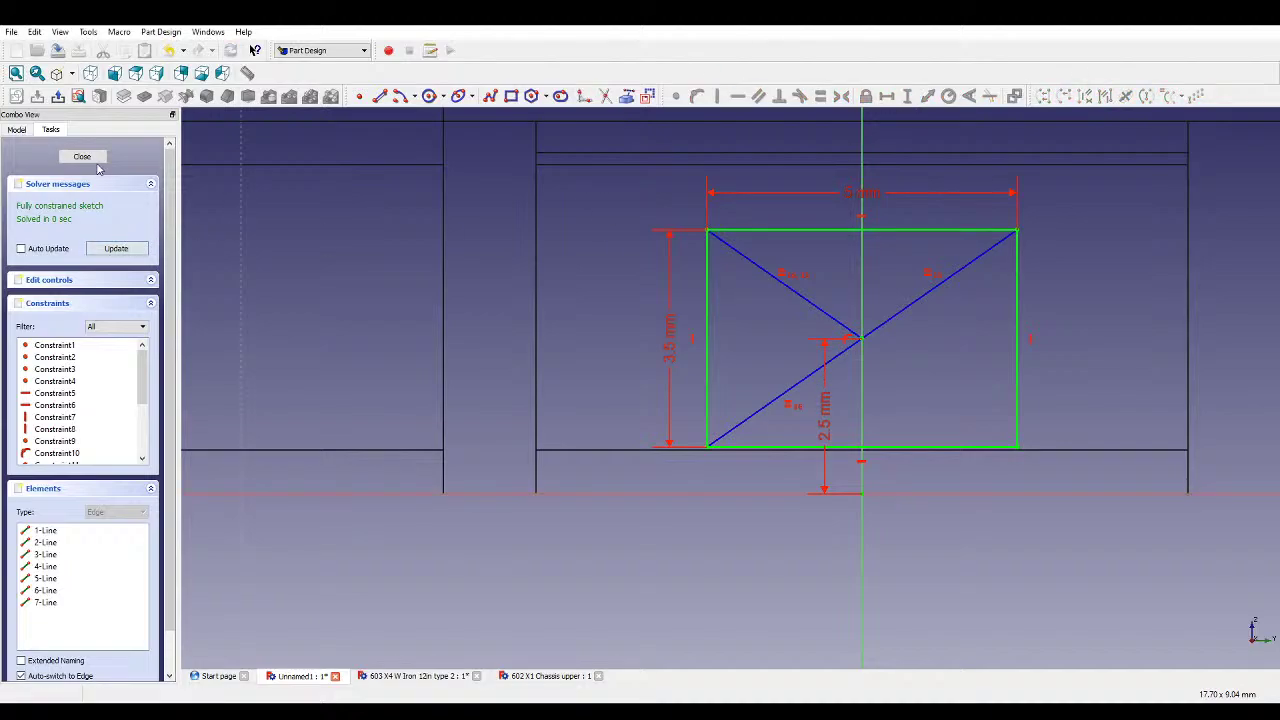
- Finish the second end-face sketch and pad its rectangle 0.6 mm
click(85, 157)
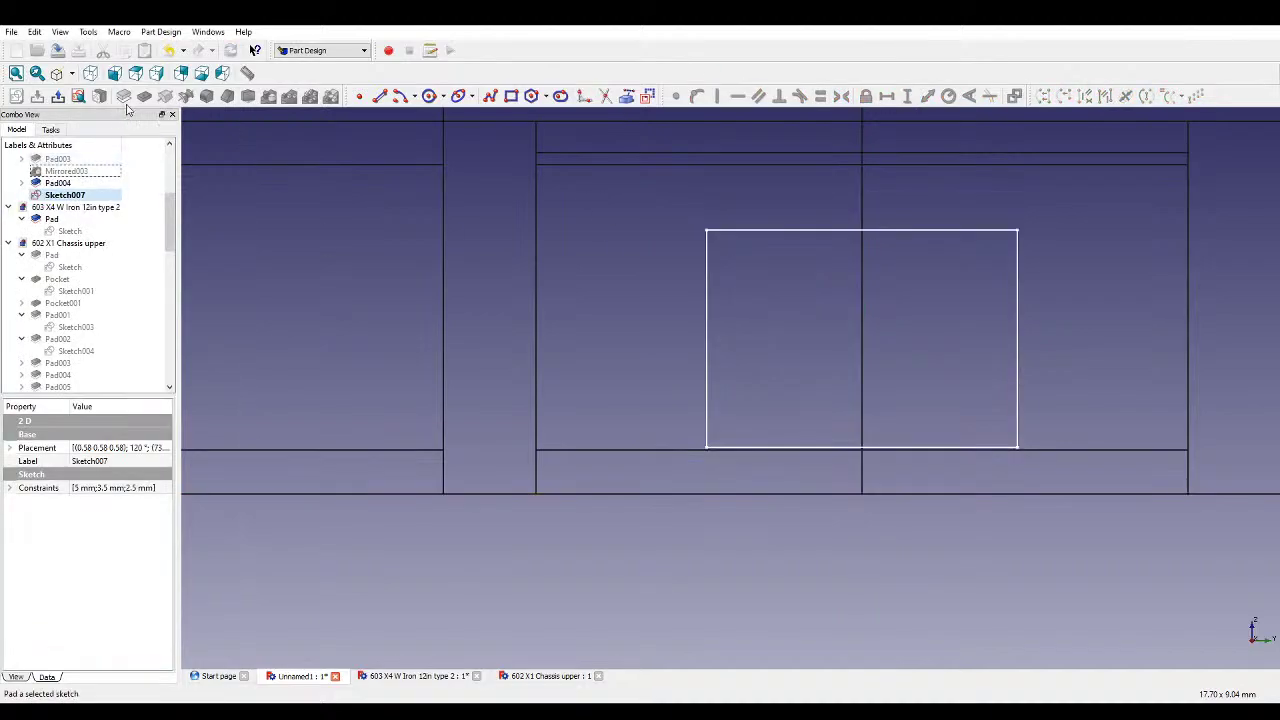
click(123, 97)
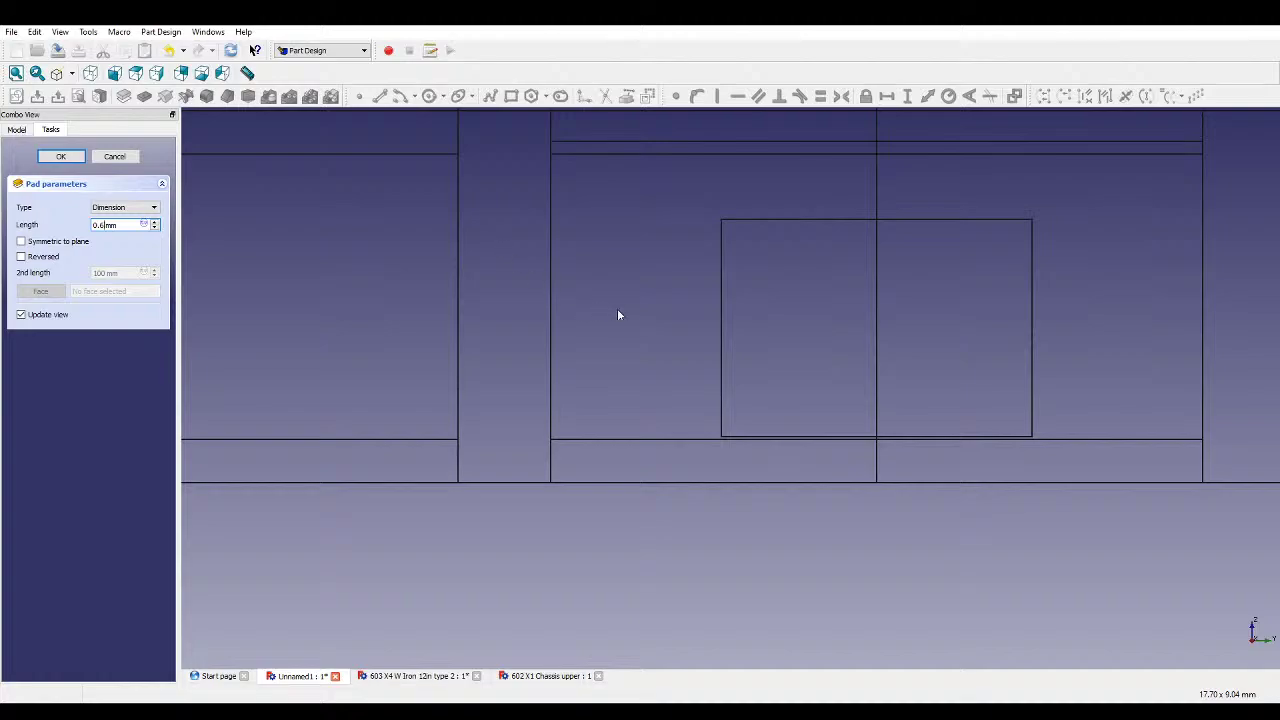
- Pad the small rectangle centred on the chassis end by 0.6 mm and switch the display back to shaded
key(Return)
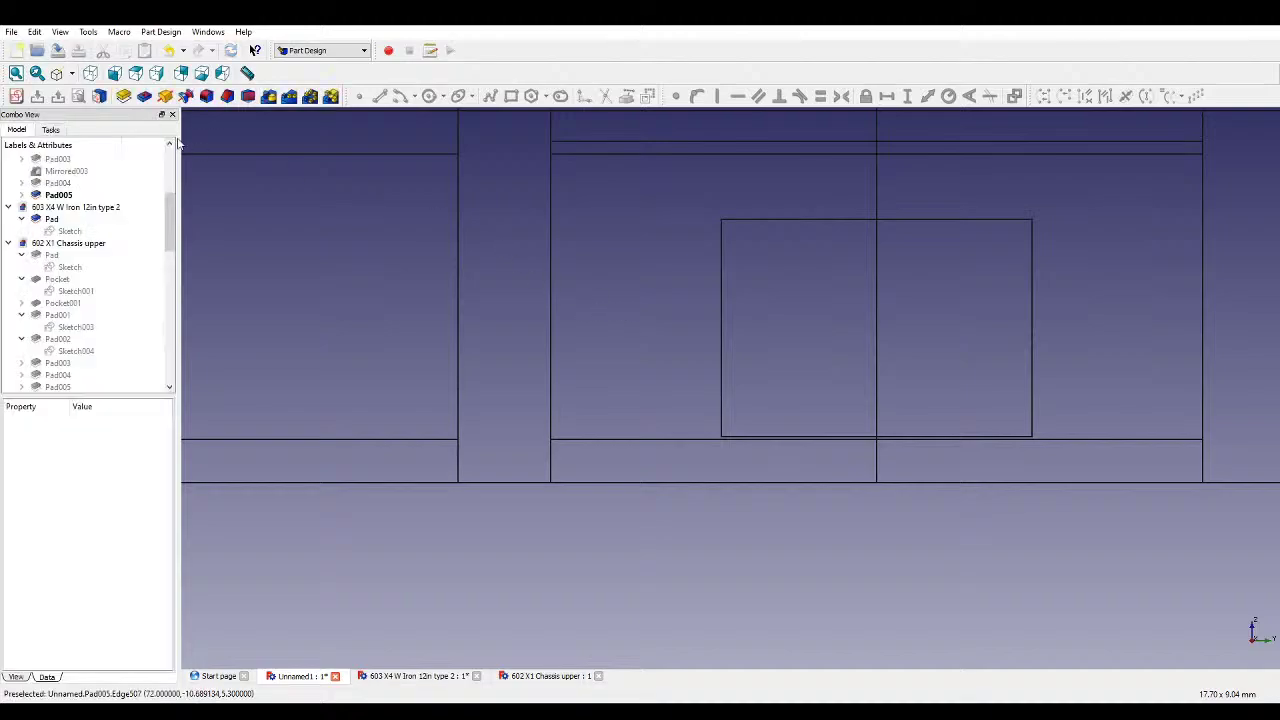
click(78, 94)
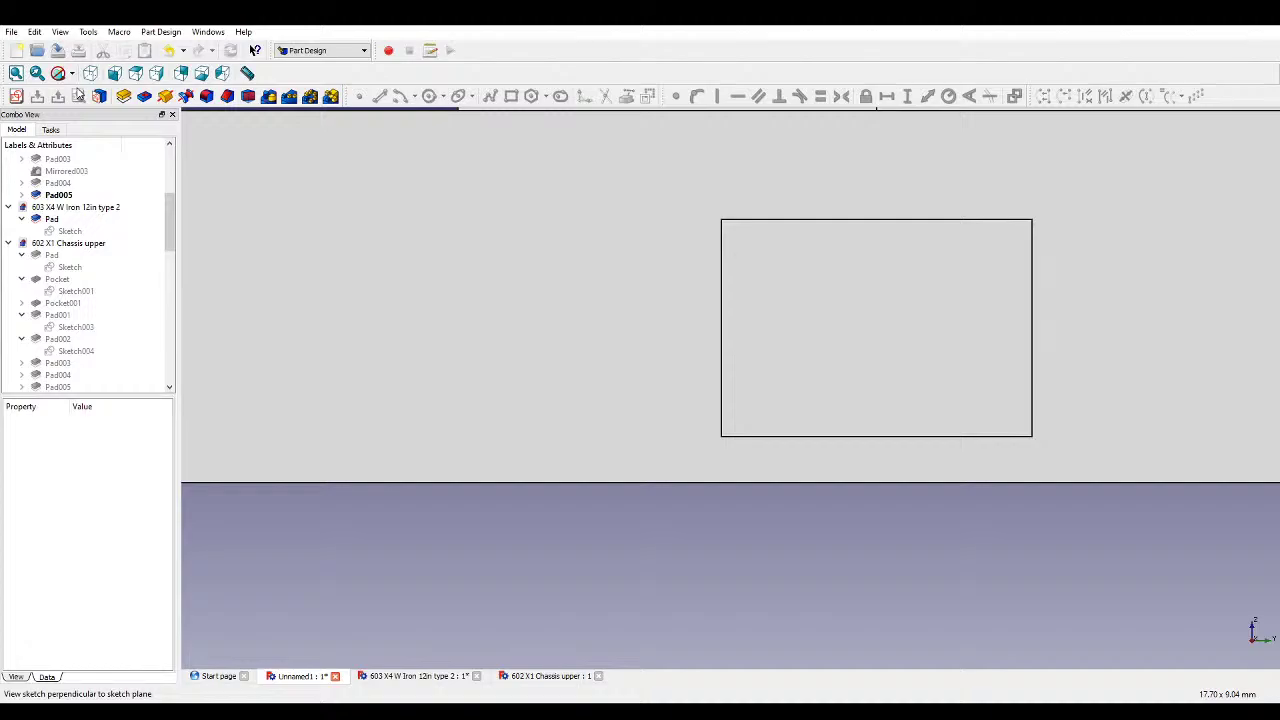
- Start a sketch on the front of the raised rectangular pad and draw a rectangle about 1.2 by 1.85 mm across the vertical axis
scroll(601, 342, down, 6)
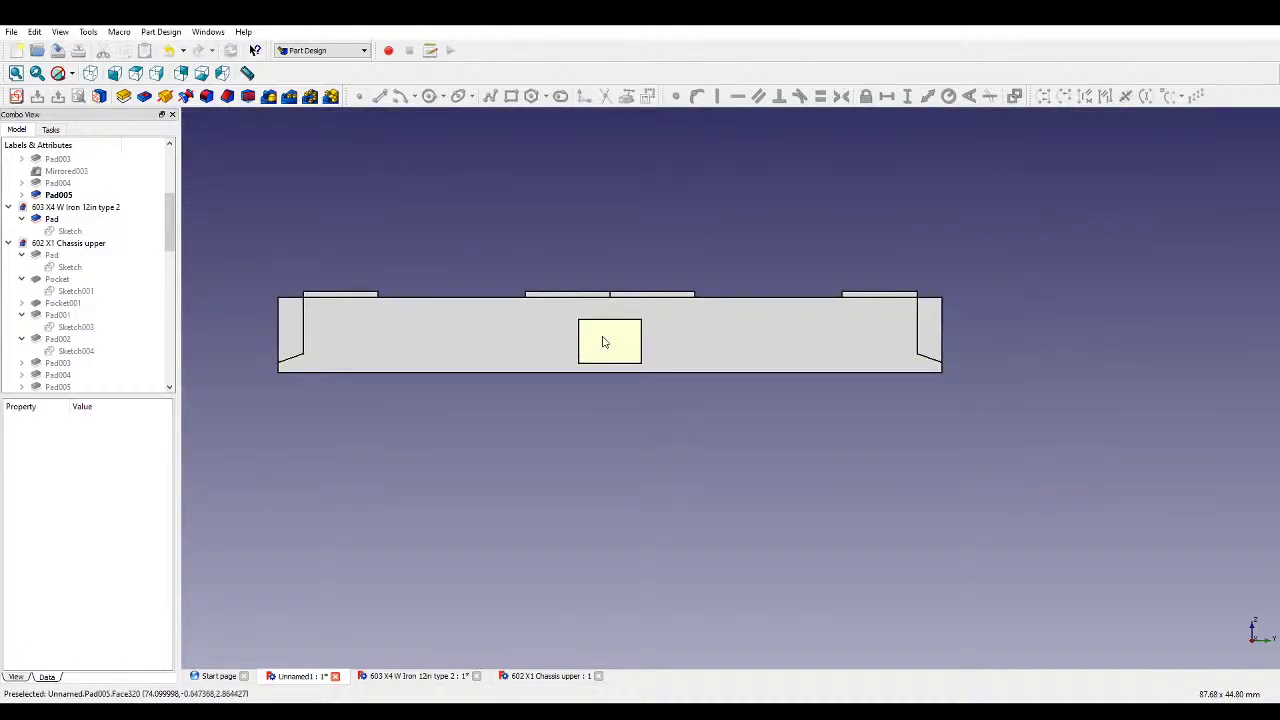
click(603, 342)
click(17, 96)
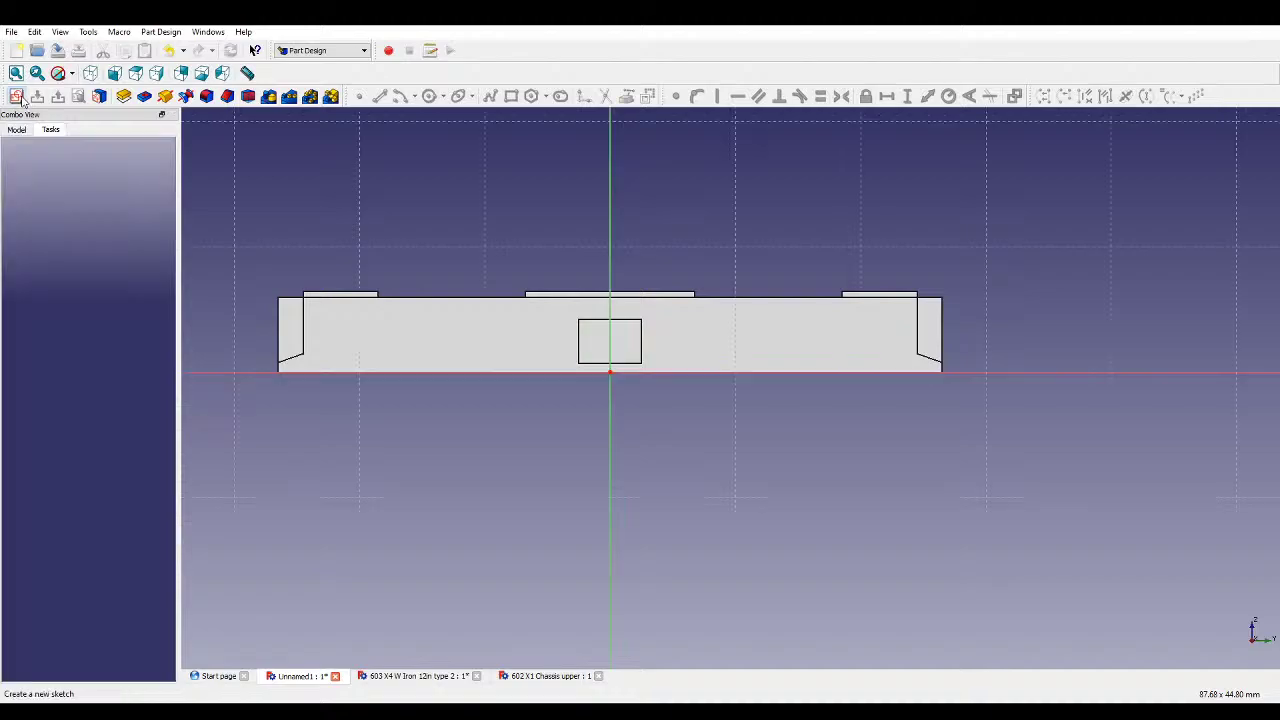
click(508, 98)
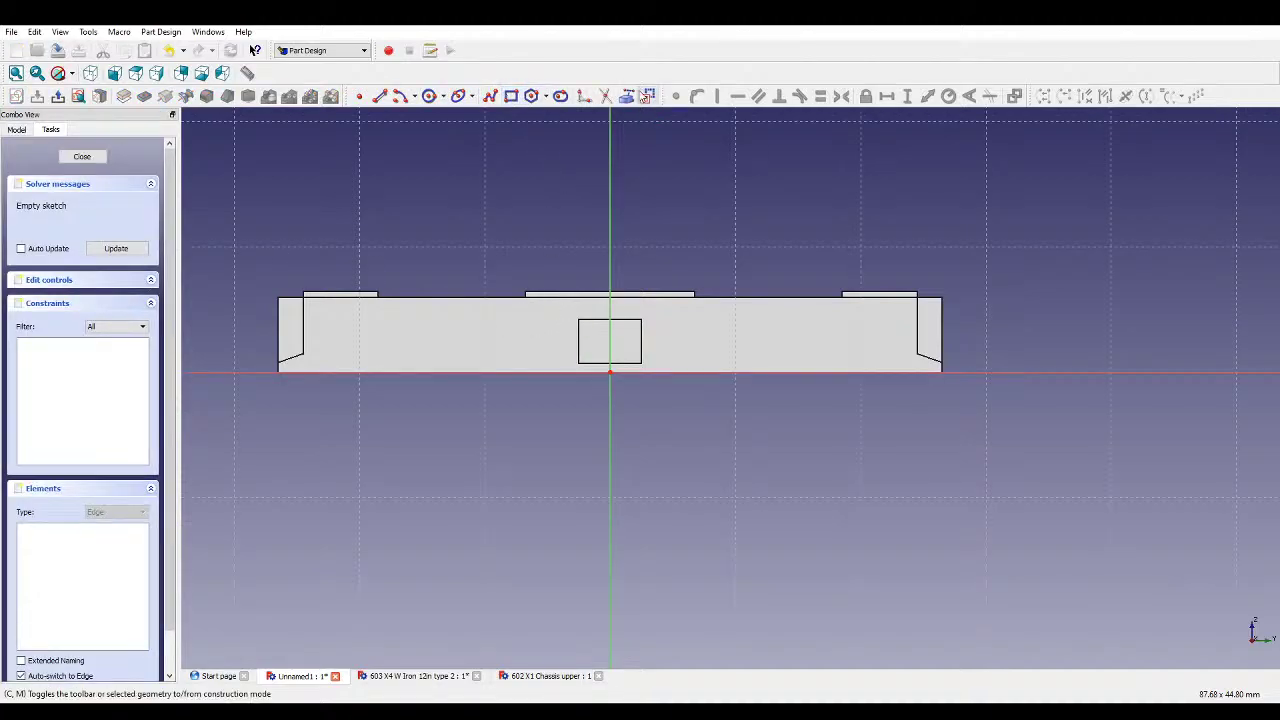
scroll(651, 434, up, 5)
scroll(610, 260, up, 3)
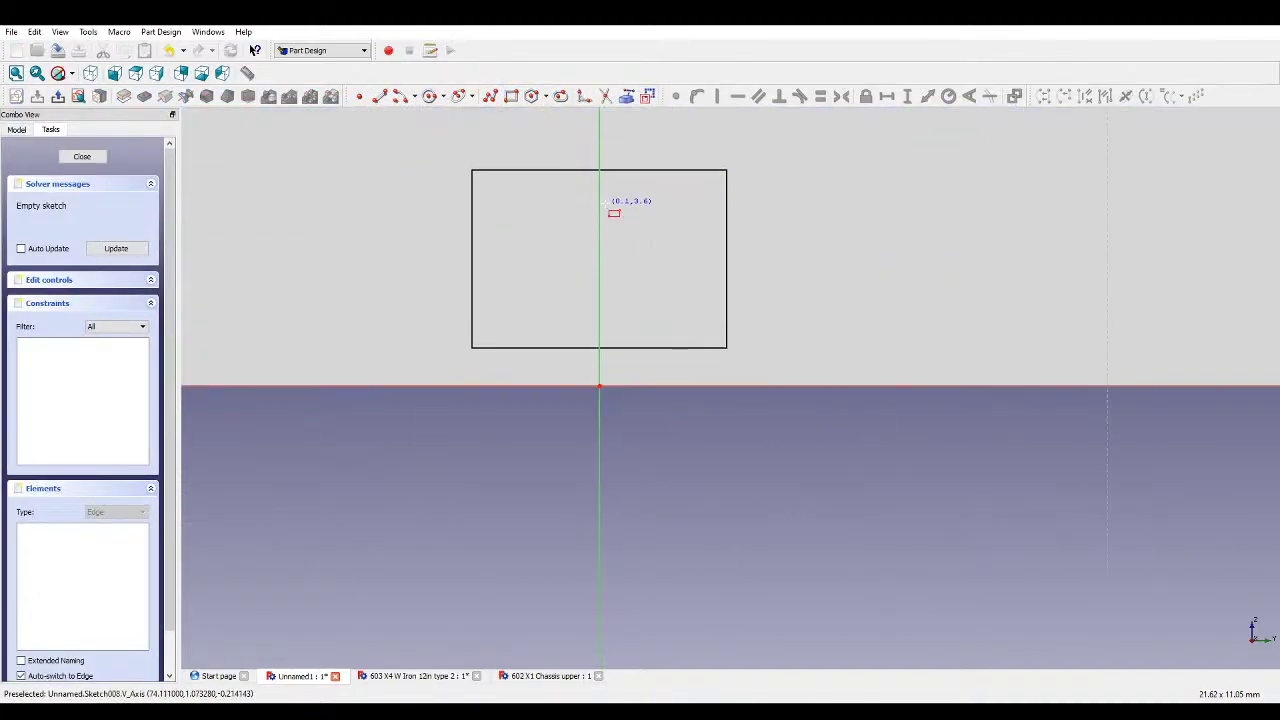
click(570, 204)
click(631, 296)
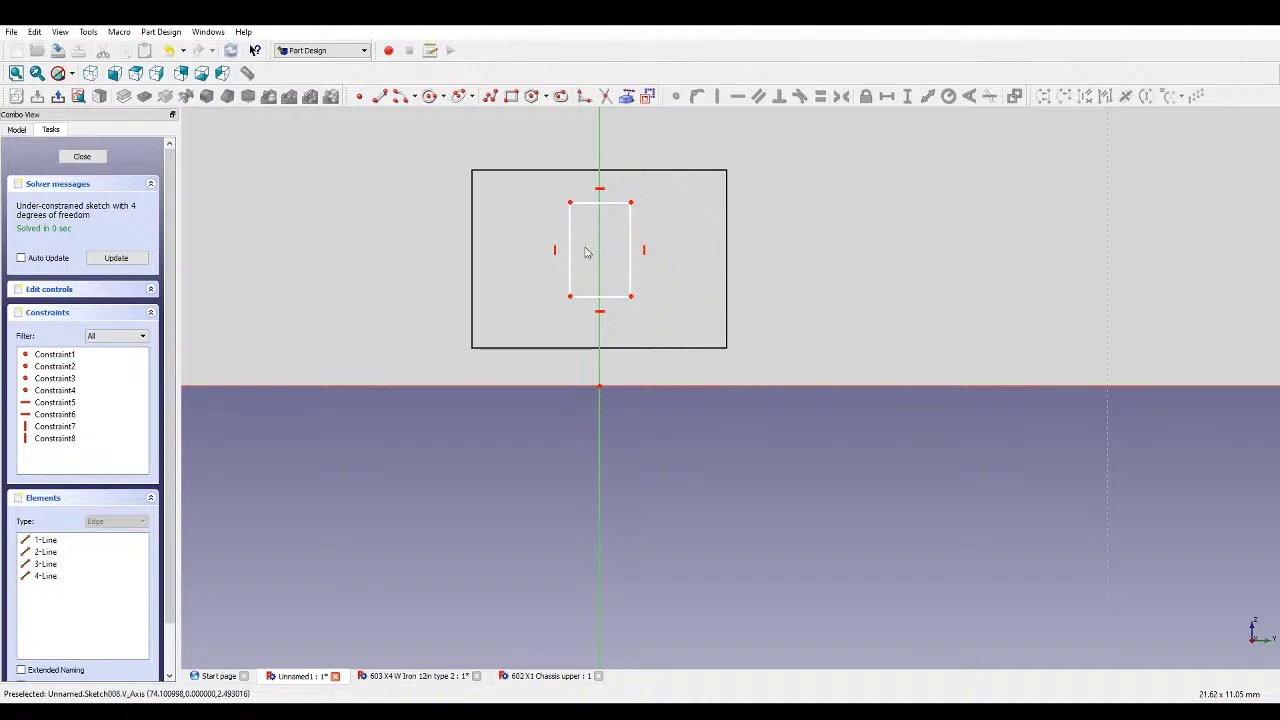
- Constrain the inner rectangle to a height of 2.2 mm and a width of 1.2 mm
click(907, 96)
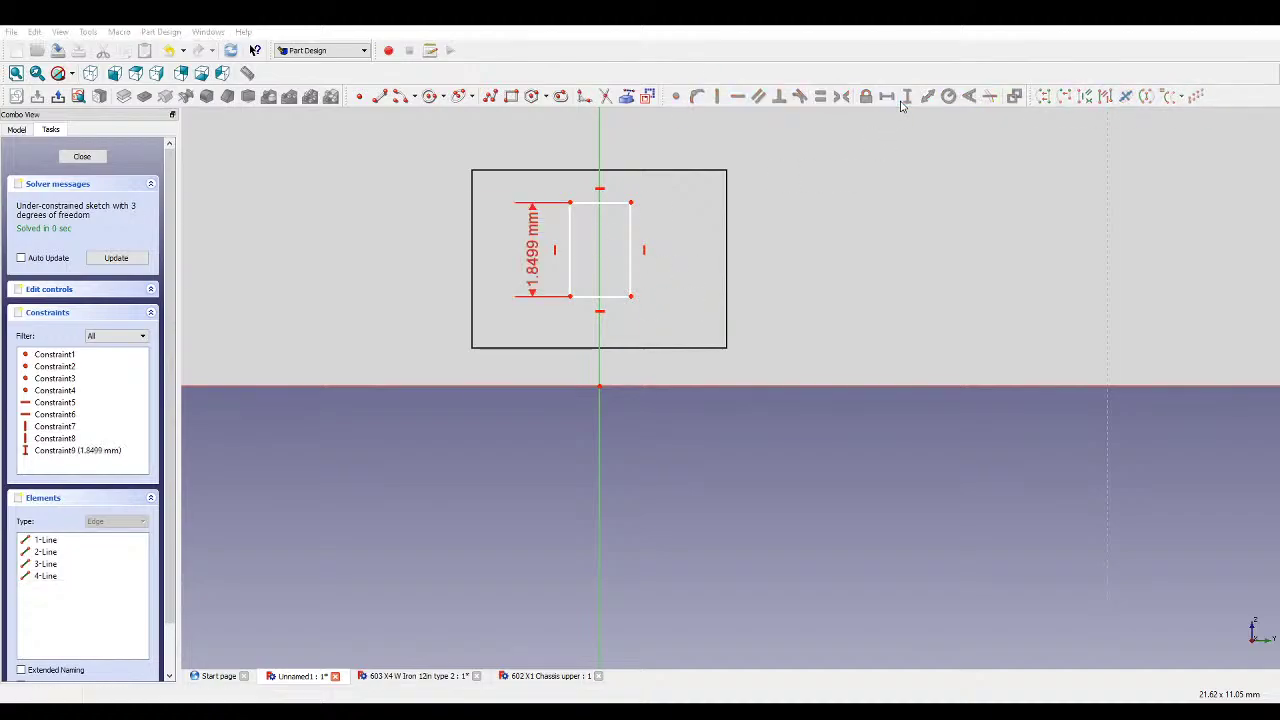
text(2.2)
key(Return)
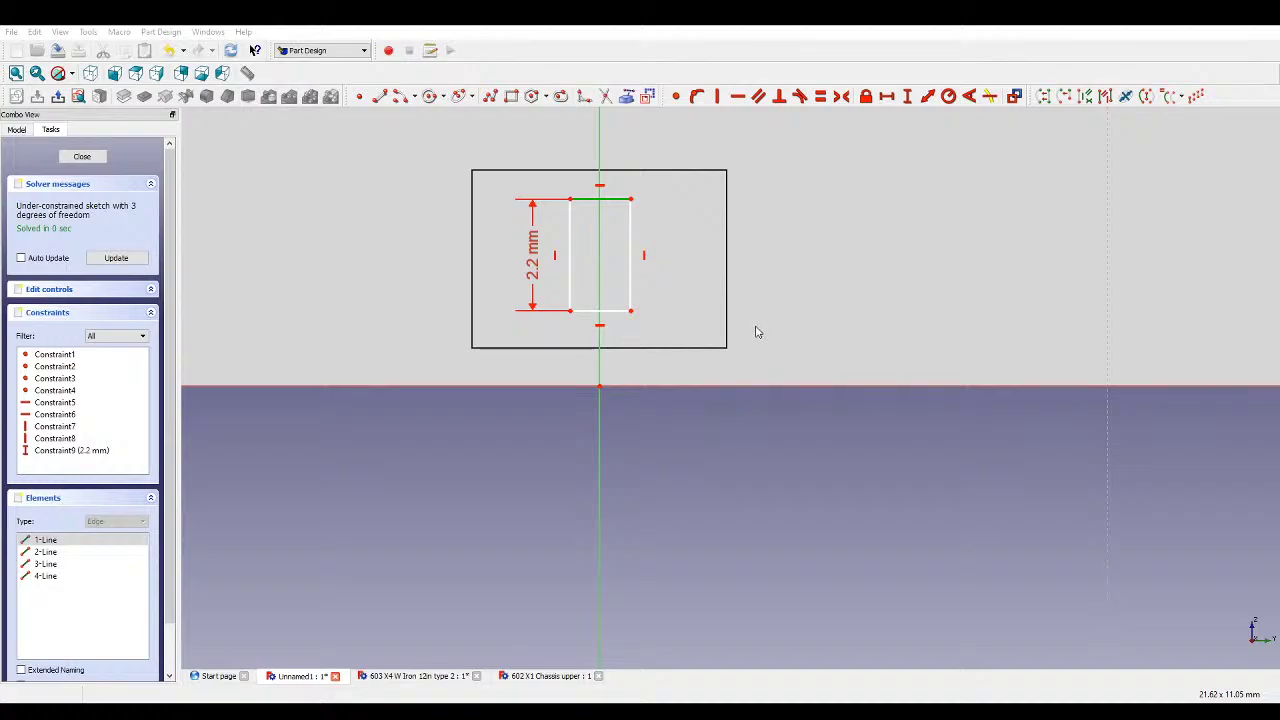
click(887, 97)
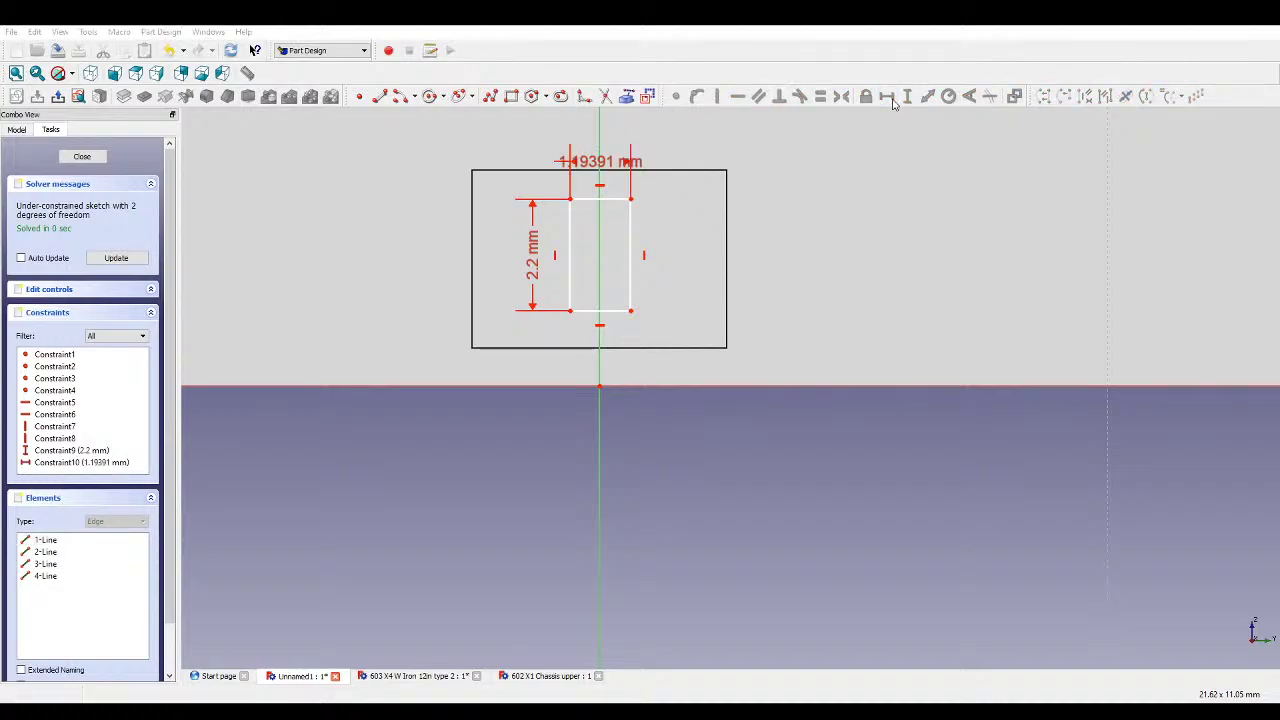
text(1.2)
key(Return)
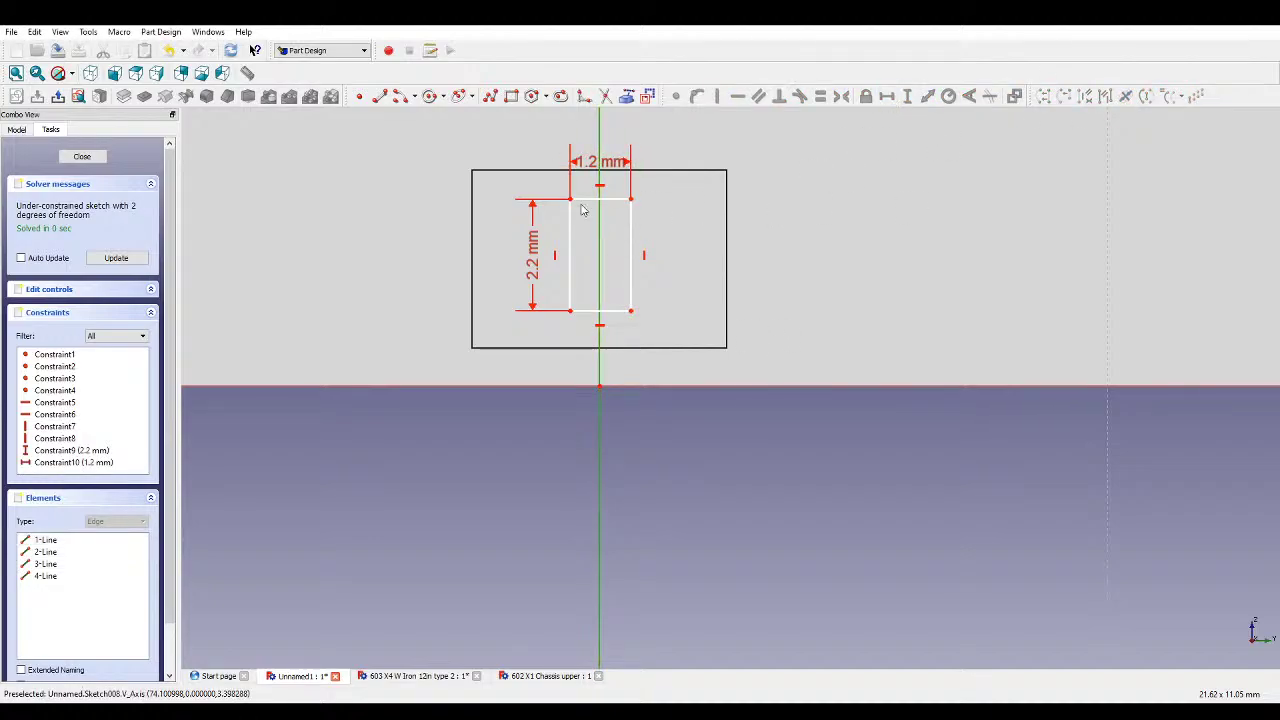
- Position the rectangle with its side 0.6 mm from the vertical axis and its lower edge 1.4 mm above the horizontal axis
click(571, 201)
click(886, 97)
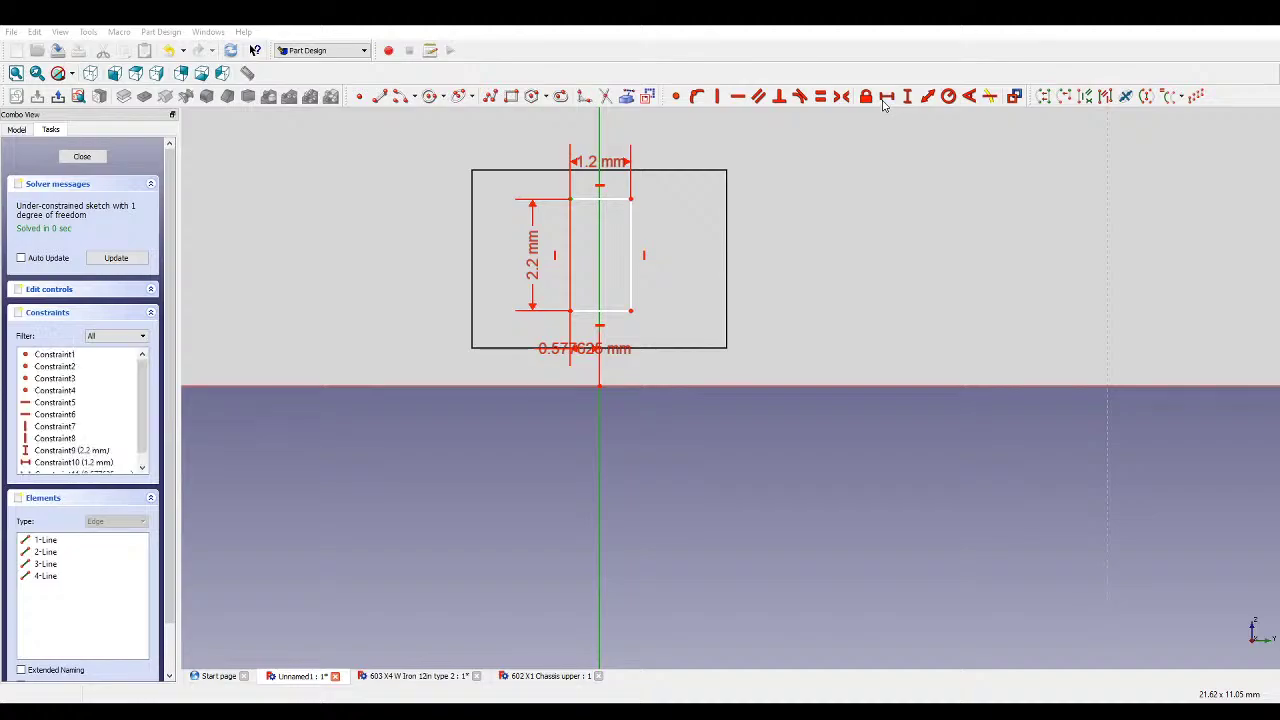
text(0.6)
key(Return)
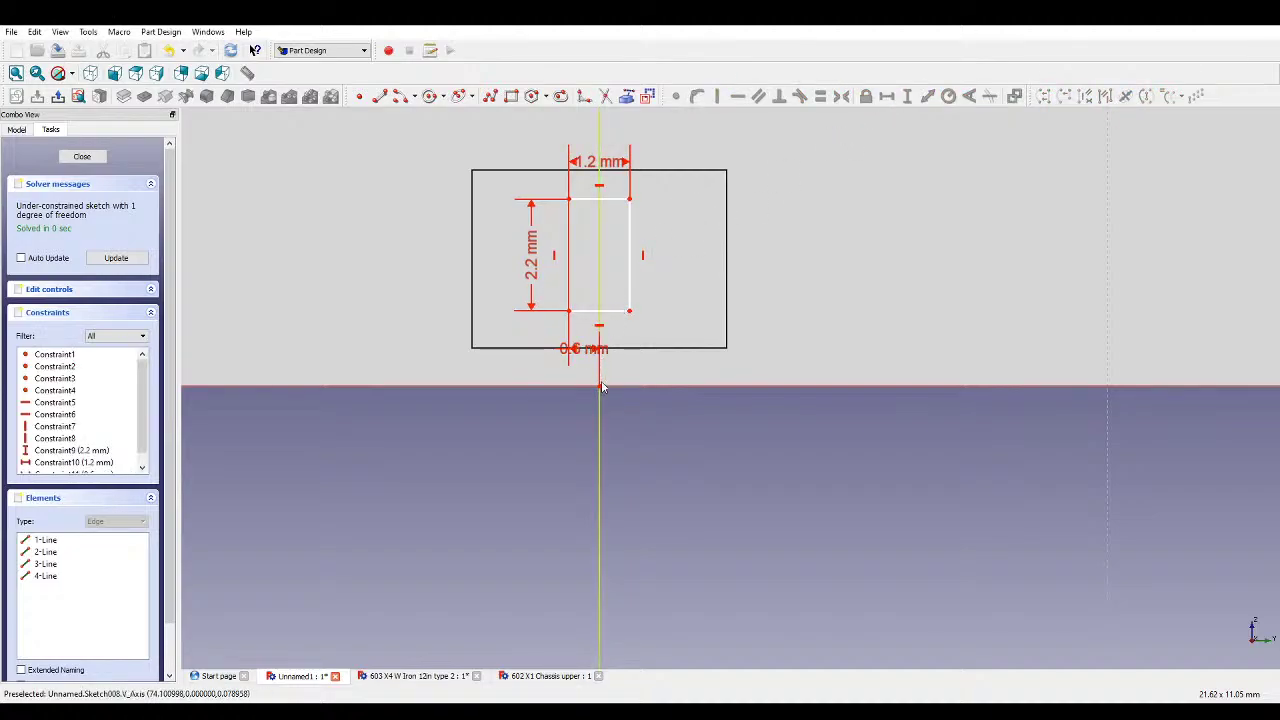
scroll(572, 310, up, 1)
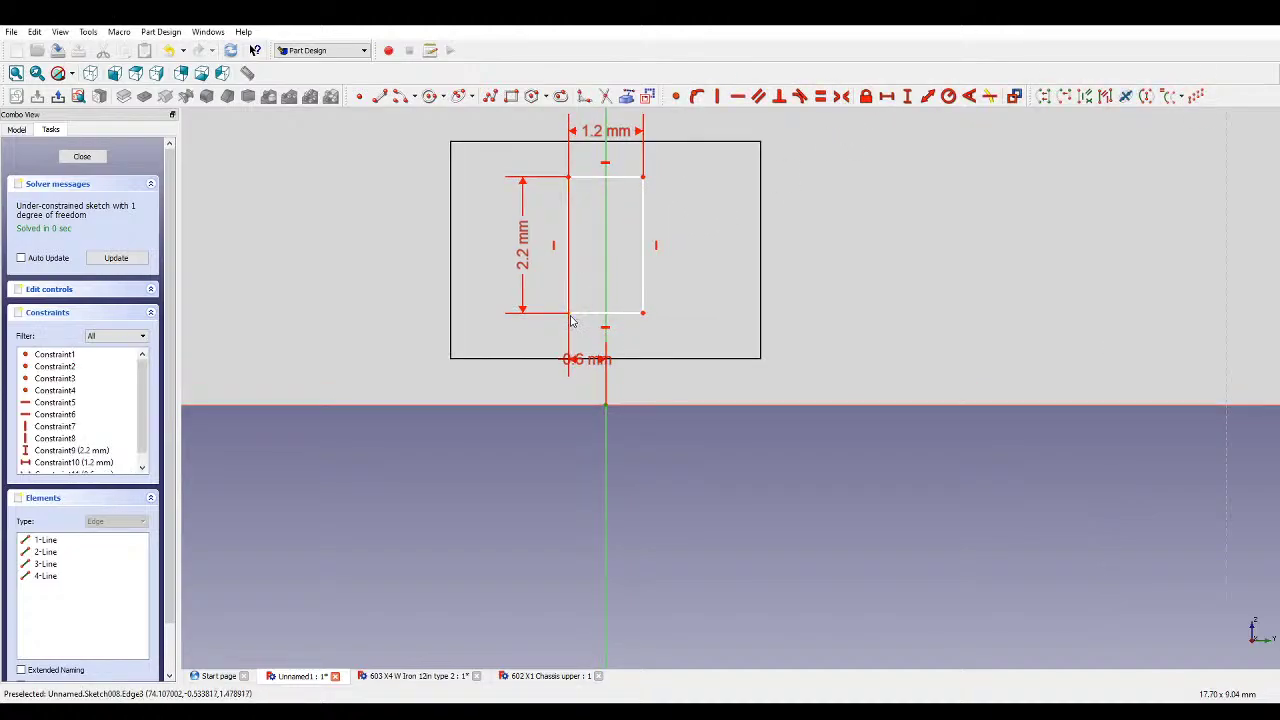
drag(570, 316, 569, 321)
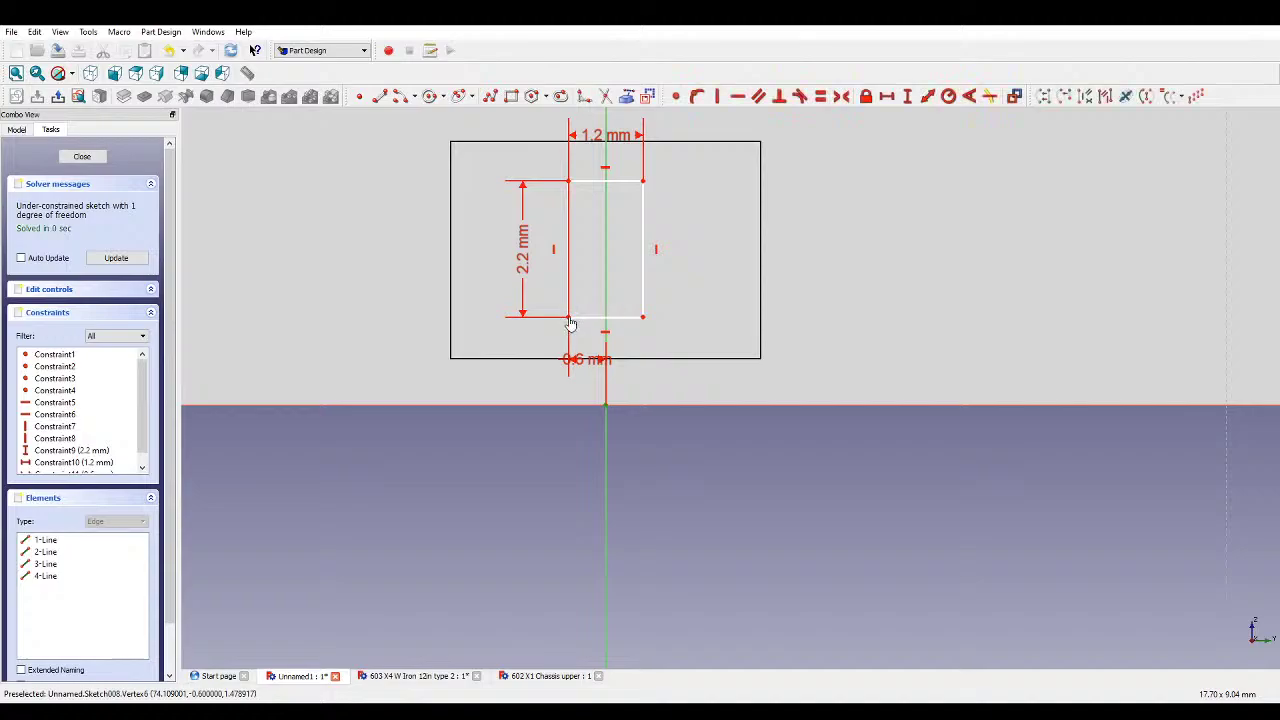
click(907, 96)
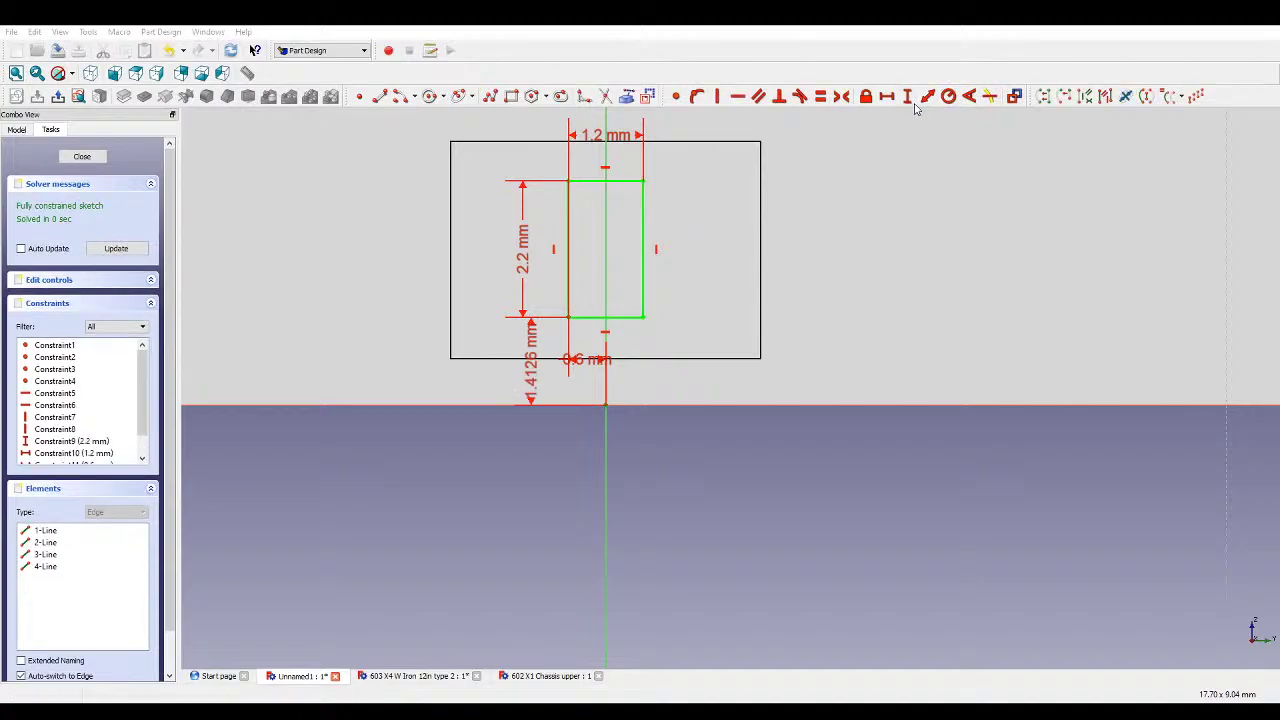
- Draw a circle near each end of the chassis end face, the second with a radius of about 2.2 mm
scroll(940, 378, down, 5)
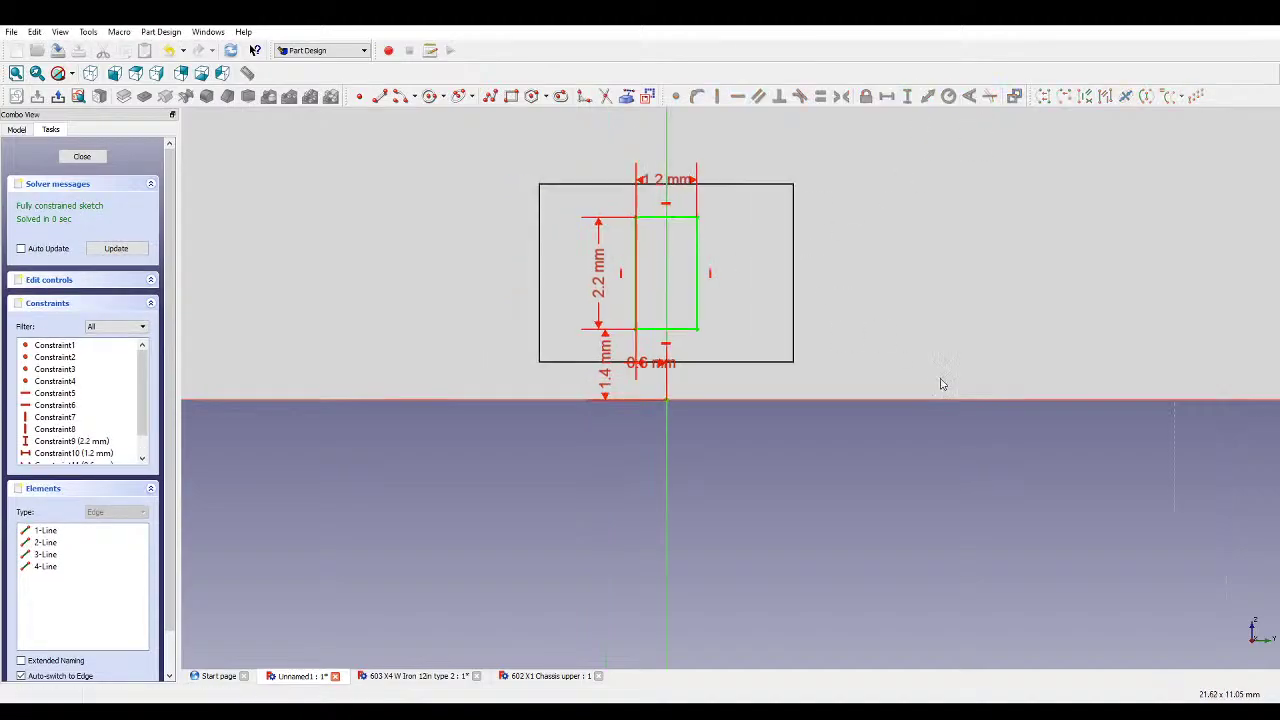
click(430, 97)
click(316, 321)
click(322, 288)
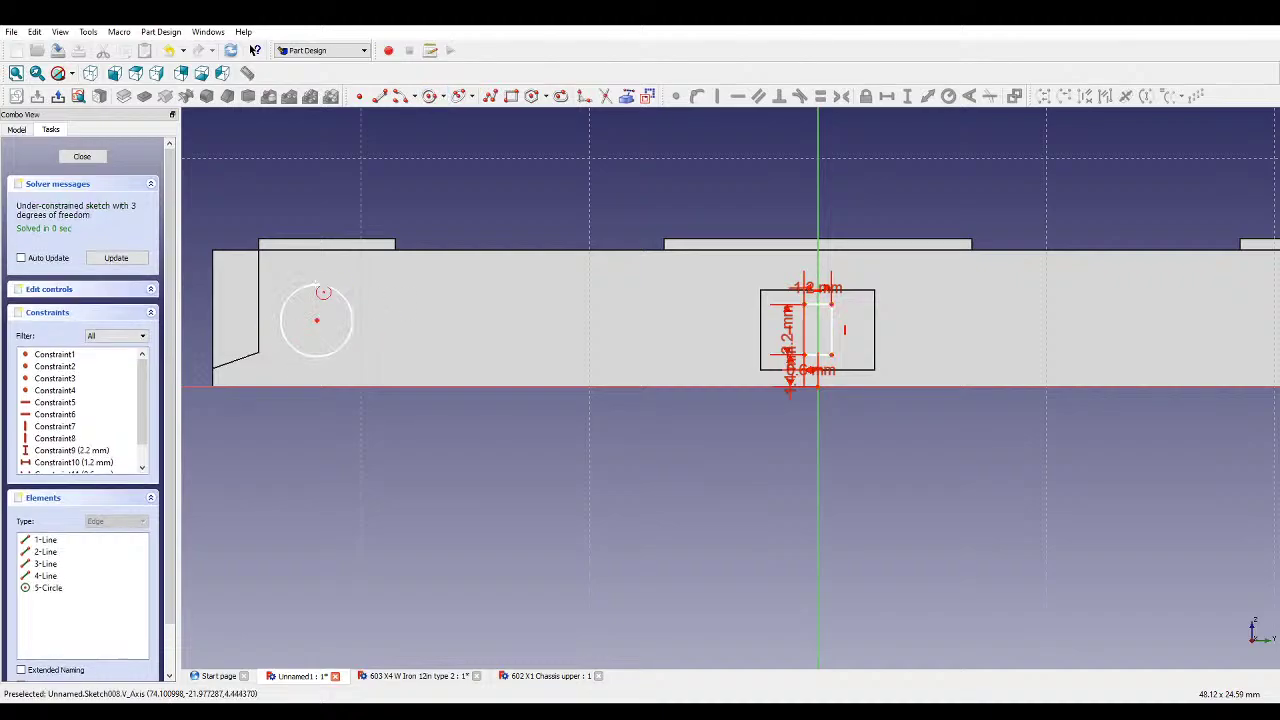
scroll(316, 284, down, 2)
click(981, 308)
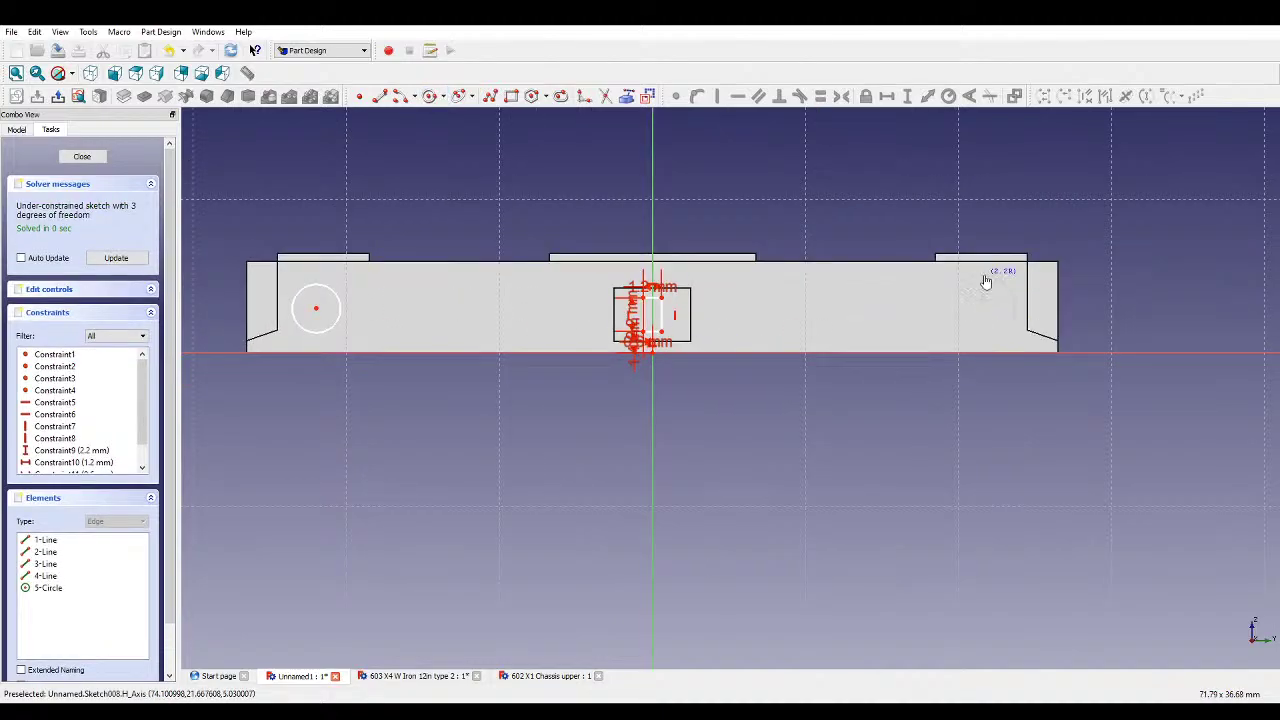
click(994, 275)
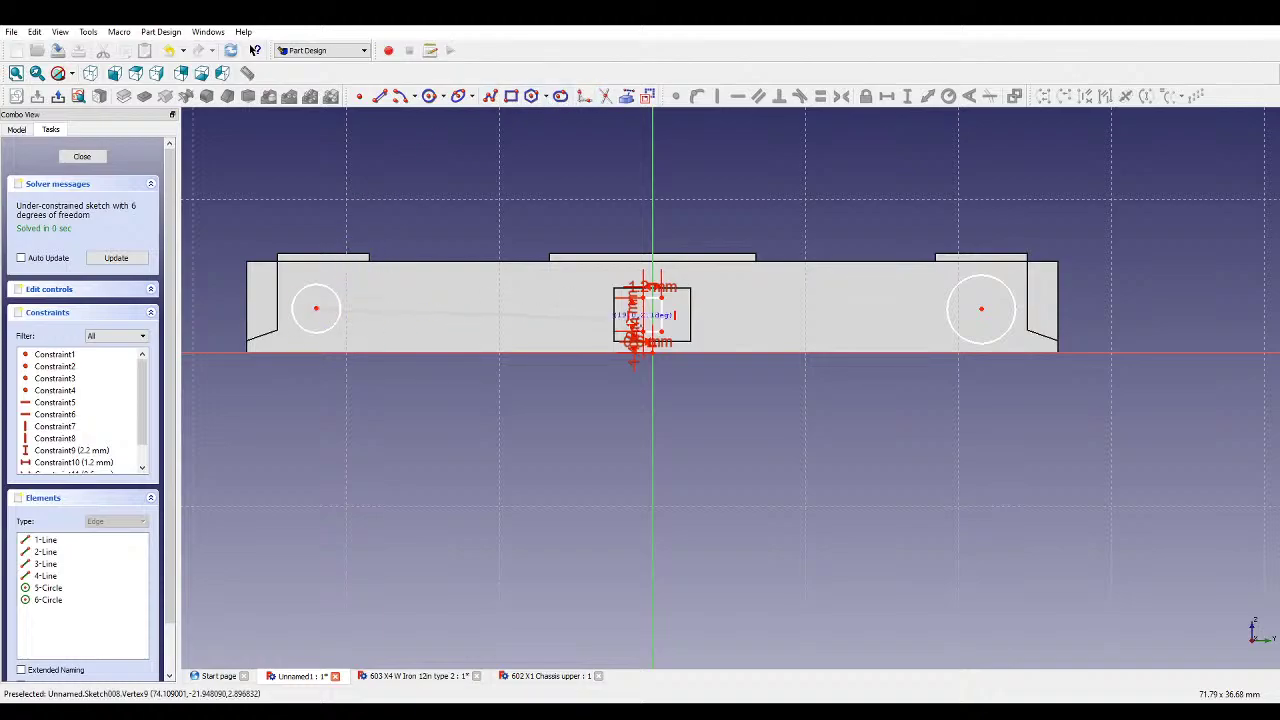
- Join the two circle centres with two horizontal construction lines that meet on the vertical axis
scroll(660, 318, up, 3)
click(652, 308)
scroll(655, 308, down, 3)
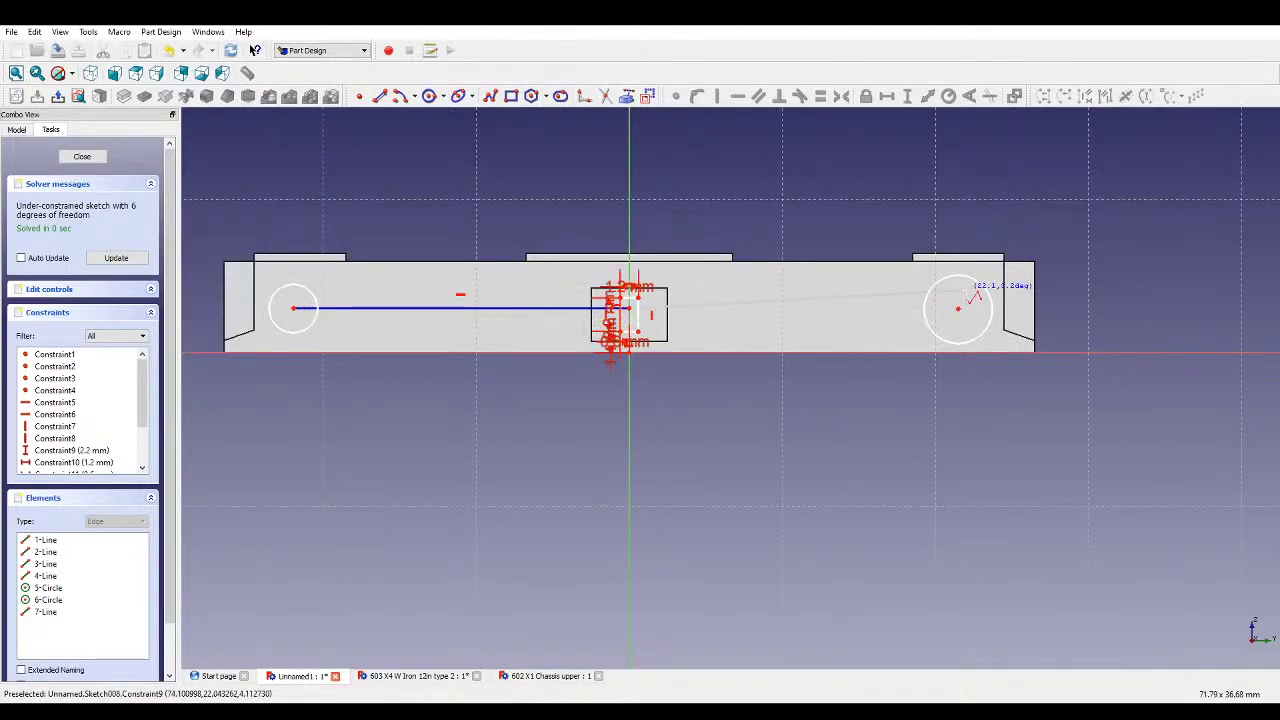
click(958, 308)
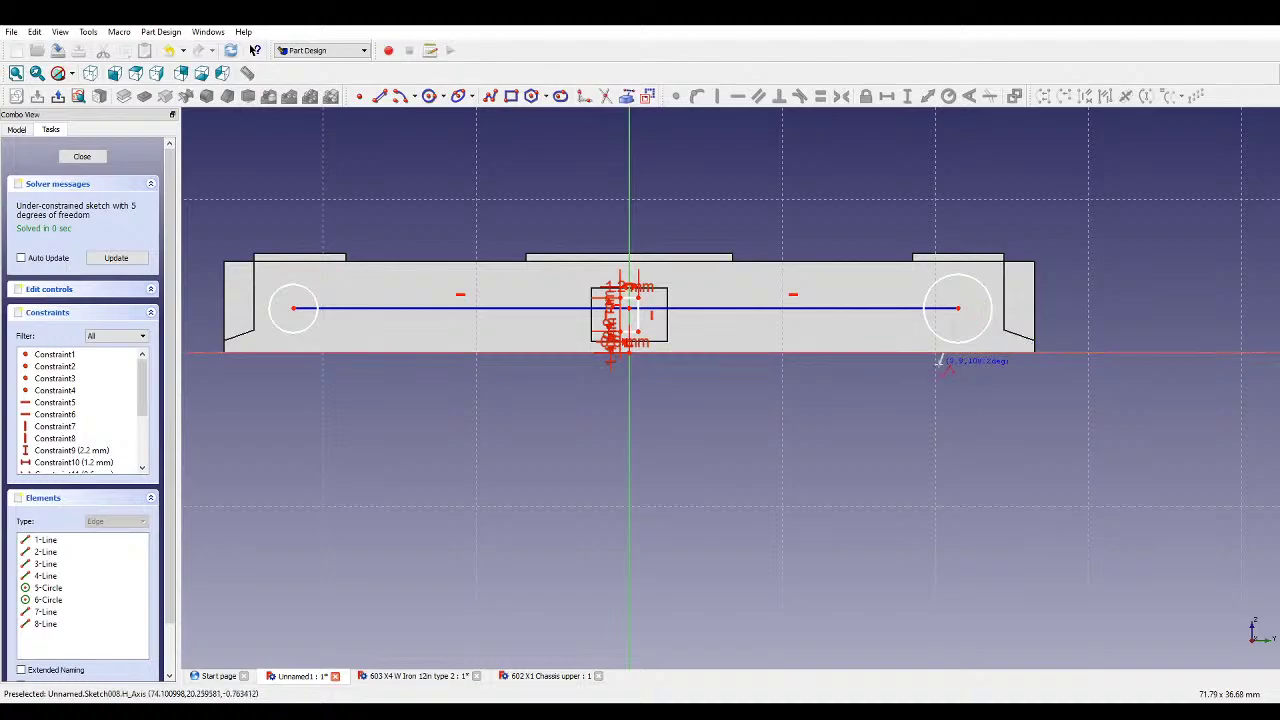
right_click(737, 423)
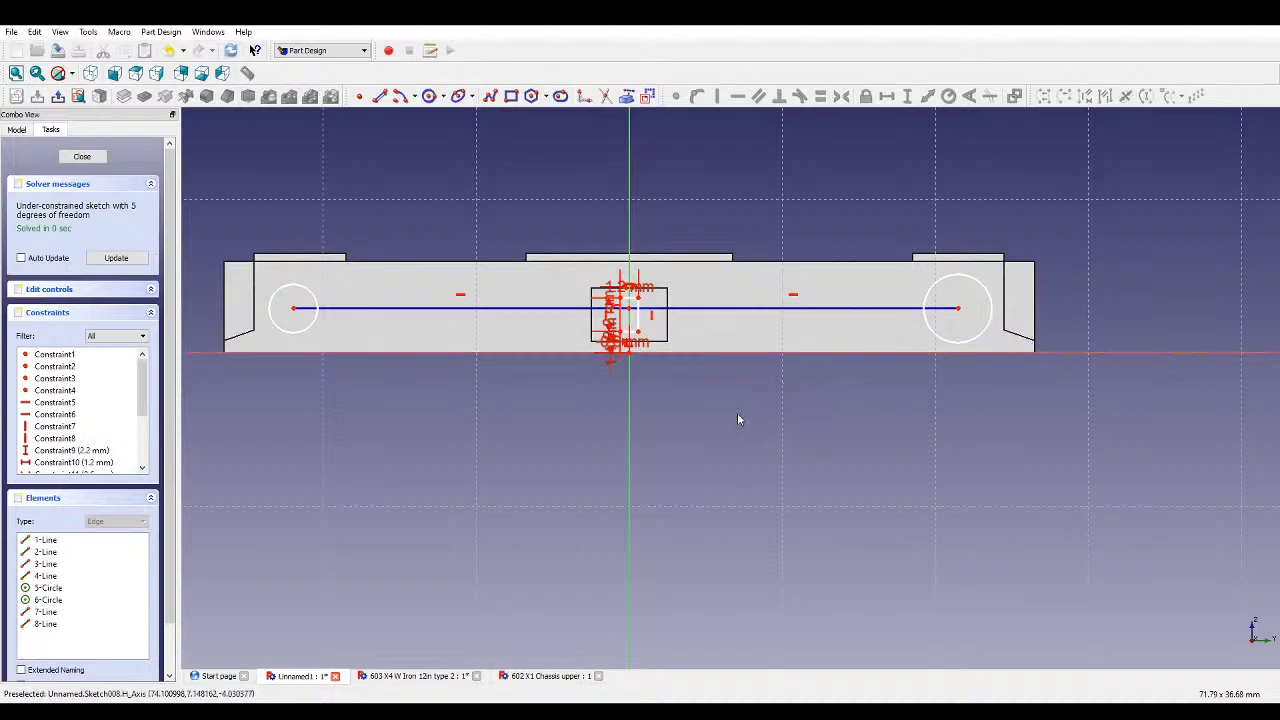
- Constrain the first circle's centre to 3 mm above the horizontal axis
click(294, 311)
click(295, 352)
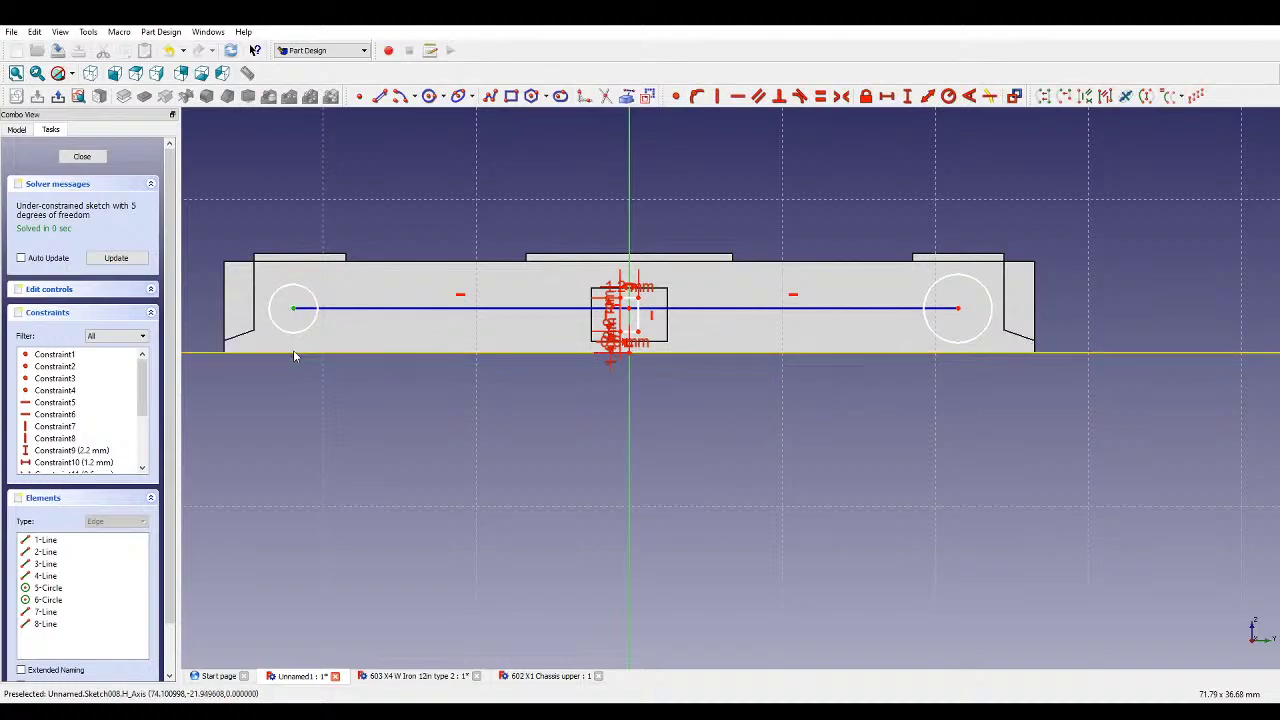
click(908, 96)
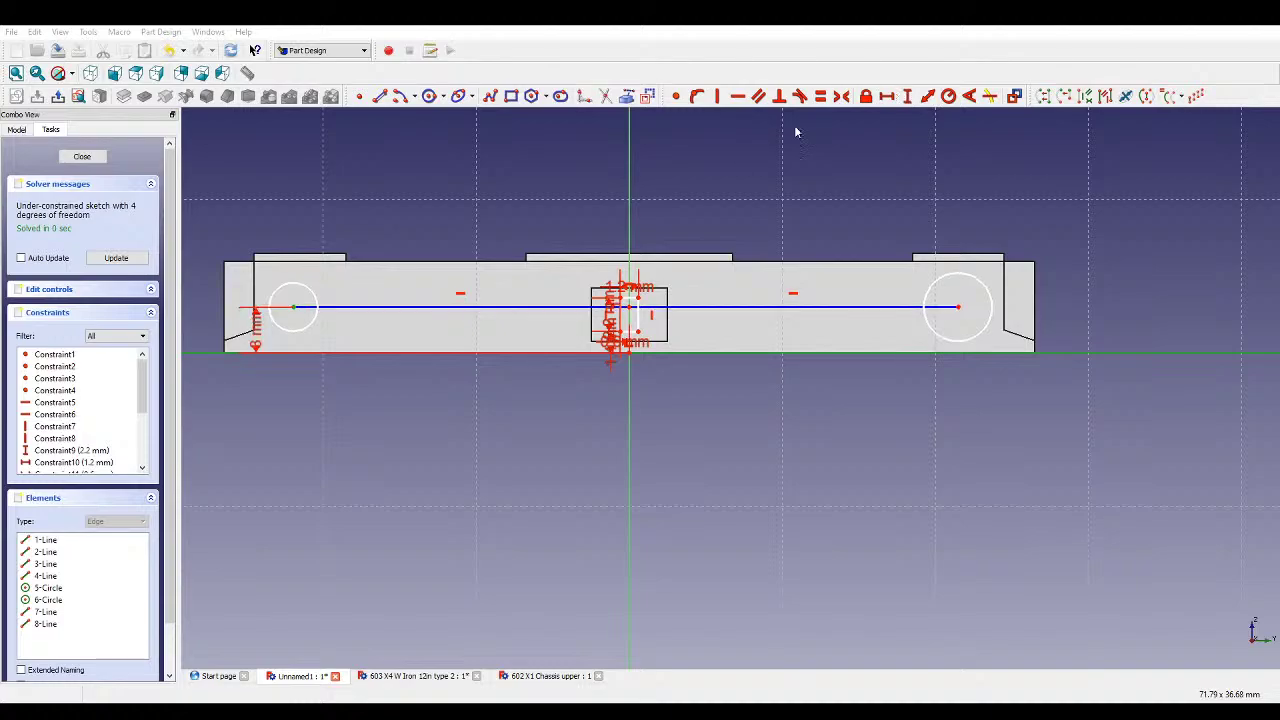
- Make the two construction lines equal and set their horizontal length to 20 mm
click(520, 307)
click(720, 314)
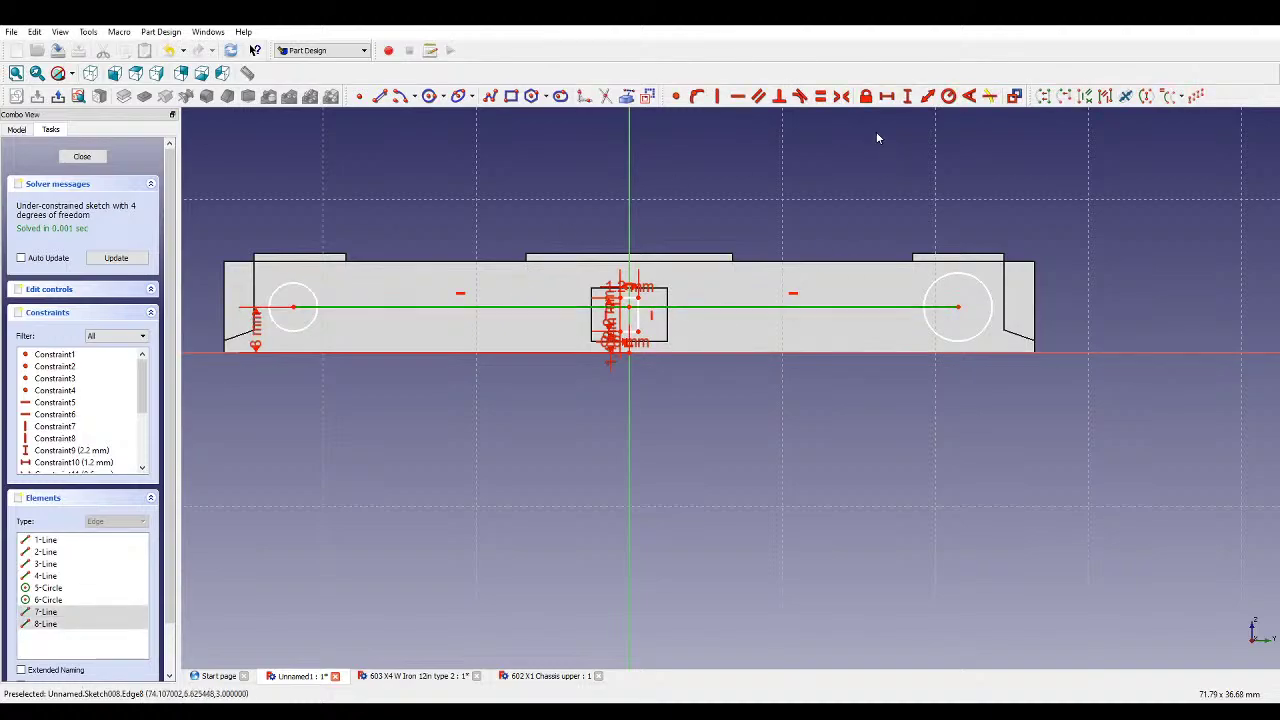
click(820, 96)
click(829, 307)
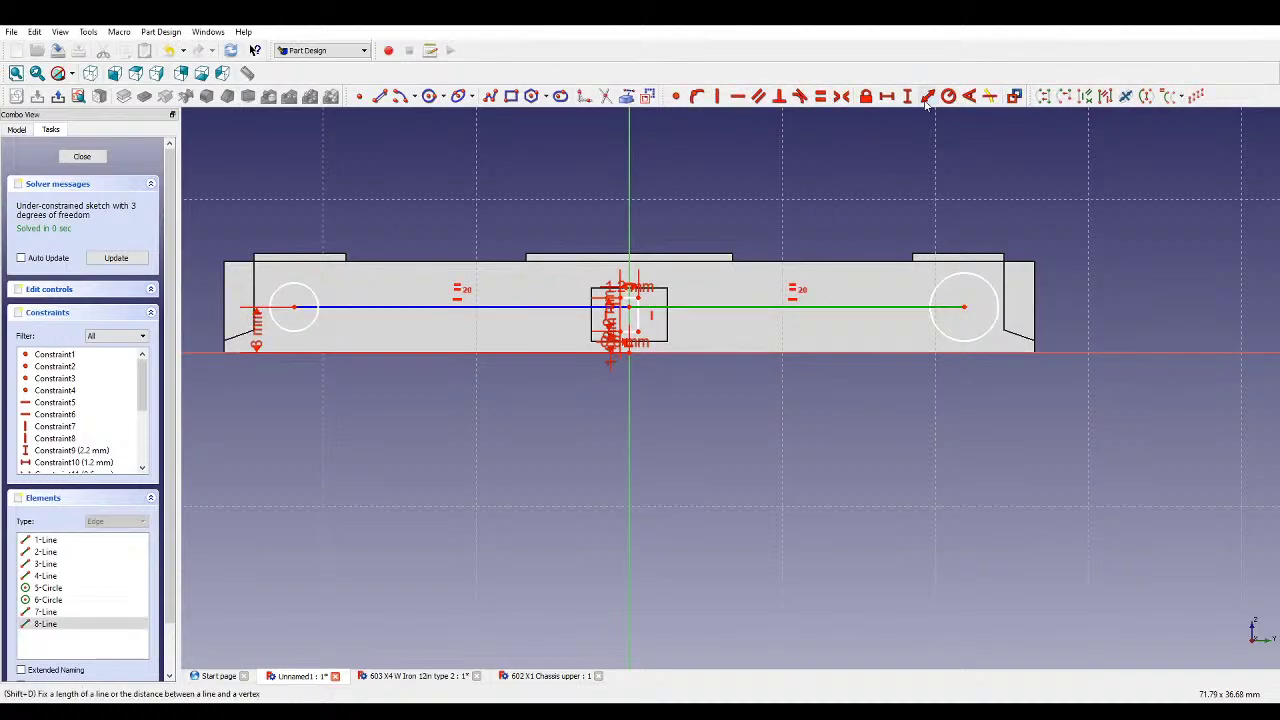
click(888, 96)
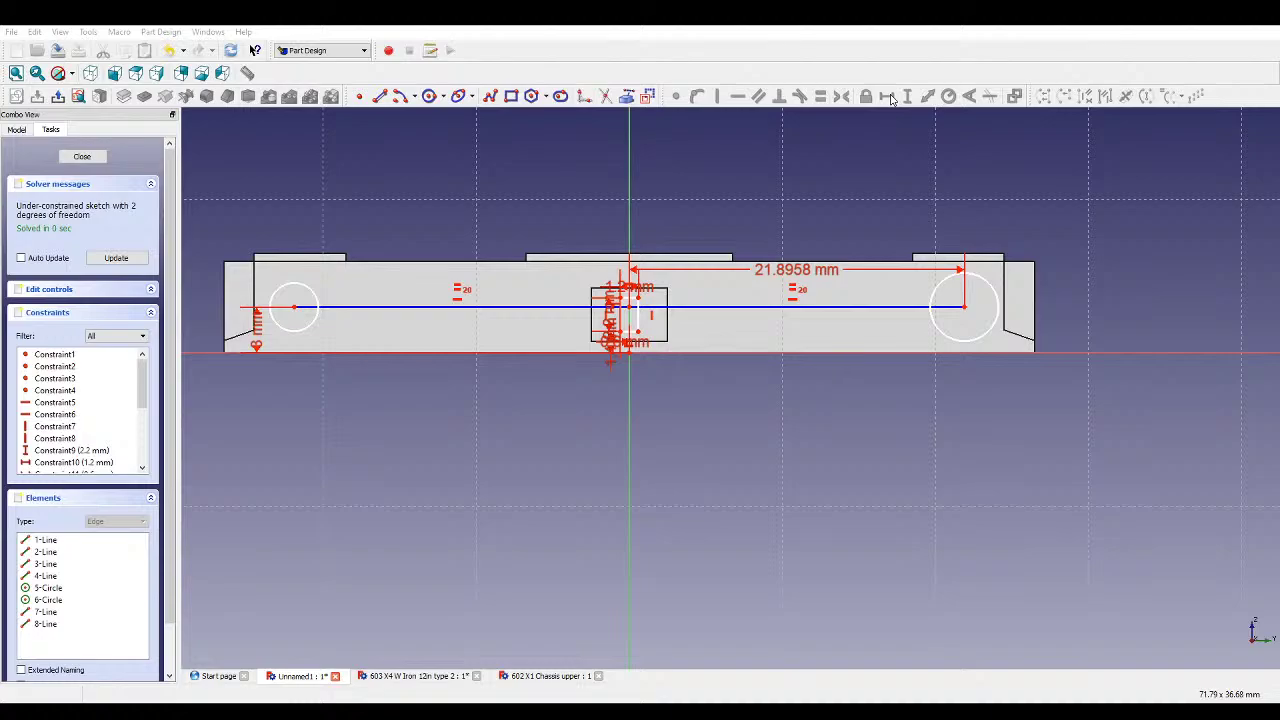
text(20)
key(Return)
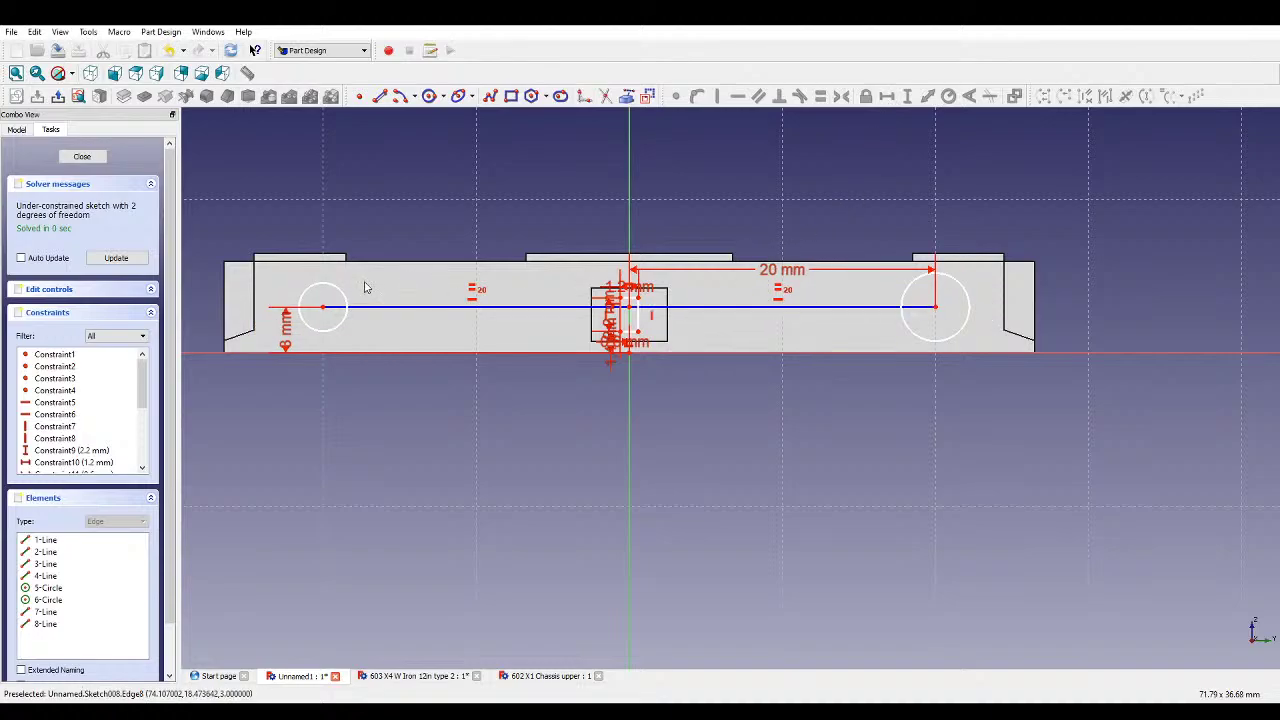
- Make the two circles equal and set their radius to 1.5 mm
click(307, 293)
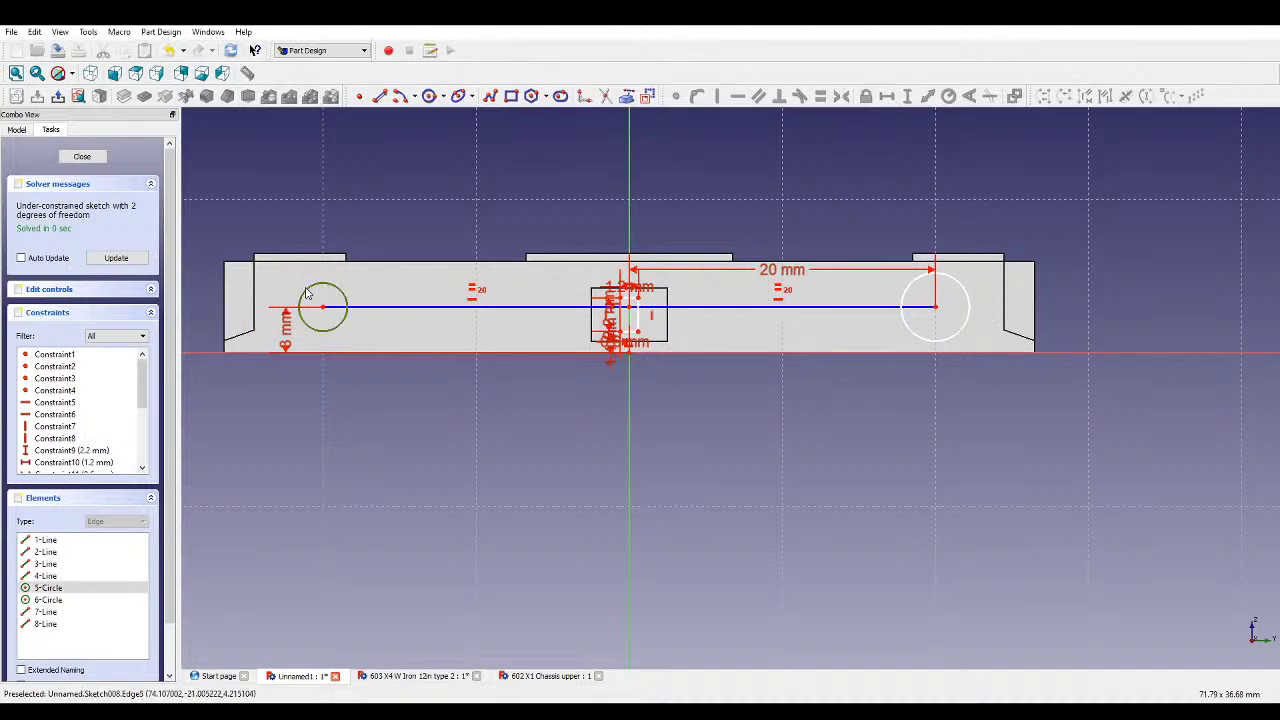
click(904, 291)
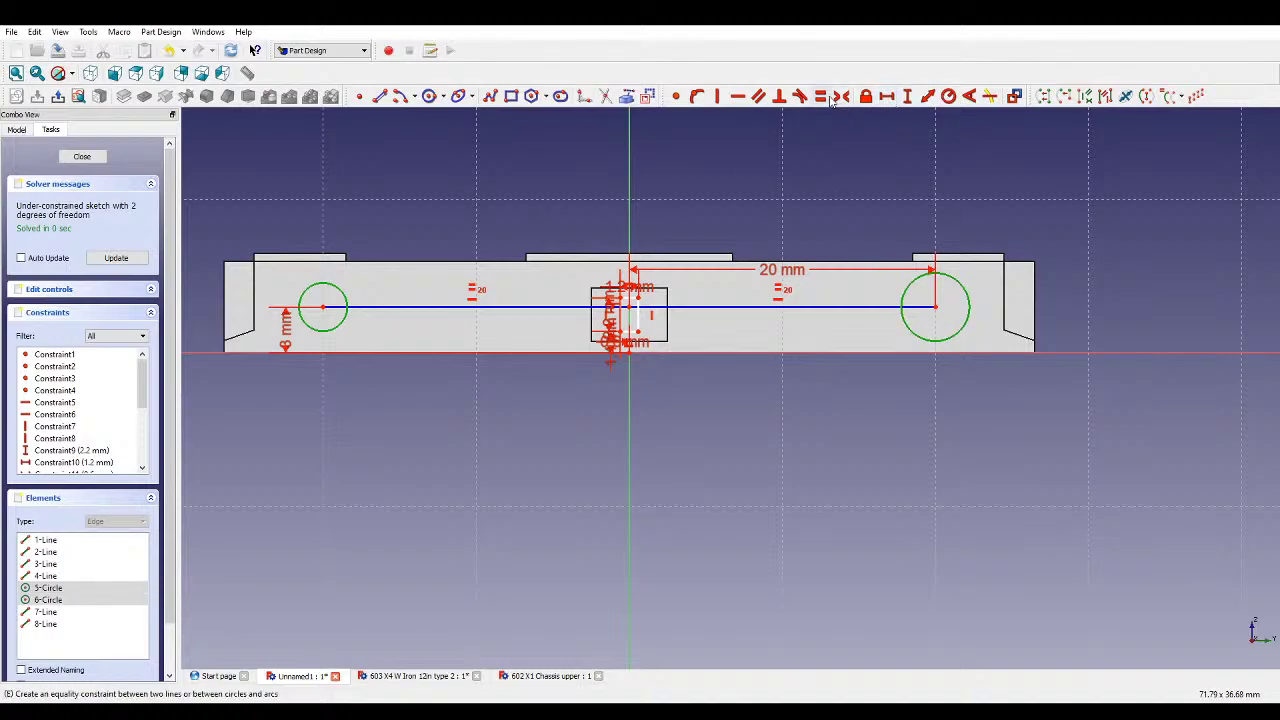
key(e)
click(305, 291)
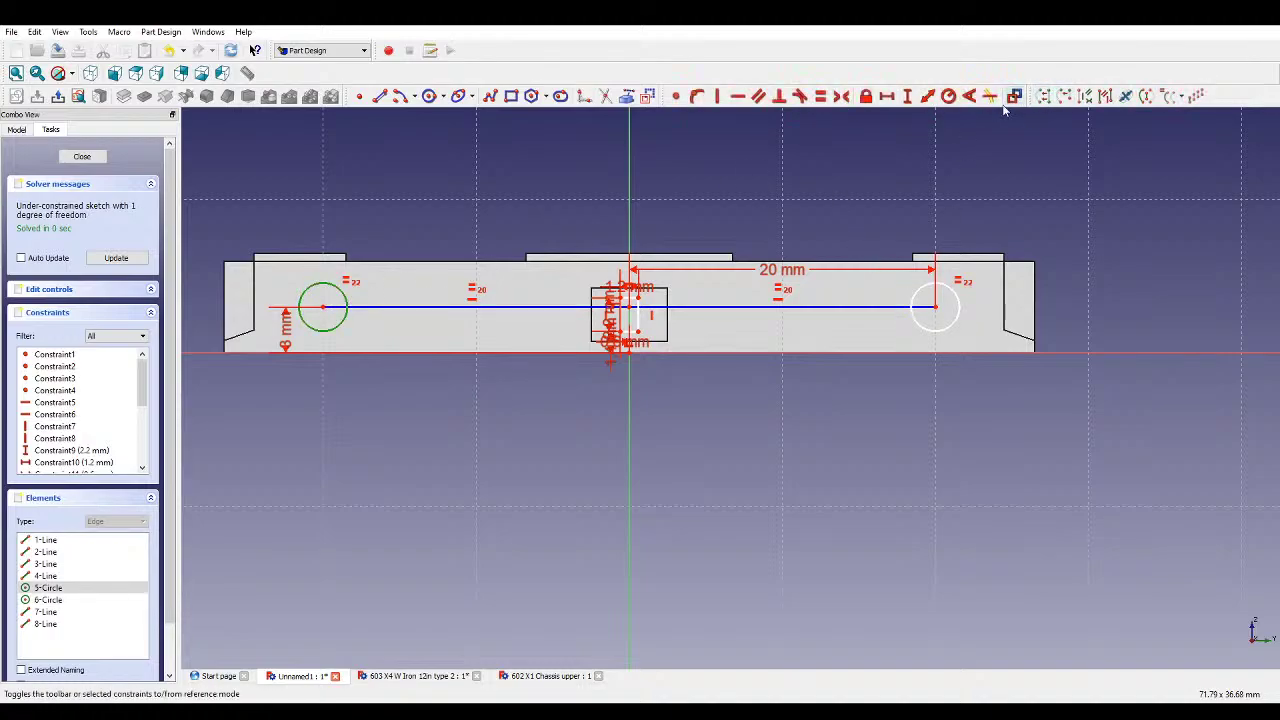
click(945, 101)
text(1.5)
key(Return)
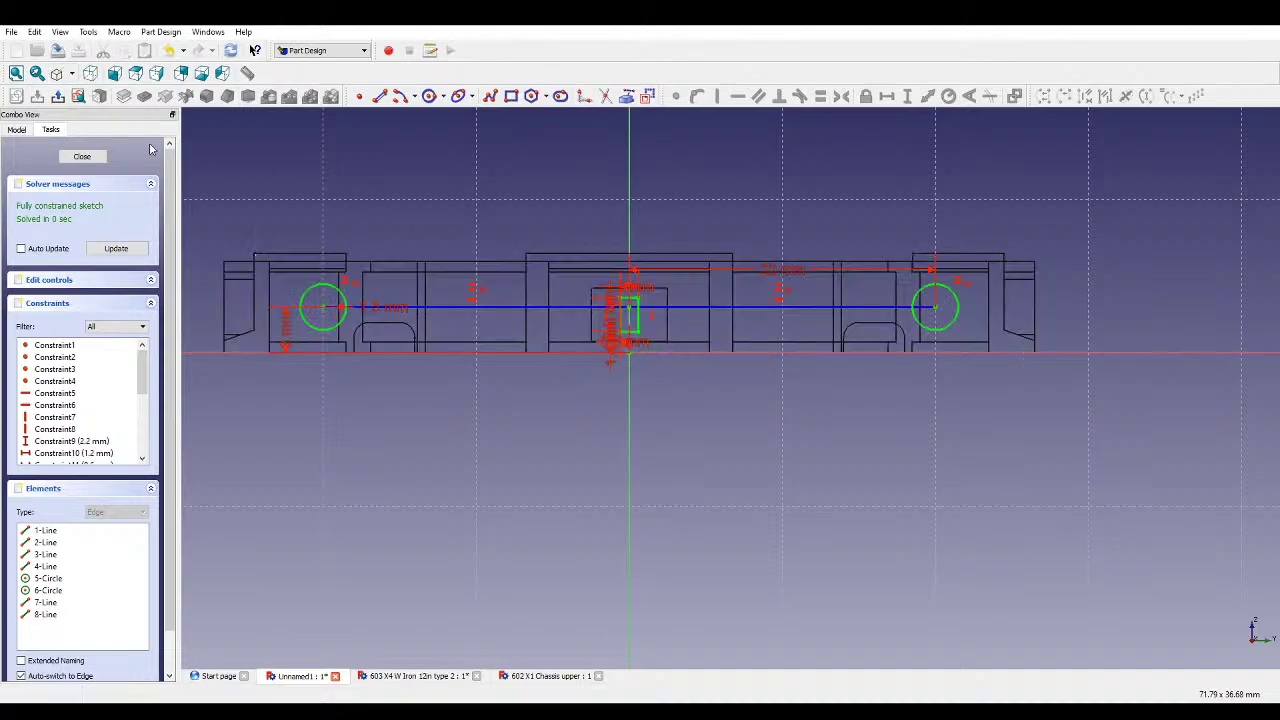
scroll(887, 302, up, 8)
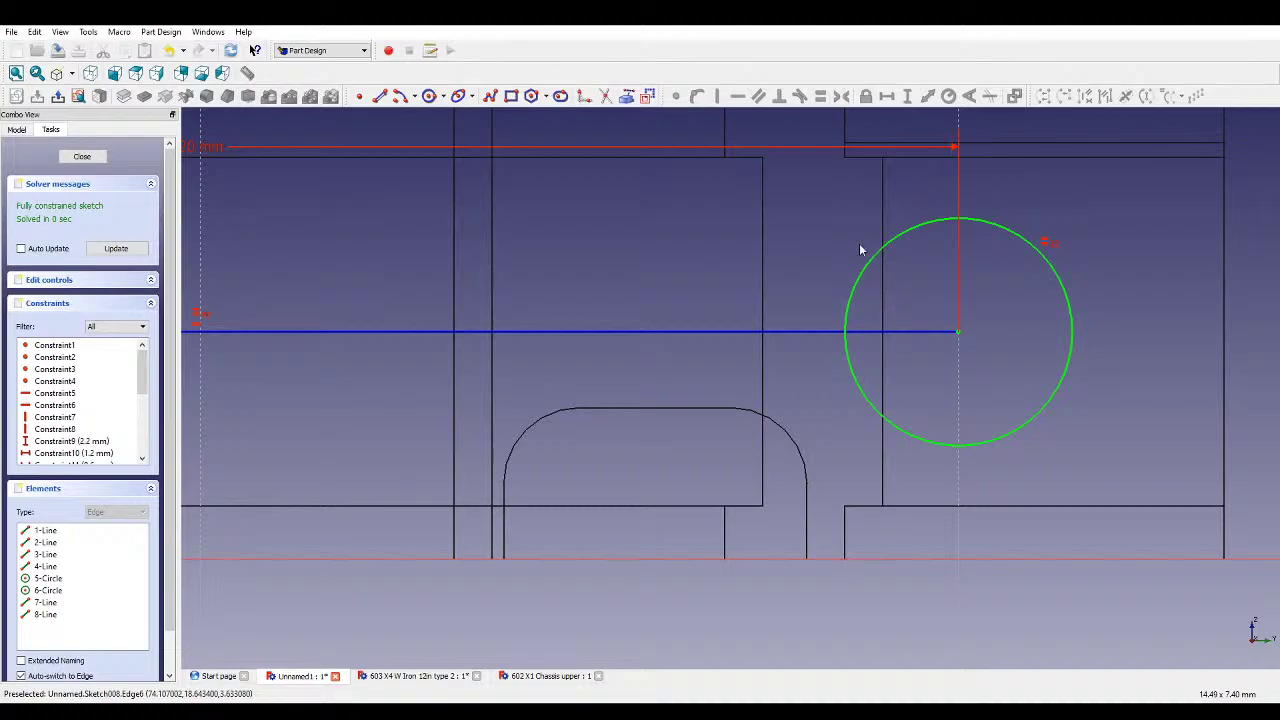
click(57, 73)
scroll(646, 258, down, 4)
scroll(689, 264, down, 5)
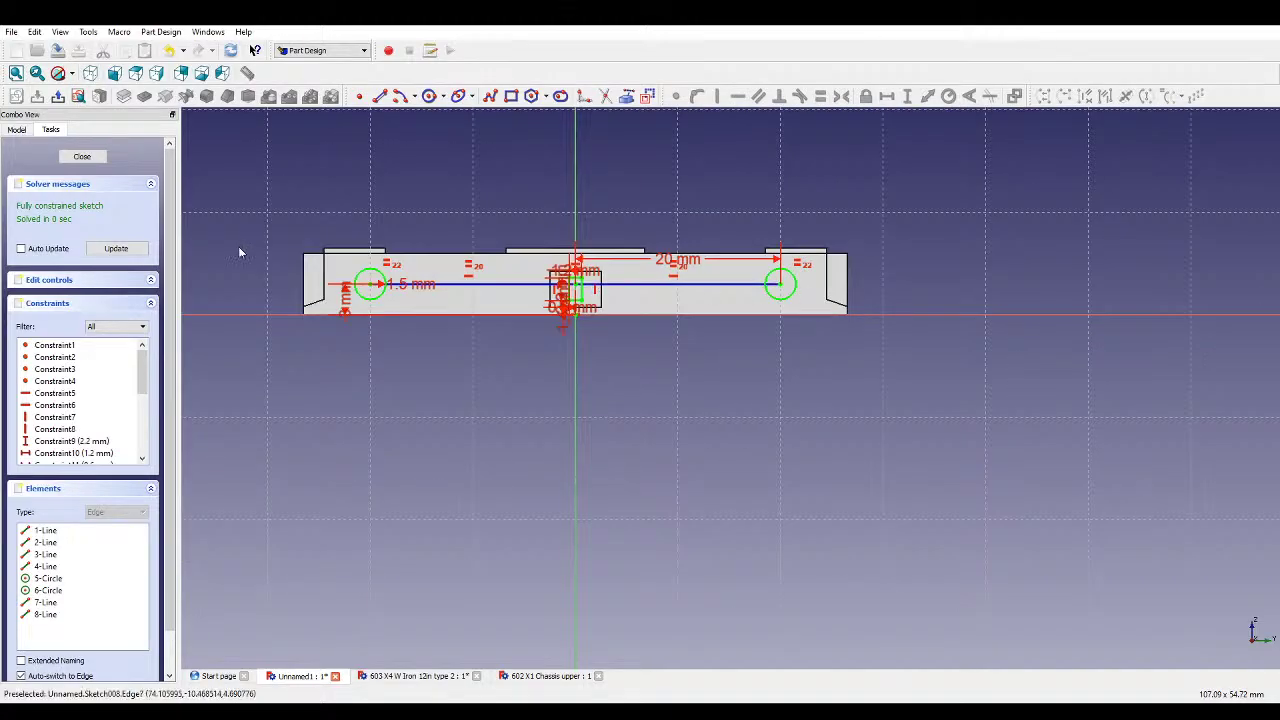
- Close the finished sketch and cut its rectangle and two circles as a pocket 5 mm deep into the chassis end
click(82, 156)
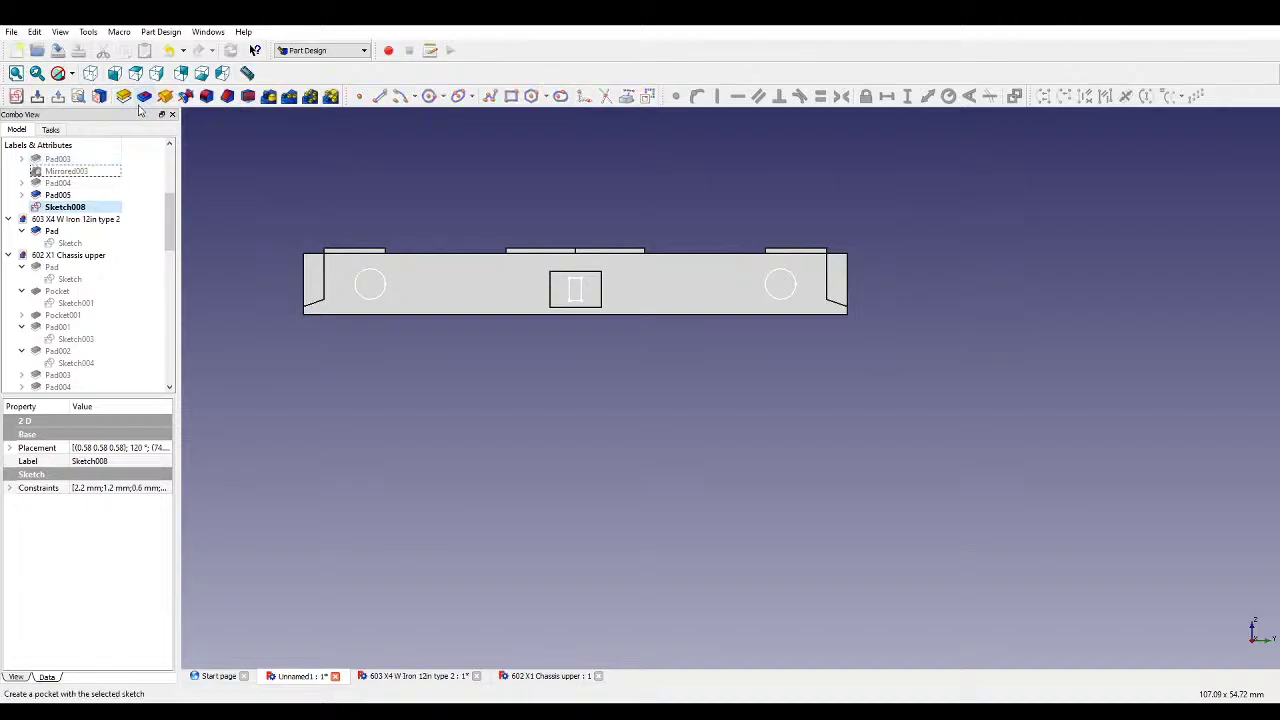
middle_drag(511, 229, 1060, 503)
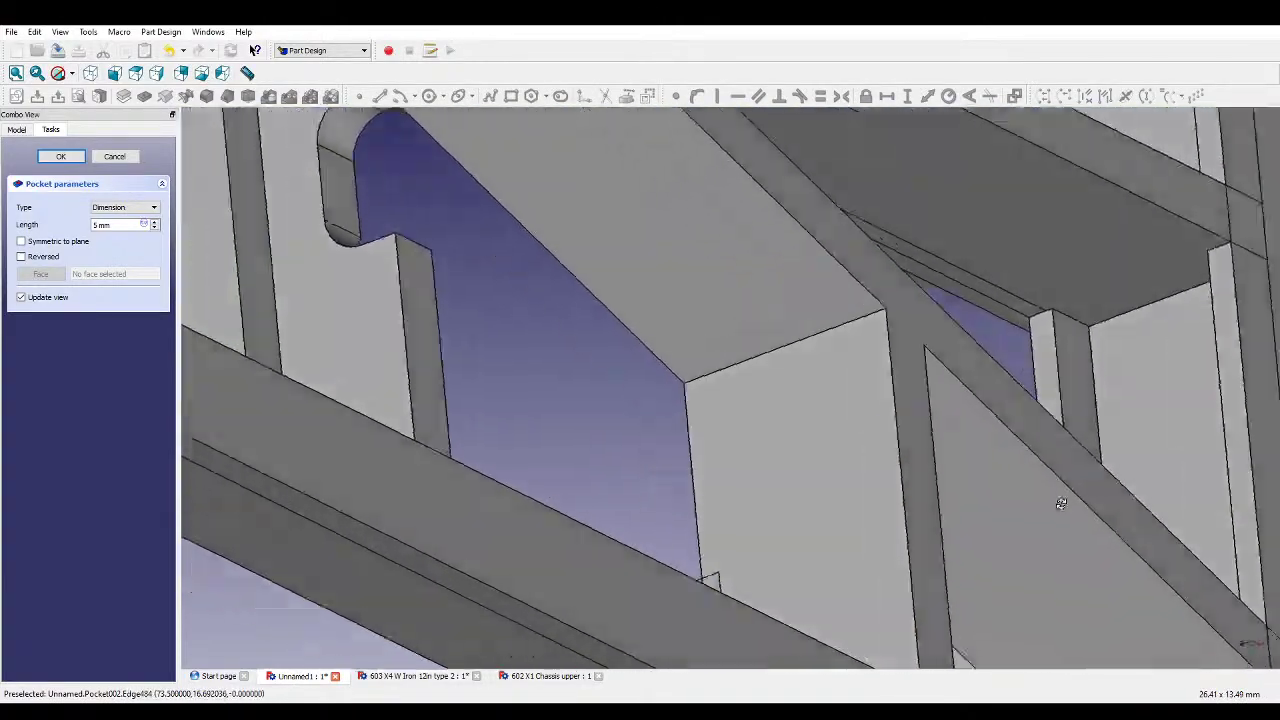
scroll(929, 531, down, 8)
middle_drag(911, 517, 622, 356)
scroll(620, 470, up, 5)
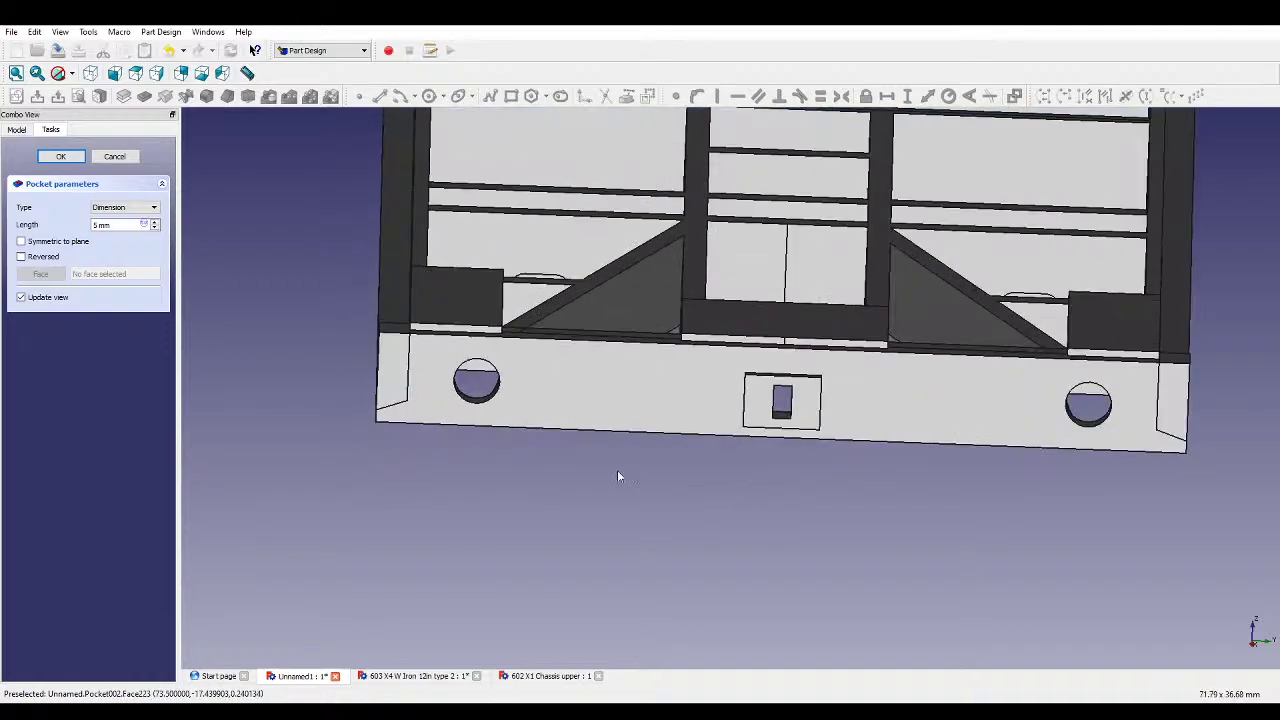
middle_drag(620, 477, 755, 503)
scroll(755, 503, down, 5)
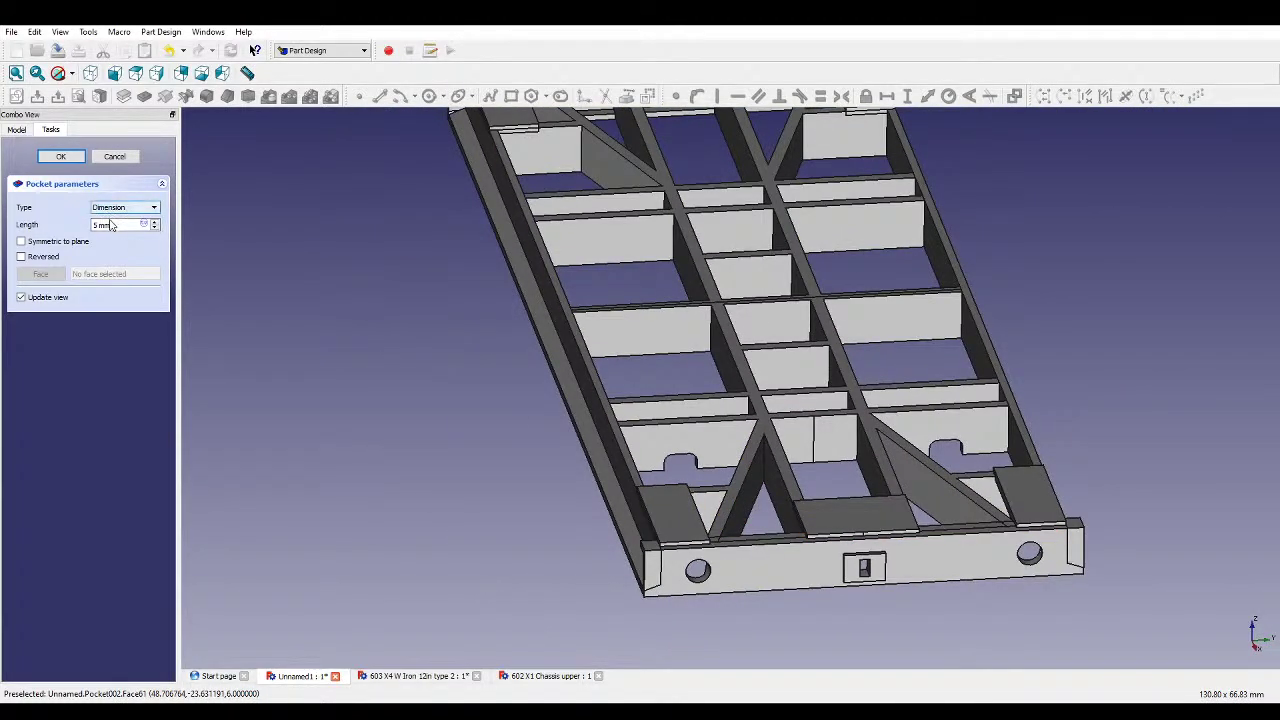
key(Down)
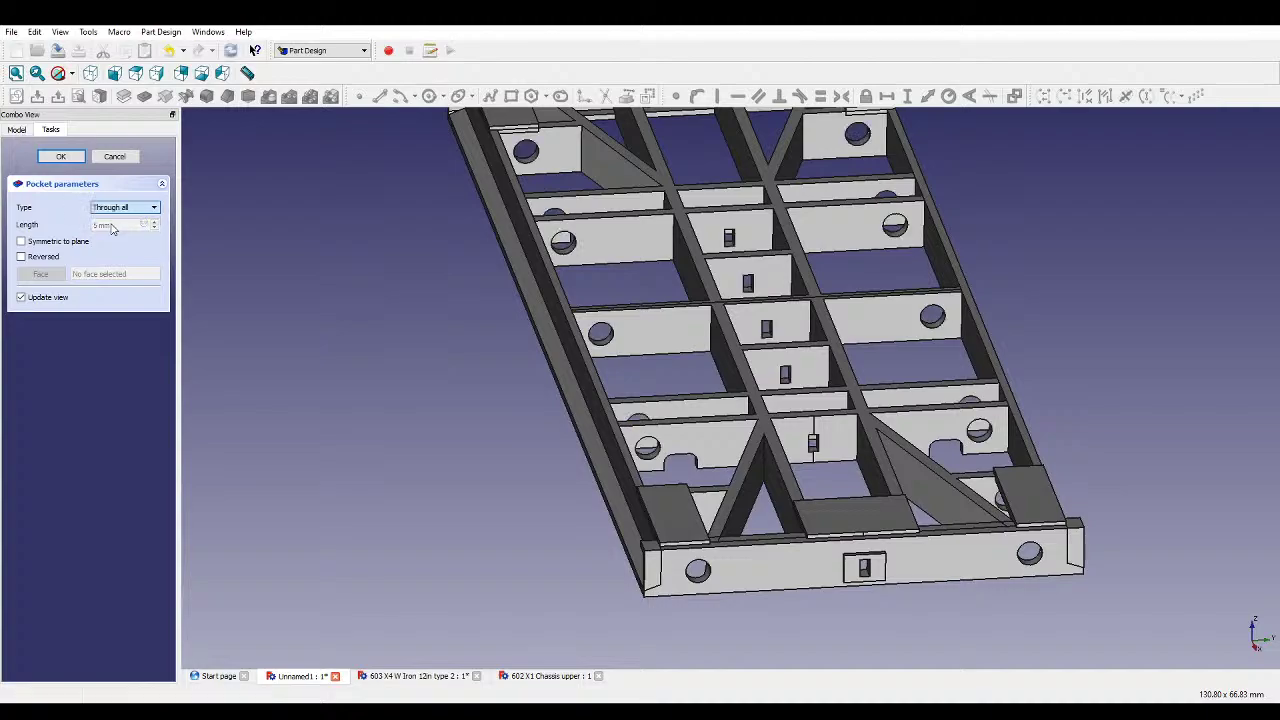
scroll(410, 432, down, 1)
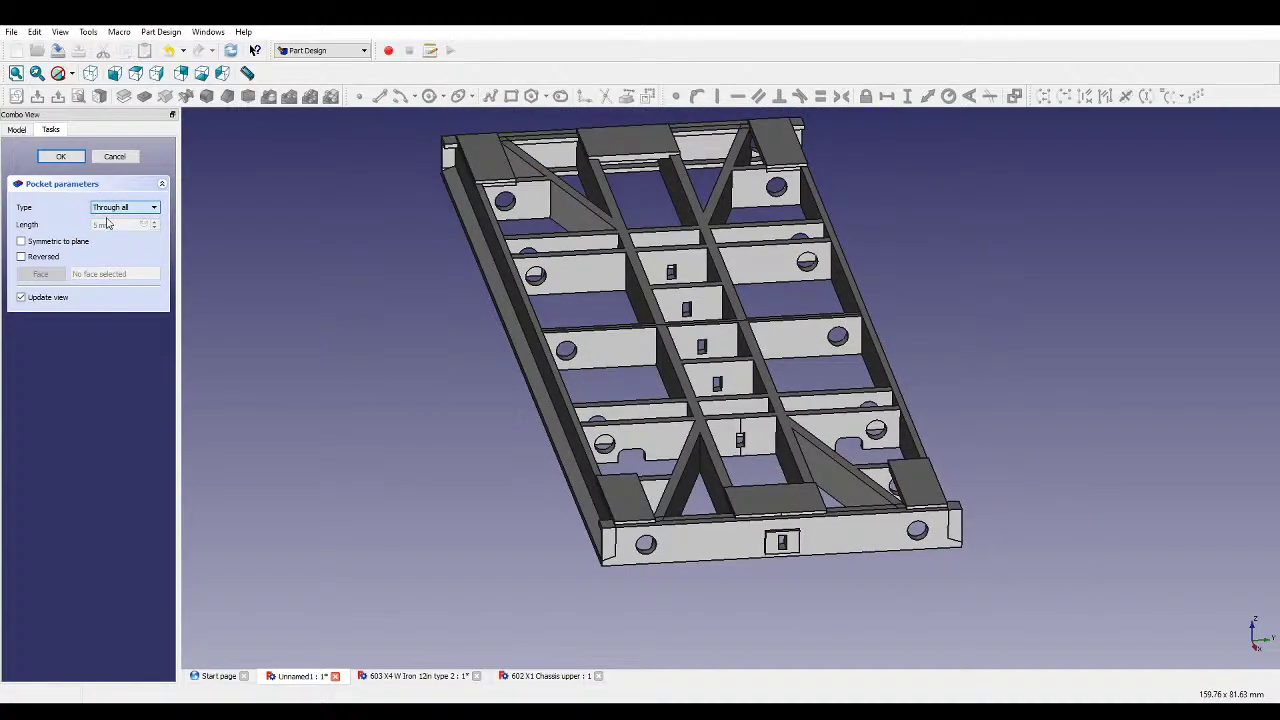
key(Up)
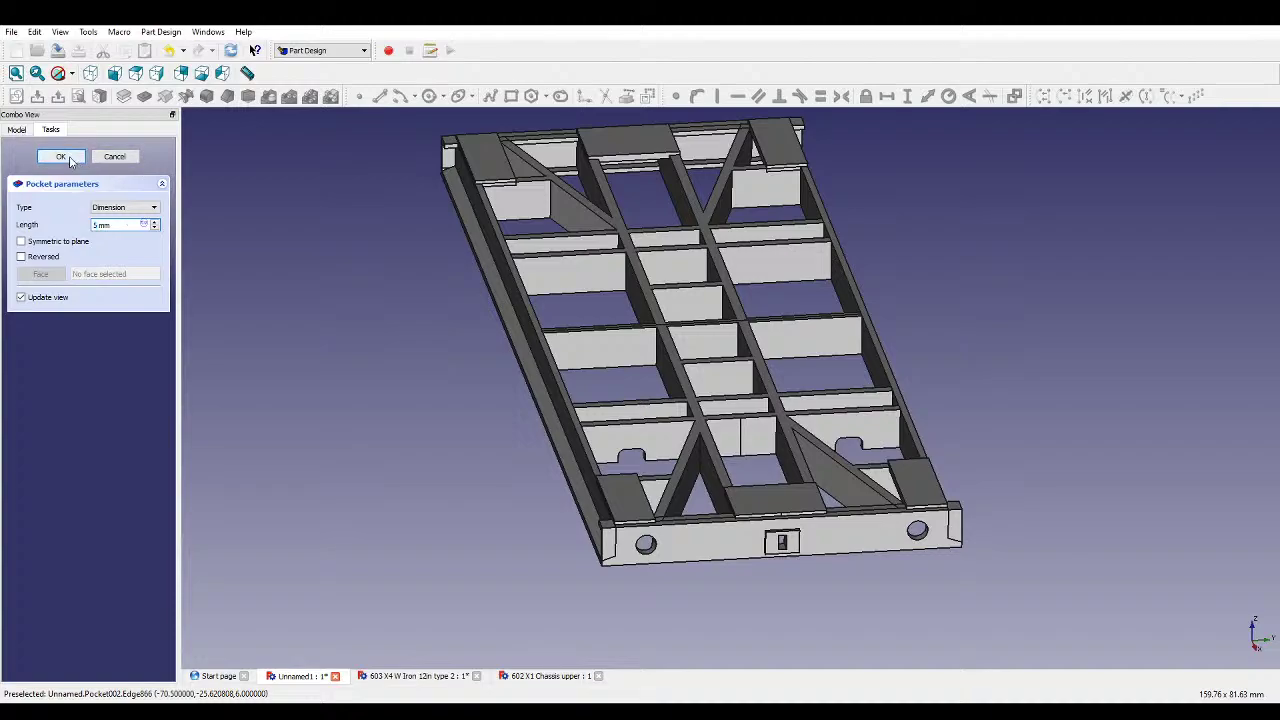
click(60, 157)
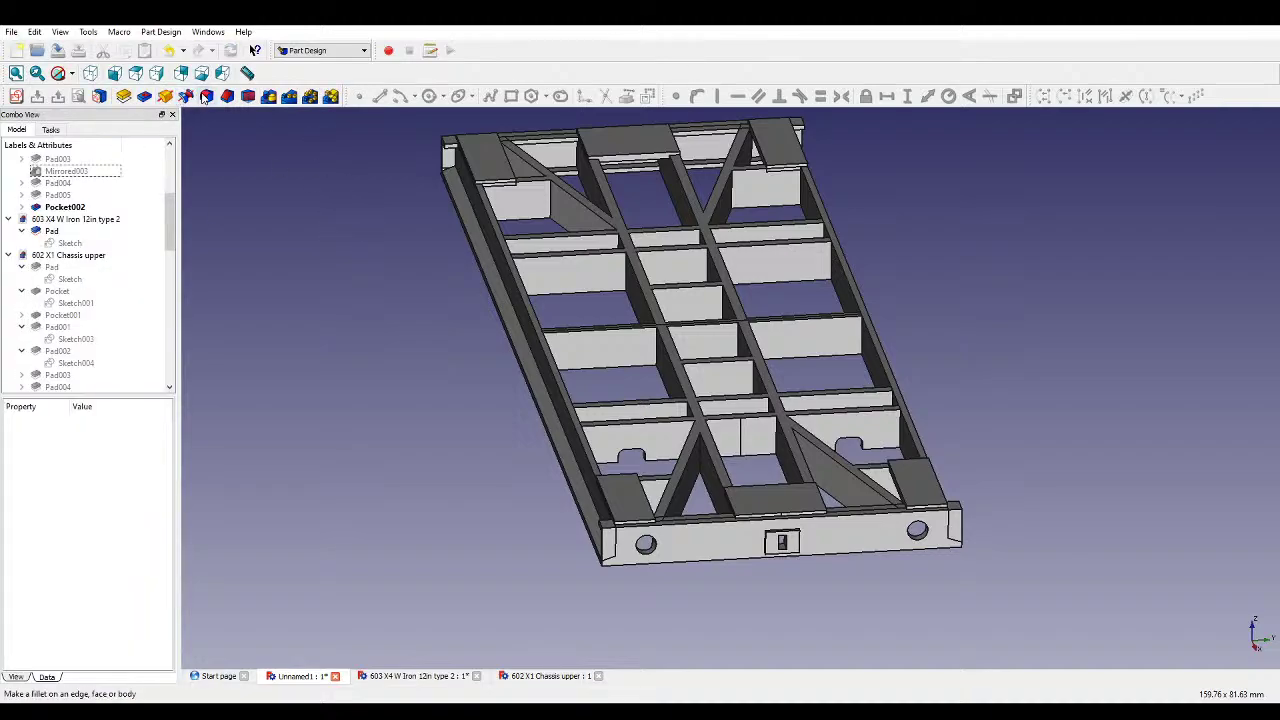
click(270, 97)
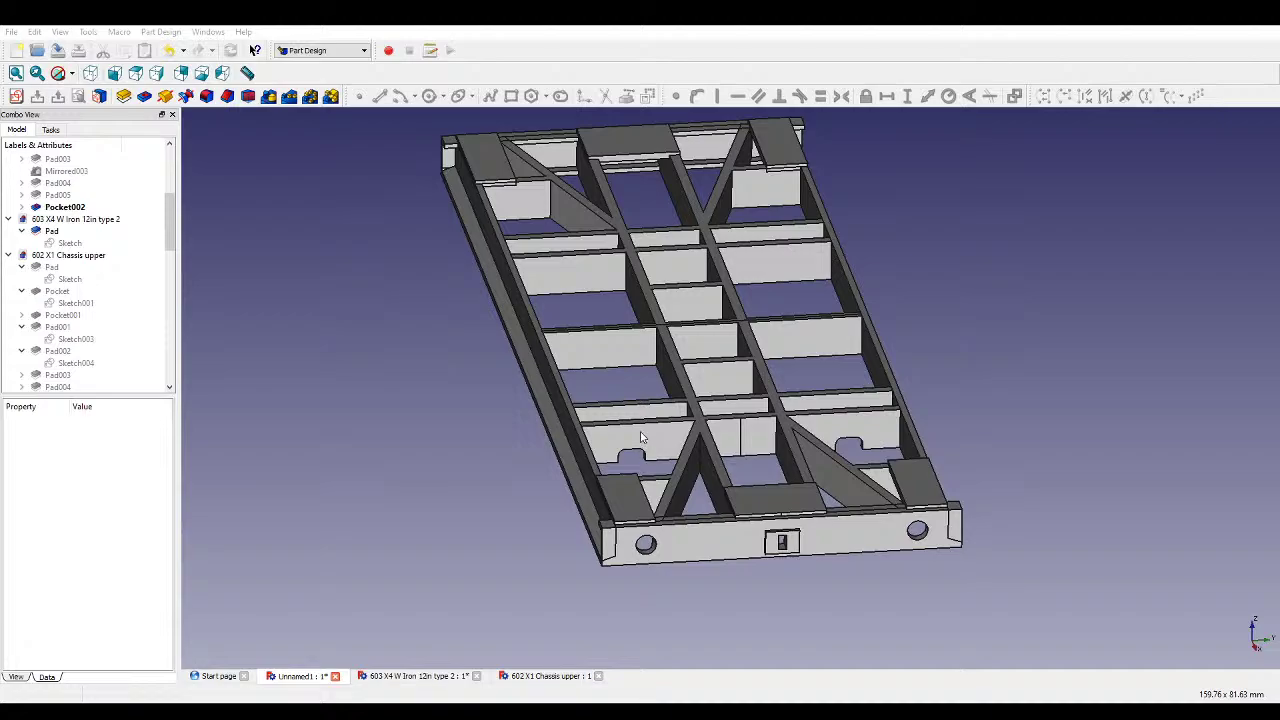
middle_drag(489, 484, 911, 450)
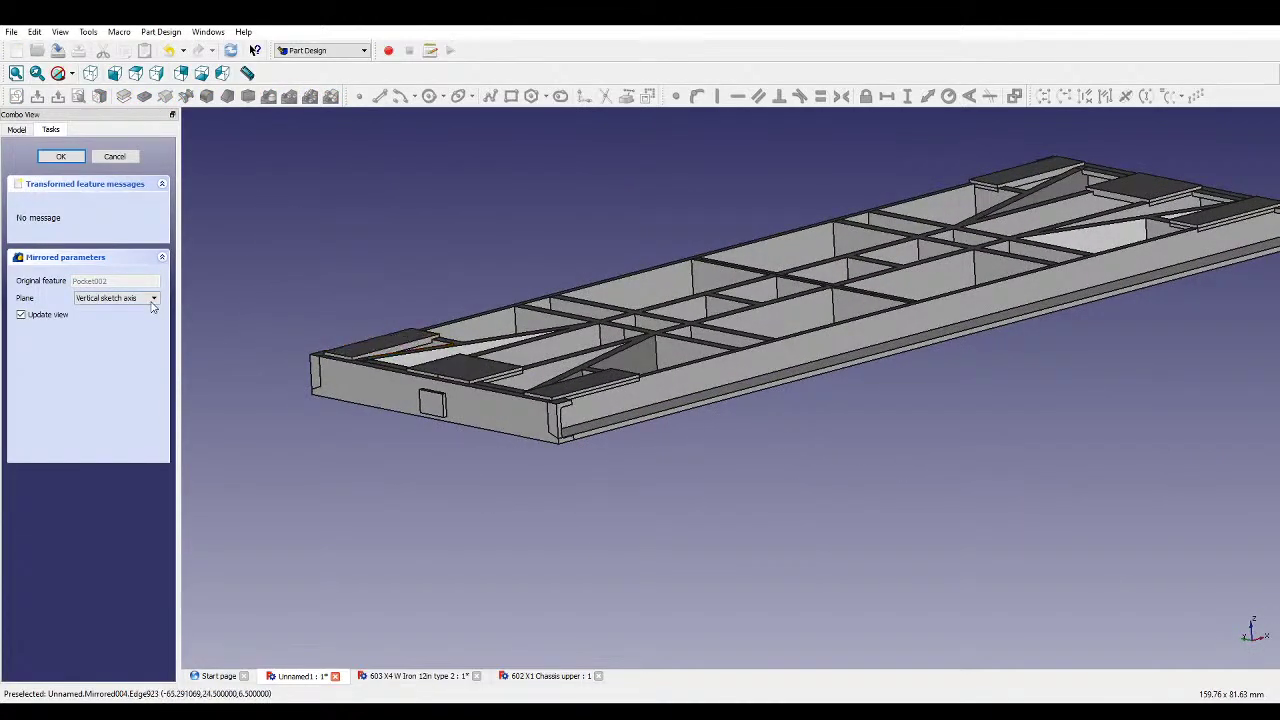
scroll(118, 299, up, 1)
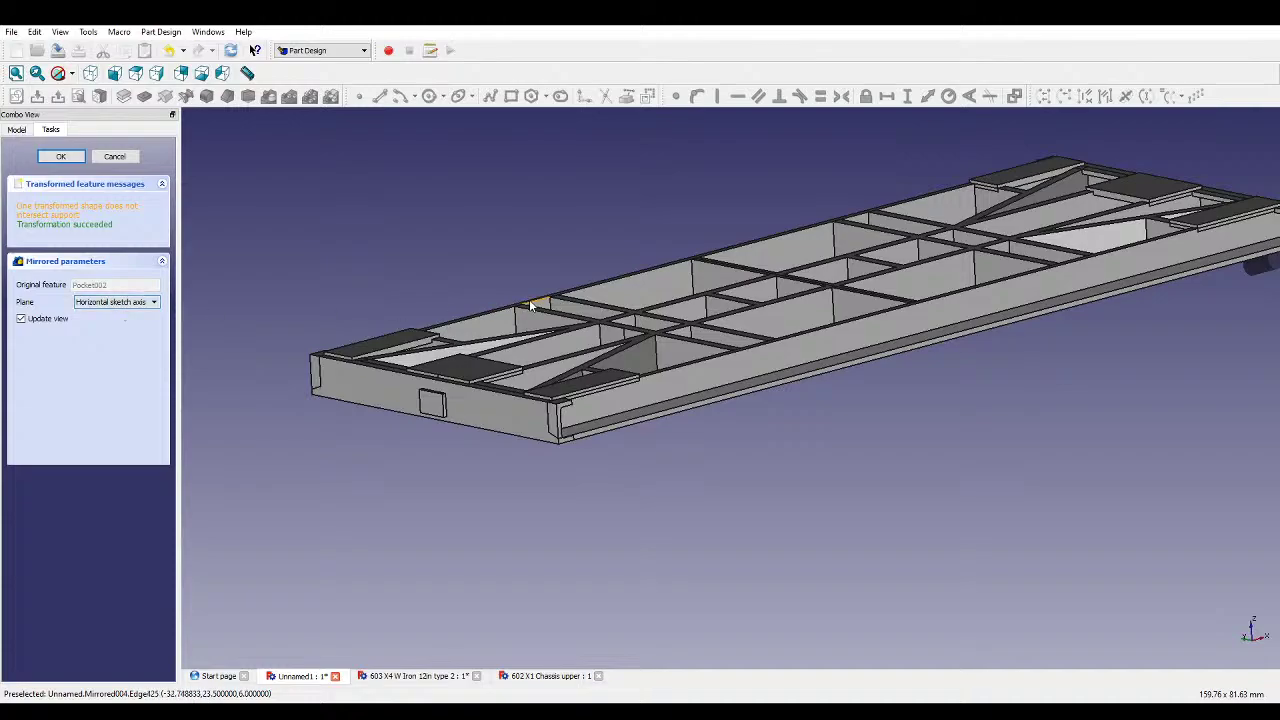
mouse_move(522, 308)
middle_down()
mouse_move(729, 380)
mouse_move(405, 363)
mouse_move(385, 335)
middle_up()
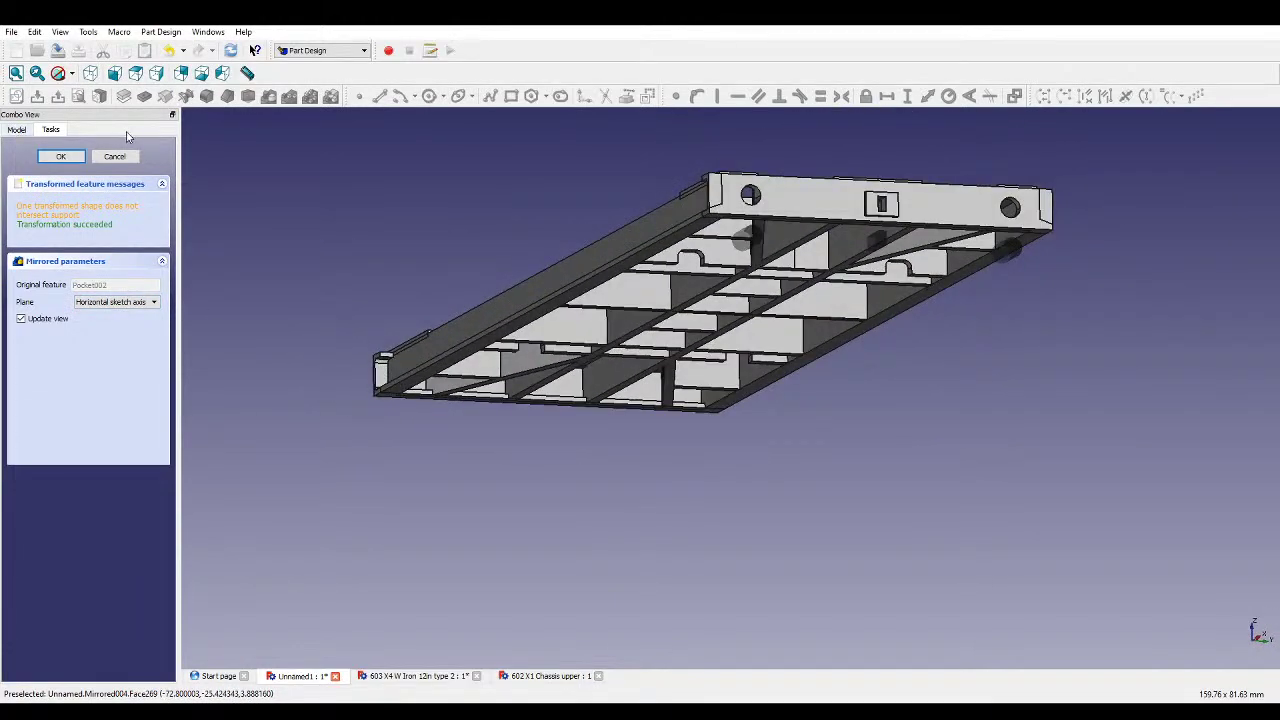
click(121, 154)
- Start a sketch on the central block's face at the opposite chassis end and display the model in wireframe
scroll(103, 337, up, 1)
middle_drag(237, 337, 560, 250)
click(549, 207)
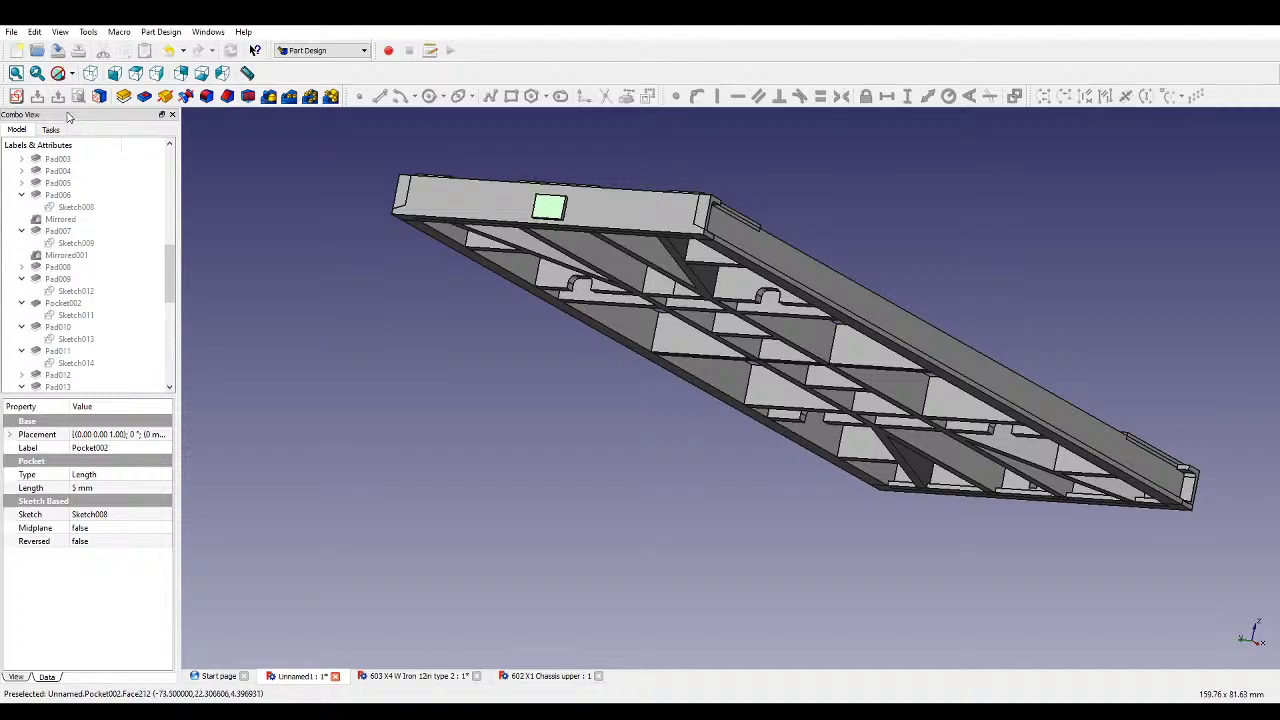
click(16, 95)
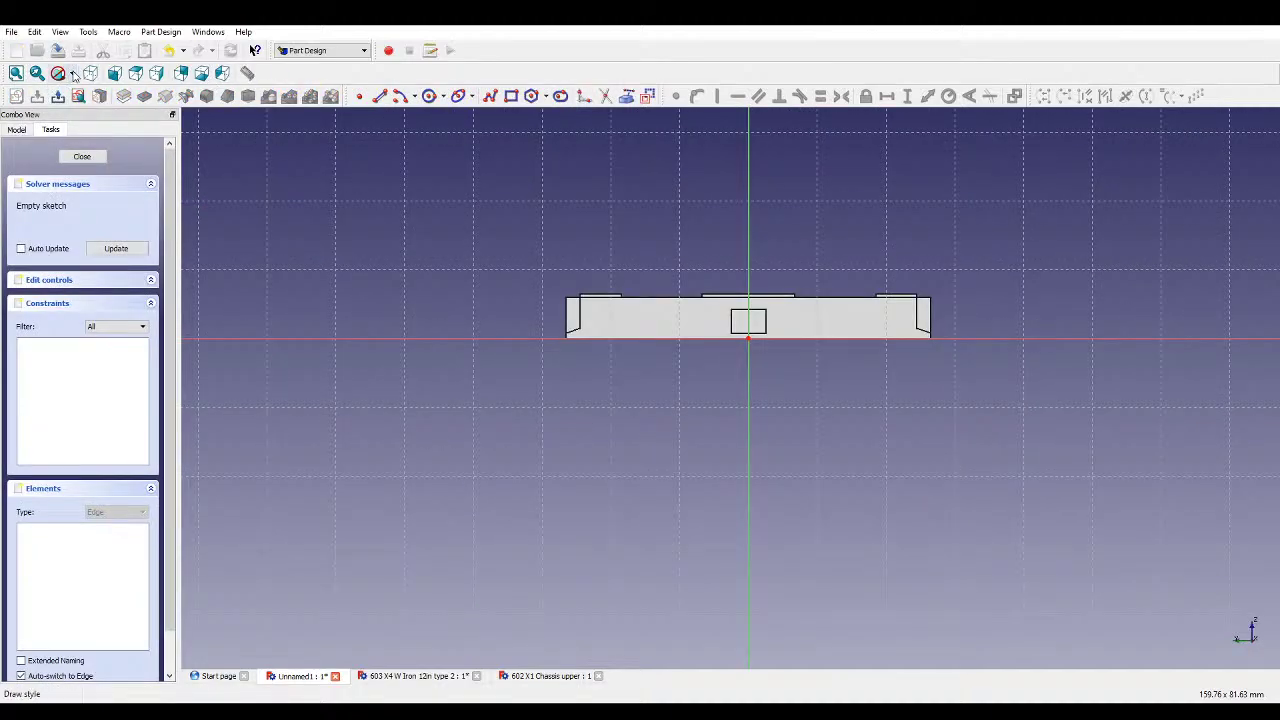
key(v)
key(3)
- Draw two connected horizontal construction lines spanning the two end-hole centres and meeting on the vertical axis
scroll(790, 270, up, 4)
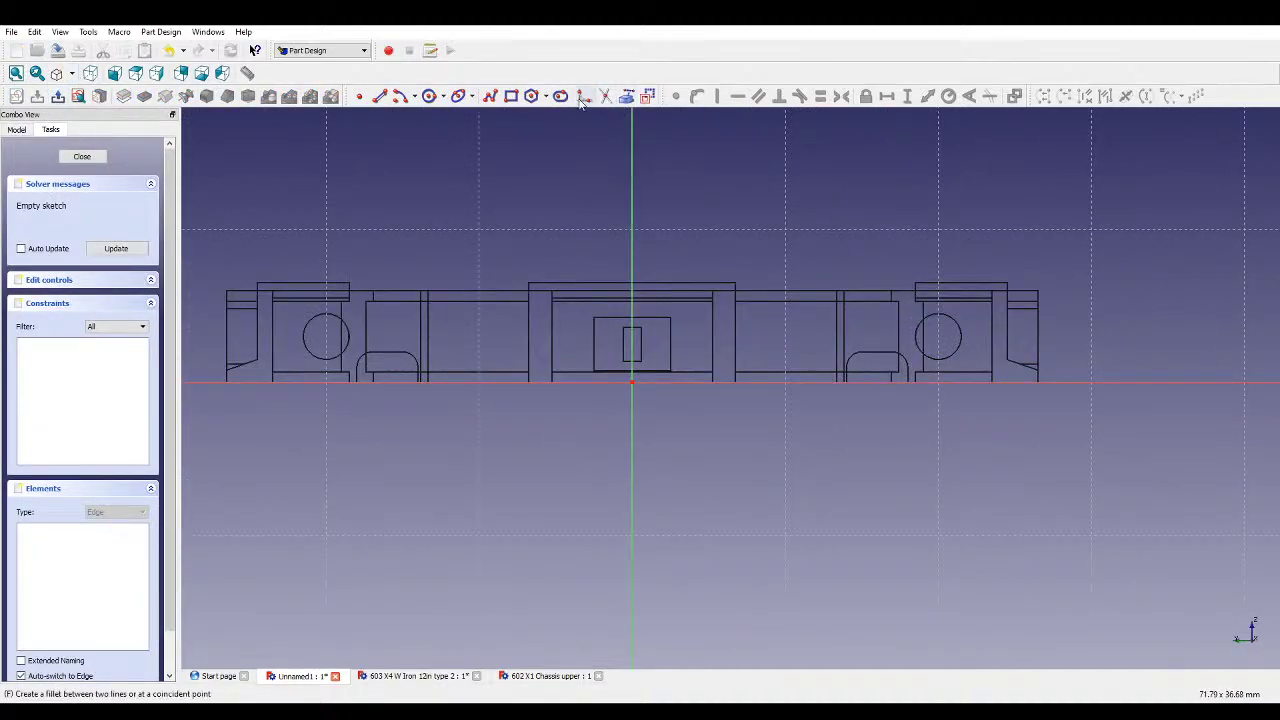
click(489, 96)
click(328, 338)
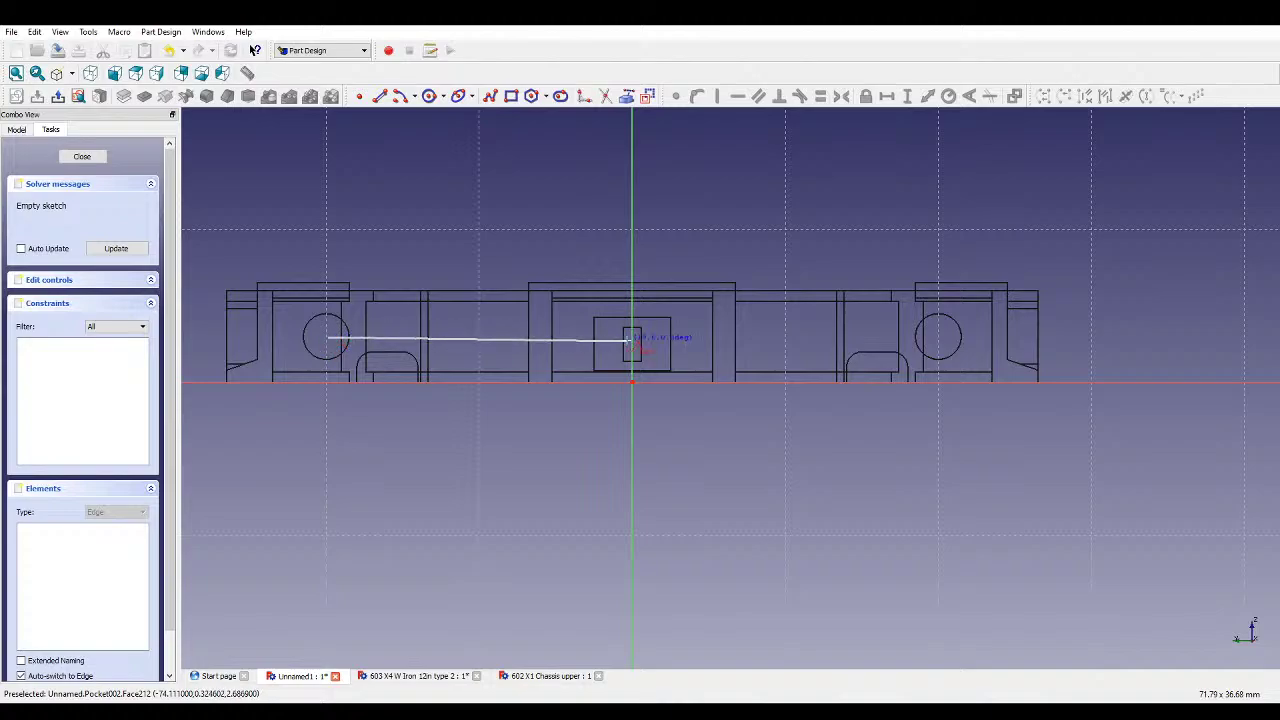
click(632, 340)
click(938, 340)
right_click(938, 340)
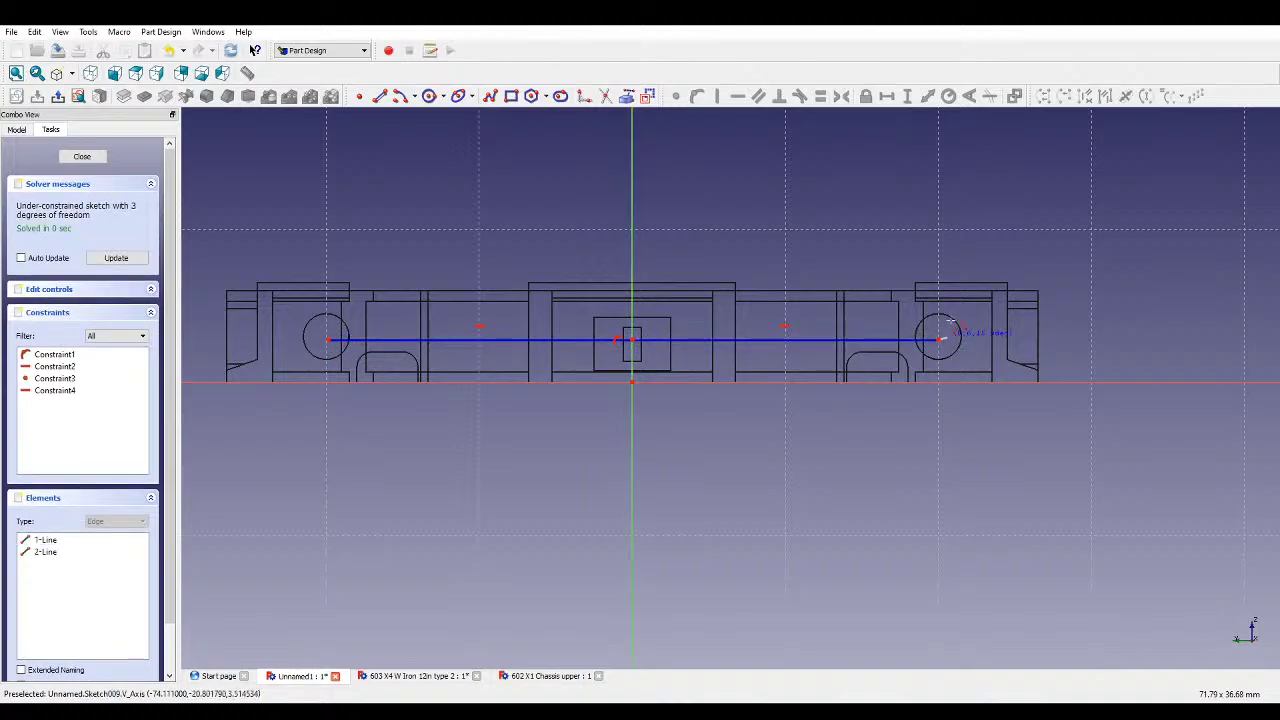
- Draw a rectangle about 1.3 by 2.2 mm over the outline of the central slot
scroll(610, 240, up, 1)
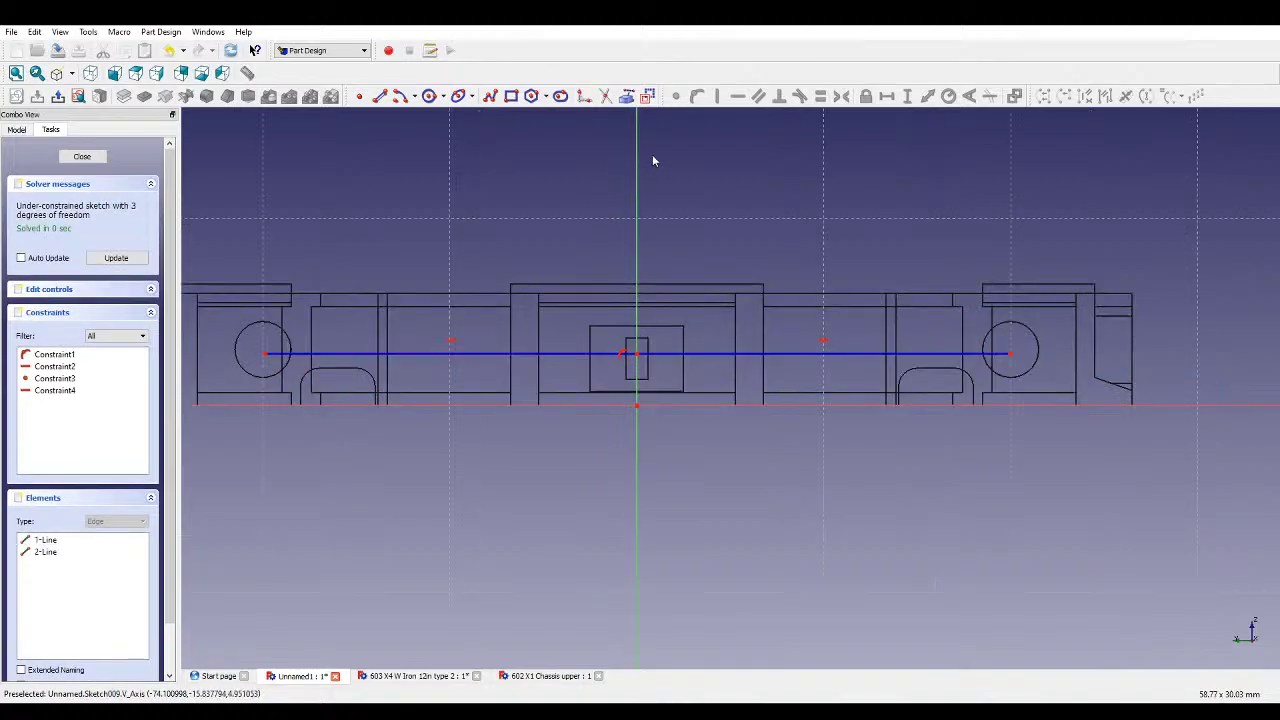
click(511, 96)
click(625, 338)
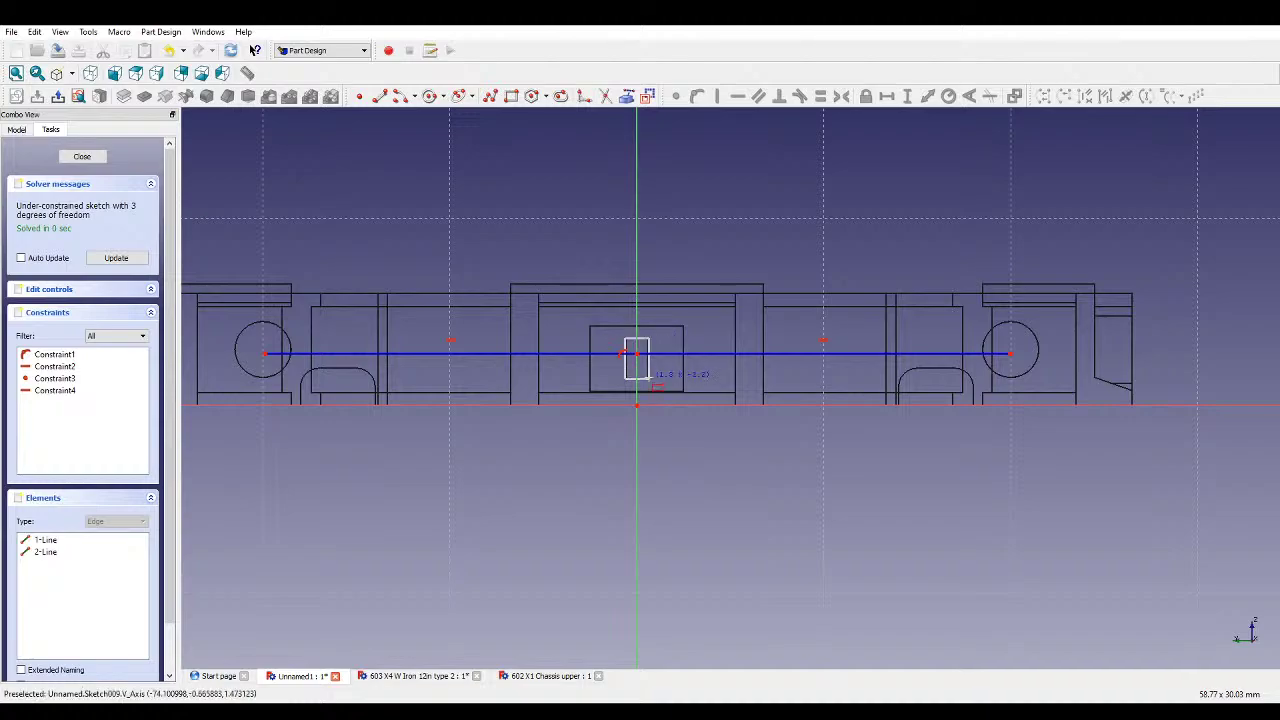
click(650, 378)
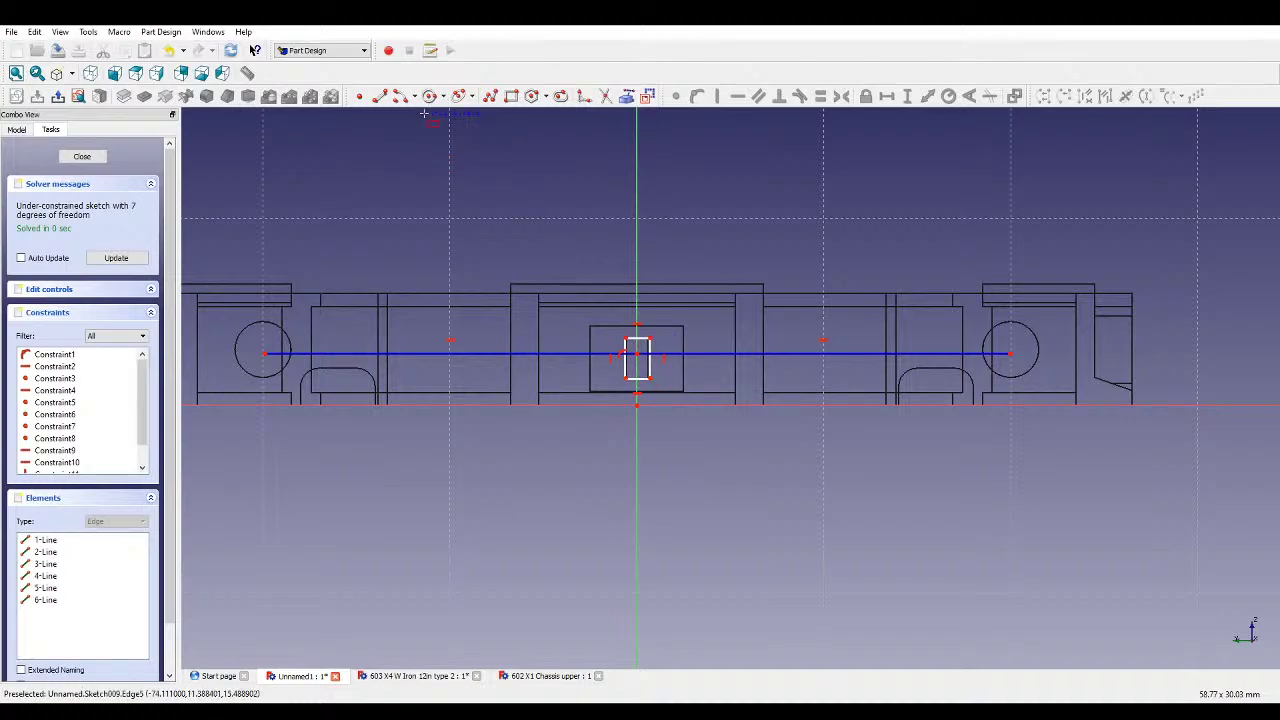
- Draw a circle of about 1.5 mm radius centred on each outer end of the construction lines
click(265, 352)
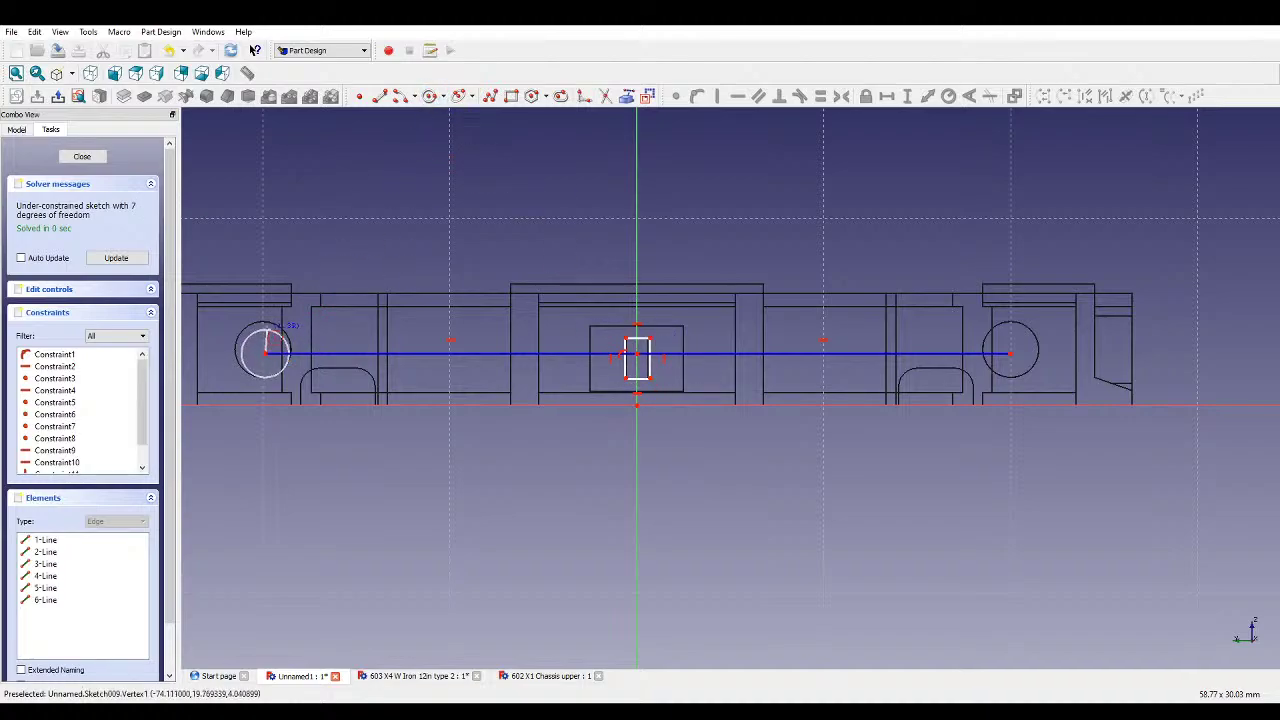
click(291, 350)
scroll(268, 345, down, 1)
click(876, 350)
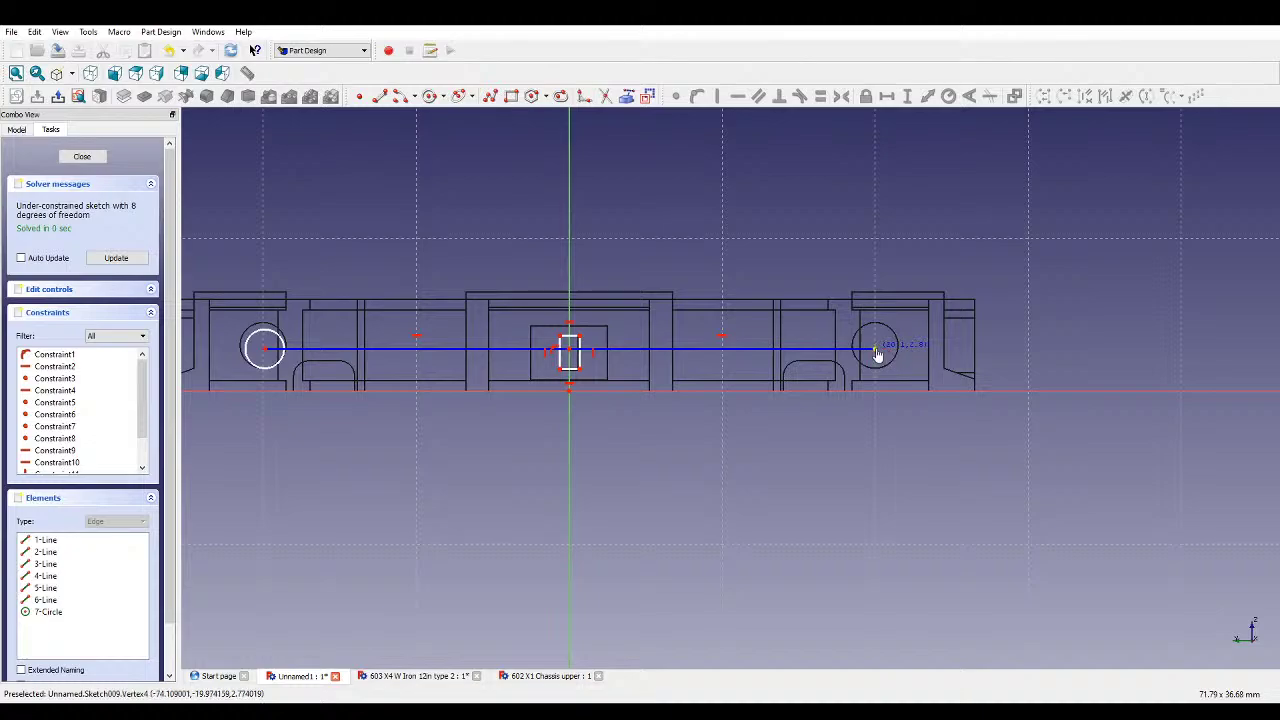
click(897, 347)
- Make the two circles equal and set their radius to 1.5 mm
click(897, 350)
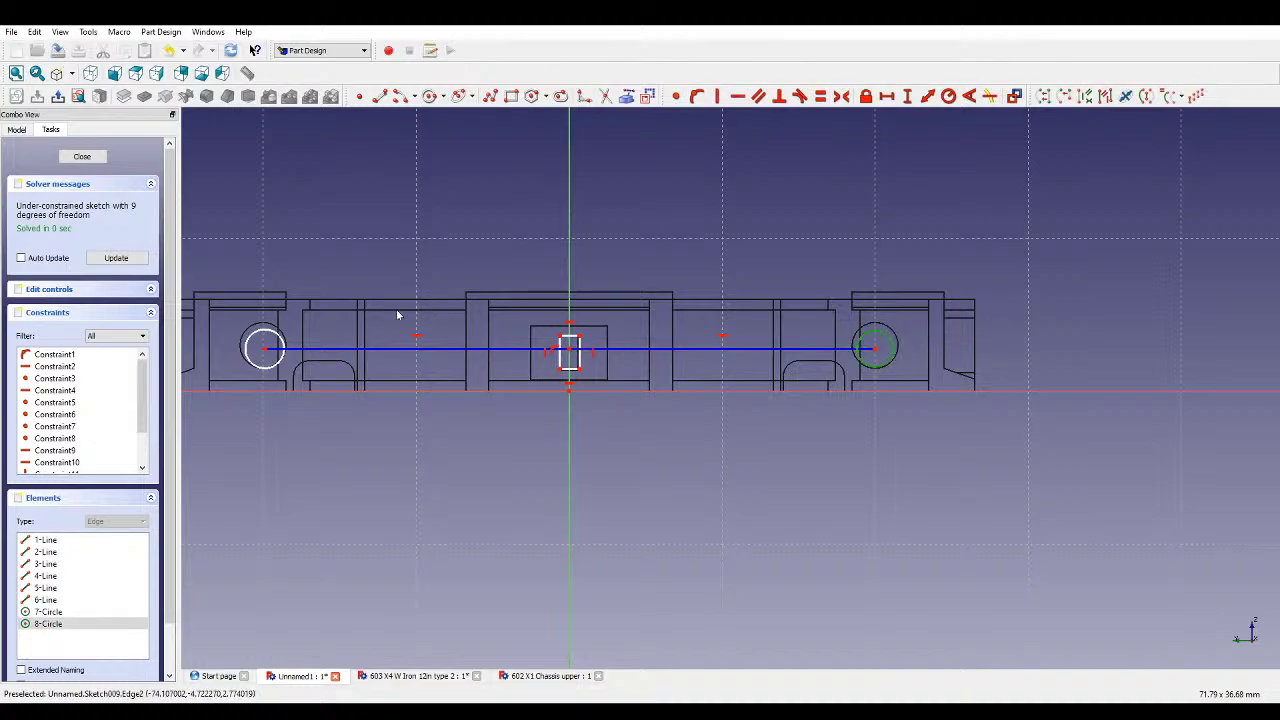
click(293, 345)
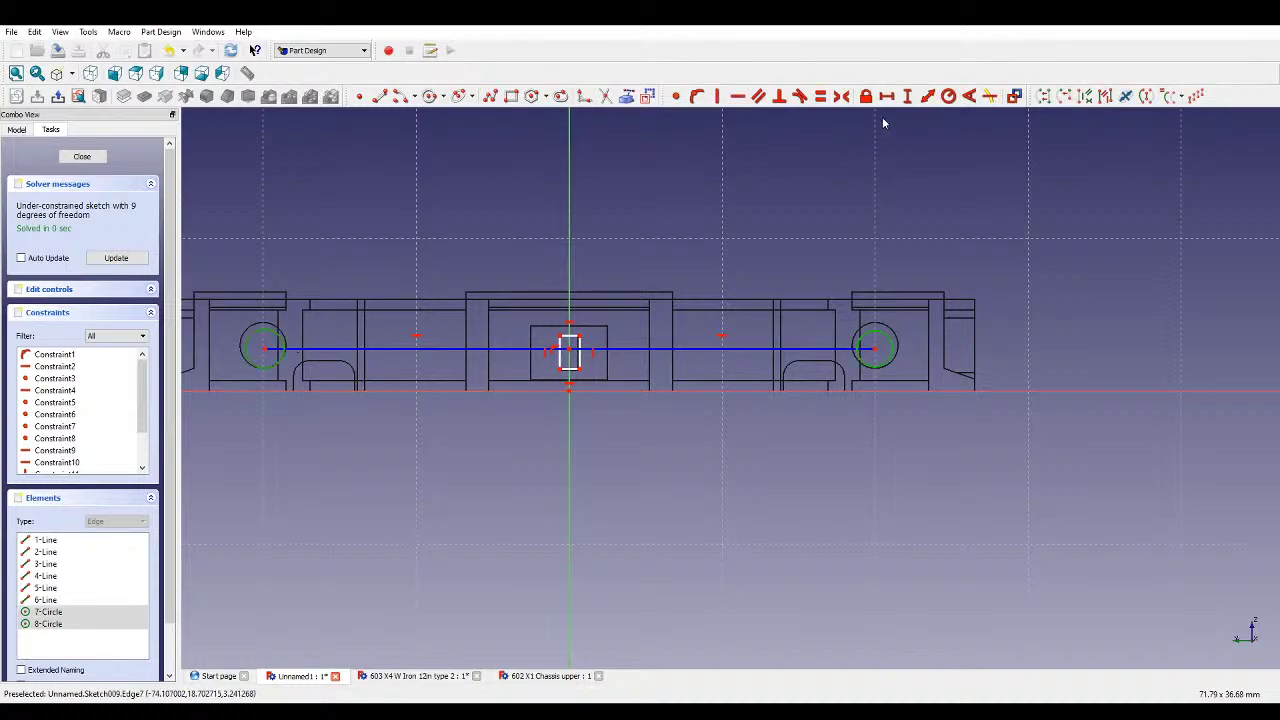
click(822, 96)
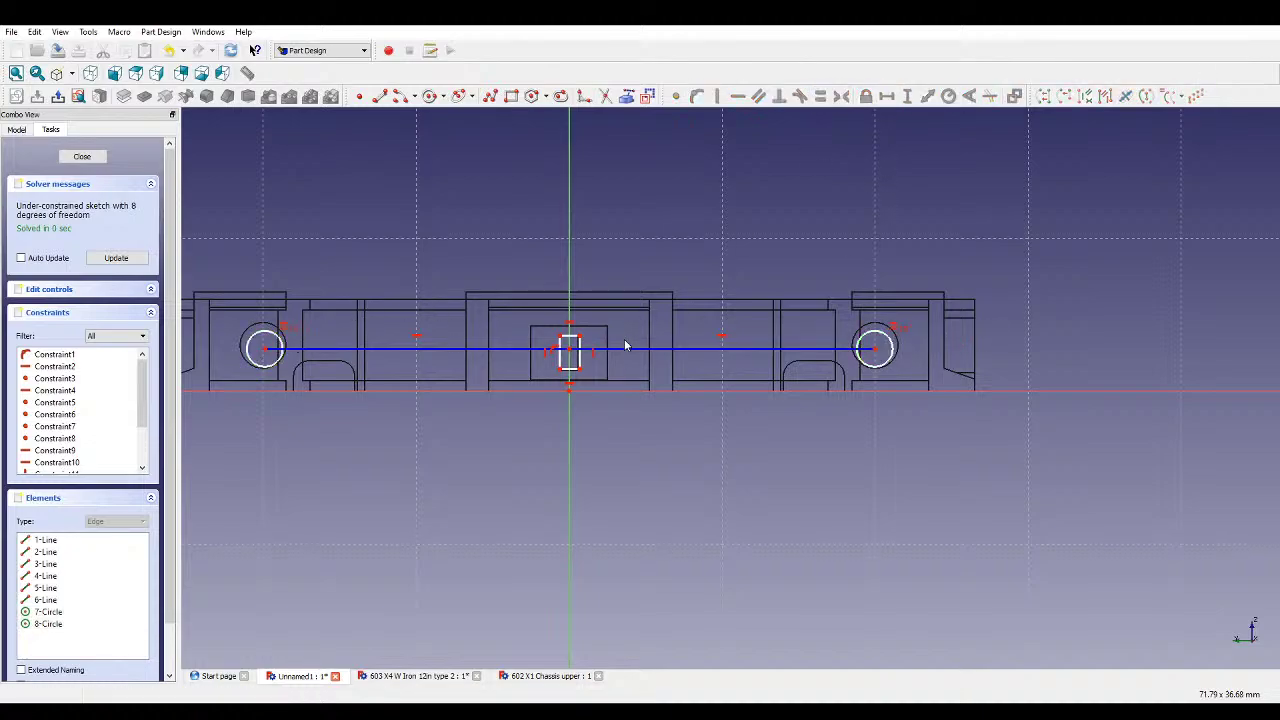
click(879, 366)
click(948, 96)
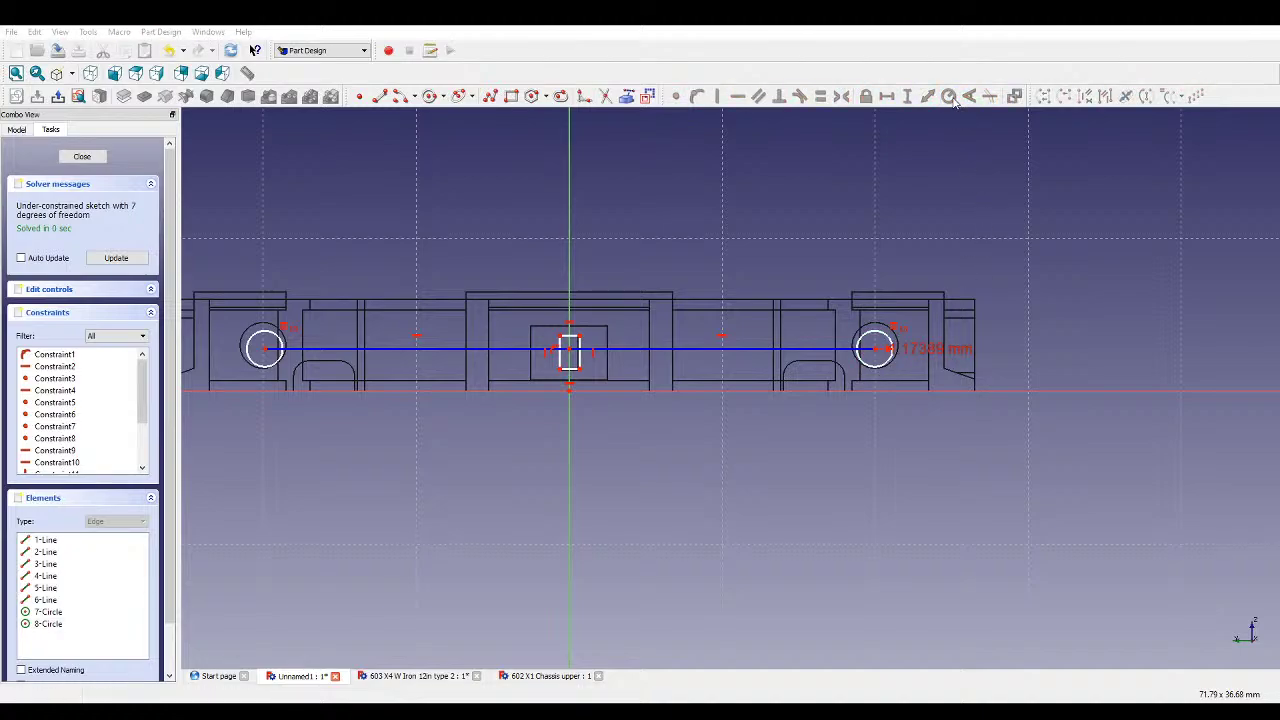
- Constrain the second circle's centre to 3 mm above the horizontal axis
click(876, 354)
click(871, 390)
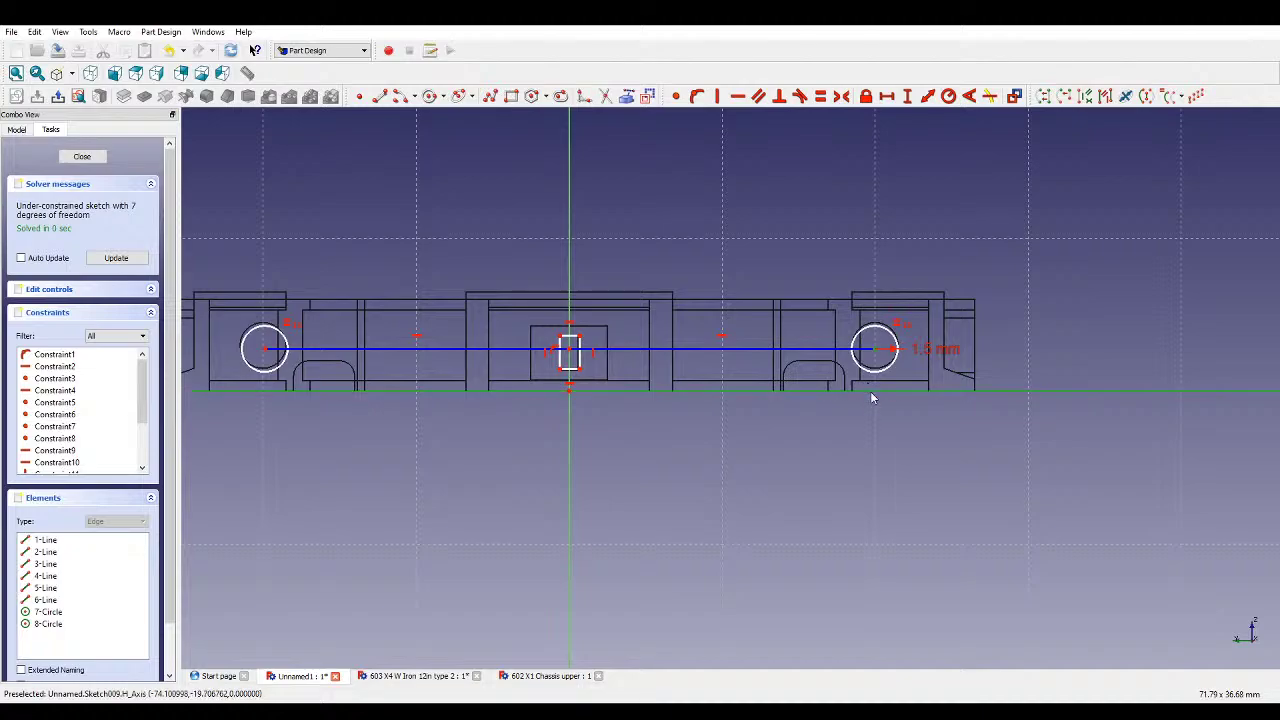
click(907, 97)
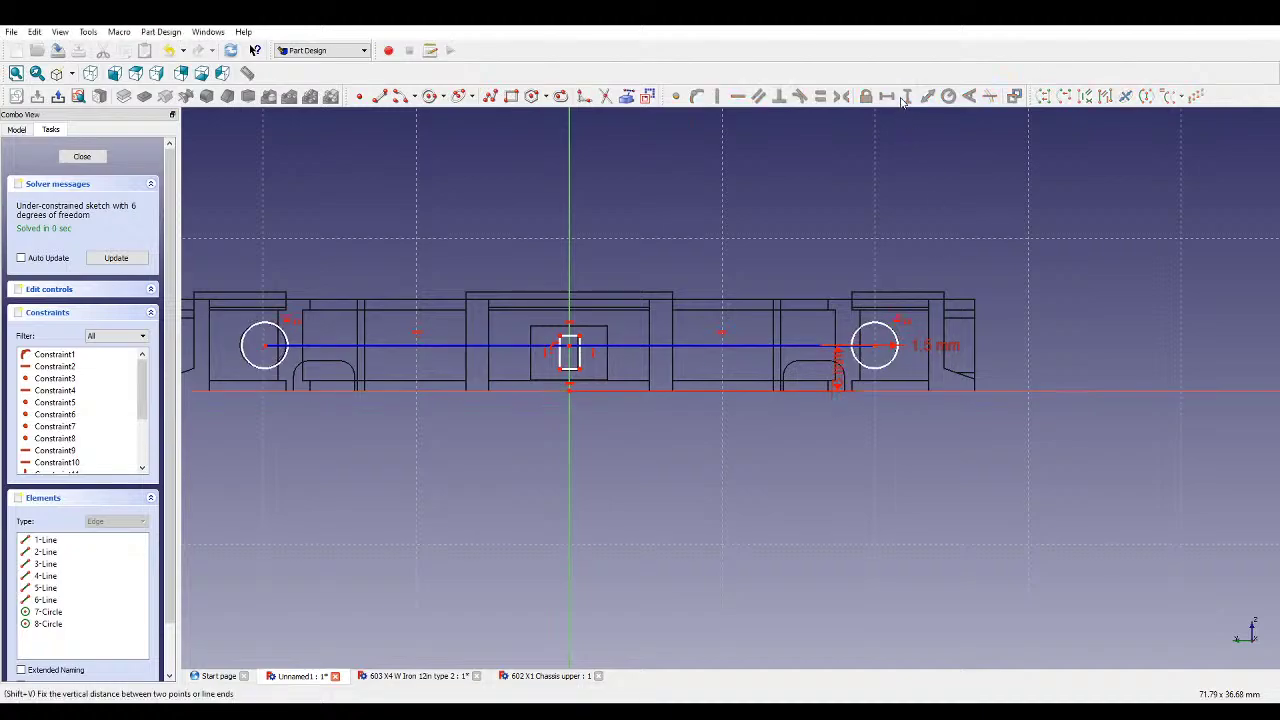
- Set one construction line's horizontal length to 20 mm and make the other construction line equal to it
click(763, 346)
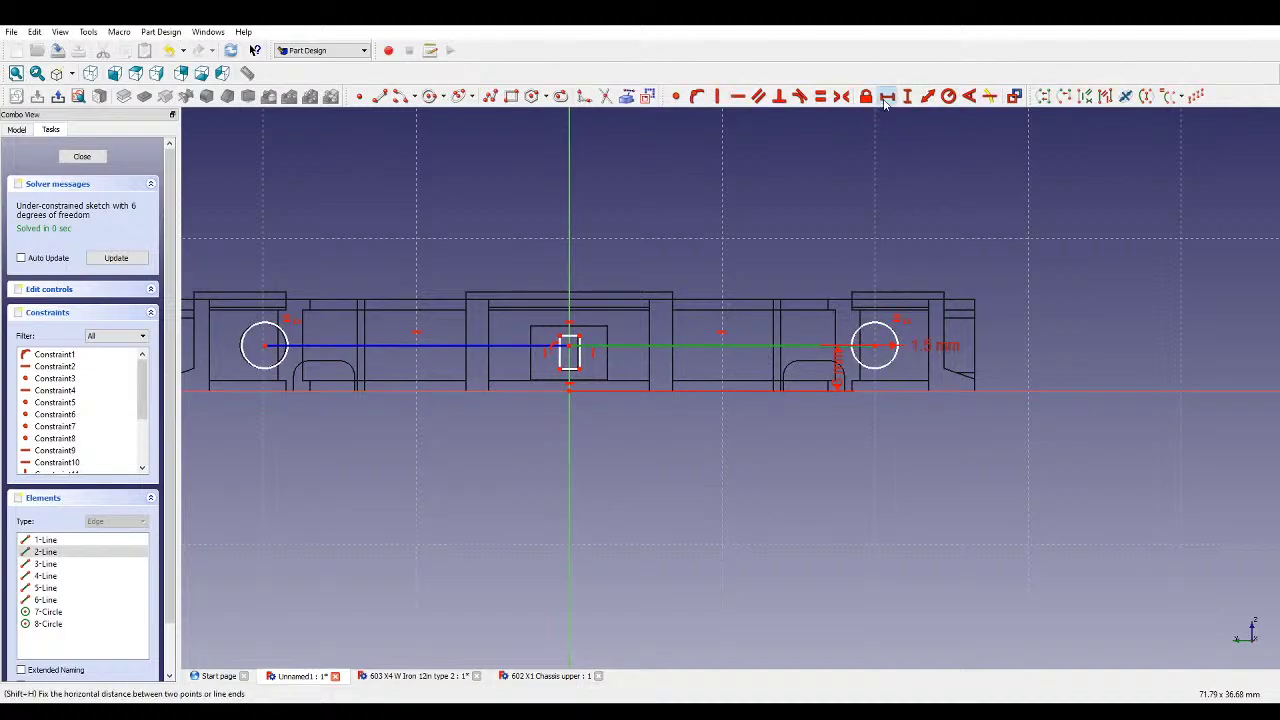
click(886, 96)
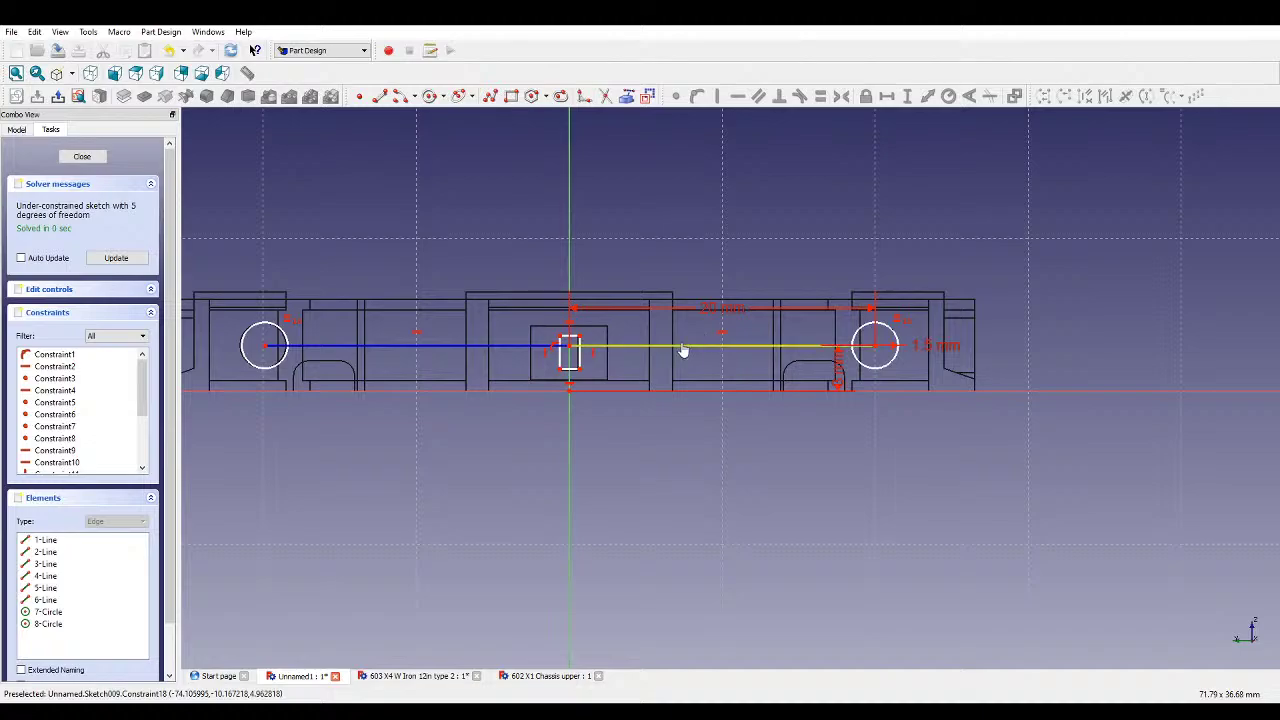
click(686, 347)
click(534, 347)
click(822, 98)
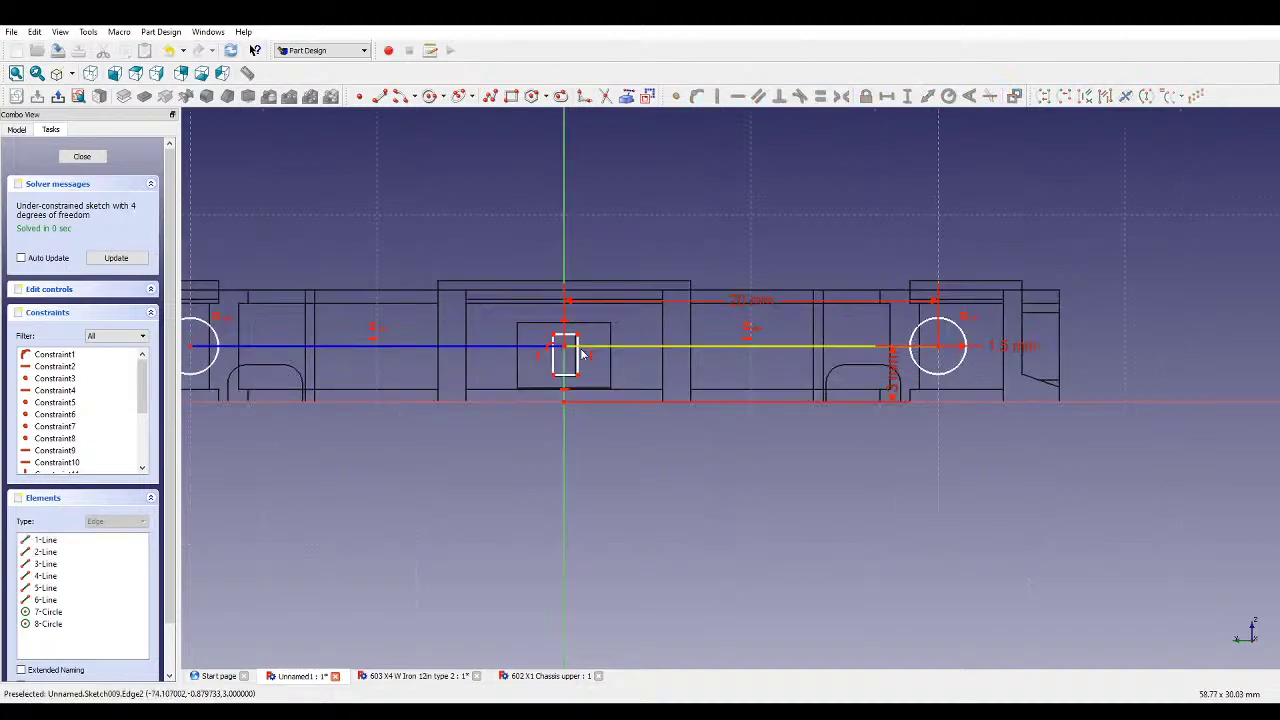
- Constrain the rectangle's upper corner to 0.6 mm from the vertical axis and set the rectangle's width to 1.2 mm
scroll(568, 343, up, 4)
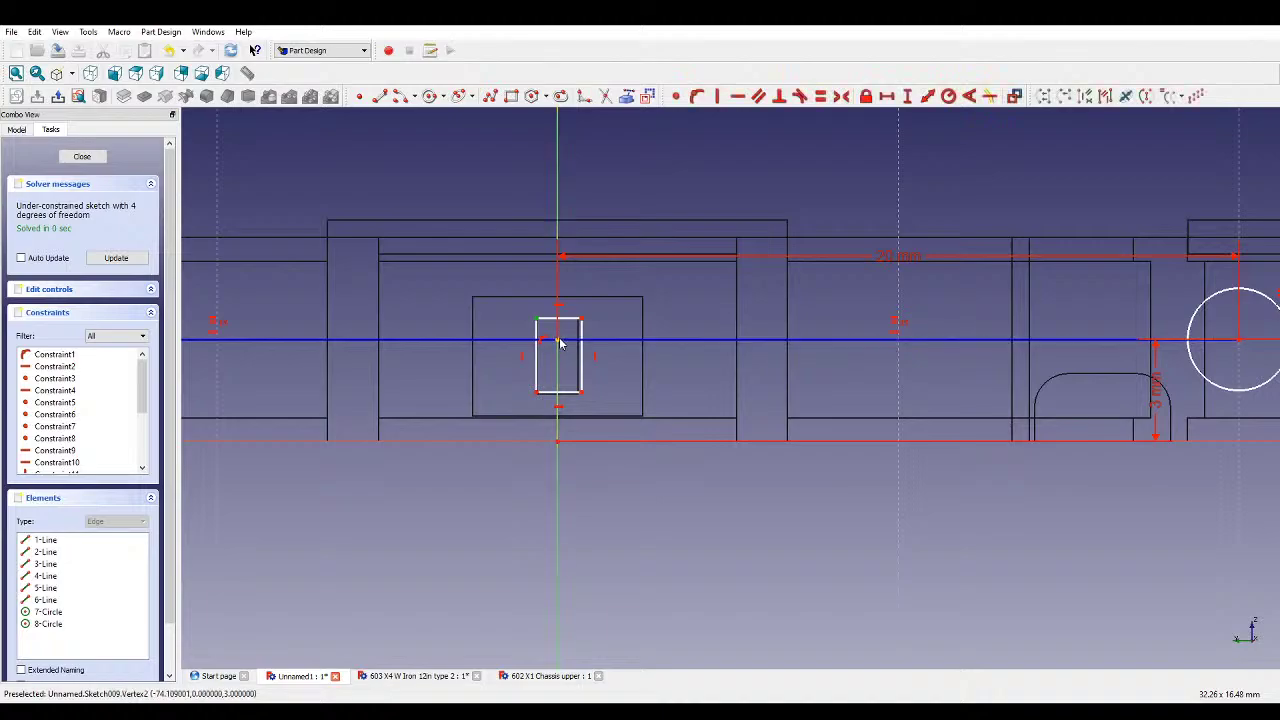
click(885, 97)
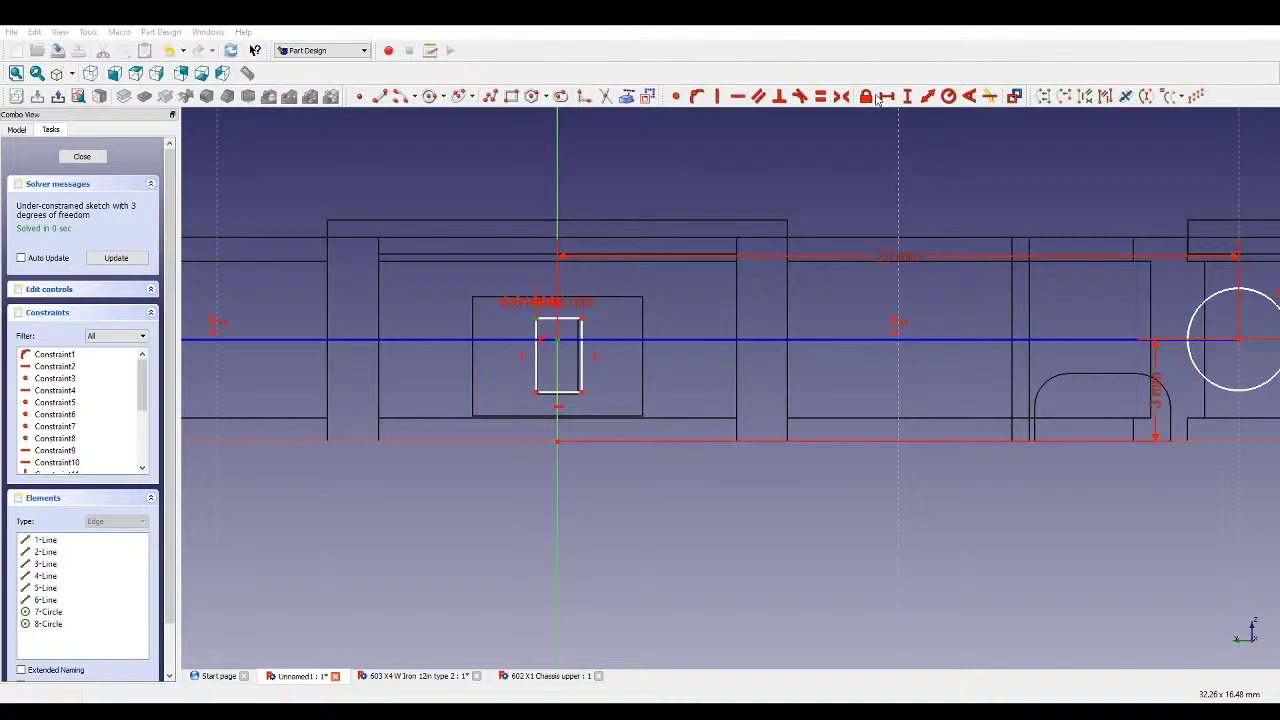
scroll(621, 300, up, 2)
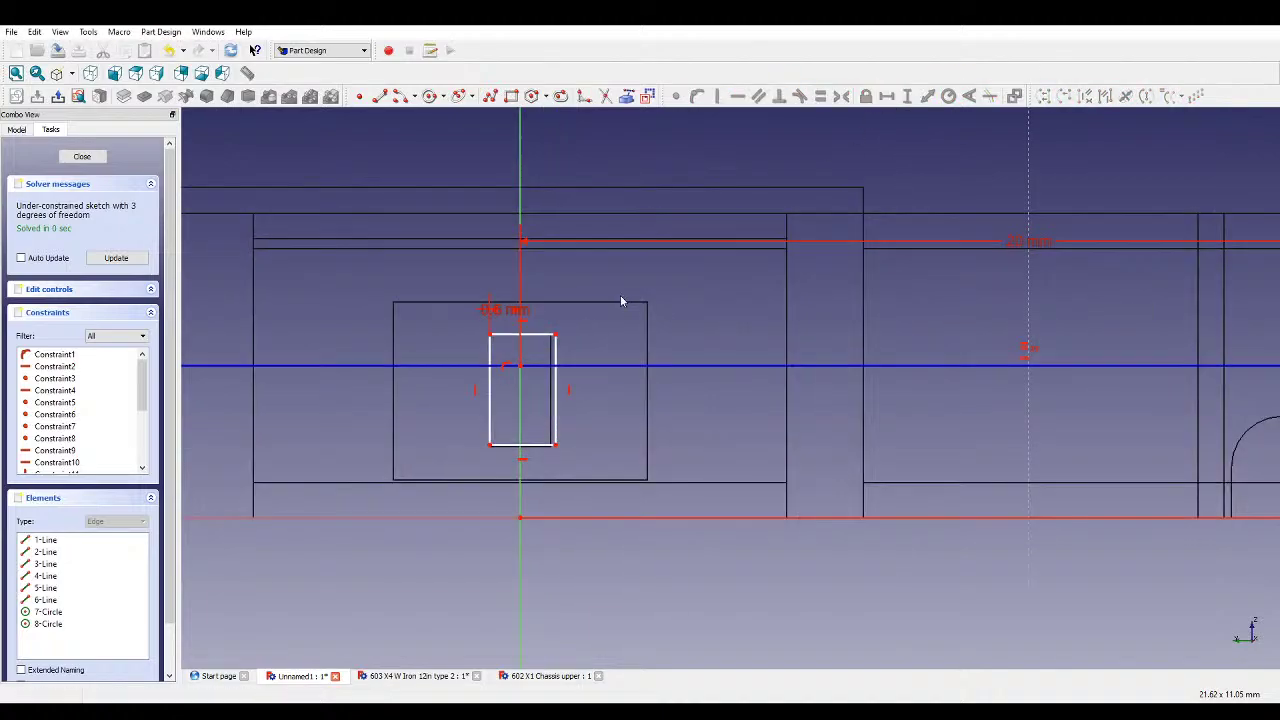
click(525, 340)
click(885, 97)
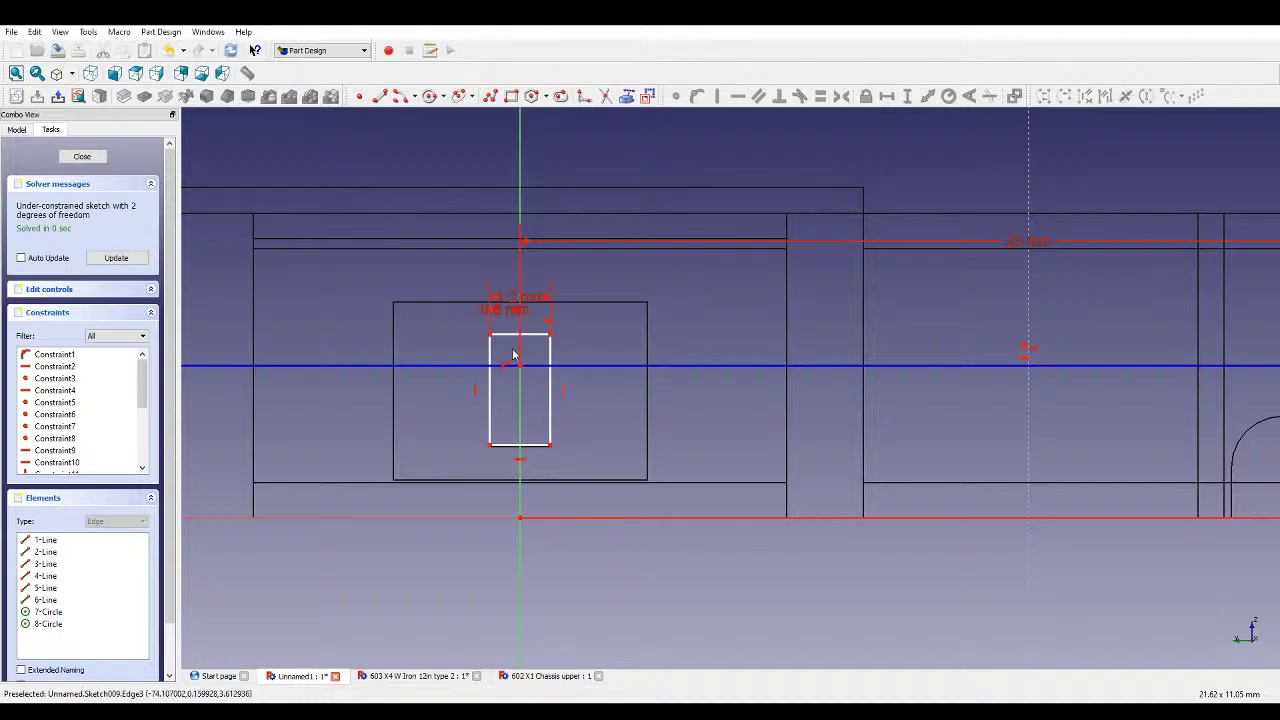
- Set the rectangle's height to 2.2 mm and constrain its lower corner to 1.4 mm above the horizontal axis
click(490, 400)
click(907, 97)
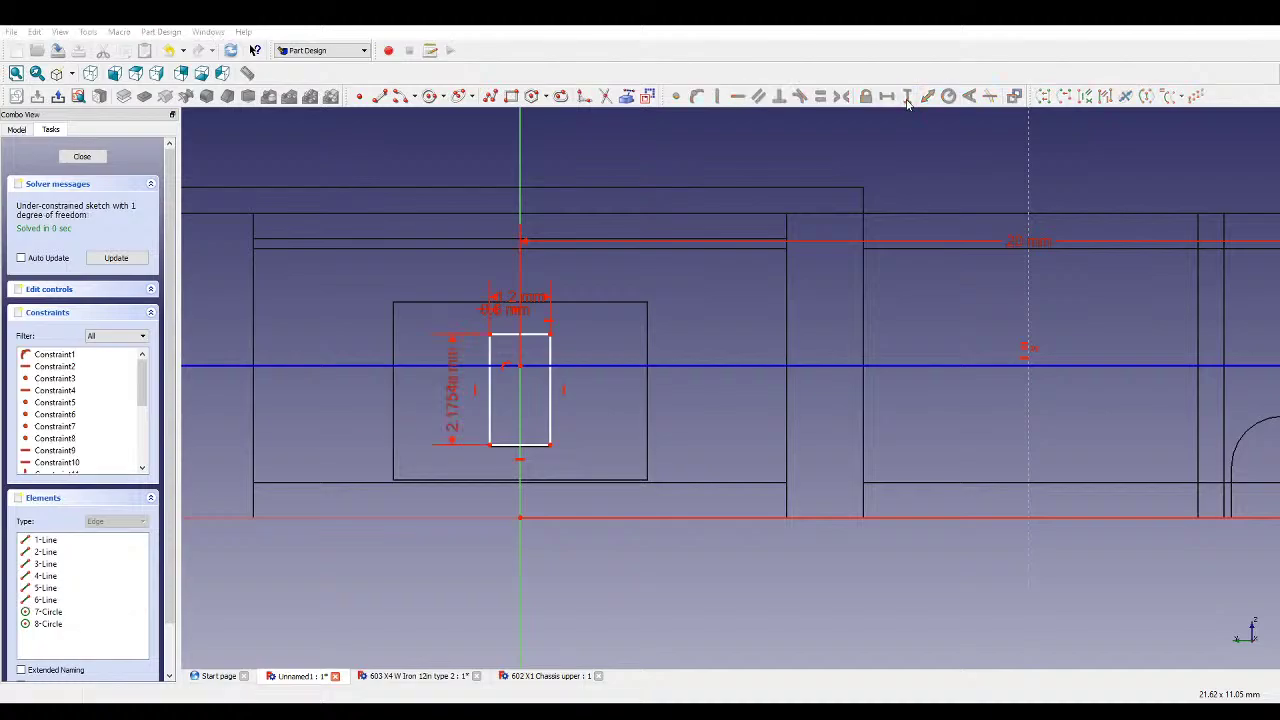
click(522, 518)
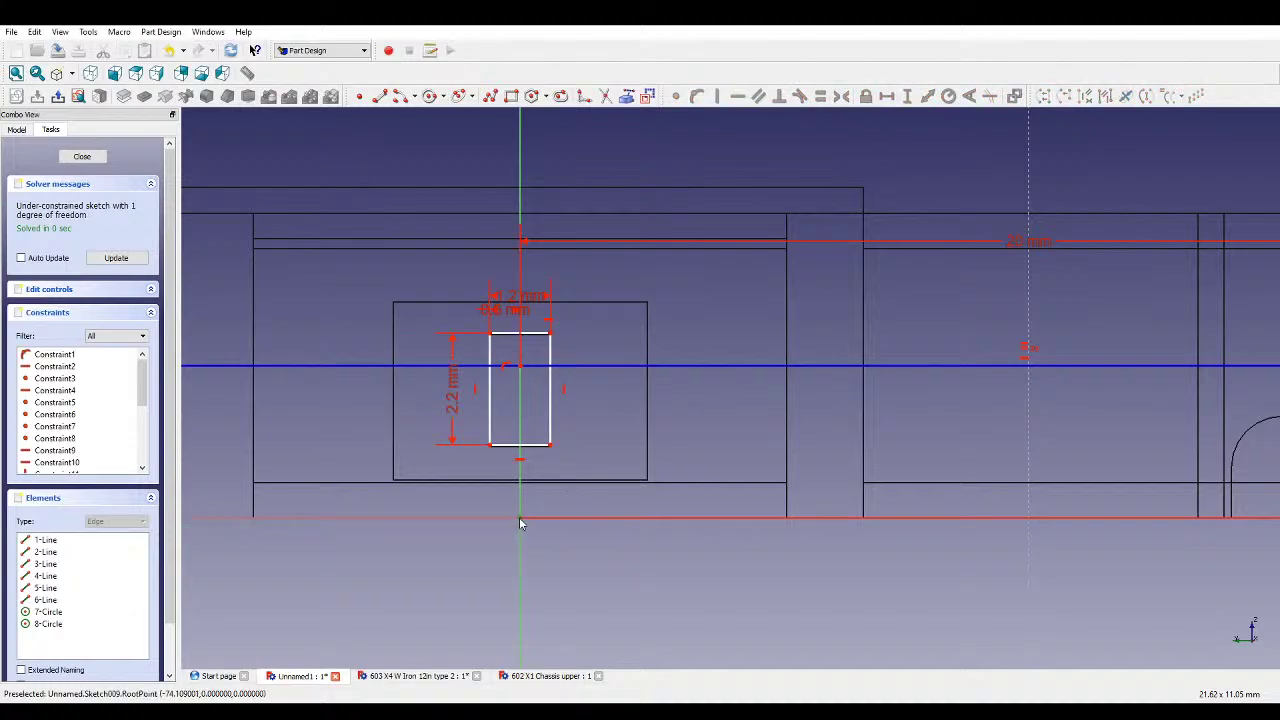
click(489, 447)
click(909, 97)
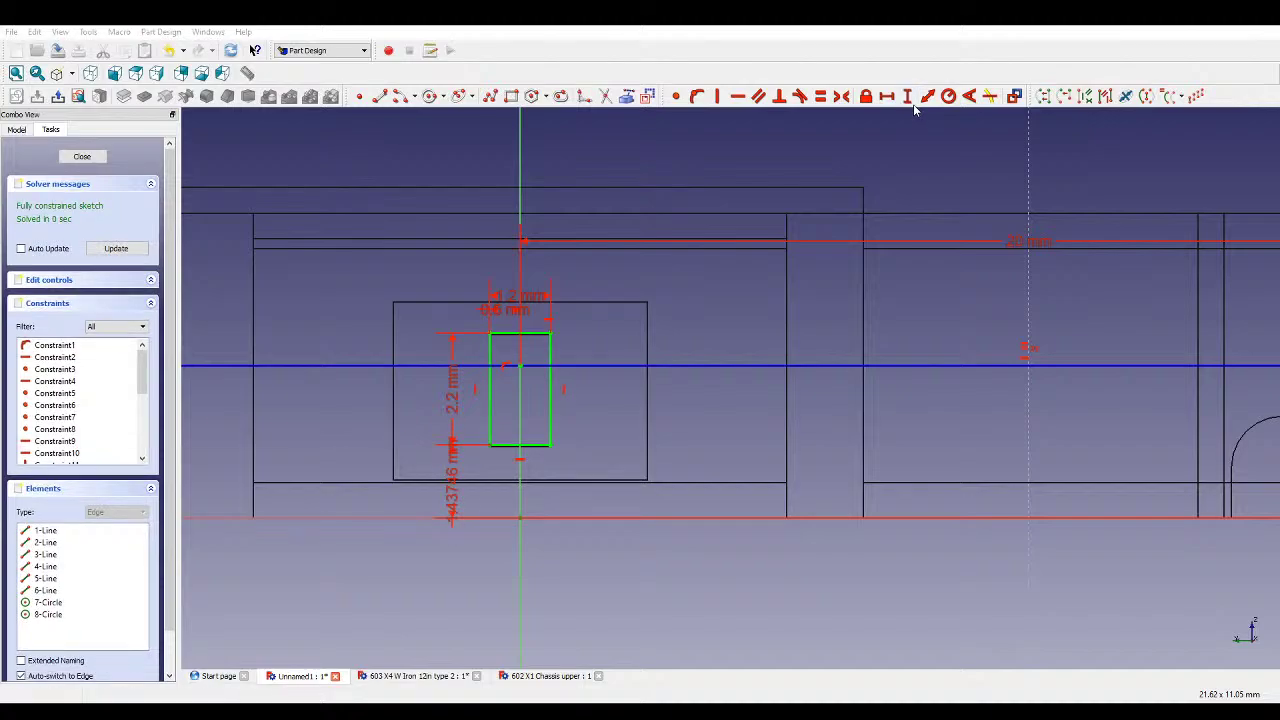
- Finish the sketch and pocket the central slot and two round holes 5 mm deep into the end face
scroll(849, 271, down, 4)
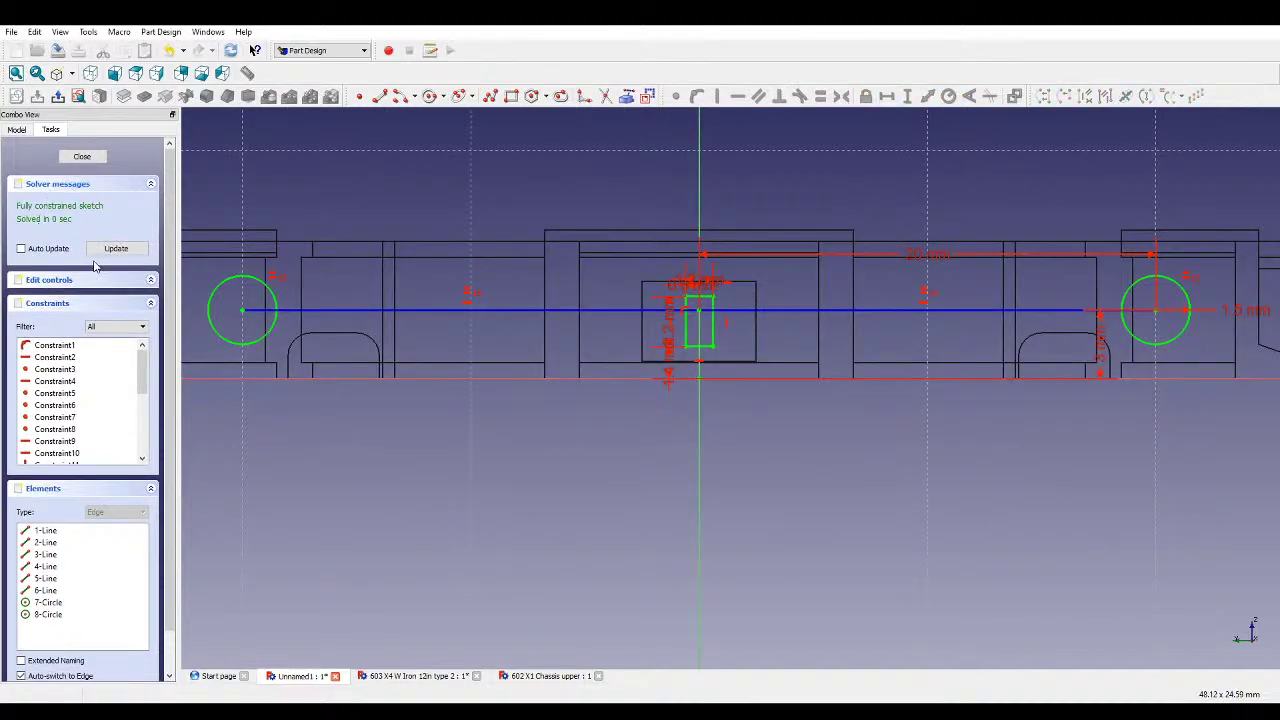
click(82, 156)
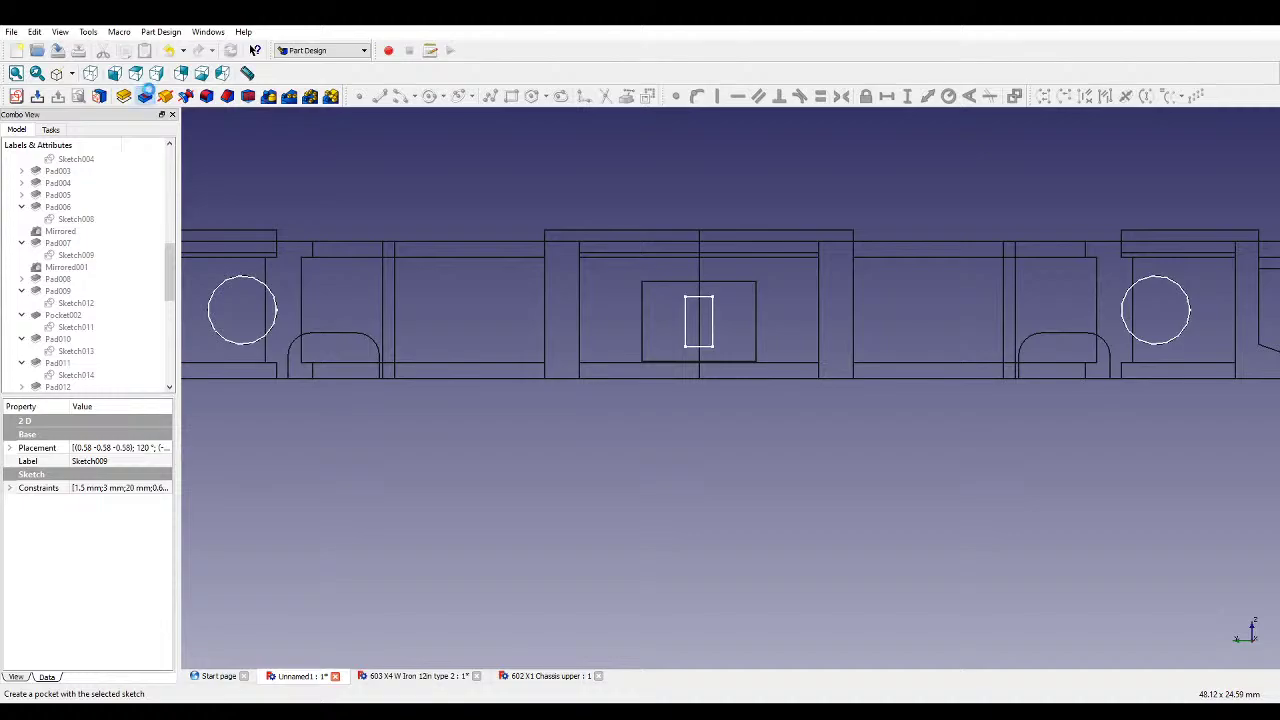
click(145, 95)
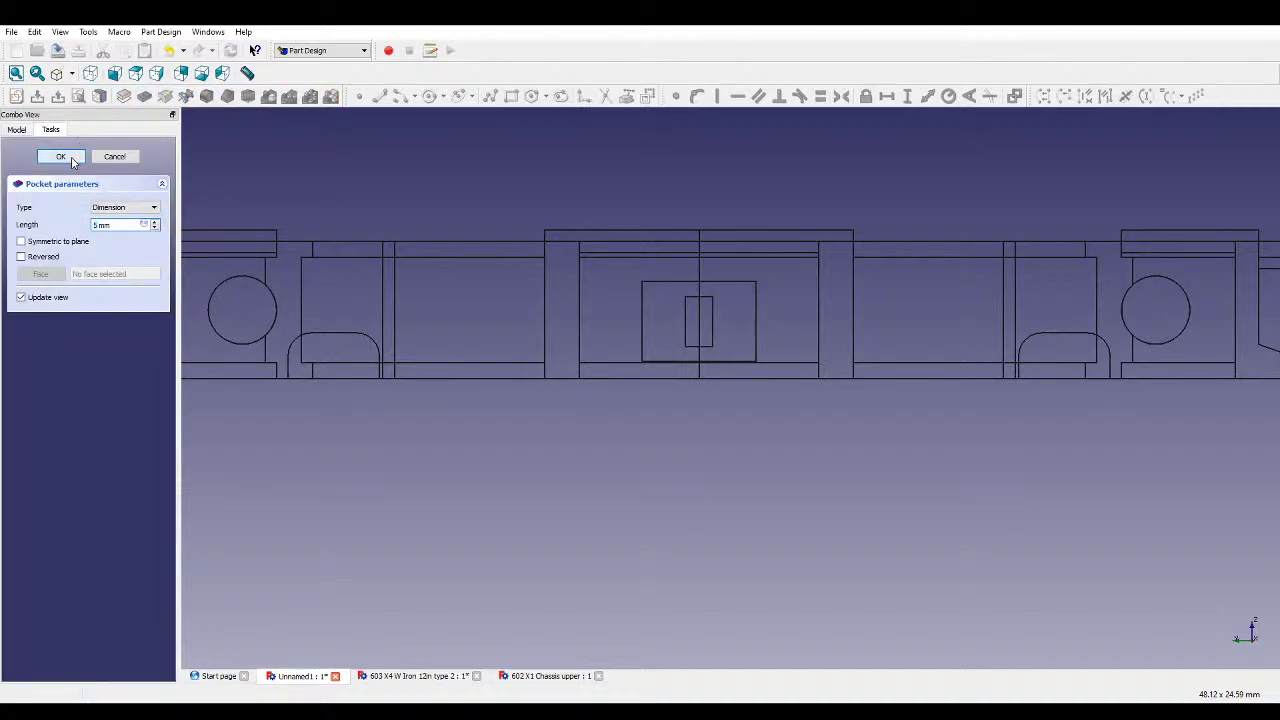
key(Escape)
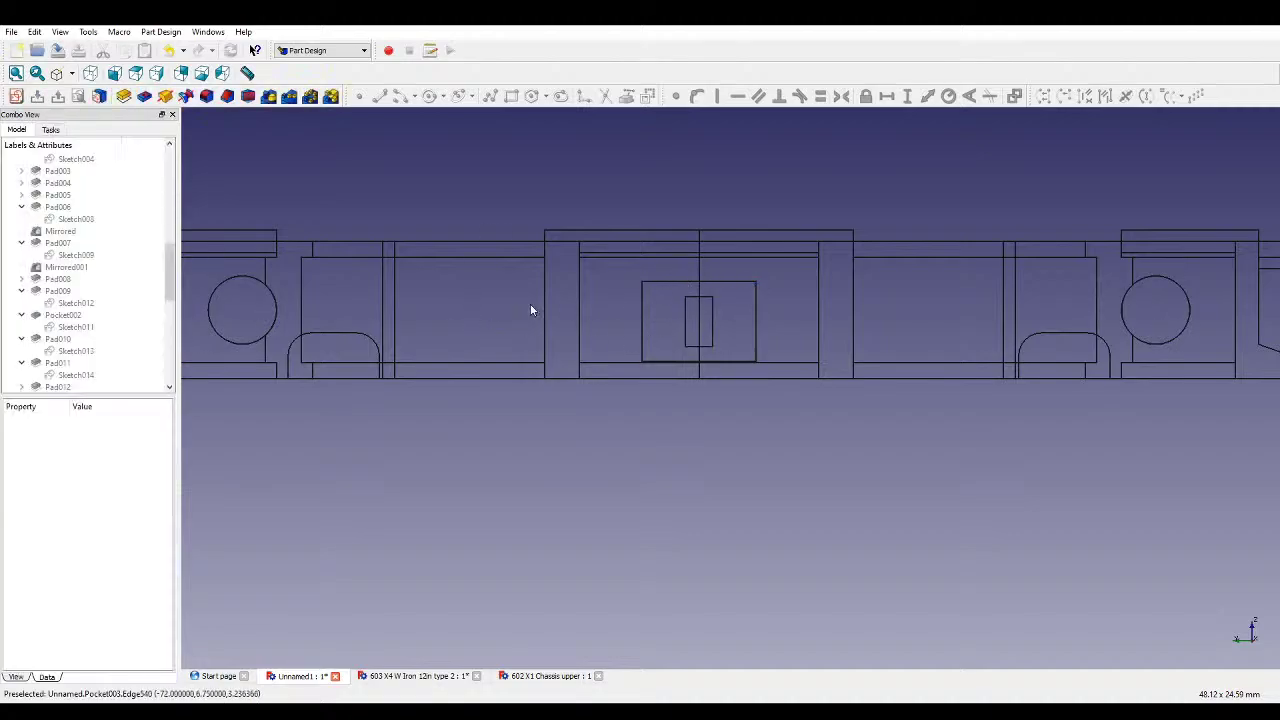
- Switch the model display from wireframe back to shaded and show the opposite end face straight on, then in axonometric view
click(57, 73)
mouse_move(414, 277)
middle_down()
mouse_move(549, 317)
mouse_move(451, 277)
mouse_move(443, 251)
middle_up()
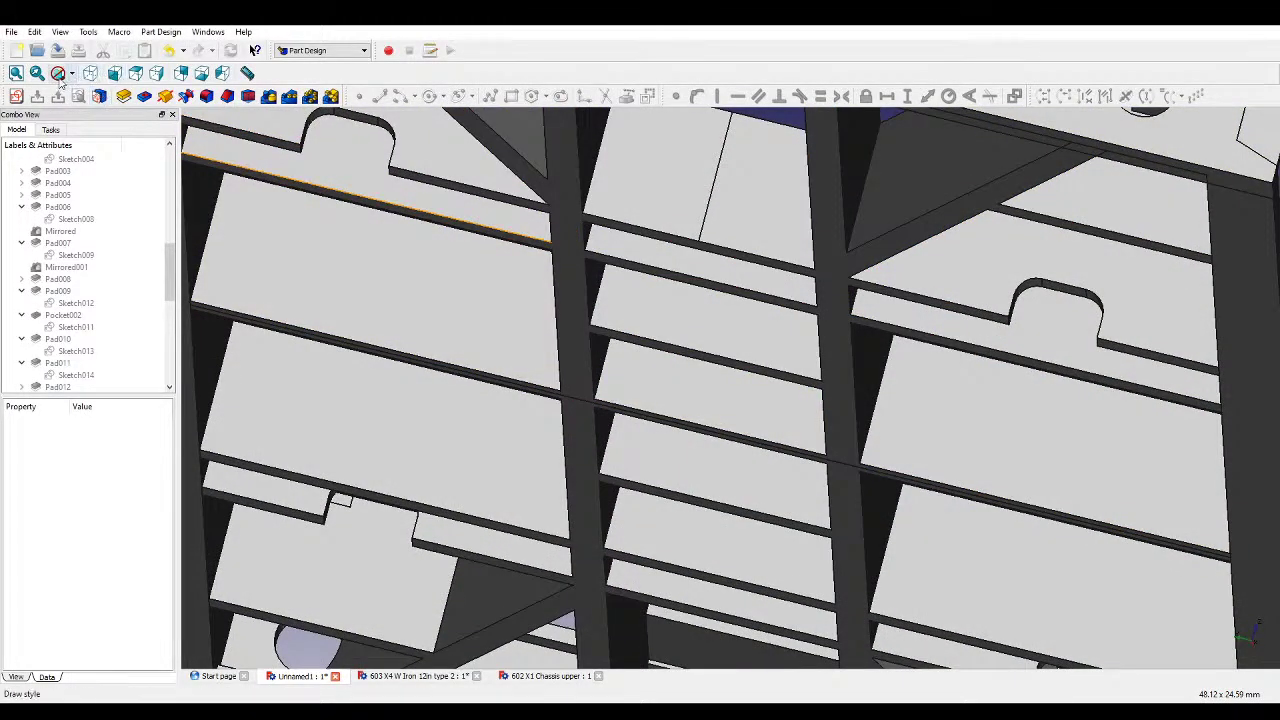
click(114, 74)
click(135, 74)
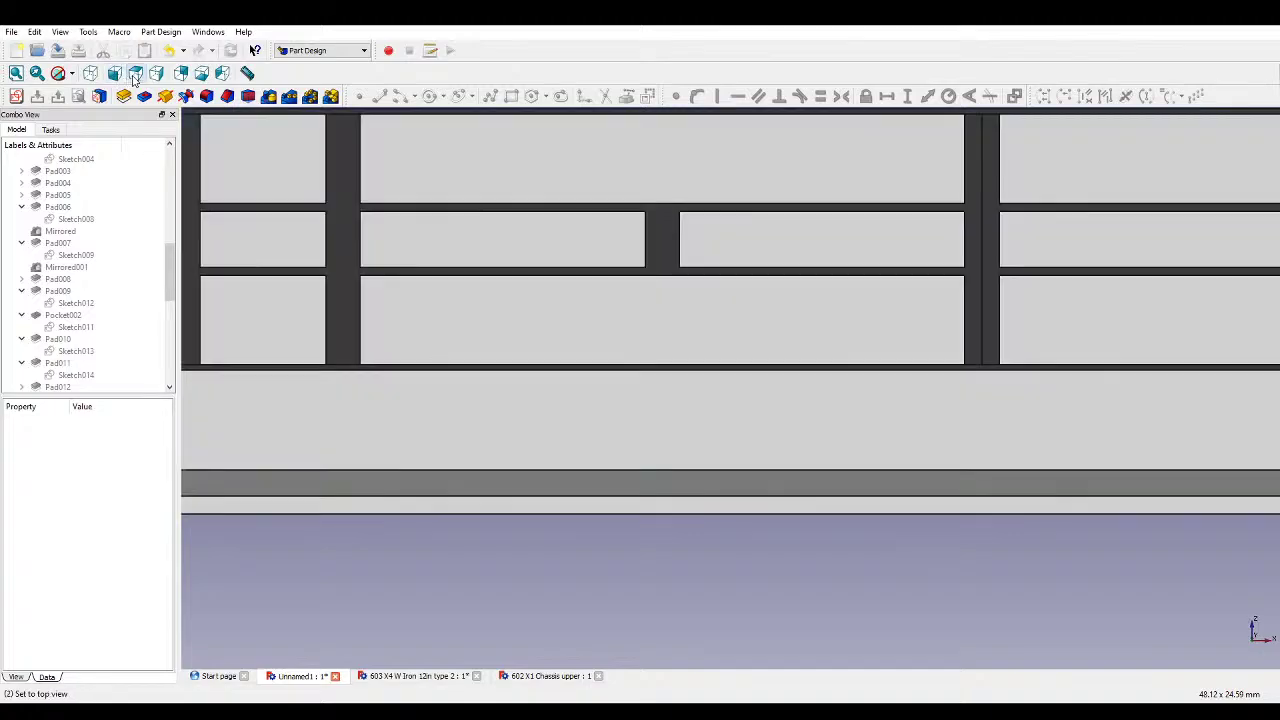
click(156, 74)
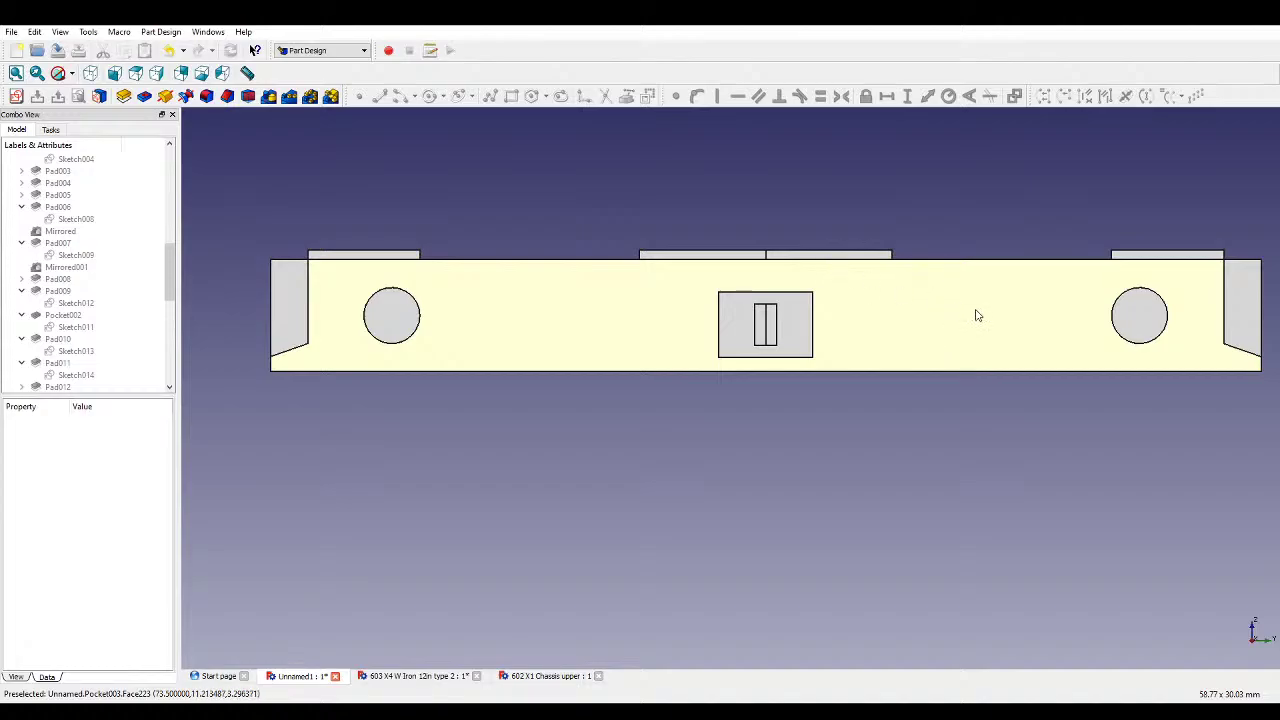
scroll(822, 443, down, 3)
key(0)
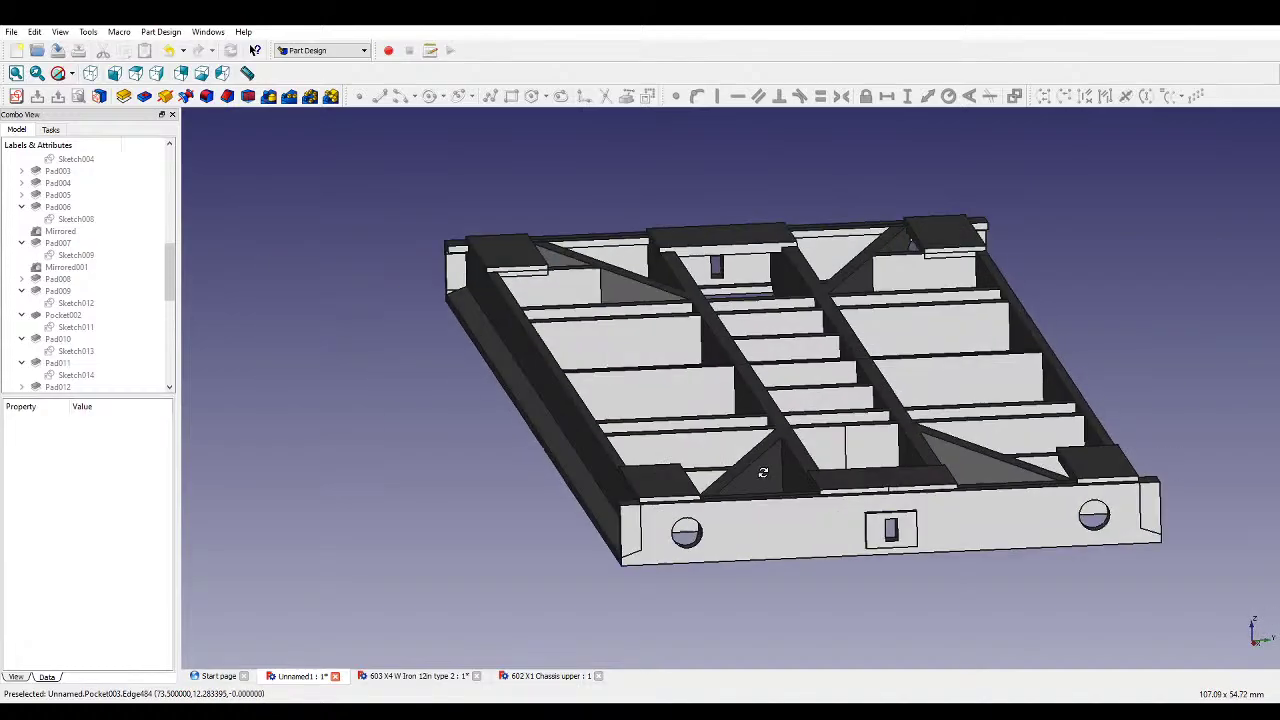
- Examine the pocketed slot and round holes from below, inside the frame and outside the chassis end
middle_drag(766, 483, 850, 400)
scroll(817, 466, down, 5)
middle_drag(817, 466, 663, 461)
scroll(522, 345, up, 5)
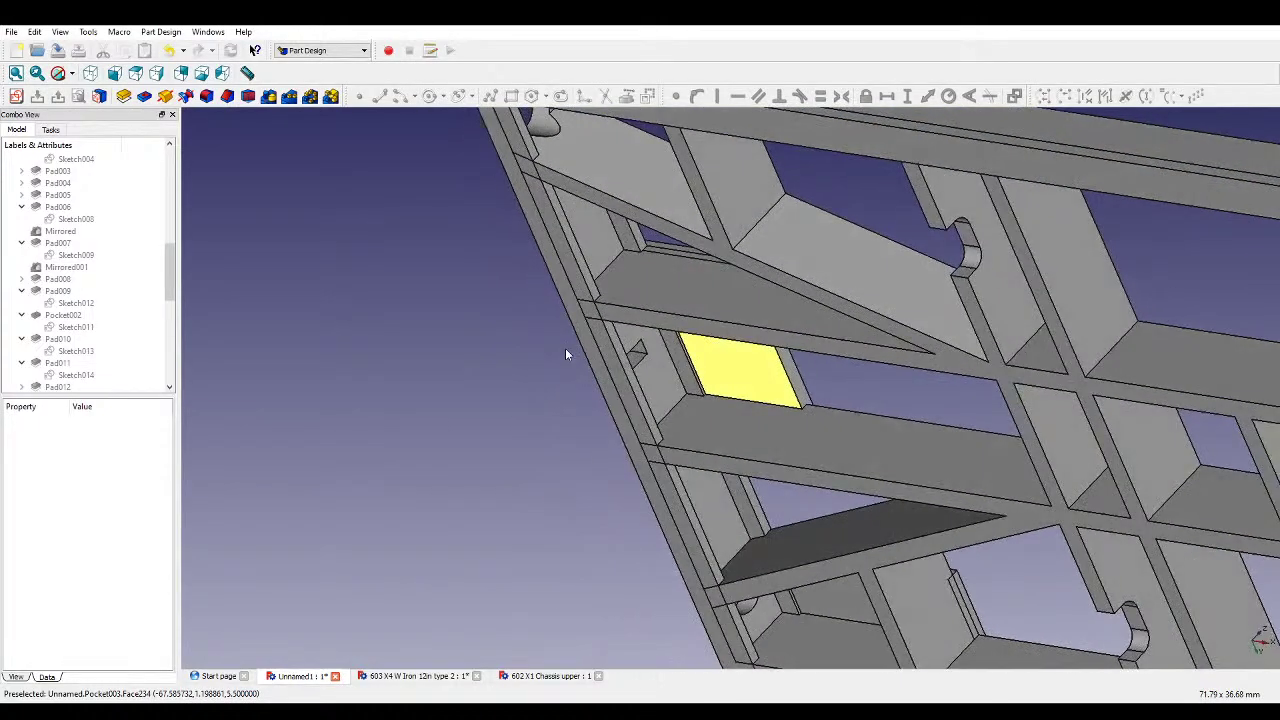
middle_drag(620, 354, 563, 377)
scroll(723, 323, up, 5)
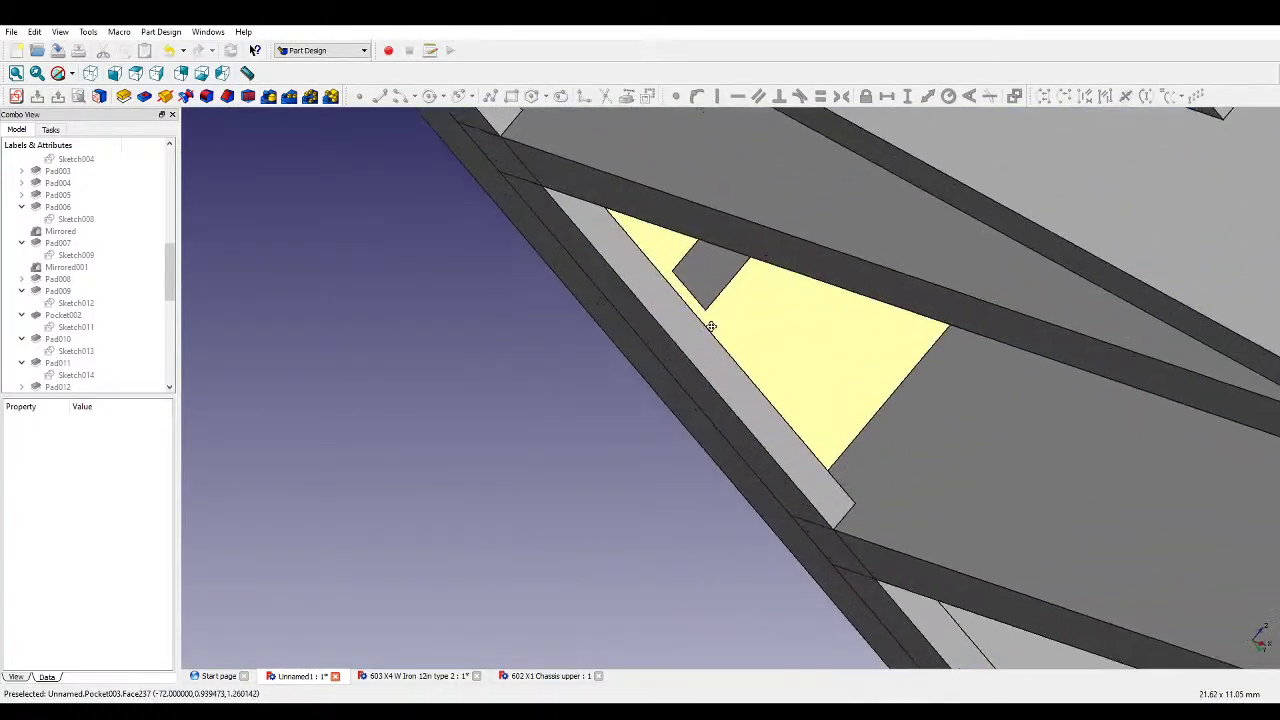
middle_drag(711, 323, 486, 394)
scroll(805, 338, down, 5)
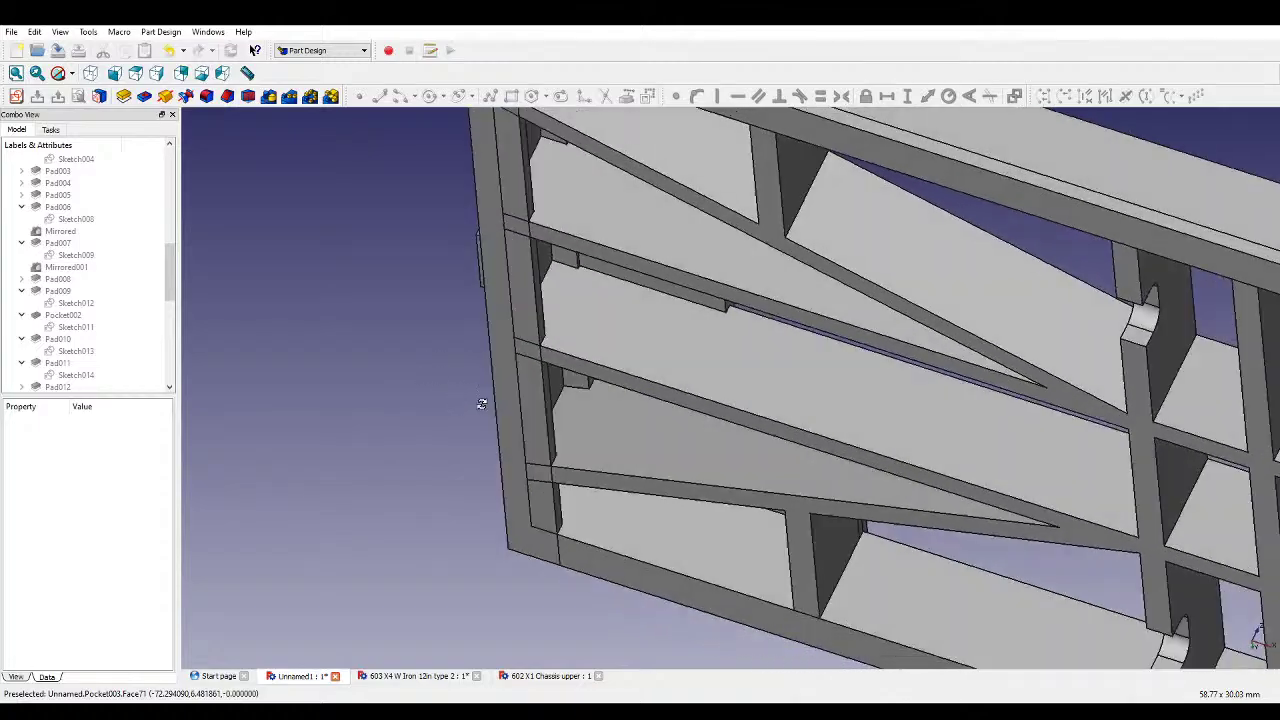
scroll(584, 427, up, 5)
middle_drag(584, 427, 623, 429)
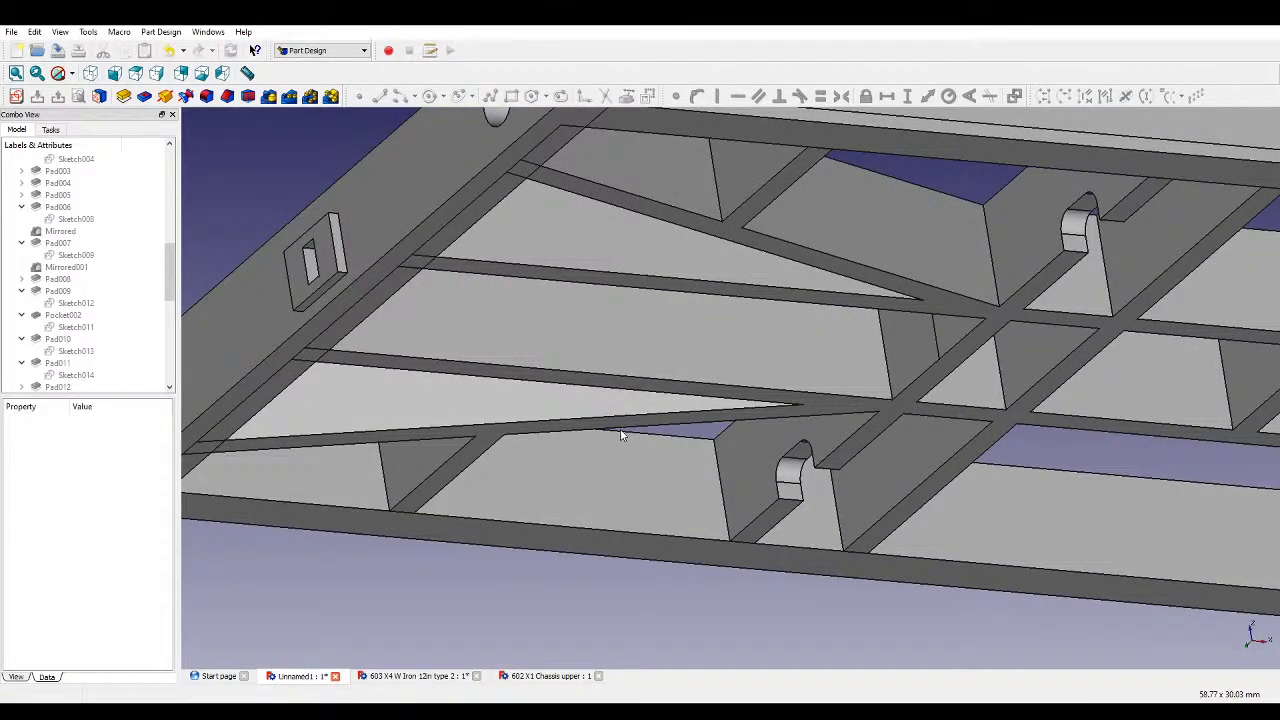
scroll(620, 435, down, 5)
middle_drag(580, 357, 769, 427)
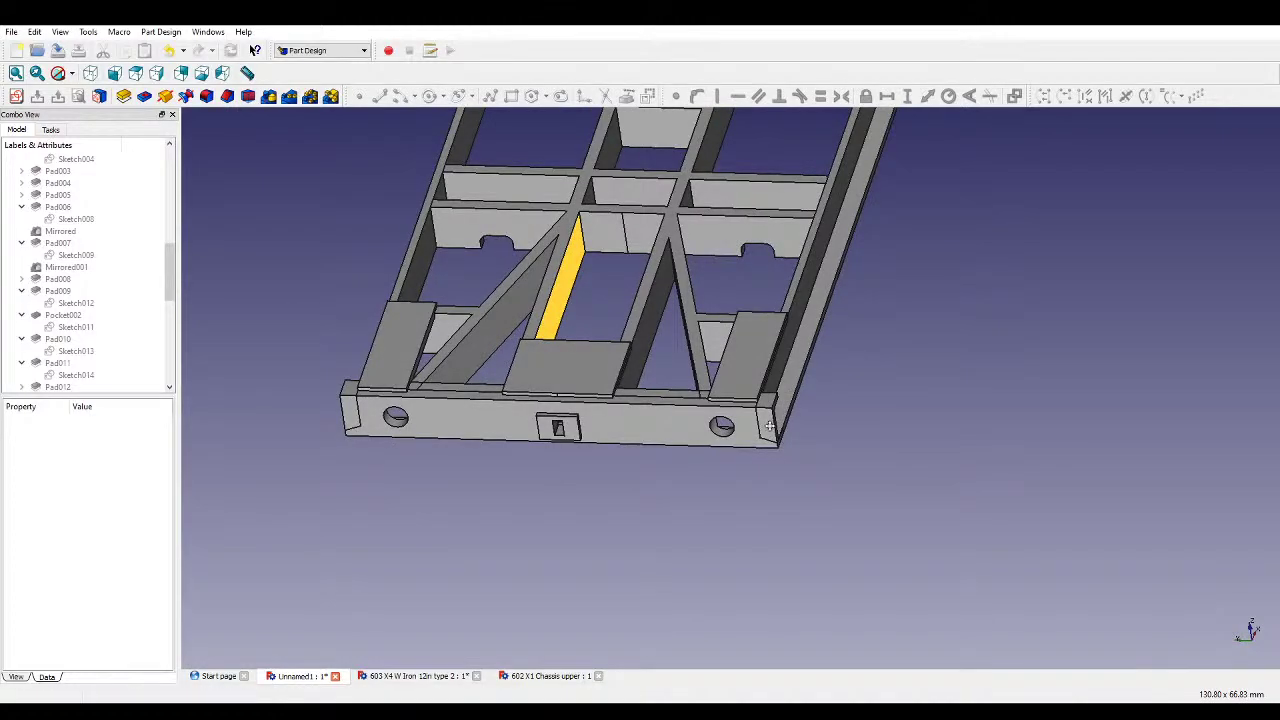
scroll(770, 428, down, 1)
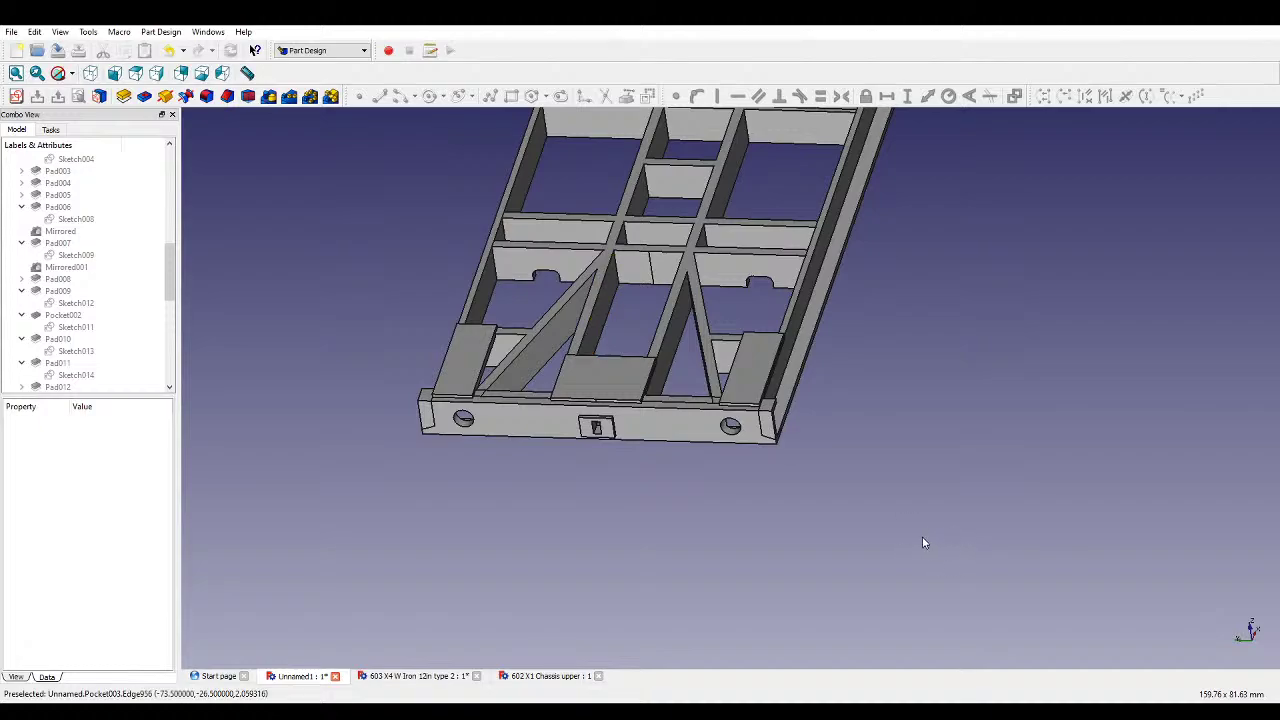
- Inspect how the end pockets meet the internal ribs and check the corner details and overall chassis
middle_drag(945, 494, 508, 390)
scroll(766, 523, up, 5)
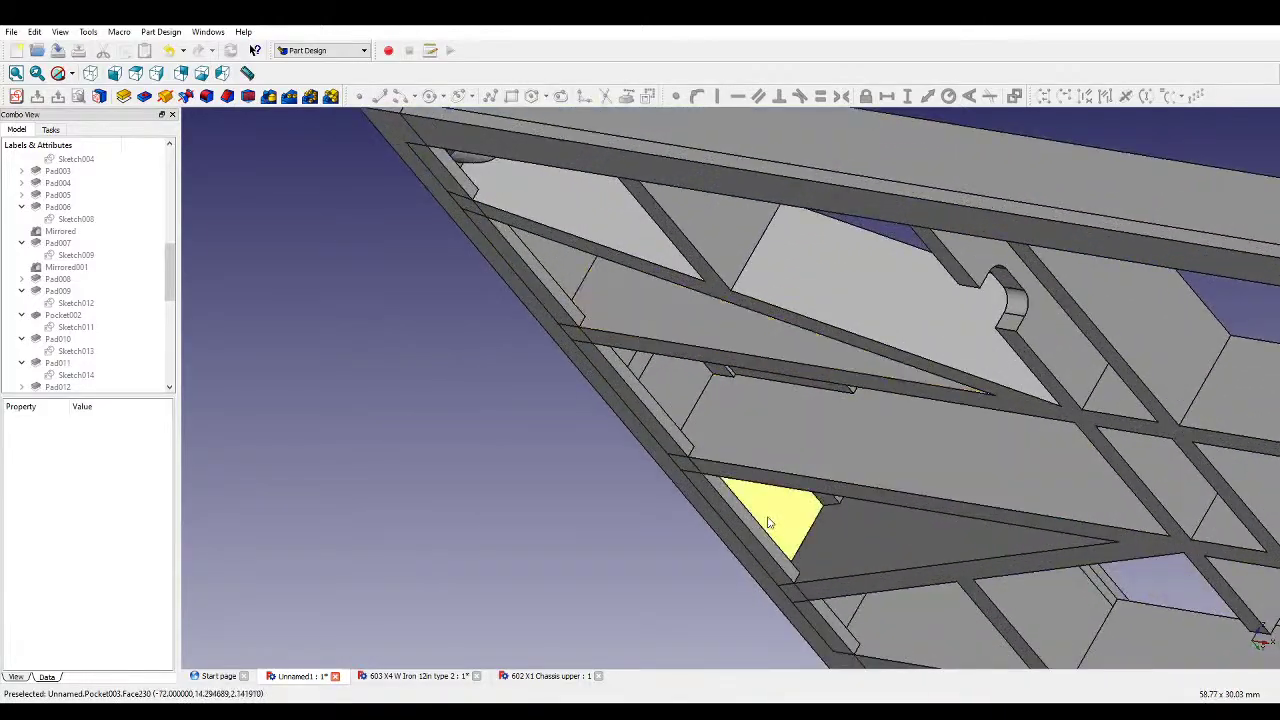
middle_drag(714, 443, 729, 555)
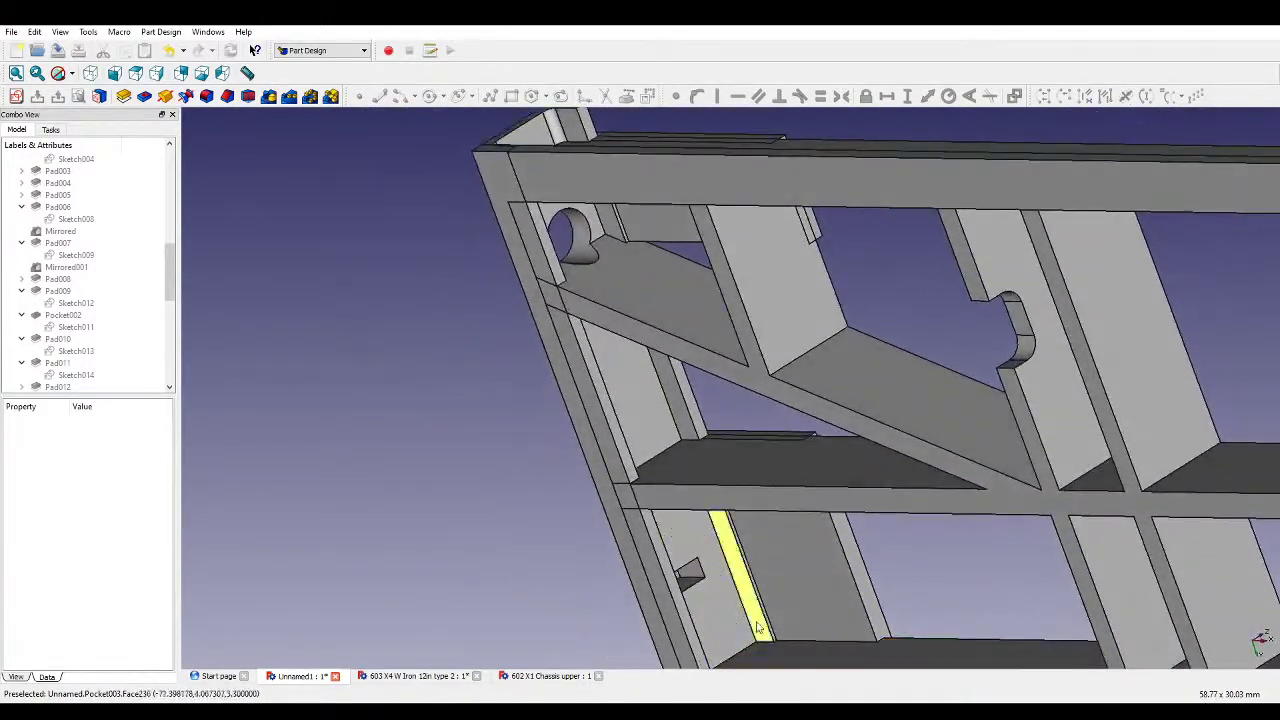
middle_drag(493, 429, 603, 471)
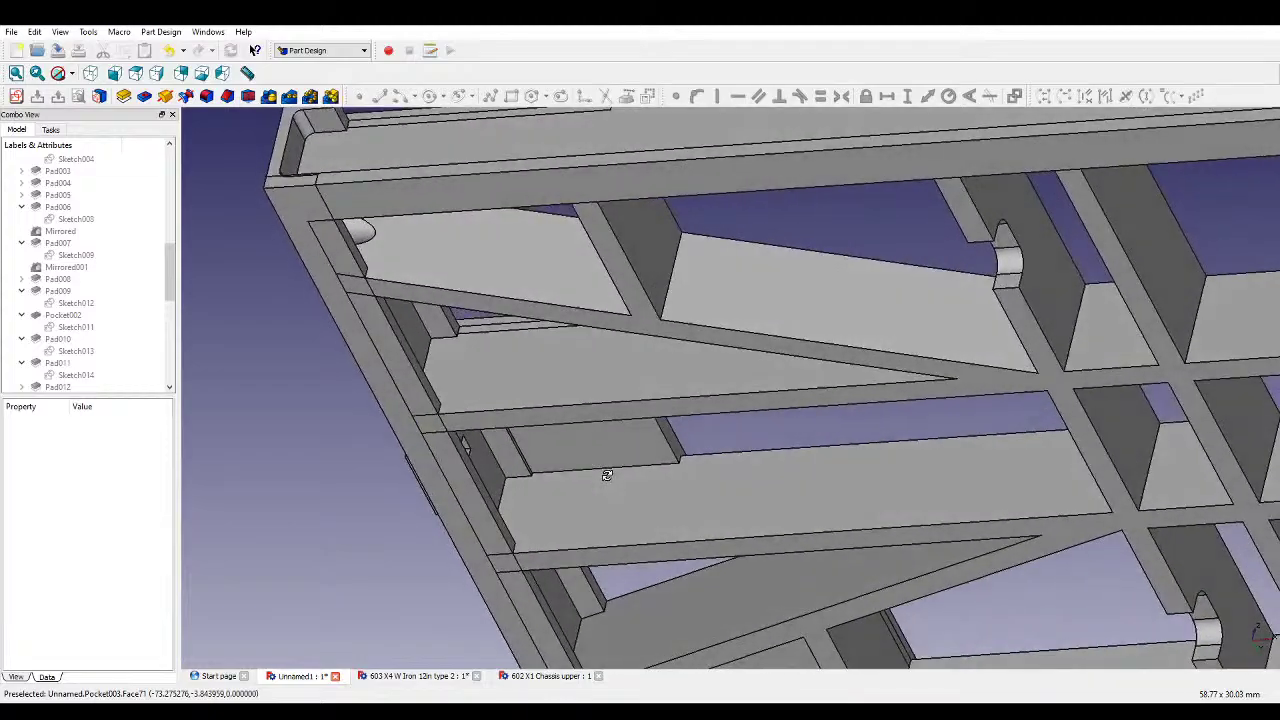
scroll(333, 512, up, 5)
scroll(463, 451, down, 5)
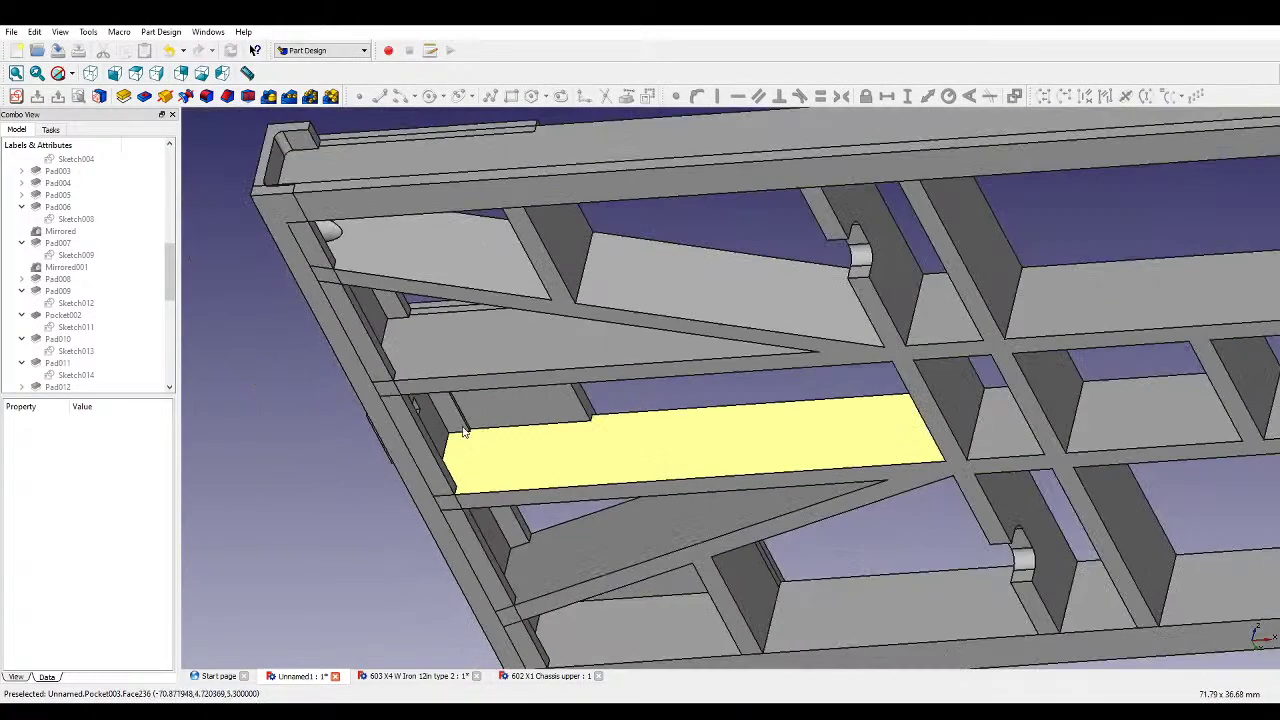
scroll(386, 354, down, 2)
middle_drag(395, 313, 713, 432)
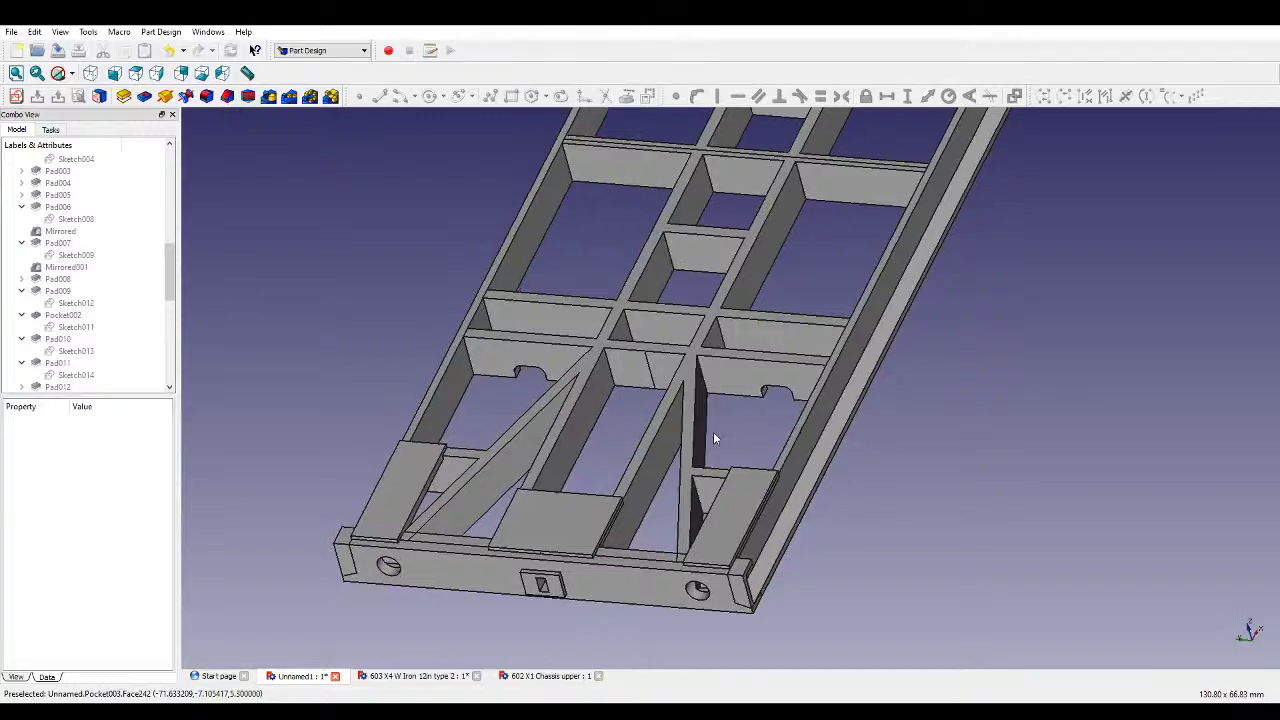
middle_drag(979, 576, 837, 583)
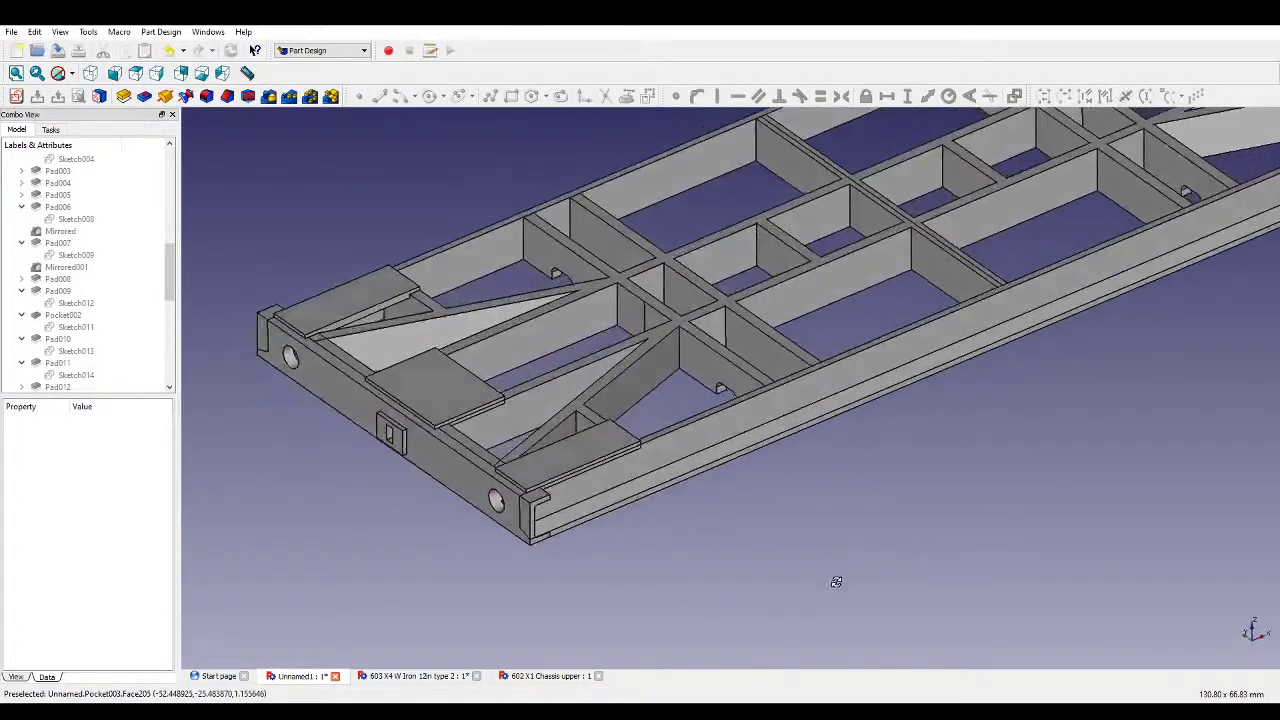
scroll(552, 552, up, 4)
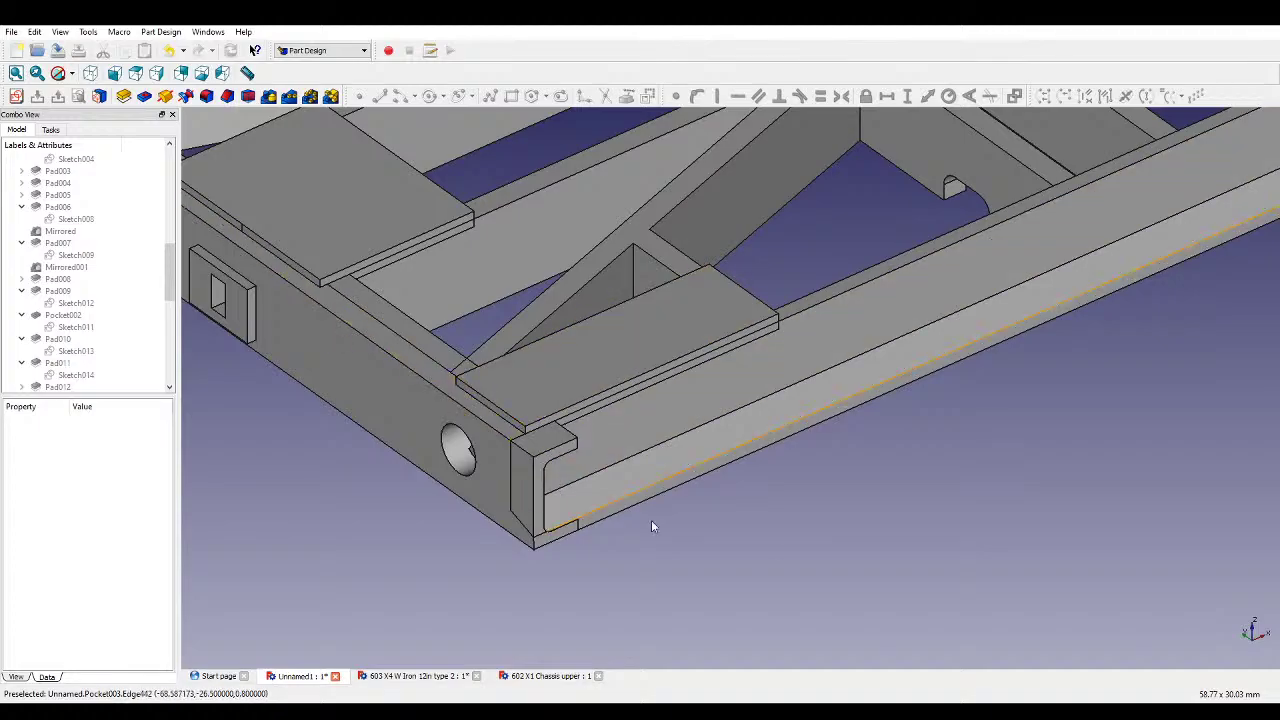
middle_drag(652, 526, 795, 534)
scroll(810, 545, down, 3)
scroll(805, 550, down, 3)
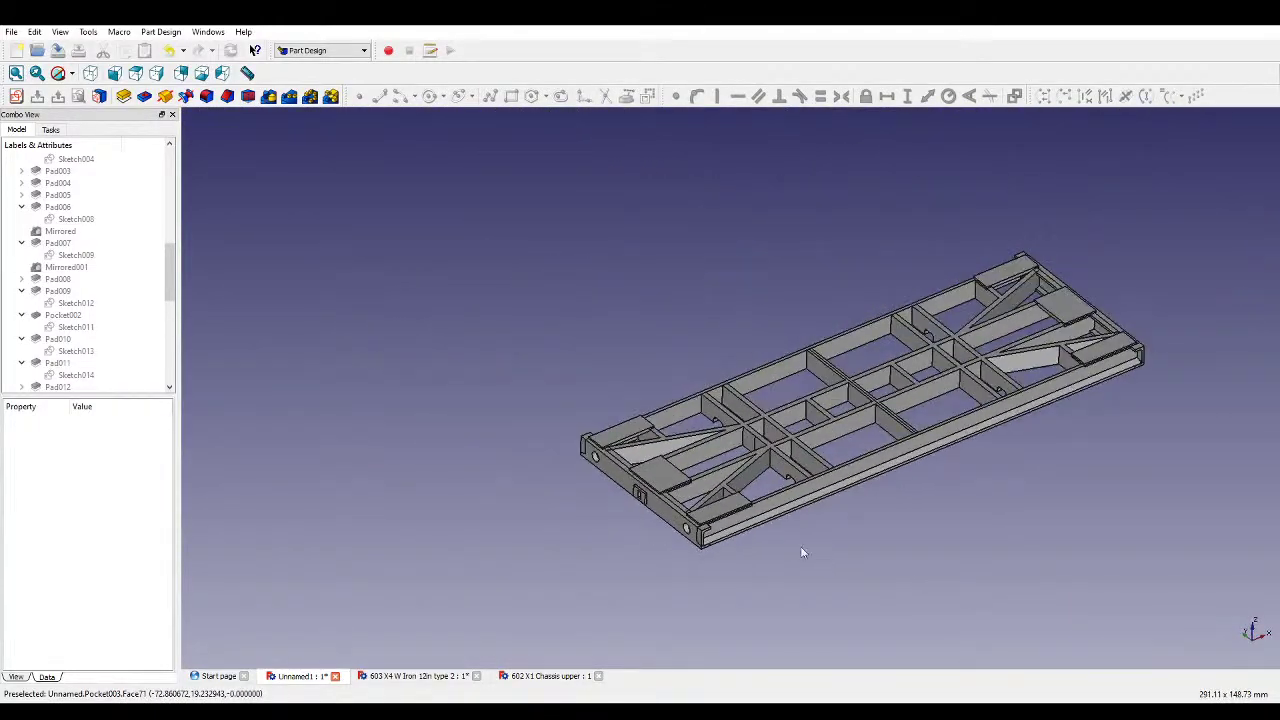
scroll(1075, 305, up, 4)
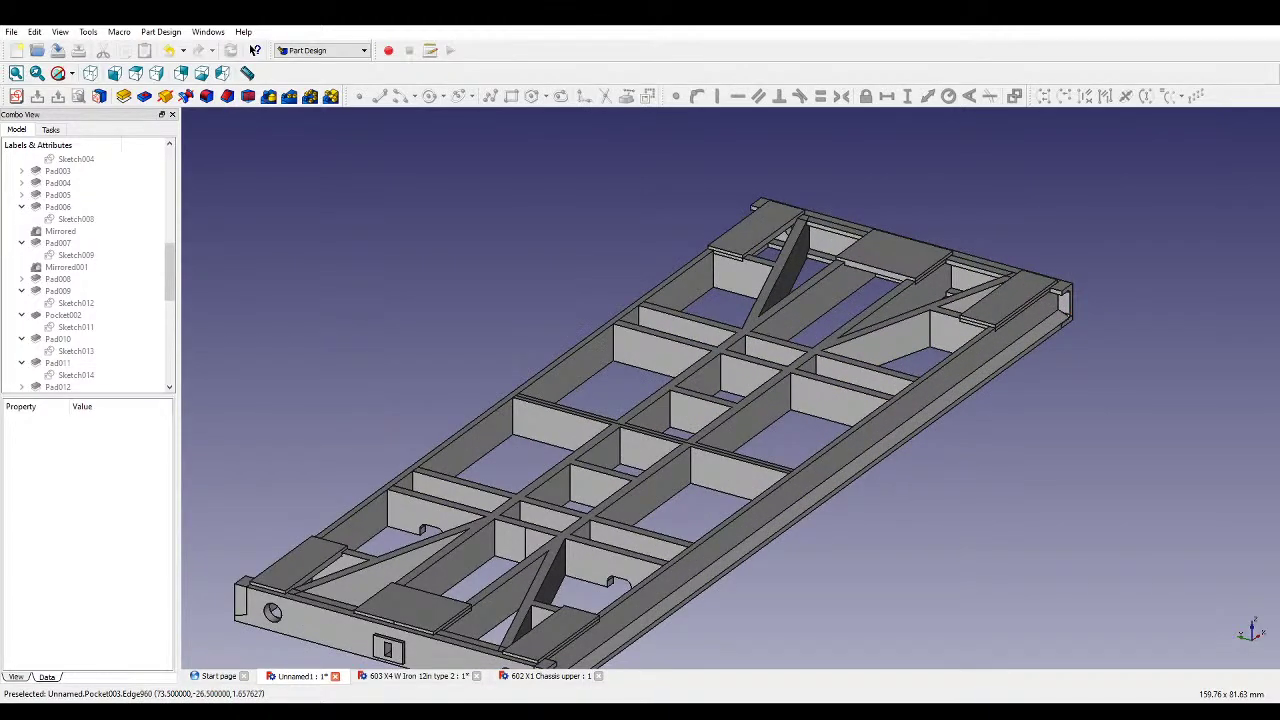
- Save the chassis document under the new file name 701 X1 Mermaid Chassis
middle_drag(1085, 513, 1054, 512)
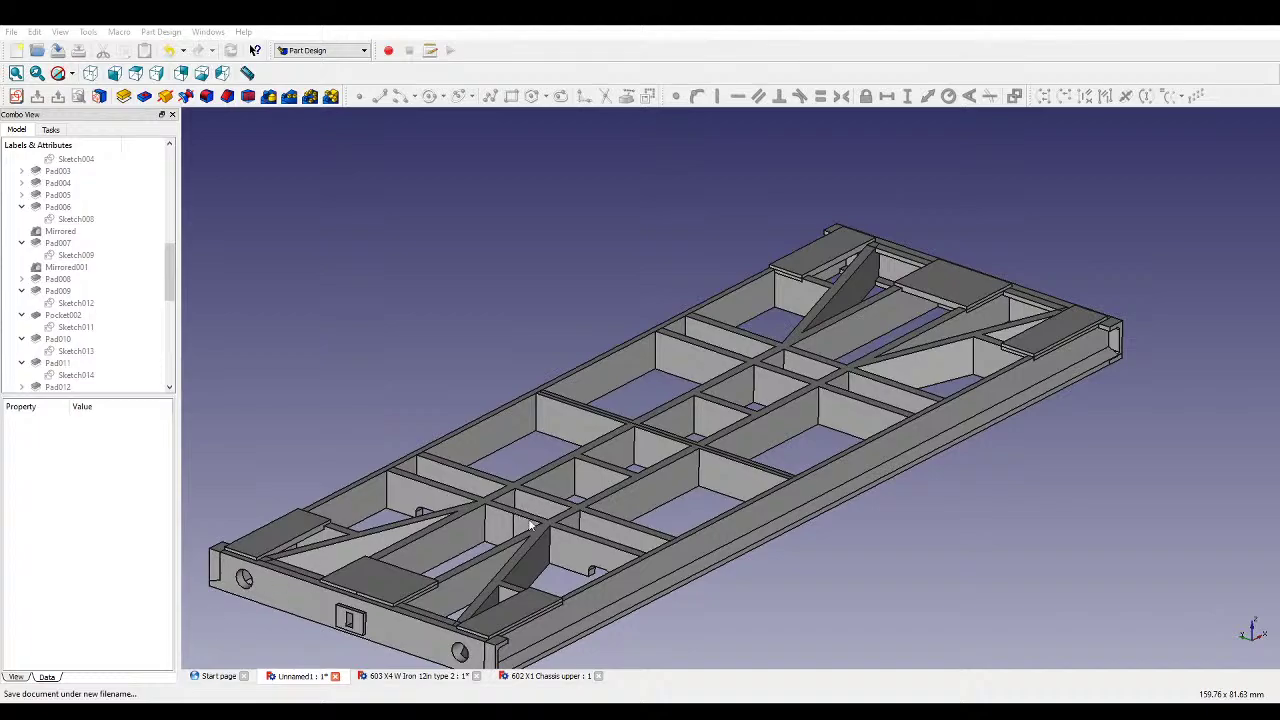
click(584, 532)
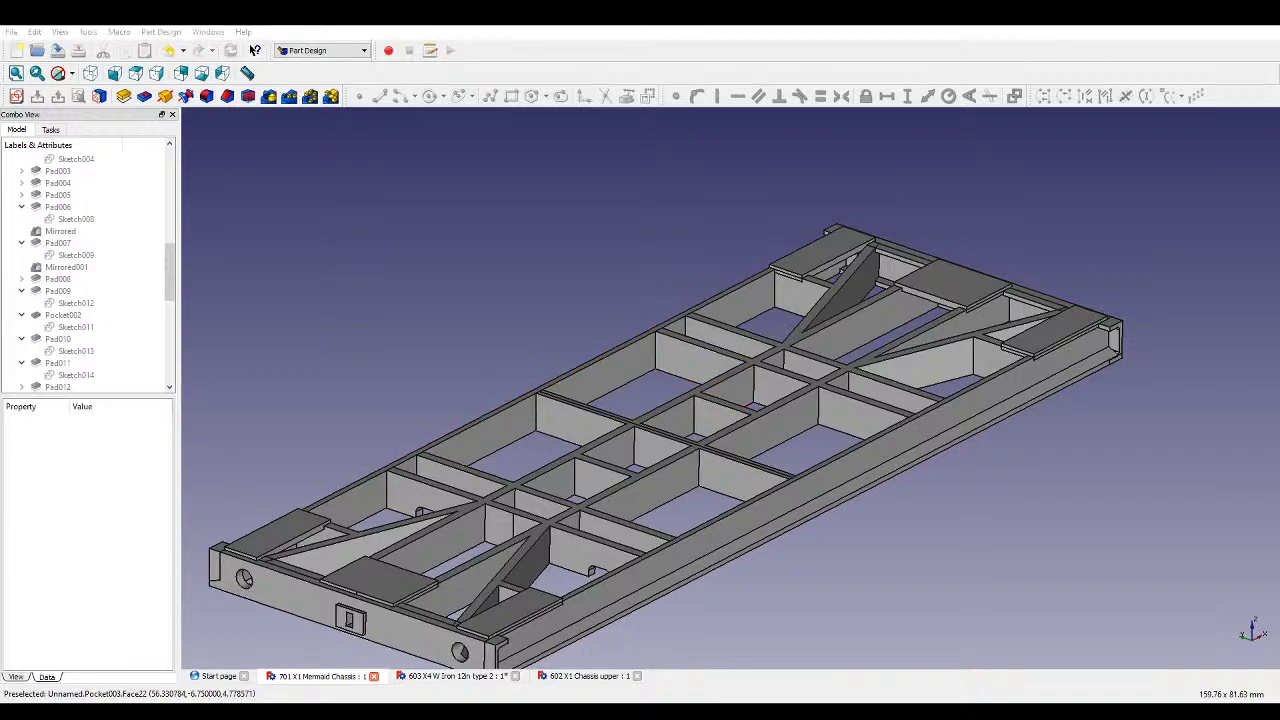
scroll(775, 466, down, 4)
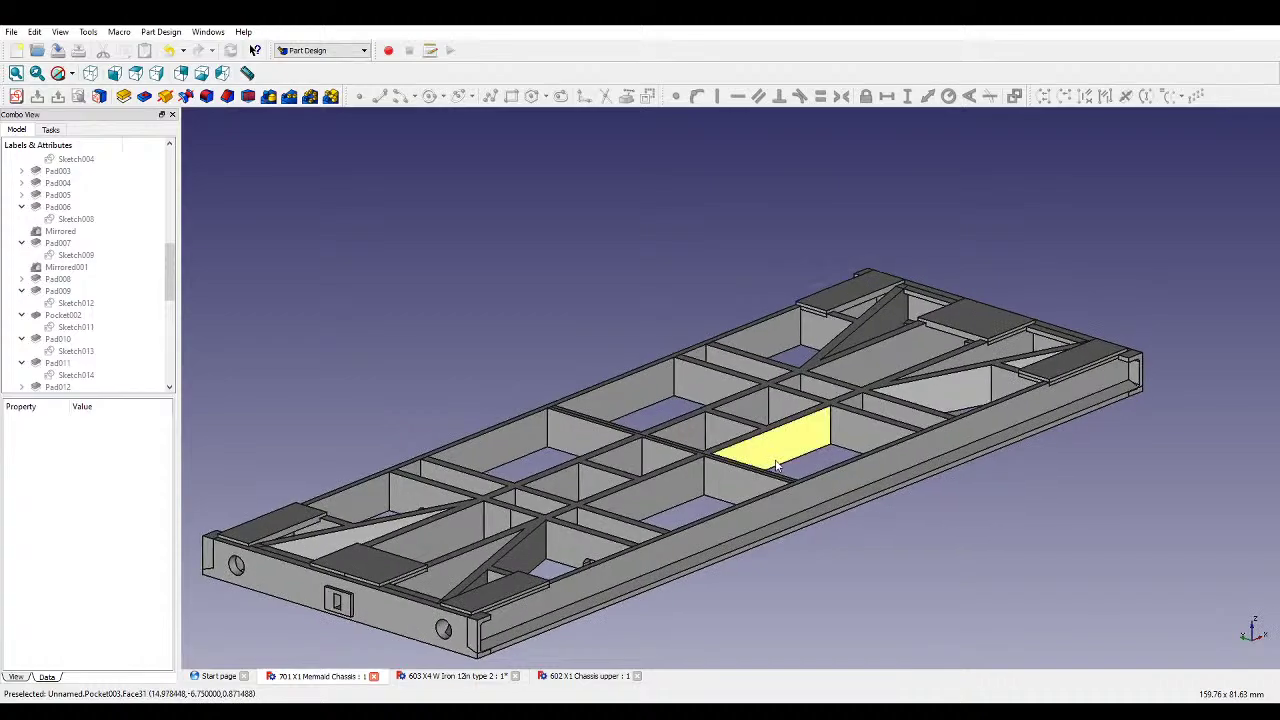
middle_drag(775, 466, 810, 568)
scroll(773, 564, up, 5)
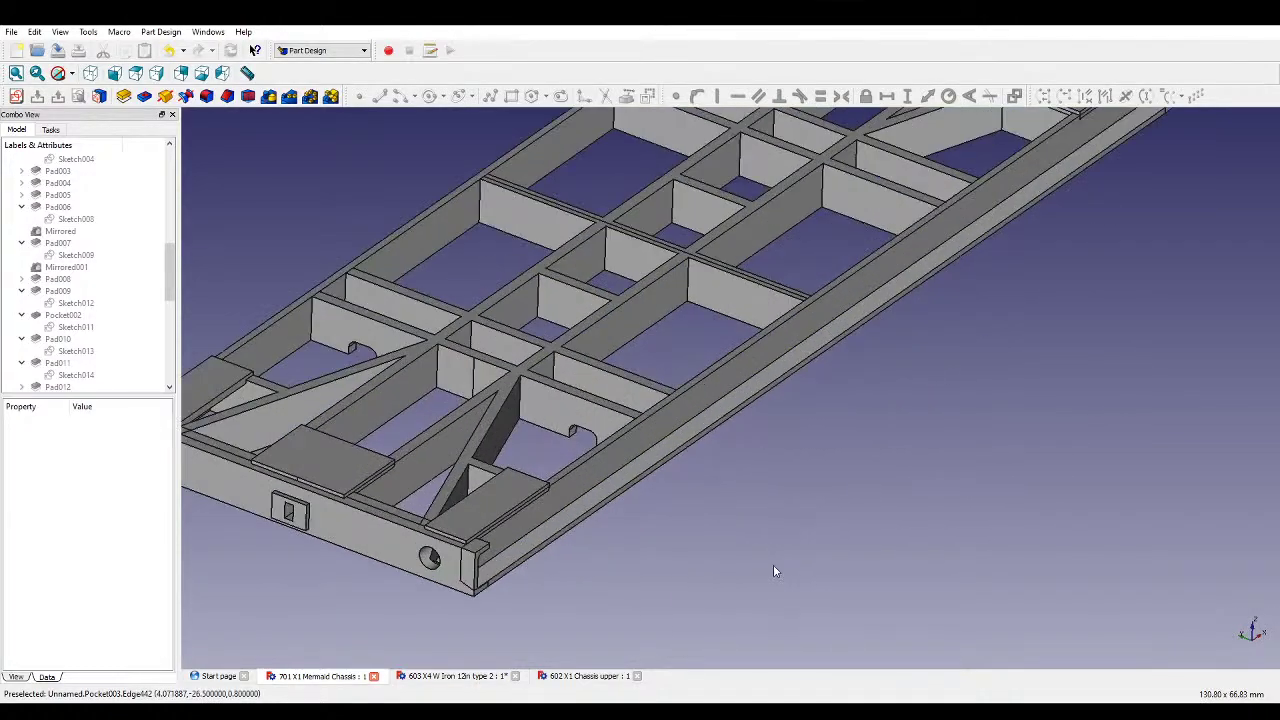
scroll(796, 534, down, 4)
scroll(926, 511, up, 3)
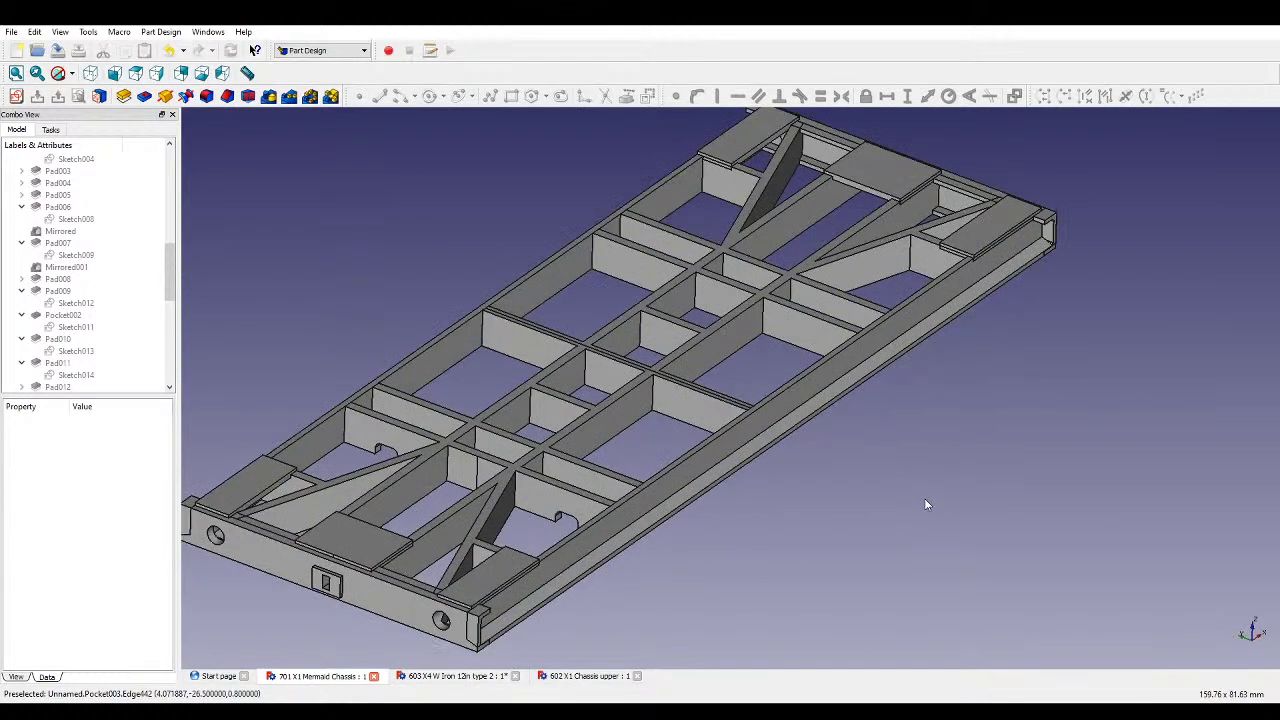
middle_drag(926, 511, 1010, 528)
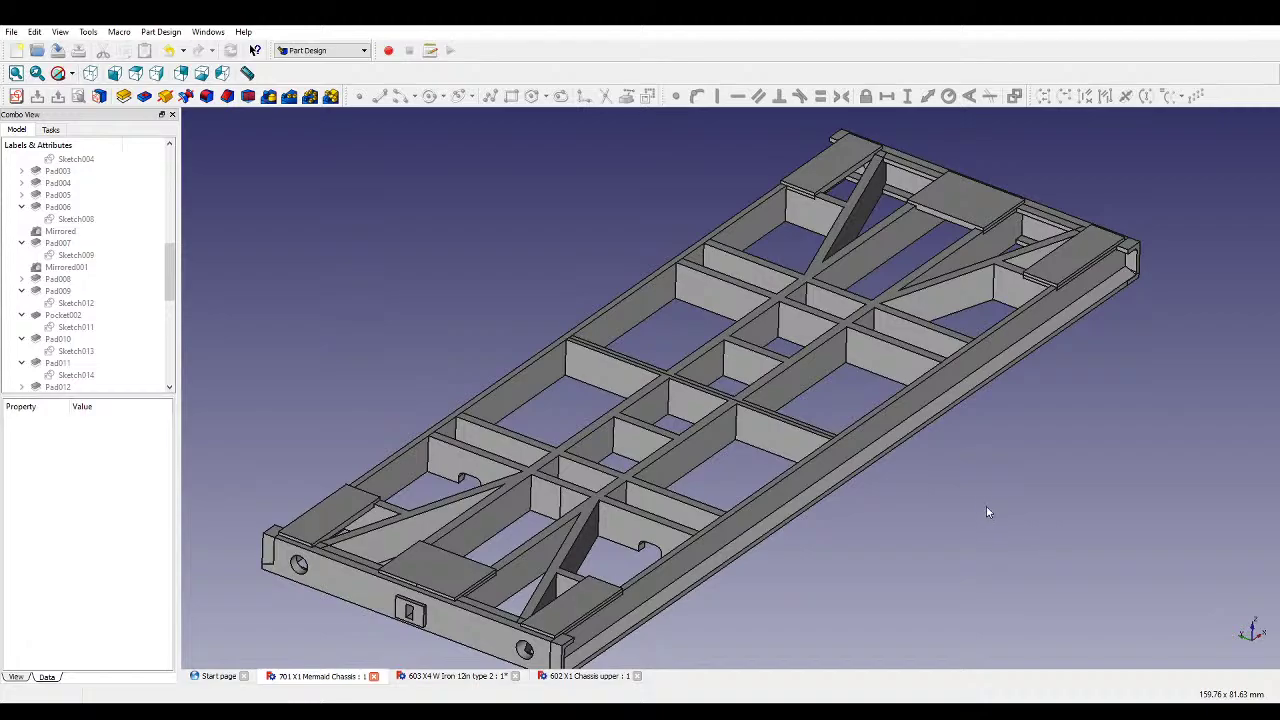
middle_drag(919, 561, 910, 548)
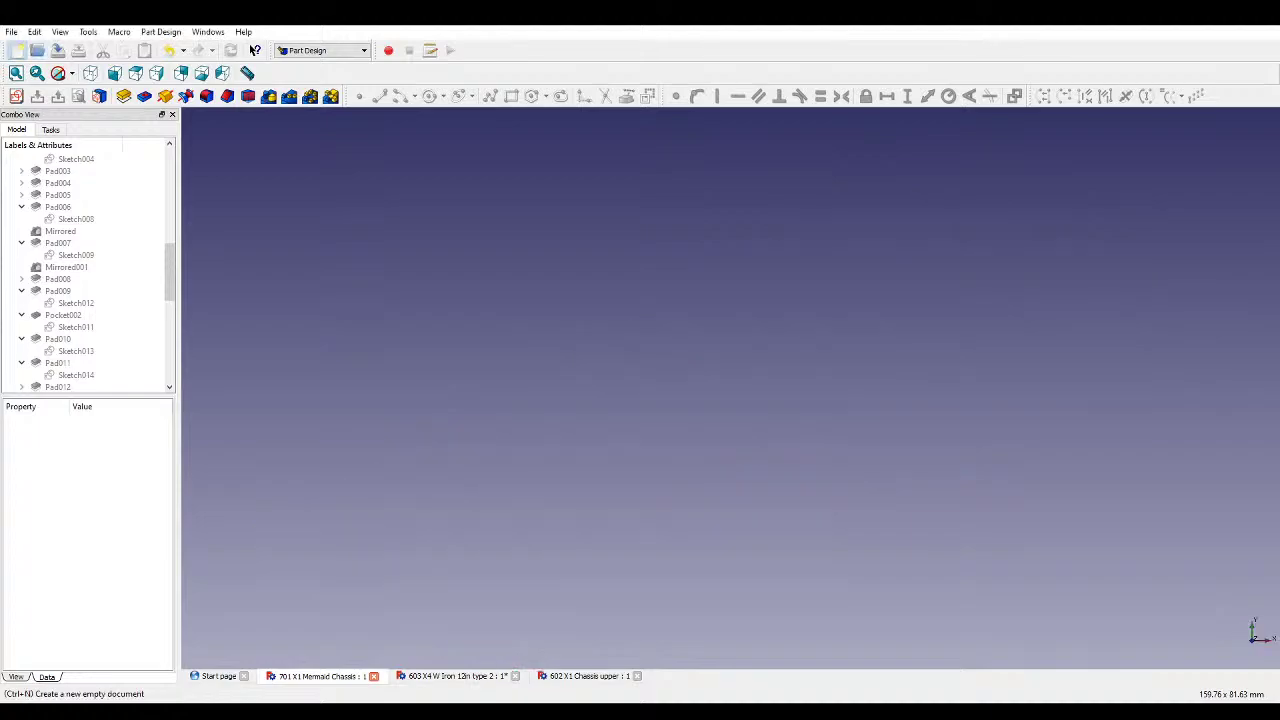
- Create a new empty document and start a sketch on the XZ plane
click(16, 50)
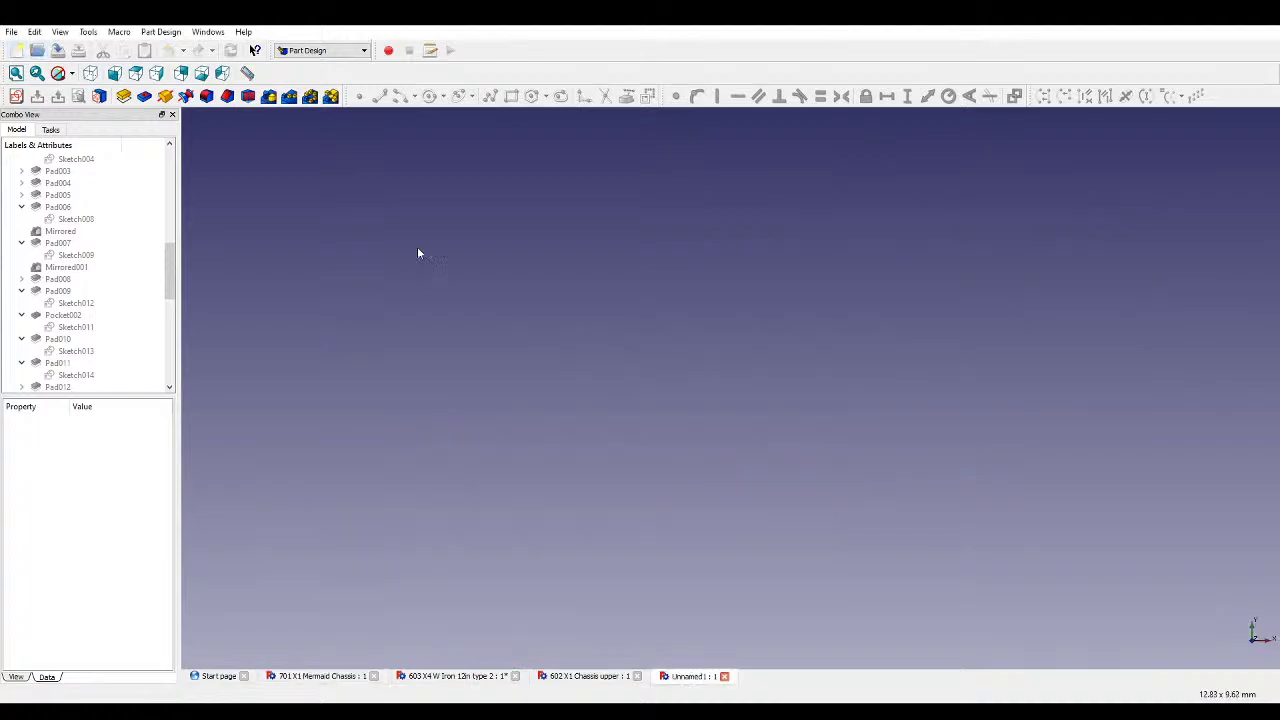
click(17, 97)
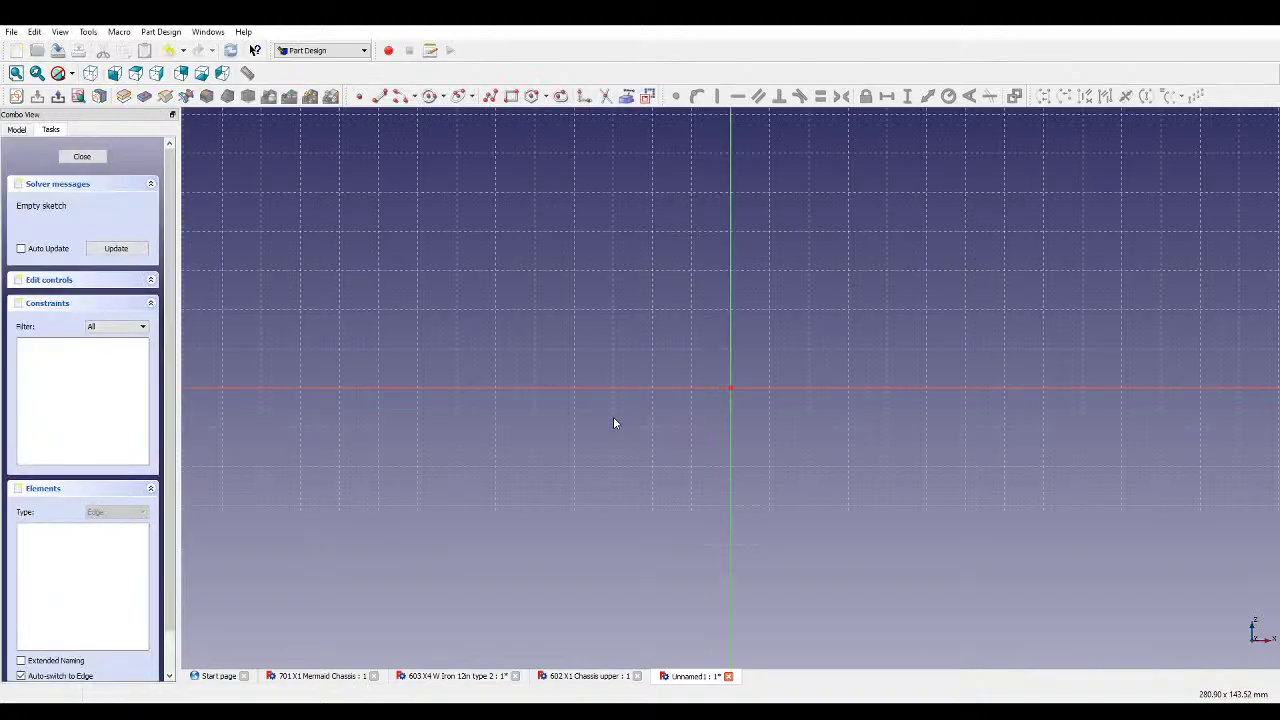
- Draw two shallow arcs centred on the vertical axis about 36 mm below the origin, meeting at the crown on that axis
click(400, 96)
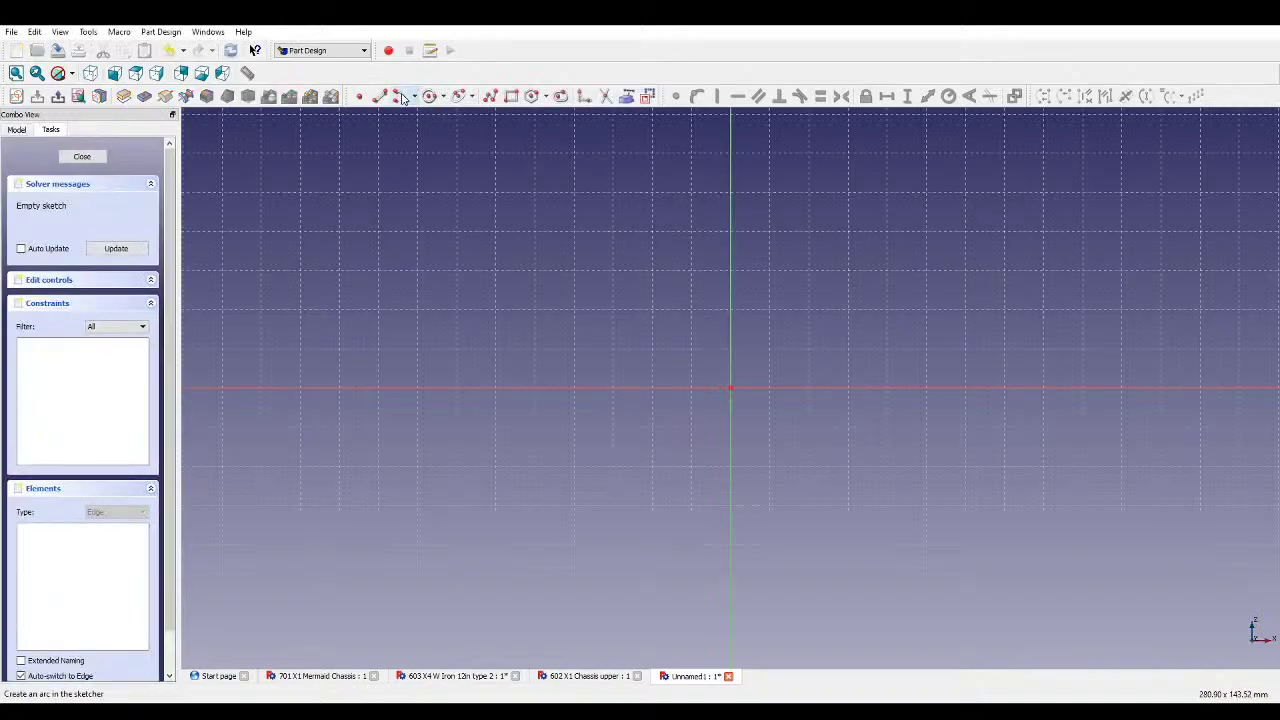
click(730, 530)
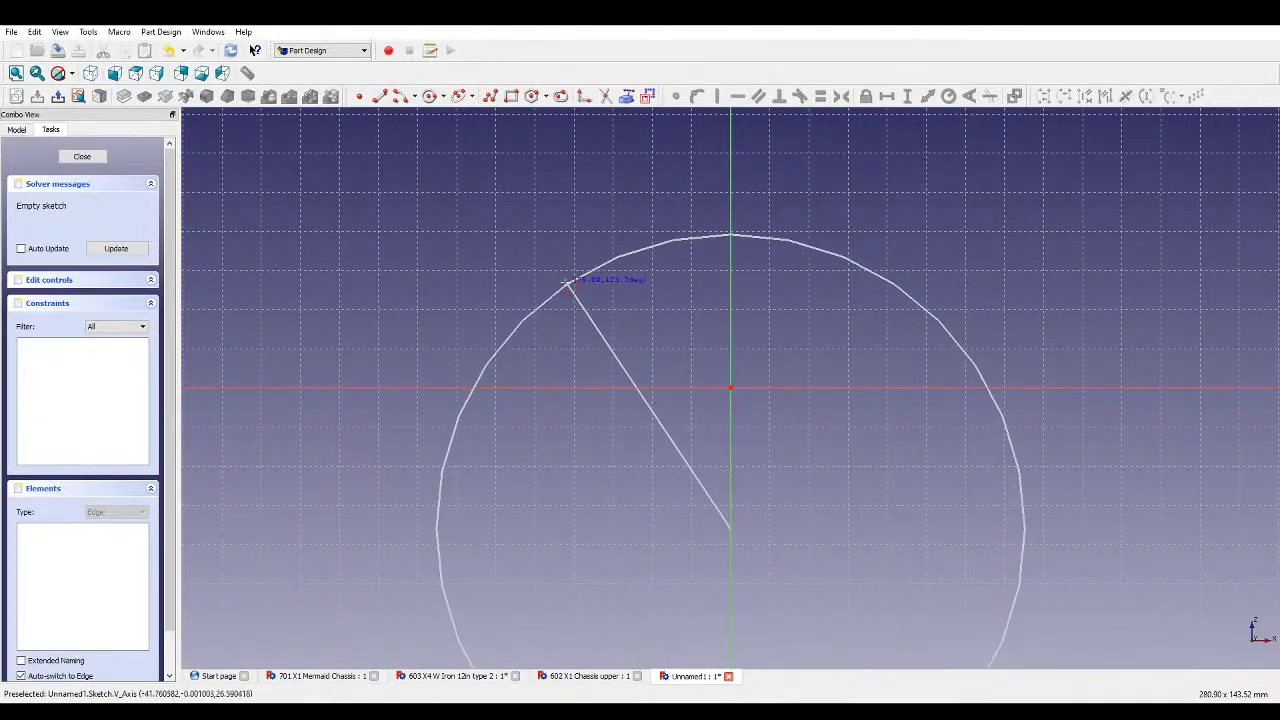
click(563, 278)
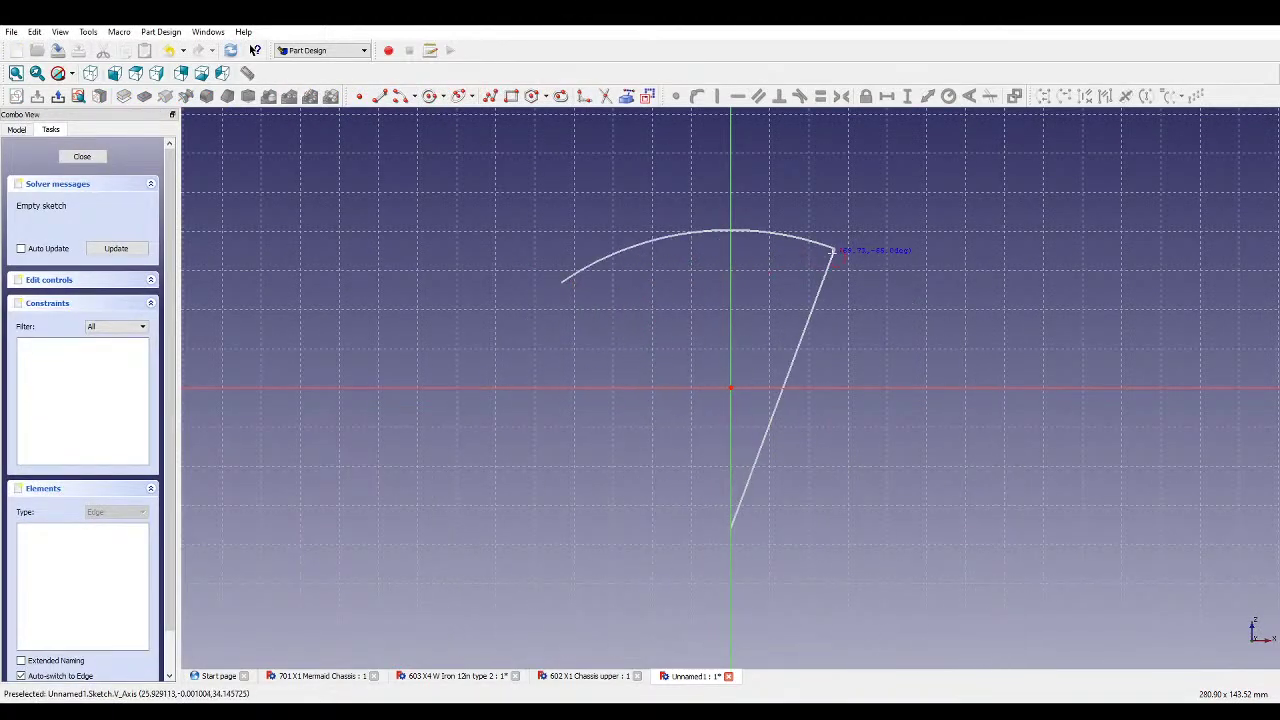
click(731, 226)
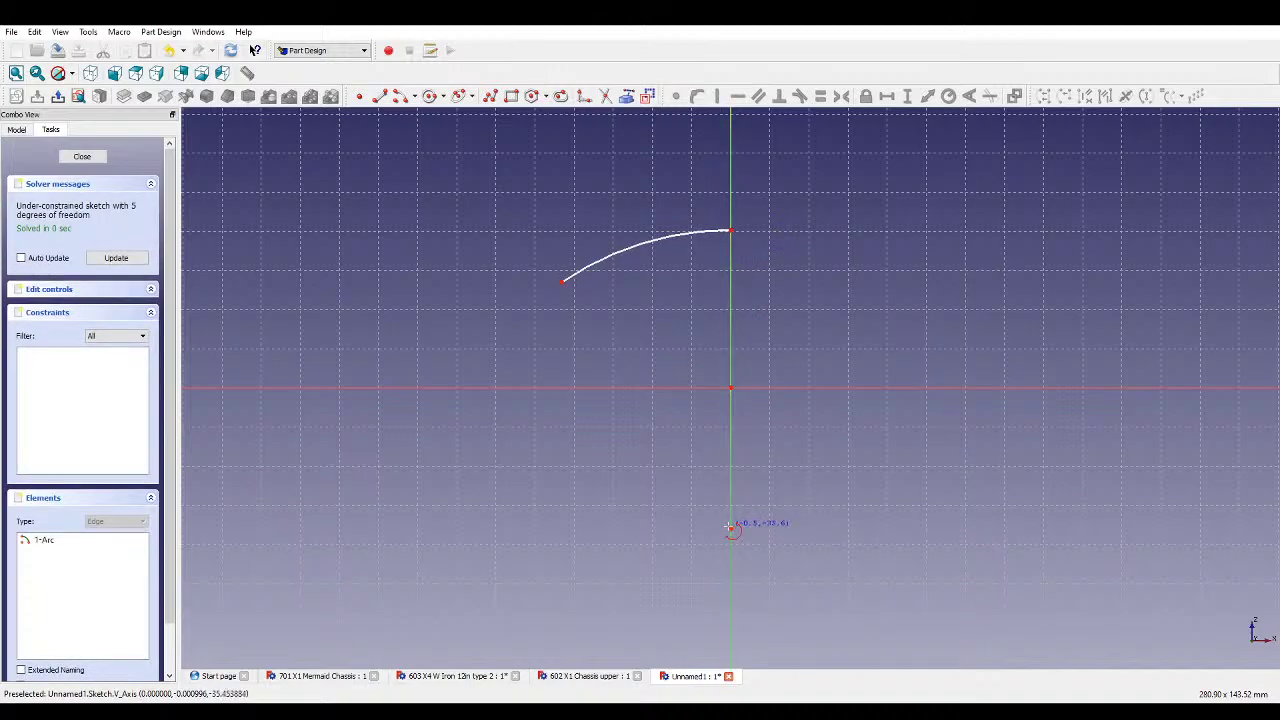
click(730, 528)
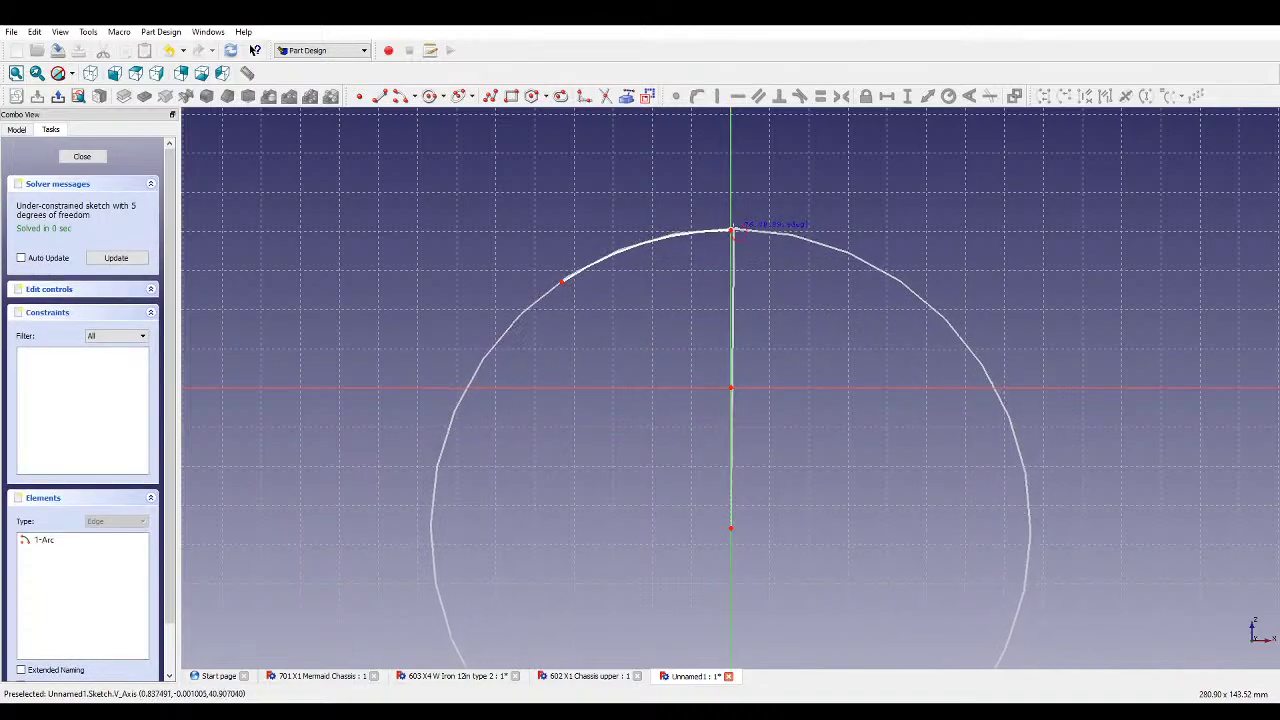
click(733, 229)
click(875, 266)
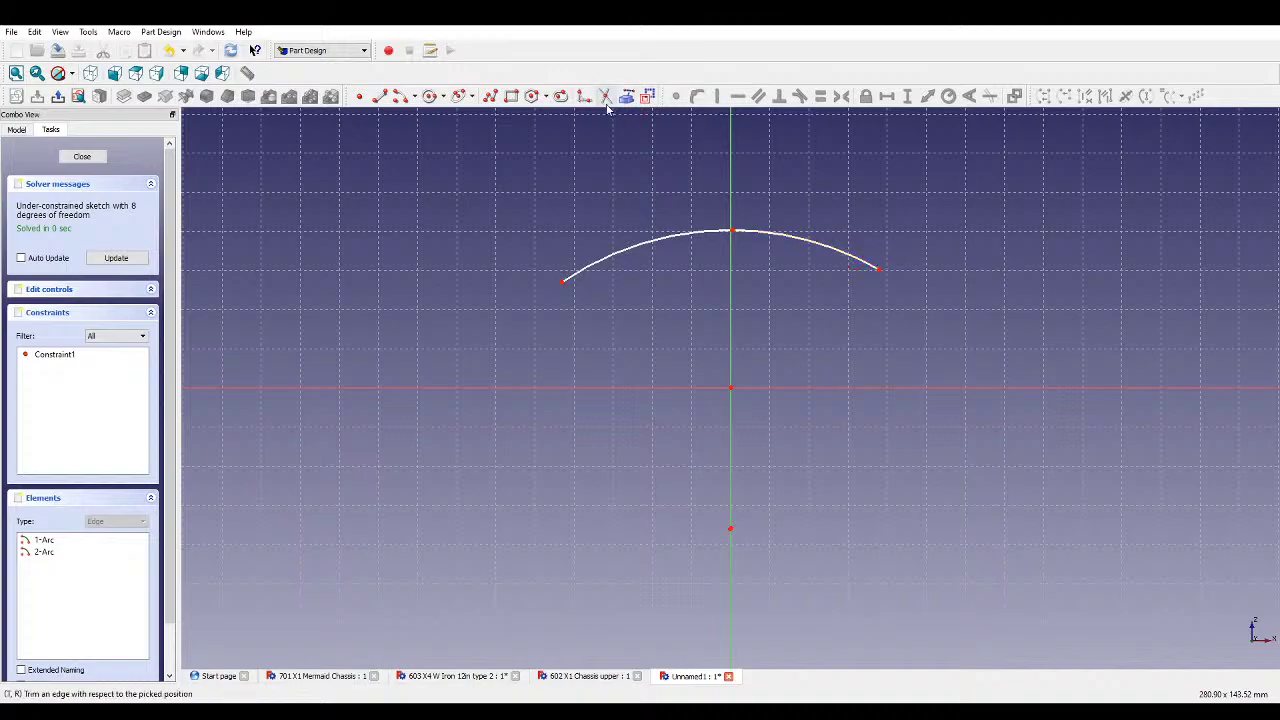
click(488, 96)
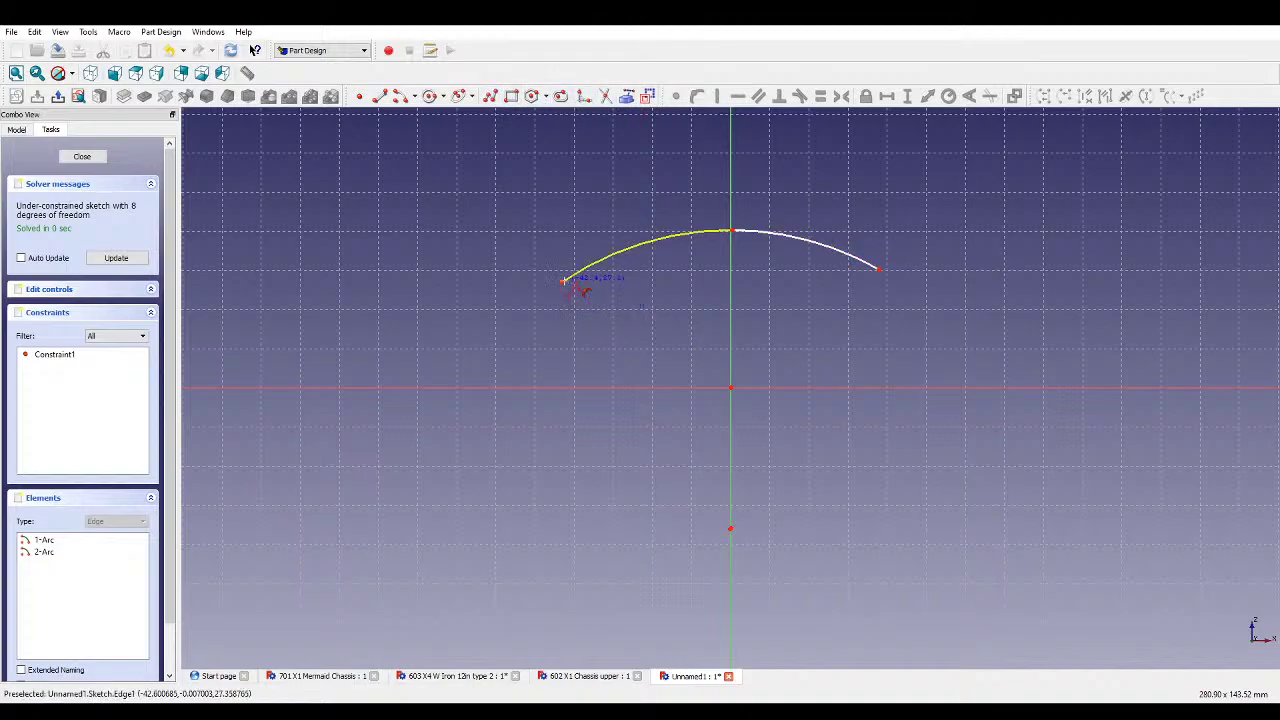
click(562, 282)
click(527, 305)
key(Escape)
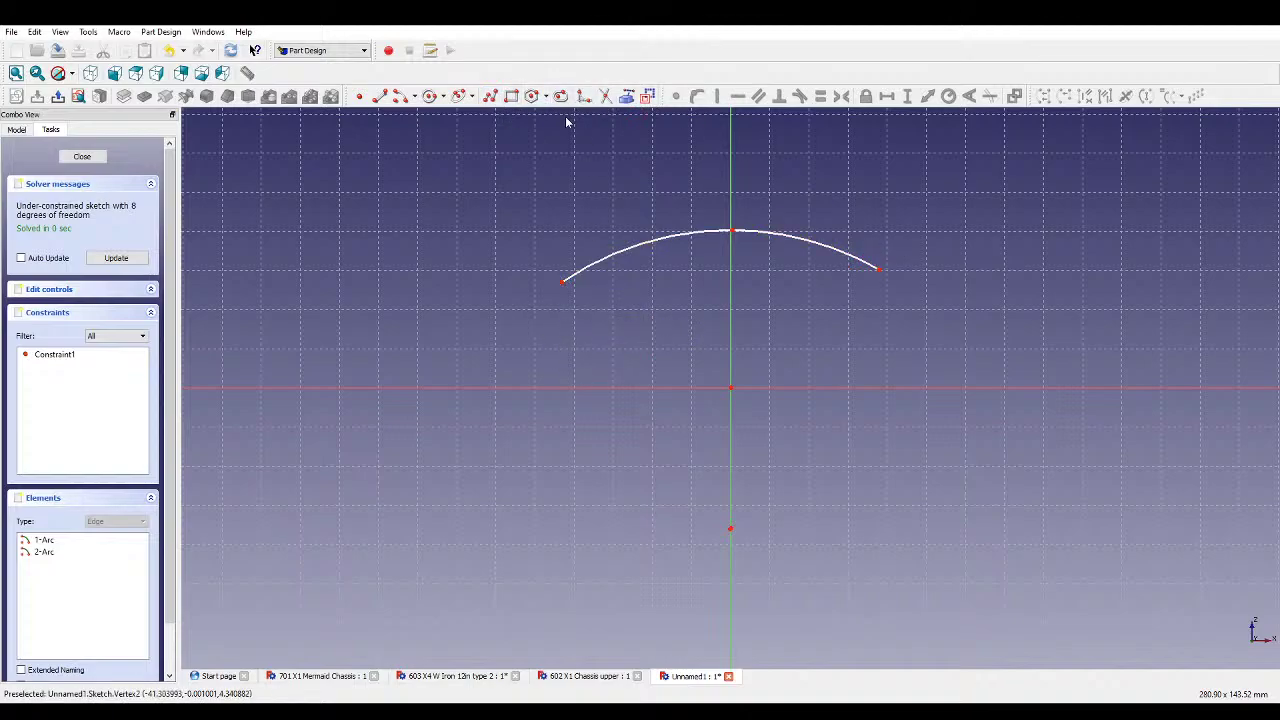
- Draw a base about 82 mm wide in two lines meeting at the origin, and join its ends to the arc ends with side lines
click(560, 387)
click(730, 388)
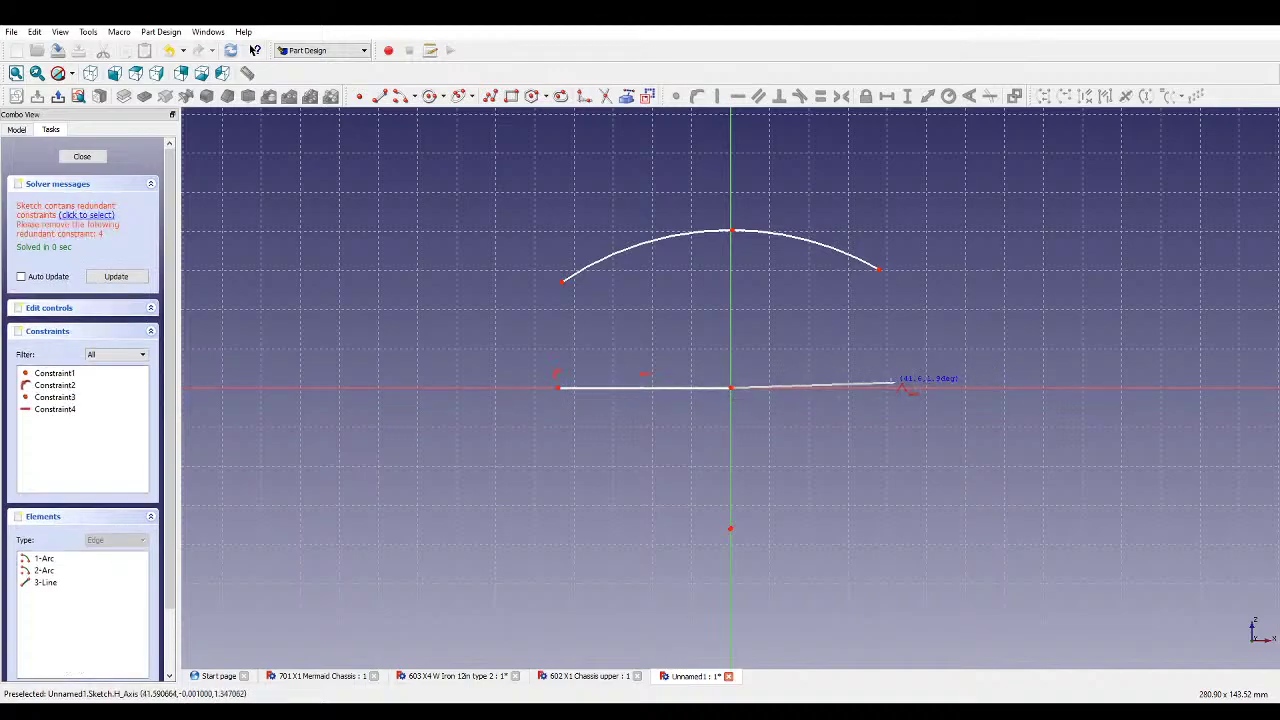
click(880, 387)
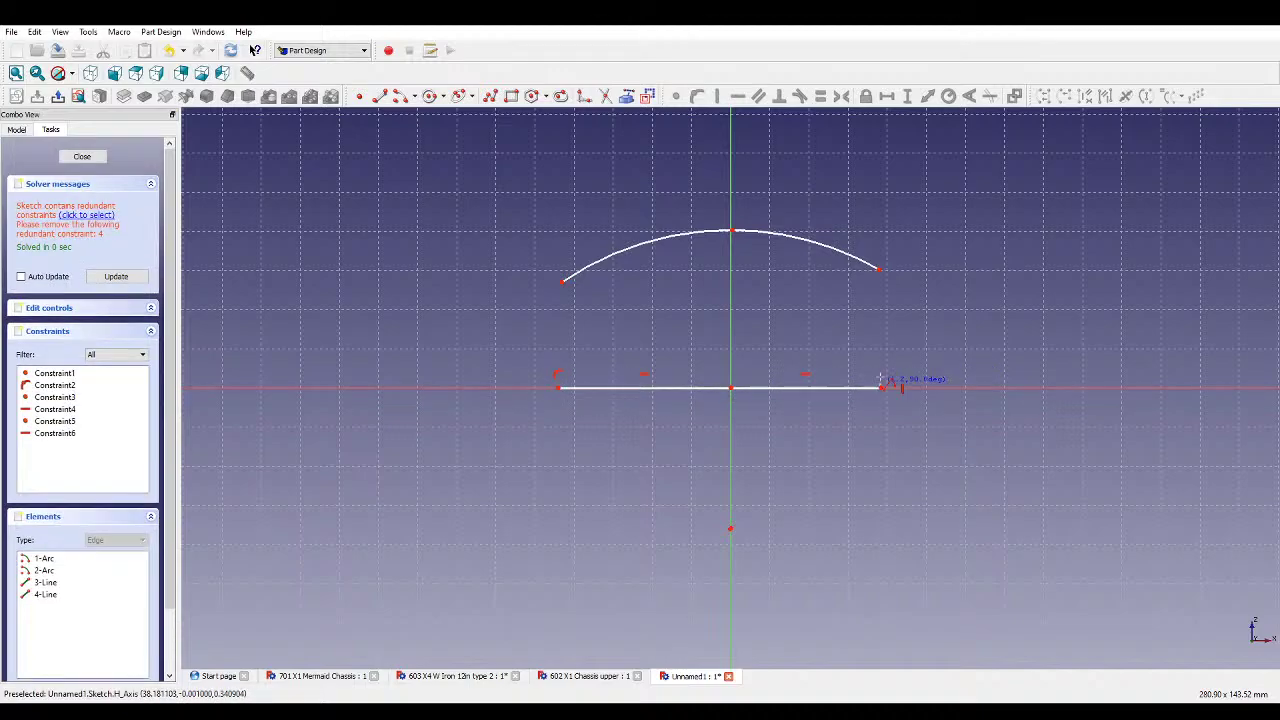
click(878, 269)
key(Escape)
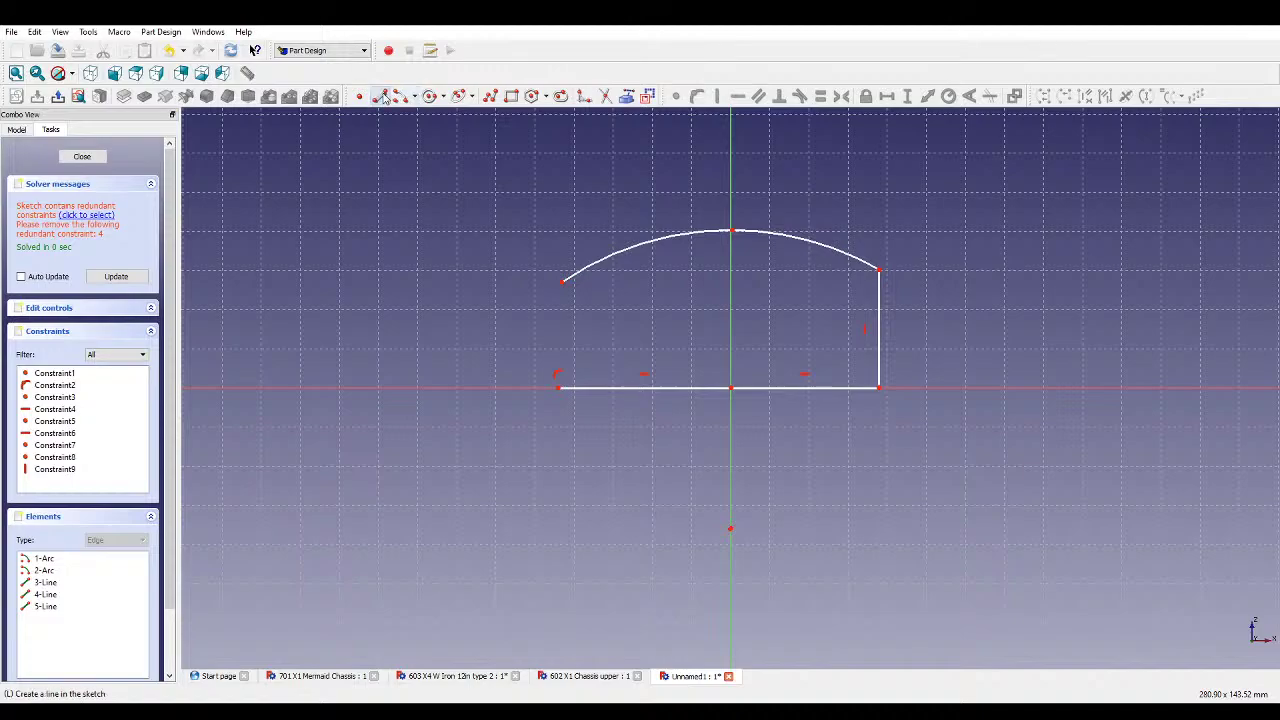
click(558, 387)
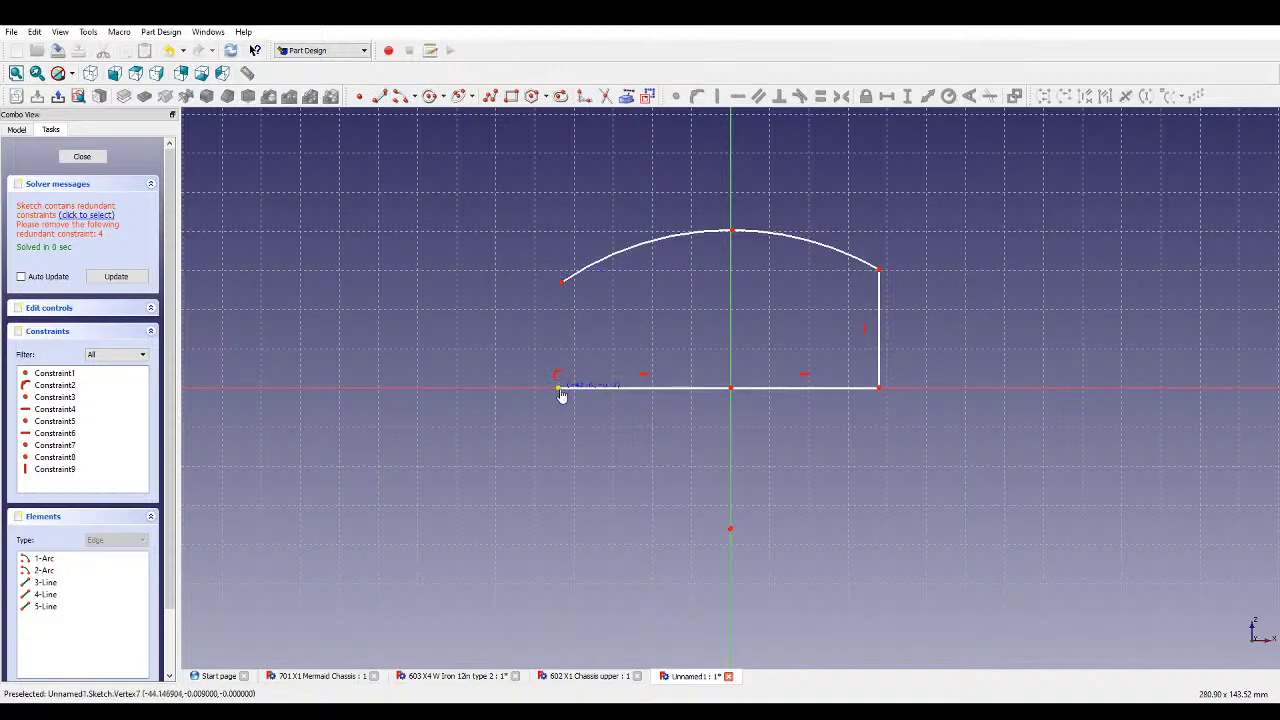
click(561, 281)
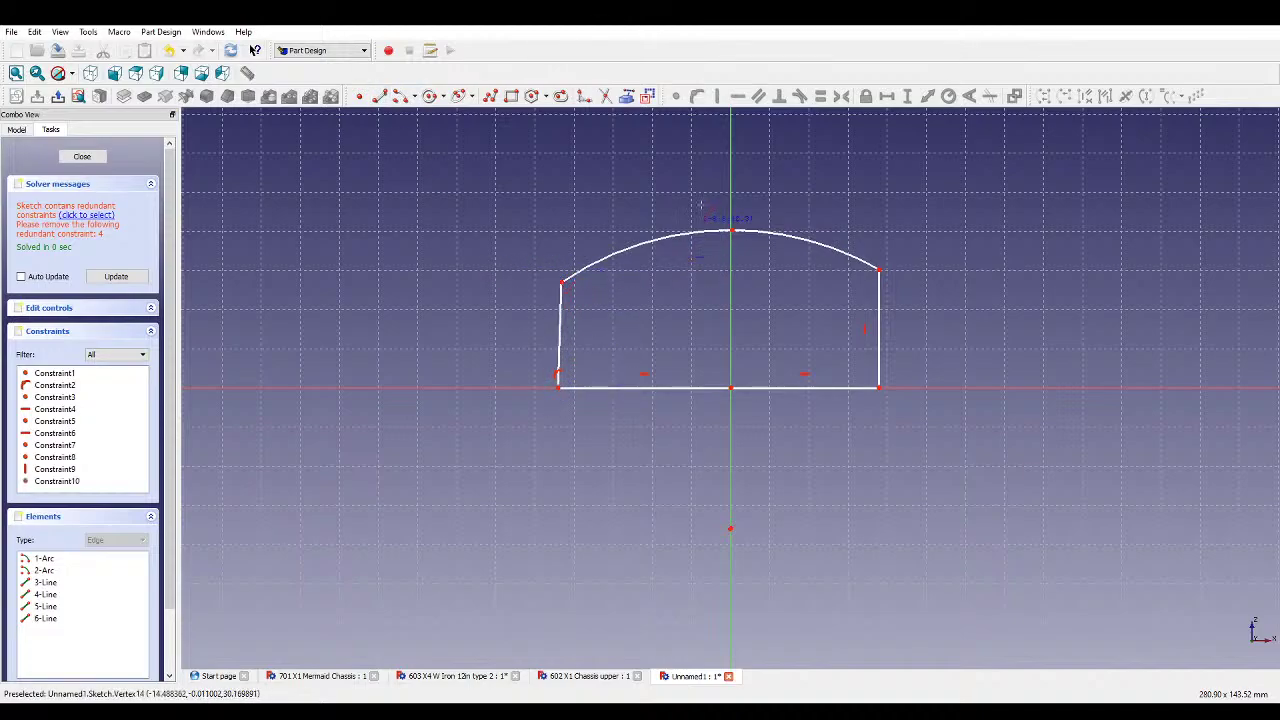
- Draw a construction line between the two outer arc ends and constrain it horizontal
click(561, 281)
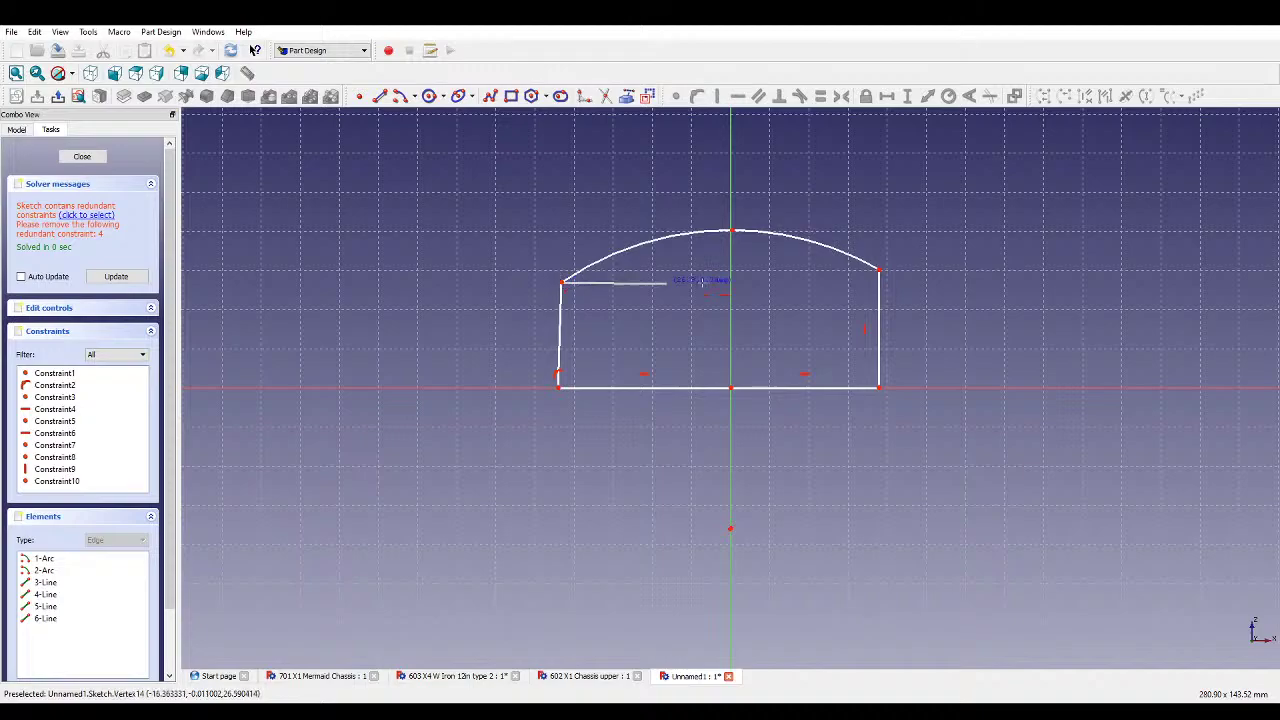
click(881, 278)
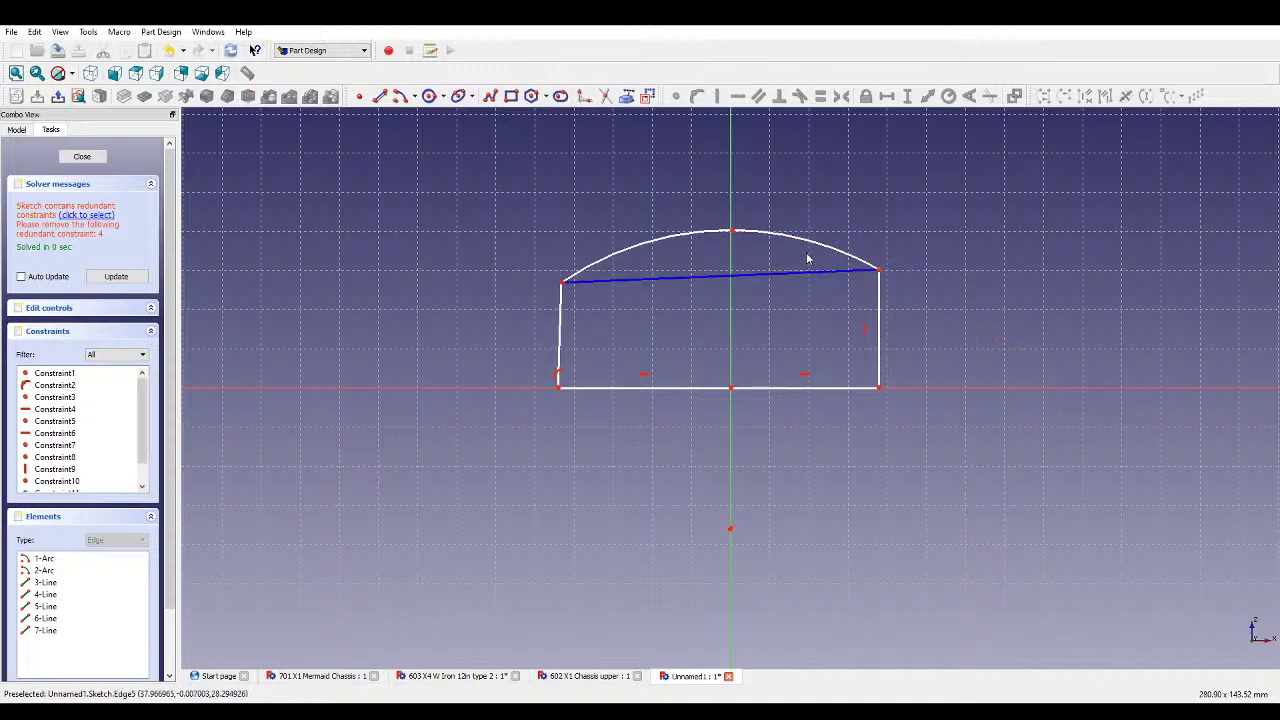
scroll(702, 210, up, 1)
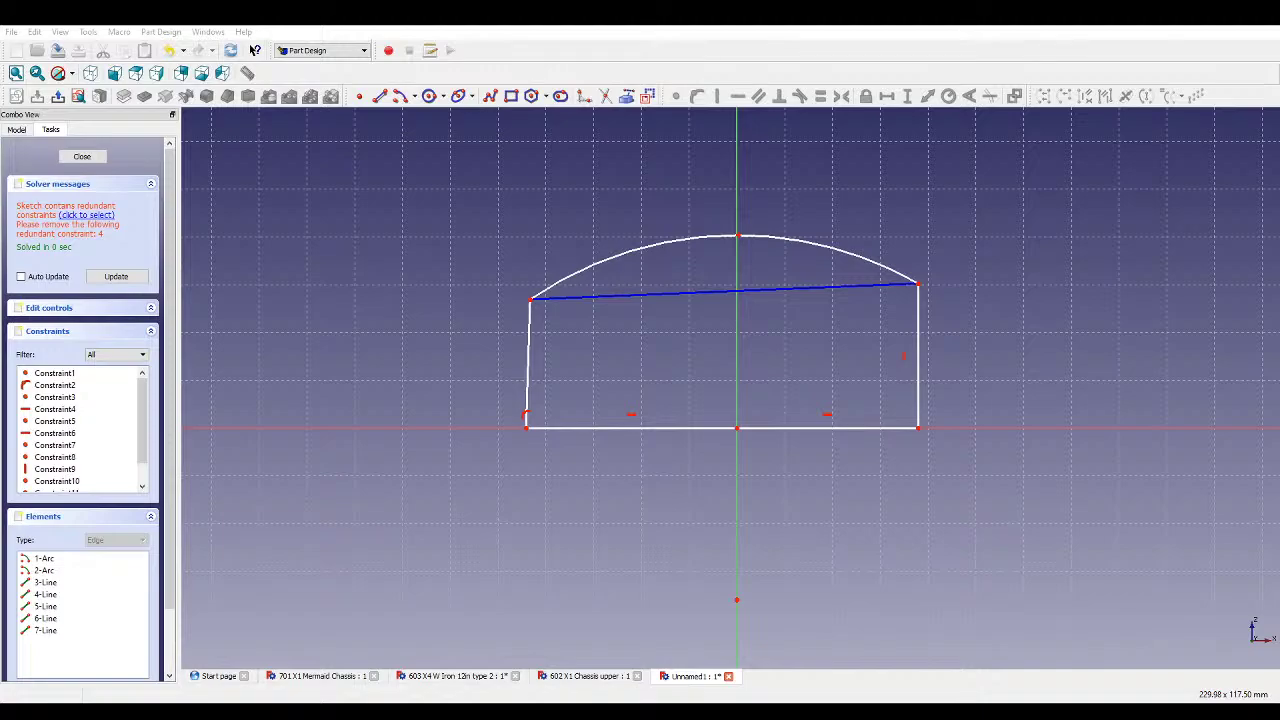
click(850, 287)
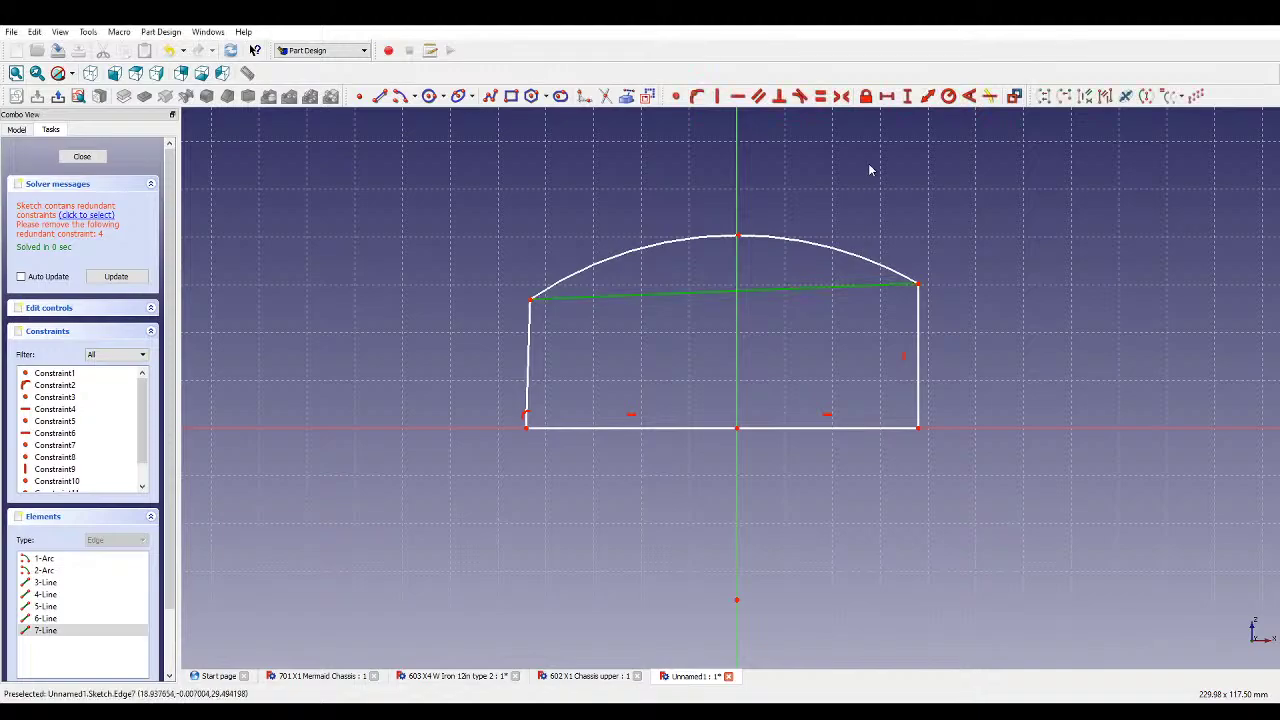
click(737, 96)
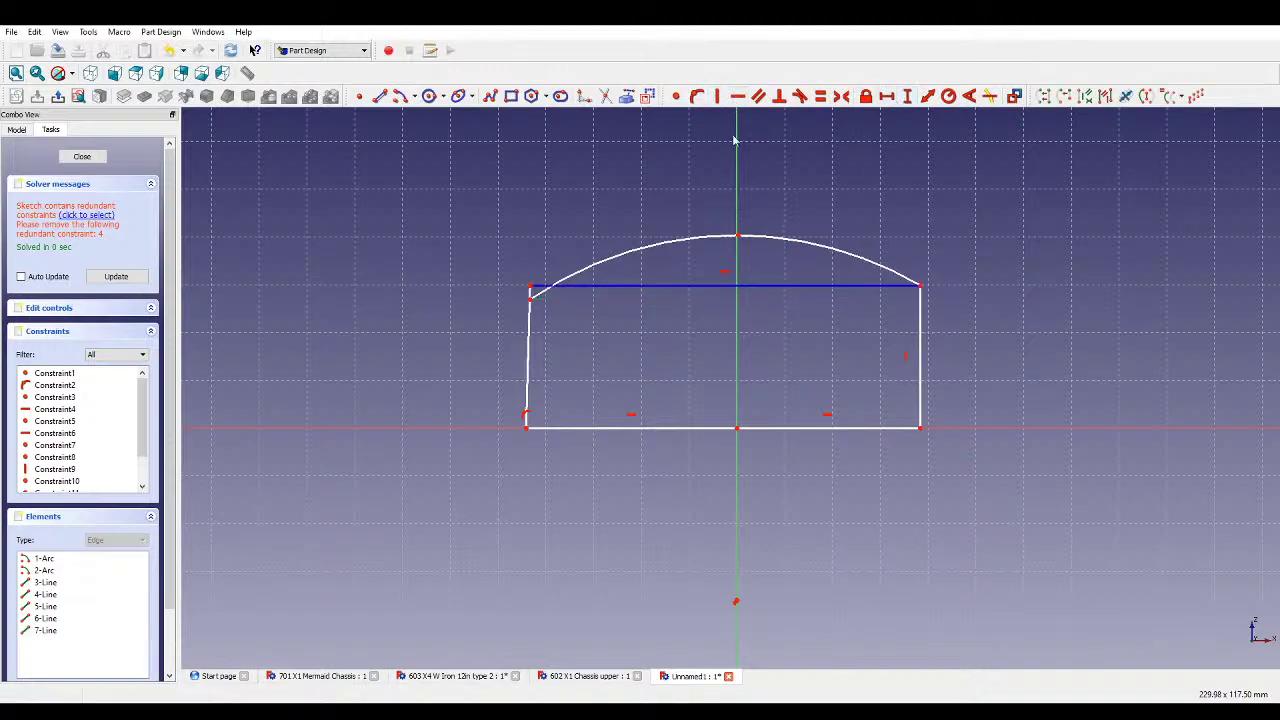
- Make the points at the upper left corner coincident and constrain the left side line vertical
click(531, 300)
click(676, 96)
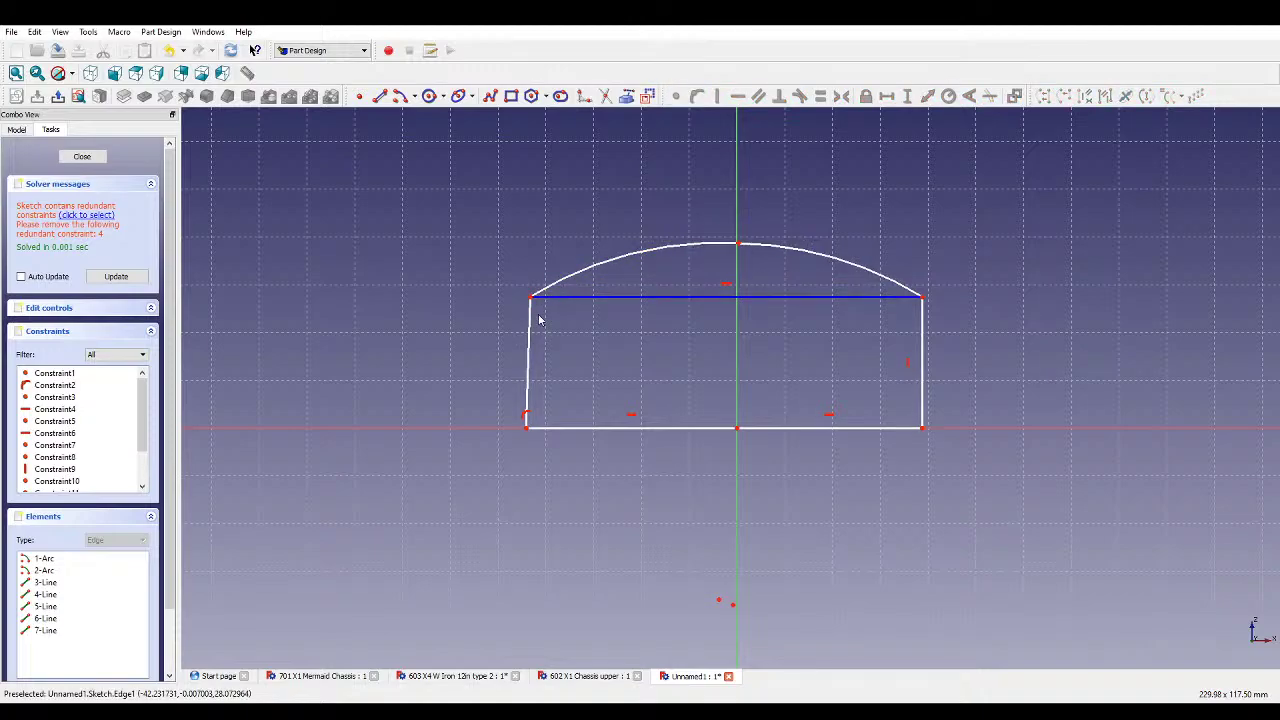
click(530, 315)
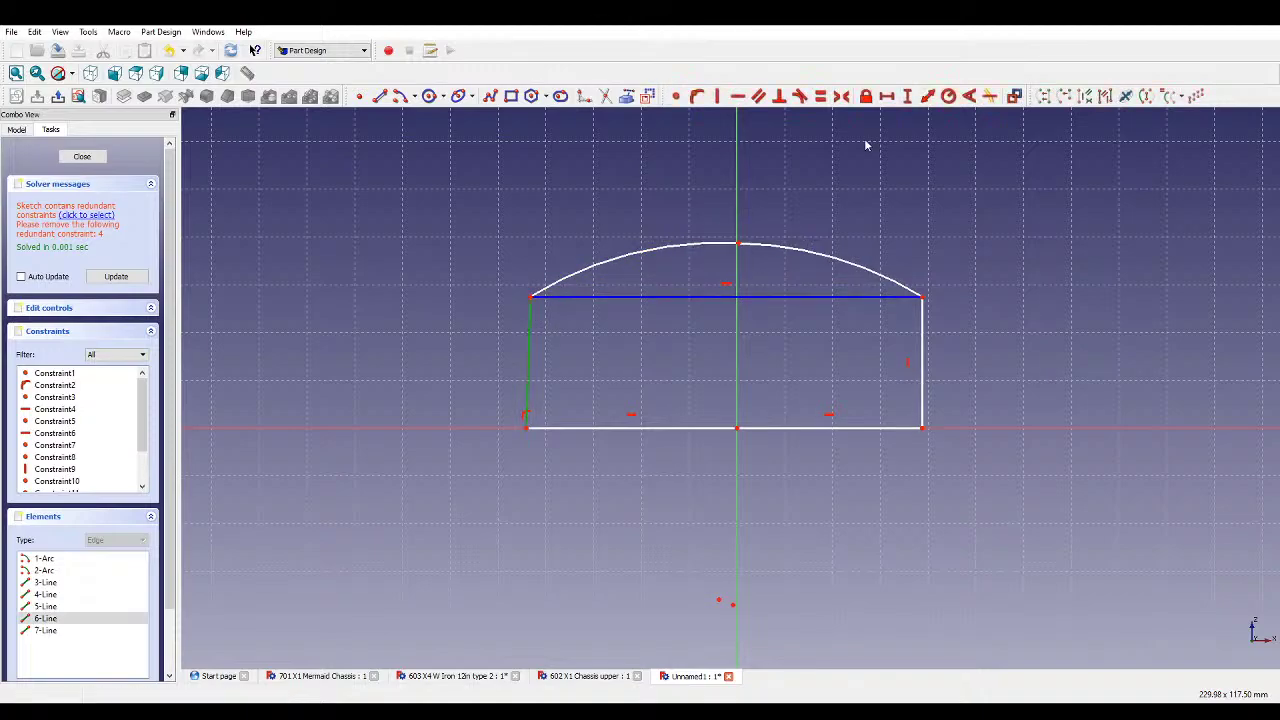
click(717, 96)
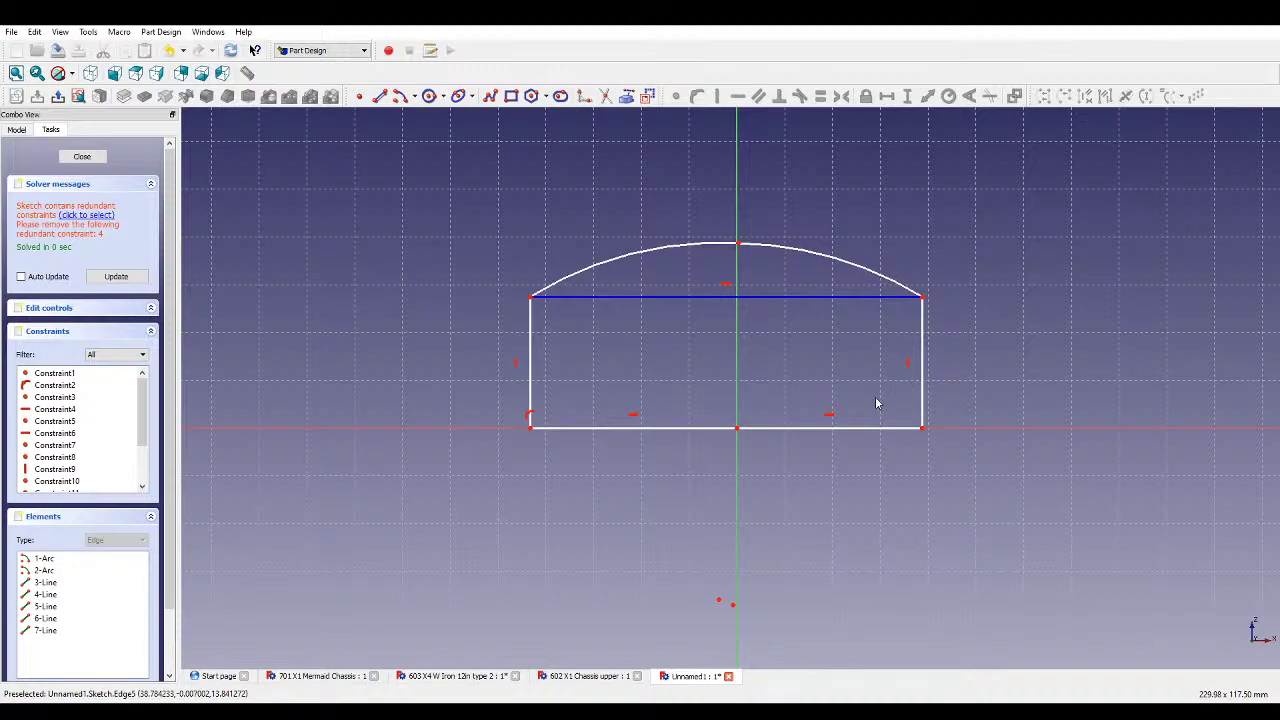
- Make the two base halves equal and set the construction line's horizontal length to 54 mm
click(707, 432)
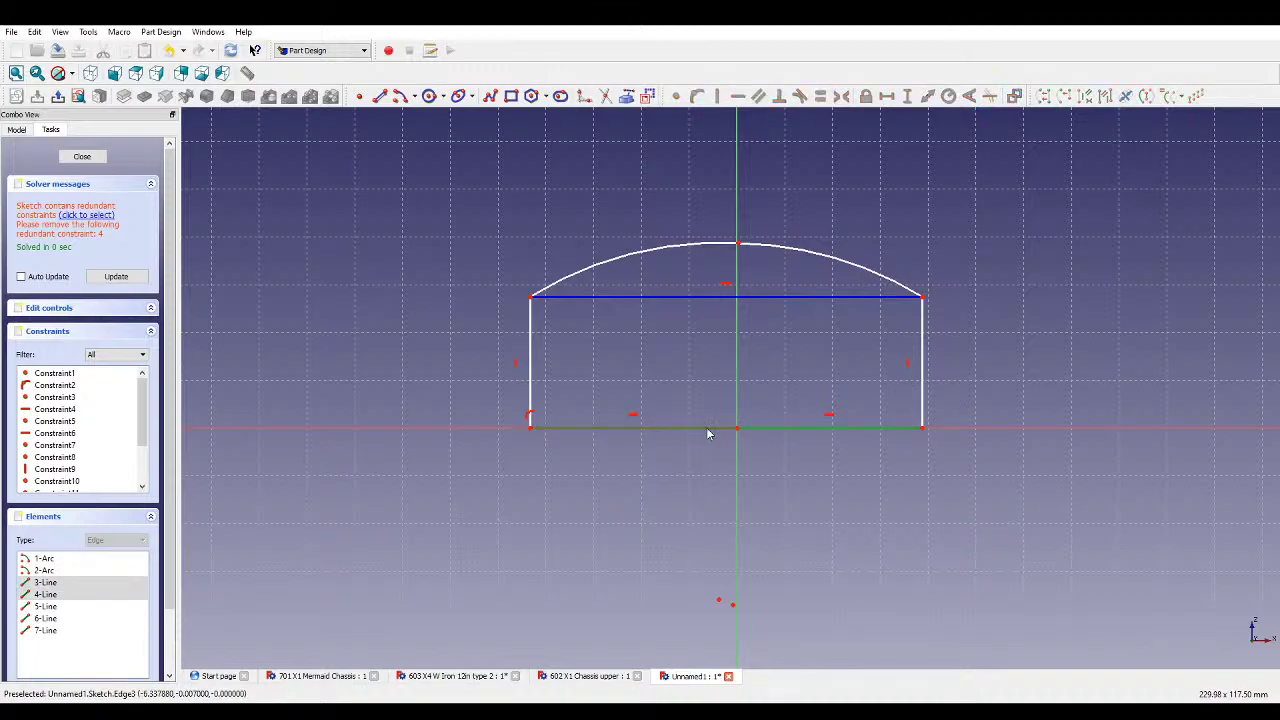
click(820, 96)
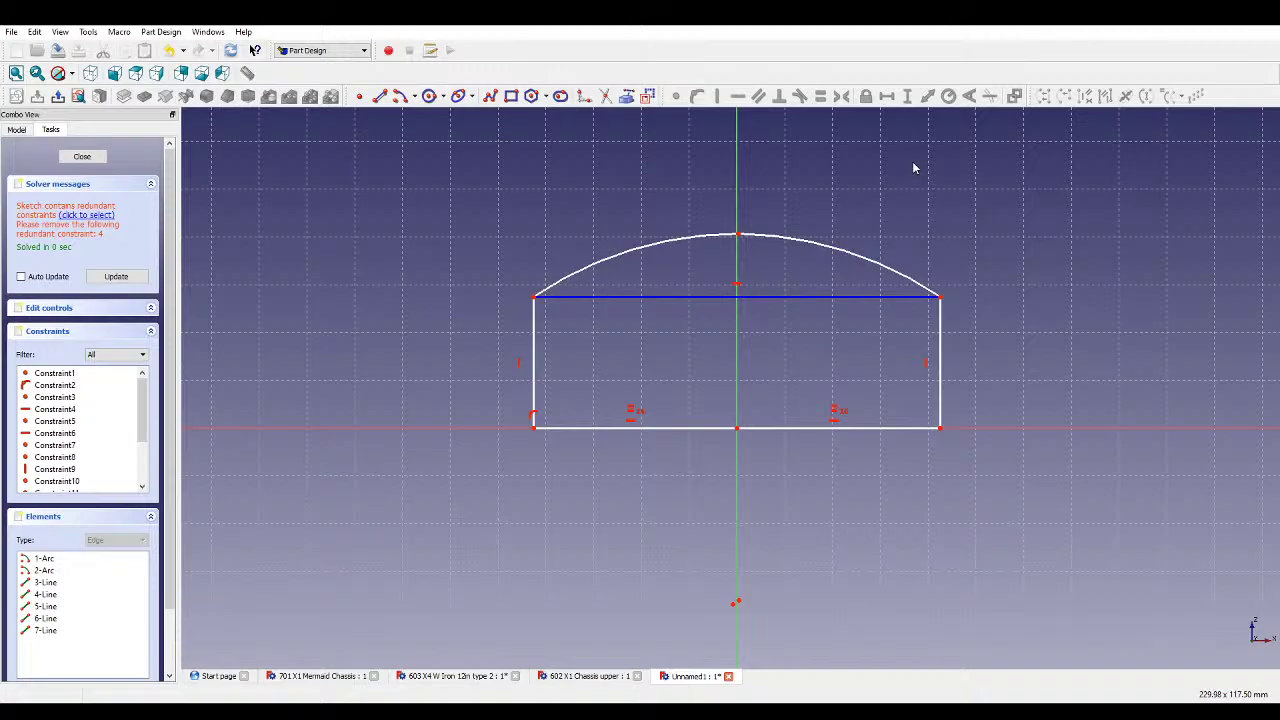
click(817, 297)
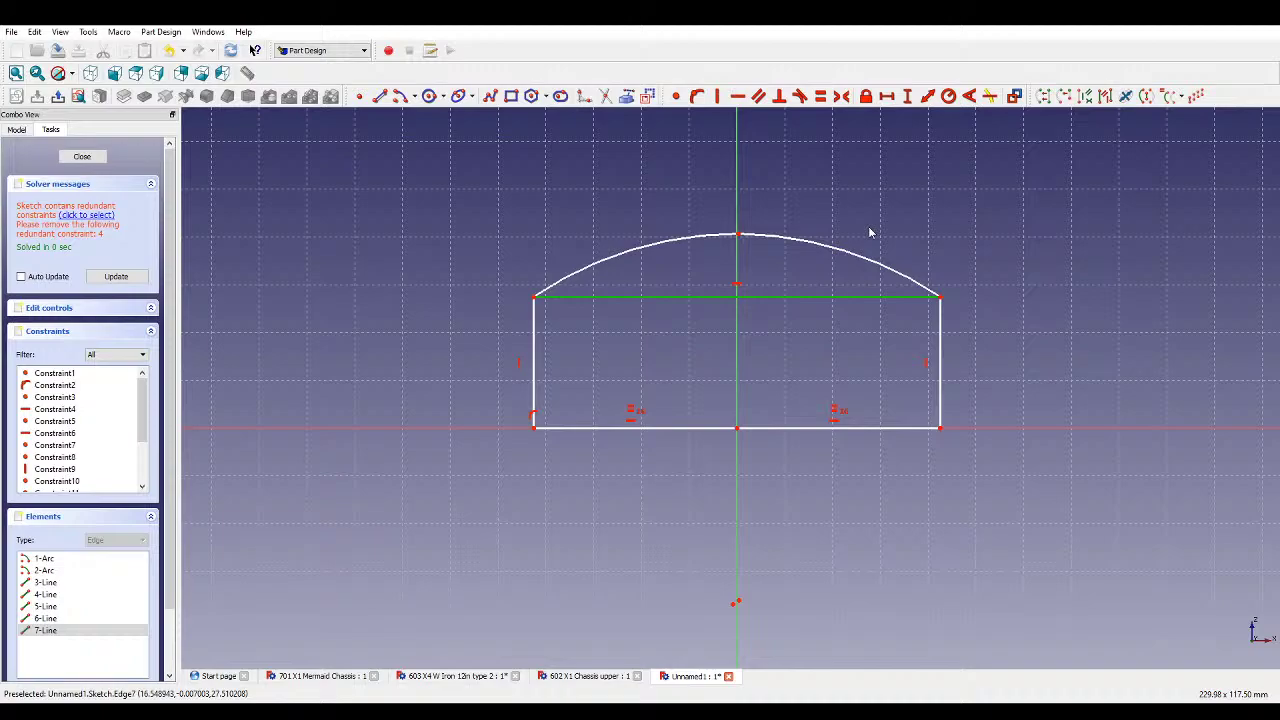
click(888, 96)
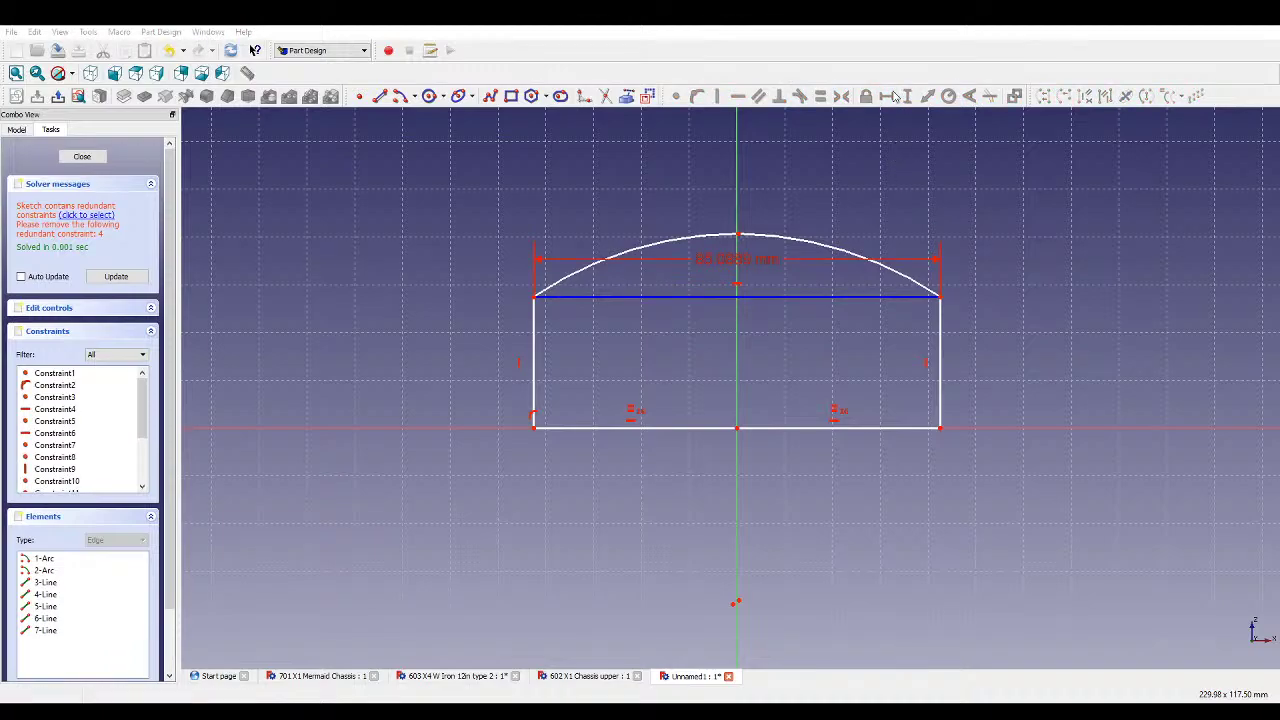
- Lower the construction line towards the base to shorten the sides, and make the centre points of the two arcs coincident
scroll(779, 279, up, 3)
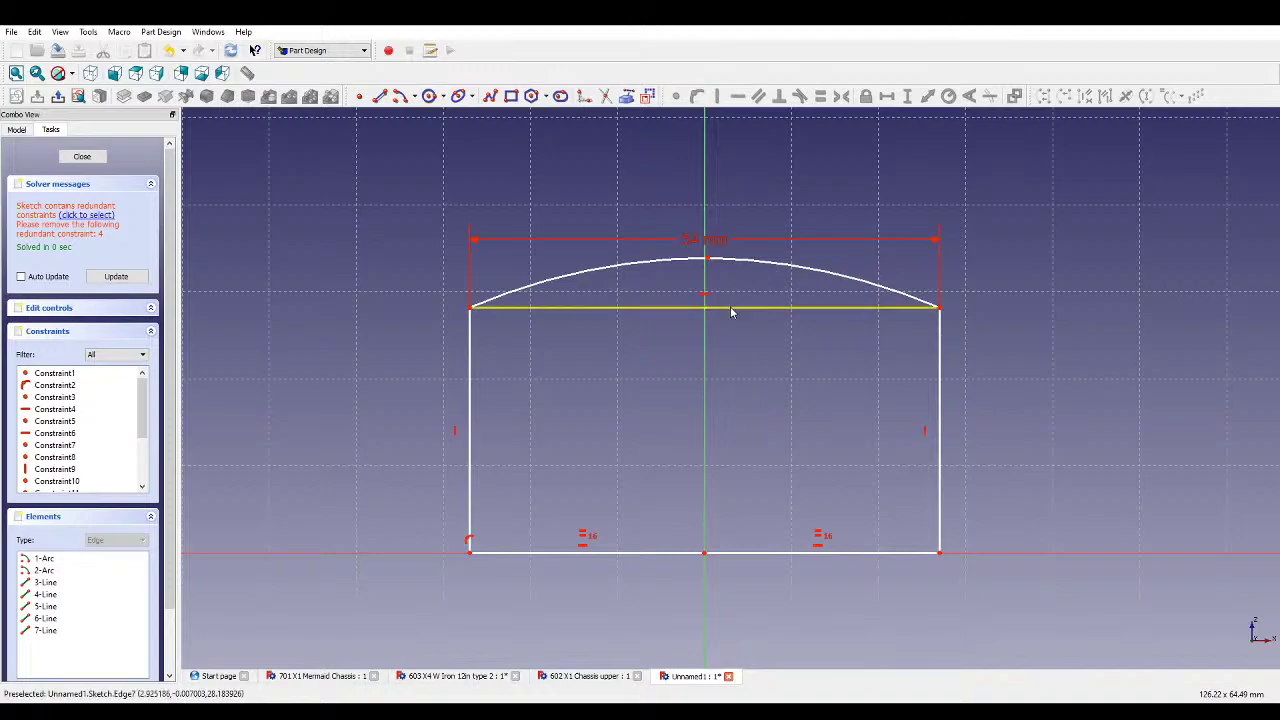
drag(734, 309, 727, 473)
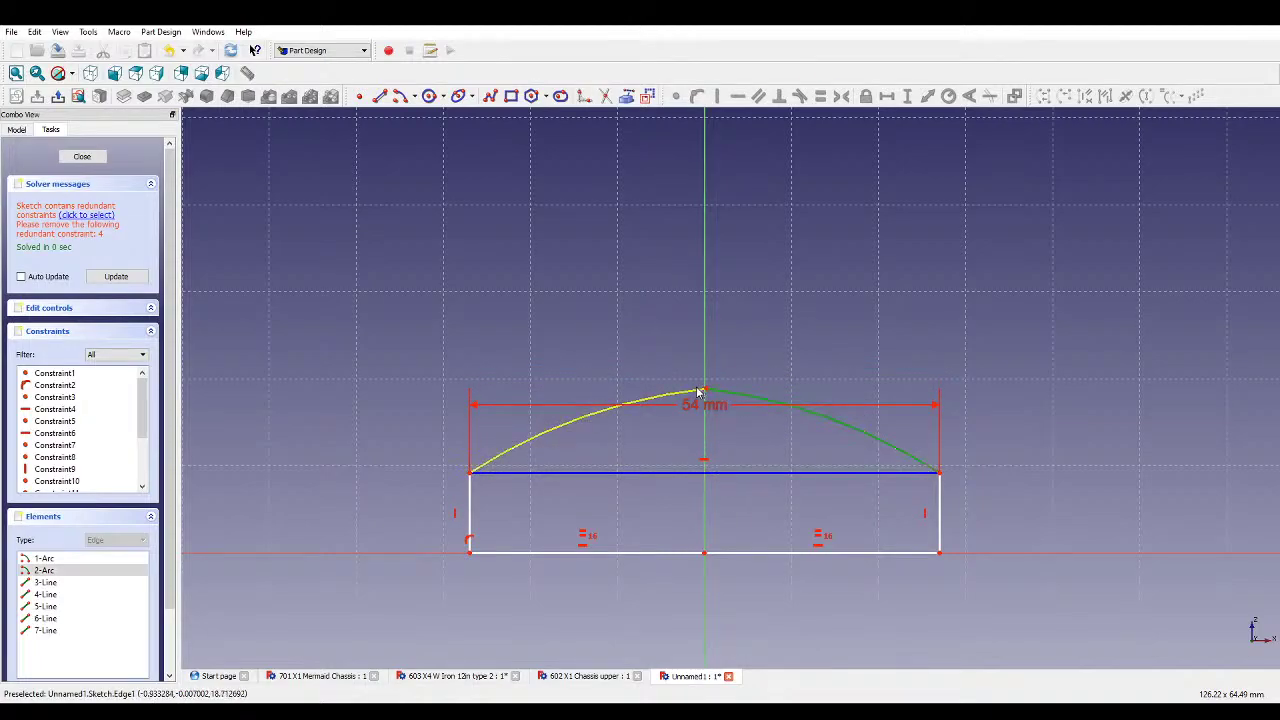
scroll(790, 340, down, 5)
scroll(810, 400, down, 2)
scroll(791, 463, up, 5)
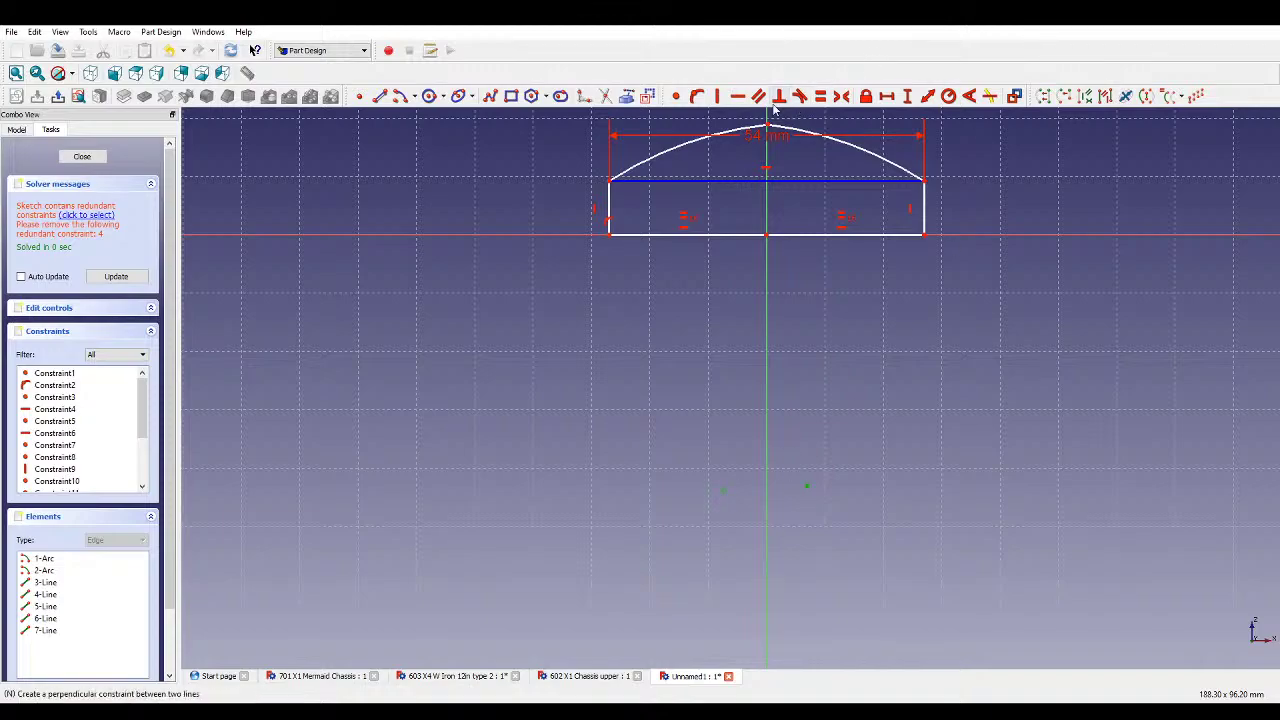
key(ctrl+z)
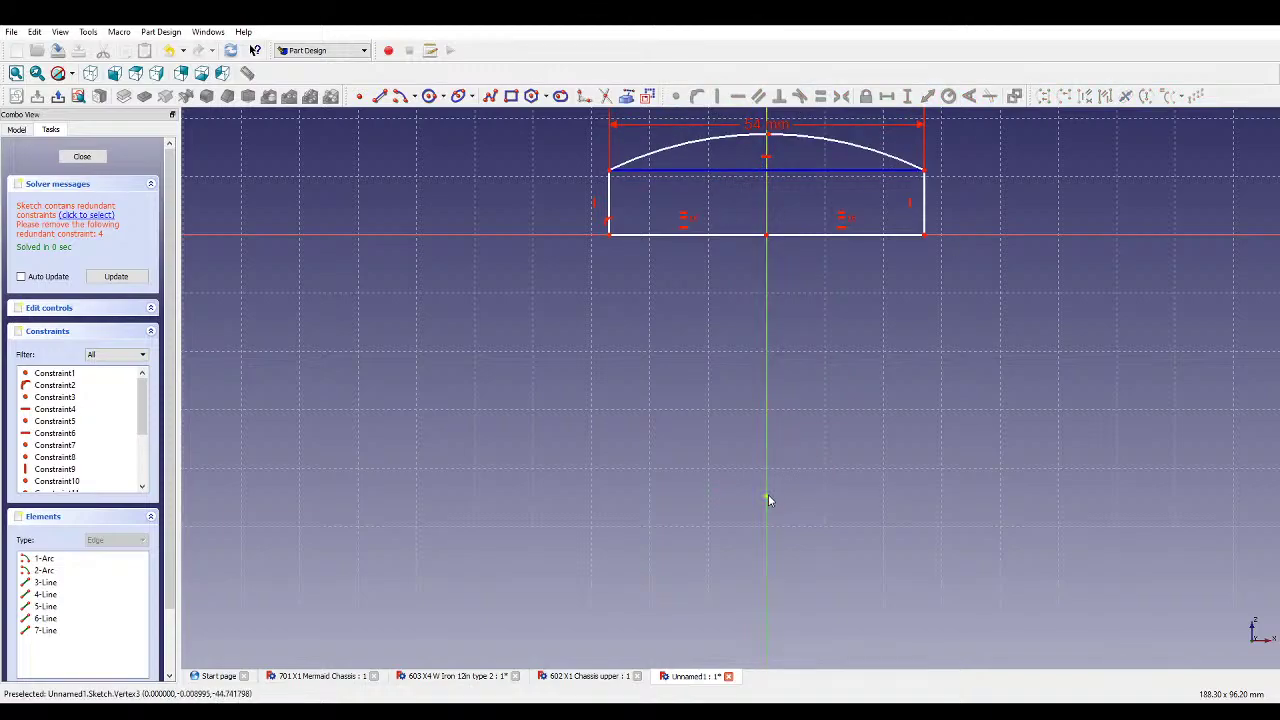
- Draw a construction polyline from the vertical axis below the profile, about 30 mm sideways, up 15 mm and vertically to the base's left corner
scroll(789, 416, down, 2)
scroll(780, 220, up, 5)
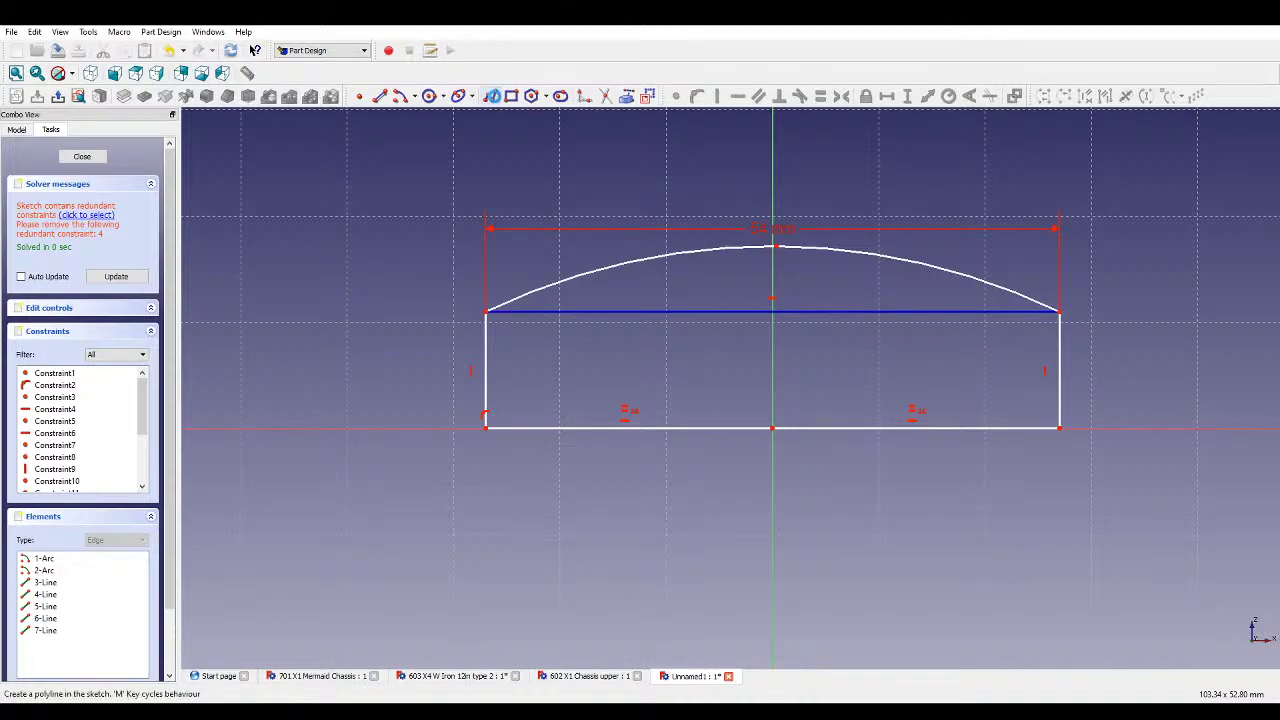
click(492, 95)
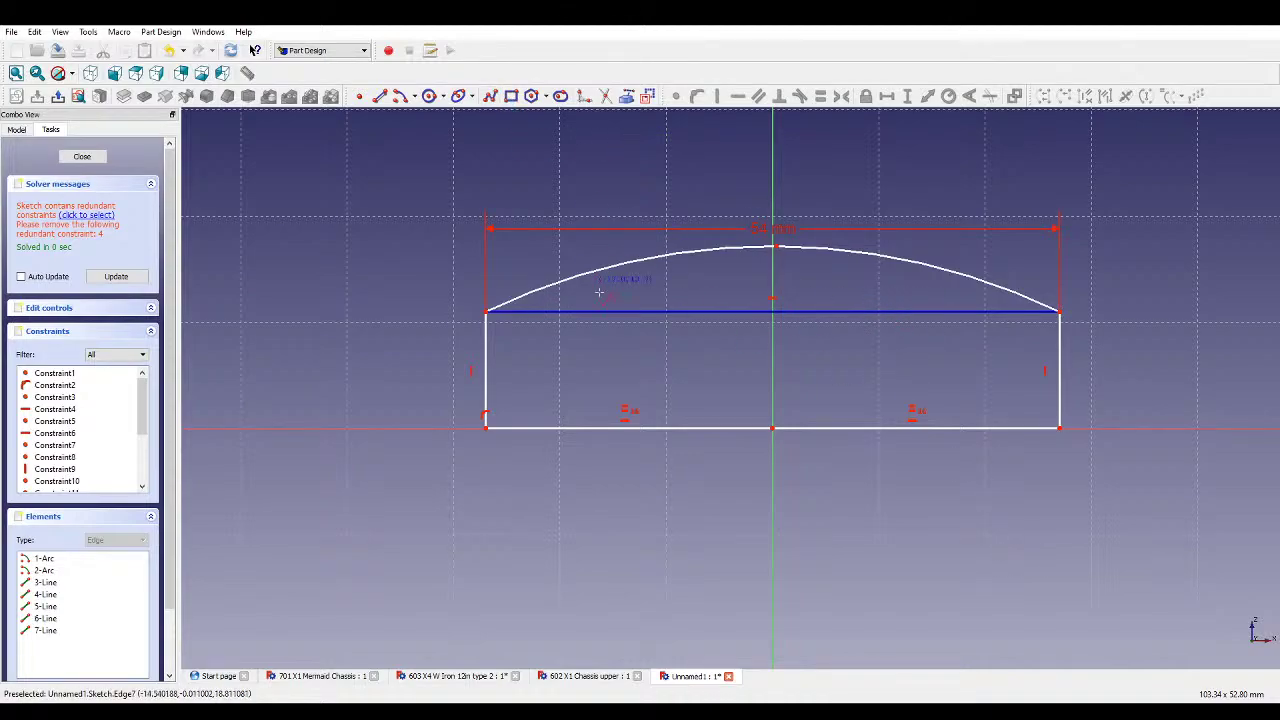
scroll(599, 292, down, 2)
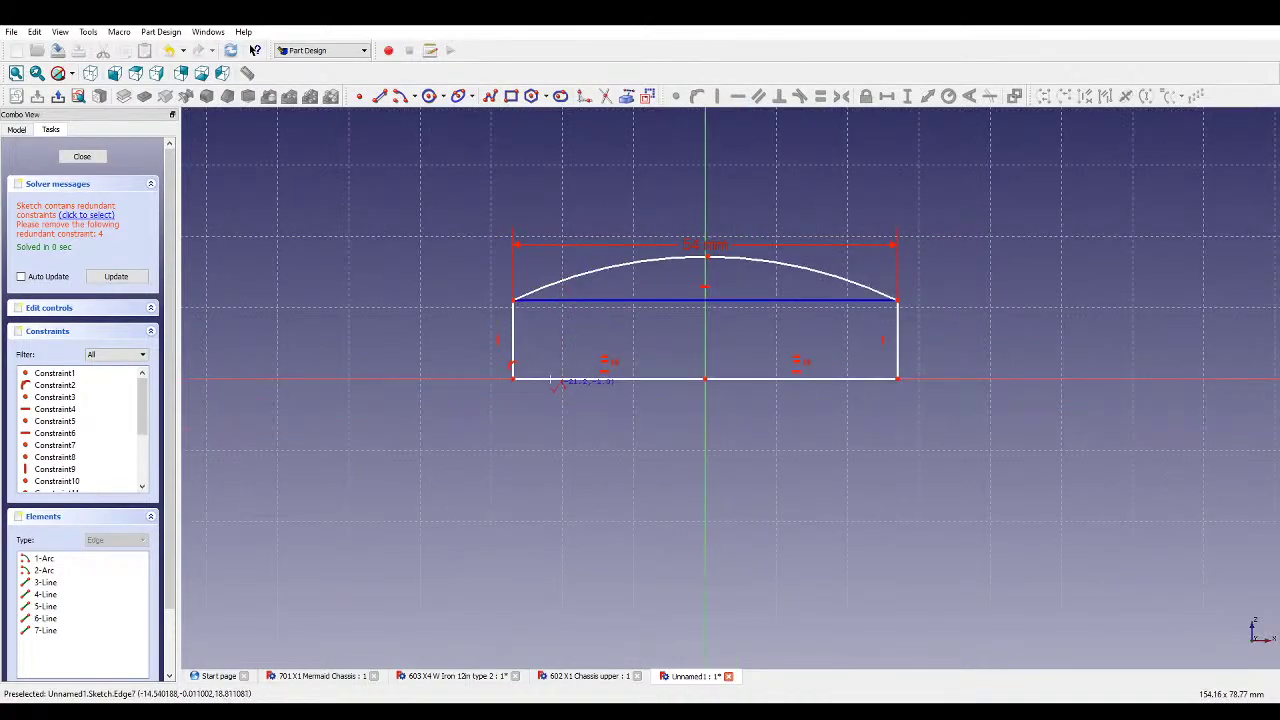
click(704, 552)
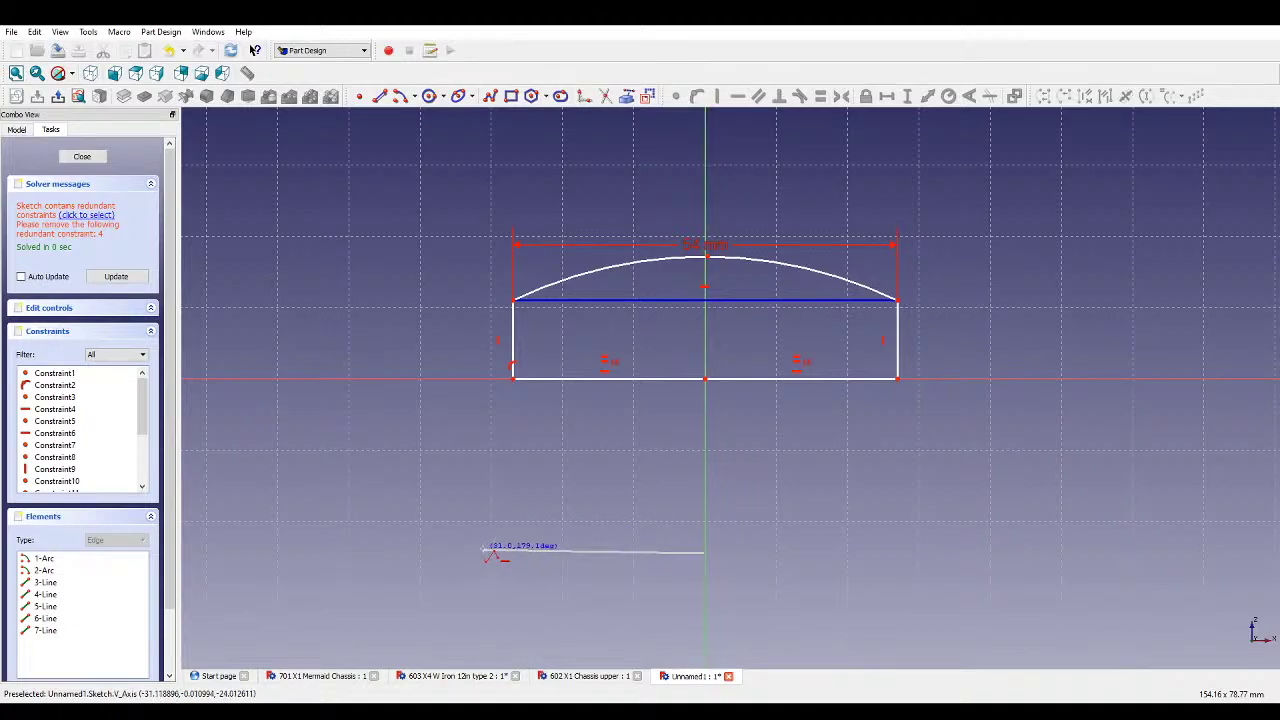
click(493, 553)
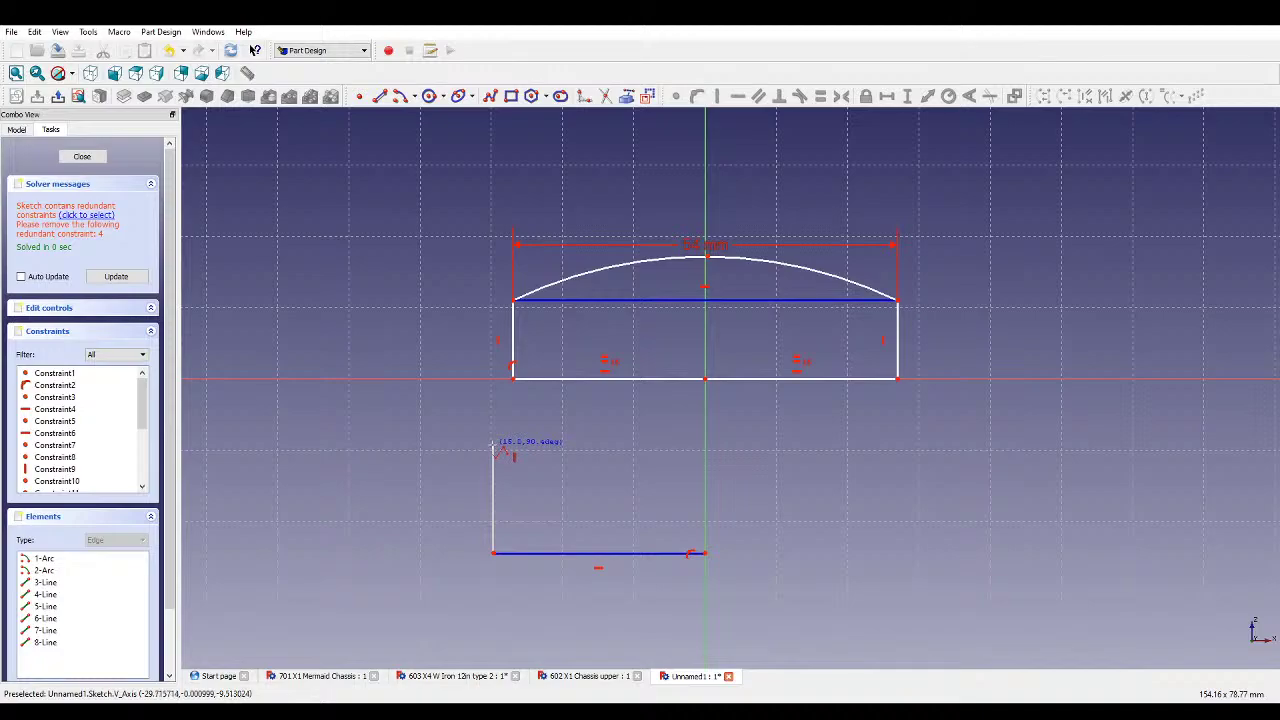
click(493, 443)
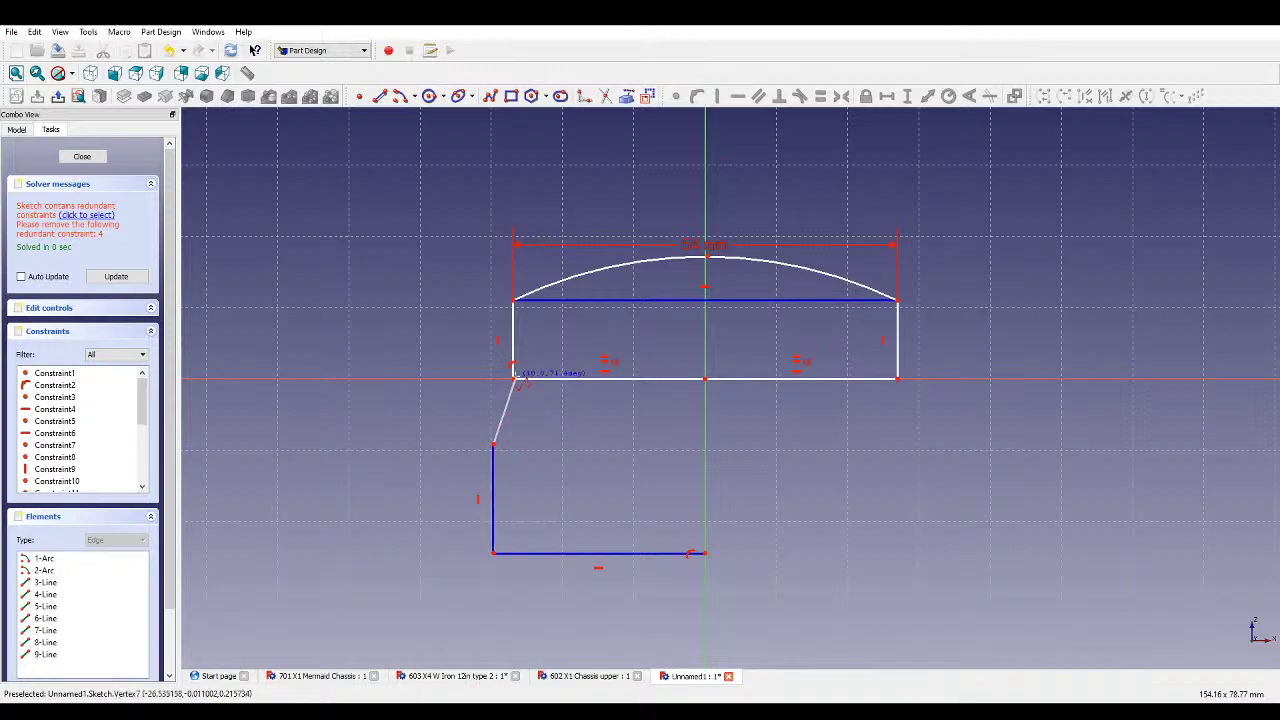
click(512, 377)
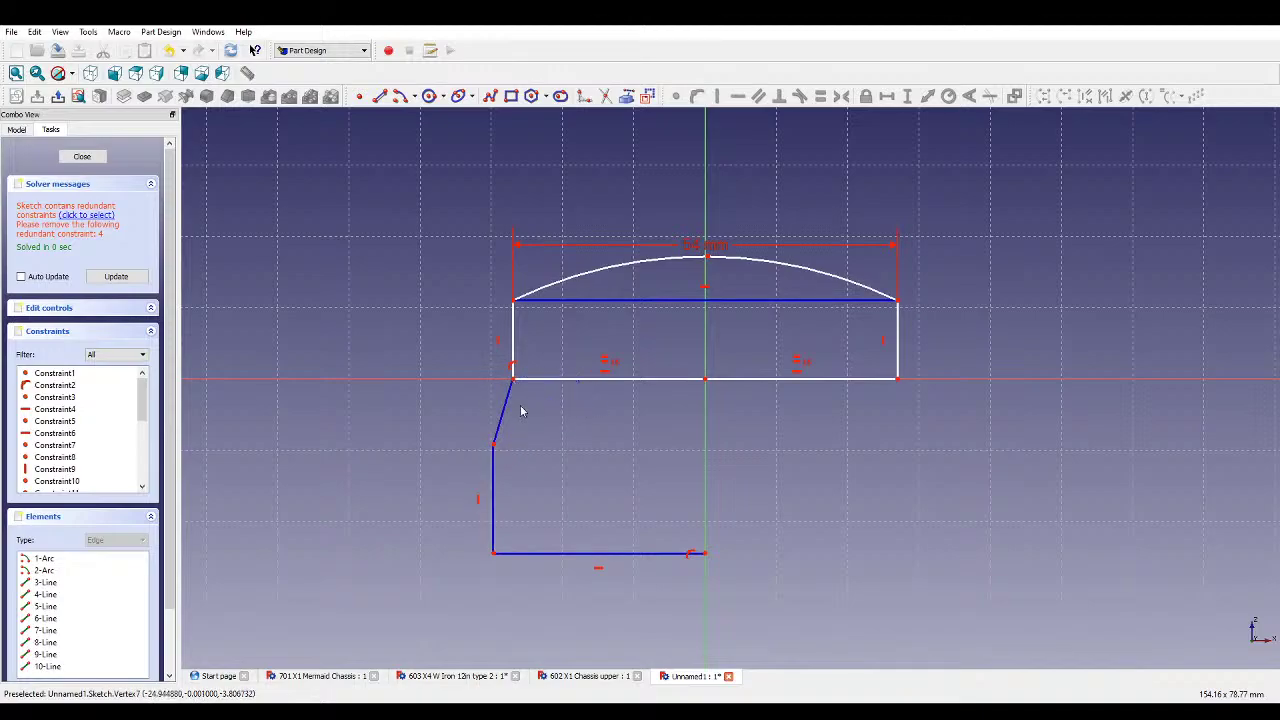
click(505, 400)
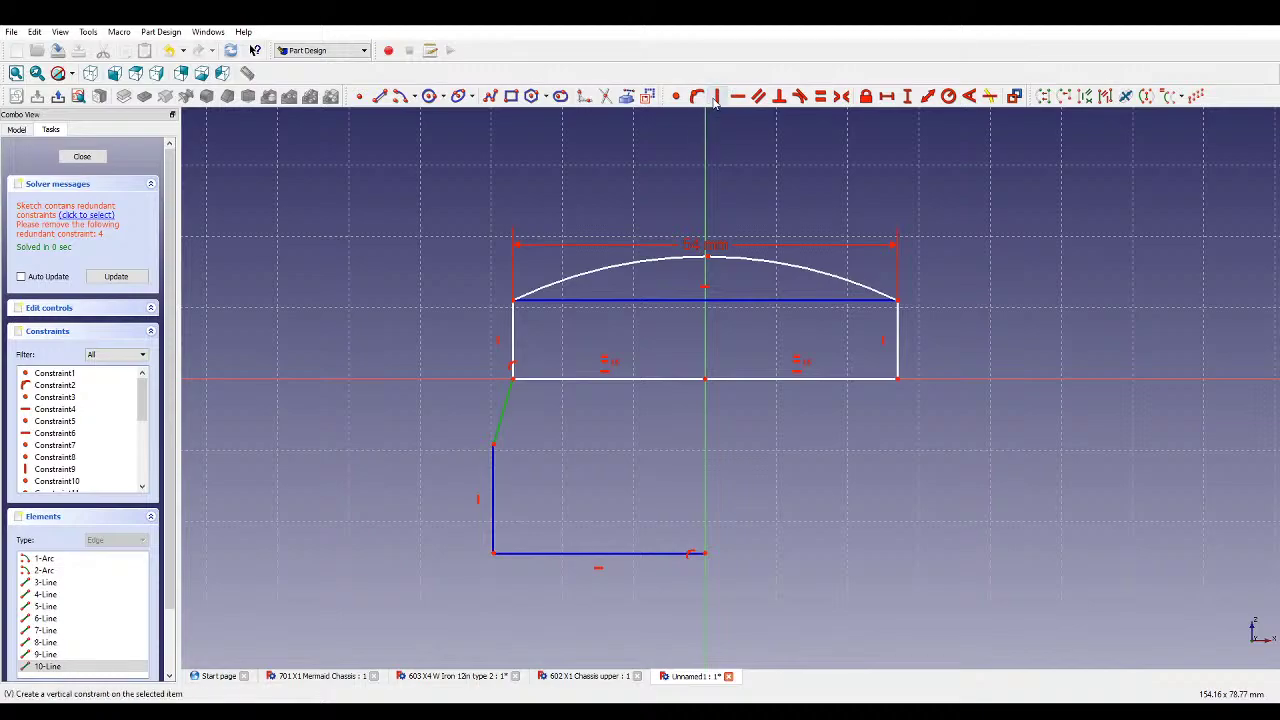
click(717, 96)
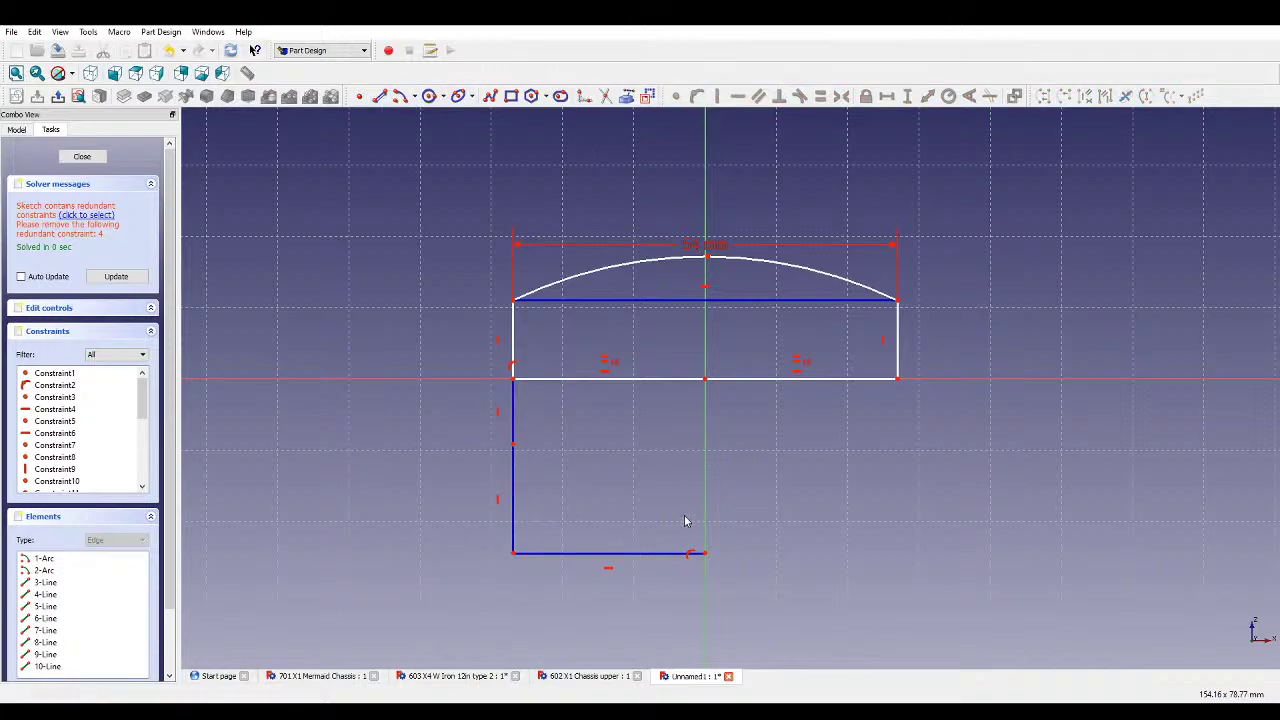
- Set the lower vertical construction segment to 27 mm and its bottom corner's distance to the base to 37 mm, separating the two dimensions
click(516, 480)
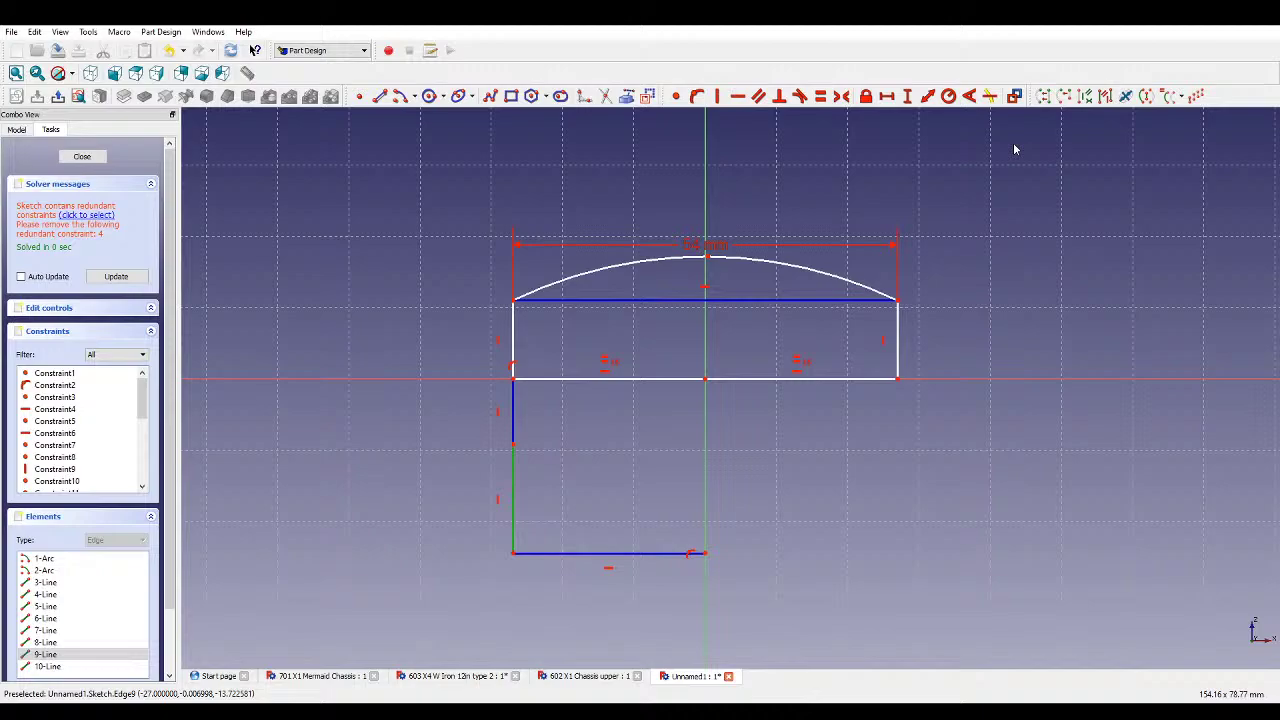
click(910, 96)
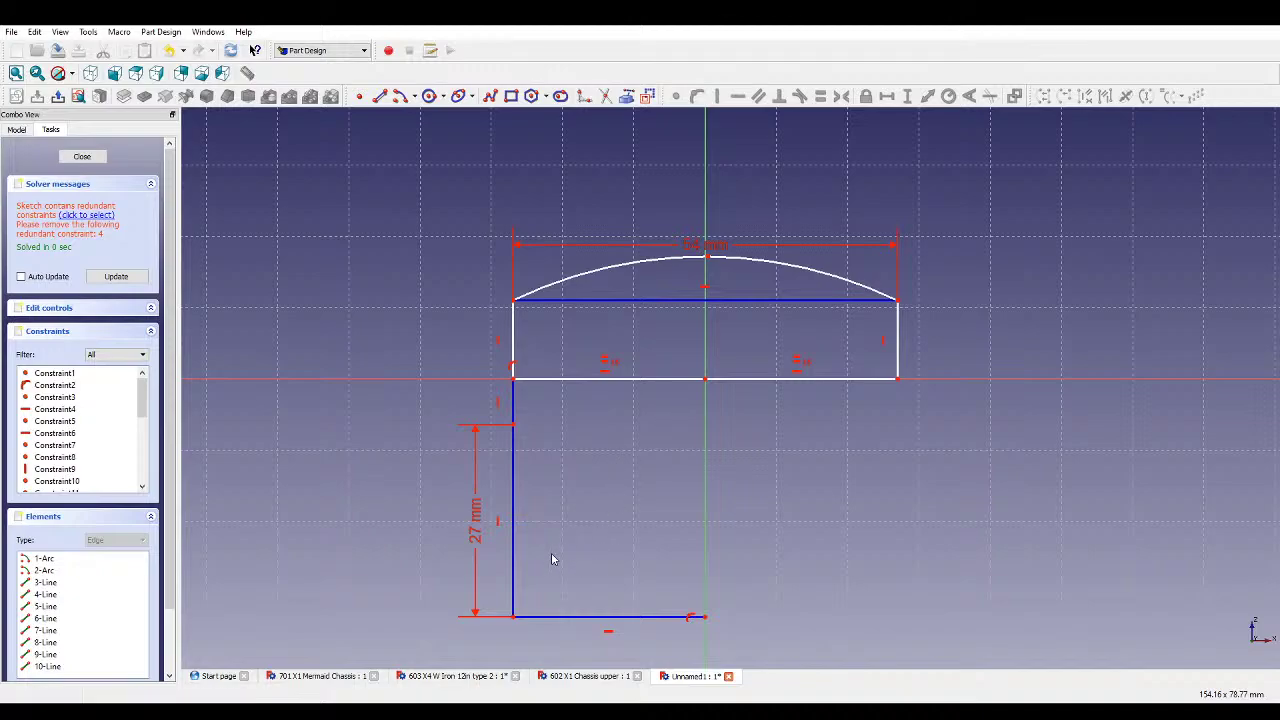
click(513, 616)
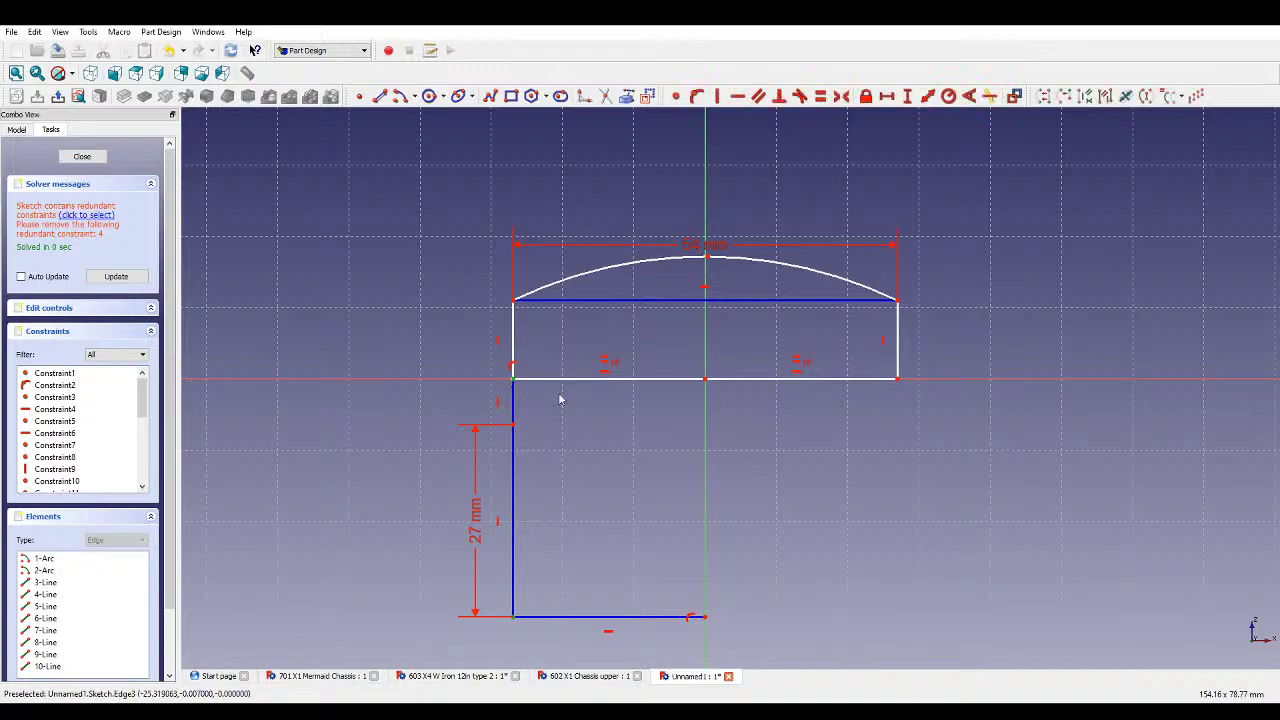
click(908, 96)
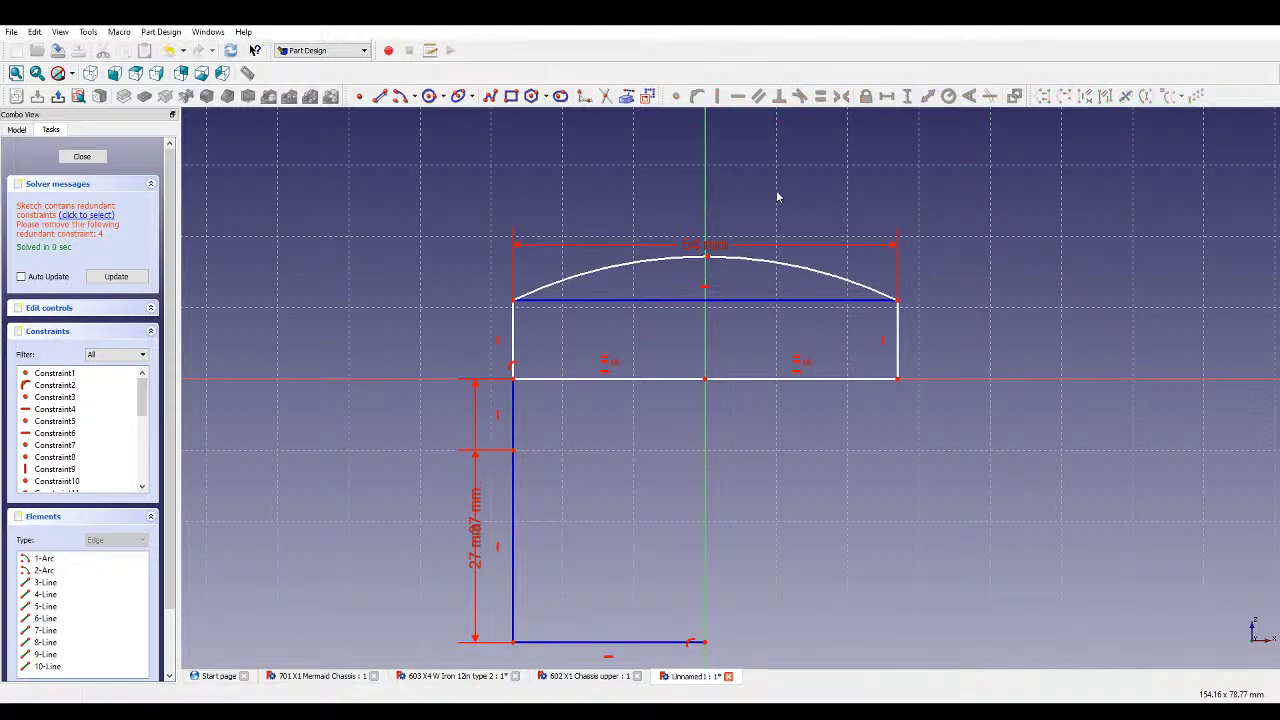
drag(479, 530, 444, 524)
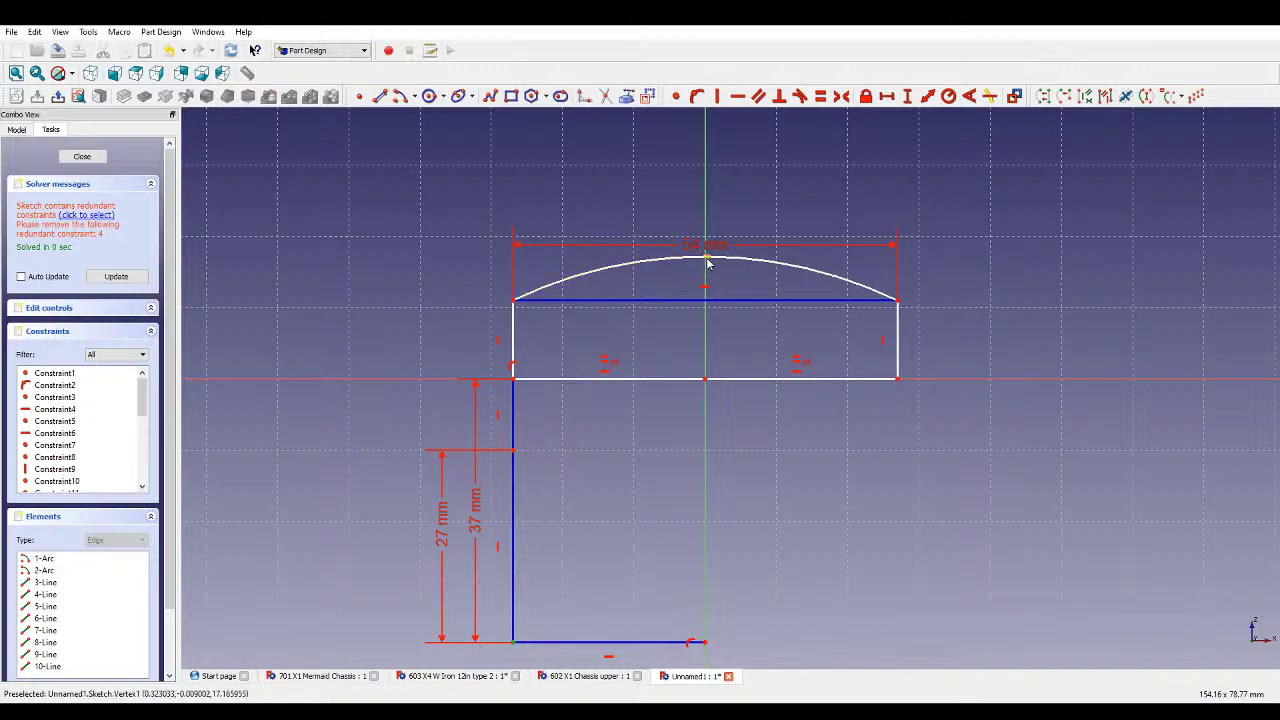
- Constrain the arch's peak to the vertical axis, 57 mm above the bottom construction line, and set the profile's left side to 12 mm
click(908, 96)
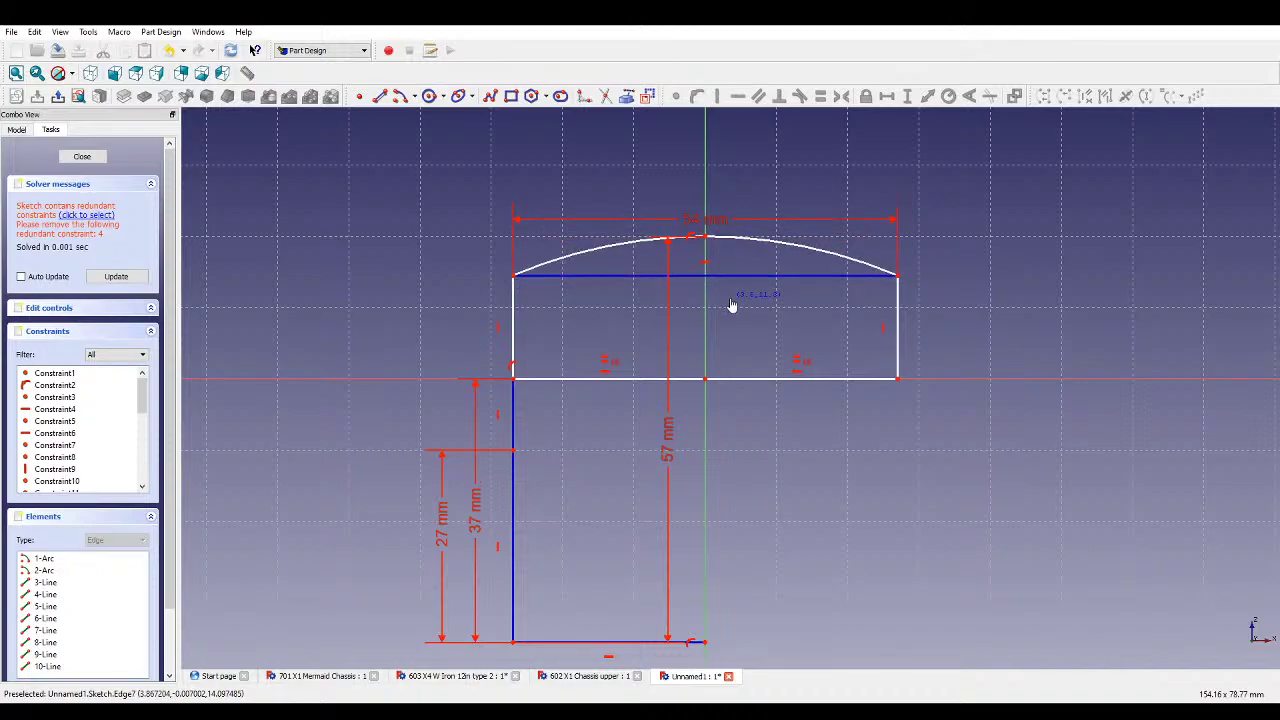
click(514, 322)
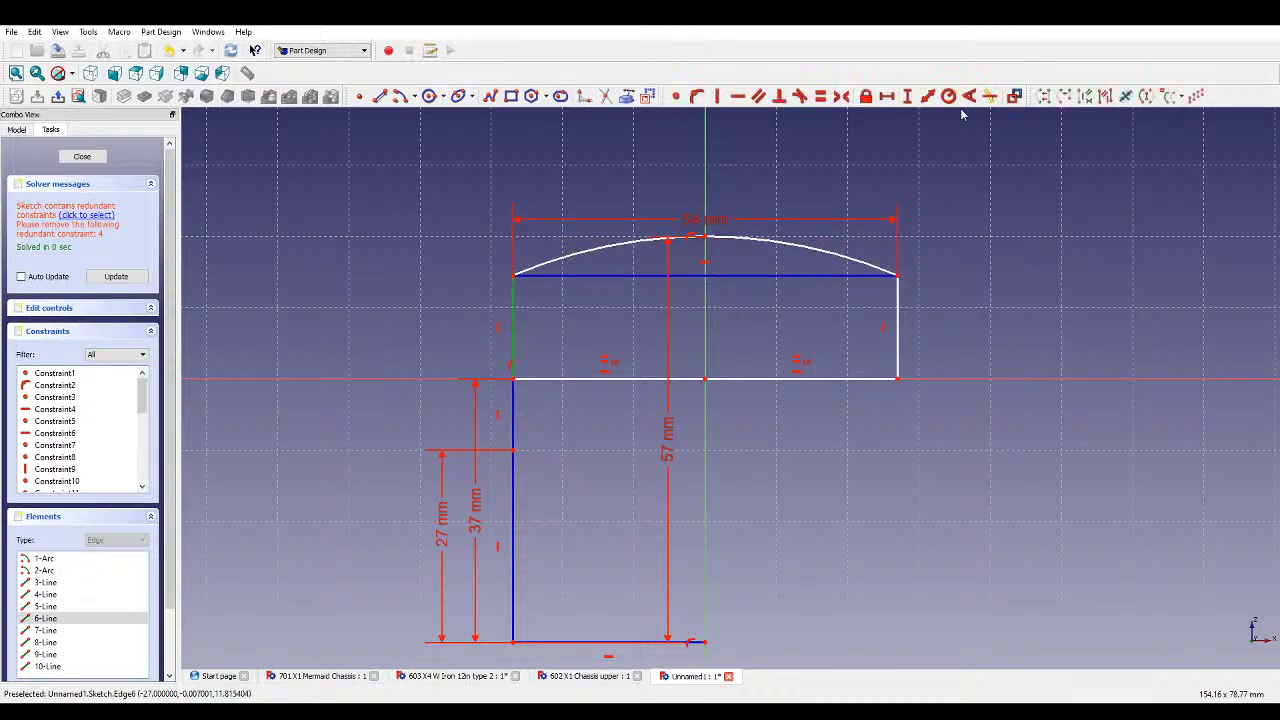
click(909, 96)
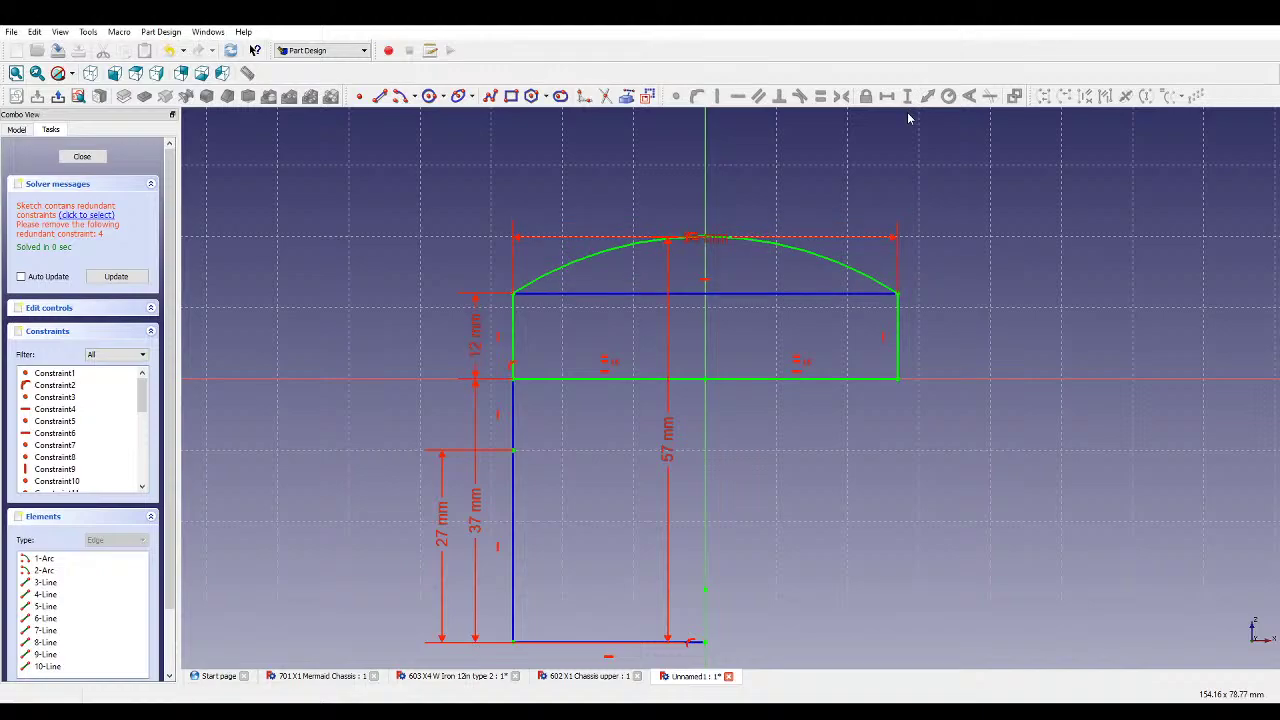
- Delete the redundant constraint, change the left side's height to 13 mm and close the sketch
click(105, 215)
key(Delete)
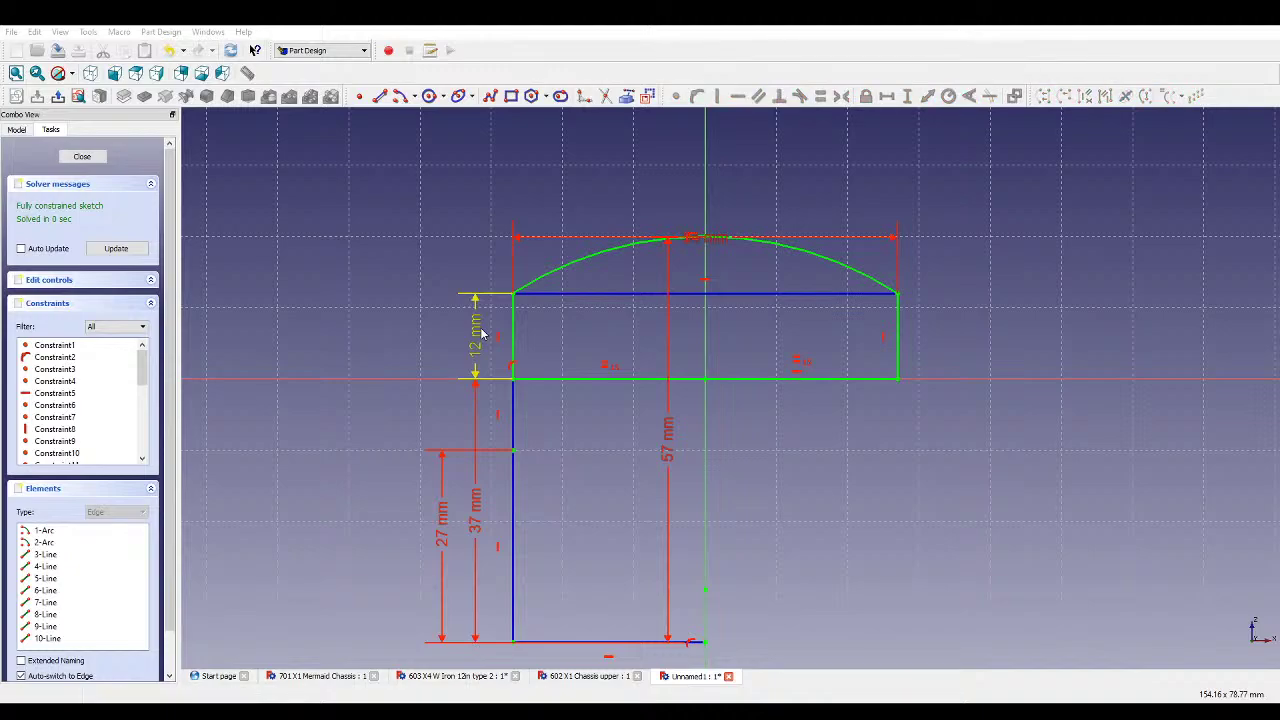
key(Return)
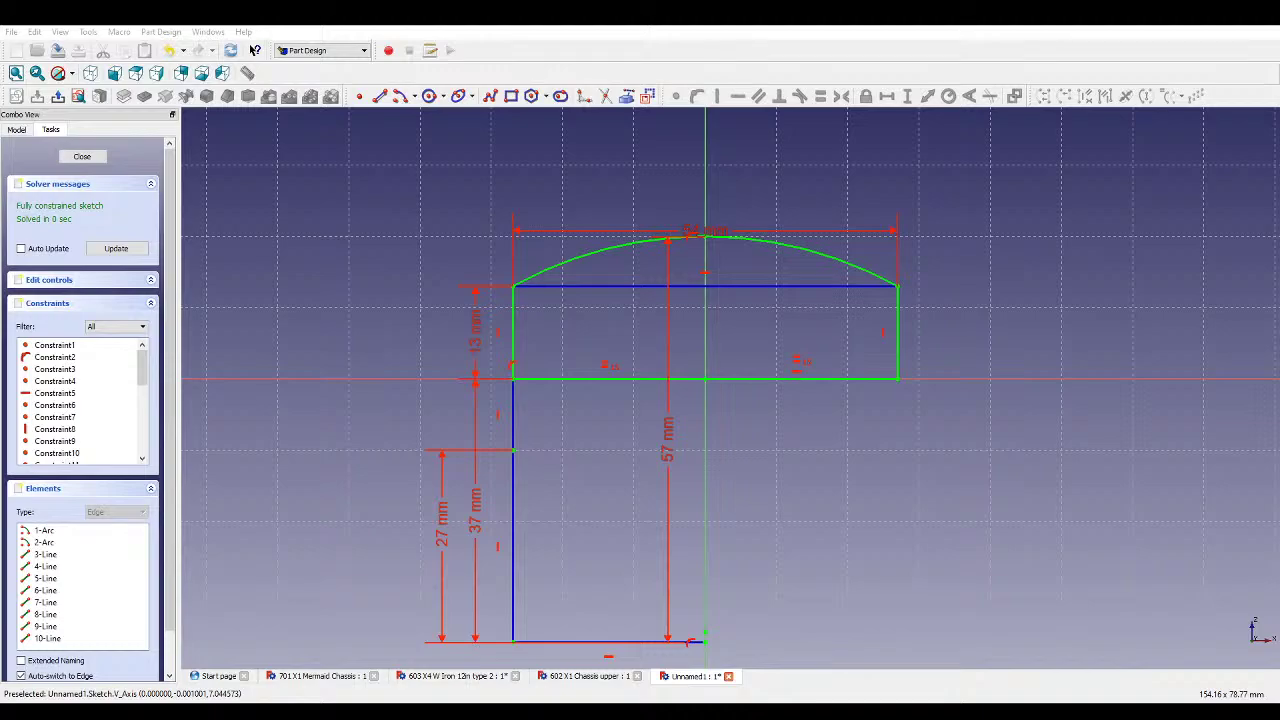
scroll(598, 262, up, 2)
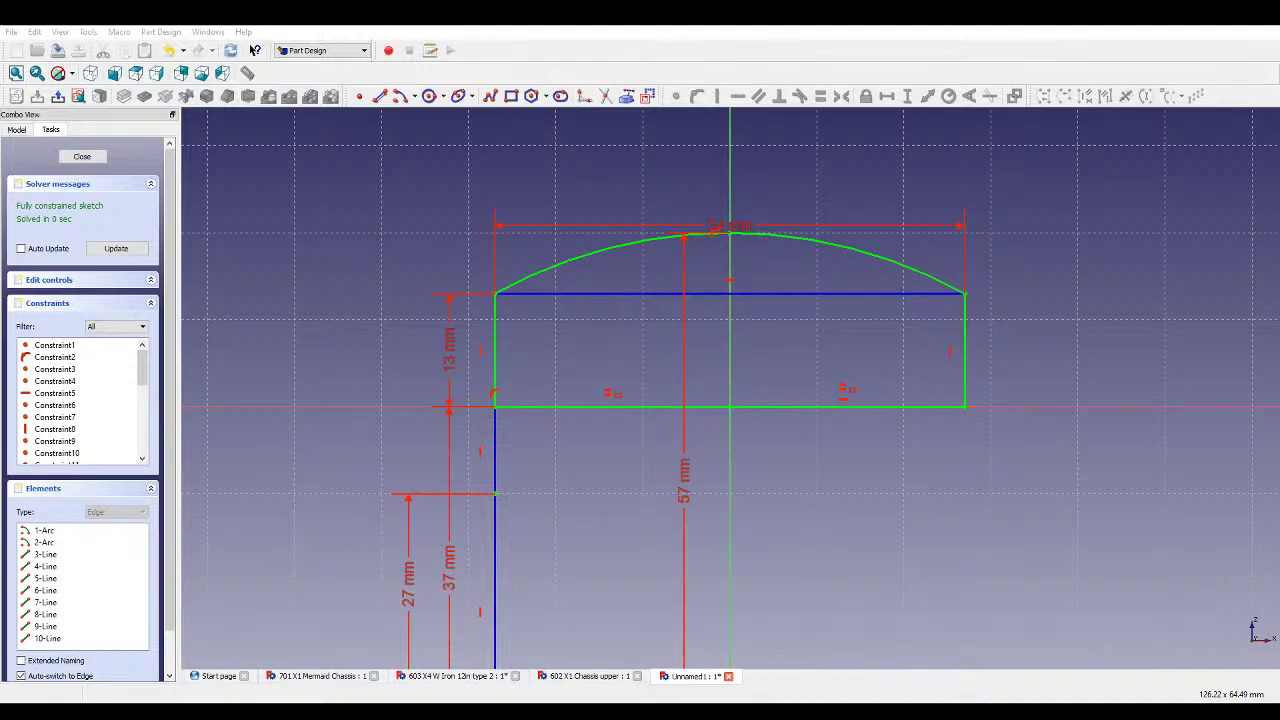
click(84, 157)
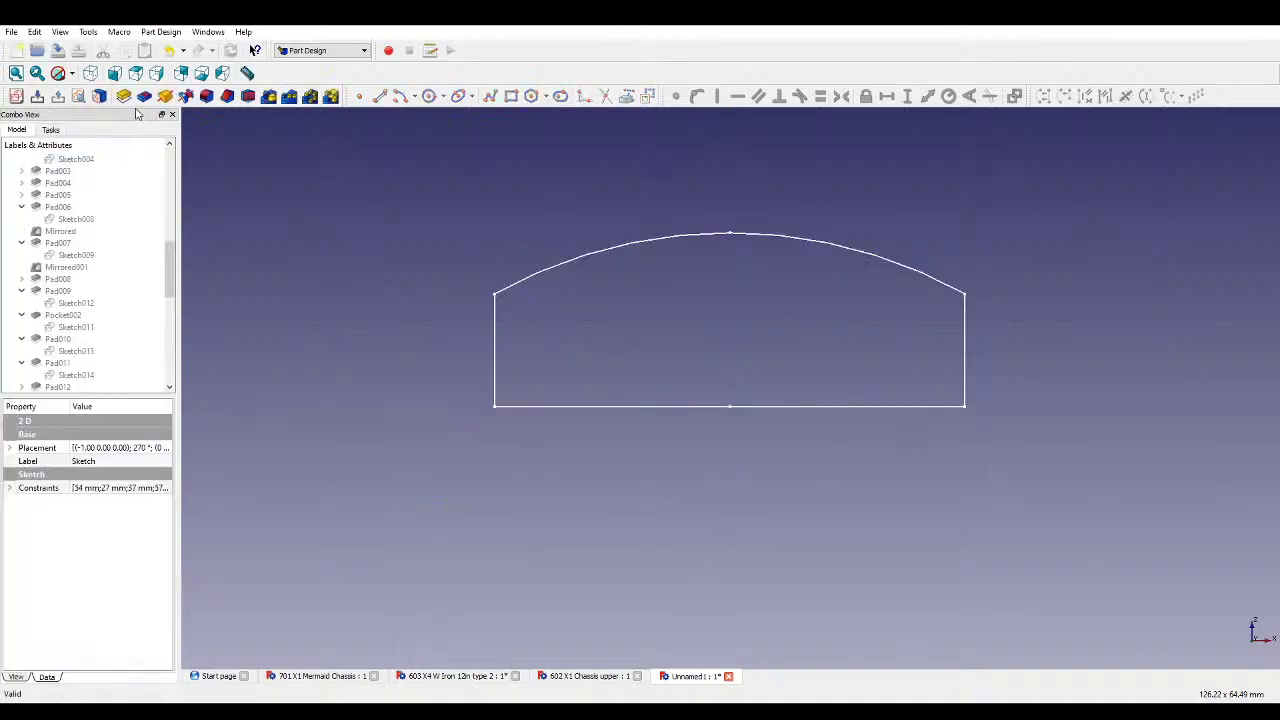
- Pad the arched profile to a length of 151 mm and view it axonometrically
click(124, 96)
text(15)
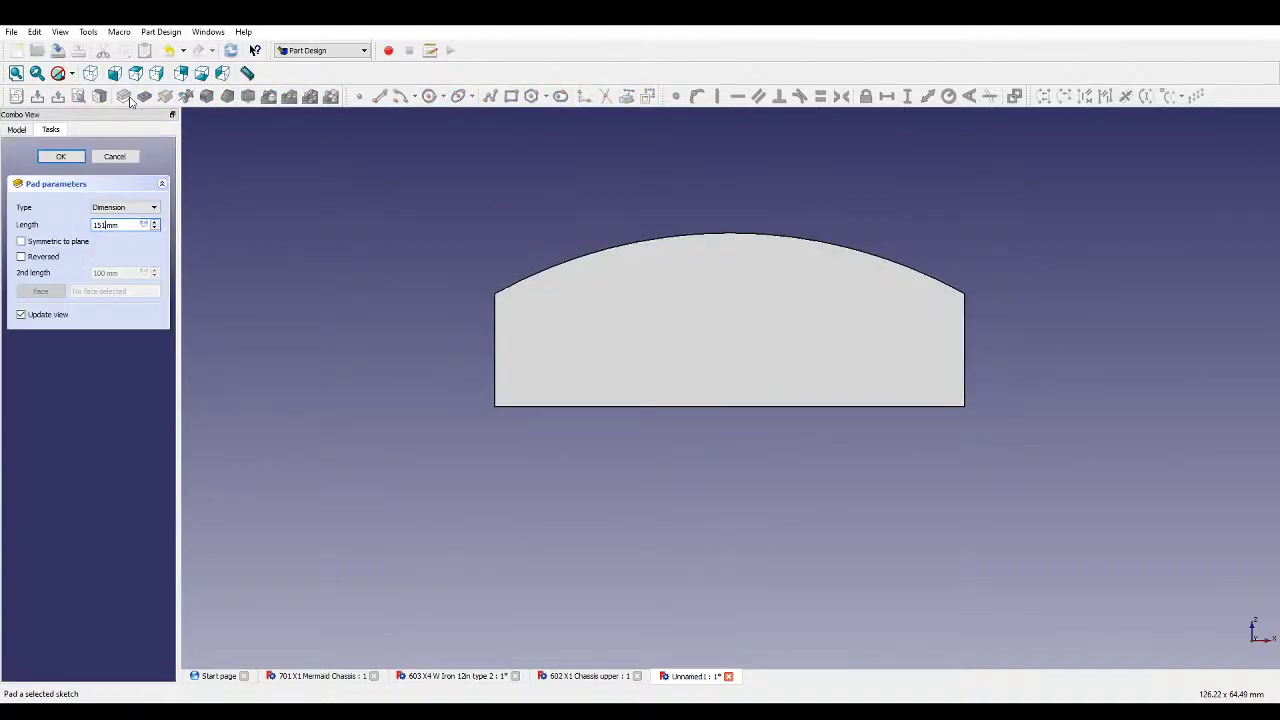
key(Return)
key(0)
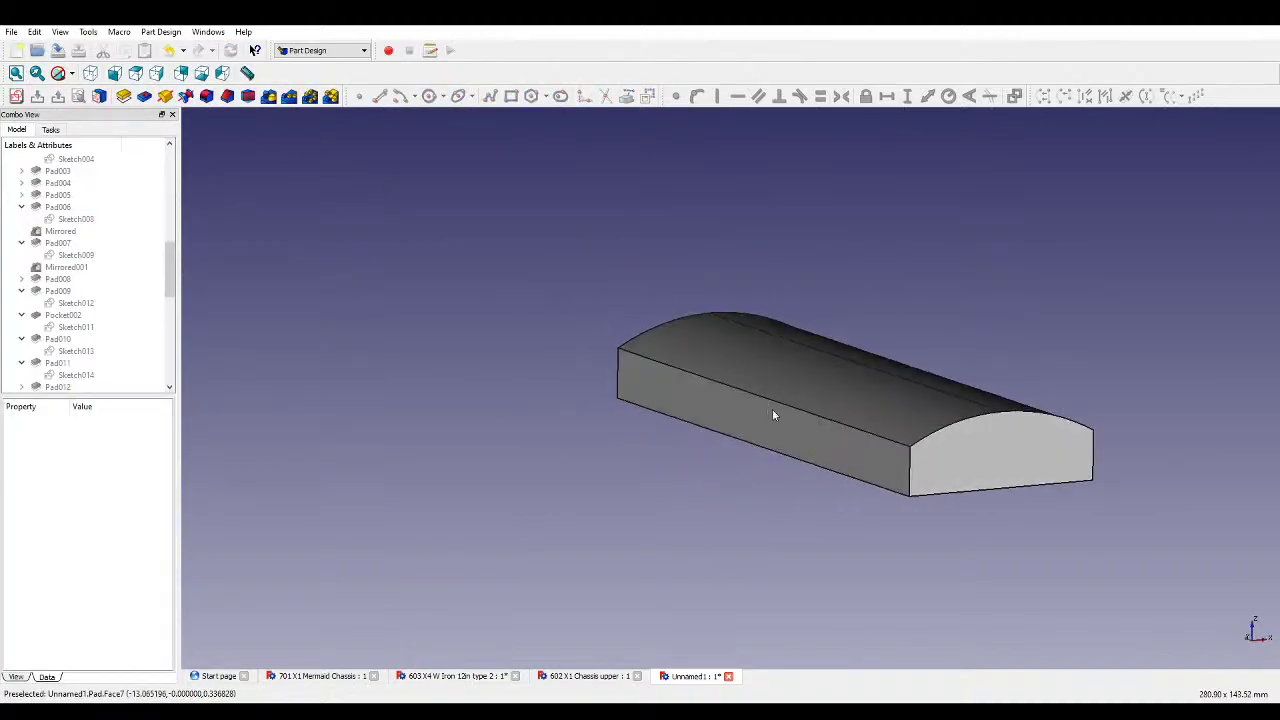
click(770, 425)
click(16, 96)
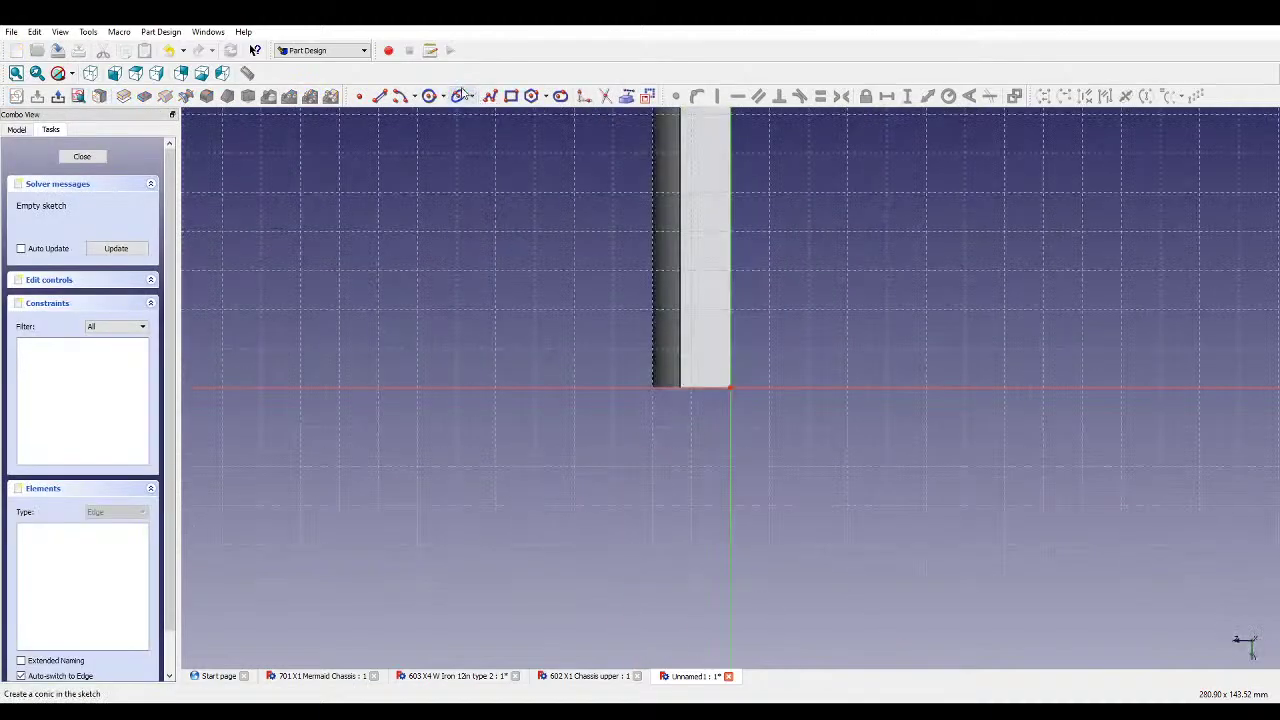
click(82, 156)
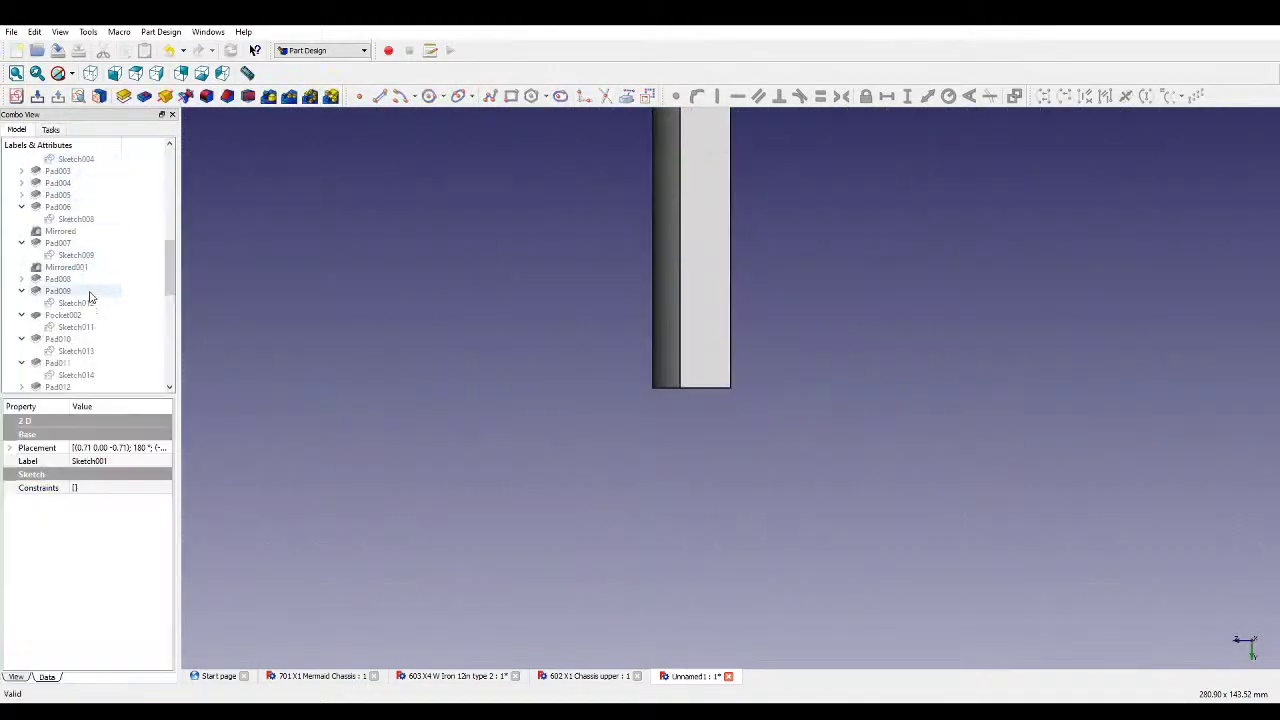
- Change the pad's type to Two dimensions, with both the first and second length set to 75.5 mm
scroll(98, 322, down, 1)
double_click(92, 378)
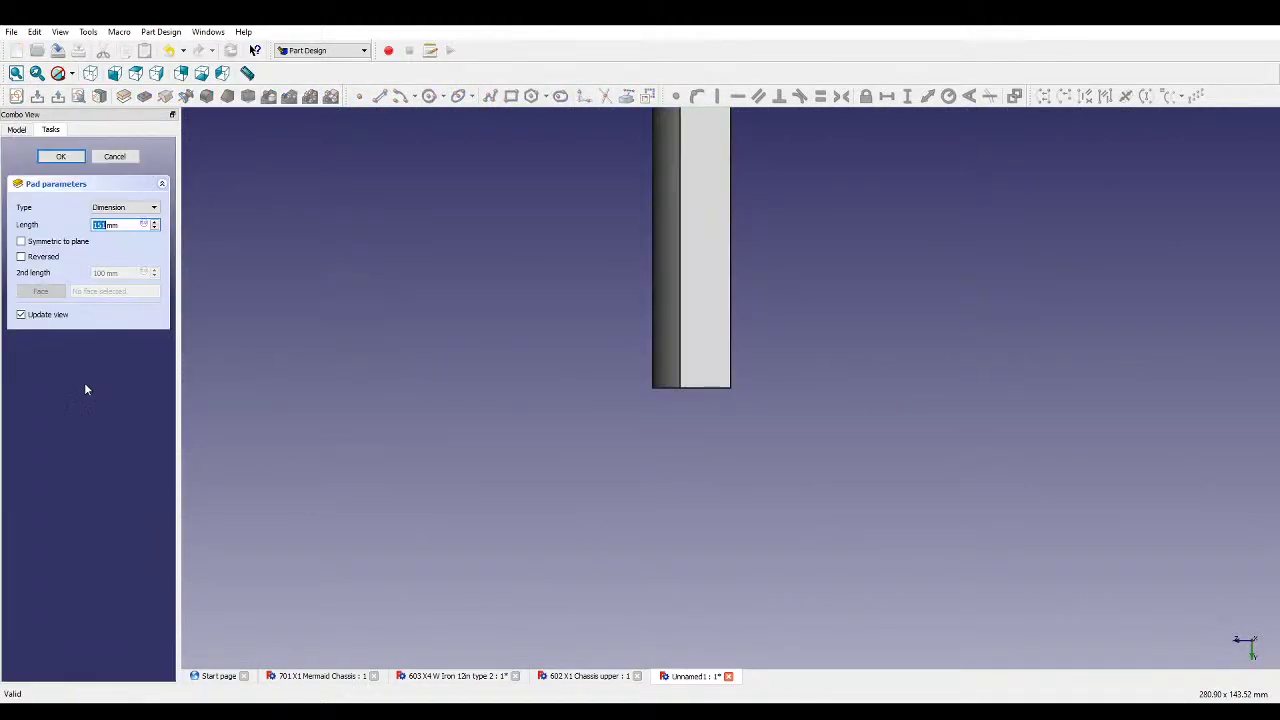
scroll(100, 207, down, 4)
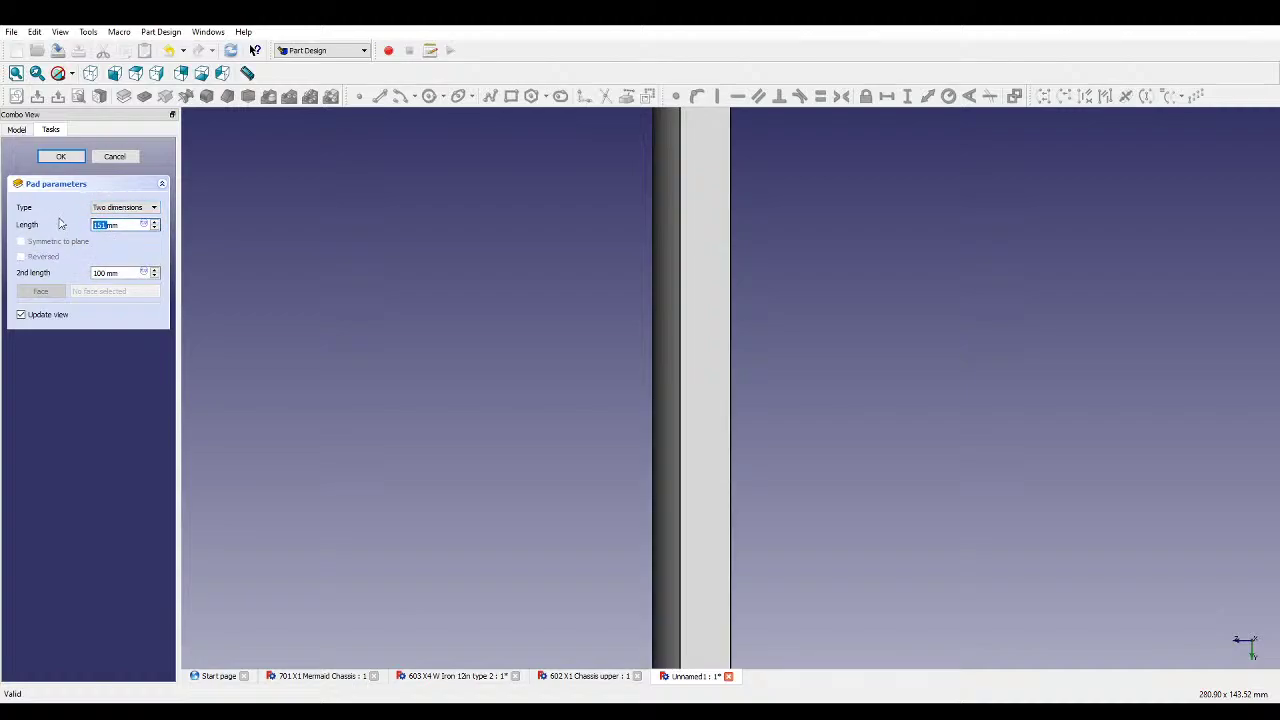
text(75.5)
click(105, 272)
double_click(105, 272)
text(75)
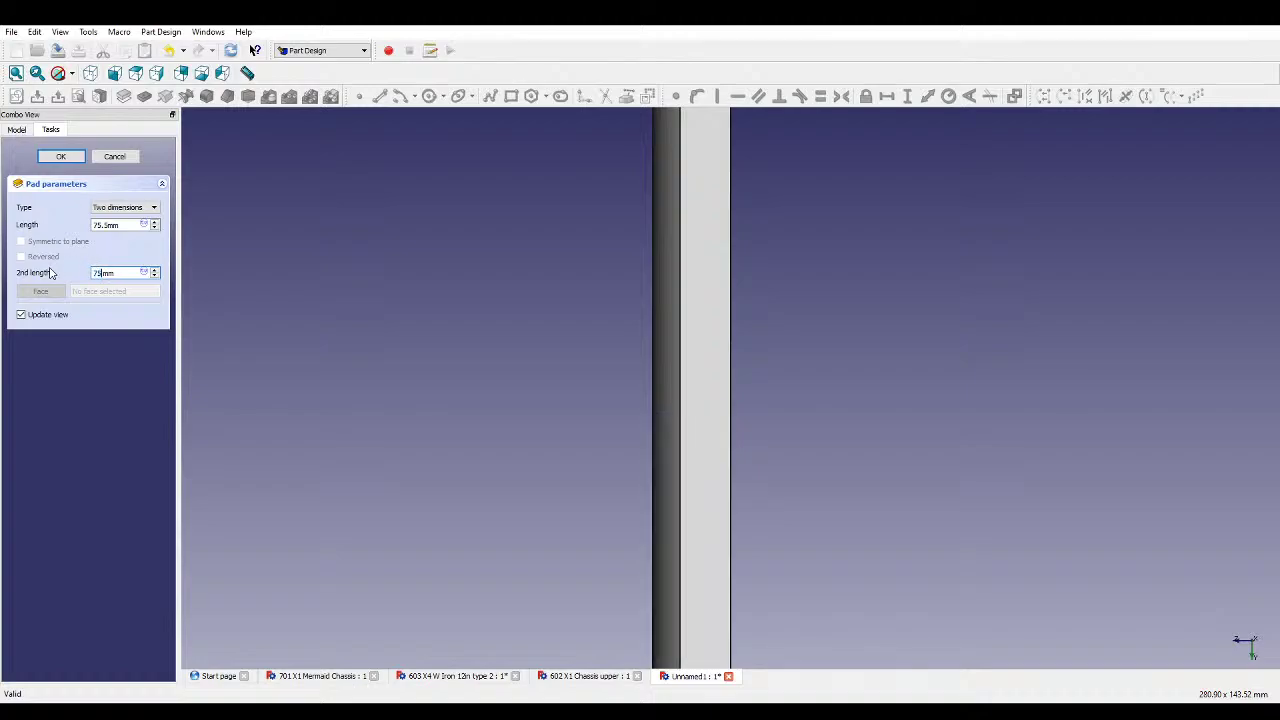
text(.5)
key(Return)
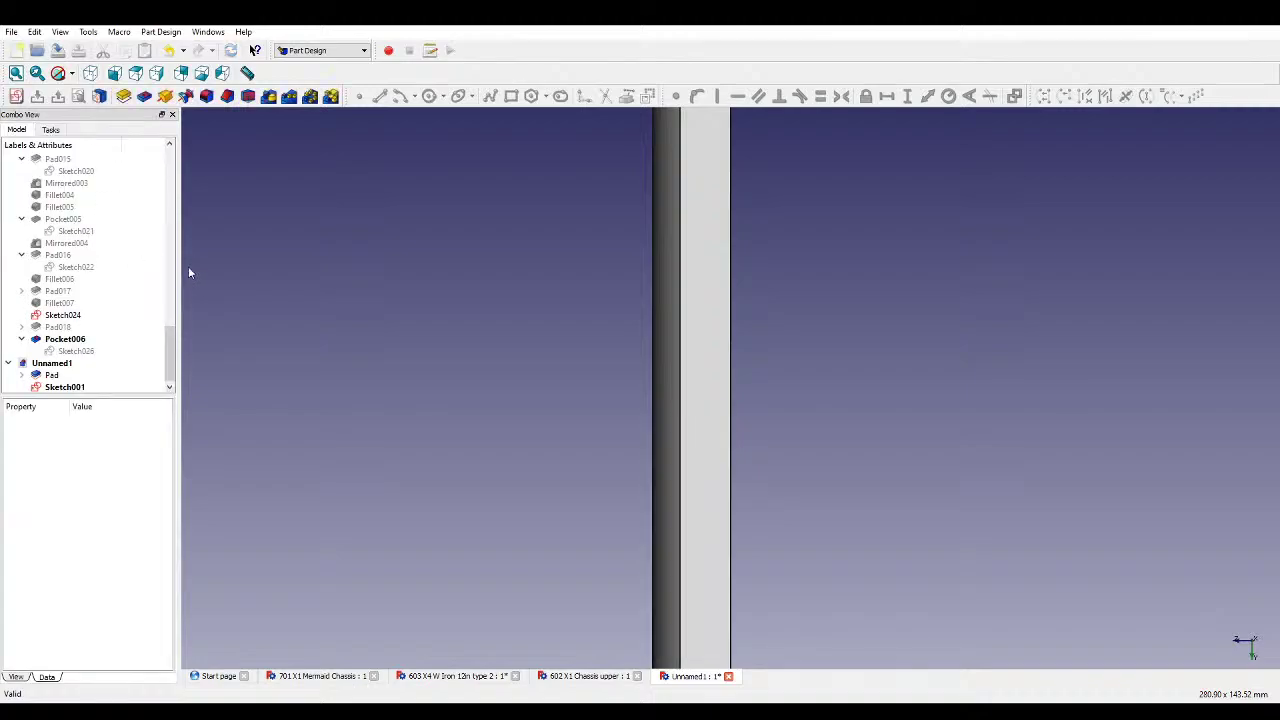
- Sketch a rectangle about 28 by 141 mm on the pad's flat side face and delete its long edge beyond the arched top
scroll(669, 309, down, 3)
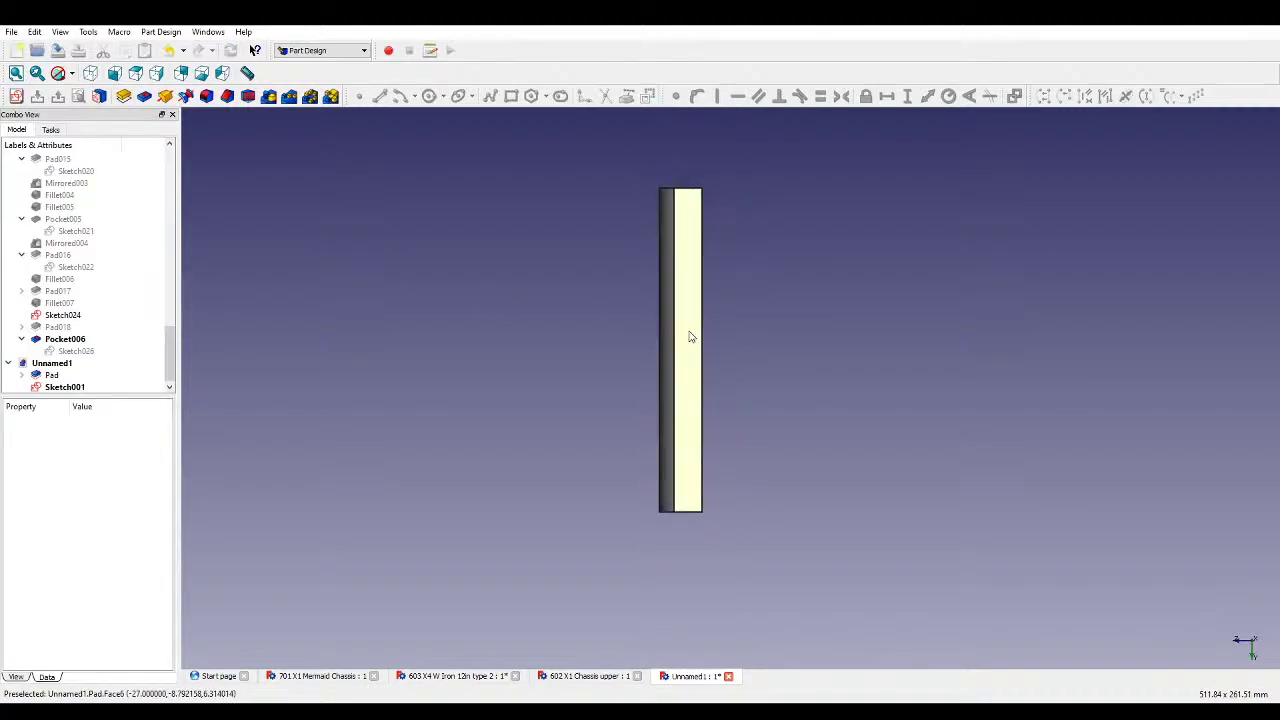
click(699, 280)
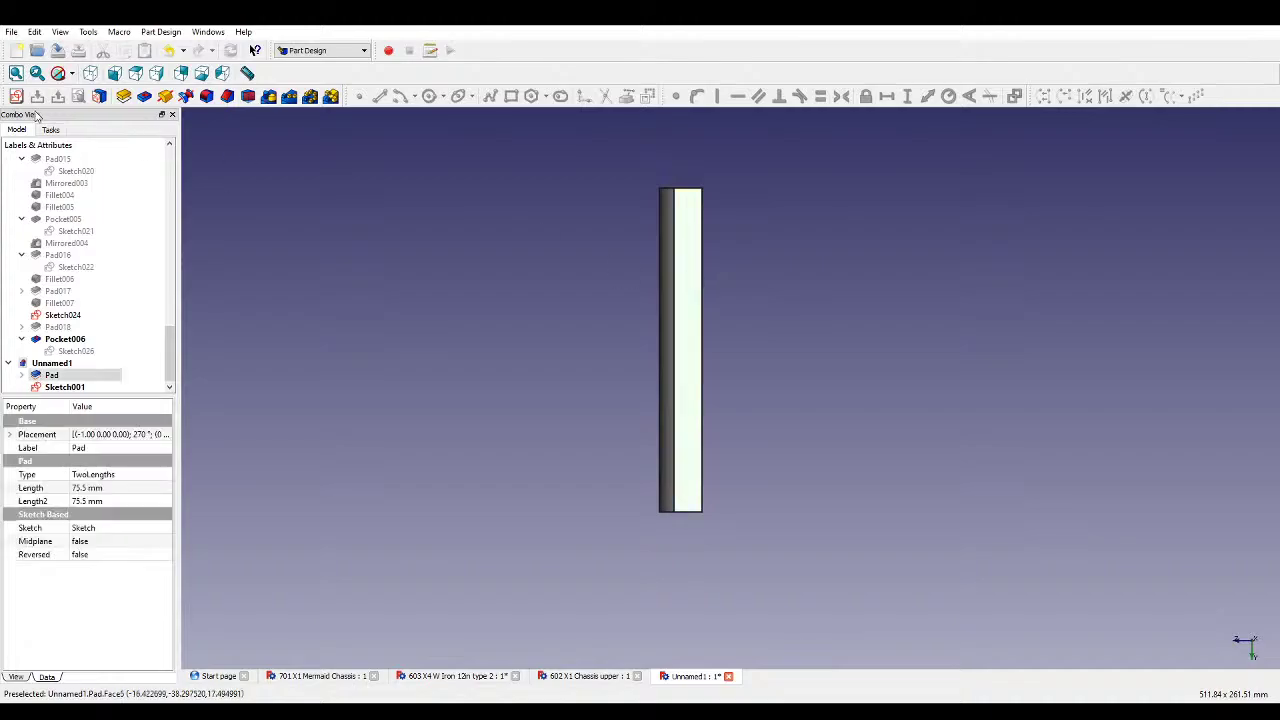
click(16, 95)
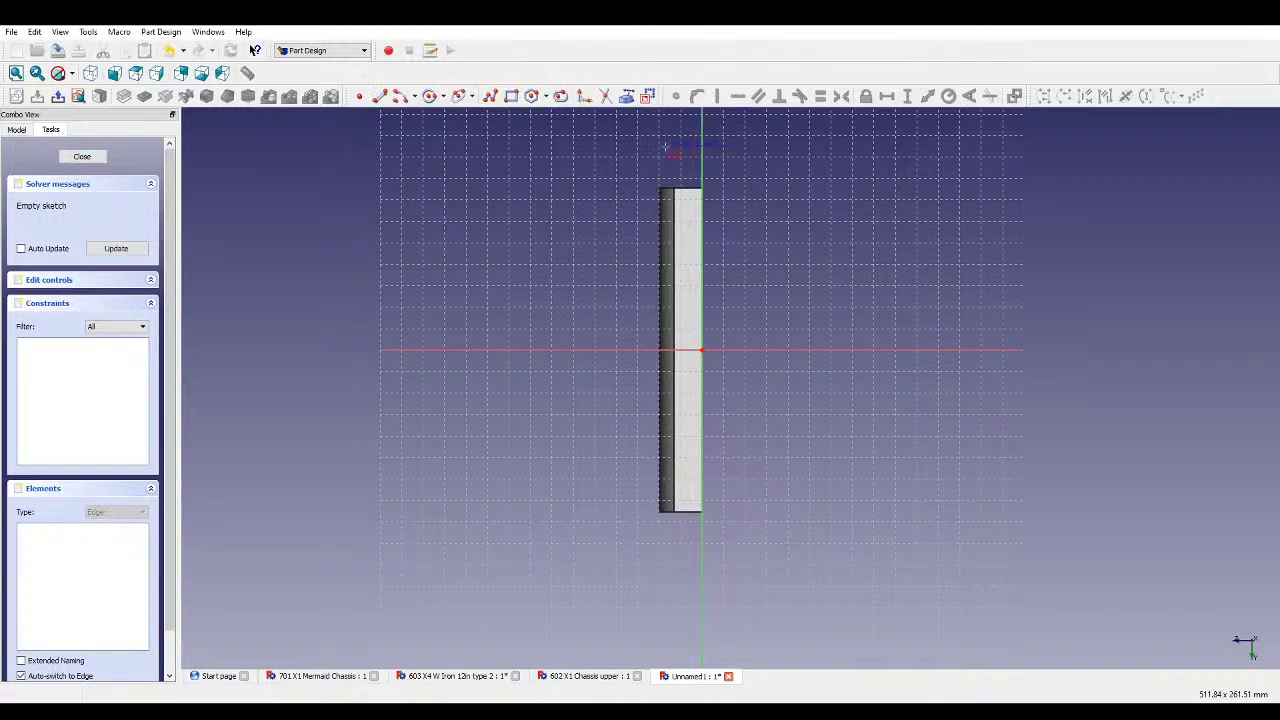
click(638, 200)
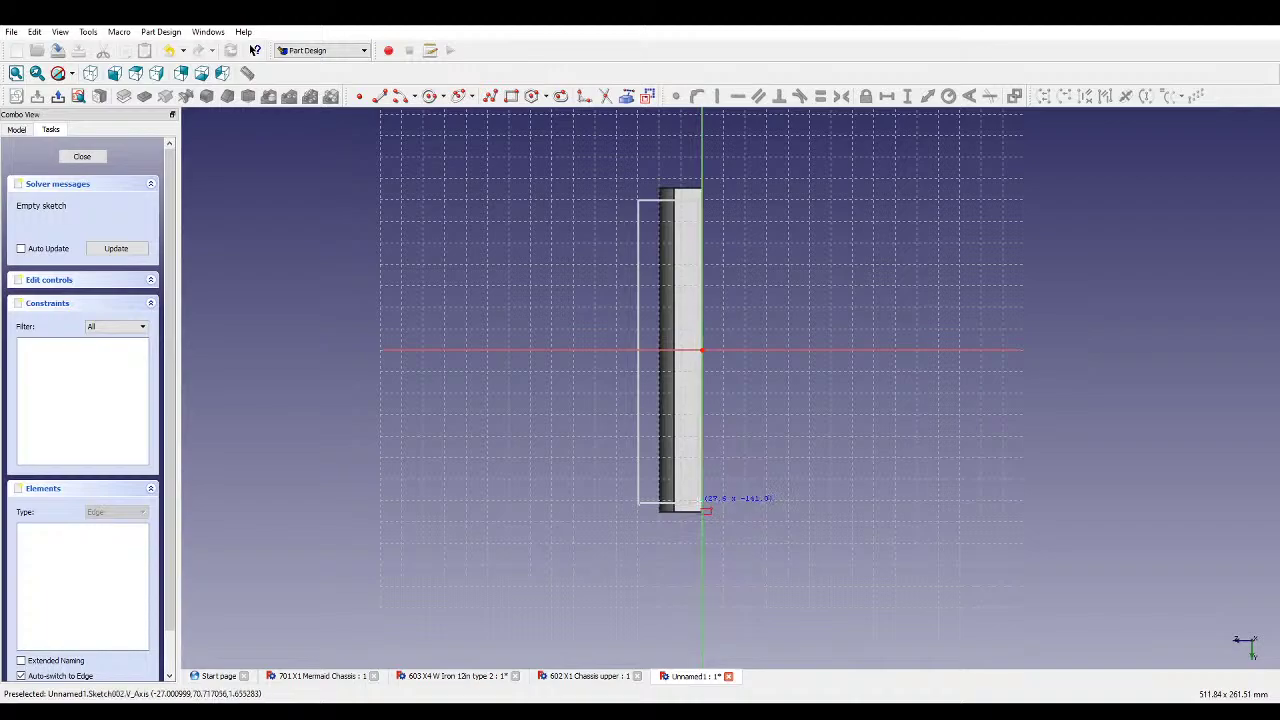
click(696, 502)
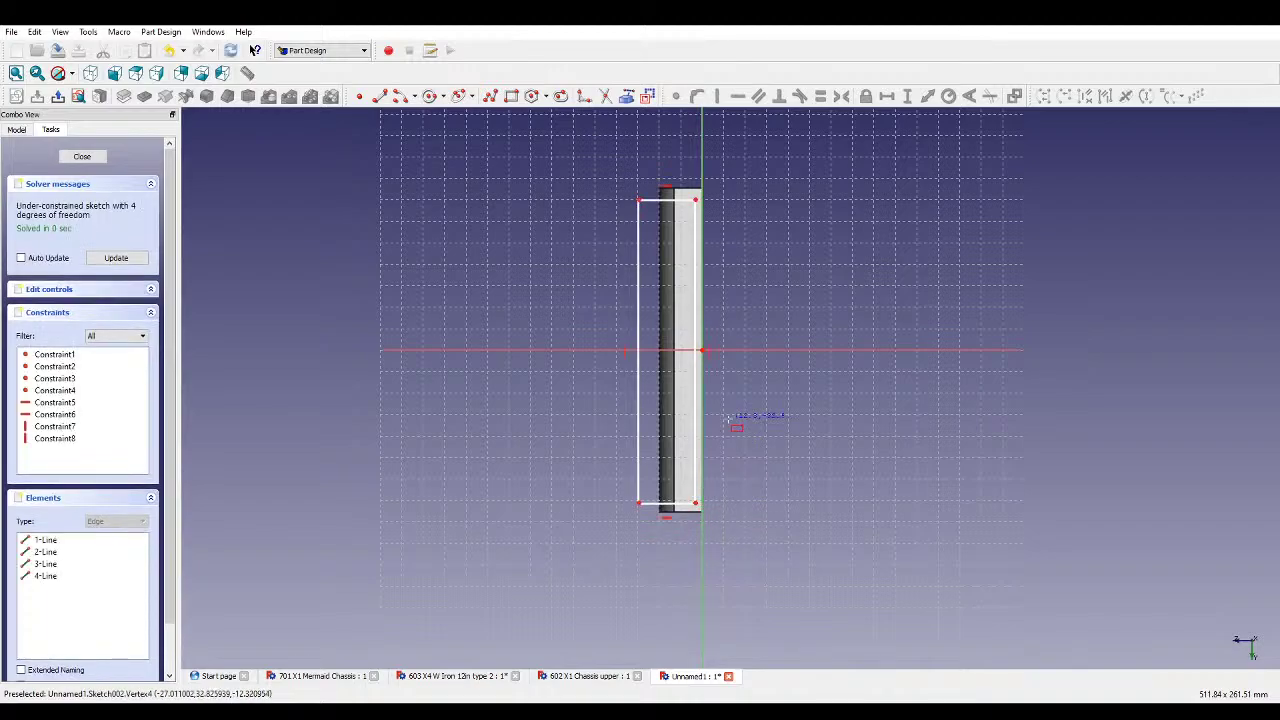
click(640, 308)
key(Delete)
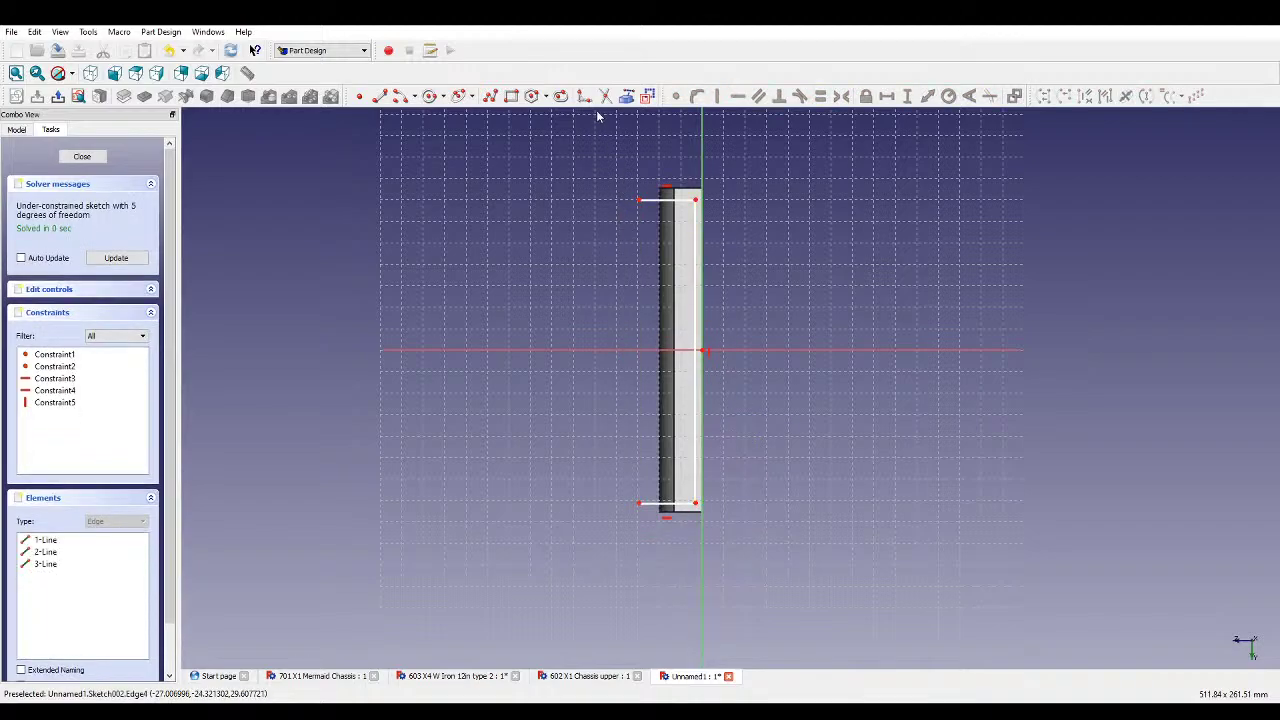
- Close the sketch's open side with two vertical lines meeting on the horizontal axis and make them equal in length
click(490, 96)
click(638, 199)
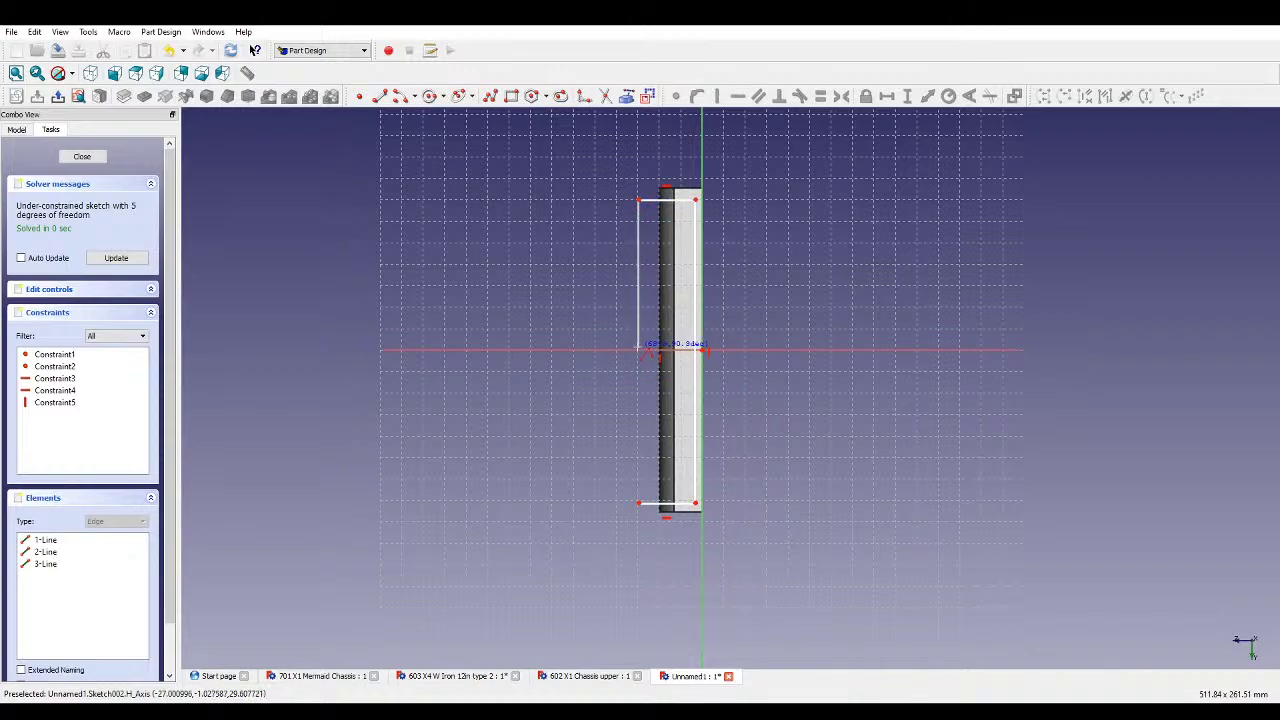
click(638, 349)
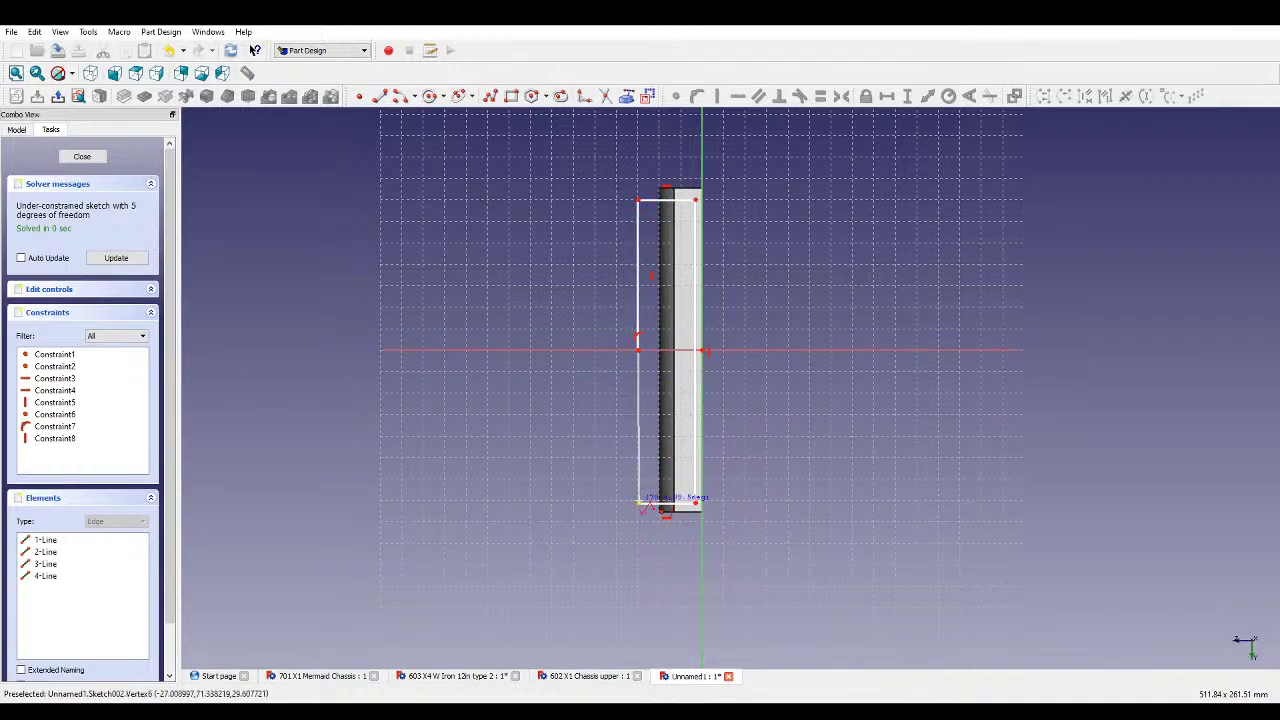
click(638, 500)
right_click(645, 437)
click(641, 428)
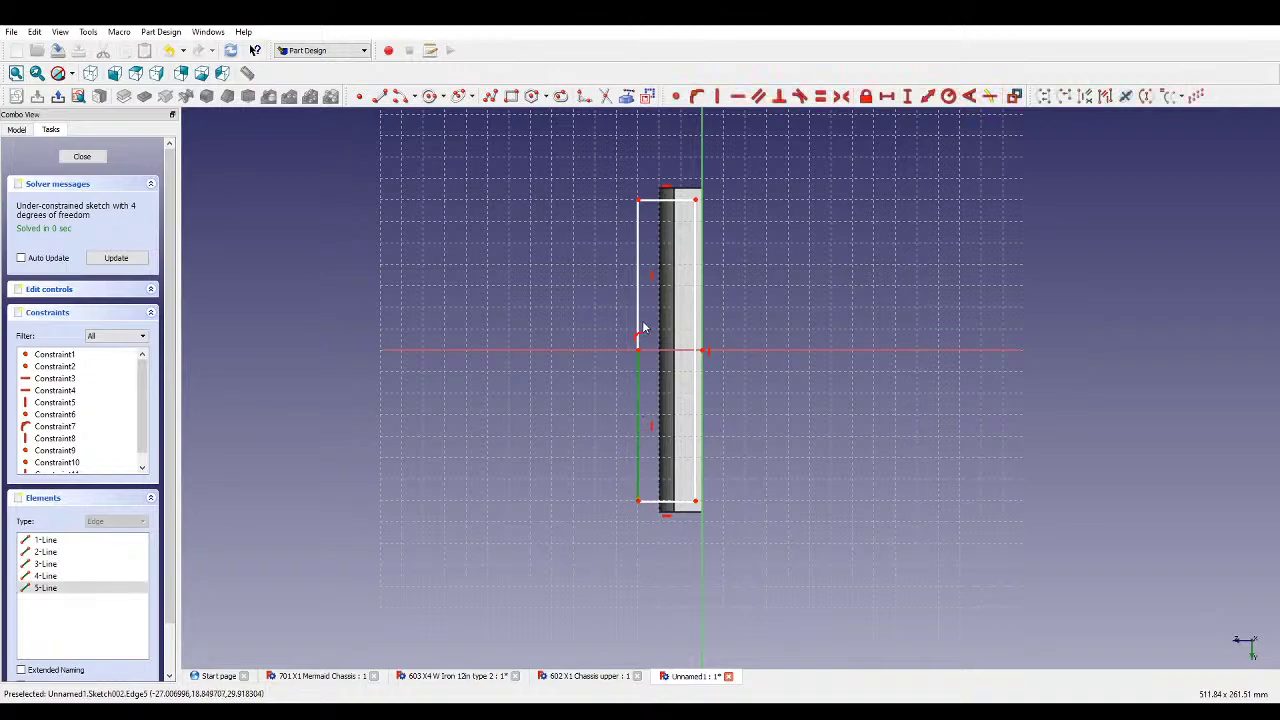
click(640, 318)
click(821, 96)
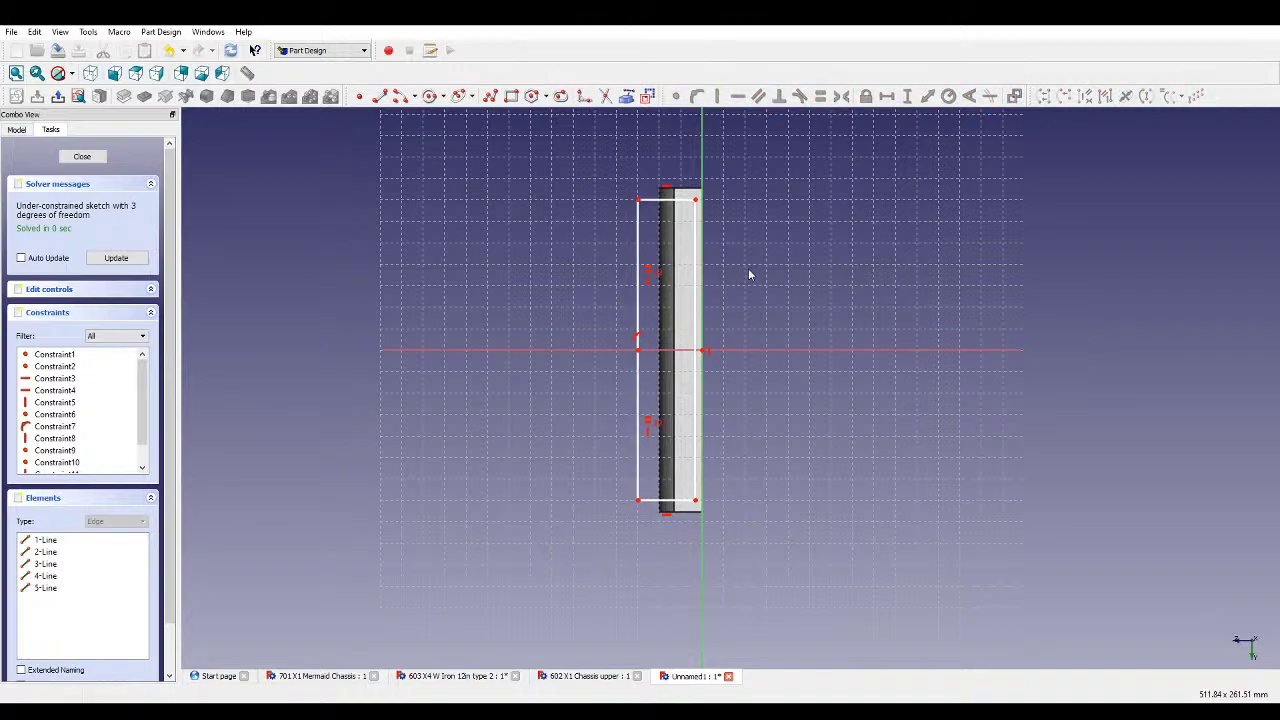
- Set the rectangle's single long edge to 149 mm and its horizontal distance from the vertical axis to 1 mm
click(694, 288)
click(907, 100)
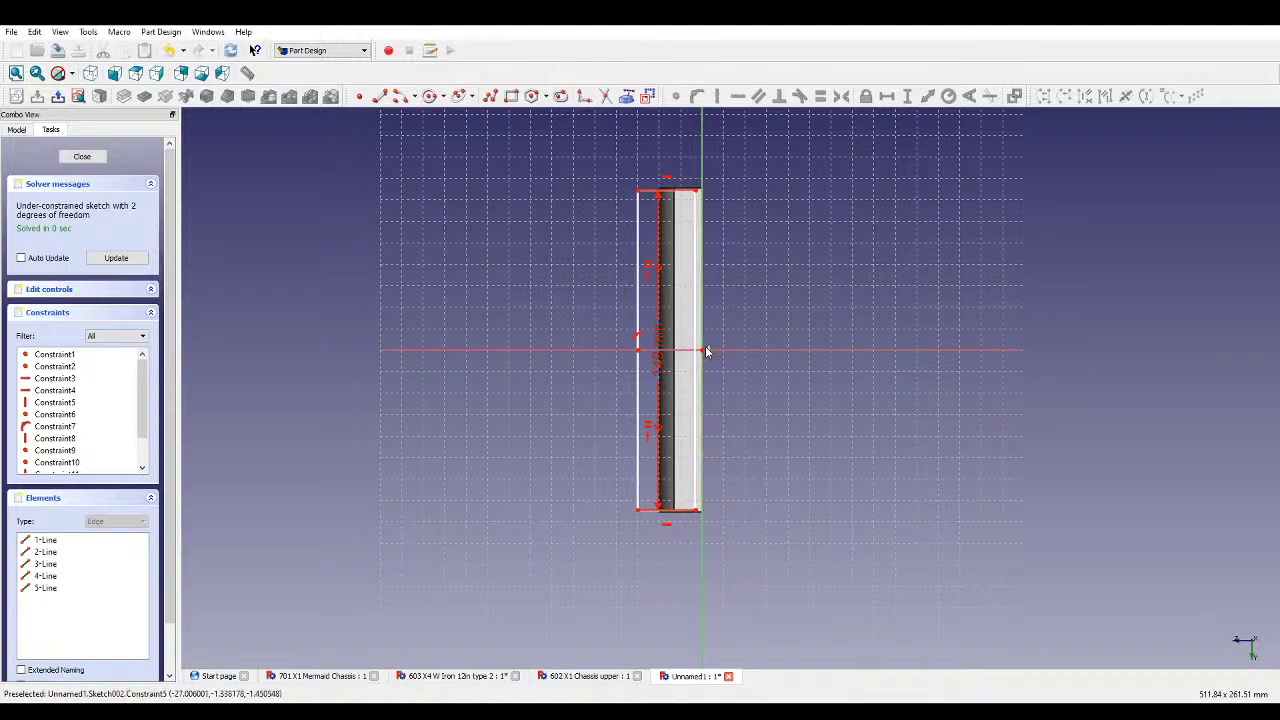
click(699, 243)
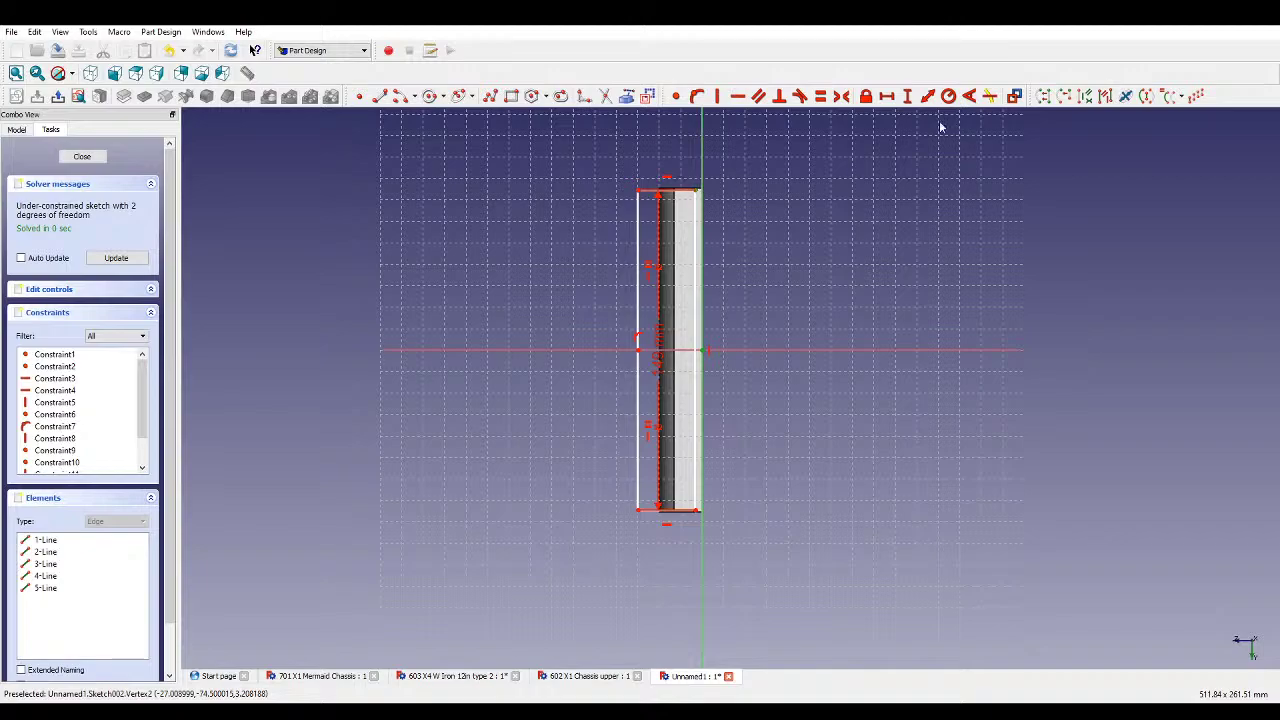
click(887, 96)
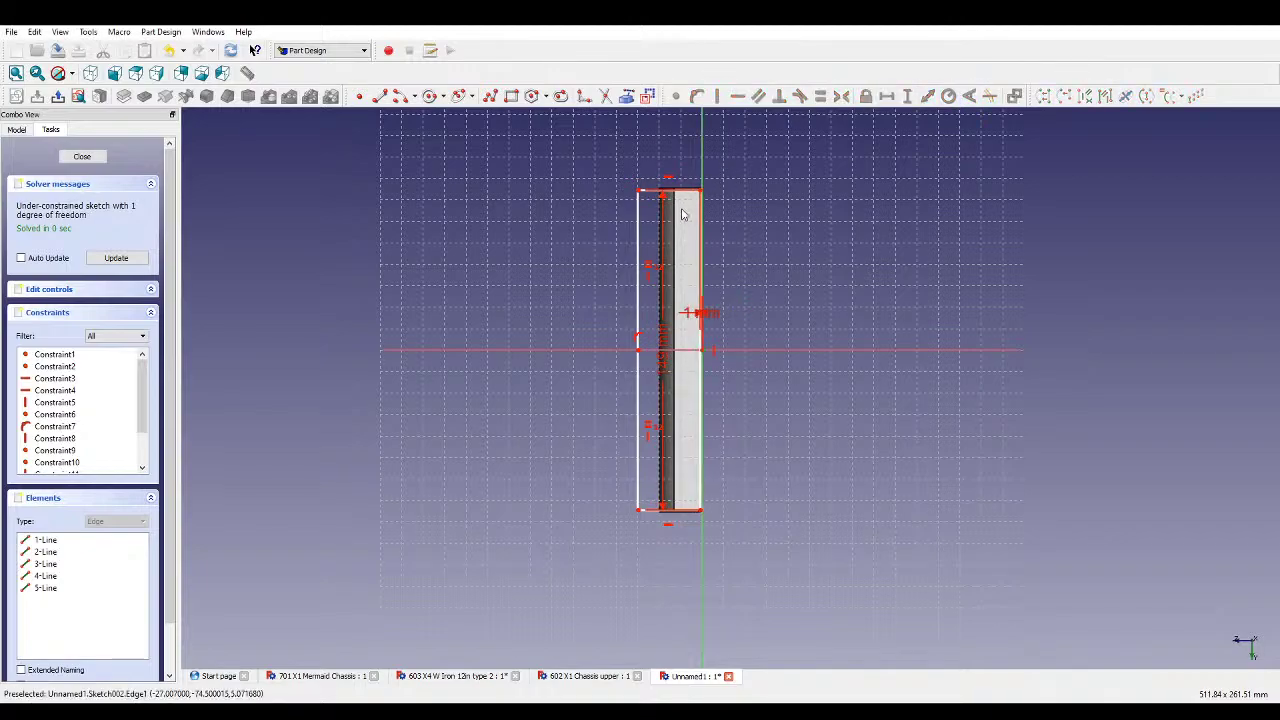
- Set the rectangle's short edge to 21 mm and close the sketch
scroll(683, 209, up, 4)
click(699, 168)
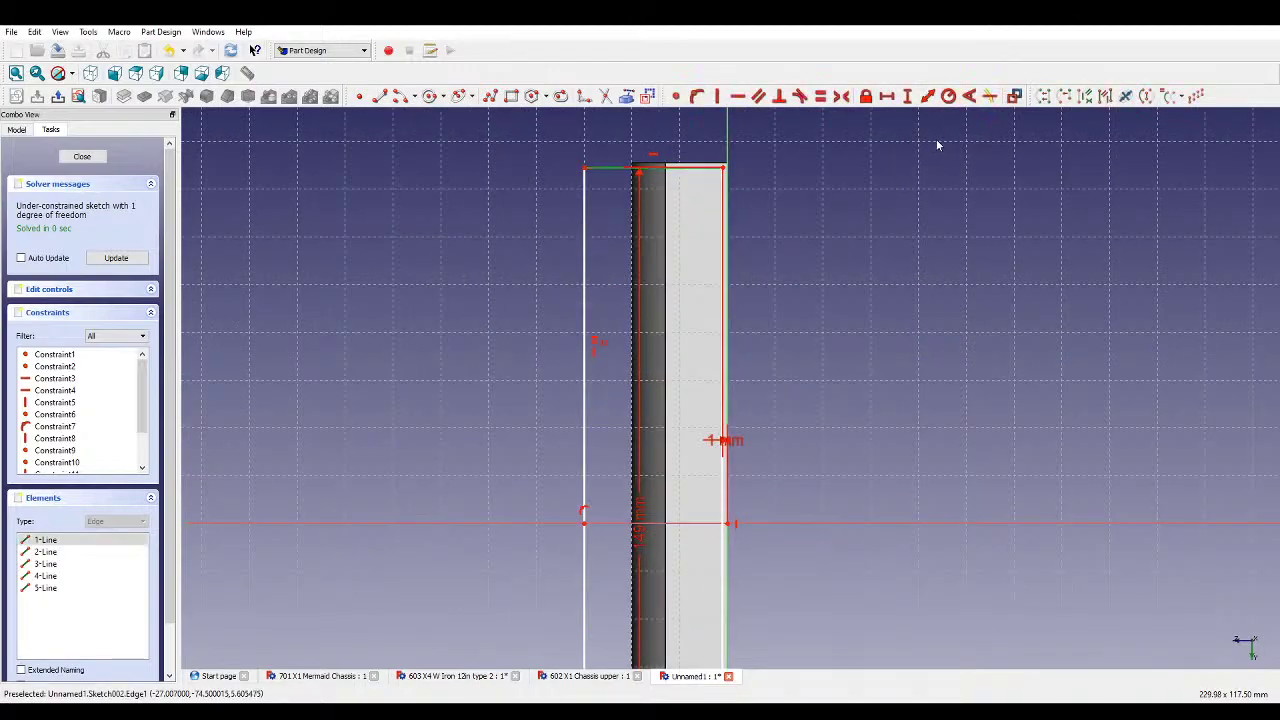
click(887, 96)
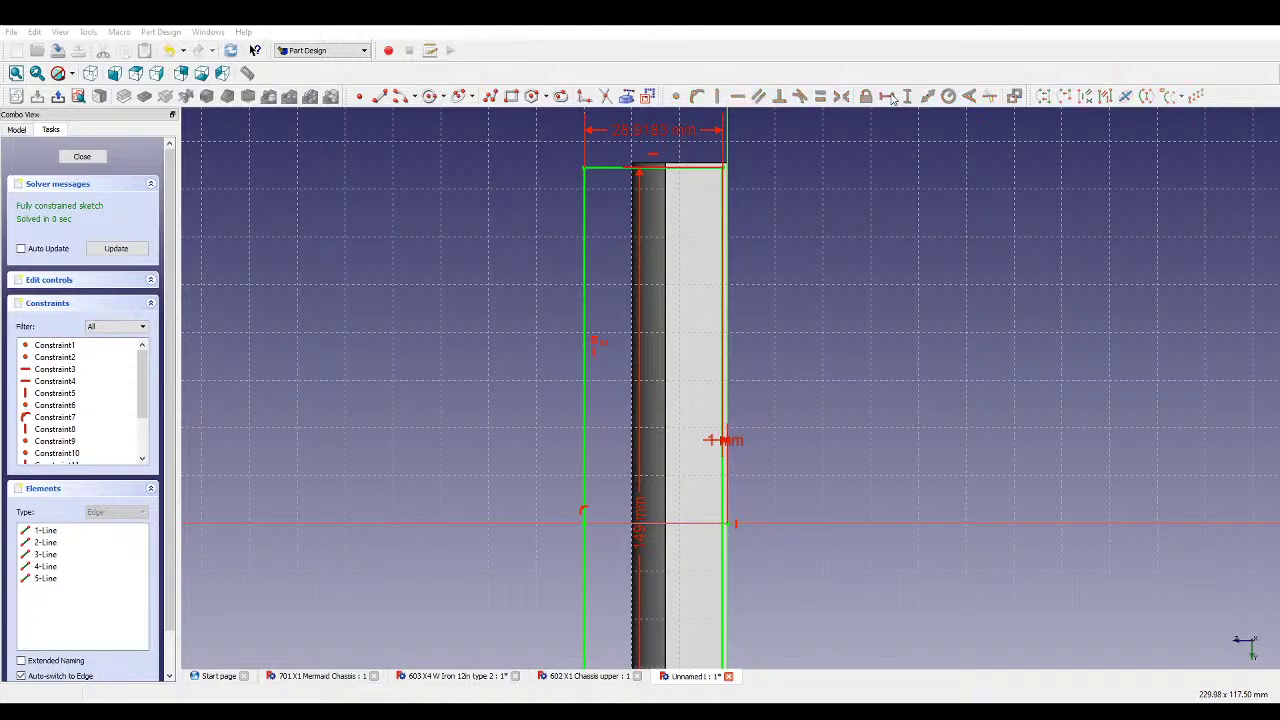
text(21)
key(Return)
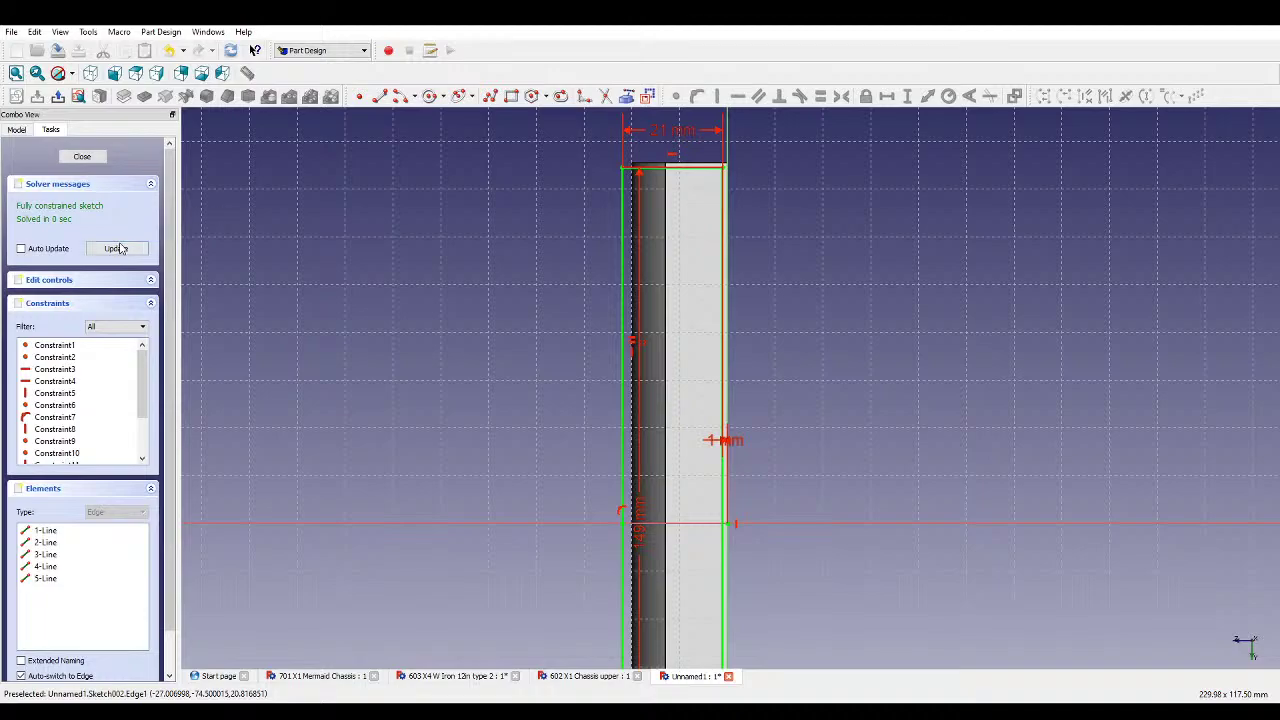
click(82, 156)
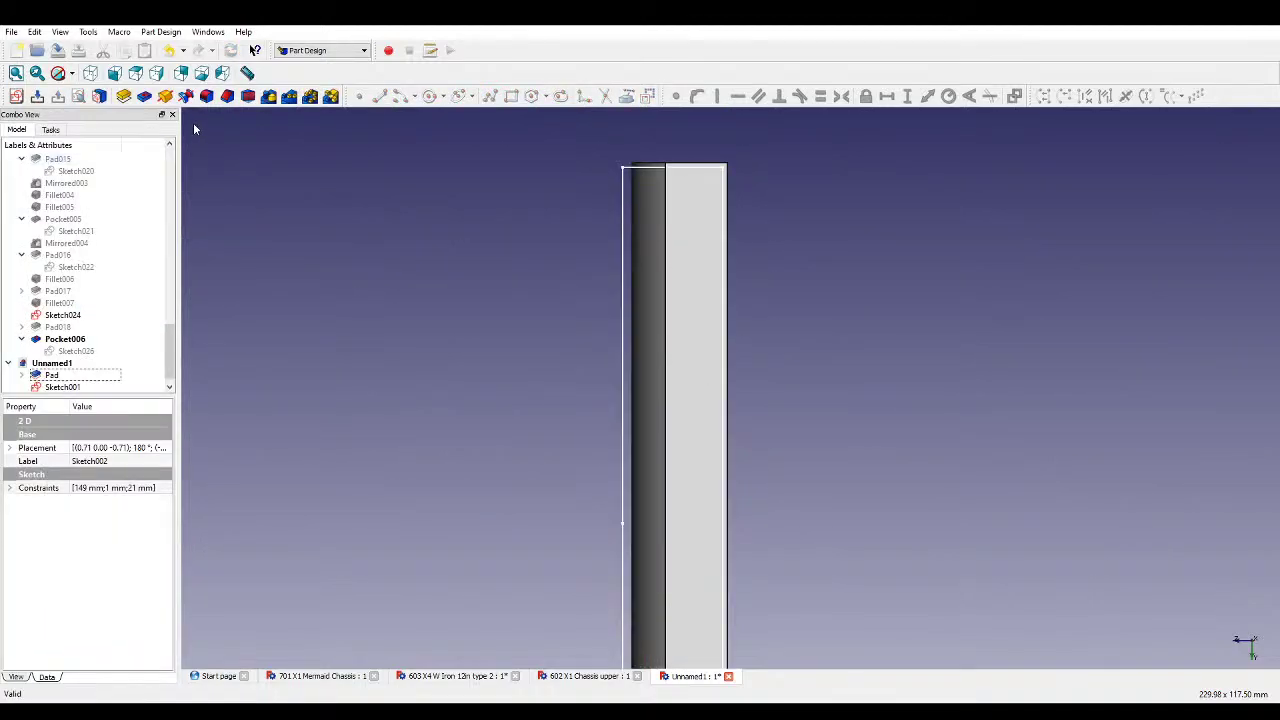
- Pocket the rectangle through all of the arched part and check the hollowed result
click(143, 98)
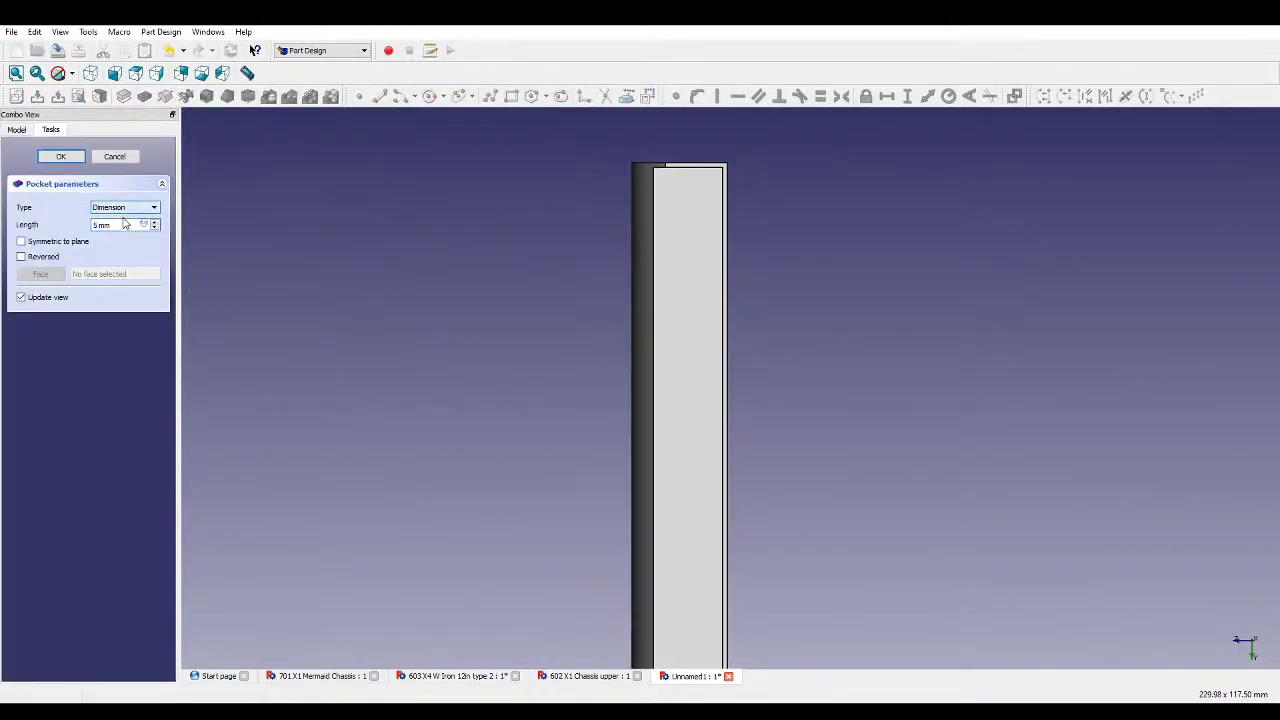
click(124, 207)
click(124, 221)
middle_drag(466, 357, 754, 217)
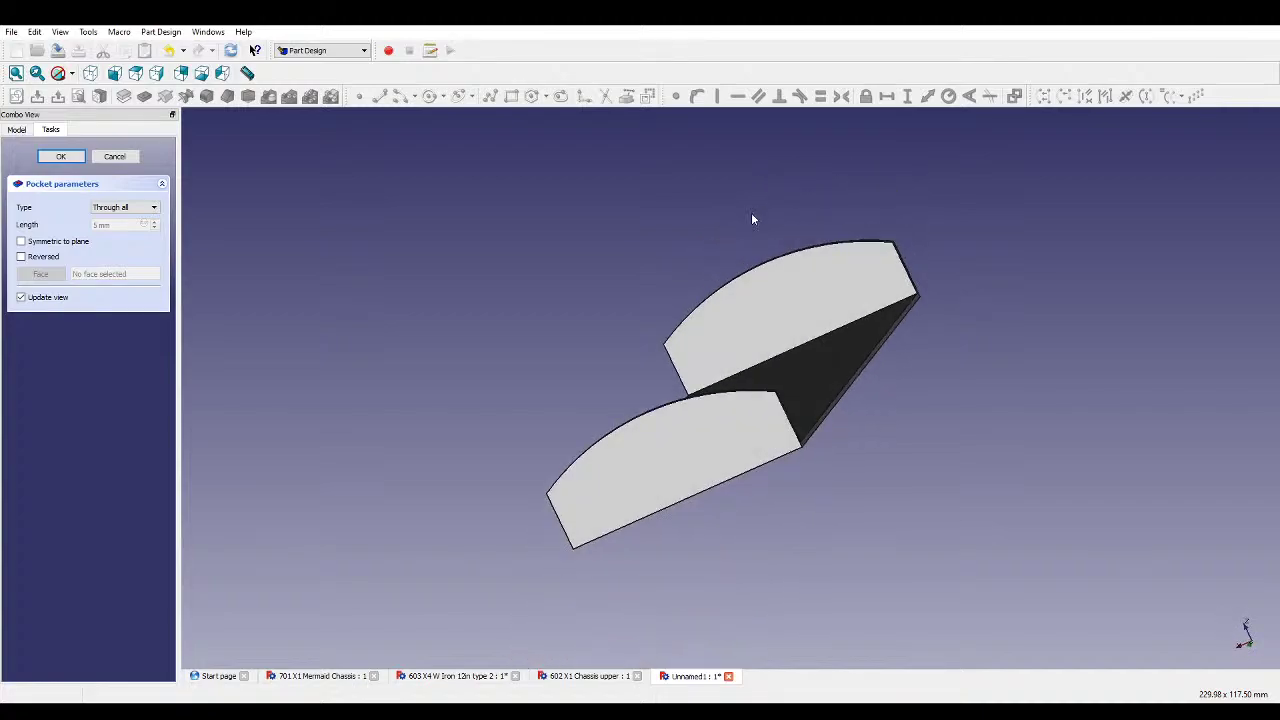
key(Return)
middle_drag(760, 400, 711, 423)
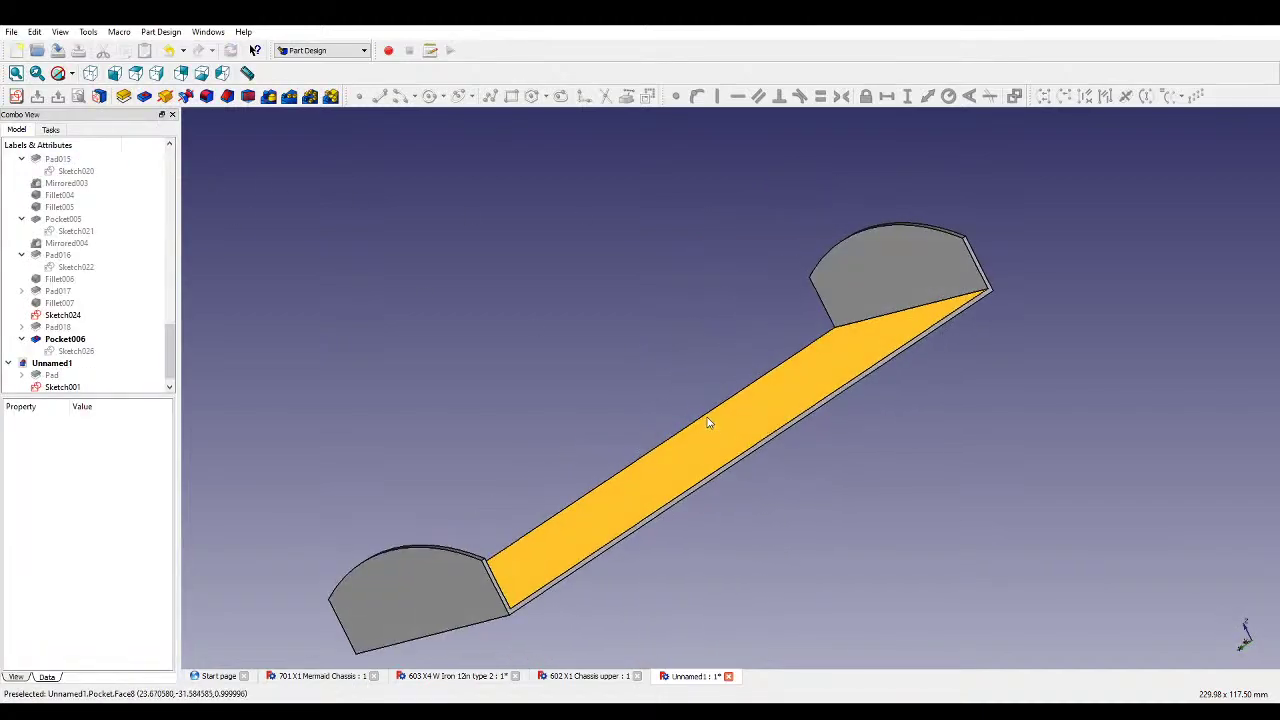
middle_drag(580, 326, 857, 606)
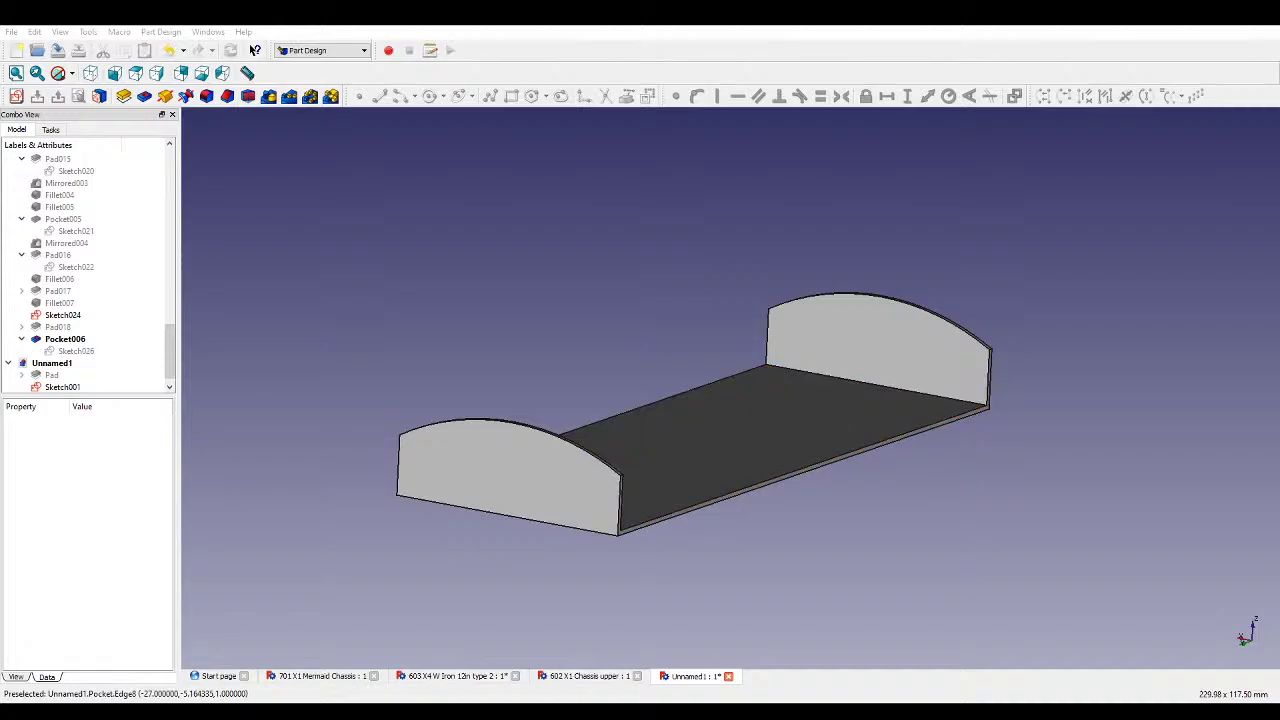
- Start a new sketch on the outer face of one arched end wall
middle_drag(600, 470, 683, 532)
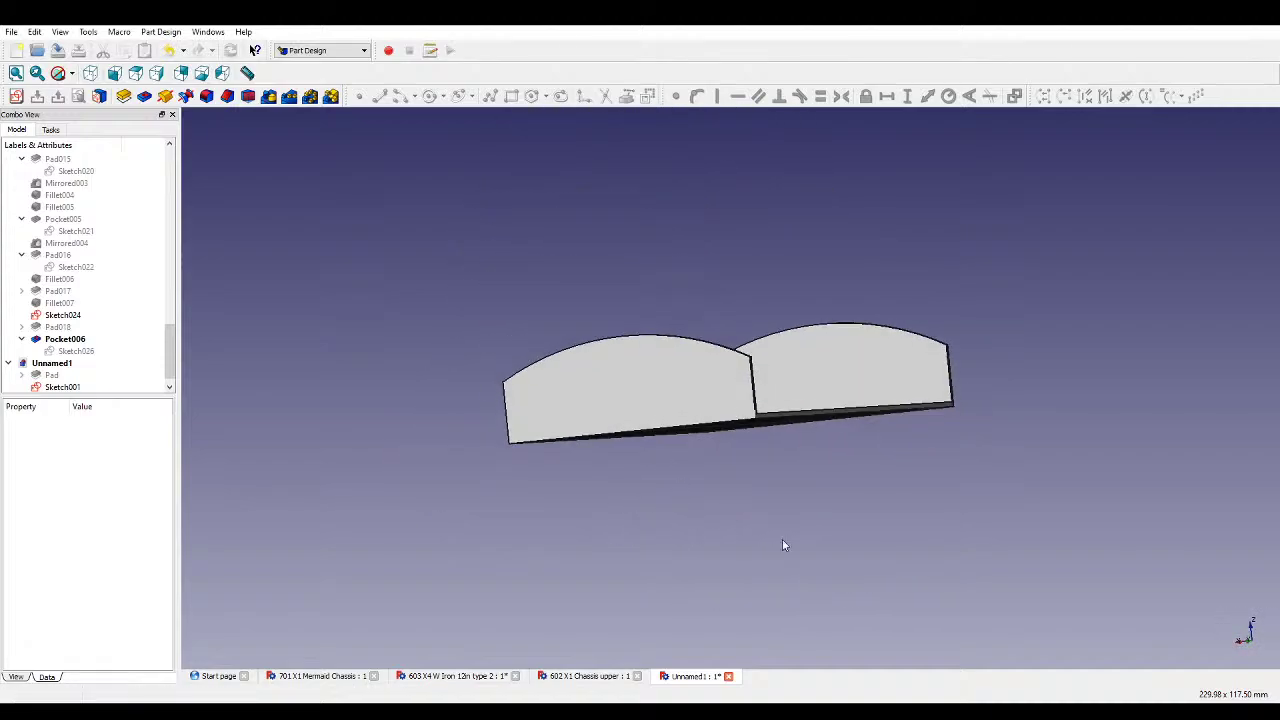
click(691, 414)
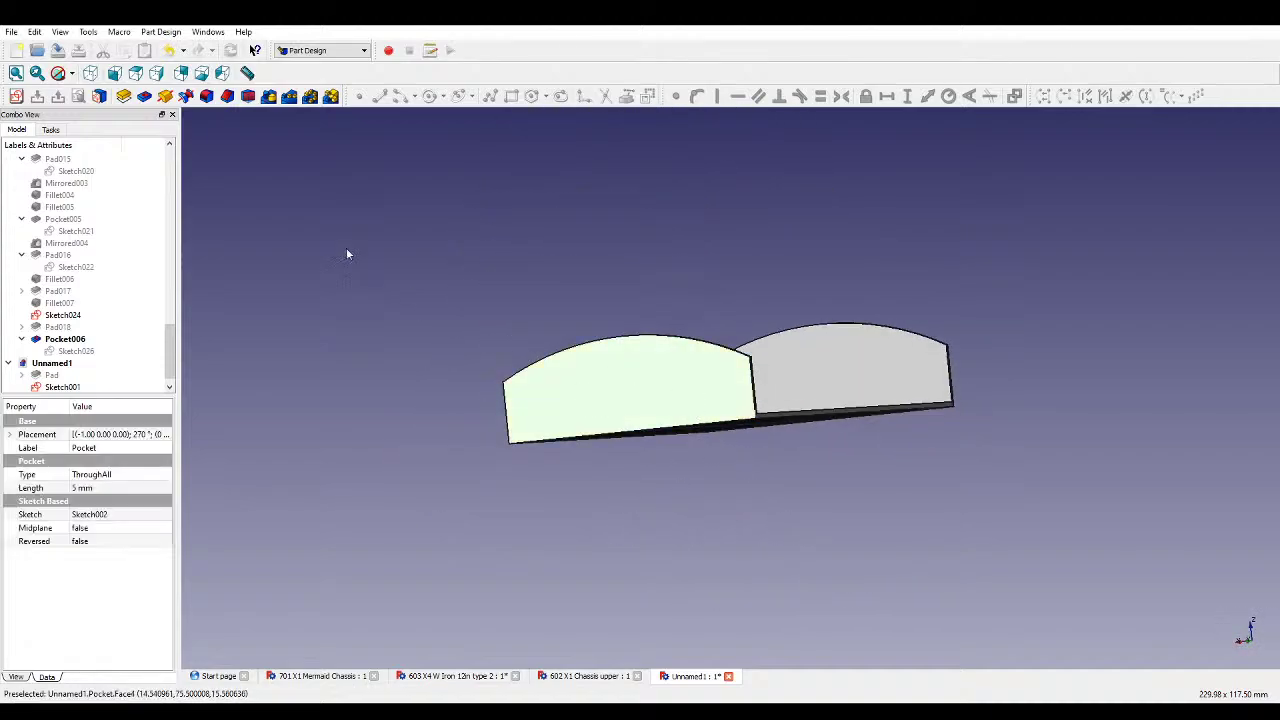
click(38, 96)
scroll(652, 326, up, 5)
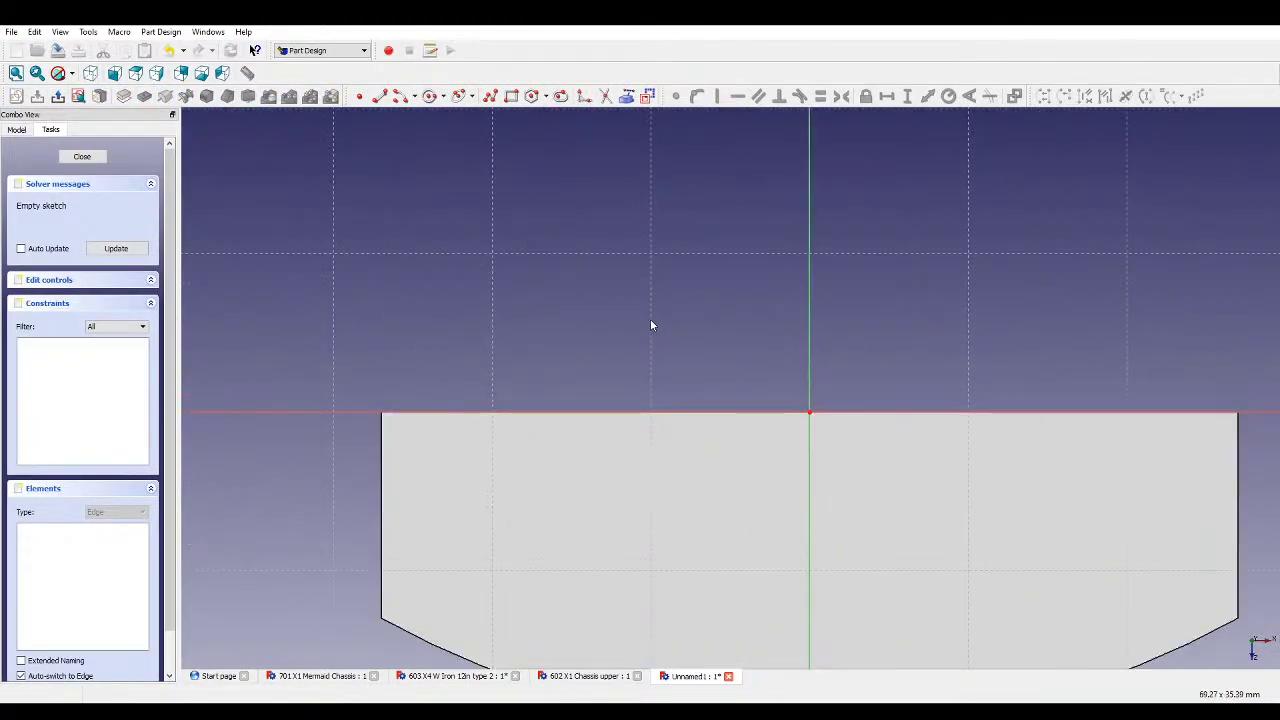
- Draw a closed channel profile about 3.4 by 6.3 mm against the flat base edge at its negative-X corner, with its notch facing outward
click(488, 97)
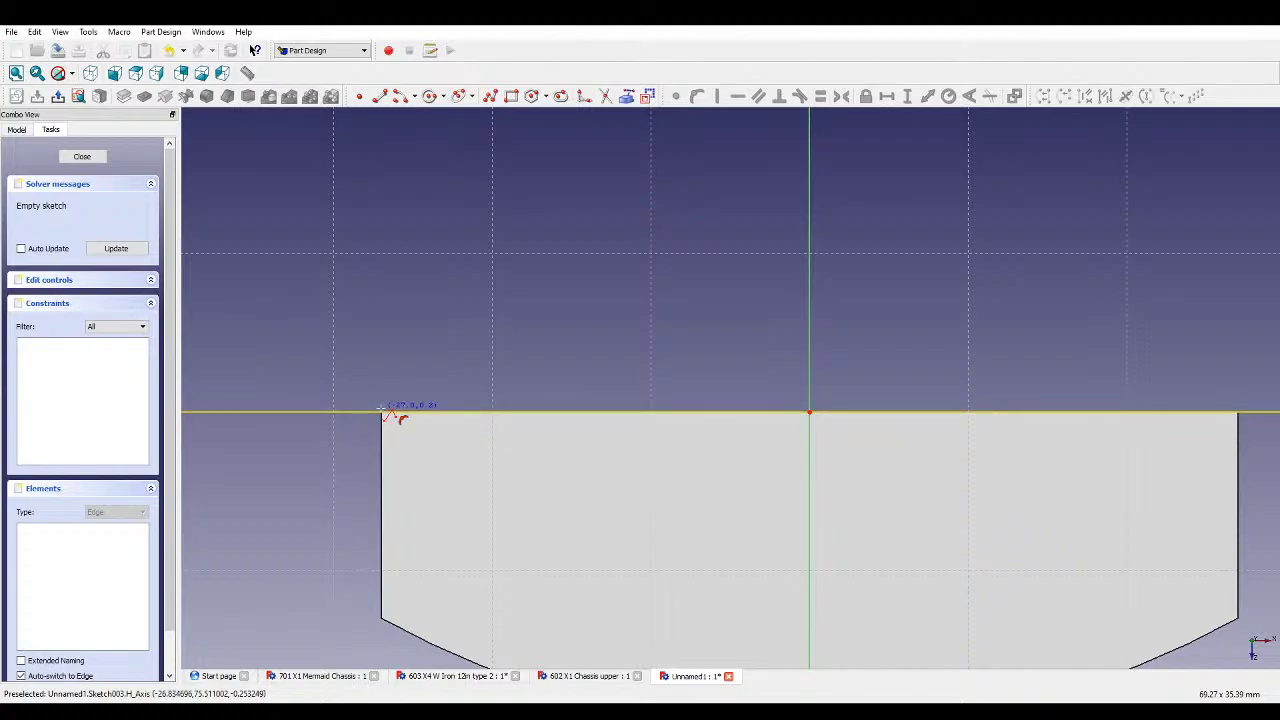
click(381, 410)
click(435, 410)
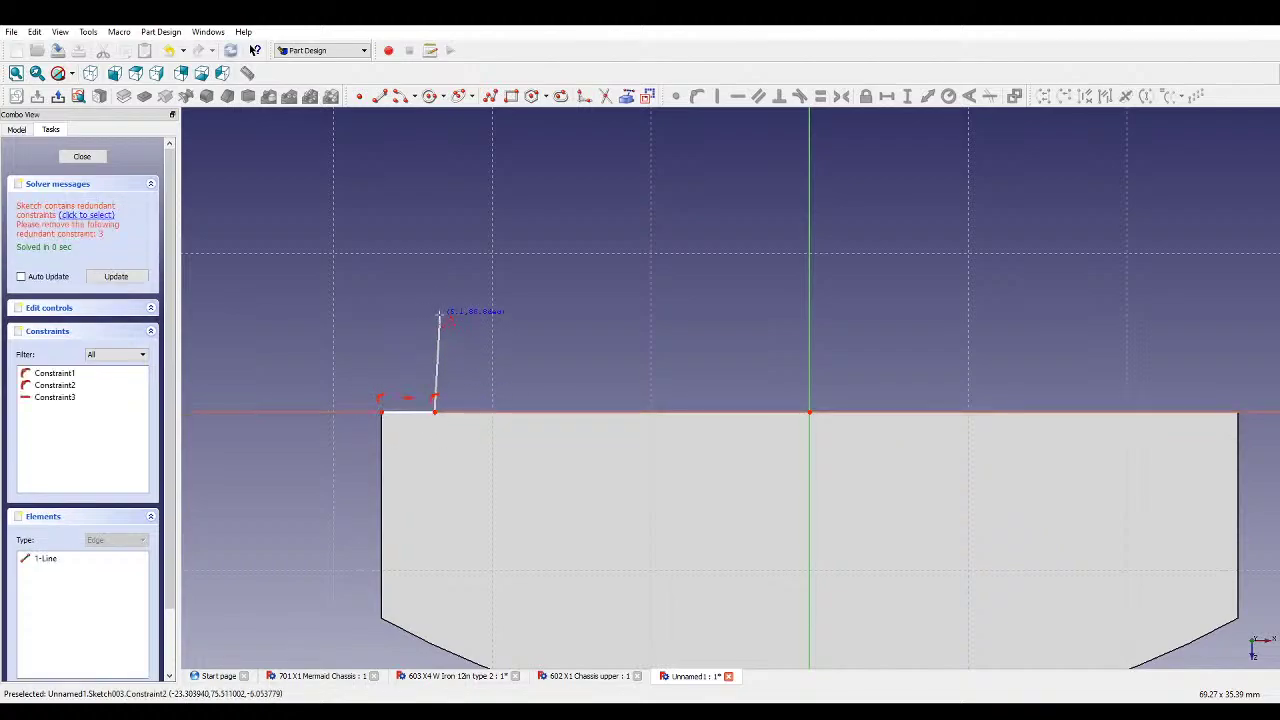
click(434, 312)
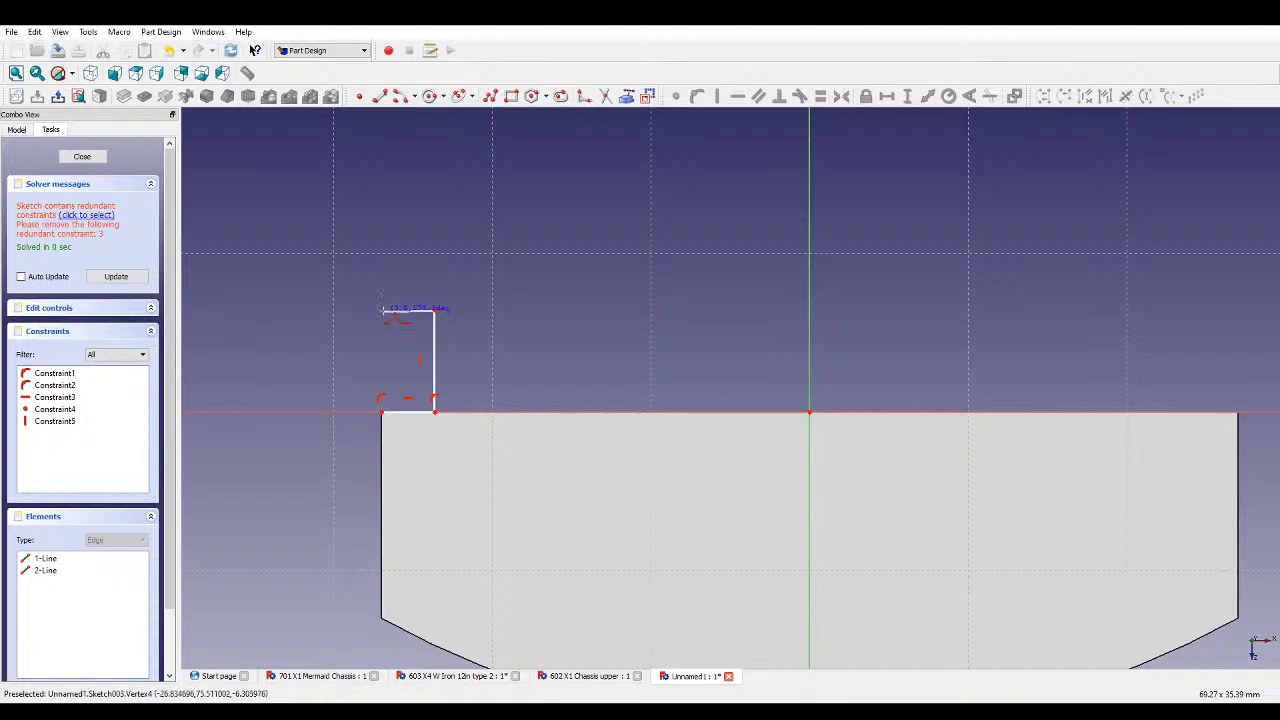
click(383, 312)
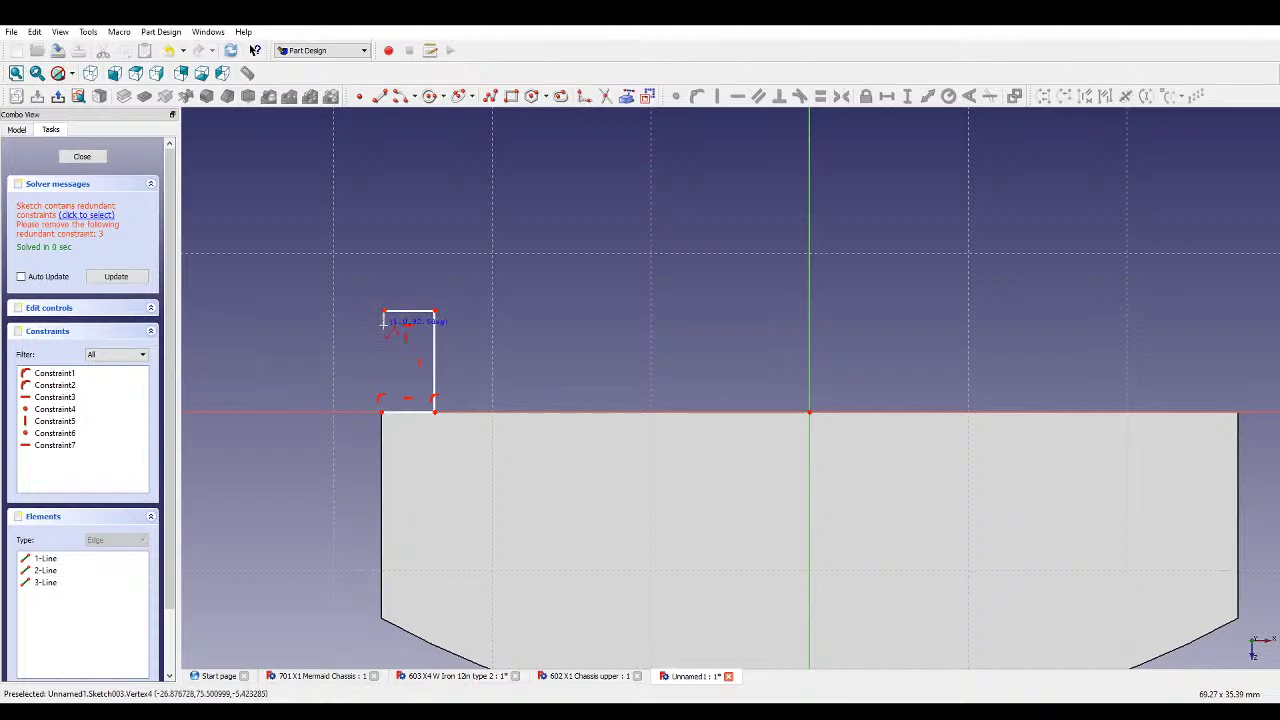
click(384, 325)
click(415, 328)
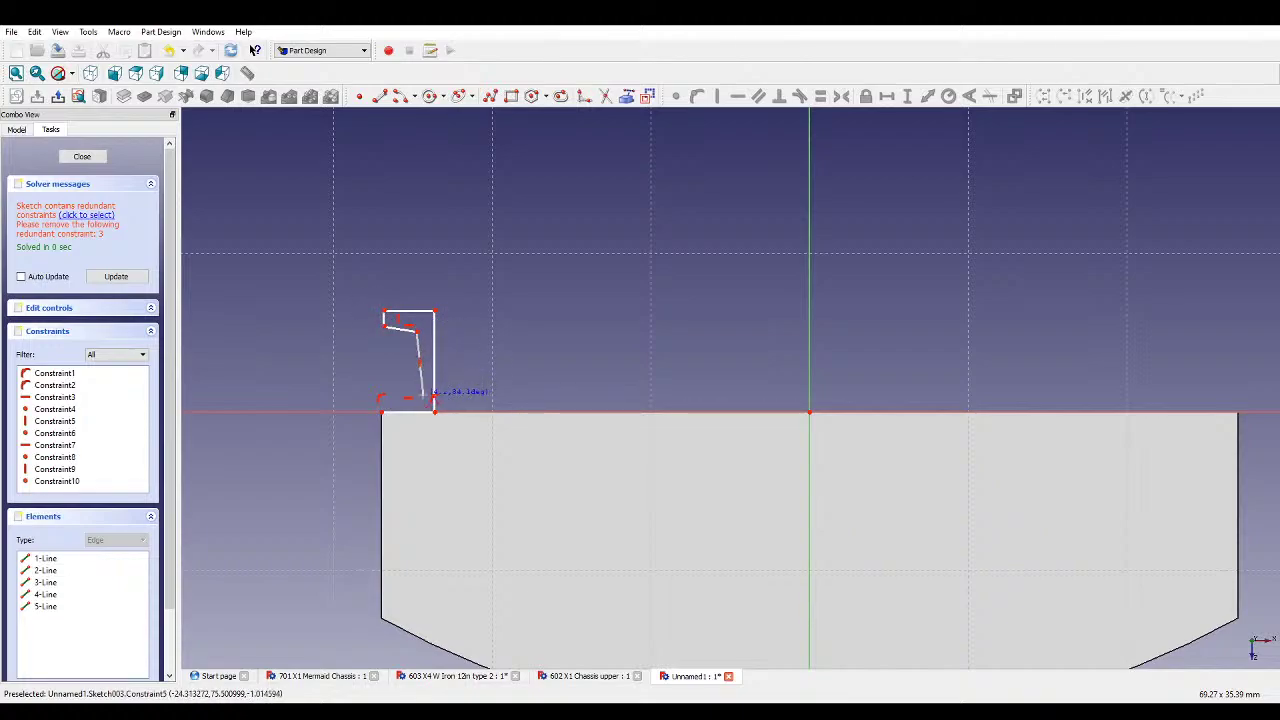
click(416, 392)
click(382, 399)
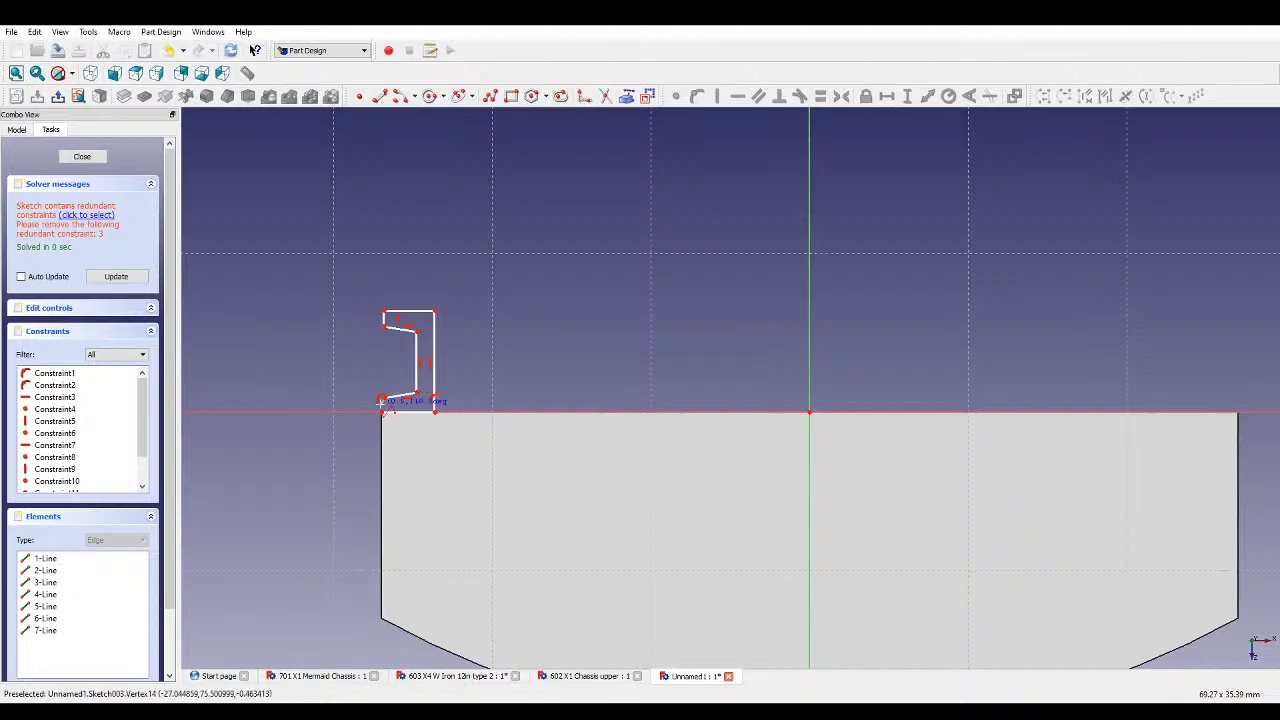
click(379, 406)
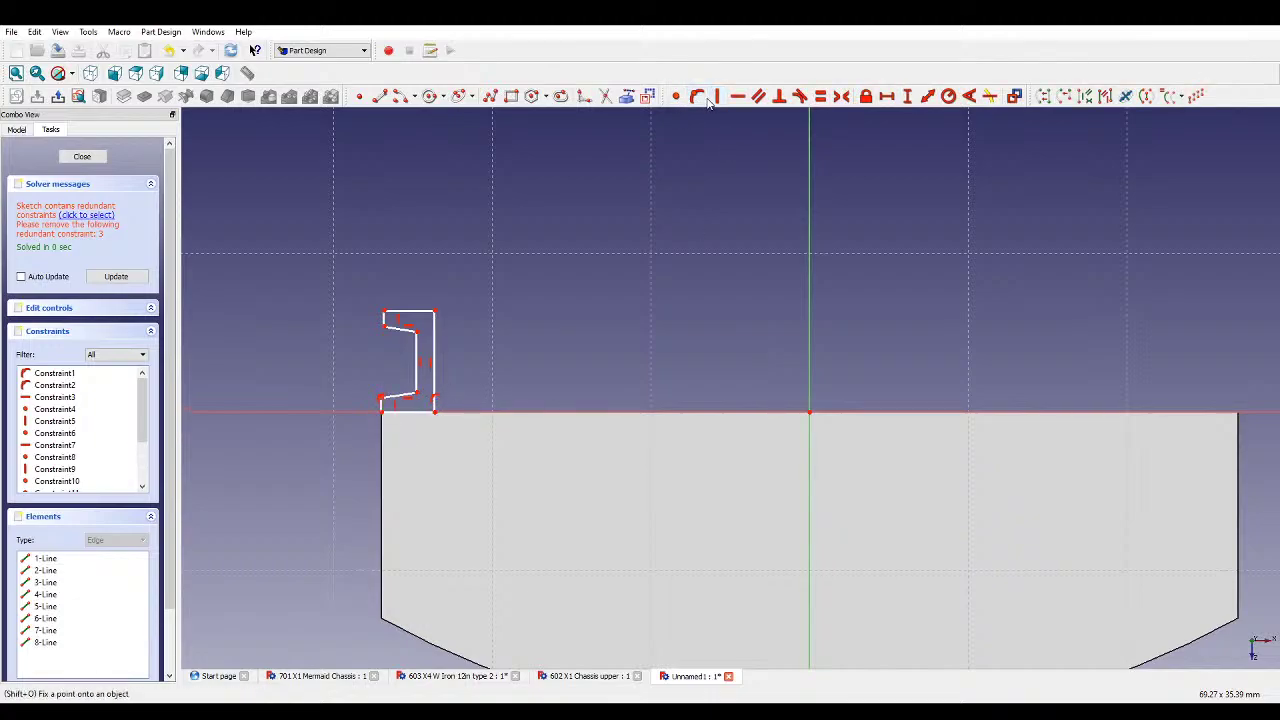
- Draw a second closed channel profile about 3.4 by 6.9 mm at the base edge's opposite corner, with its notch facing outward
click(490, 96)
scroll(478, 213, down, 1)
scroll(910, 320, up, 1)
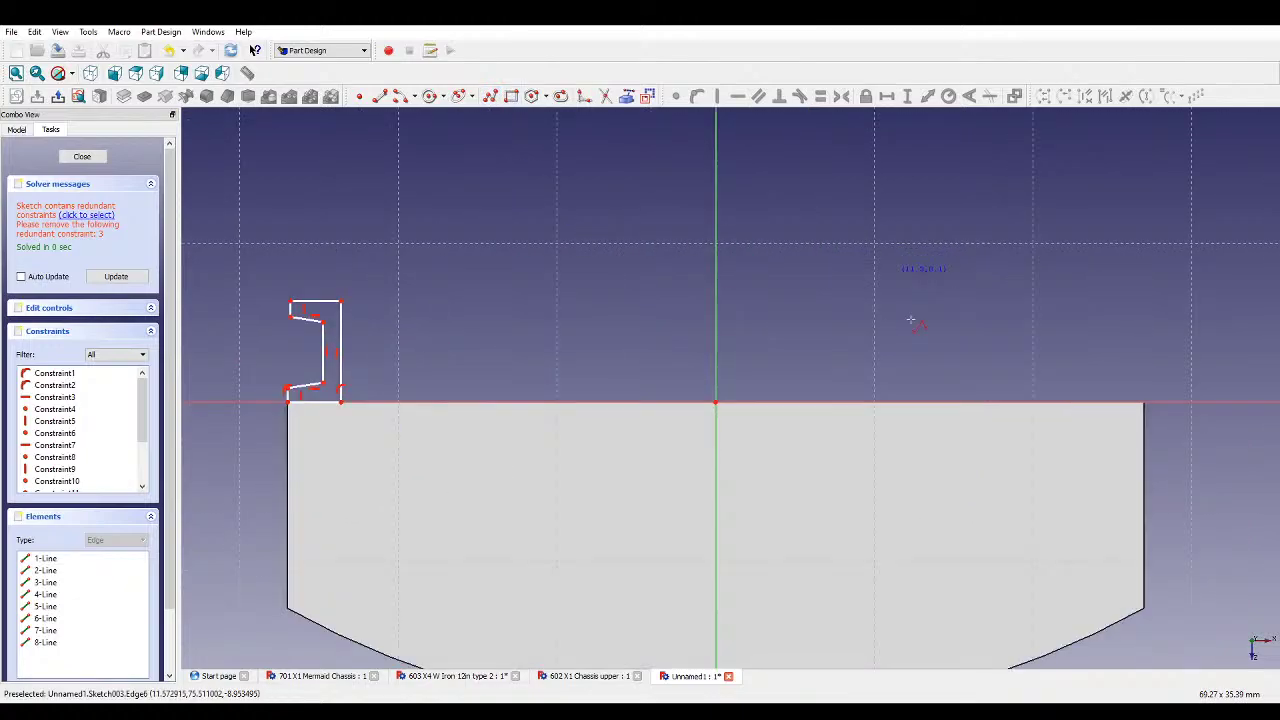
click(1145, 400)
click(1143, 378)
click(1102, 365)
click(1102, 328)
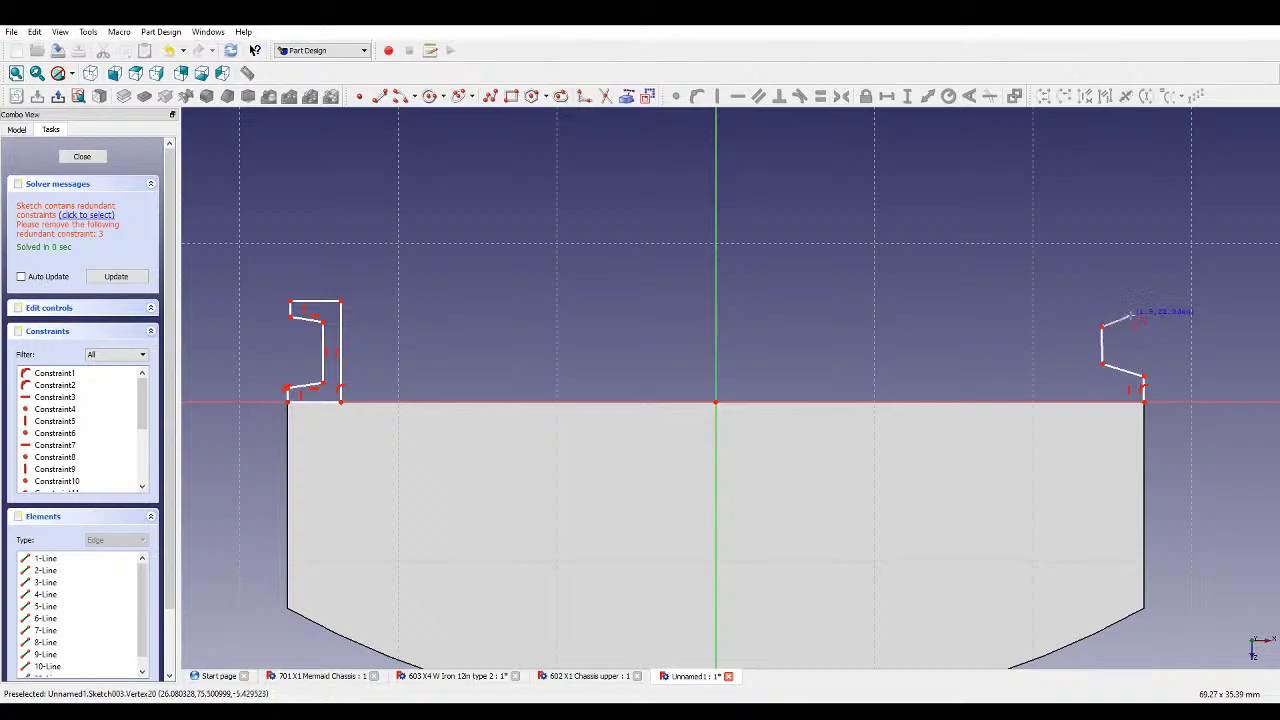
click(1142, 320)
click(1142, 290)
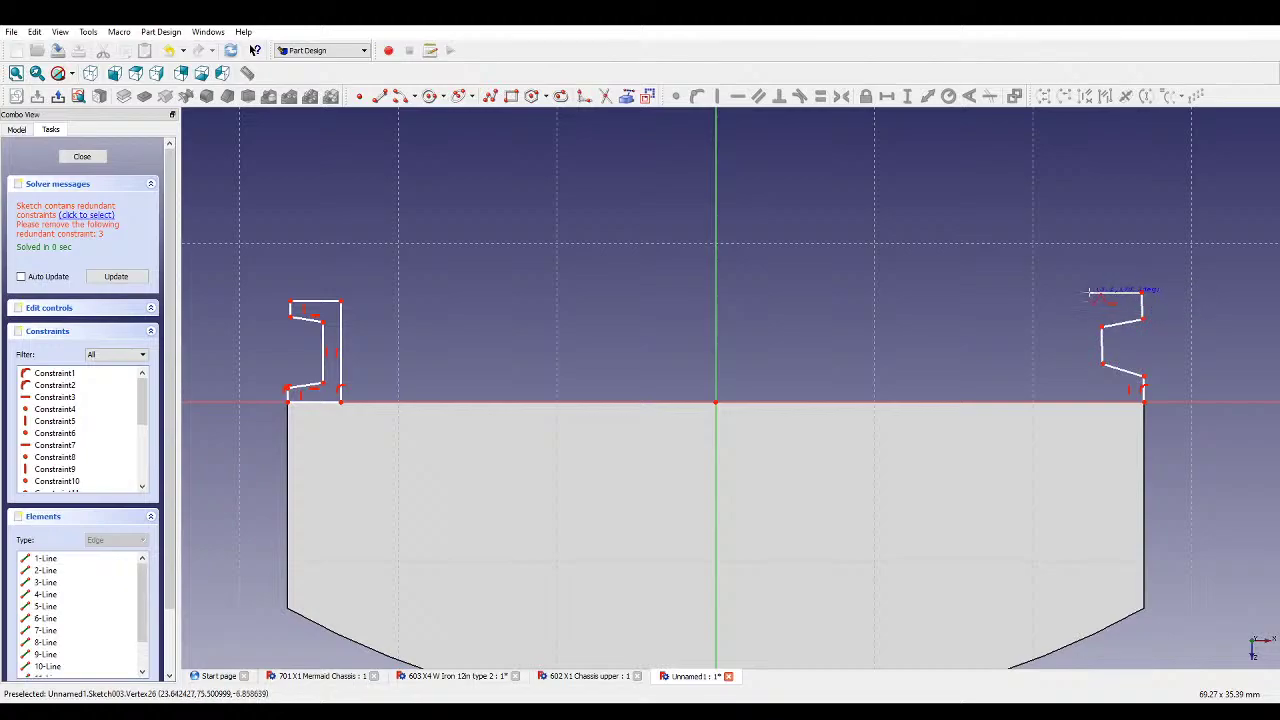
click(1090, 292)
click(1090, 400)
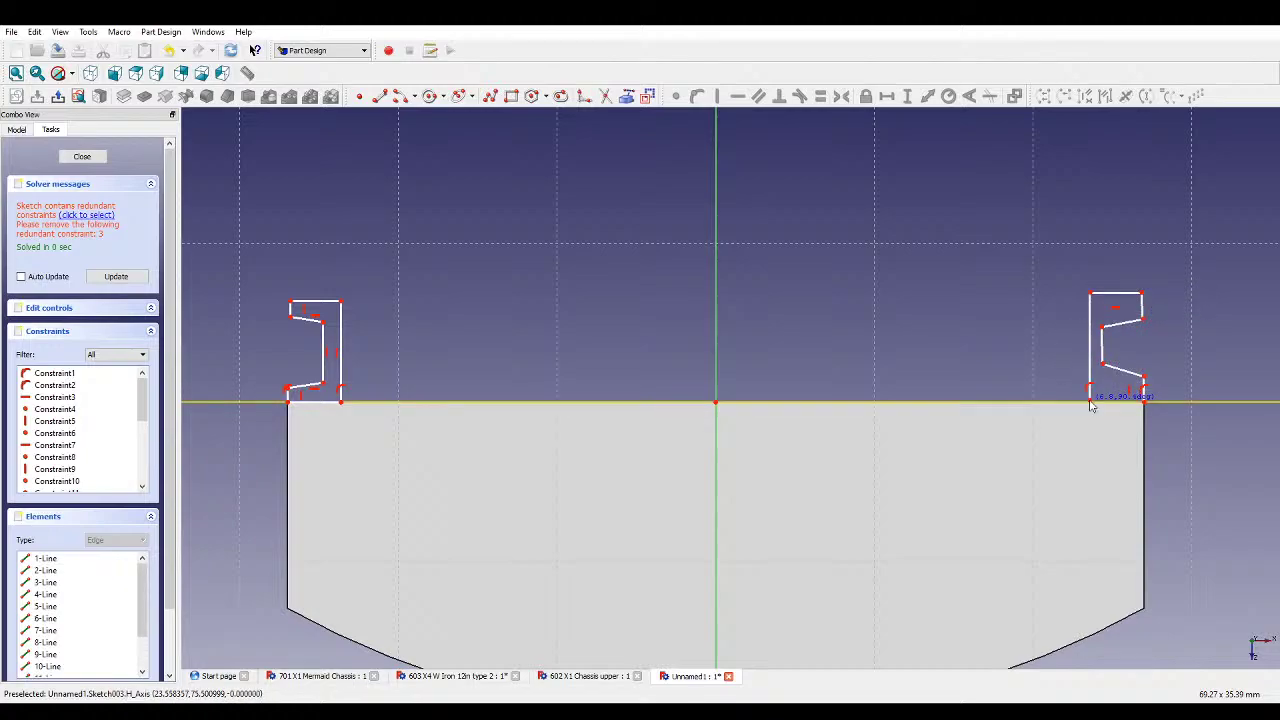
click(1145, 400)
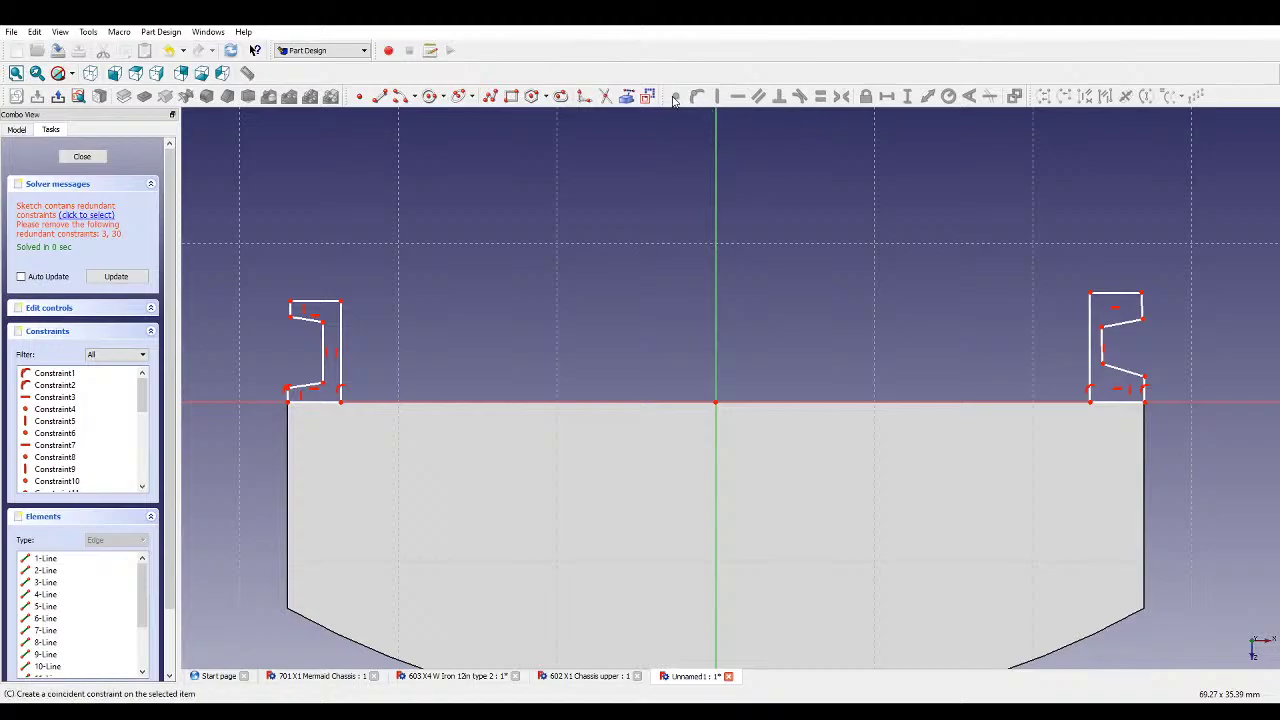
- Join the inner outermost corners of the two channel profiles with two horizontal construction lines meeting near the vertical axis
click(341, 299)
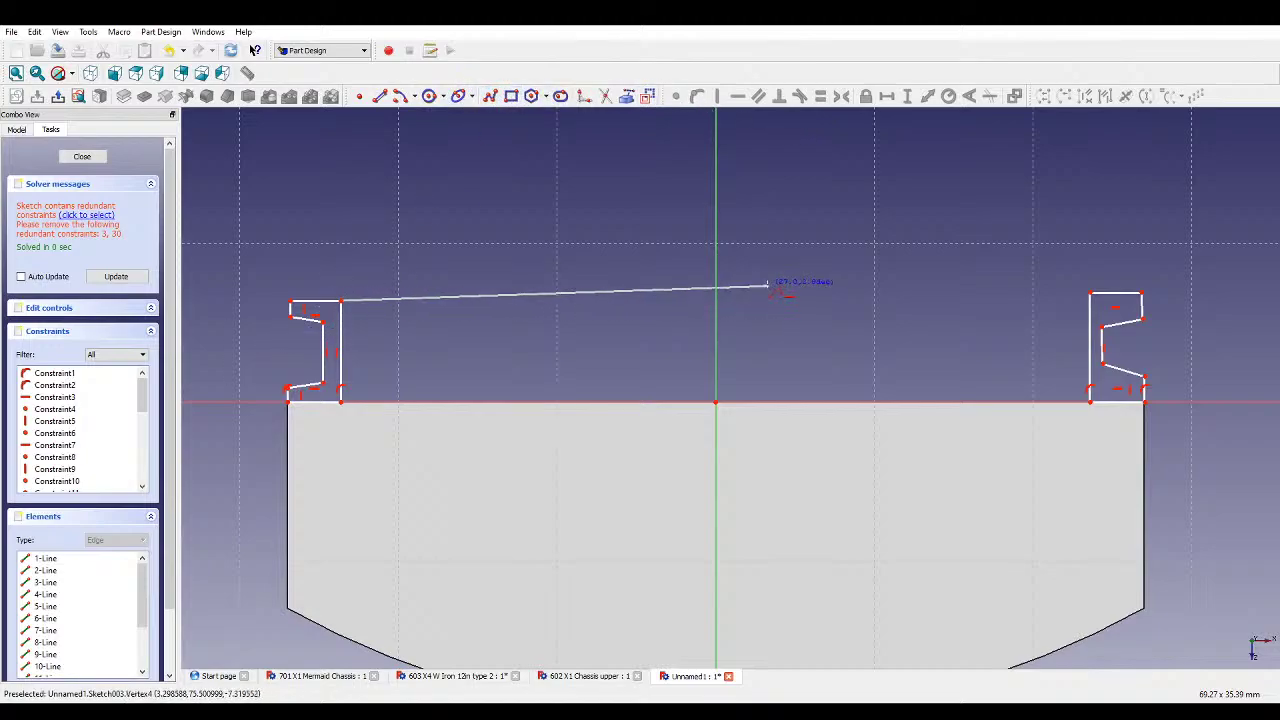
click(710, 300)
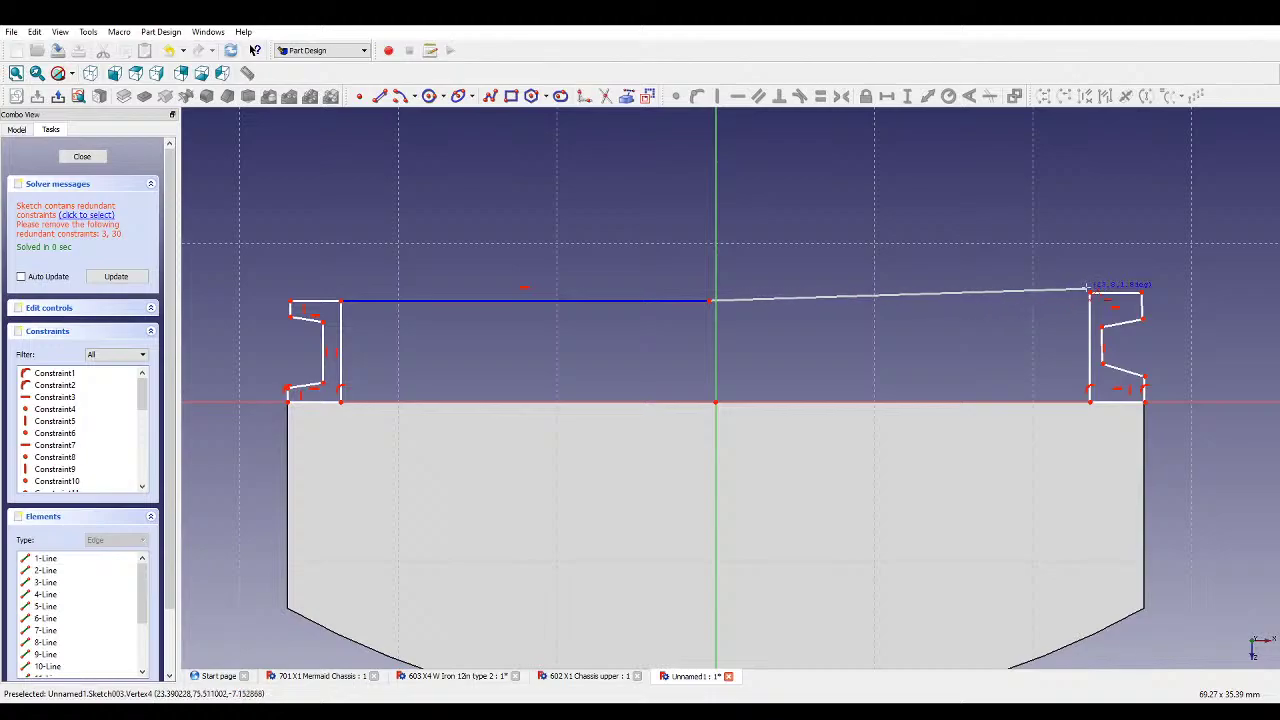
click(1090, 300)
key(Escape)
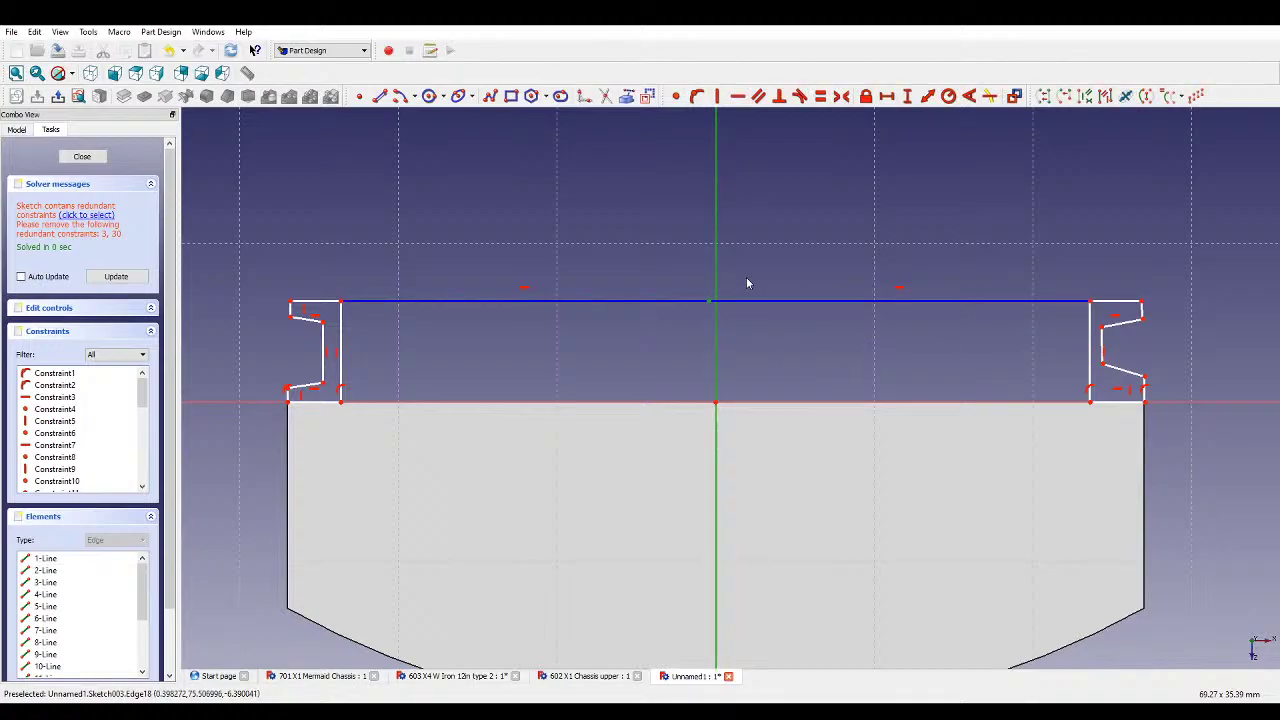
- Fix the construction lines' meeting point onto the vertical axis and make both construction lines equal in length
click(697, 96)
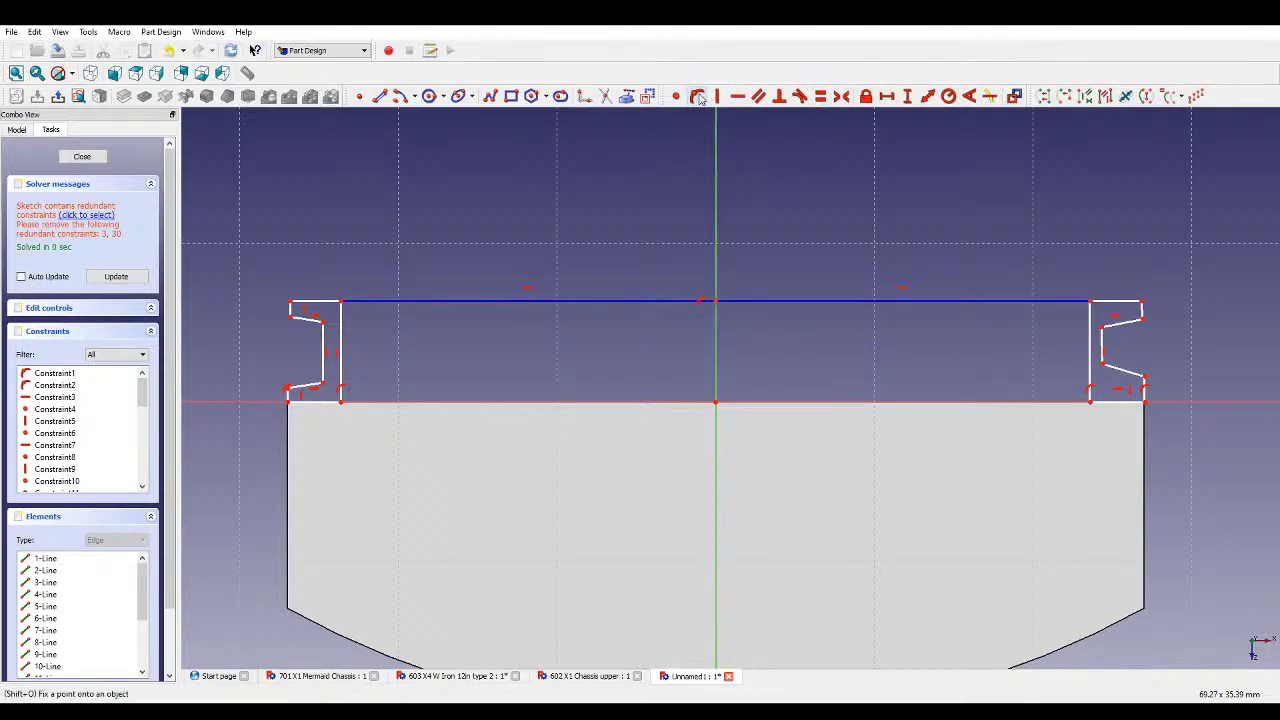
click(477, 301)
click(794, 300)
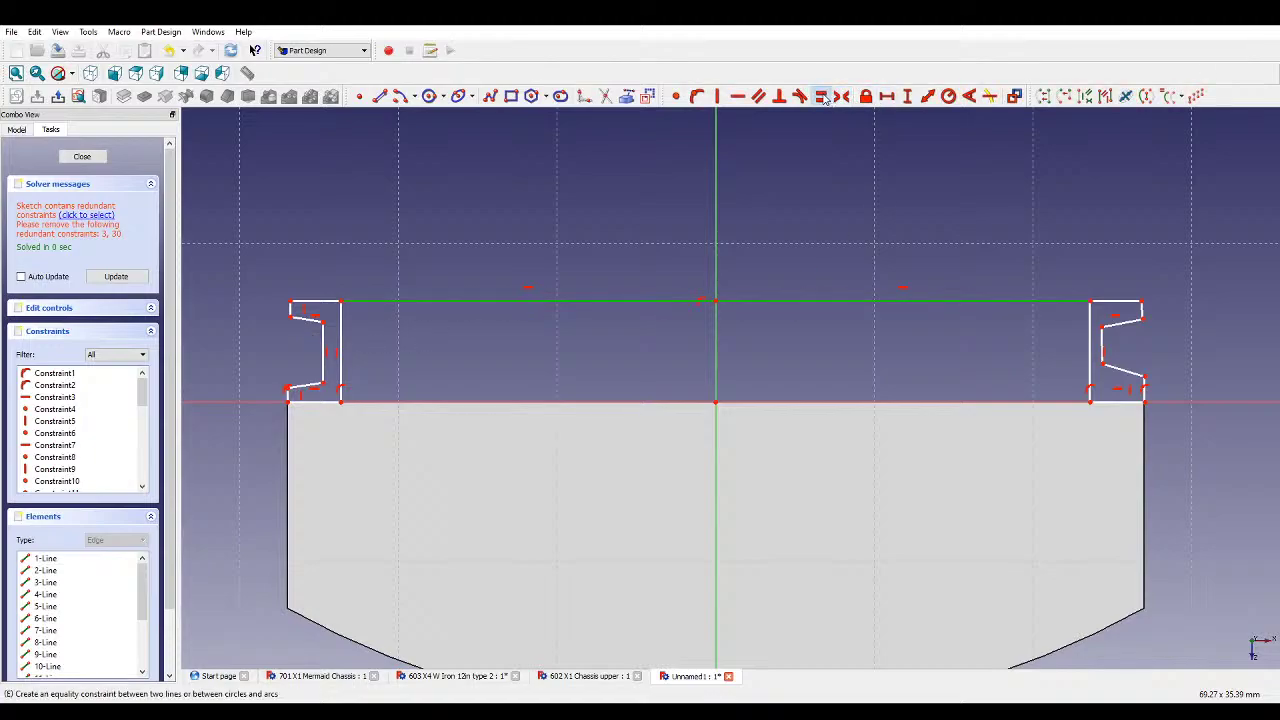
click(820, 96)
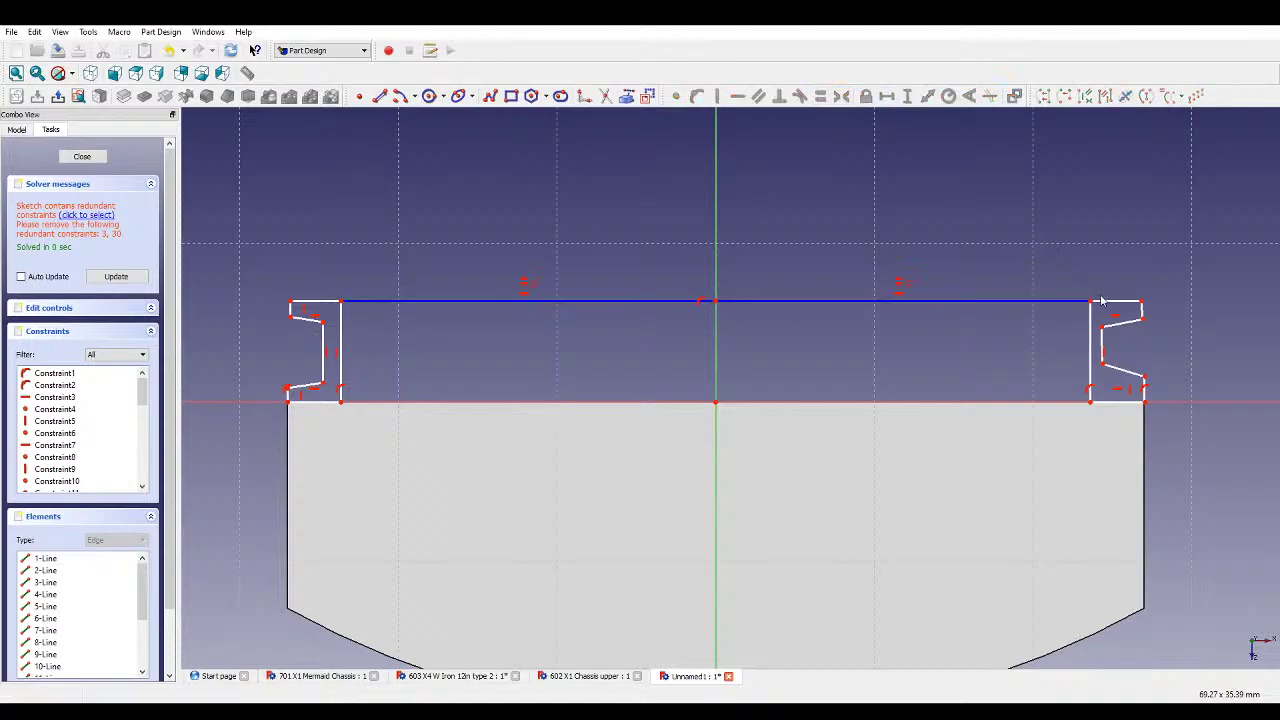
- Make the horizontal base and outermost edges of both channel profiles equal in length
click(325, 302)
click(322, 403)
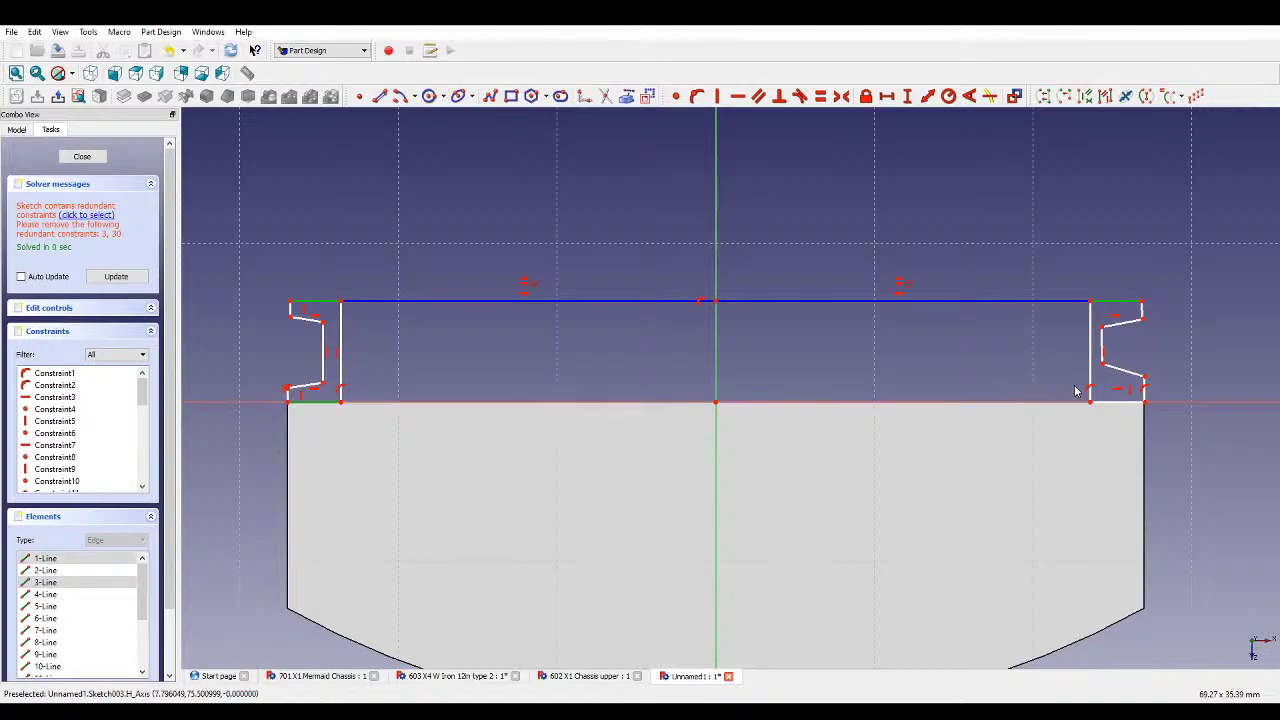
click(1115, 401)
click(820, 96)
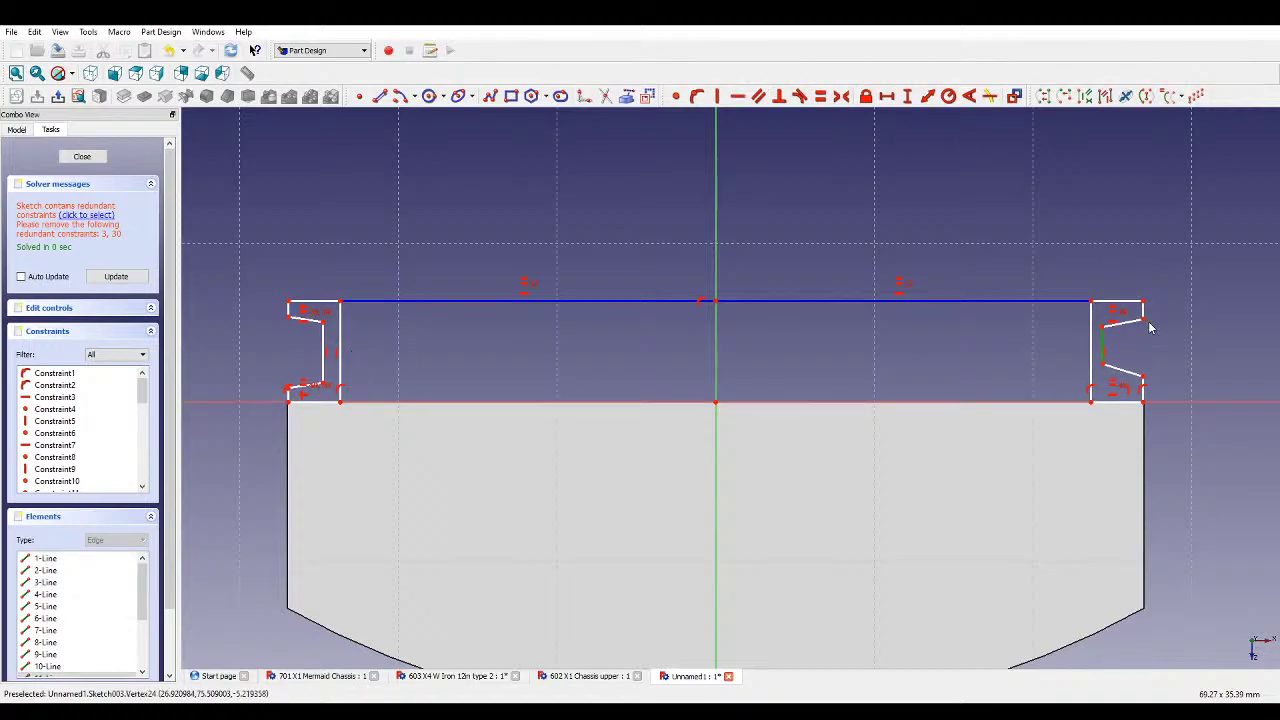
- Make the positive-X notch's inner edge vertical and give the short outer edges of both channel profiles equal lengths
click(717, 96)
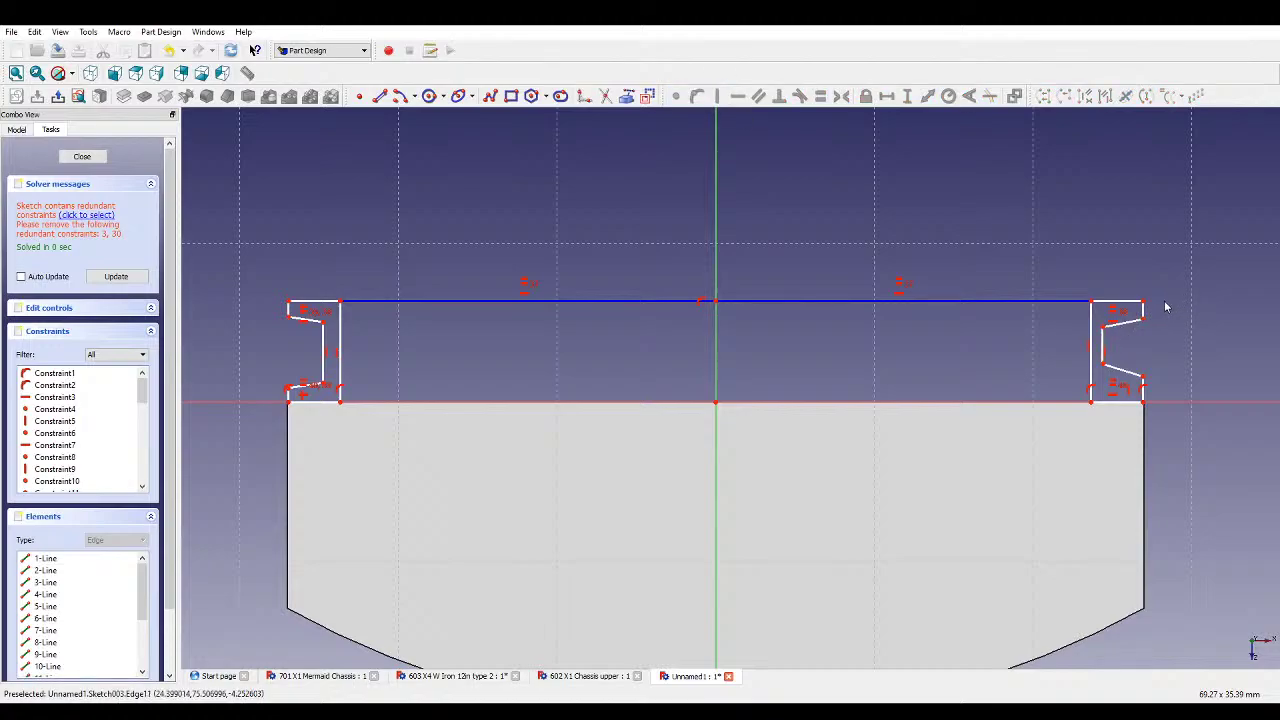
click(1143, 390)
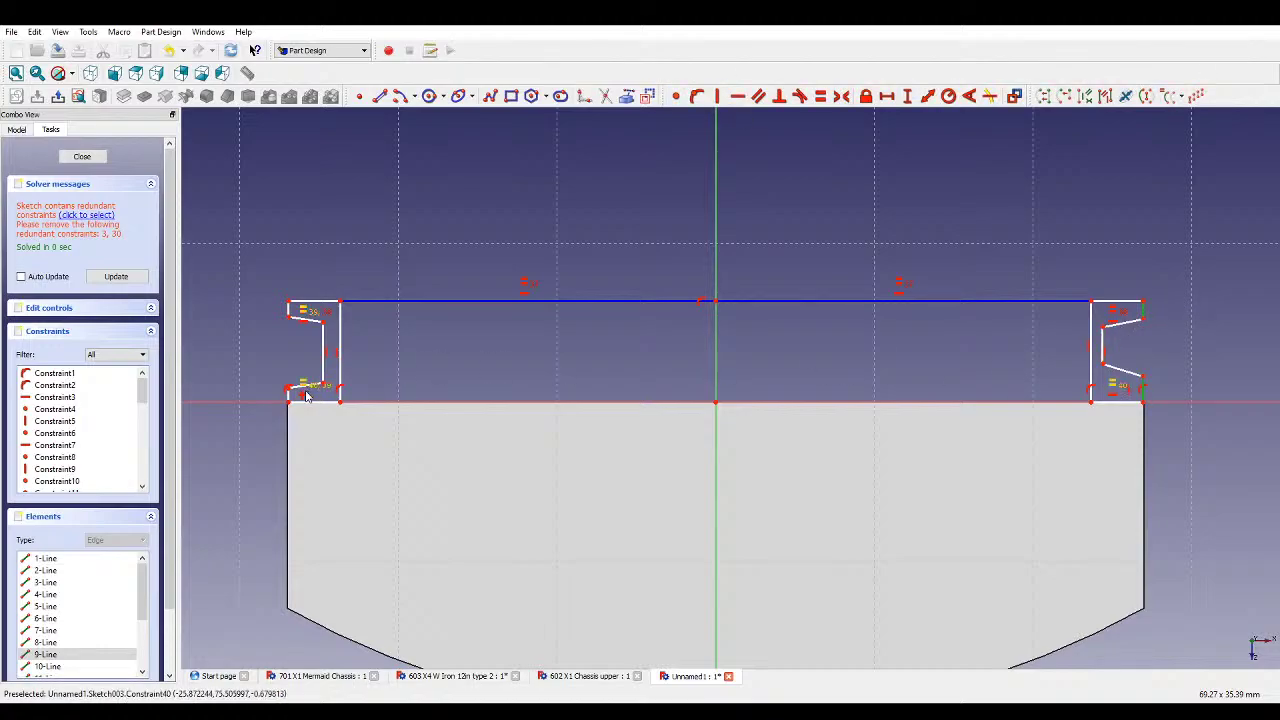
scroll(279, 404, up, 3)
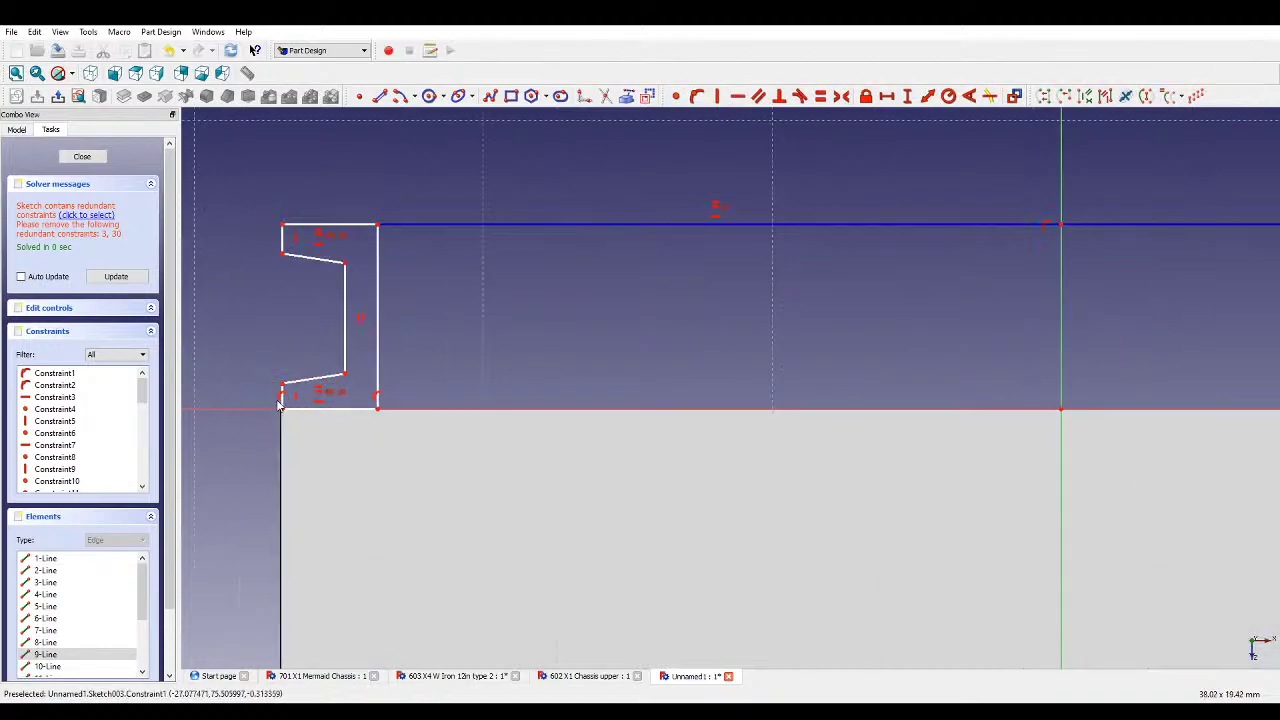
click(283, 244)
scroll(283, 244, down, 3)
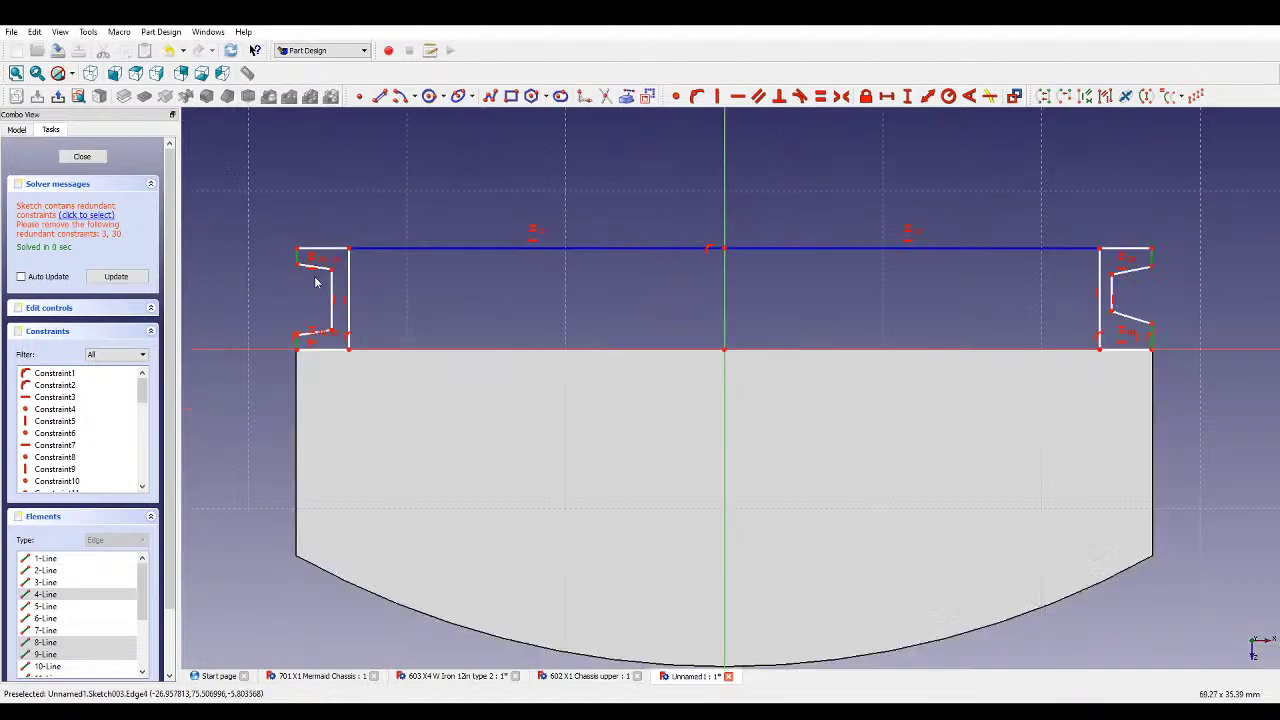
click(820, 96)
- Make the four slanted notch edges of the two channel profiles equal in length
scroll(330, 310, up, 1)
scroll(330, 316, down, 2)
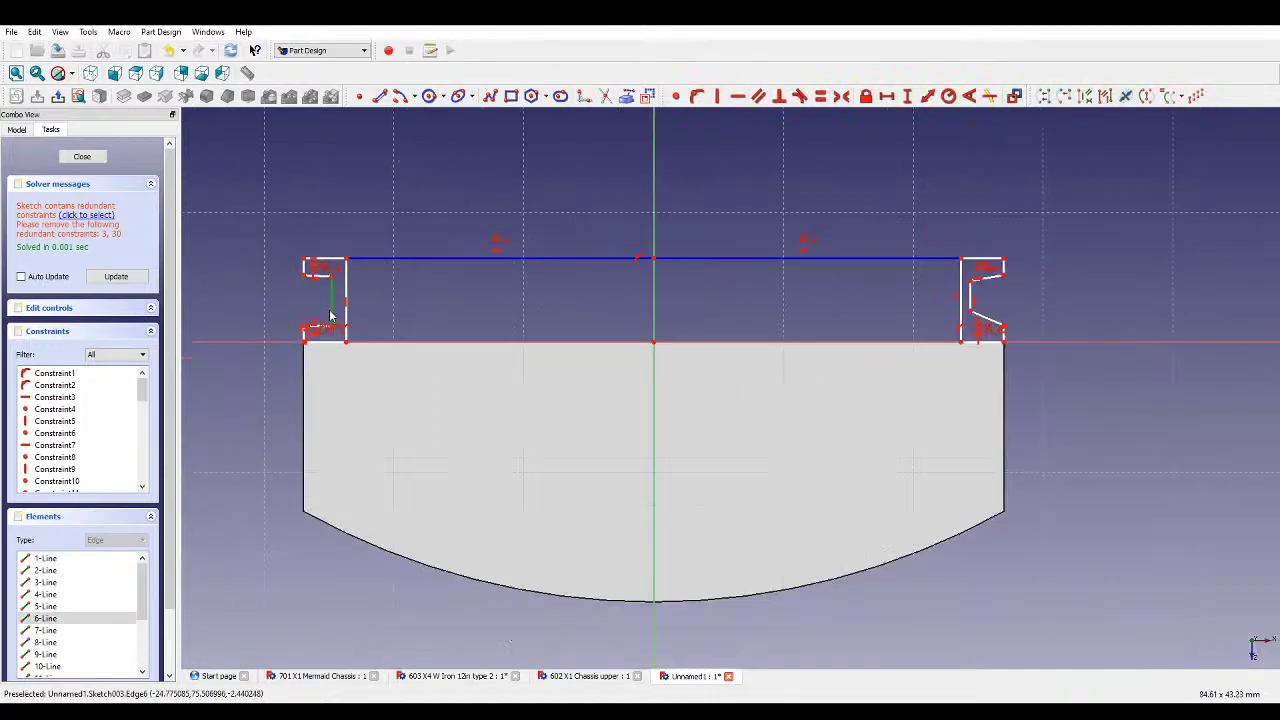
click(971, 307)
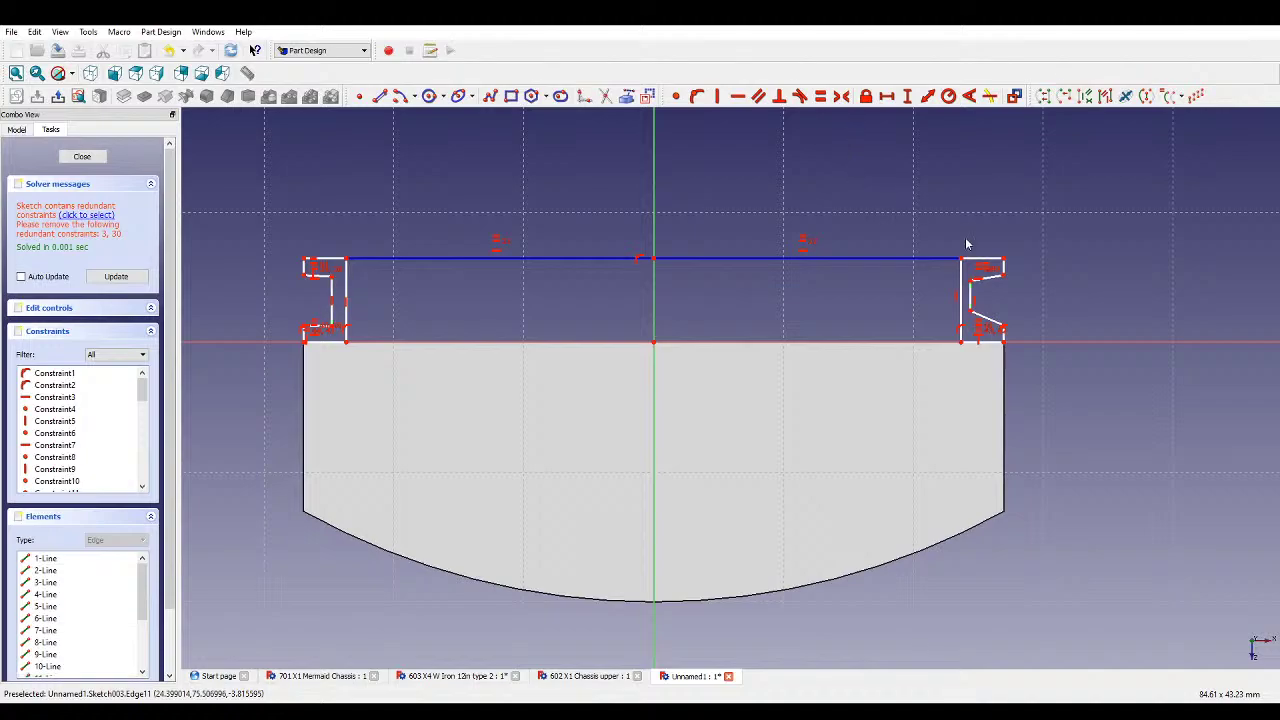
click(985, 277)
scroll(330, 315, up, 3)
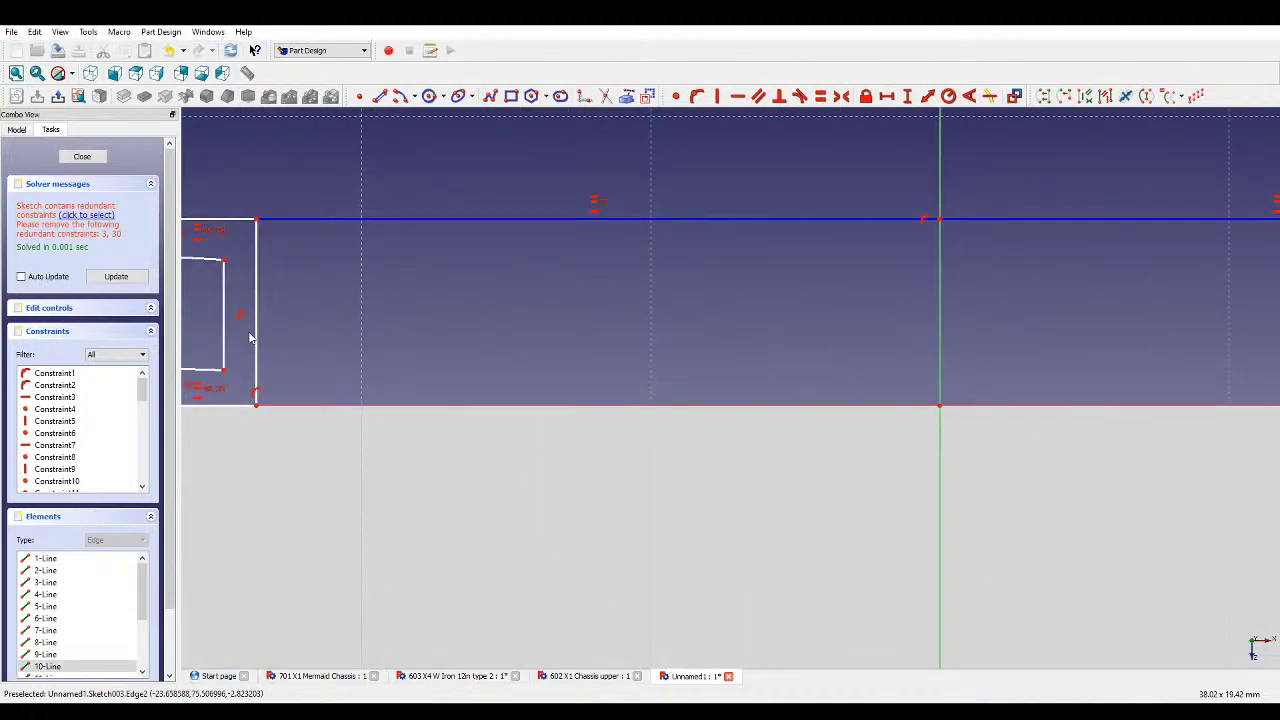
click(210, 378)
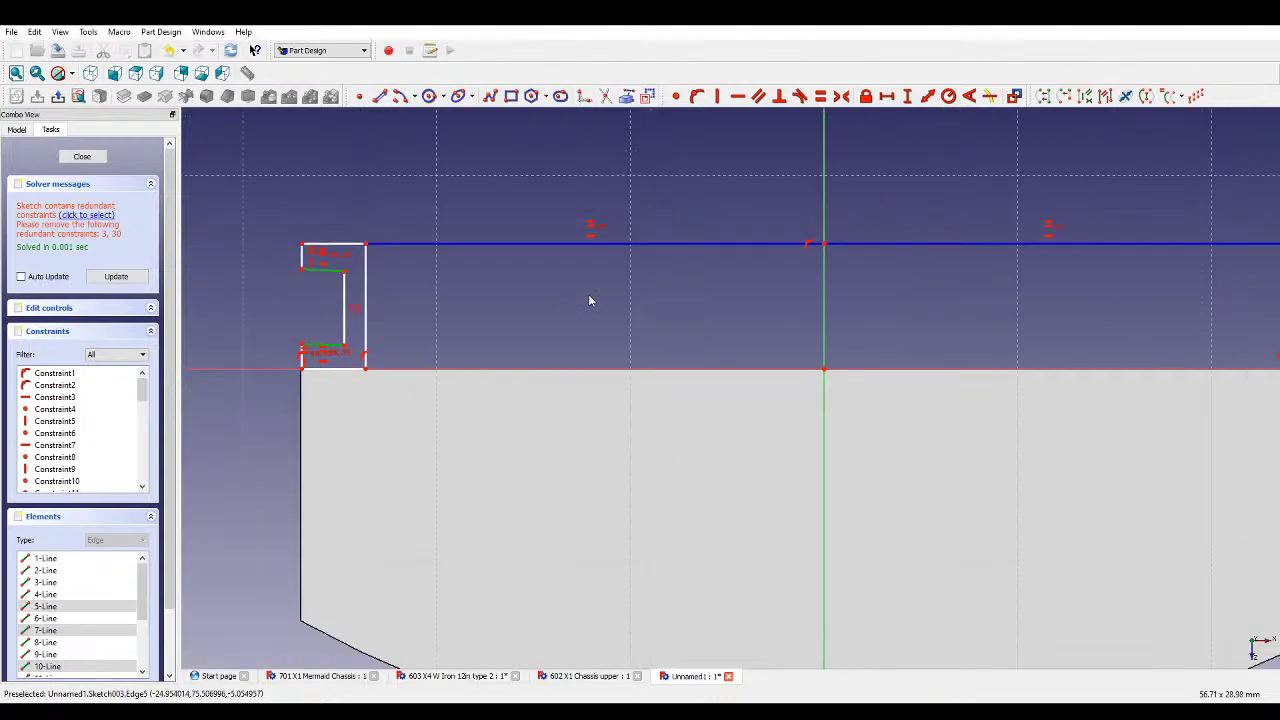
scroll(590, 295, down, 2)
scroll(485, 335, down, 3)
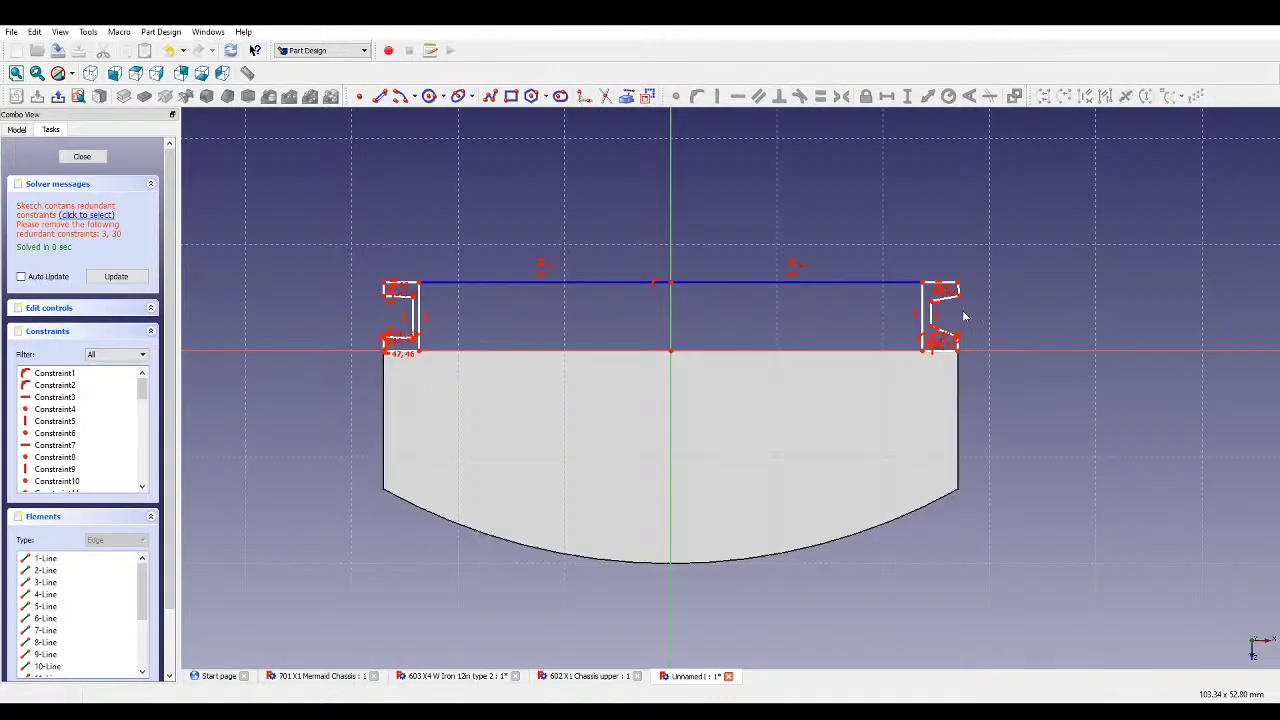
- Make the positive-X profile's short outer edge farthest from the base vertical and dimension its vertical length
scroll(934, 337, up, 3)
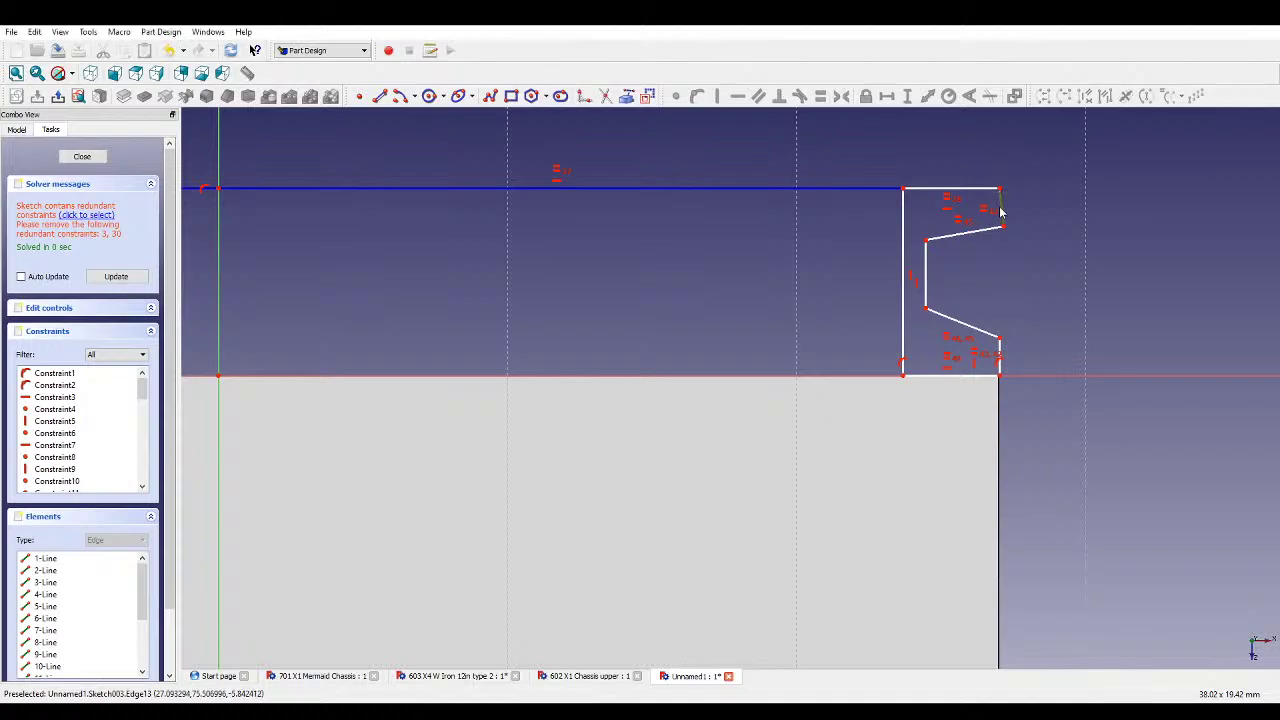
click(716, 97)
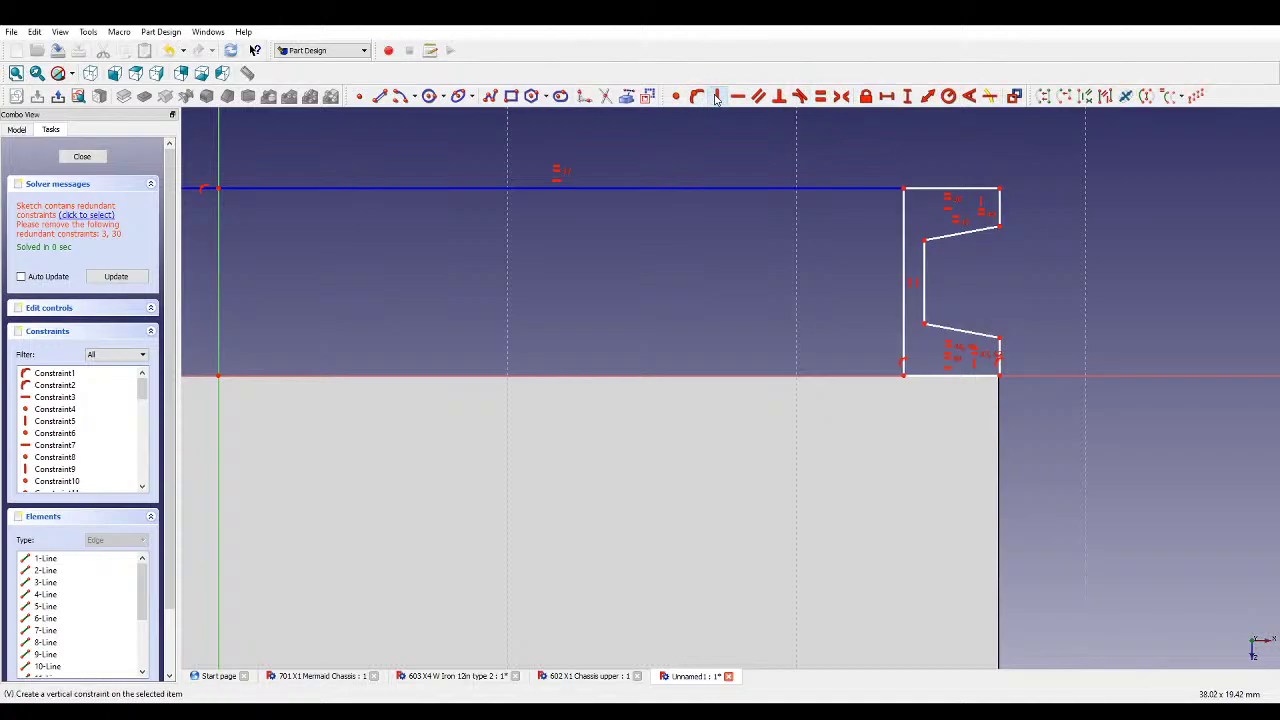
click(1002, 211)
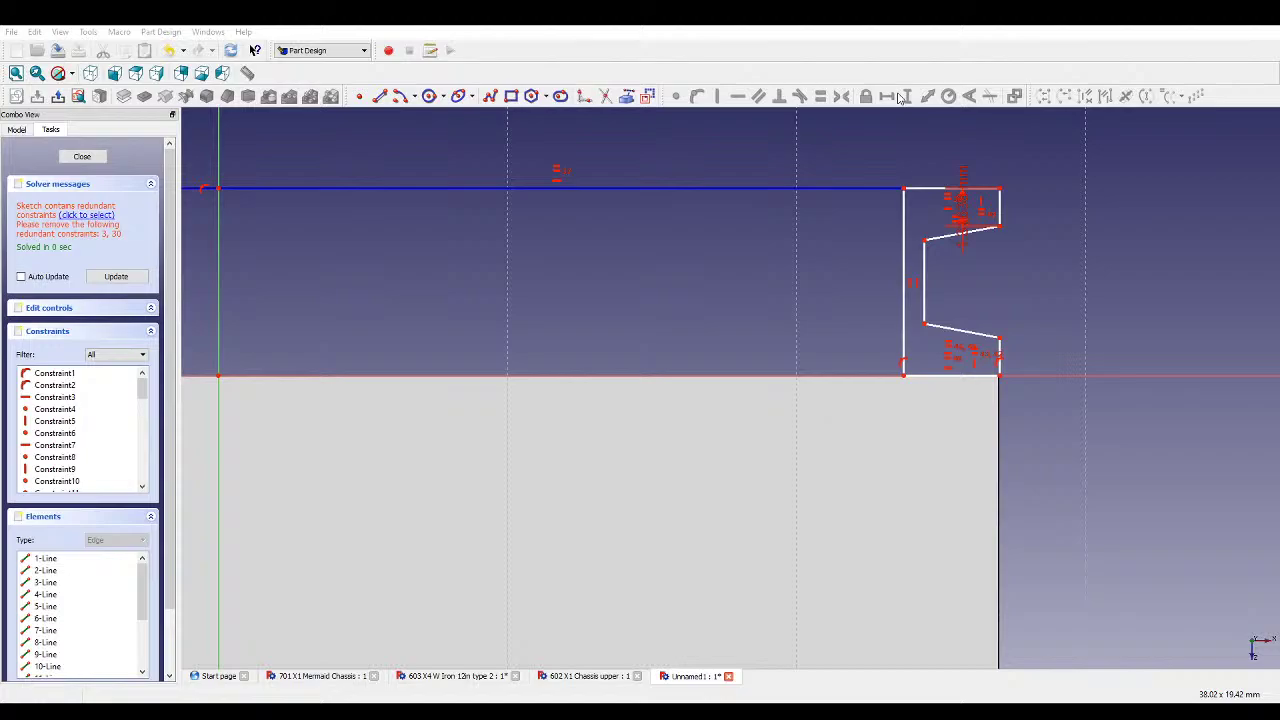
click(900, 97)
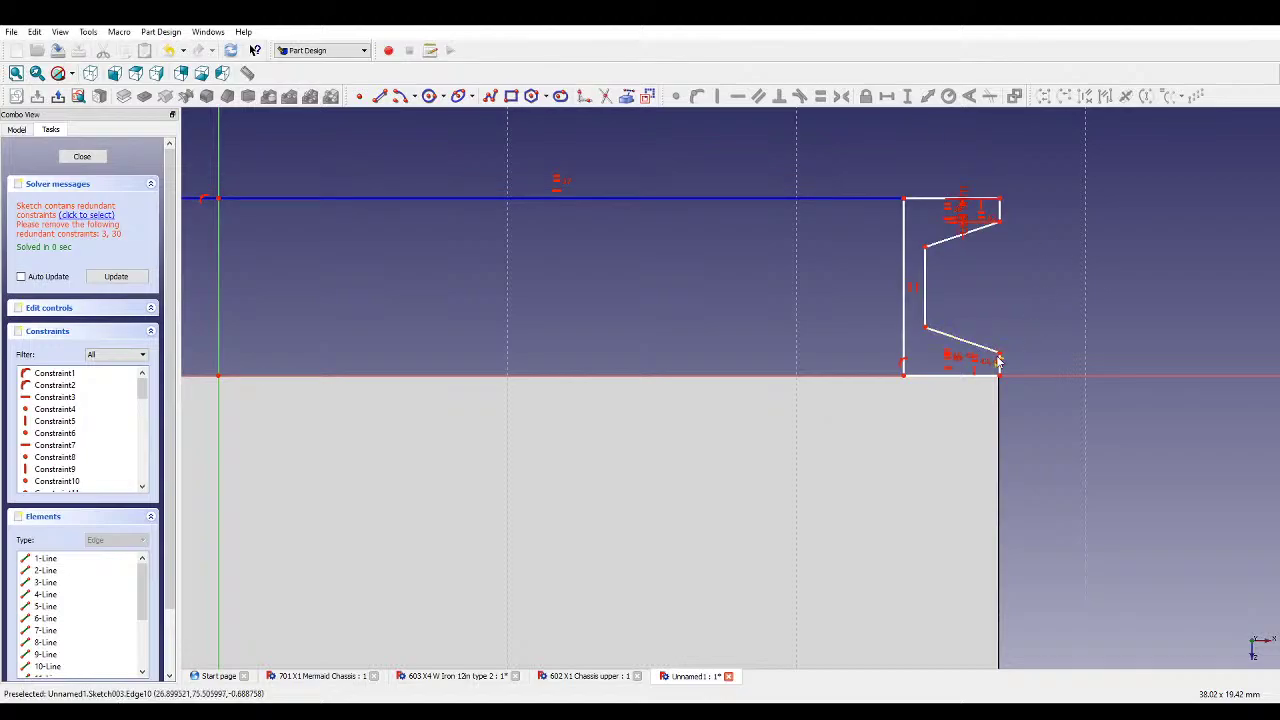
click(930, 329)
click(988, 284)
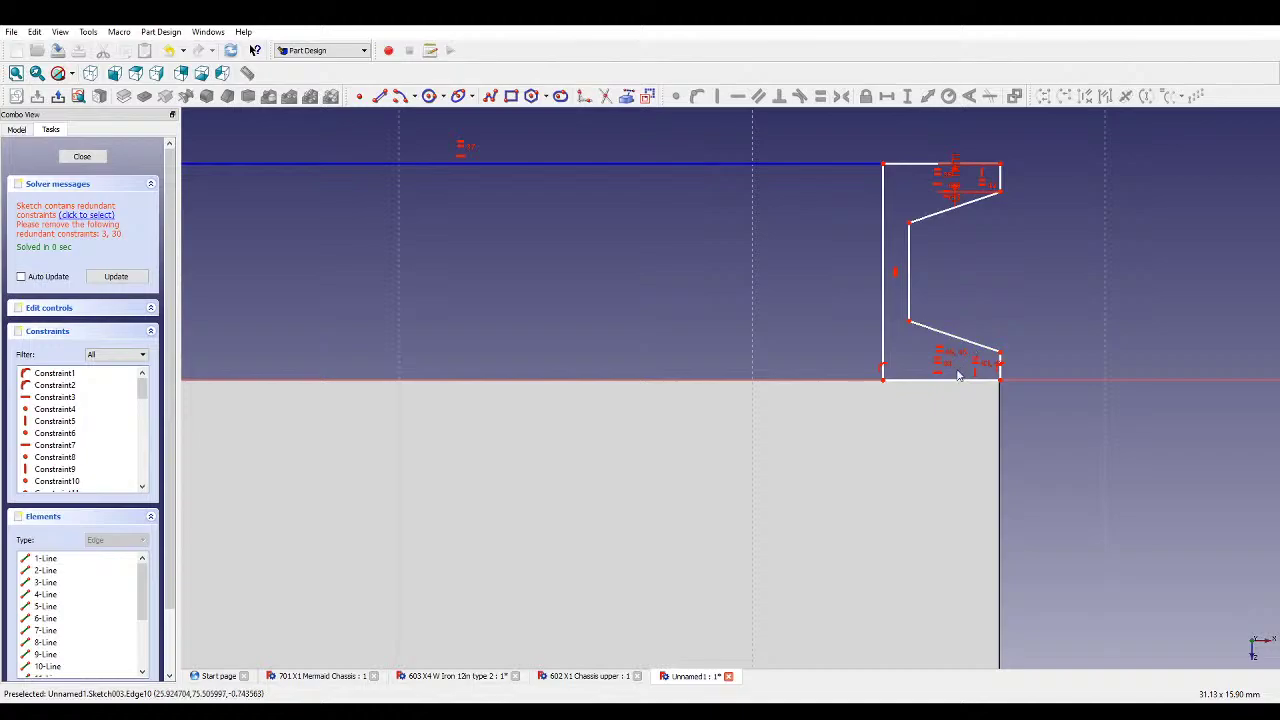
- Set the positive-X channel profile's base edge width to 3 mm and move the profile outward past the body's side
click(960, 378)
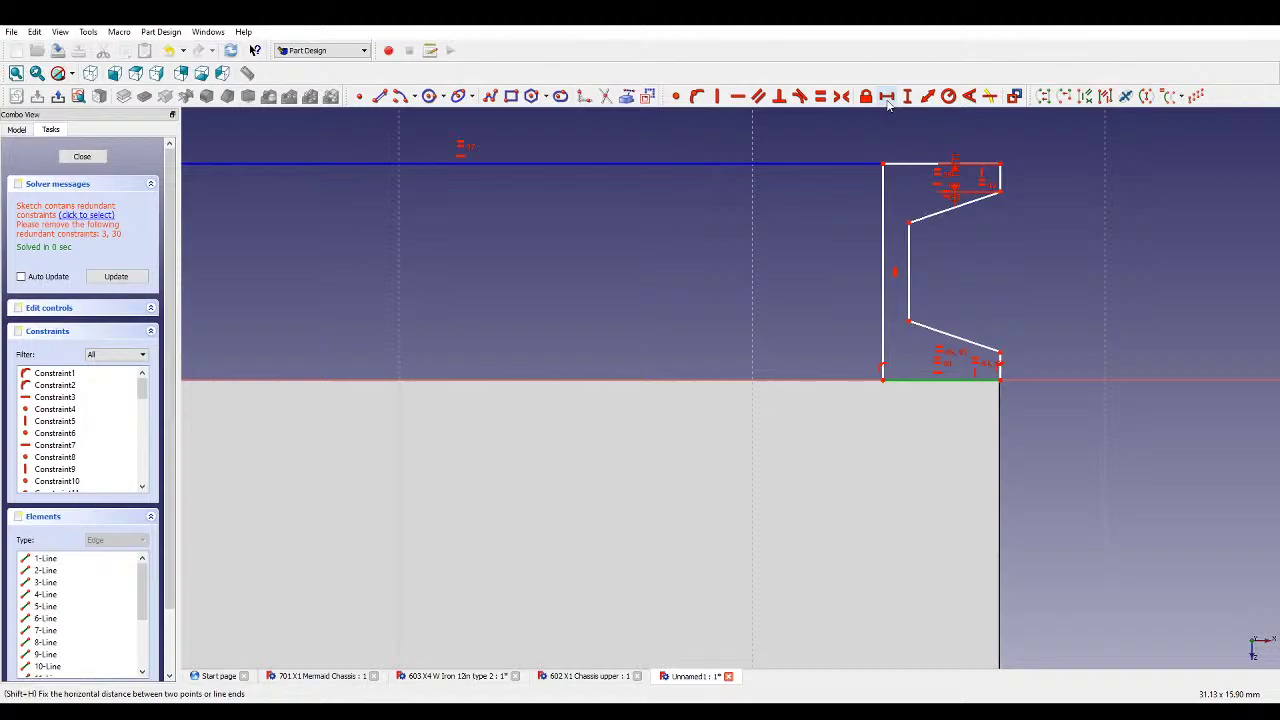
click(887, 102)
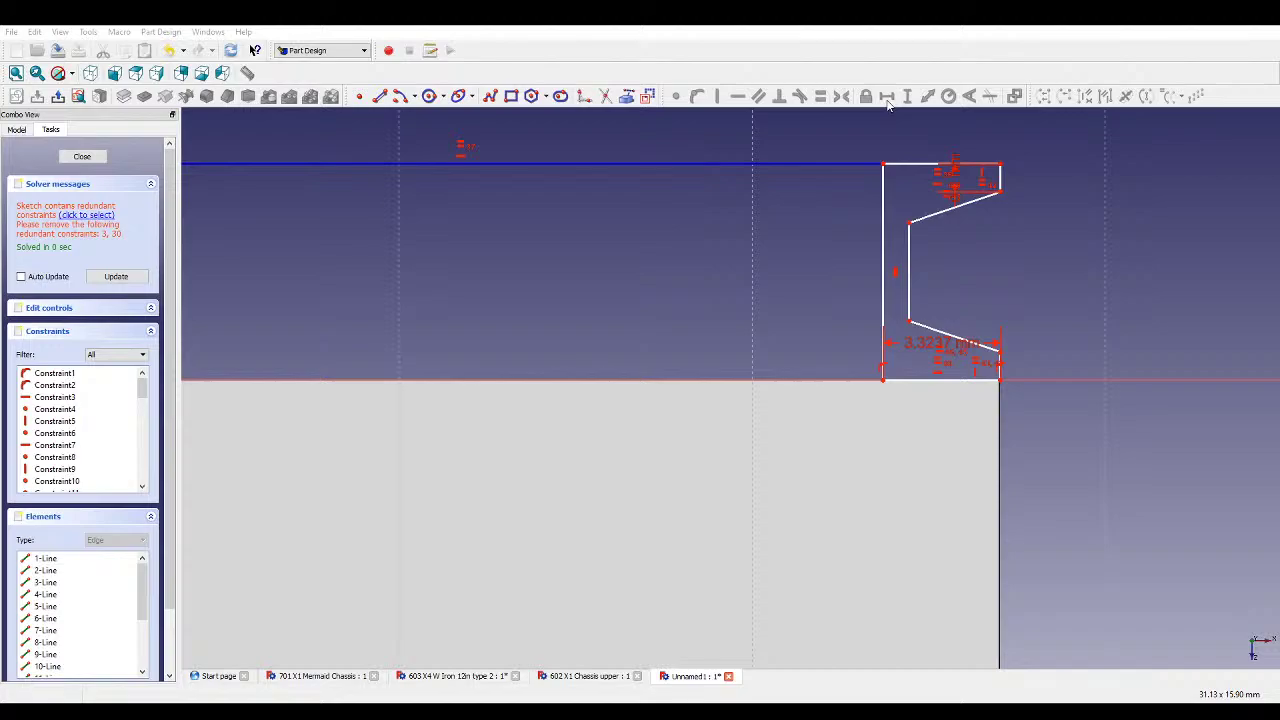
drag(1004, 382, 1066, 391)
- Dimension the slanted notch edge nearest the base on the positive-X profile to 1.5 mm horizontally and 0.5 mm vertically
click(995, 337)
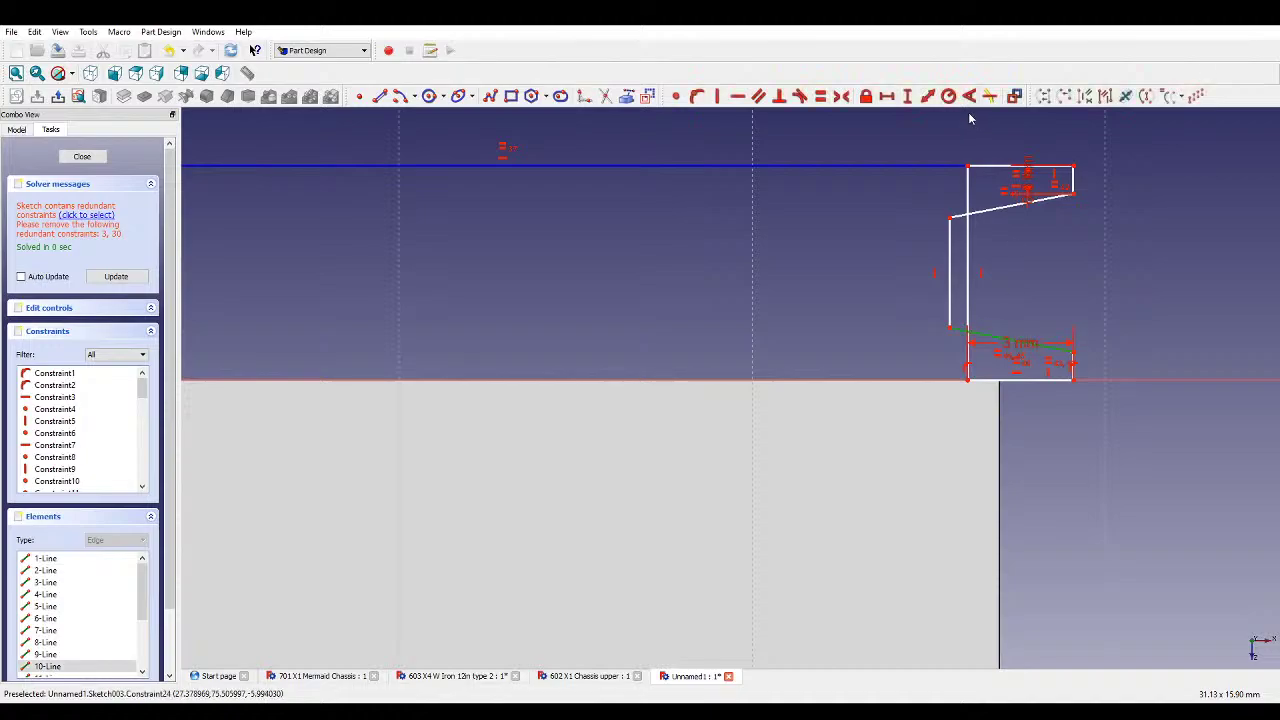
click(882, 99)
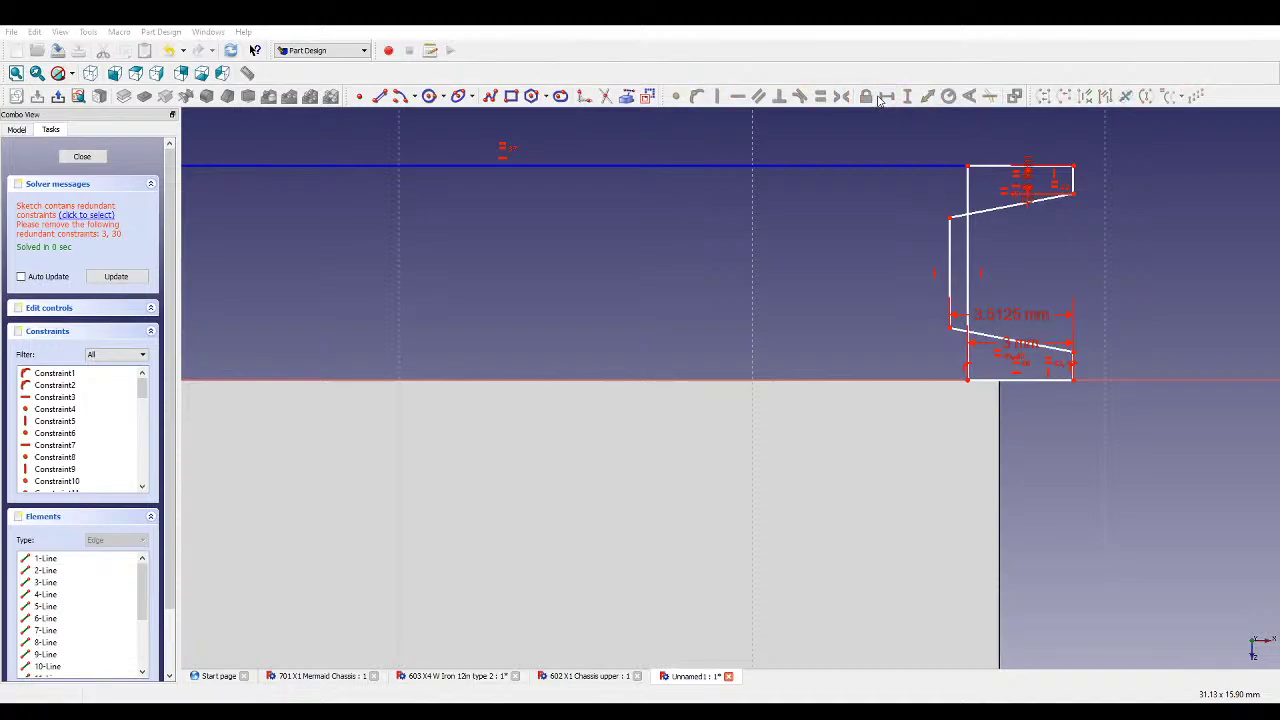
click(1025, 340)
click(907, 96)
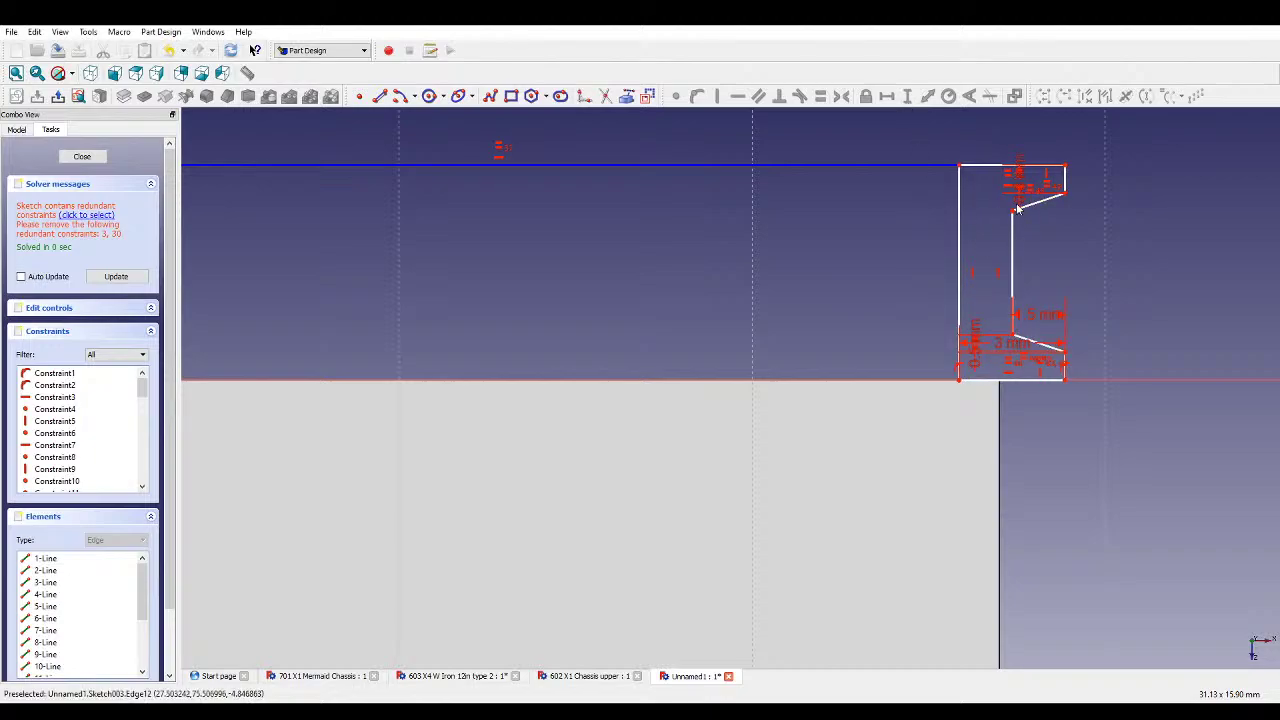
drag(1014, 212, 1017, 226)
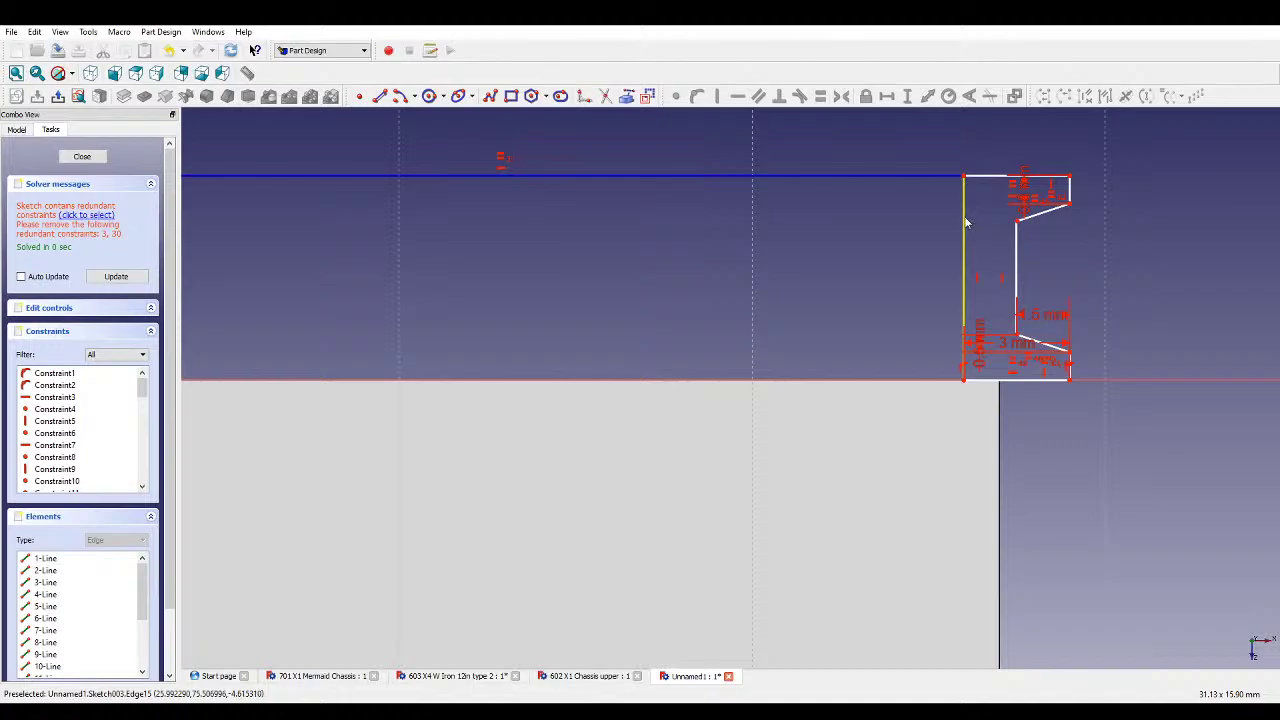
- Set the positive-X channel profile's inner vertical edge to 7 mm and shift the profile farther outward
click(965, 222)
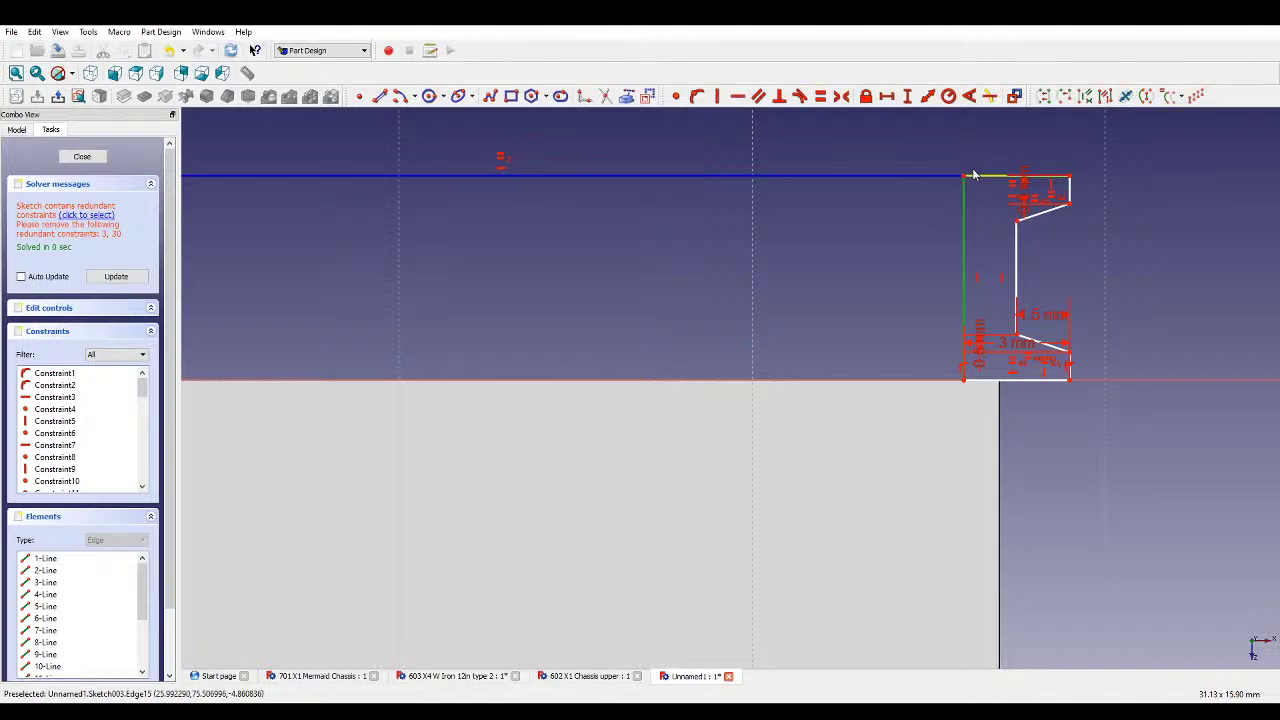
click(906, 99)
scroll(955, 382, up, 3)
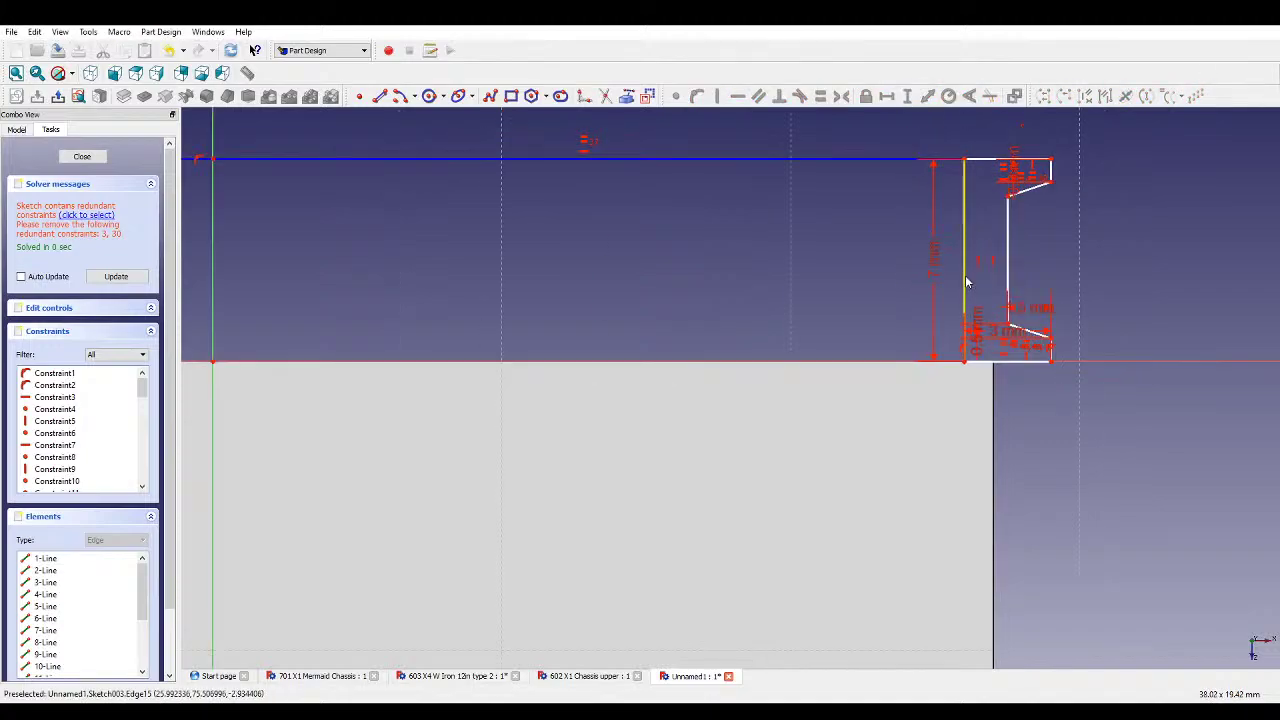
drag(952, 387, 992, 388)
- Set the horizontal length of the positive-X construction line to 26 mm
scroll(993, 390, down, 4)
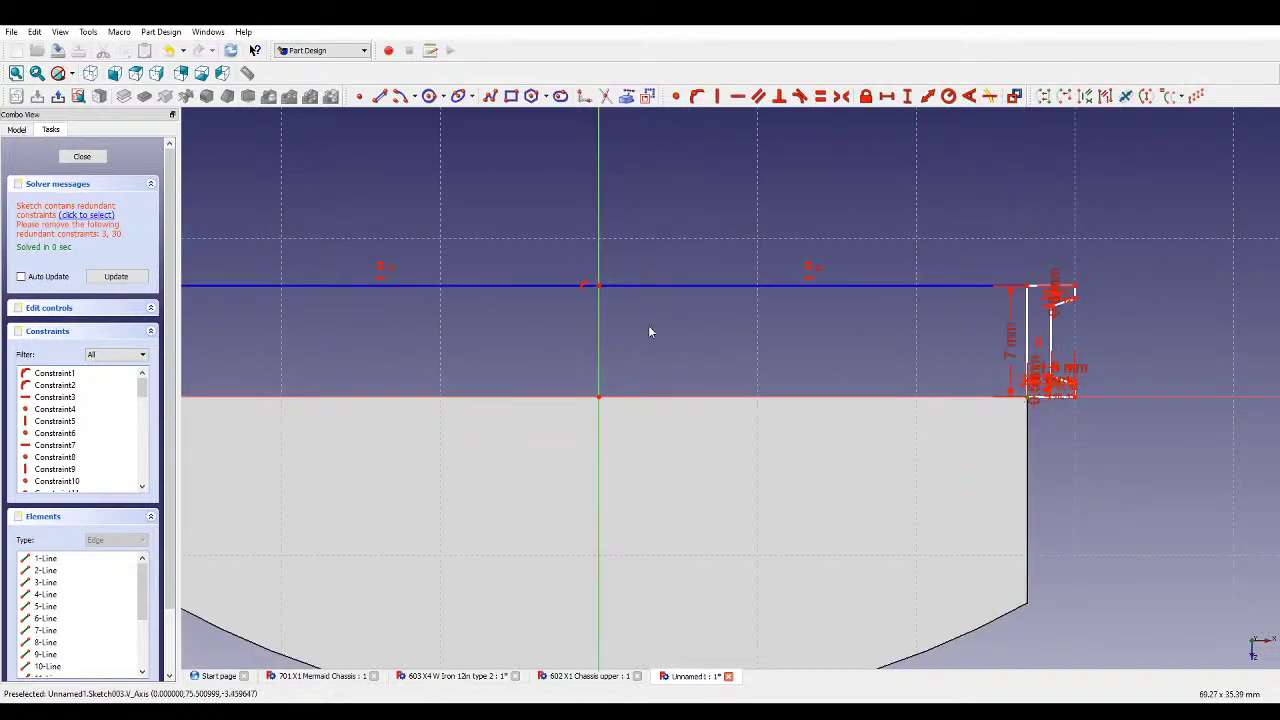
click(748, 287)
click(886, 95)
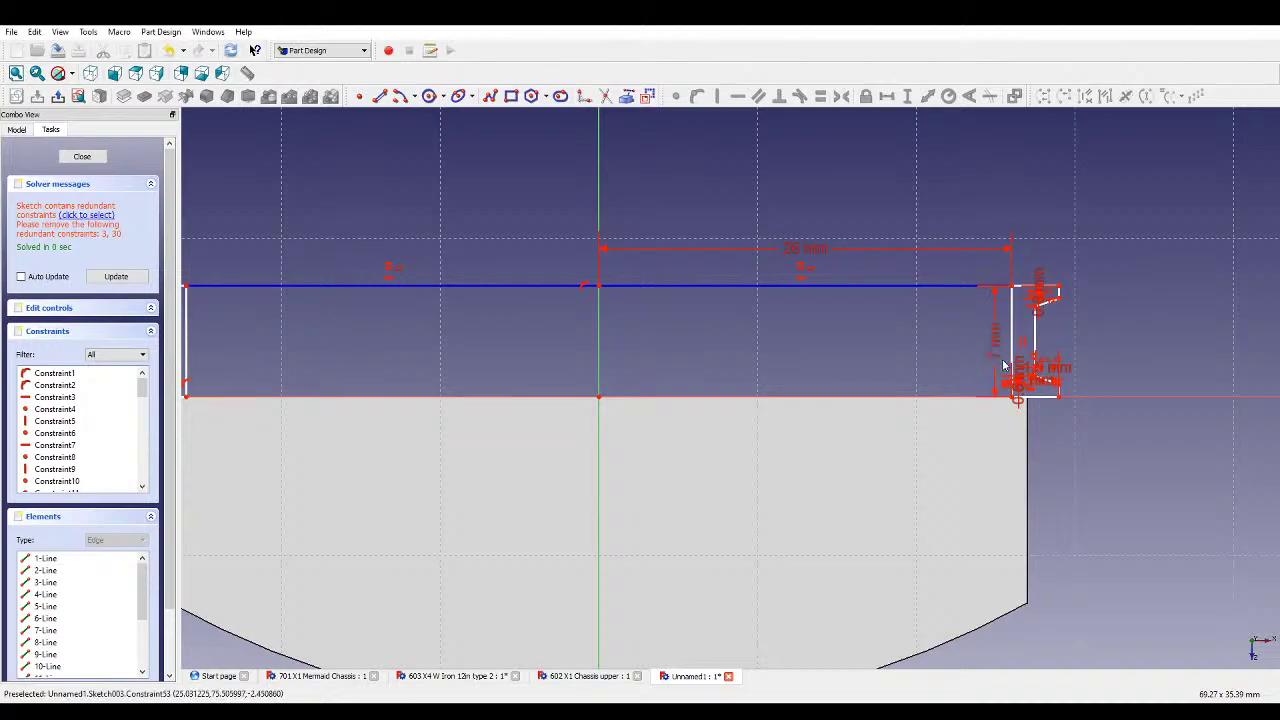
- Reposition the negative-X profile's notch corner and constrain its inner vertical notch edge equal to the matching edge on the positive-X profile
scroll(1022, 340, up, 3)
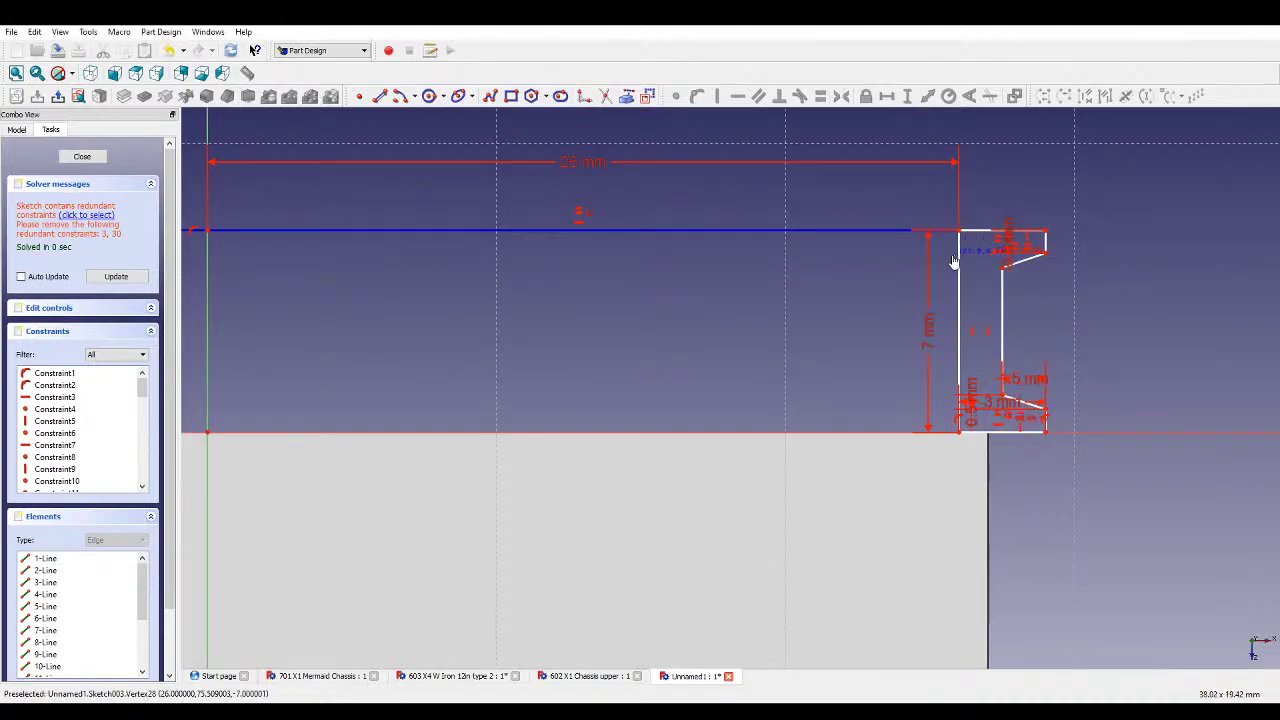
scroll(955, 265, down, 3)
scroll(237, 287, up, 3)
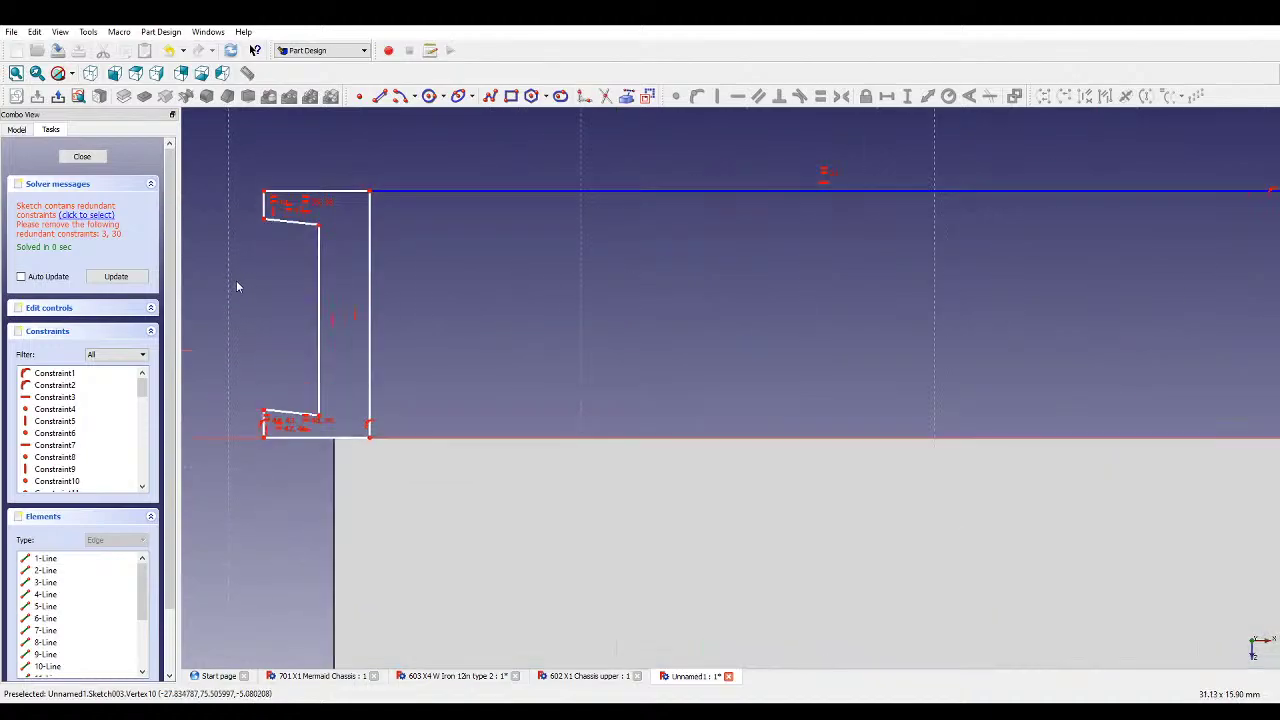
click(320, 260)
scroll(320, 260, down, 3)
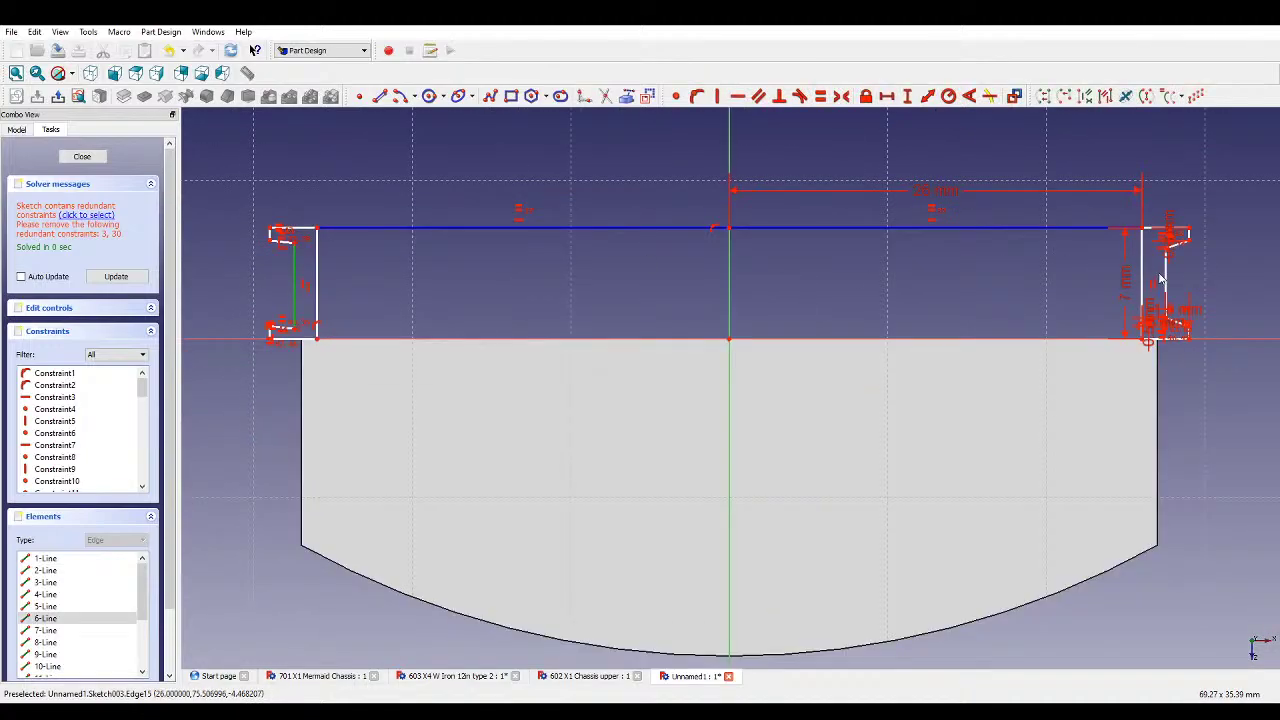
click(340, 264)
scroll(290, 254, up, 3)
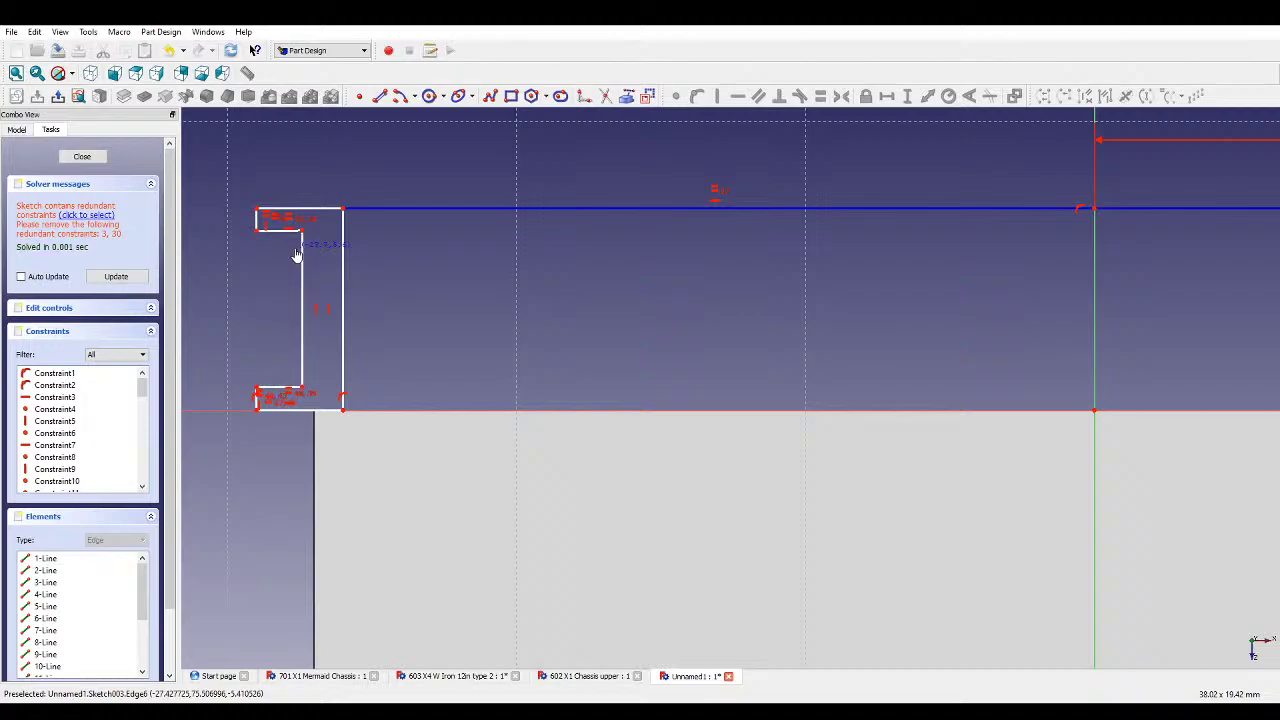
mouse_move(303, 240)
mouse_down()
mouse_move(300, 257)
mouse_move(313, 233)
mouse_move(320, 246)
mouse_up()
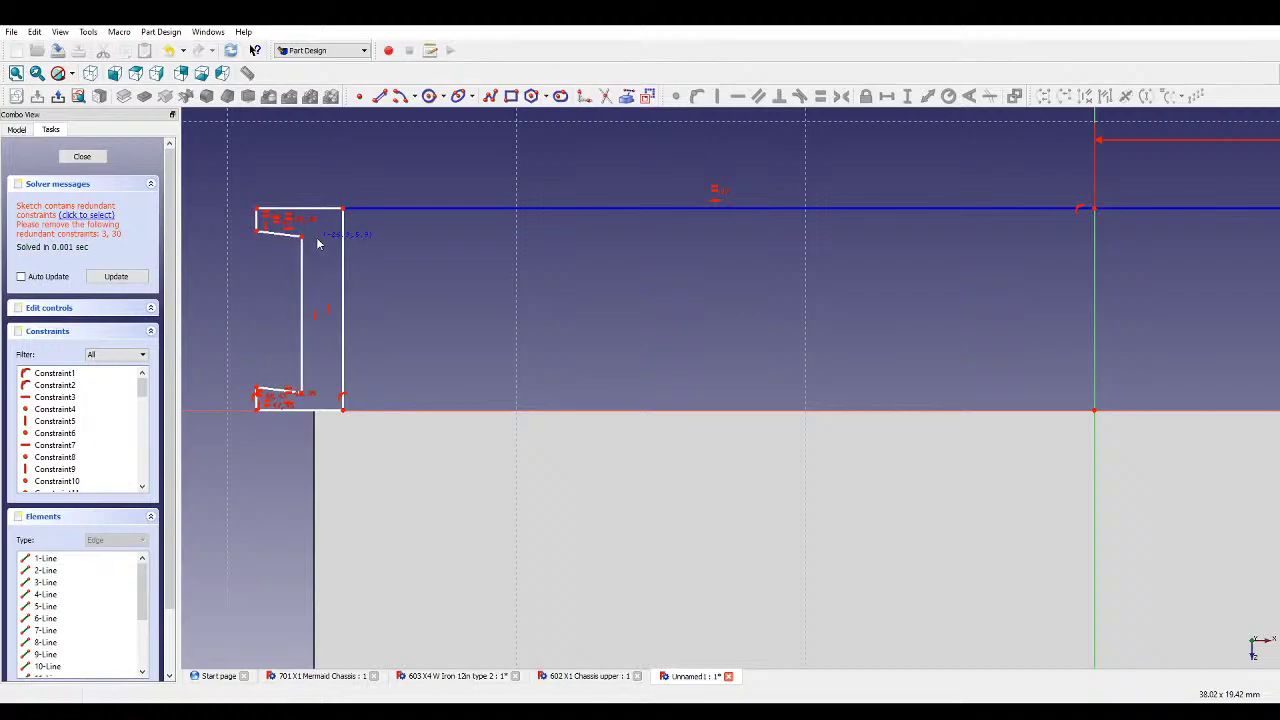
click(303, 271)
scroll(303, 271, down, 3)
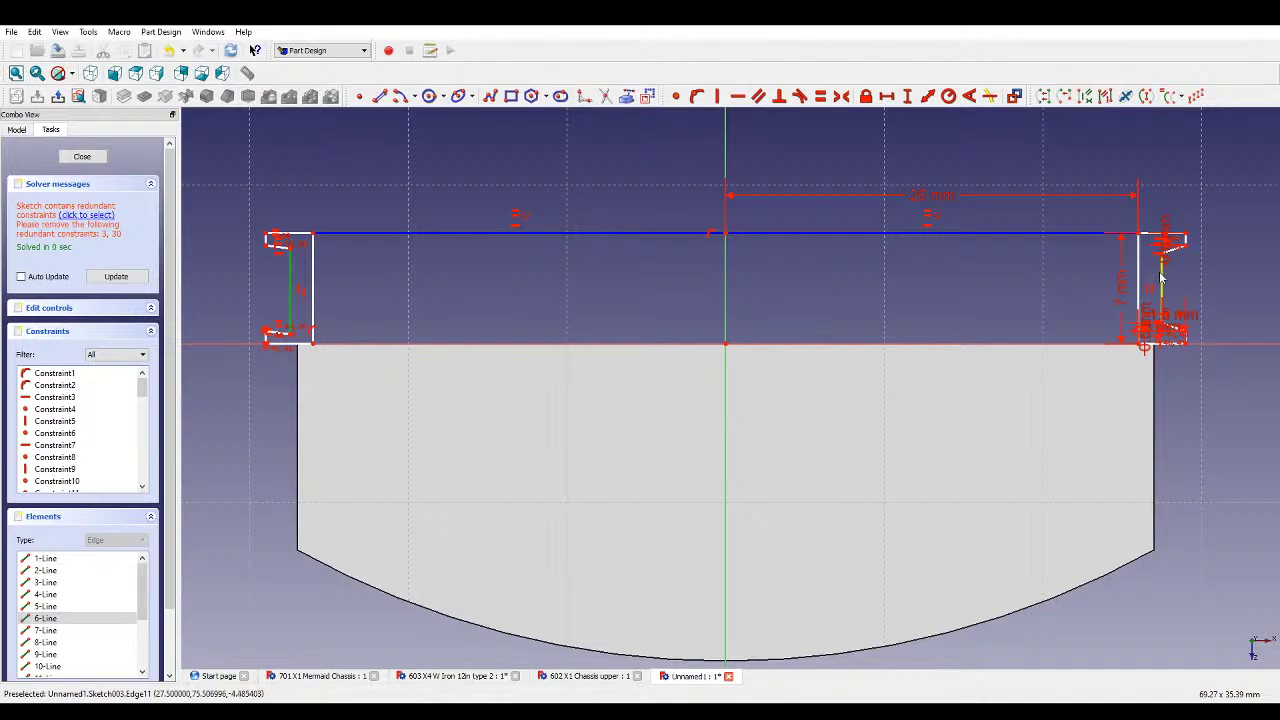
click(743, 113)
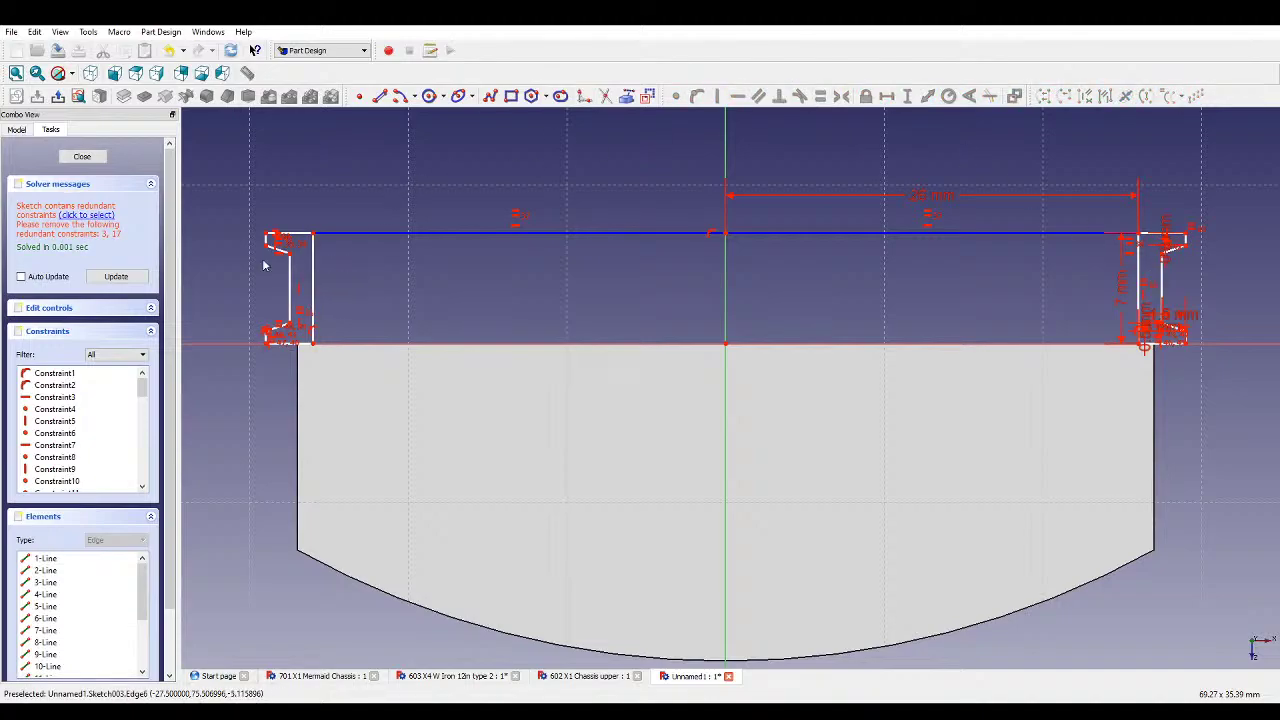
- Delete the redundant constraints from the channel profile sketch and close the sketch
click(98, 216)
key(Delete)
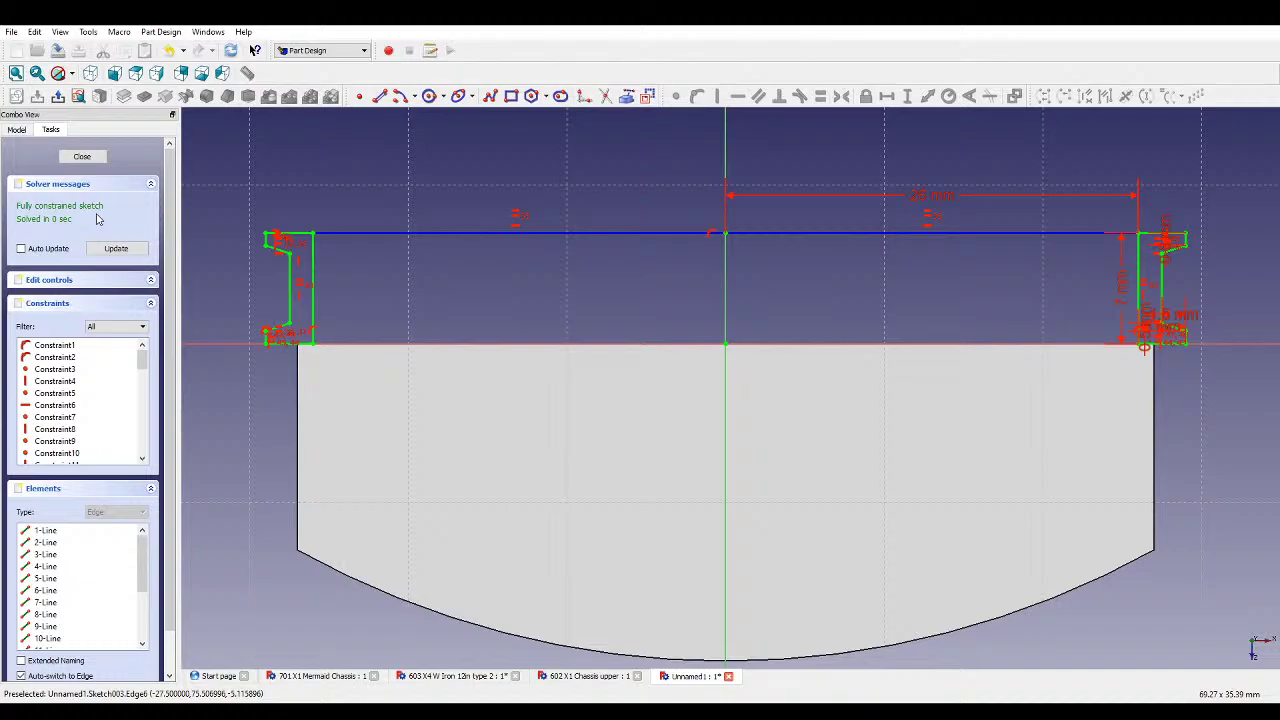
scroll(430, 258, down, 2)
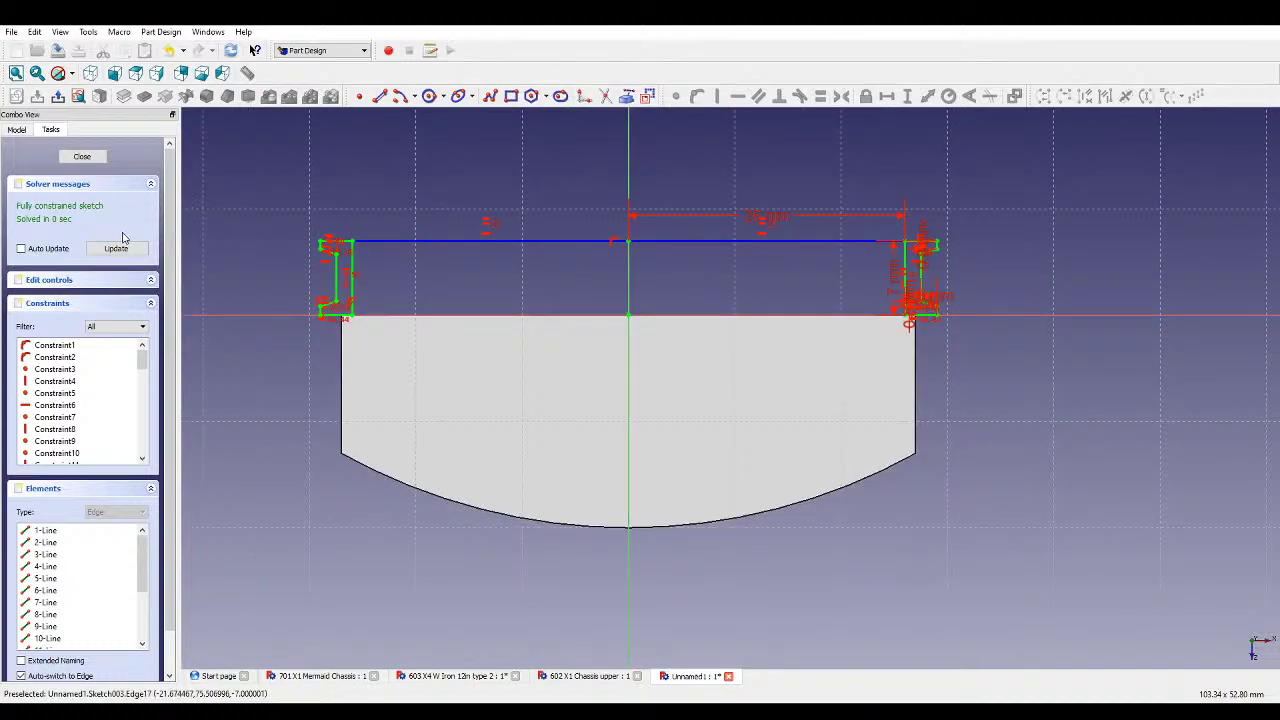
click(82, 156)
- Pad the two channel profiles 151 mm in the reversed direction along the body
click(124, 96)
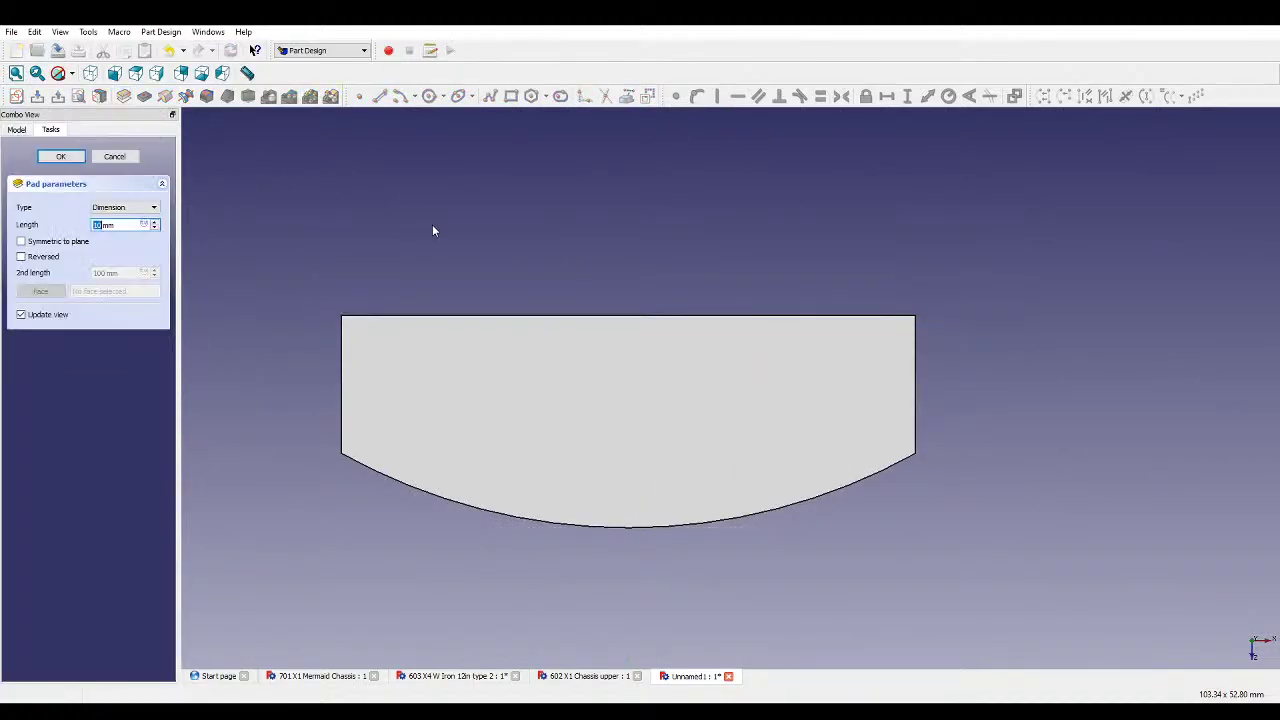
click(27, 259)
text(151)
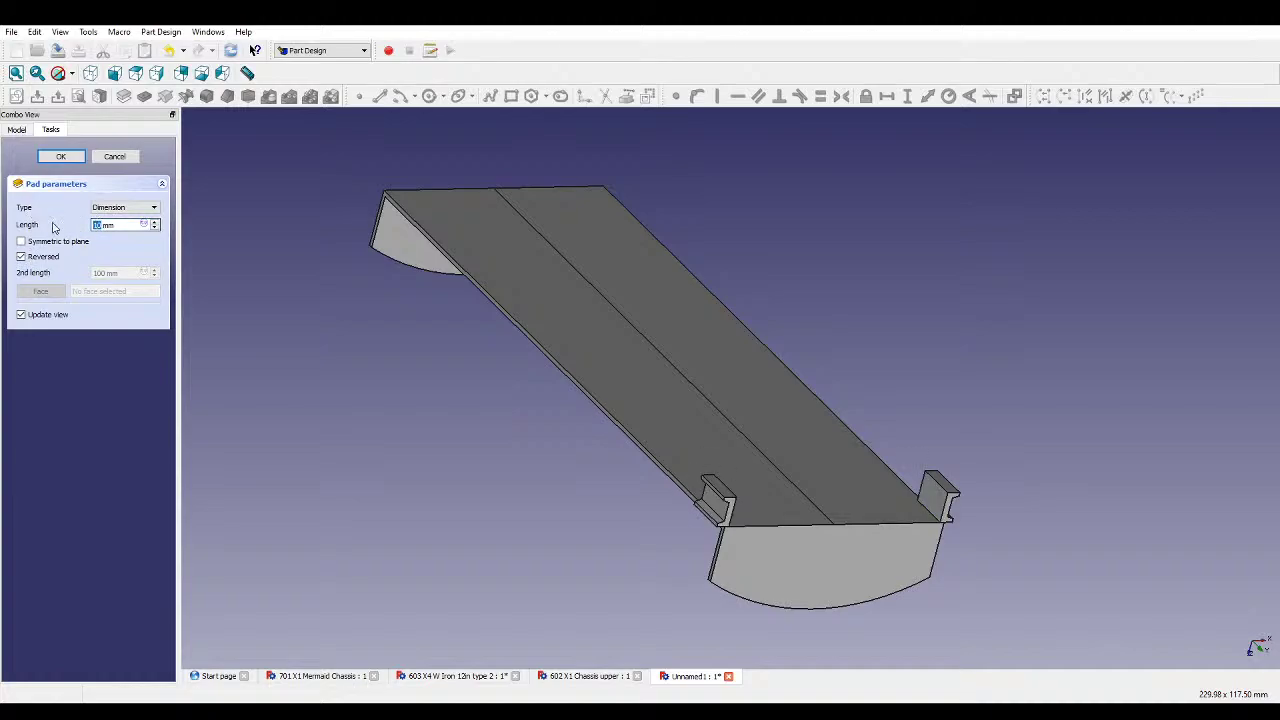
middle_drag(353, 302, 711, 403)
click(61, 157)
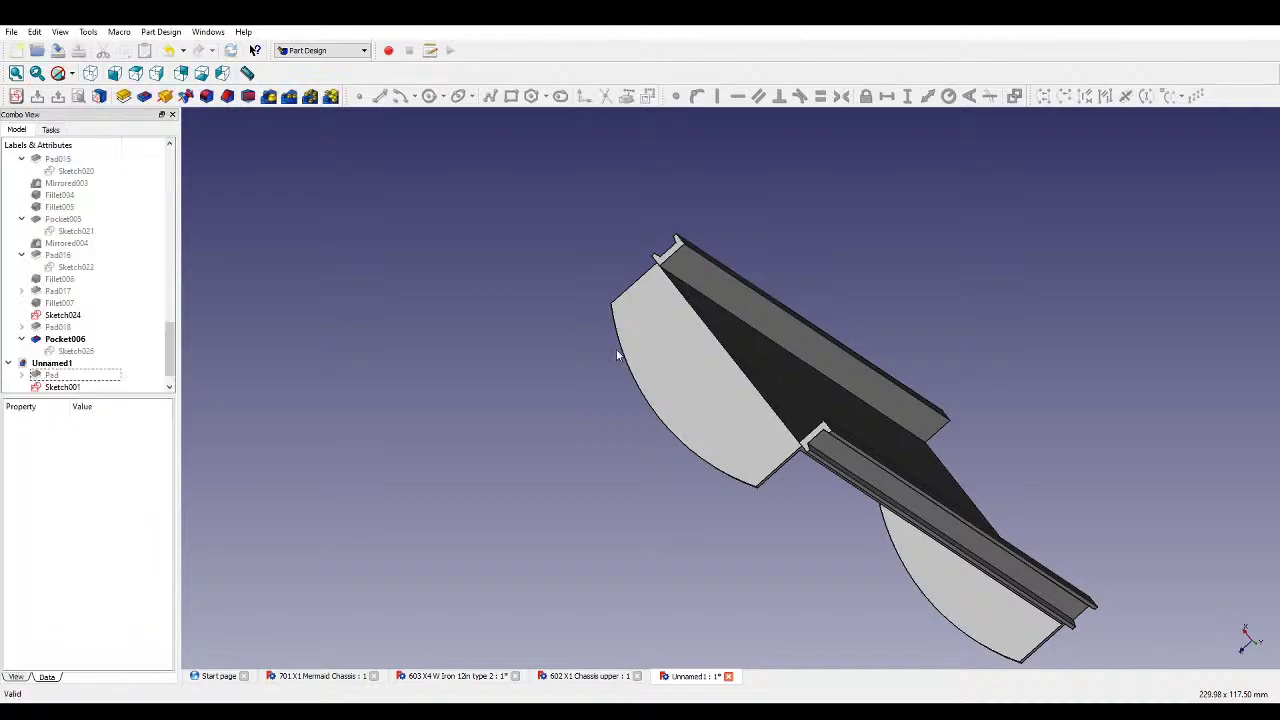
- Start a new sketch on the flat base face between the two channels
middle_drag(620, 346, 757, 470)
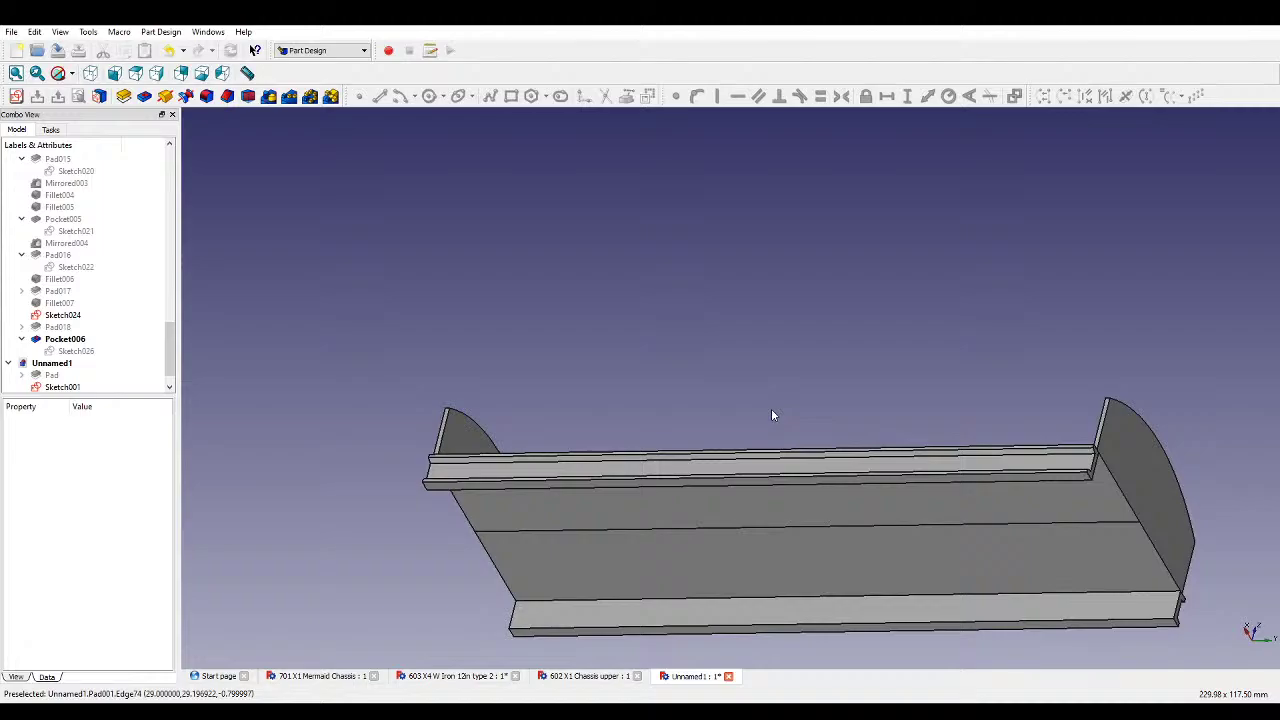
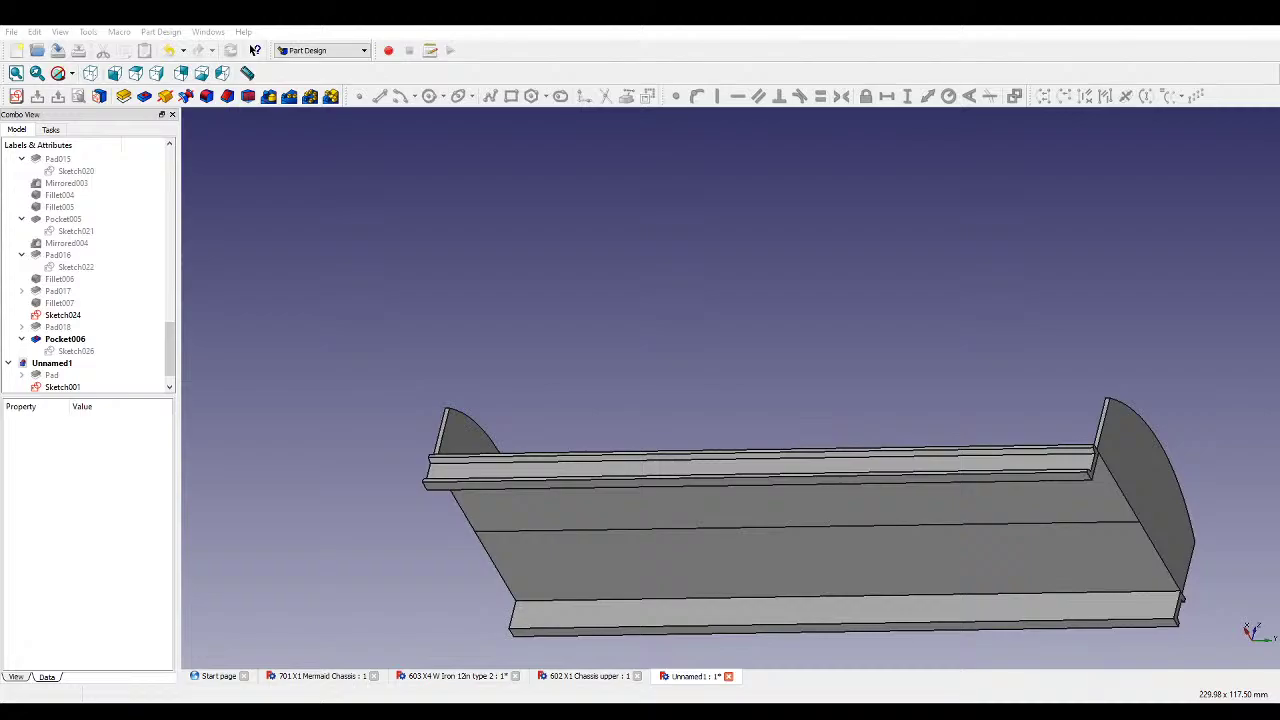
middle_drag(800, 520, 871, 477)
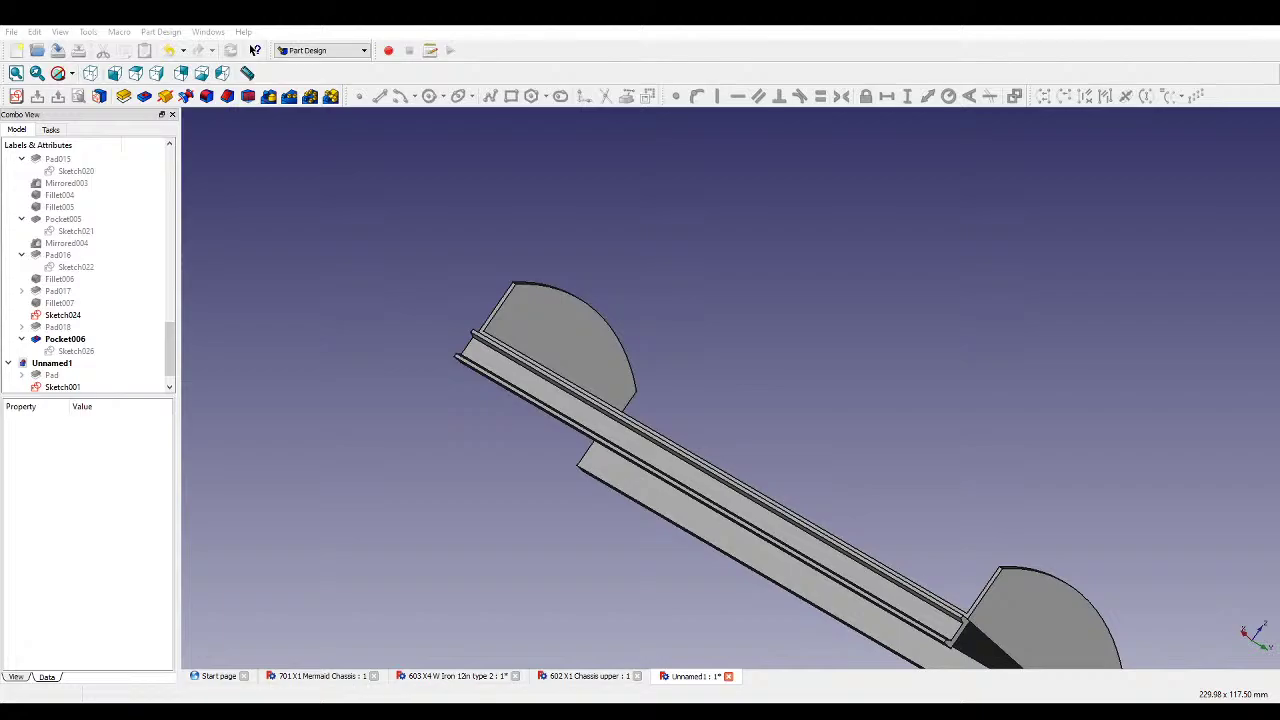
key(1)
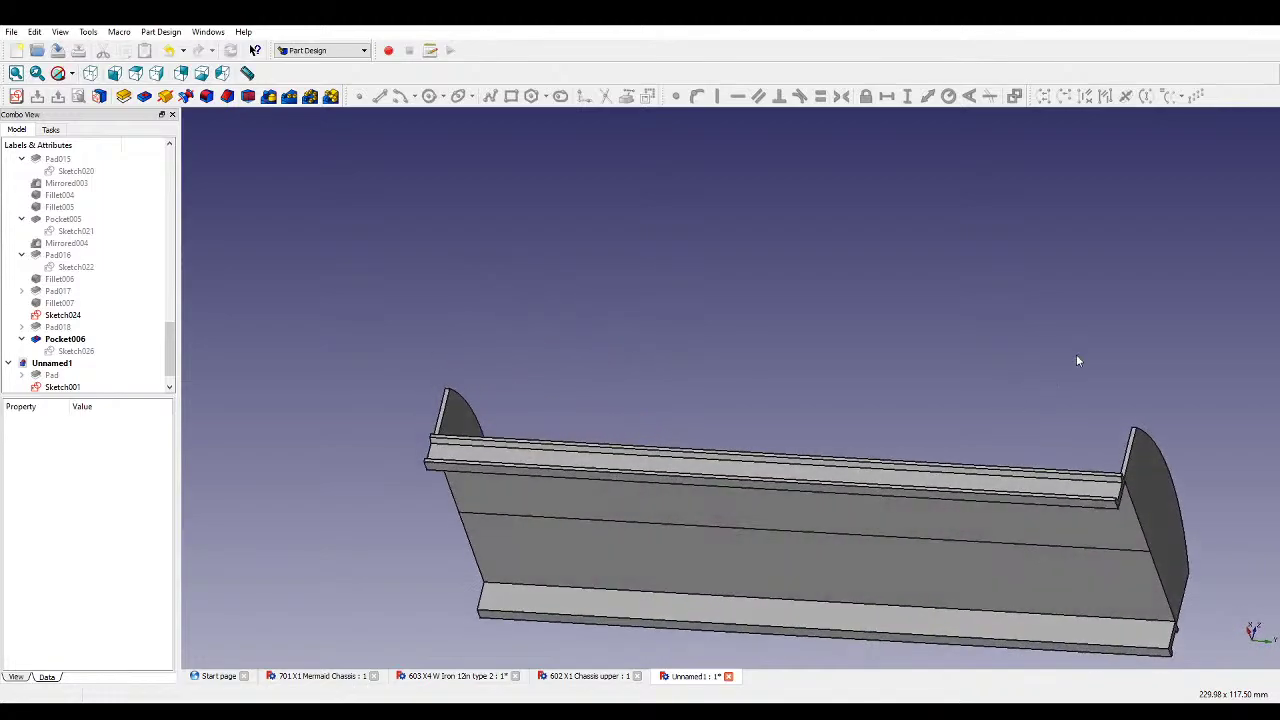
middle_drag(737, 509, 1002, 369)
click(705, 412)
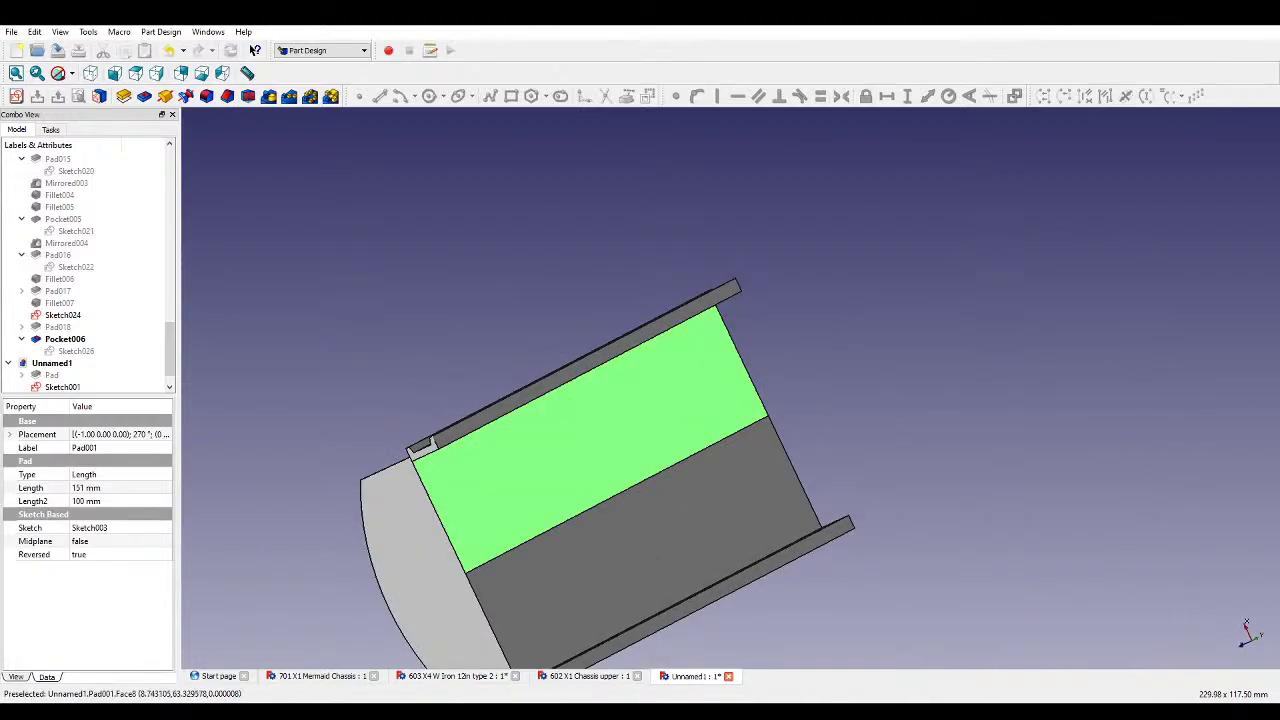
click(16, 96)
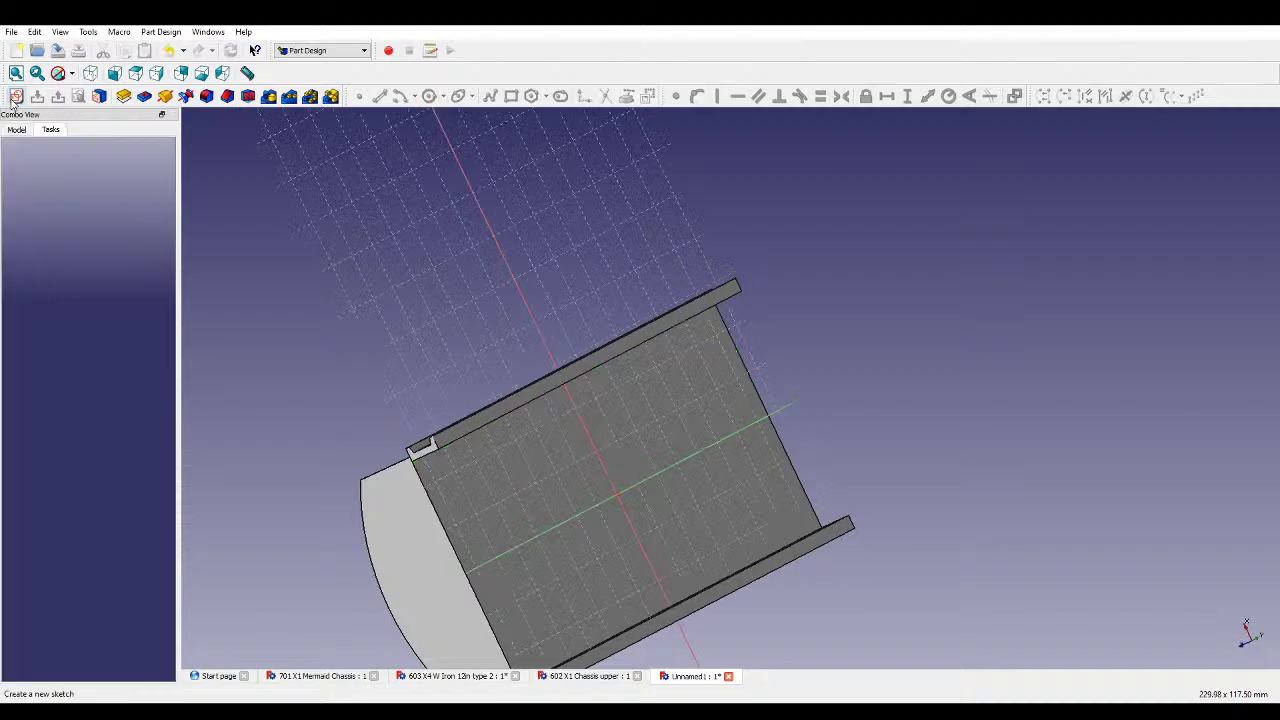
scroll(891, 323, down, 4)
scroll(823, 206, up, 6)
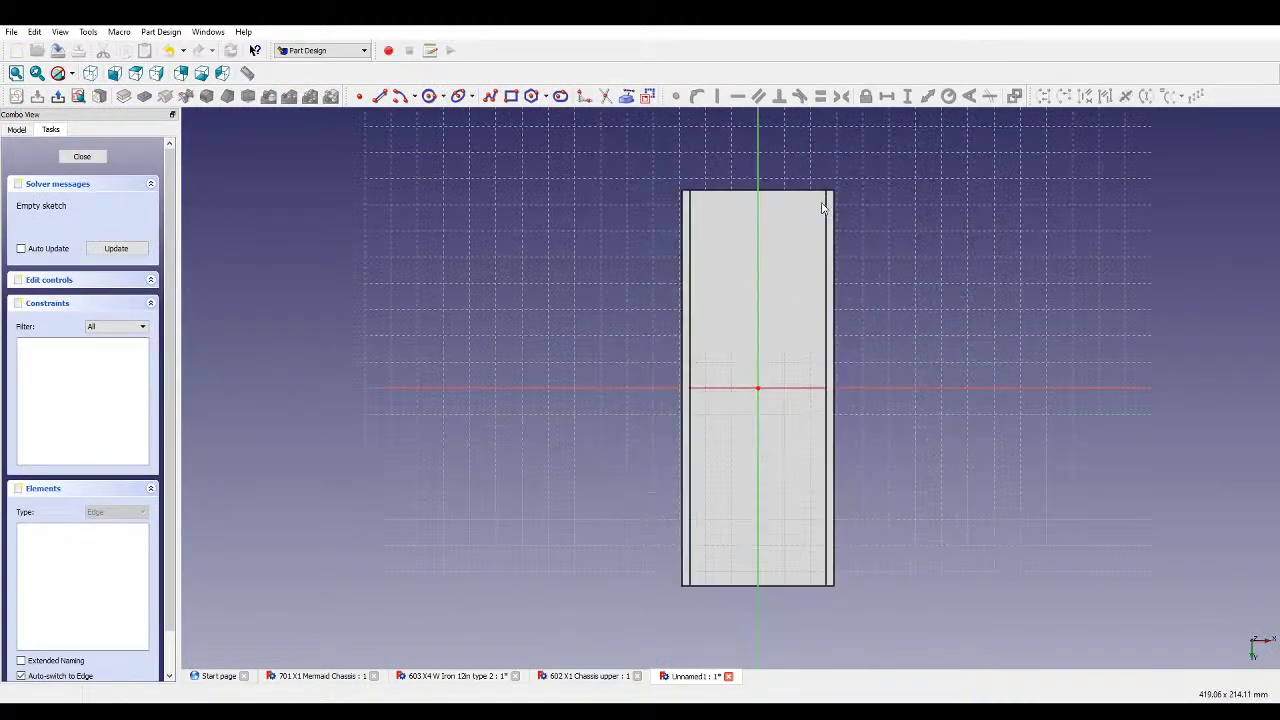
- Sketch two narrow rectangles spanning between the channels, one at each end of the base
click(511, 96)
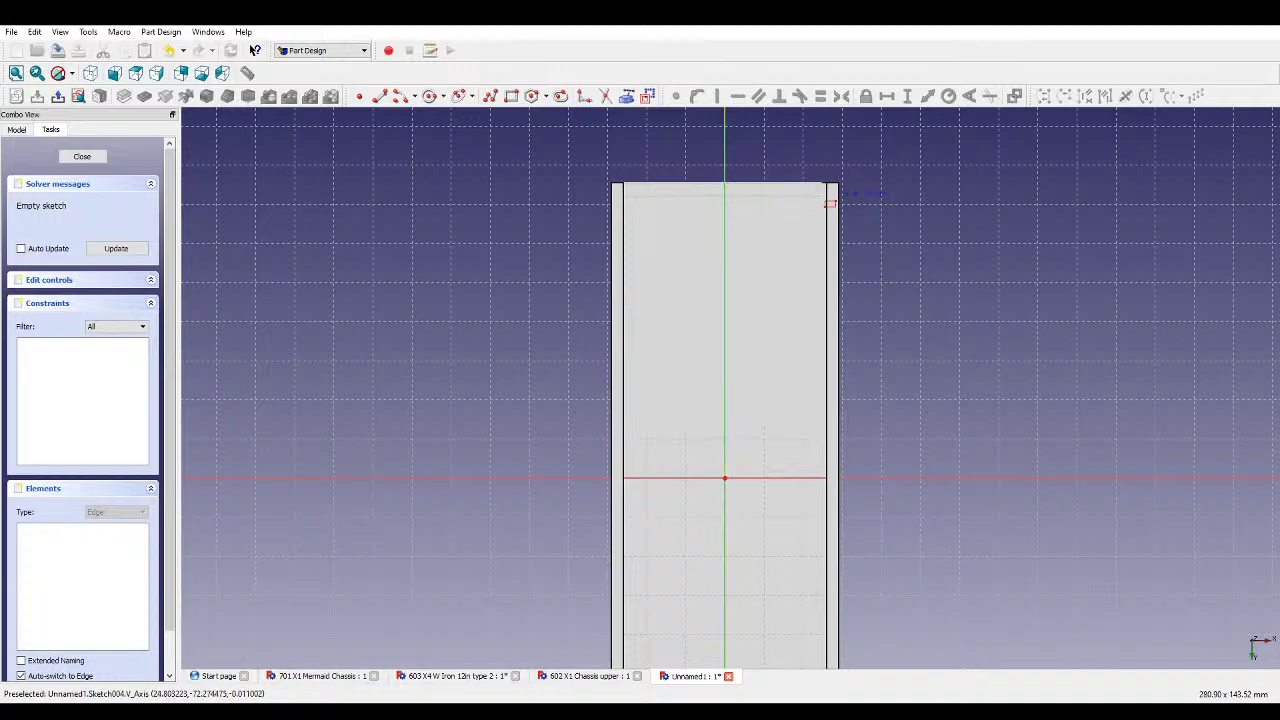
click(832, 205)
scroll(700, 270, down, 2)
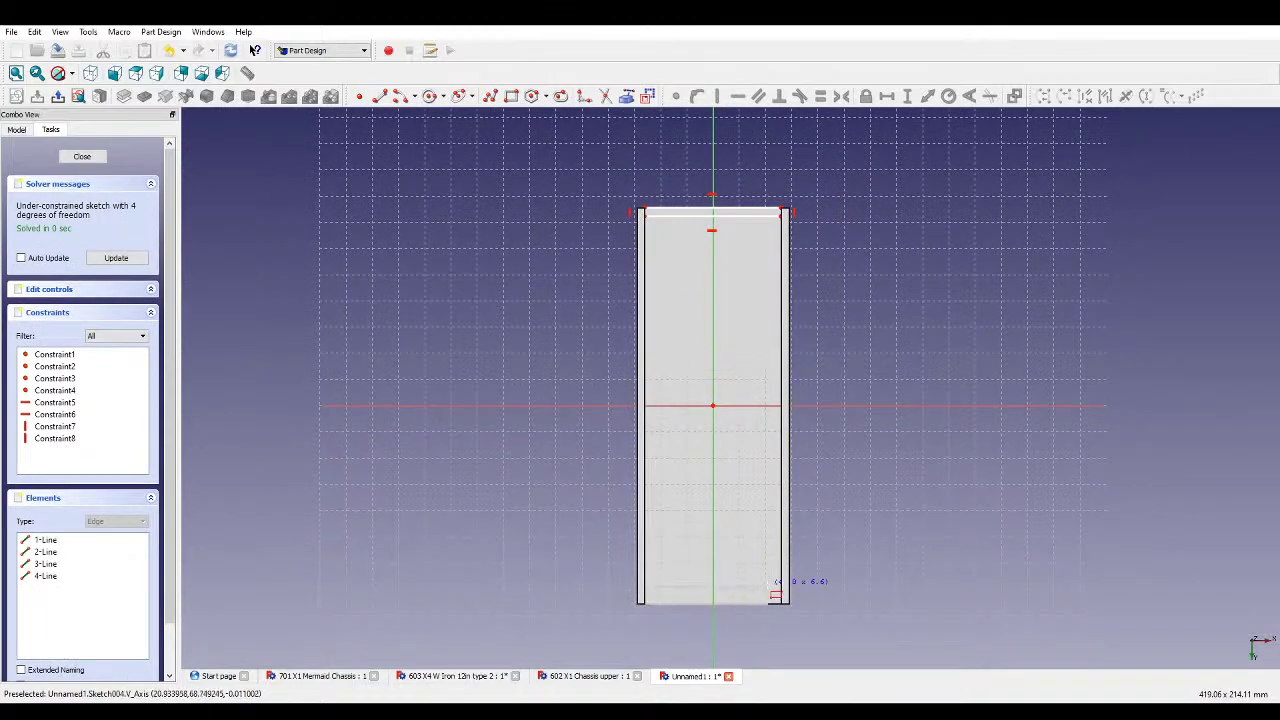
click(787, 595)
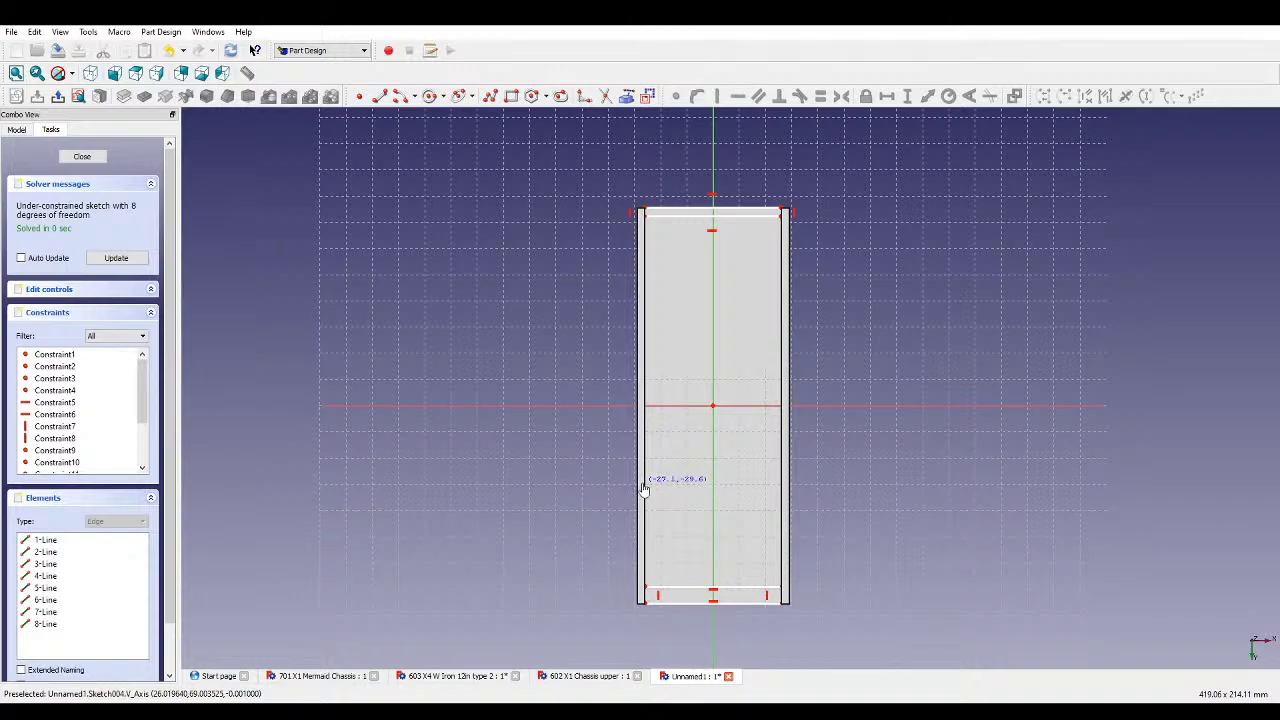
- Sketch three more crosswise rectangles between the end ones: one in the lower half, one across the horizontal axis and one in the upper half
click(789, 483)
click(637, 500)
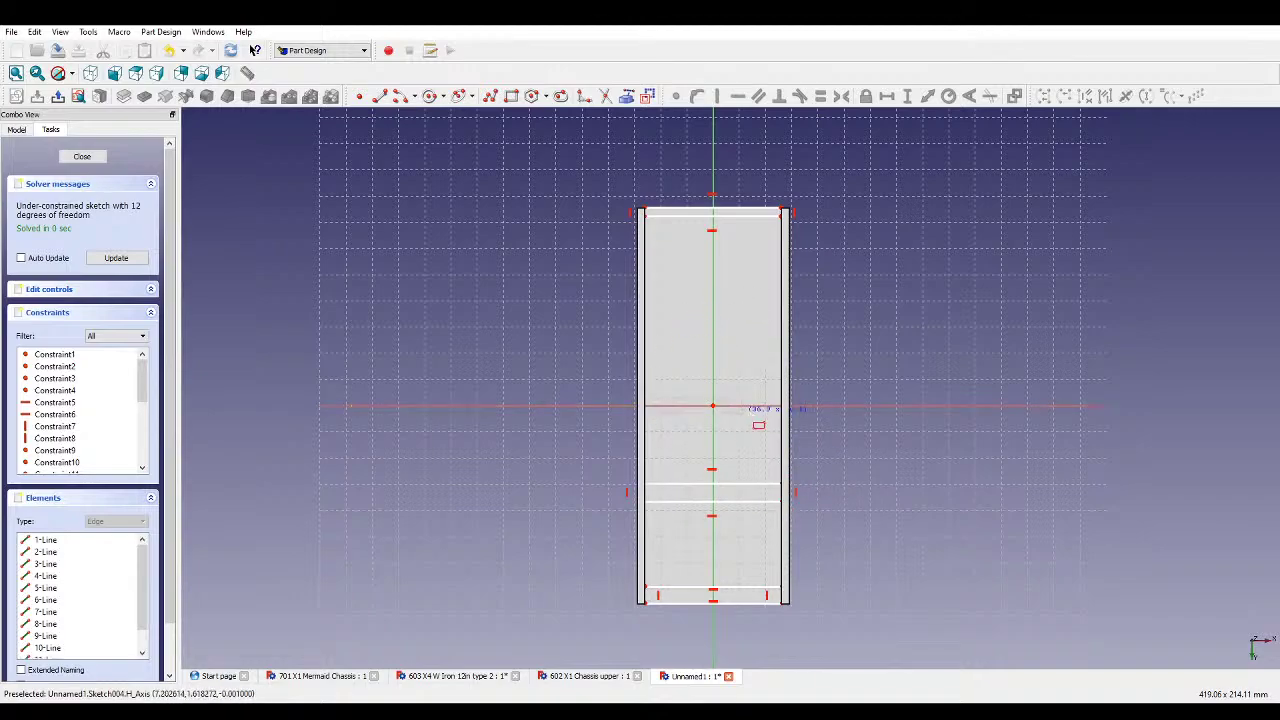
click(782, 414)
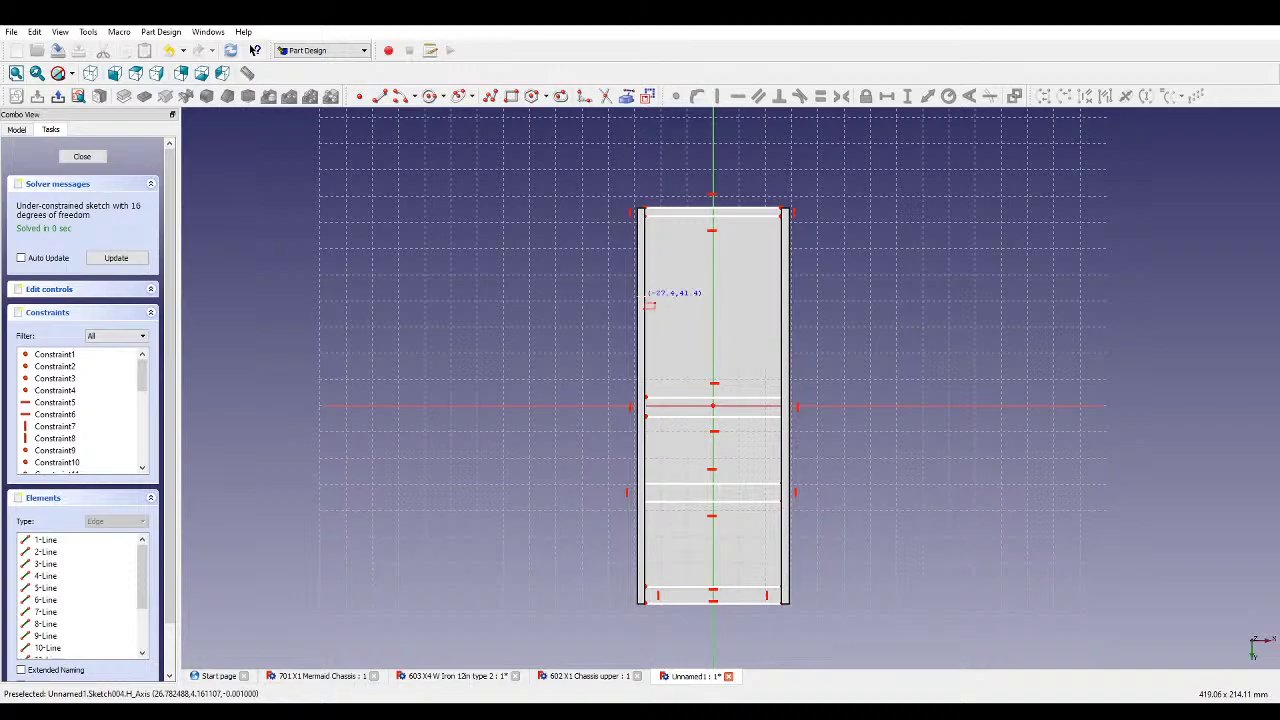
click(645, 297)
click(782, 325)
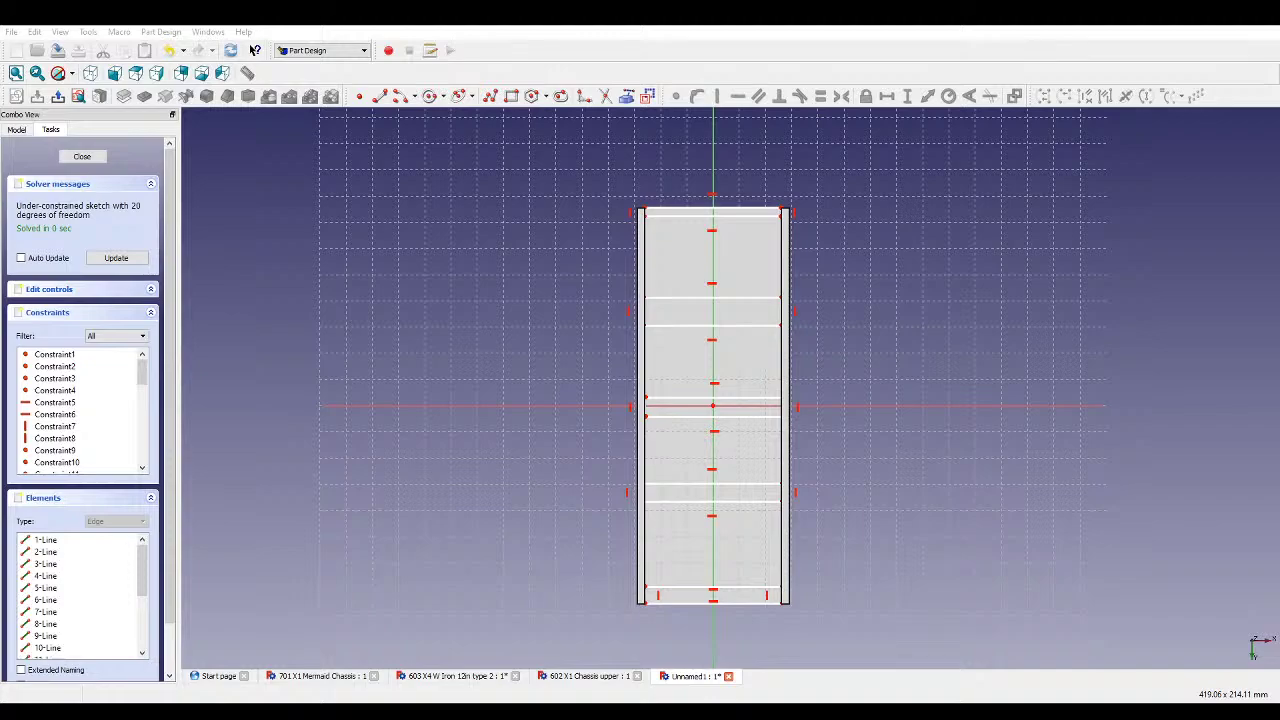
- Move the middle rectangle's upper edge below the horizontal axis and sketch another crosswise rectangle between the channels just above the axis
scroll(736, 498, up, 1)
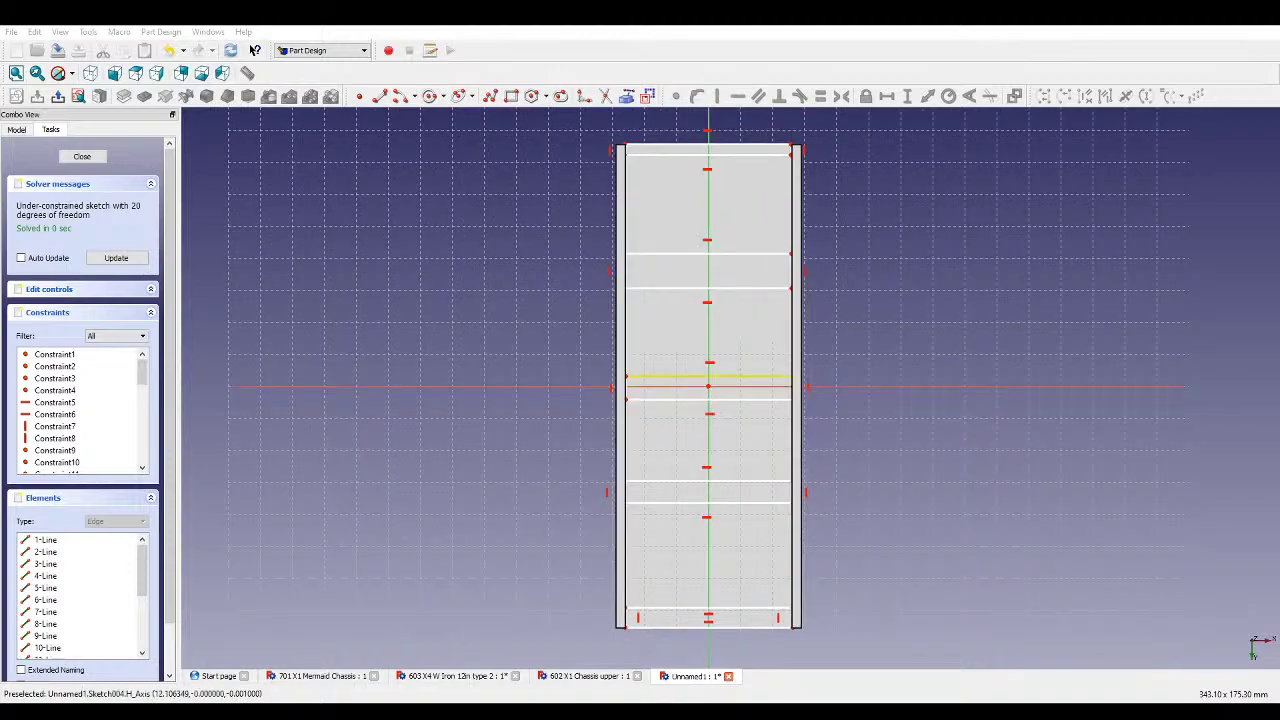
mouse_move(738, 380)
mouse_down()
mouse_move(740, 458)
mouse_move(748, 449)
mouse_up()
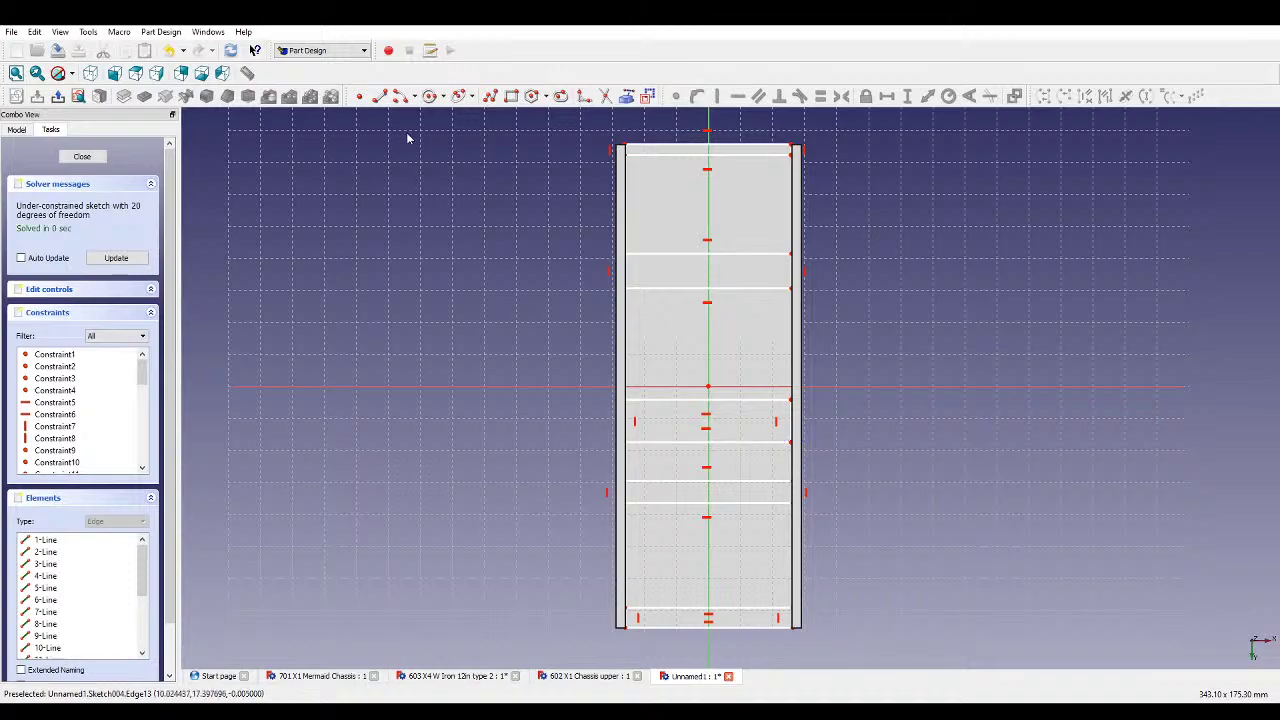
click(511, 95)
click(627, 323)
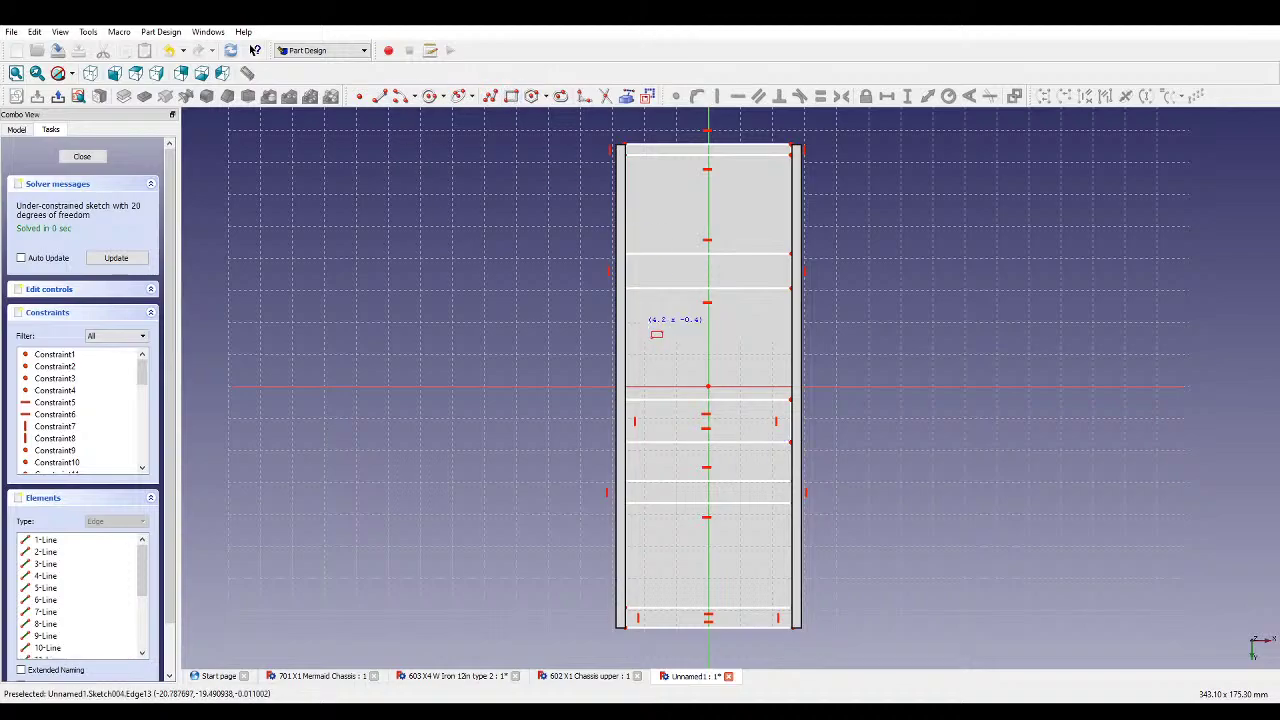
click(790, 348)
right_click(854, 340)
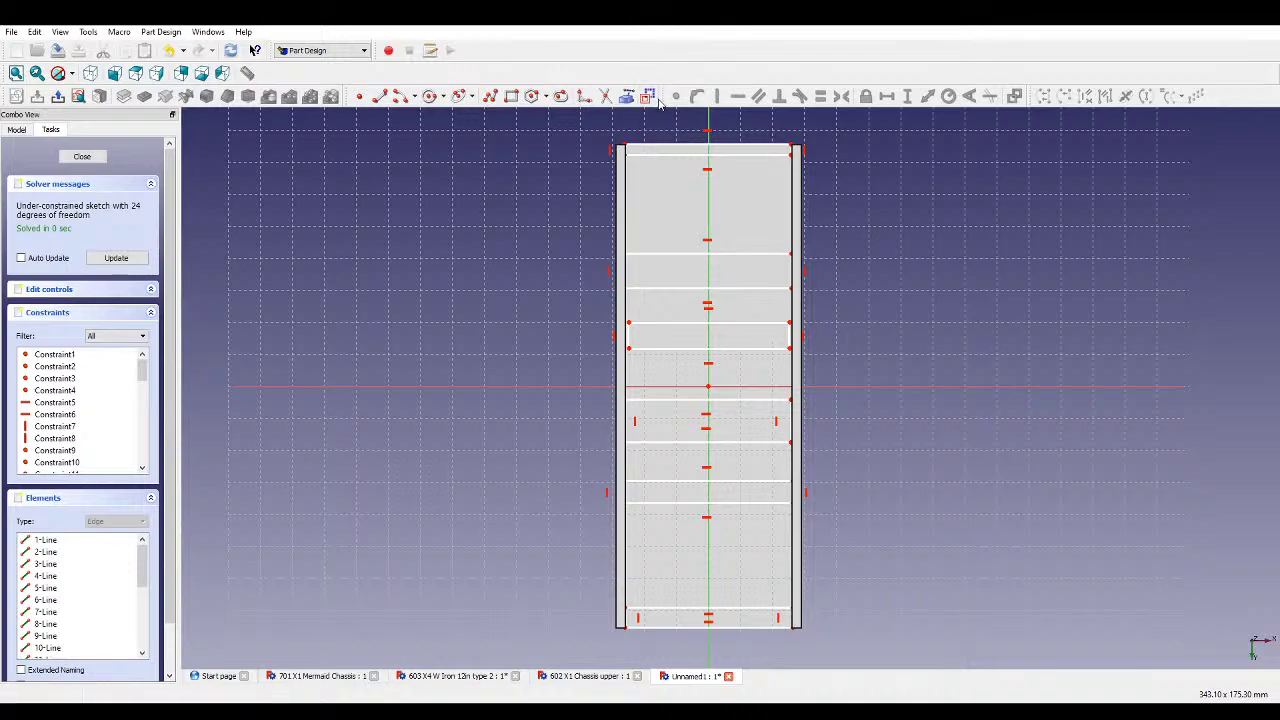
- Draw a vertical construction line joining the positive-X corners of the two uppermost rectangles and shift their linked corners inward from the channel
click(380, 95)
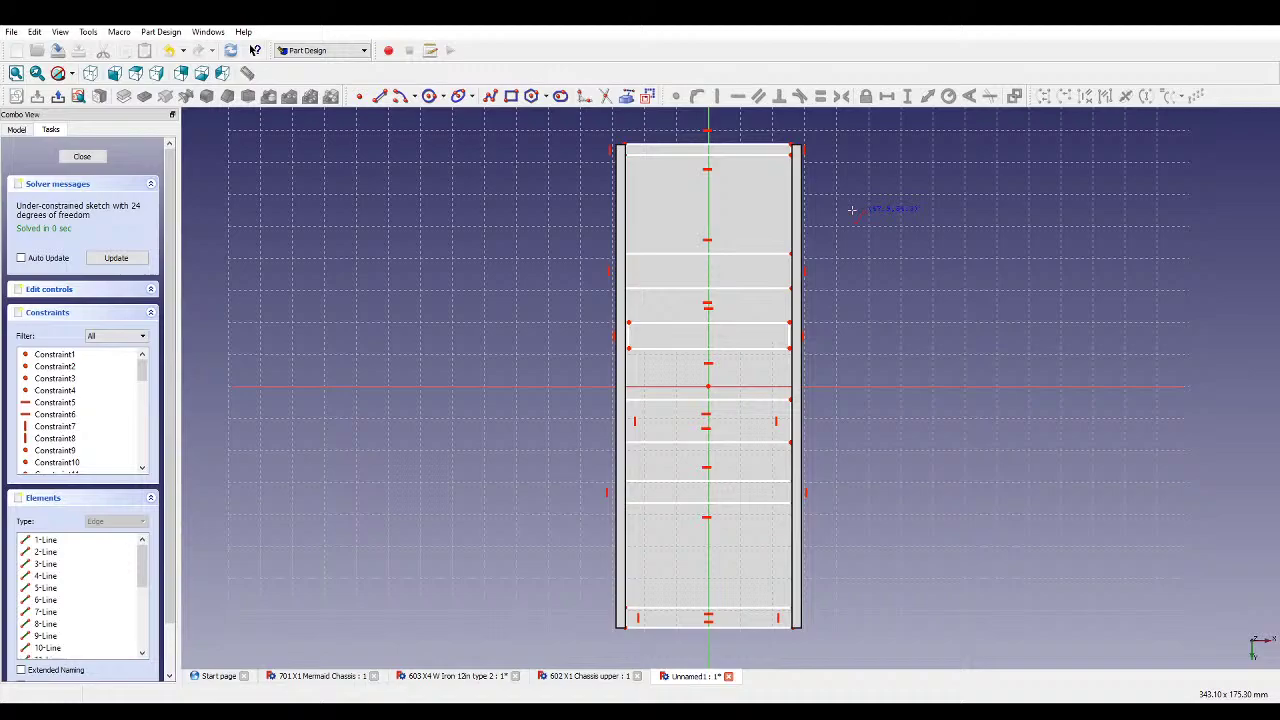
click(791, 255)
click(791, 150)
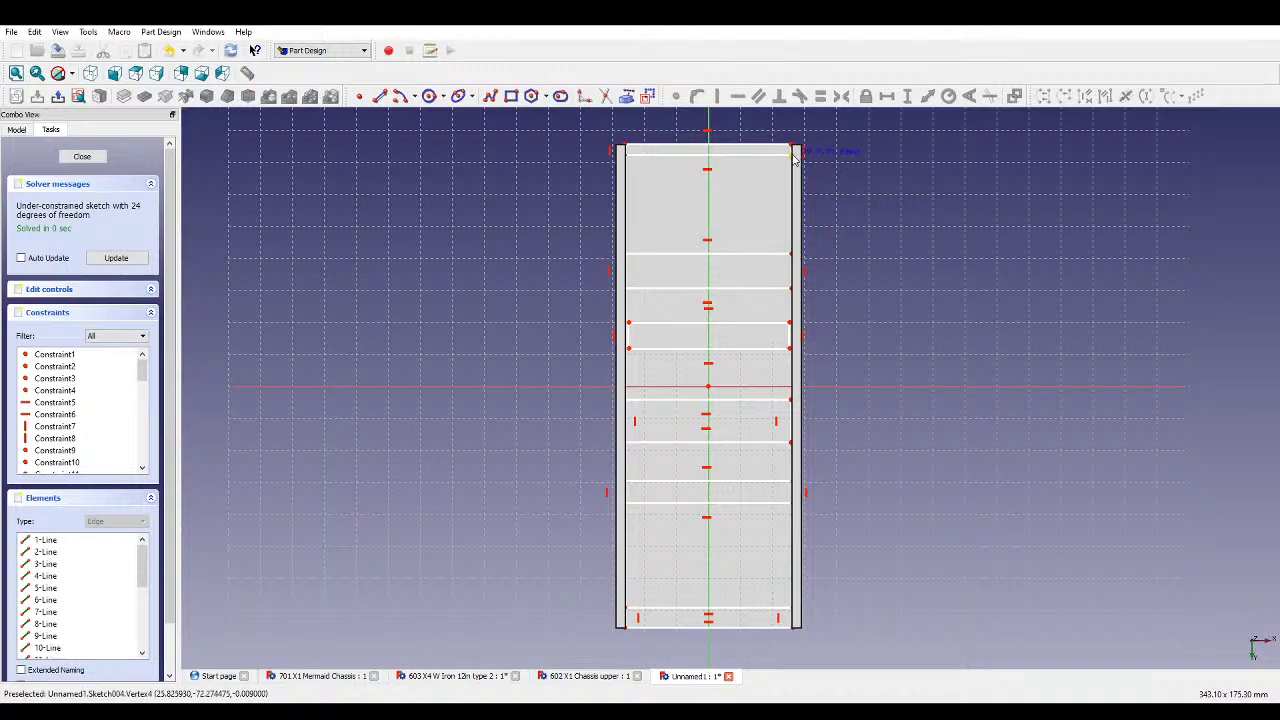
right_click(806, 297)
mouse_move(777, 289)
mouse_down()
mouse_move(766, 289)
mouse_move(779, 290)
mouse_up()
- Continue the chain of construction lines down the positive-X side, joining the facing corners of the neighbouring crosswise rectangles
click(380, 95)
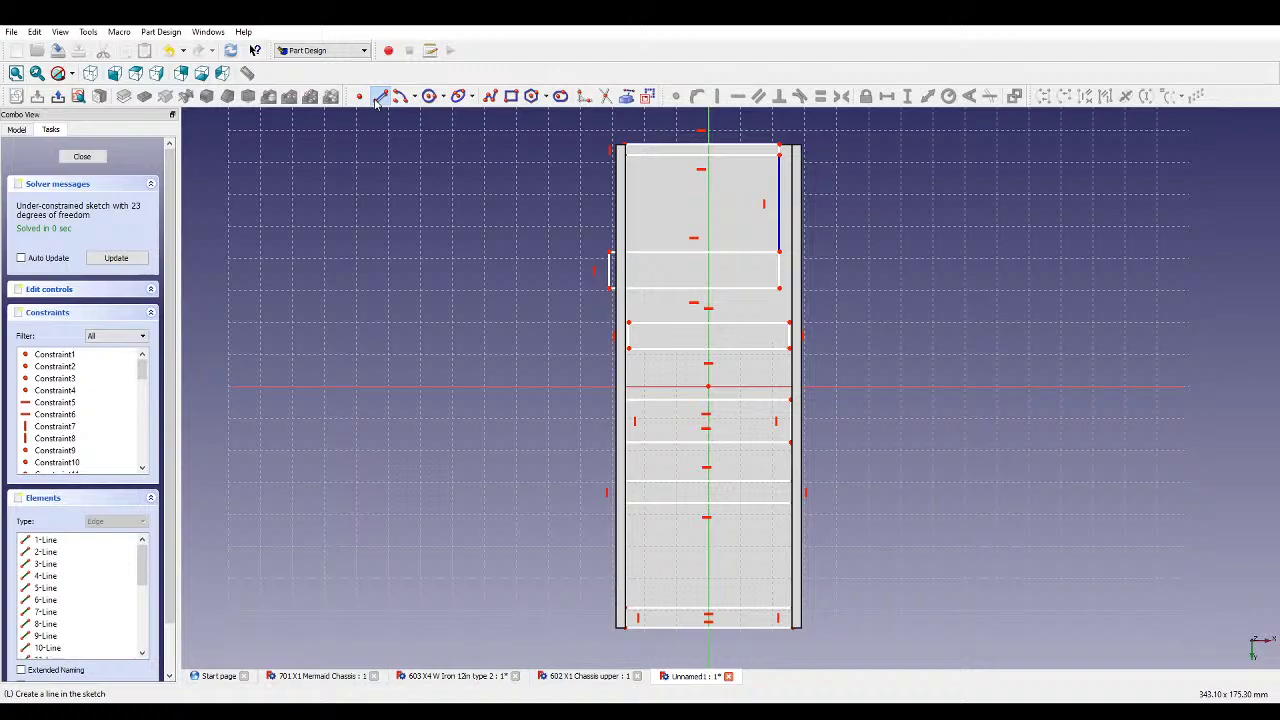
click(779, 288)
click(790, 322)
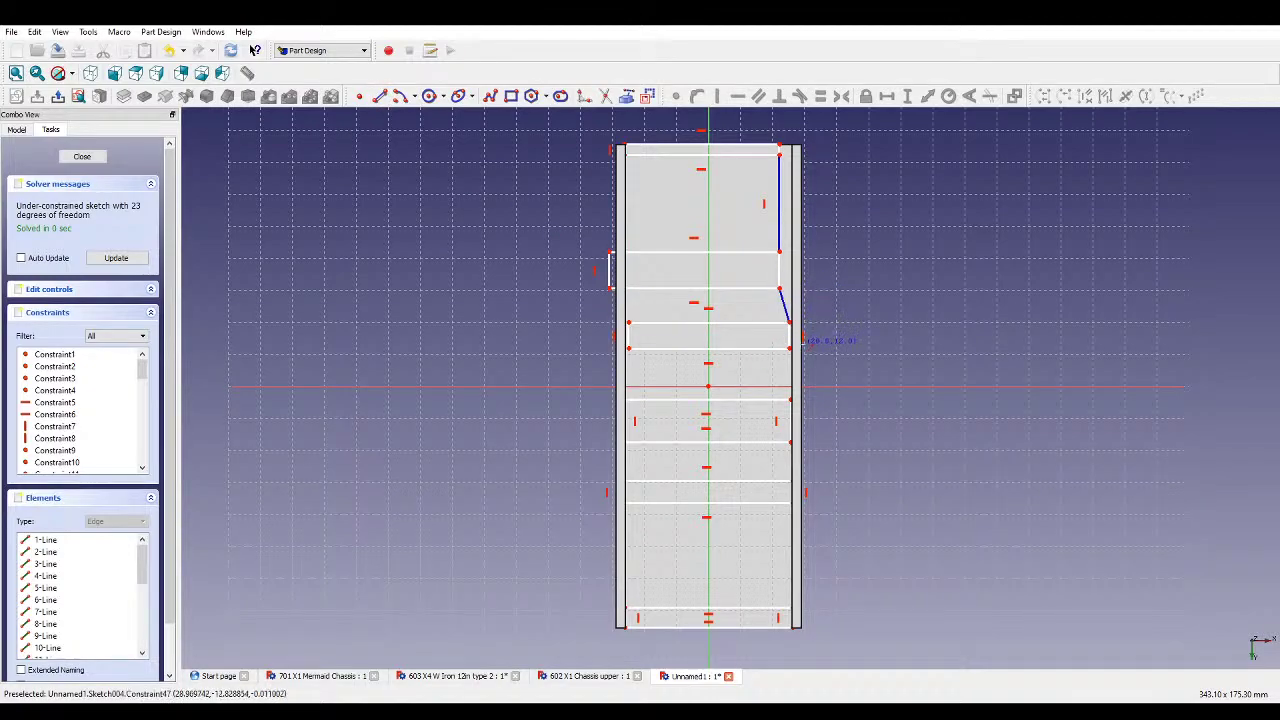
click(790, 347)
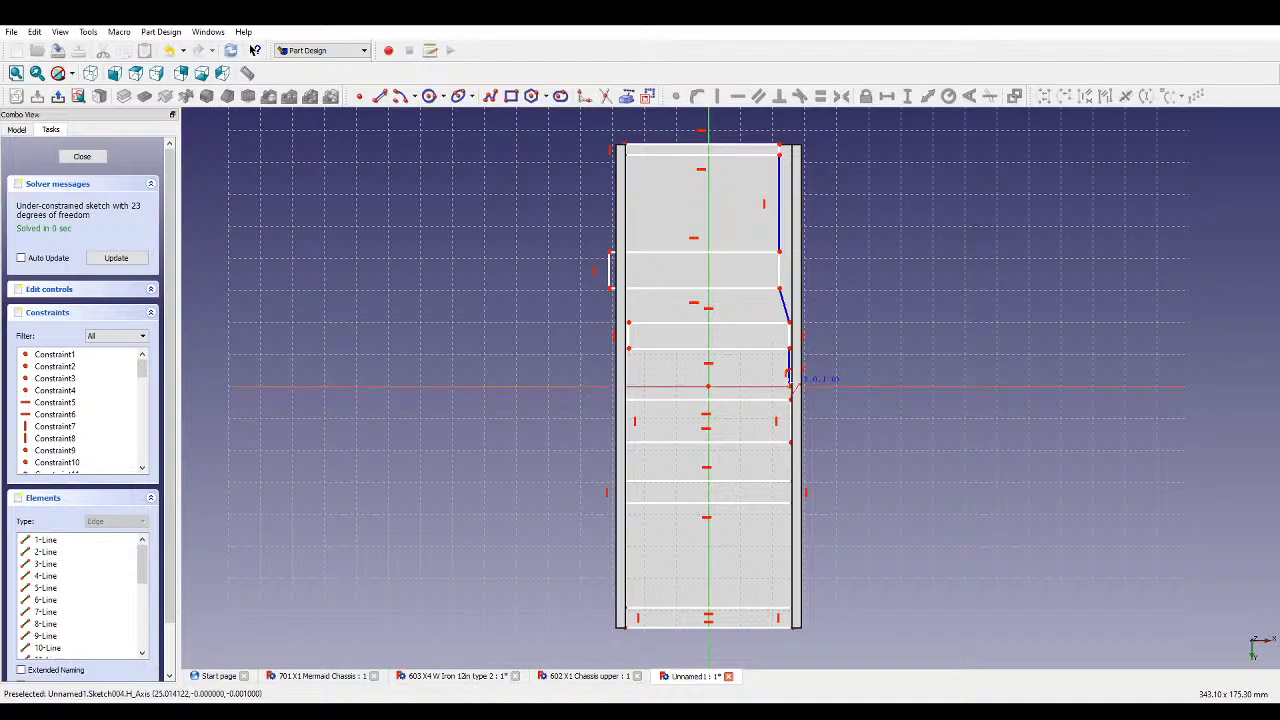
click(790, 393)
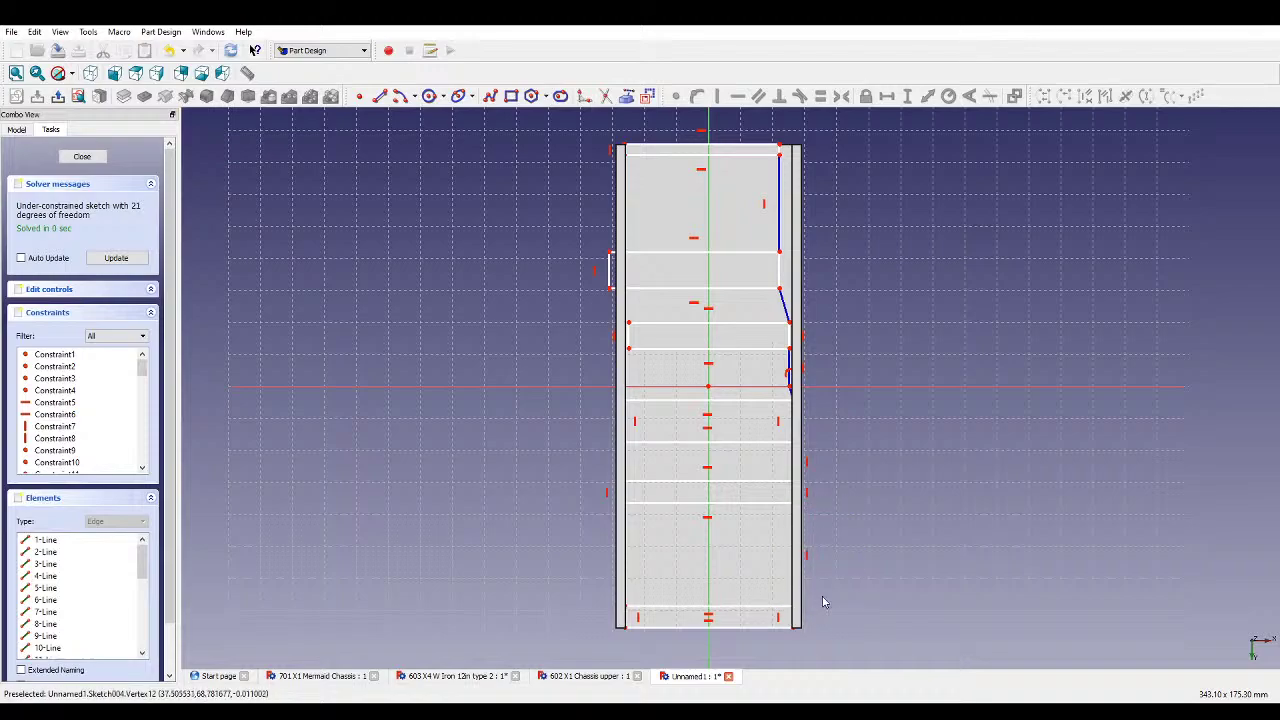
- Shift the linked rectangle corners below and above the horizontal axis inward and constrain the two slanted construction lines vertical
click(766, 506)
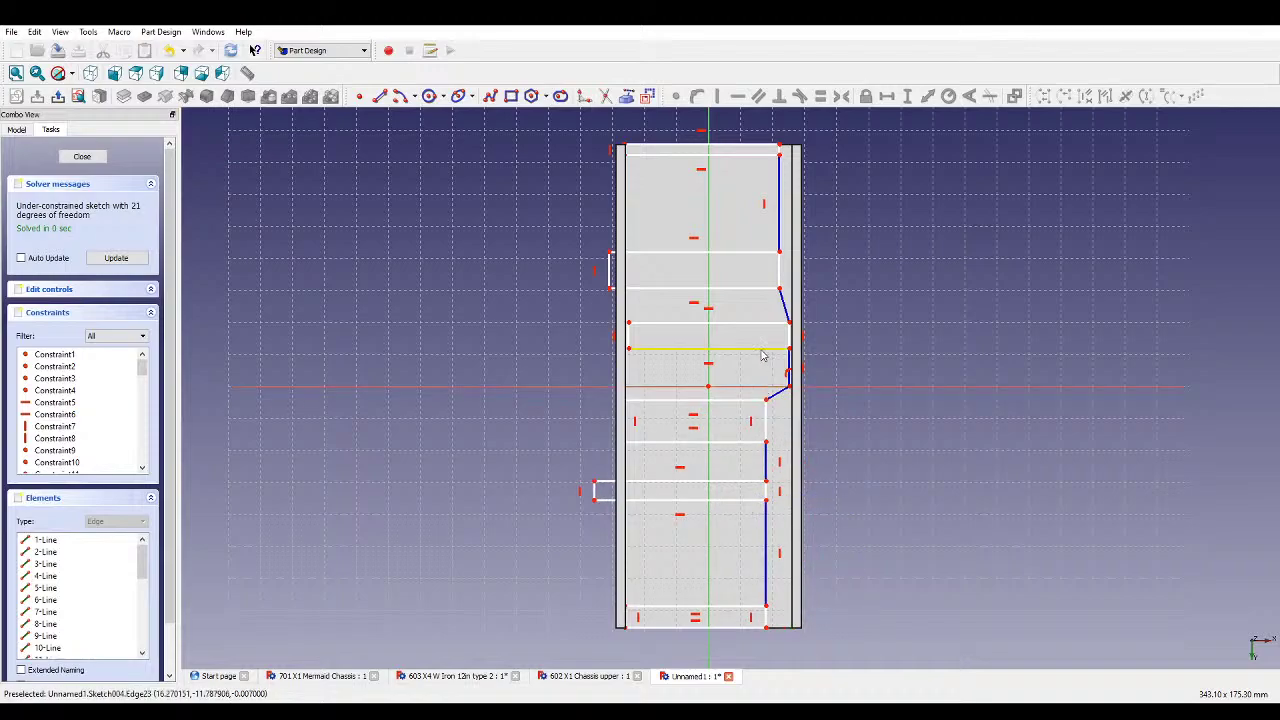
drag(786, 358, 751, 351)
click(770, 395)
click(778, 305)
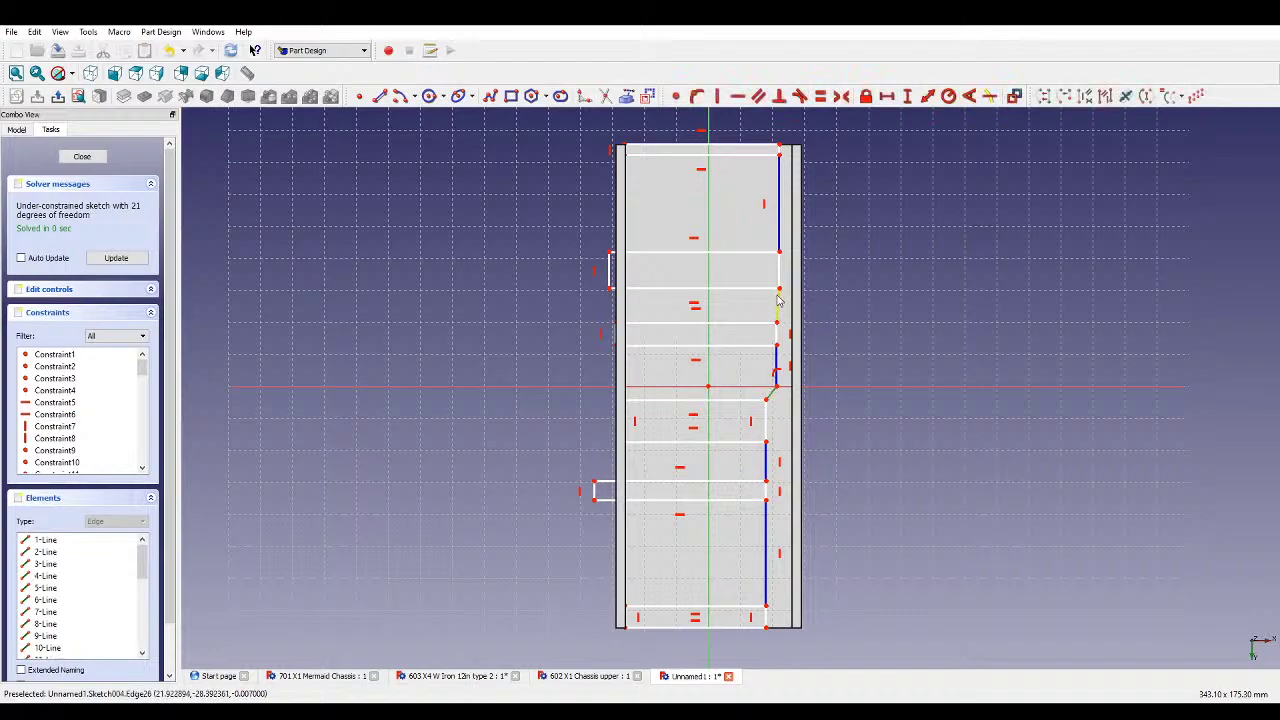
click(756, 100)
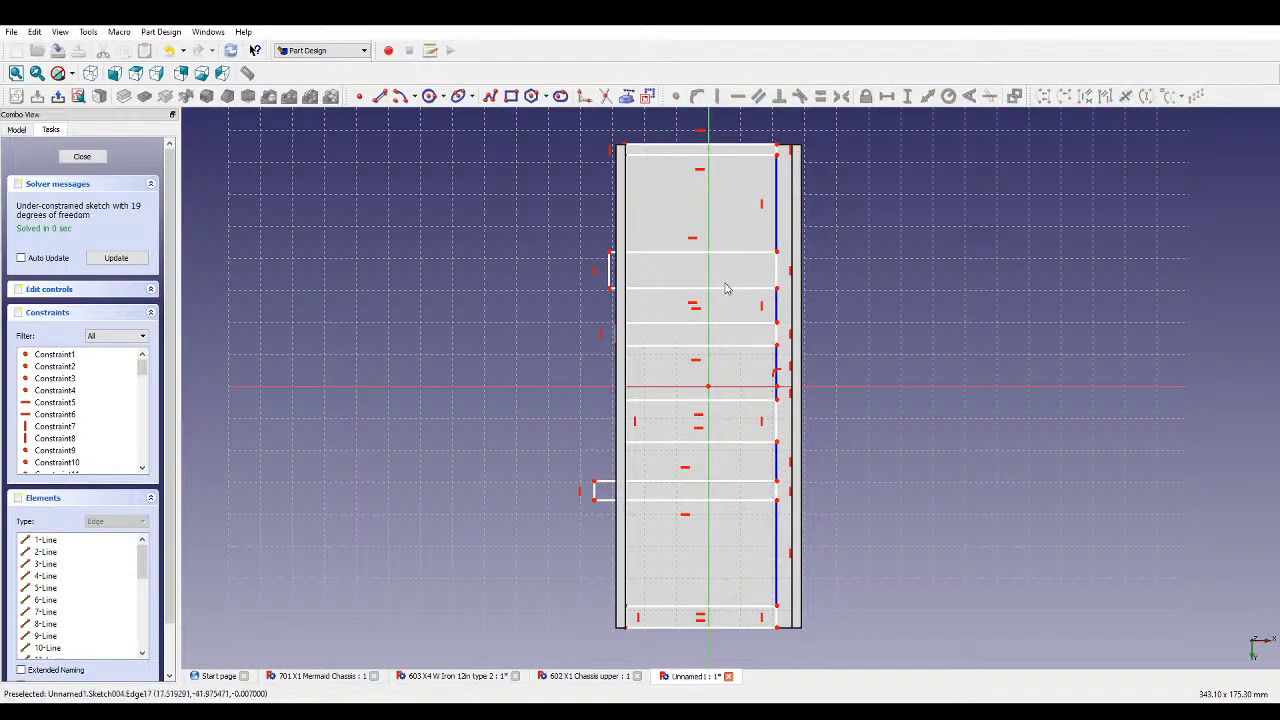
- Constrain one crosswise edge from each of the six rectangles to equal length
click(746, 156)
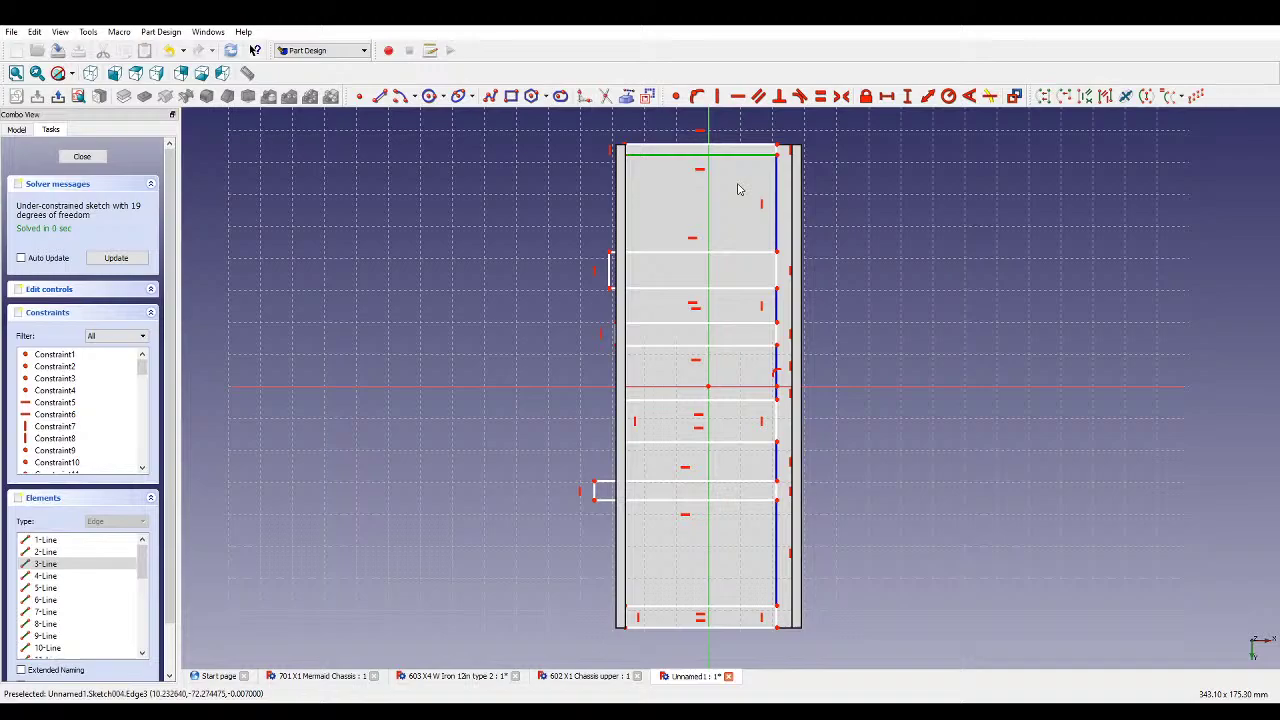
click(735, 262)
click(736, 253)
click(740, 154)
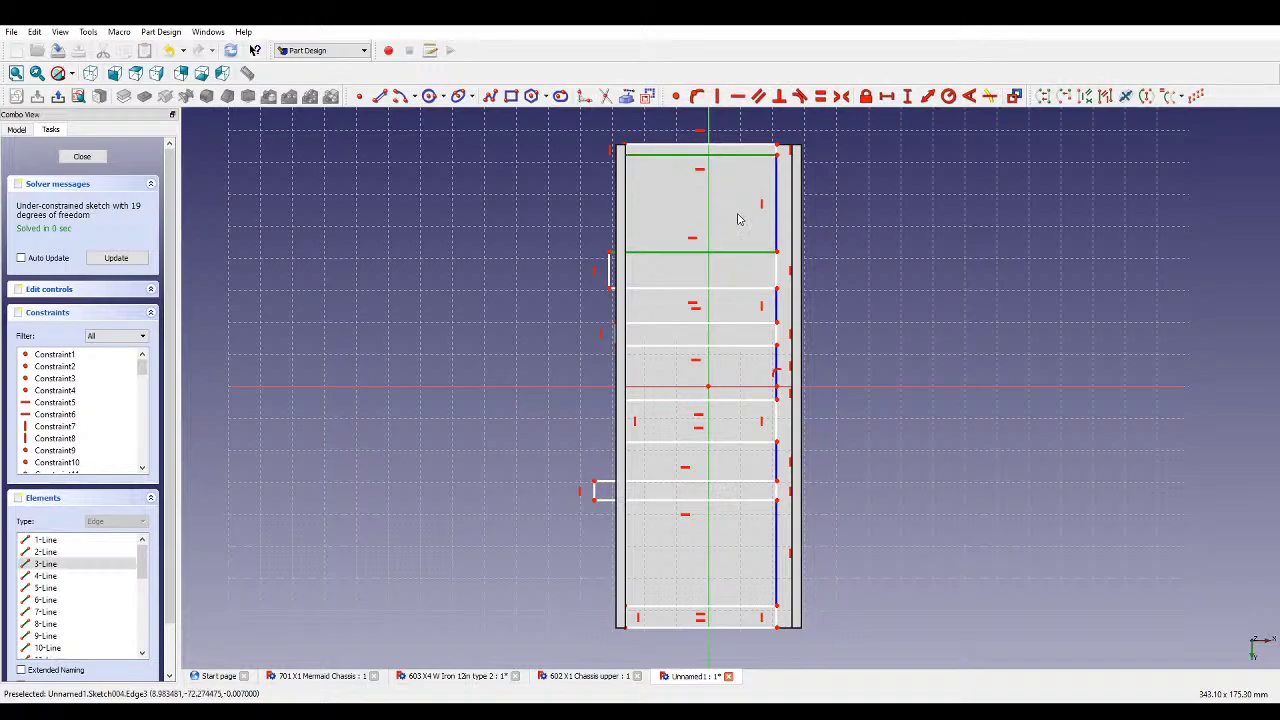
click(722, 323)
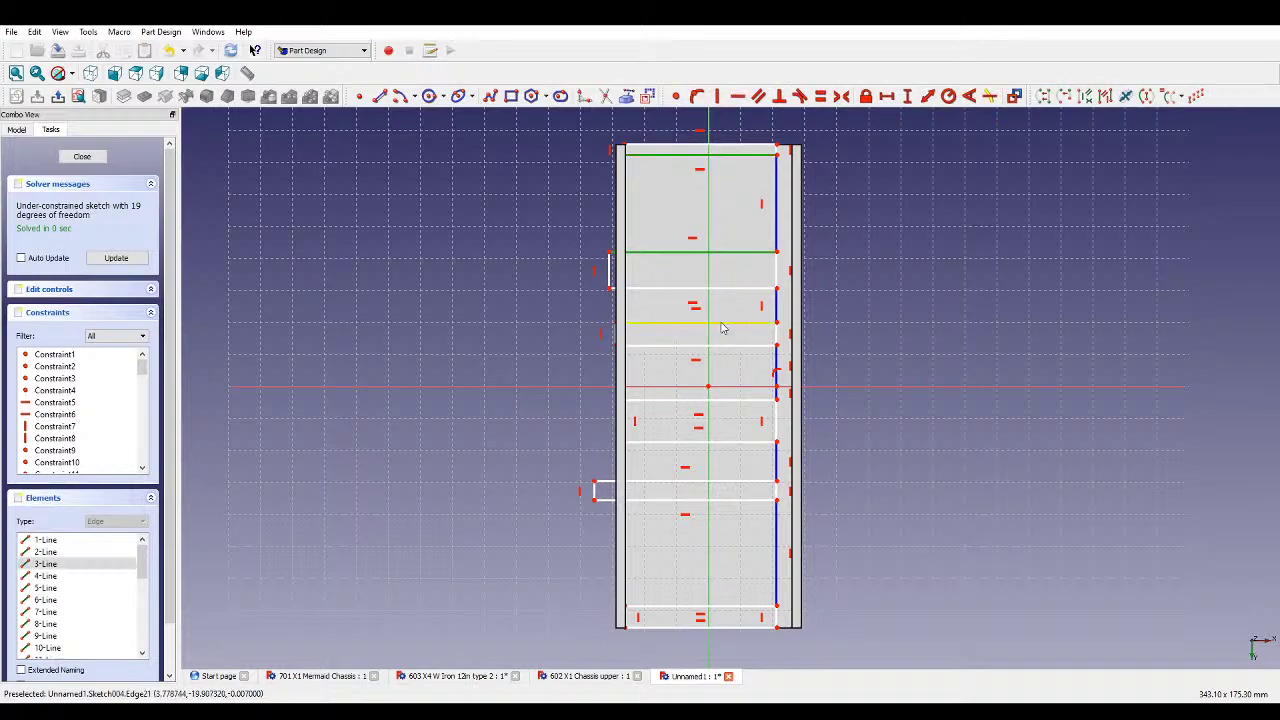
click(729, 400)
click(731, 482)
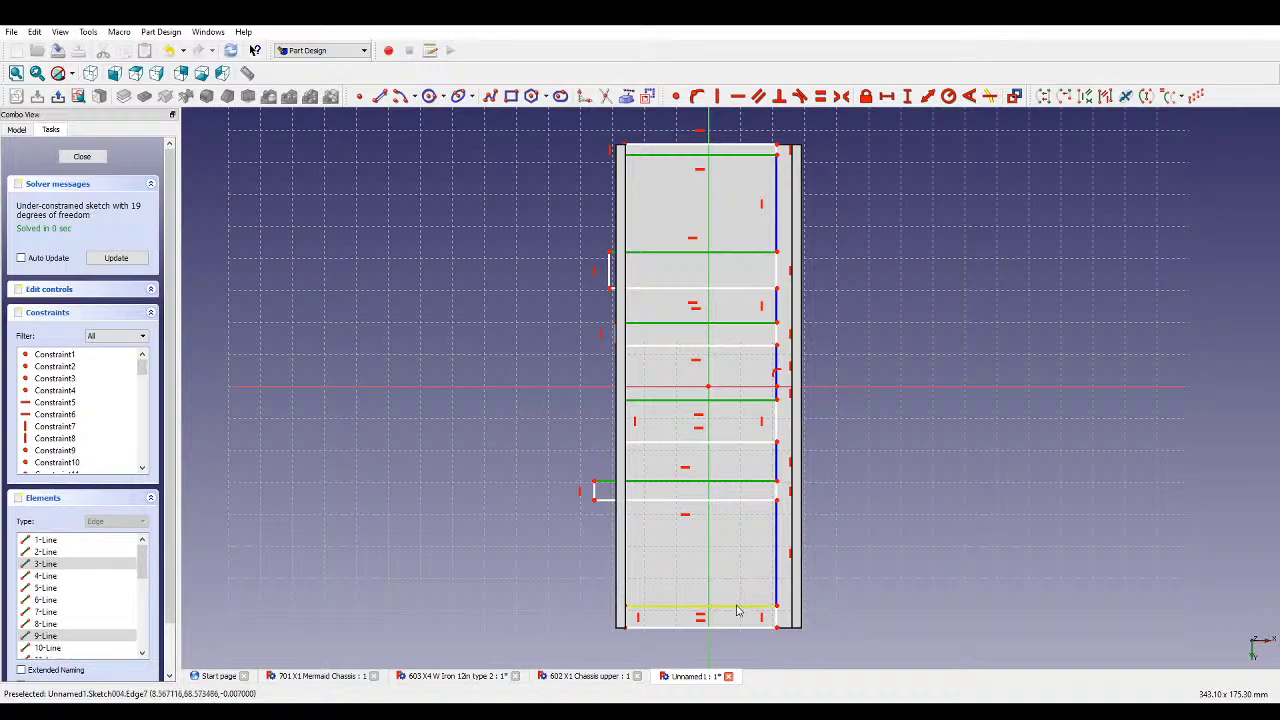
click(738, 607)
click(823, 99)
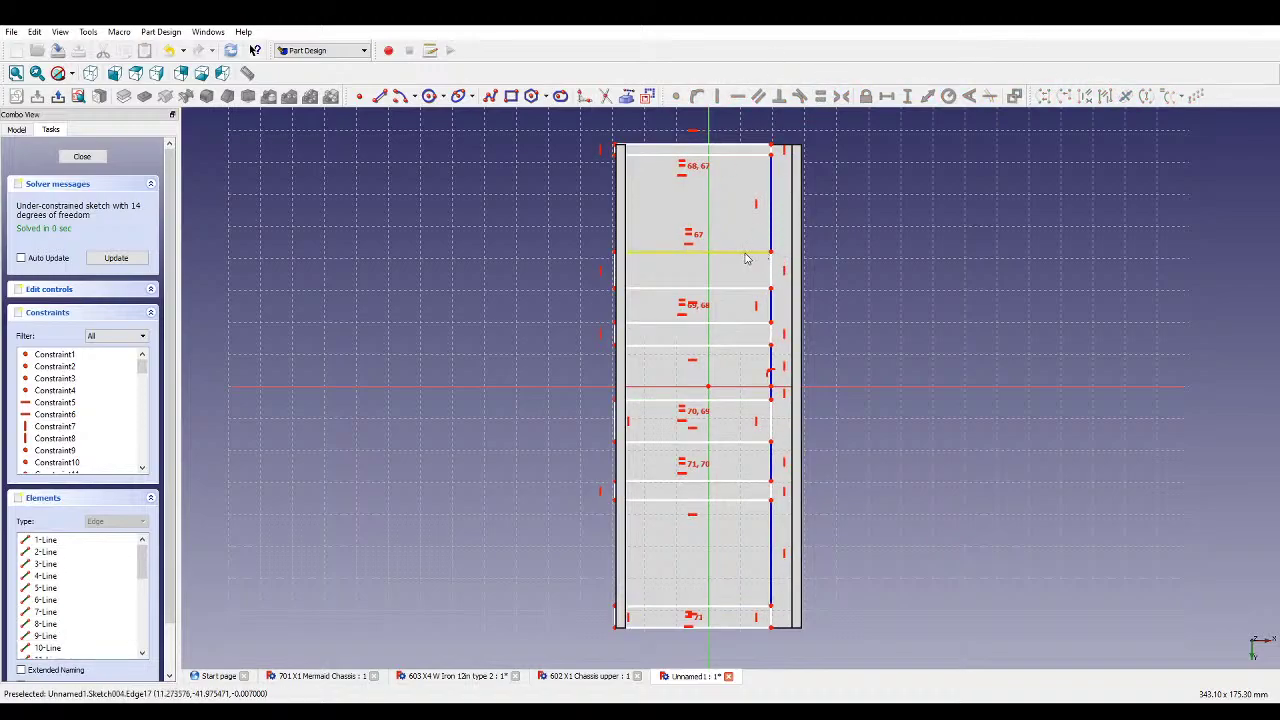
- Make the uppermost and lowermost construction lines on the positive-X side equal in length
click(771, 515)
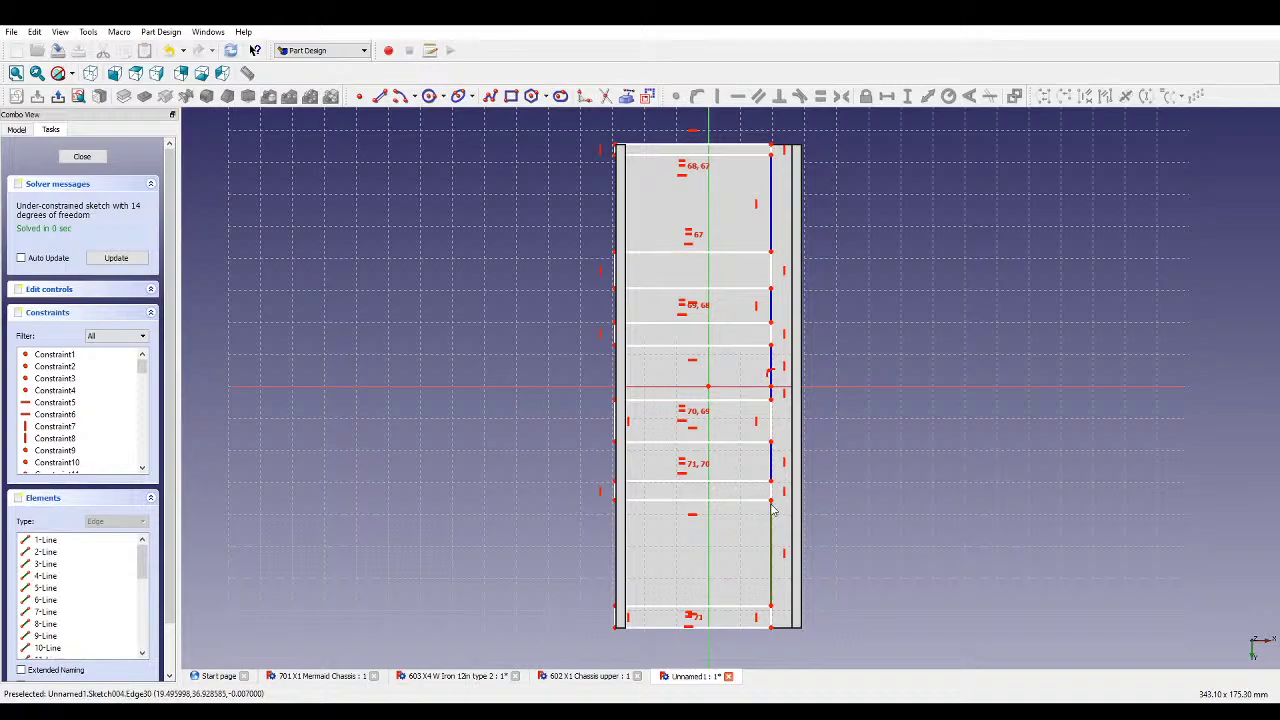
click(771, 222)
click(831, 98)
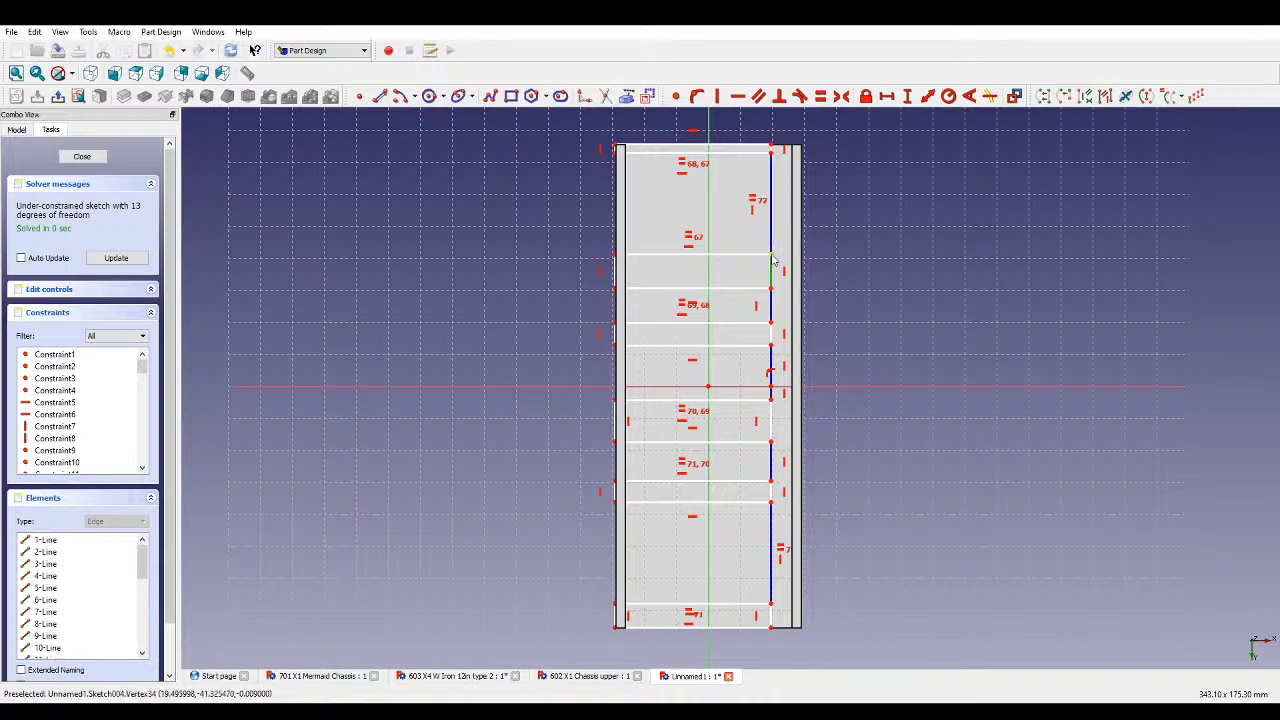
- Constrain the short positive-X edges of all six rectangles to equal length
click(771, 334)
click(771, 421)
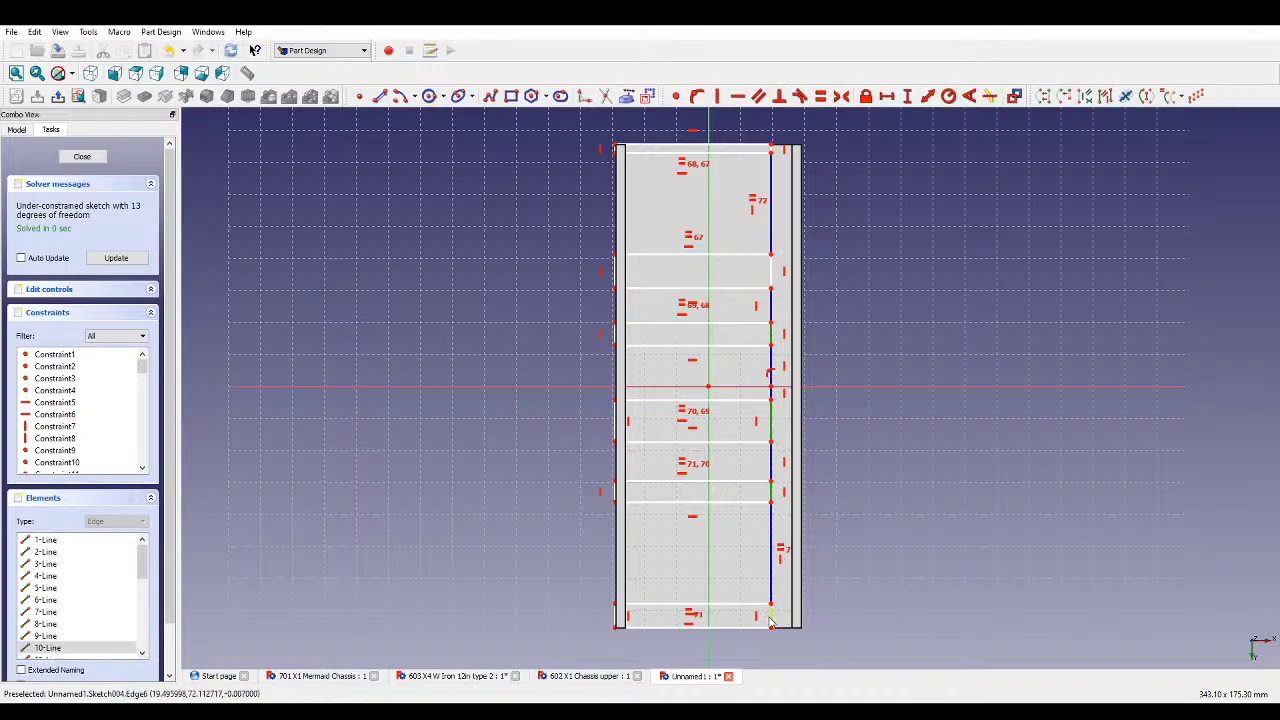
click(775, 272)
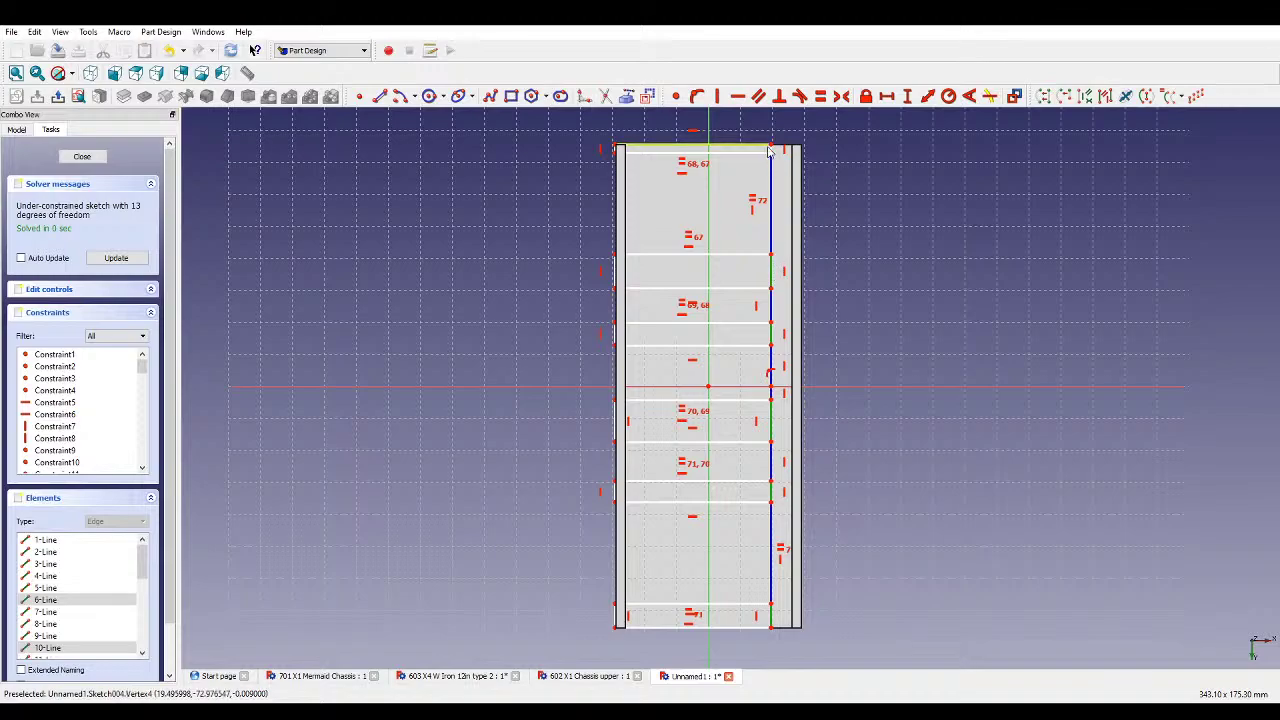
scroll(768, 150, up, 4)
click(821, 96)
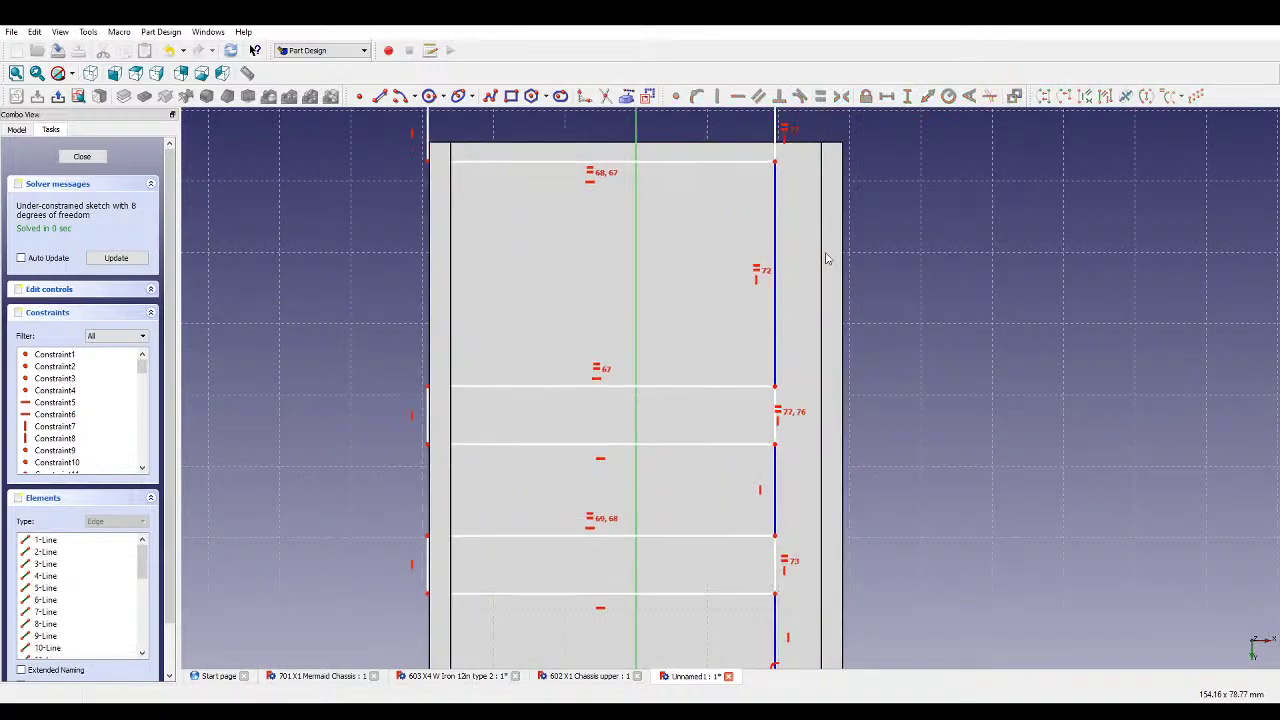
- Make the two construction lines directly above and below the horizontal axis equal in length
scroll(815, 235, down, 4)
scroll(785, 449, up, 2)
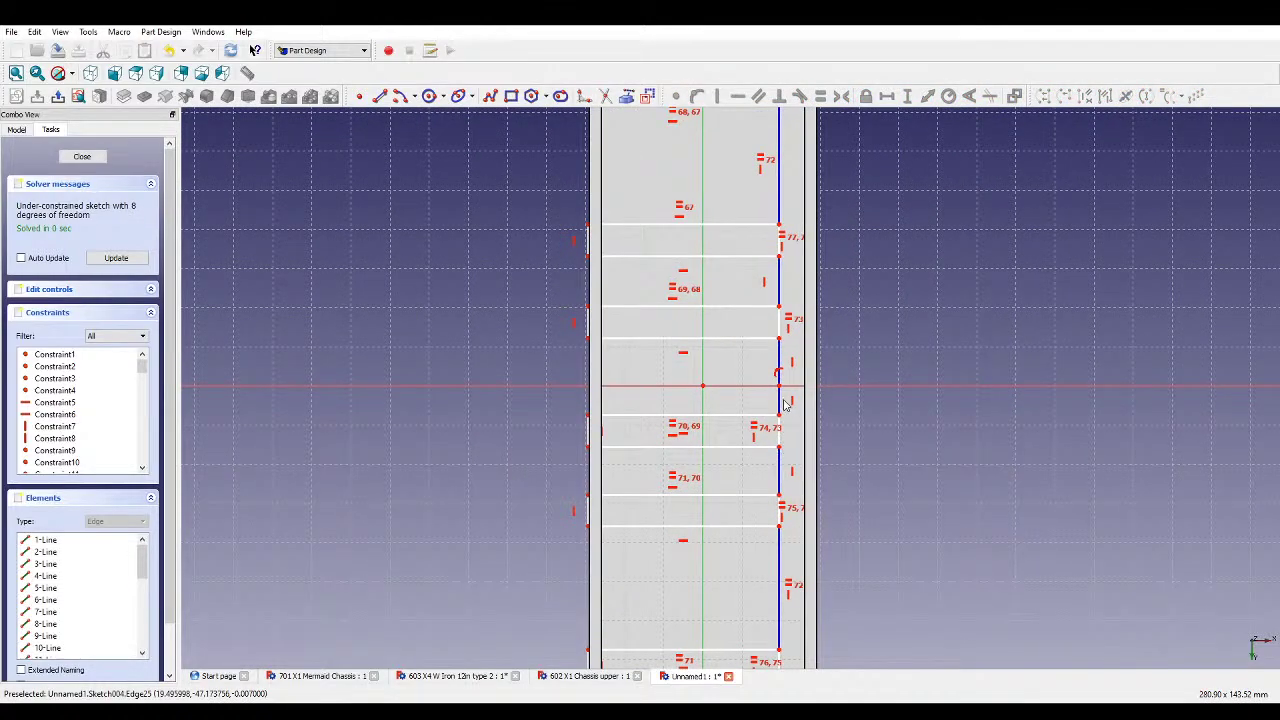
click(780, 398)
click(820, 100)
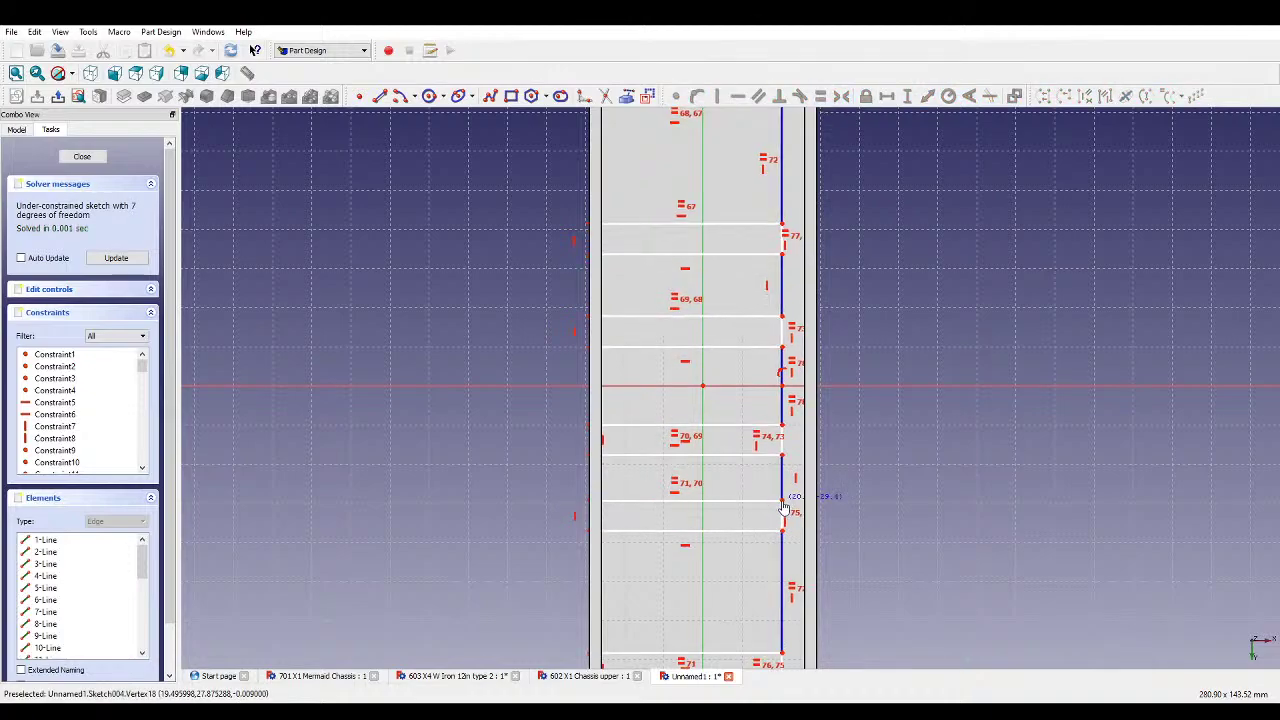
- Move the second-lowest rectangle slightly downward and equalize the construction lines between the second and third rectangles from each end
drag(781, 497, 782, 508)
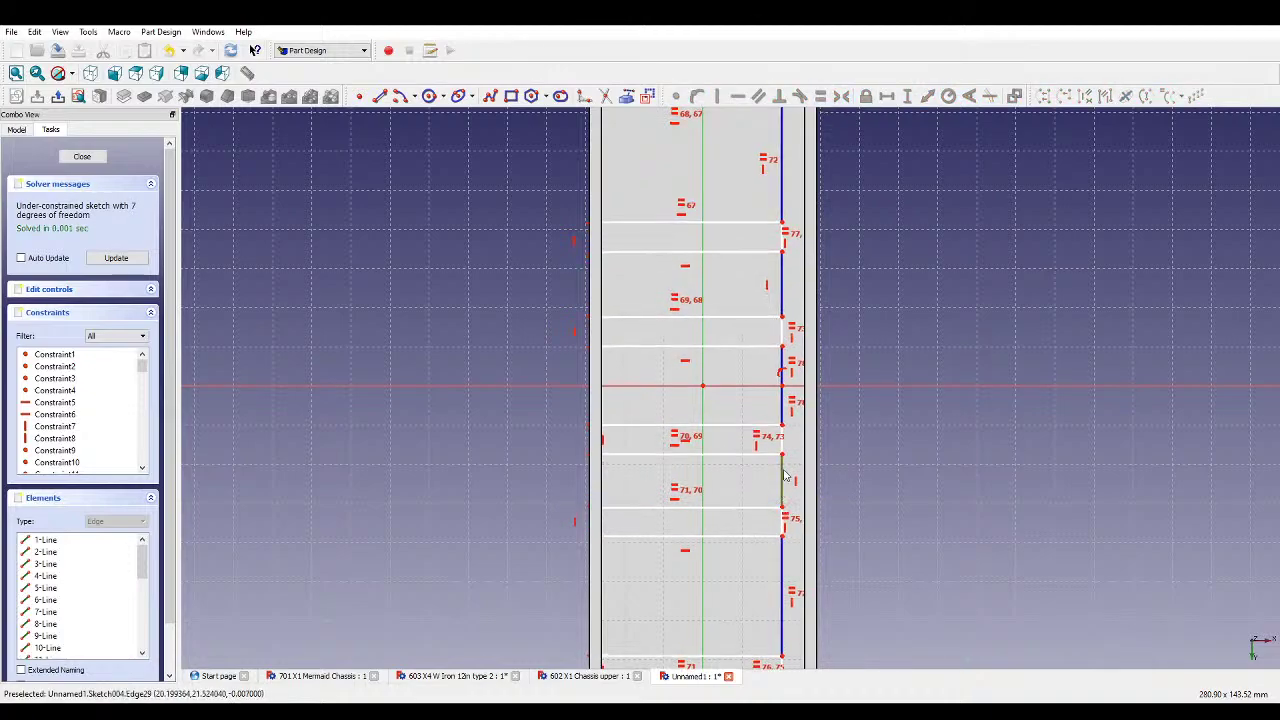
click(783, 286)
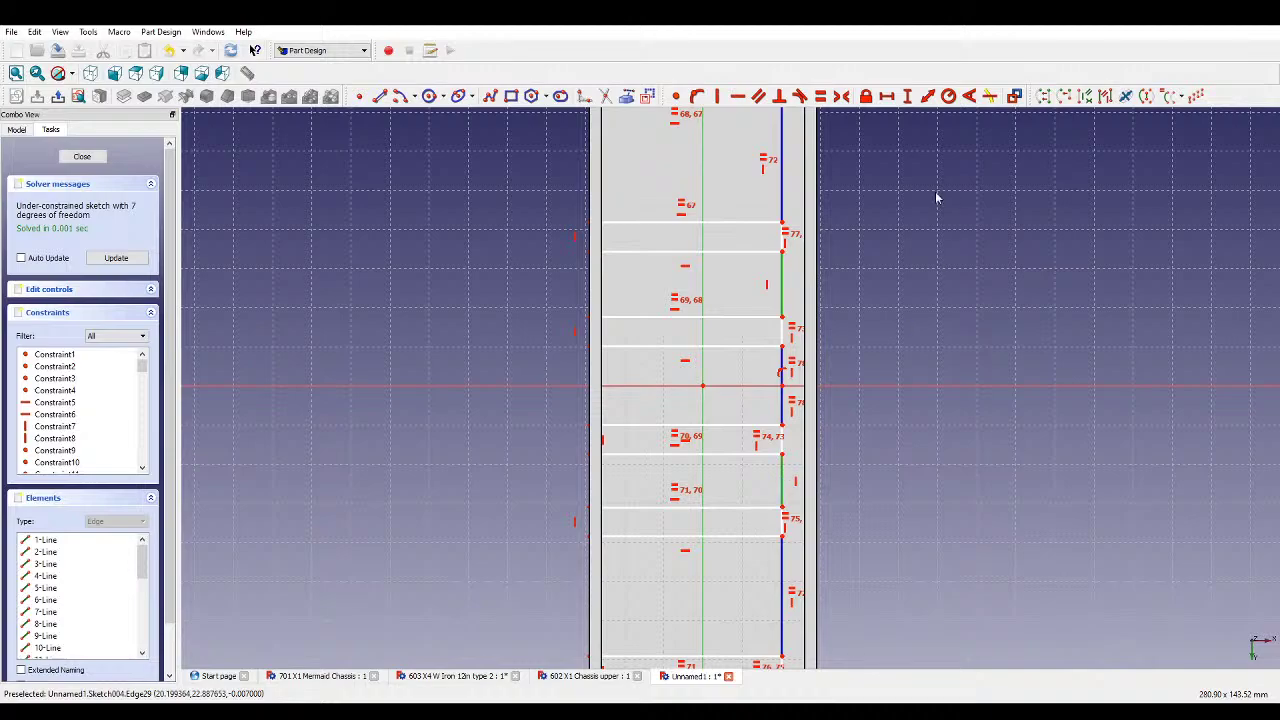
click(820, 96)
- Constrain the uppermost rectangle's outer edge to a vertical distance of 75.5 mm from the horizontal axis
scroll(856, 300, down, 2)
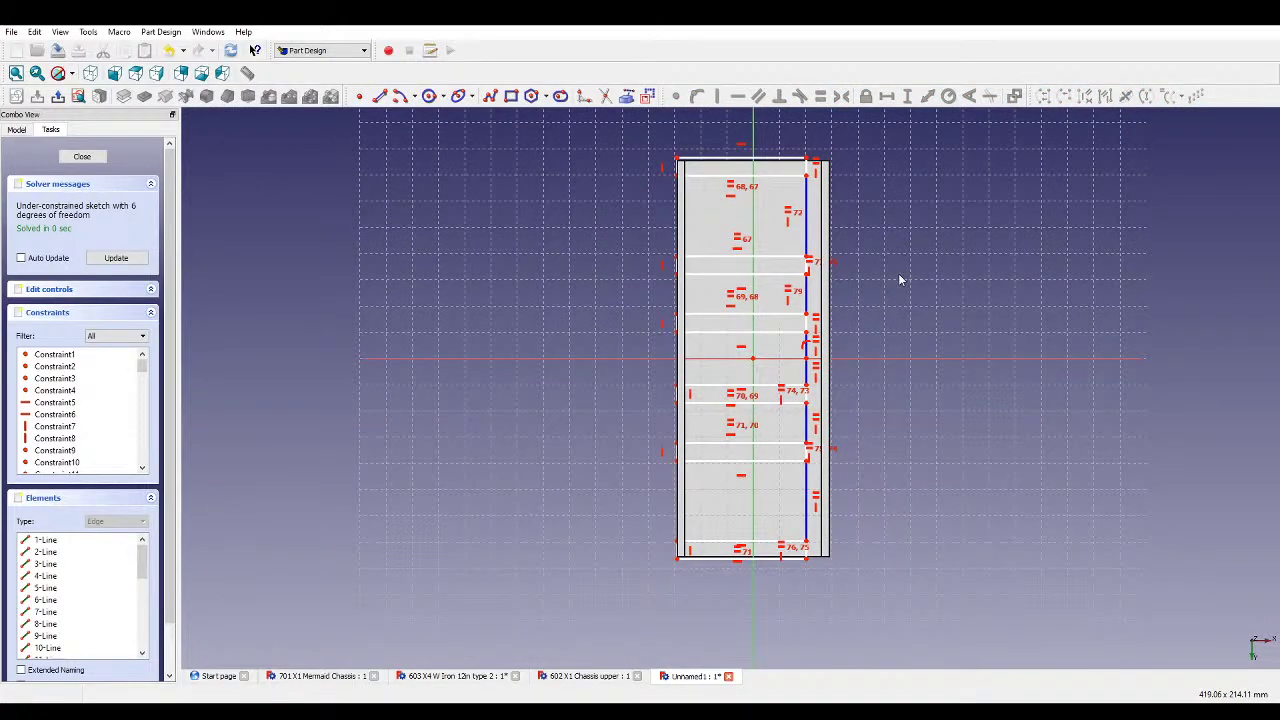
click(868, 362)
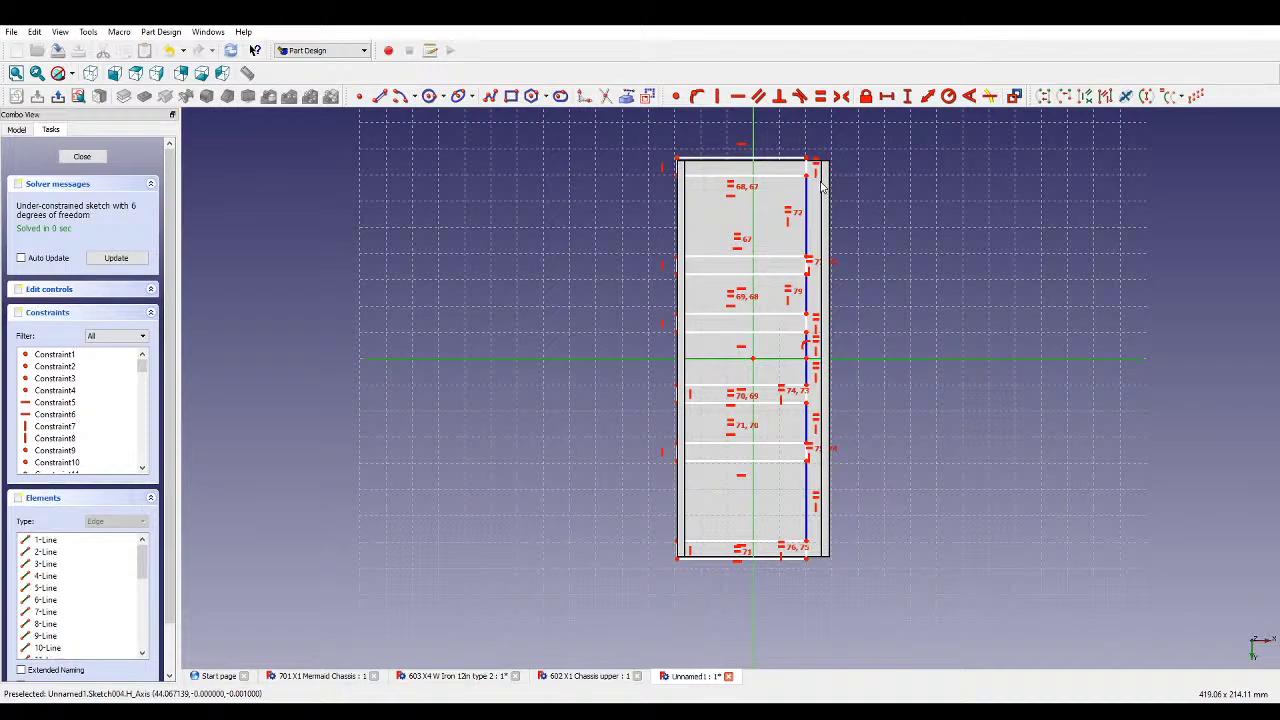
click(907, 98)
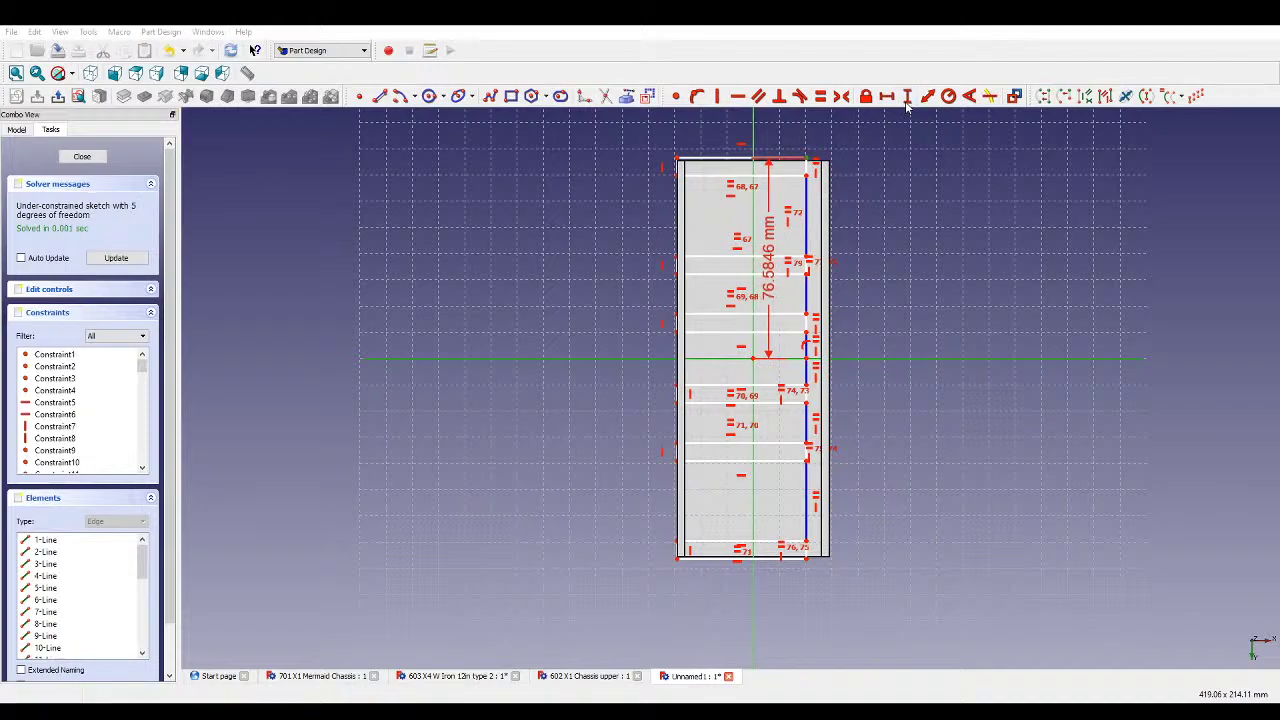
key(Return)
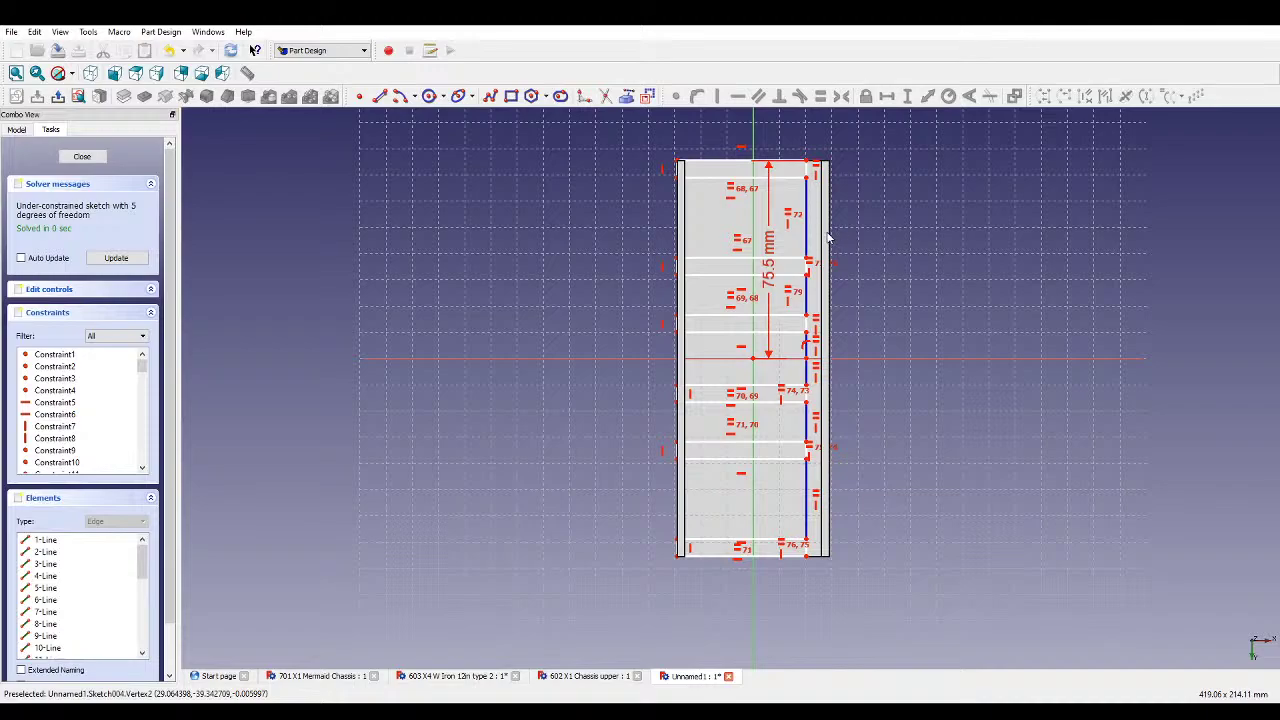
- Move the upper positive-X corner out to the channel, fix it 26 mm from the vertical axis, and set the top edge's length to 52 mm
scroll(810, 165, up, 2)
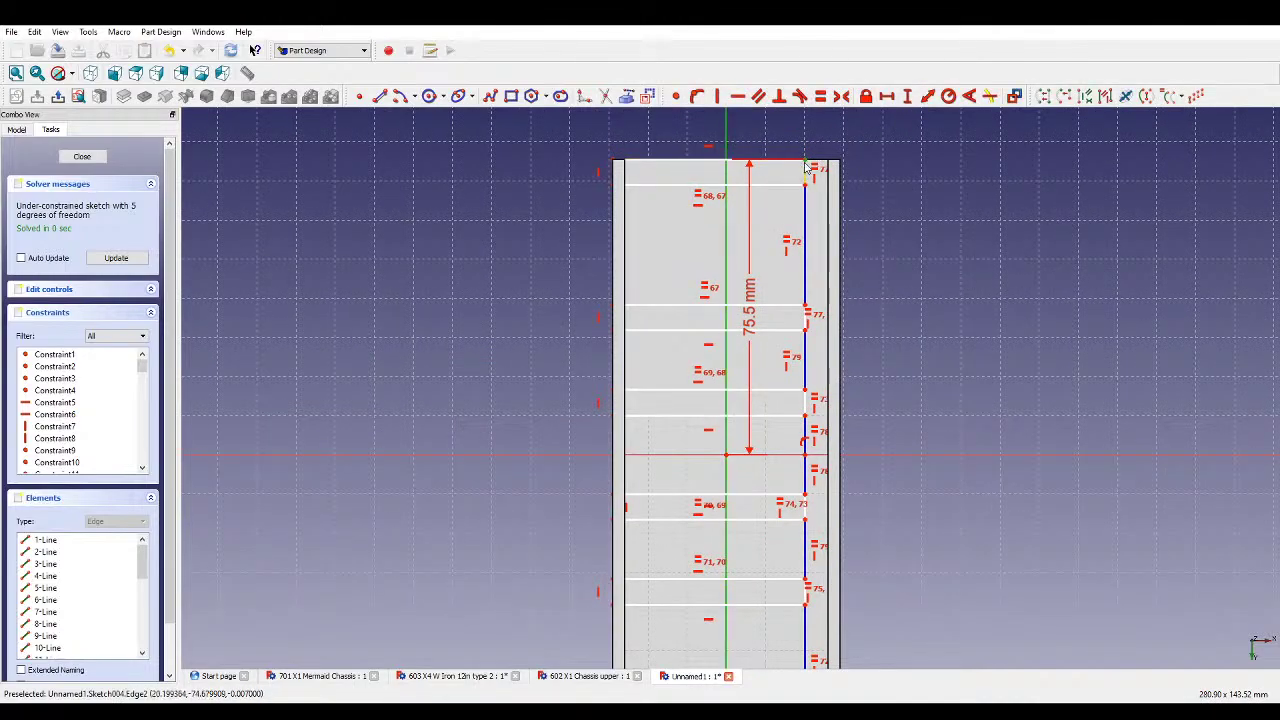
drag(806, 170, 828, 168)
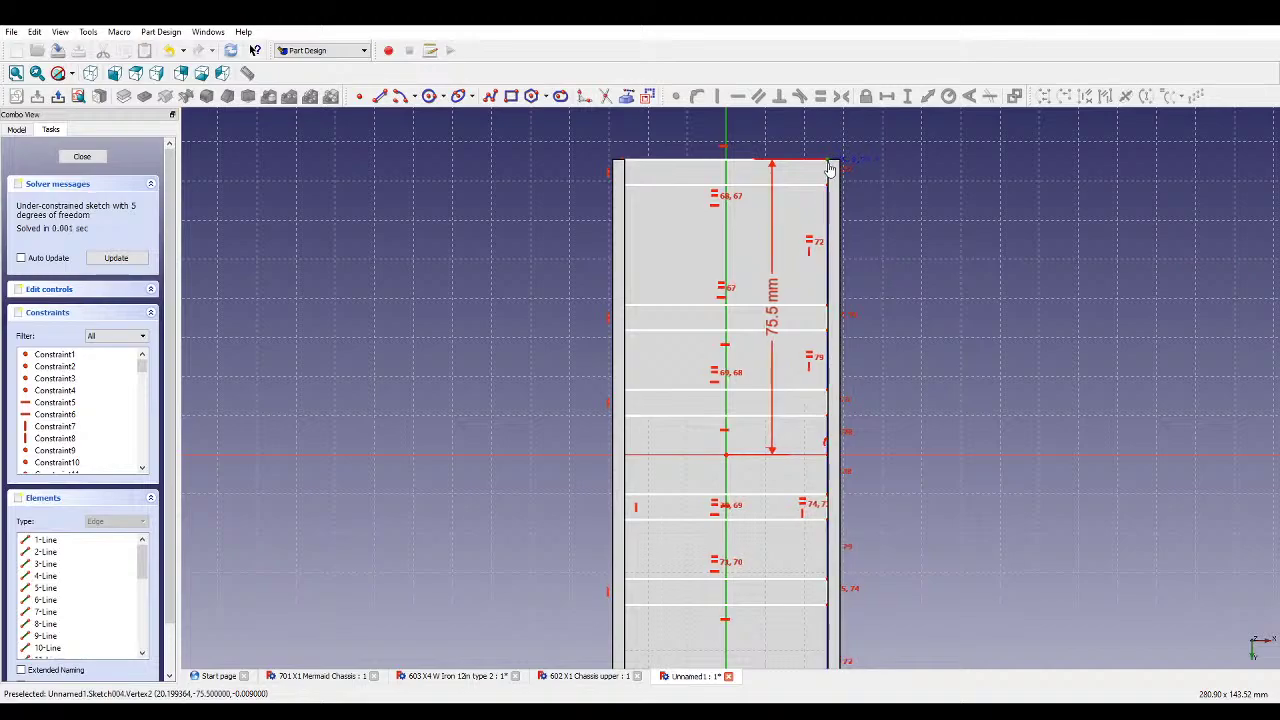
click(886, 98)
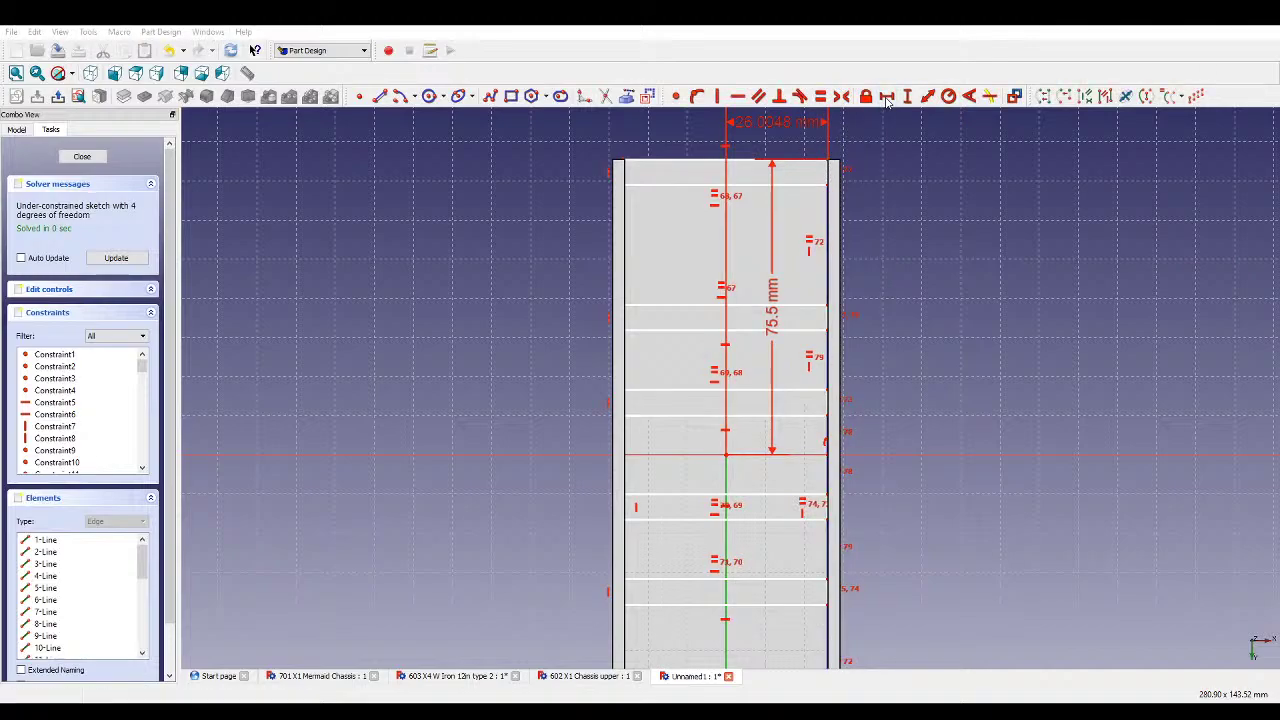
text(25)
key(Return)
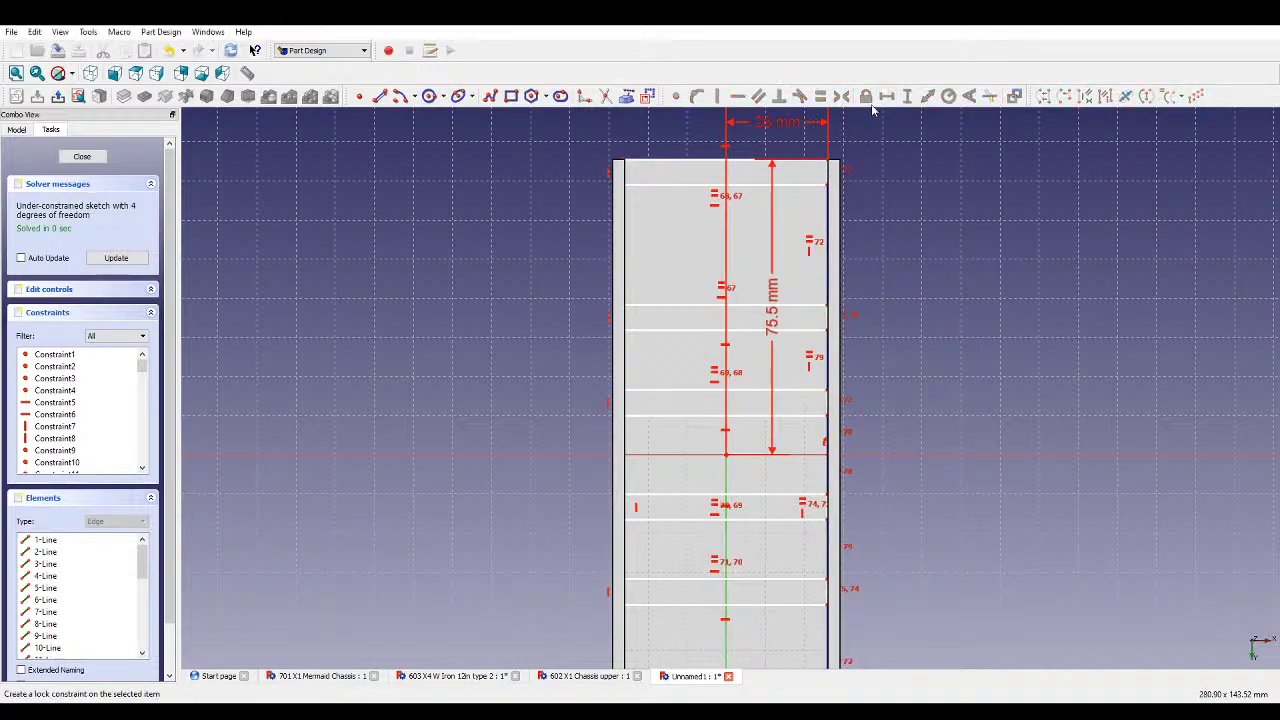
click(688, 161)
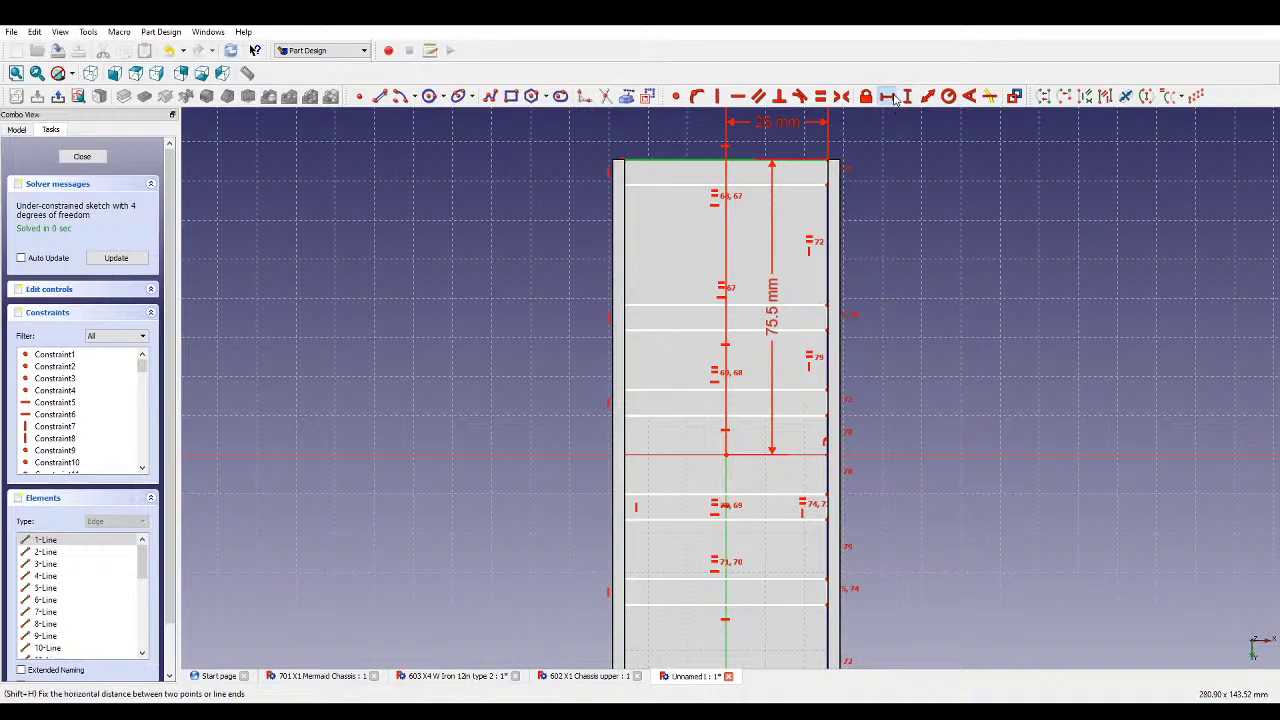
click(890, 97)
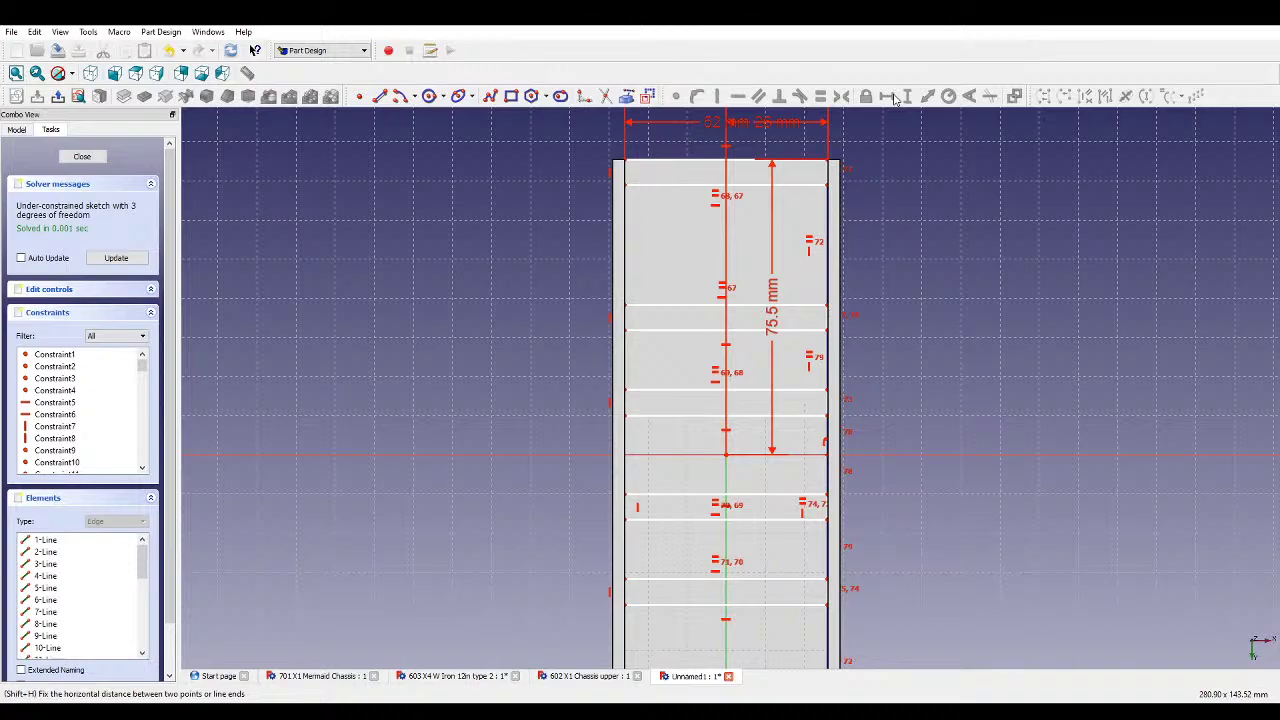
- Draw a vertical construction line on the negative-X side joining the facing corners of the rectangles directly above and below the horizontal axis
scroll(554, 303, down, 2)
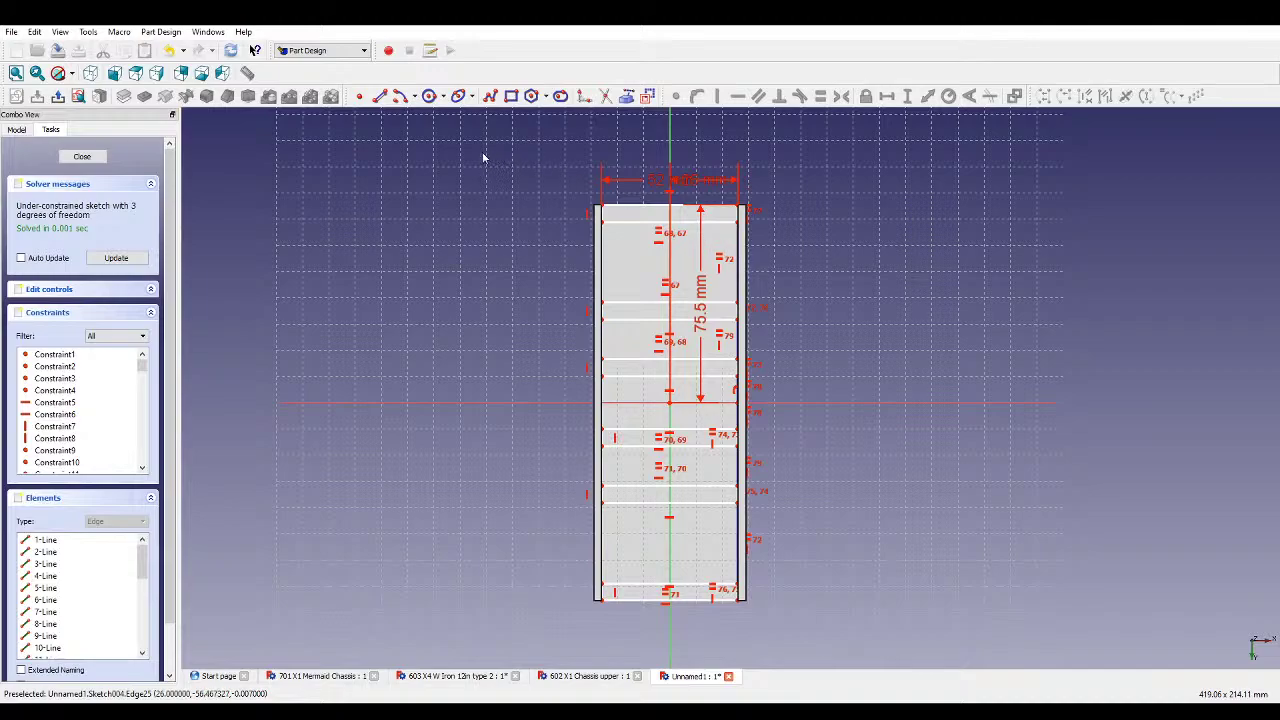
click(380, 95)
scroll(527, 352, up, 1)
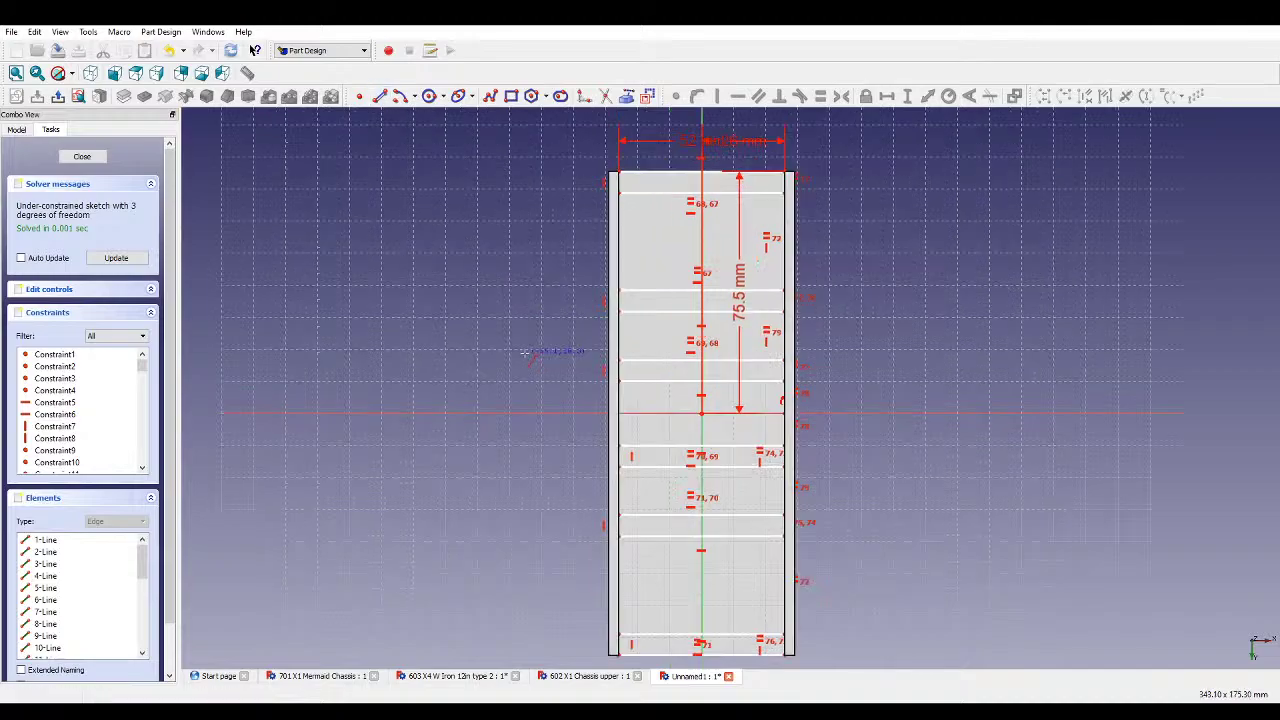
click(620, 446)
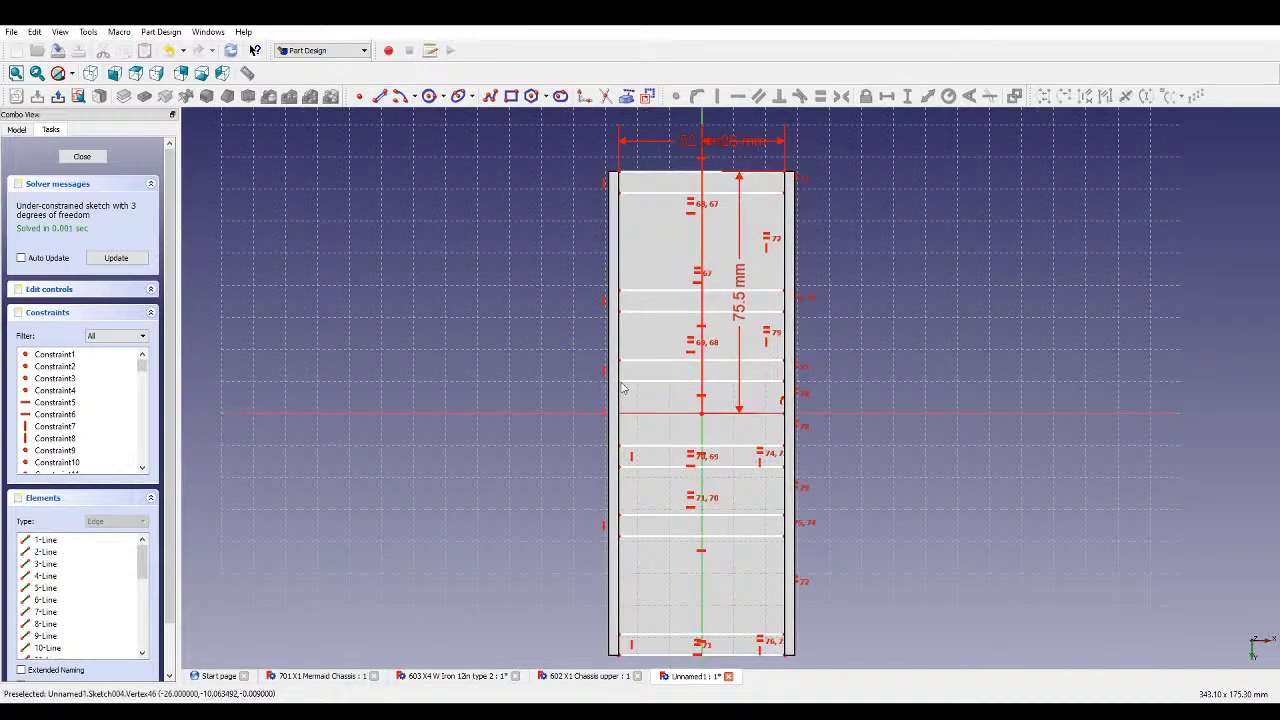
click(628, 400)
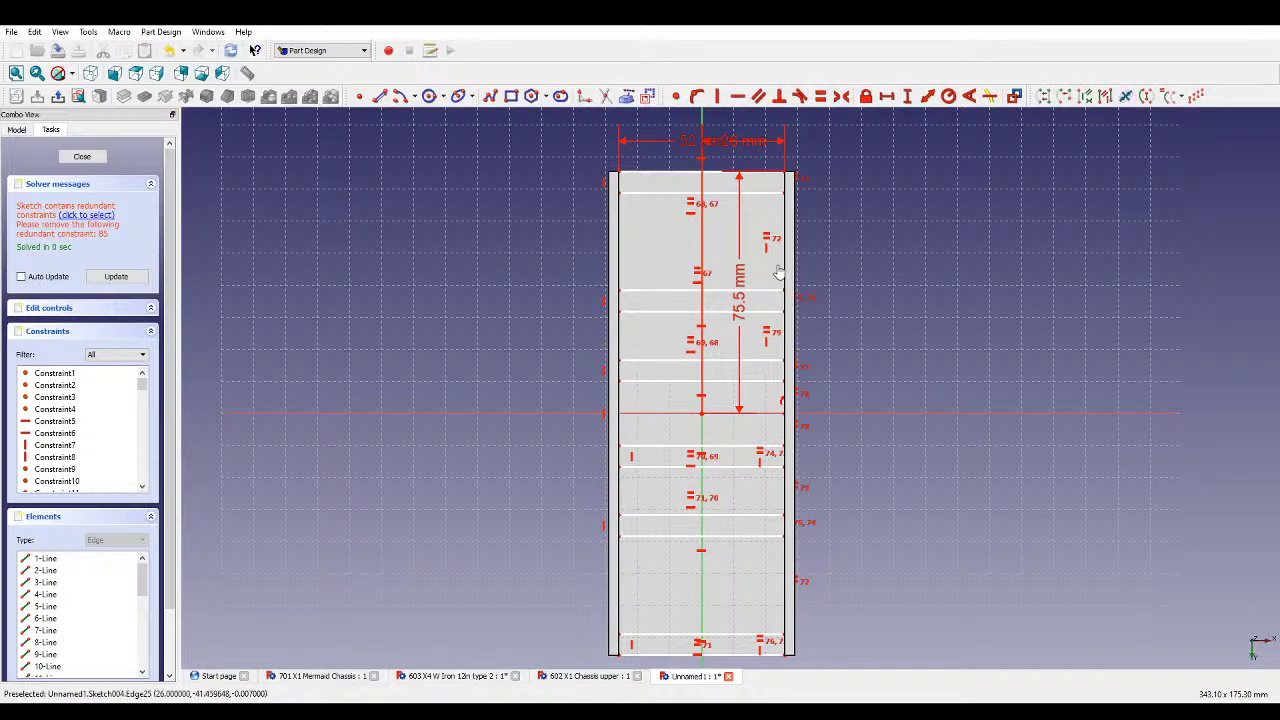
- Shift the linked rectangles toward the ends of the part and delete the sketch's redundant constraint
drag(782, 281, 766, 271)
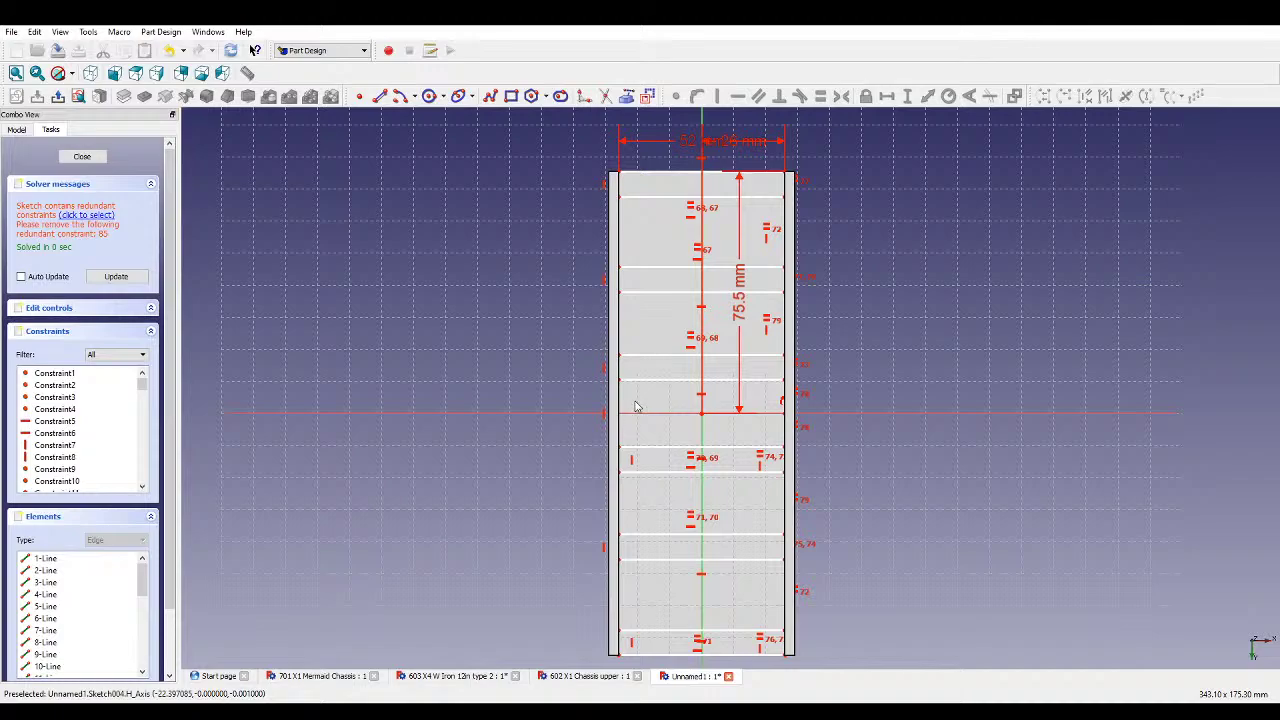
scroll(636, 406, up, 3)
click(97, 217)
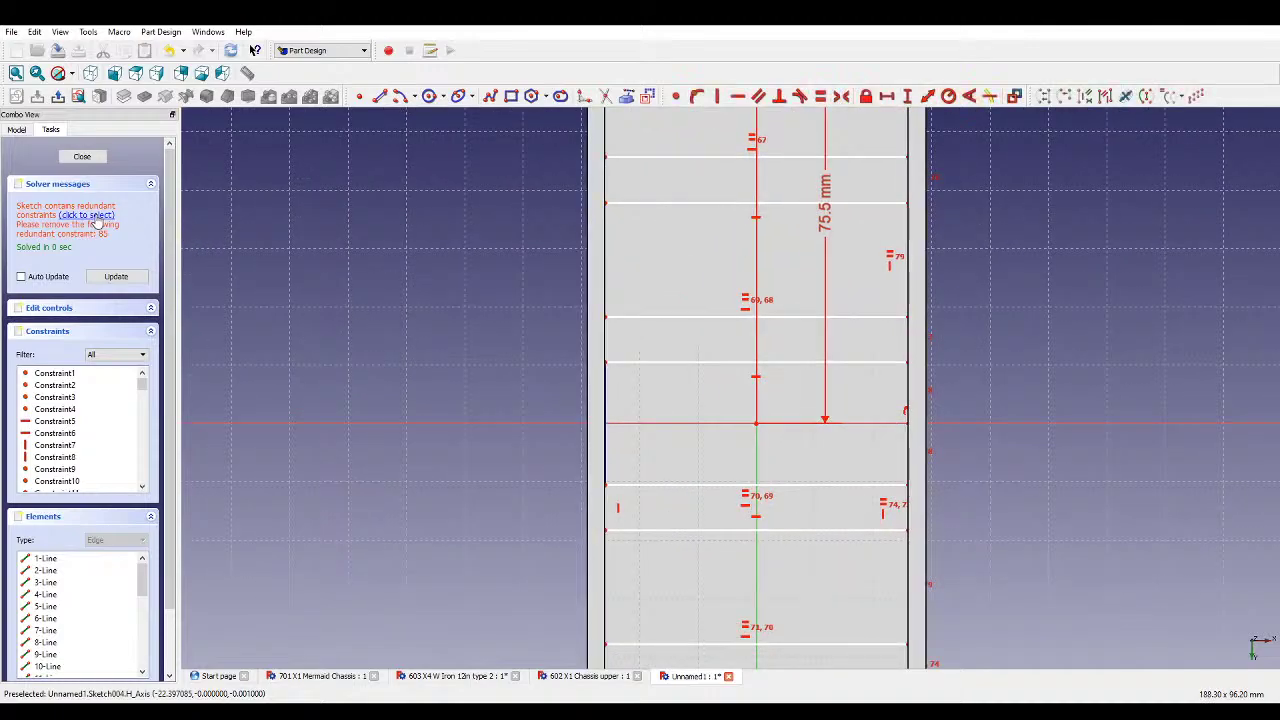
key(Delete)
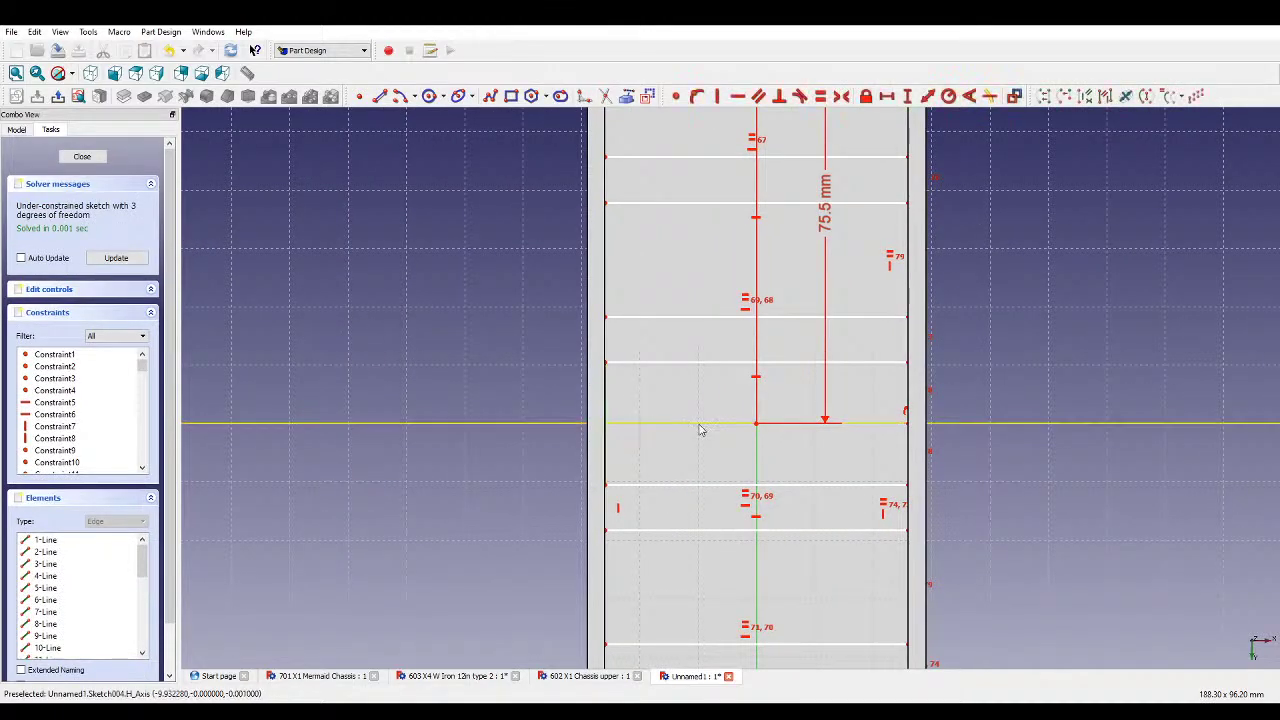
scroll(700, 428, down, 2)
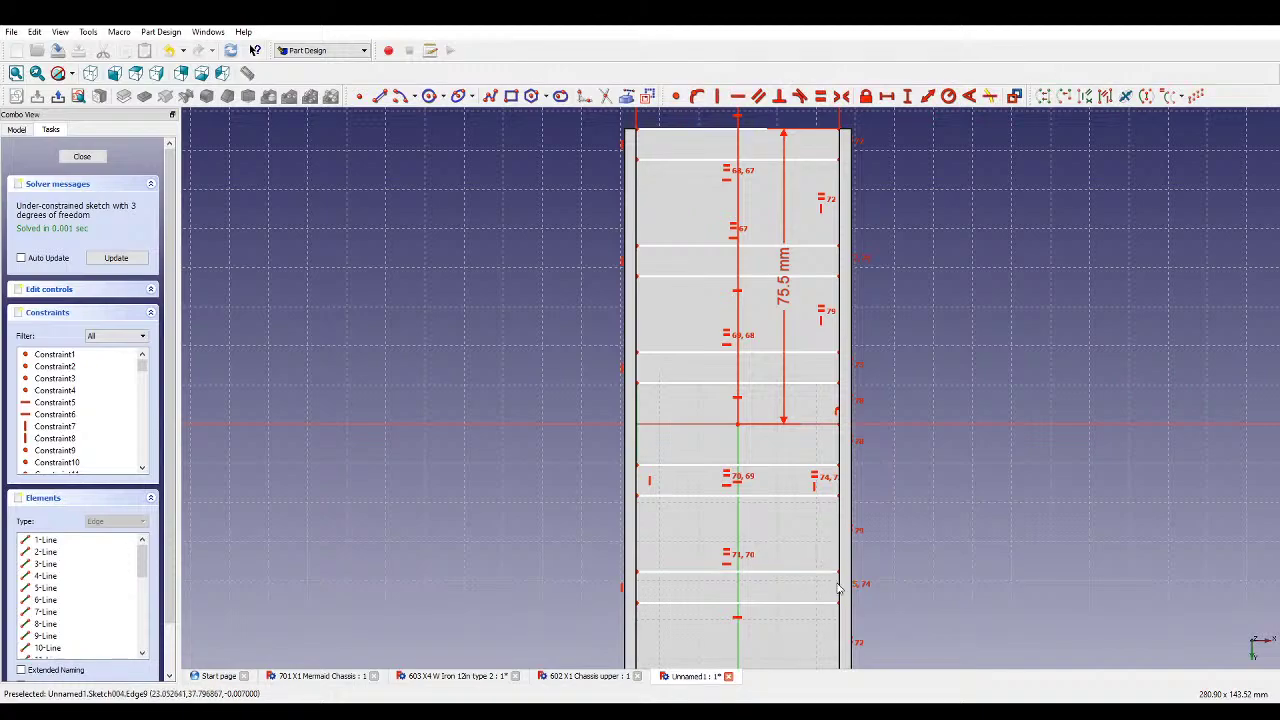
- Make the negative-X construction line equal in length to the positive-X construction lines spanning the two gaps below the horizontal axis
click(840, 622)
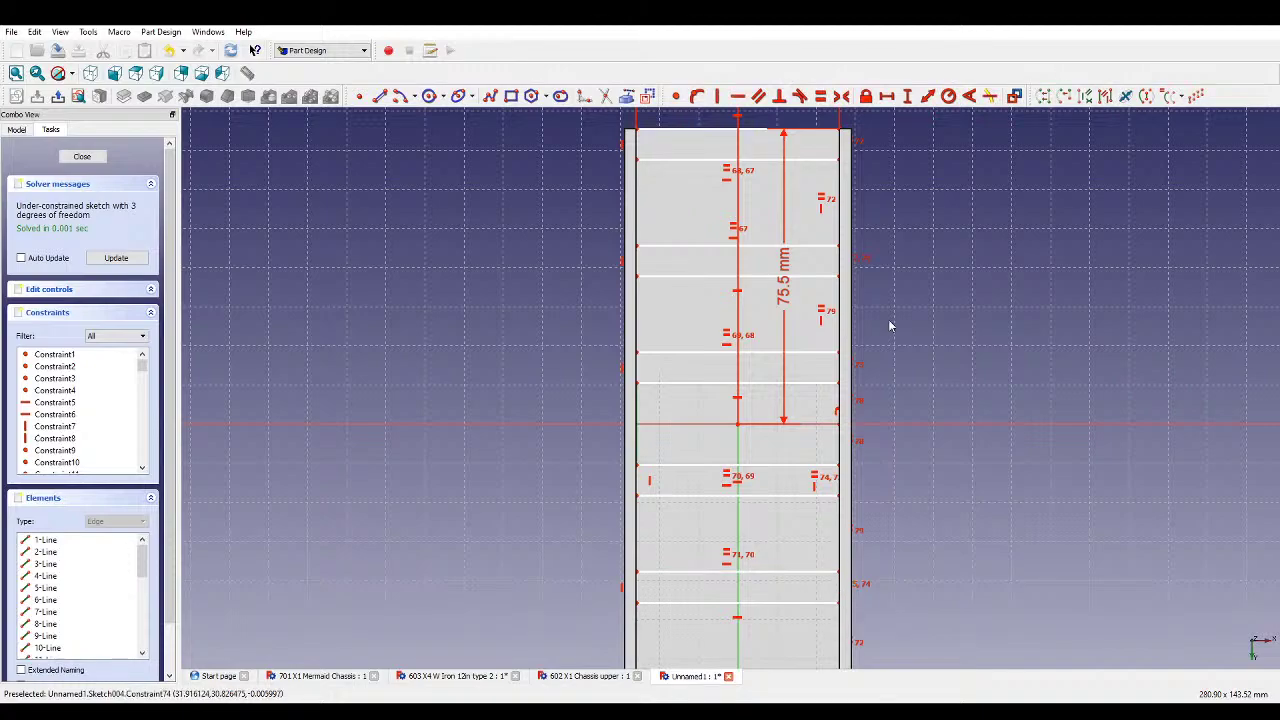
click(820, 96)
scroll(738, 362, down, 1)
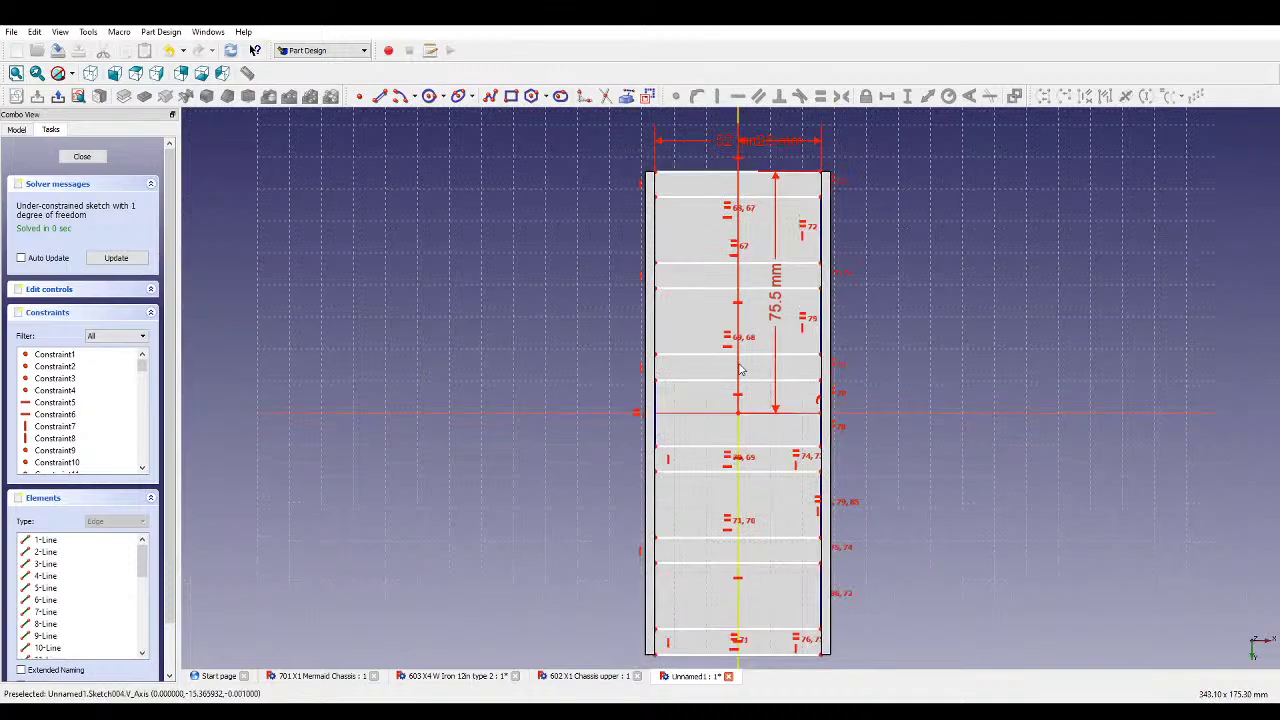
- Fix the height of the rectangle directly above the horizontal axis at 1 mm
scroll(656, 370, up, 3)
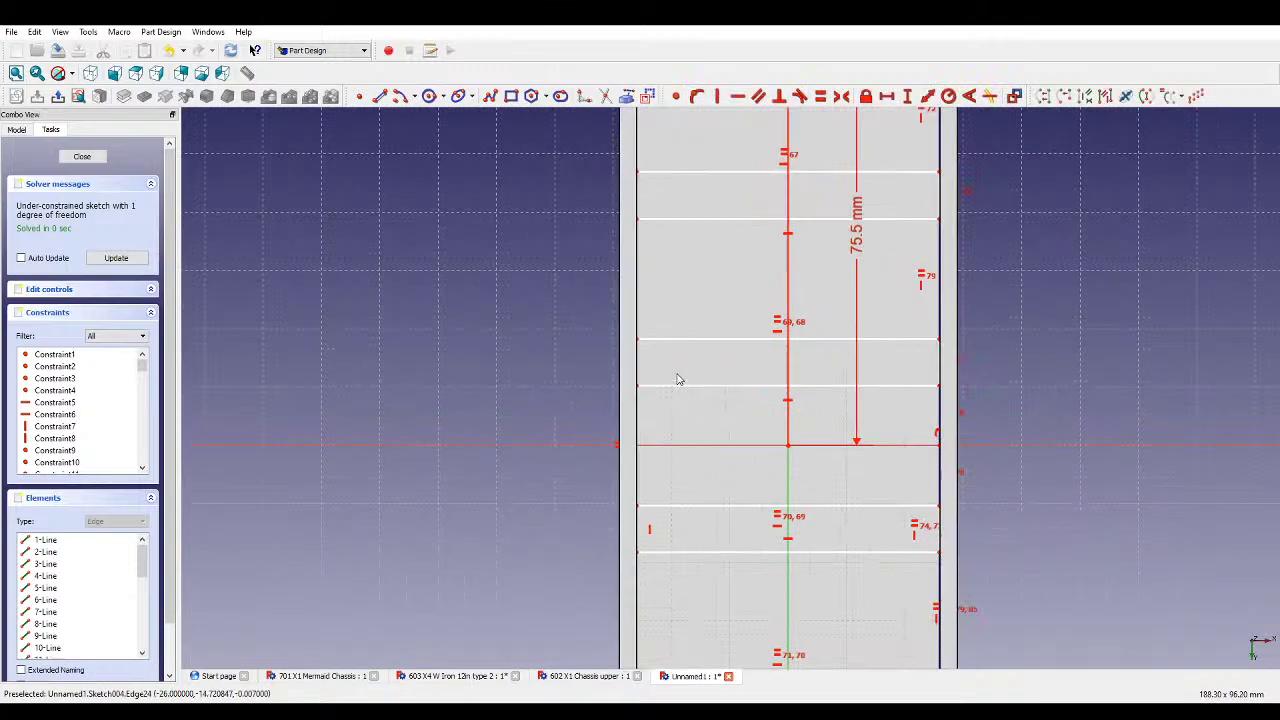
click(910, 96)
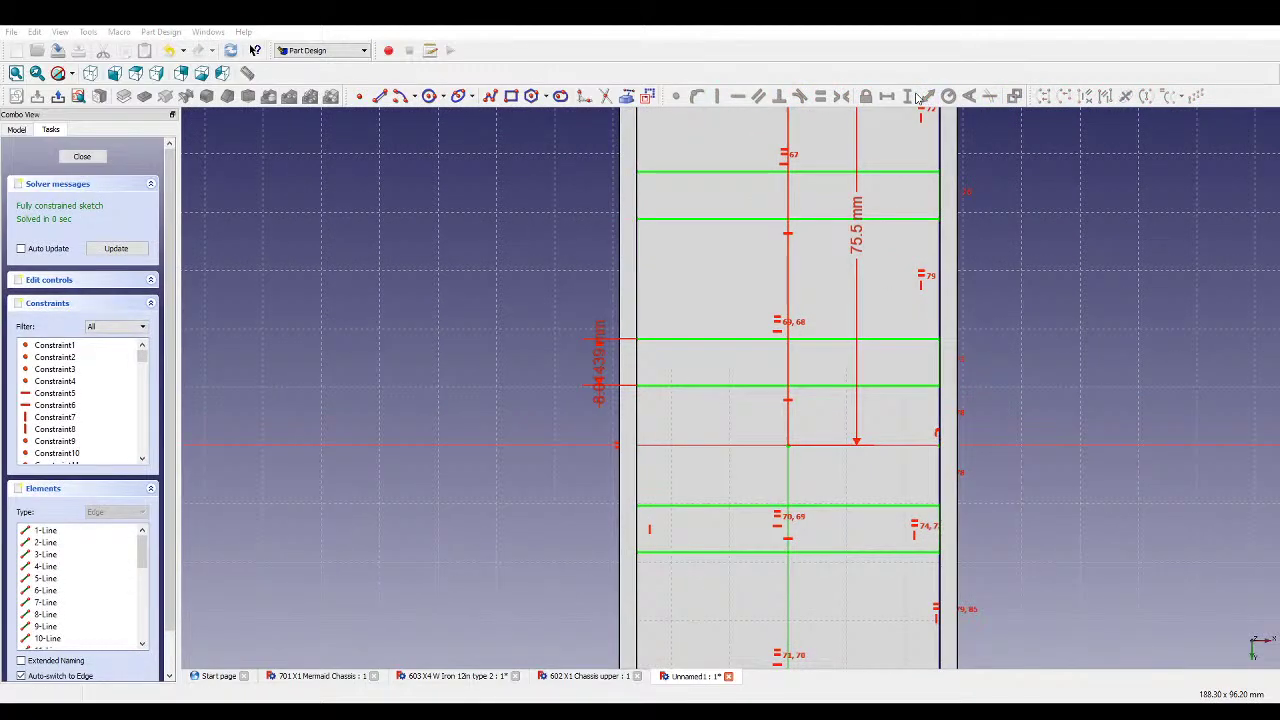
scroll(775, 272, down, 4)
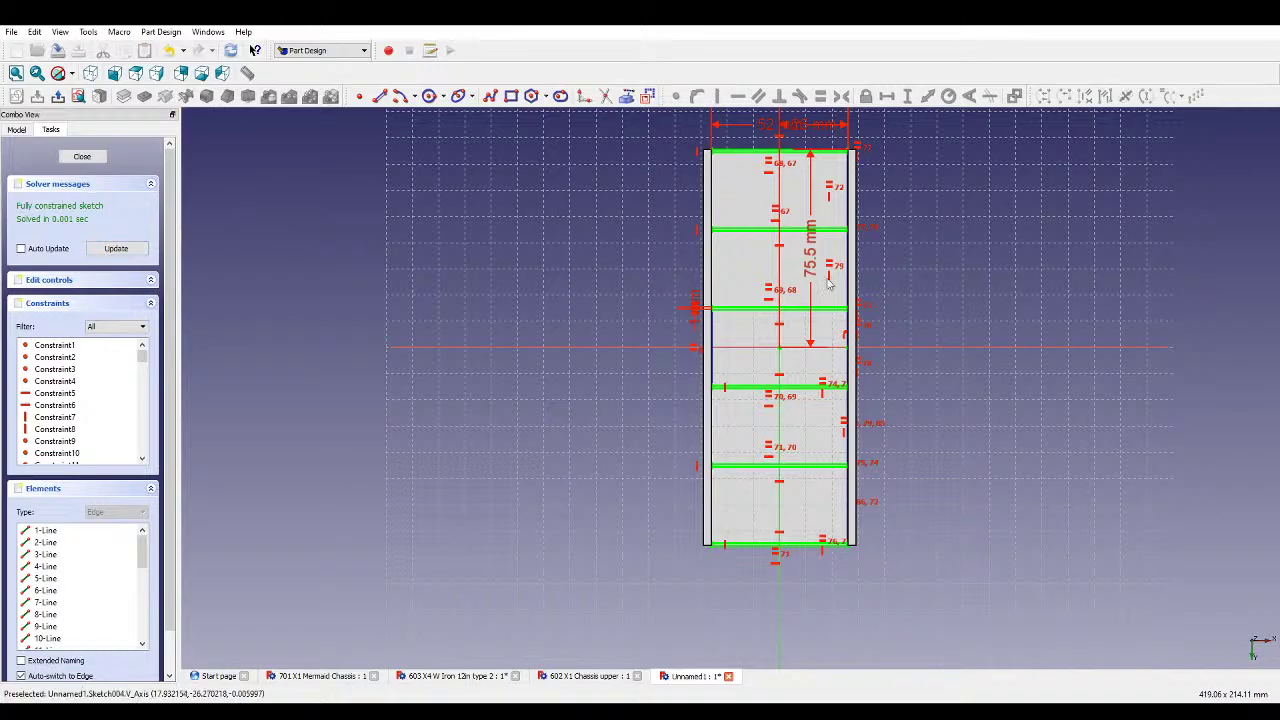
scroll(771, 440, up, 2)
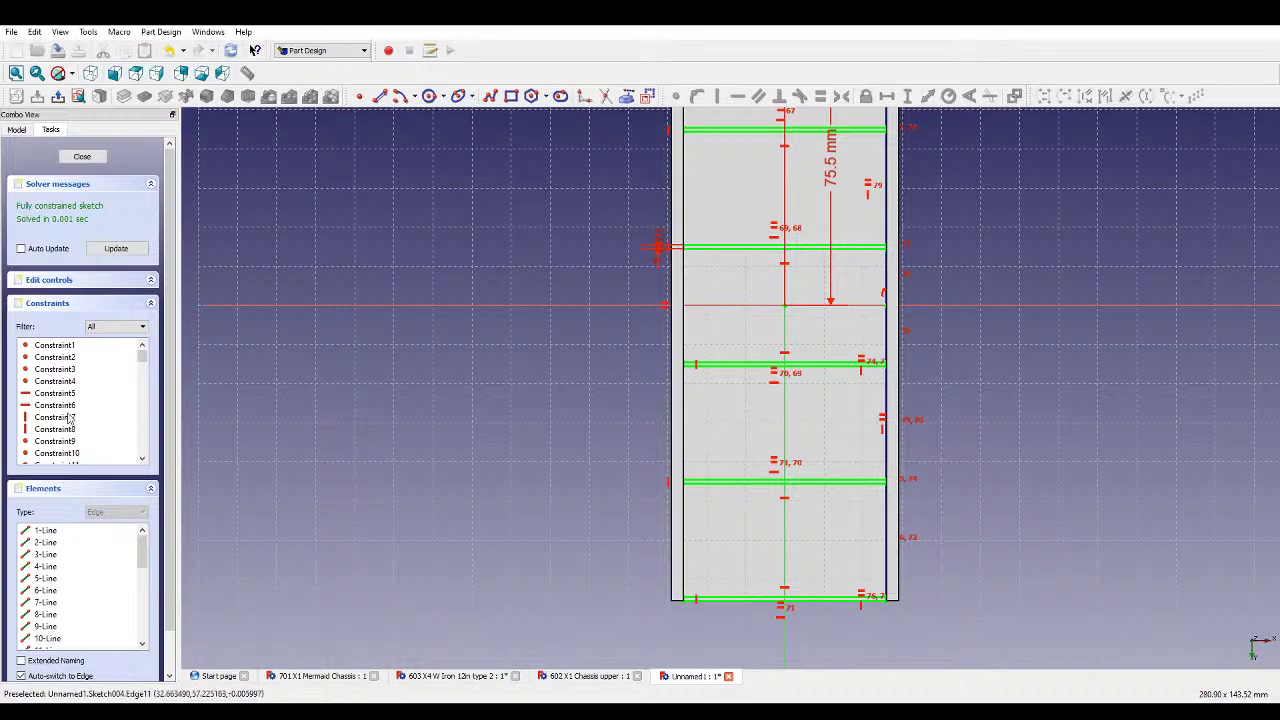
- Delete equality Constraint86 from the lowest gap and move the rectangle next to the lower end toward the horizontal axis
drag(142, 355, 150, 466)
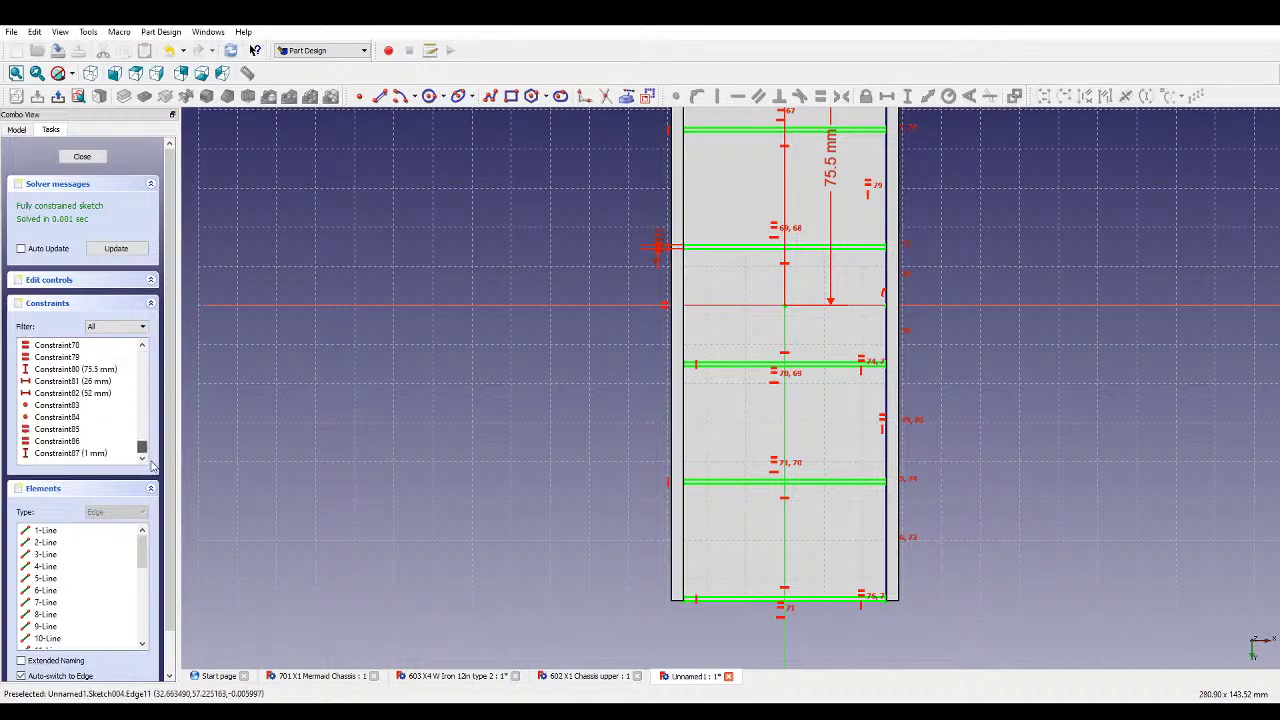
click(62, 441)
key(Delete)
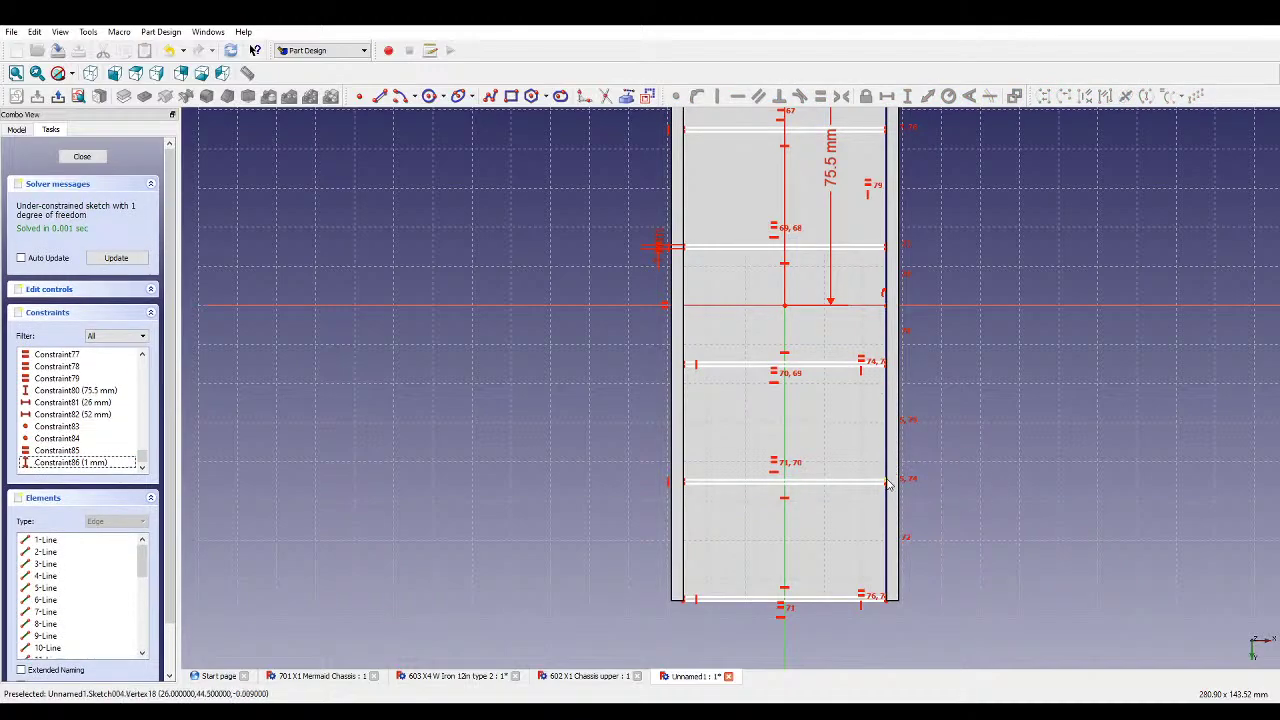
drag(894, 480, 879, 453)
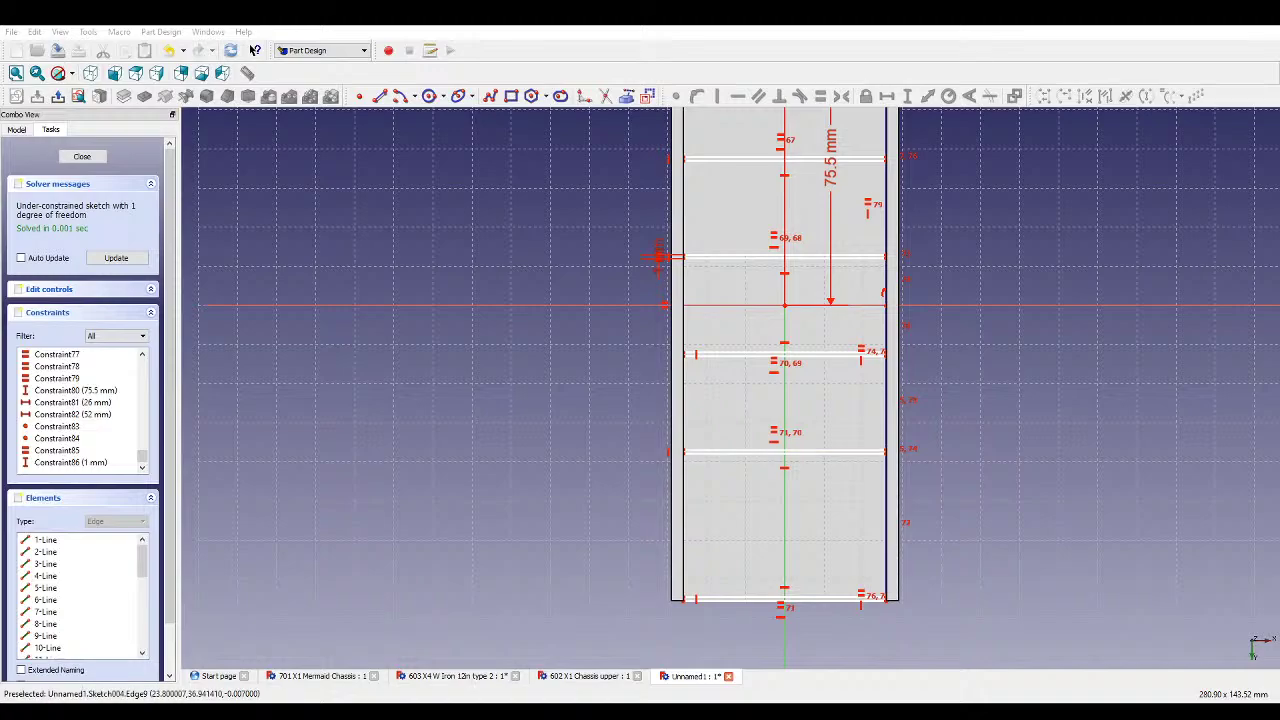
- Try to set an 84 mm vertical distance between the outer corners of the second and fifth rectangles, and undo it
scroll(878, 447, up, 3)
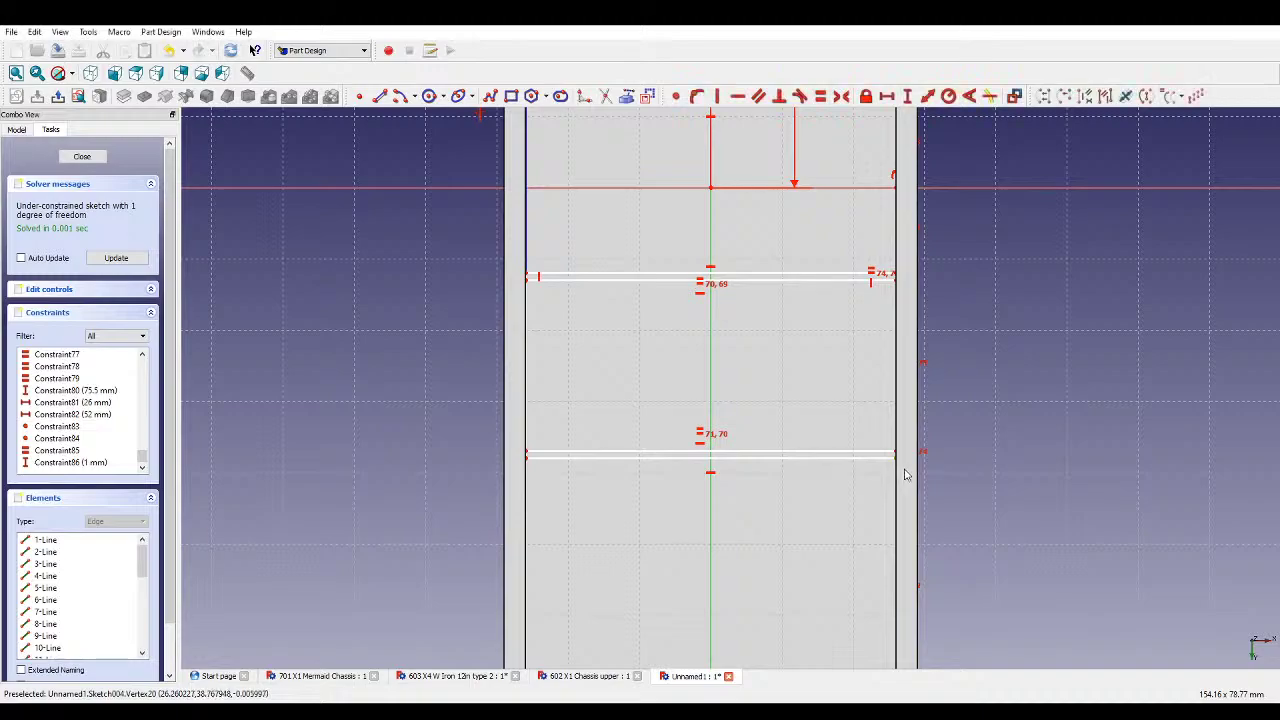
scroll(939, 478, down, 3)
scroll(939, 478, down, 1)
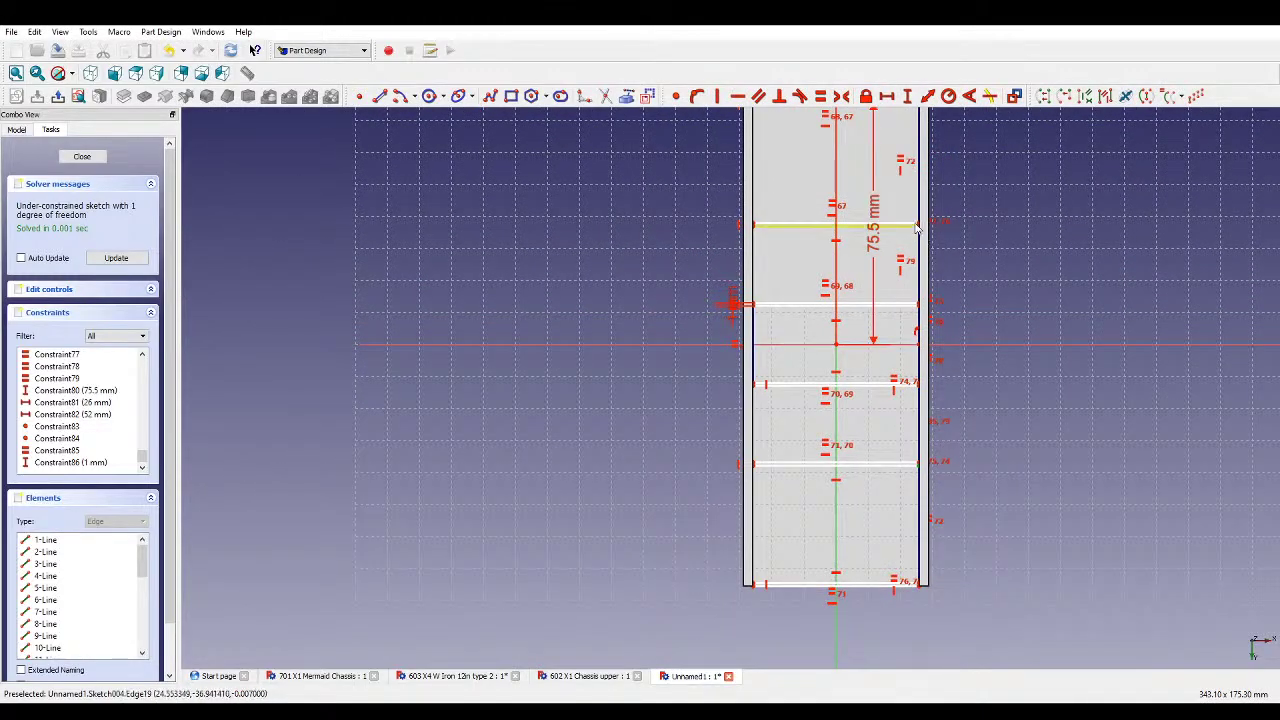
scroll(948, 257, down, 1)
scroll(955, 214, up, 2)
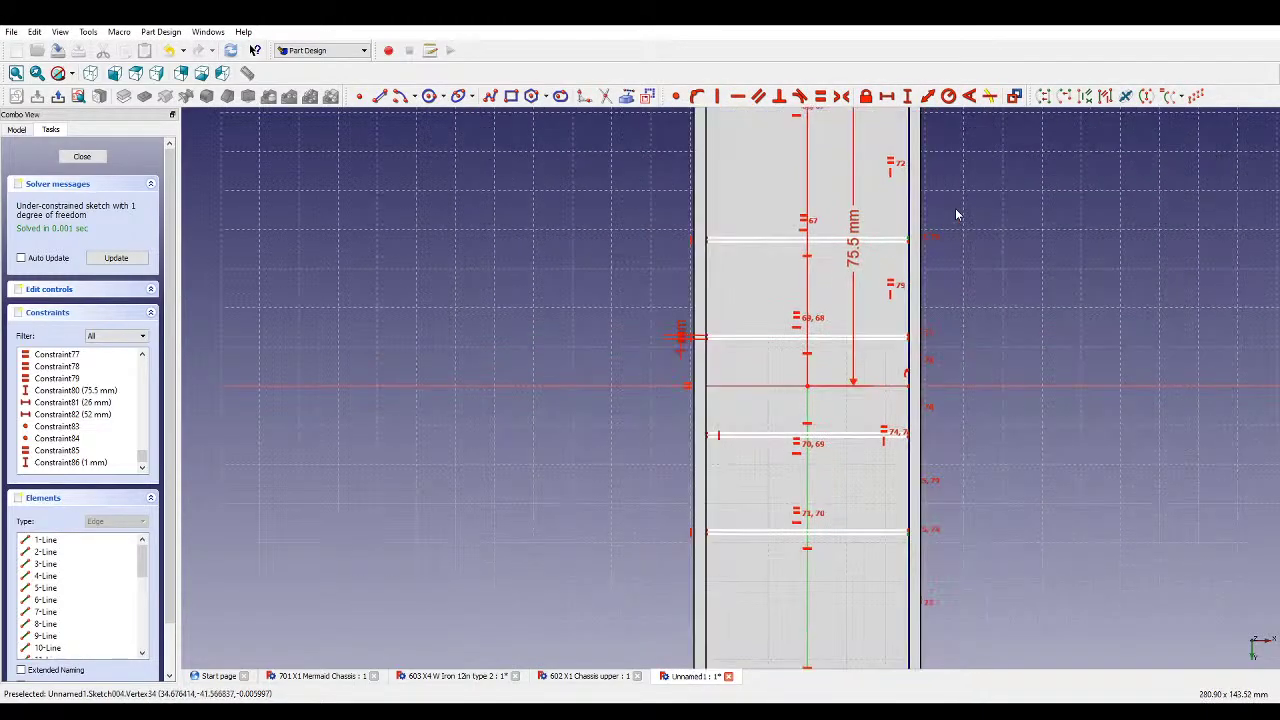
click(912, 96)
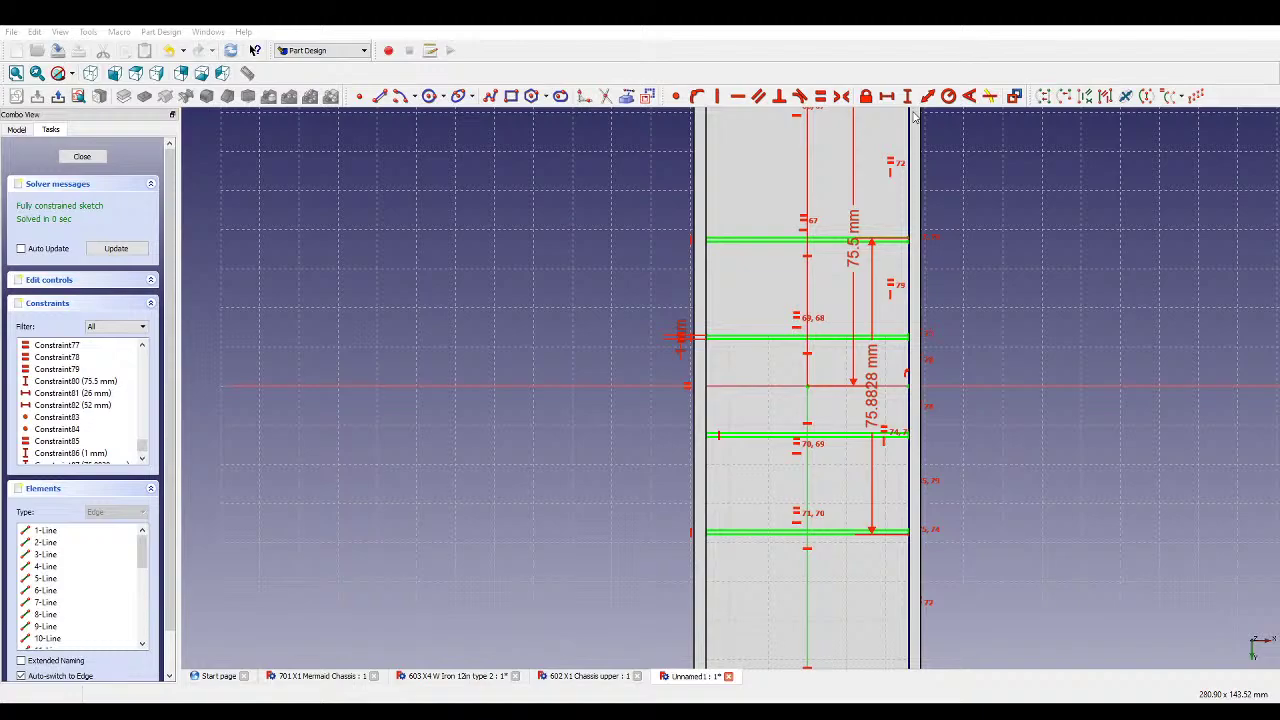
text(84)
key(Return)
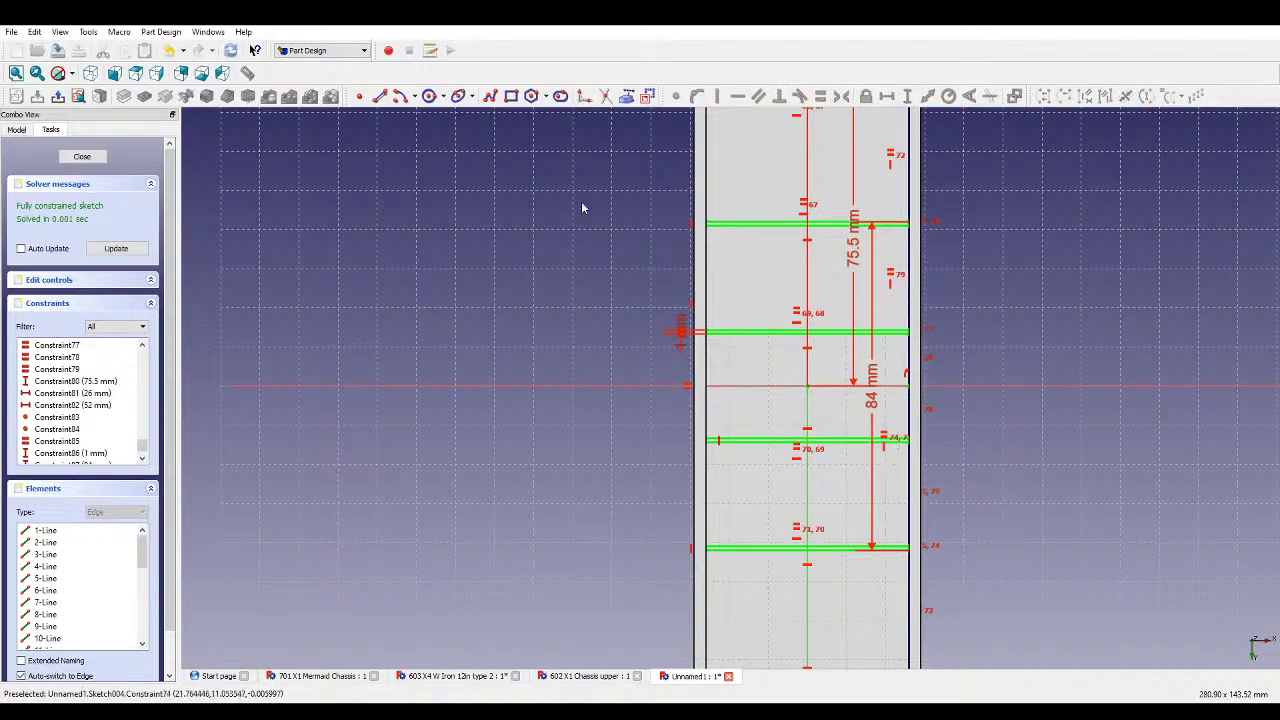
click(872, 220)
key(Delete)
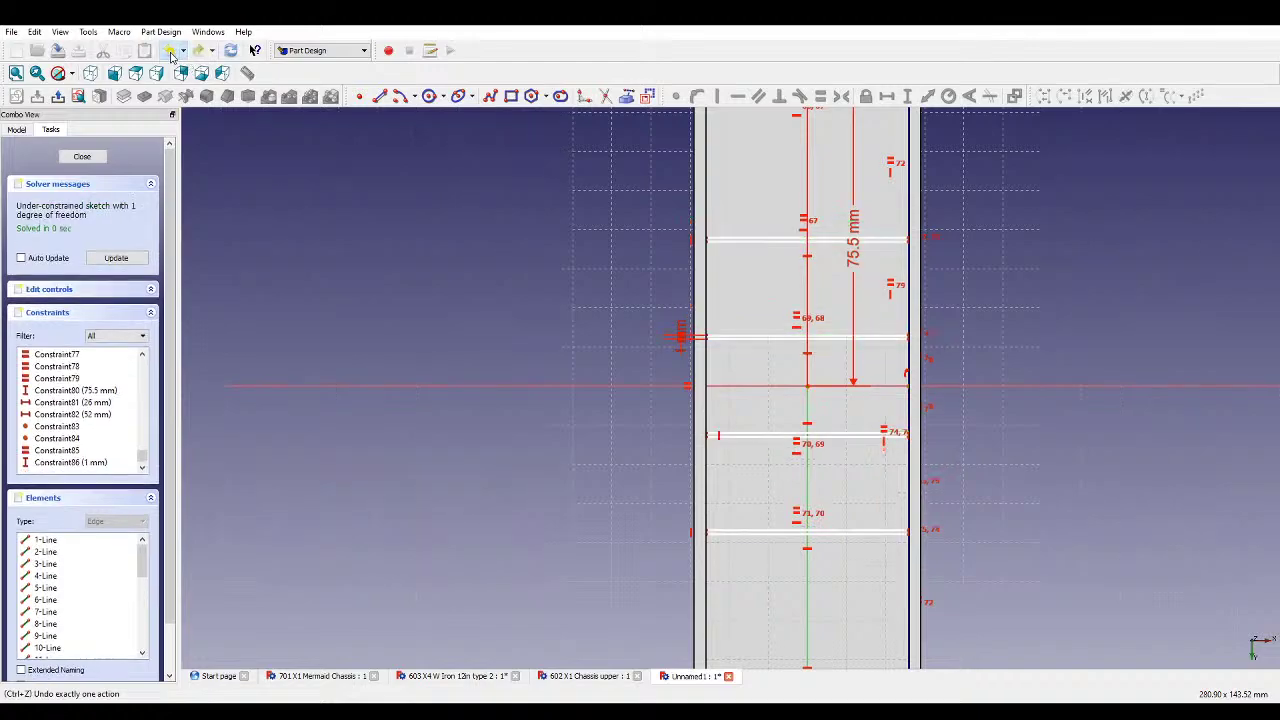
- Set the horizontal distance from the vertical axis to the uppermost rectangle's positive-X corner to 25 mm
scroll(905, 240, up, 4)
mouse_move(909, 250)
mouse_down()
mouse_move(916, 188)
mouse_move(888, 128)
mouse_up()
scroll(910, 212, down, 5)
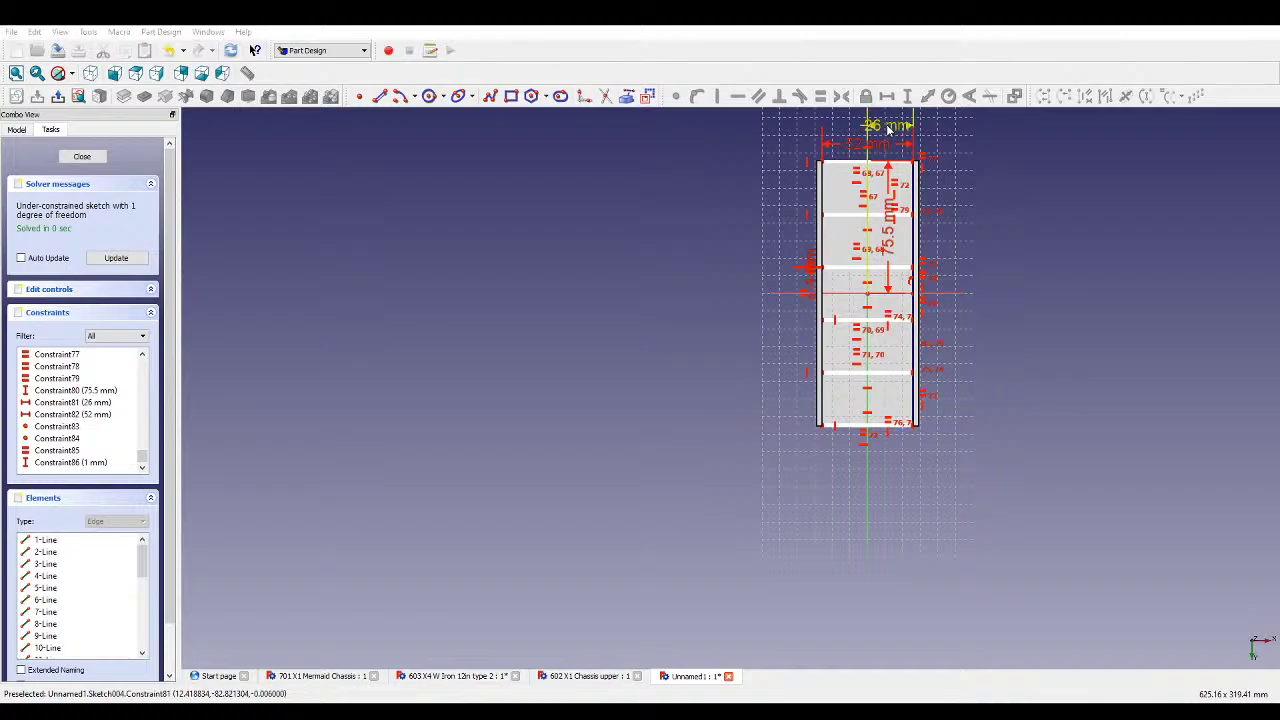
scroll(918, 220, up, 6)
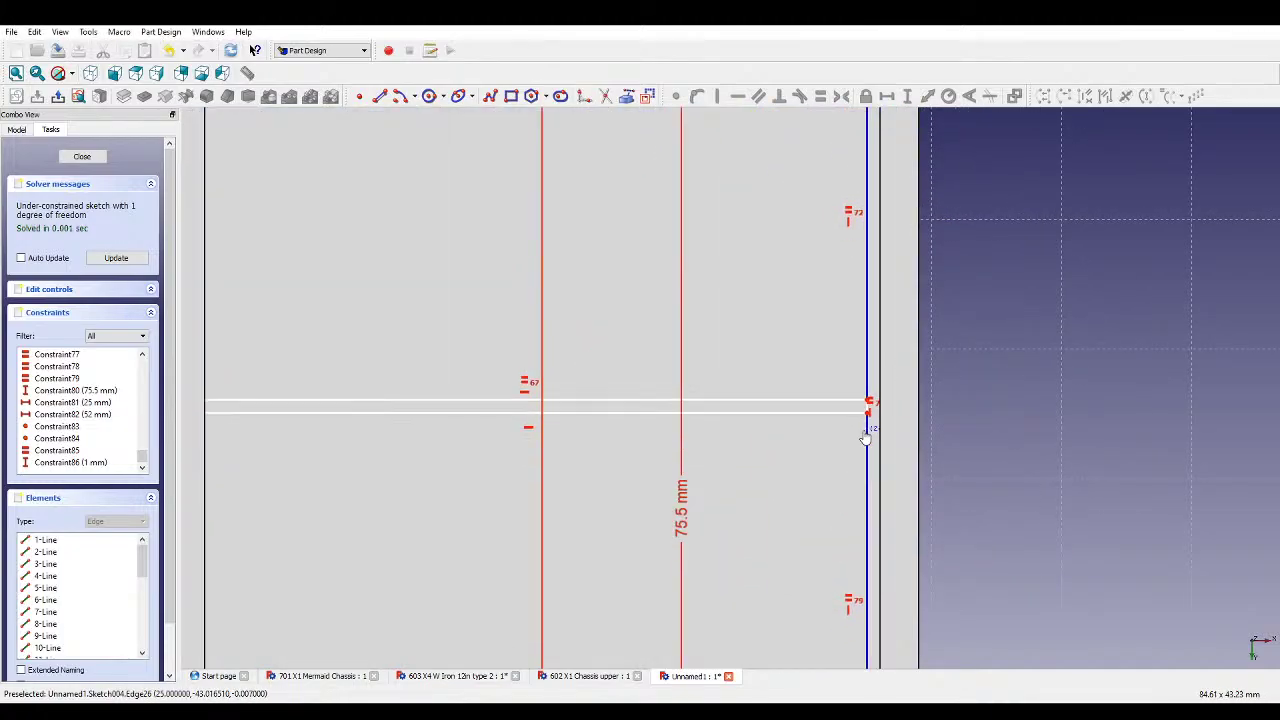
- Shift the middle rectangles outward and constrain the facing corners of the second and fifth rectangles to a vertical distance of 83 mm
drag(868, 416, 868, 393)
scroll(862, 385, down, 5)
scroll(839, 525, up, 6)
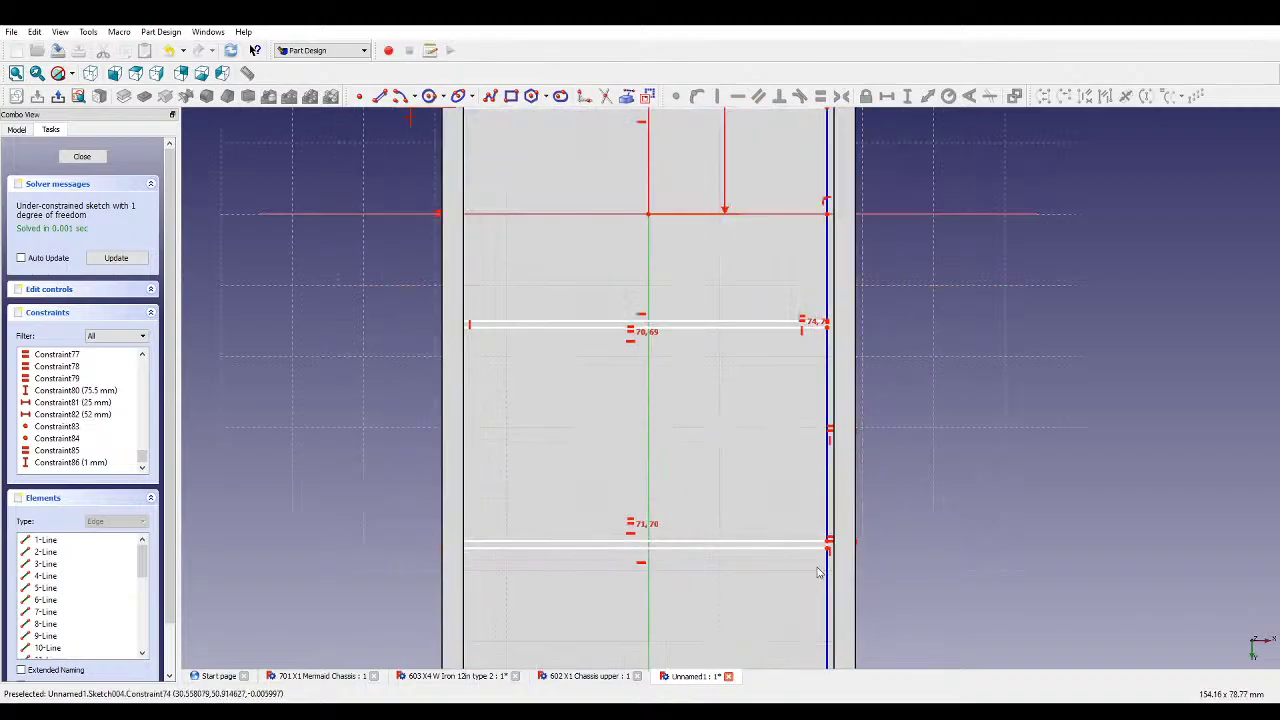
scroll(839, 525, down, 5)
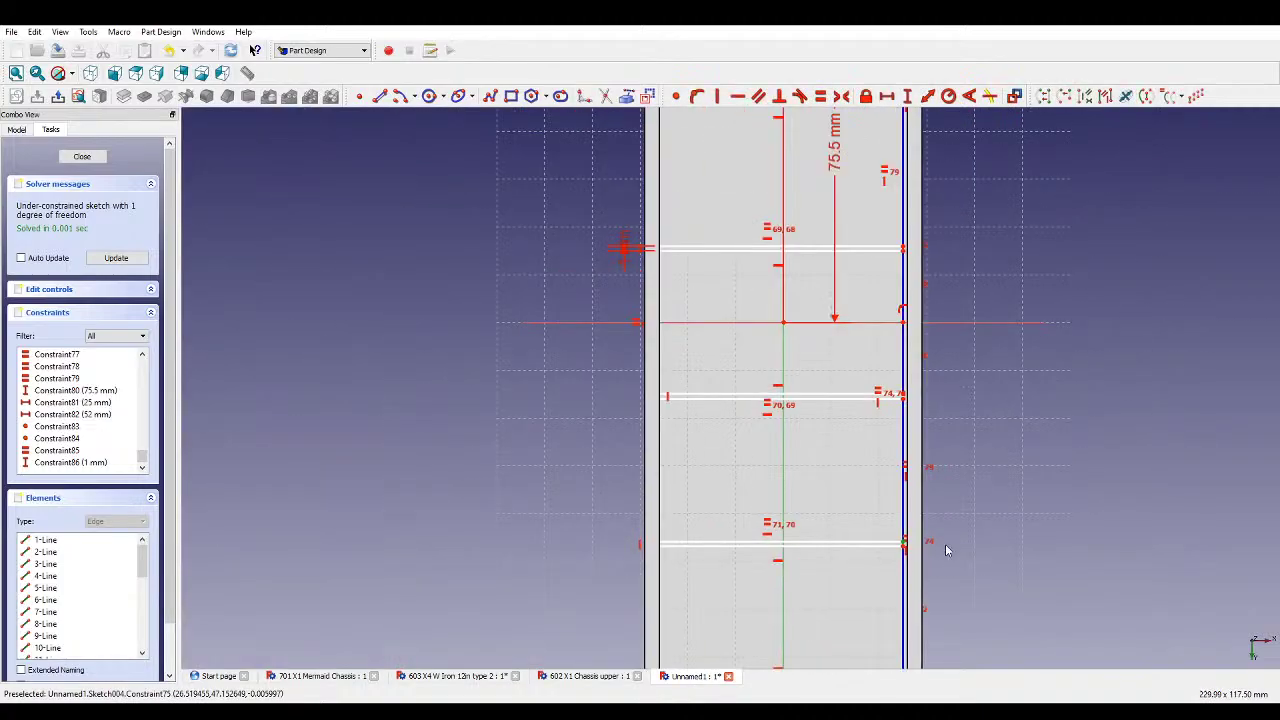
scroll(925, 275, up, 4)
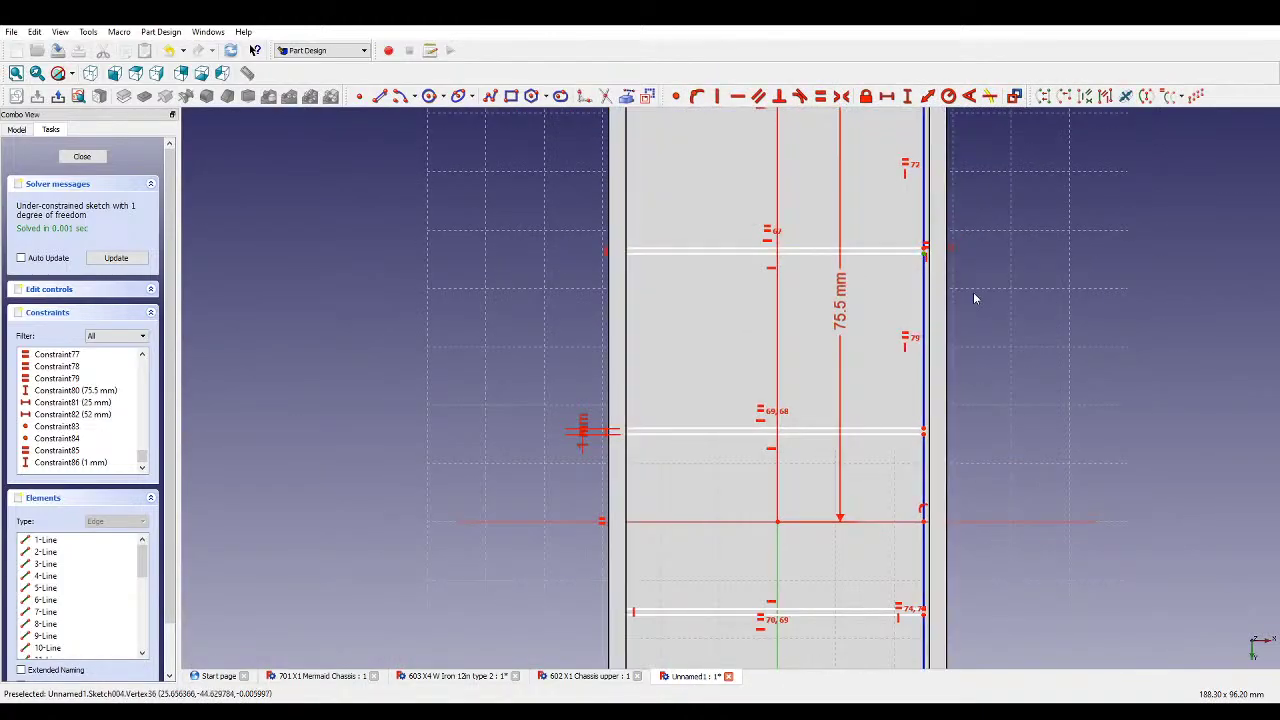
scroll(997, 457, down, 3)
scroll(934, 163, up, 1)
click(907, 100)
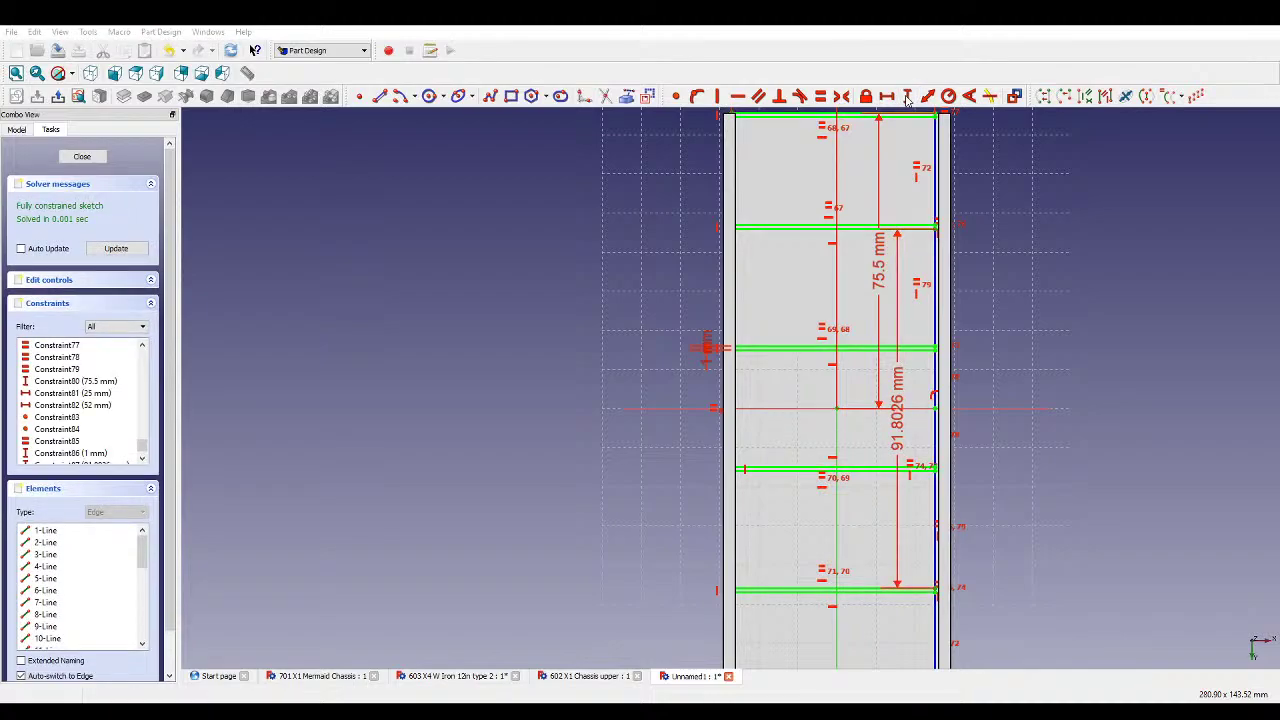
scroll(938, 489, up, 2)
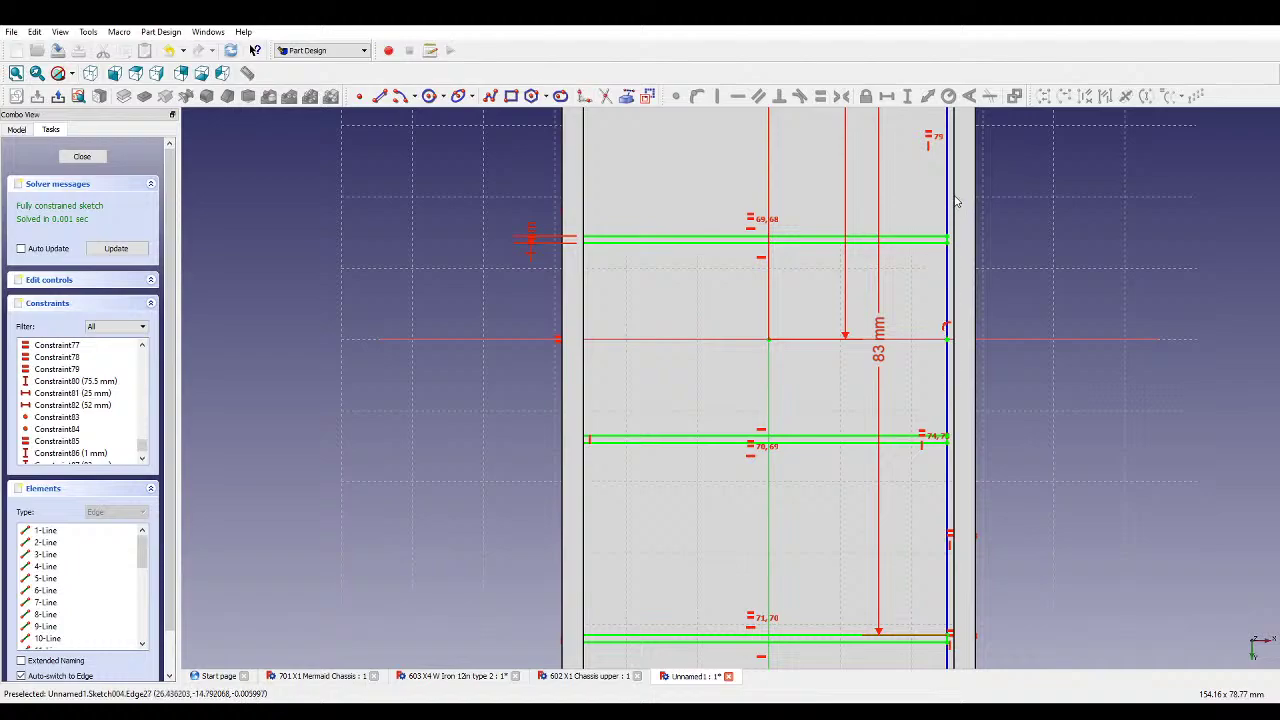
scroll(1006, 355, down, 3)
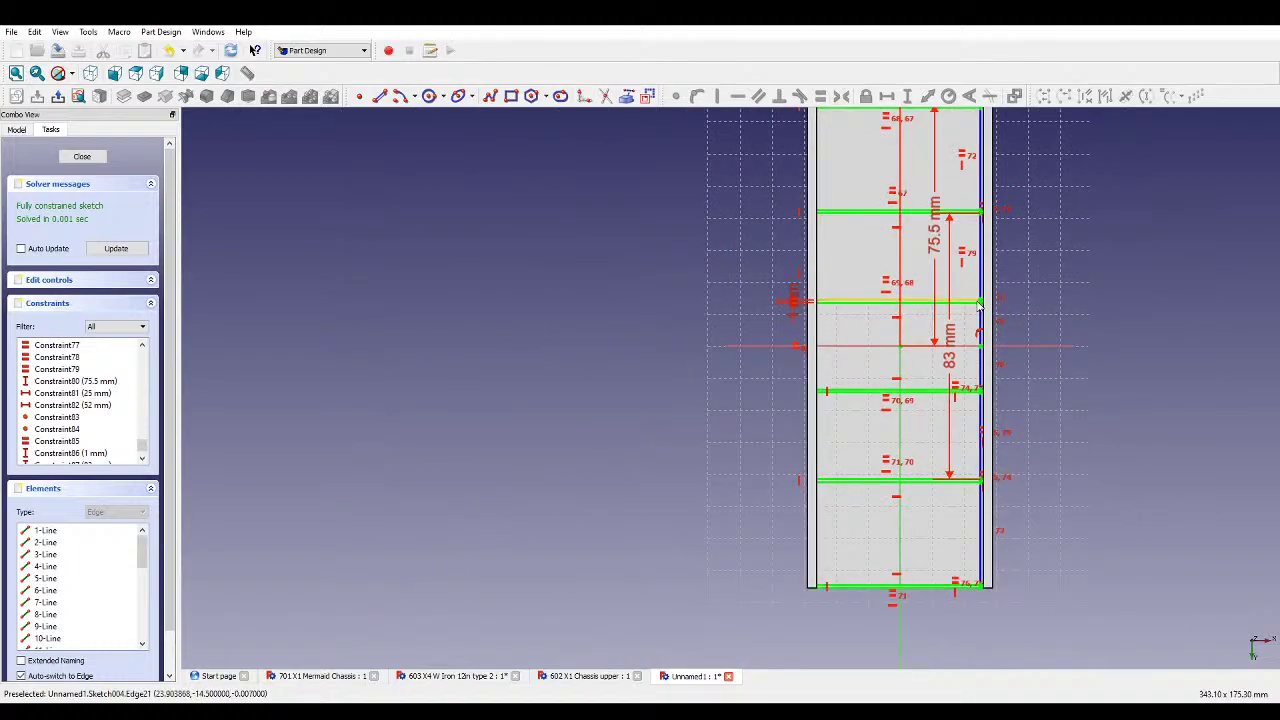
- Update and close the cross-member sketch and pad it to a length of 7 mm
scroll(985, 265, down, 2)
scroll(1010, 265, down, 2)
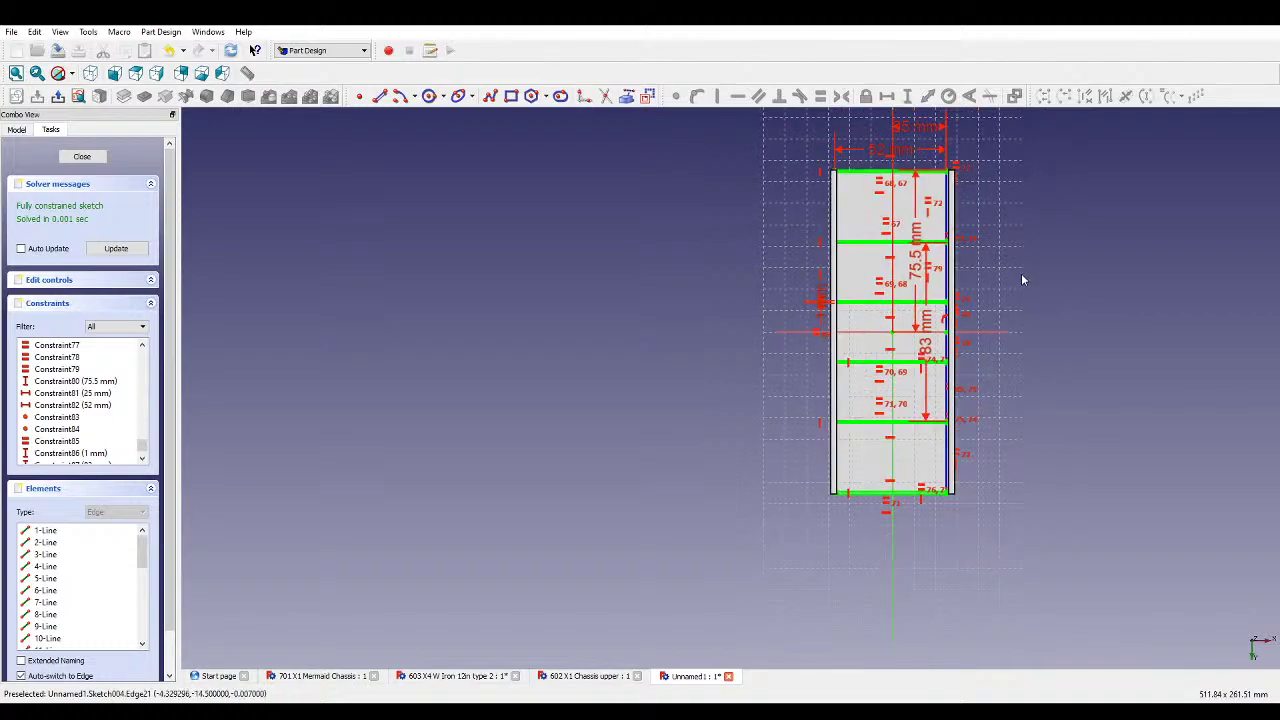
scroll(1022, 279, up, 2)
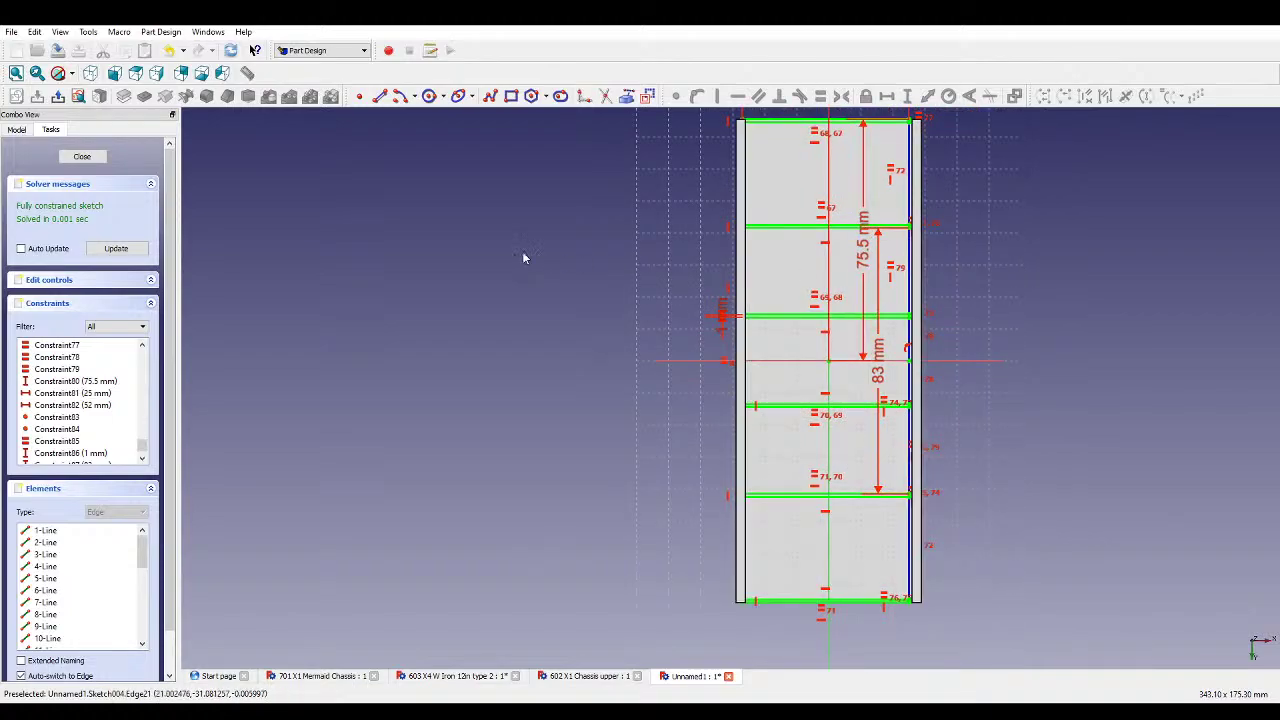
click(127, 249)
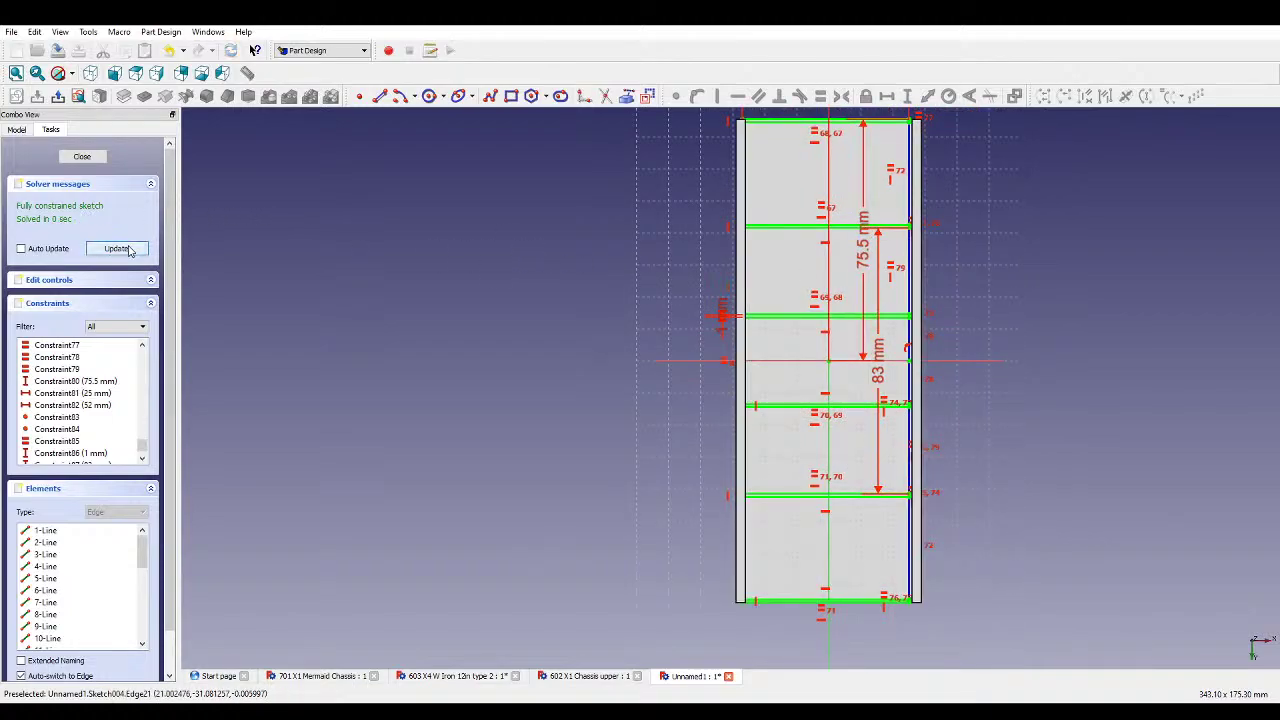
click(90, 163)
click(124, 96)
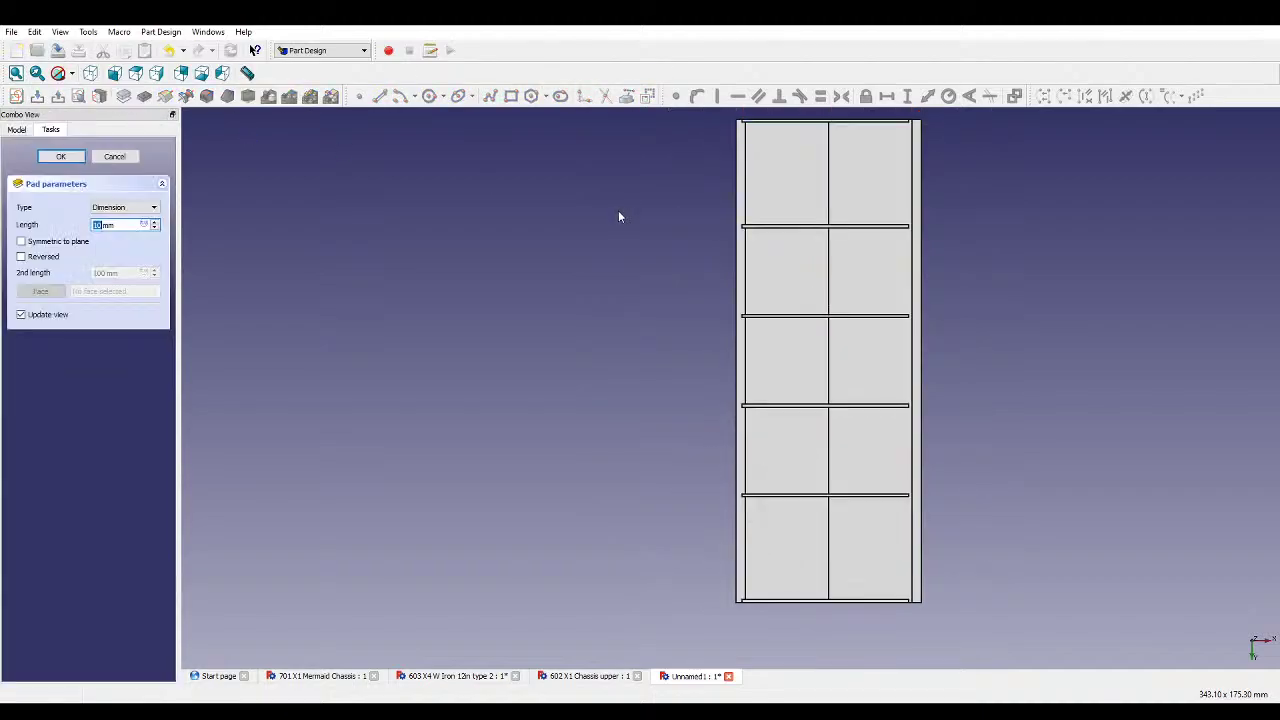
middle_drag(620, 214, 774, 304)
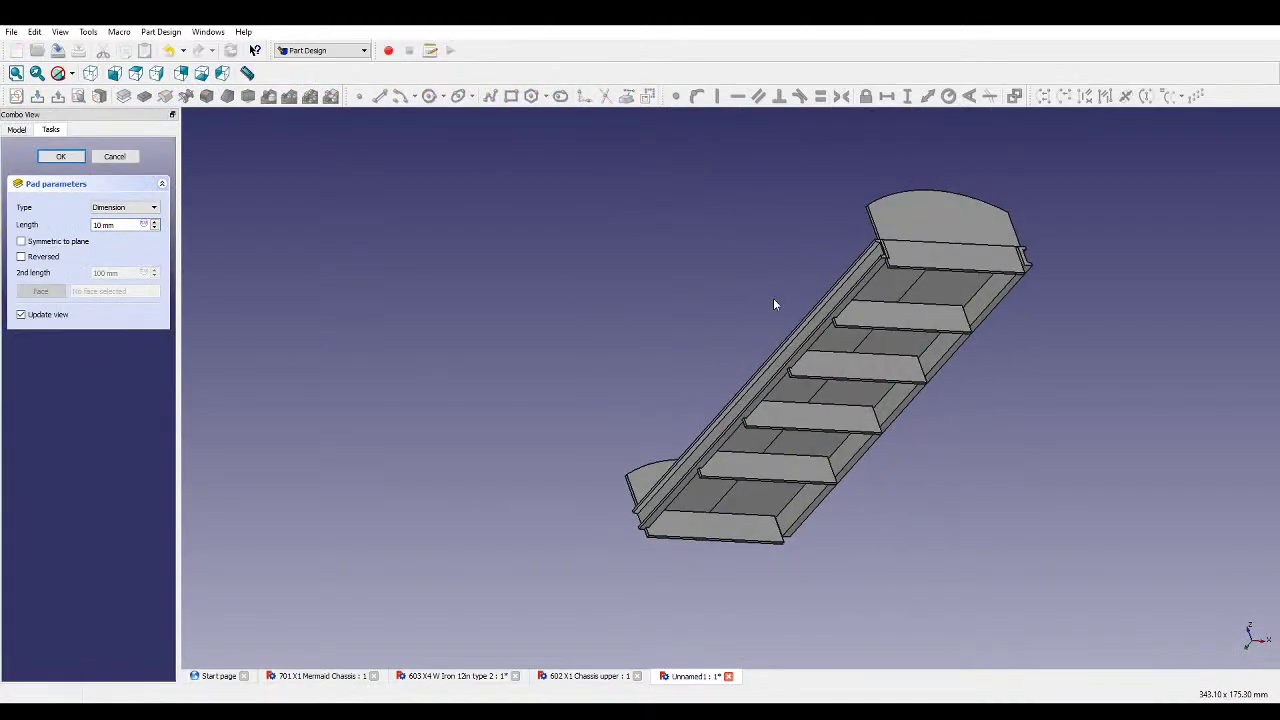
click(97, 226)
text(5)
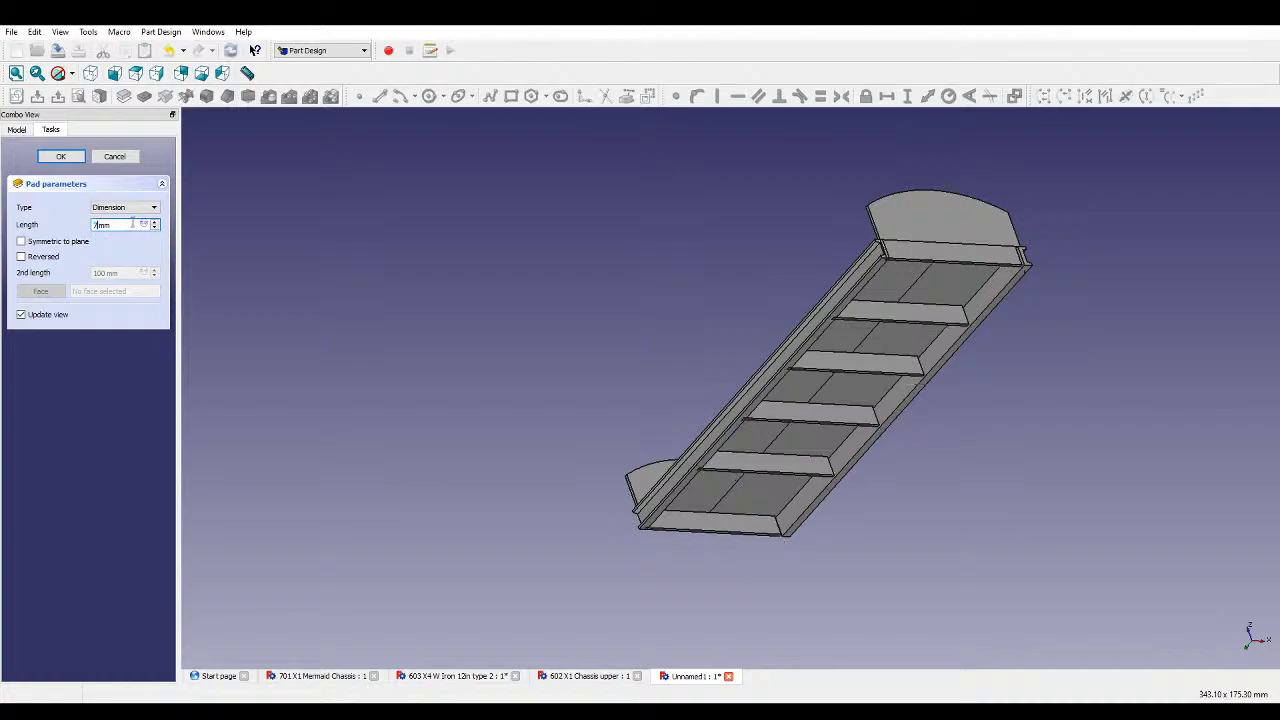
click(60, 156)
- Reopen the sketch of Pad002, set the corner's horizontal distance from the vertical axis to 26 mm, and update and close the sketch
middle_drag(822, 326, 680, 302)
scroll(62, 388, down, 1)
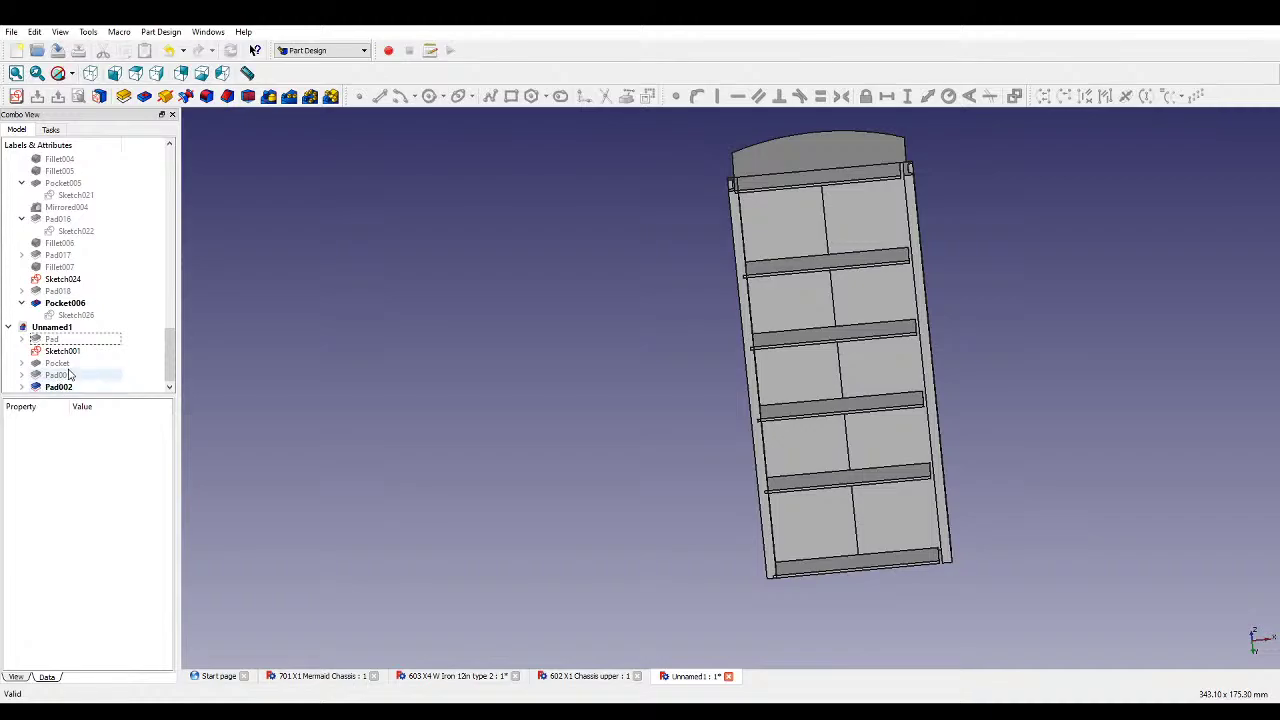
click(21, 387)
double_click(72, 388)
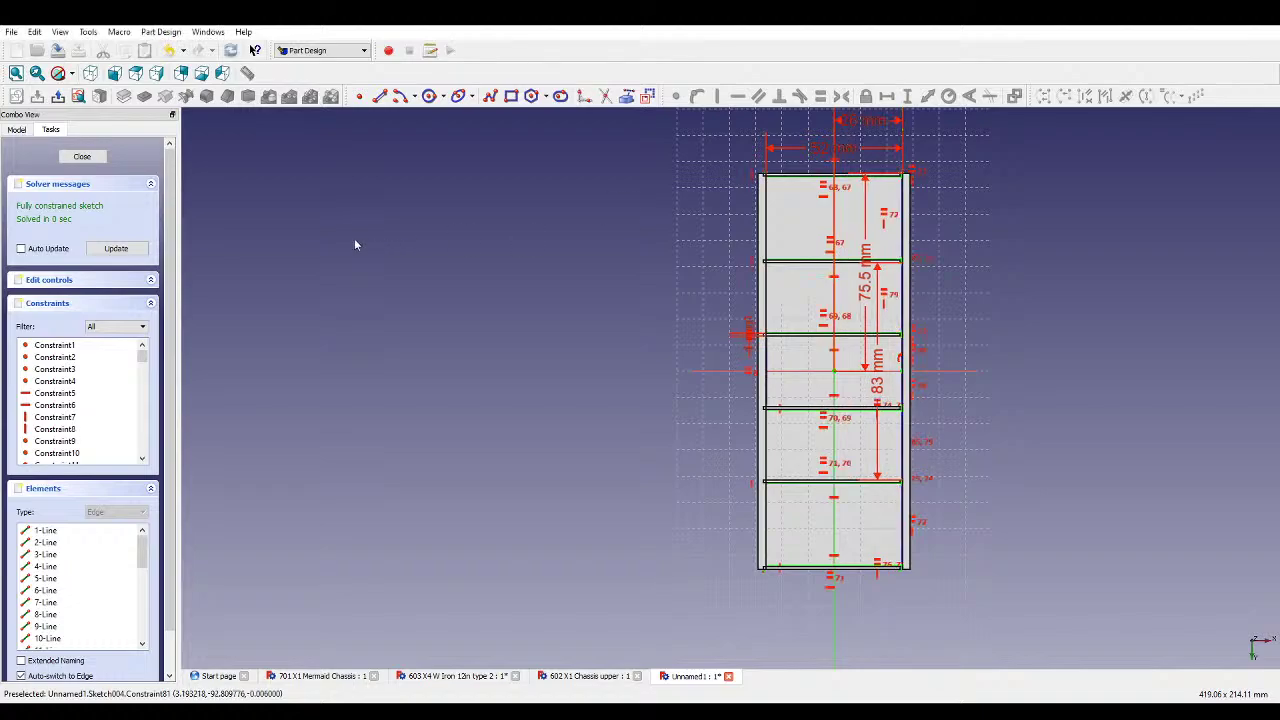
click(116, 248)
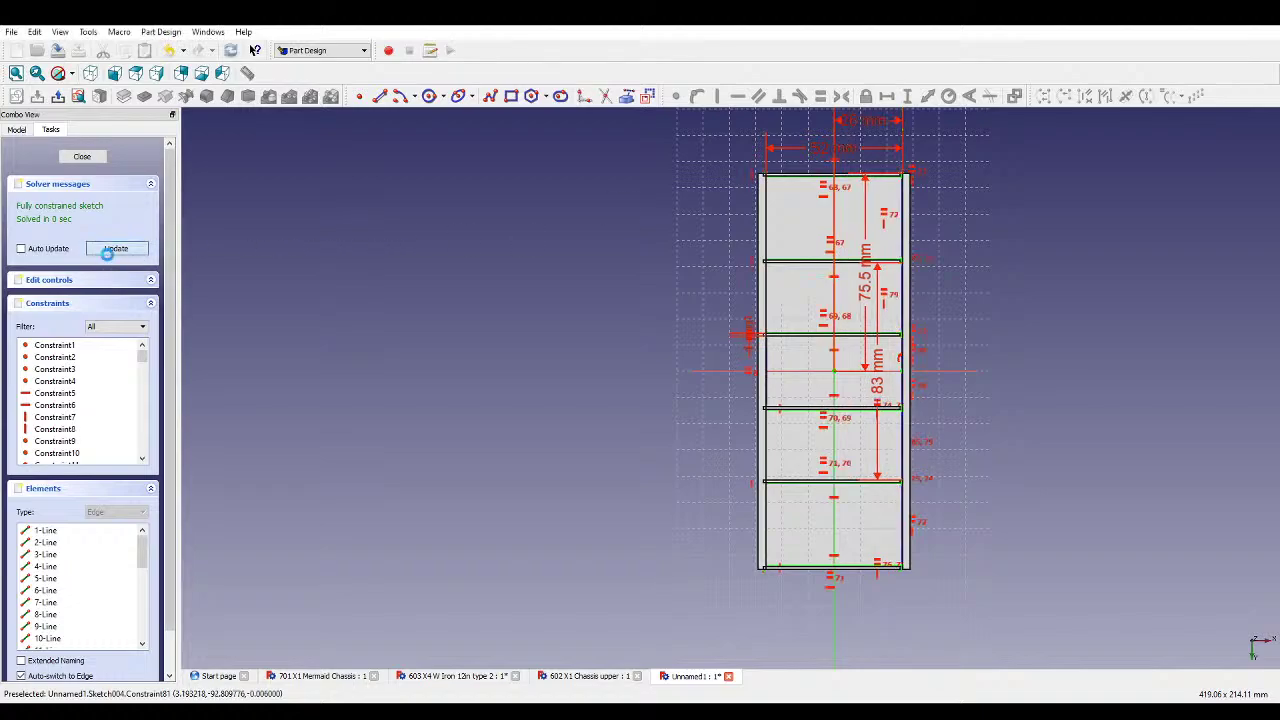
click(98, 157)
- Examine the padded cross members from below and bring up the 701 X1 Mermaid Chassis document for reference
middle_drag(918, 325, 905, 414)
middle_drag(829, 247, 743, 399)
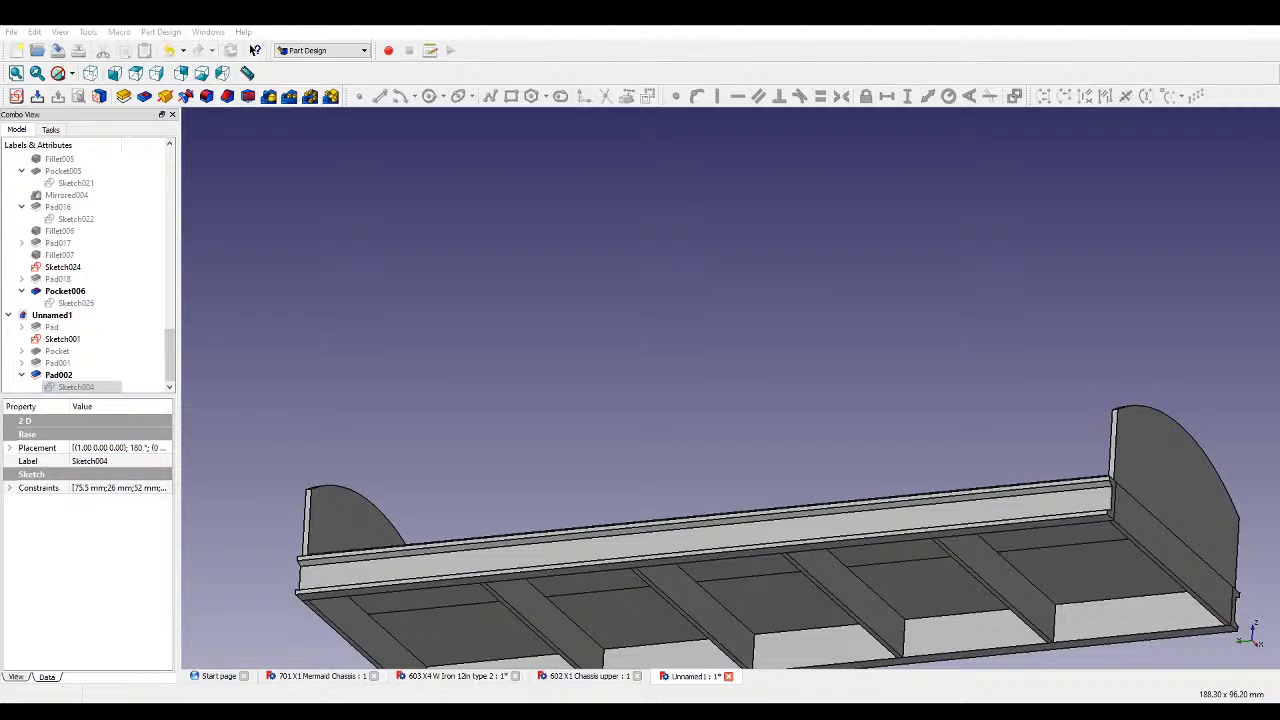
middle_drag(900, 470, 994, 390)
scroll(994, 390, down, 5)
middle_drag(777, 515, 894, 537)
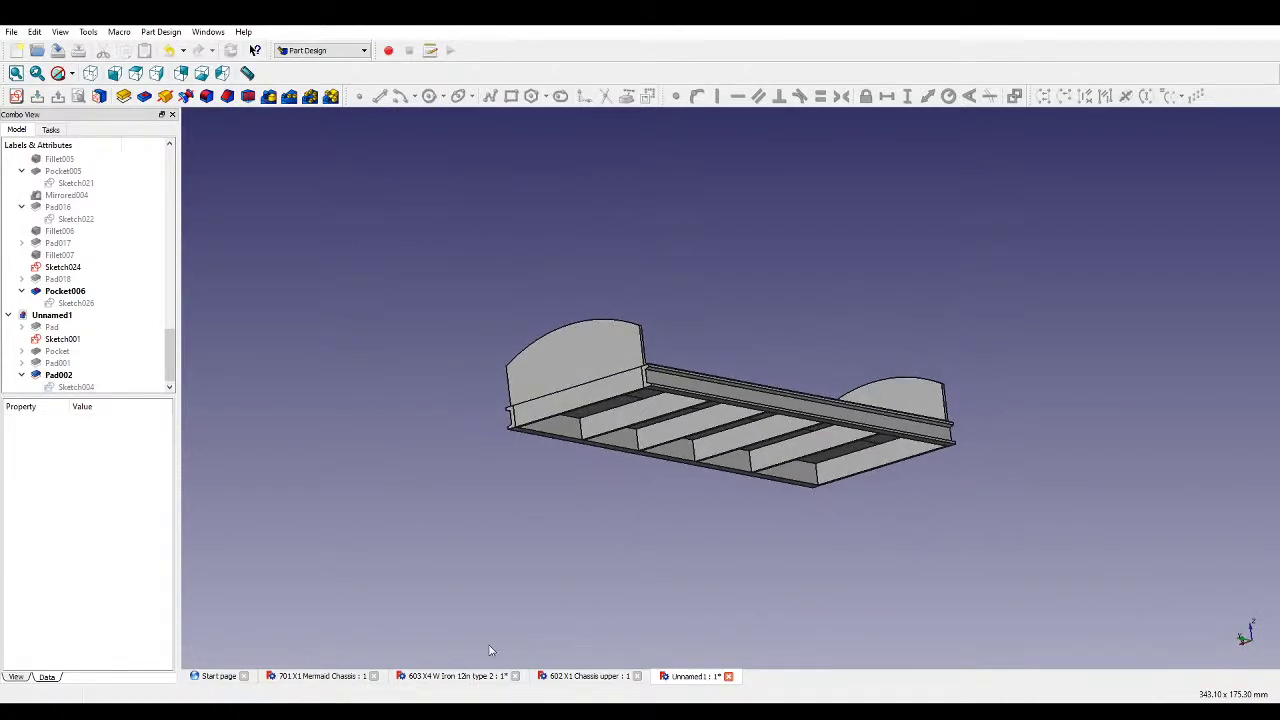
click(330, 676)
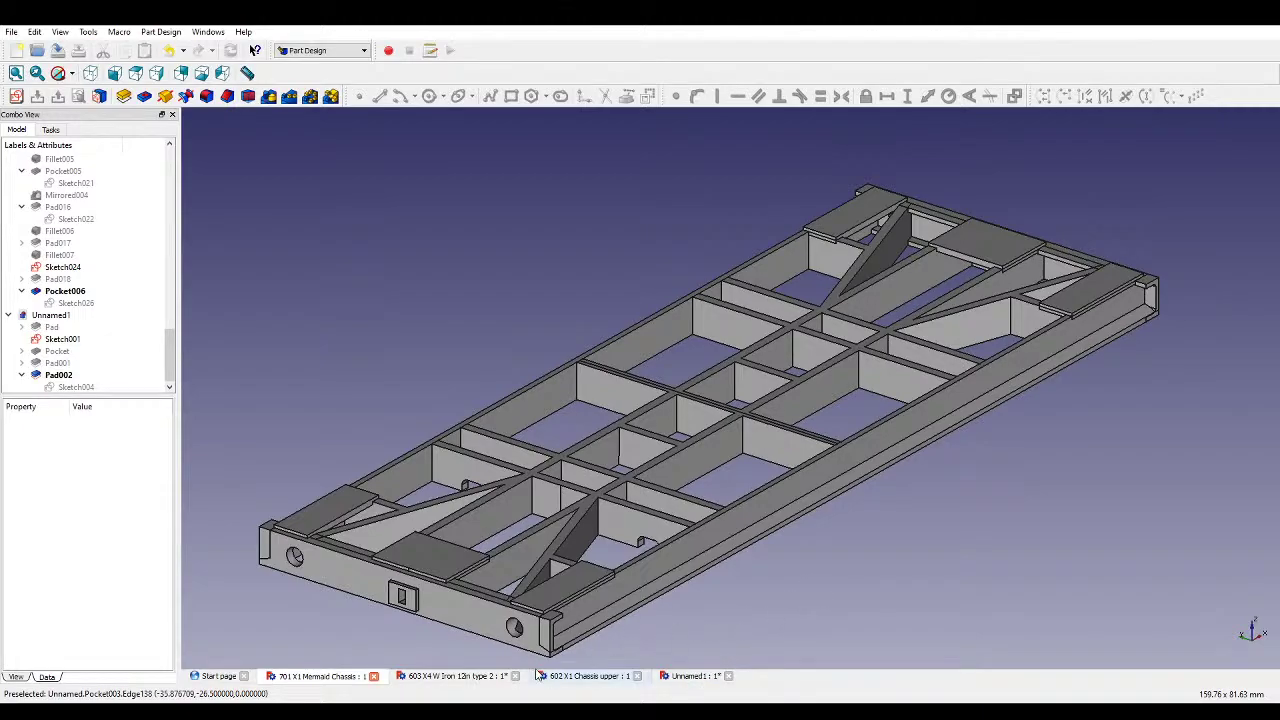
- Select the finished Pocket003 solid of the 701 X1 Mermaid Chassis and export it as 701 X1 Mermaid chassis.stl
scroll(105, 363, up, 6)
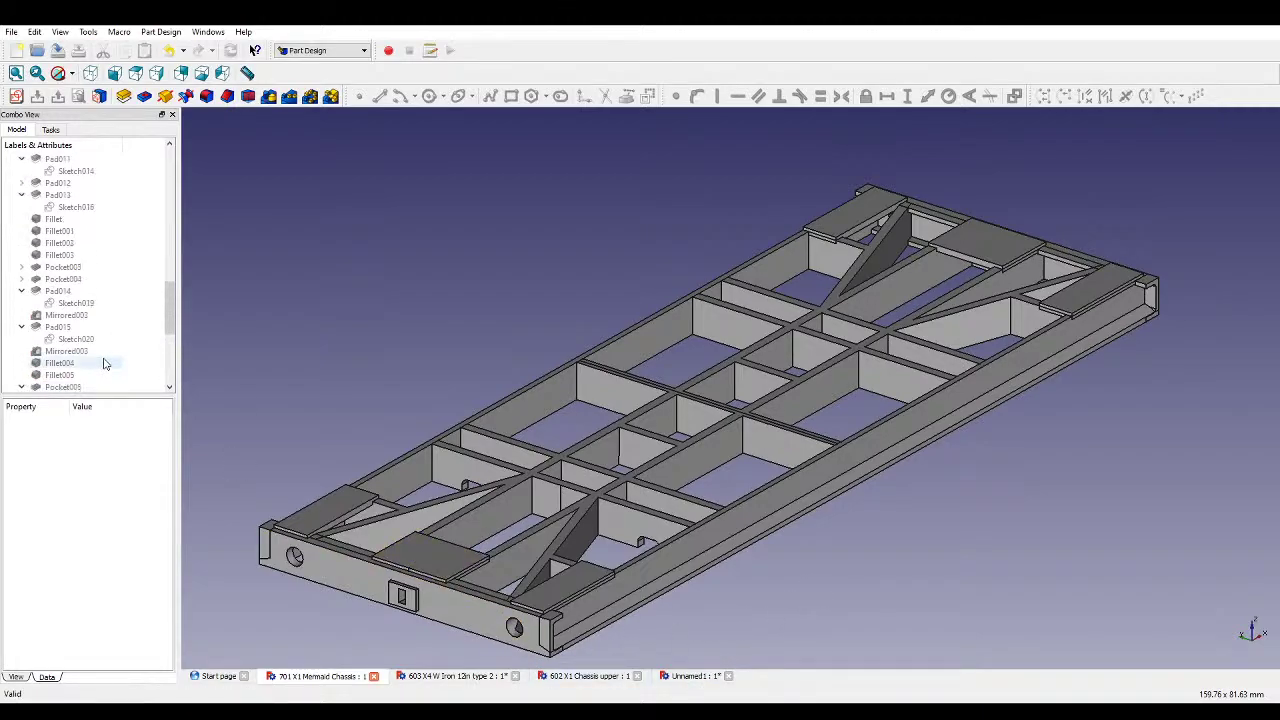
scroll(105, 363, up, 10)
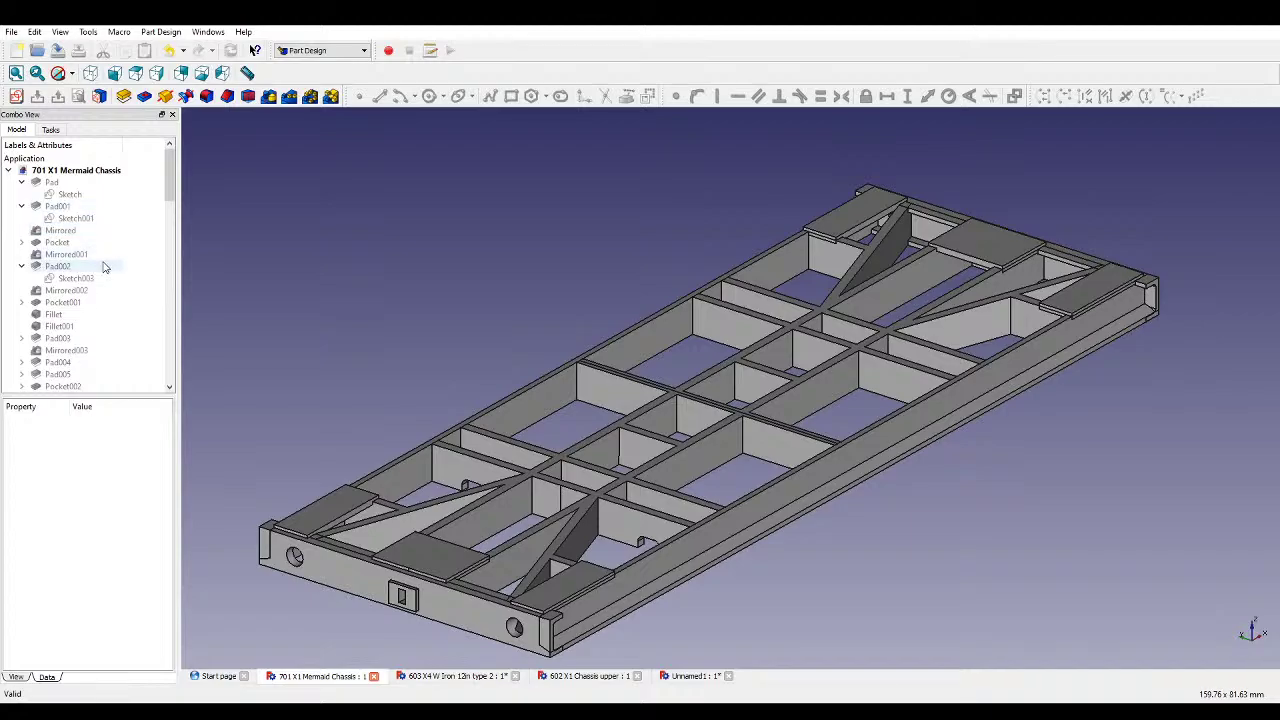
scroll(104, 267, down, 4)
click(95, 255)
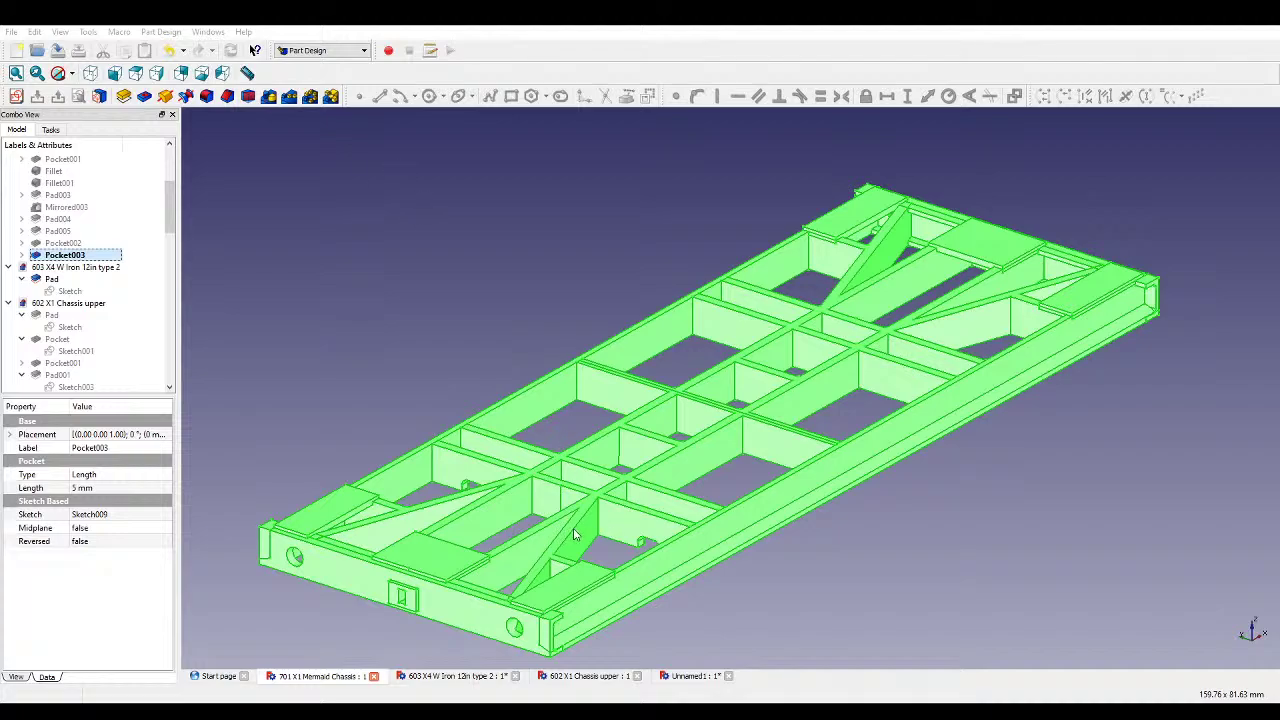
- Save the unnamed body document as 702 X1 mermaid body and export its Pad002 solid as 702 X1 mermaid body.stl
click(679, 676)
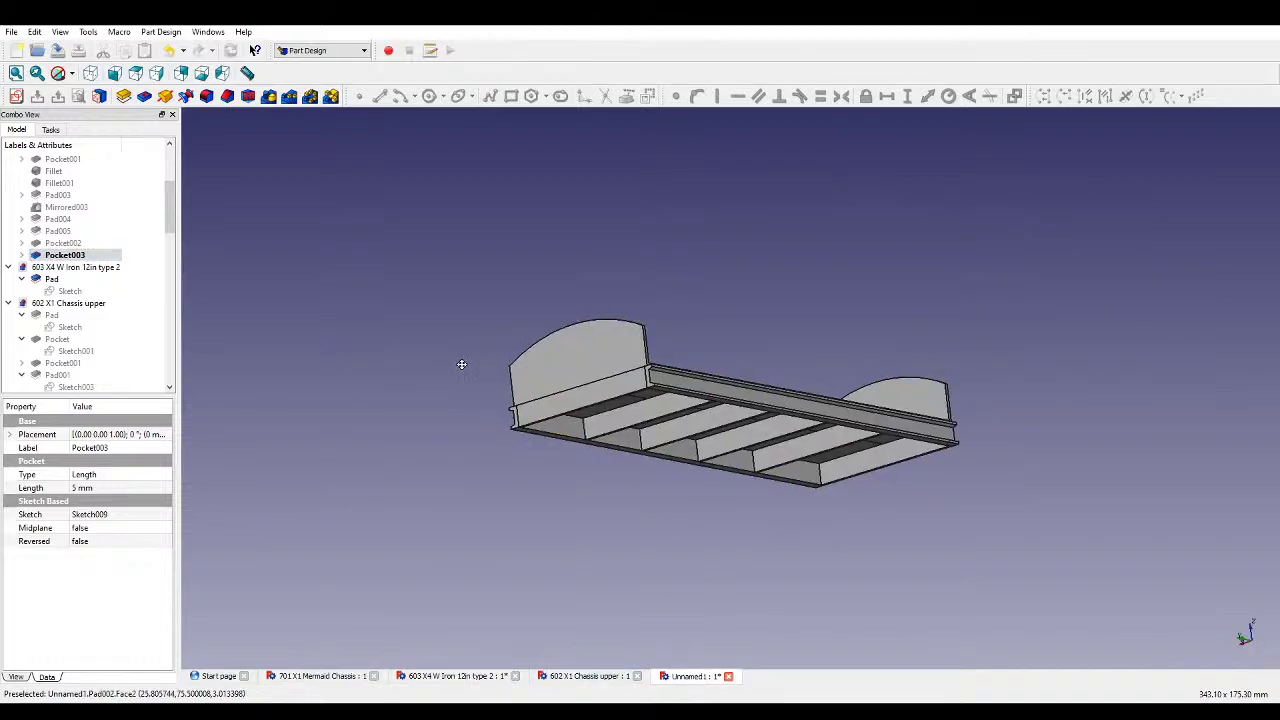
middle_drag(460, 363, 527, 411)
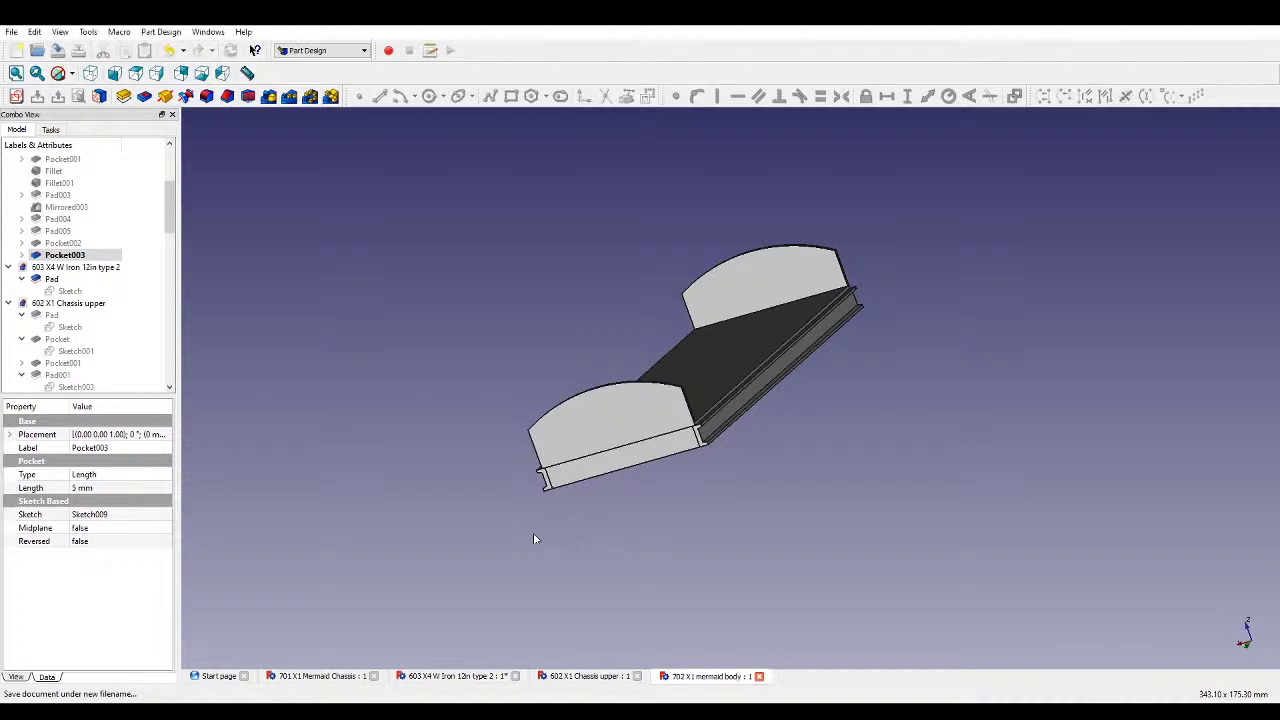
scroll(128, 294, down, 5)
scroll(128, 294, down, 5)
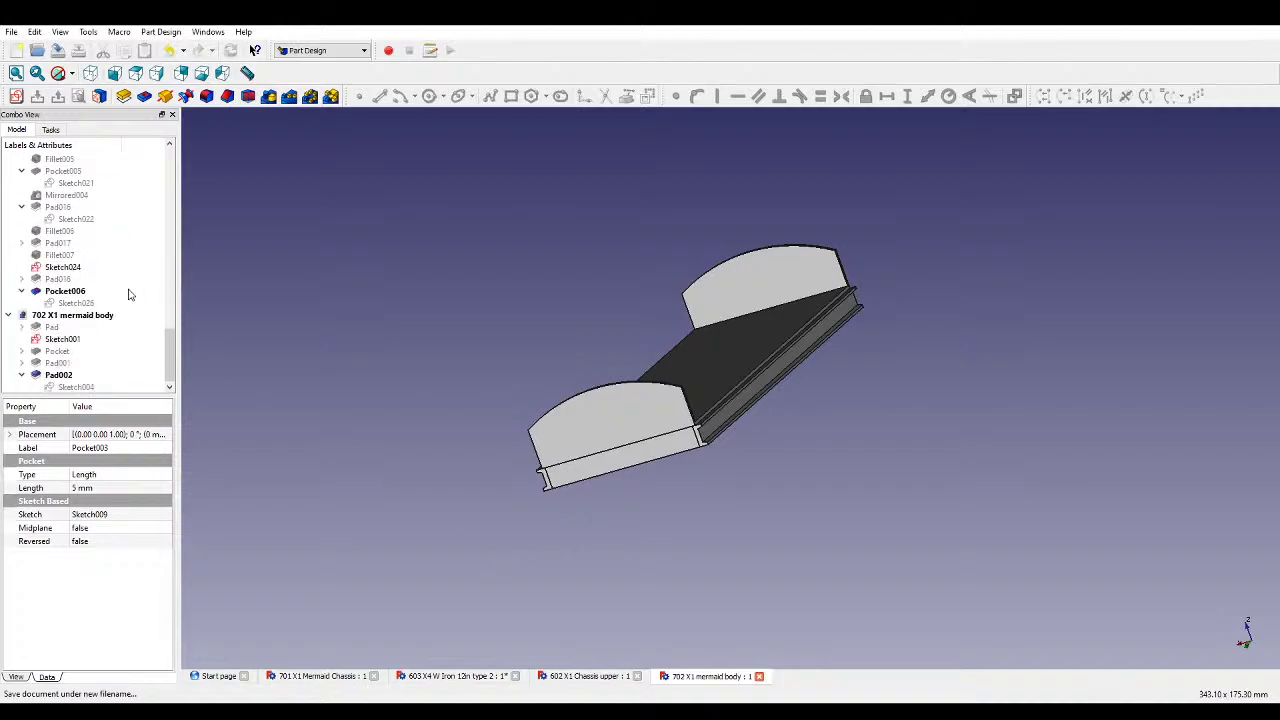
click(60, 375)
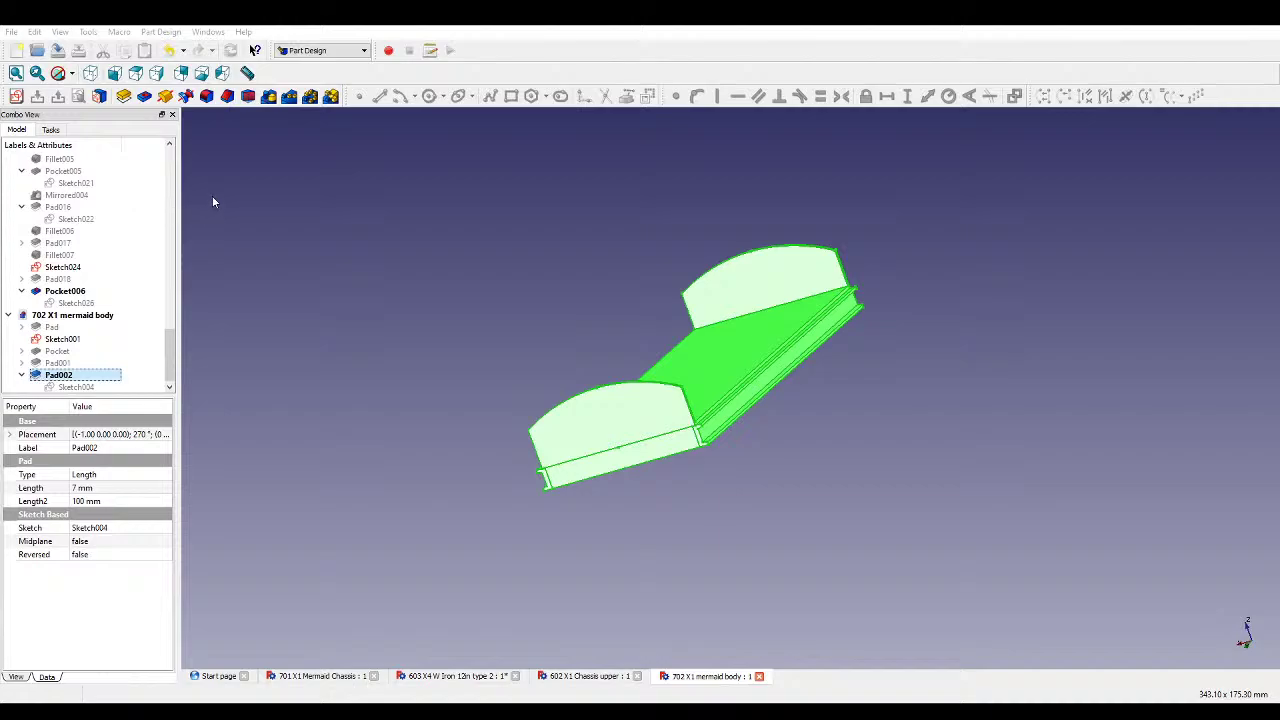
click(582, 534)
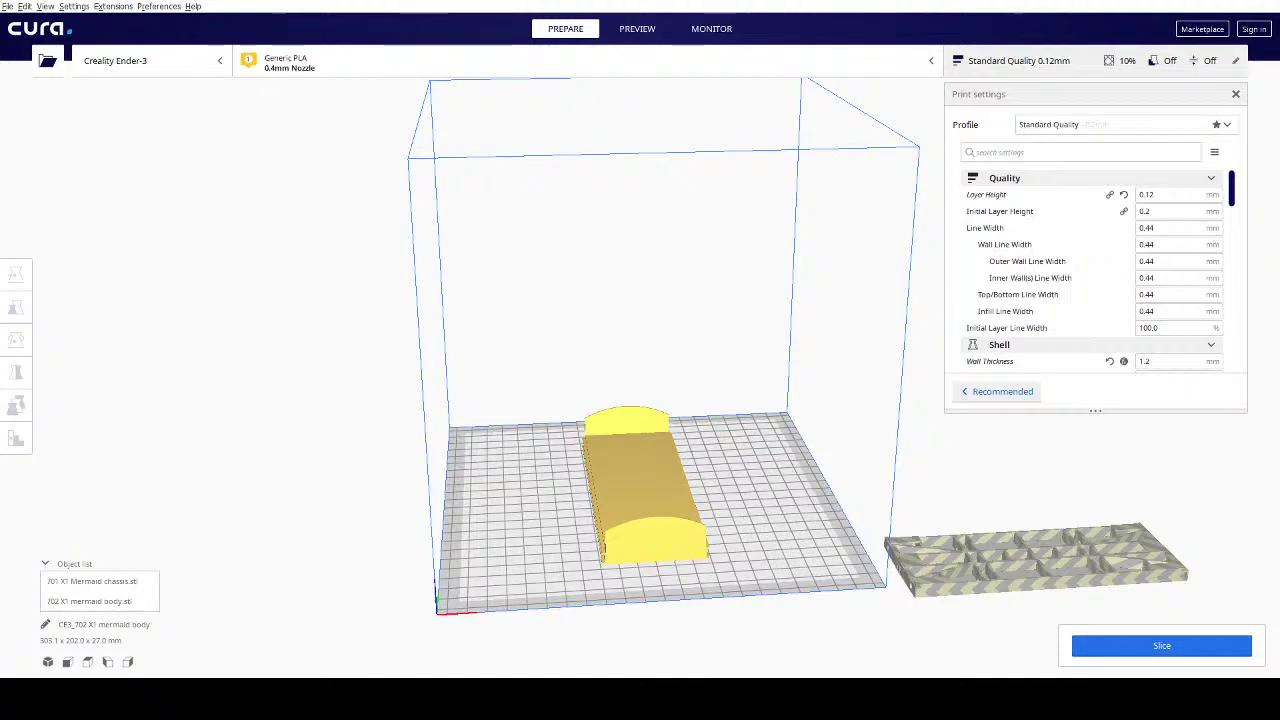
- In Cura, move the chassis model closer to the body, to about X 86.9 mm and Y 42.7 mm
middle_drag(873, 449, 712, 457)
right_drag(712, 457, 741, 452)
drag(888, 597, 710, 545)
scroll(720, 527, up, 3)
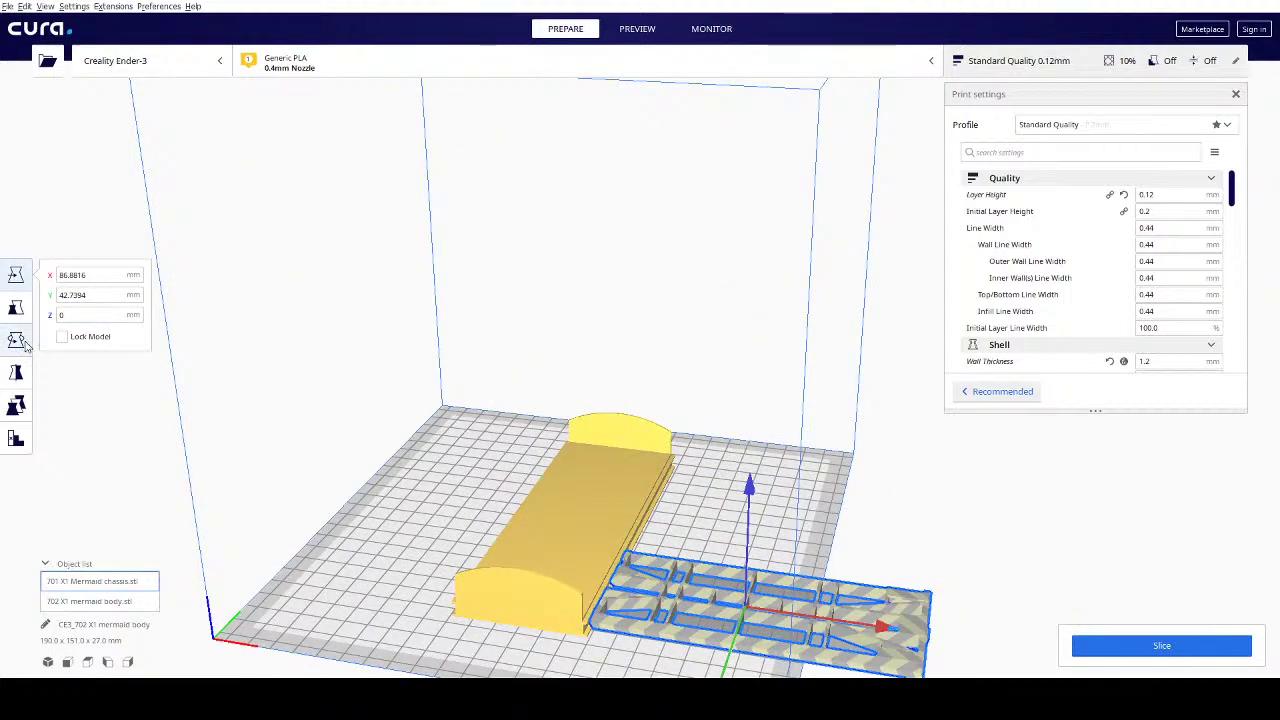
- Rotate the 702 X1 mermaid body a quarter turn about the vertical axis to align its length with the chassis
click(614, 530)
click(16, 340)
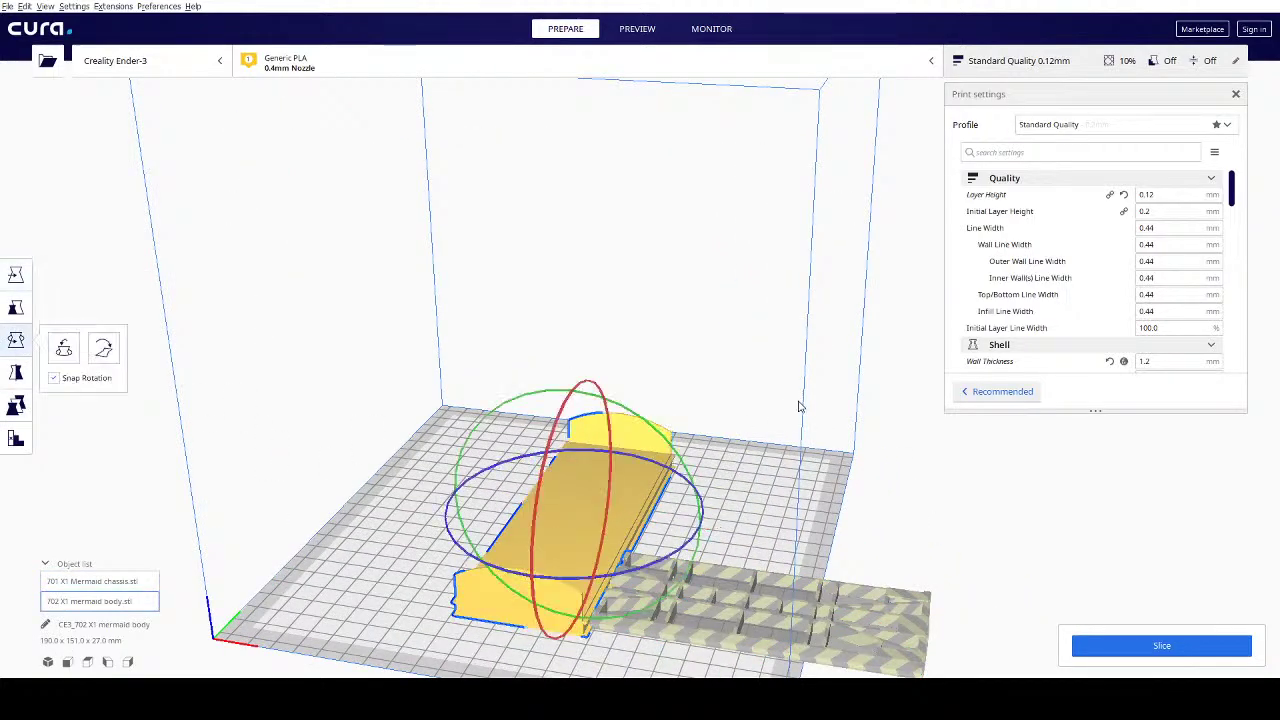
right_drag(600, 480, 632, 543)
drag(632, 543, 462, 412)
click(16, 275)
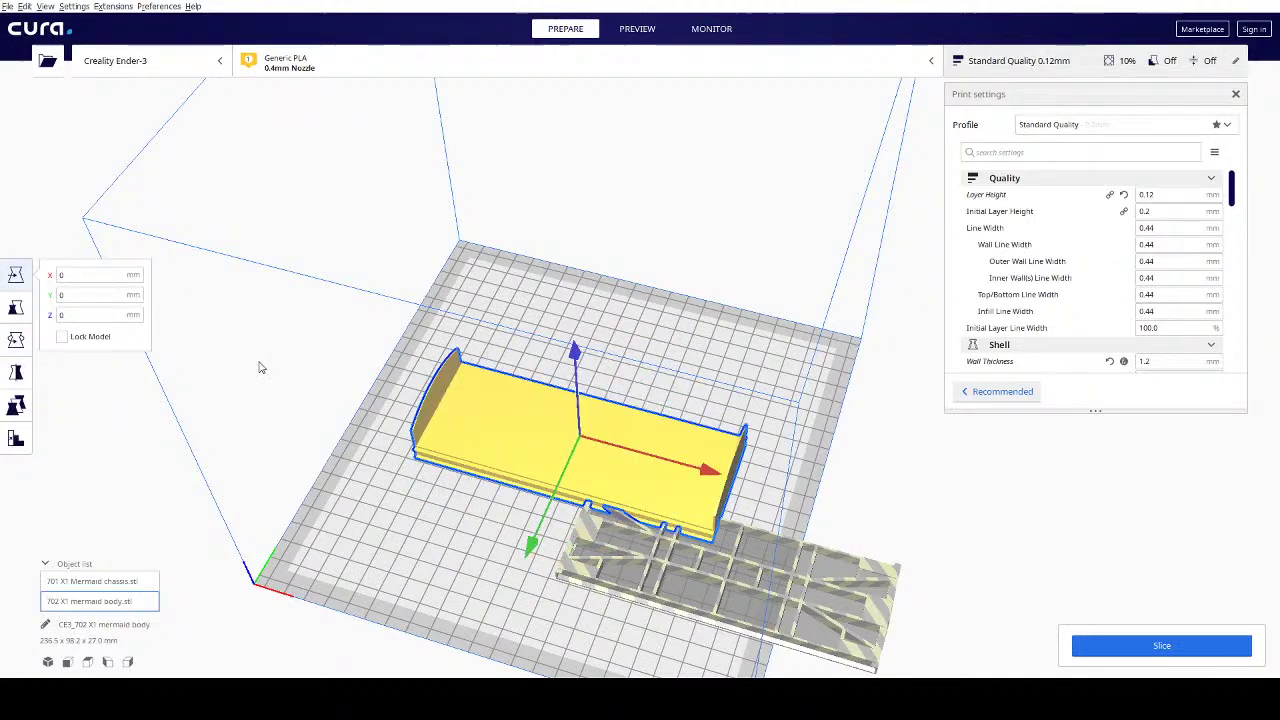
- Centre the 701 X1 Mermaid chassis on the build plate by setting its X and Y positions to 0 mm
click(698, 560)
click(641, 594)
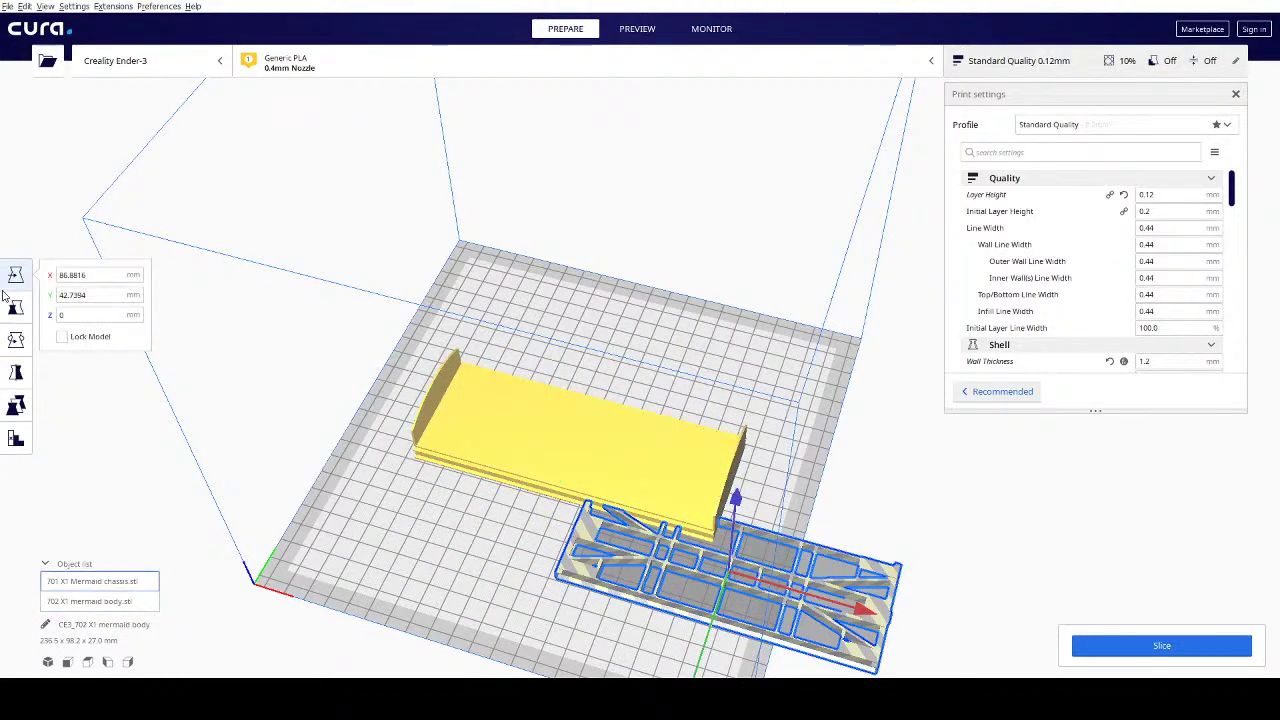
click(94, 303)
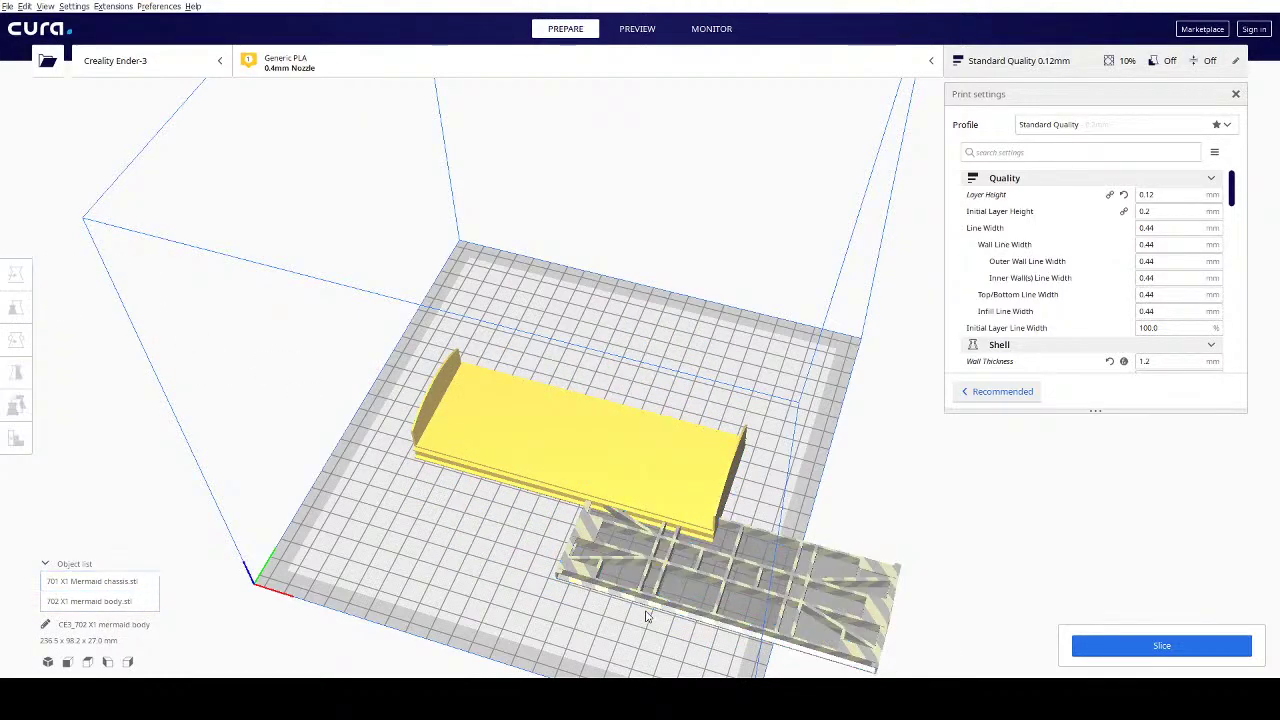
click(581, 522)
click(100, 296)
key(ctrl+a)
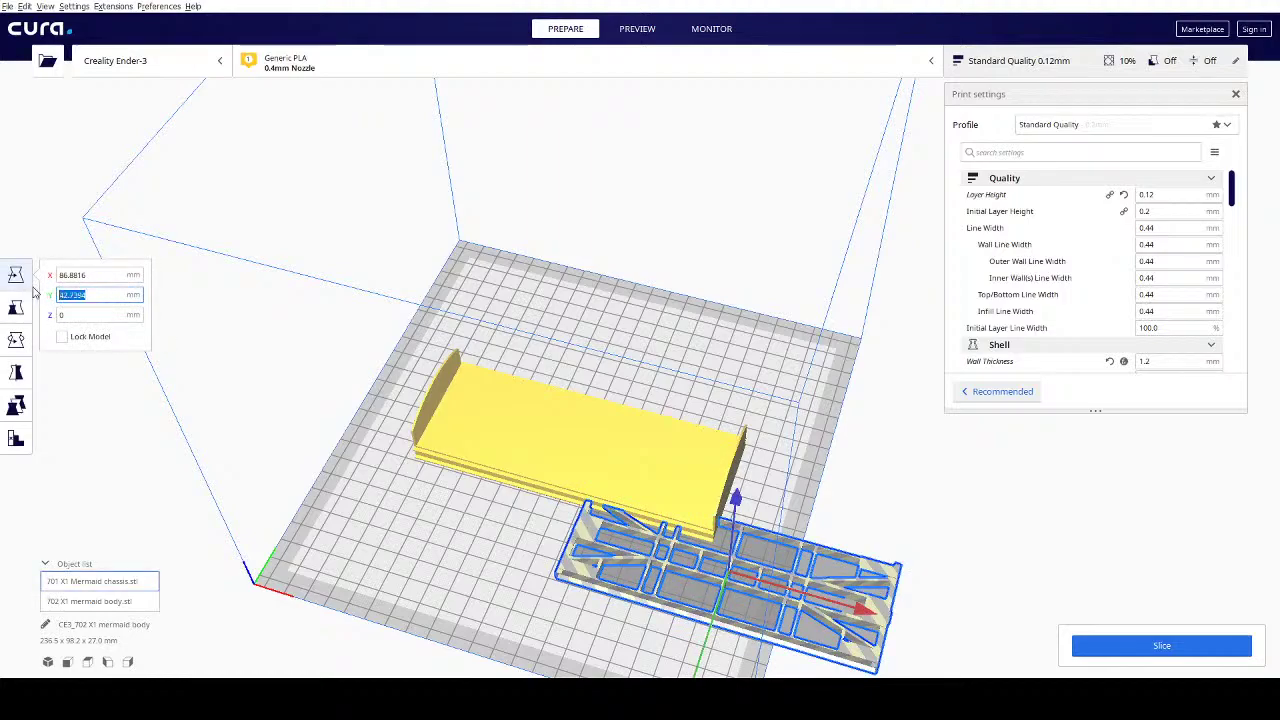
text(0)
click(90, 275)
key(ctrl+a)
text(0)
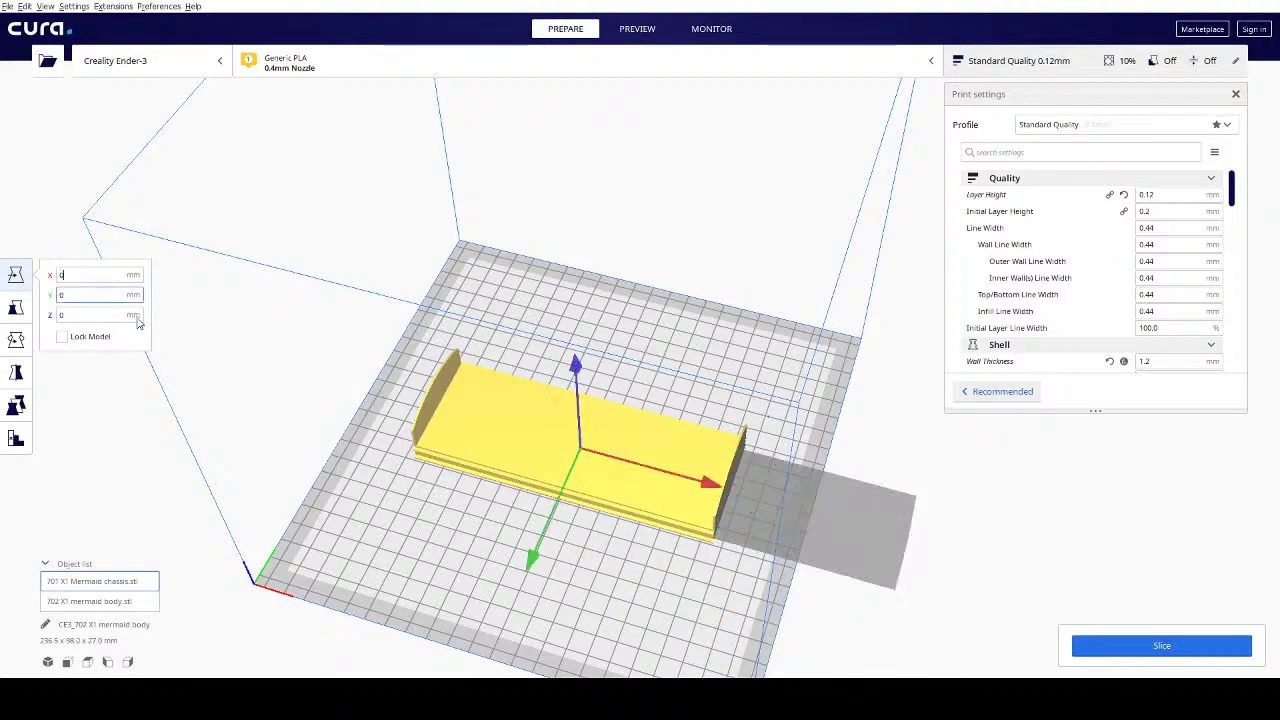
- Raise the mermaid body above the chassis by setting its Z position to 13 mm
click(492, 395)
click(90, 315)
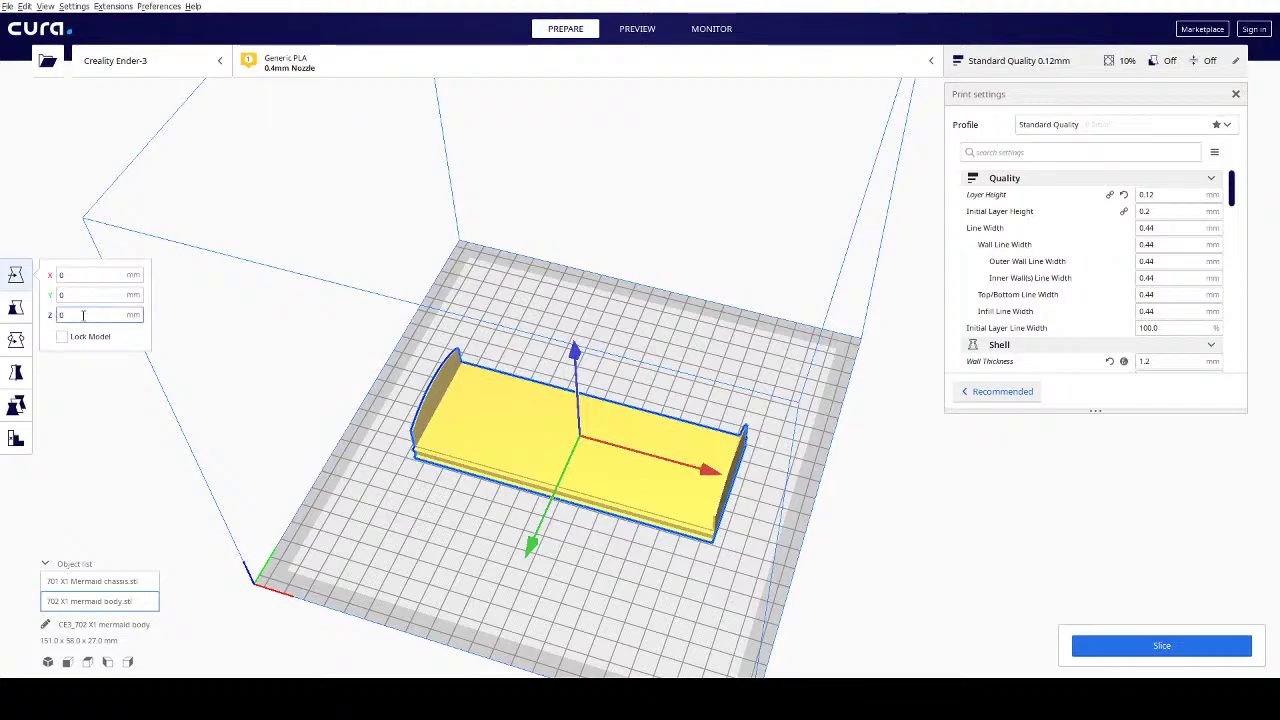
key(ctrl+a)
text(13)
key(Return)
click(476, 543)
right_drag(476, 543, 693, 215)
scroll(725, 423, up, 8)
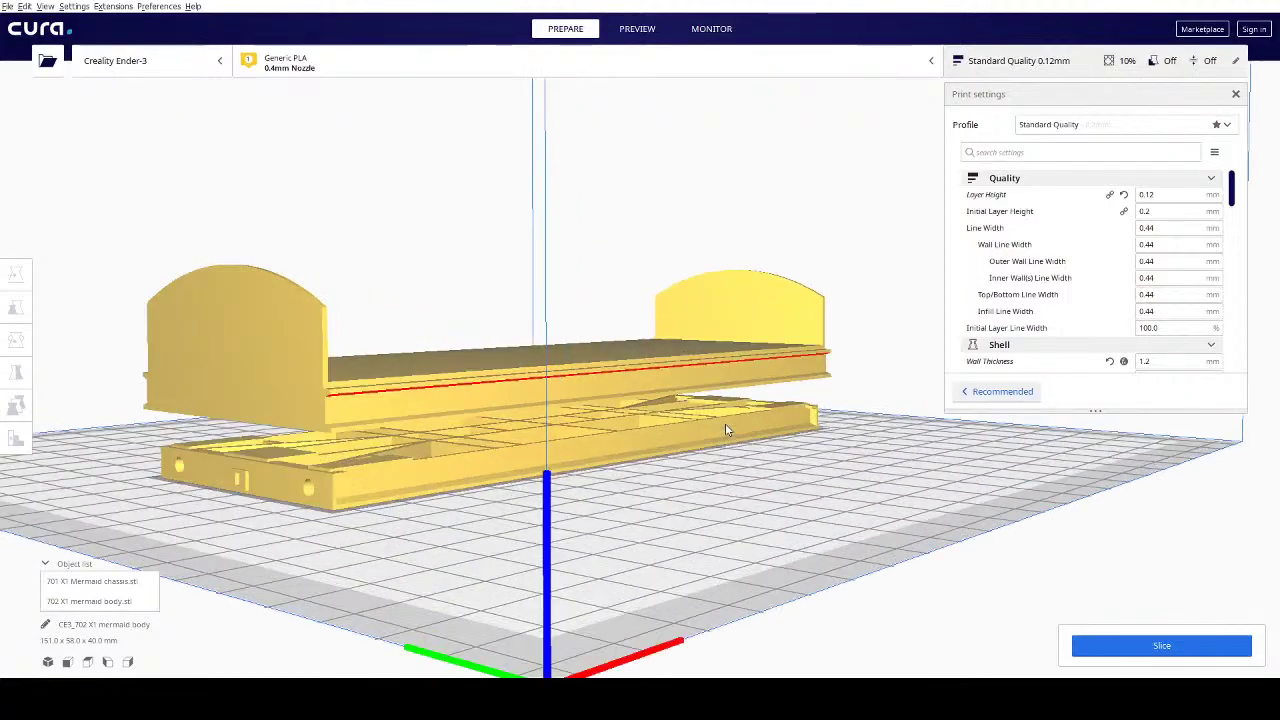
- Tilt the mermaid body 15° sideways about the X axis, toward one long side of the chassis
right_drag(770, 453, 920, 487)
scroll(864, 445, down, 7)
scroll(890, 478, up, 3)
scroll(916, 472, up, 3)
click(623, 369)
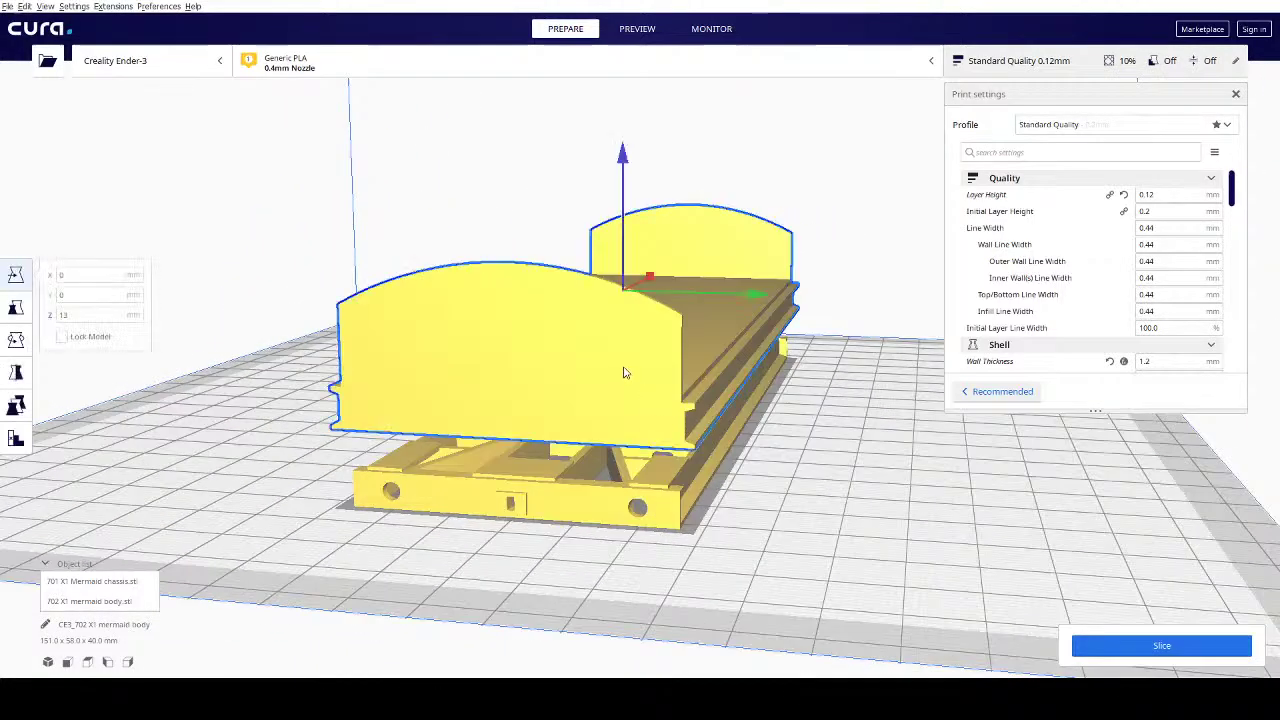
click(16, 340)
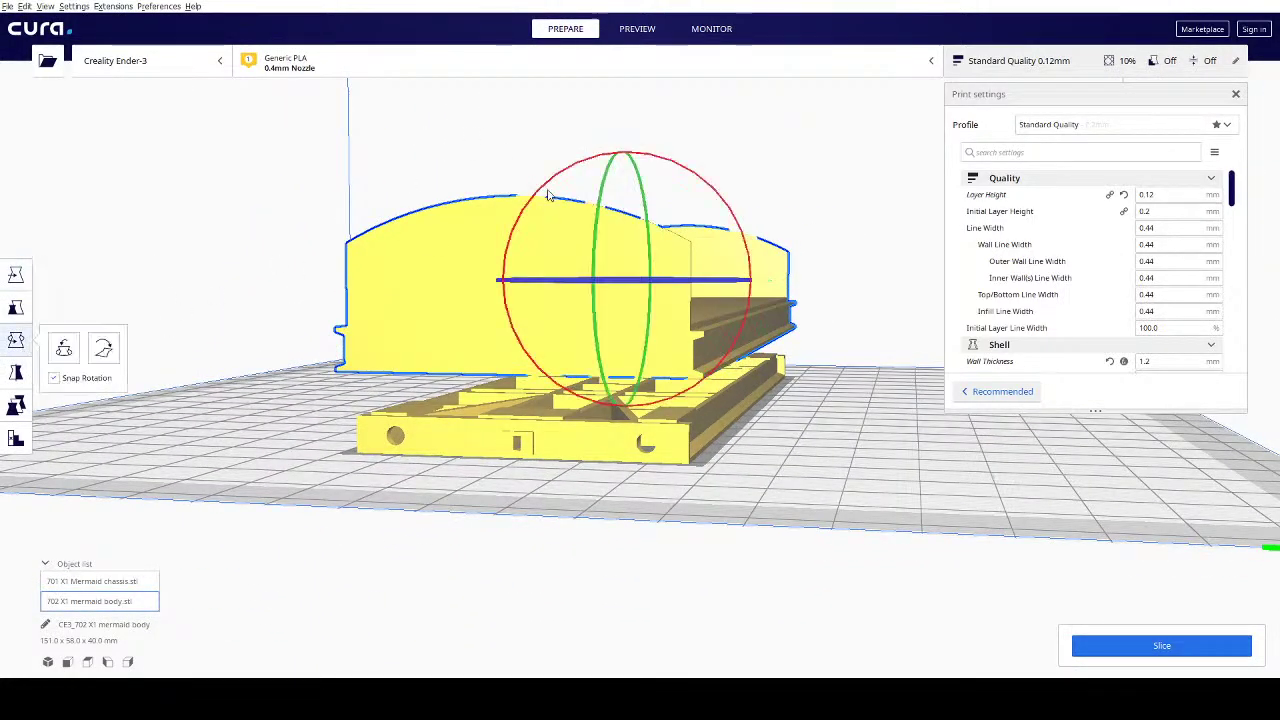
drag(558, 172, 609, 172)
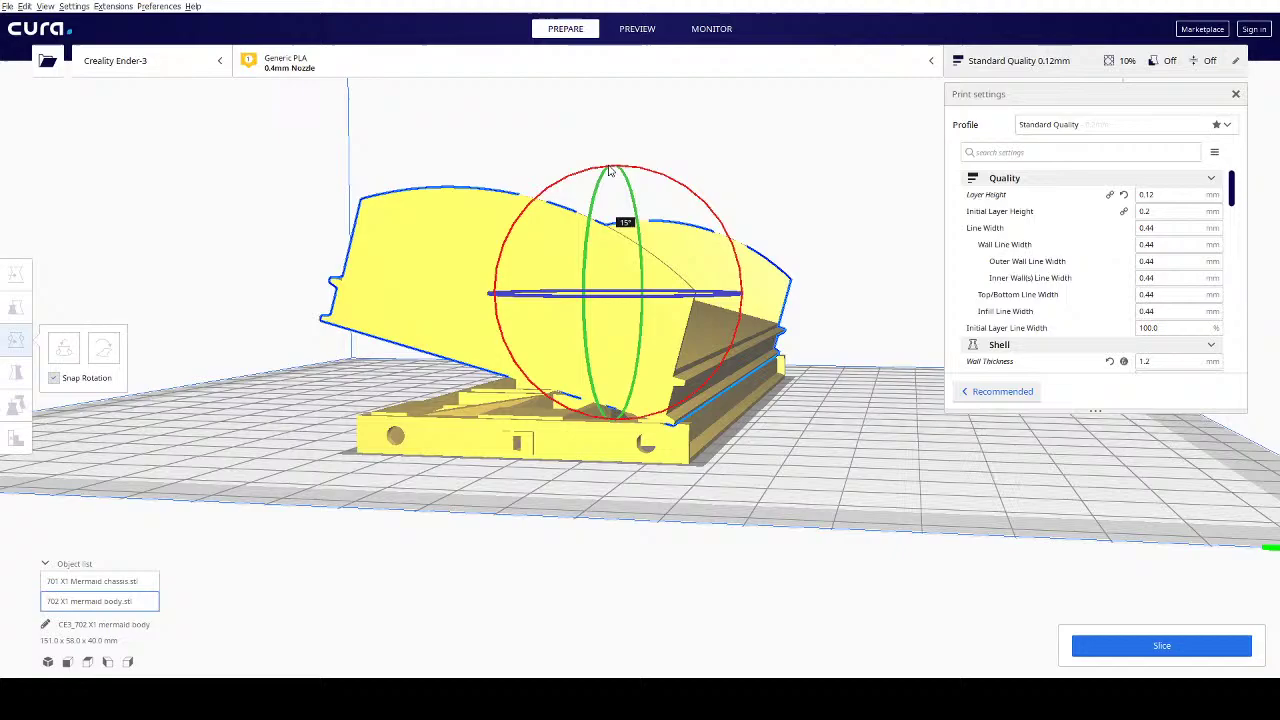
- Shift the tilted body sideways along the Y axis to about 9.09 mm over the chassis edge
click(16, 274)
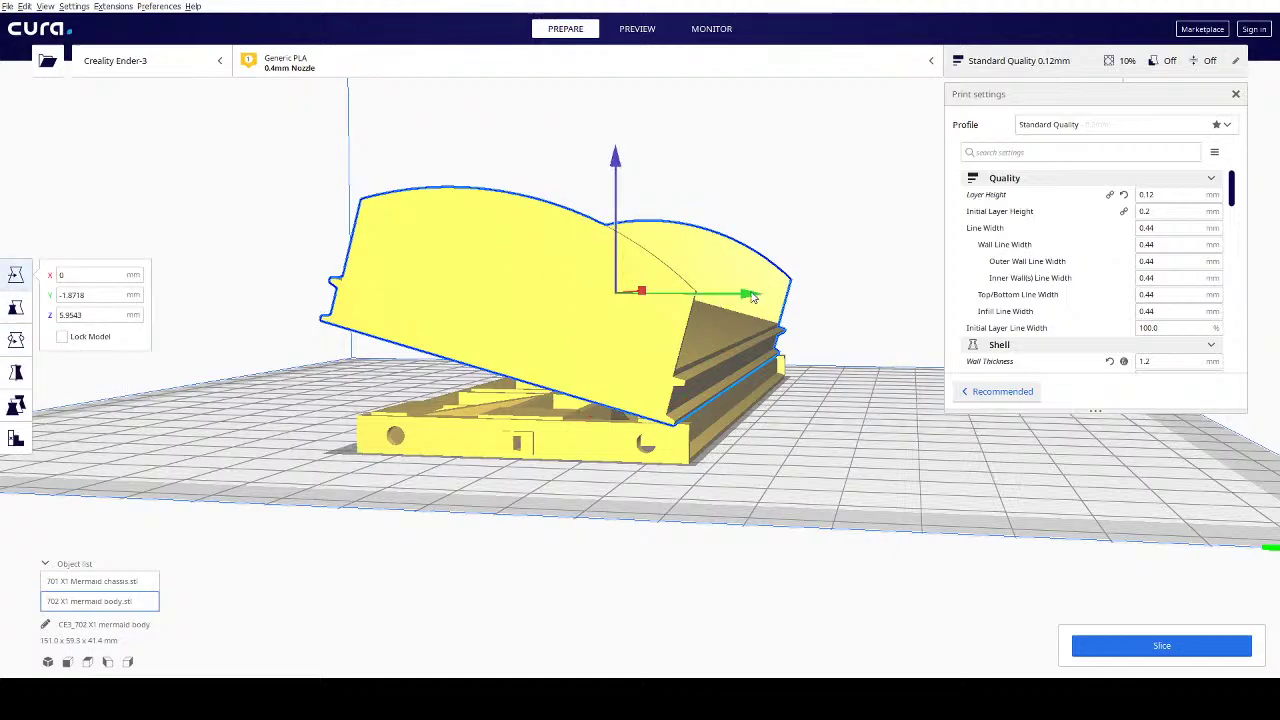
drag(765, 292, 800, 318)
right_drag(800, 318, 523, 405)
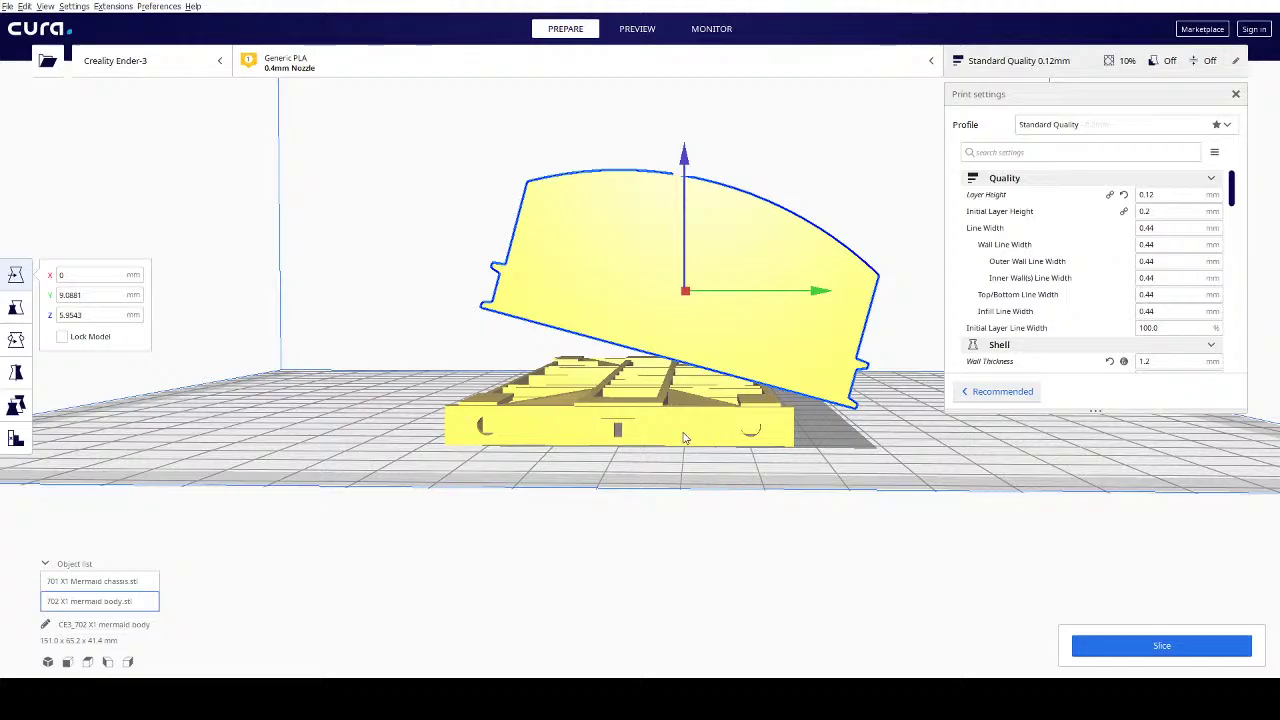
- Hide the print settings and examine the tilted body on the chassis from several sides
right_drag(849, 447, 771, 525)
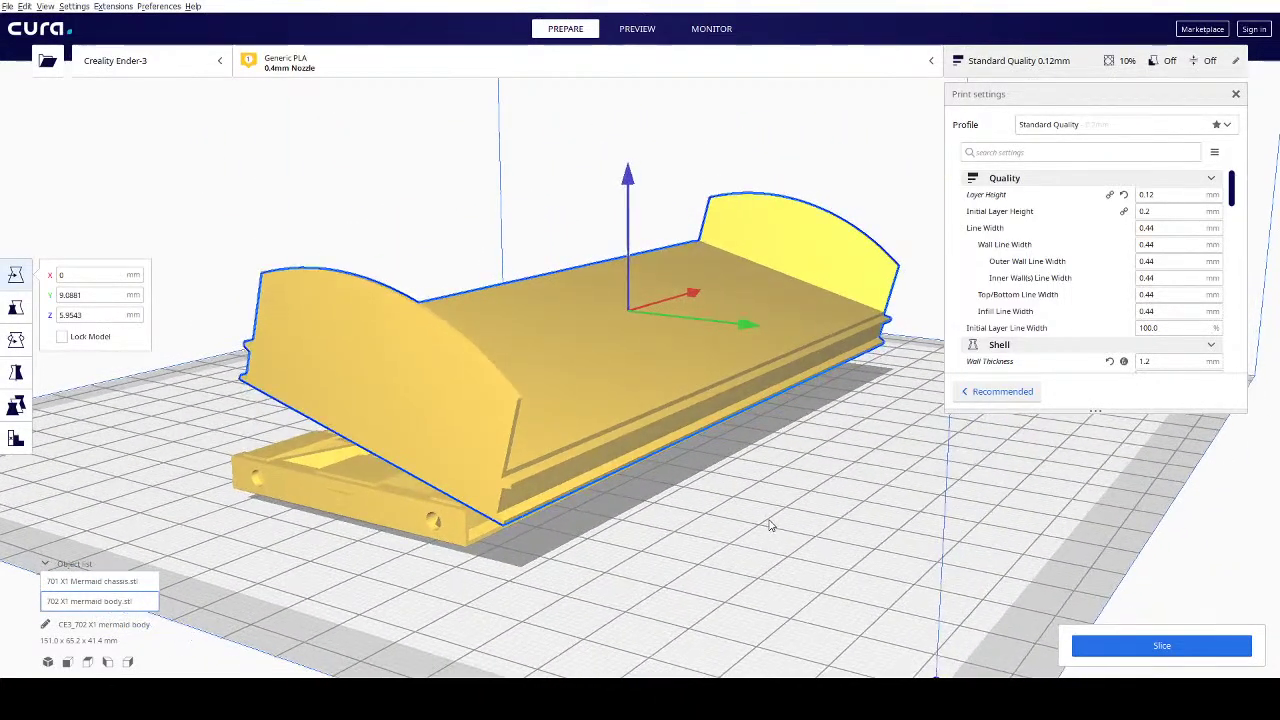
click(771, 525)
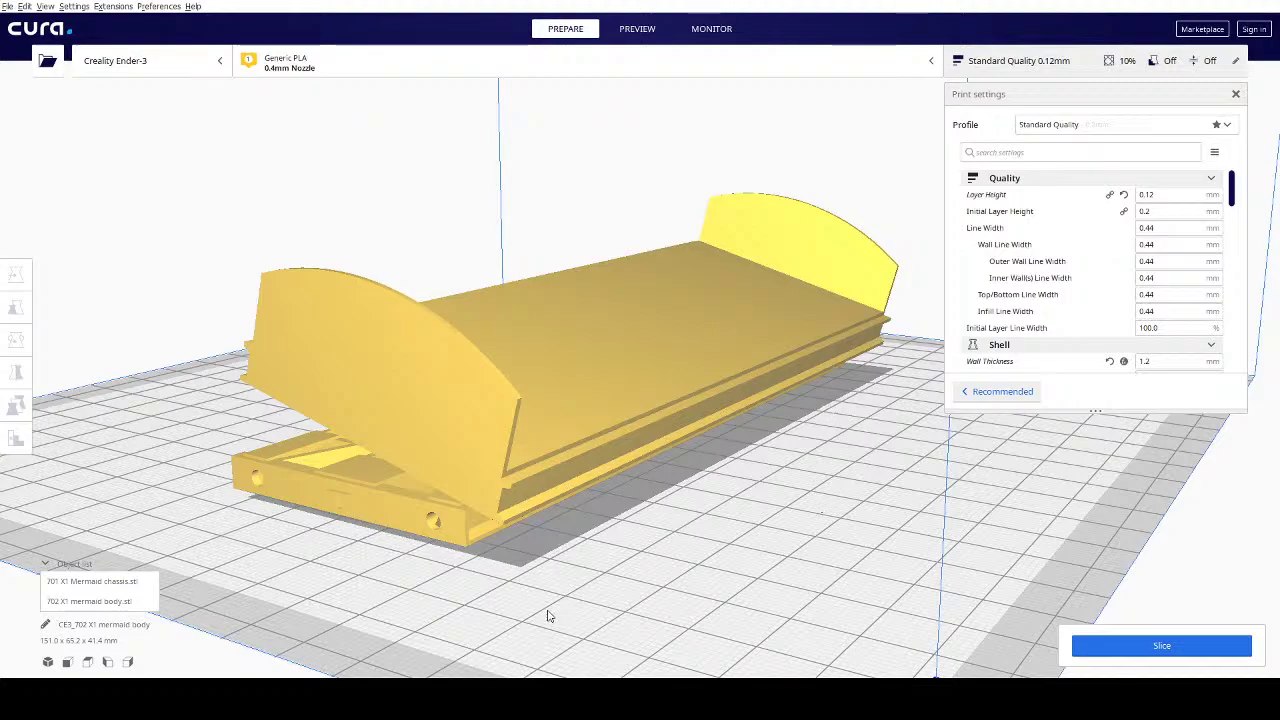
right_drag(843, 557, 806, 555)
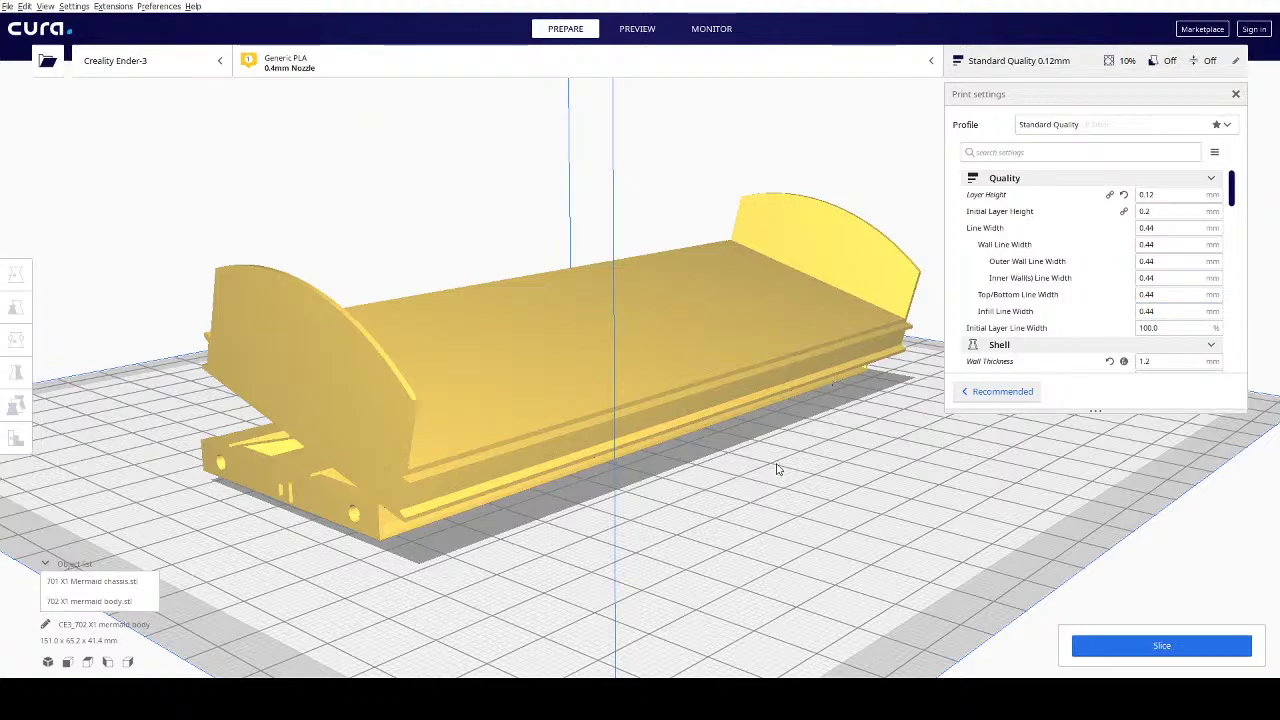
click(1183, 52)
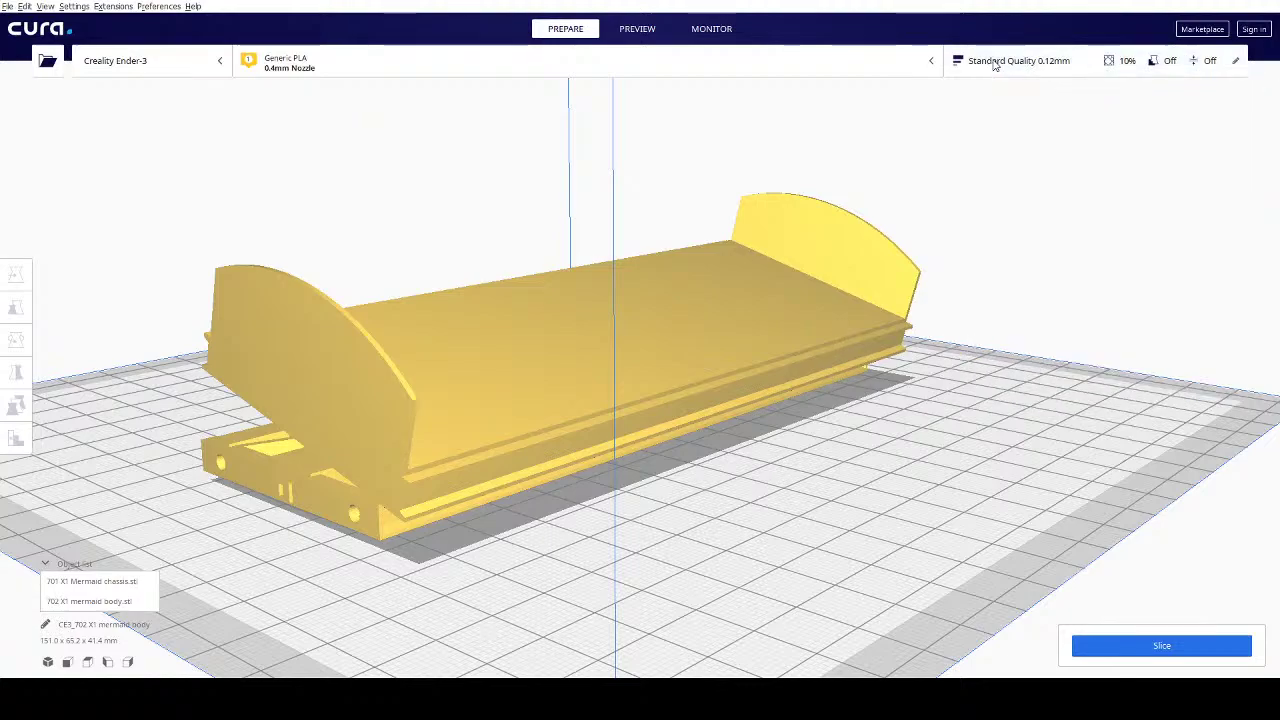
right_drag(740, 463, 666, 491)
scroll(506, 506, down, 4)
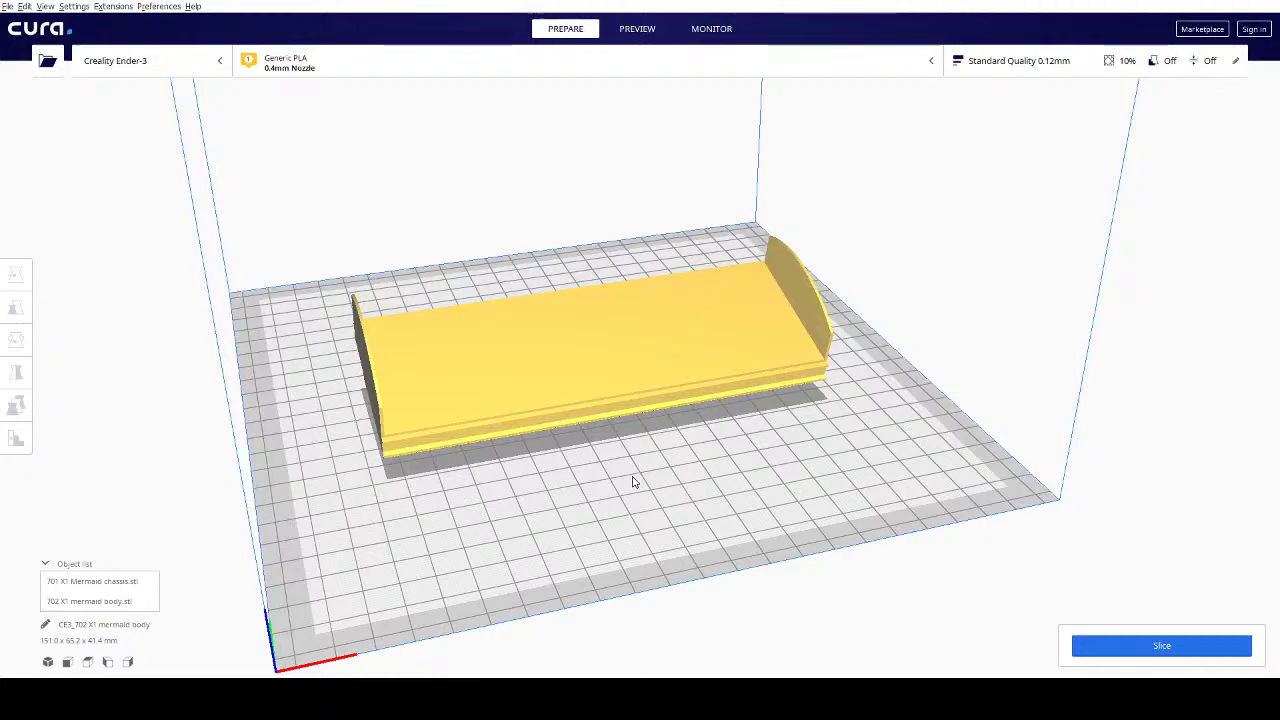
right_drag(623, 480, 812, 463)
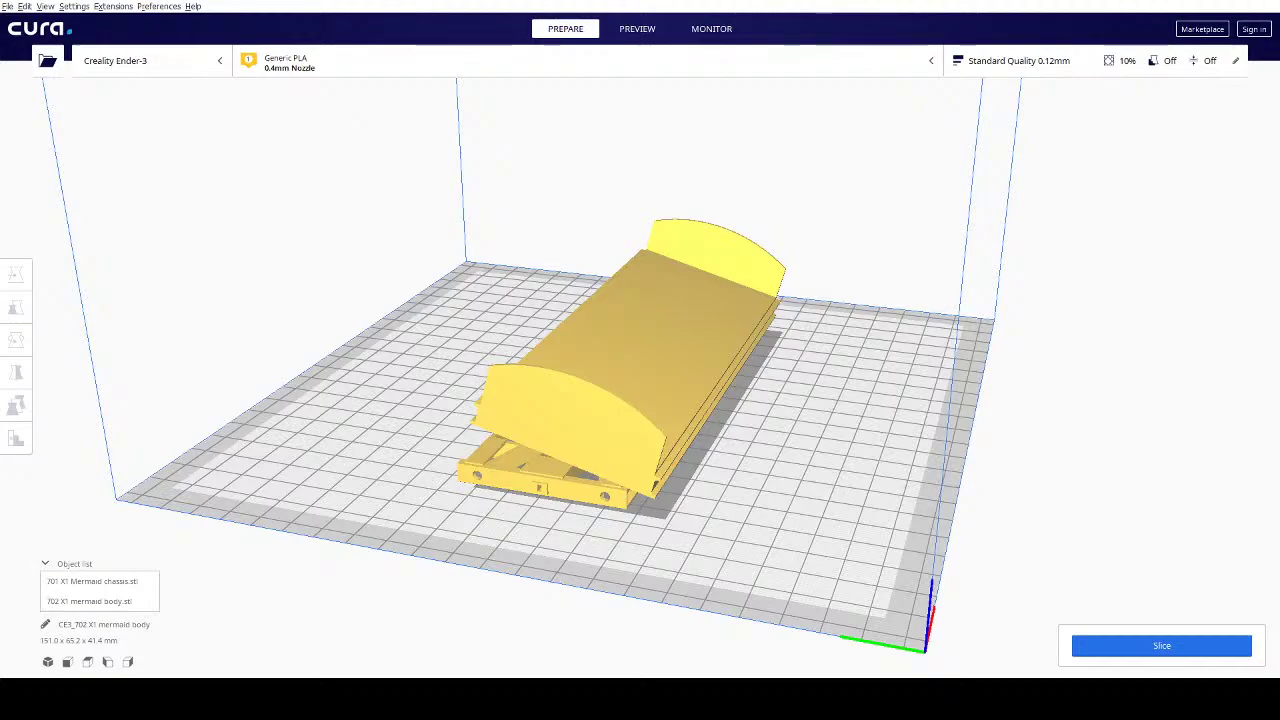
- Switch back to FreeCAD and start a new sketch on the outer arched end face of the mermaid body
key(alt+Tab)
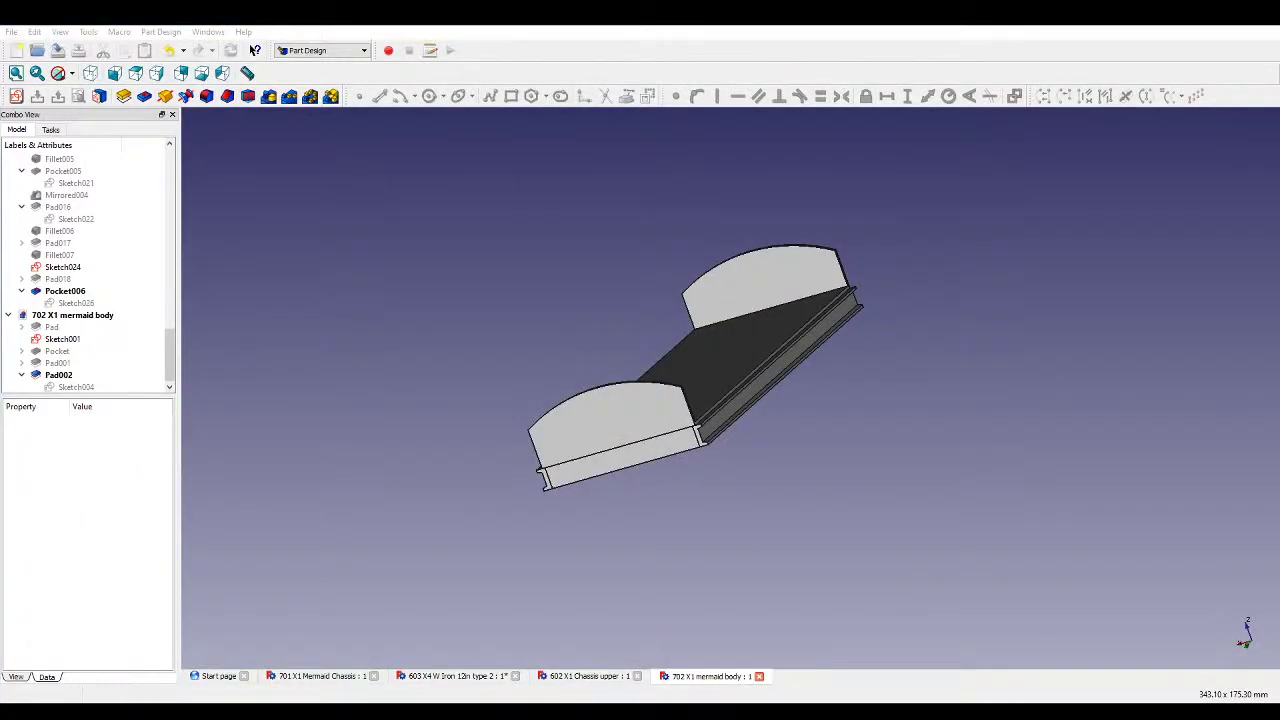
middle_drag(923, 443, 830, 499)
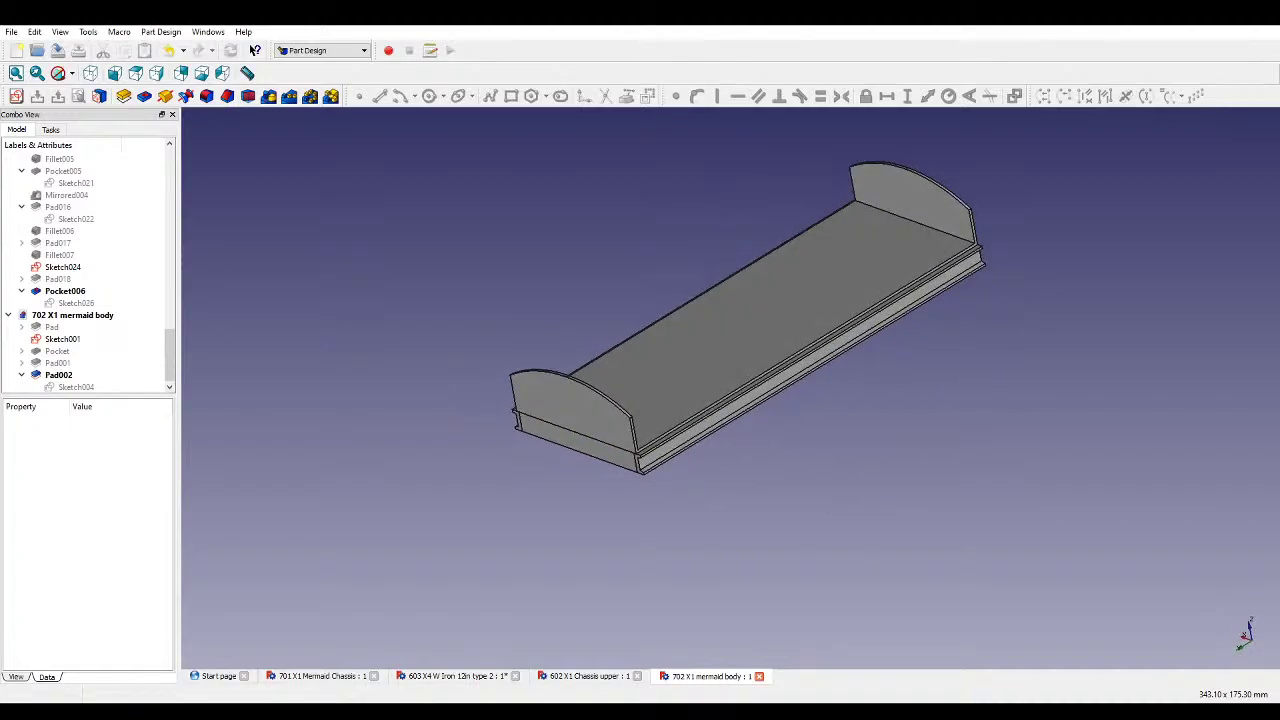
click(255, 50)
click(572, 418)
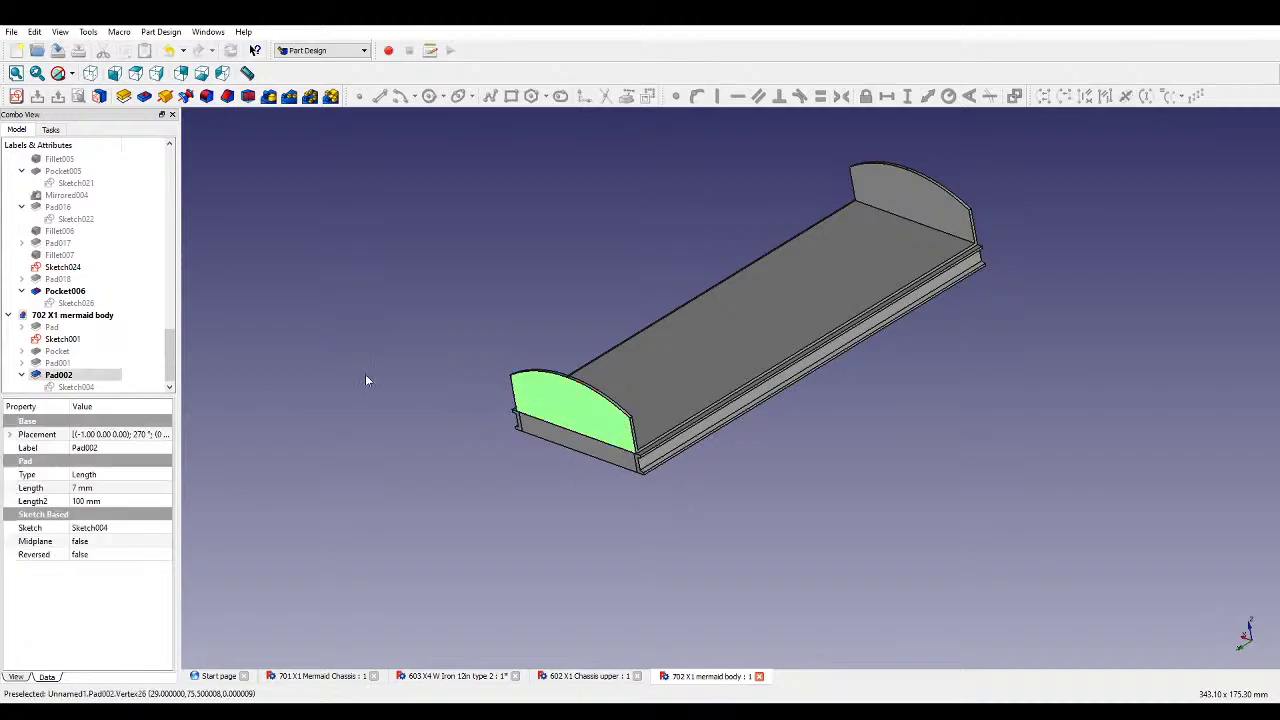
click(24, 100)
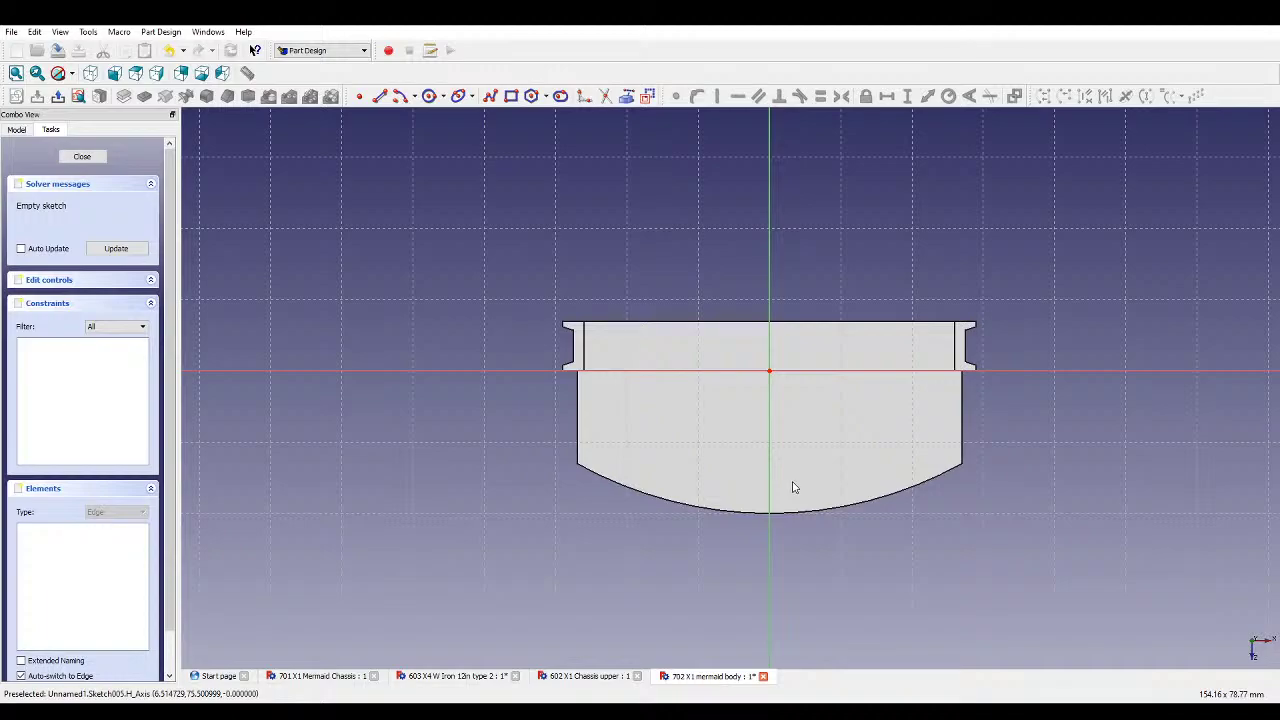
- Close the end-face sketch without drawing any geometry and save the 702 X1 mermaid body document
scroll(794, 487, up, 1)
scroll(794, 487, up, 1)
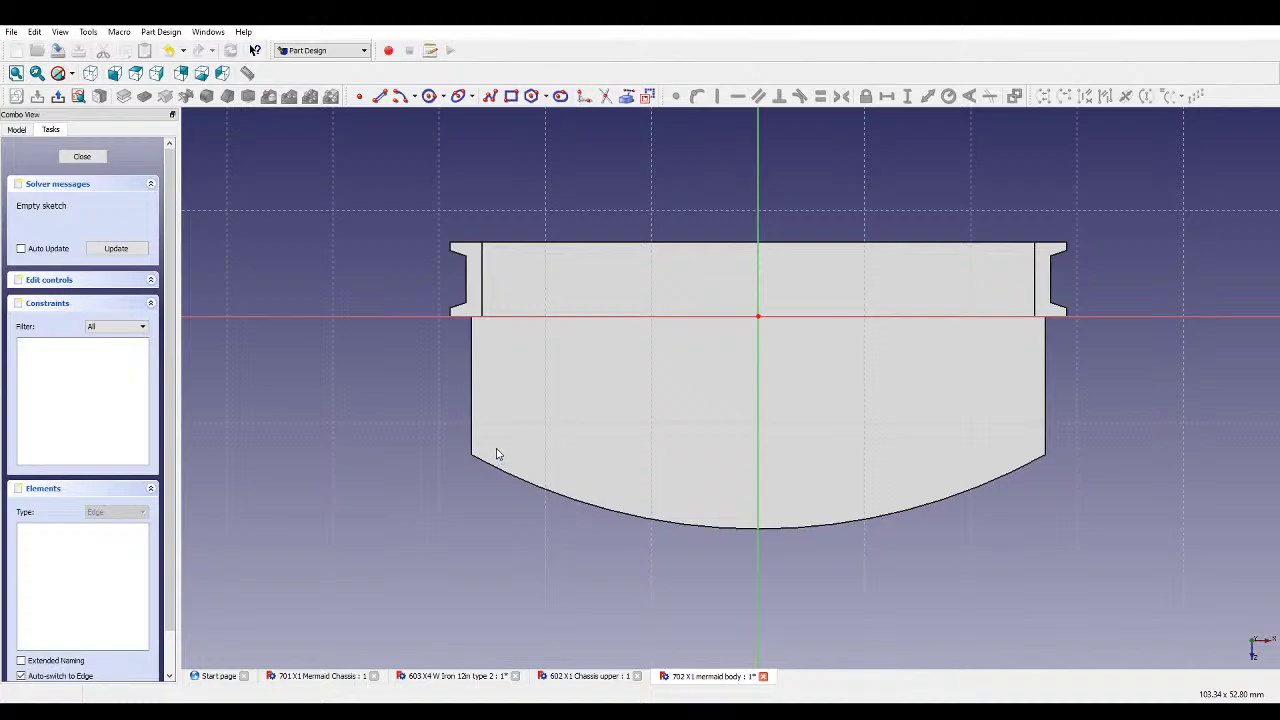
click(84, 157)
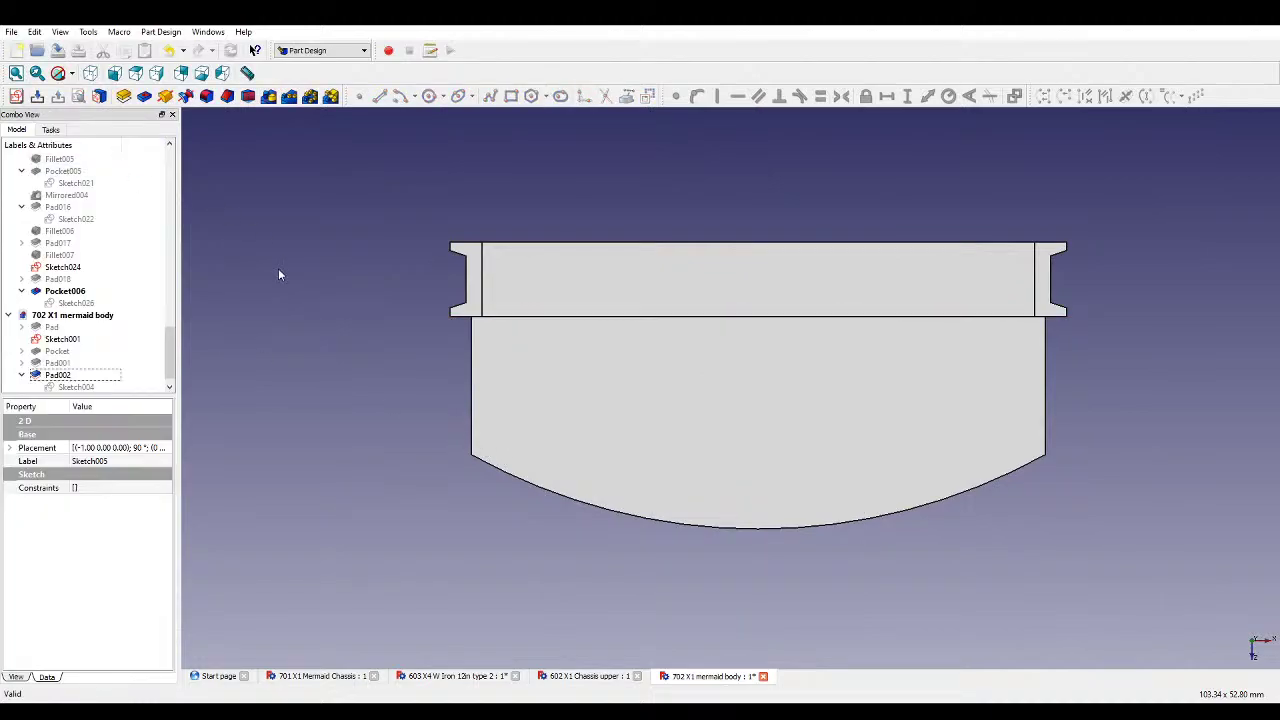
click(57, 52)
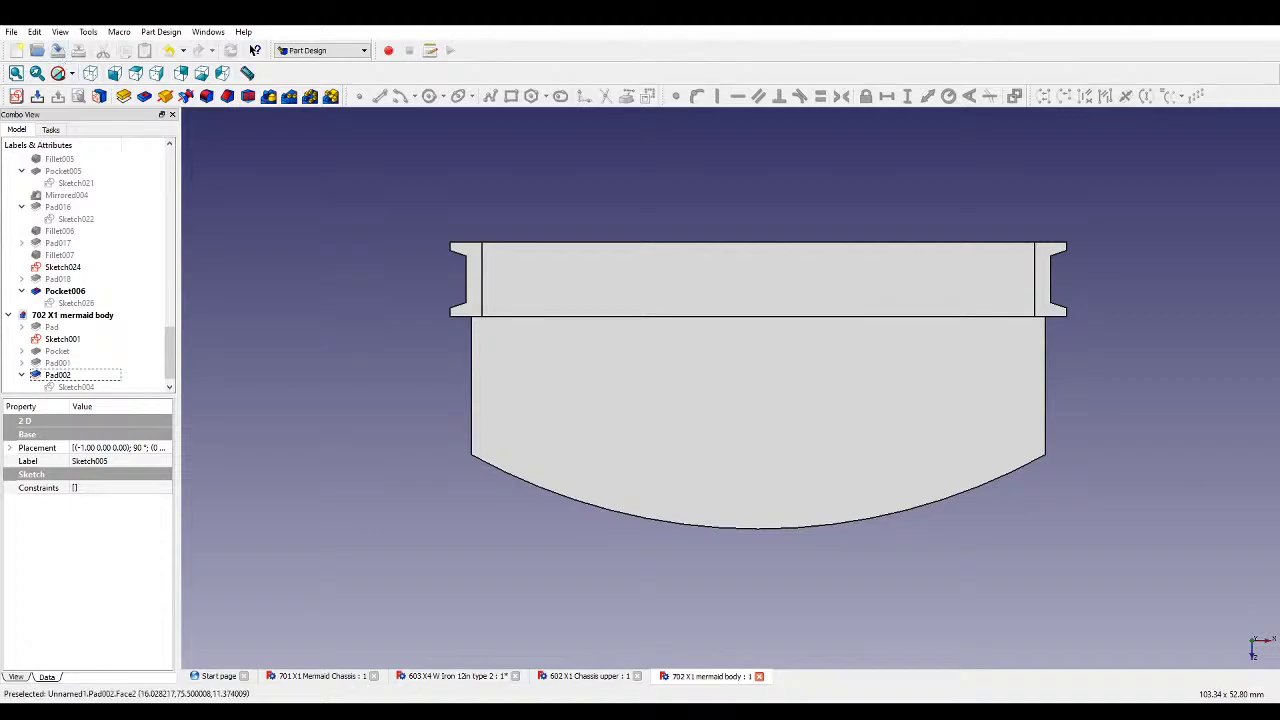